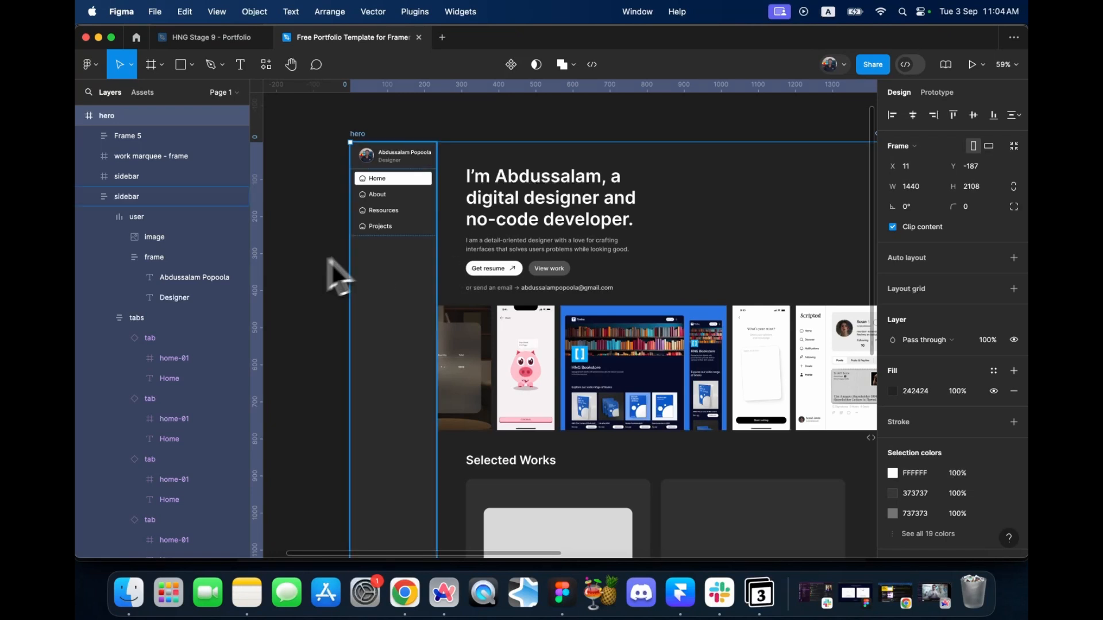
# - Switch to the published portfolio website in Arc and review its Work, Meet the designer and Tool Stack sections
pyautogui.hotkey('ctrl', 'Up')
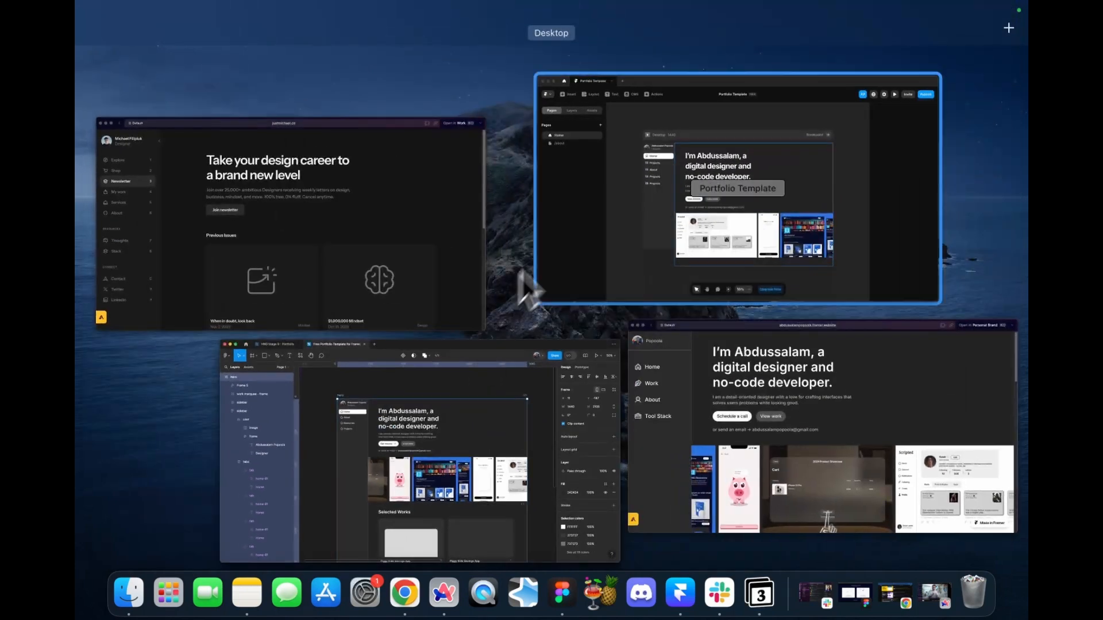
pyautogui.click(726, 394)
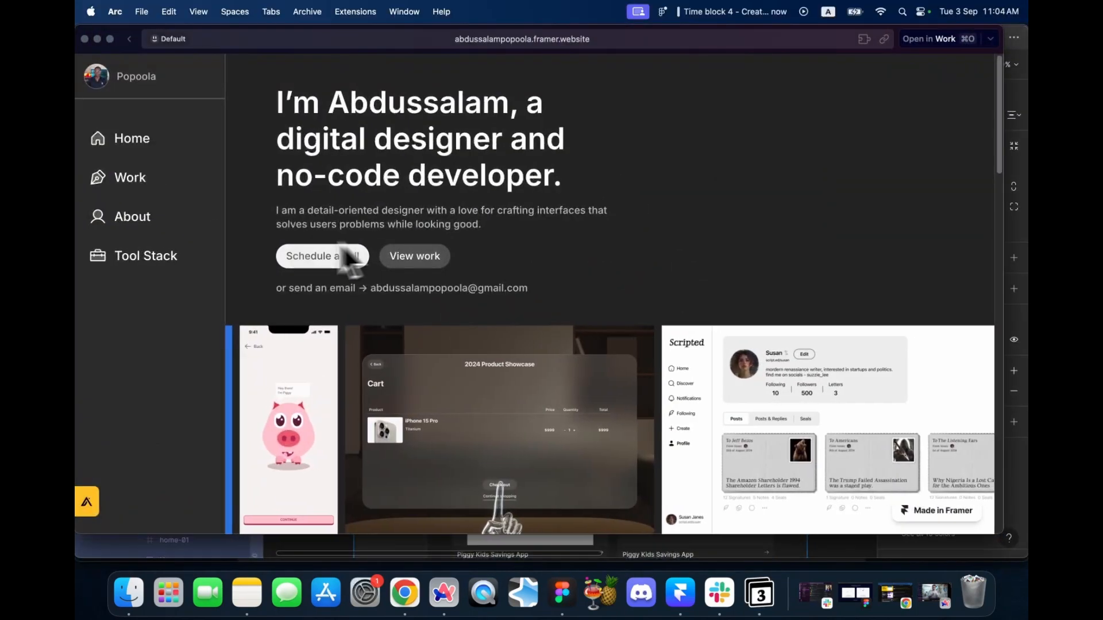
pyautogui.scroll(-2, 321, 333)
pyautogui.scroll(-10, 327, 316)
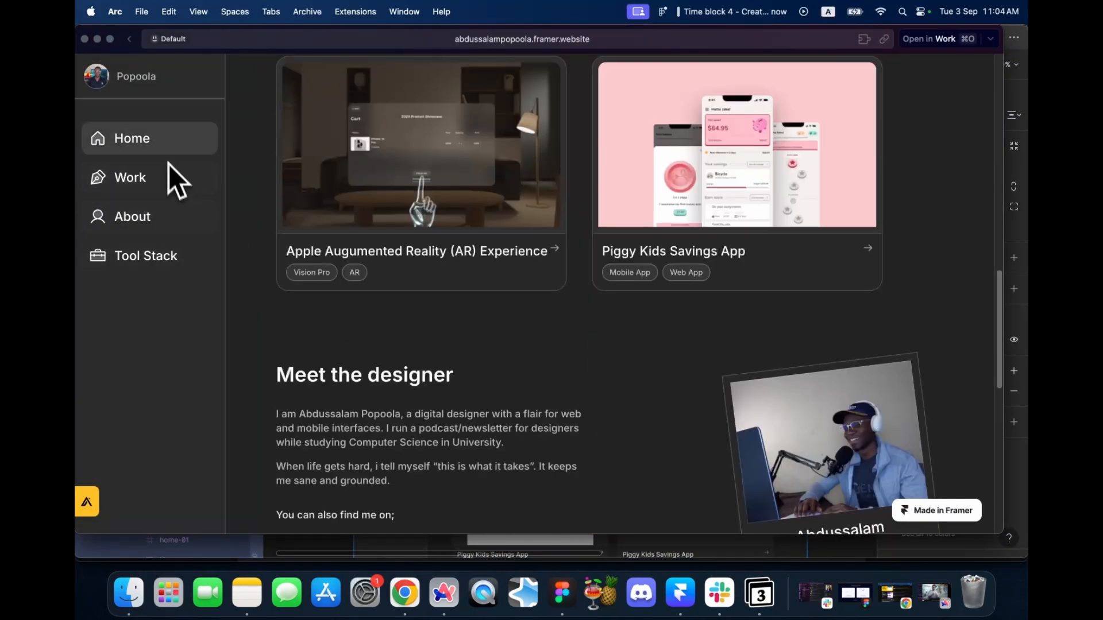
pyautogui.click(159, 178)
pyautogui.click(156, 256)
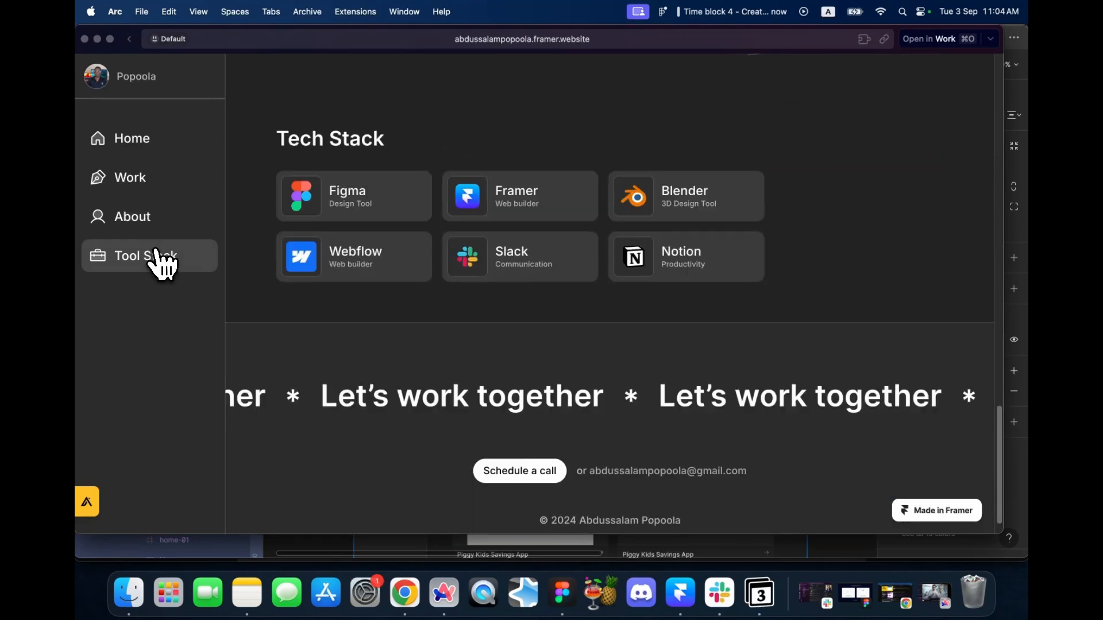
pyautogui.scroll(5, 462, 282)
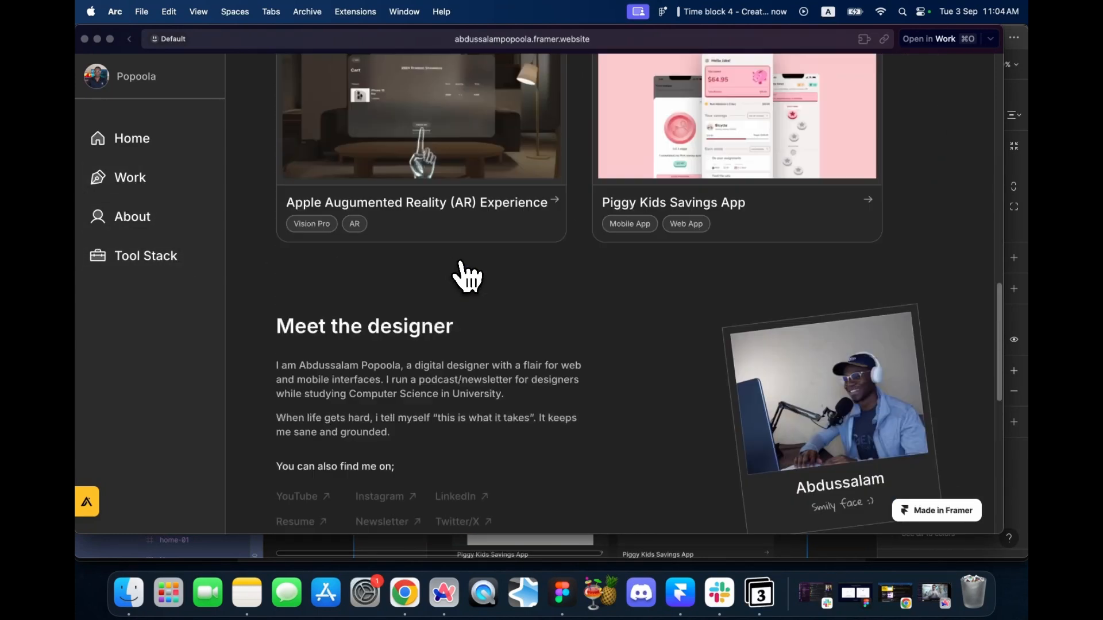
pyautogui.scroll(2, 465, 280)
pyautogui.scroll(4, 399, 305)
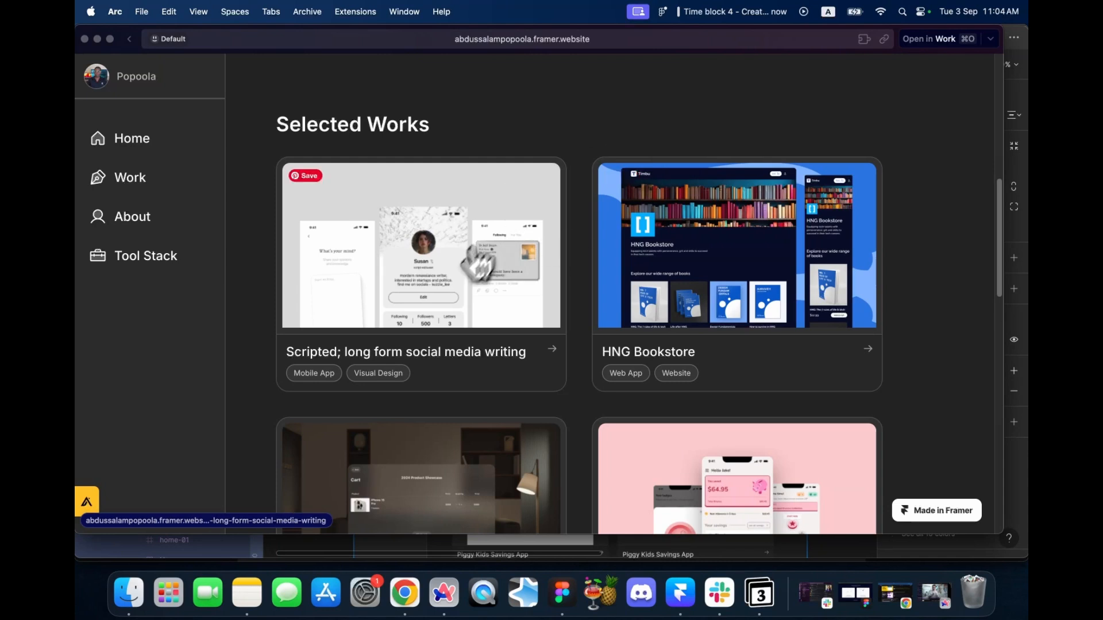
# - Open the "Scripted; long form social media writing" project, look through its case study, and return to the home page
pyautogui.click(466, 287)
pyautogui.scroll(-10, 459, 290)
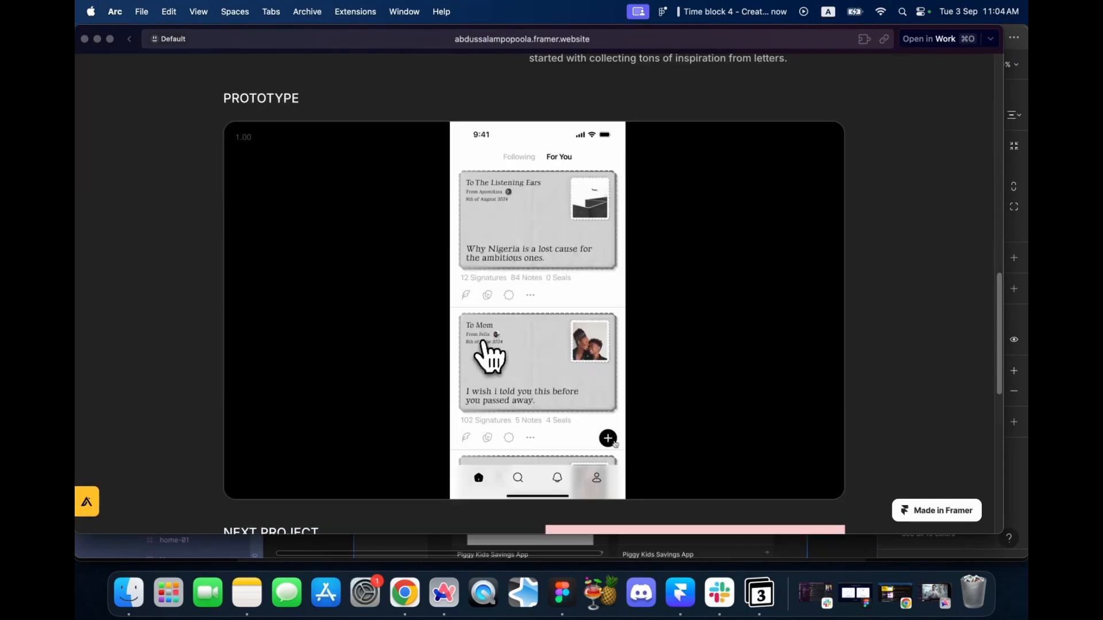
pyautogui.scroll(10, 361, 234)
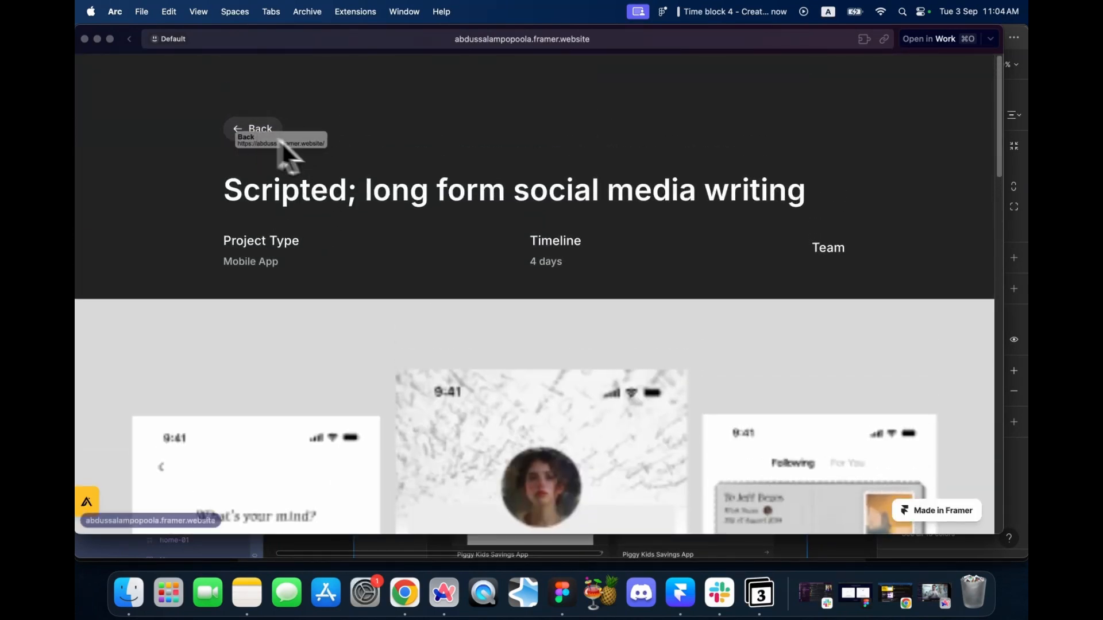
pyautogui.click(266, 132)
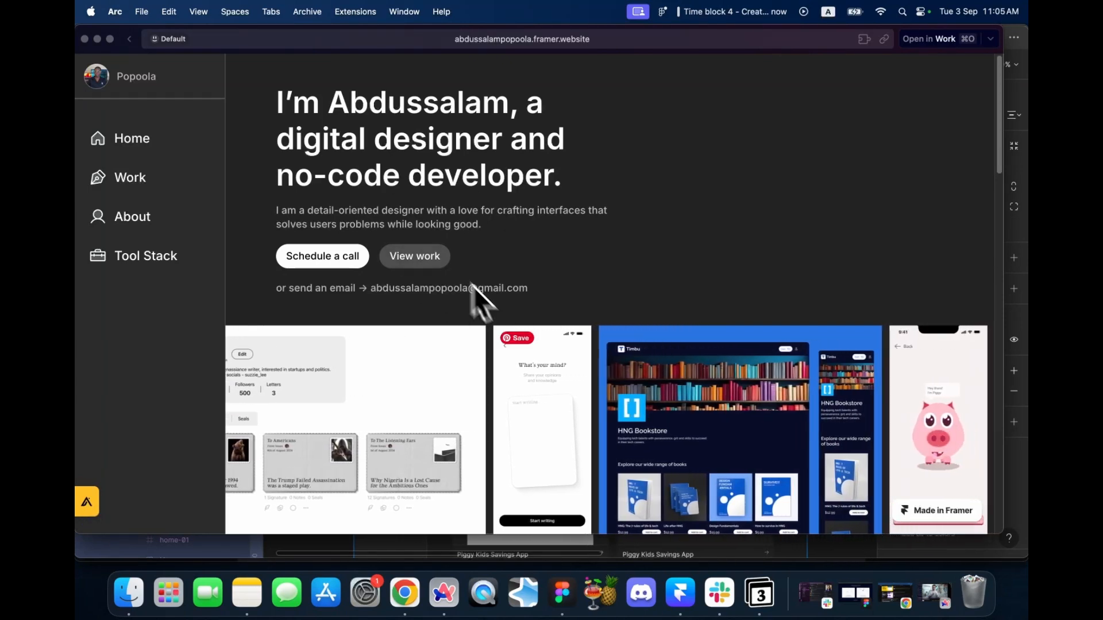
# - Look over the home page's image marquee and Selected Works, and go to the About section
pyautogui.scroll(-4, 540, 381)
pyautogui.scroll(-2, 540, 381)
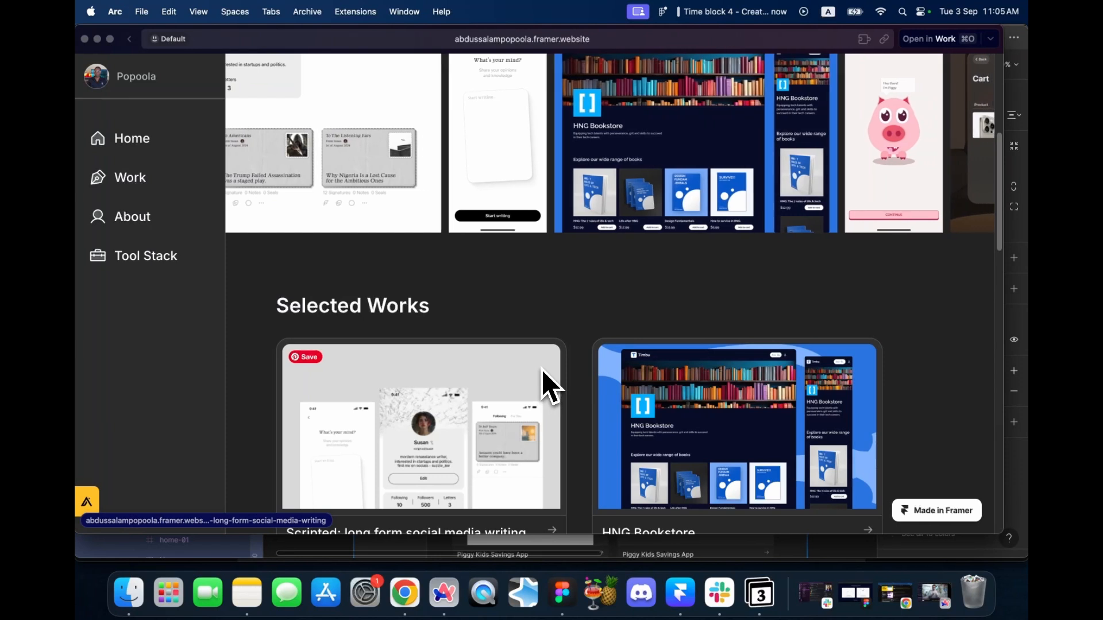
pyautogui.click(143, 220)
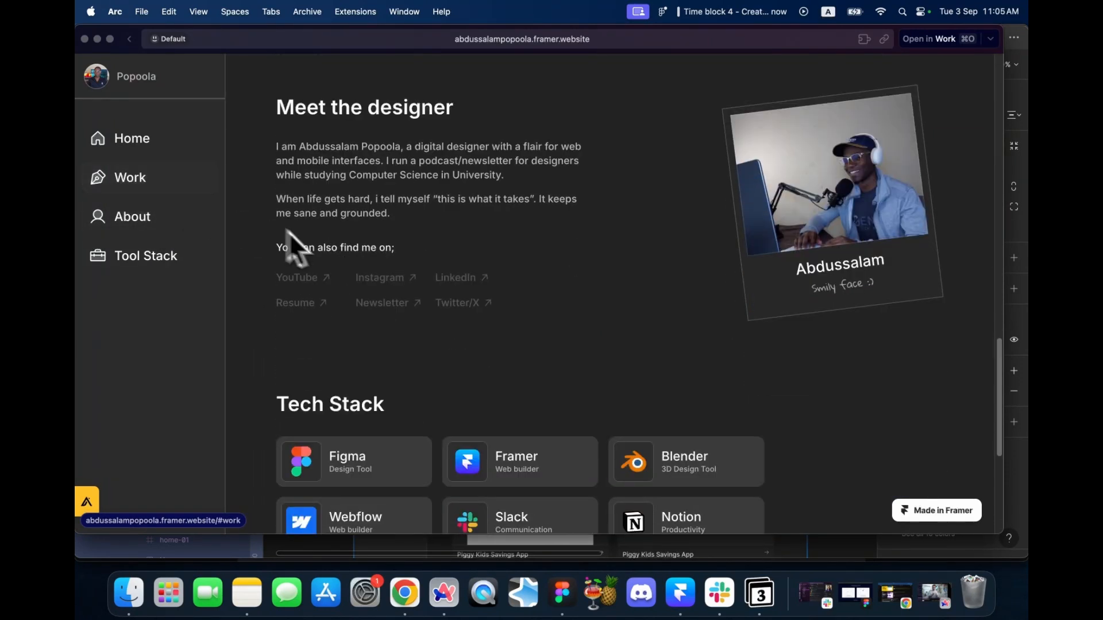
# - Switch to the reference designer's portfolio site and look through its Explore page down to the footer
pyautogui.hotkey('ctrl', 'Up')
pyautogui.click(331, 257)
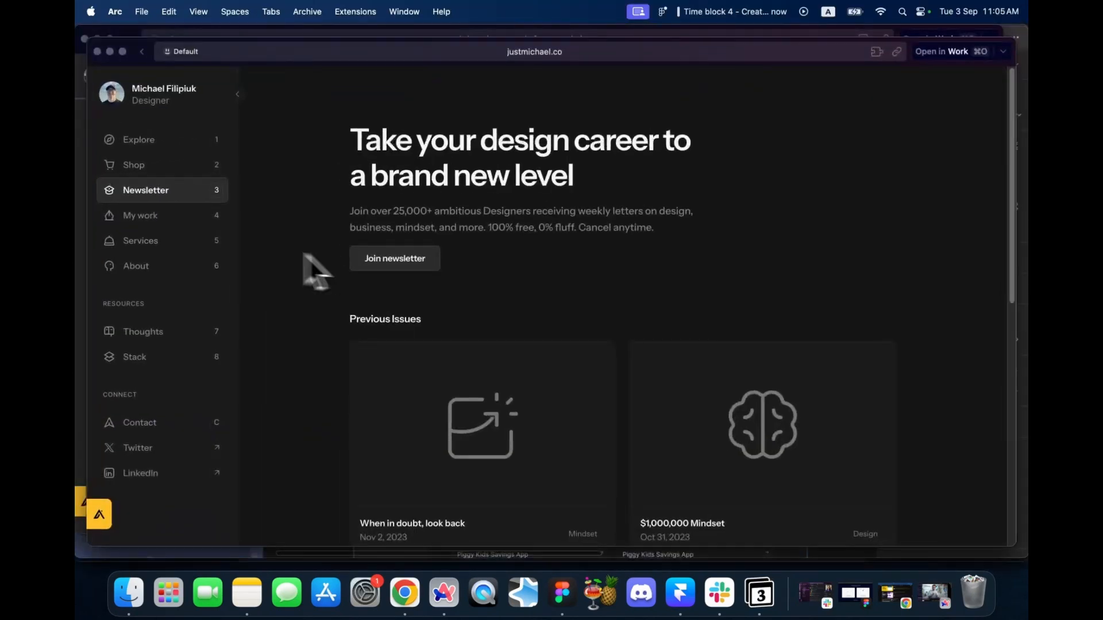
pyautogui.click(148, 140)
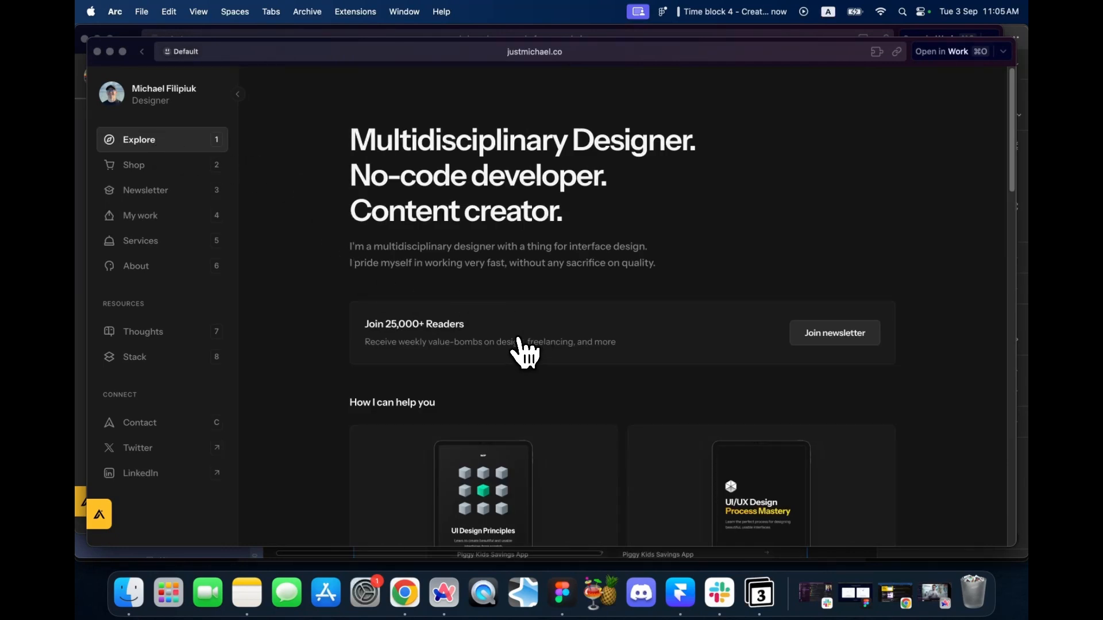
pyautogui.scroll(-10, 505, 287)
pyautogui.scroll(-10, 500, 313)
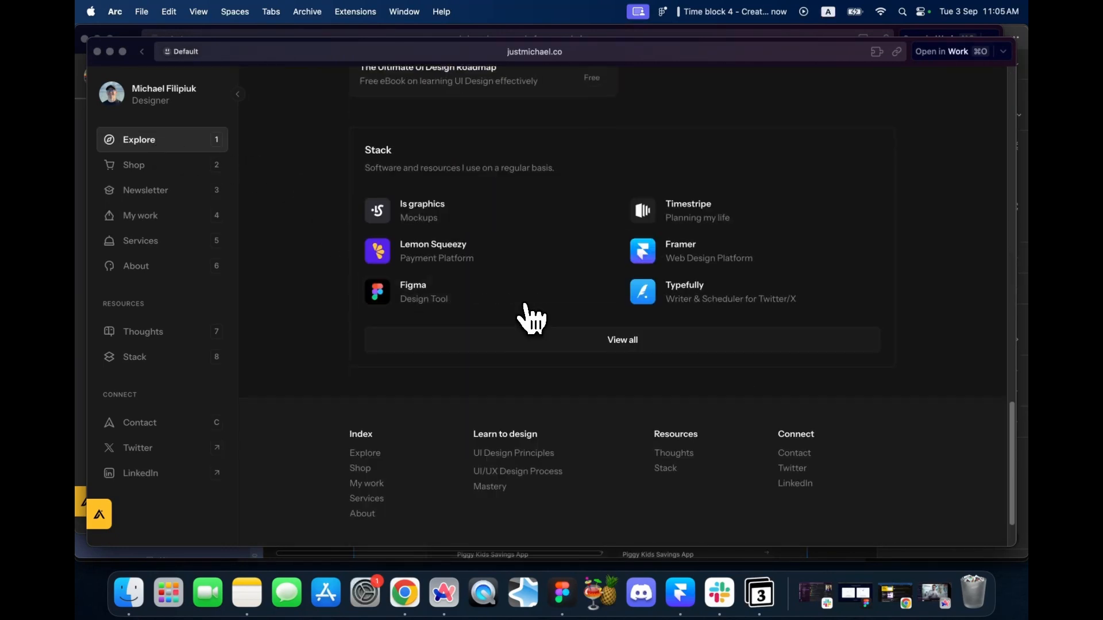
pyautogui.scroll(10, 533, 318)
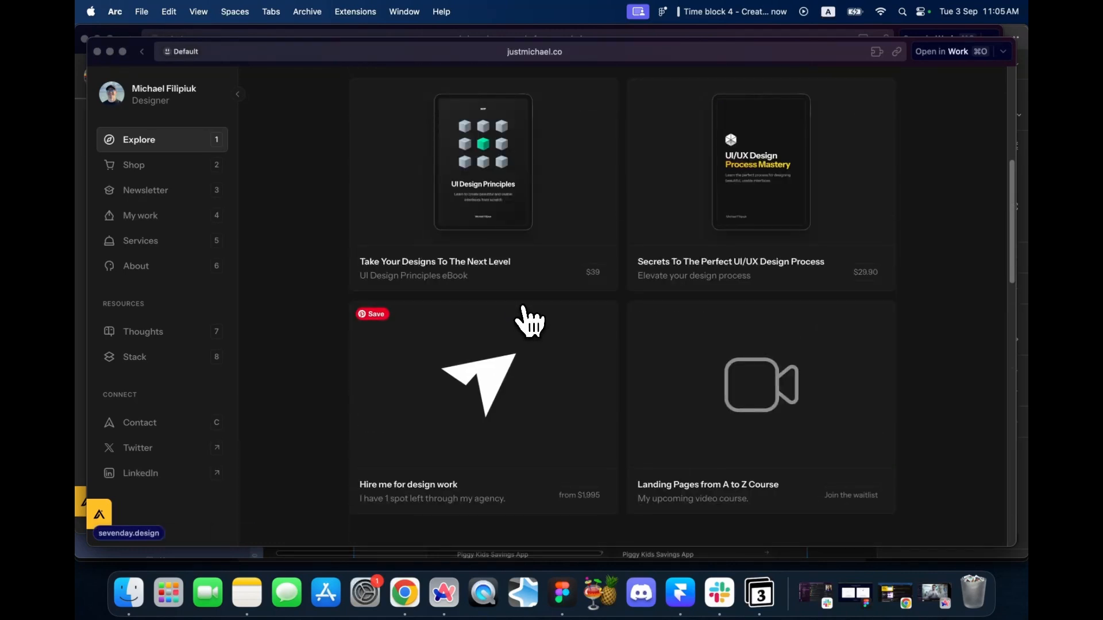
# - Switch to Figma and view the hero frame of the portfolio design
pyautogui.press('super+Tab')
pyautogui.scroll(-1, 498, 354)
pyautogui.scroll(1, 471, 313)
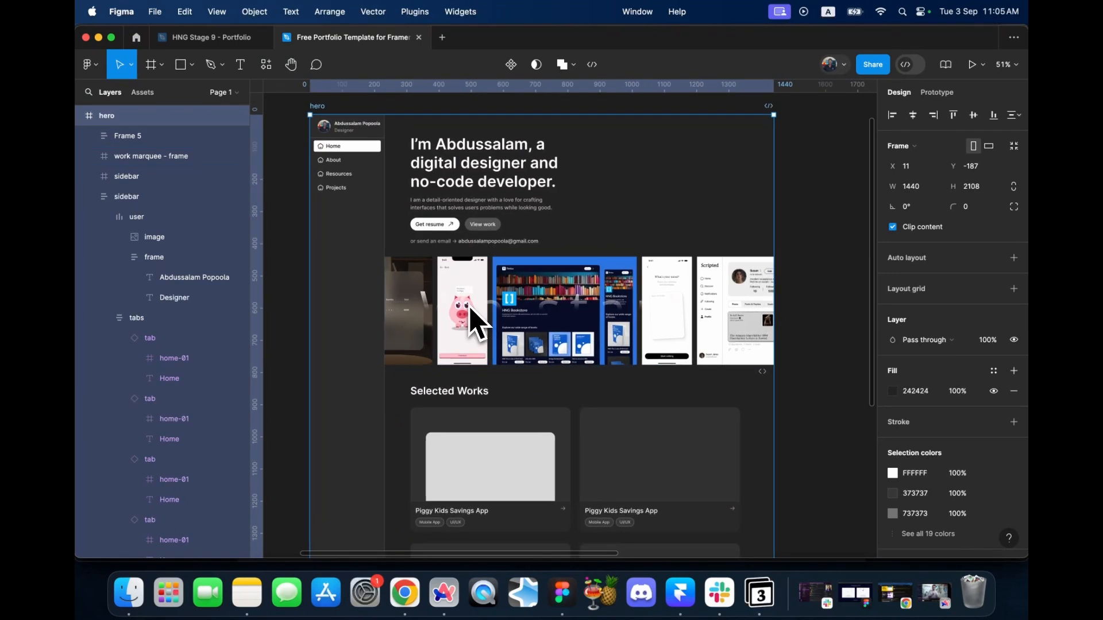
# - Switch to the Portfolio Template project in Framer and delete all content from the /about page's Desktop breakpoint
pyautogui.hotkey('ctrl', 'Up')
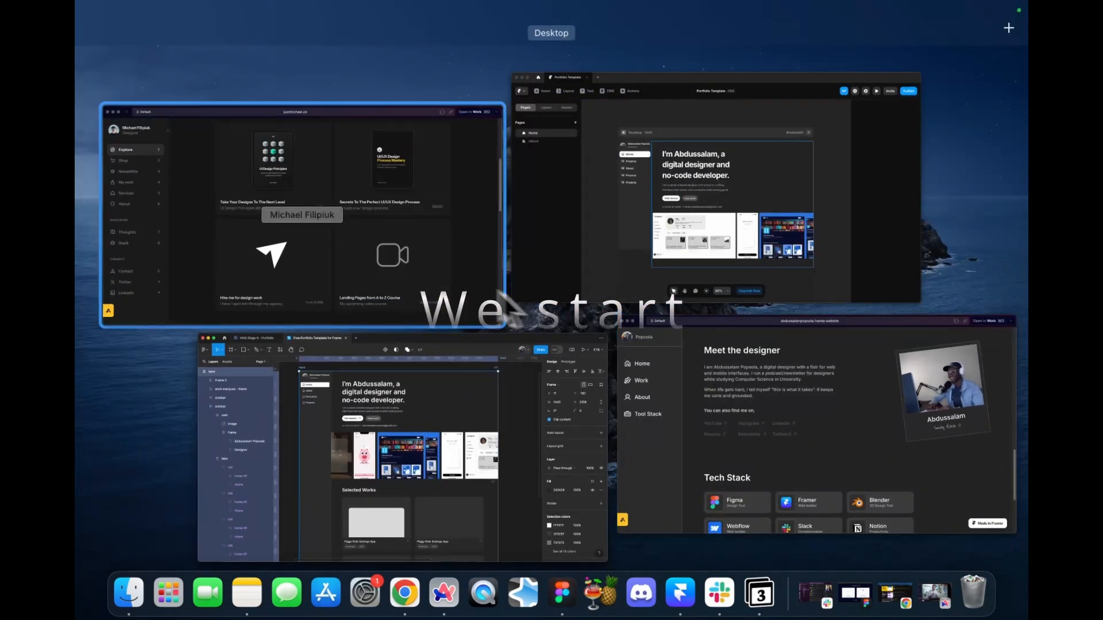
pyautogui.click(673, 291)
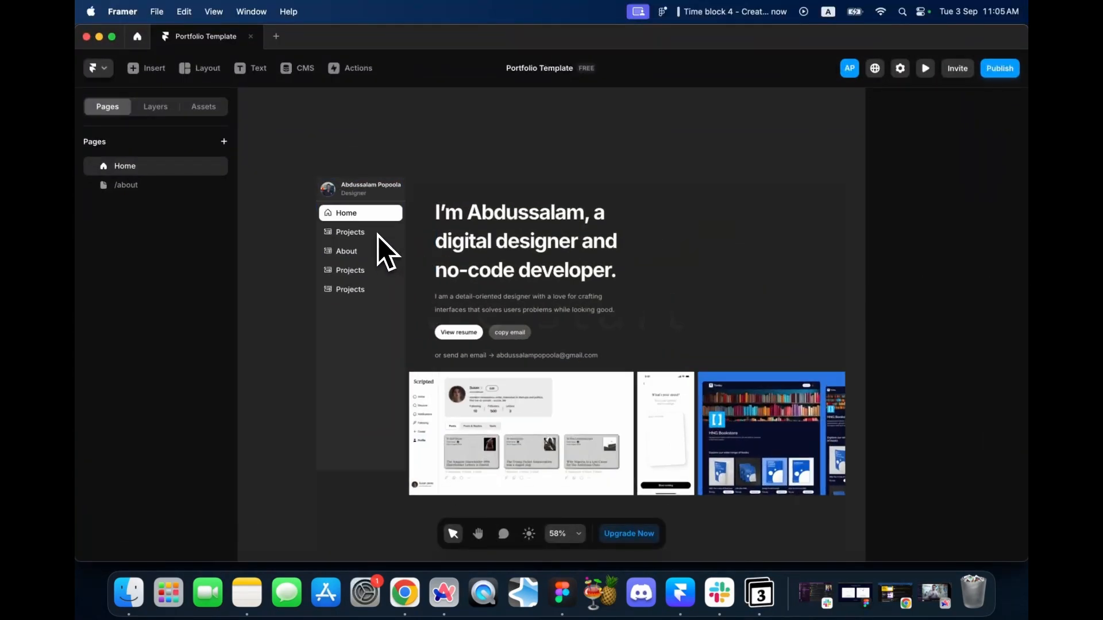
pyautogui.click(152, 188)
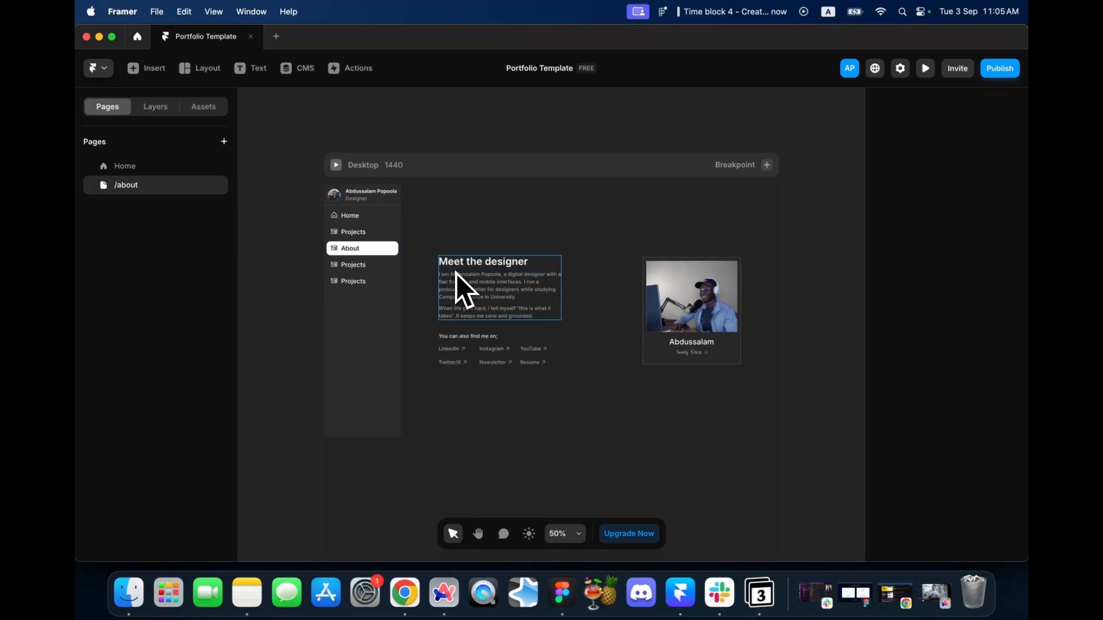
pyautogui.click(339, 165)
pyautogui.scroll(-2, 818, 521)
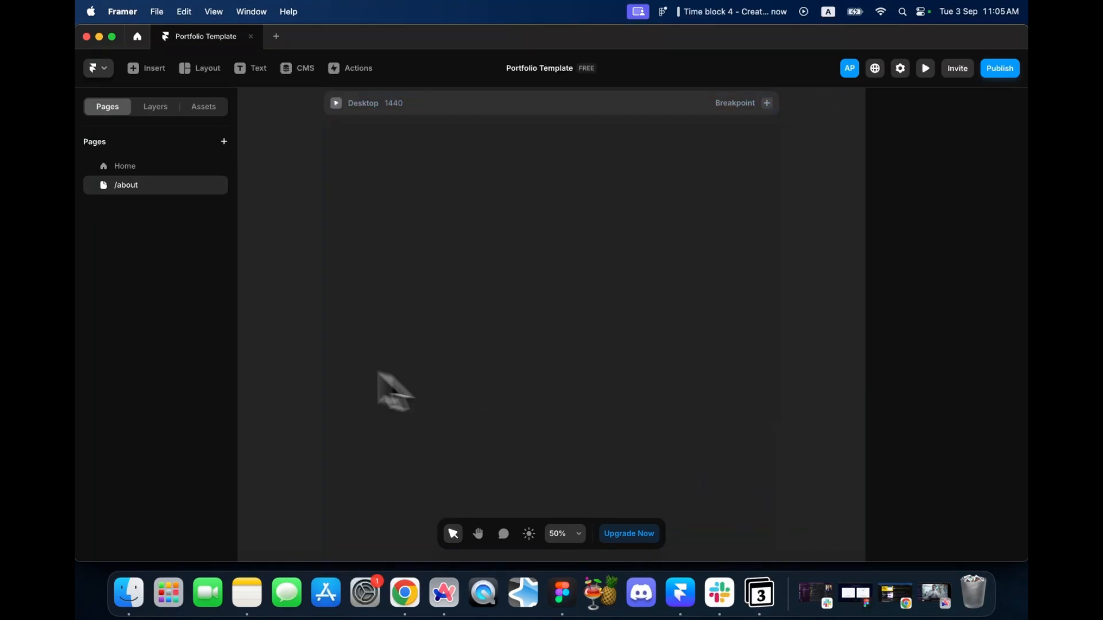
# - Open the Home page and delete everything inside its Desktop breakpoint
pyautogui.click(154, 170)
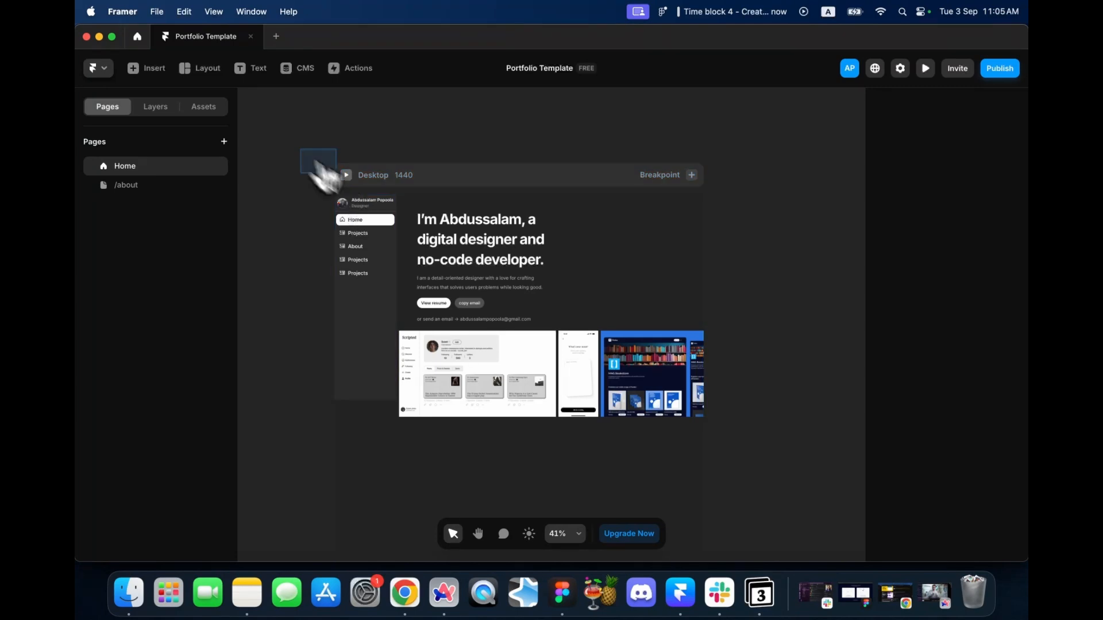
pyautogui.moveTo(302, 151); pyautogui.dragTo(724, 460)
pyautogui.press('BackSpace')
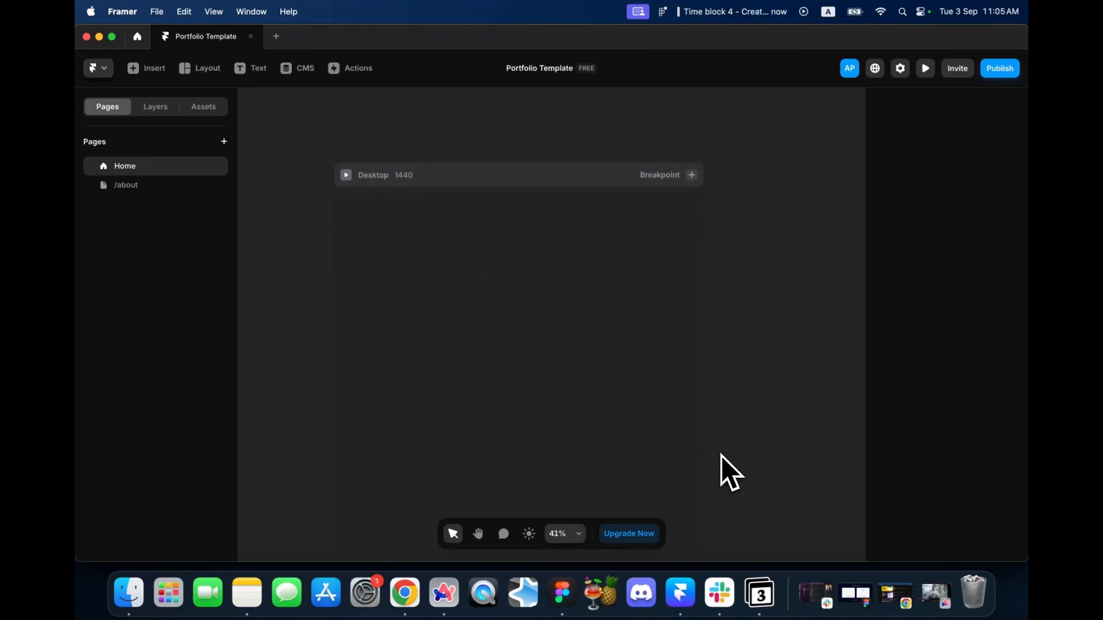
# - Set the fill of the Home page's Desktop breakpoint to white, #FFFFFF
pyautogui.click(487, 175)
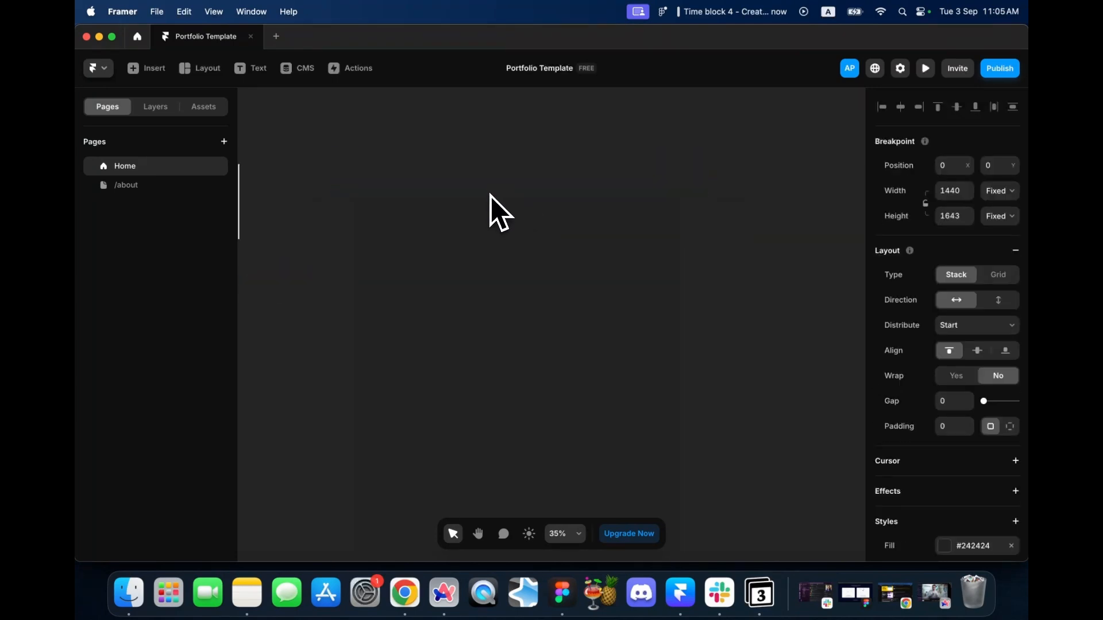
pyautogui.scroll(-3, 962, 467)
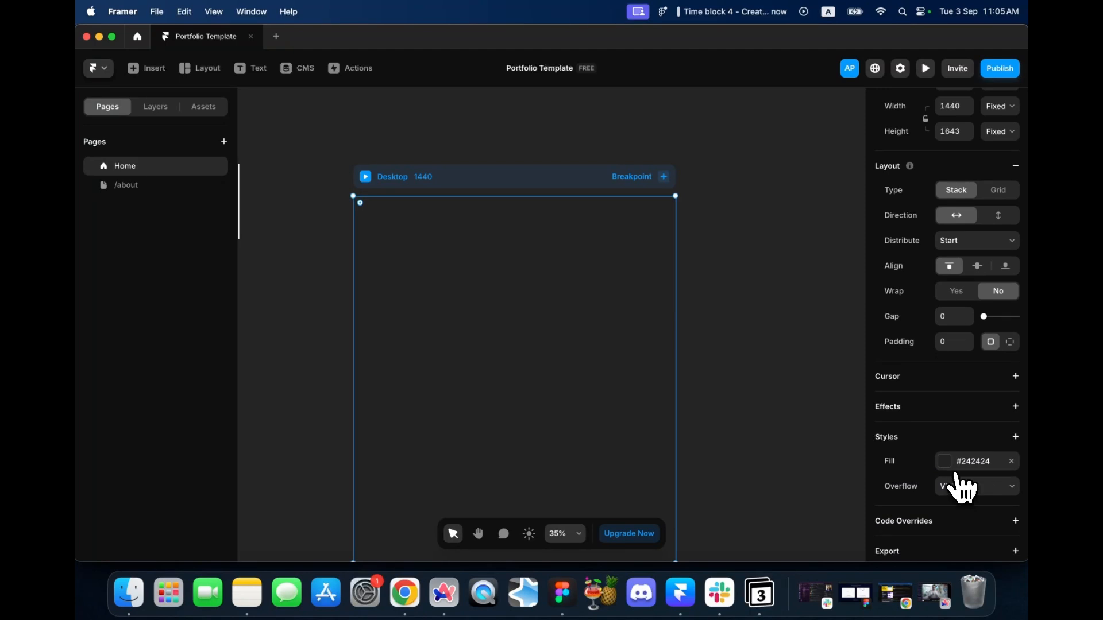
pyautogui.click(956, 471)
pyautogui.moveTo(800, 320); pyautogui.dragTo(654, 277)
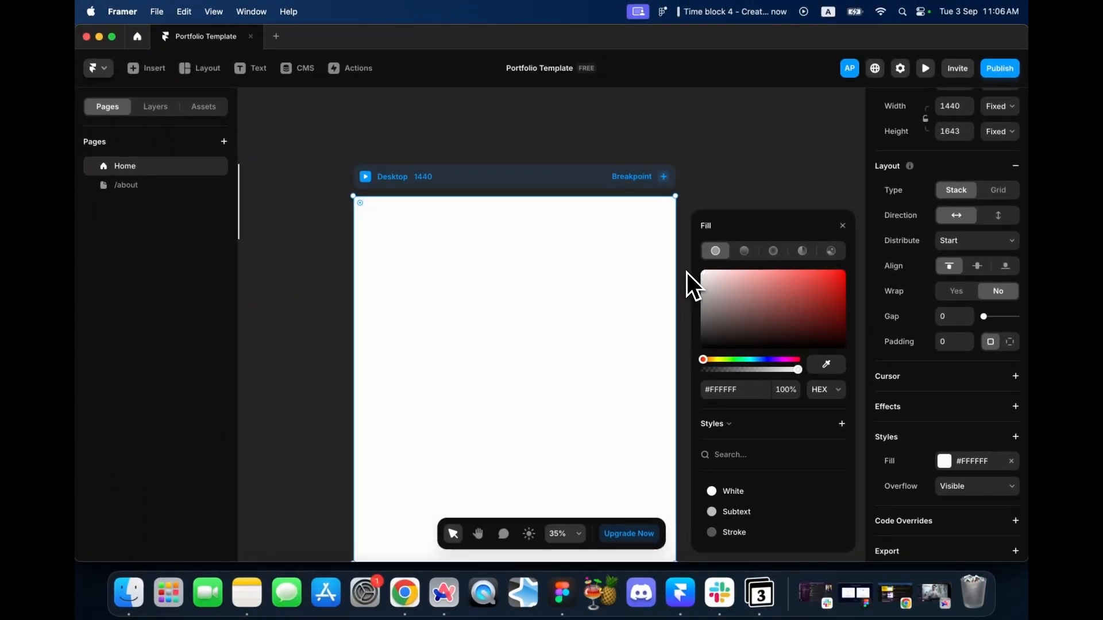
pyautogui.click(687, 109)
# - Switch to the Figma design and examine the sidebar frame along the full height of the hero page
pyautogui.hotkey('ctrl', 'Up')
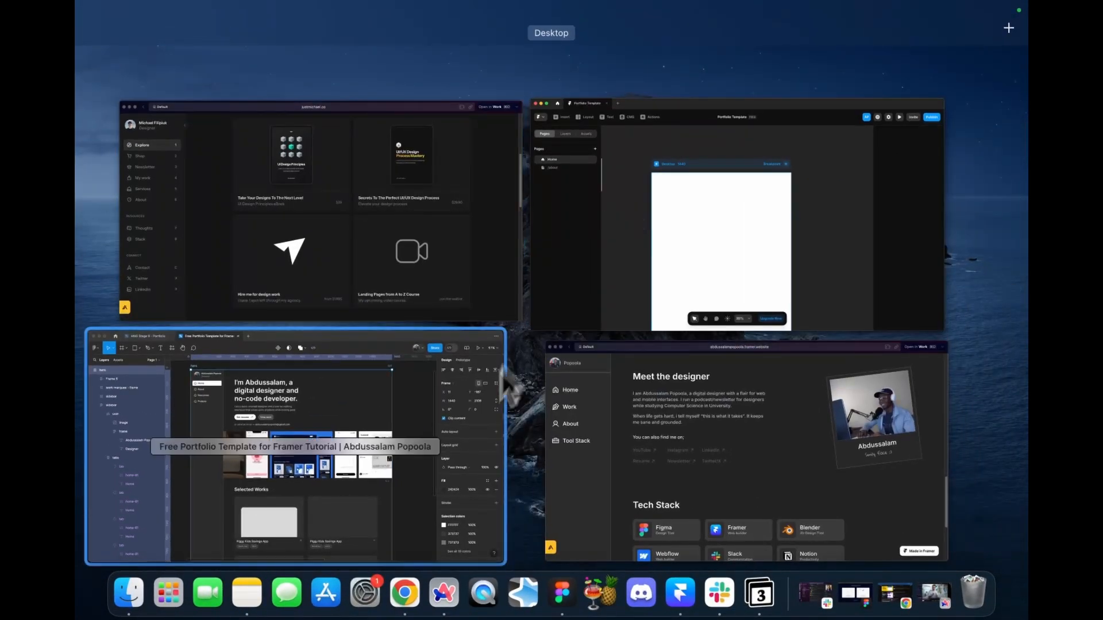
pyautogui.click(353, 404)
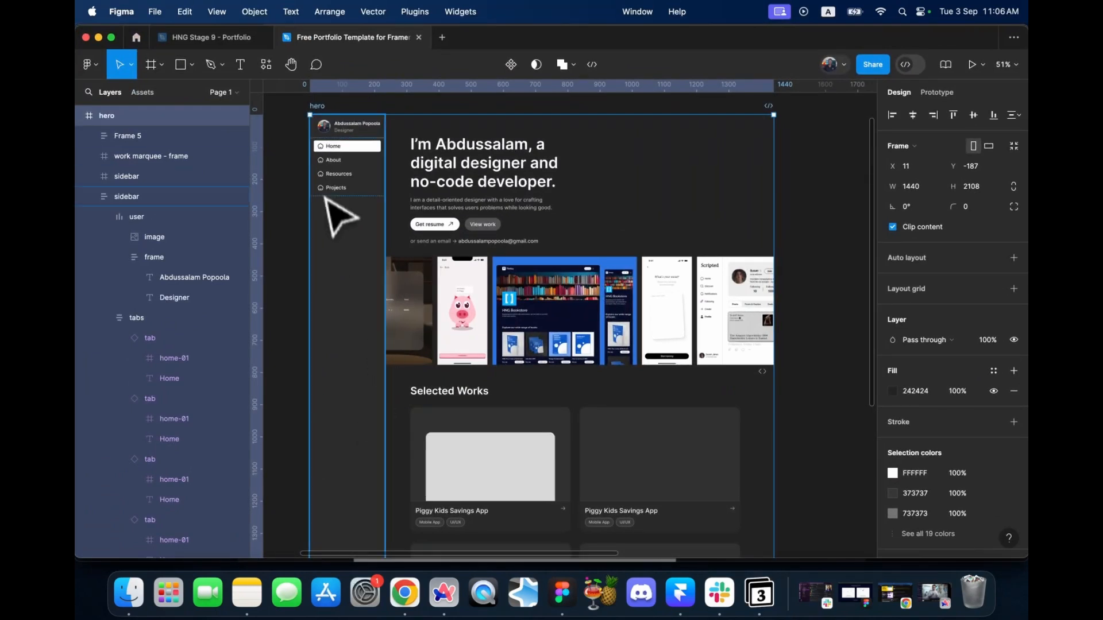
pyautogui.click(363, 197)
pyautogui.scroll(-3, 358, 451)
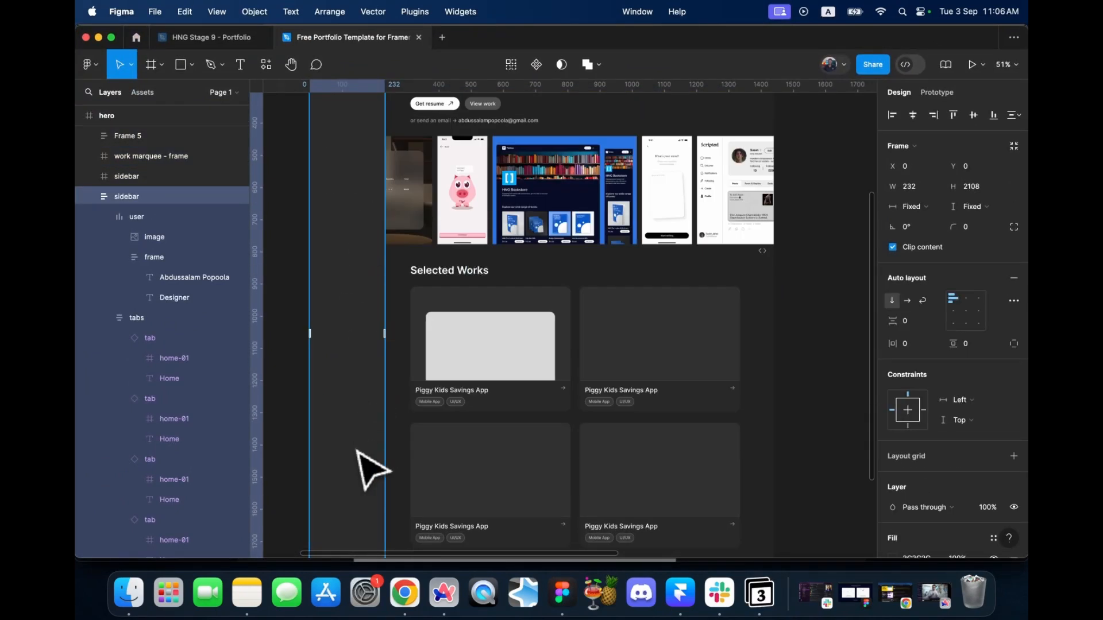
pyautogui.scroll(5, 373, 471)
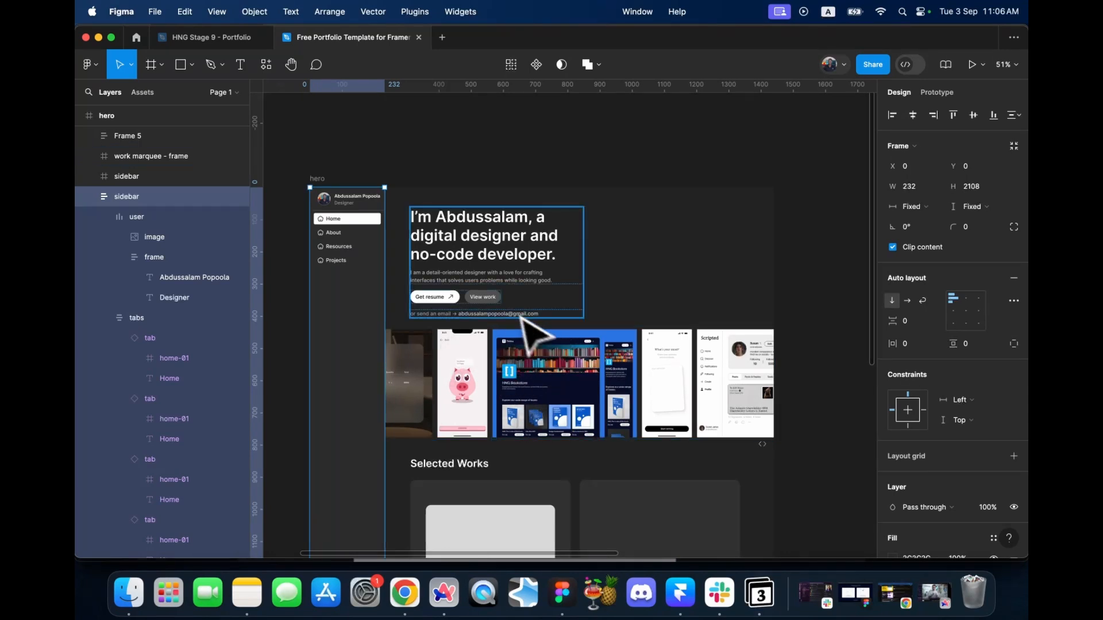
# - Examine the hero text frame, the work marquee frame and the Selected Works section of the hero page
pyautogui.click(506, 291)
pyautogui.press('alt')
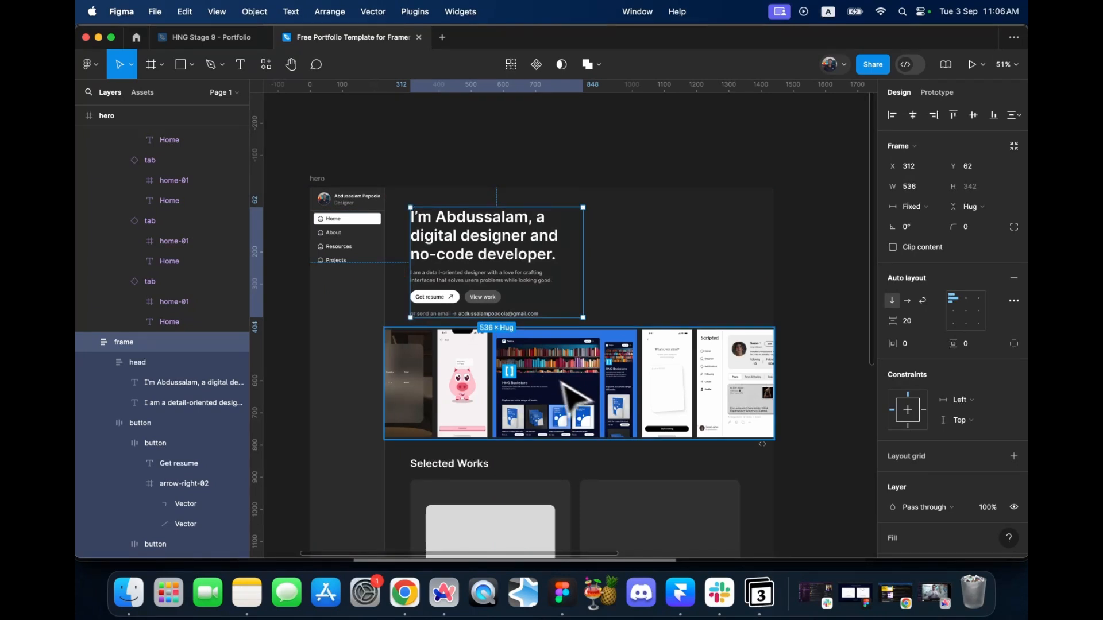
pyautogui.click(577, 403)
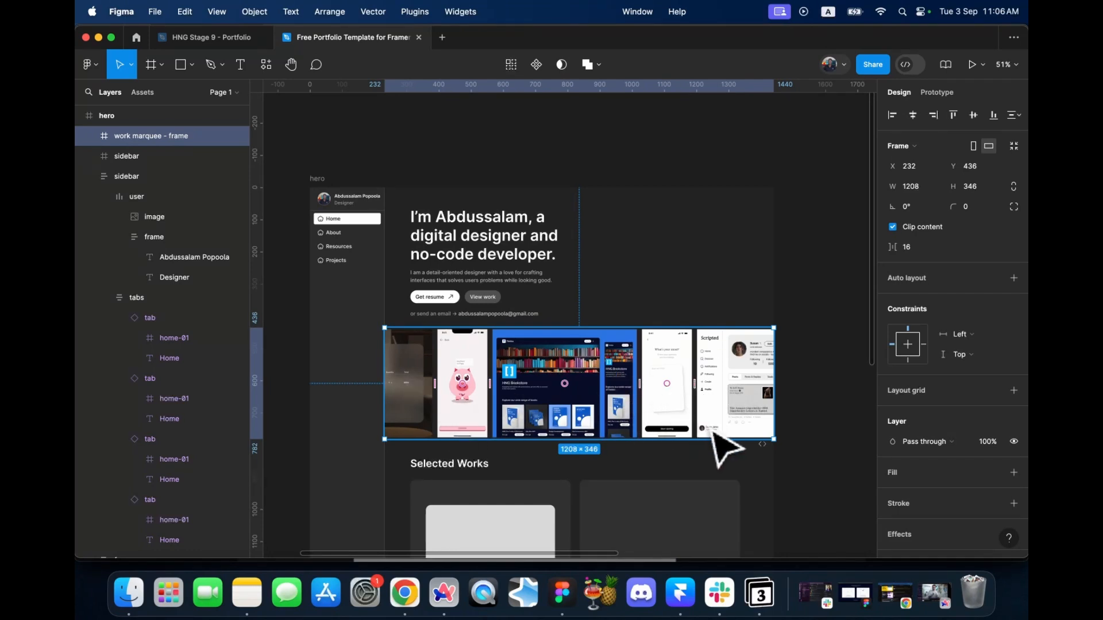
pyautogui.scroll(-15, 727, 448)
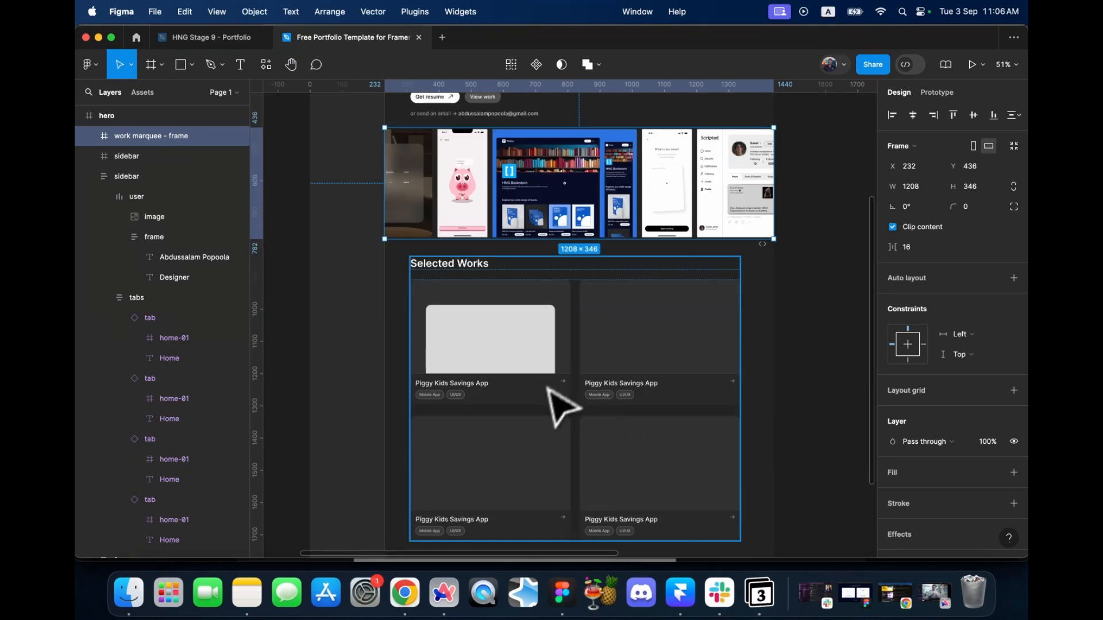
pyautogui.scroll(5, 574, 384)
pyautogui.scroll(-5, 554, 387)
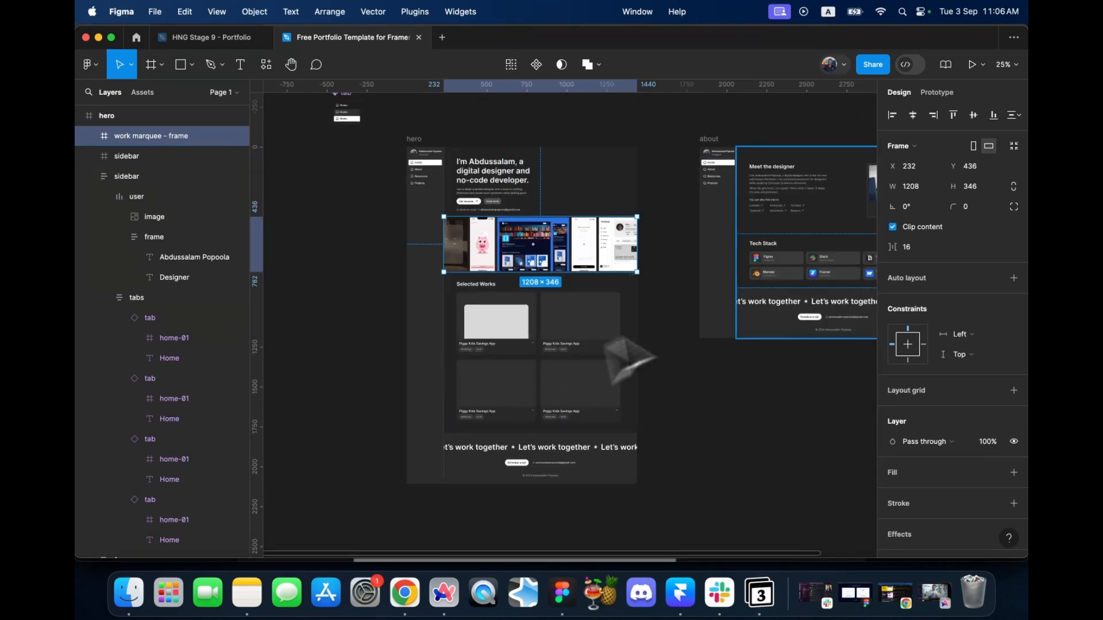
# - Examine the about page design, including its Tech Stack section, and select the sidebar's tabs frame
pyautogui.hscroll(5, 616, 352)
pyautogui.scroll(5, 675, 310)
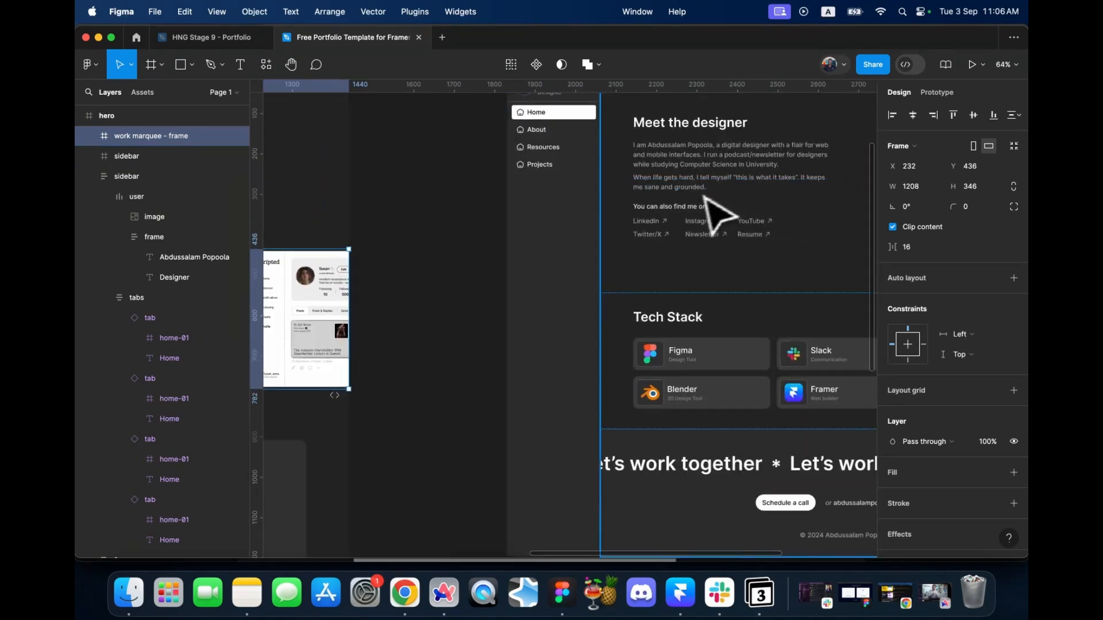
pyautogui.scroll(-4, 714, 217)
pyautogui.scroll(4, 529, 247)
pyautogui.click(454, 175)
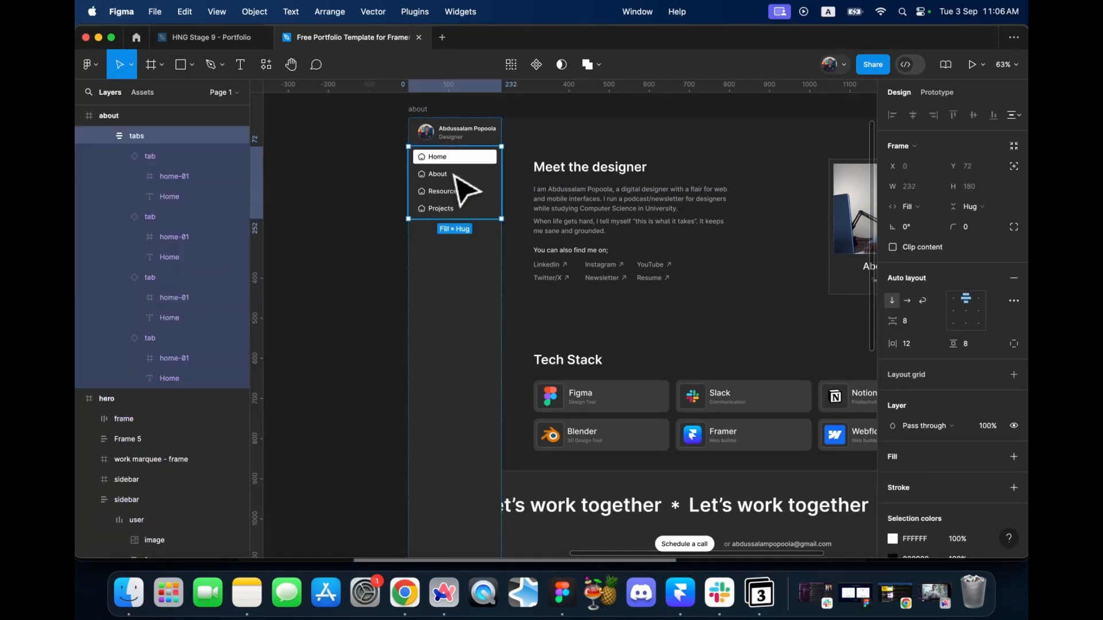
# - In the about page's sidebar, set the About tab's variant to Active and the Home tab's variant to Default
pyautogui.click(454, 173)
pyautogui.click(977, 298)
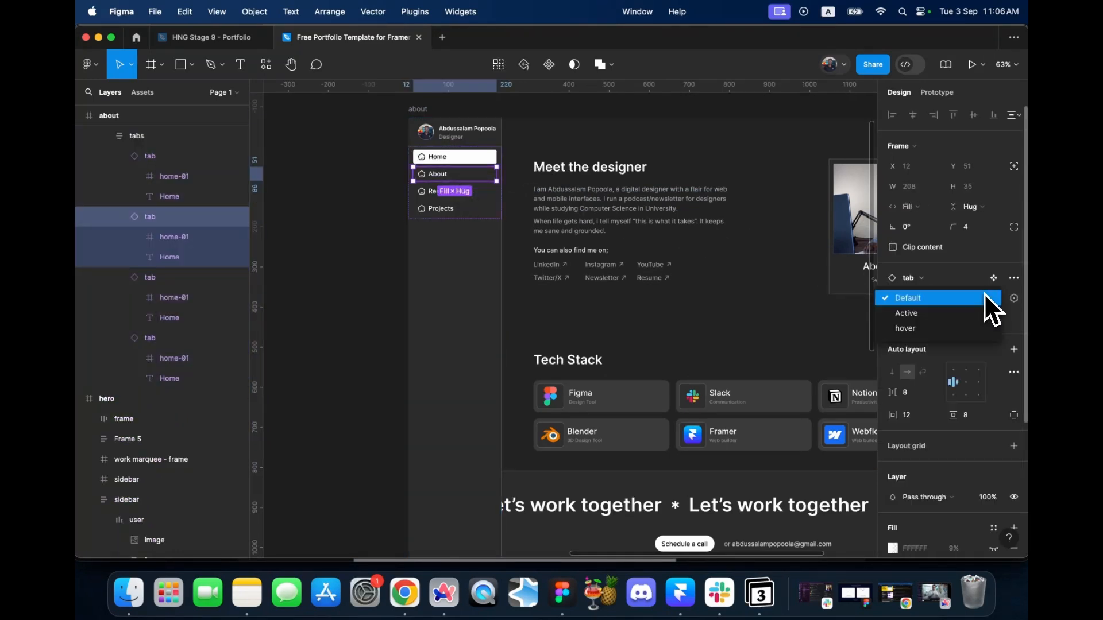
pyautogui.click(958, 317)
pyautogui.click(457, 157)
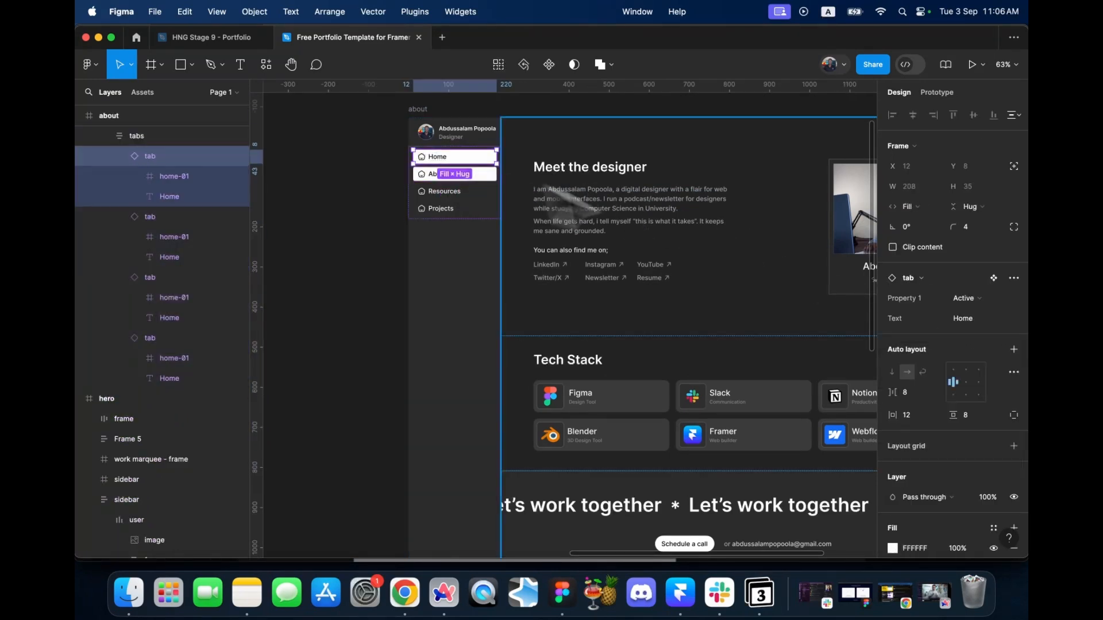
pyautogui.click(976, 298)
pyautogui.click(953, 284)
# - Compare the about and hero page designs, examining the hero text frame and the work marquee frame
pyautogui.scroll(-5, 702, 287)
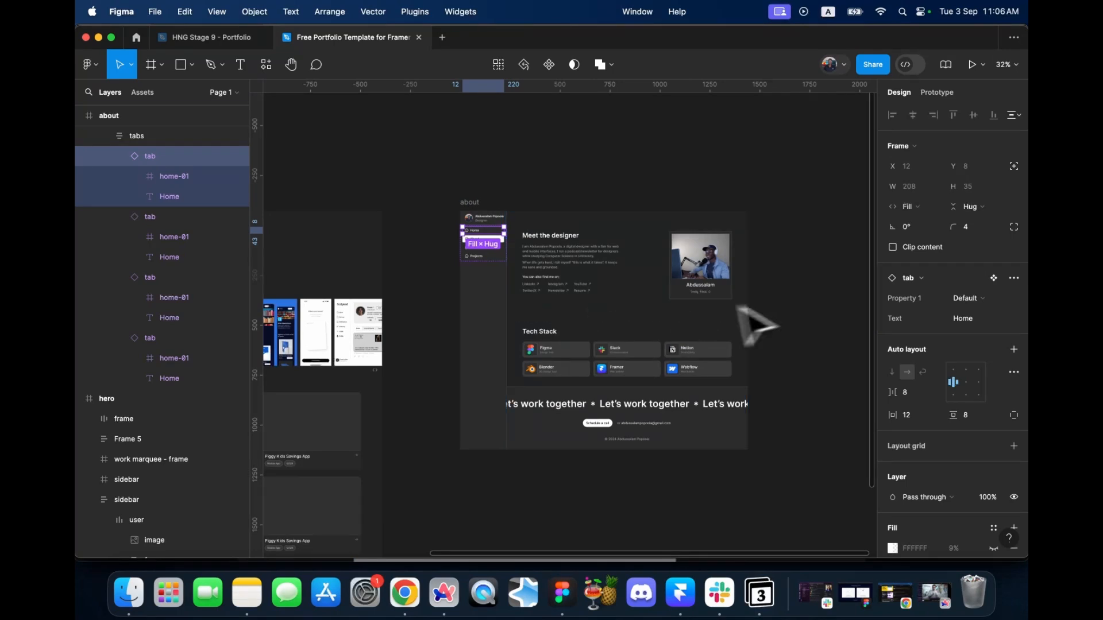
pyautogui.scroll(3, 793, 305)
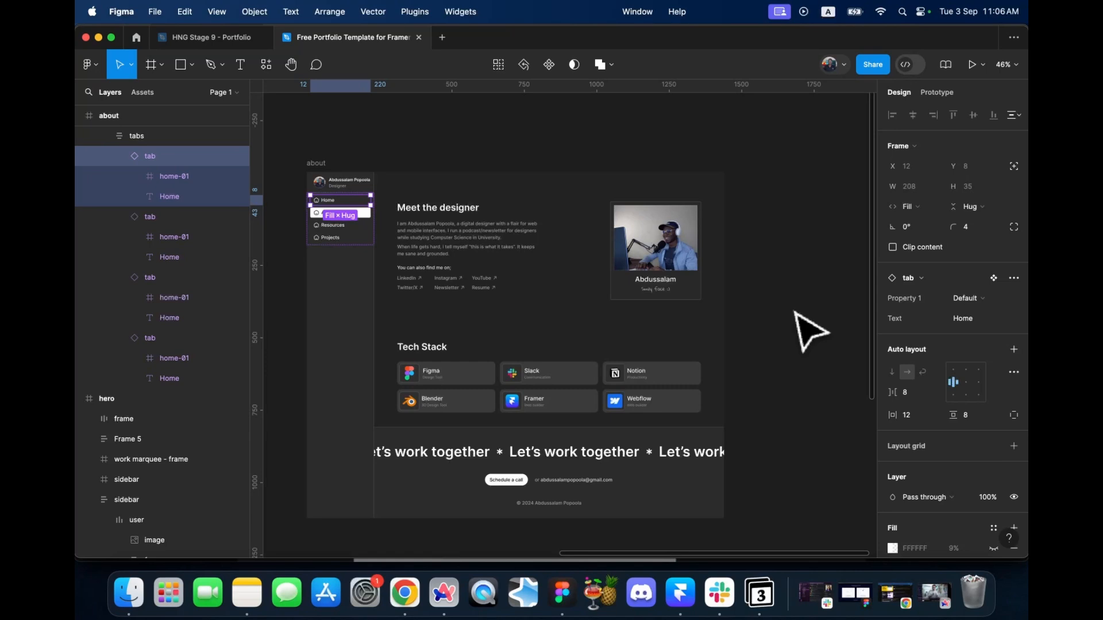
pyautogui.scroll(-3, 810, 332)
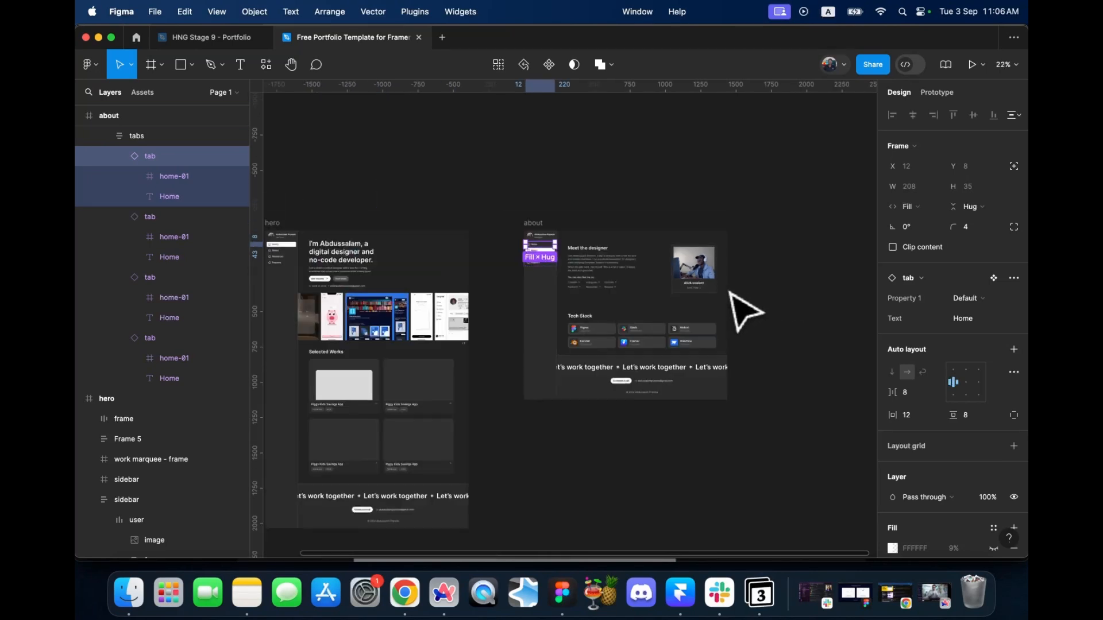
pyautogui.click(553, 173)
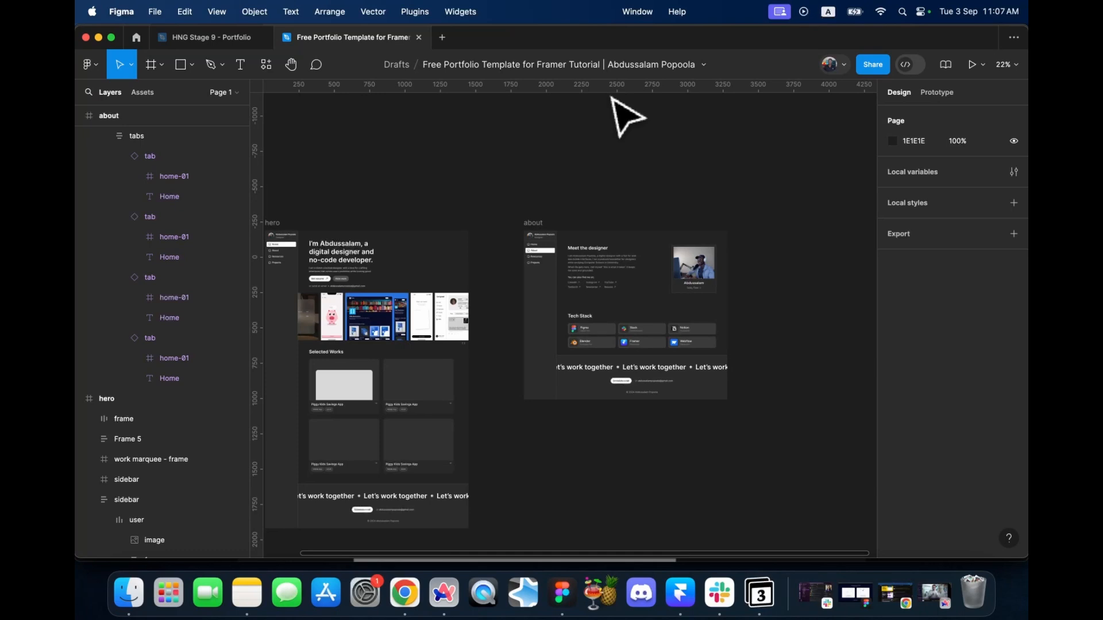
pyautogui.scroll(-3, 573, 278)
pyautogui.scroll(5, 499, 261)
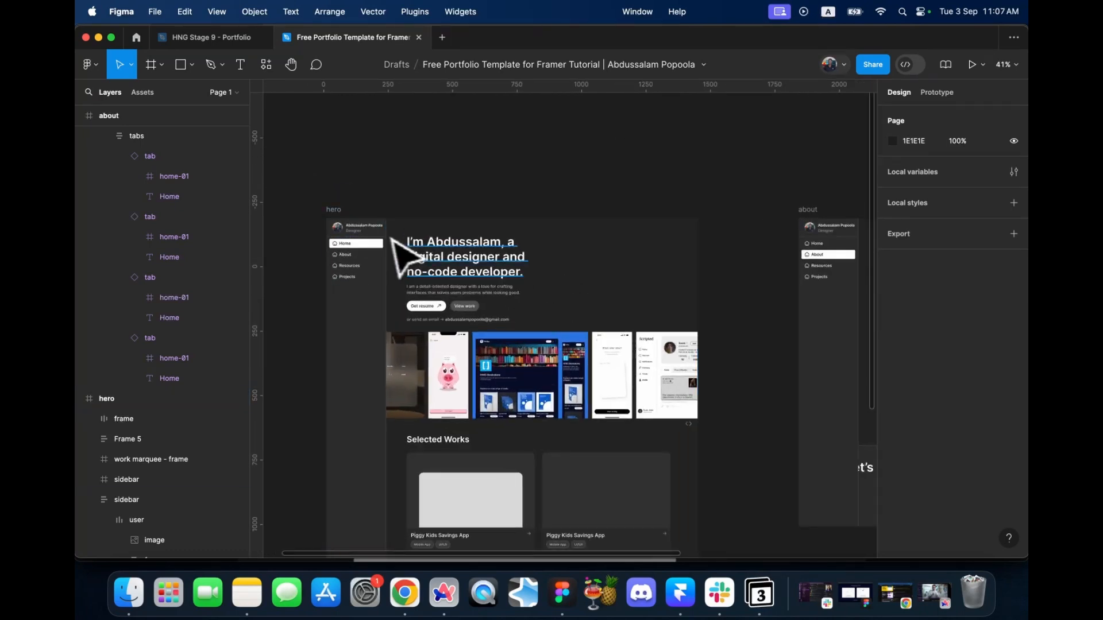
pyautogui.click(459, 279)
pyautogui.click(449, 399)
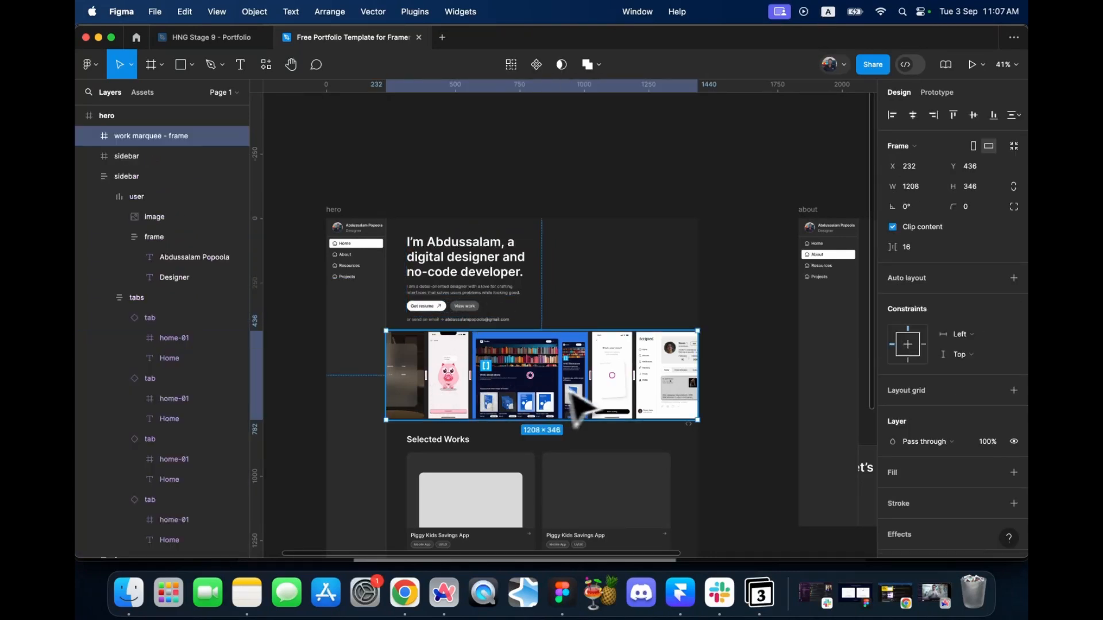
pyautogui.click(451, 277)
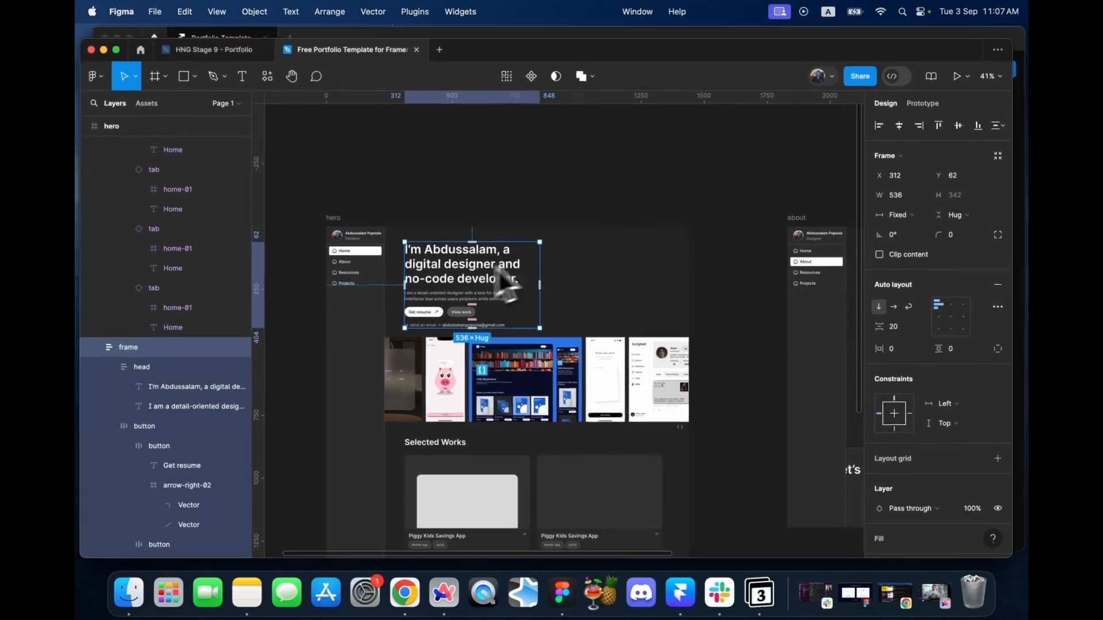
# - Copy the hero frame's fill colour 242424 and switch to the Framer project in full screen
pyautogui.click(334, 209)
pyautogui.click(927, 395)
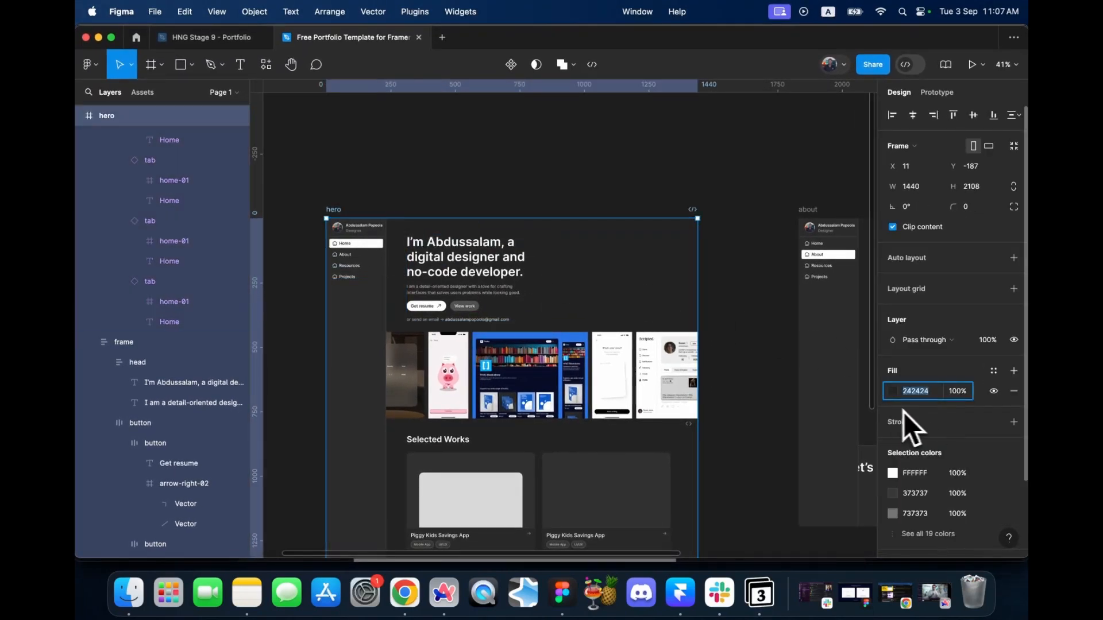
pyautogui.hotkey('ctrl', 'Up')
pyautogui.click(754, 228)
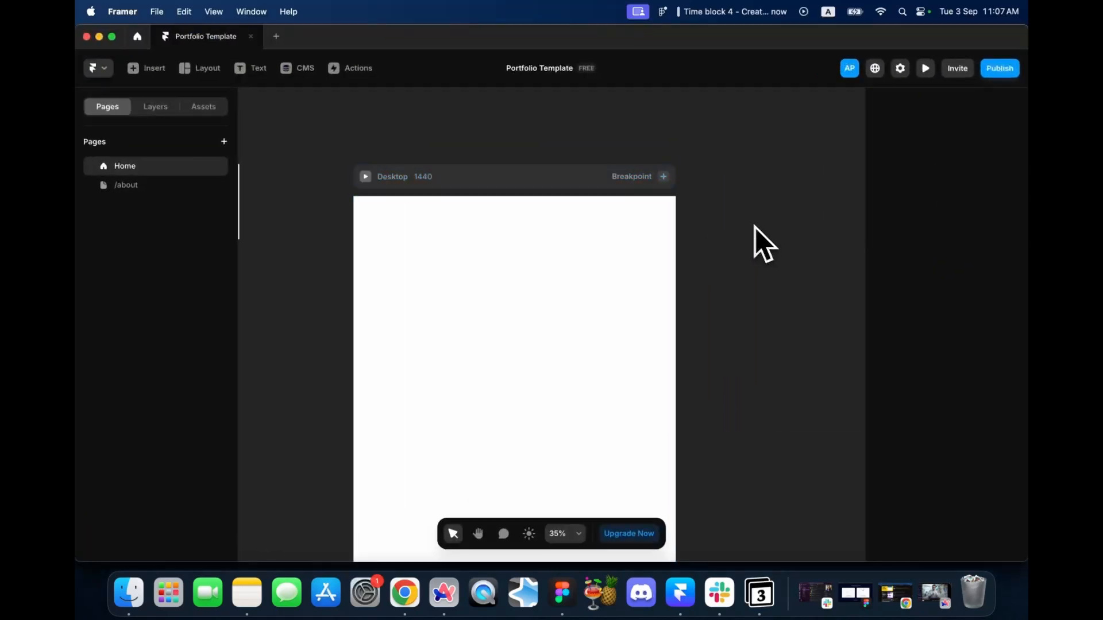
pyautogui.click(112, 37)
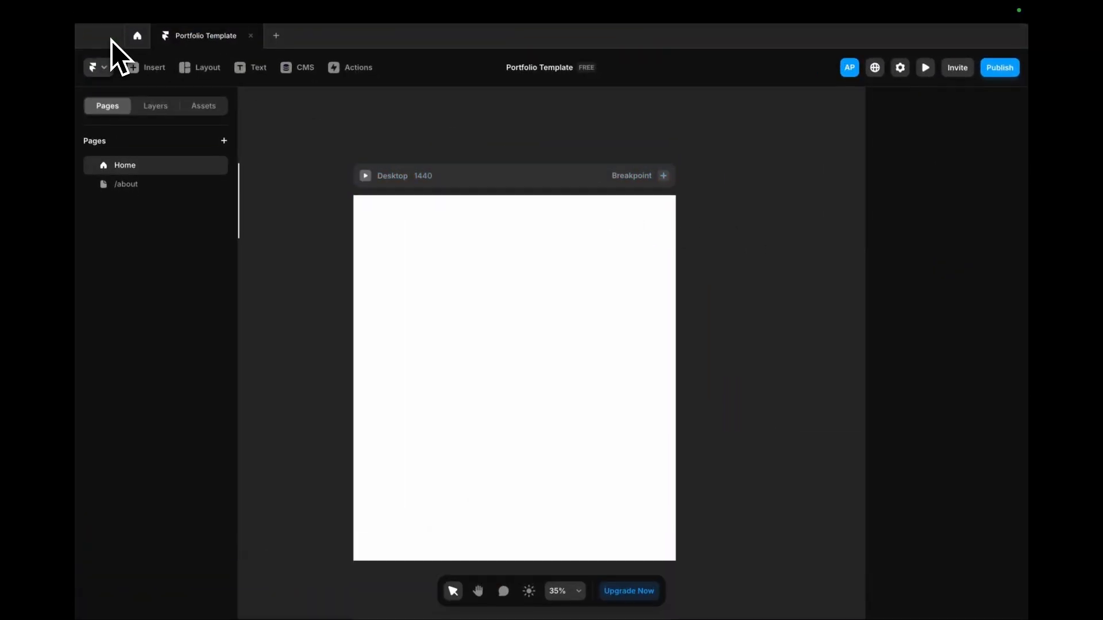
# - Set the Desktop breakpoint's fill to #242424 and save it as a colour style named Background
pyautogui.click(475, 295)
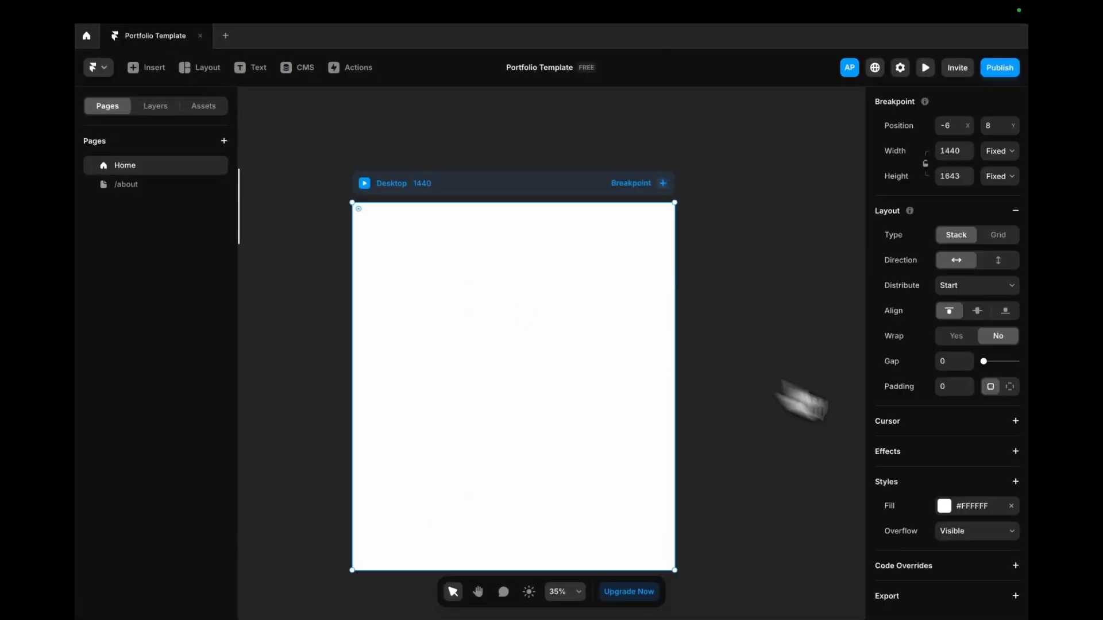
pyautogui.click(976, 506)
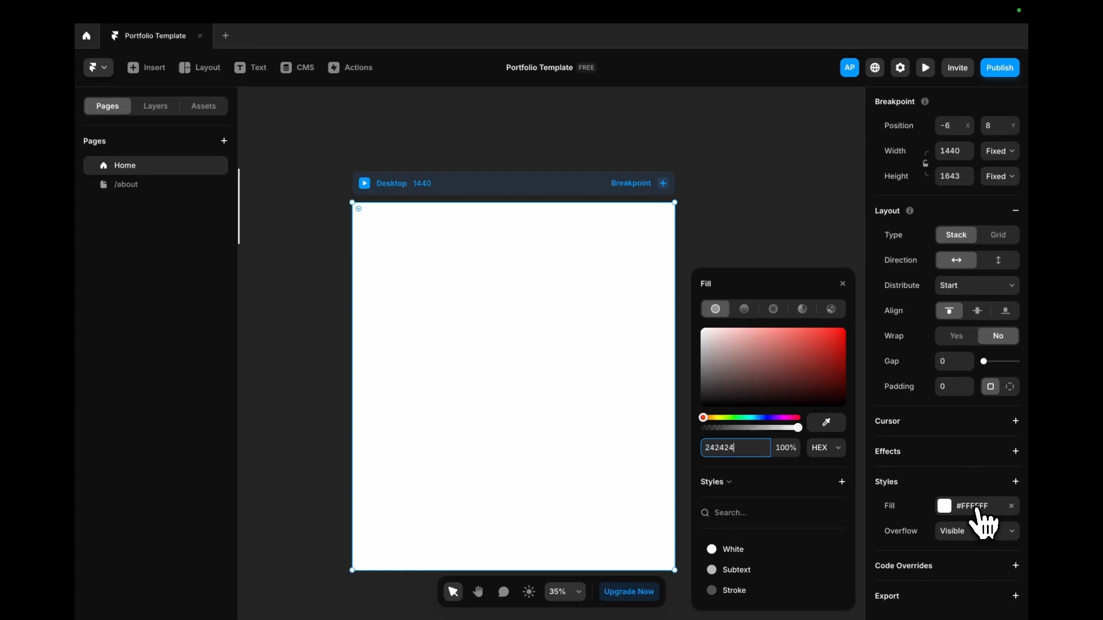
pyautogui.press('Return')
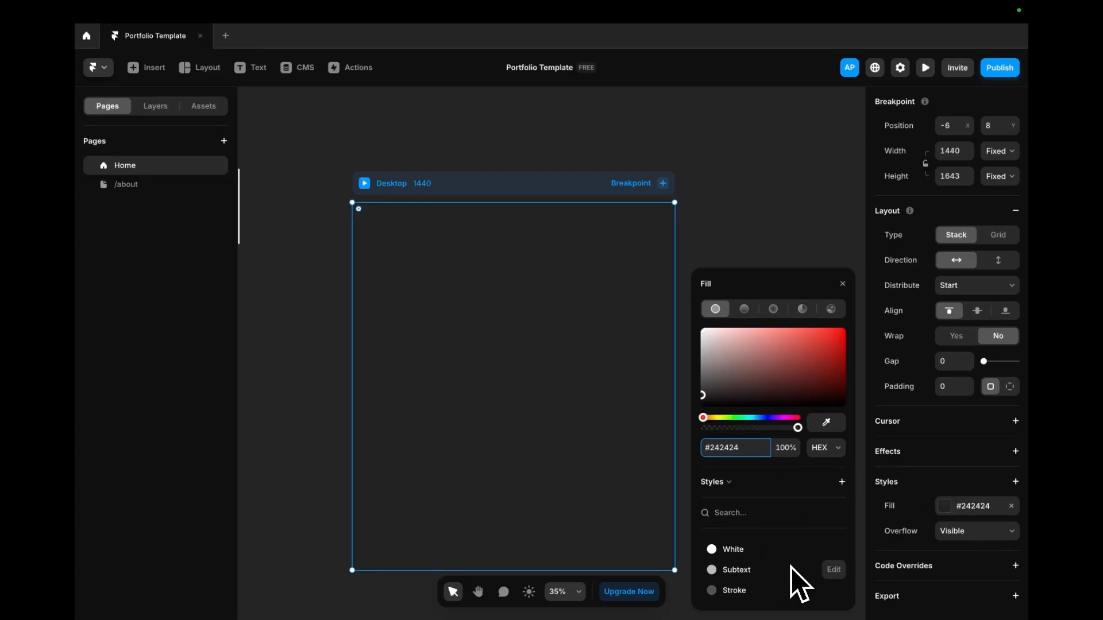
pyautogui.click(843, 481)
pyautogui.write('Ba')
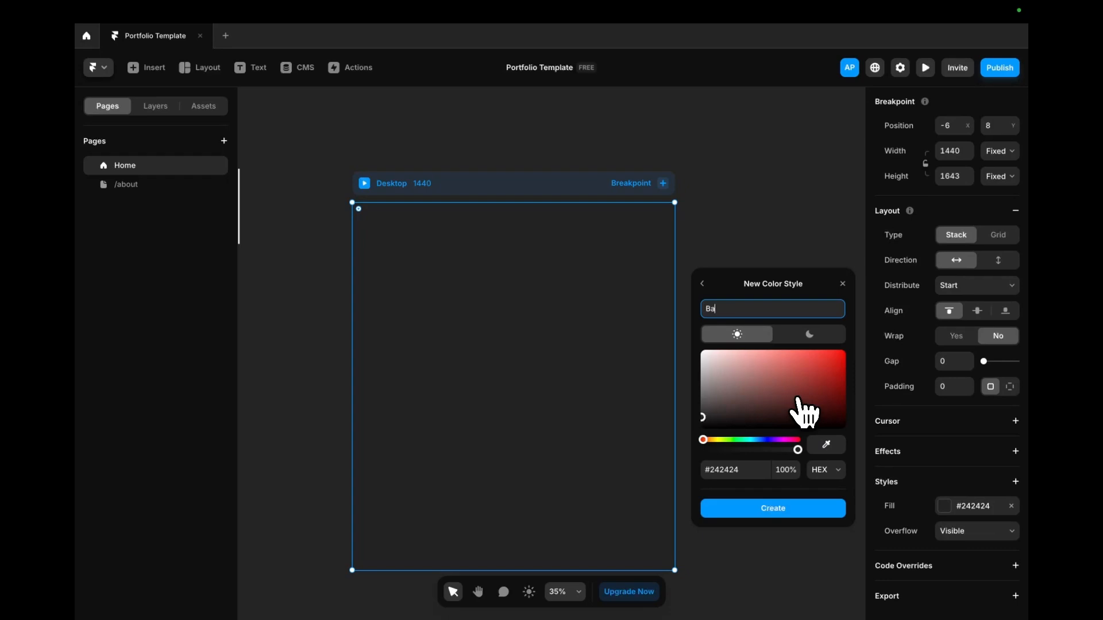
pyautogui.write('ckground')
pyautogui.press('Return')
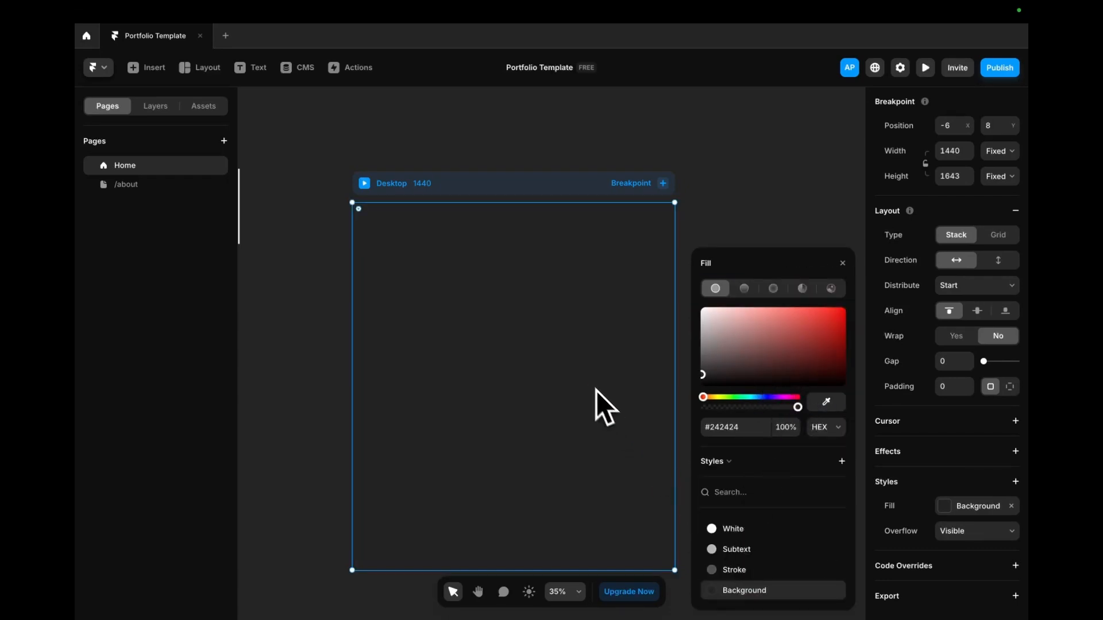
# - Switch to the Figma design, copy the hero sidebar's fill colour 2C2C2C and return to Framer
pyautogui.hotkey('ctrl', 'Up')
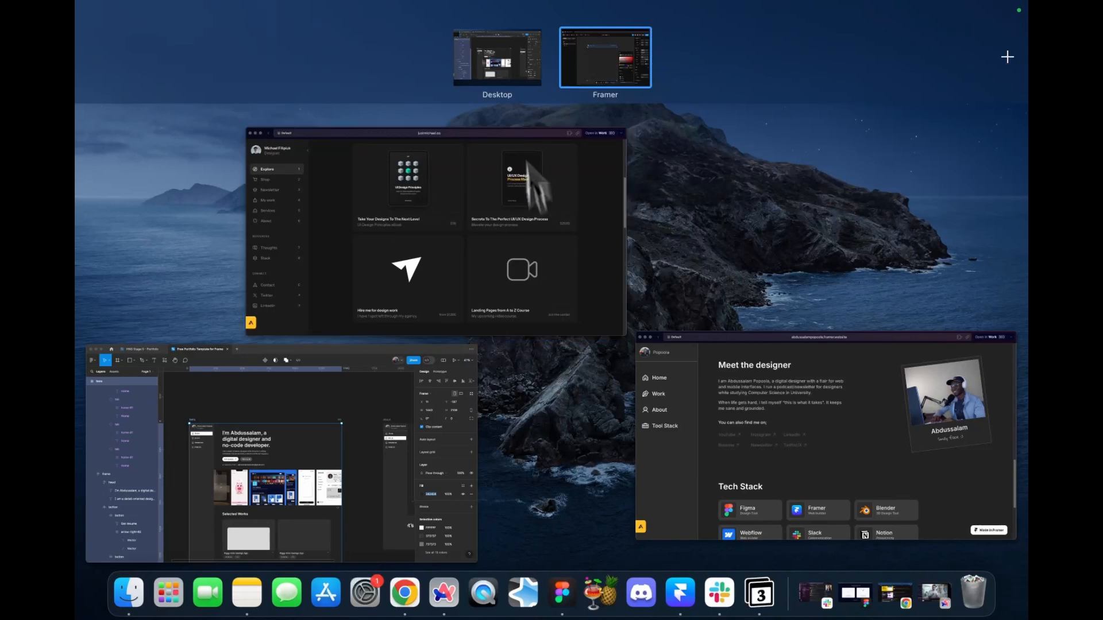
pyautogui.click(504, 50)
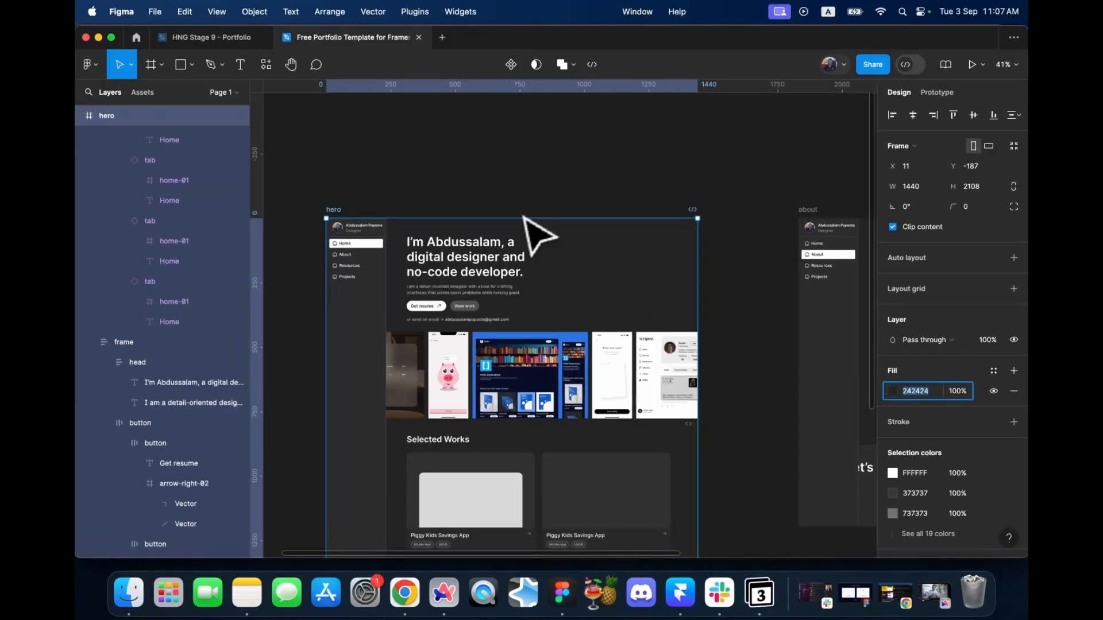
pyautogui.click(382, 313)
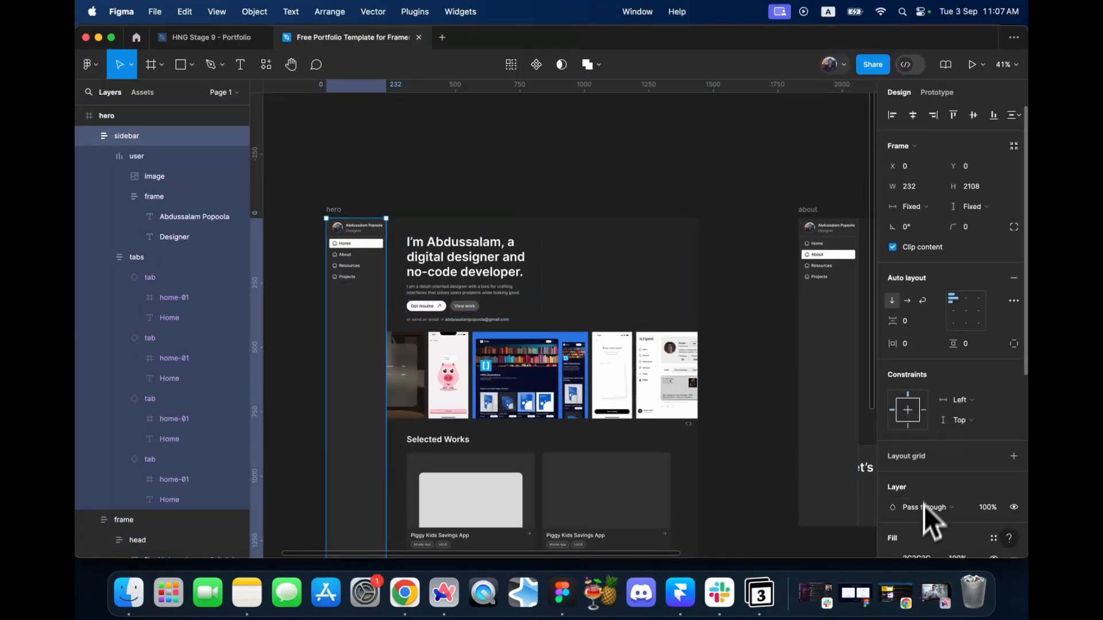
pyautogui.scroll(-3, 923, 506)
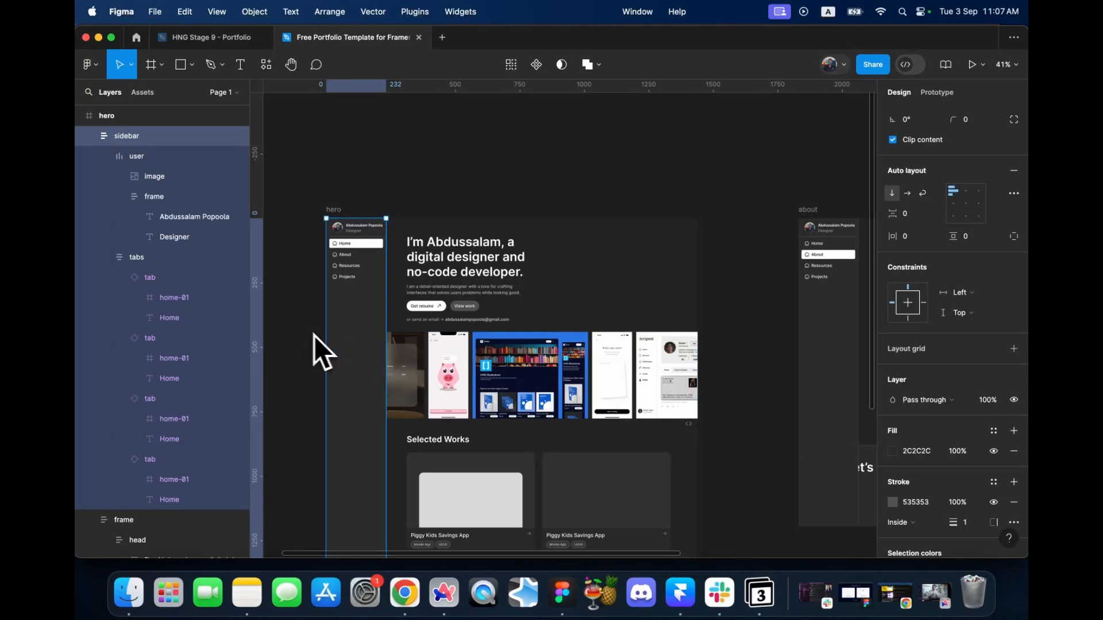
pyautogui.moveTo(342, 338); pyautogui.dragTo(364, 352)
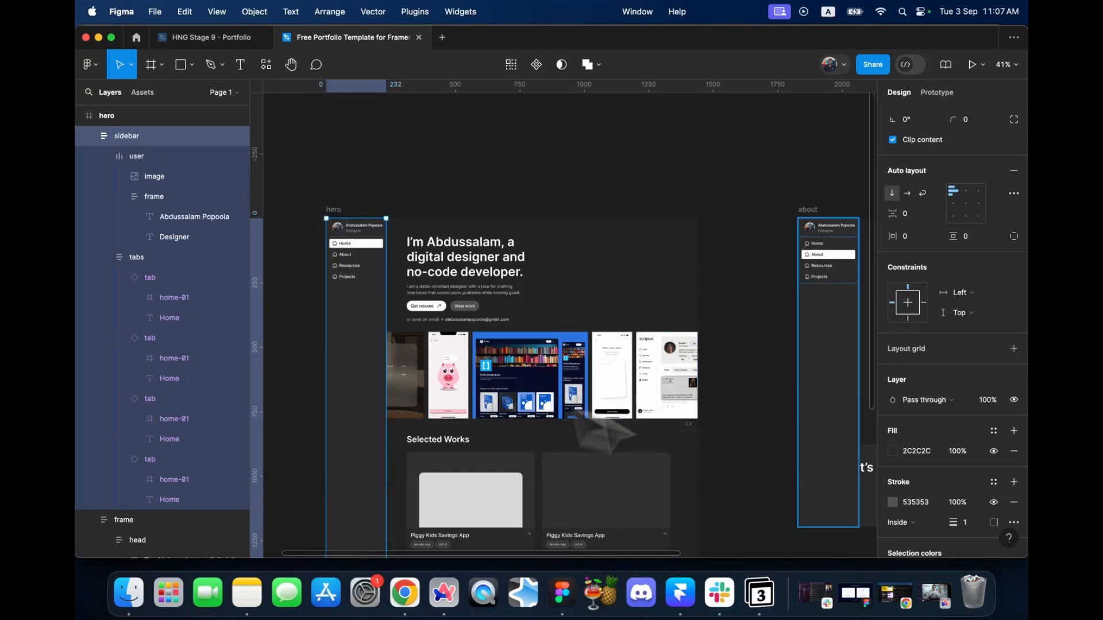
pyautogui.click(929, 457)
pyautogui.press('super+c')
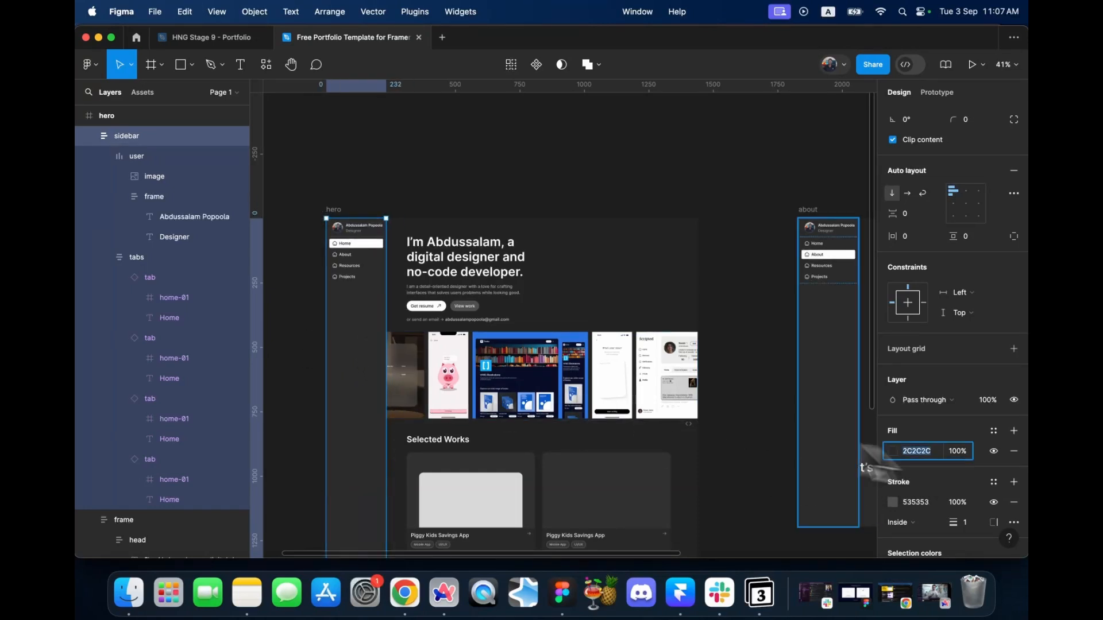
pyautogui.hotkey('ctrl', 'Right')
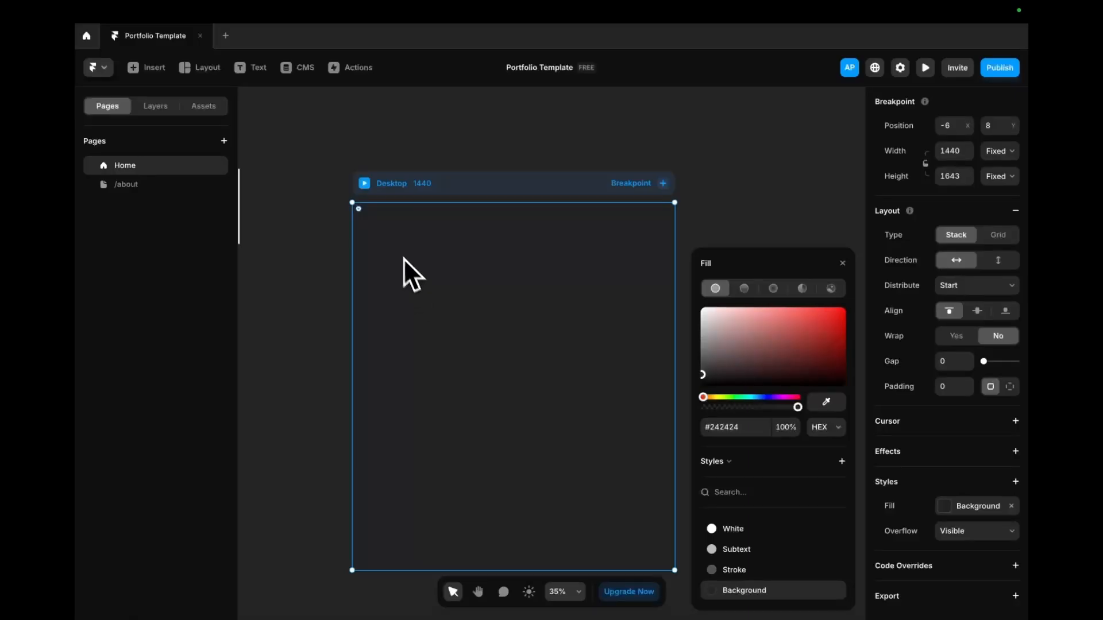
# - Draw a sidebar frame about 355 by 1241 in the Desktop breakpoint's upper-left corner and fill it with #2C2C2C
pyautogui.press('f')
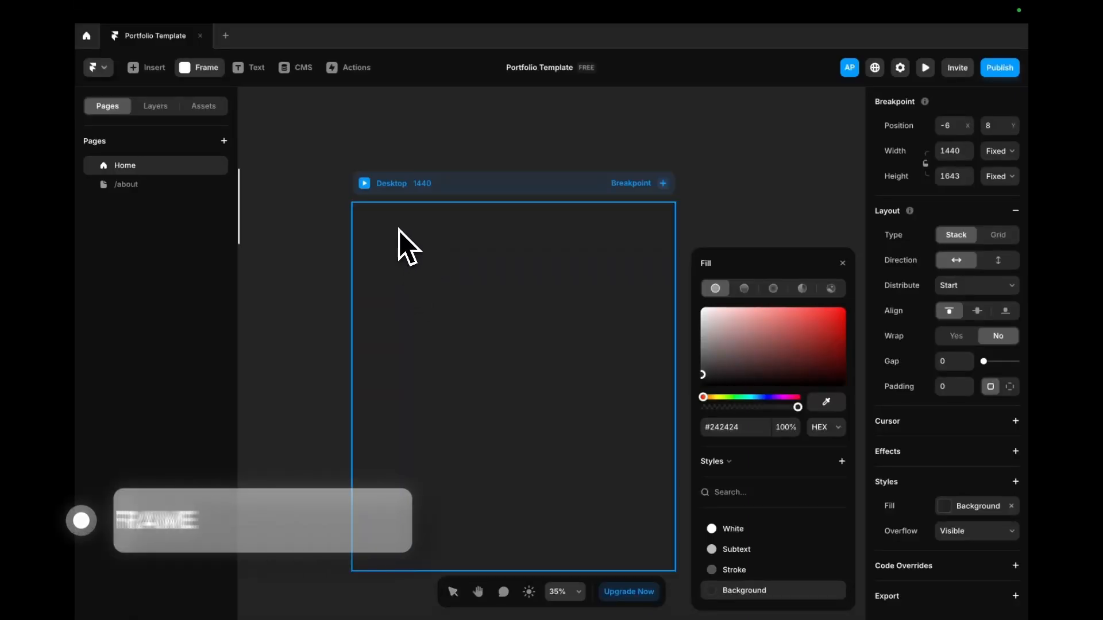
pyautogui.moveTo(365, 210); pyautogui.dragTo(445, 489)
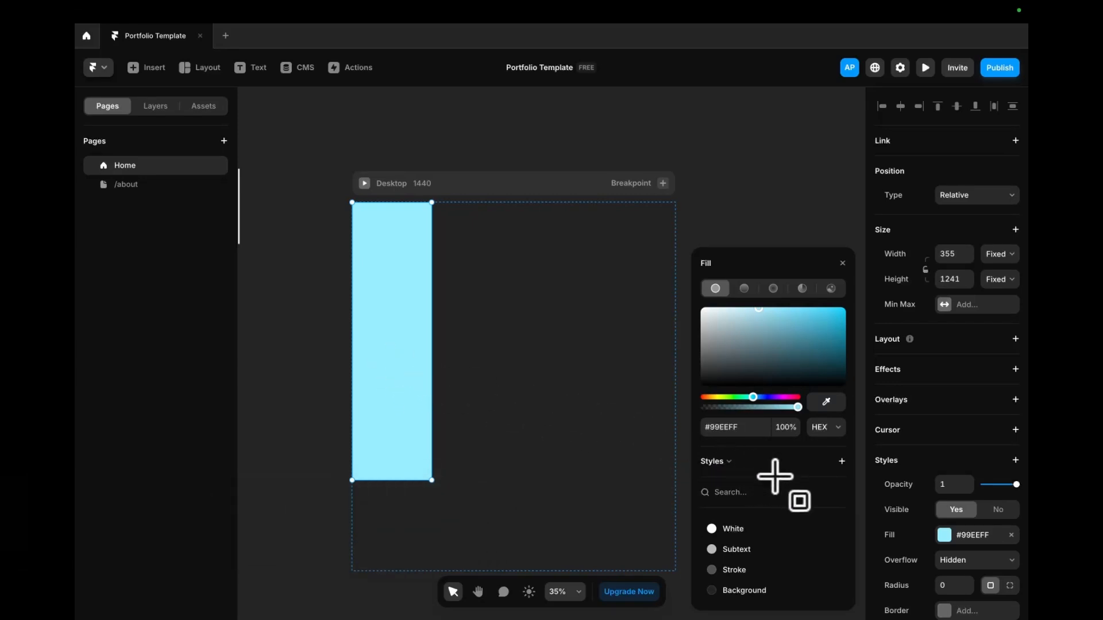
pyautogui.click(747, 428)
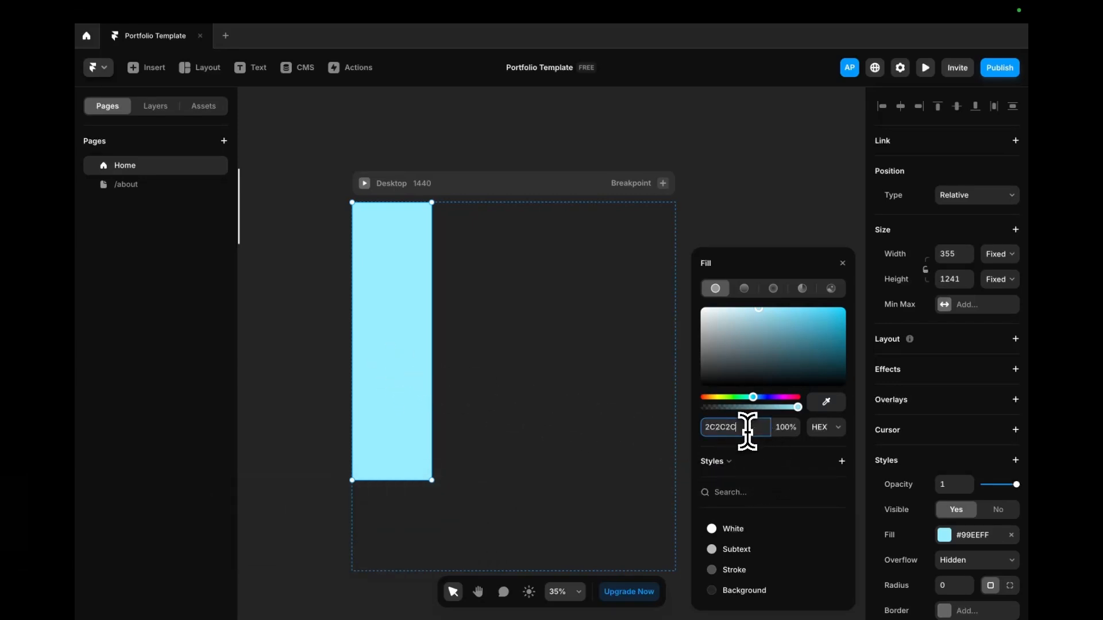
pyautogui.press('Return')
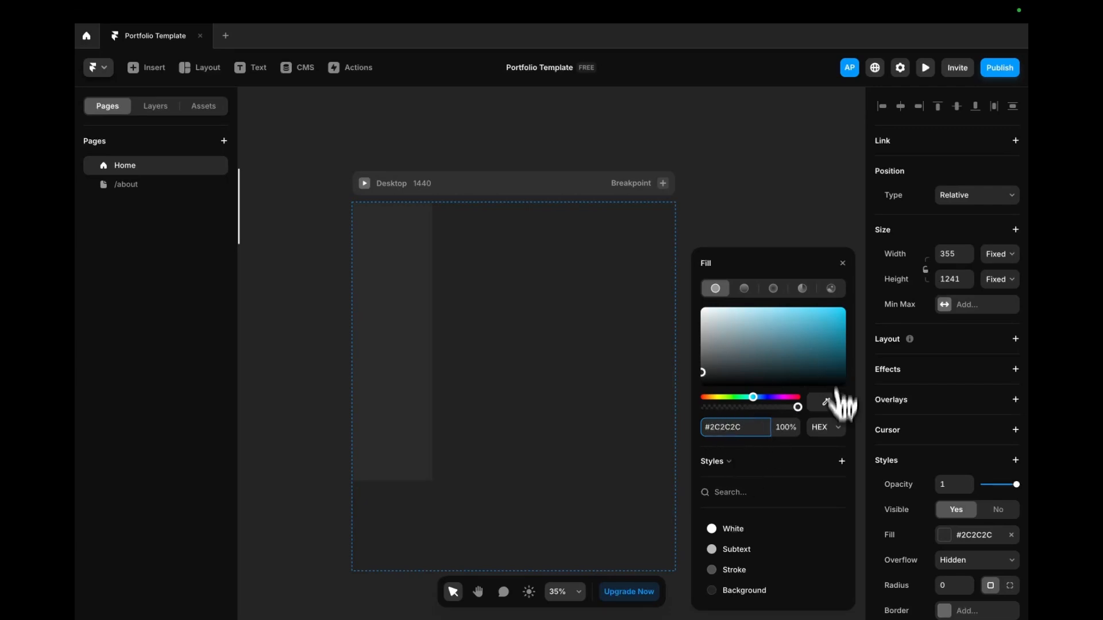
# - Save the sidebar frame's fill as a new colour style named Light BG color
pyautogui.click(841, 461)
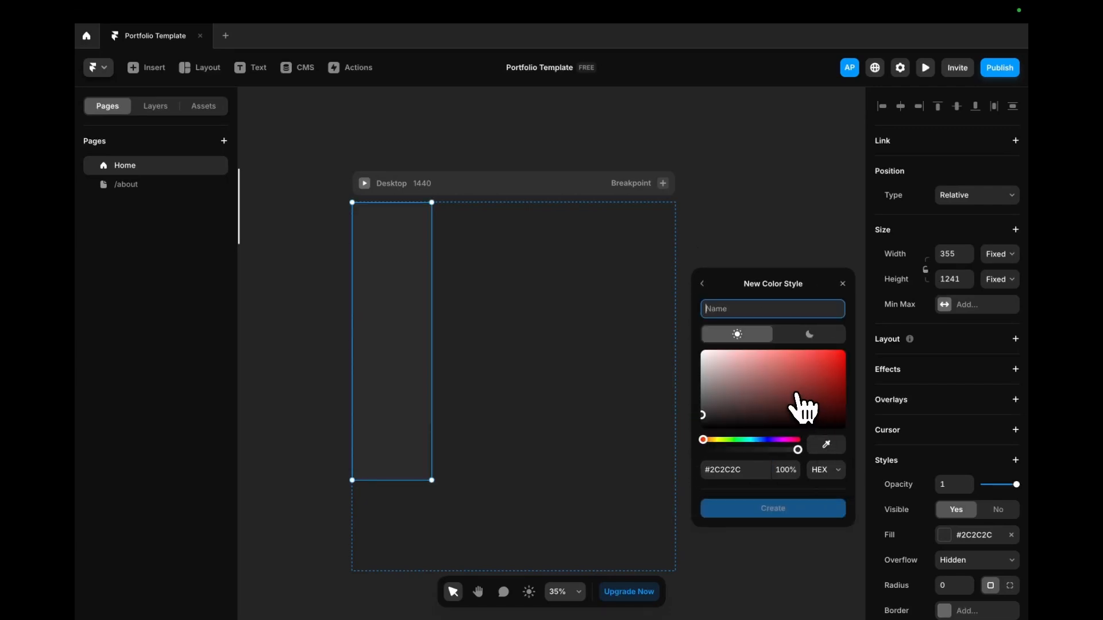
pyautogui.write('Light B')
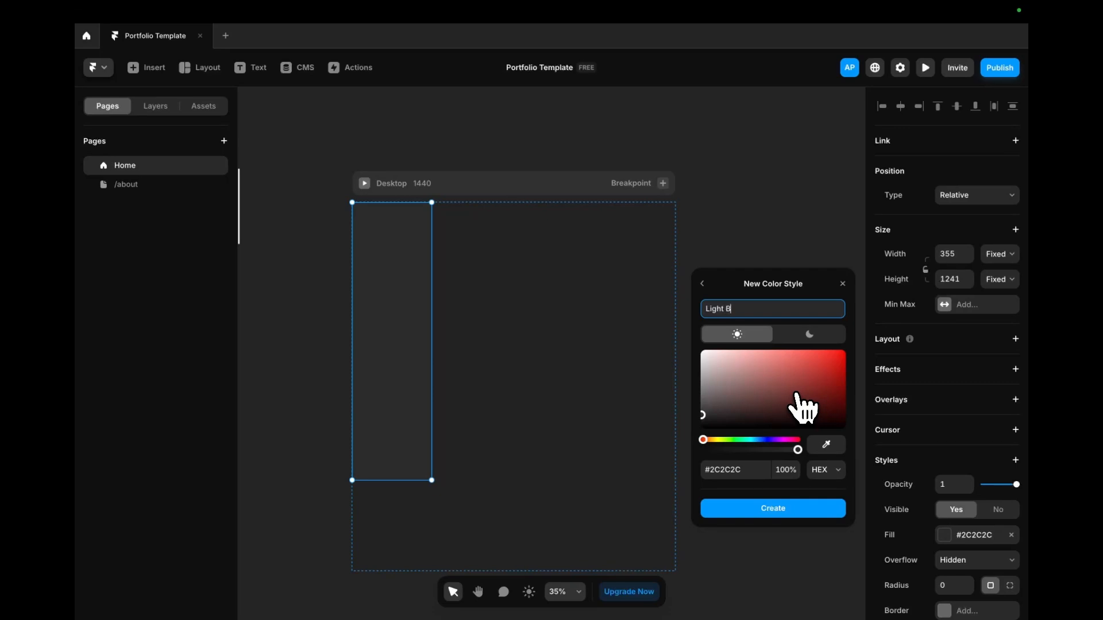
pyautogui.write('G color')
pyautogui.press('Return')
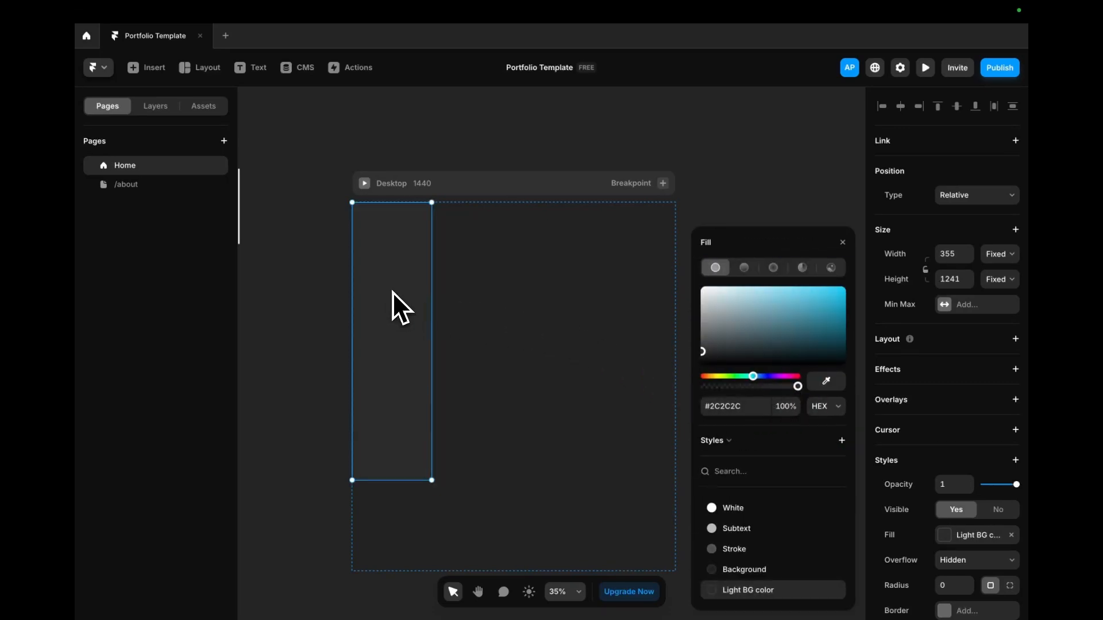
# - Remove the stack layout from the Home page's Desktop breakpoint
pyautogui.click(485, 263)
pyautogui.moveTo(402, 259); pyautogui.dragTo(485, 282)
pyautogui.click(505, 200)
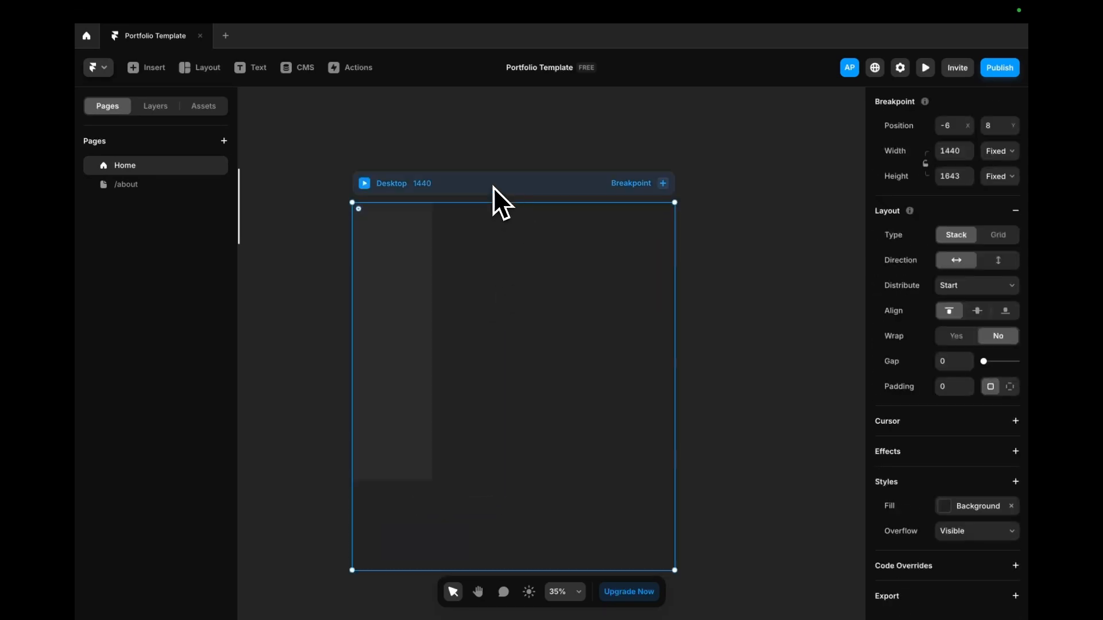
pyautogui.click(164, 108)
pyautogui.doubleClick(141, 183)
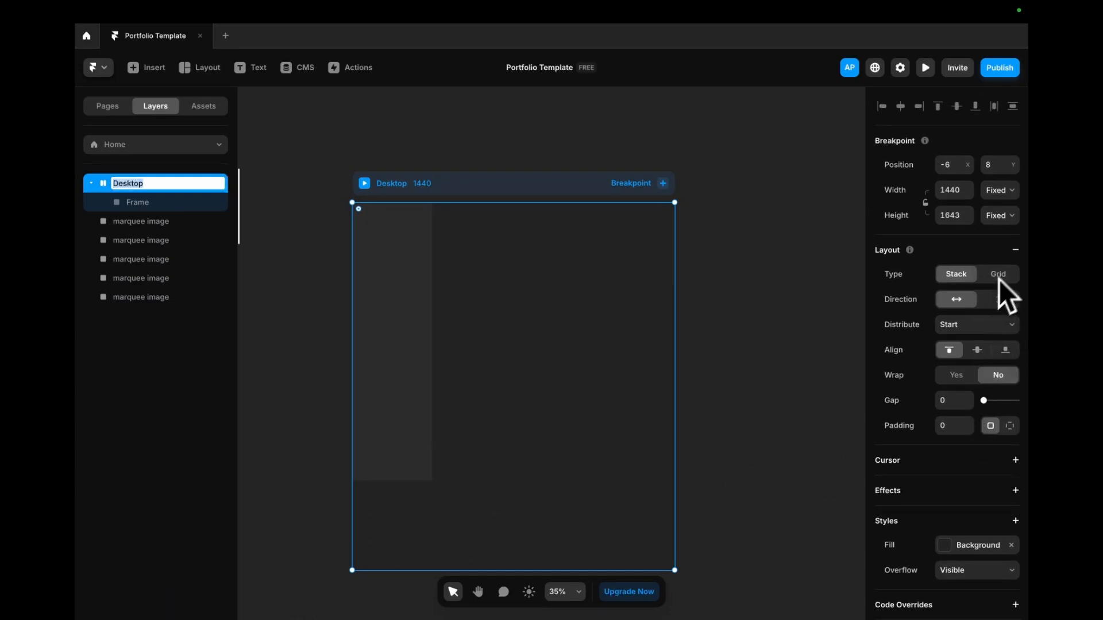
pyautogui.click(1016, 250)
# - Move the sidebar frame freely to the Desktop breakpoint's upper-left corner, then select the breakpoint
pyautogui.click(414, 340)
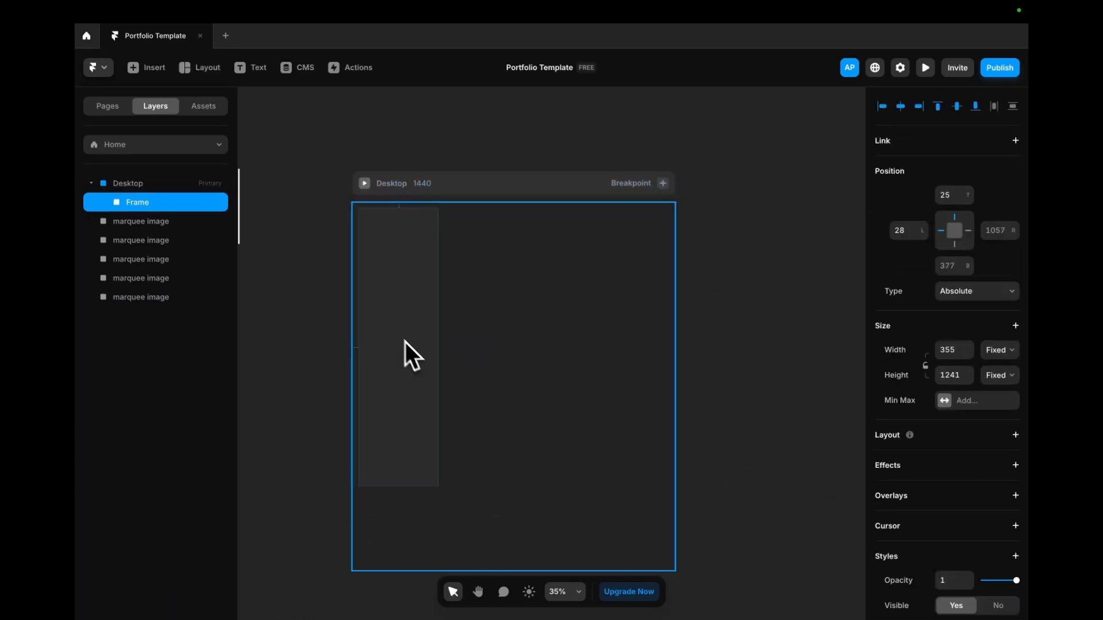
pyautogui.moveTo(405, 342)
pyautogui.mouseDown()
pyautogui.moveTo(515, 370)
pyautogui.moveTo(438, 384)
pyautogui.moveTo(600, 380)
pyautogui.moveTo(490, 386)
pyautogui.moveTo(394, 329)
pyautogui.mouseUp()
pyautogui.click(490, 208)
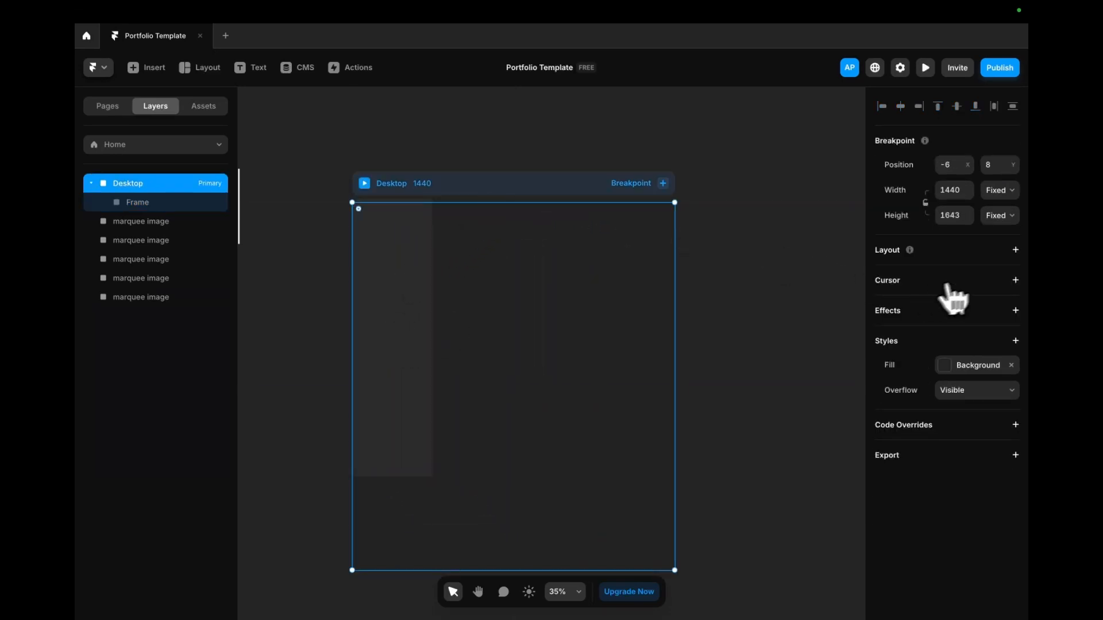
# - Add a vertical stack layout to the Desktop breakpoint, distributed at the start and aligned left
pyautogui.click(1015, 250)
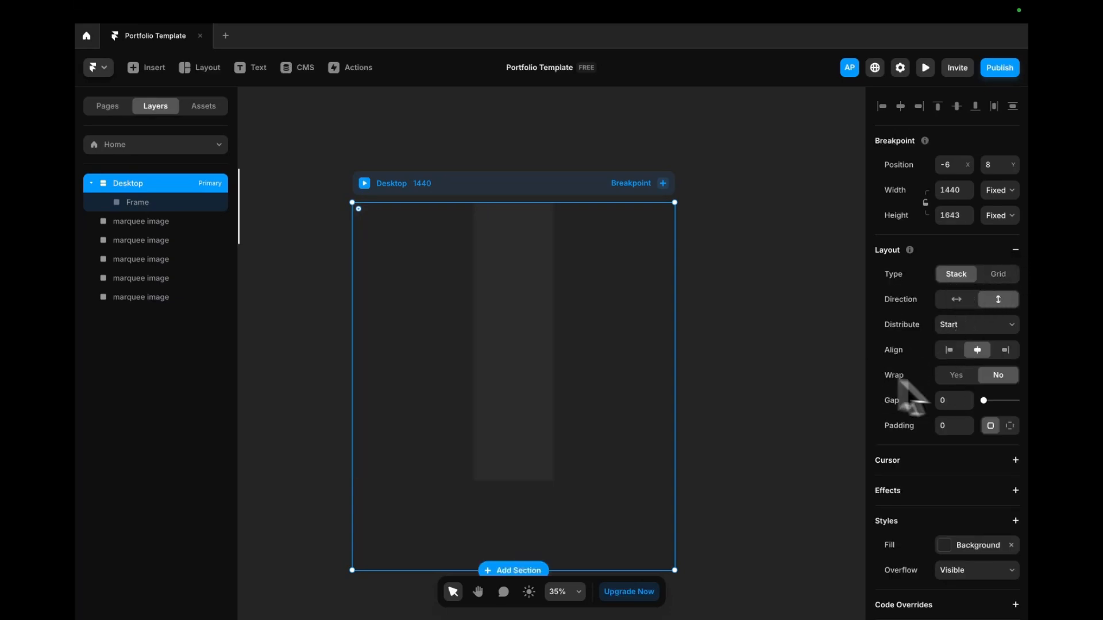
pyautogui.click(950, 350)
pyautogui.click(1004, 351)
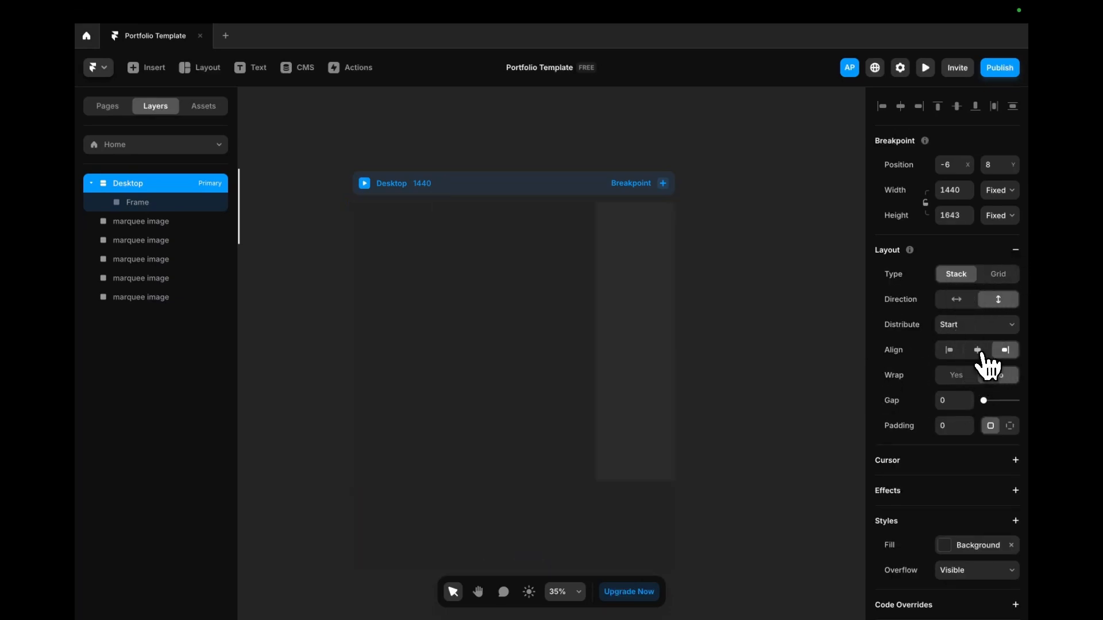
pyautogui.click(979, 350)
pyautogui.click(948, 351)
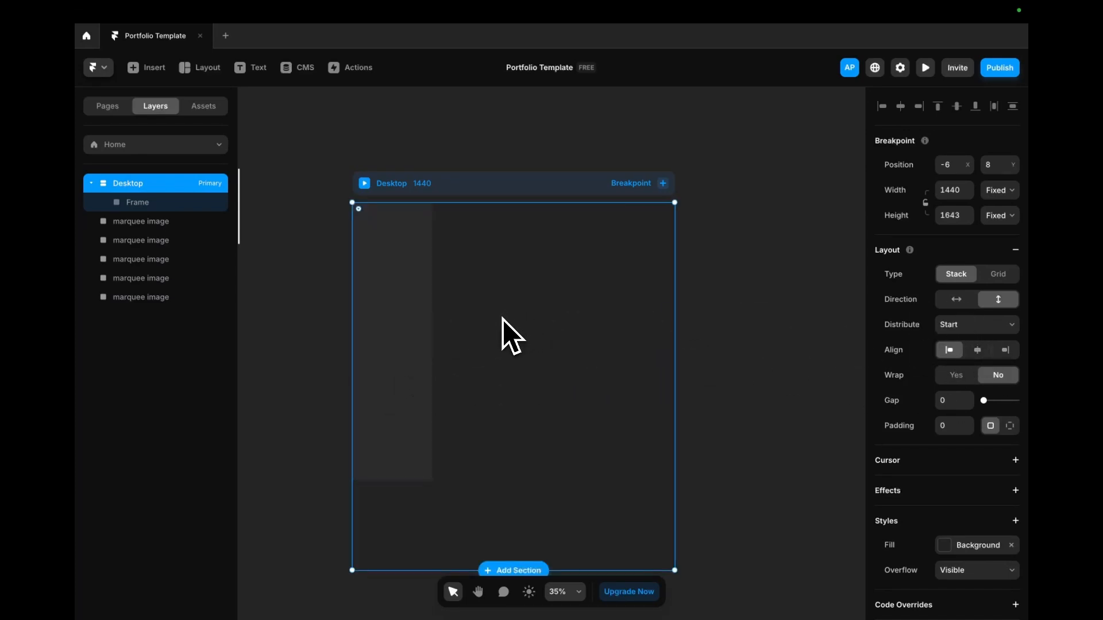
# - Rename the frame inside the Desktop breakpoint as Sidebar and narrow it to about 282 wide
pyautogui.click(379, 316)
pyautogui.doubleClick(141, 204)
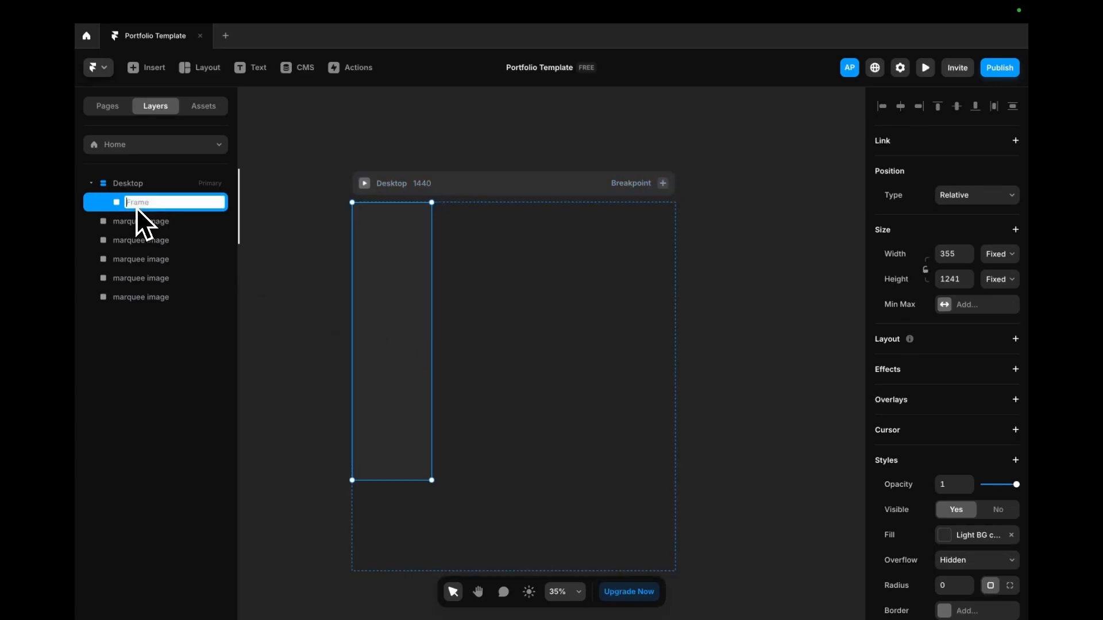
pyautogui.write('Sidebar')
pyautogui.press('Return')
pyautogui.doubleClick(136, 208)
pyautogui.press('Return')
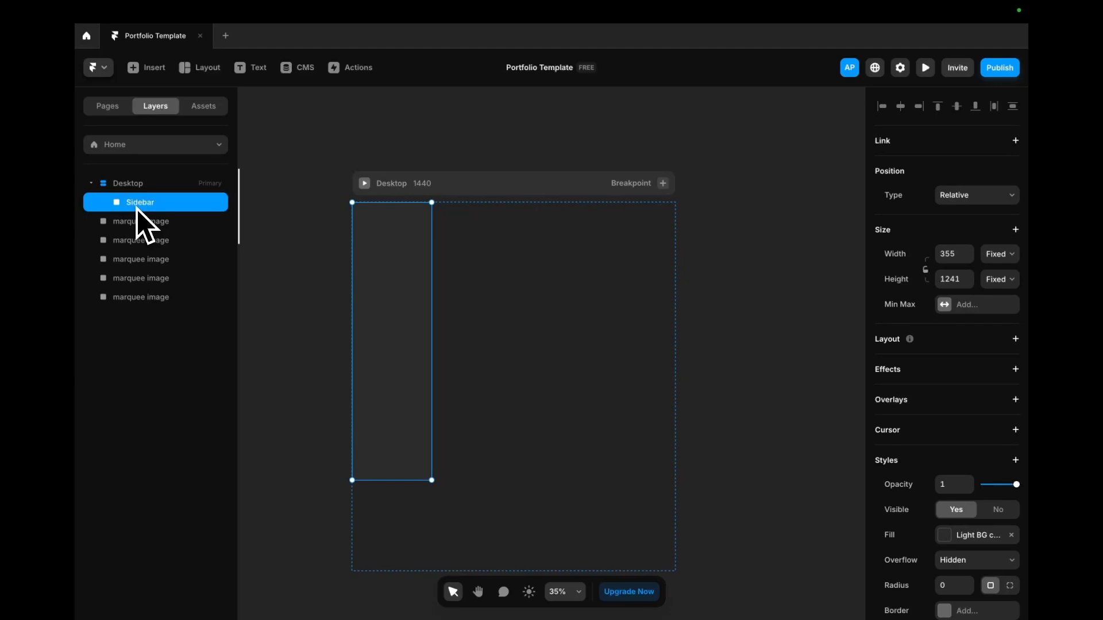
pyautogui.moveTo(432, 315); pyautogui.dragTo(415, 314)
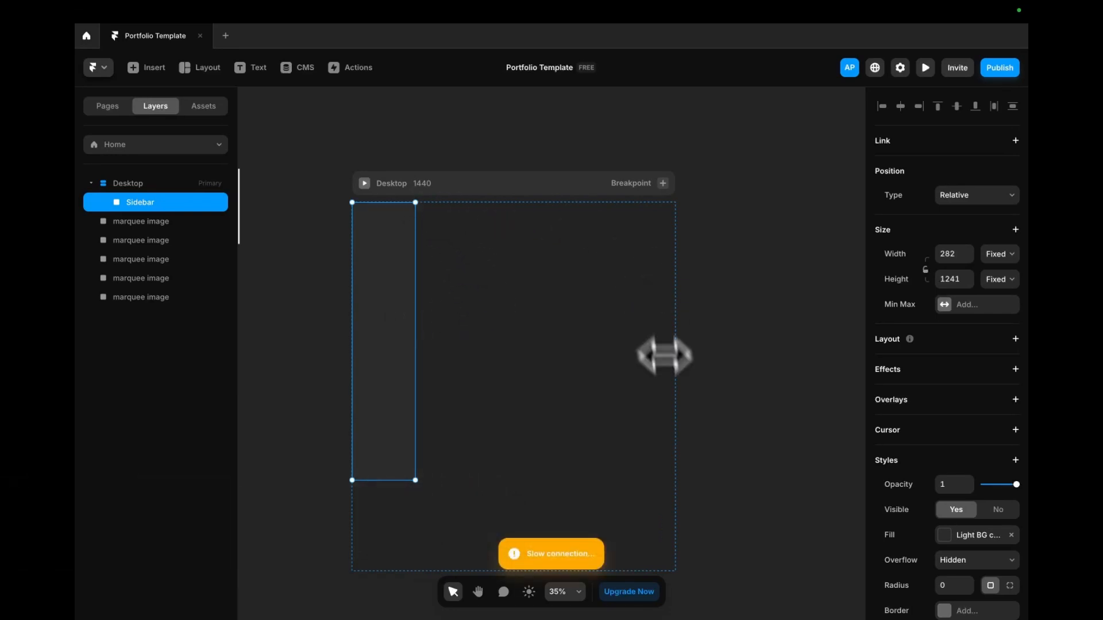
# - Switch to Figma to check the hero sidebar's stroke settings, and return to Framer
pyautogui.hotkey('ctrl', 'Up')
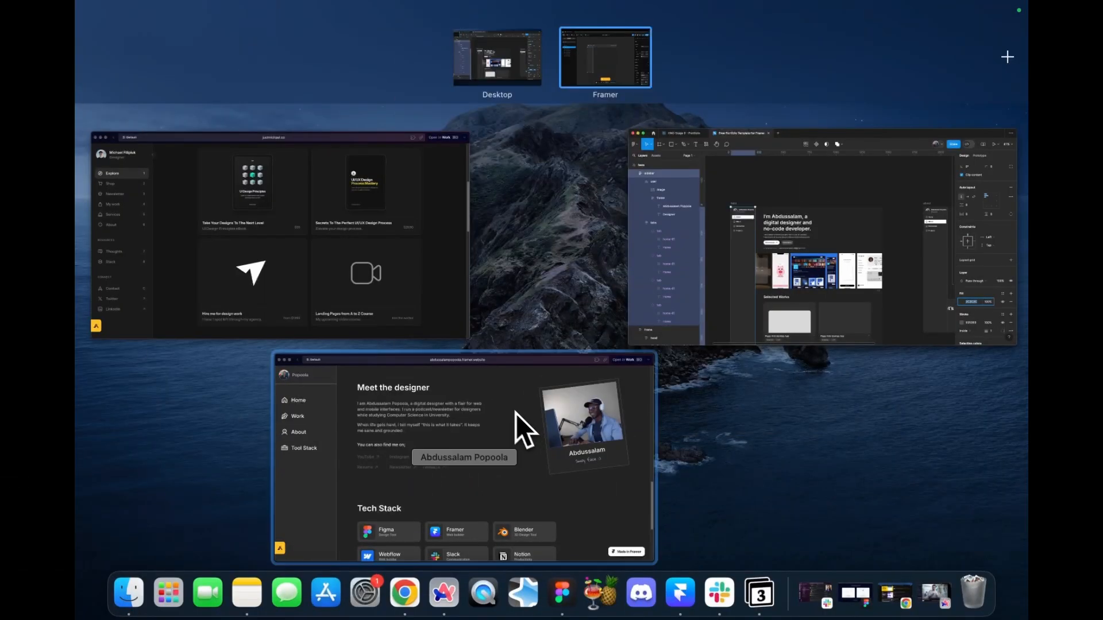
pyautogui.click(489, 71)
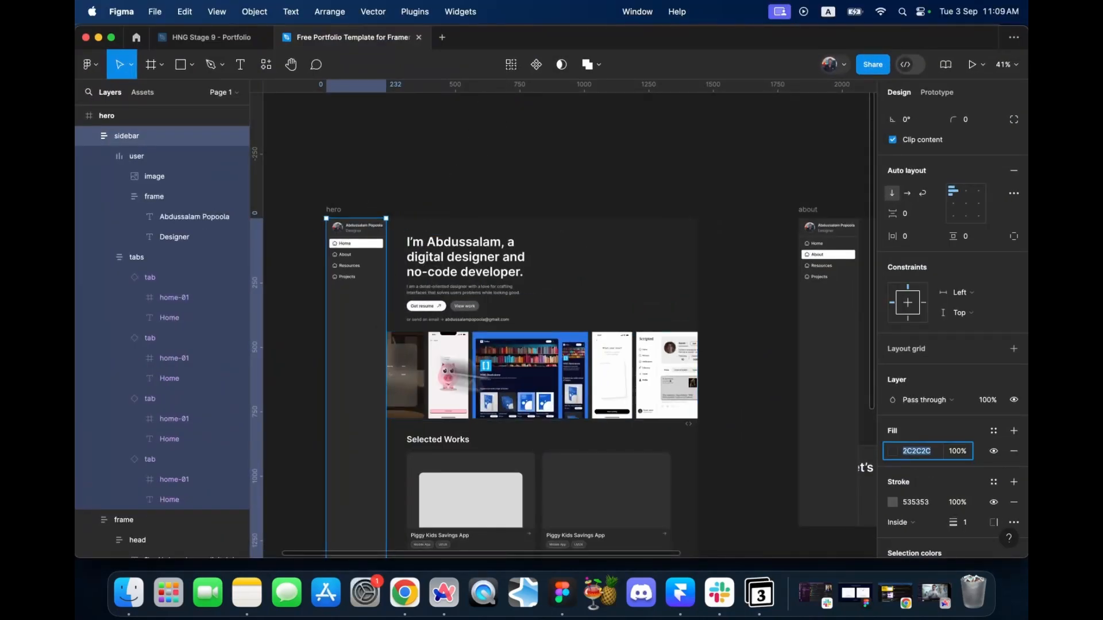
pyautogui.scroll(-3, 978, 456)
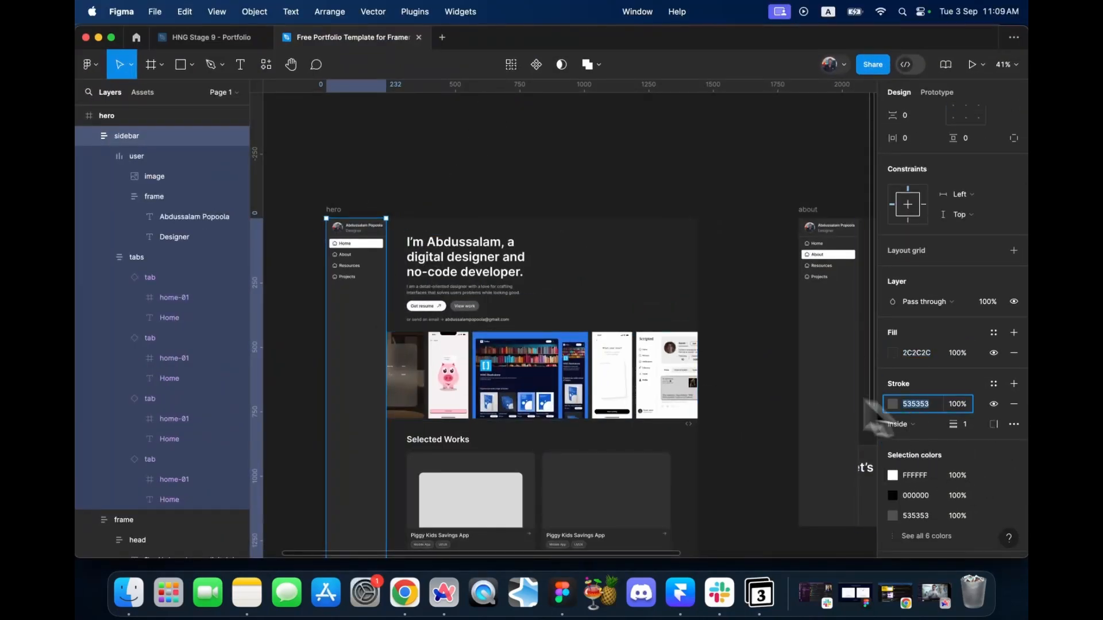
pyautogui.hotkey('ctrl', 'Up')
pyautogui.hotkey('ctrl', 'Right')
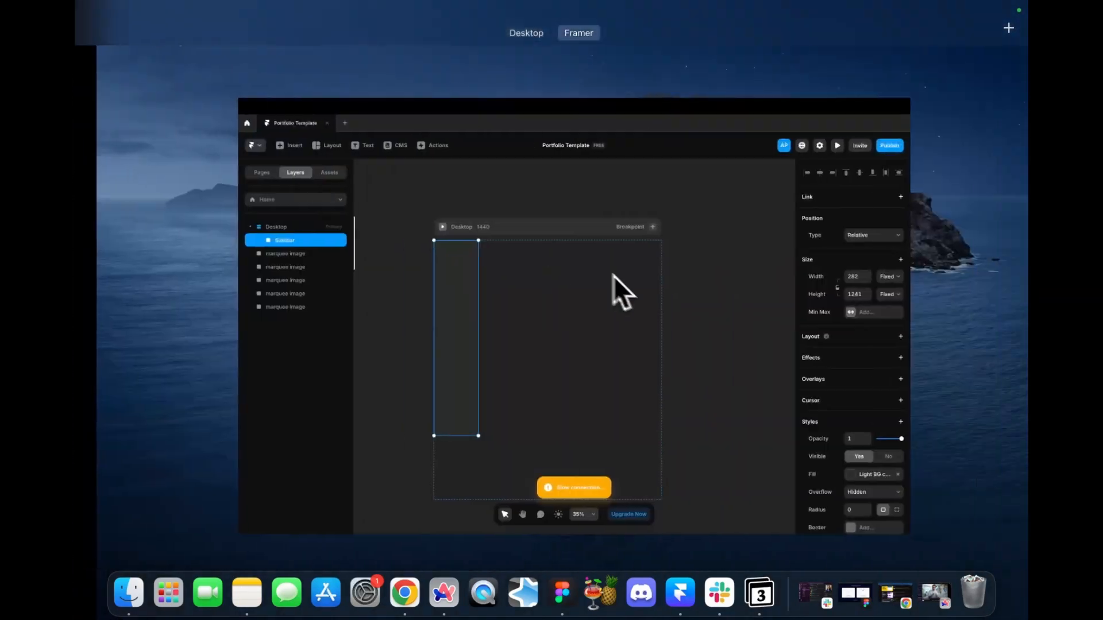
# - Add a solid border to the Sidebar frame and colour it with the Stroke colour style
pyautogui.scroll(-3, 980, 457)
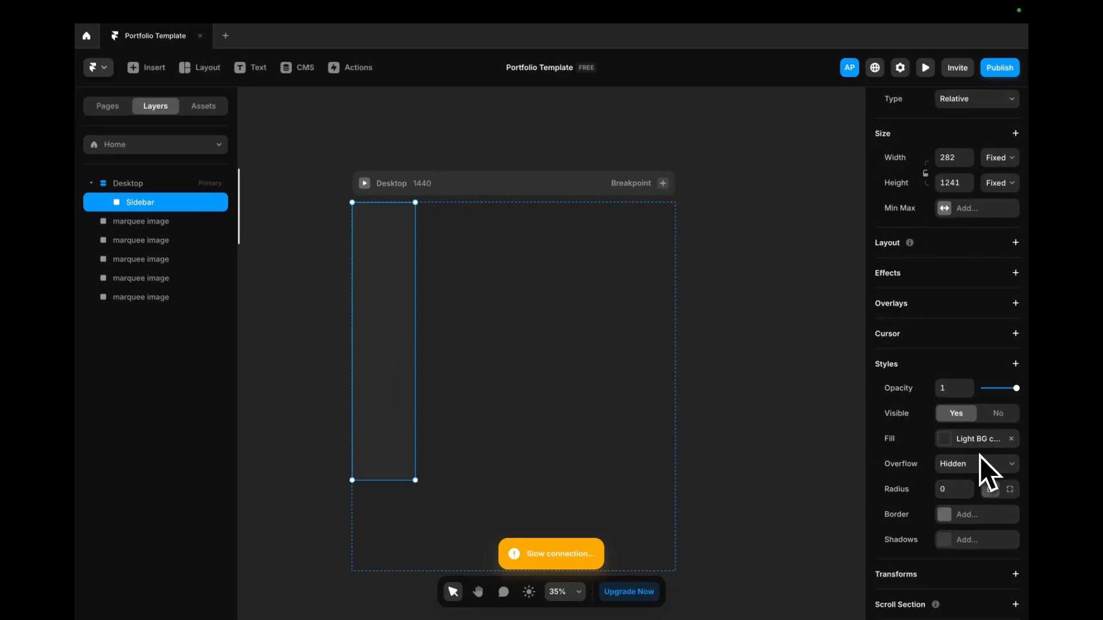
pyautogui.click(947, 519)
pyautogui.click(426, 488)
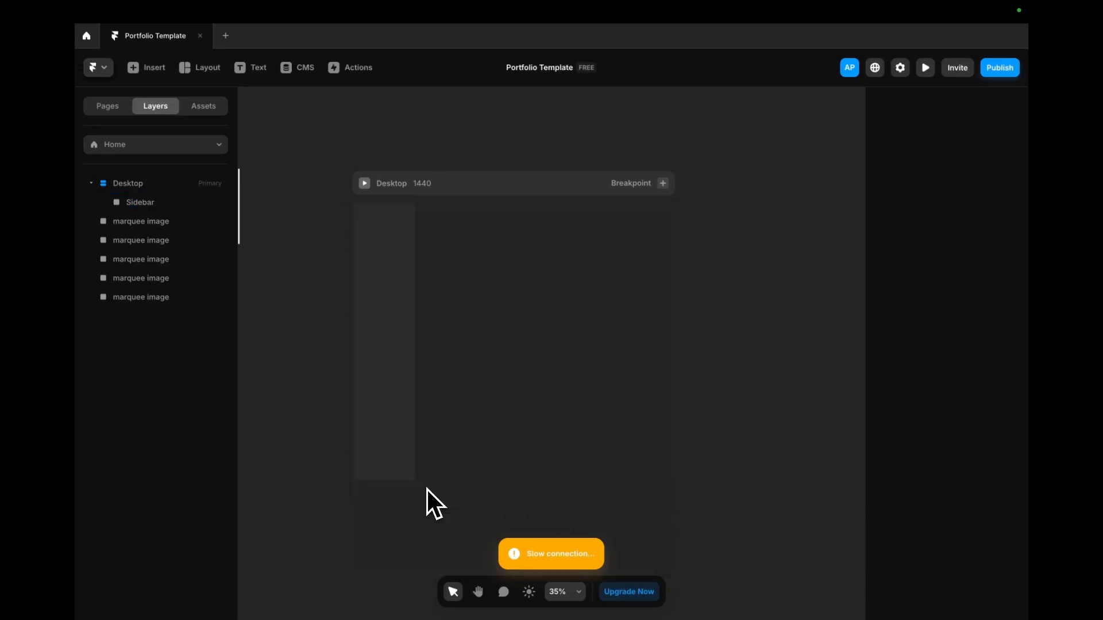
pyautogui.scroll(10, 426, 488)
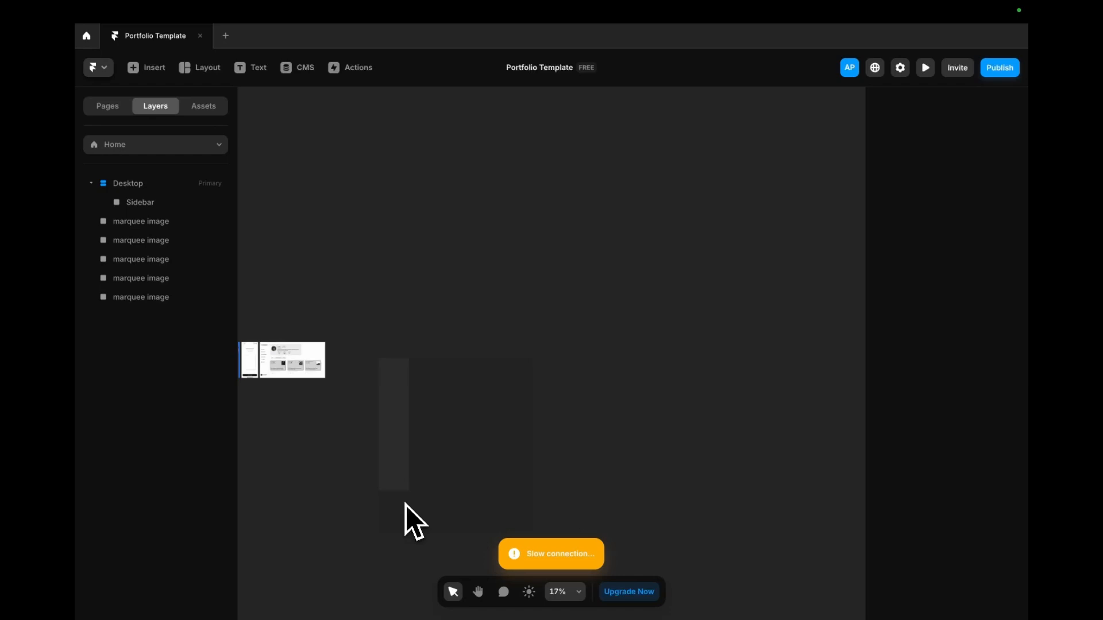
pyautogui.click(405, 454)
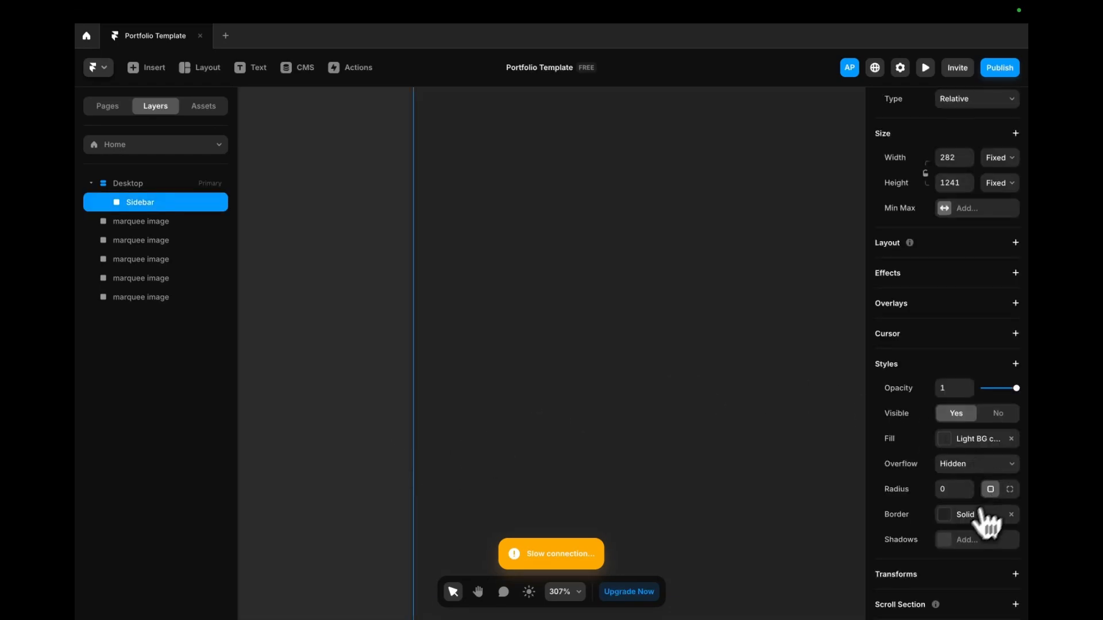
pyautogui.click(948, 518)
pyautogui.click(775, 543)
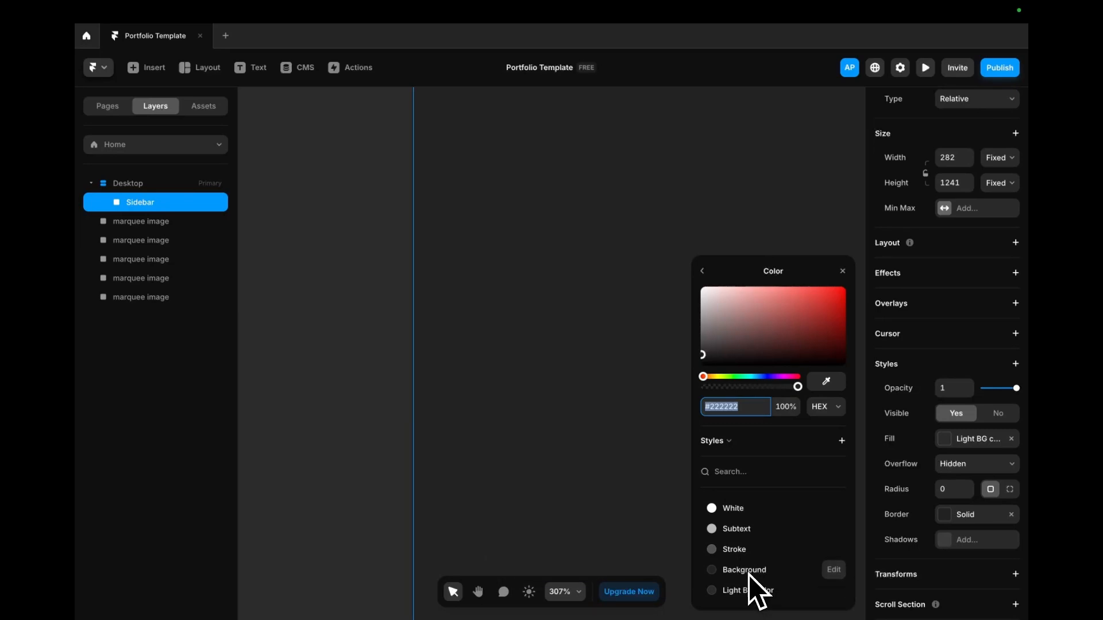
pyautogui.click(737, 550)
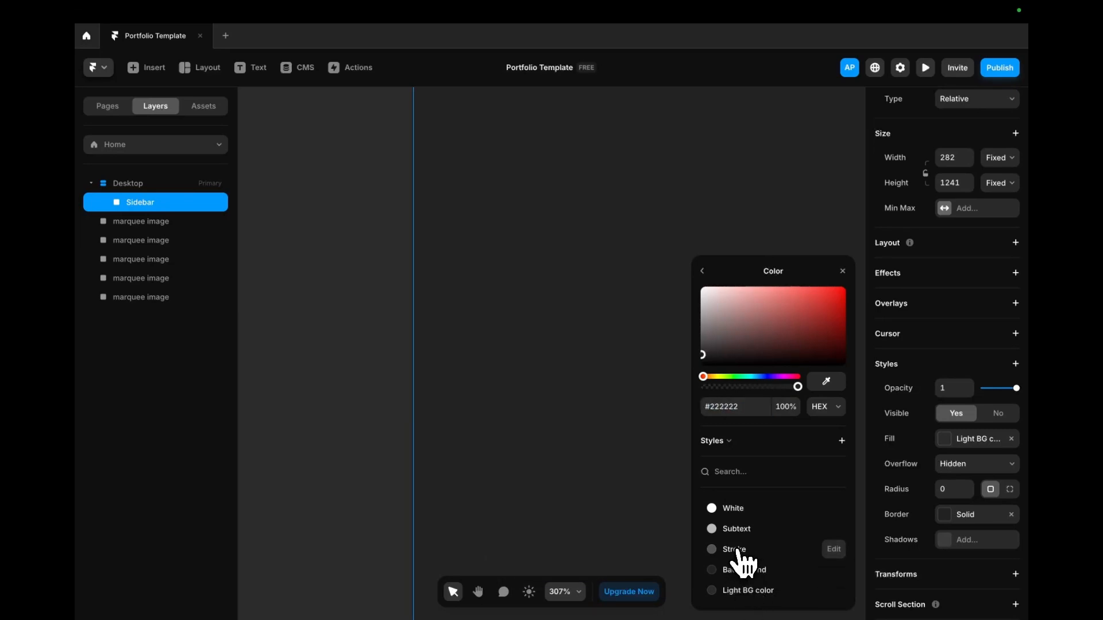
pyautogui.click(541, 371)
pyautogui.scroll(4, 517, 390)
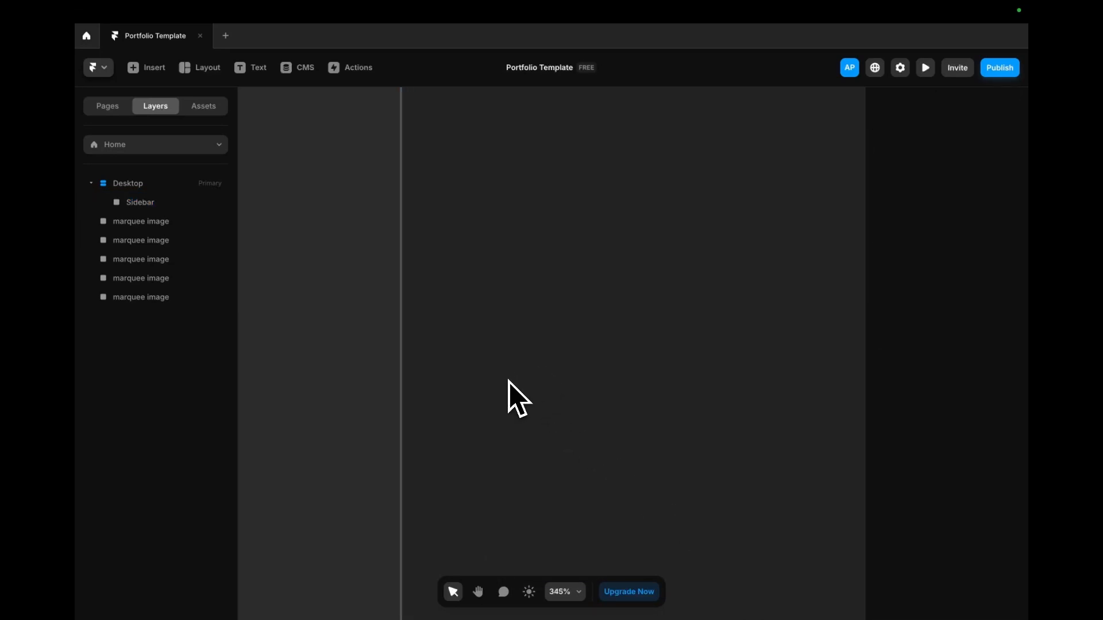
pyautogui.hotkey('shift', '1')
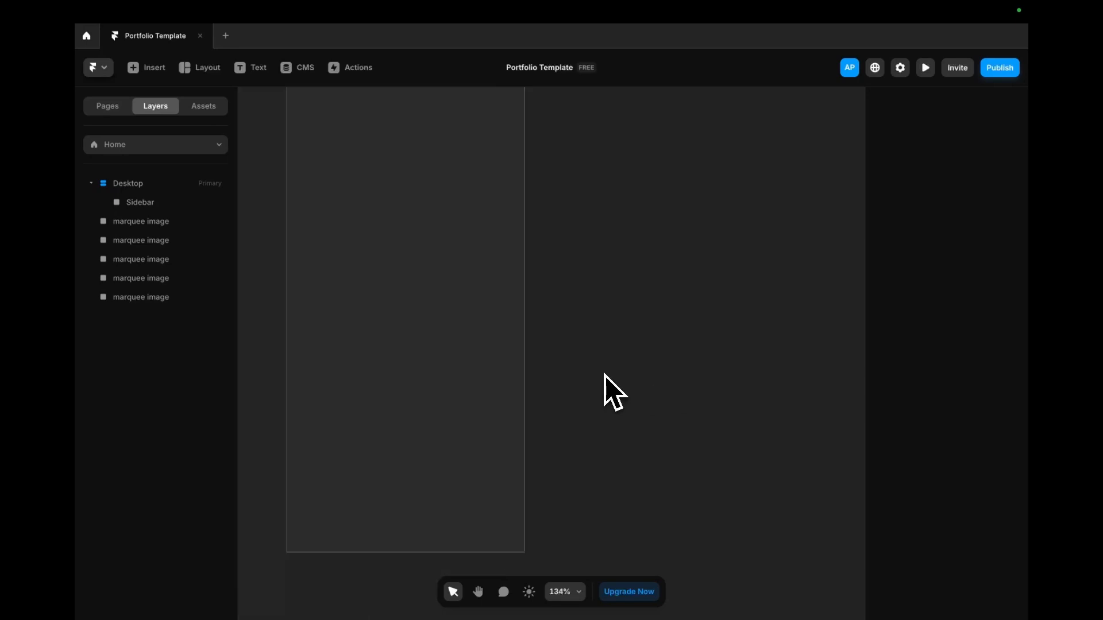
# - Set the Sidebar's border widths per side, with 1 on the right and 0 on the top, bottom and left
pyautogui.click(580, 307)
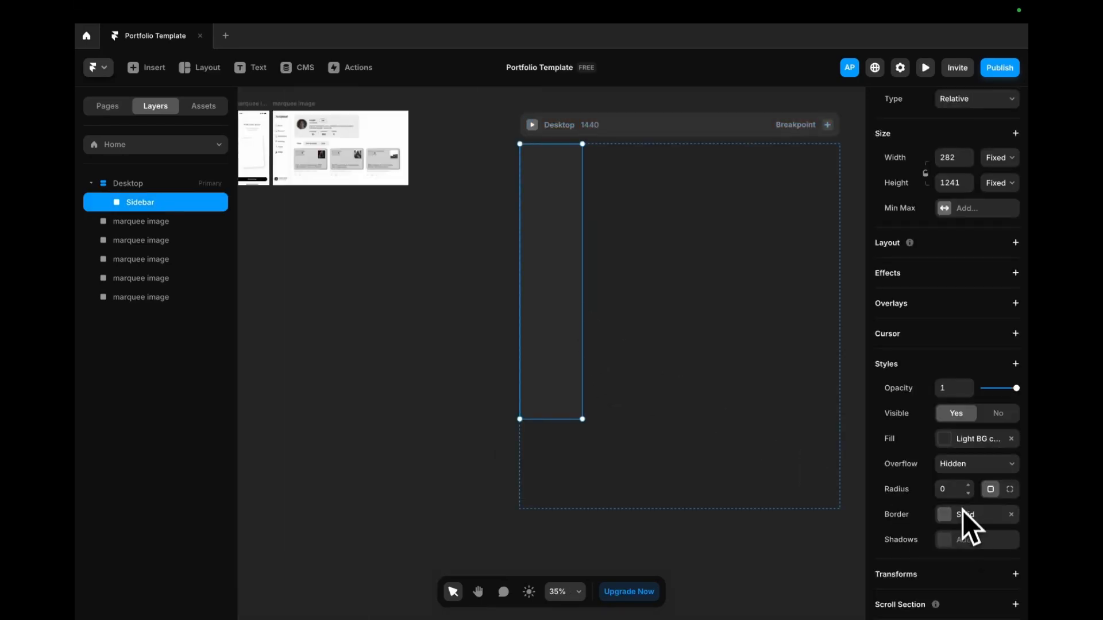
pyautogui.click(949, 516)
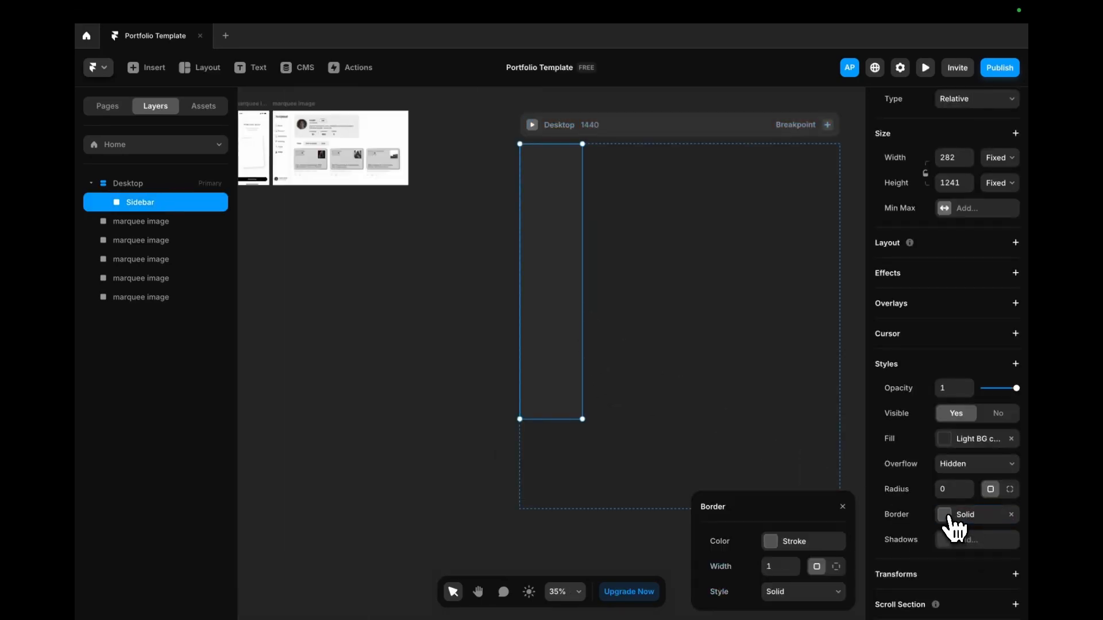
pyautogui.click(836, 567)
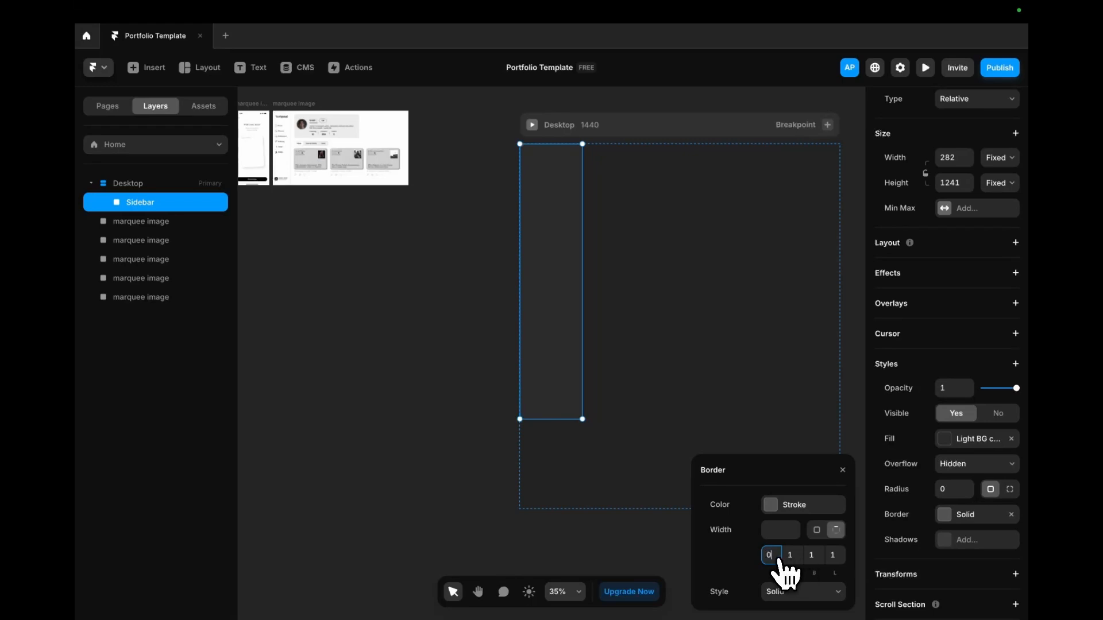
pyautogui.press('Tab')
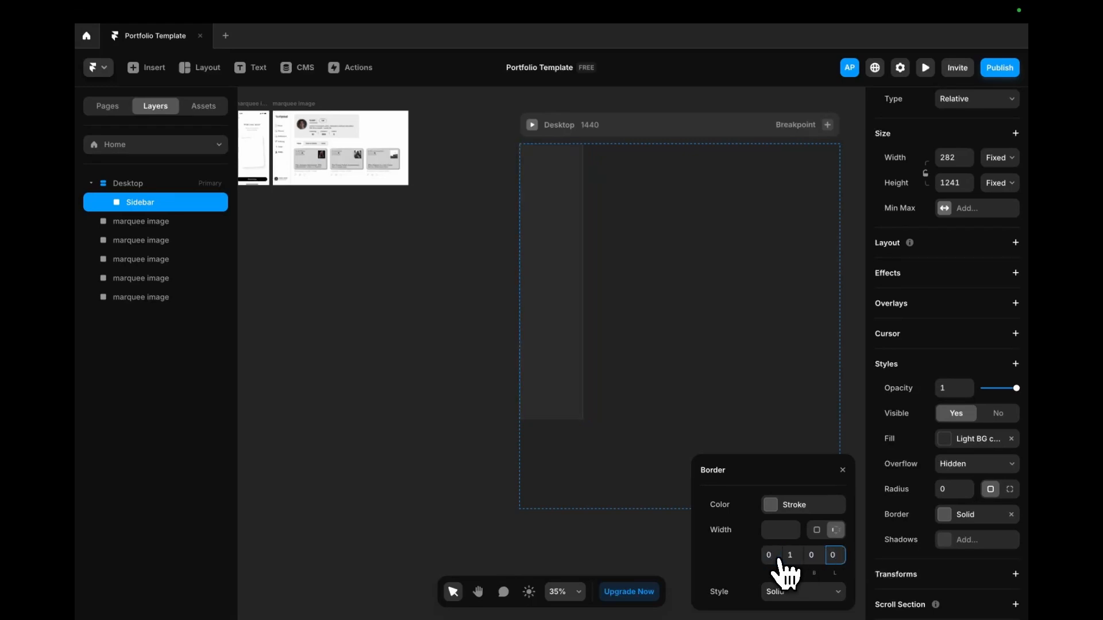
pyautogui.click(586, 391)
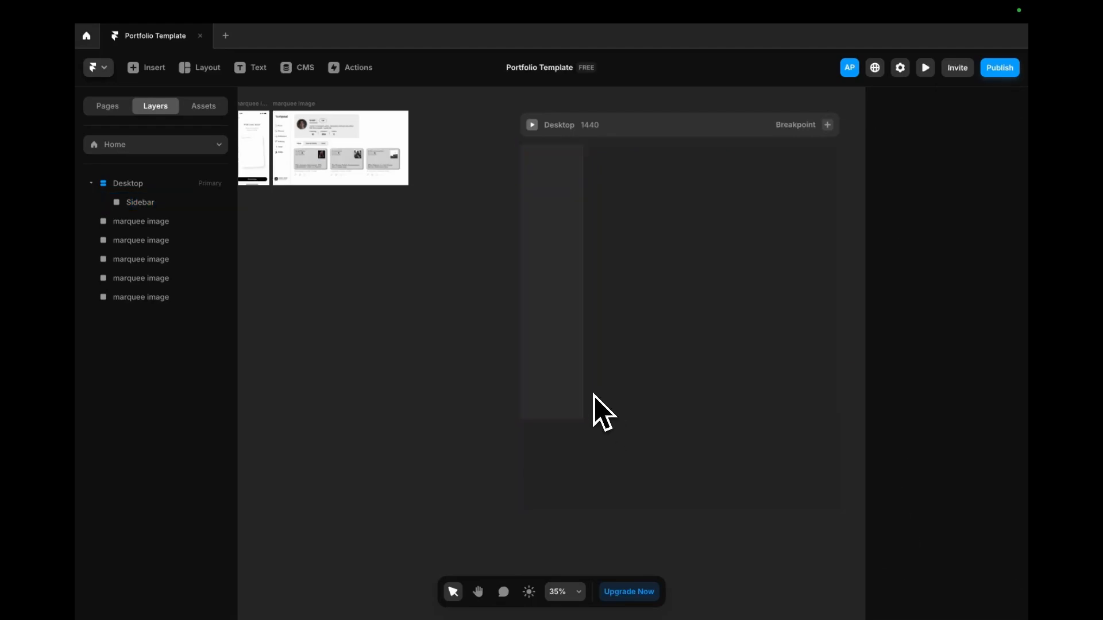
# - Move the Desktop breakpoint on the canvas to about X -327, Y 42
pyautogui.scroll(2, 652, 178)
pyautogui.scroll(2, 666, 182)
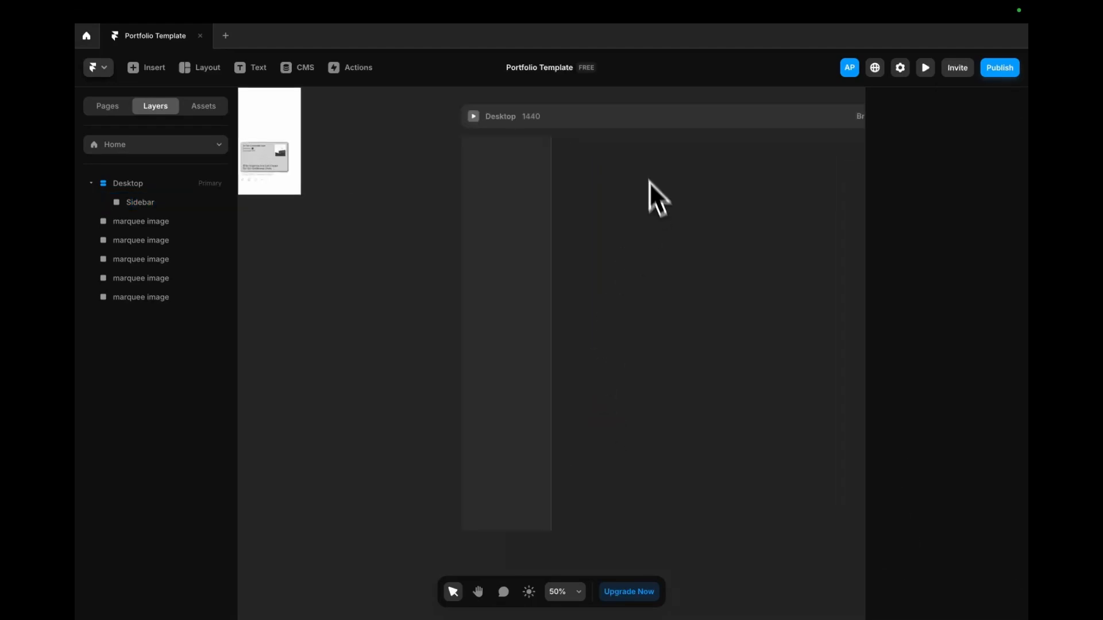
pyautogui.moveTo(652, 119); pyautogui.dragTo(548, 131)
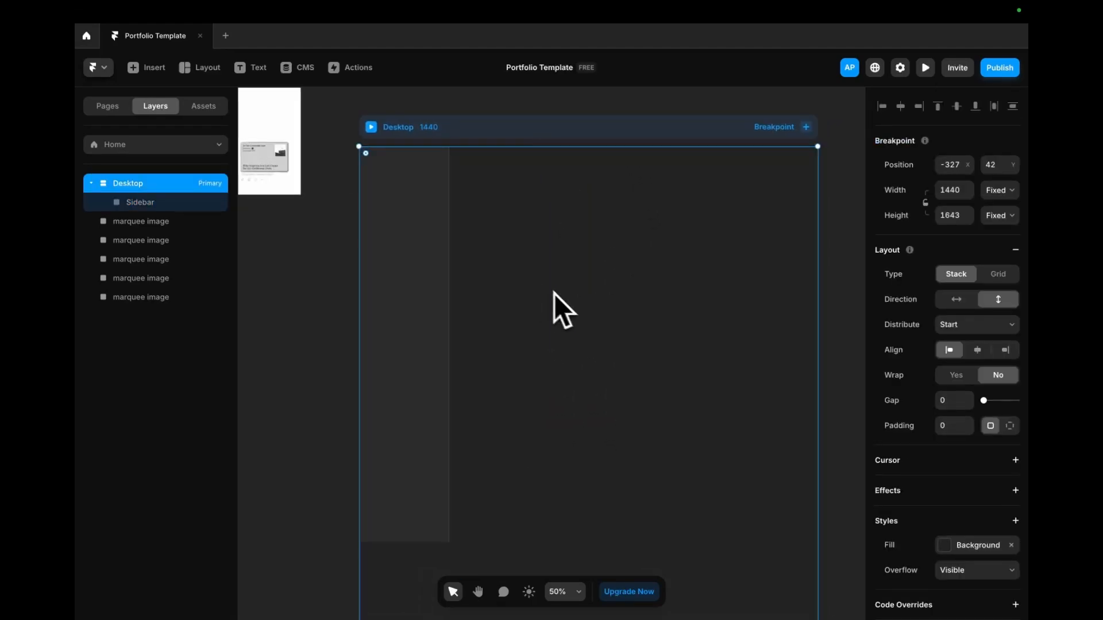
# - Switch to Figma to examine which side the hero sidebar's stroke uses and the main content beside it
pyautogui.hotkey('ctrl', 'Up')
pyautogui.hotkey('ctrl', 'Left')
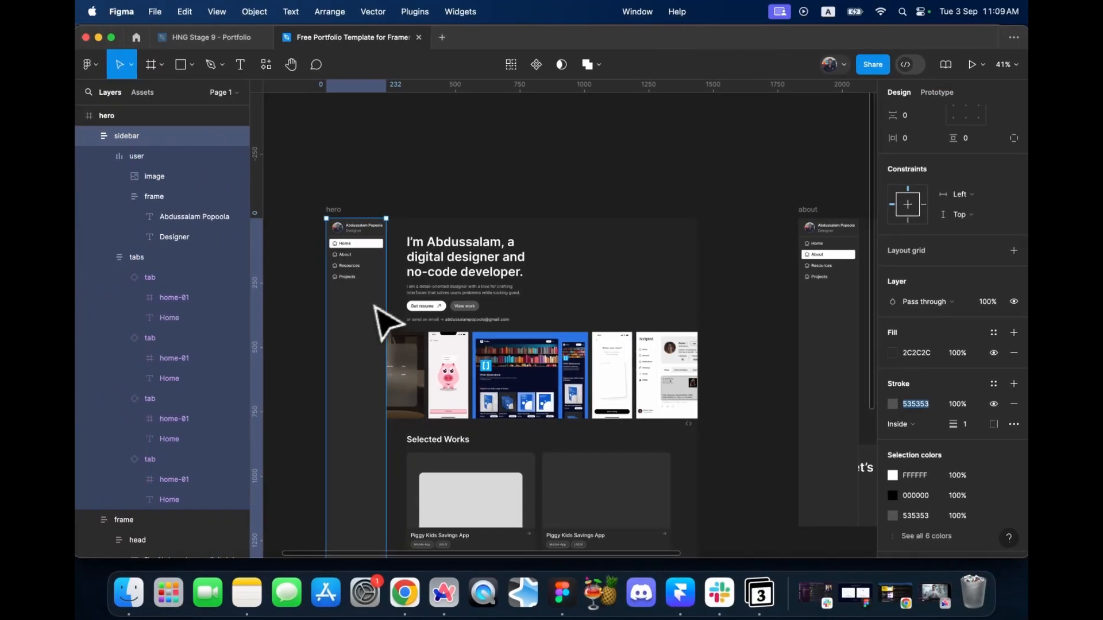
pyautogui.scroll(-1, 994, 468)
pyautogui.click(993, 419)
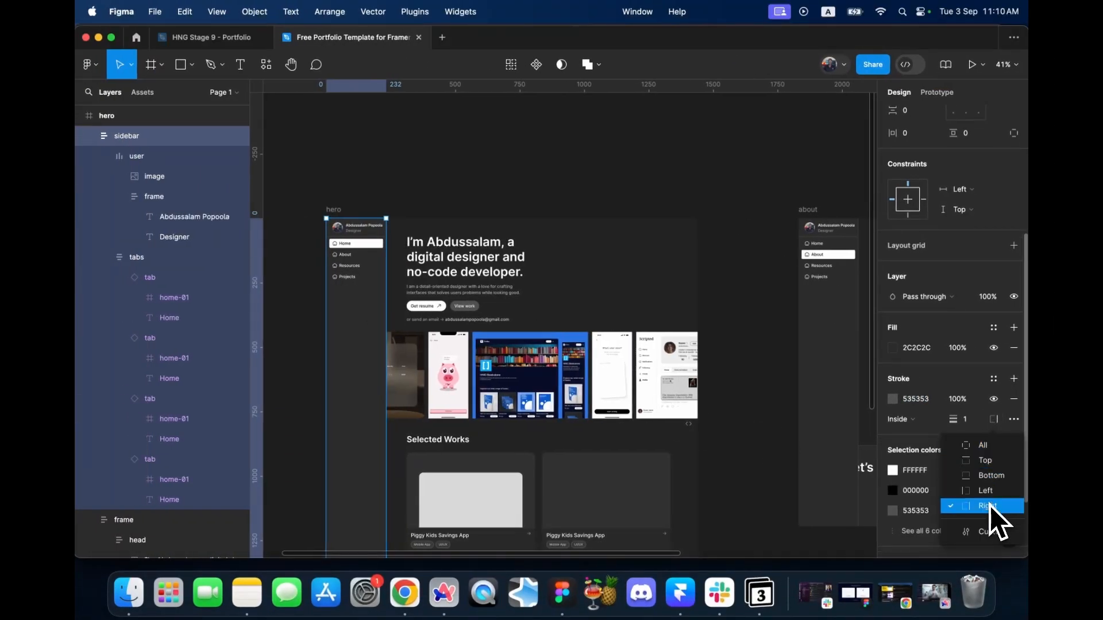
pyautogui.click(690, 158)
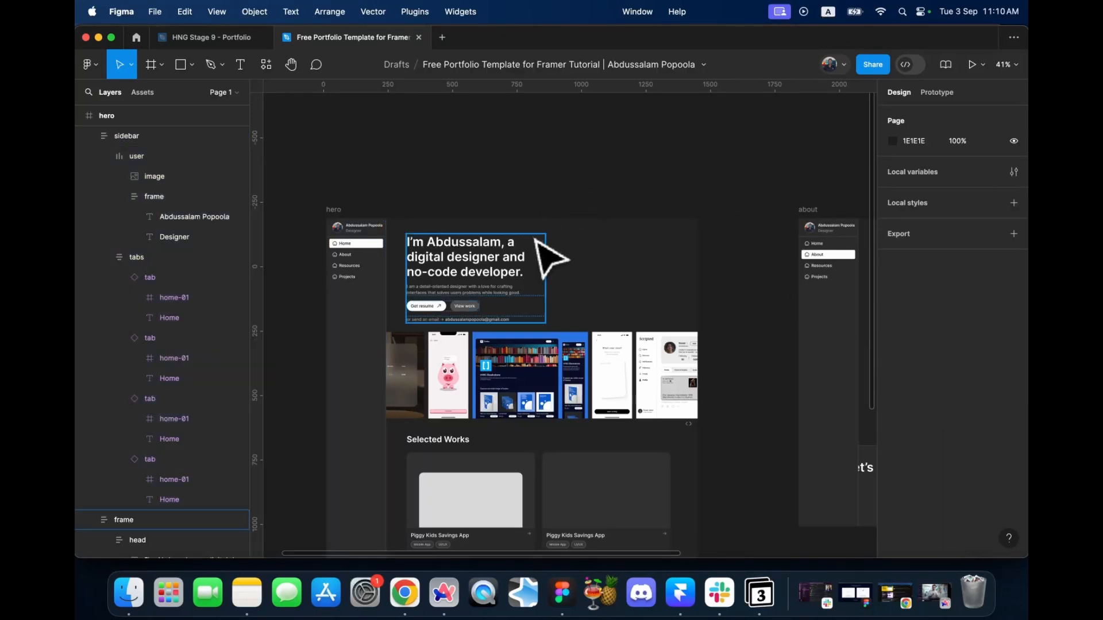
pyautogui.click(470, 268)
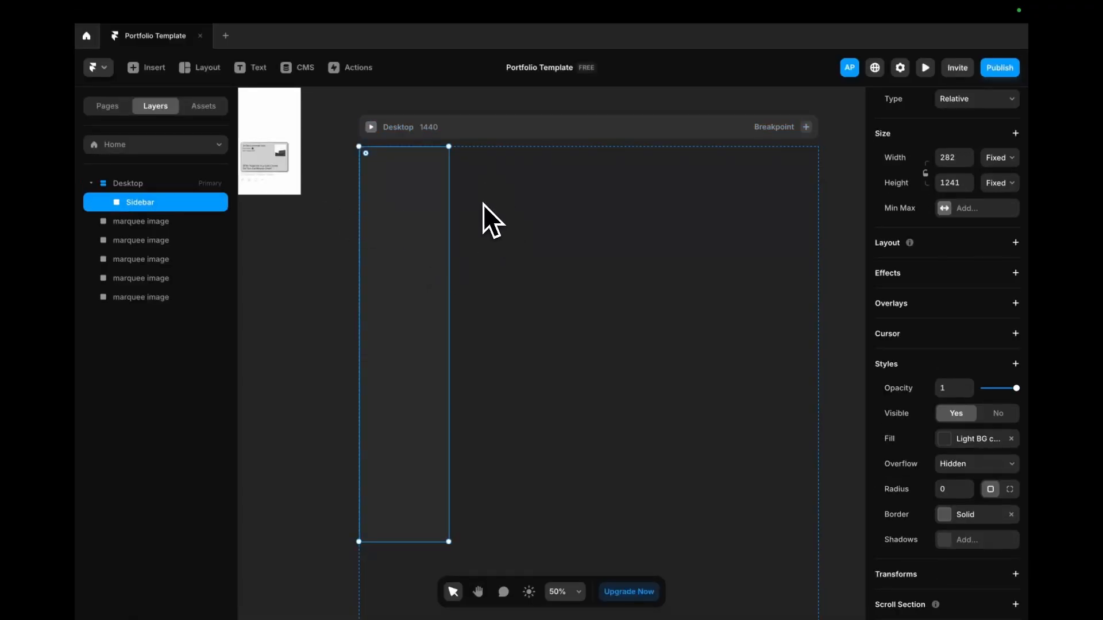
# - In Framer, draw a frame about 1116 by 1223 in the Desktop breakpoint and name it Main container
pyautogui.press('Escape')
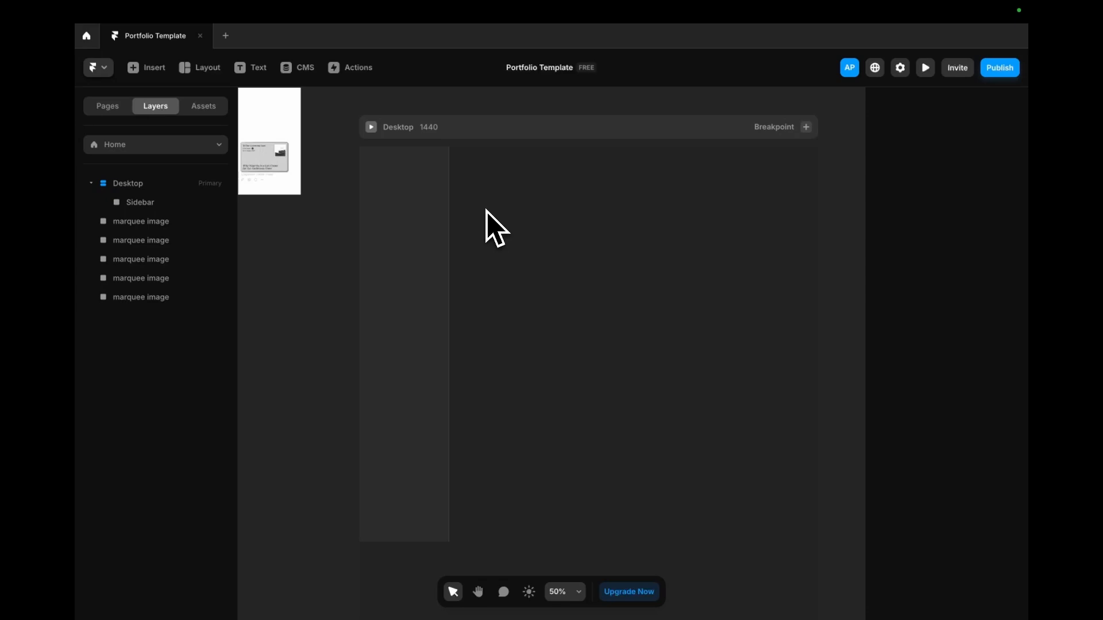
pyautogui.press('f')
pyautogui.moveTo(456, 156); pyautogui.dragTo(812, 546)
pyautogui.doubleClick(150, 203)
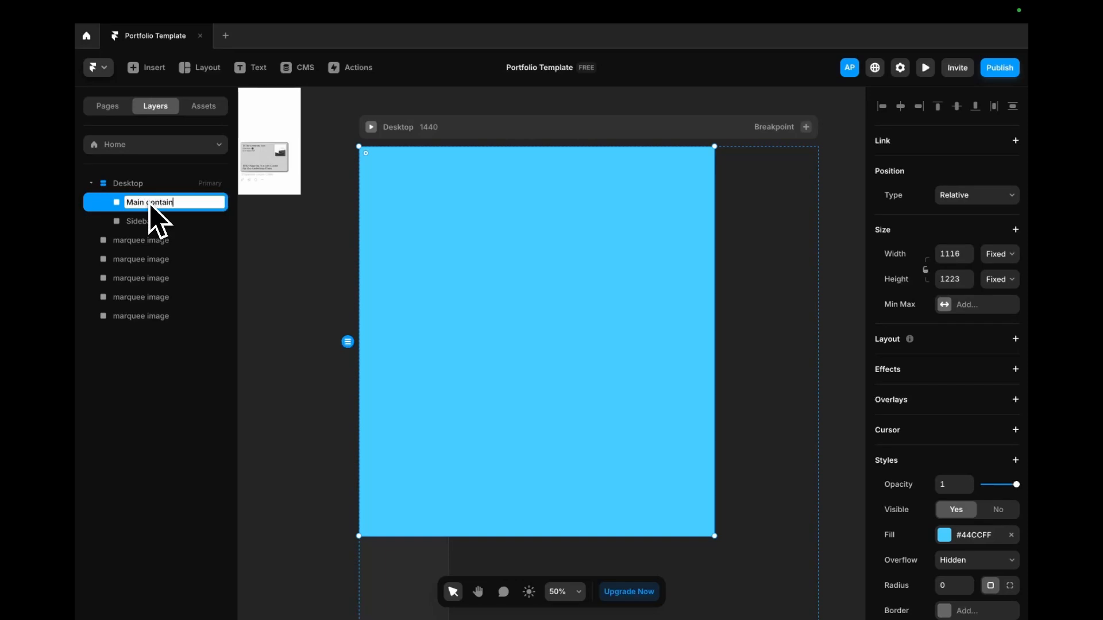
pyautogui.press('Return')
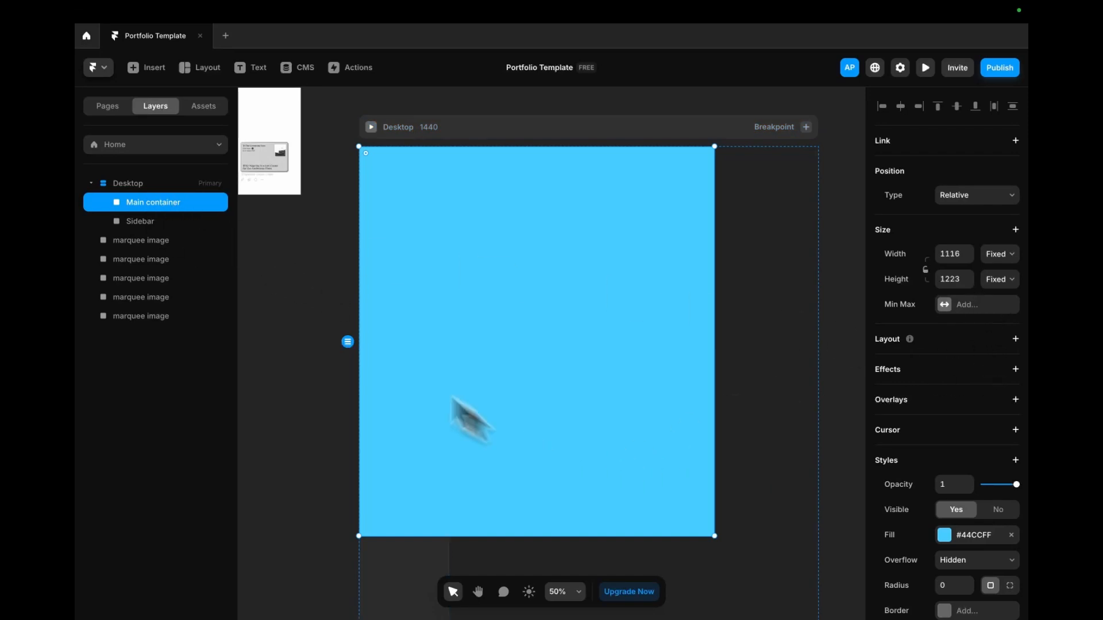
# - Make the Desktop breakpoint's stack horizontal and reorder Main container to follow Sidebar
pyautogui.click(173, 187)
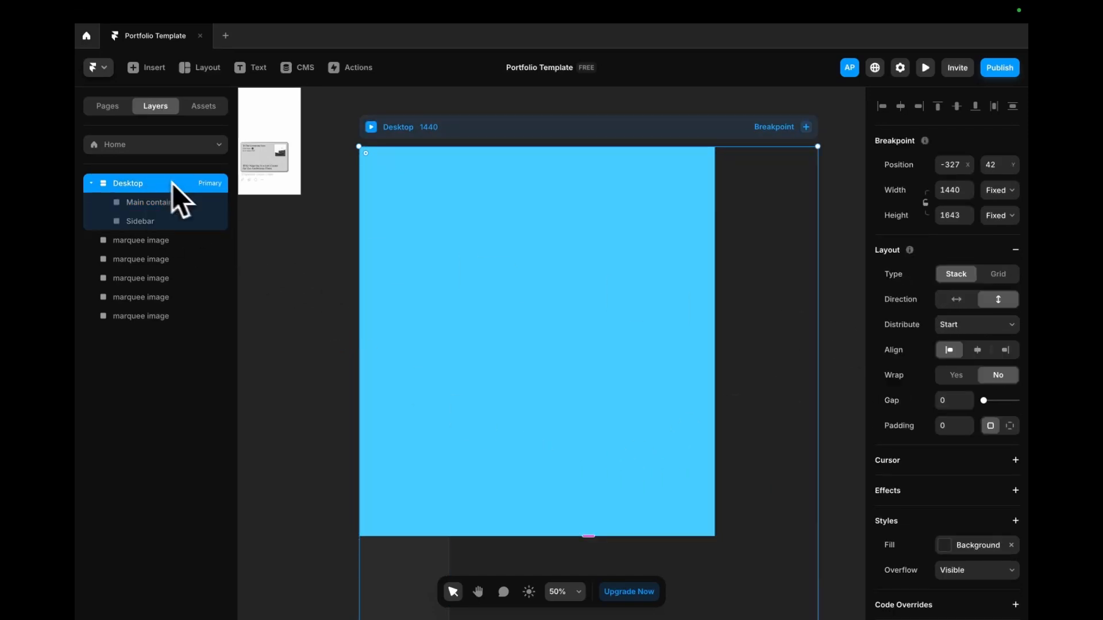
pyautogui.click(958, 299)
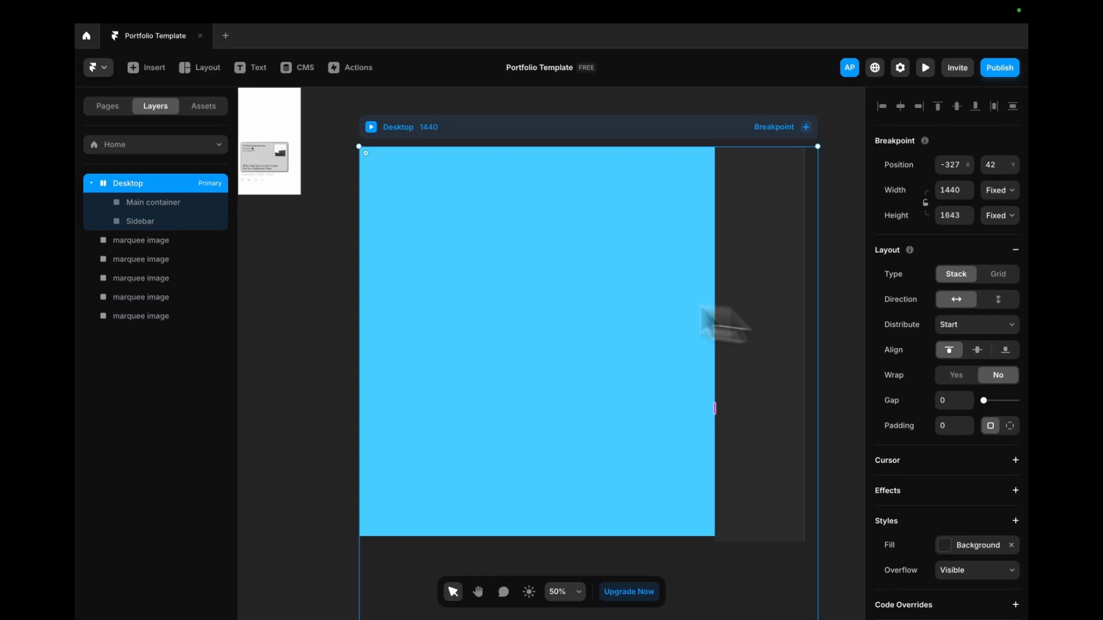
pyautogui.moveTo(137, 210); pyautogui.dragTo(148, 223)
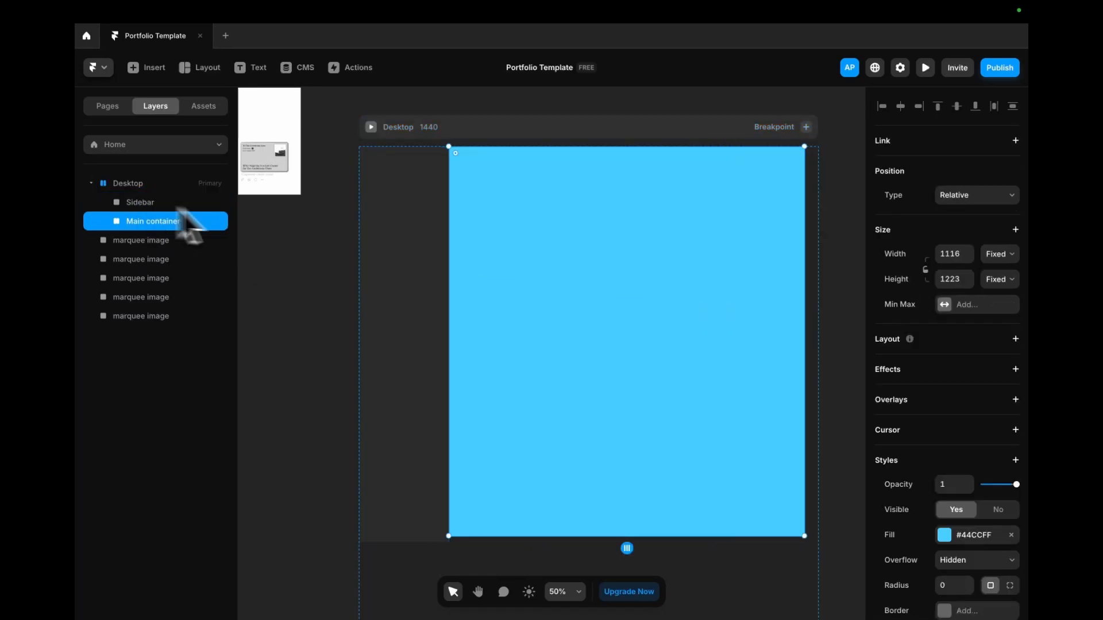
# - Remove Main container's fill and set its width to Fill
pyautogui.click(426, 277)
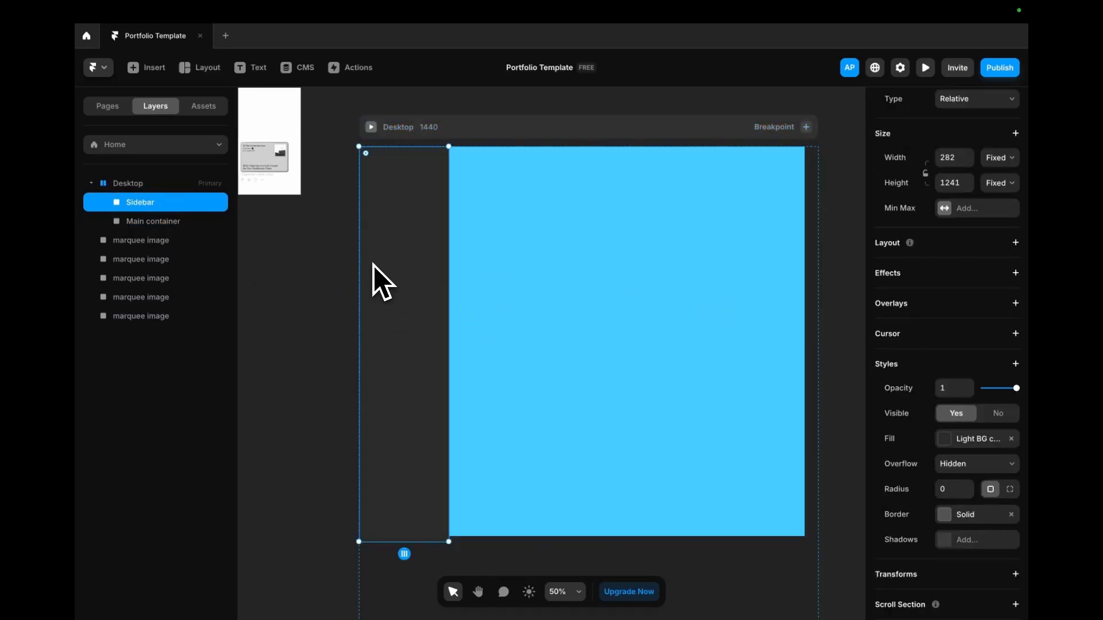
pyautogui.click(638, 310)
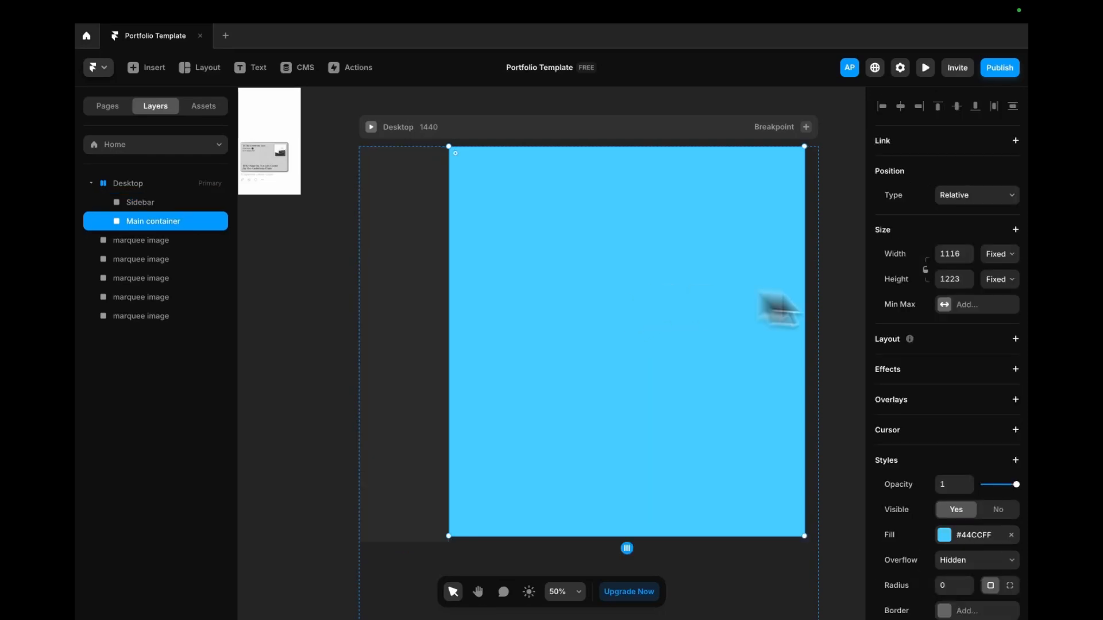
pyautogui.click(975, 538)
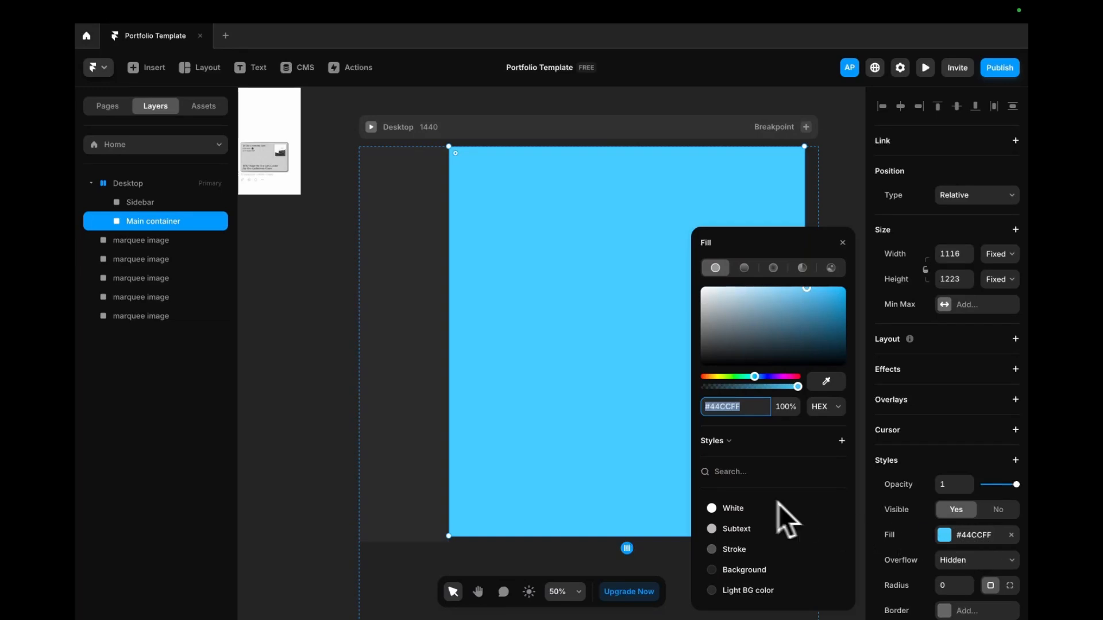
pyautogui.click(1011, 535)
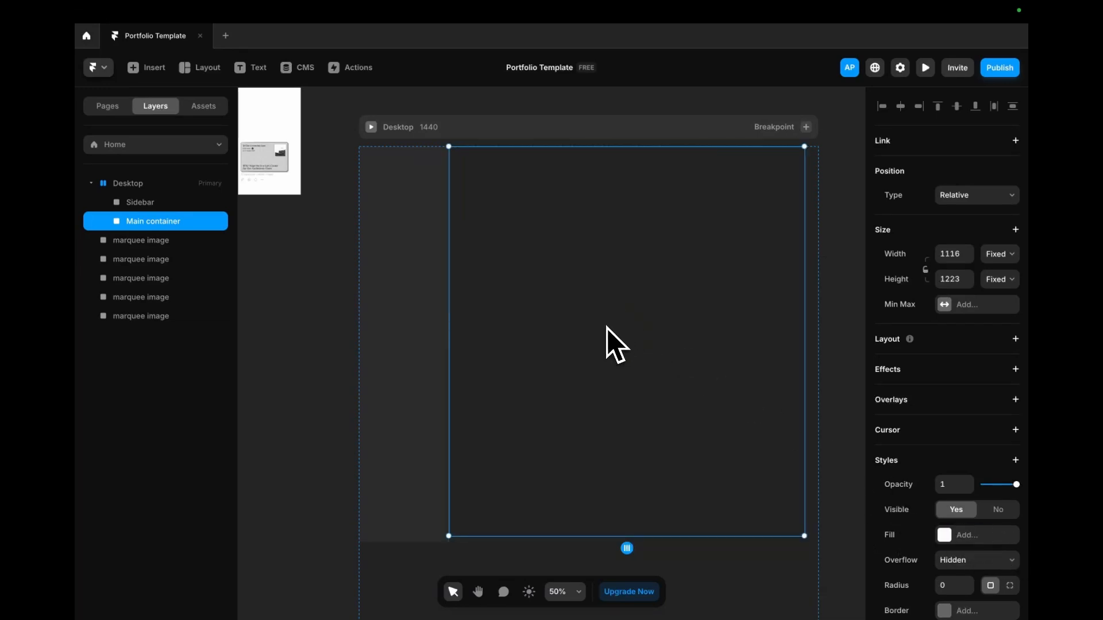
pyautogui.click(540, 227)
pyautogui.click(999, 254)
pyautogui.click(987, 280)
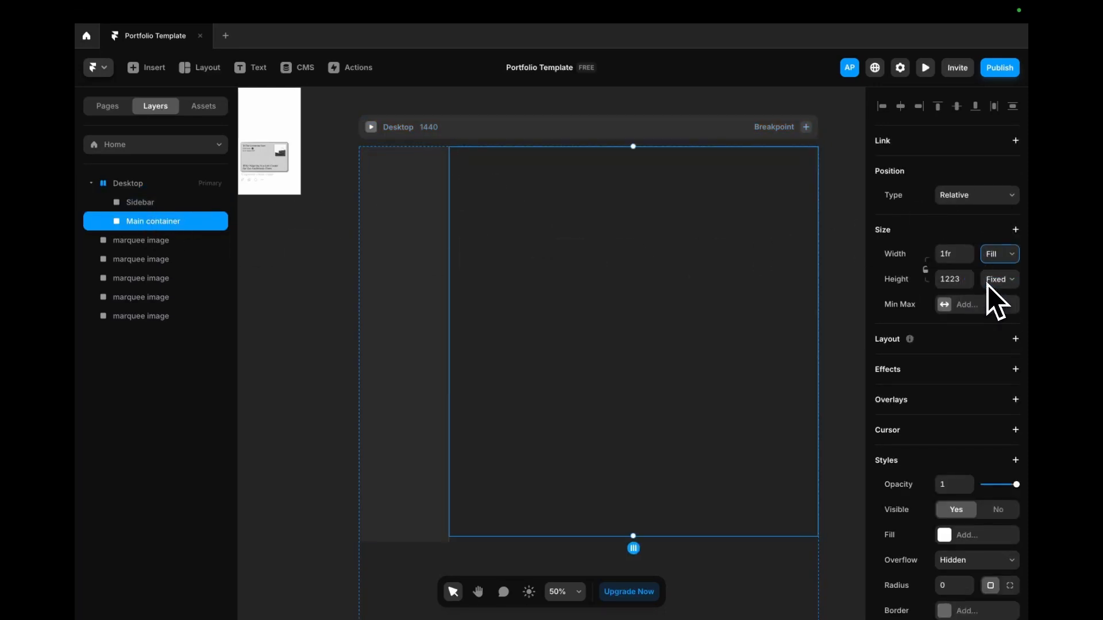
# - Check the hero sidebar's width in Figma, and set the Framer Sidebar's width to 280
pyautogui.click(326, 264)
pyautogui.click(373, 263)
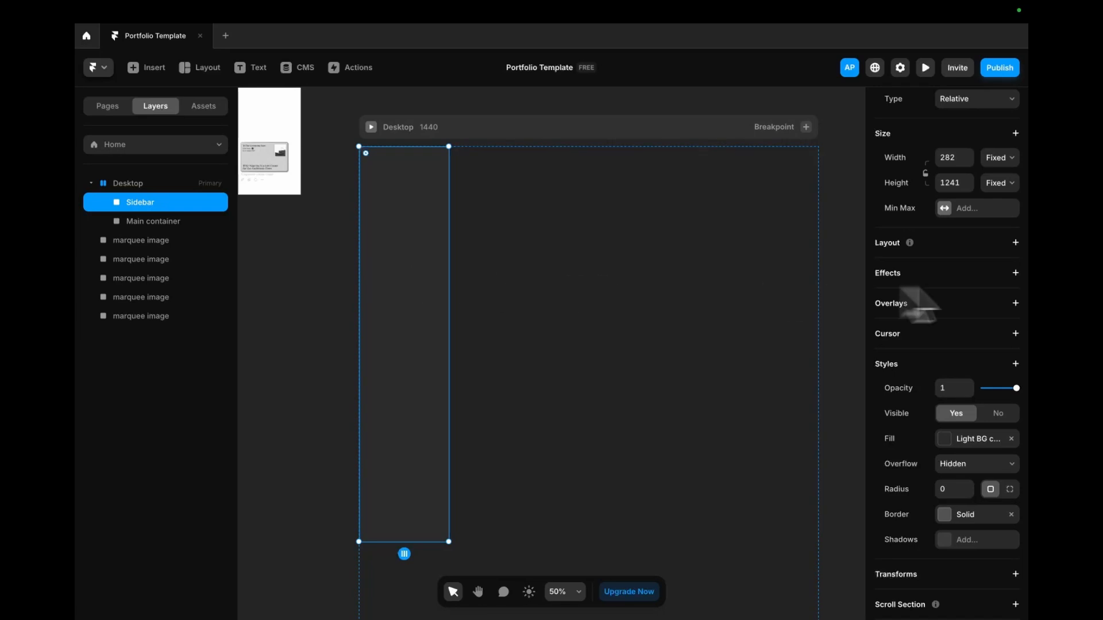
pyautogui.hotkey('ctrl', 'Left')
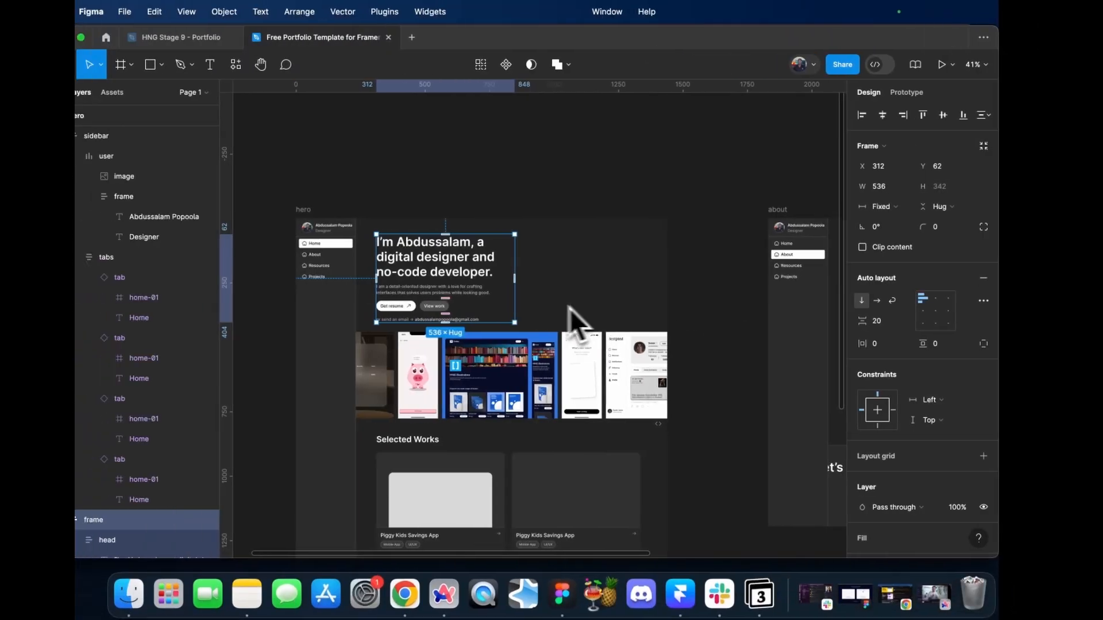
pyautogui.click(348, 352)
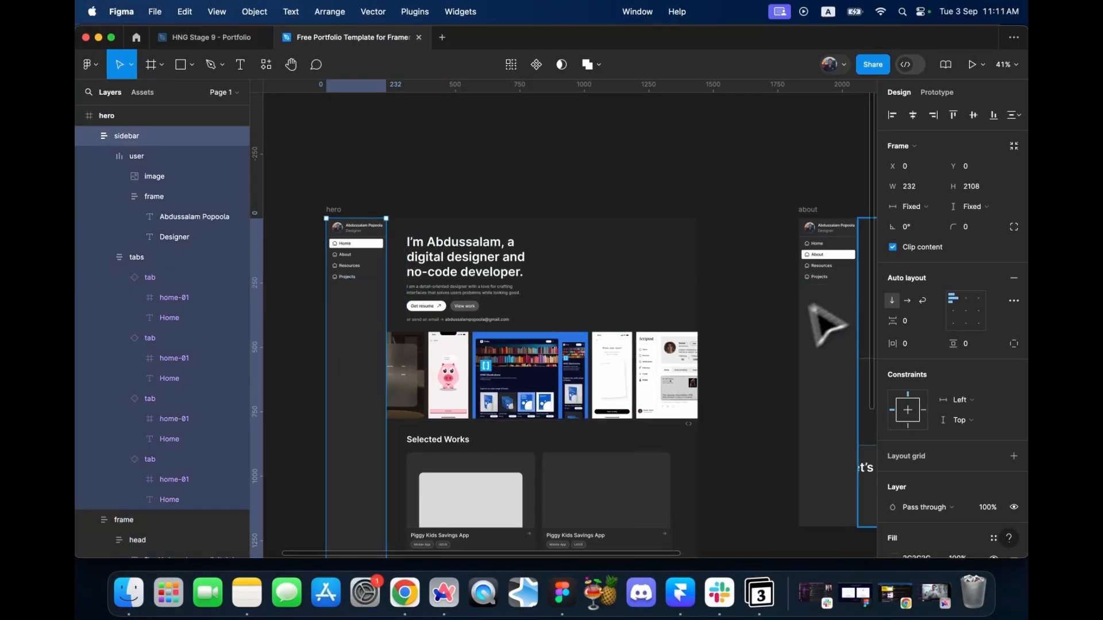
pyautogui.click(849, 332)
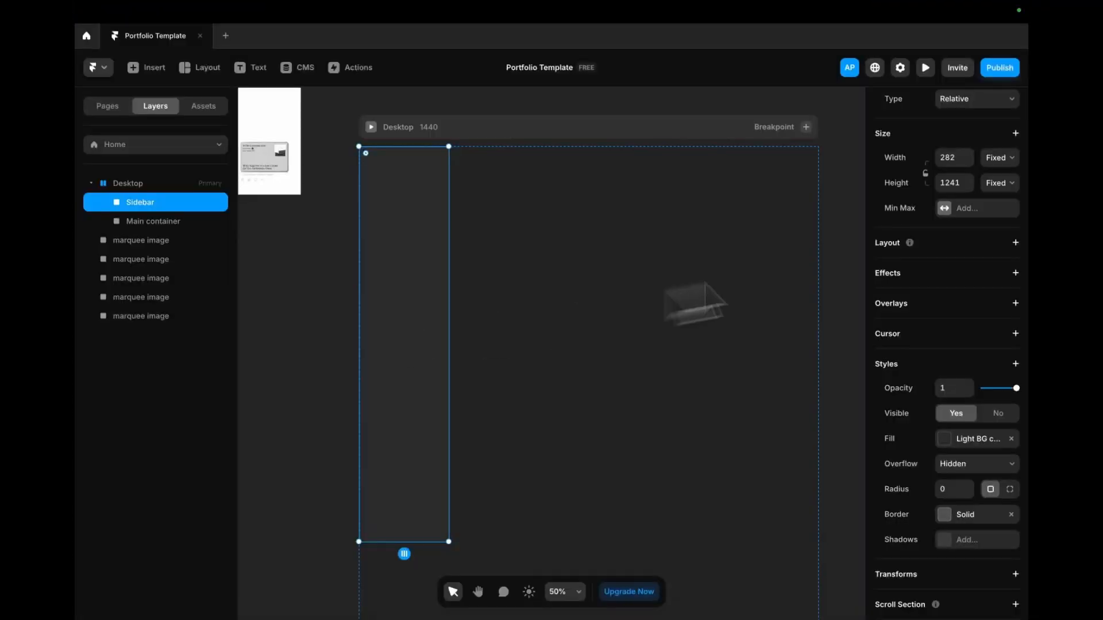
pyautogui.click(960, 157)
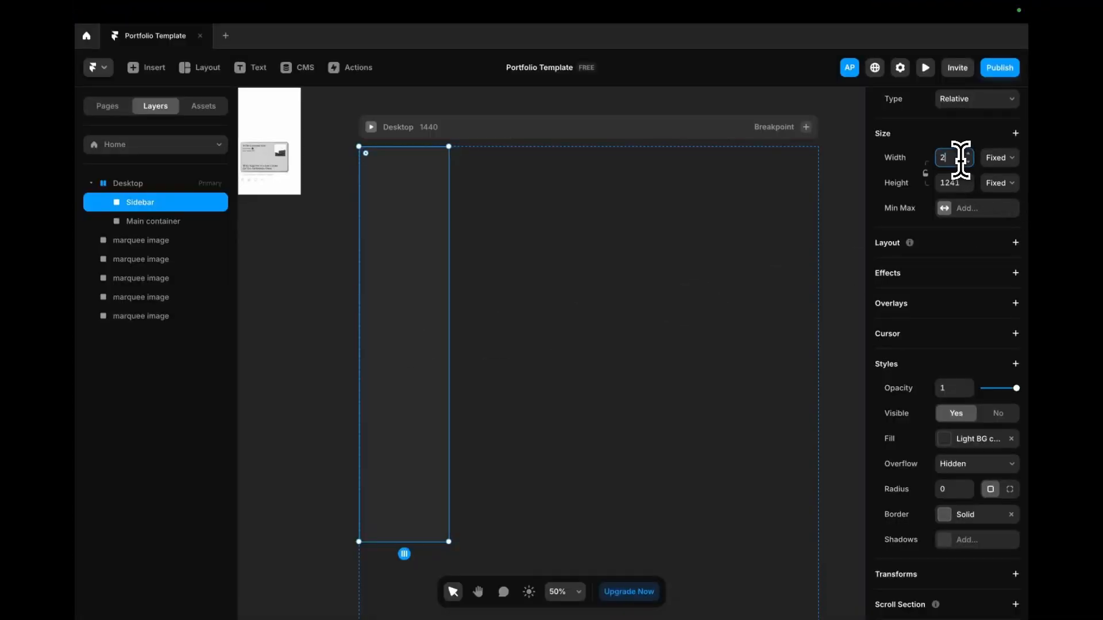
pyautogui.write('280')
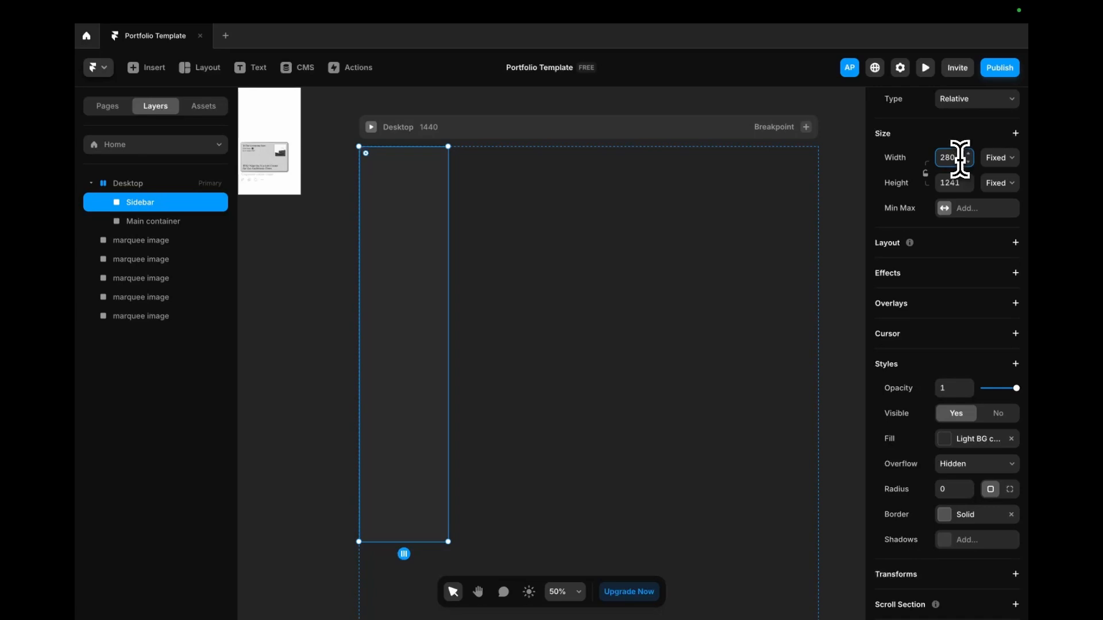
# - Give Main container a fixed maximum width of 1200
pyautogui.click(608, 217)
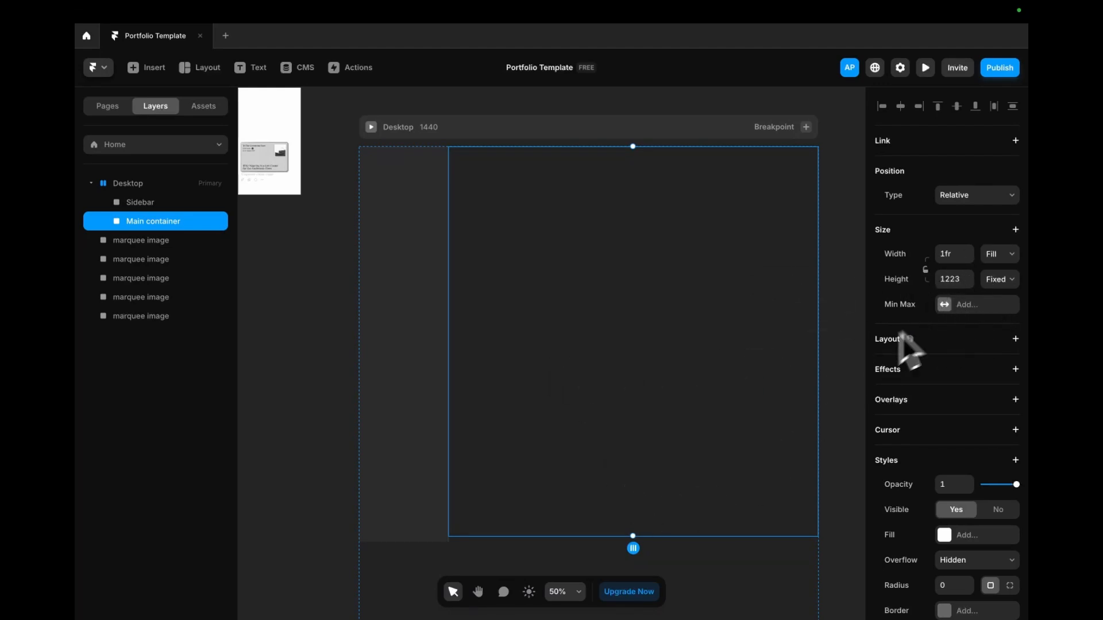
pyautogui.click(946, 305)
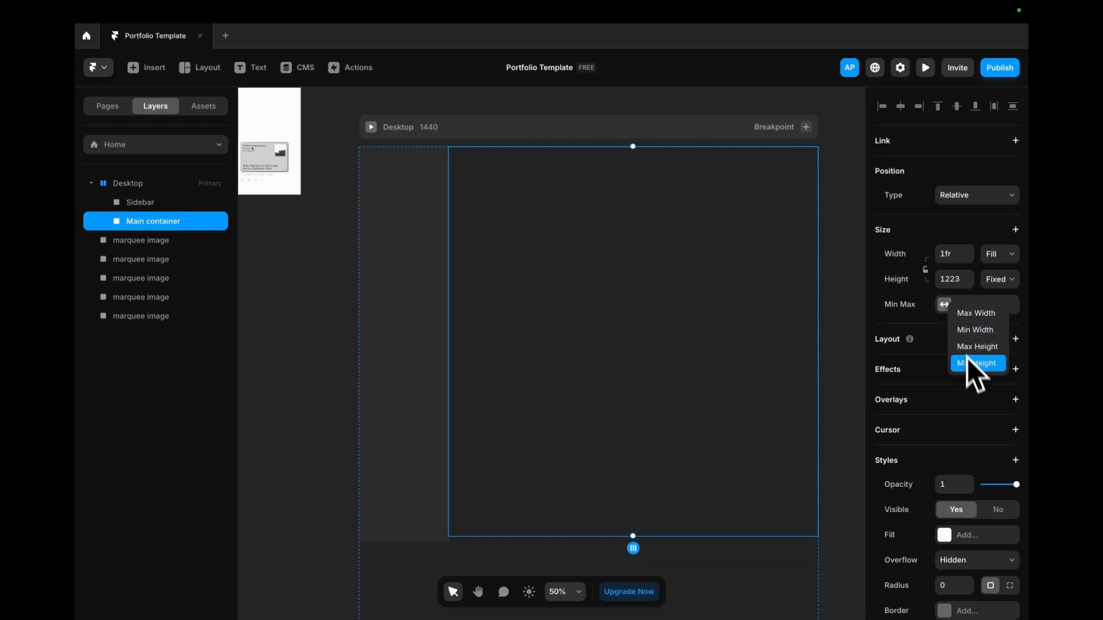
pyautogui.click(979, 314)
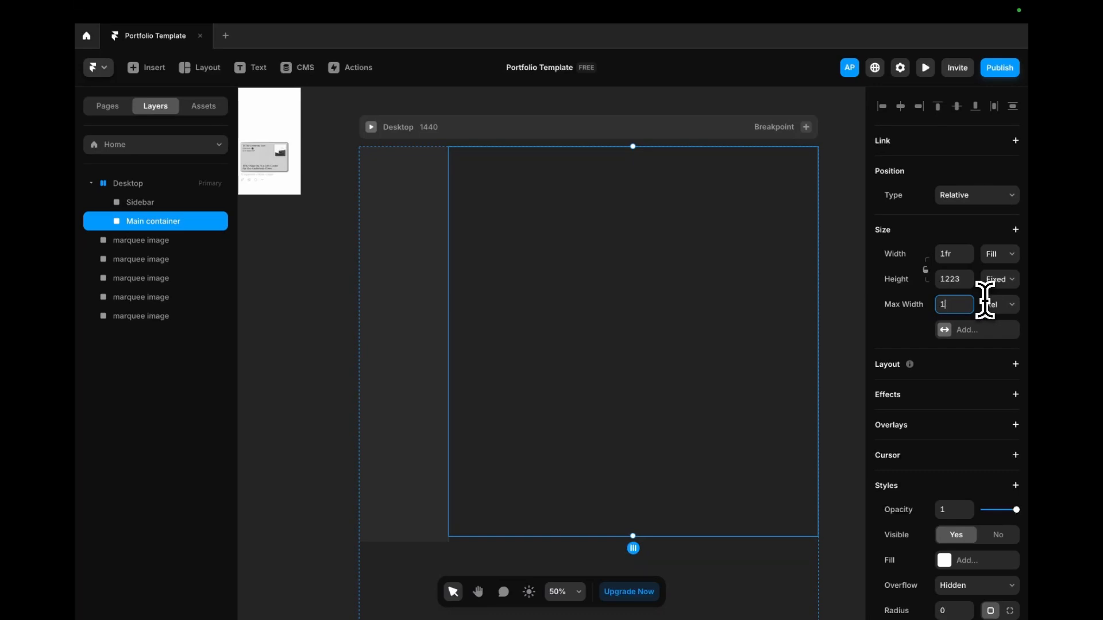
pyautogui.write('1200')
pyautogui.press('Return')
pyautogui.click(1000, 306)
pyautogui.click(998, 318)
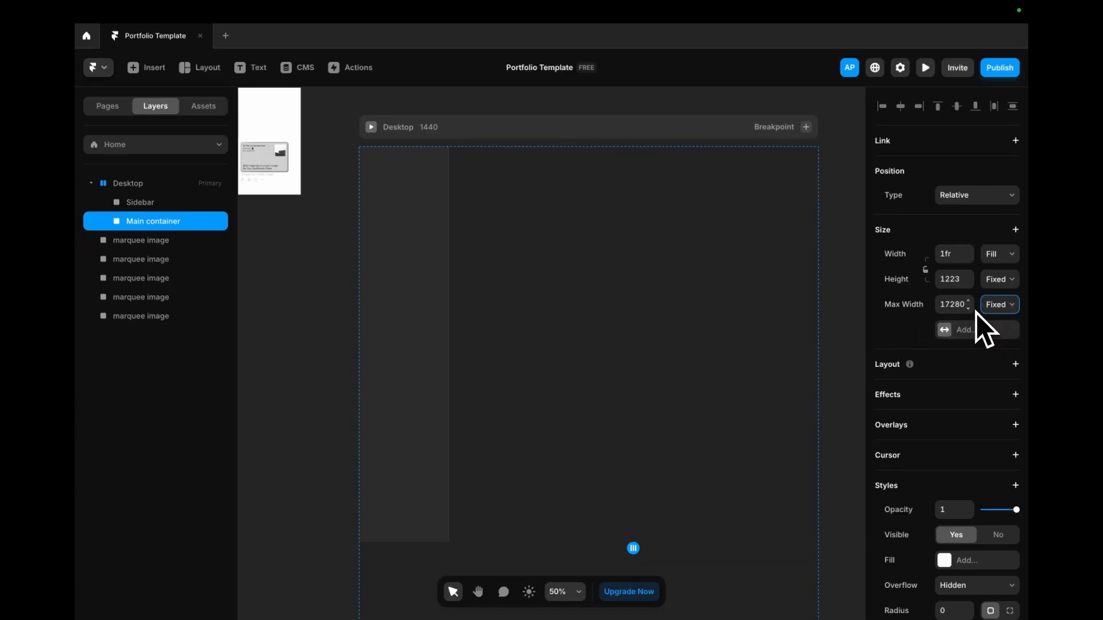
pyautogui.click(956, 303)
pyautogui.write('120')
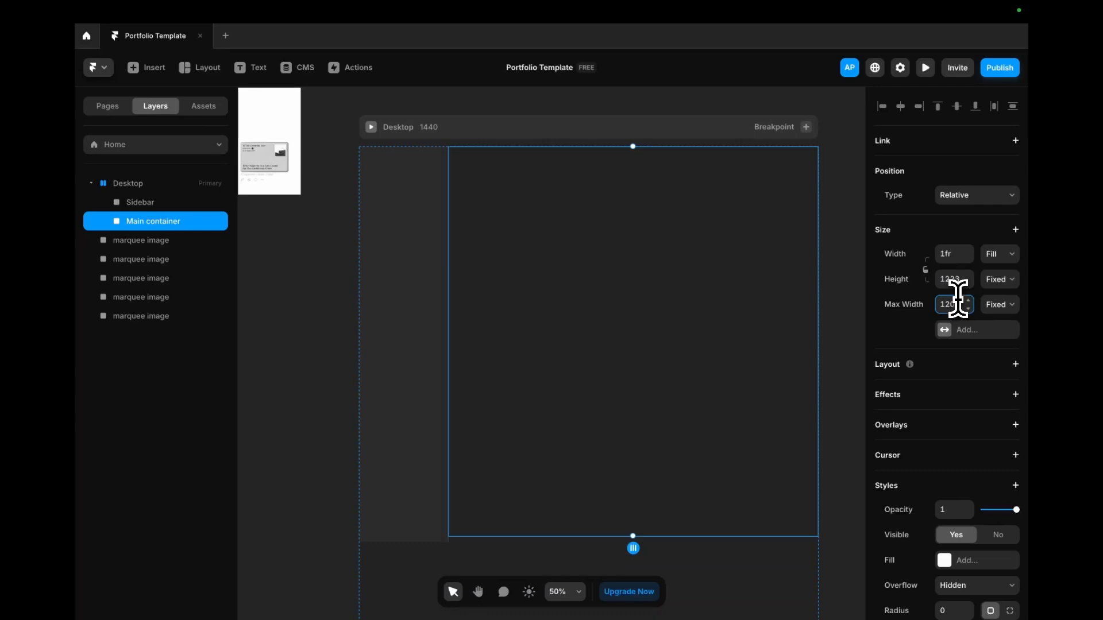
pyautogui.write('0')
pyautogui.click(467, 148)
pyautogui.click(405, 201)
pyautogui.click(602, 257)
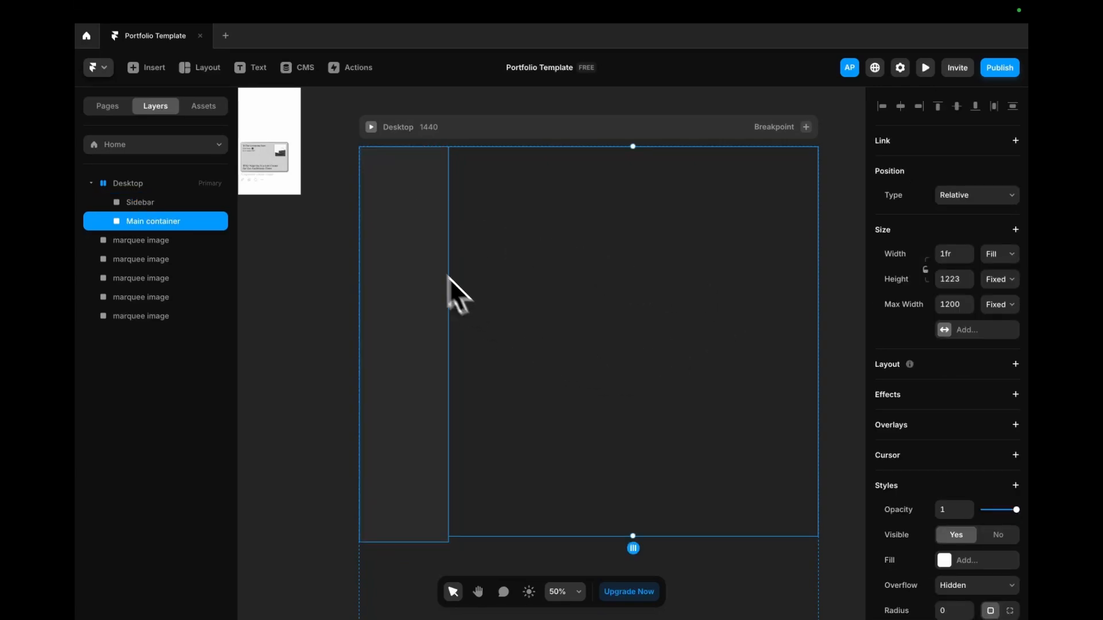
pyautogui.click(421, 248)
# - Draw a frame about 977 by 446 inside Main container and name it Hero section
pyautogui.click(540, 216)
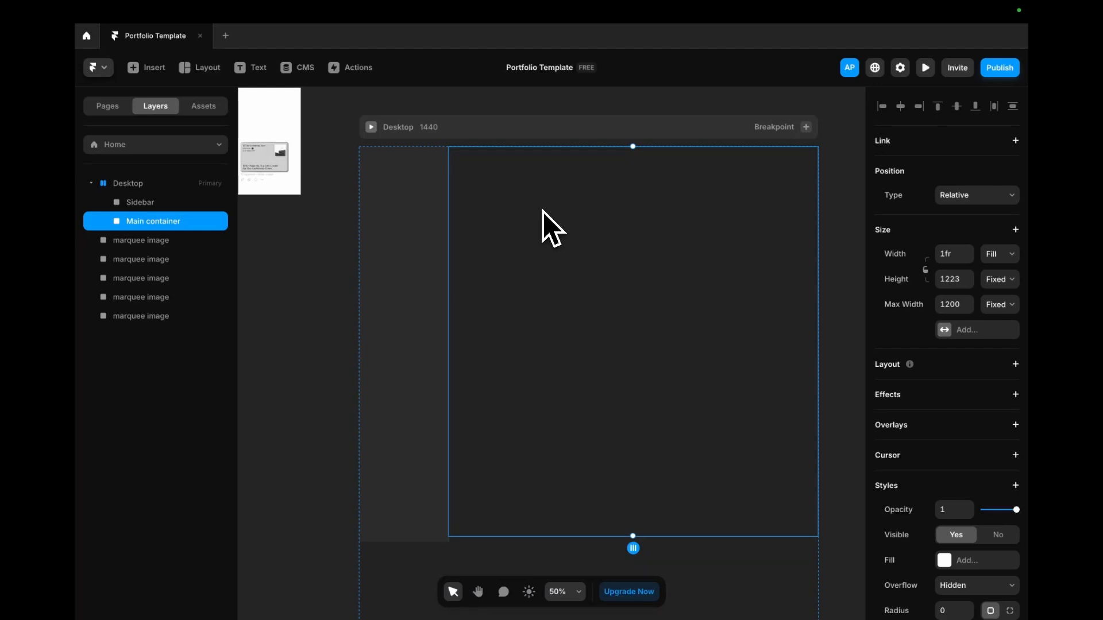
pyautogui.press('f')
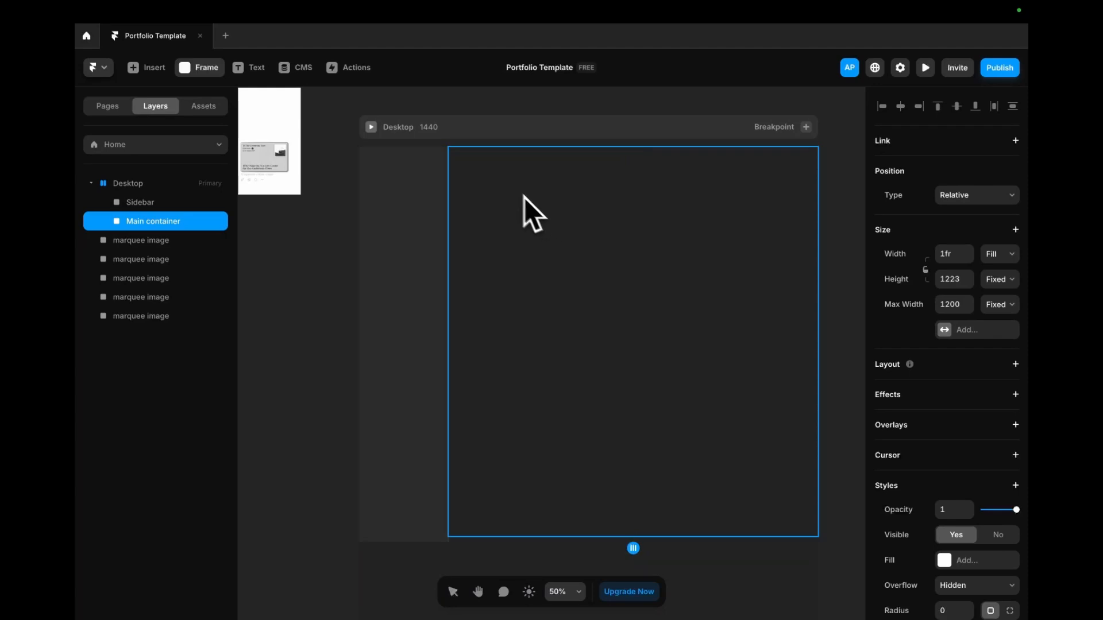
pyautogui.moveTo(476, 166); pyautogui.dragTo(787, 308)
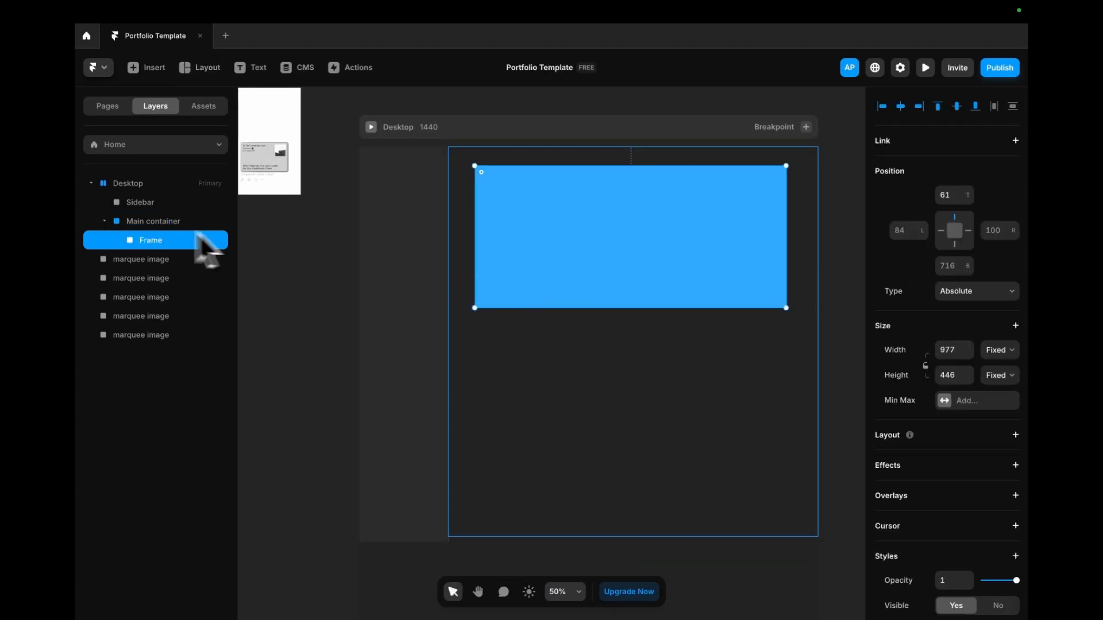
pyautogui.doubleClick(163, 241)
pyautogui.write('Hero section')
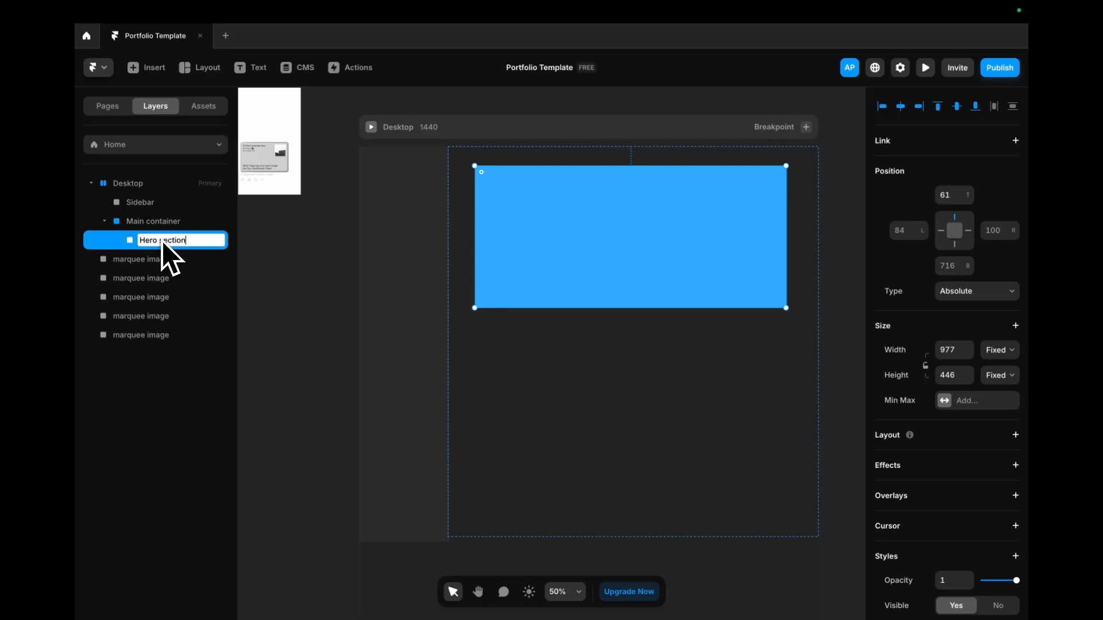
pyautogui.press('Return')
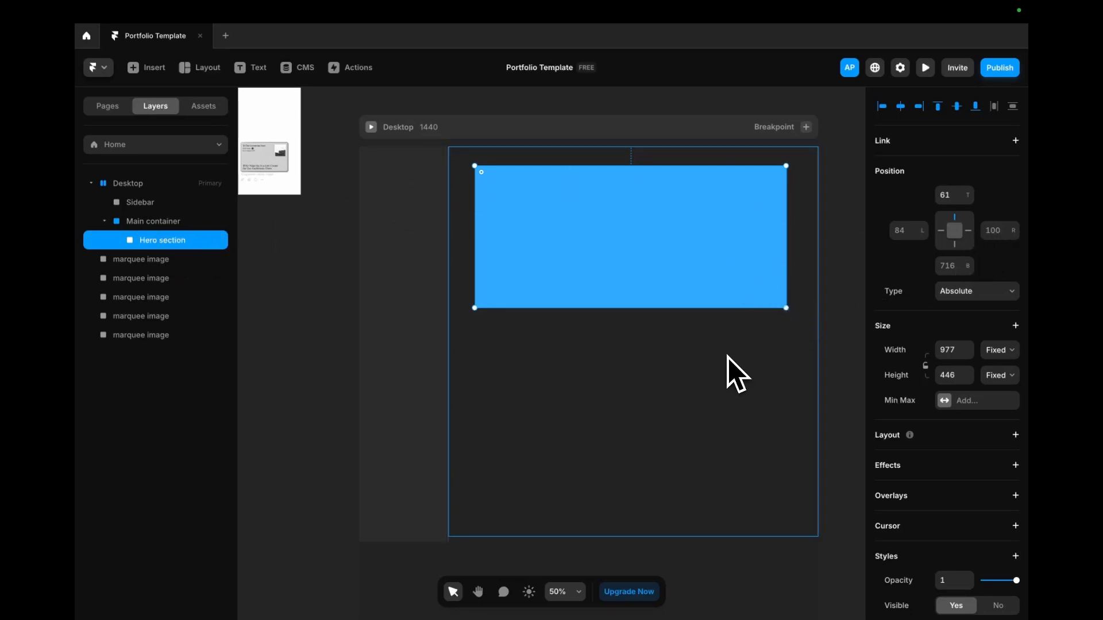
# - Remove the fill from Hero section
pyautogui.click(1002, 351)
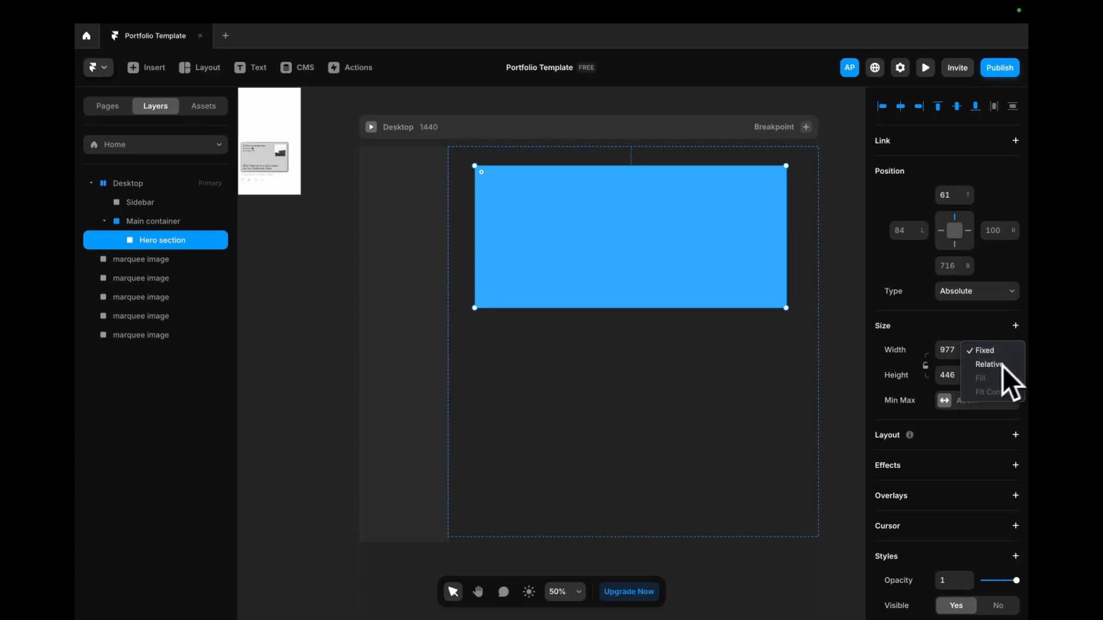
pyautogui.click(656, 338)
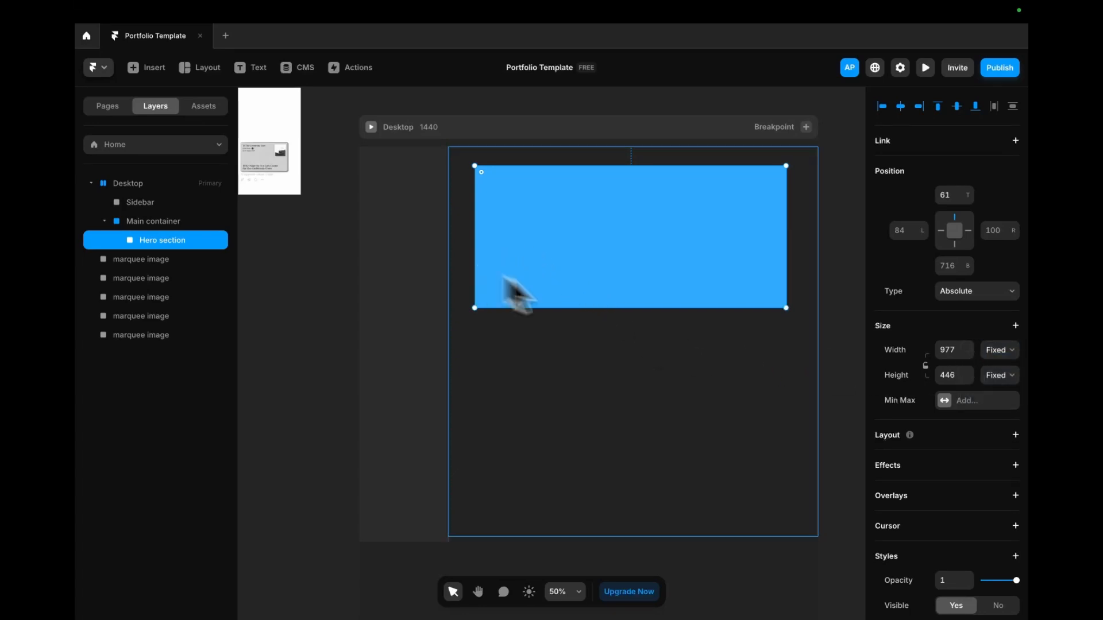
pyautogui.scroll(-5, 992, 492)
pyautogui.click(1012, 343)
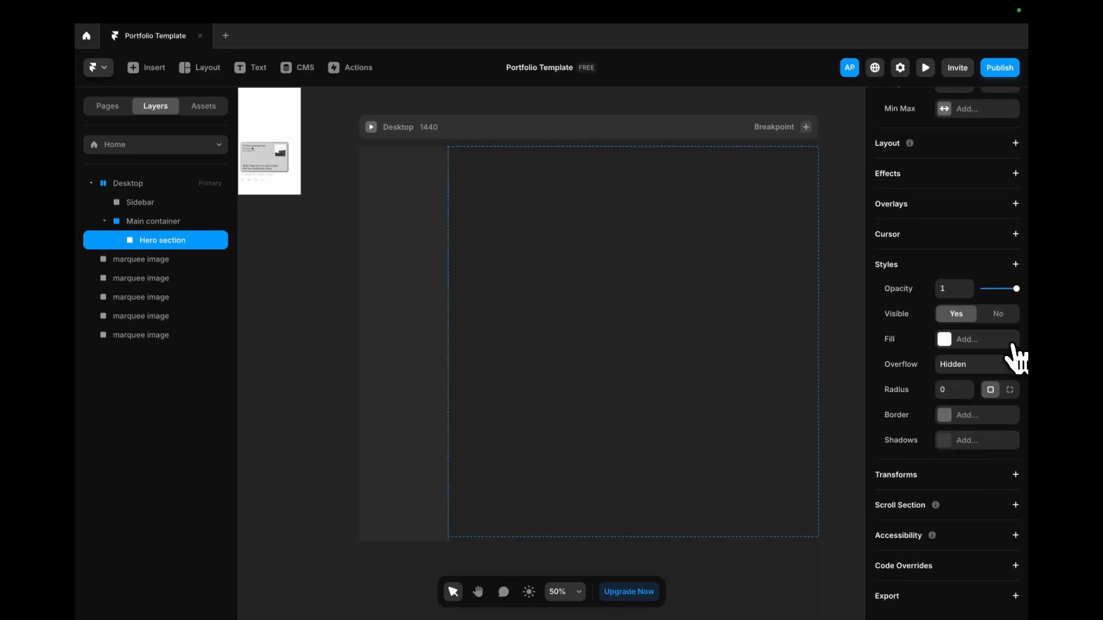
# - Reposition and resize Hero section to meet Main container's top and left edges and span nearly its full width
pyautogui.moveTo(597, 249)
pyautogui.mouseDown()
pyautogui.moveTo(575, 234)
pyautogui.moveTo(585, 260)
pyautogui.mouseUp()
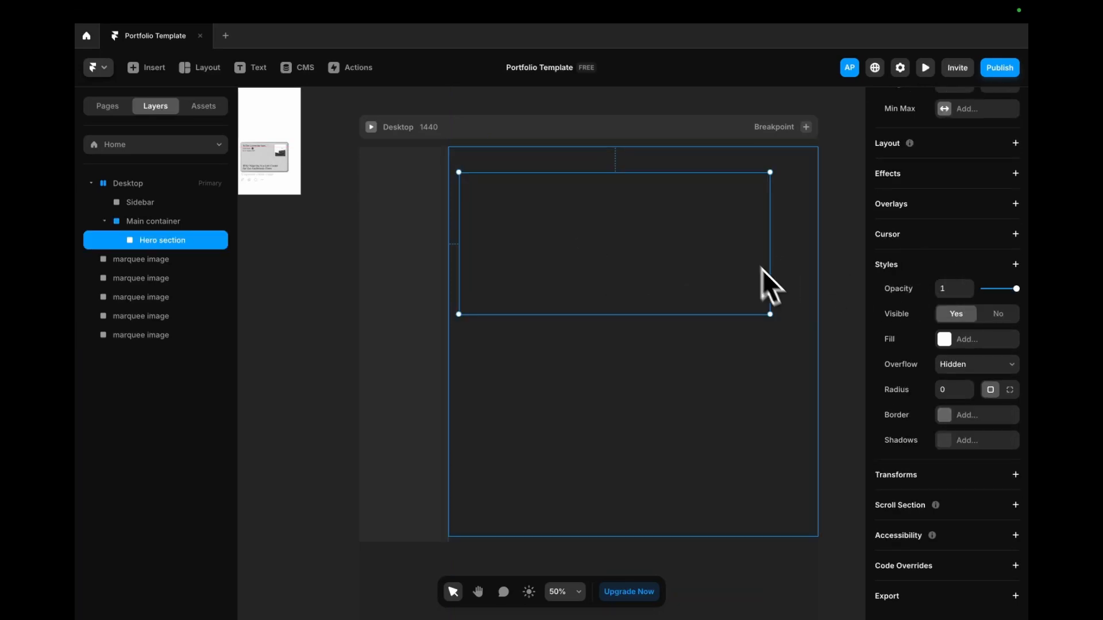
pyautogui.moveTo(771, 310); pyautogui.dragTo(814, 316)
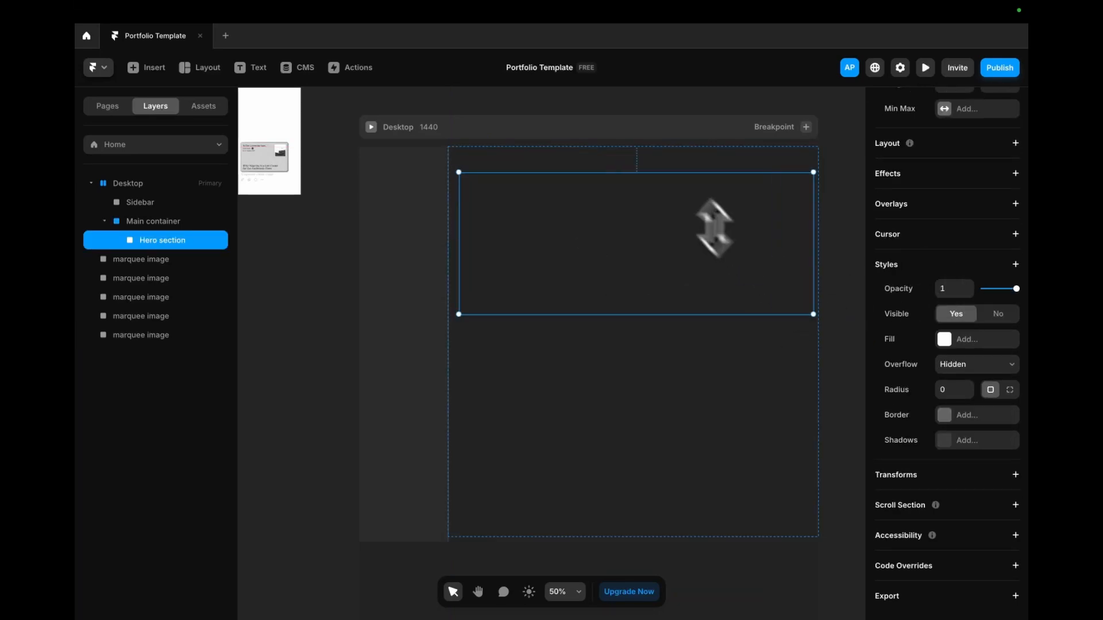
pyautogui.moveTo(646, 172); pyautogui.dragTo(645, 147)
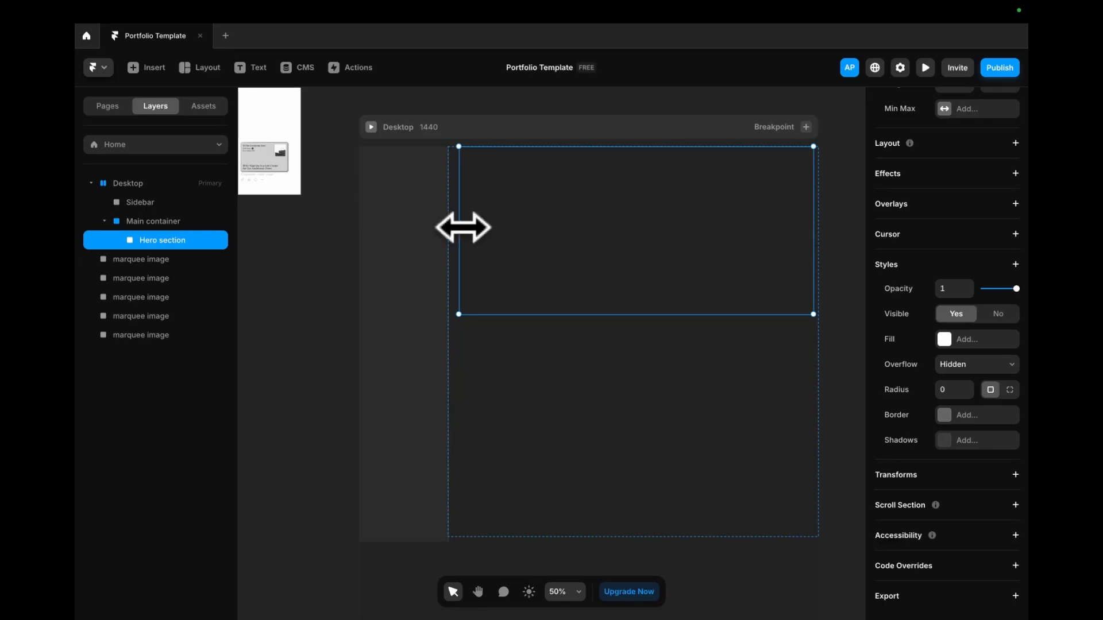
pyautogui.moveTo(463, 228); pyautogui.dragTo(449, 226)
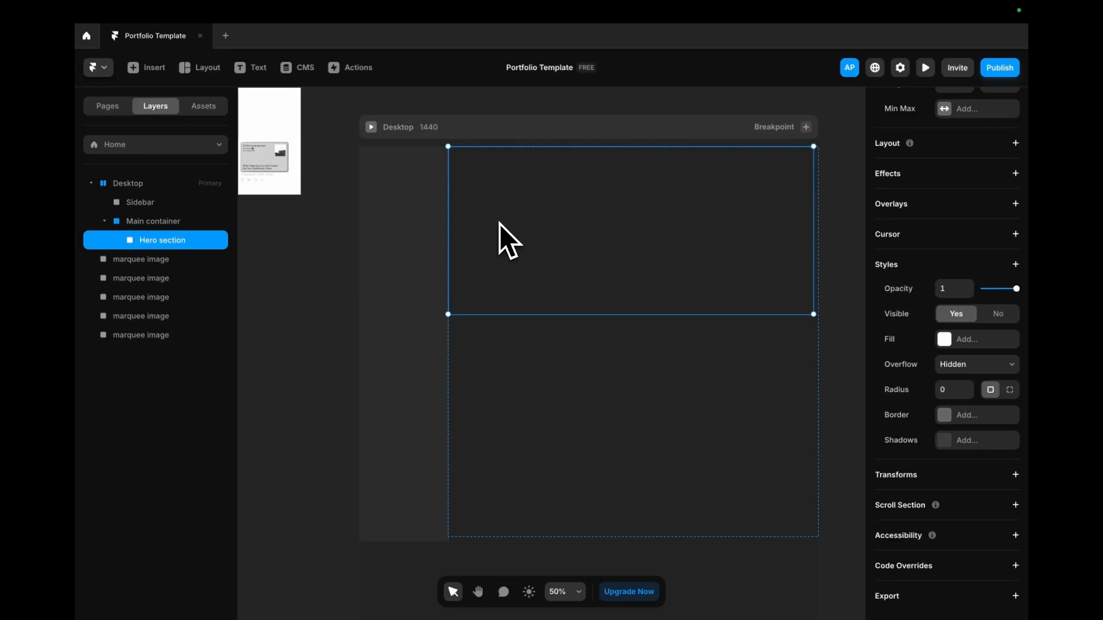
# - Switch to the portfolio design in Figma and search the plugins for framer
pyautogui.hotkey('ctrl', 'Left')
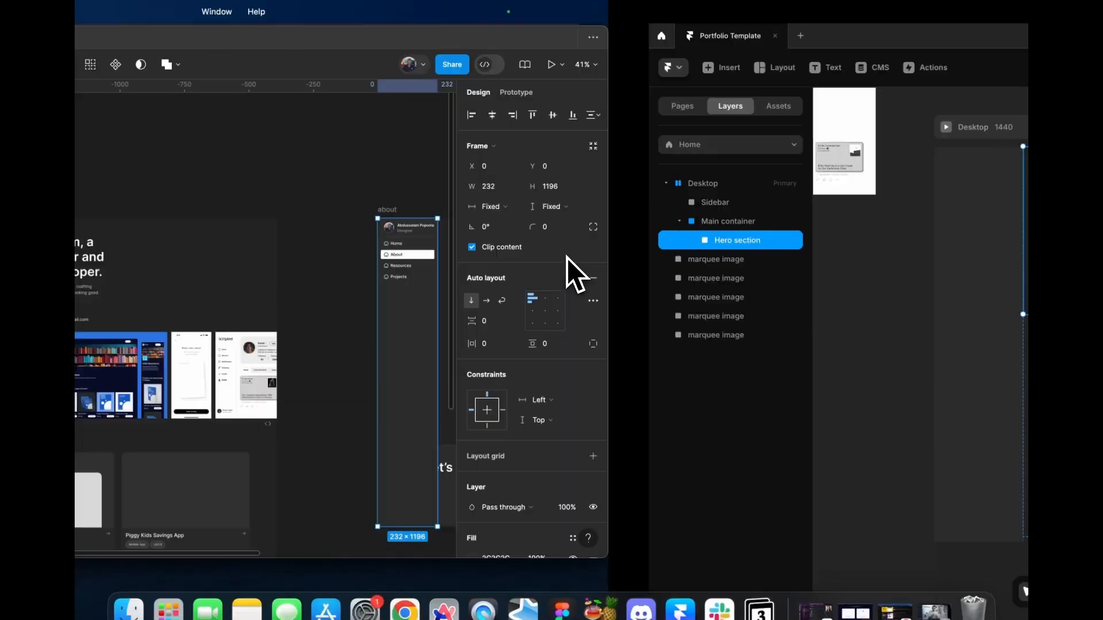
pyautogui.doubleClick(450, 275)
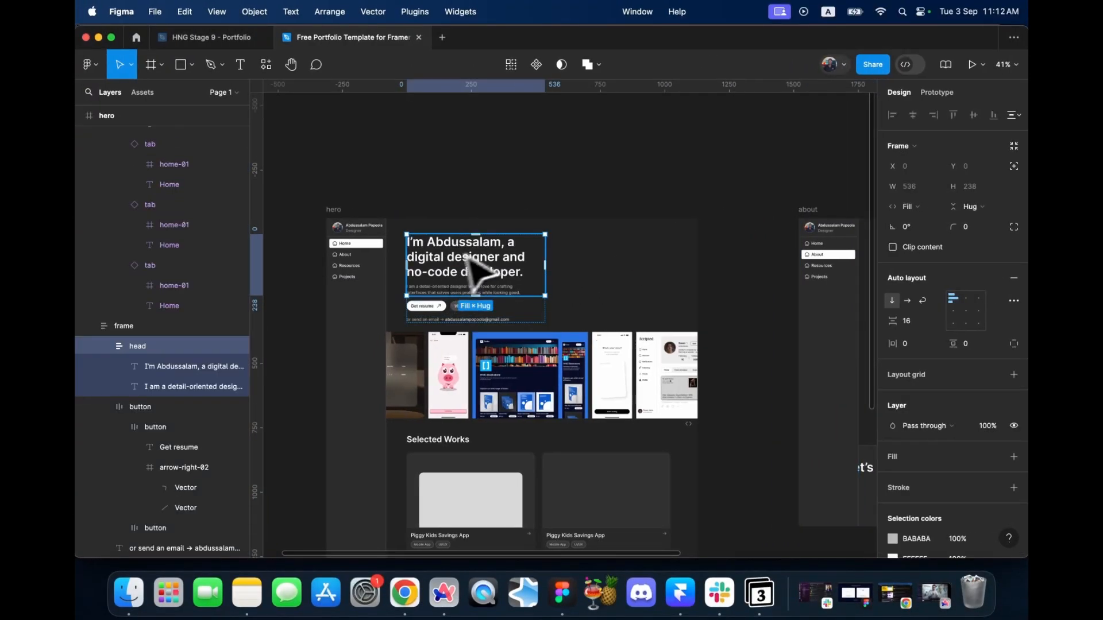
pyautogui.click(497, 199)
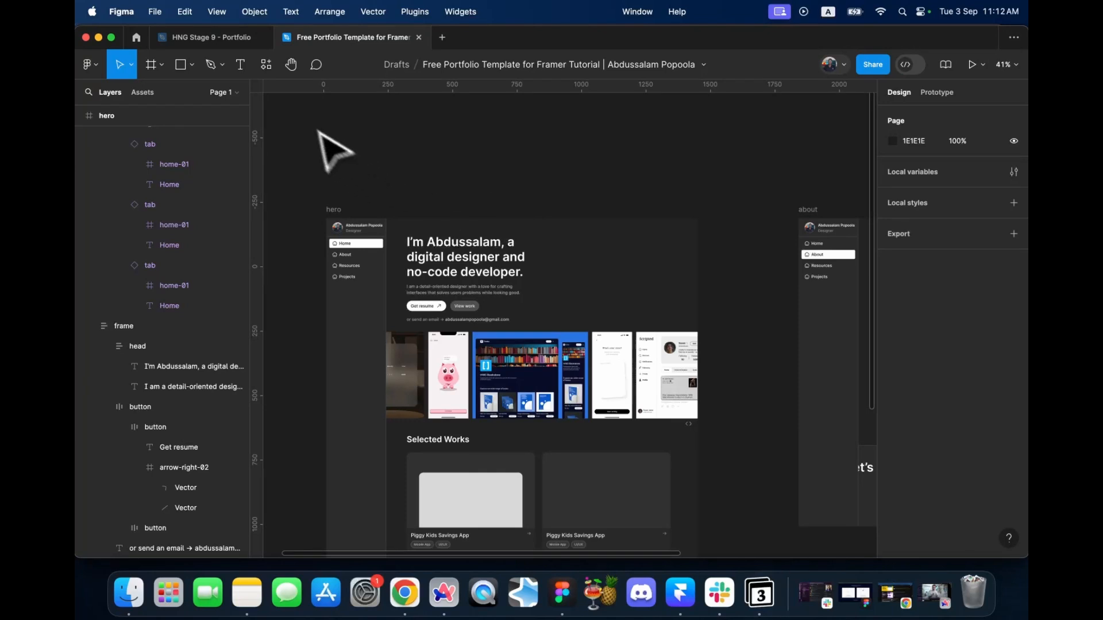
pyautogui.click(262, 66)
pyautogui.write('fig,a')
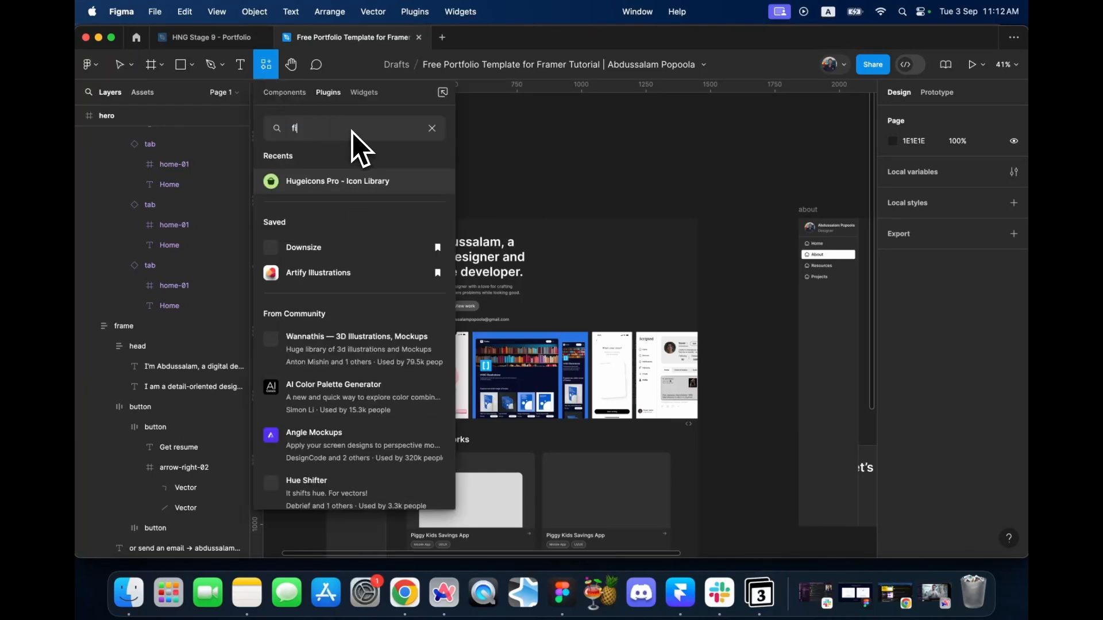
pyautogui.press('BackSpace')
pyautogui.press('BackSpace')
pyautogui.press('BackSpace')
pyautogui.press('BackSpace')
pyautogui.press('BackSpace')
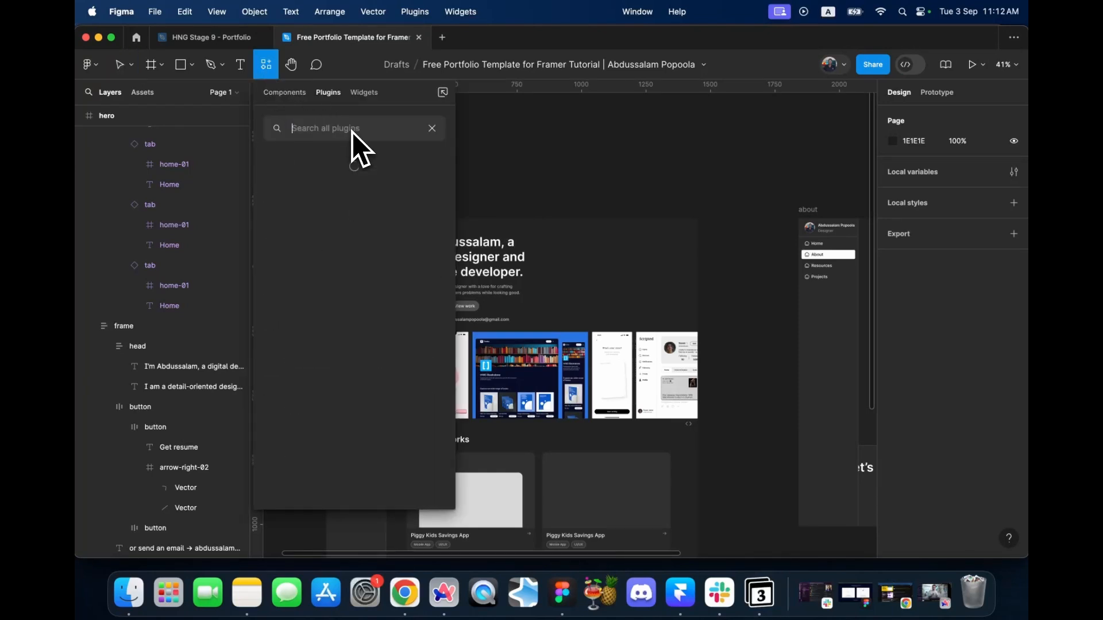
pyautogui.write('framer')
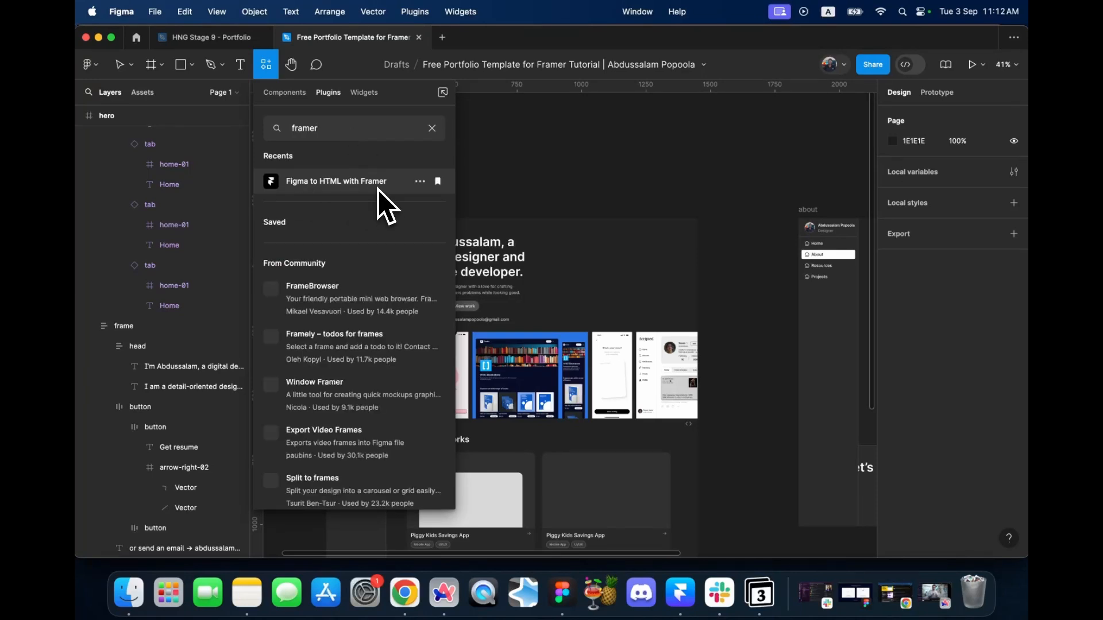
pyautogui.scroll(-2, 695, 237)
pyautogui.scroll(5, 719, 263)
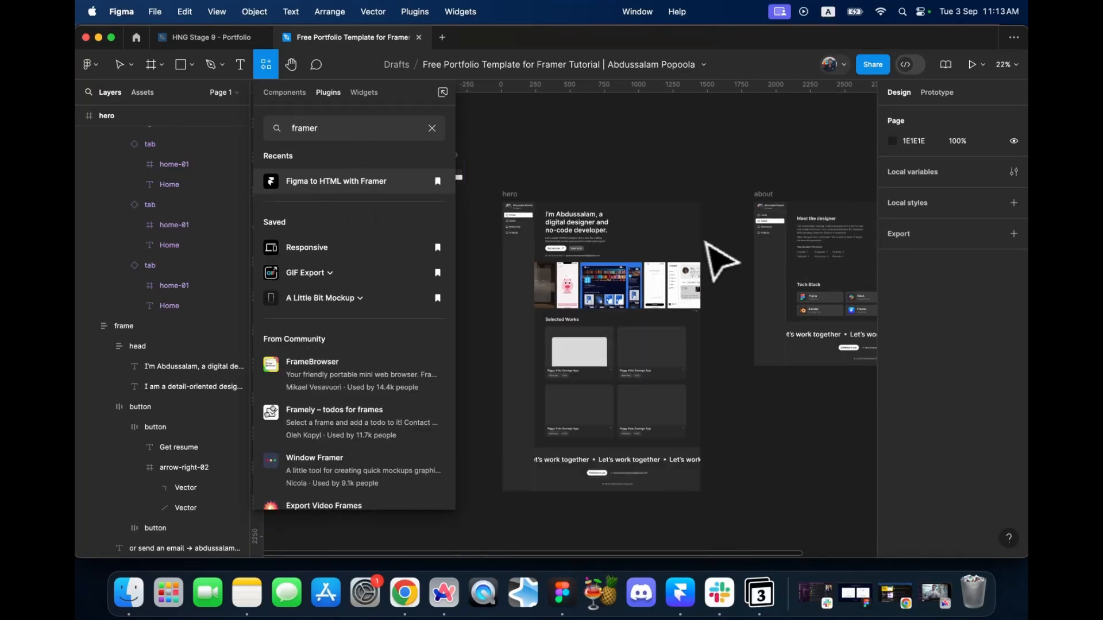
# - Duplicate the hero heading onto the empty canvas beside the hero frame and replace its text with "H1 - 48px"
pyautogui.click(625, 260)
pyautogui.click(626, 260)
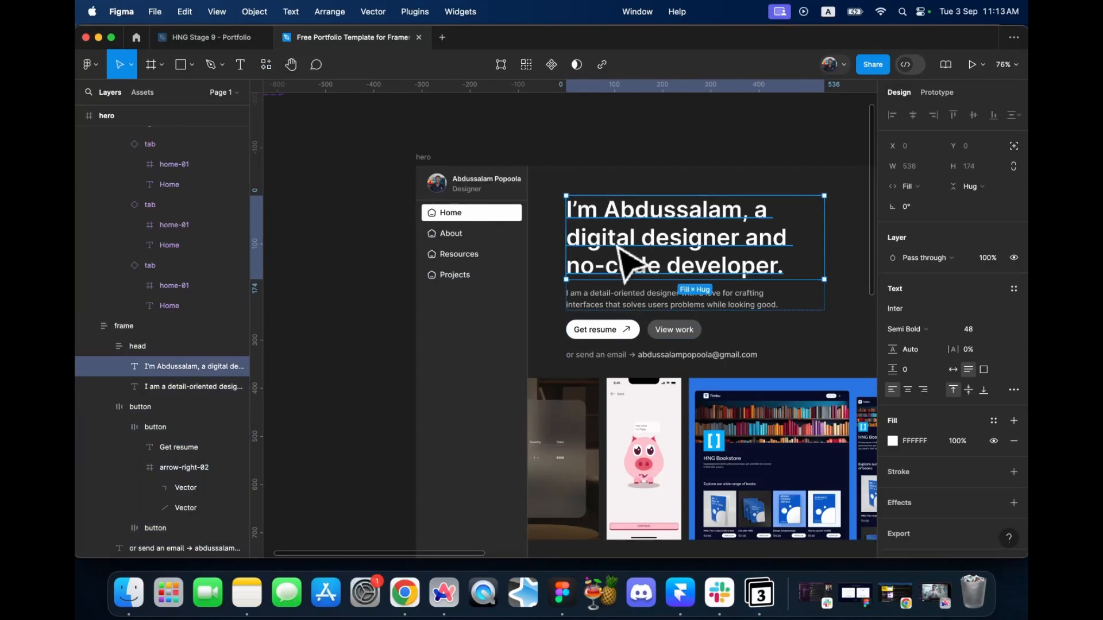
pyautogui.keyDown('shift'); pyautogui.click(632, 298); pyautogui.keyUp('shift')
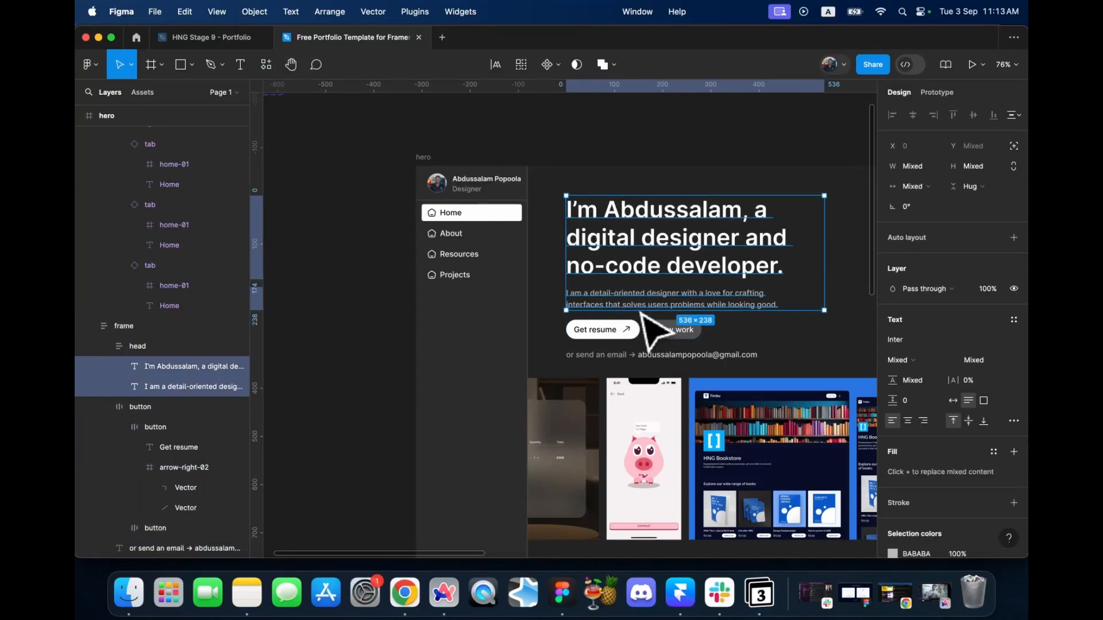
pyautogui.scroll(-5, 660, 276)
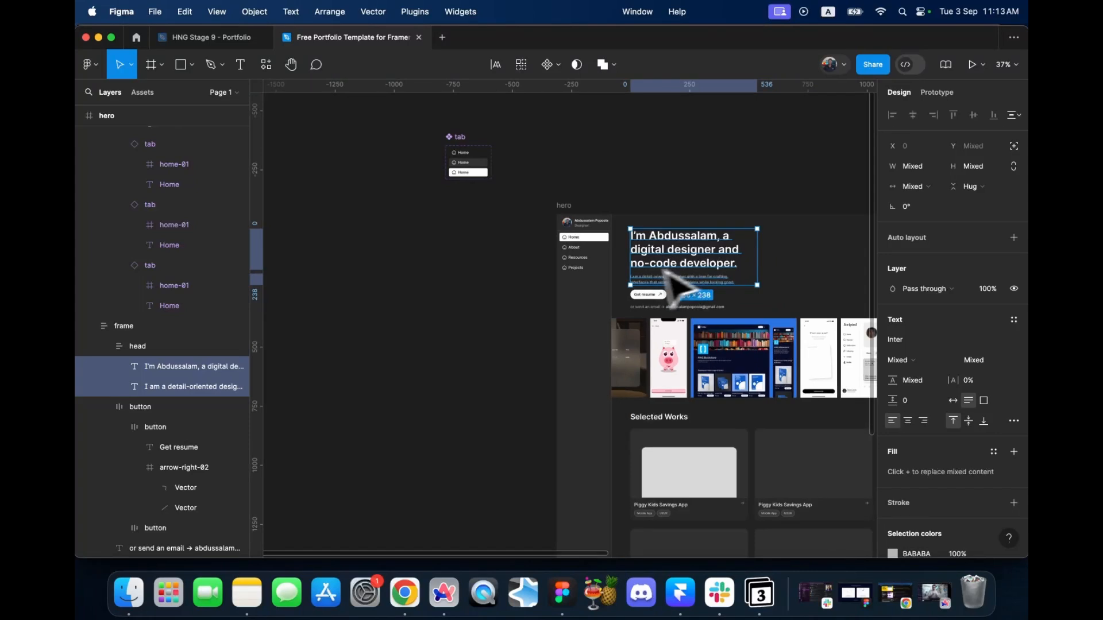
pyautogui.click(566, 295)
pyautogui.click(693, 261)
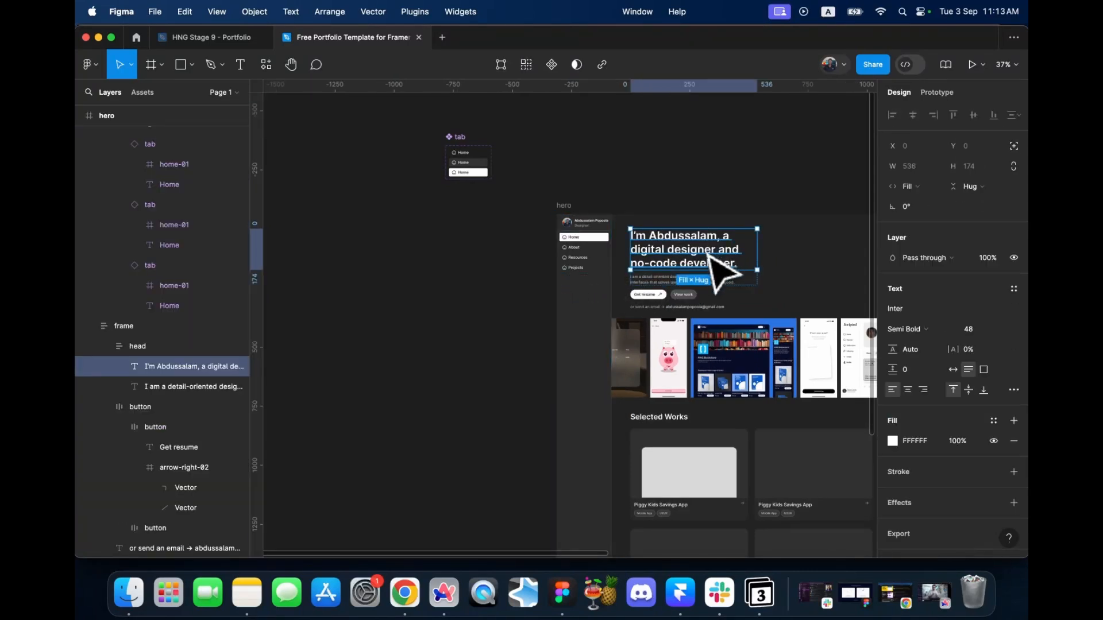
pyautogui.moveTo(704, 260); pyautogui.dragTo(486, 309)
pyautogui.doubleClick(485, 310)
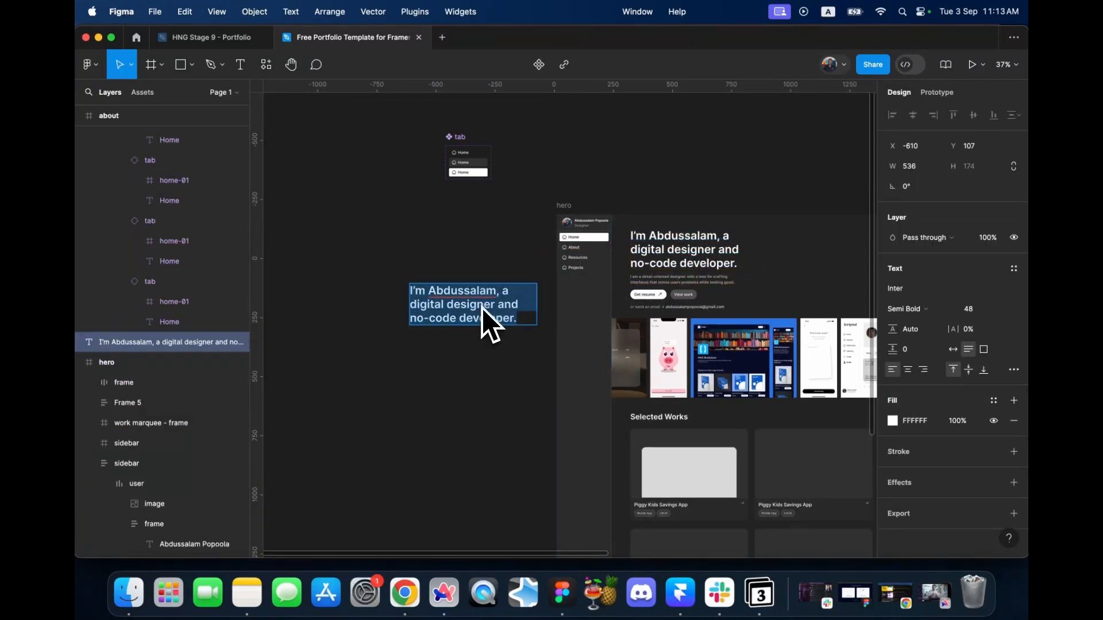
pyautogui.write('H1 - 48px')
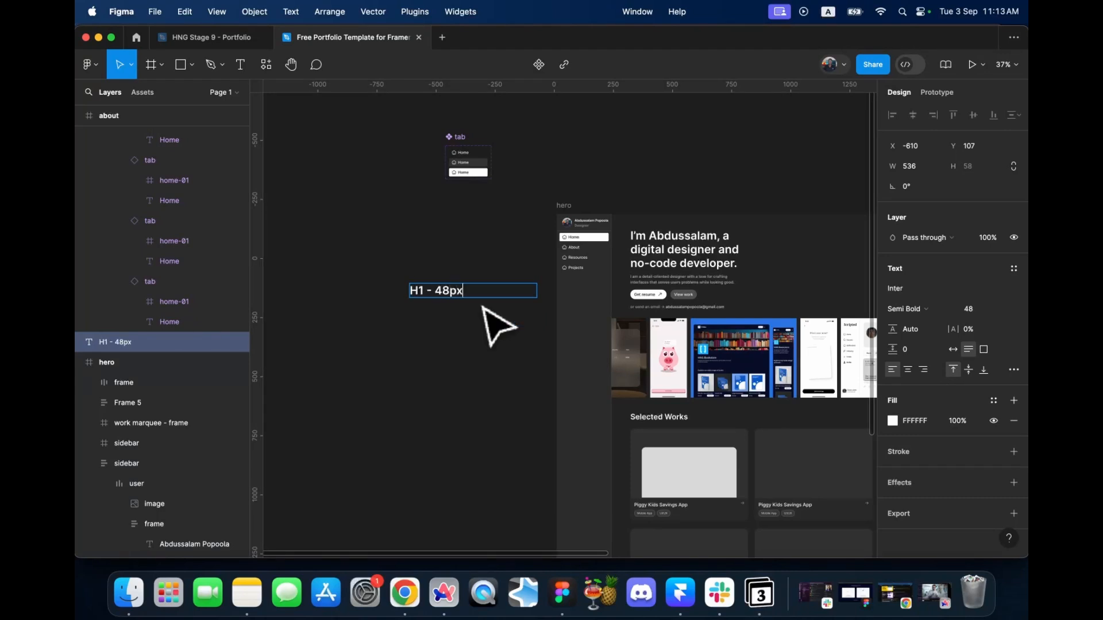
pyautogui.press('Escape')
# - Duplicate the hero's description text below the H1 label and replace its text with "Body text - 16px"
pyautogui.click(712, 280)
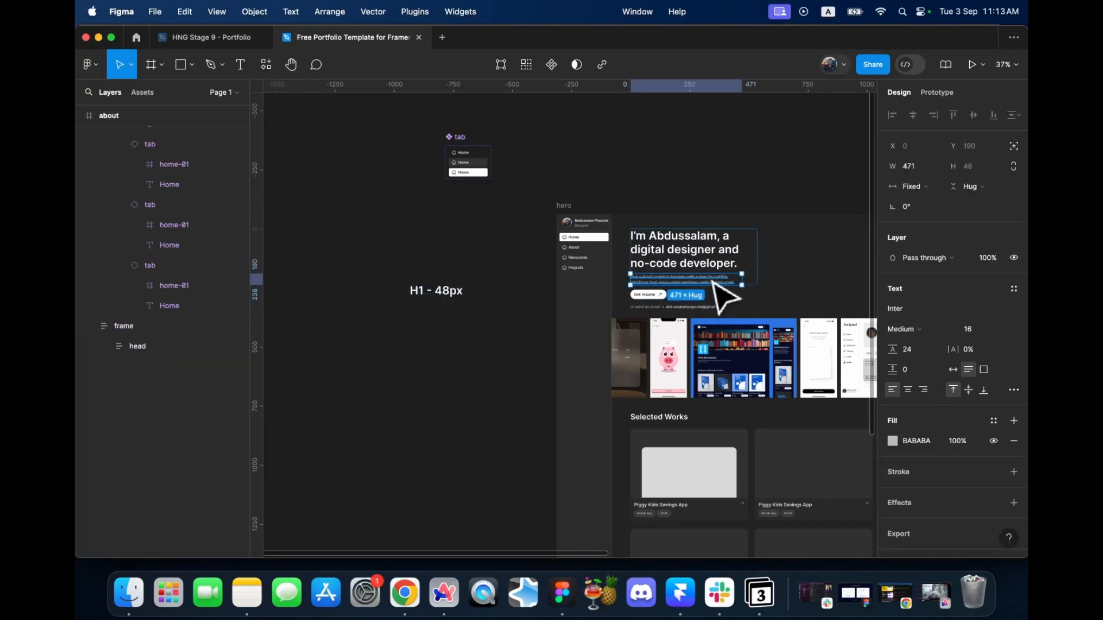
pyautogui.moveTo(708, 283); pyautogui.dragTo(483, 315)
pyautogui.write('Body text - 16px')
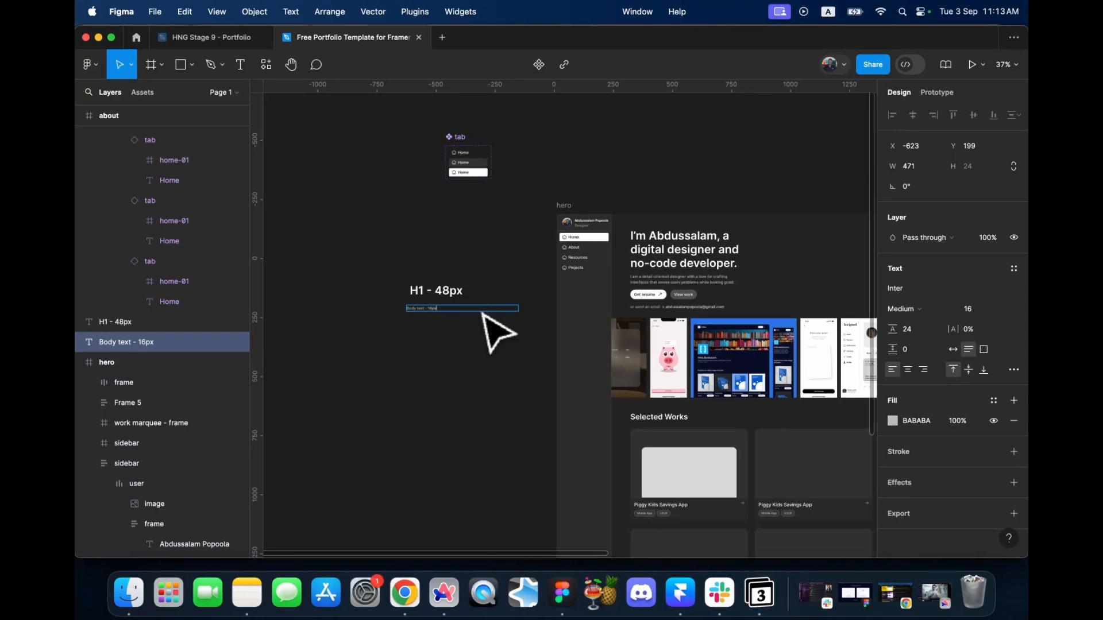
pyautogui.press('Escape')
# - Check the hero description's text settings and line up the body text label with the H1 label's left edge
pyautogui.click(722, 279)
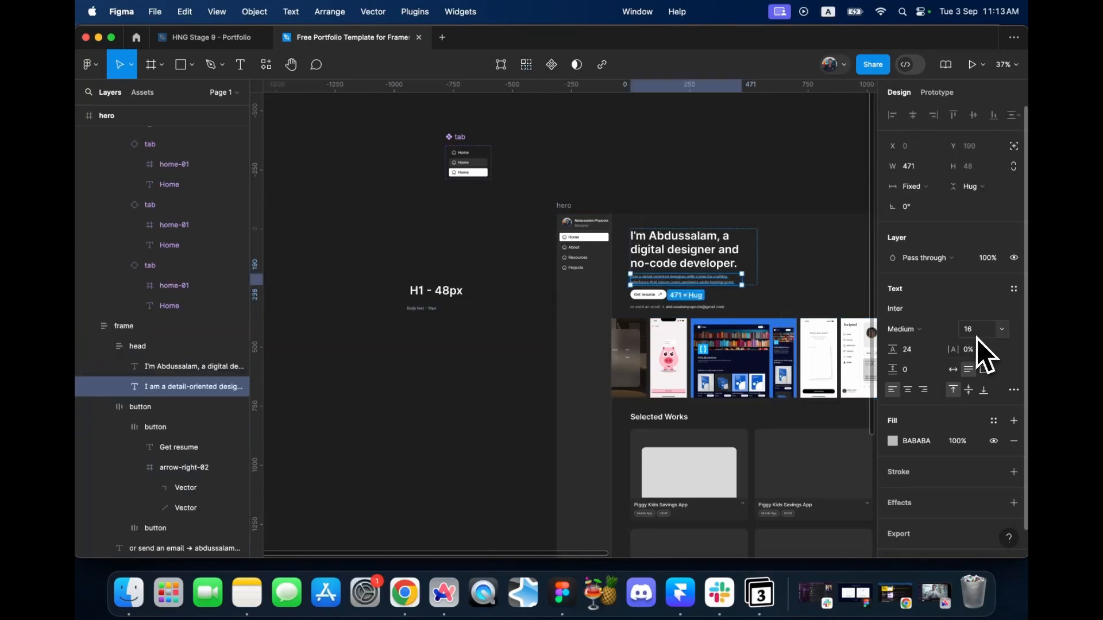
pyautogui.scroll(5, 418, 357)
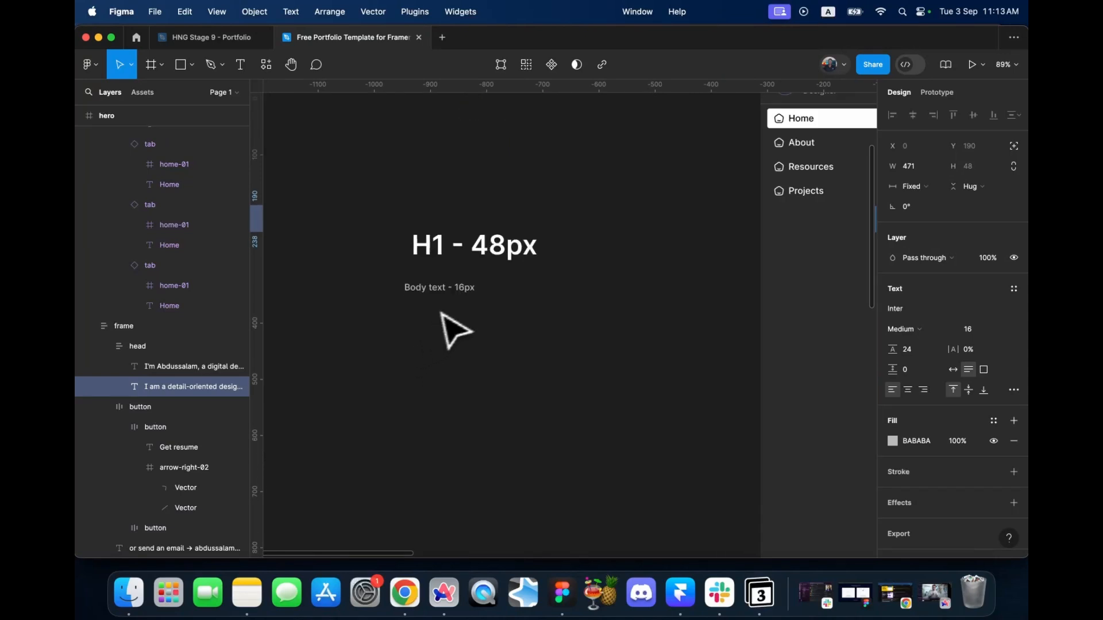
pyautogui.click(442, 315)
pyautogui.click(459, 289)
pyautogui.scroll(-5, 454, 304)
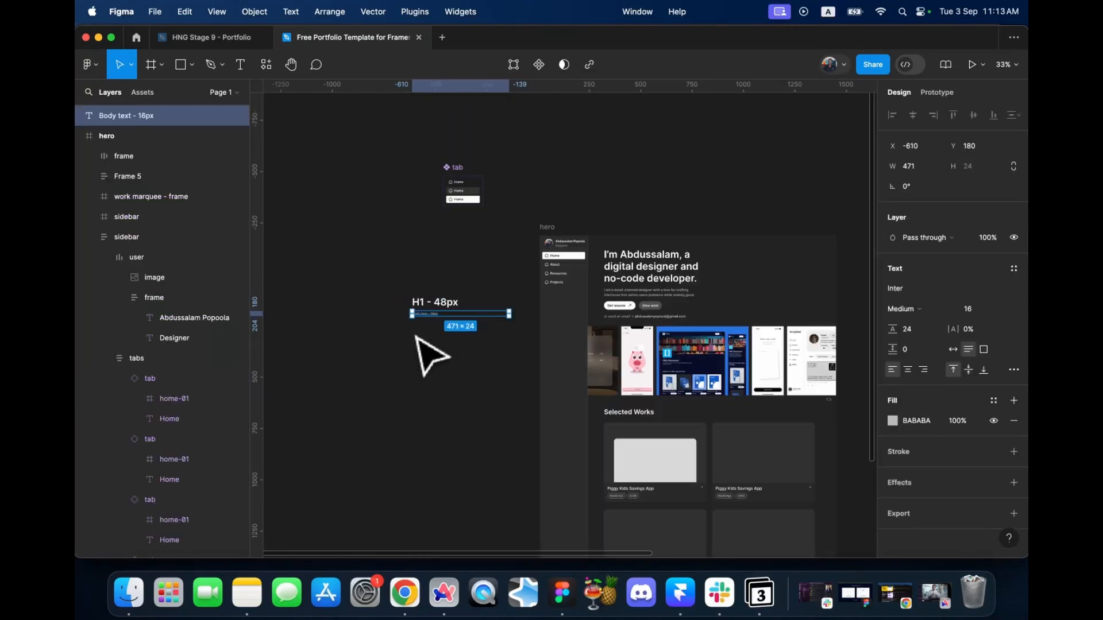
# - Examine the text settings of the hero's email line and its View work and Get resume button labels
pyautogui.scroll(5, 575, 319)
pyautogui.click(611, 322)
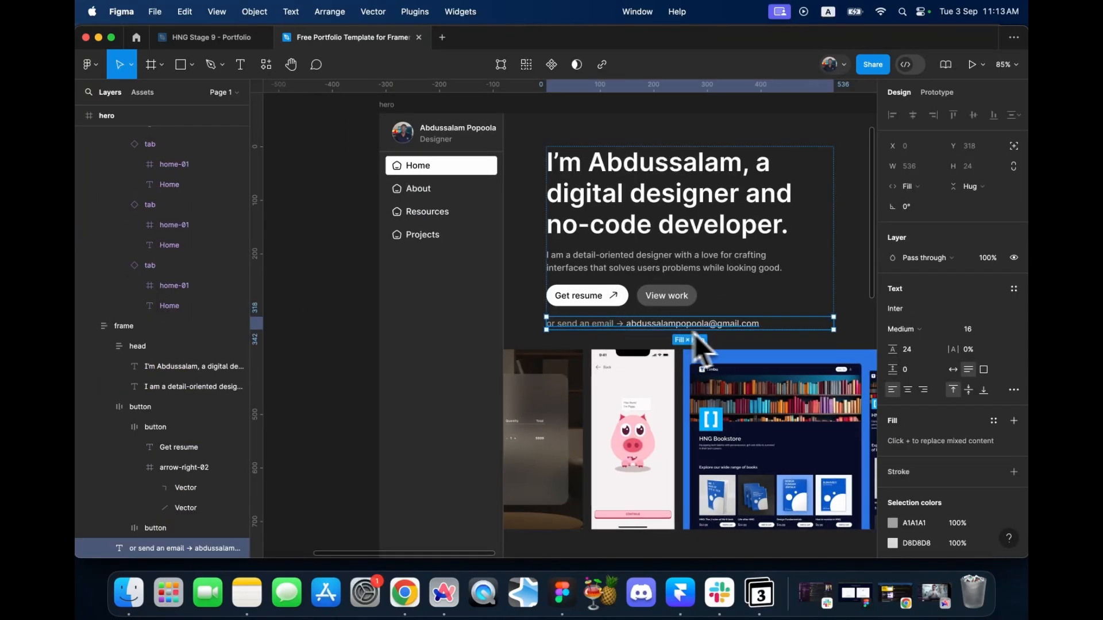
pyautogui.click(591, 298)
pyautogui.click(655, 301)
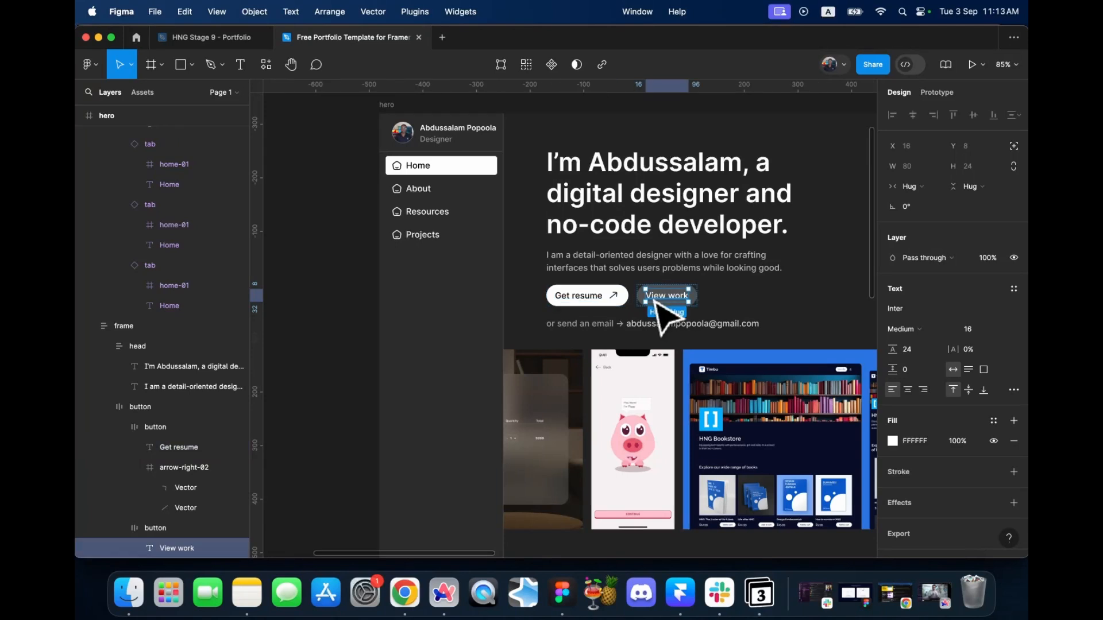
pyautogui.scroll(5, 568, 297)
pyautogui.click(576, 310)
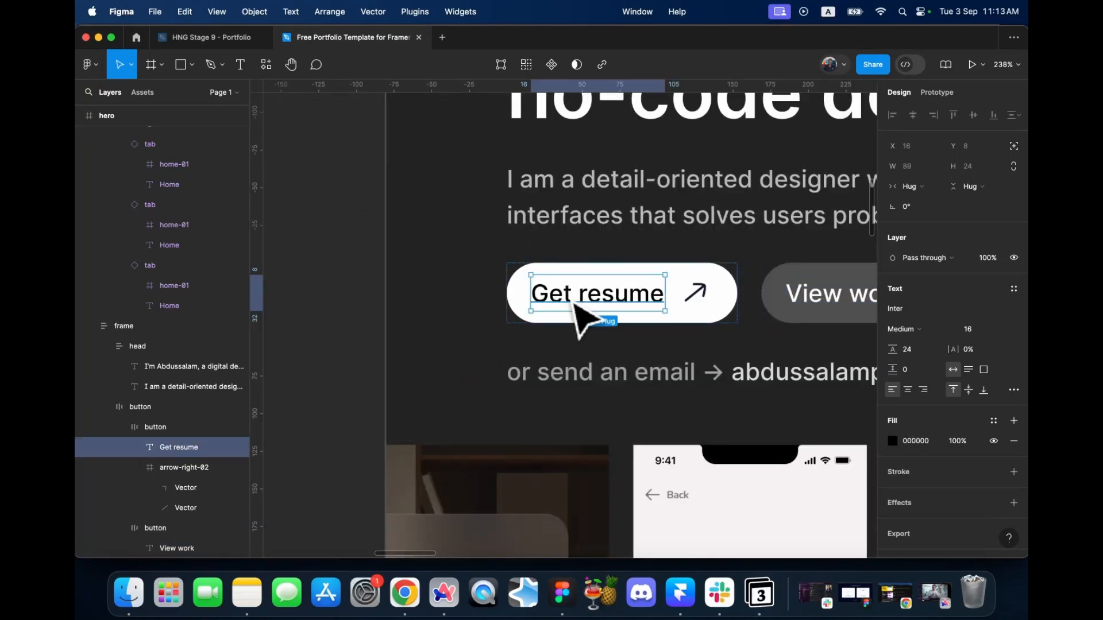
# - Change the Get resume button label's font weight to Regular, and reselect the body text label
pyautogui.press('super+b')
pyautogui.press('super+b')
pyautogui.scroll(-5, 576, 311)
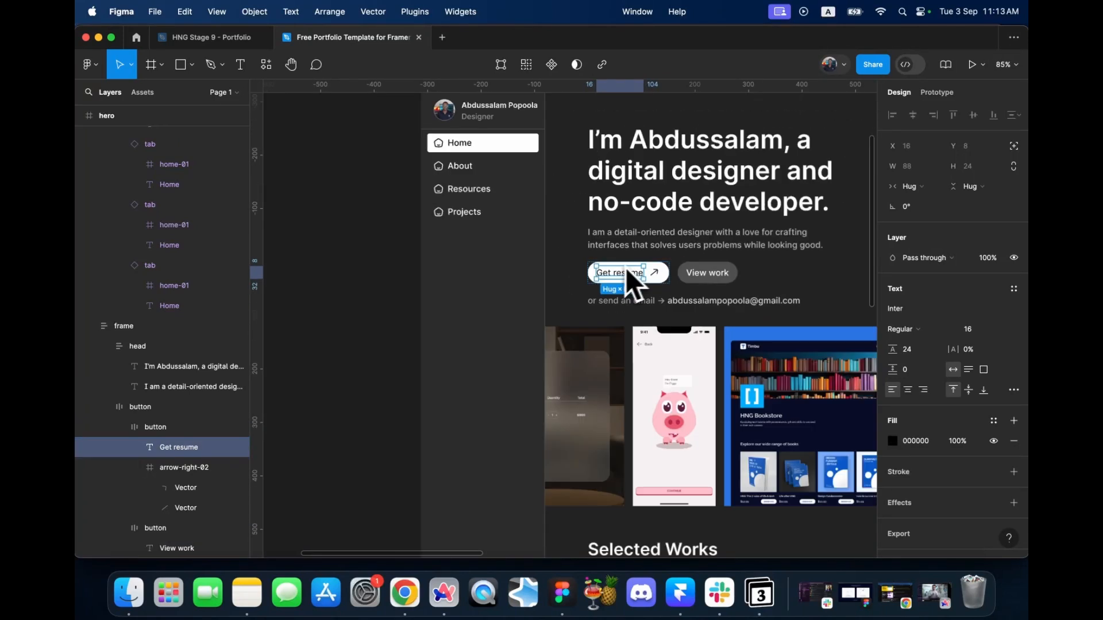
pyautogui.hscroll(-5, 704, 290)
pyautogui.click(520, 296)
pyautogui.scroll(-6, 519, 299)
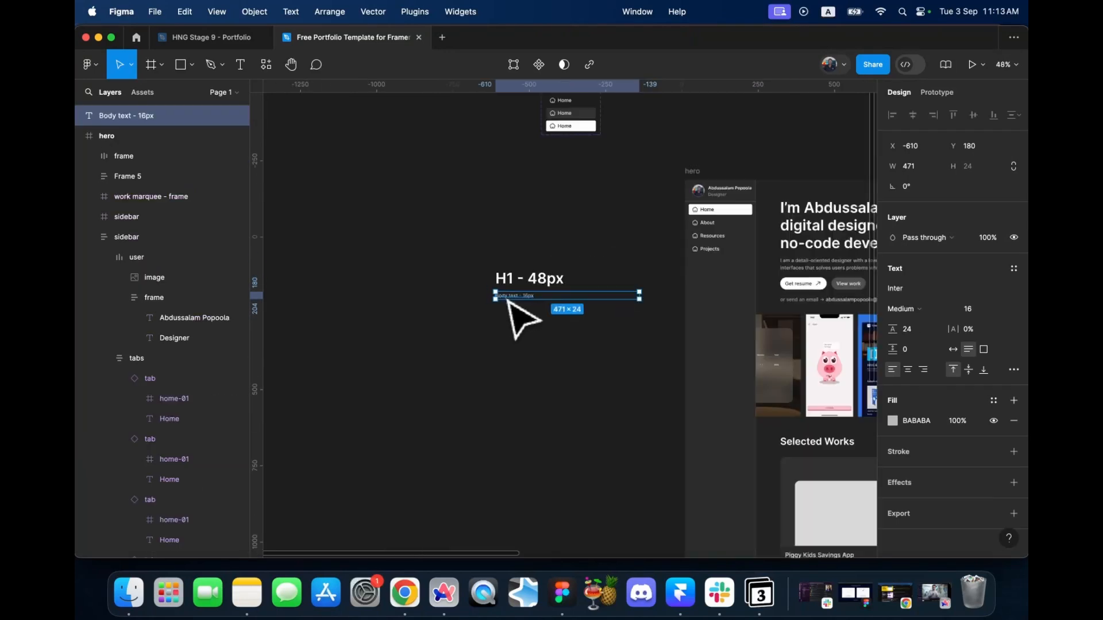
# - Duplicate the Selected Works heading below the body text label and replace its text with "H2 - 32px"
pyautogui.doubleClick(744, 319)
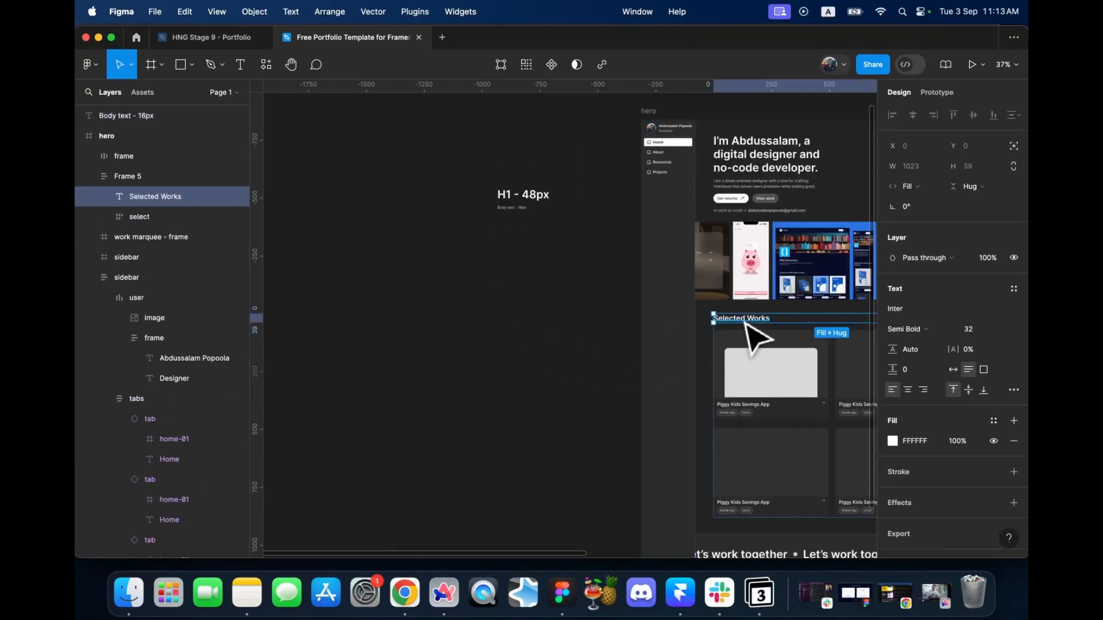
pyautogui.moveTo(744, 320); pyautogui.dragTo(530, 225)
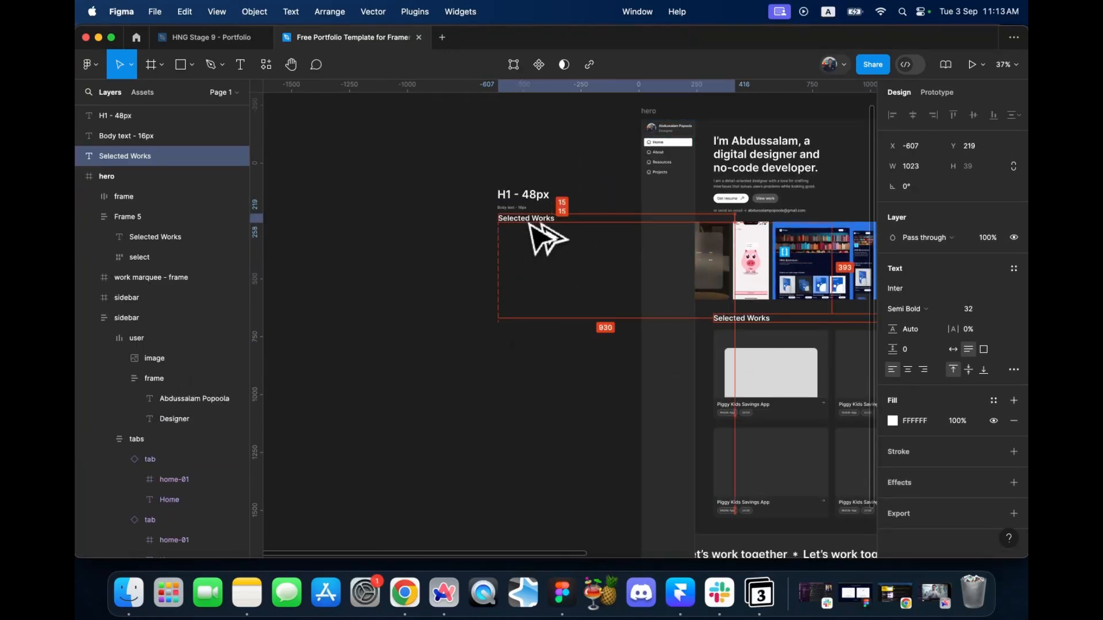
pyautogui.doubleClick(529, 225)
pyautogui.write('h')
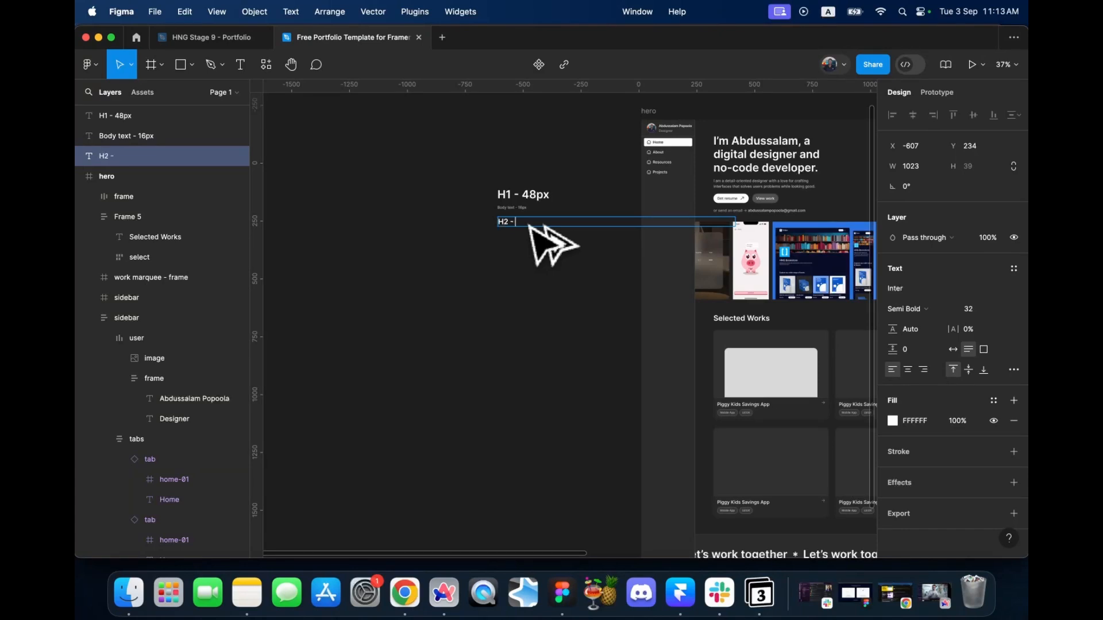
pyautogui.write('2 - 32px')
pyautogui.press('Escape')
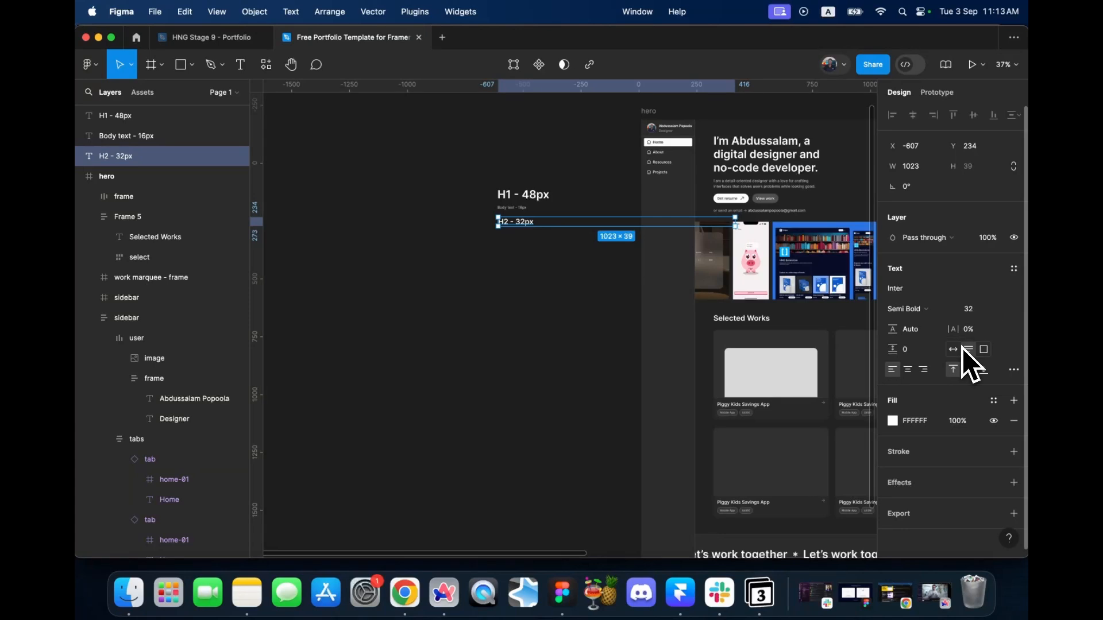
# - Set the text boxes of the H2 and H1 labels to auto width
pyautogui.click(572, 198)
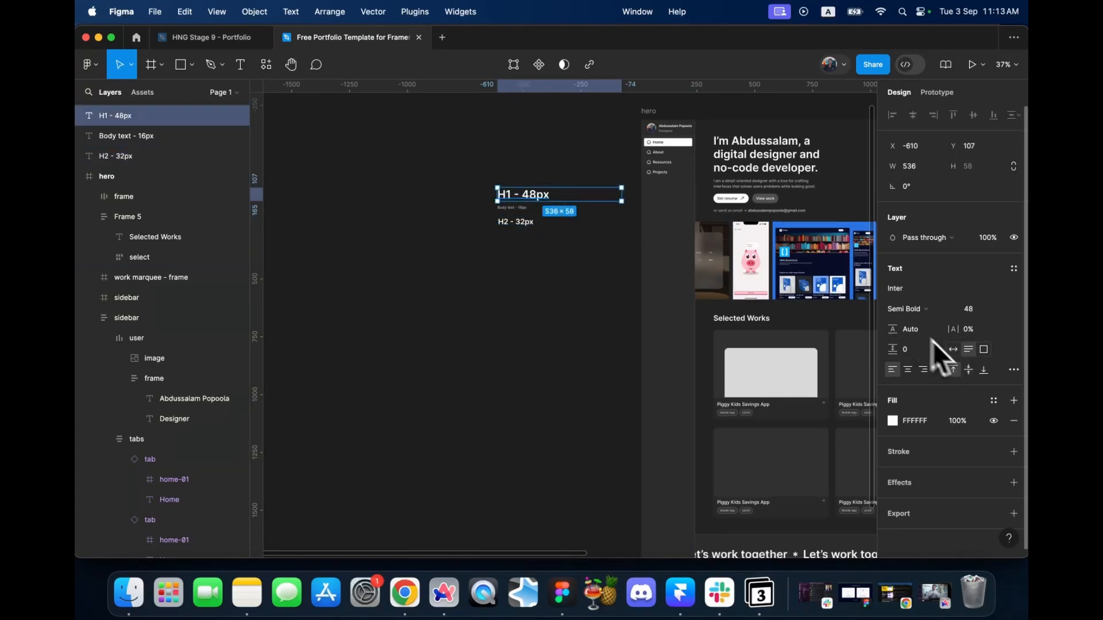
pyautogui.click(953, 349)
# - Examine the text settings of the footer's "Let's work together" text, Schedule a call button and email line
pyautogui.scroll(-3, 739, 373)
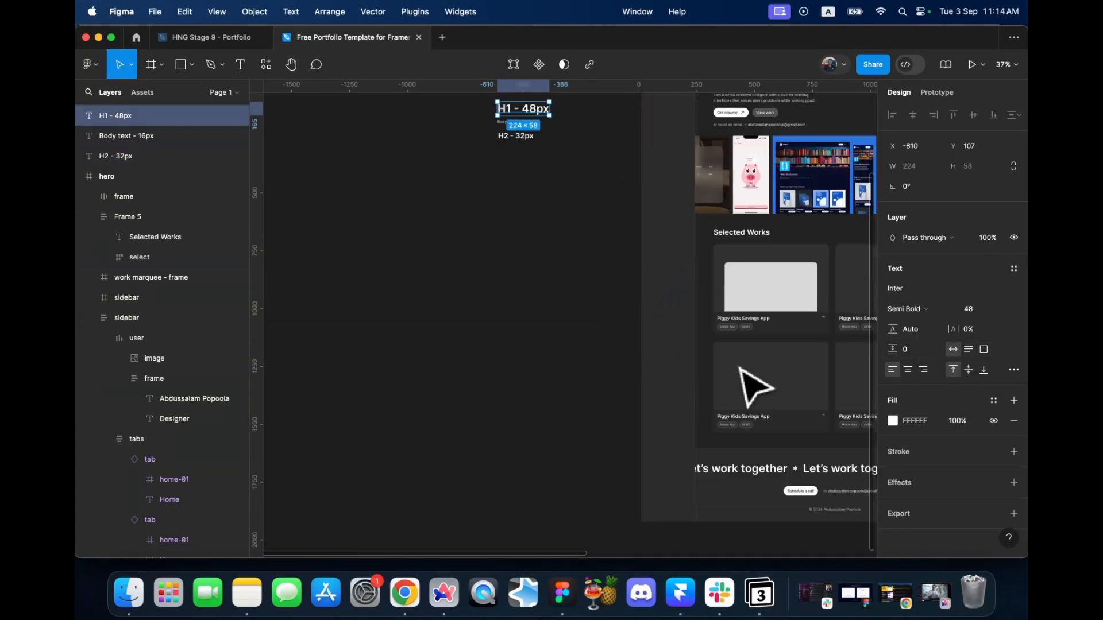
pyautogui.scroll(-2, 747, 414)
pyautogui.scroll(-3, 718, 437)
pyautogui.click(723, 426)
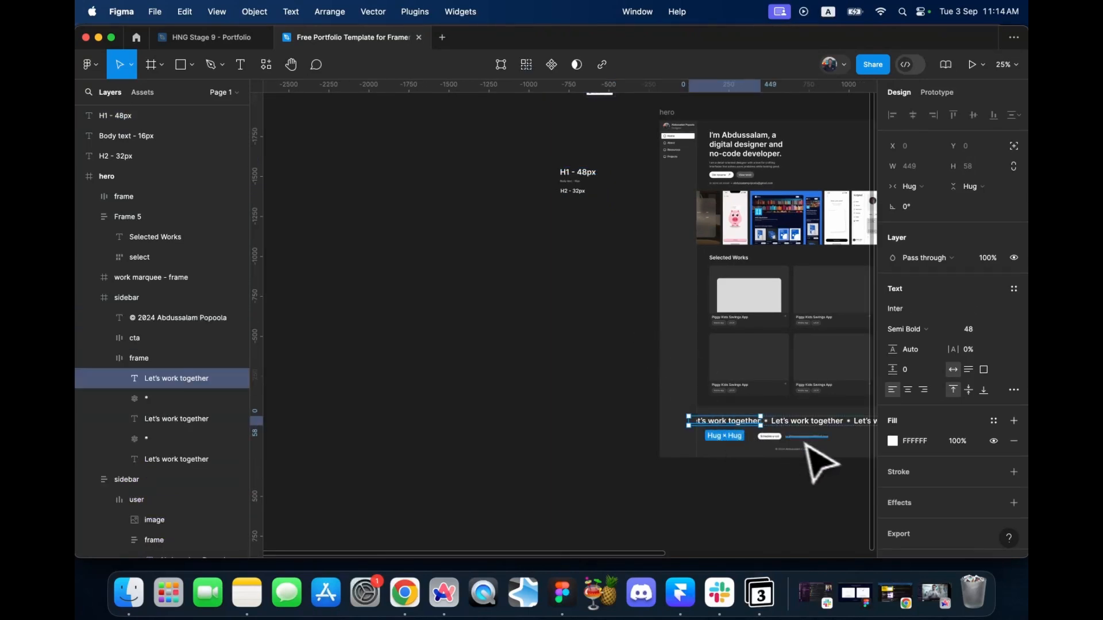
pyautogui.scroll(5, 807, 445)
pyautogui.click(687, 438)
pyautogui.click(756, 439)
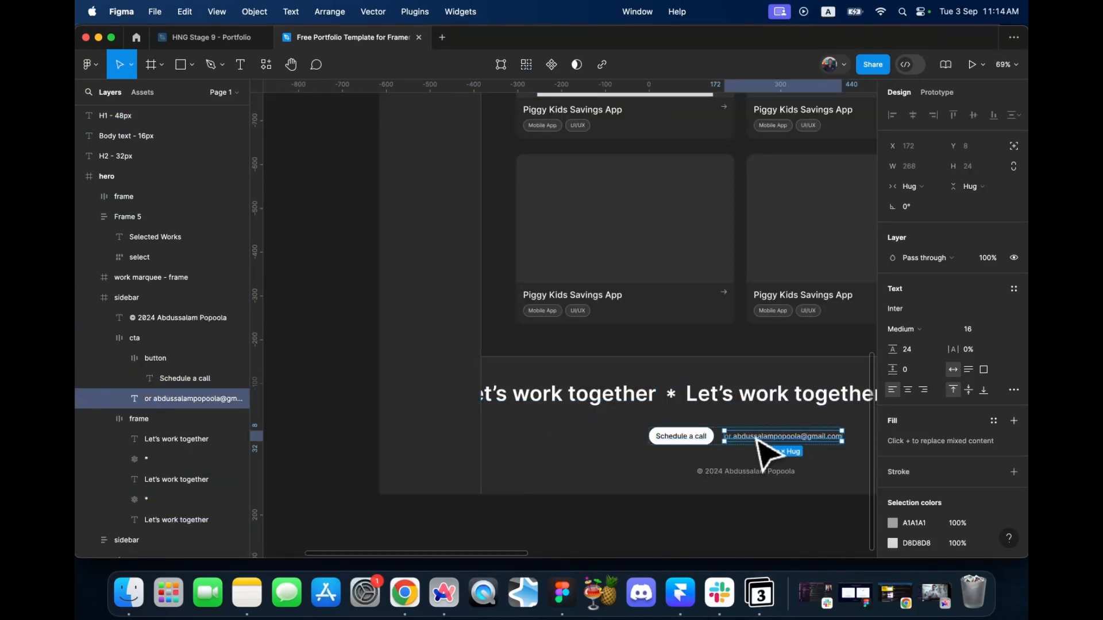
pyautogui.scroll(5, 632, 385)
pyautogui.scroll(-10, 652, 370)
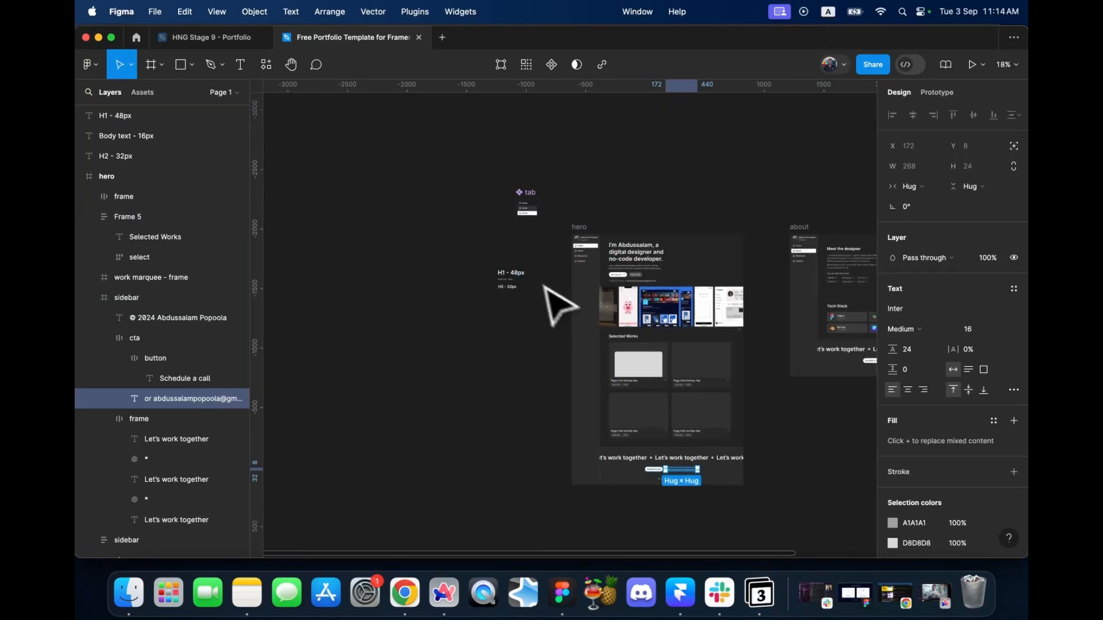
# - Select the H1, body text and H2 labels together and set their text boxes to auto width
pyautogui.scroll(6, 545, 287)
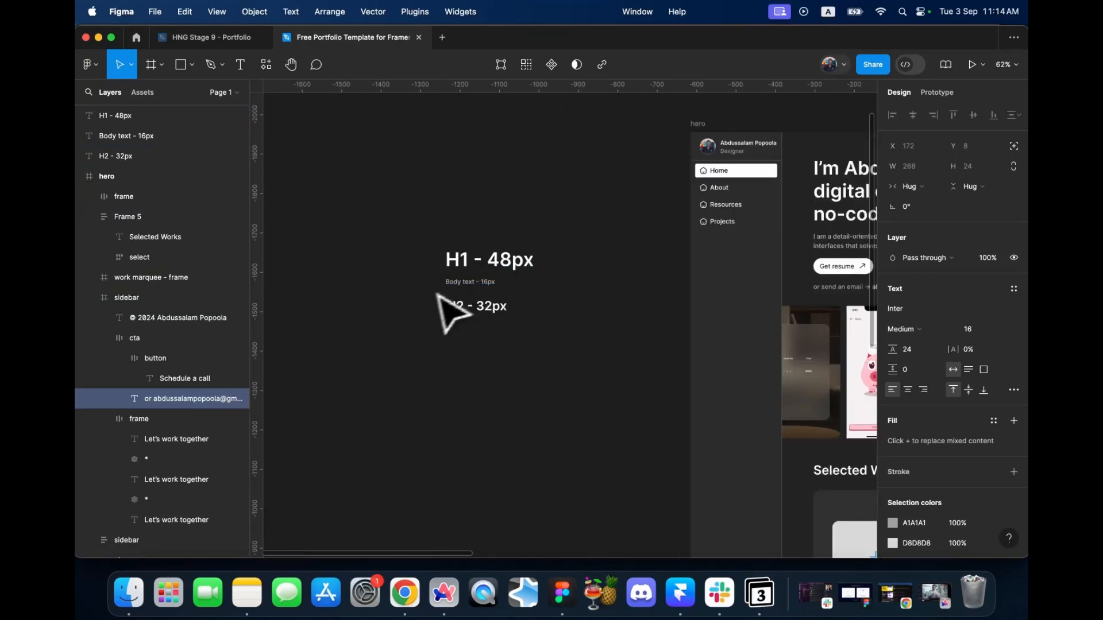
pyautogui.scroll(-1, 426, 320)
pyautogui.moveTo(416, 237); pyautogui.dragTo(532, 368)
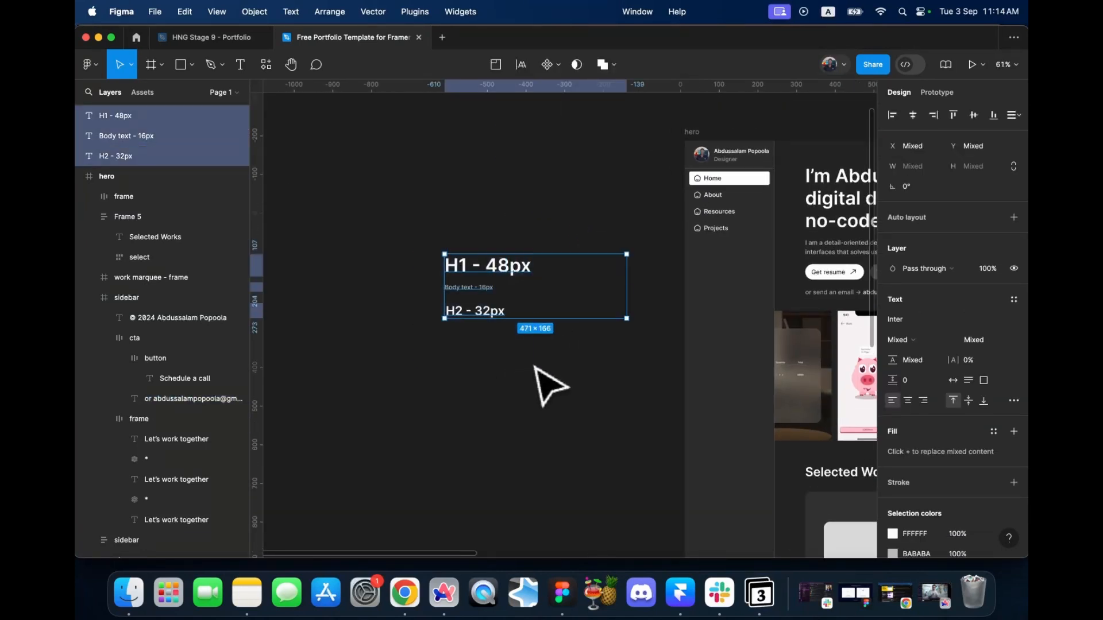
pyautogui.click(952, 381)
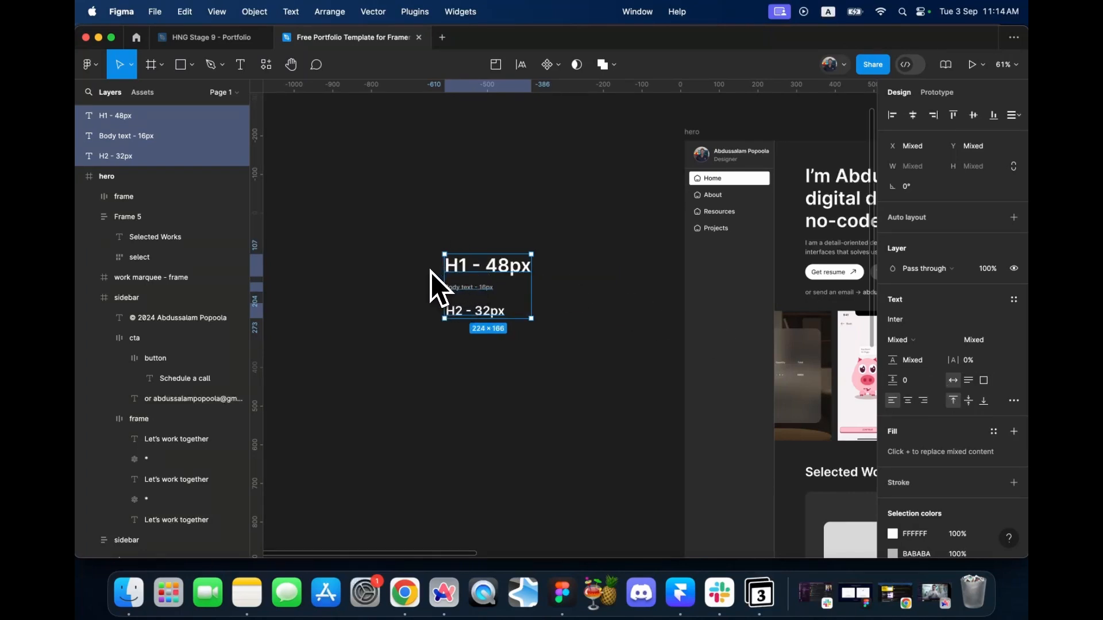
# - Try to run the Figma to HTML with Framer plugin
pyautogui.scroll(-1, 443, 276)
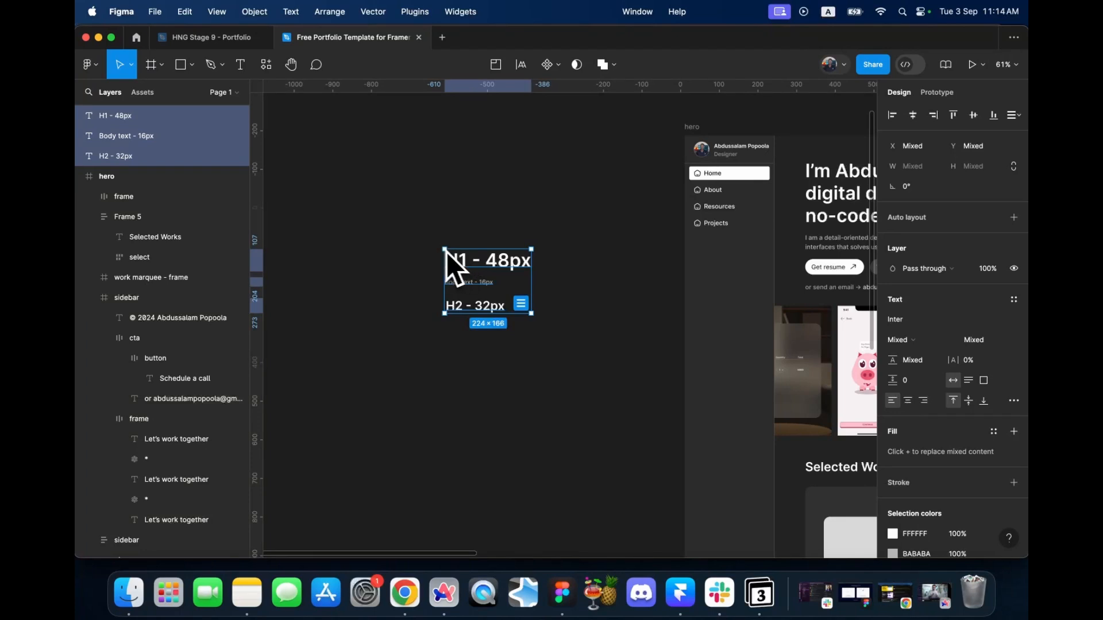
pyautogui.press('super+slash')
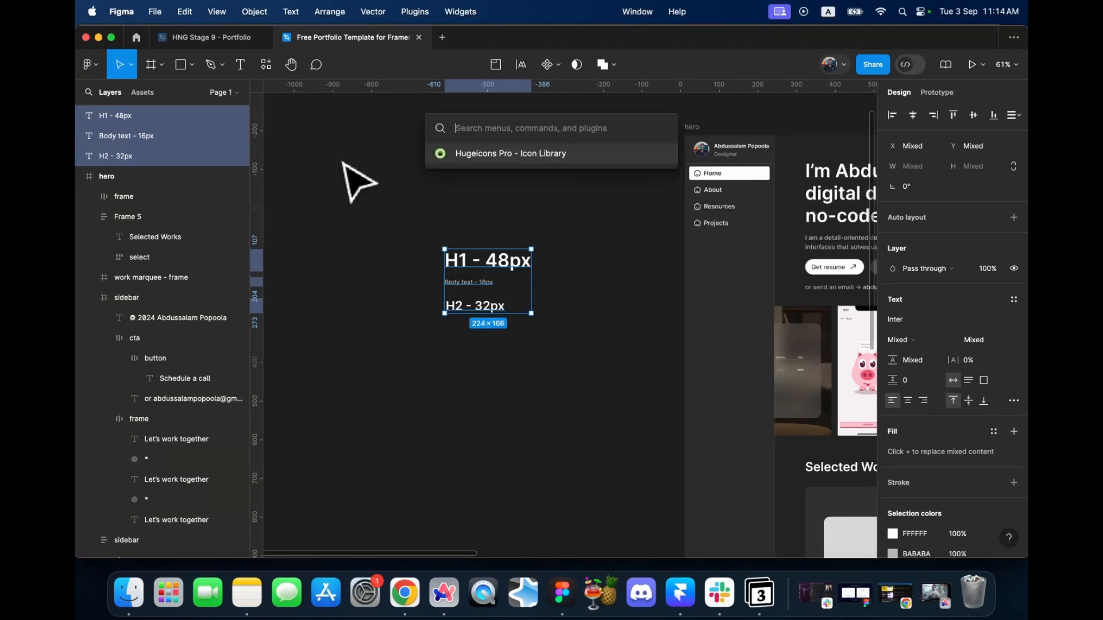
pyautogui.click(353, 178)
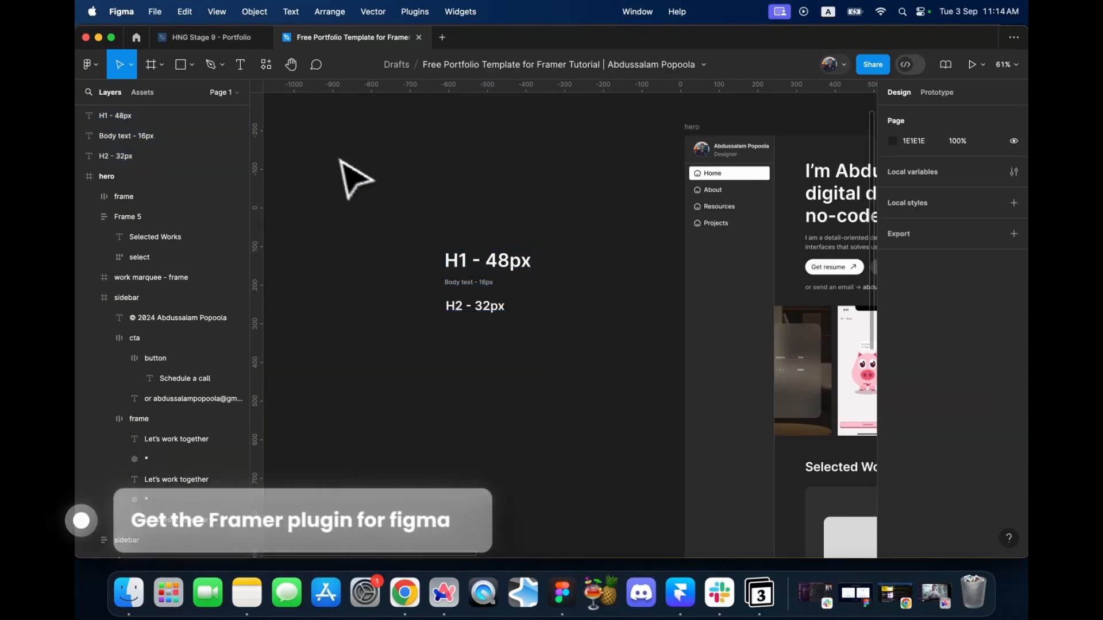
pyautogui.click(268, 64)
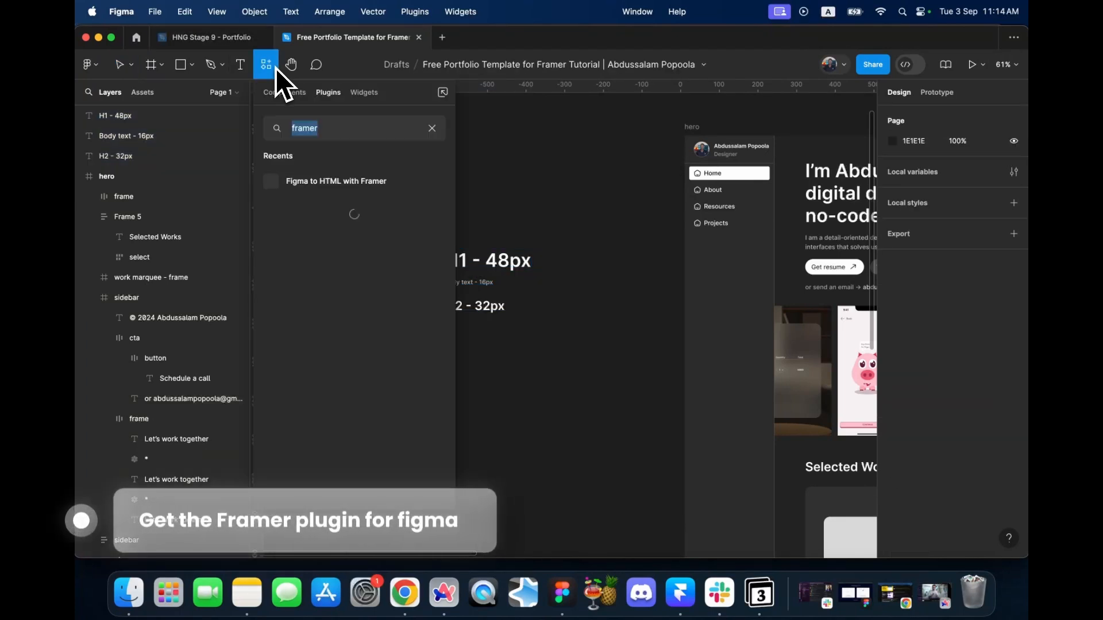
pyautogui.click(326, 180)
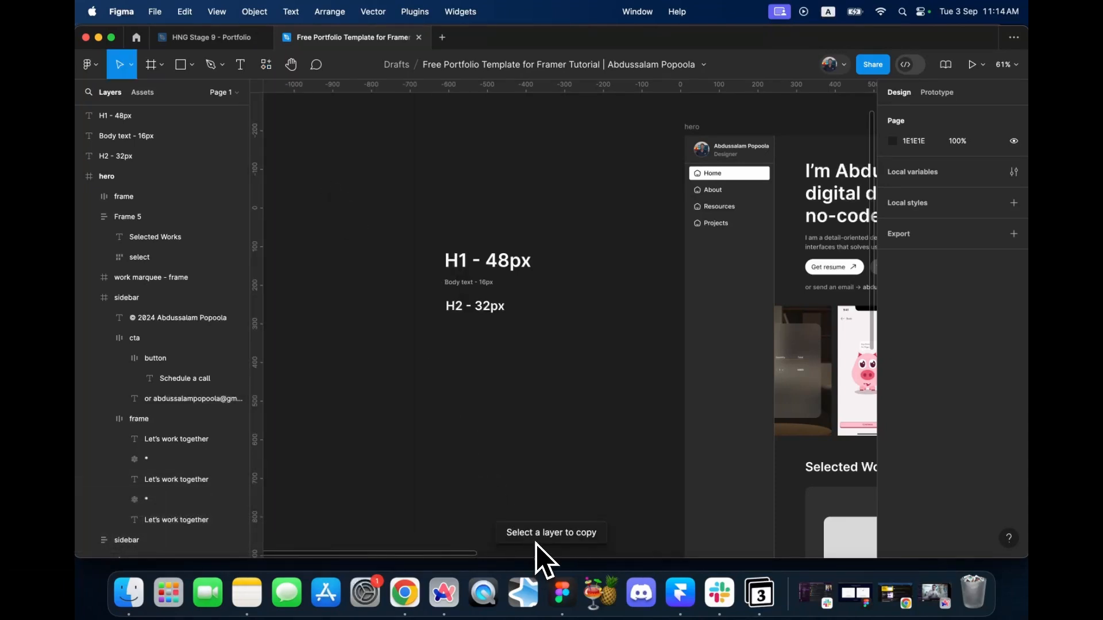
# - Copy the H1, body text and H2 labels with the Figma to HTML with Framer plugin and paste them into the Hero section in Framer
pyautogui.moveTo(598, 225); pyautogui.dragTo(370, 360)
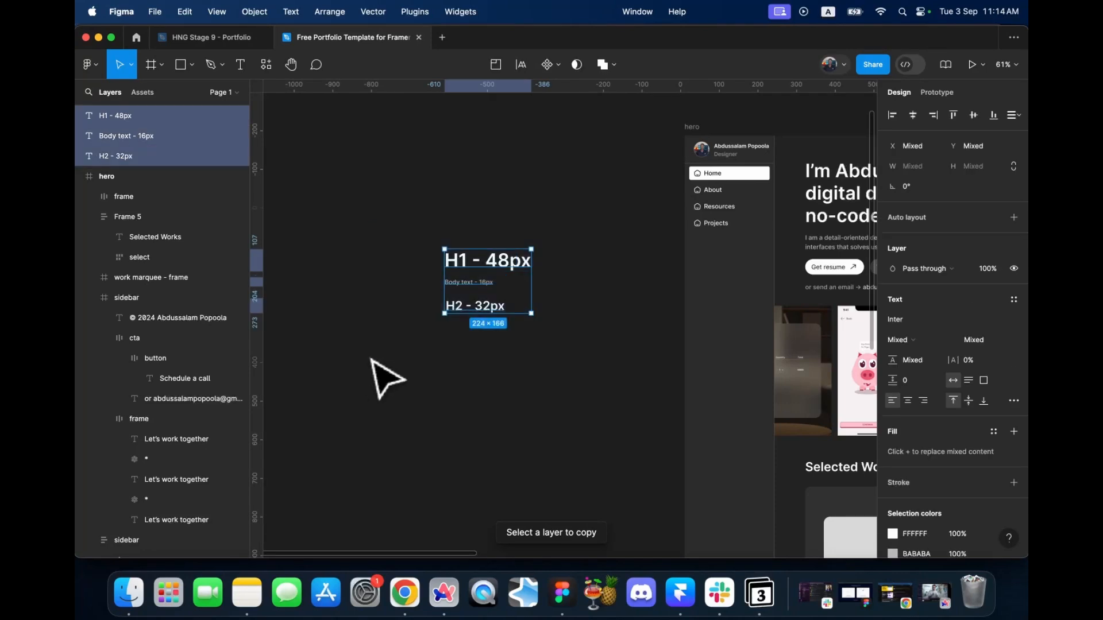
pyautogui.click(266, 75)
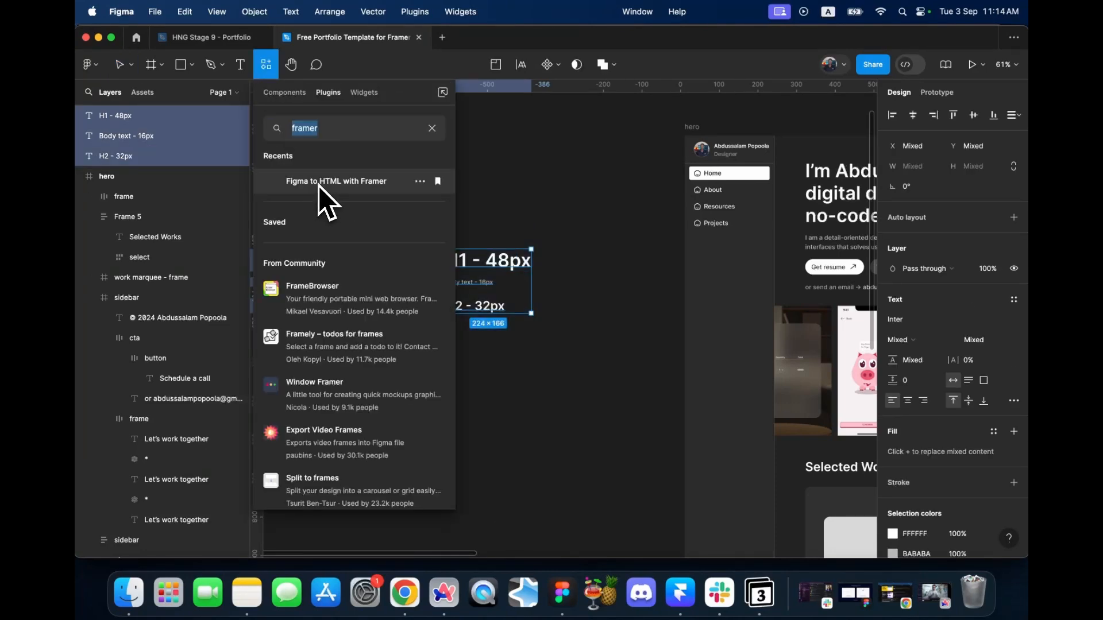
pyautogui.click(336, 181)
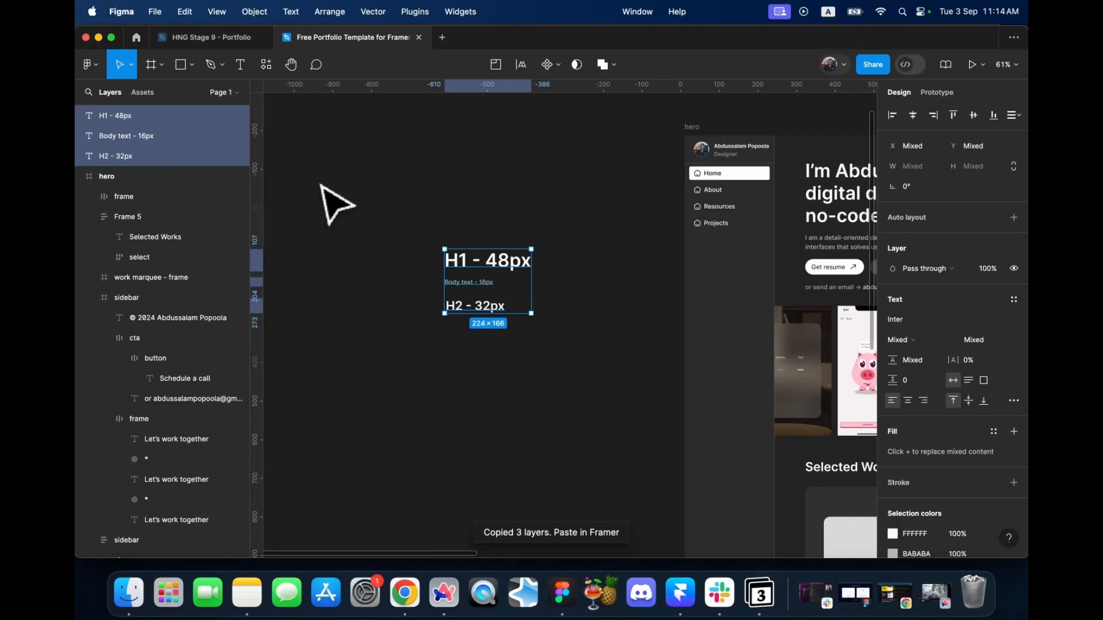
pyautogui.hotkey('ctrl', 'Right')
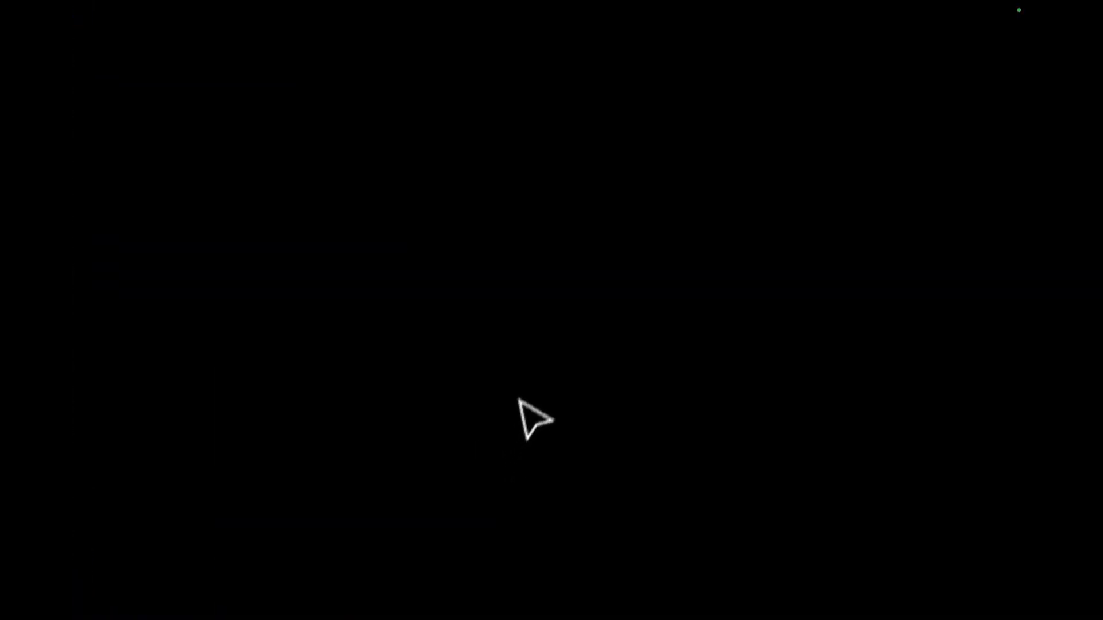
pyautogui.hotkey('ctrl', 'v')
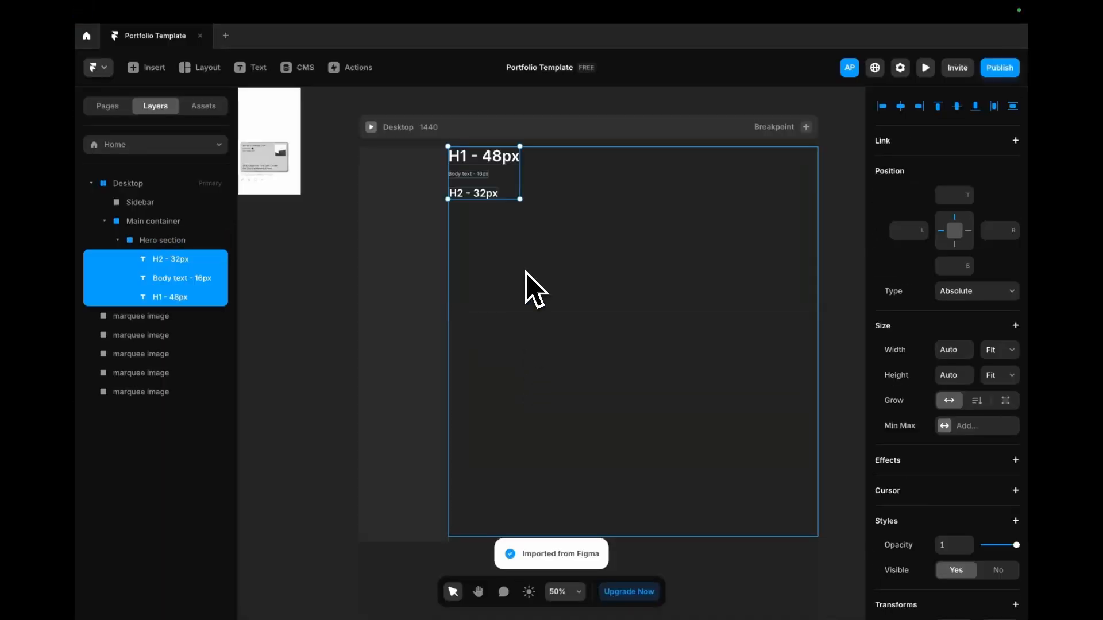
# - Try to move the three pasted labels inside the Hero section and undo each move
pyautogui.moveTo(478, 206); pyautogui.dragTo(507, 218)
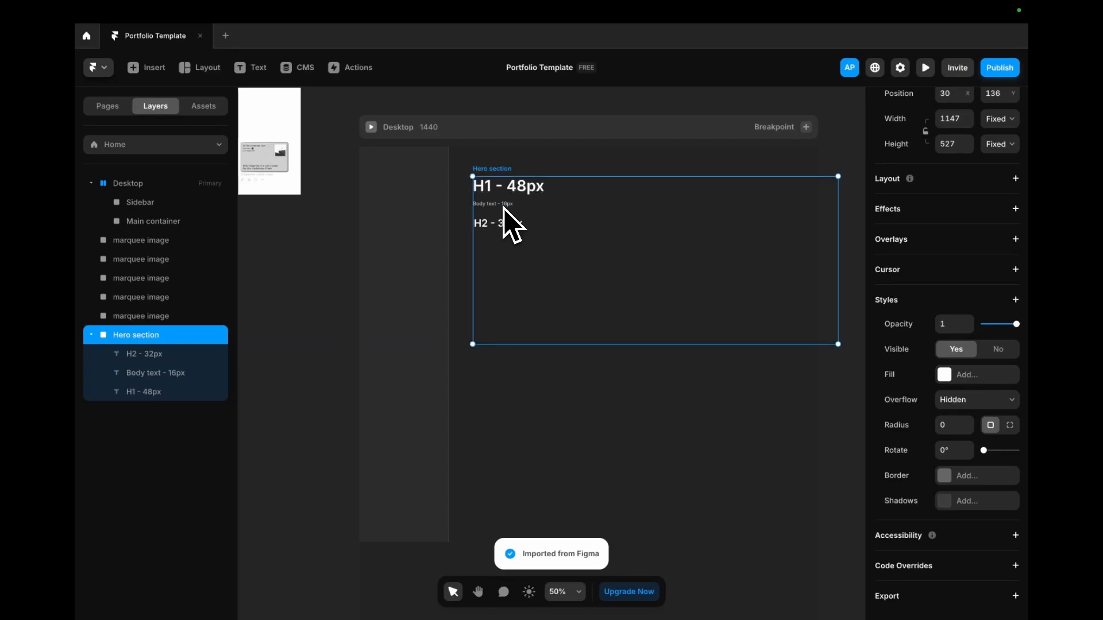
pyautogui.hotkey('ctrl', 'z')
pyautogui.click(484, 176)
pyautogui.click(524, 215)
pyautogui.press('Return')
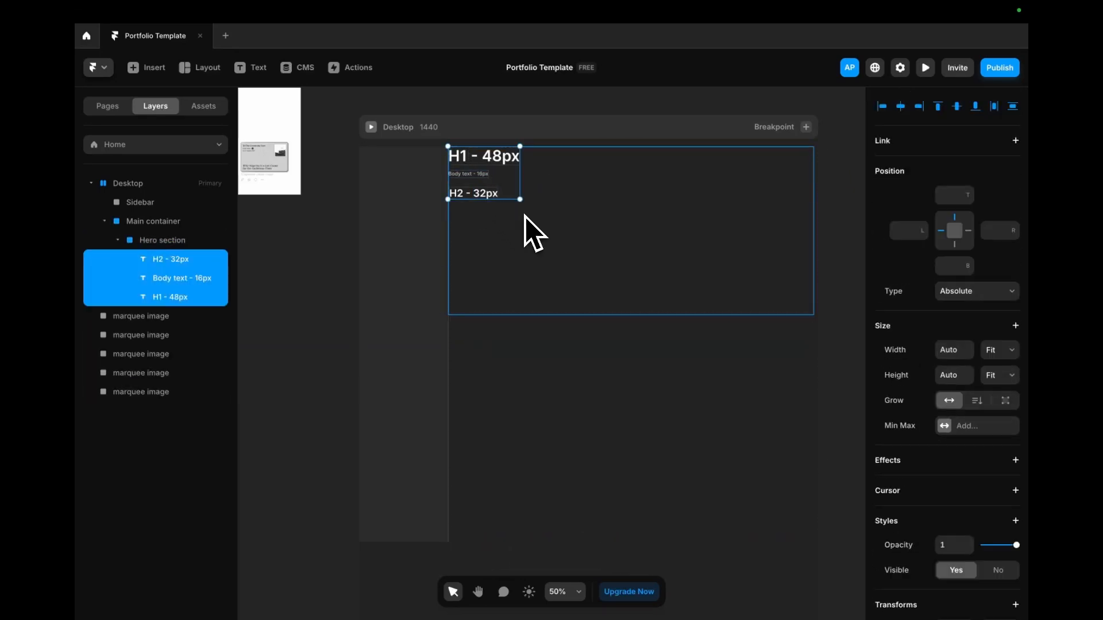
pyautogui.moveTo(499, 196); pyautogui.dragTo(593, 234)
pyautogui.hotkey('ctrl', 'z')
pyautogui.click(172, 259)
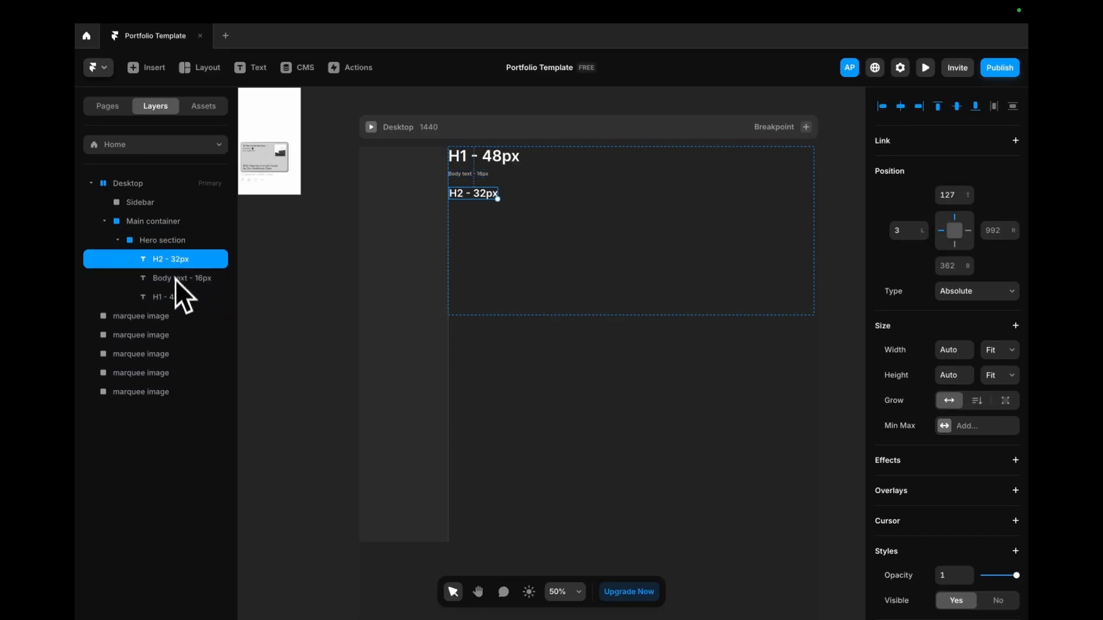
pyautogui.keyDown('shift'); pyautogui.click(175, 297); pyautogui.keyUp('shift')
pyautogui.hotkey('ctrl', 'shift', 'z')
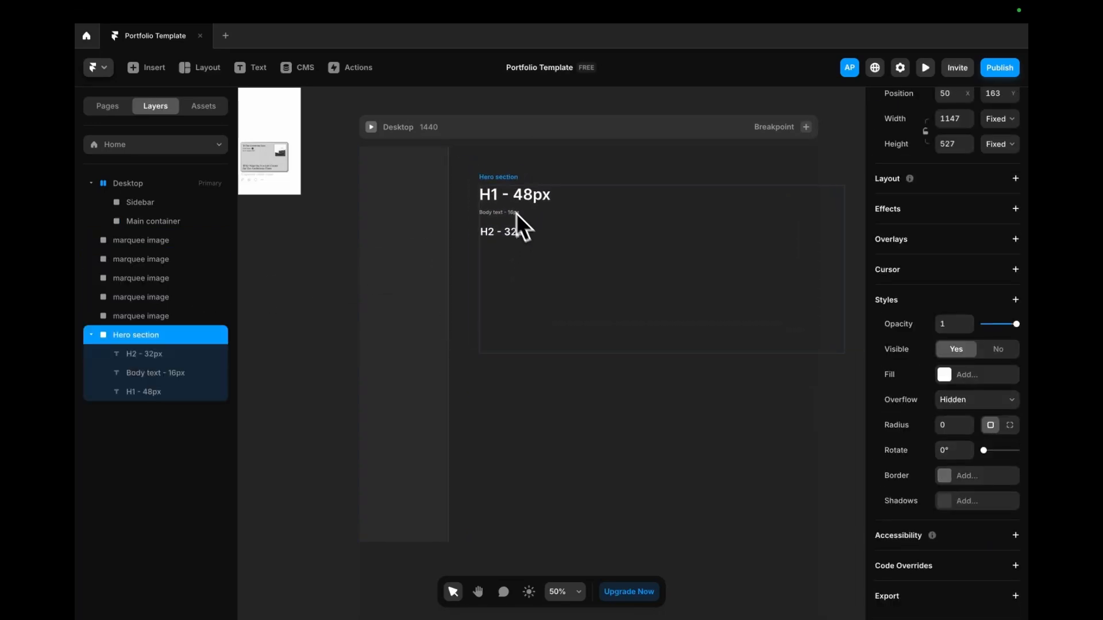
pyautogui.hotkey('ctrl', 'z')
# - Apply the Heading 1 text style to the H1 label in the Hero section
pyautogui.click(491, 163)
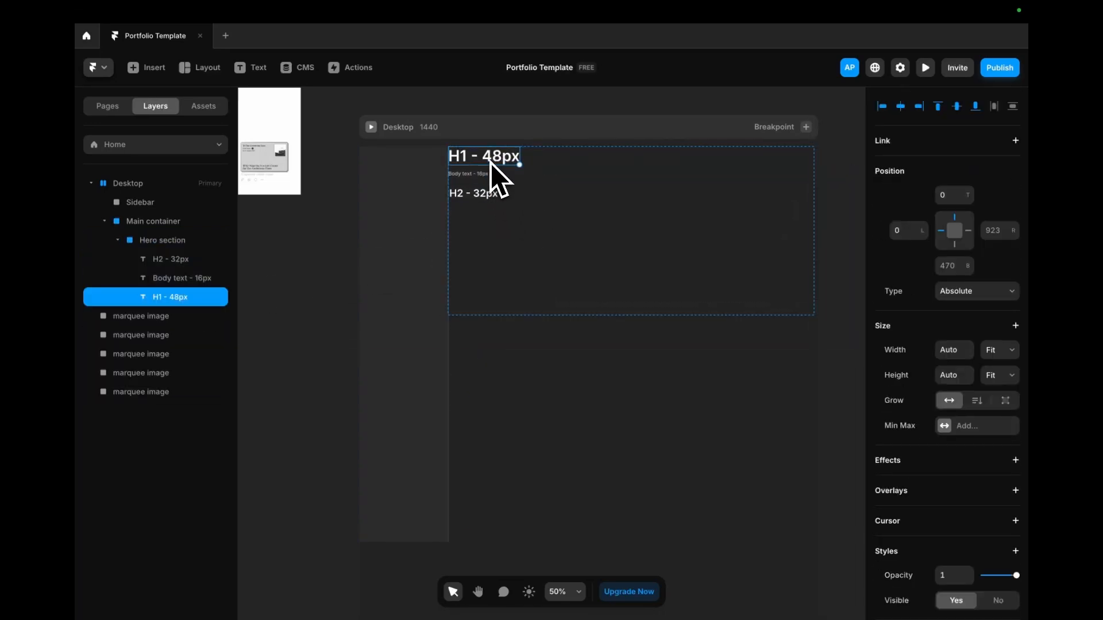
pyautogui.scroll(-5, 993, 529)
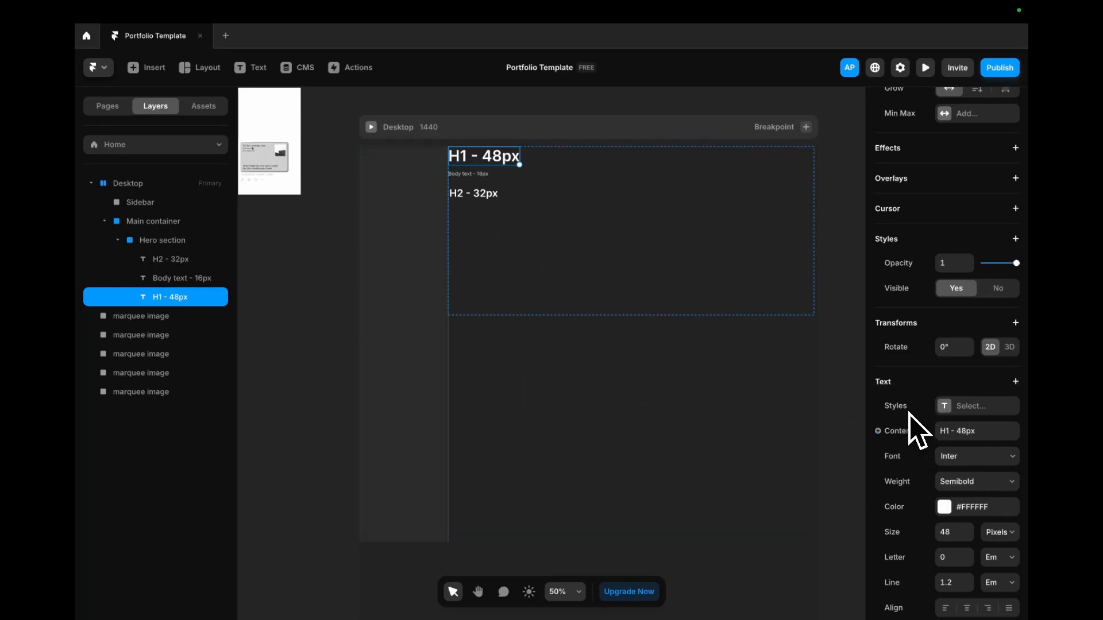
pyautogui.click(953, 408)
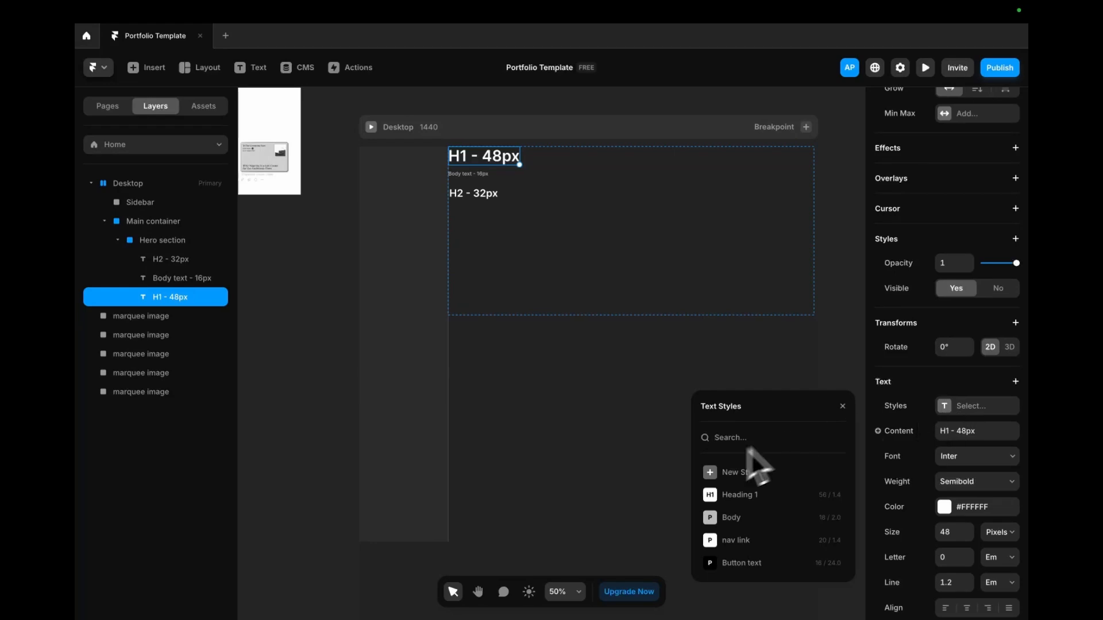
pyautogui.click(742, 498)
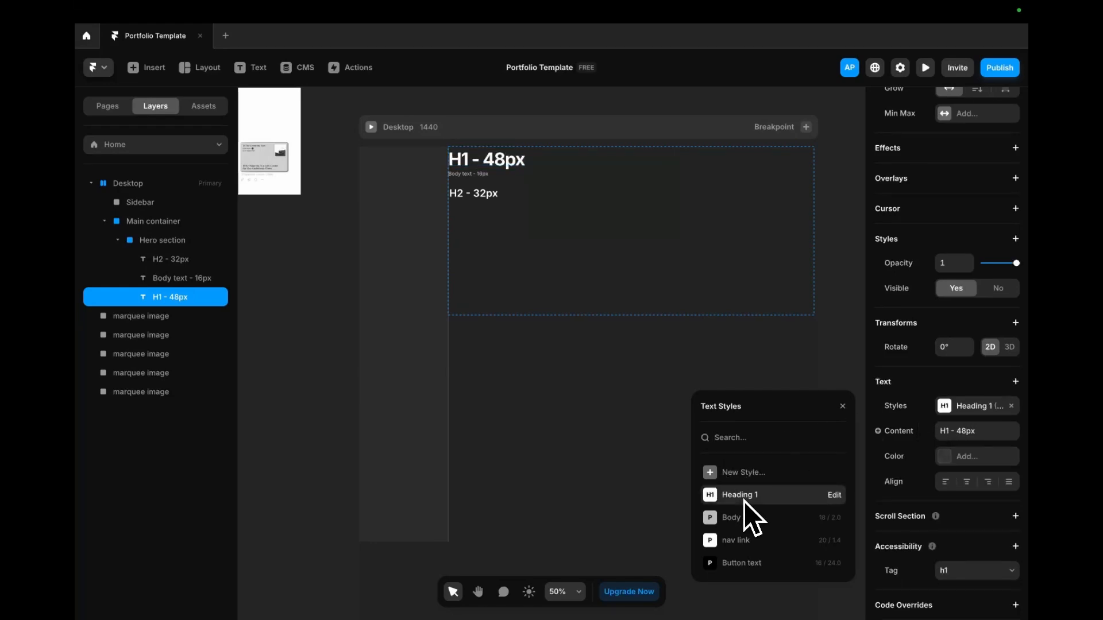
# - Edit the Heading 1 style's large breakpoint to a size of 48 and a line height of 1.3 em
pyautogui.click(834, 495)
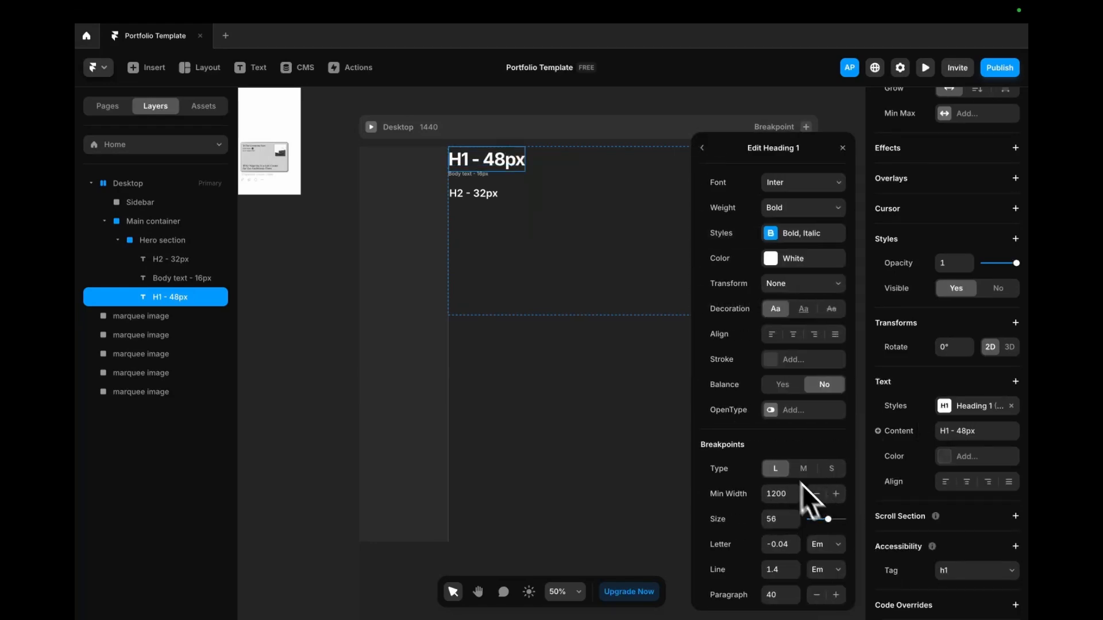
pyautogui.click(782, 520)
pyautogui.write('48')
pyautogui.press('Return')
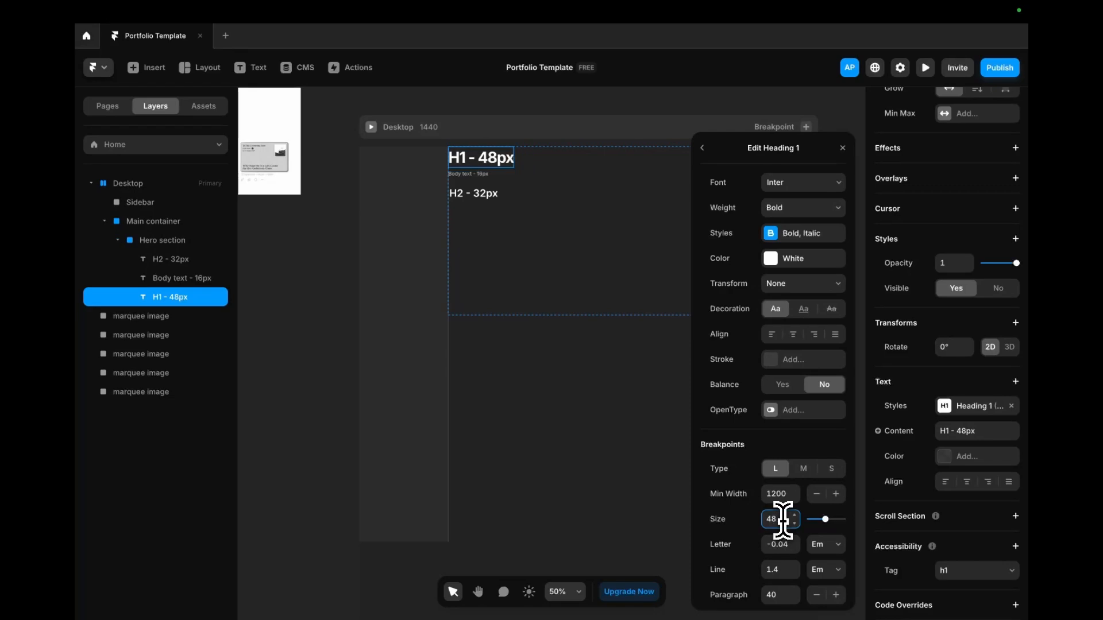
pyautogui.click(781, 572)
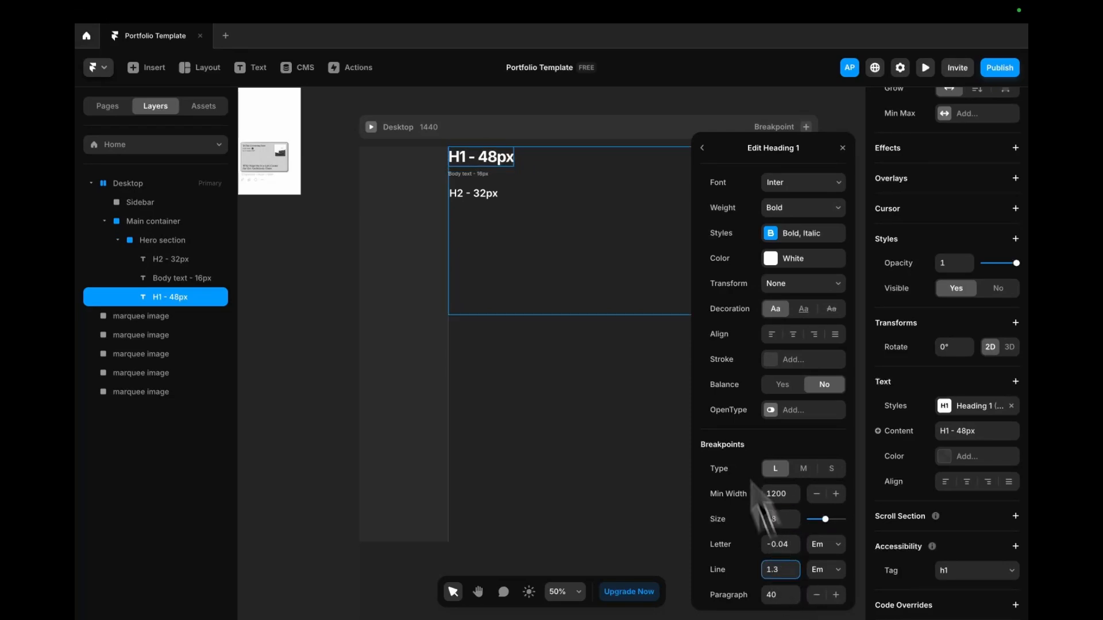
# - Apply the Body text style to the body text label and check the style's color setting
pyautogui.click(486, 175)
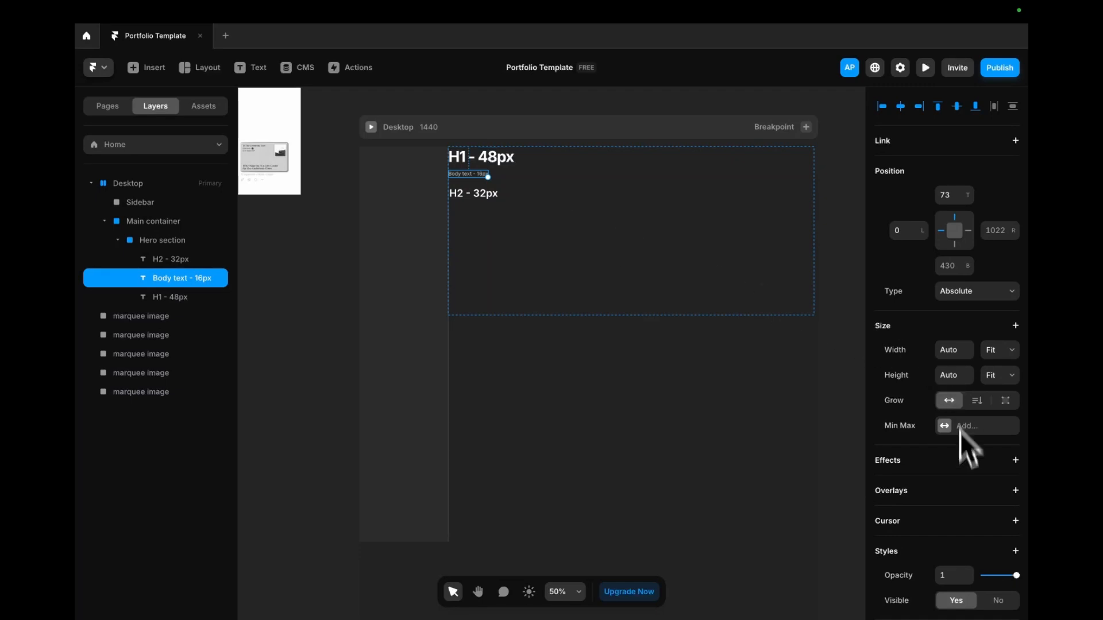
pyautogui.scroll(-6, 964, 477)
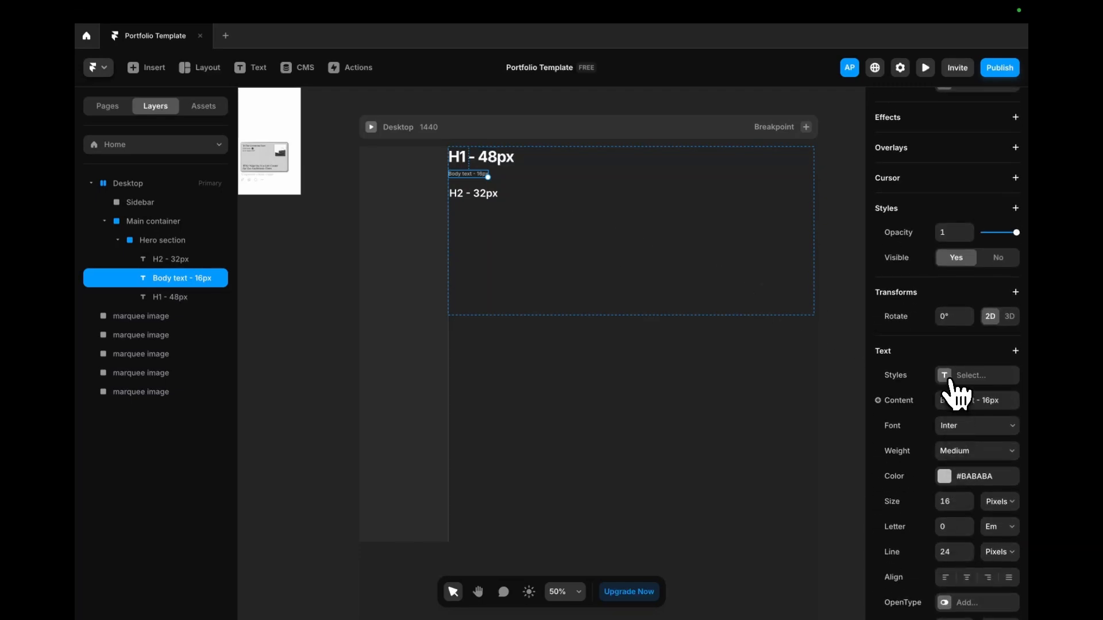
pyautogui.click(947, 379)
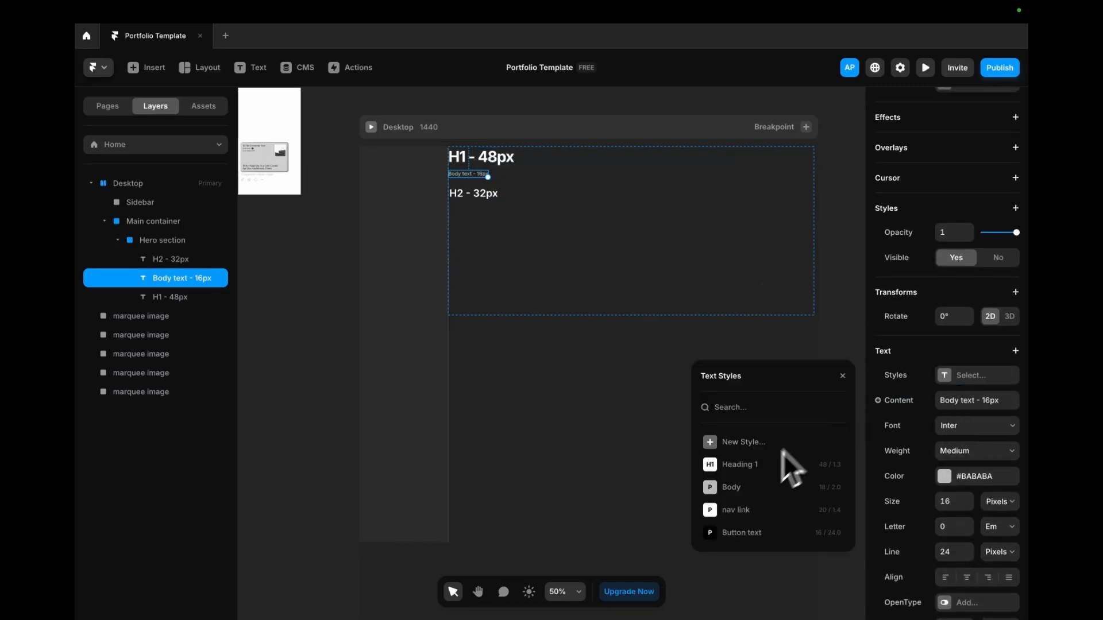
pyautogui.click(741, 487)
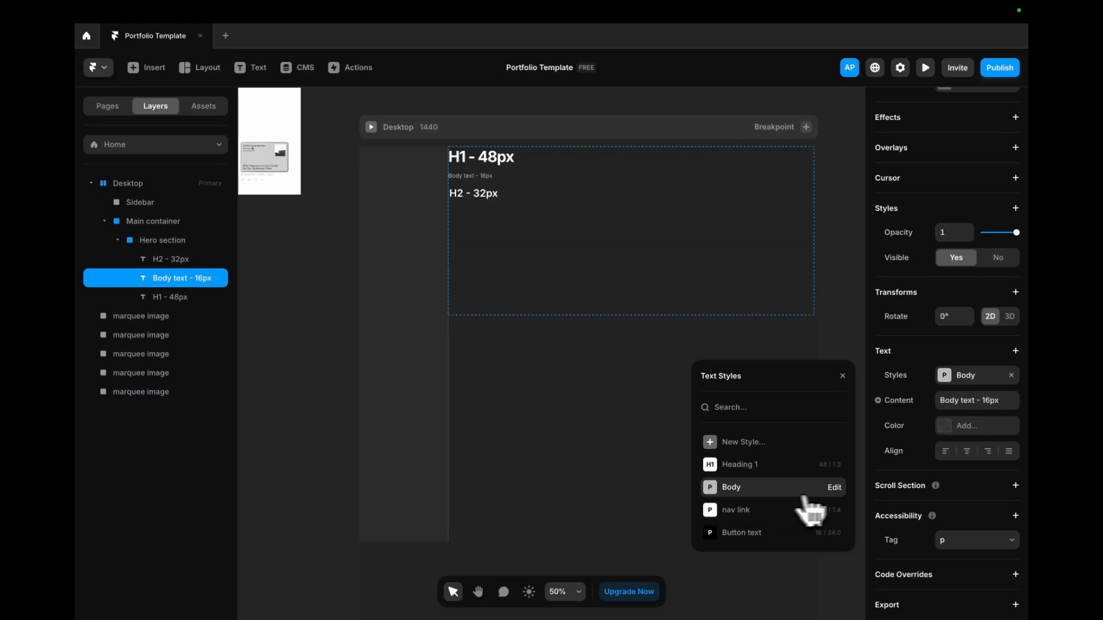
pyautogui.click(834, 487)
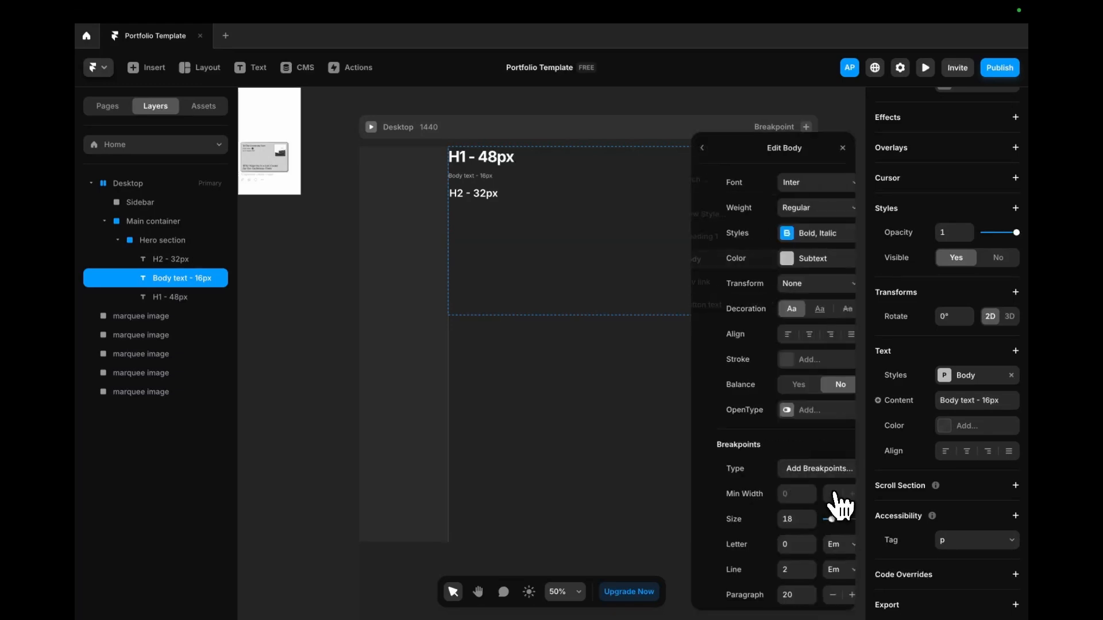
pyautogui.click(775, 266)
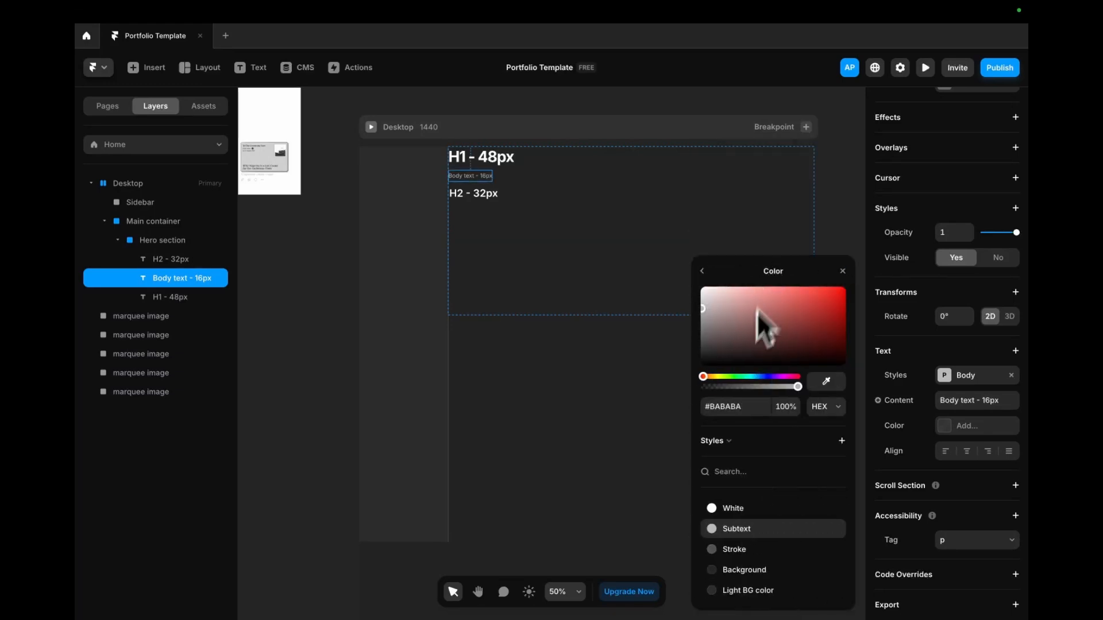
pyautogui.click(702, 271)
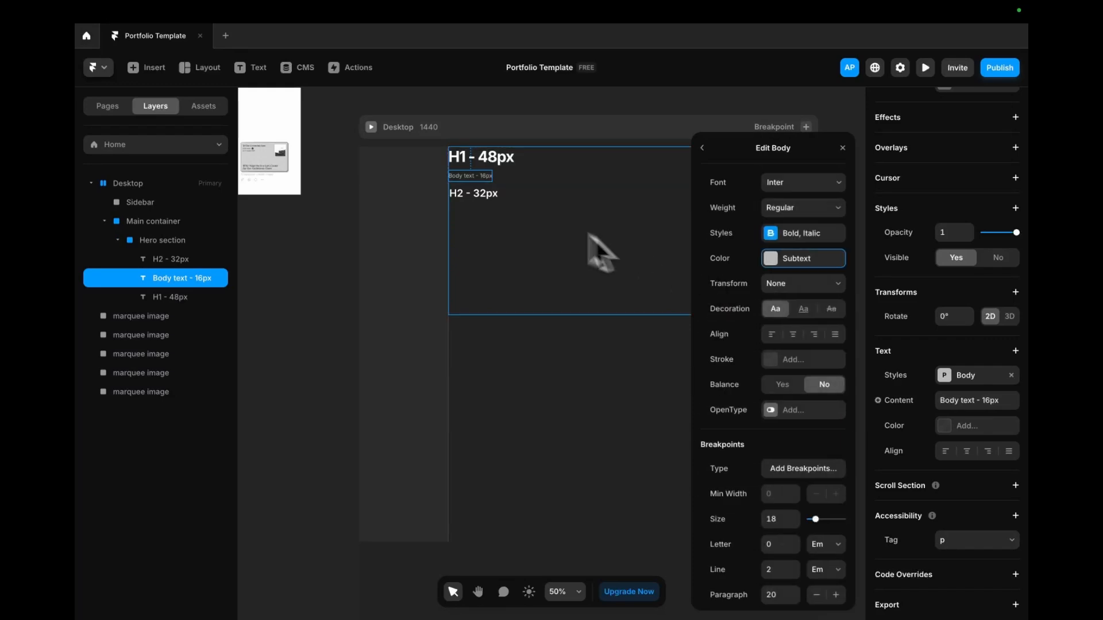
# - Create a Heading 2 text style from the H2 label and review the new style's settings
pyautogui.click(481, 194)
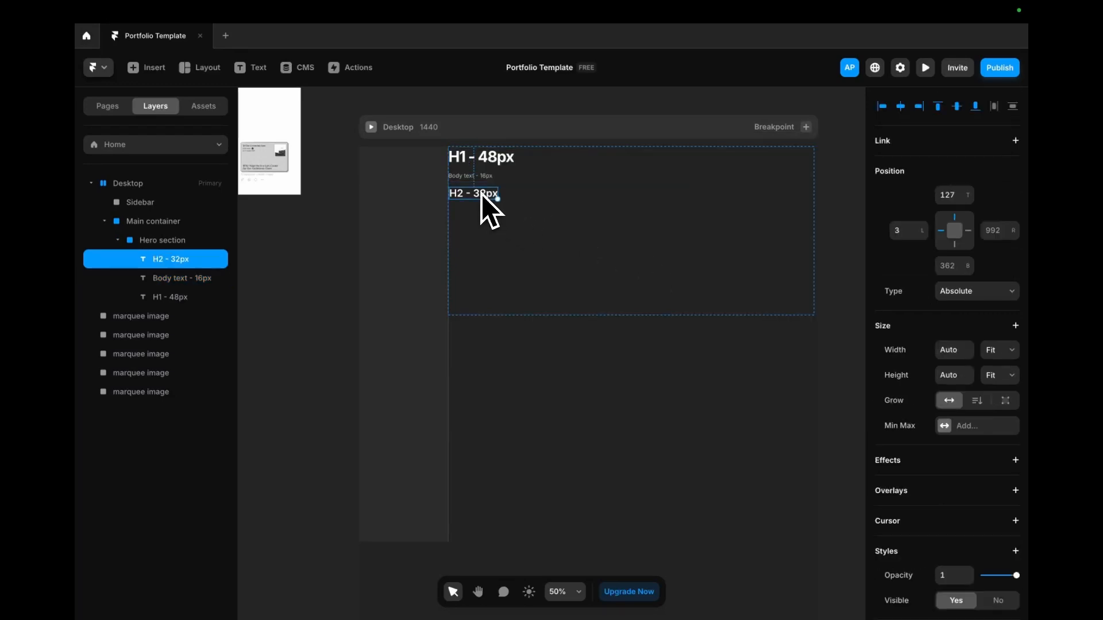
pyautogui.scroll(-2, 971, 471)
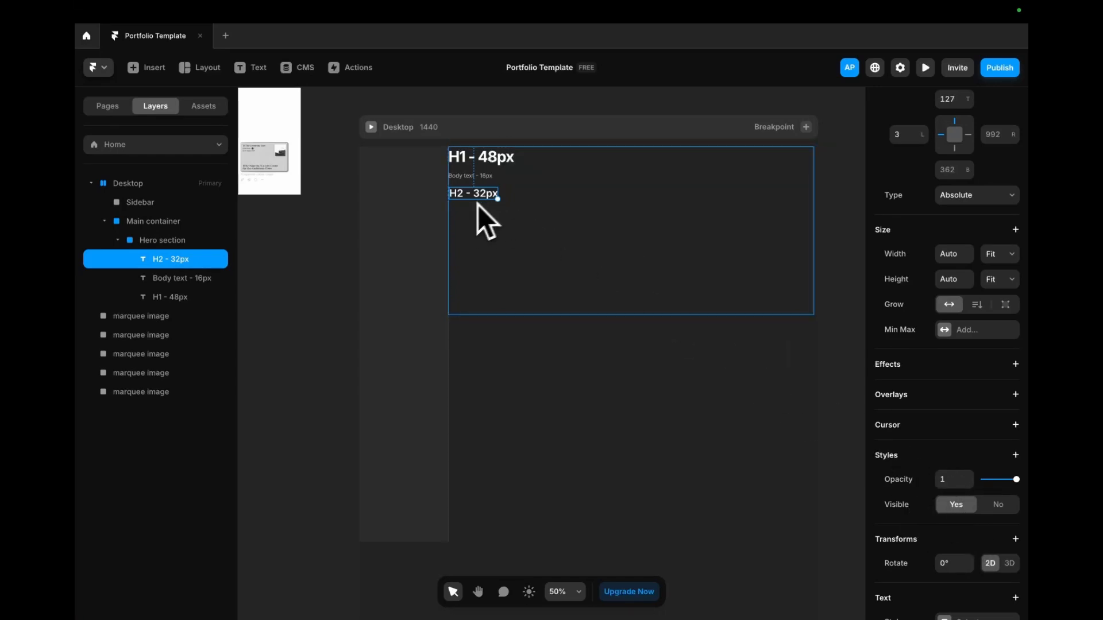
pyautogui.scroll(-5, 967, 461)
pyautogui.scroll(-2, 968, 461)
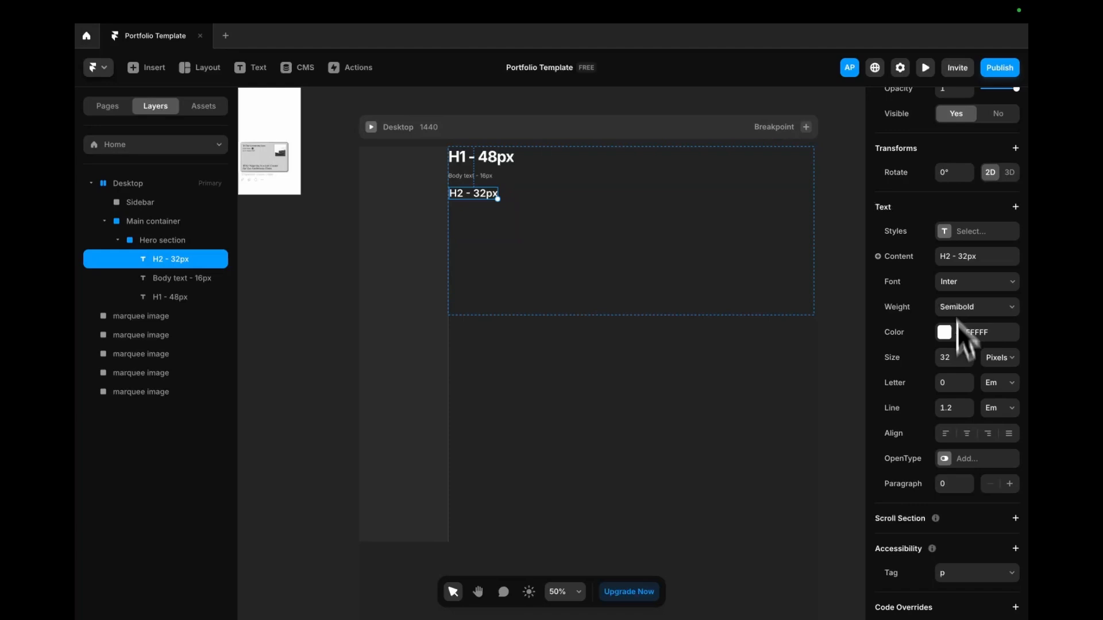
pyautogui.click(948, 232)
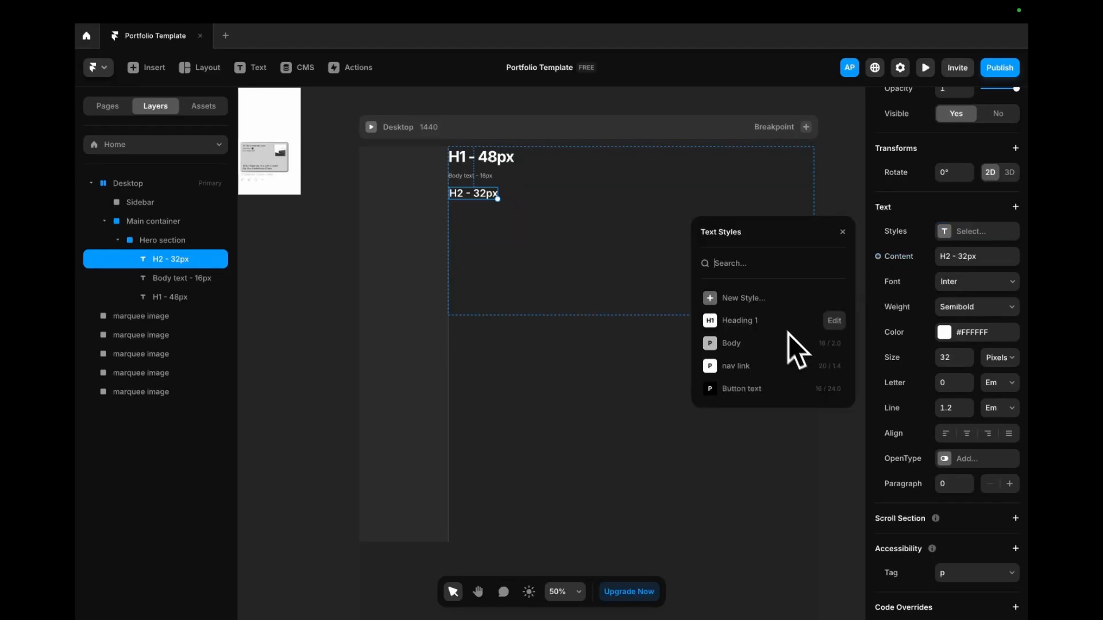
pyautogui.click(715, 297)
pyautogui.click(737, 341)
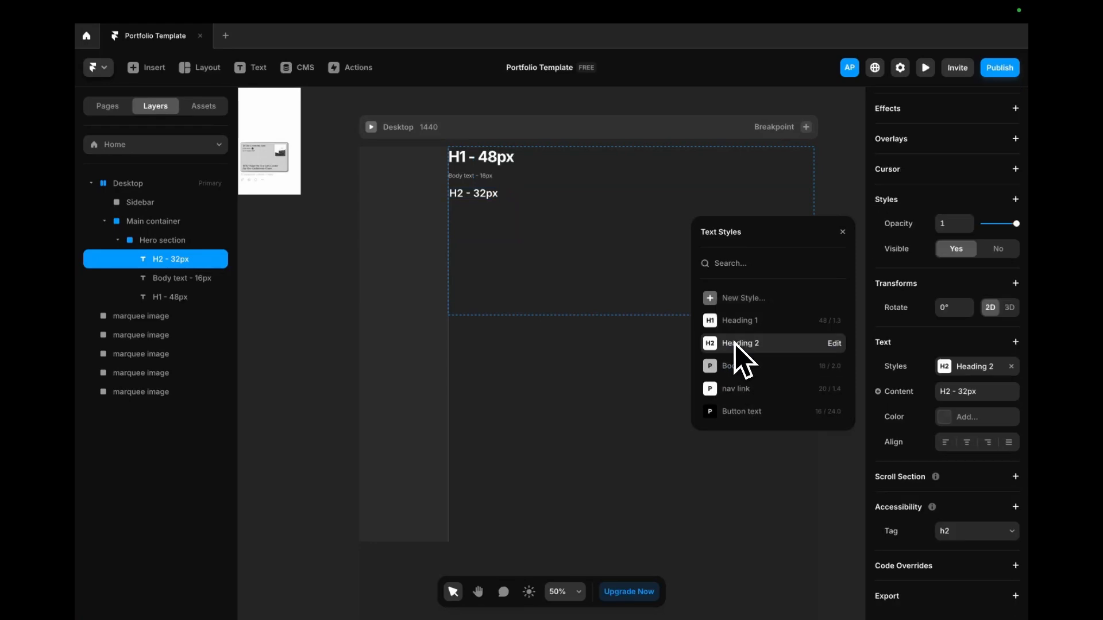
pyautogui.click(835, 344)
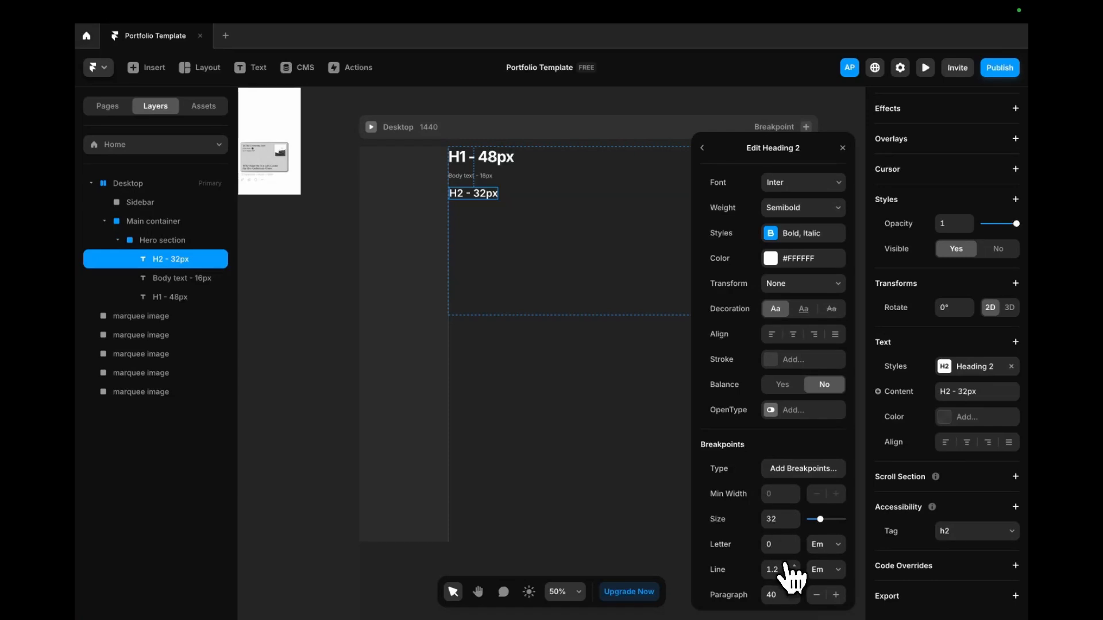
pyautogui.click(529, 385)
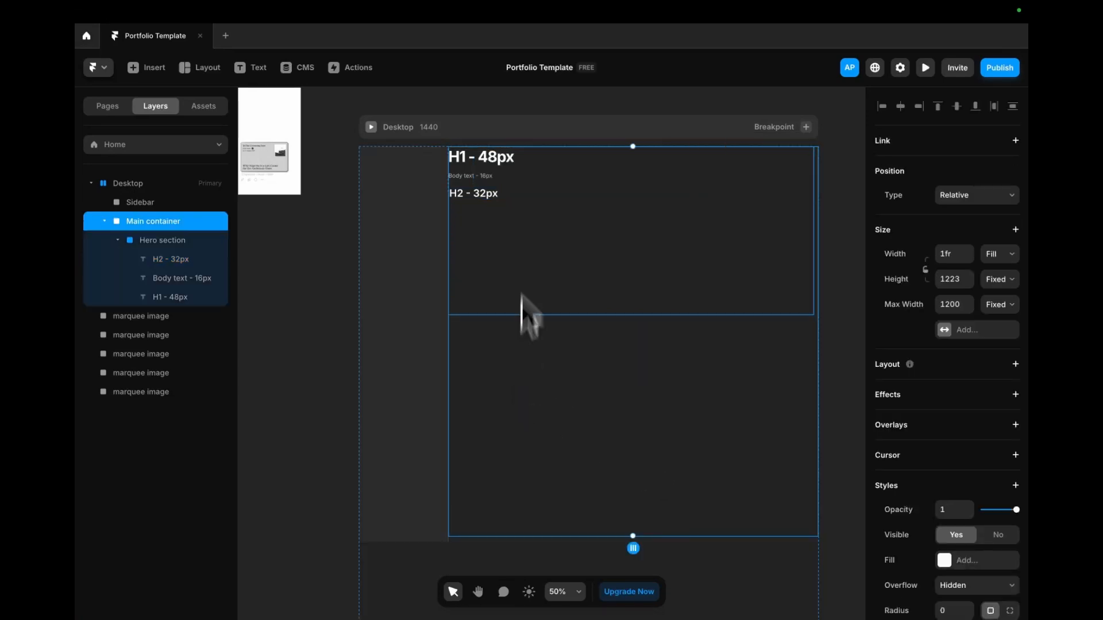
# - Delete the H1, body text and H2 labels from the Hero section and review the saved text and color styles
pyautogui.click(491, 191)
pyautogui.keyDown('shift'); pyautogui.click(487, 173); pyautogui.keyUp('shift')
pyautogui.keyDown('shift'); pyautogui.click(491, 157); pyautogui.keyUp('shift')
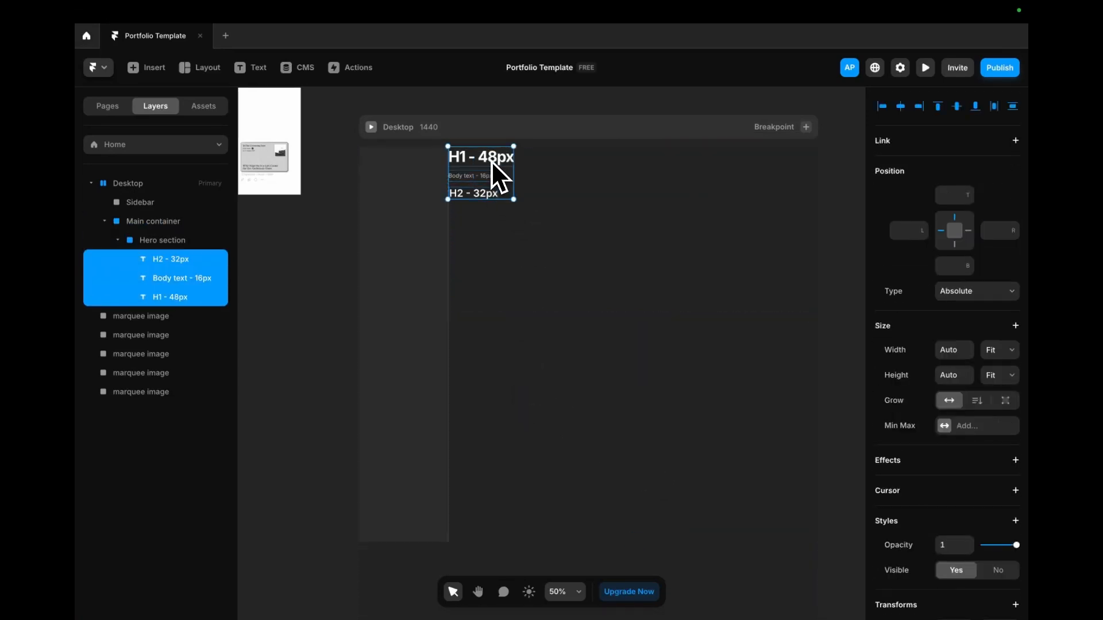
pyautogui.press('Delete')
pyautogui.click(496, 205)
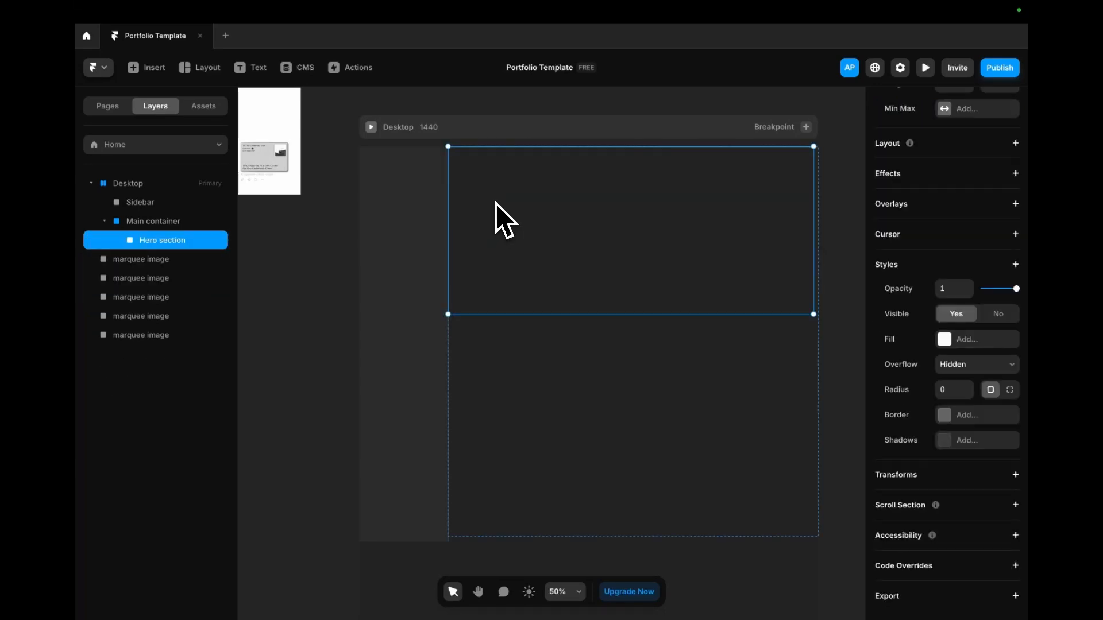
pyautogui.click(203, 107)
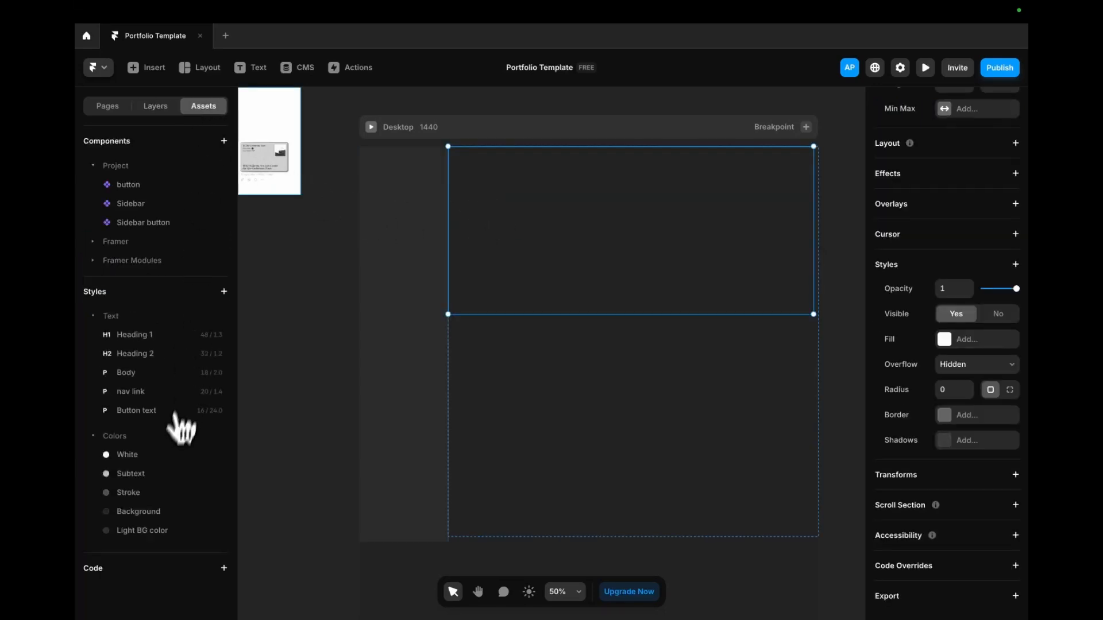
pyautogui.moveTo(148, 453); pyautogui.dragTo(247, 461)
pyautogui.moveTo(248, 461); pyautogui.dragTo(295, 442)
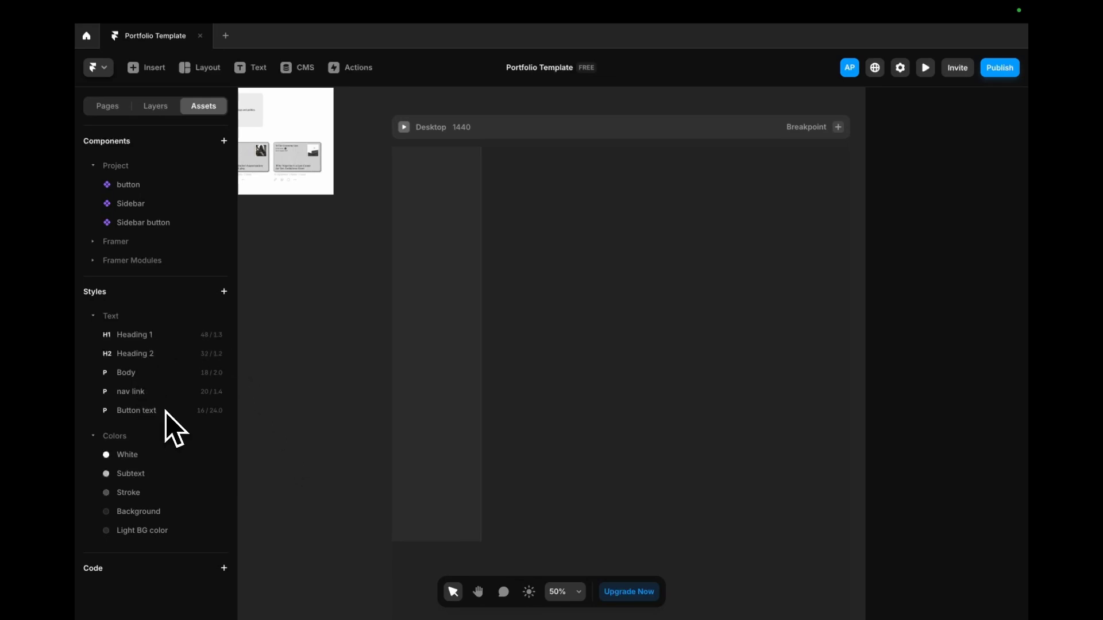
# - Copy the head frame with the headline and intro text from the Figma hero design into Framer's Hero section
pyautogui.click(549, 189)
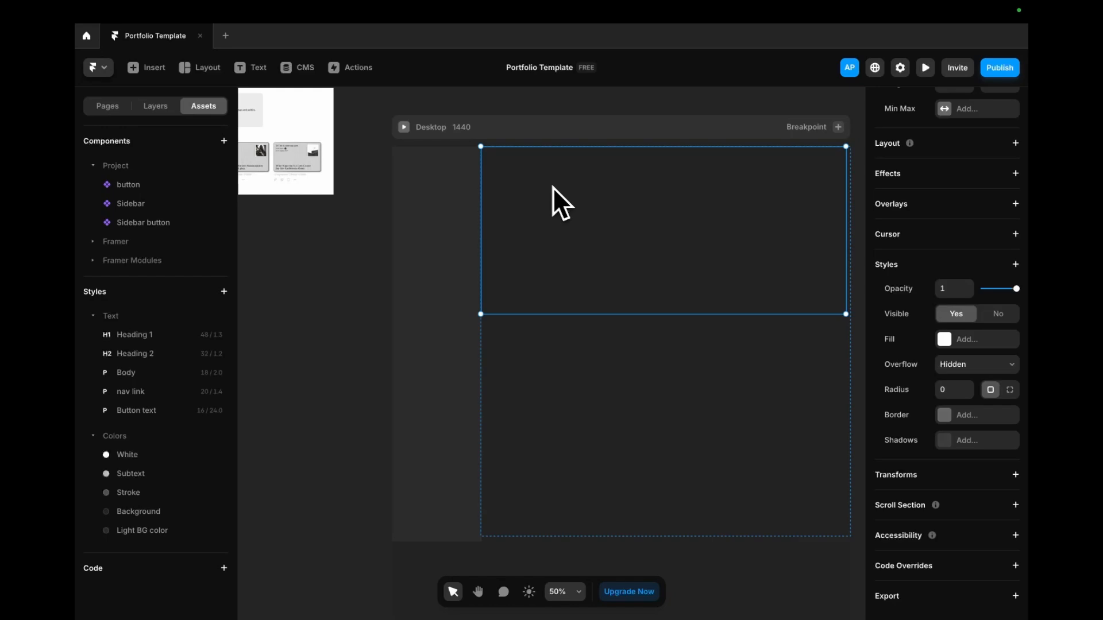
pyautogui.hotkey('ctrl', 'Left')
pyautogui.scroll(-5, 353, 291)
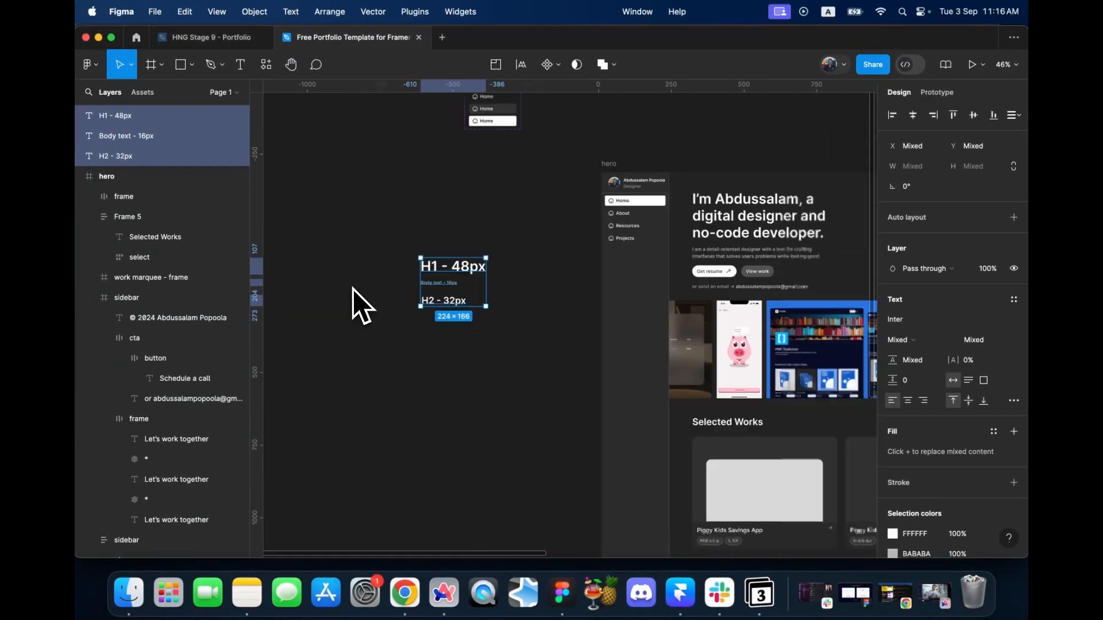
pyautogui.scroll(10, 655, 243)
pyautogui.click(597, 260)
pyautogui.scroll(-5, 597, 276)
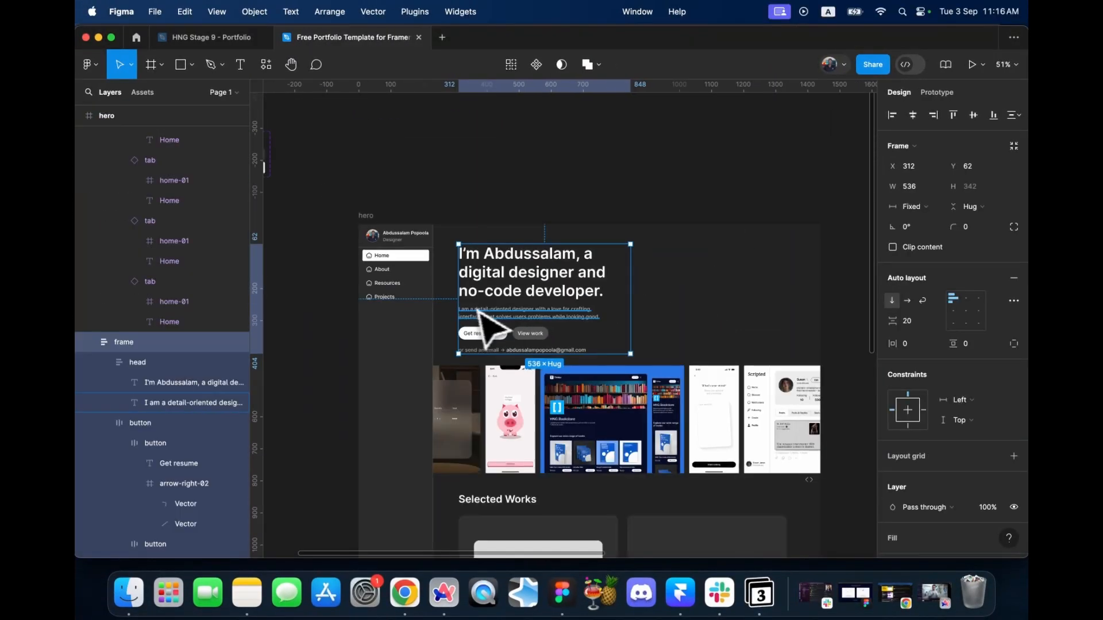
pyautogui.click(540, 314)
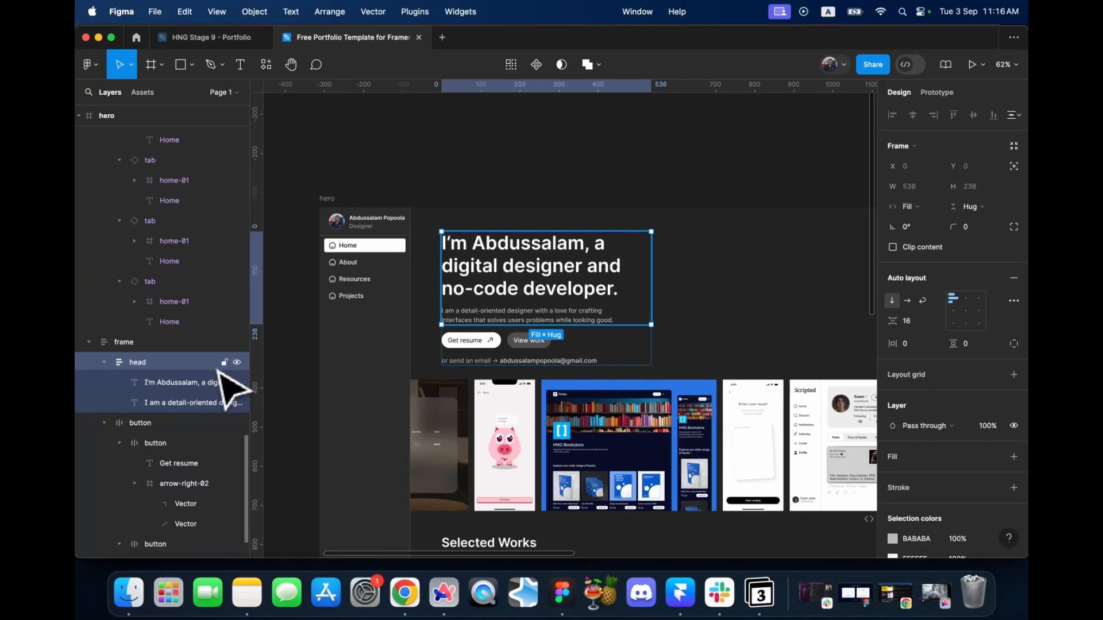
pyautogui.click(266, 64)
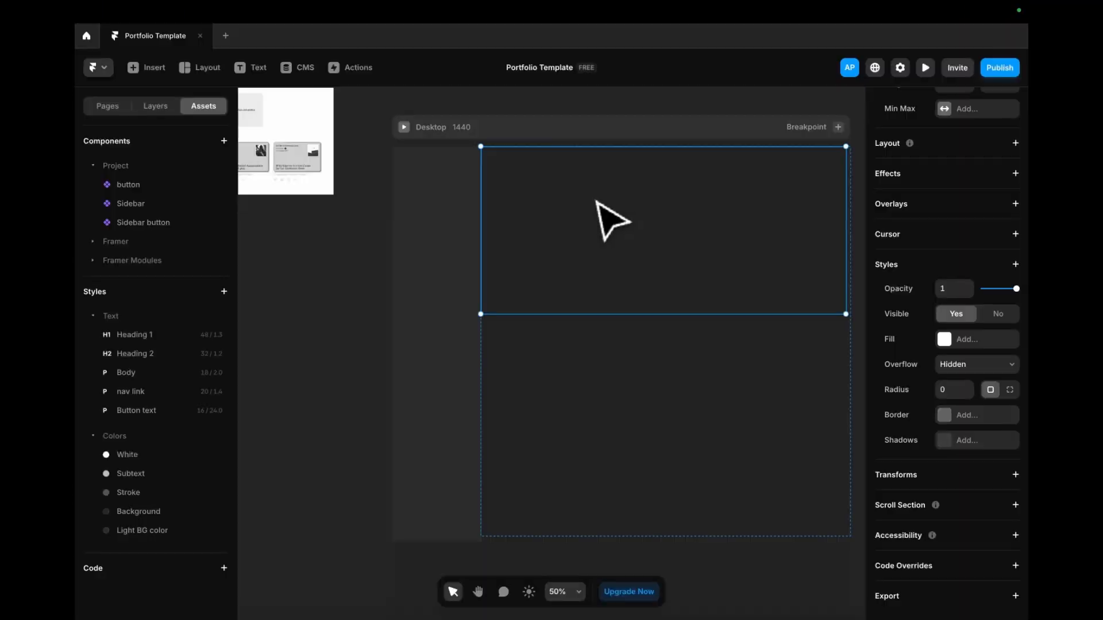
pyautogui.press('super+v')
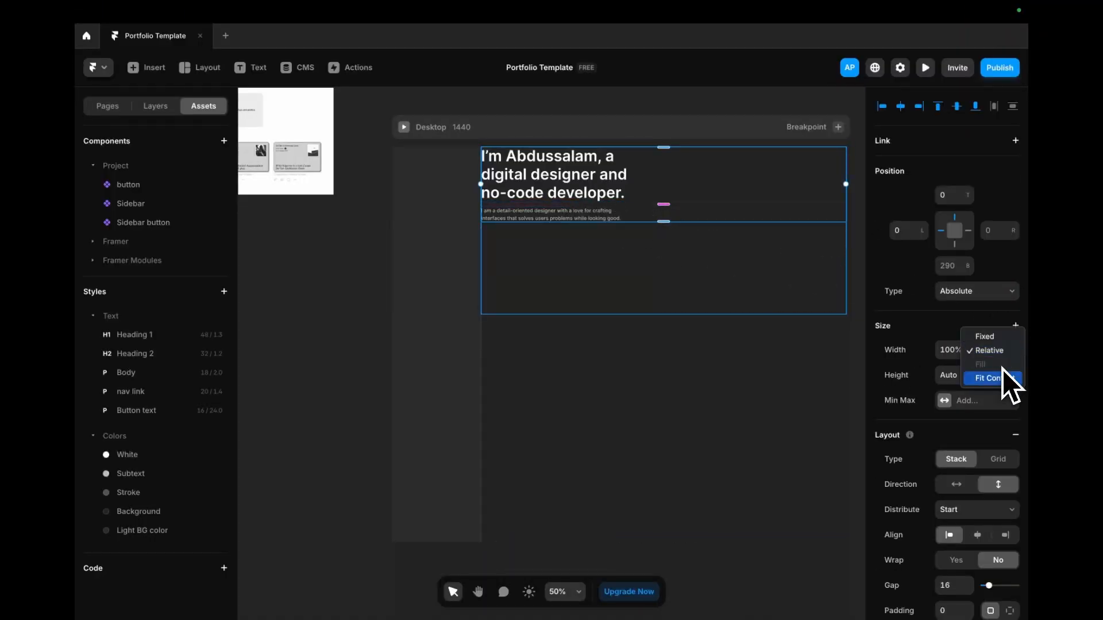
# - Set the pasted head frame's width to Fit Content
pyautogui.click(563, 246)
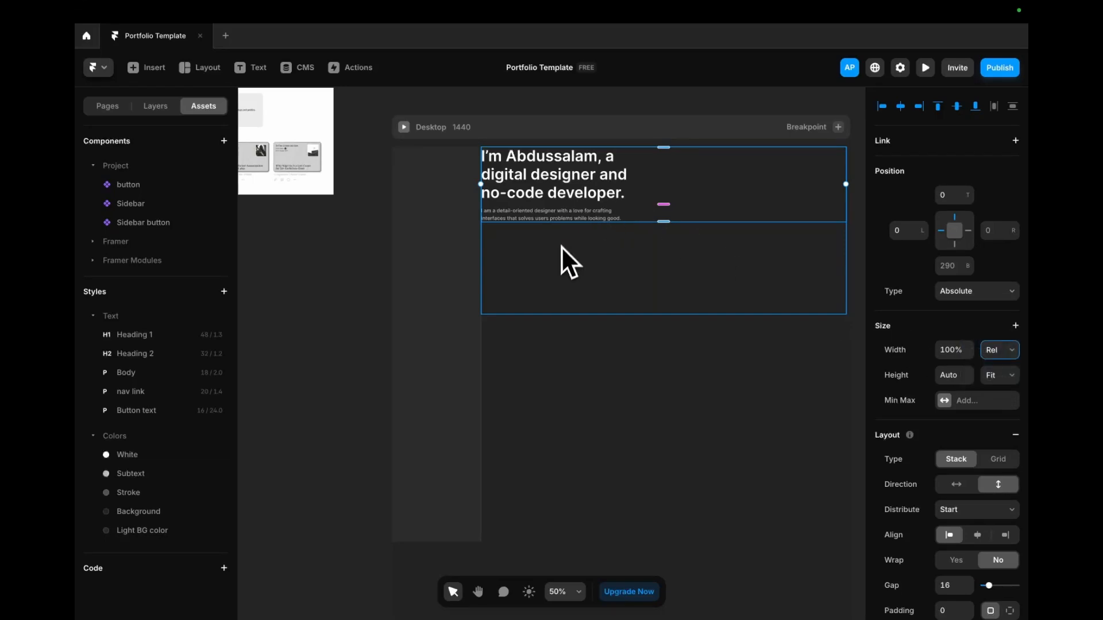
pyautogui.click(560, 246)
pyautogui.click(595, 195)
pyautogui.click(678, 215)
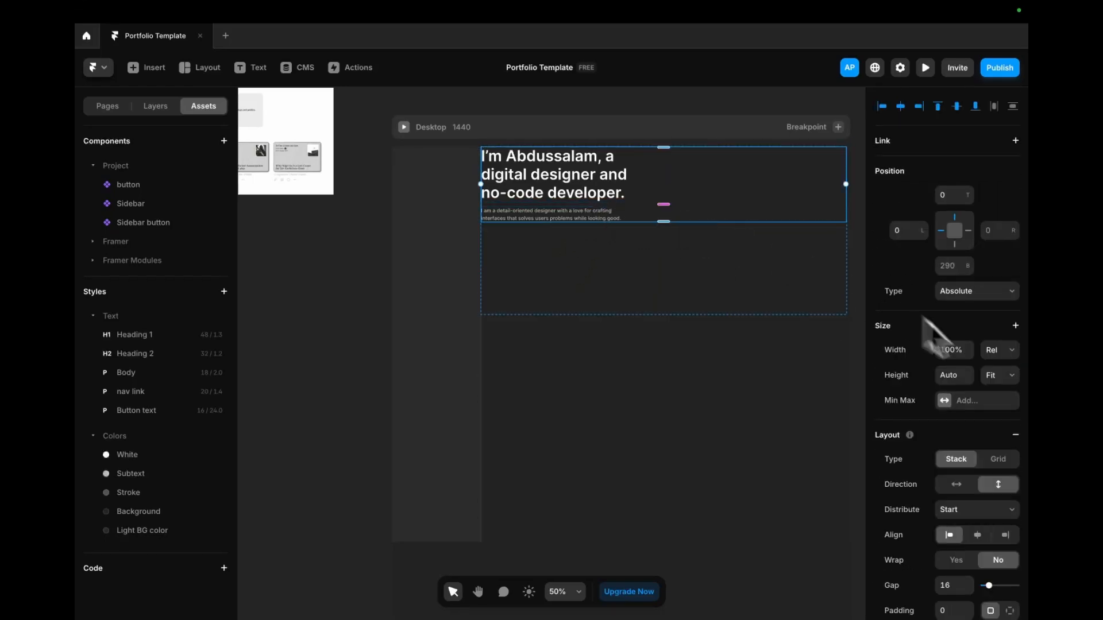
pyautogui.click(995, 378)
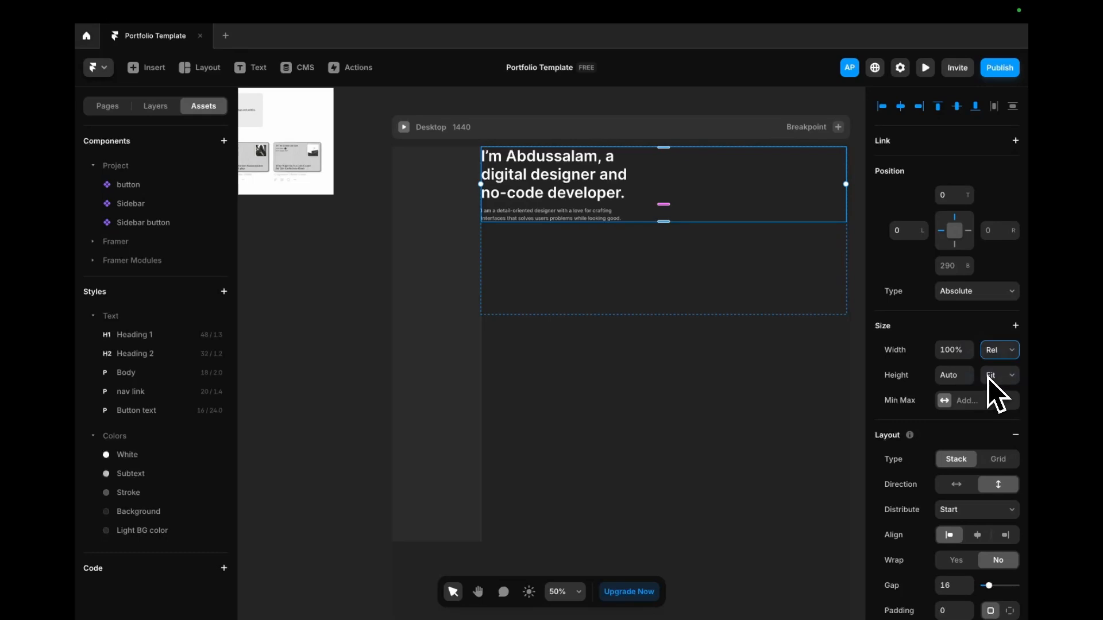
pyautogui.scroll(-4, 975, 500)
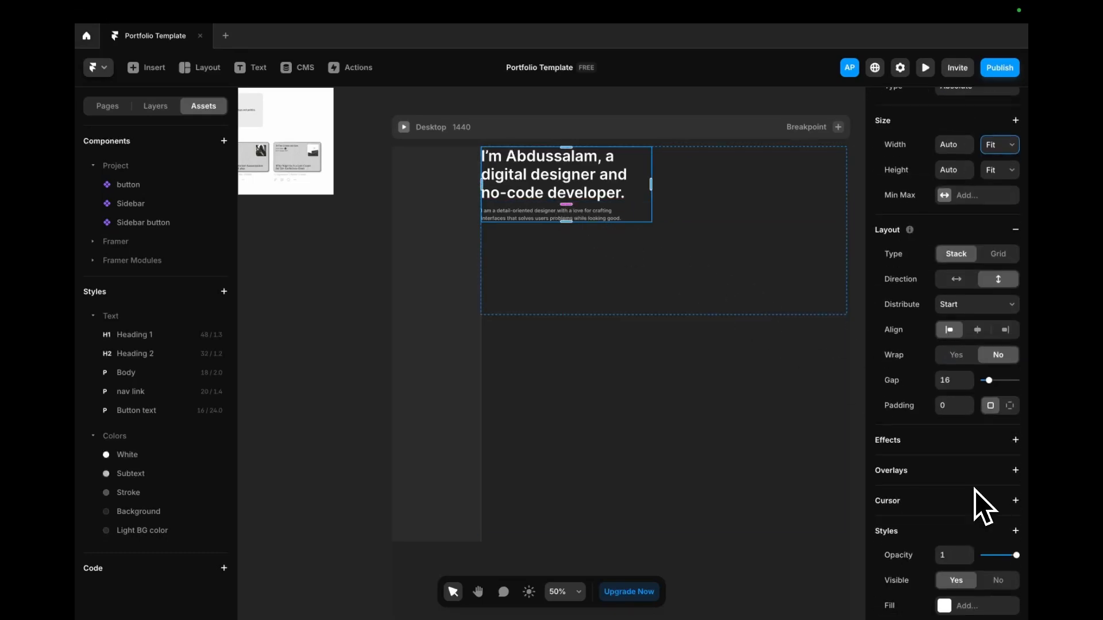
# - Set the widths of the headline and the intro paragraph in the head frame to Fill
pyautogui.click(562, 162)
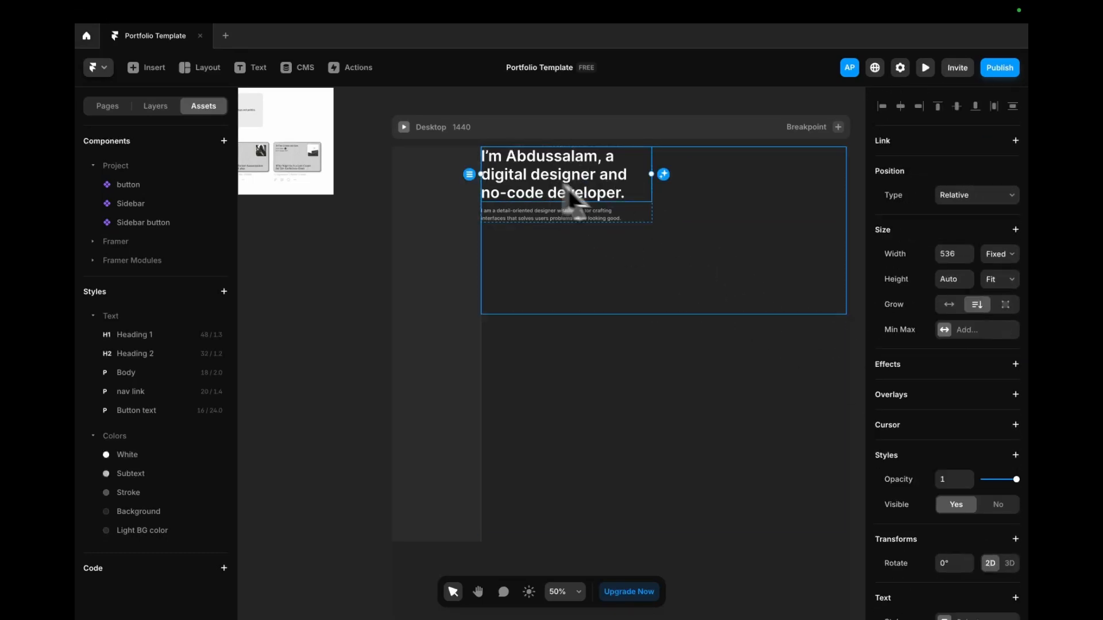
pyautogui.click(995, 282)
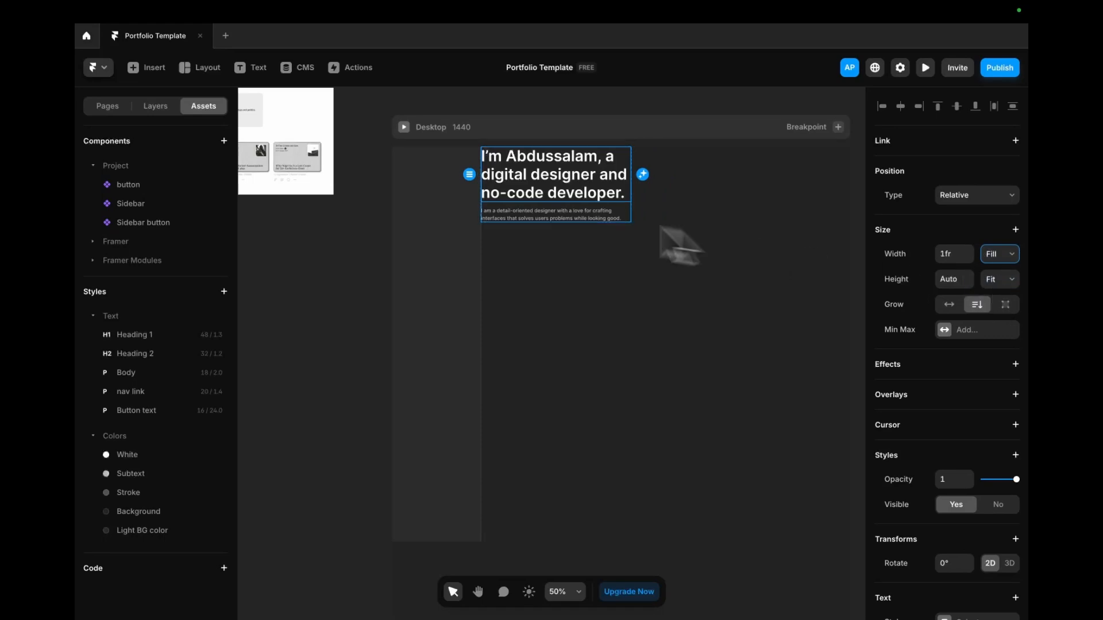
pyautogui.click(518, 216)
pyautogui.click(1002, 255)
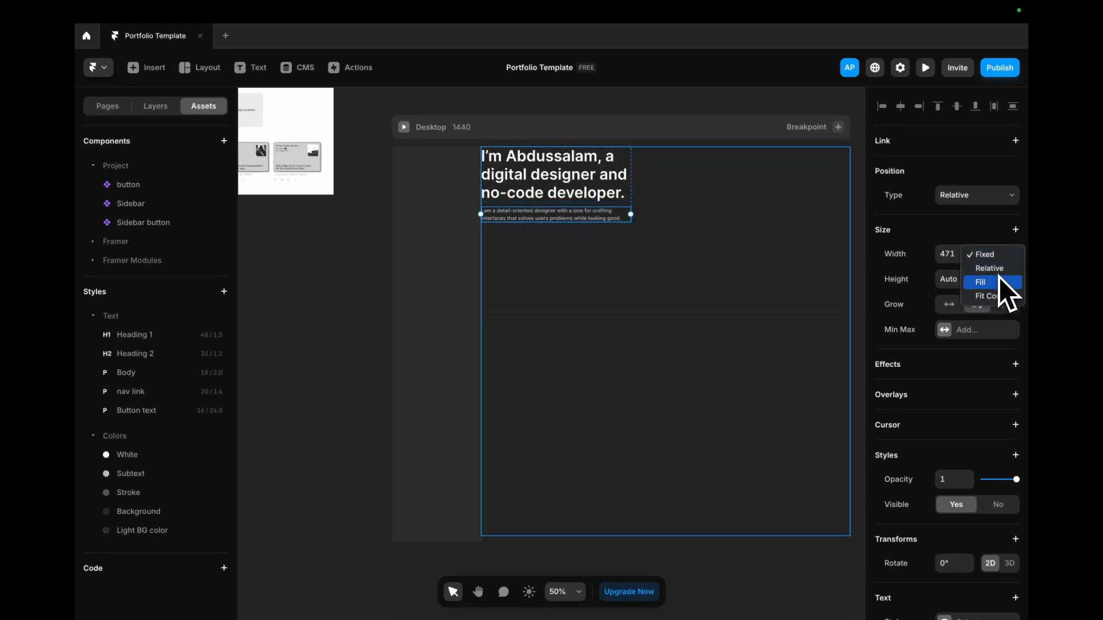
pyautogui.click(997, 280)
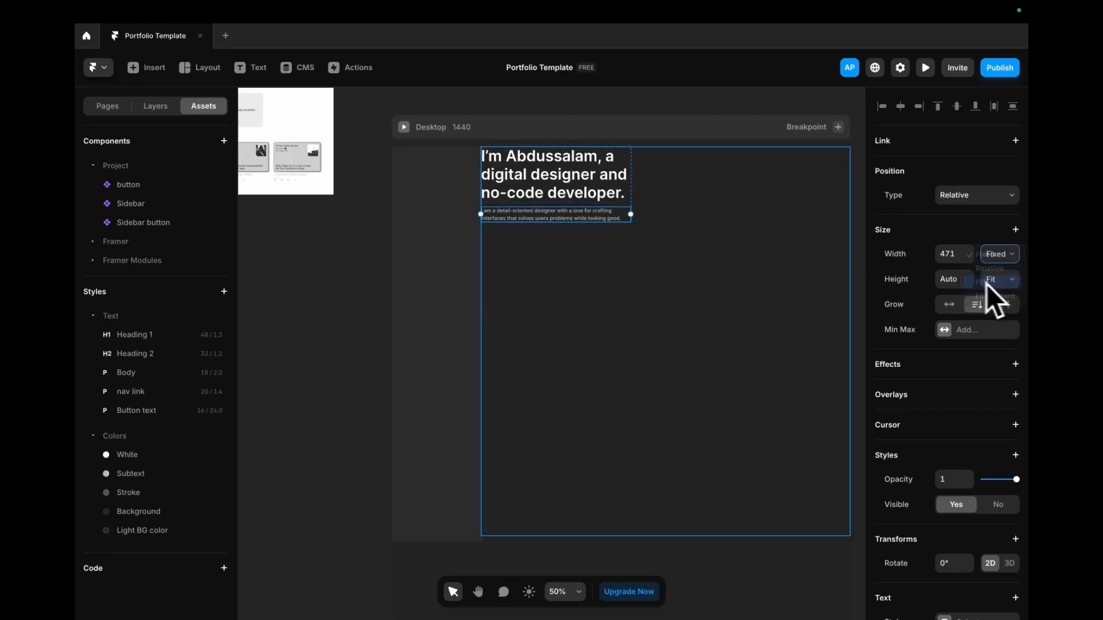
# - Set both the width and the height of the Hero section to Fit Content
pyautogui.click(590, 250)
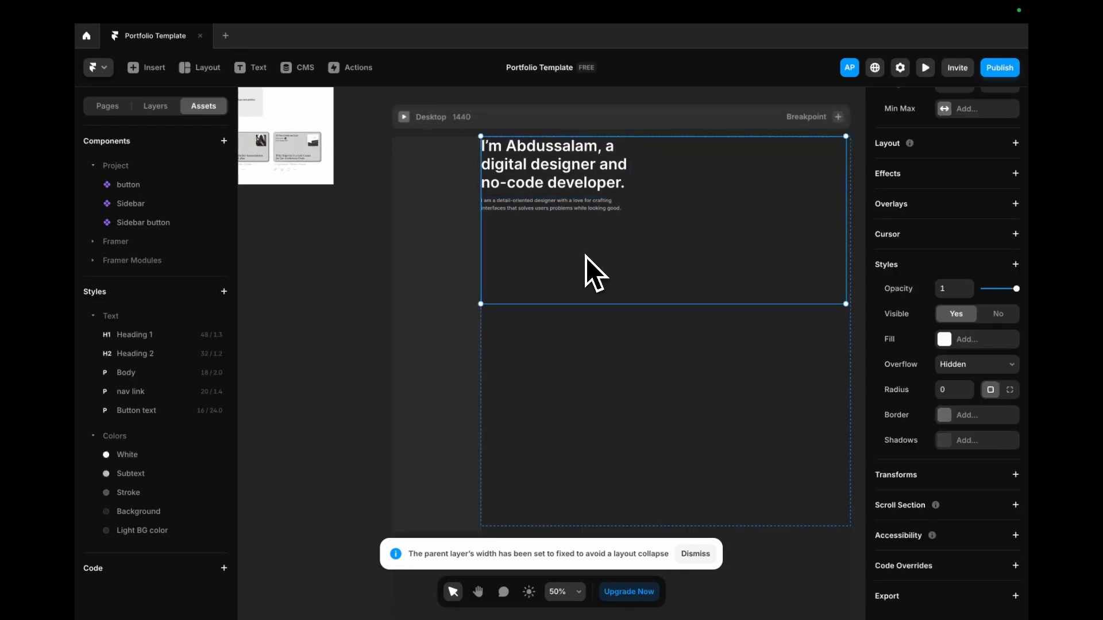
pyautogui.click(166, 107)
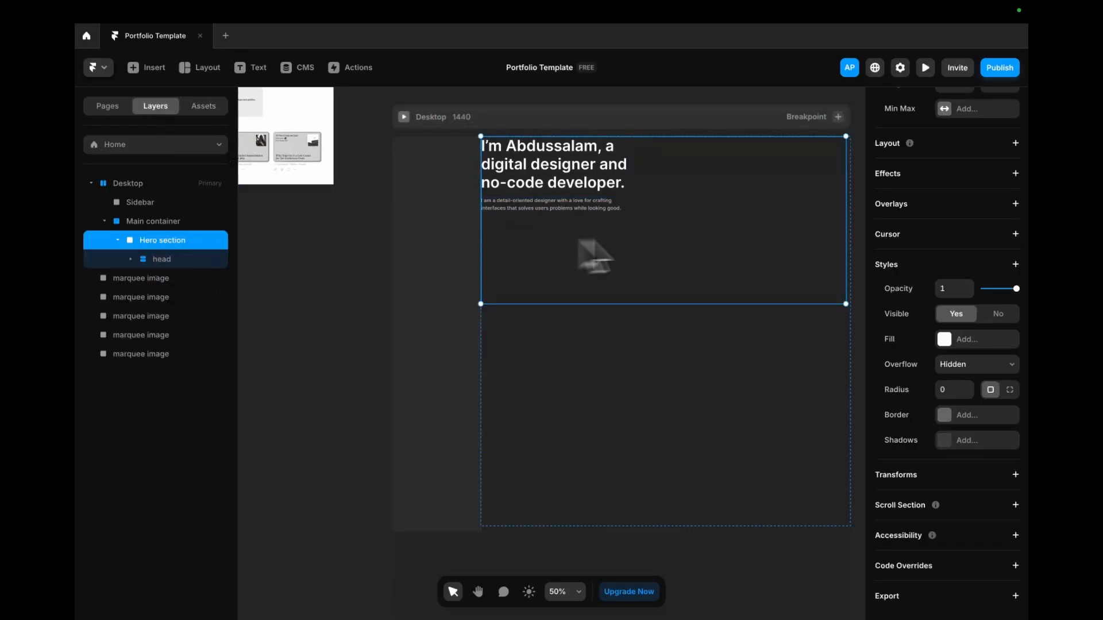
pyautogui.scroll(5, 965, 258)
pyautogui.click(1003, 352)
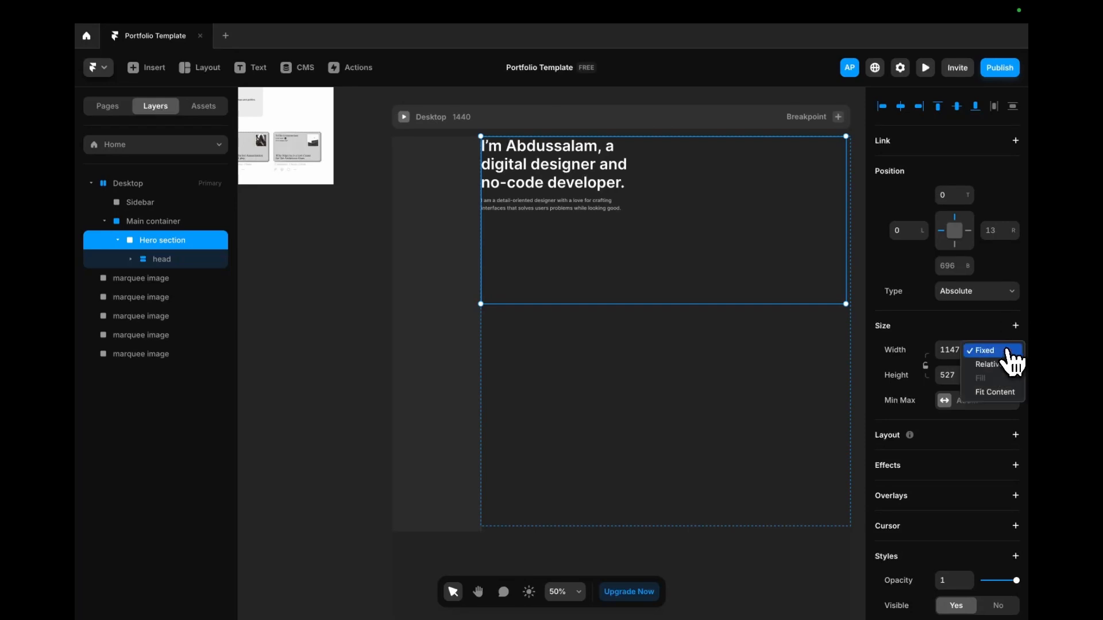
pyautogui.click(990, 390)
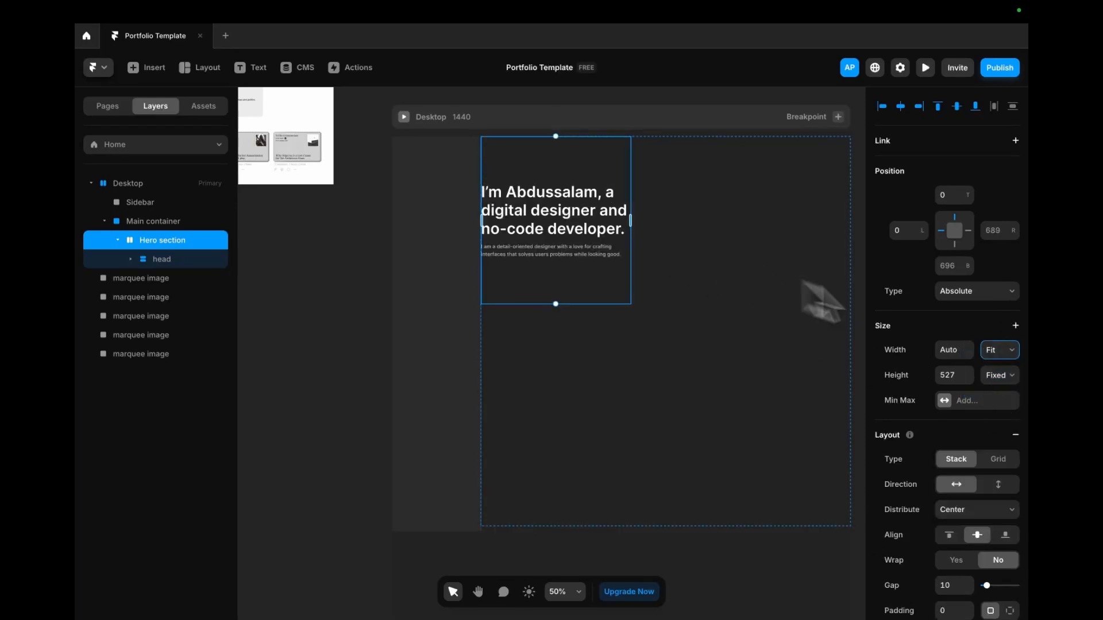
pyautogui.click(998, 351)
pyautogui.click(990, 350)
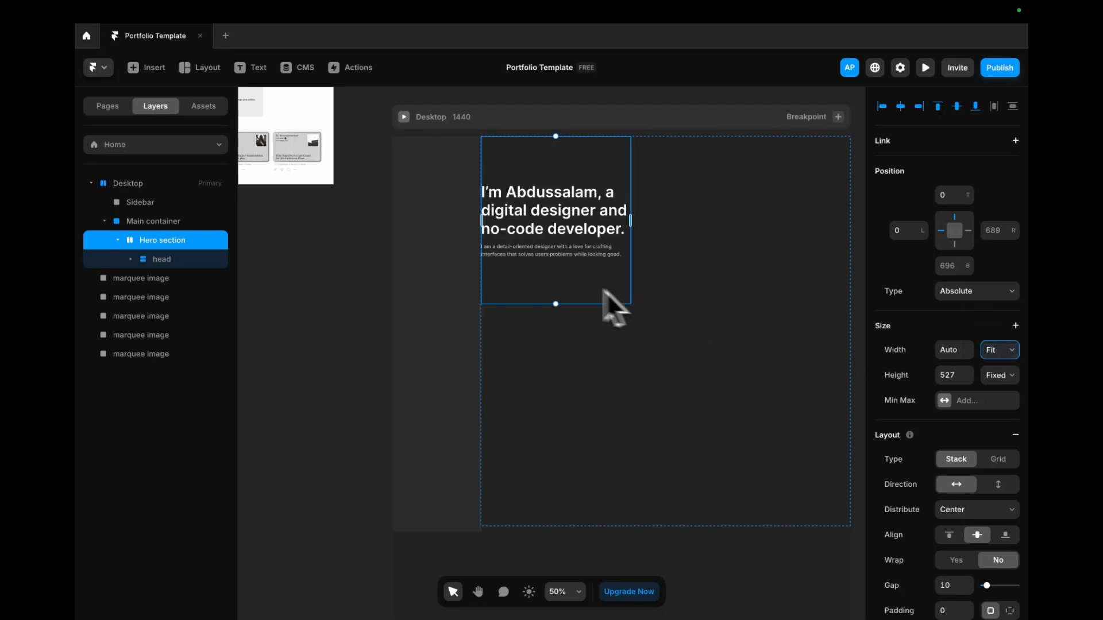
pyautogui.click(999, 375)
pyautogui.click(993, 416)
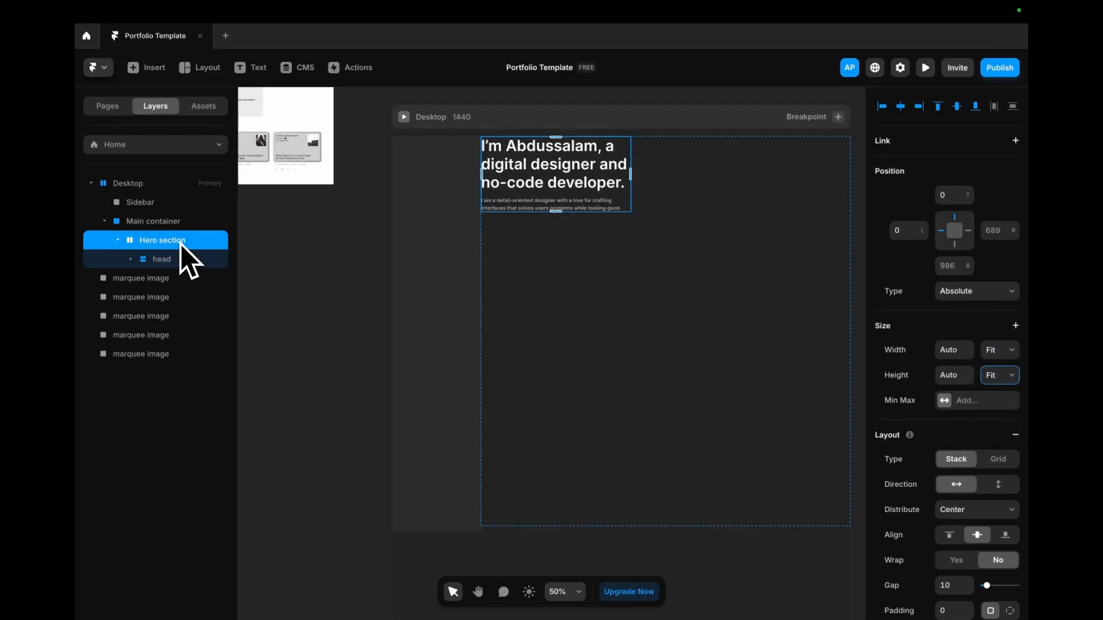
pyautogui.click(178, 223)
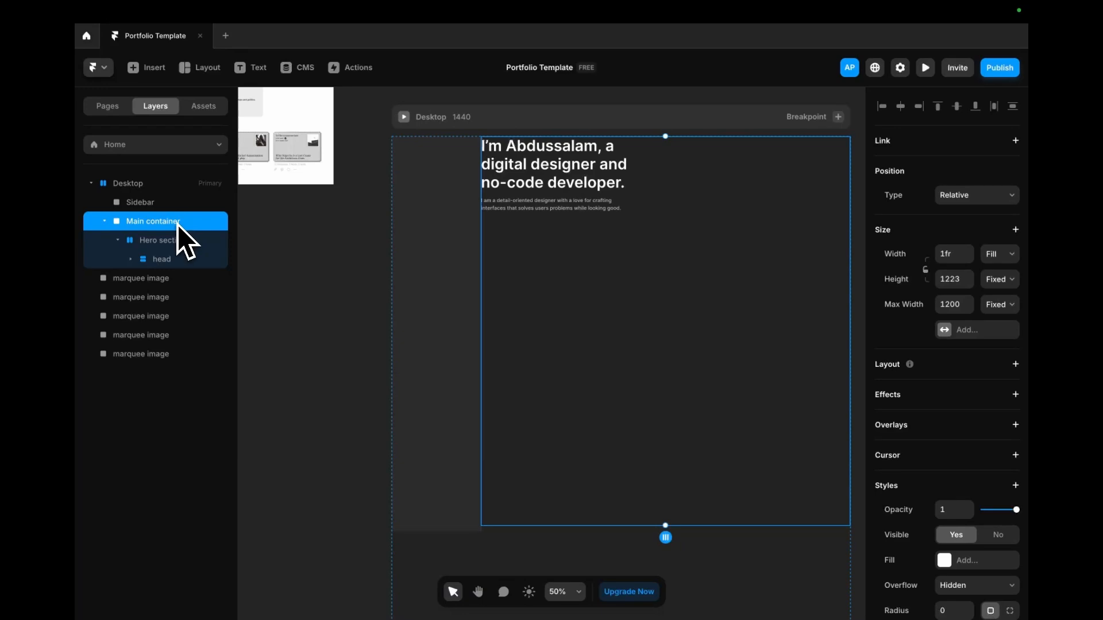
pyautogui.click(167, 242)
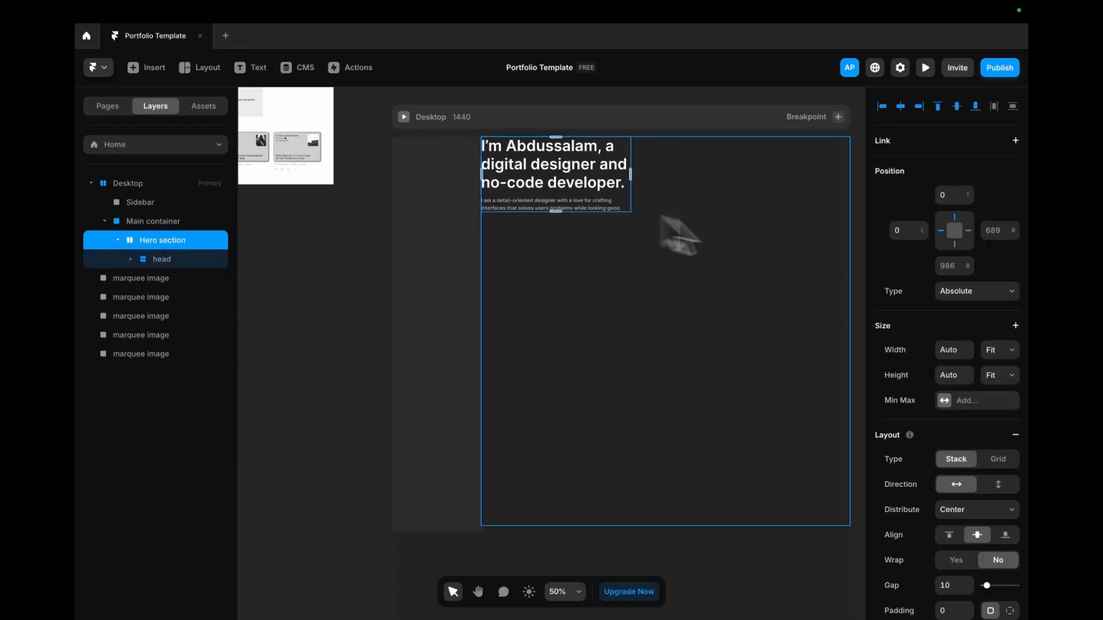
pyautogui.click(1003, 351)
pyautogui.click(746, 330)
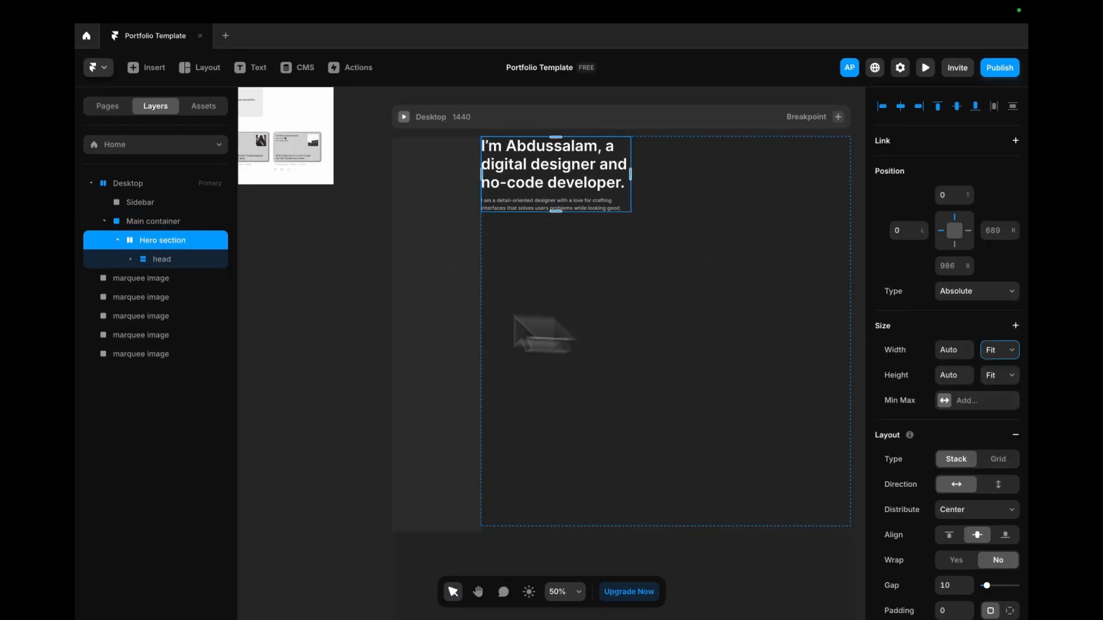
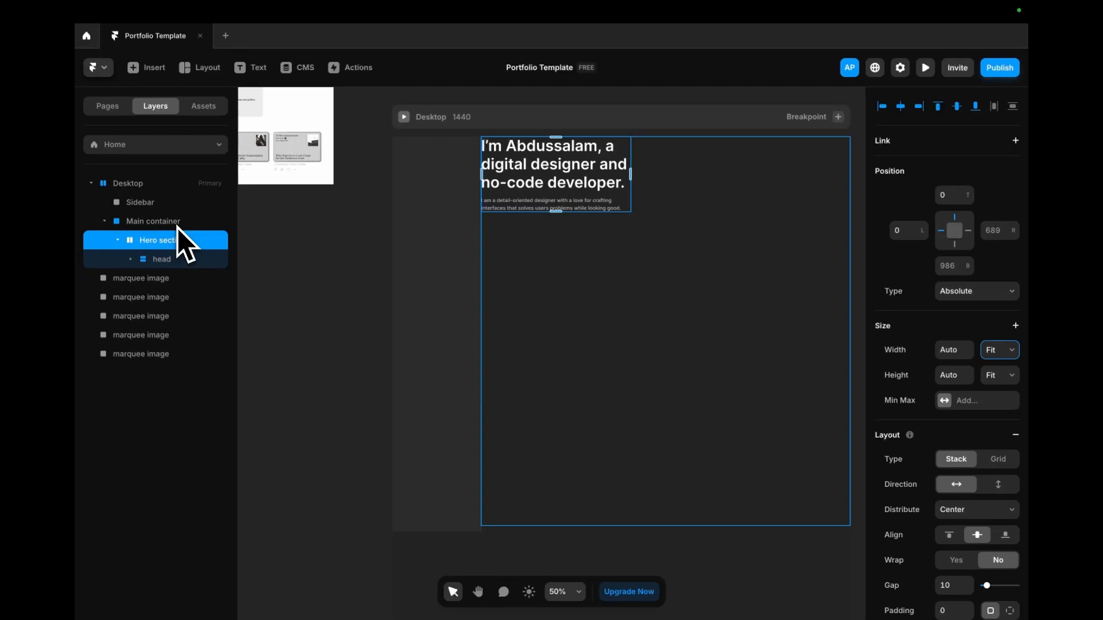
# - Set the Main container's height to Fit Content and keep its max width type as Fixed
pyautogui.click(151, 222)
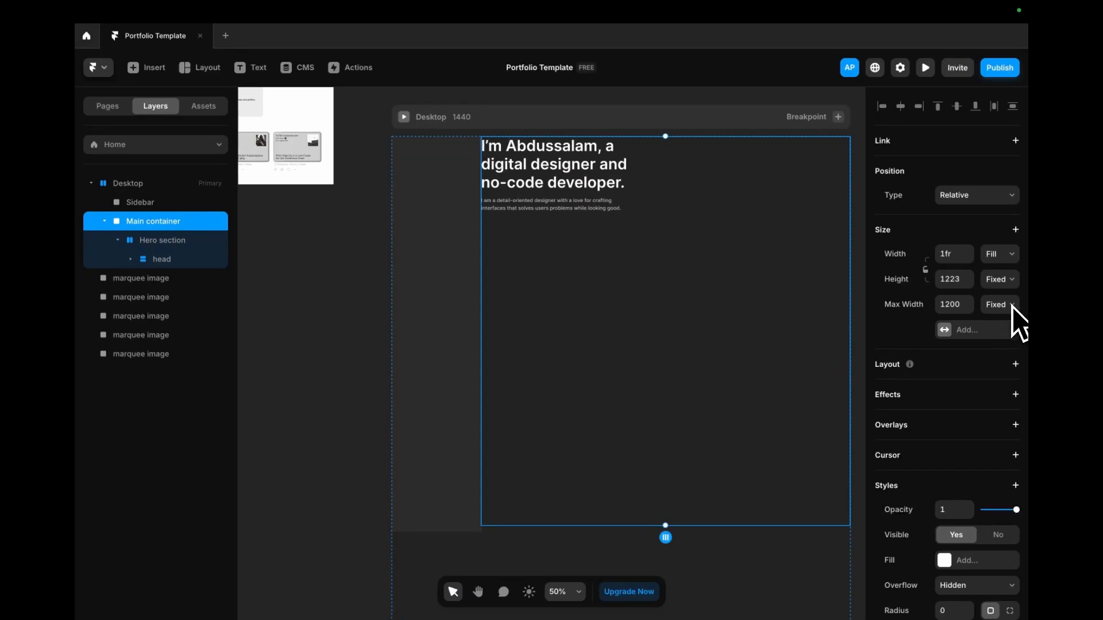
pyautogui.click(1008, 280)
pyautogui.click(1003, 322)
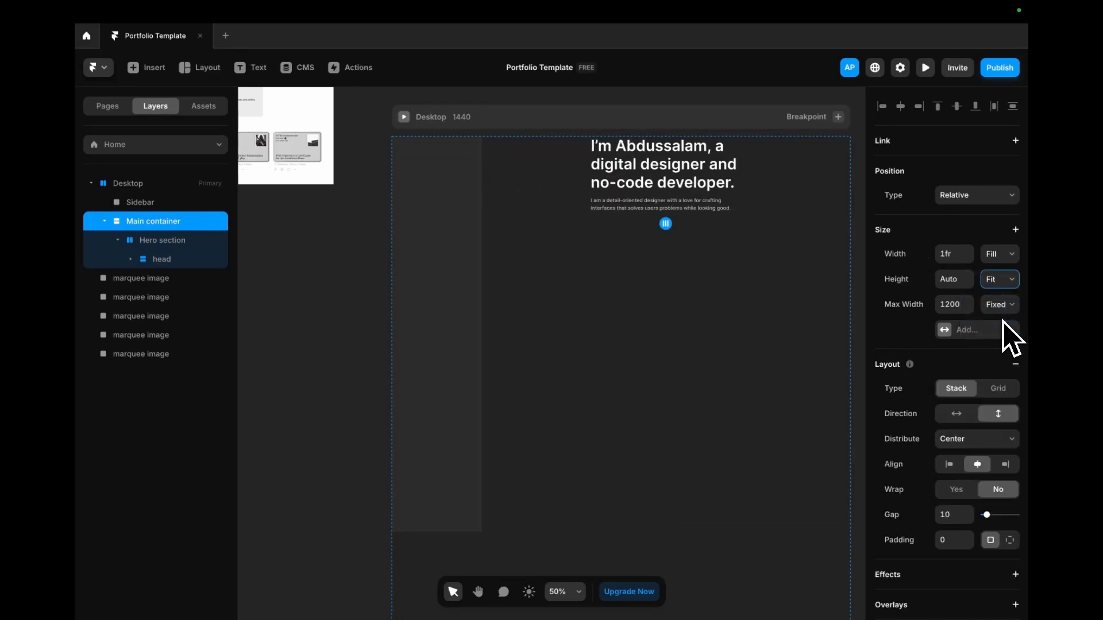
pyautogui.click(999, 304)
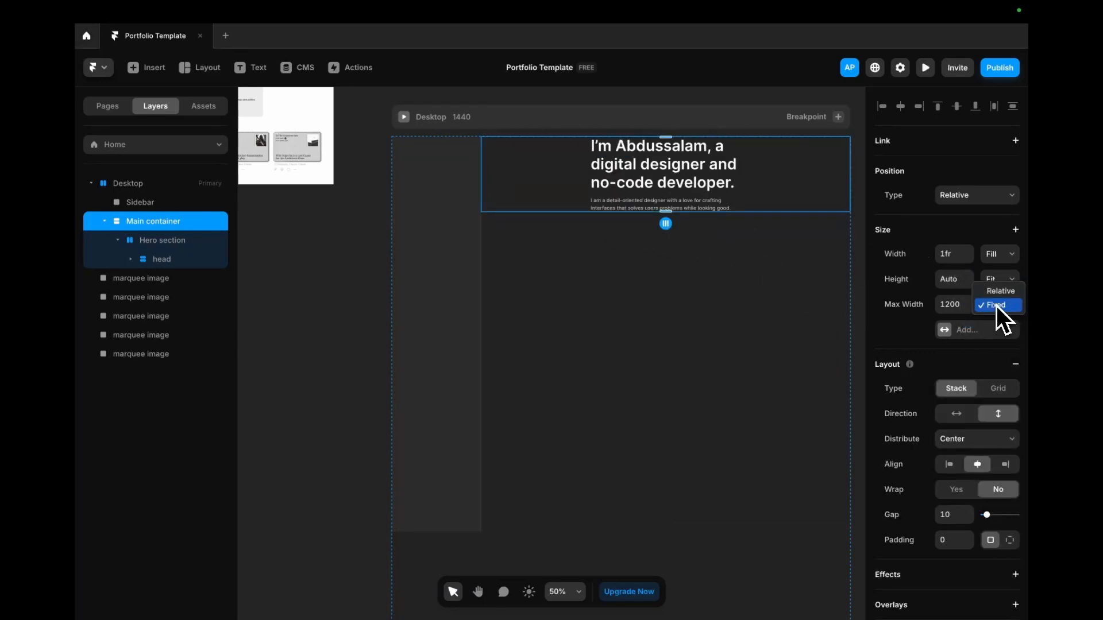
pyautogui.click(997, 306)
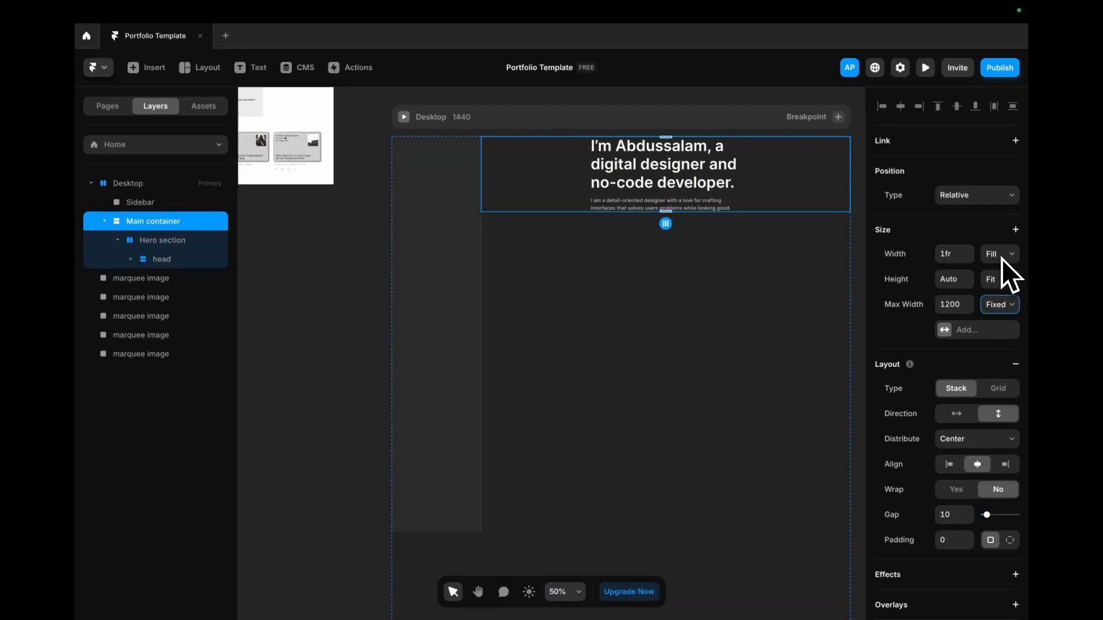
# - Try Fit Content for the Main container's width and set it back to Fill
pyautogui.click(1002, 260)
pyautogui.click(998, 269)
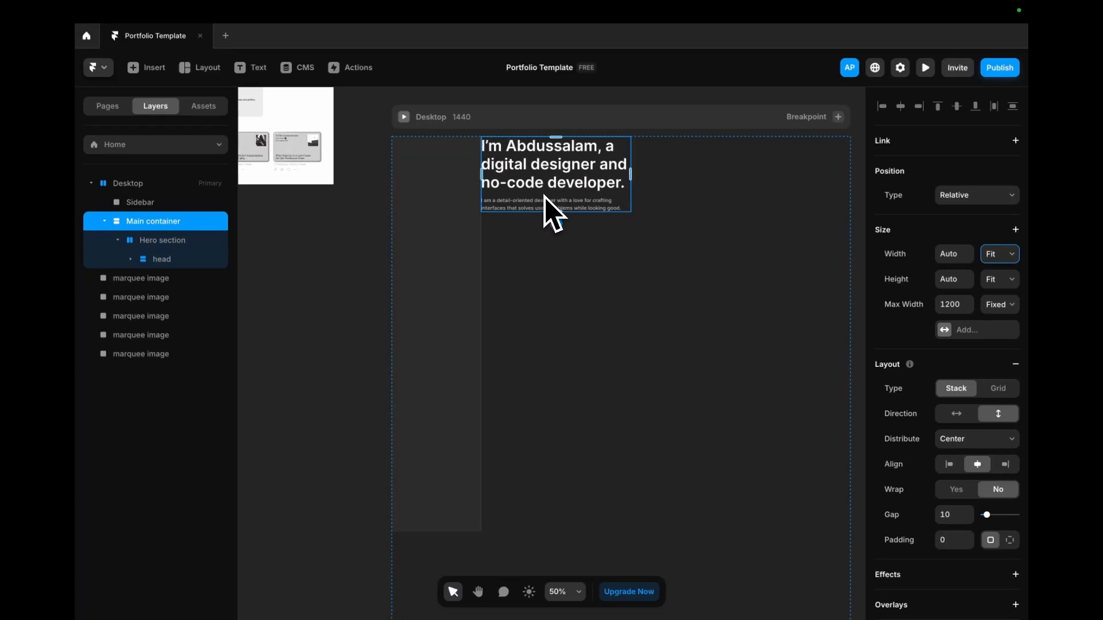
pyautogui.click(998, 255)
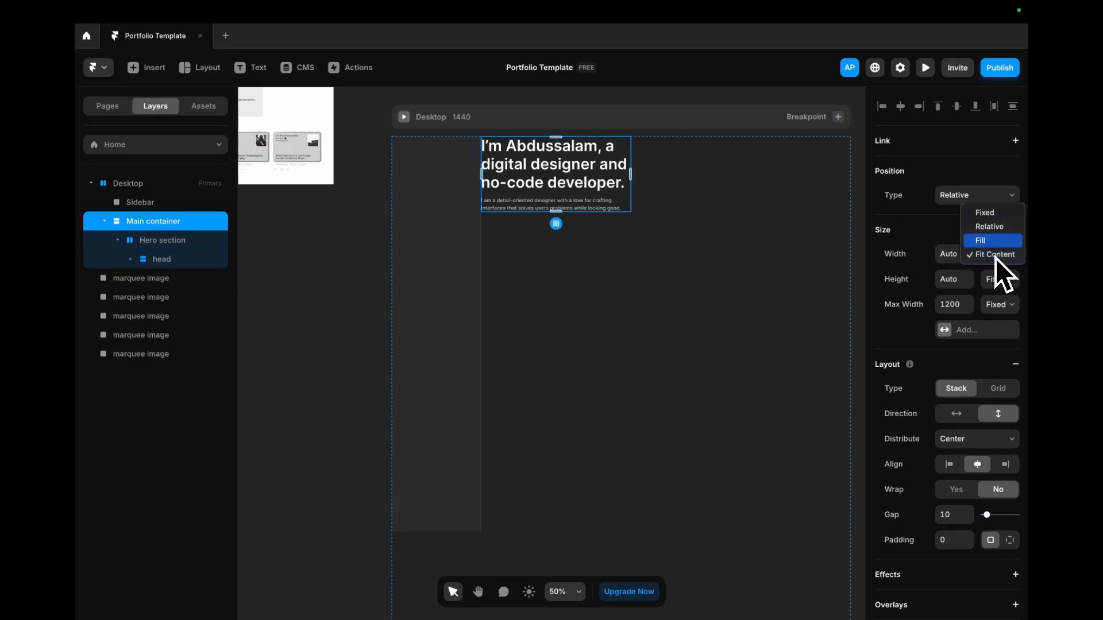
pyautogui.click(994, 241)
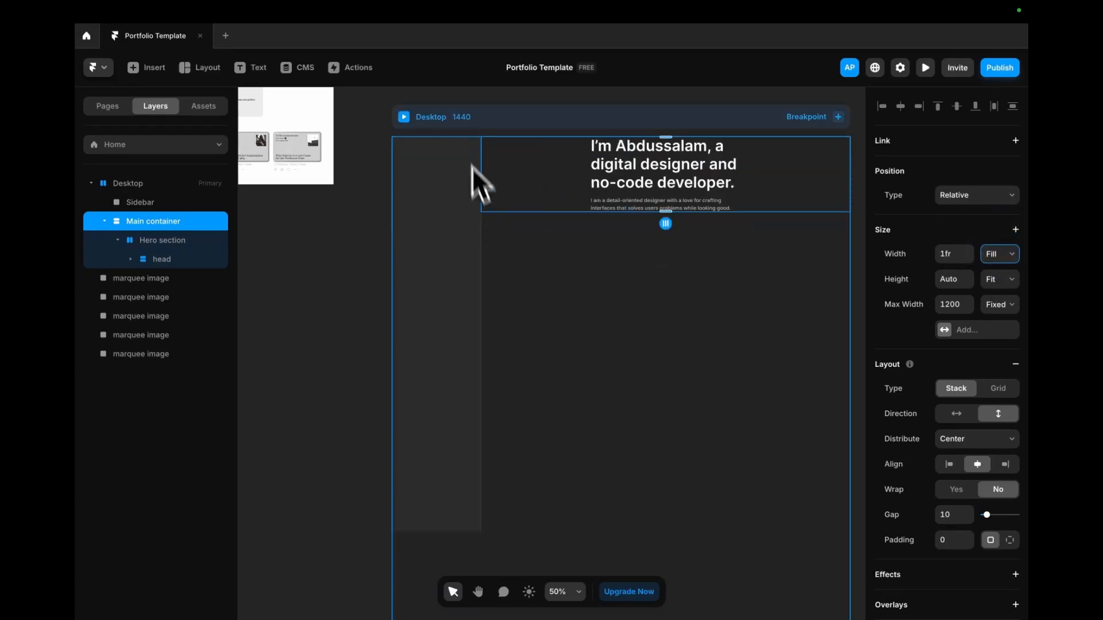
# - Try removing the stack layout from the Desktop frame and open the width type options of the Main container
pyautogui.click(471, 123)
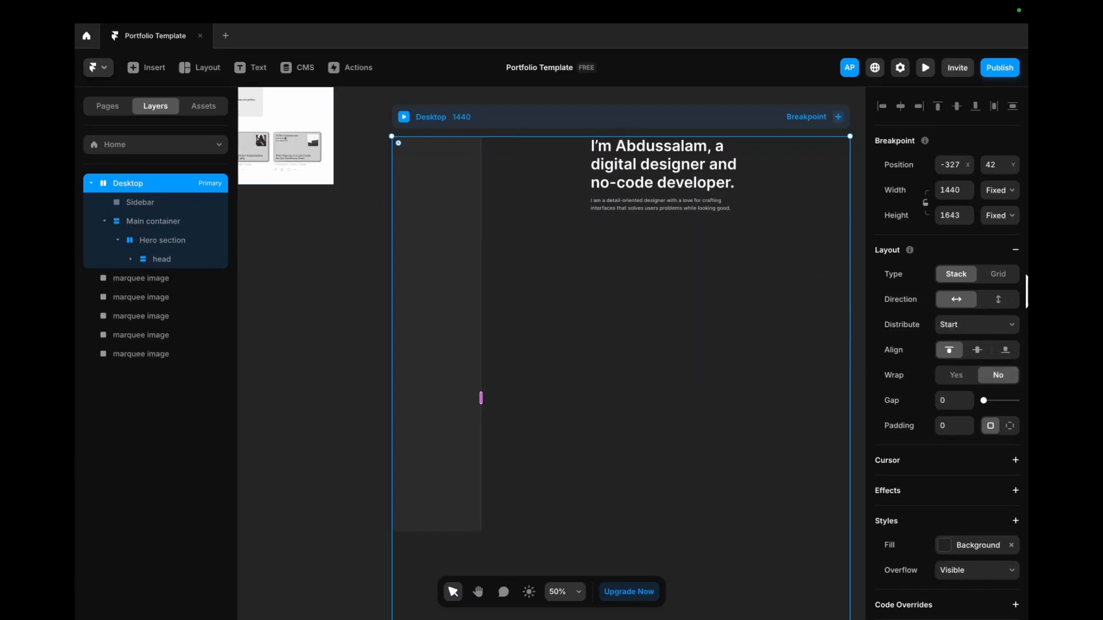
pyautogui.click(553, 165)
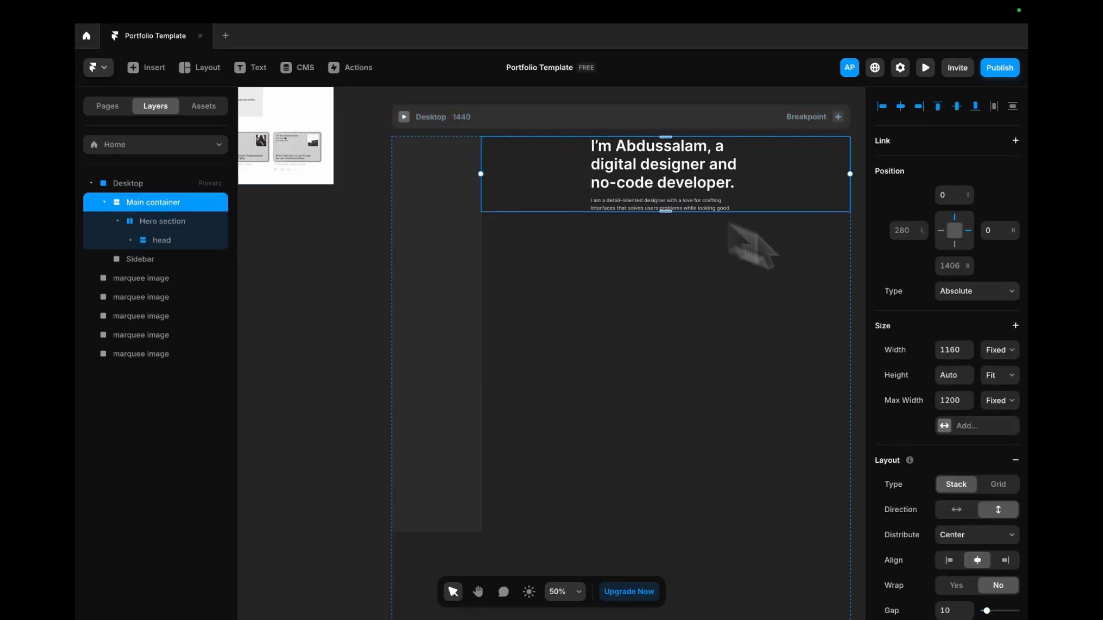
pyautogui.click(1001, 351)
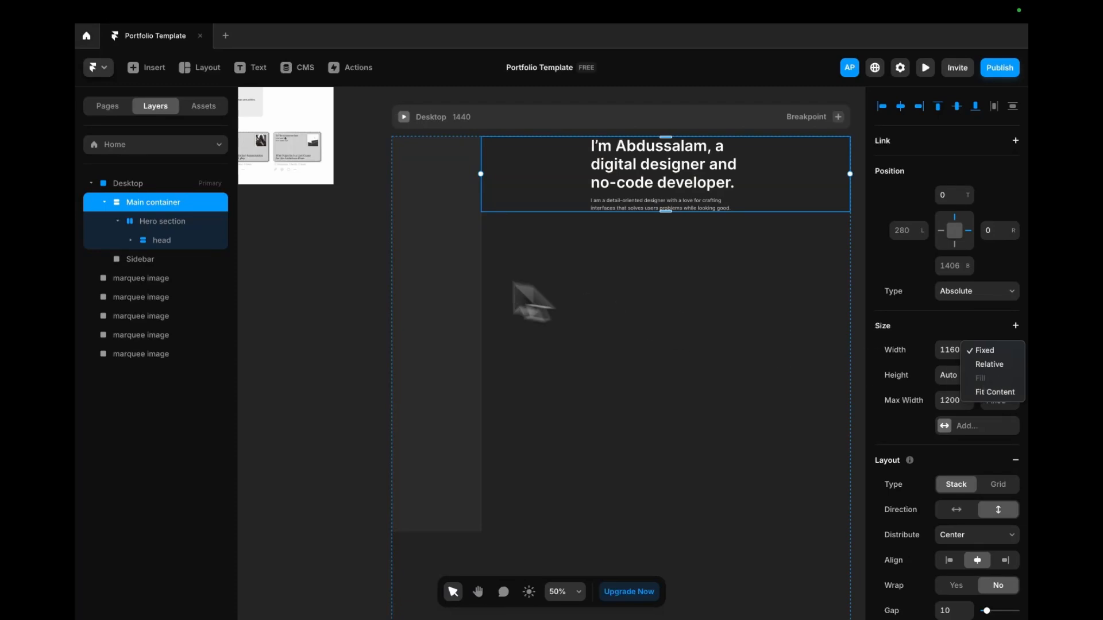
# - Add a stack layout back to the Desktop frame with horizontal direction and top alignment
pyautogui.click(150, 184)
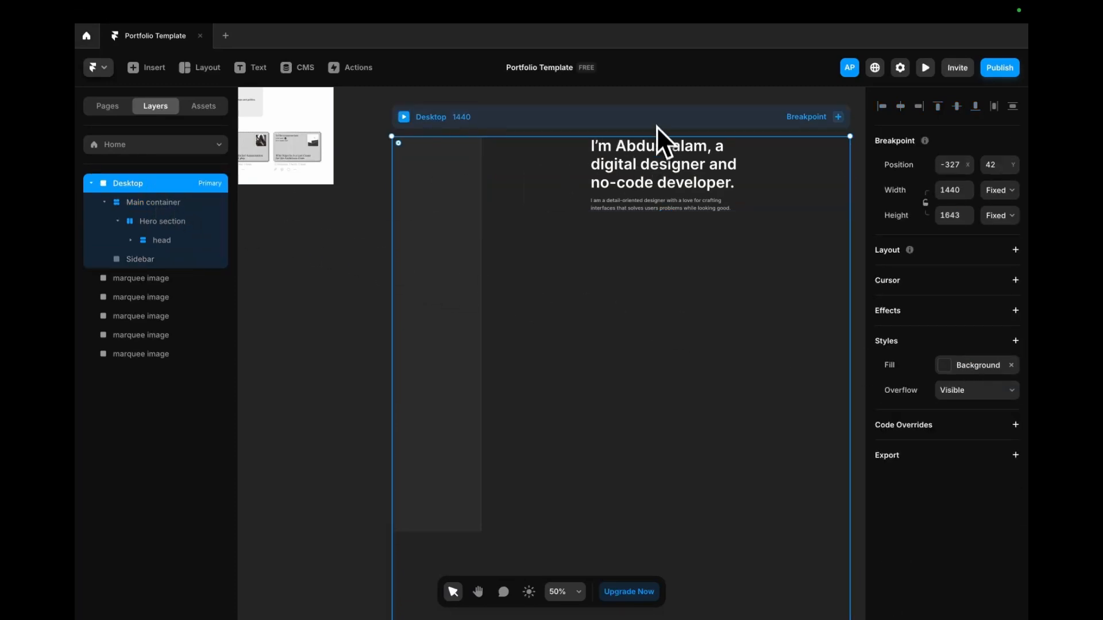
pyautogui.click(1015, 250)
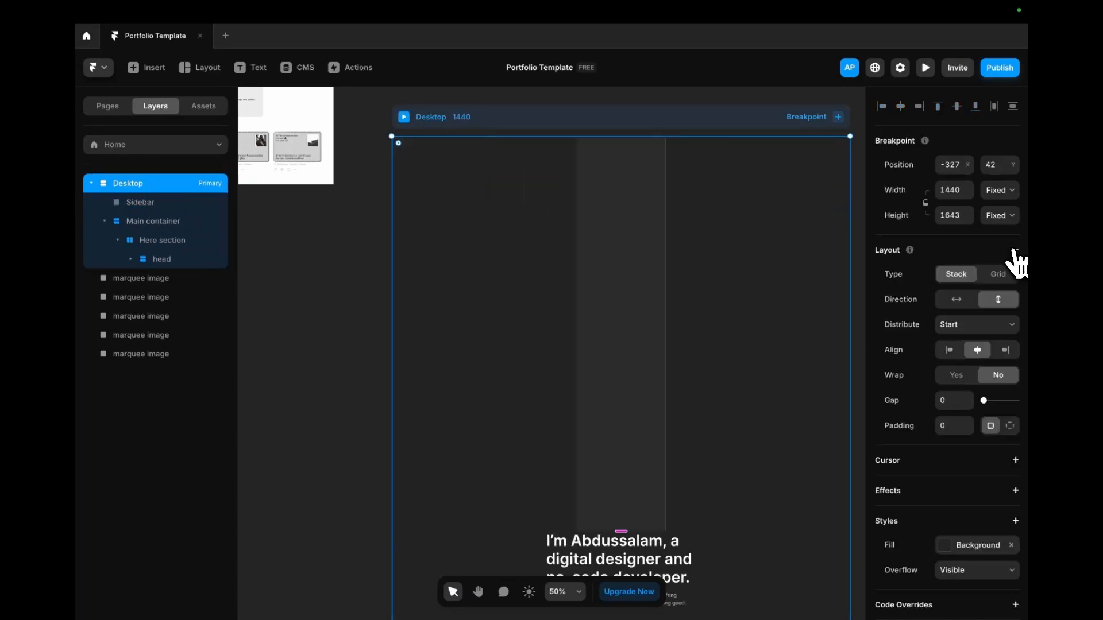
pyautogui.click(968, 301)
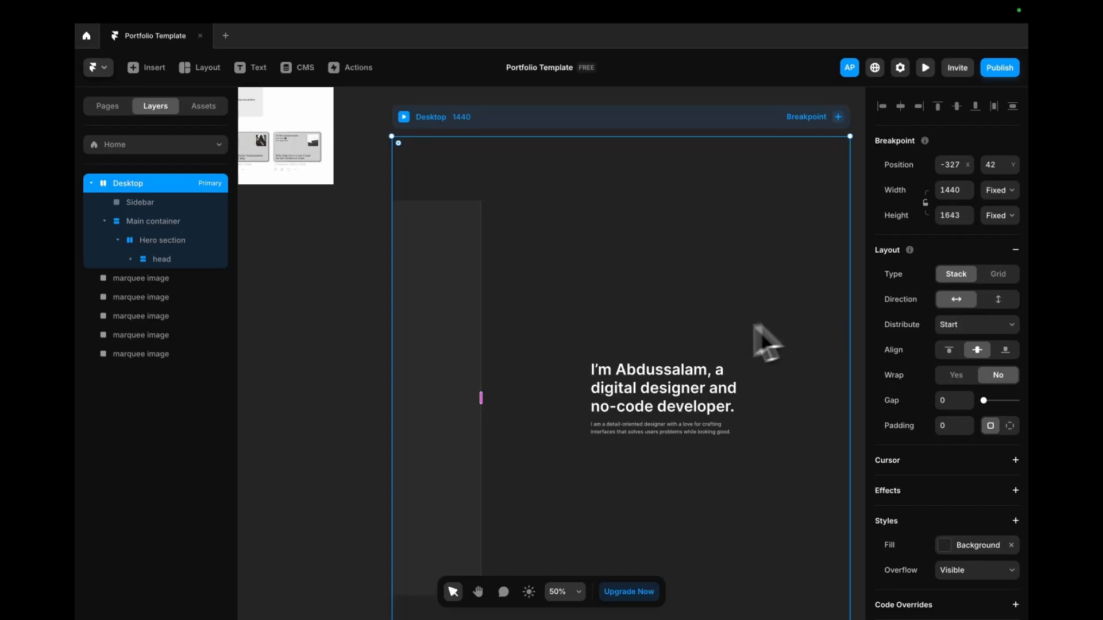
pyautogui.click(949, 350)
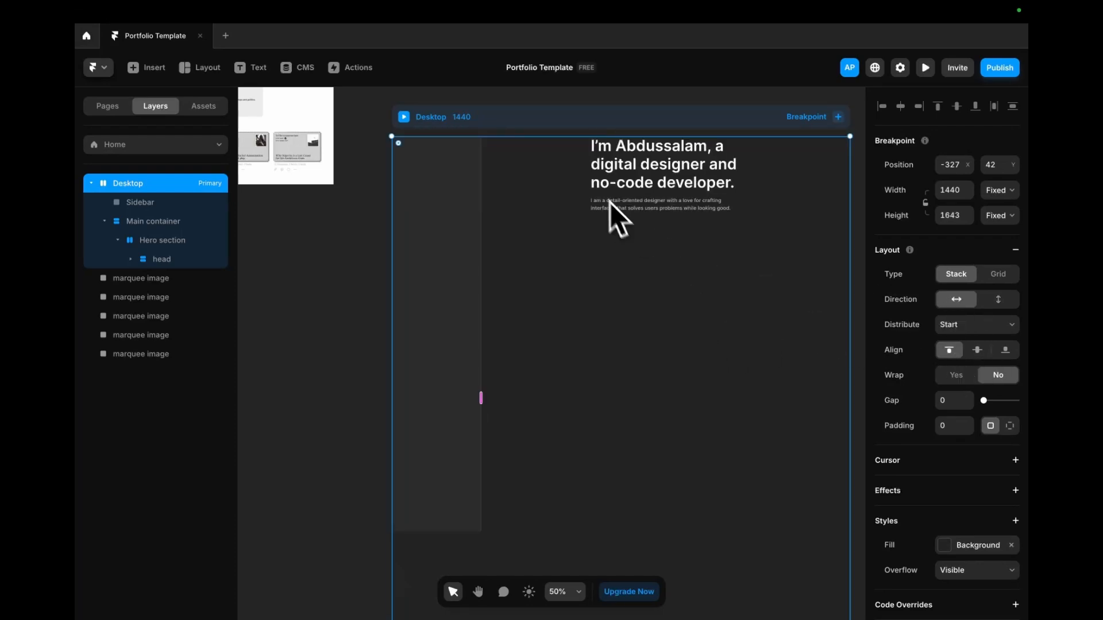
# - Set the Main container's height to Fixed and stretch the container down to about 1452 high
pyautogui.click(652, 192)
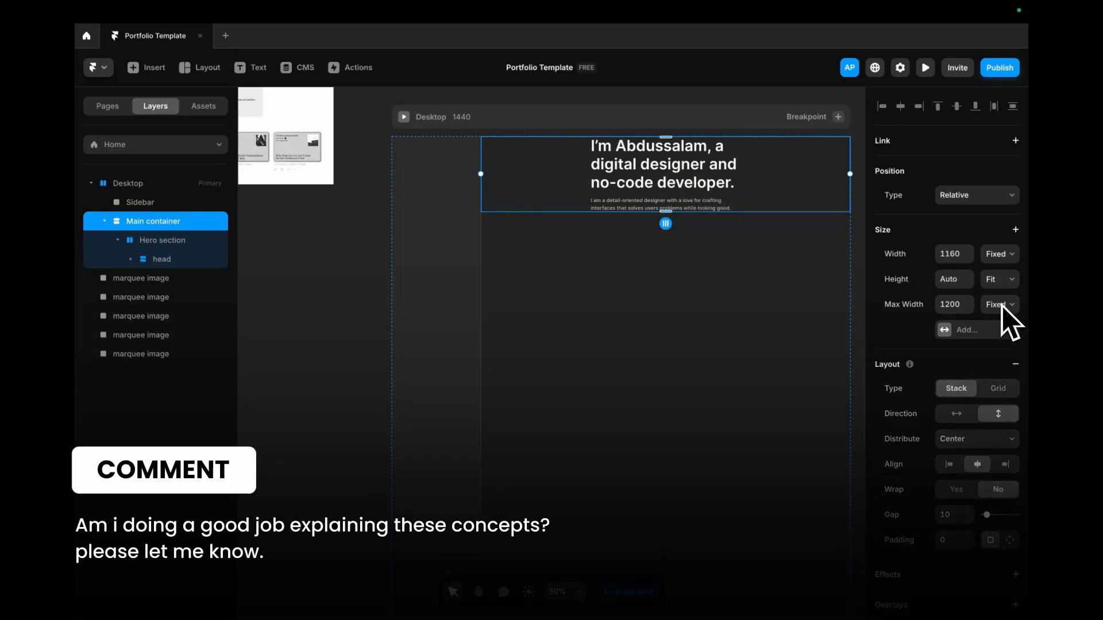
pyautogui.click(1007, 280)
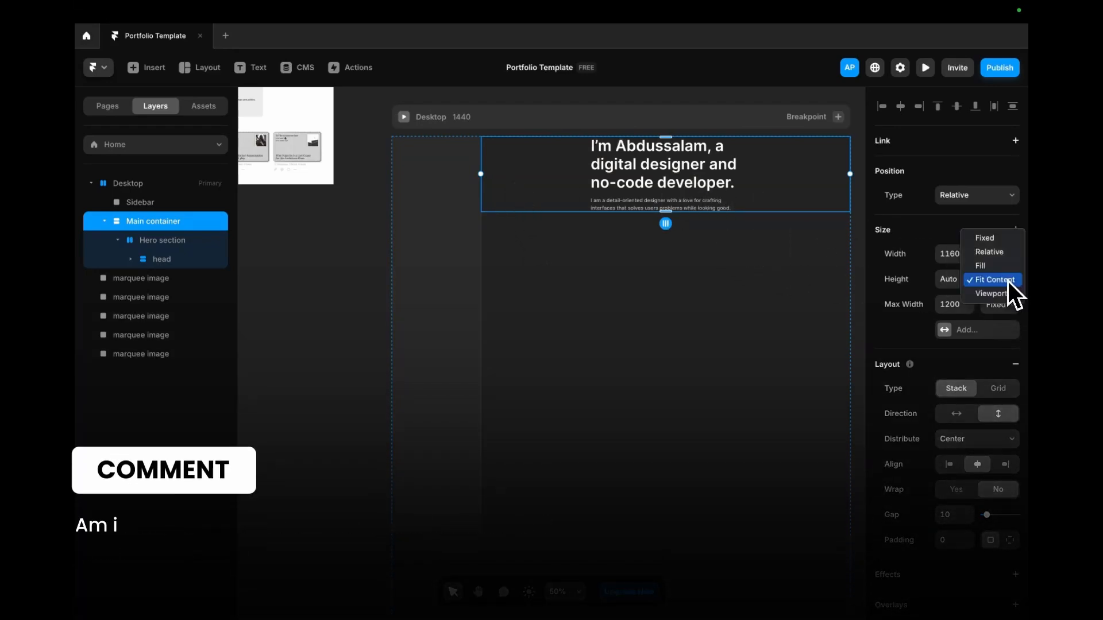
pyautogui.click(995, 244)
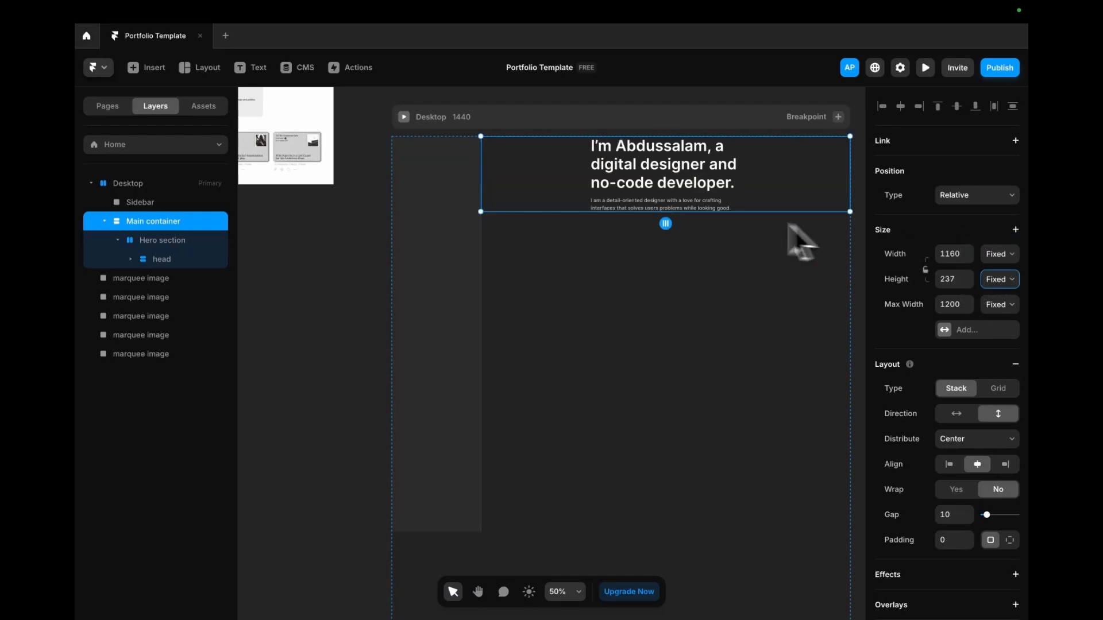
pyautogui.moveTo(695, 217); pyautogui.dragTo(681, 591)
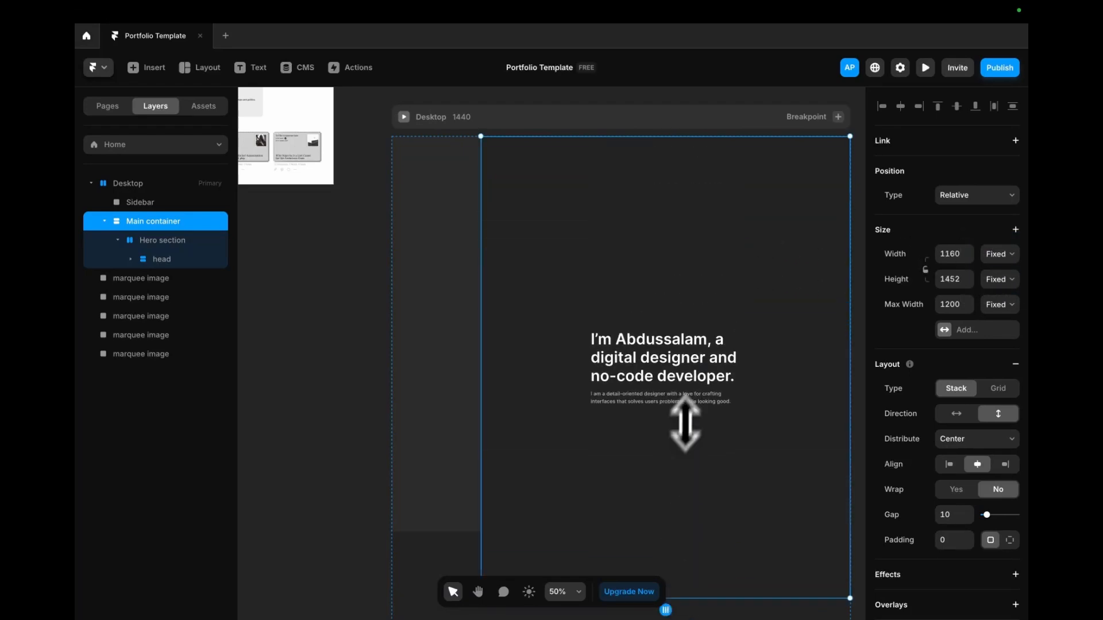
# - Align the Main container's content to the left and set its distribution to Start
pyautogui.click(170, 246)
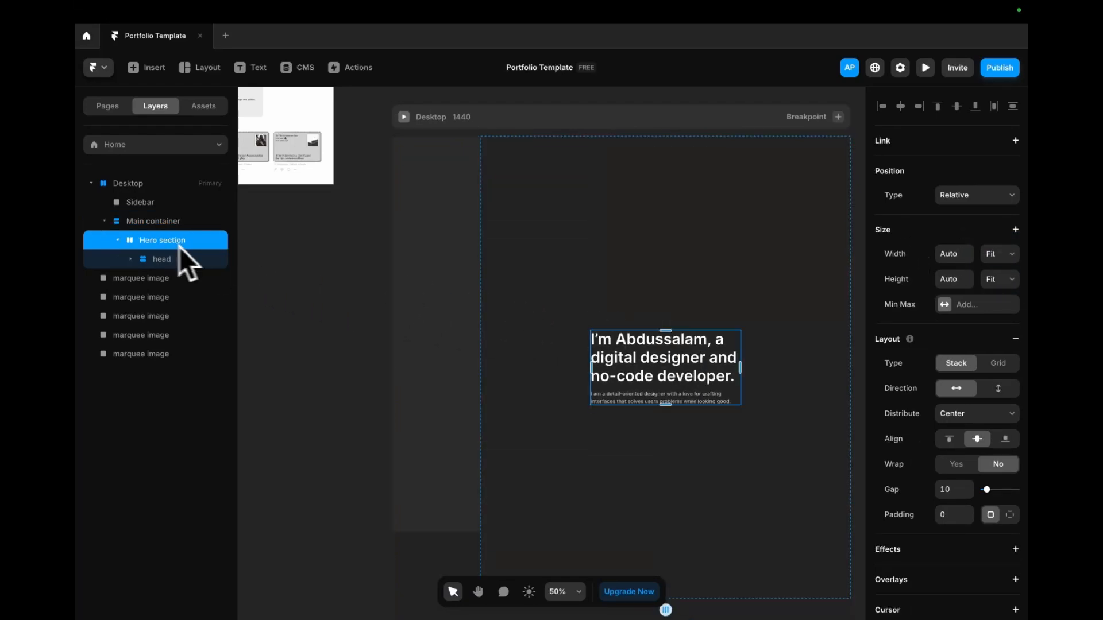
pyautogui.click(125, 226)
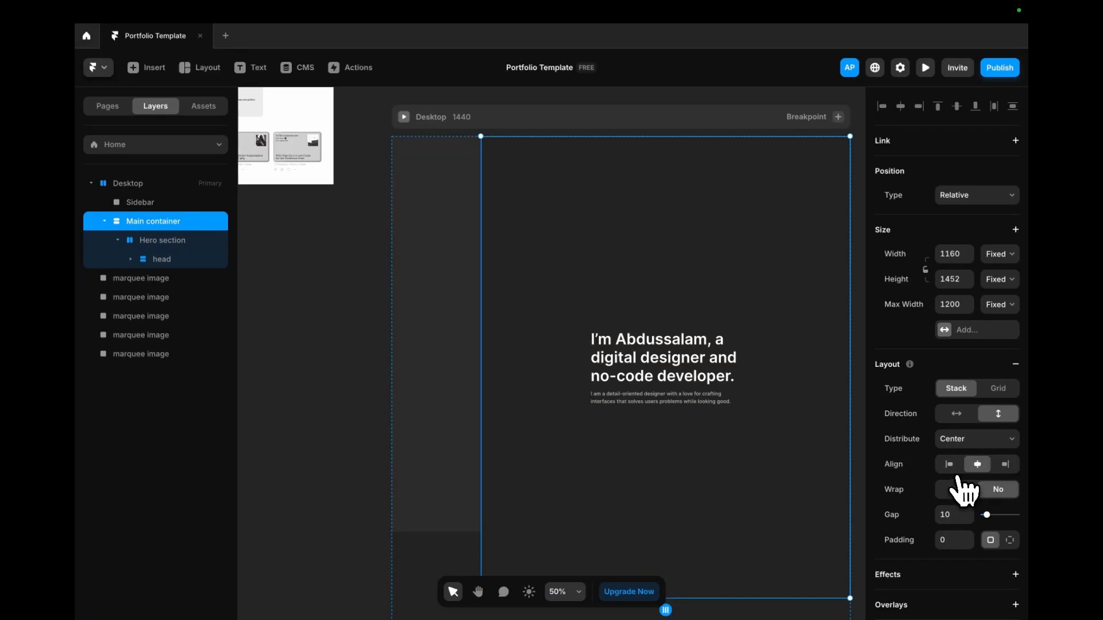
pyautogui.click(951, 465)
pyautogui.click(965, 441)
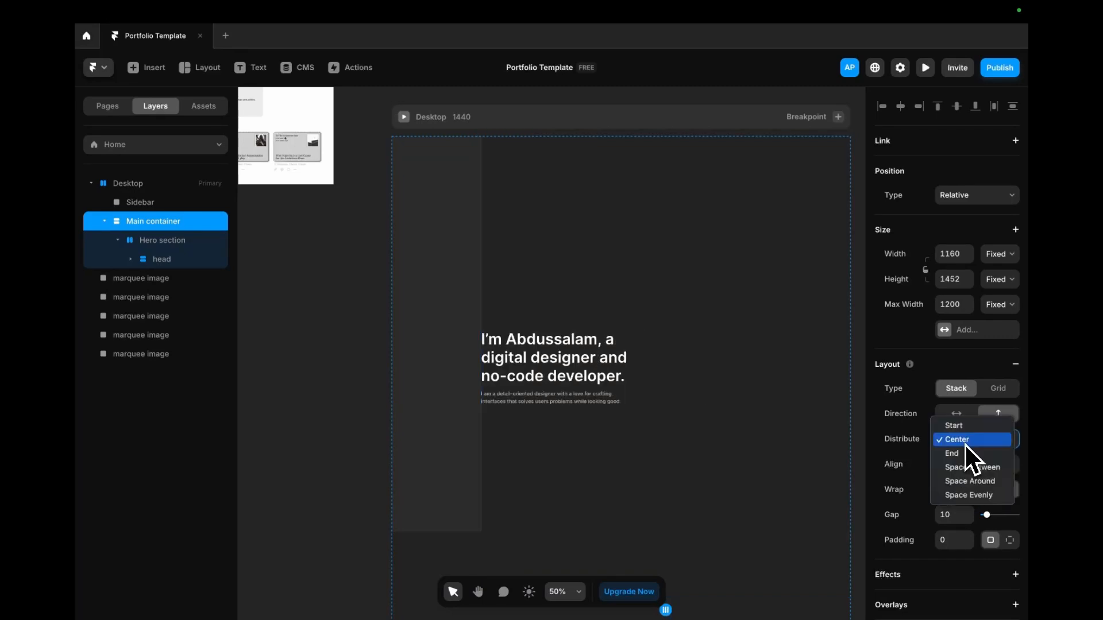
pyautogui.click(966, 428)
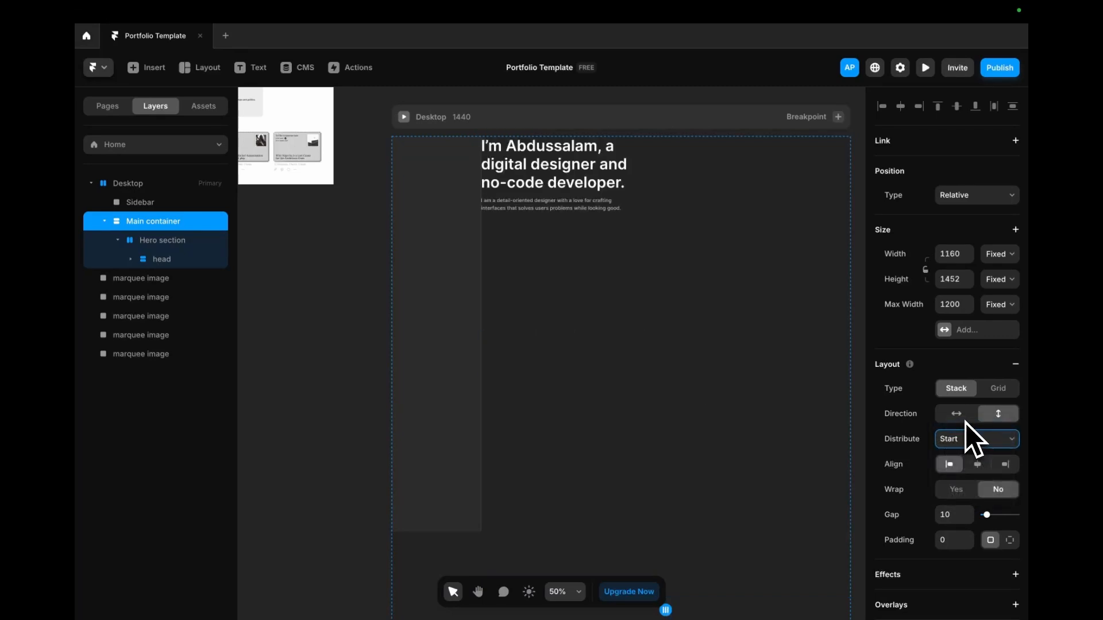
# - Set the width of the Hero section to Fill
pyautogui.click(187, 244)
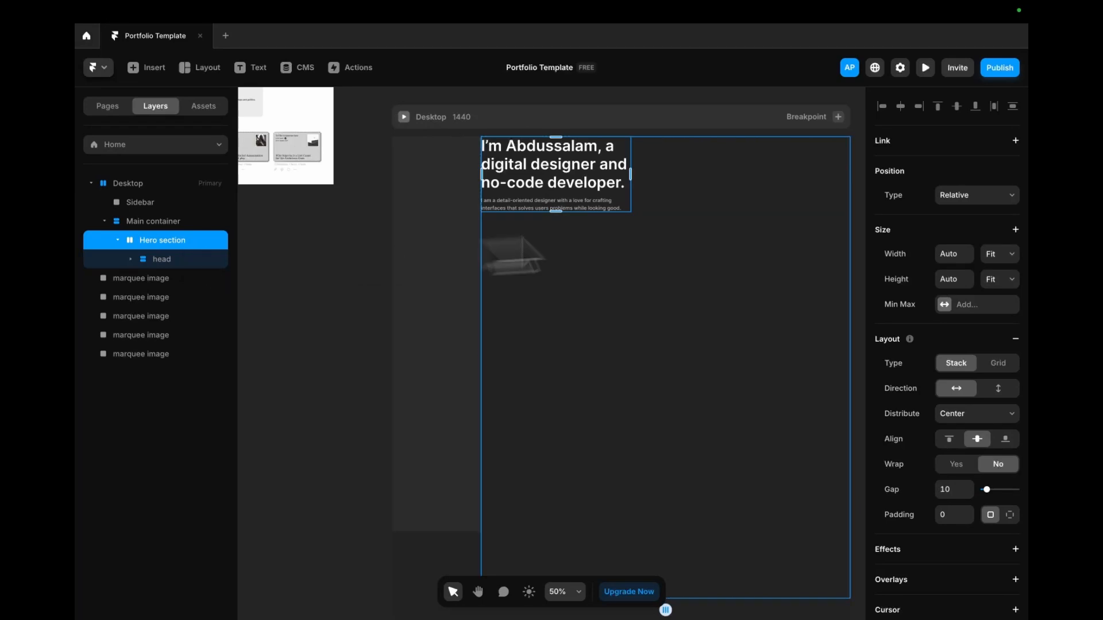
pyautogui.click(1001, 260)
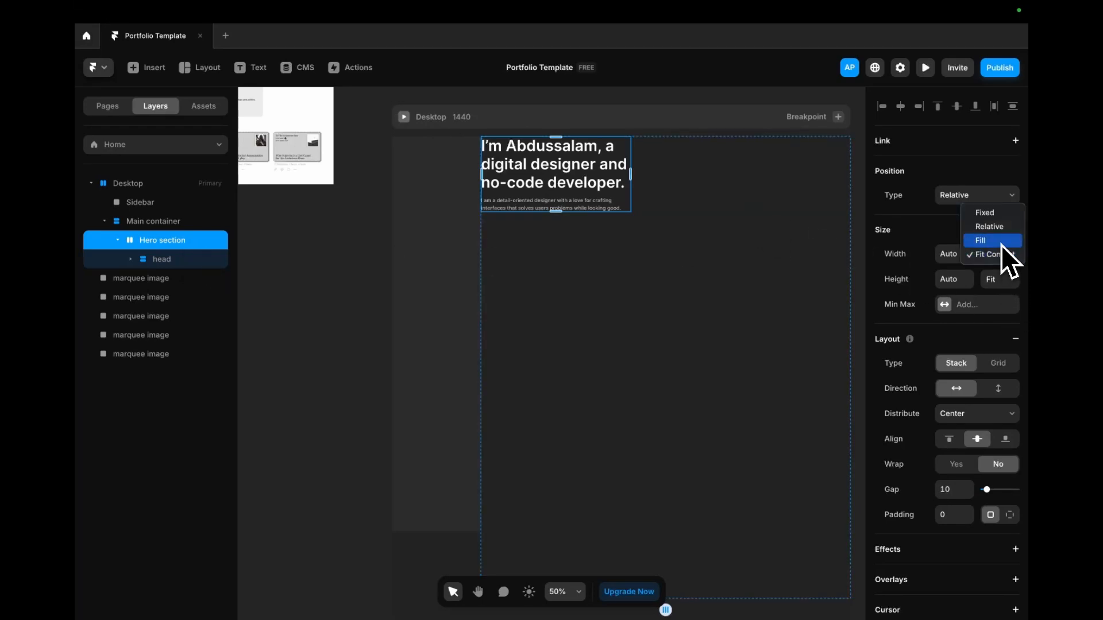
pyautogui.click(1000, 245)
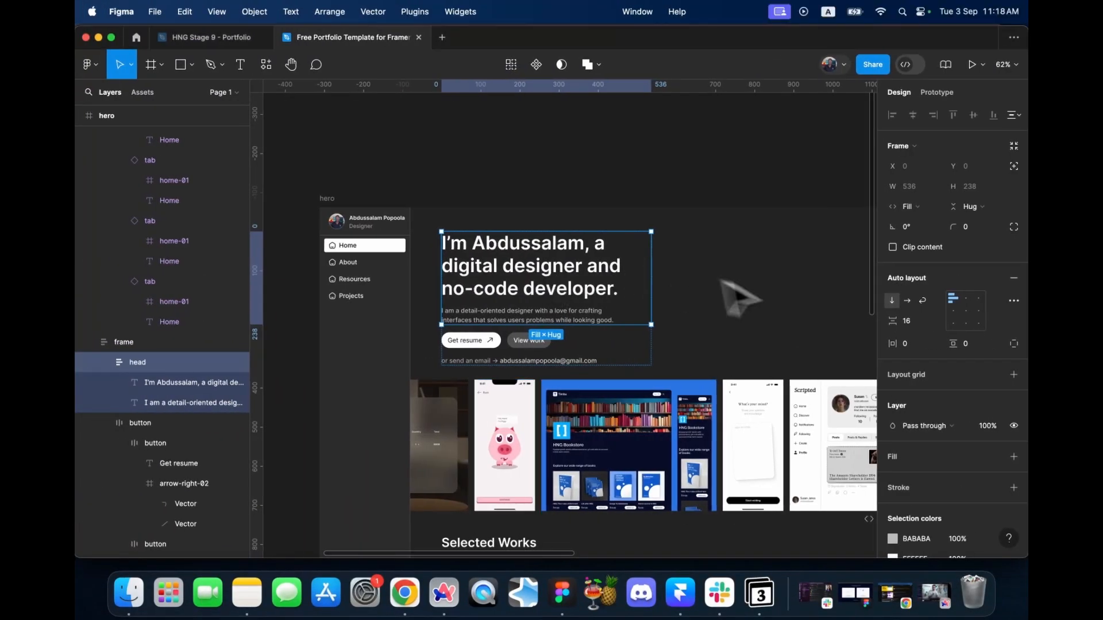
# - In the Figma design, select the frame around the hero text and buttons and measure its spacing to the surrounding hero frame
pyautogui.click(733, 289)
pyautogui.click(580, 292)
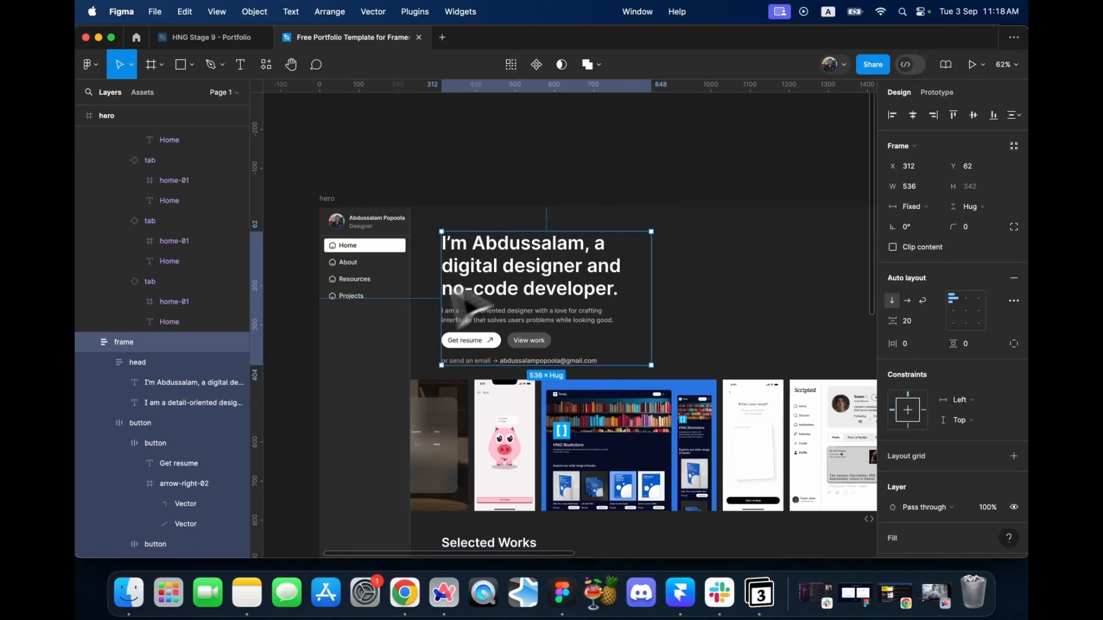
pyautogui.press('alt')
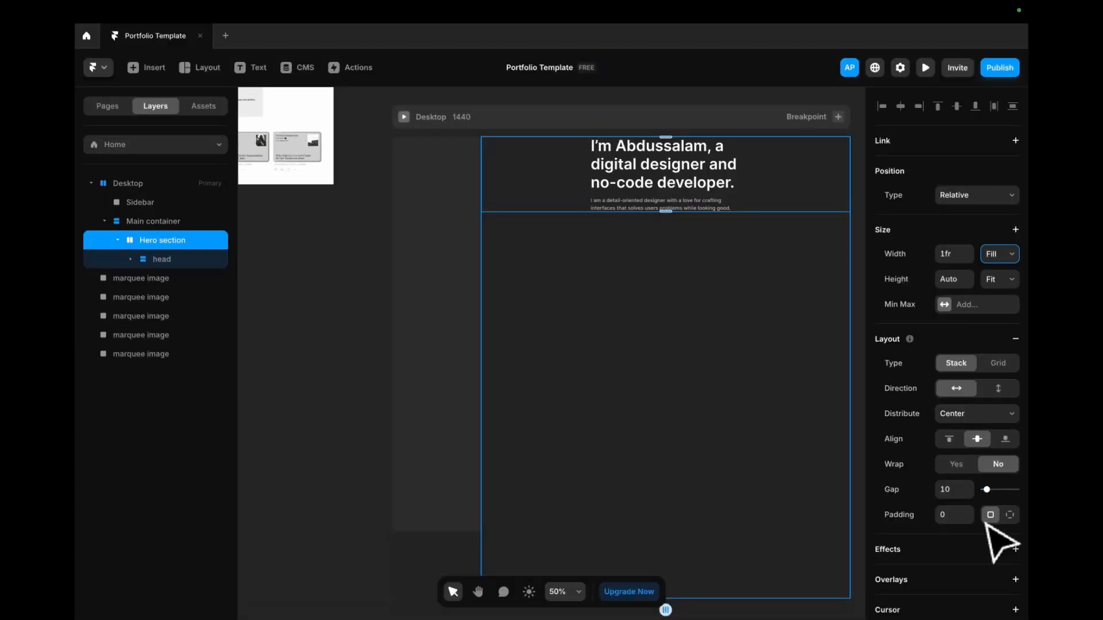
# - Switch to Framer and give the Hero section individual paddings of 64 top, 80 right, 64 bottom and 80 left
pyautogui.click(1010, 514)
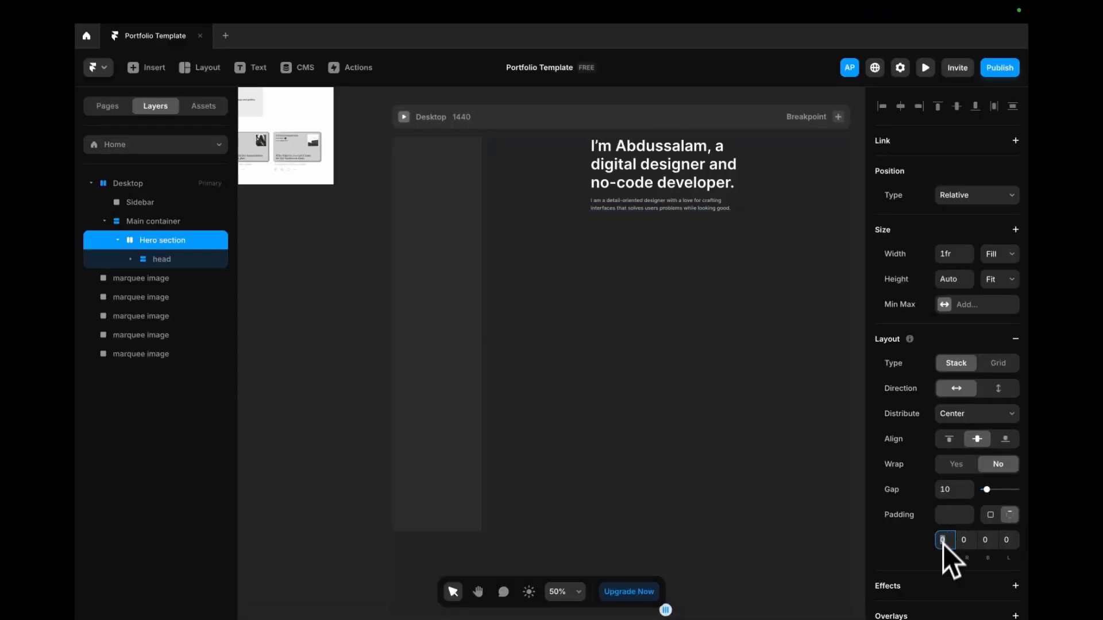
pyautogui.click(911, 561)
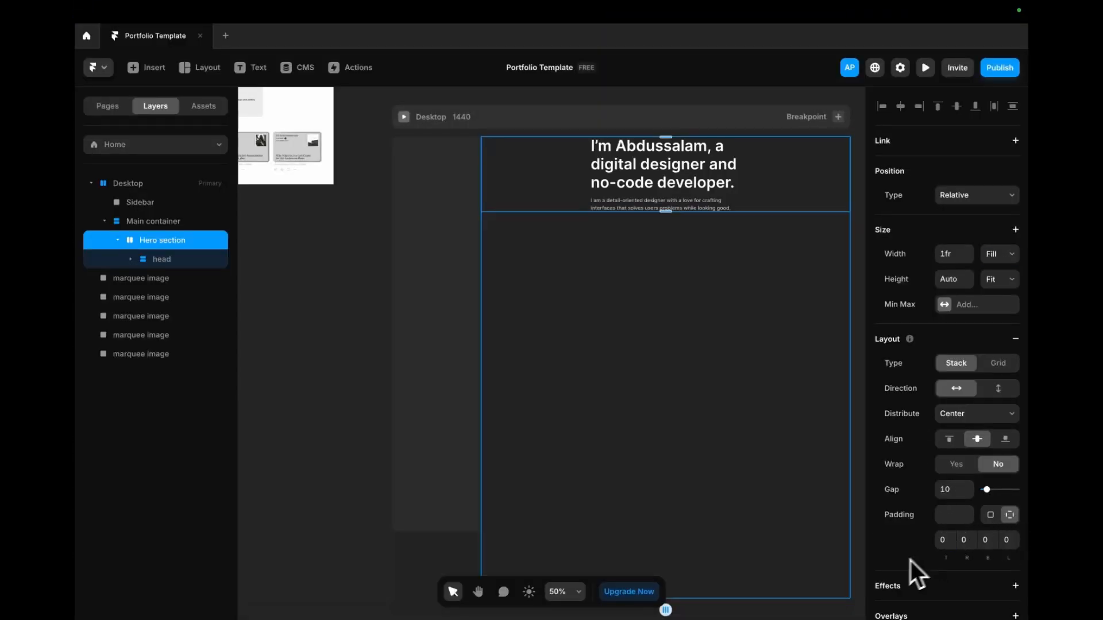
pyautogui.click(950, 540)
pyautogui.write('64')
pyautogui.press('Tab')
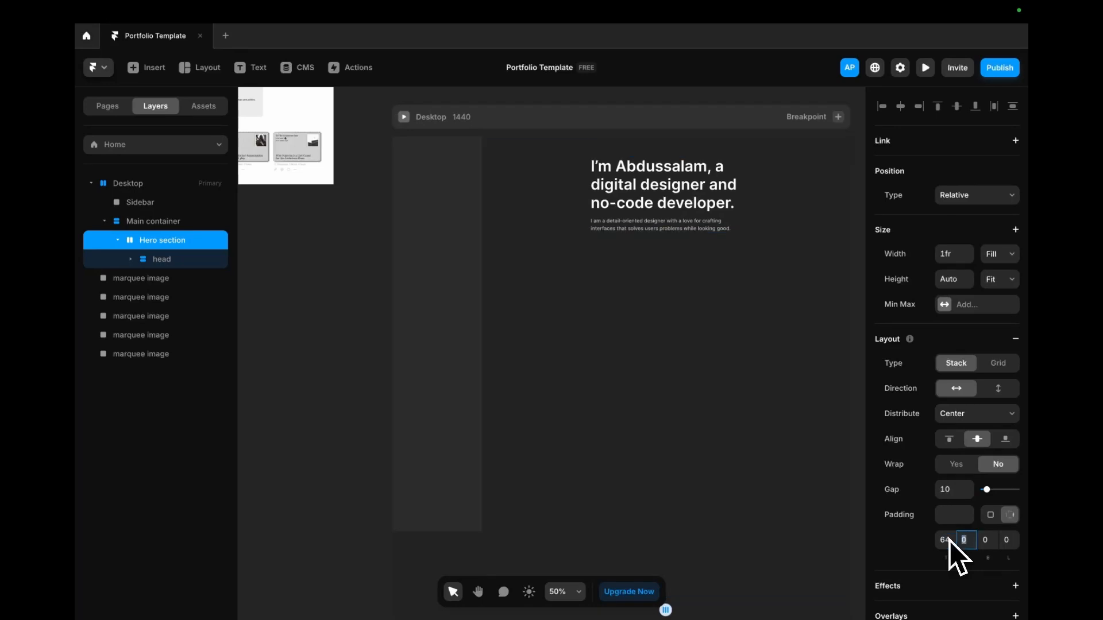
pyautogui.write('8')
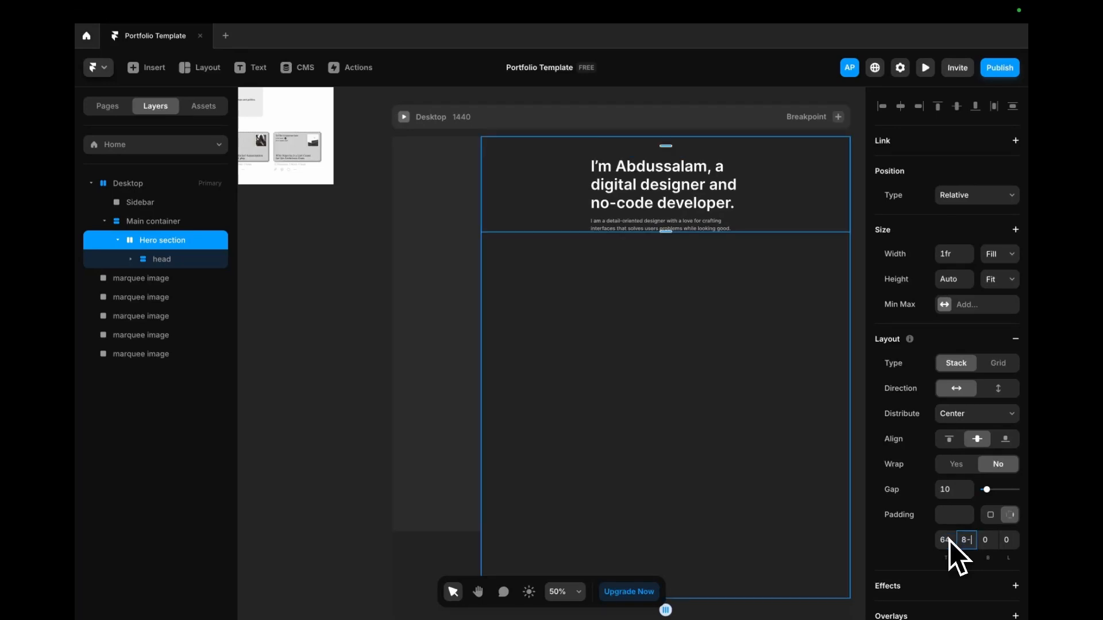
pyautogui.write('0')
pyautogui.press('Tab')
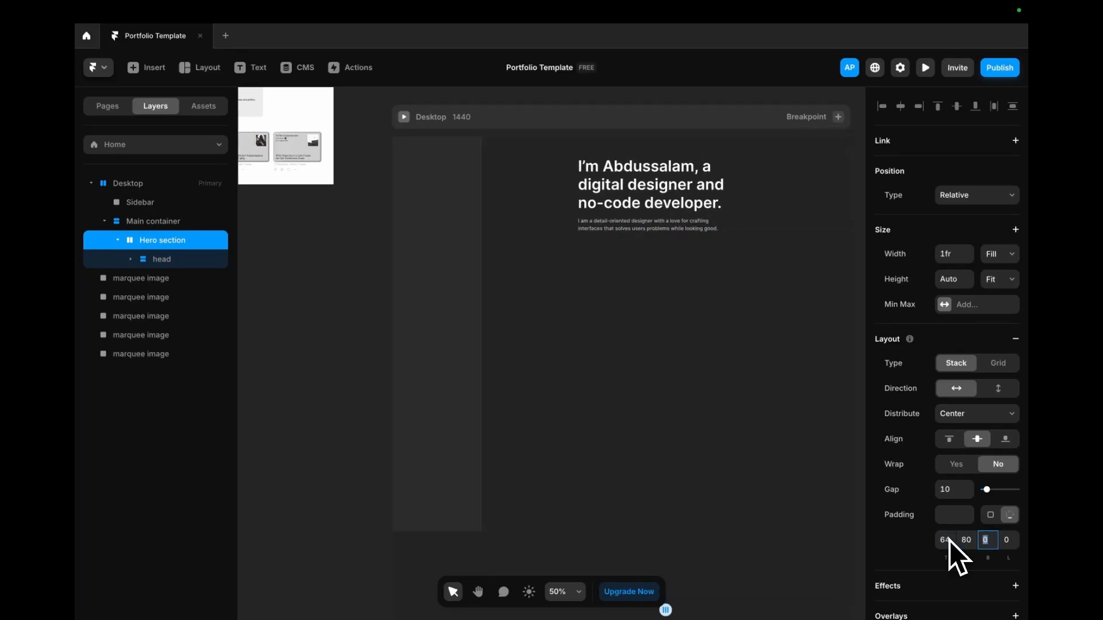
pyautogui.write('64')
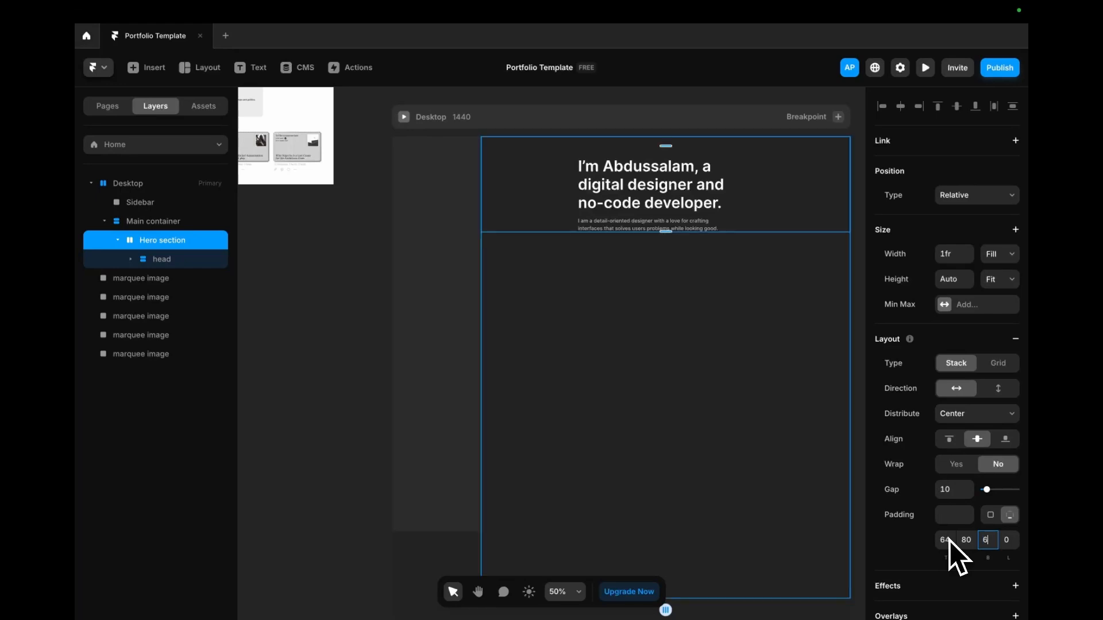
pyautogui.press('Tab')
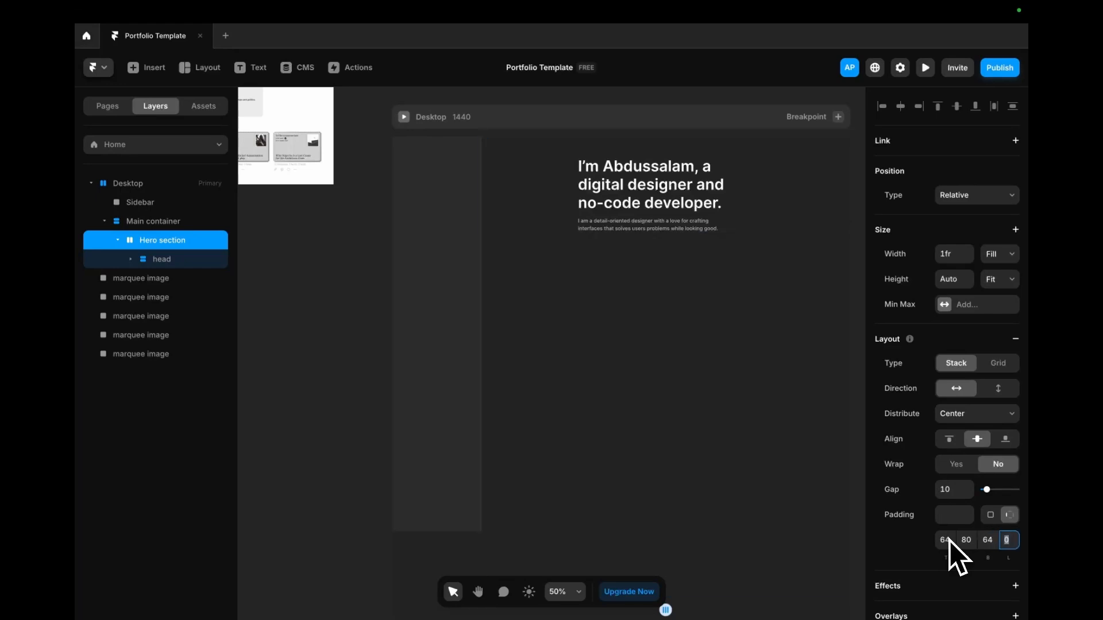
pyautogui.write('80')
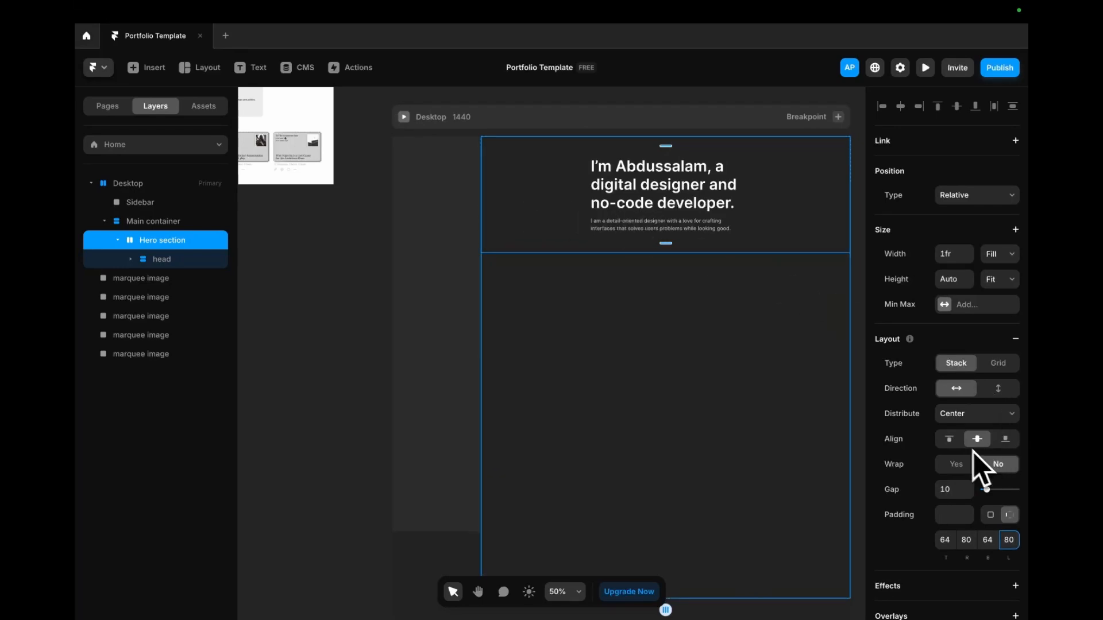
# - Set the Hero section's distribution to Start
pyautogui.click(975, 418)
pyautogui.click(974, 402)
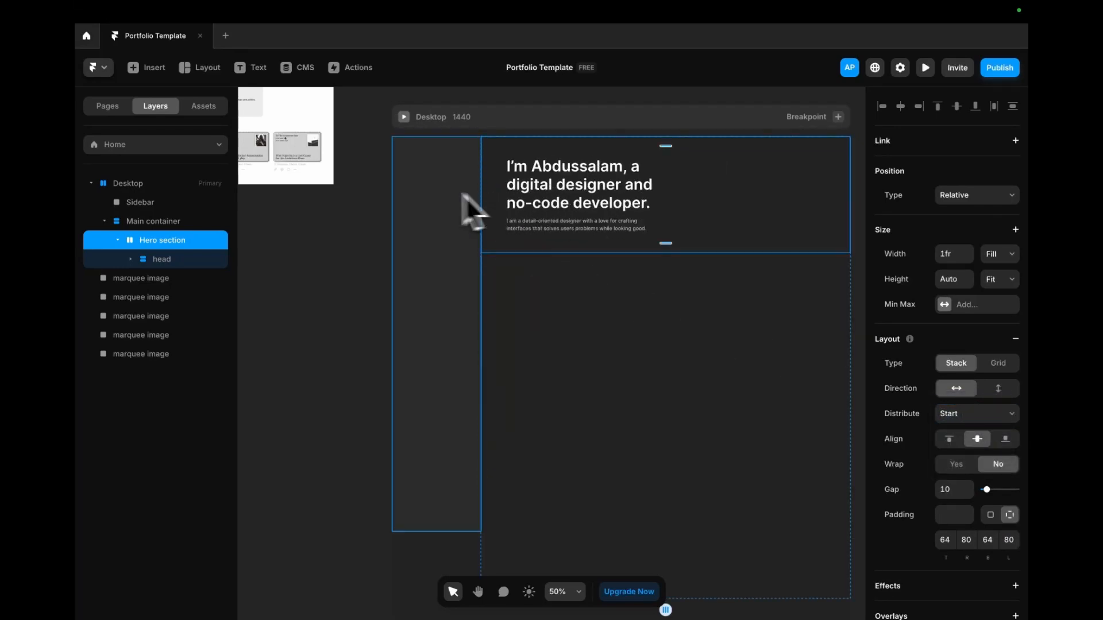
pyautogui.click(619, 209)
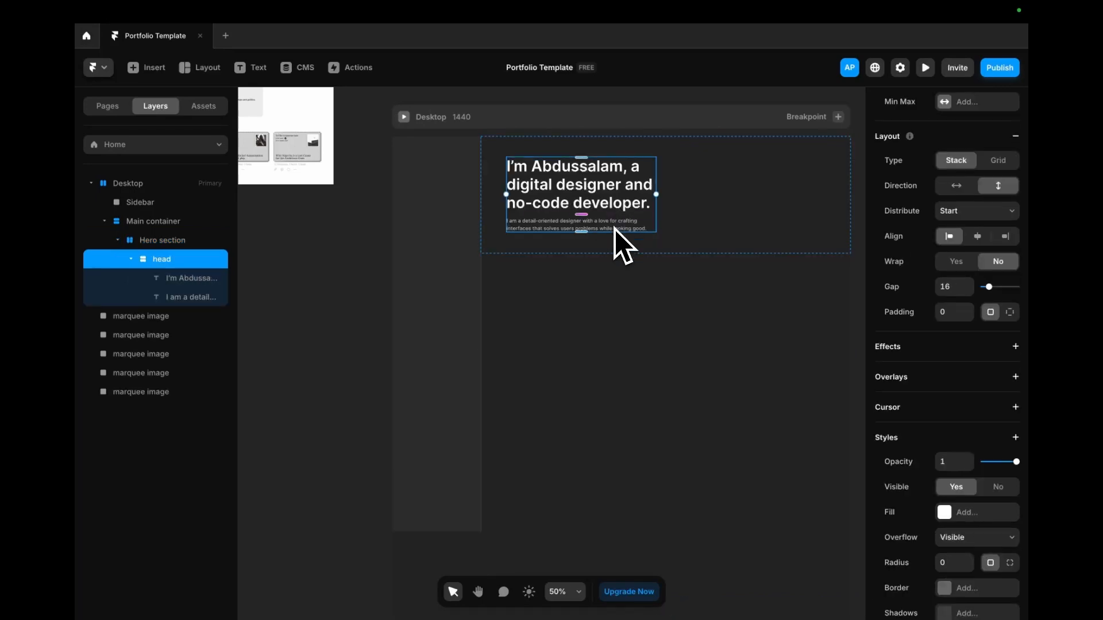
pyautogui.click(683, 250)
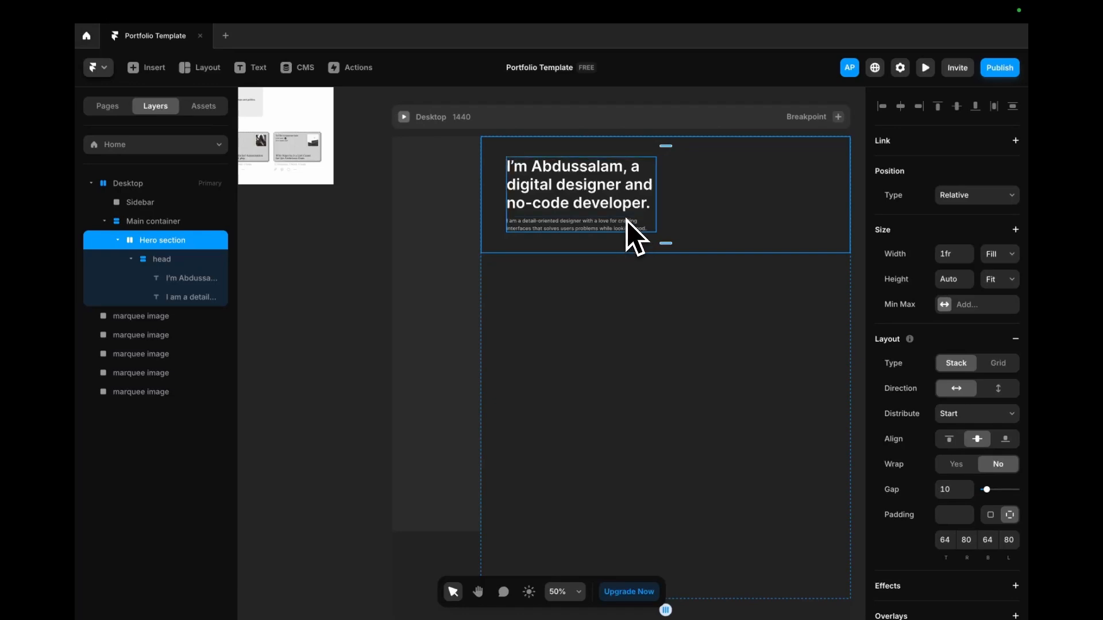
# - Switch to Figma, delete the arrow icon from the Get resume button and select the row holding both hero buttons
pyautogui.hotkey('ctrl', 'Left')
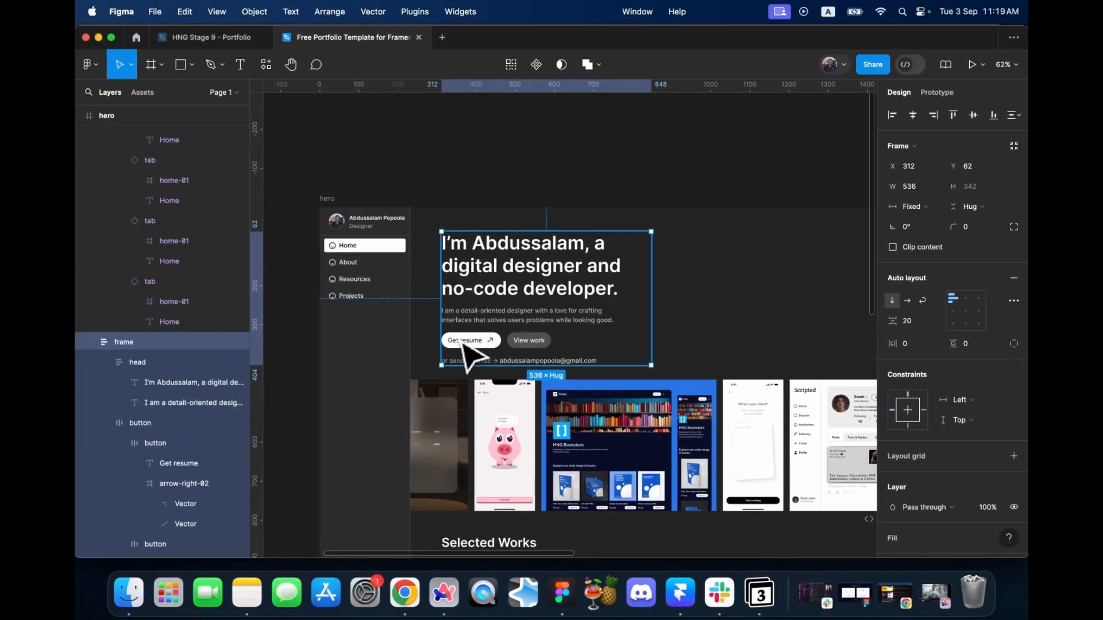
pyautogui.click(458, 344)
pyautogui.scroll(5, 463, 344)
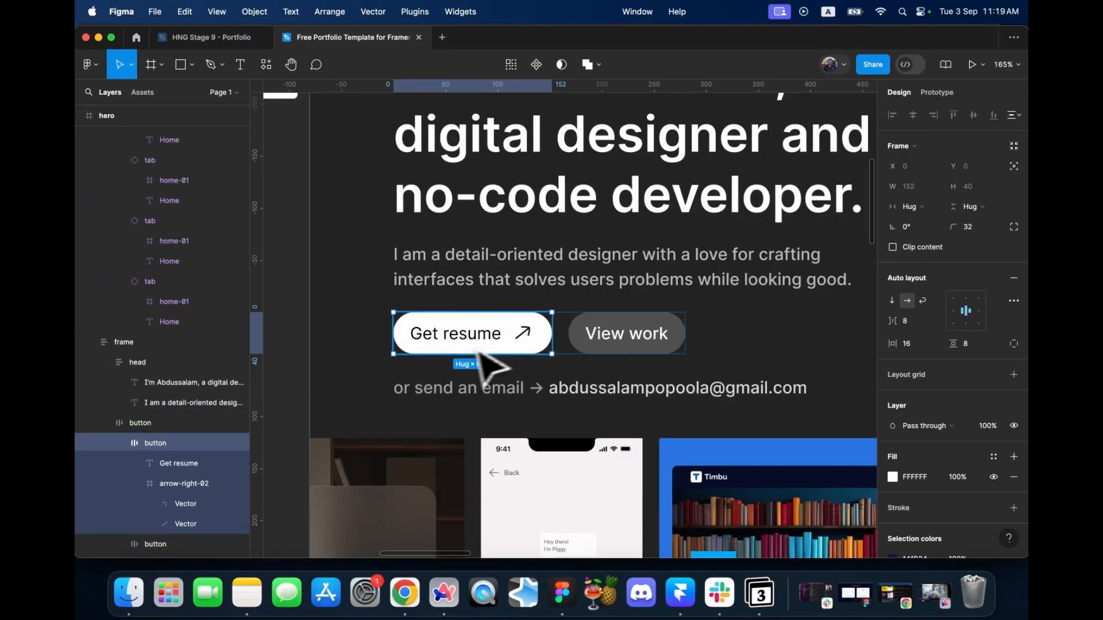
pyautogui.scroll(5, 517, 348)
pyautogui.click(521, 335)
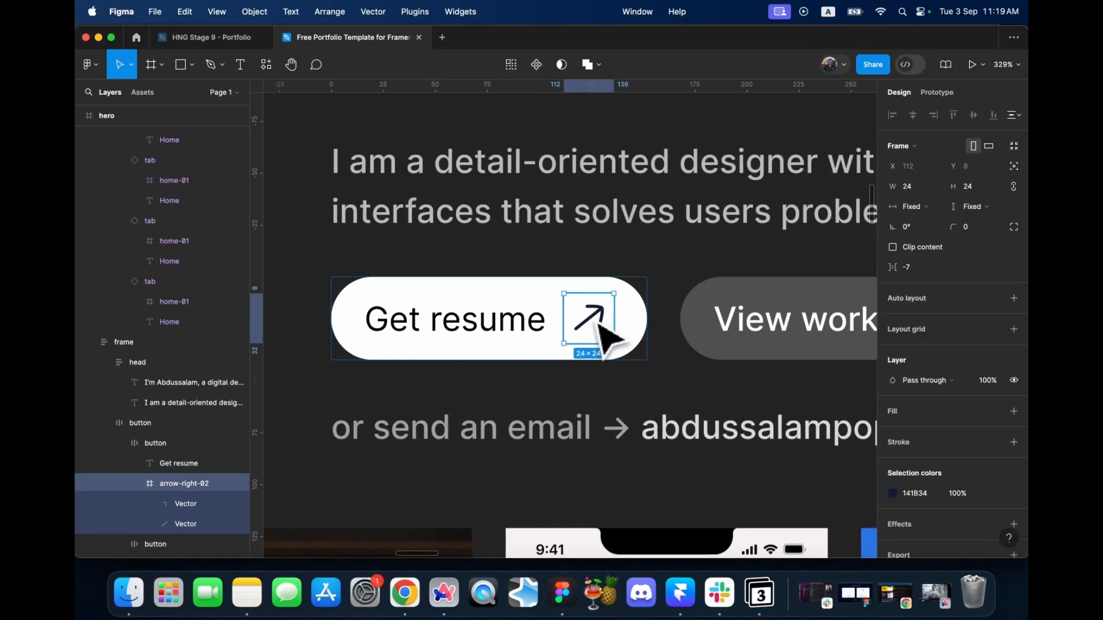
pyautogui.press('Delete')
pyautogui.click(531, 345)
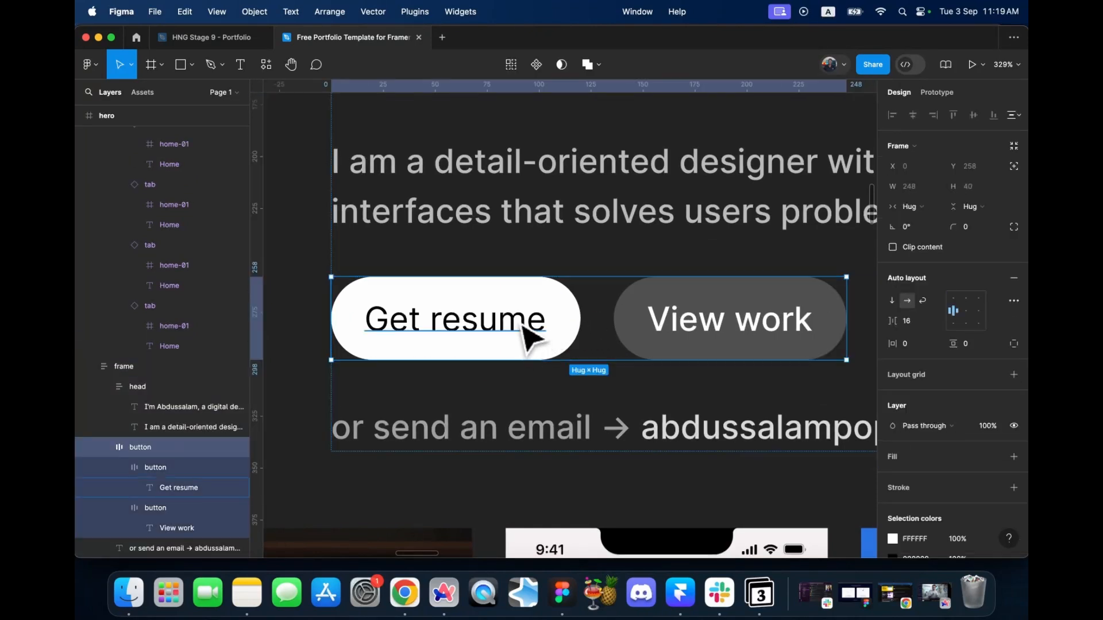
# - Set the Get resume label's font weight to Medium in the hero button row
pyautogui.doubleClick(525, 336)
pyautogui.click(732, 336)
pyautogui.click(531, 339)
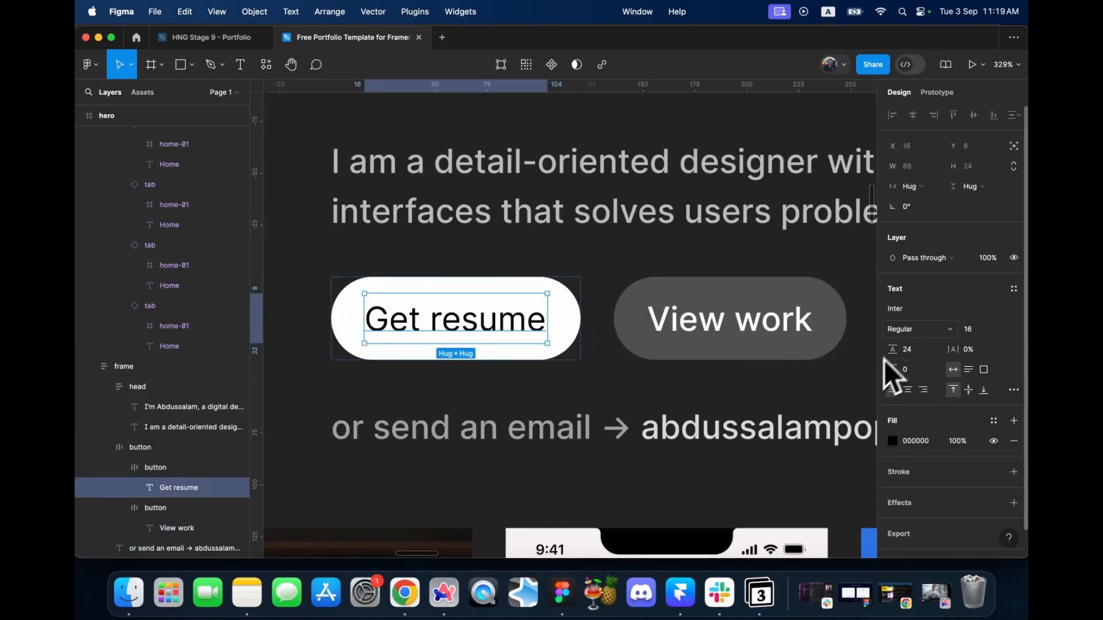
pyautogui.click(900, 329)
pyautogui.click(900, 345)
pyautogui.press('Escape')
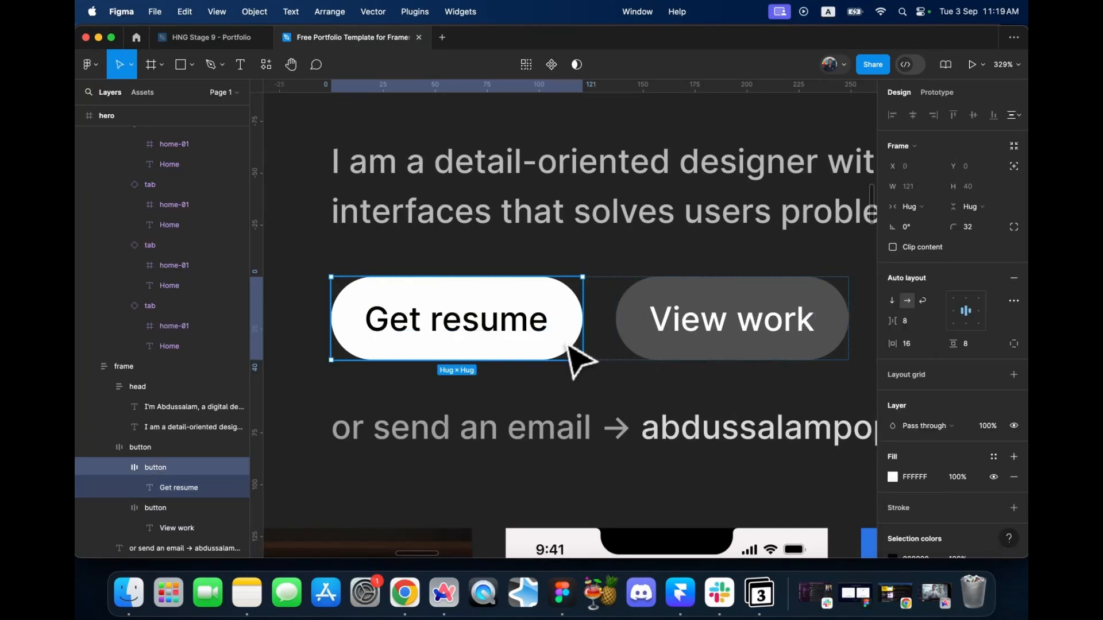
# - Copy the Get resume button for Framer with the Figma to HTML with Framer plugin
pyautogui.rightClick(461, 307)
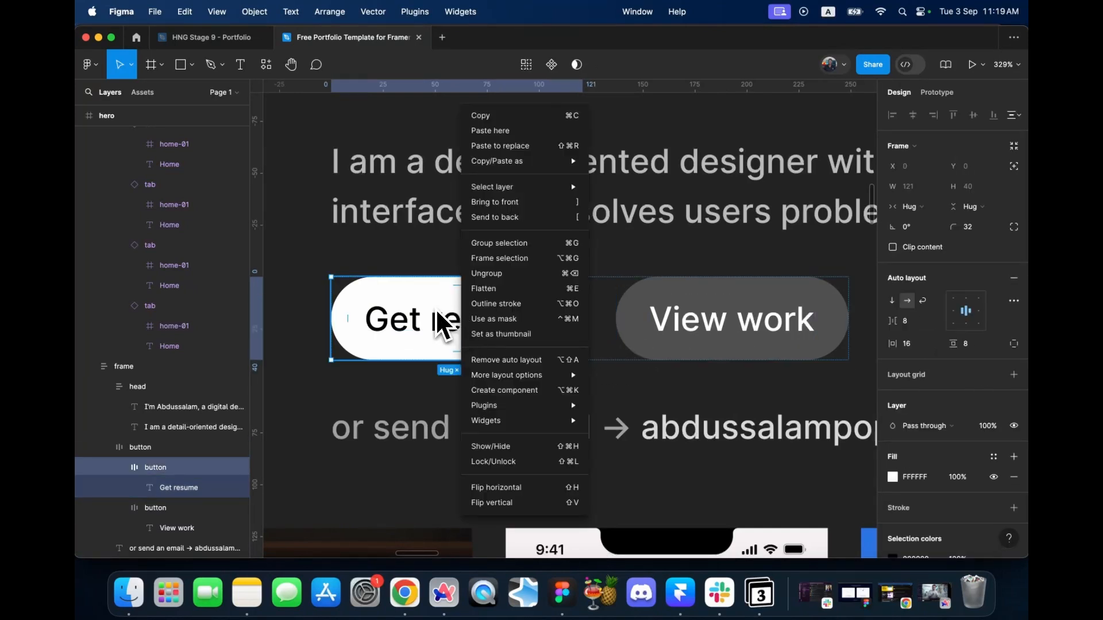
pyautogui.click(435, 309)
pyautogui.click(266, 64)
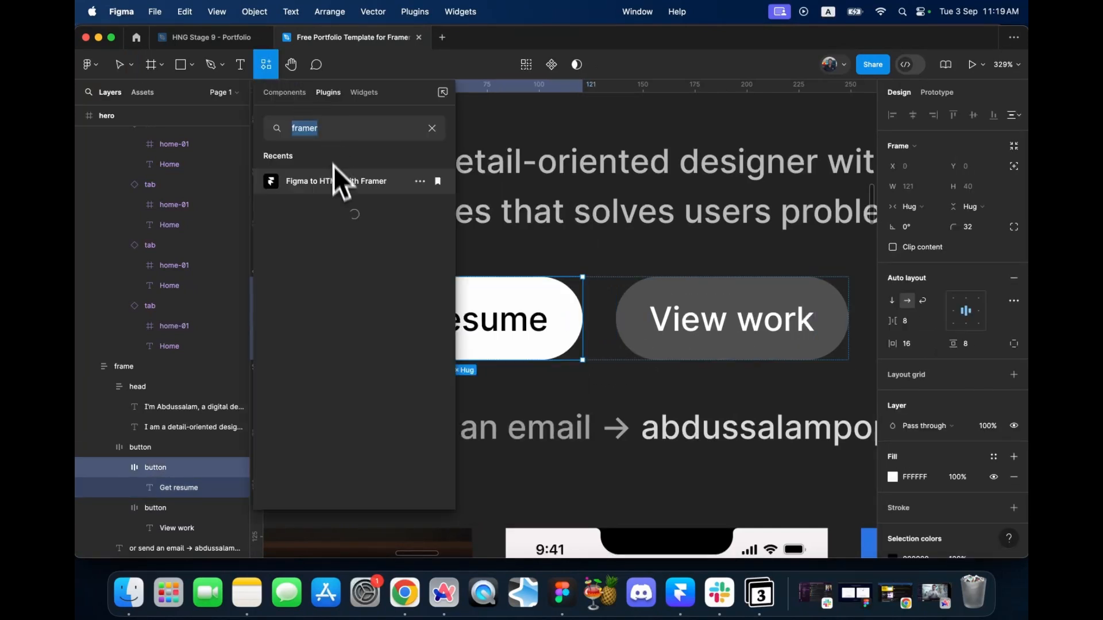
pyautogui.click(336, 180)
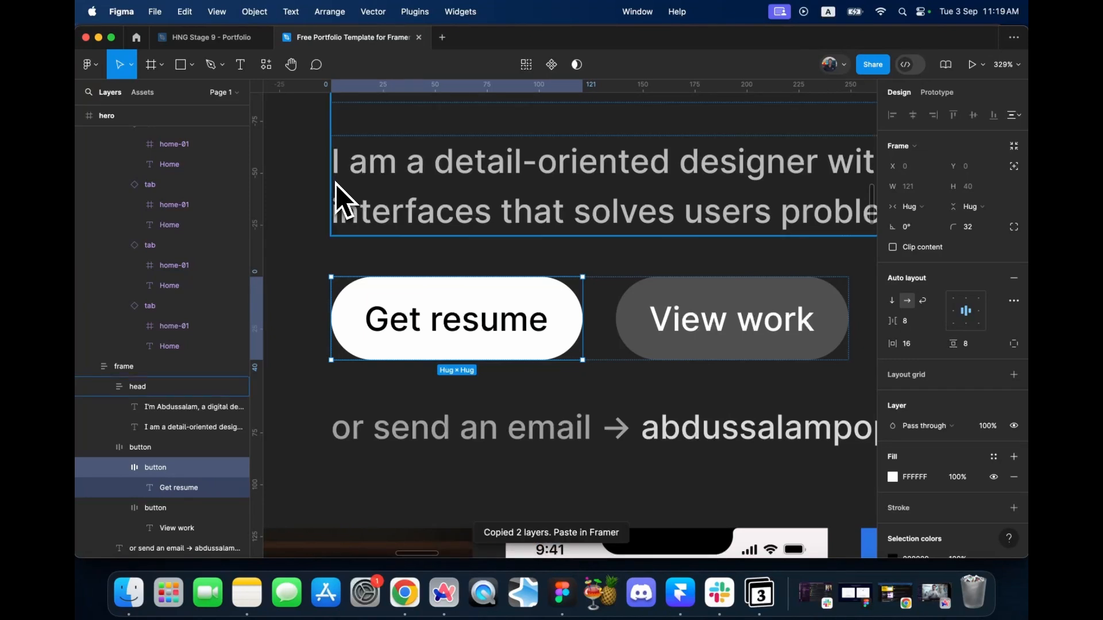
# - Switch to Framer and paste the Get resume button into the Hero section's head stack
pyautogui.hotkey('ctrl', 'Right')
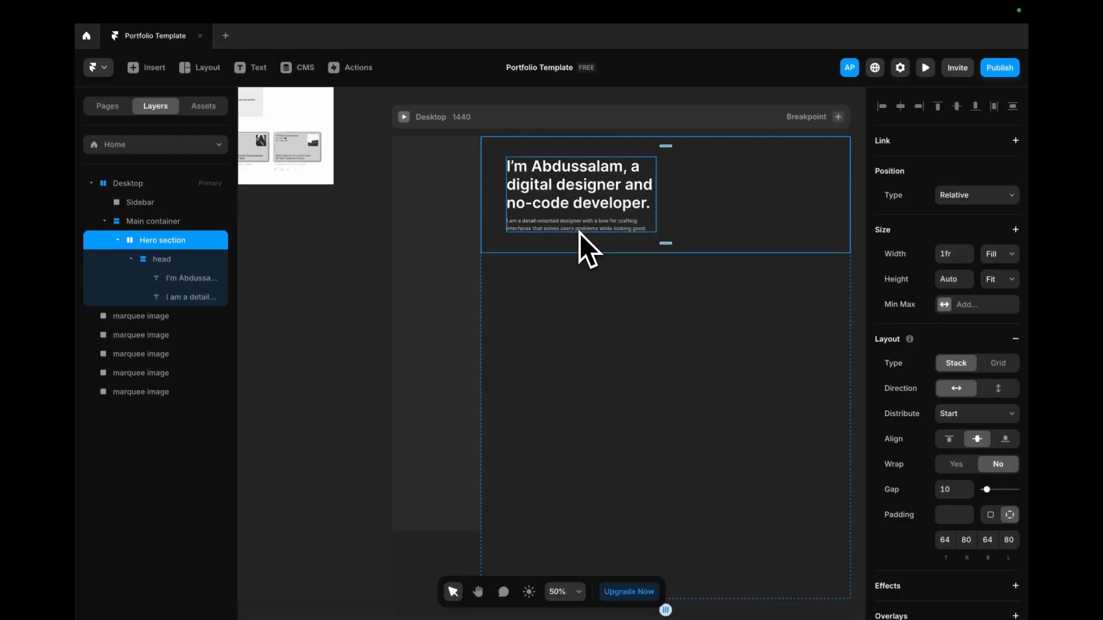
pyautogui.click(165, 260)
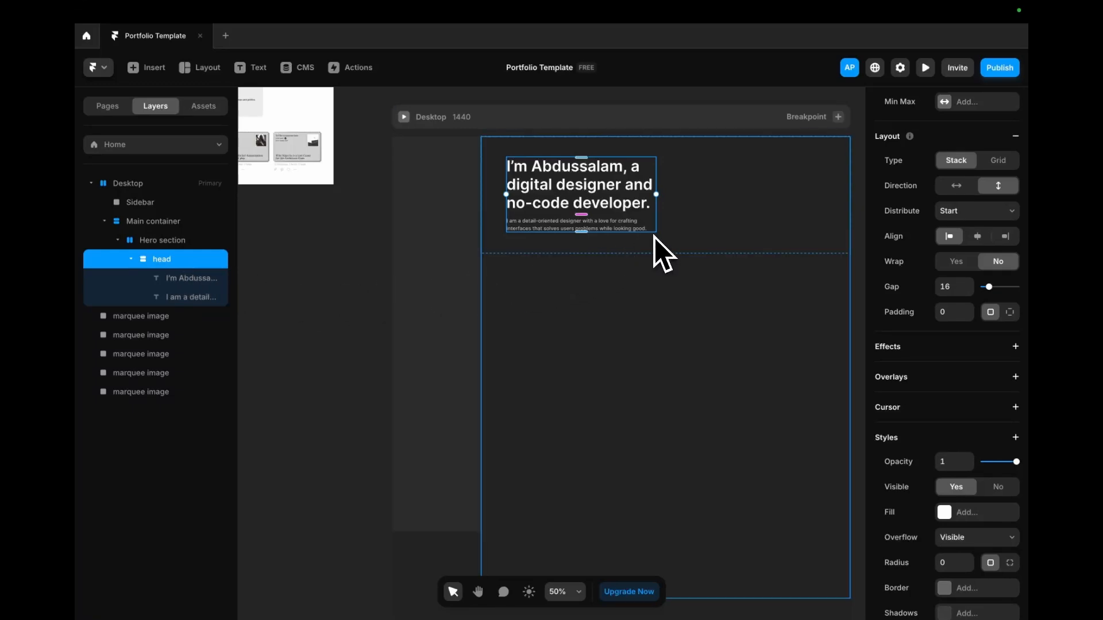
pyautogui.hotkey('ctrl', 'v')
pyautogui.scroll(-5, 531, 247)
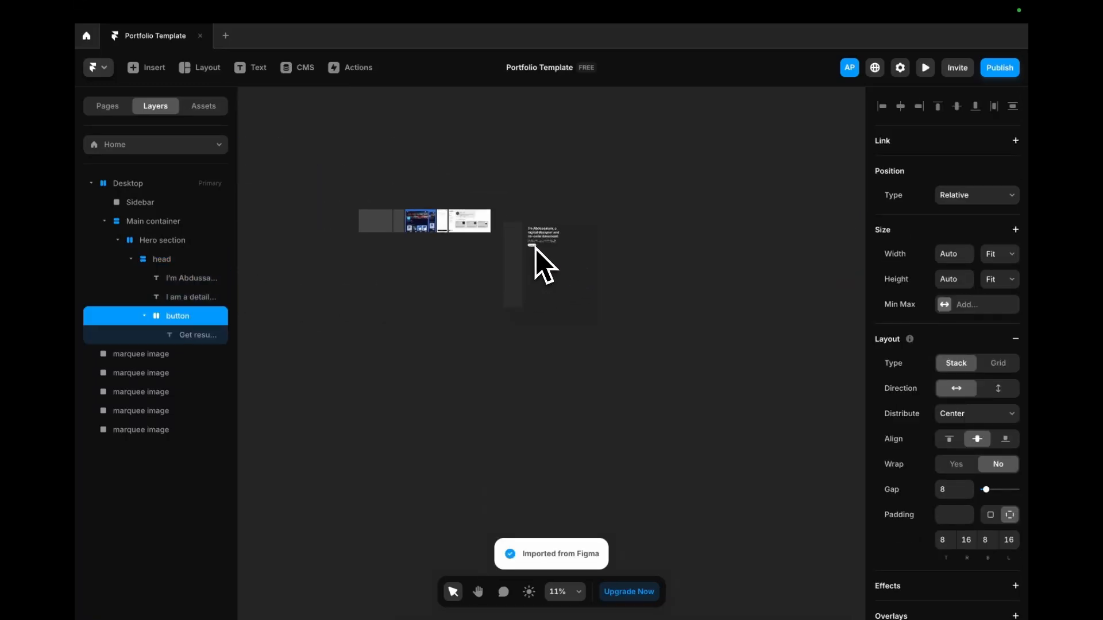
pyautogui.scroll(6, 535, 249)
pyautogui.scroll(10, 535, 251)
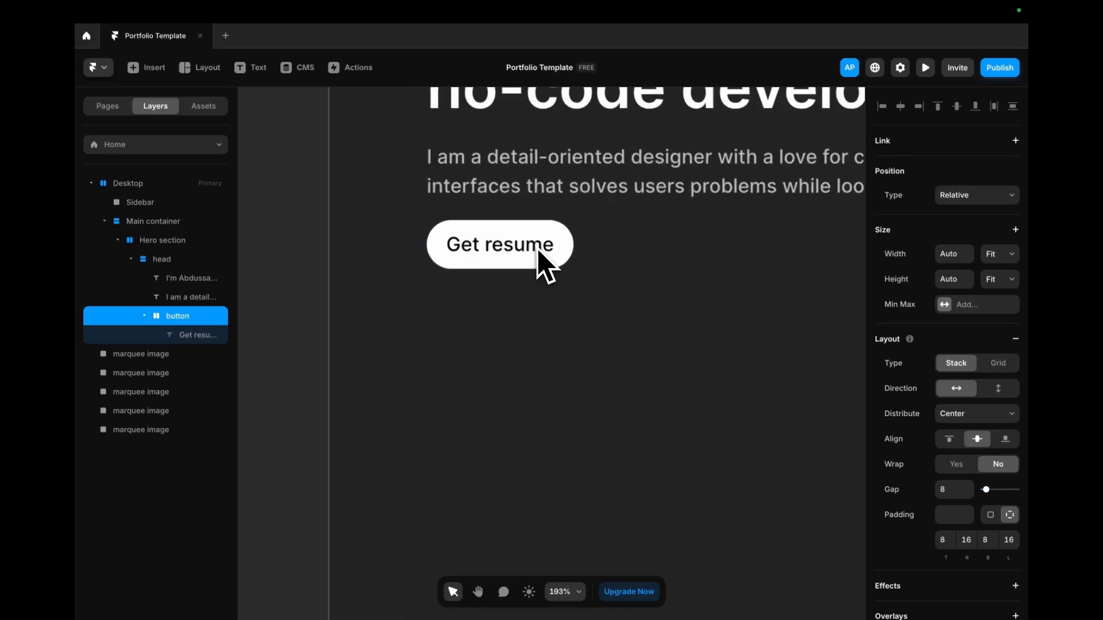
# - Create a new Paragraph text style from the Get resume label and rename it Button
pyautogui.click(543, 245)
pyautogui.scroll(-6, 965, 459)
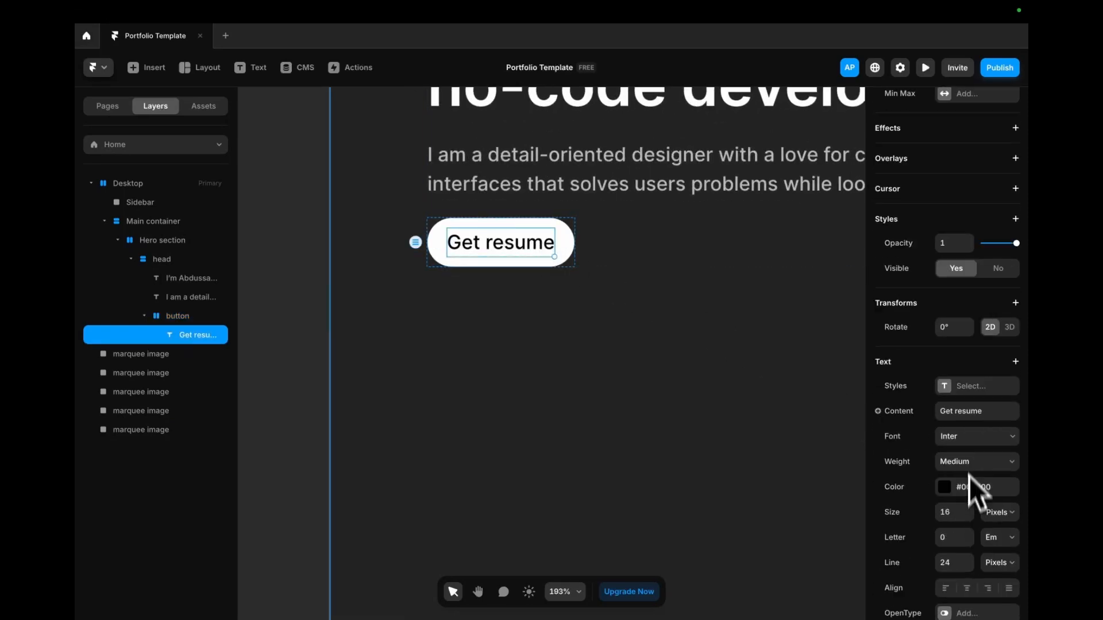
pyautogui.click(955, 277)
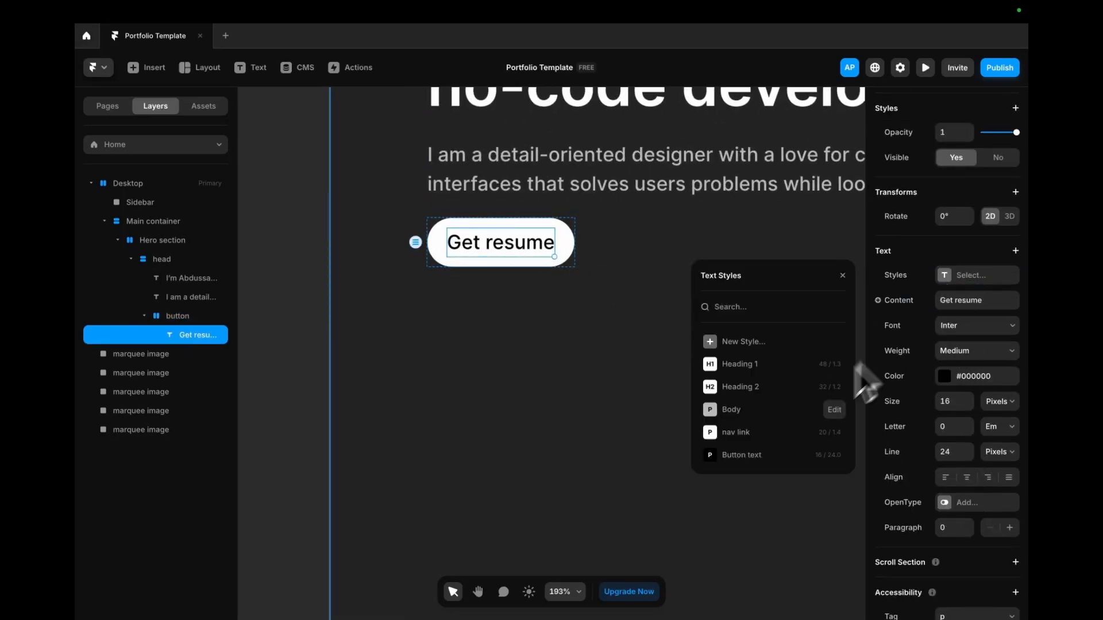
pyautogui.click(729, 342)
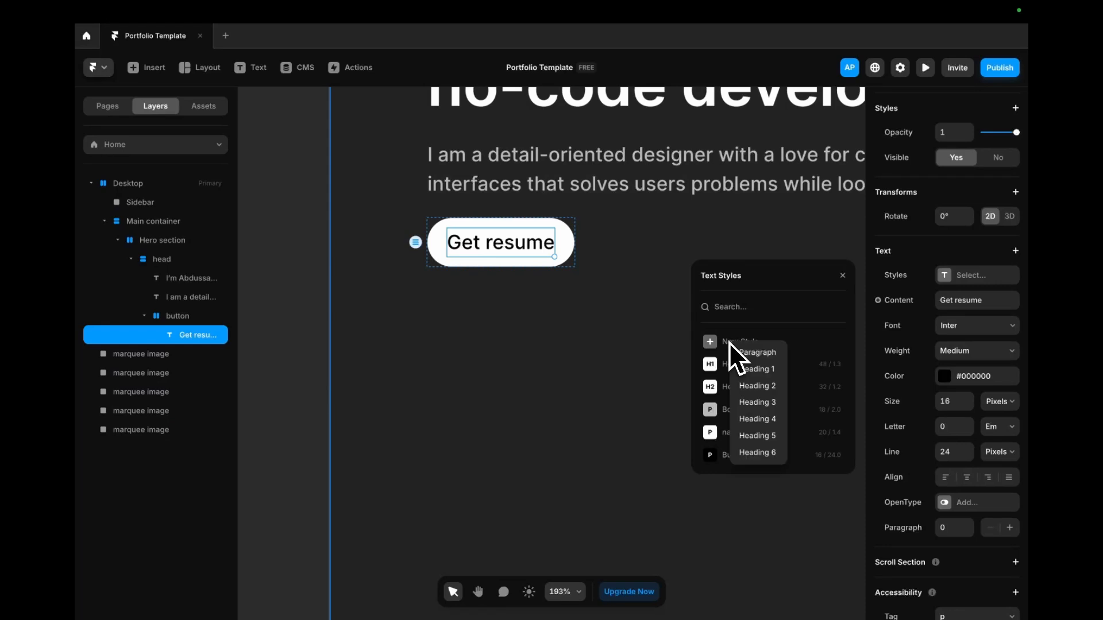
pyautogui.click(754, 354)
pyautogui.rightClick(741, 440)
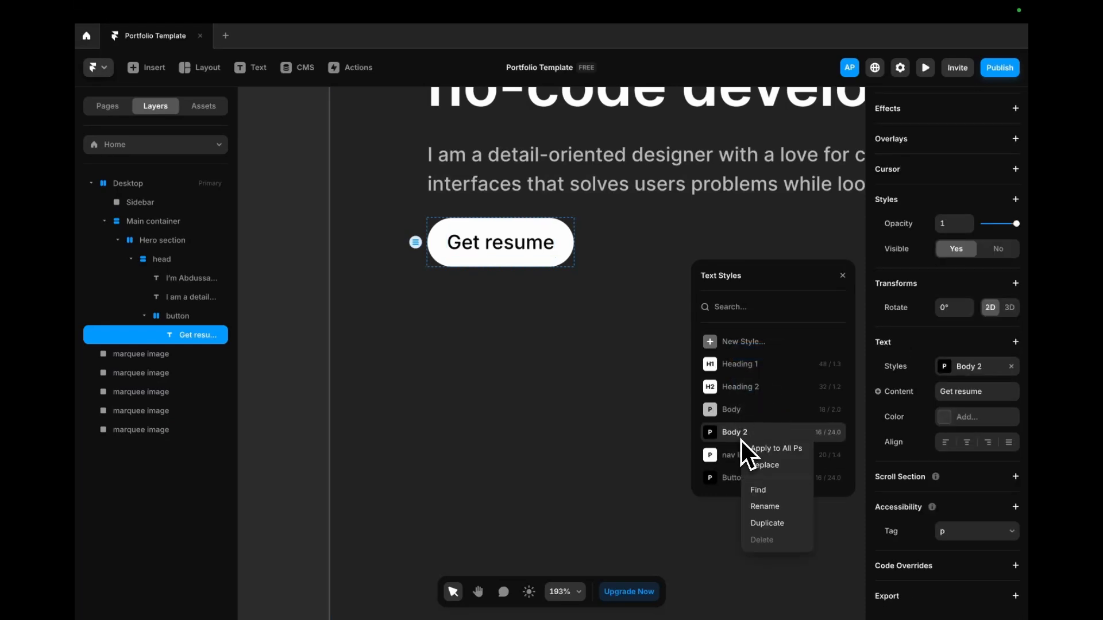
pyautogui.click(770, 507)
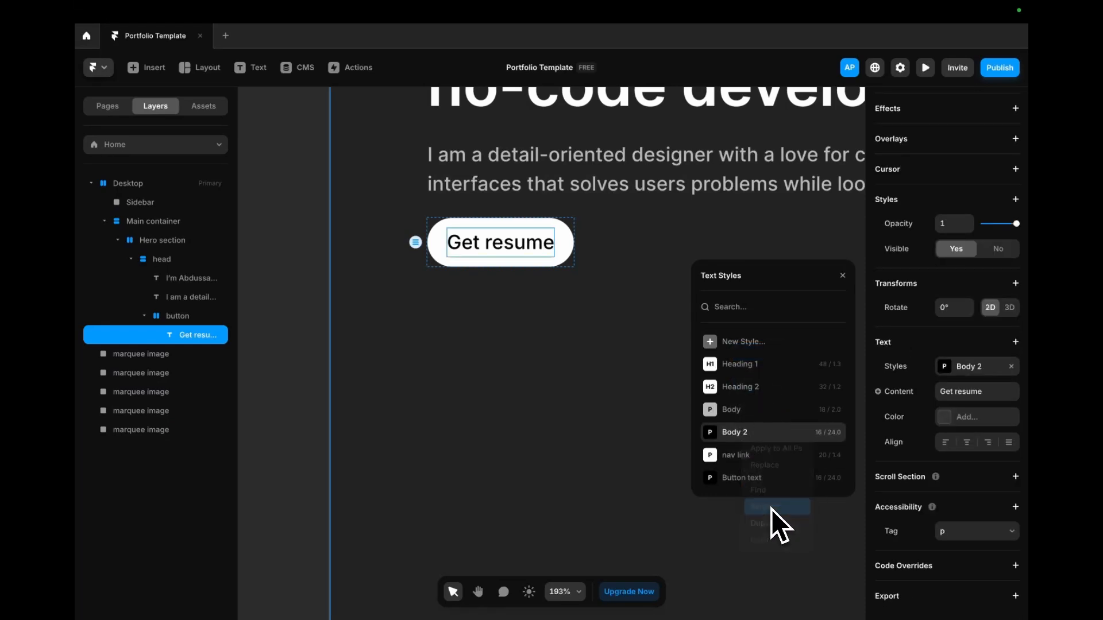
pyautogui.hotkey('ctrl', 'a')
pyautogui.write('Button')
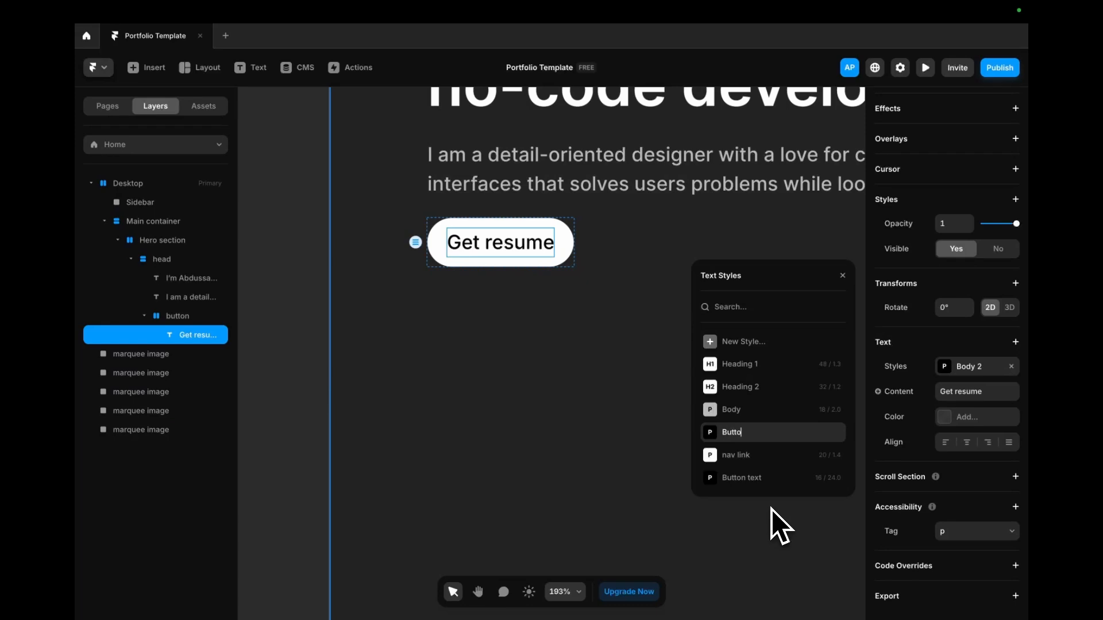
pyautogui.press('Return')
pyautogui.click(727, 497)
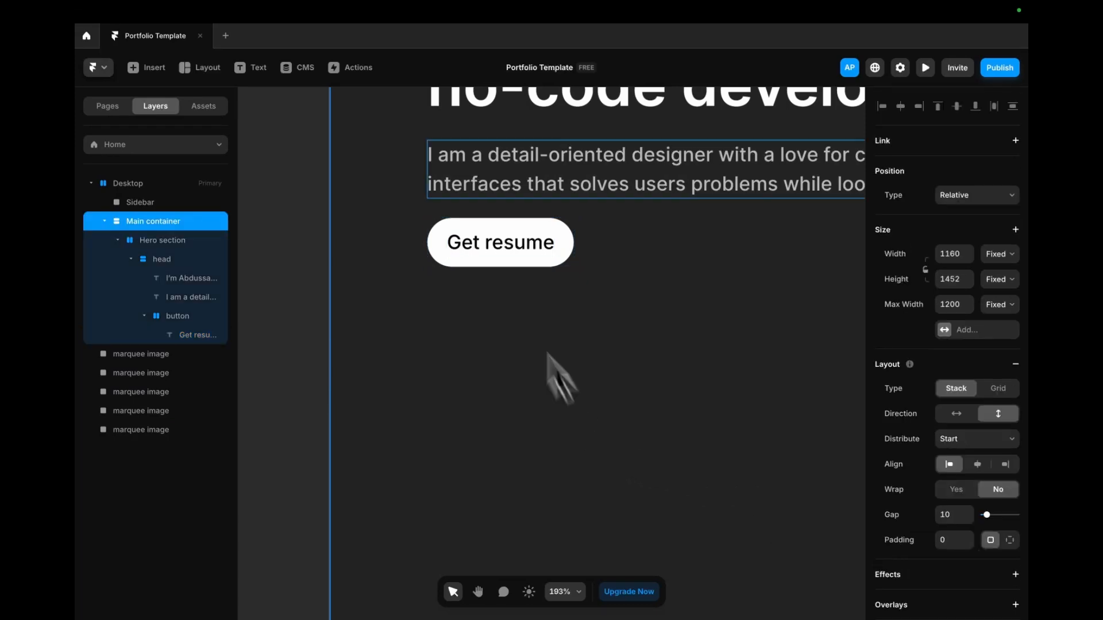
# - Turn the frame around the Get resume label into a component named button
pyautogui.click(495, 255)
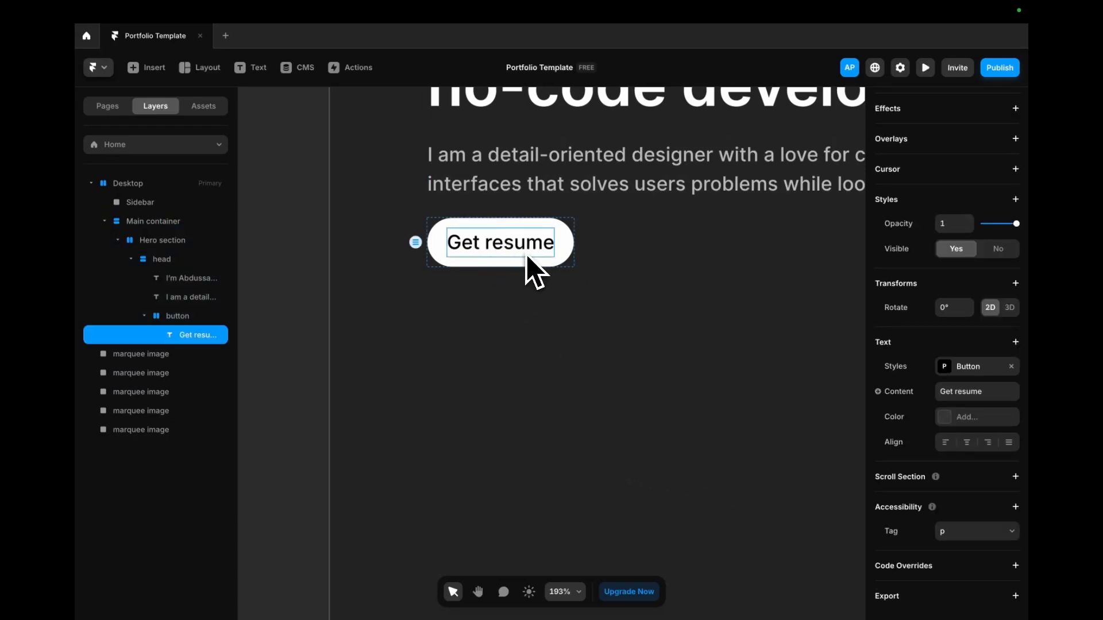
pyautogui.click(560, 258)
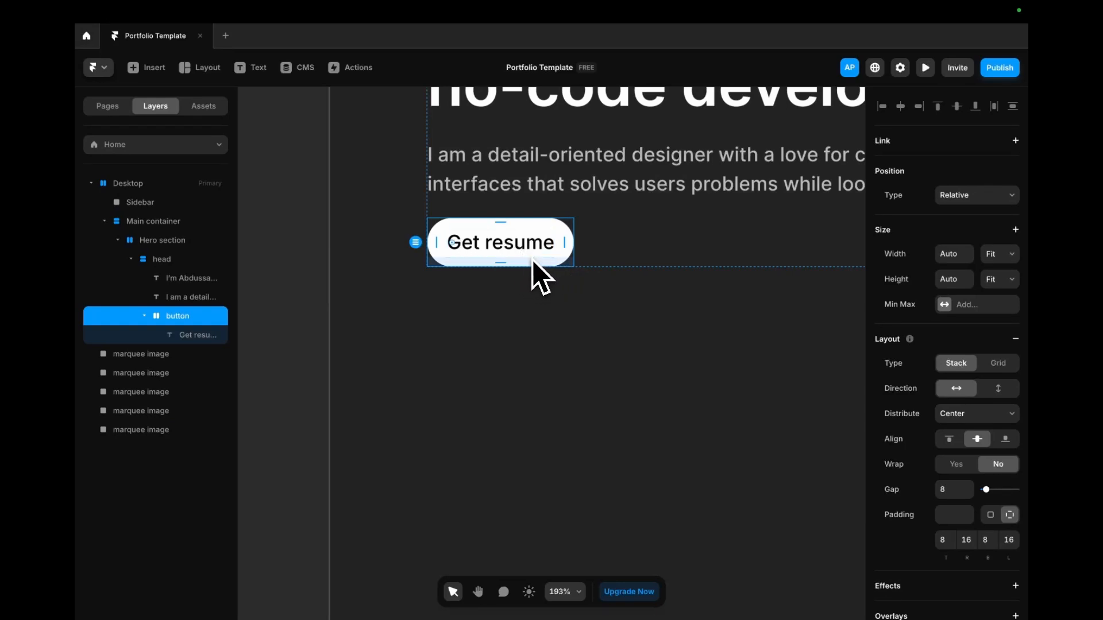
pyautogui.rightClick(172, 316)
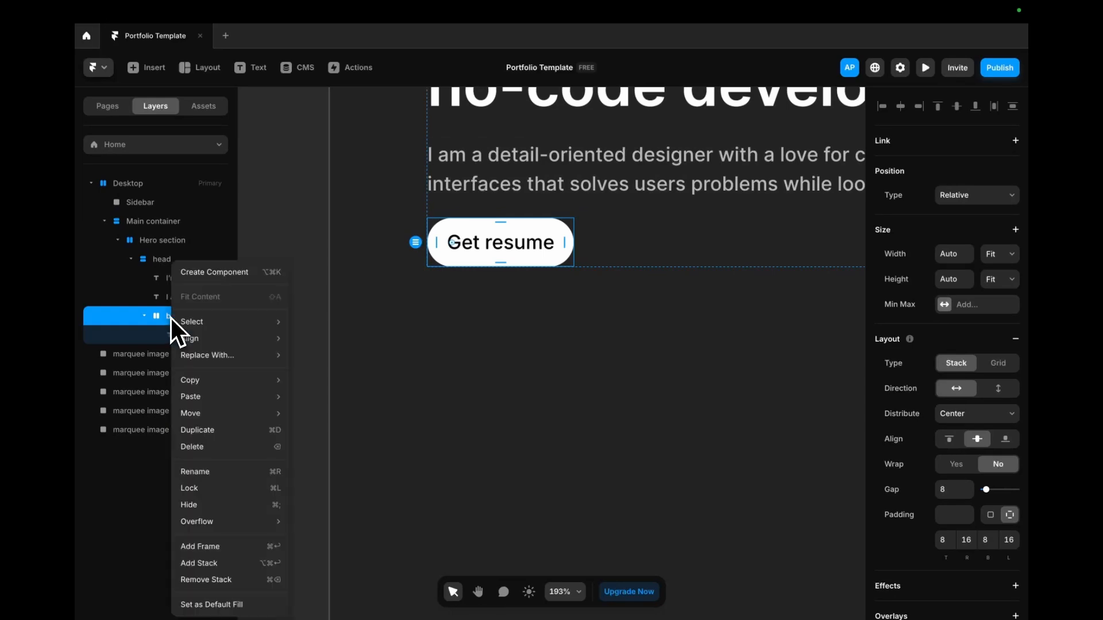
pyautogui.click(193, 273)
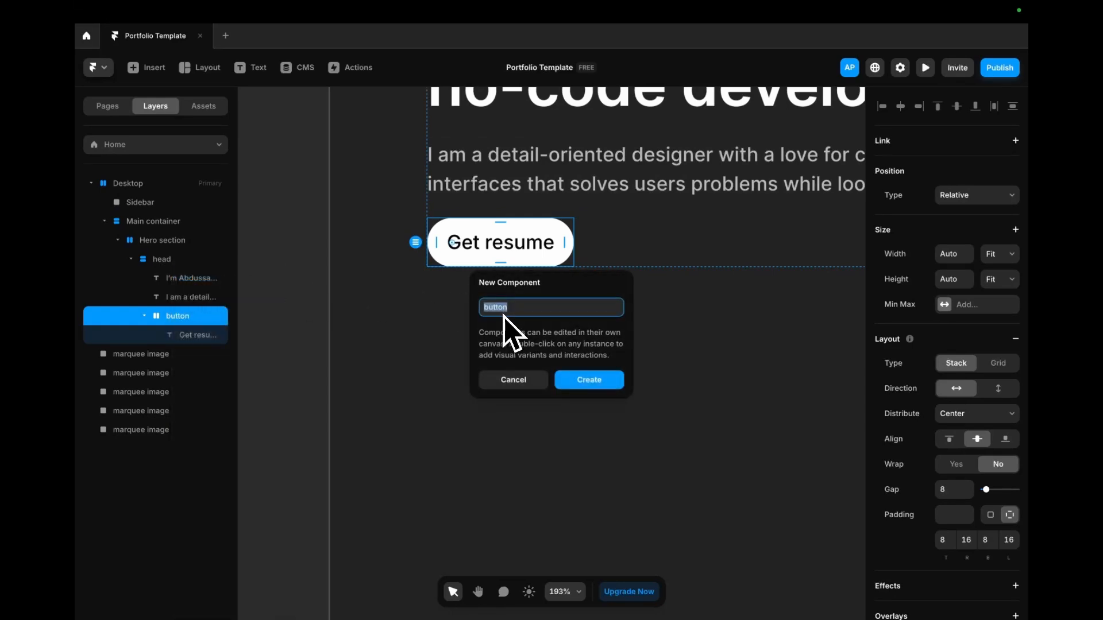
pyautogui.click(604, 386)
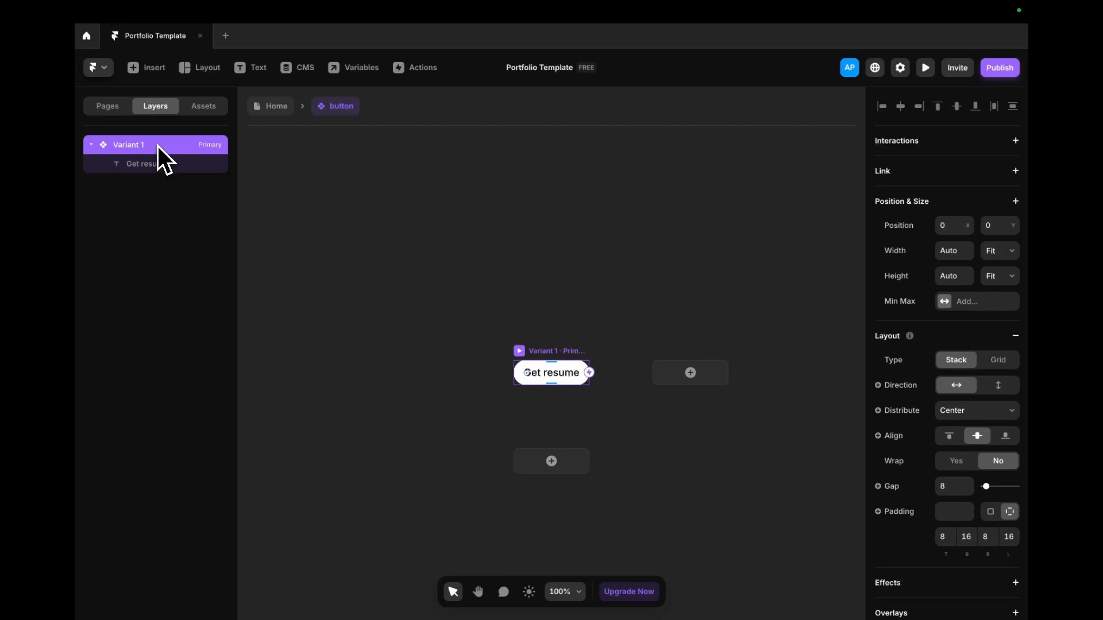
# - Rename the button component's first variant Primary and add a second variant named Secondary
pyautogui.doubleClick(124, 144)
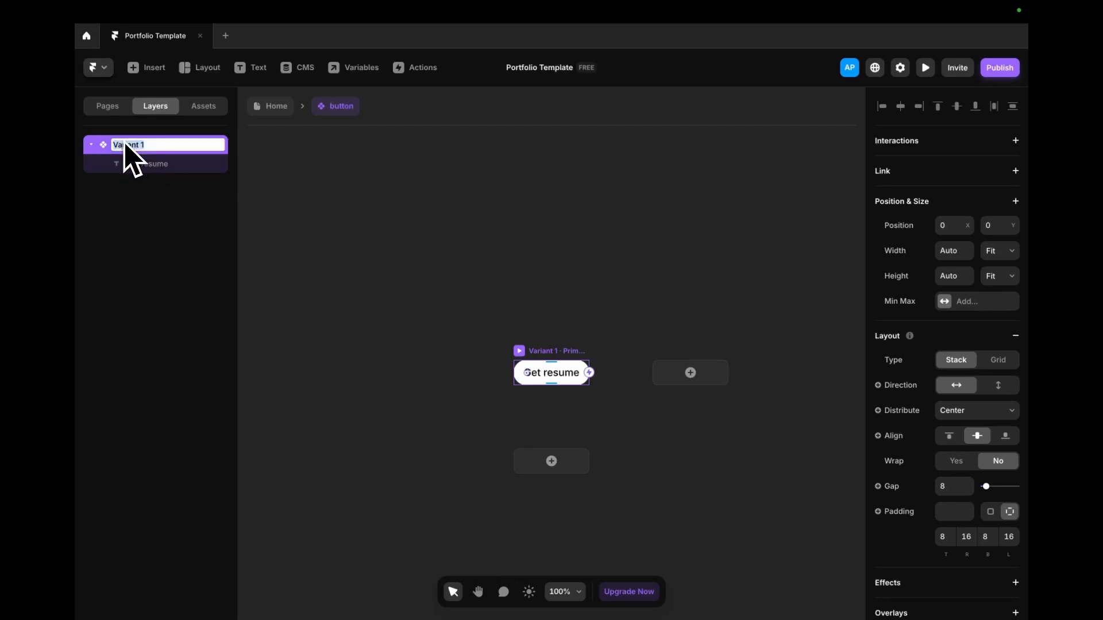
pyautogui.press('Return')
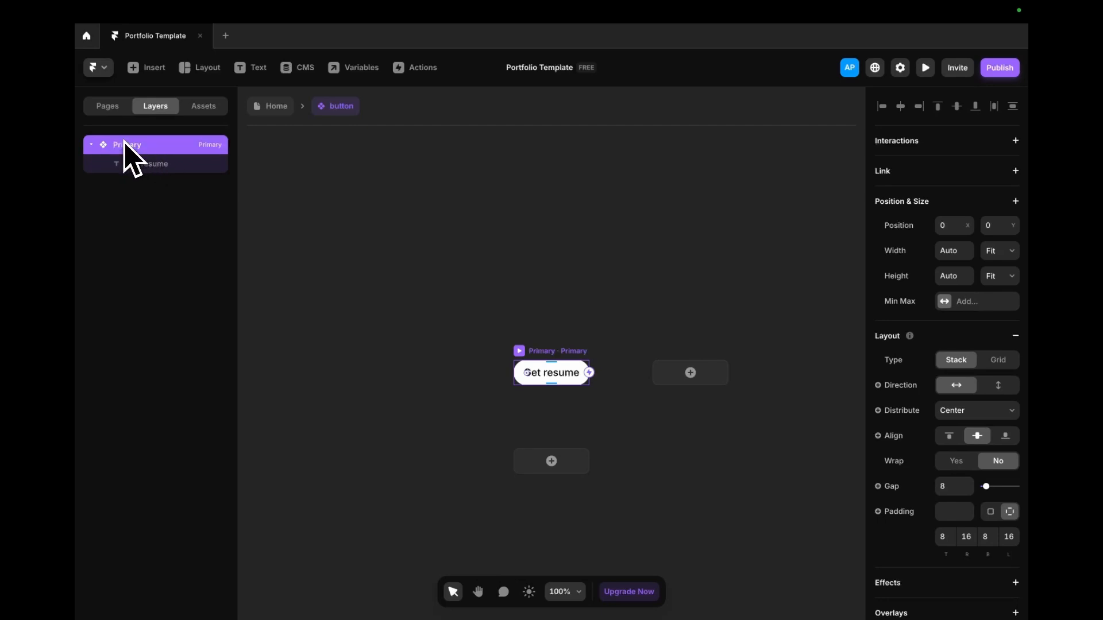
pyautogui.click(690, 373)
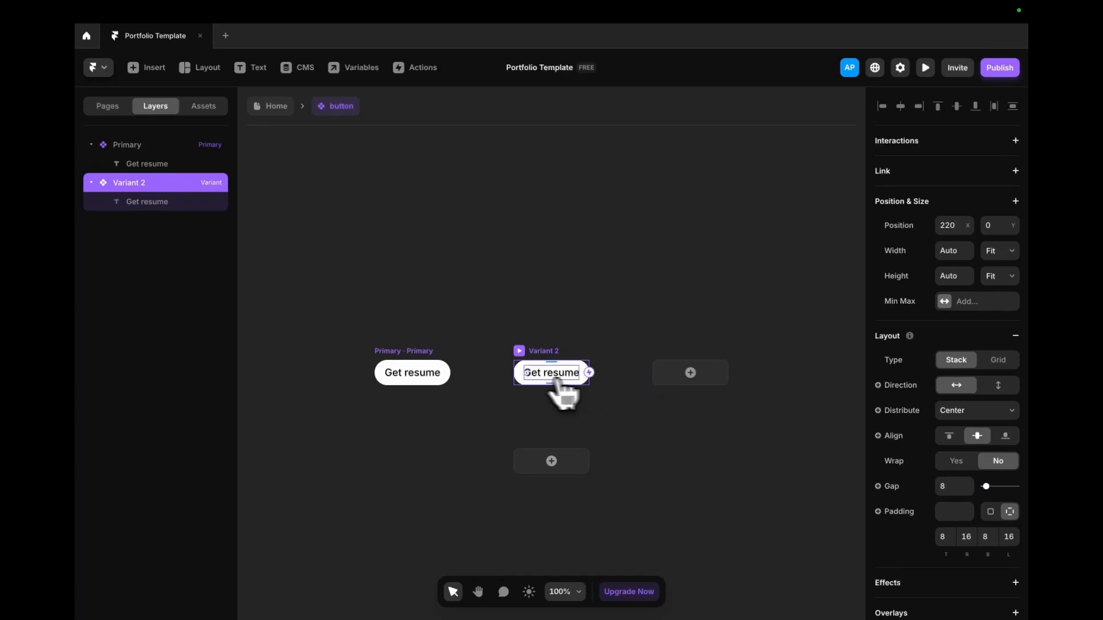
pyautogui.doubleClick(132, 182)
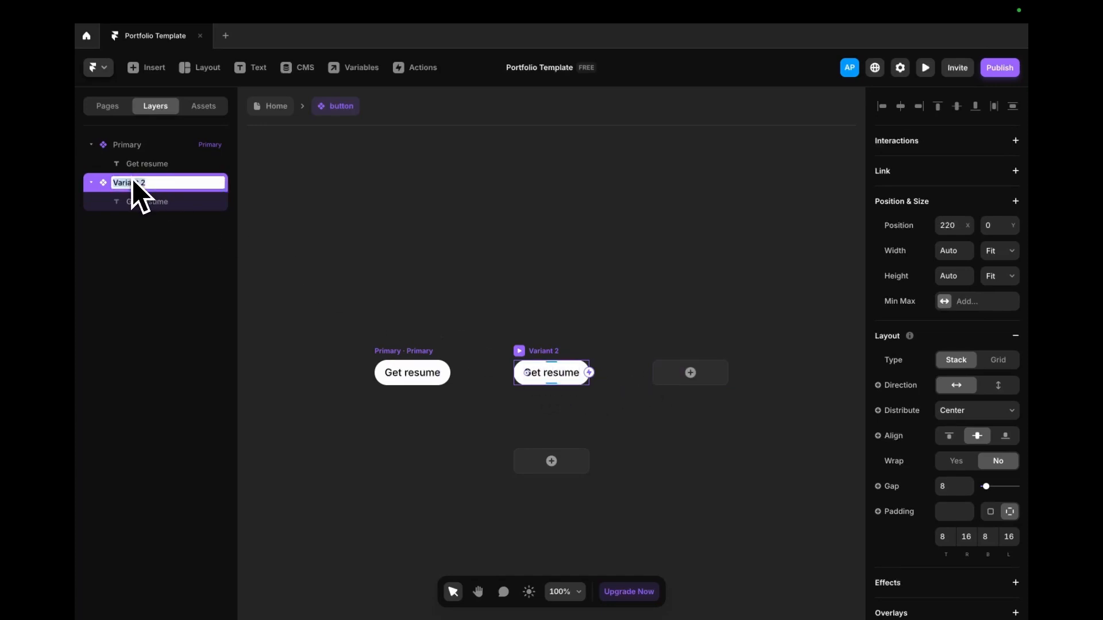
pyautogui.write('Secondary')
pyautogui.press('Return')
# - Try the Subtext color style as the Secondary variant's fill
pyautogui.scroll(-2, 965, 481)
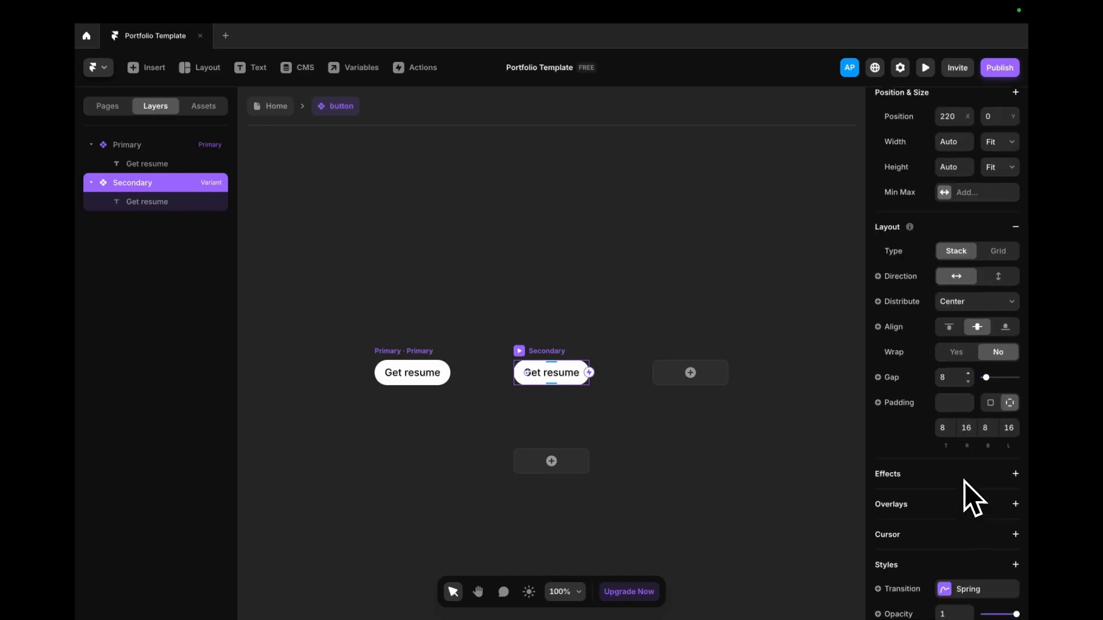
pyautogui.scroll(-2, 965, 482)
pyautogui.click(945, 540)
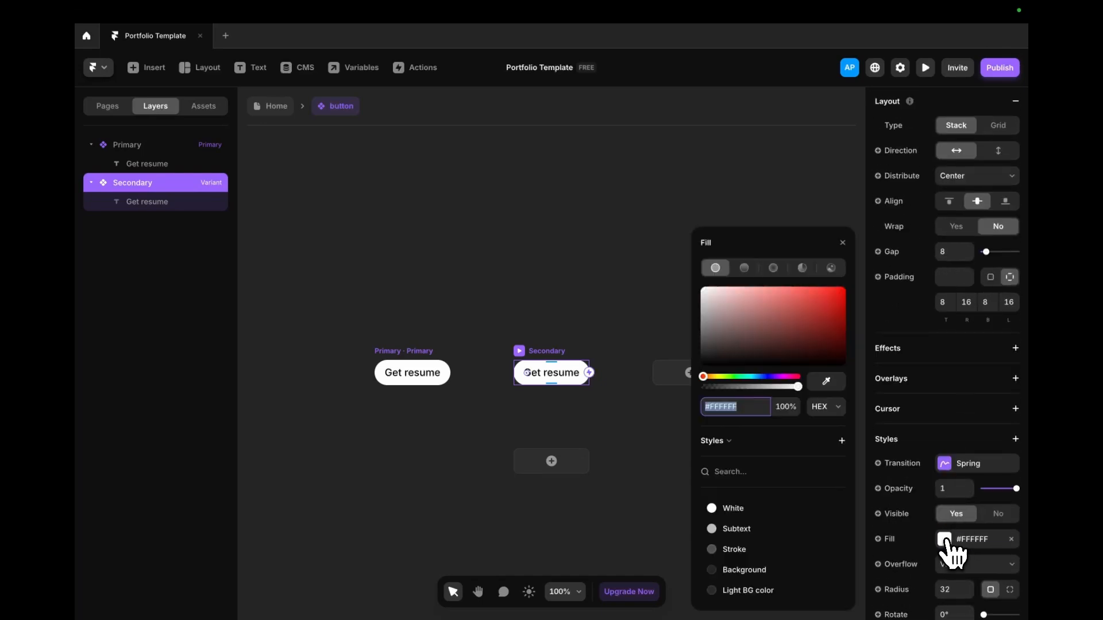
pyautogui.click(738, 529)
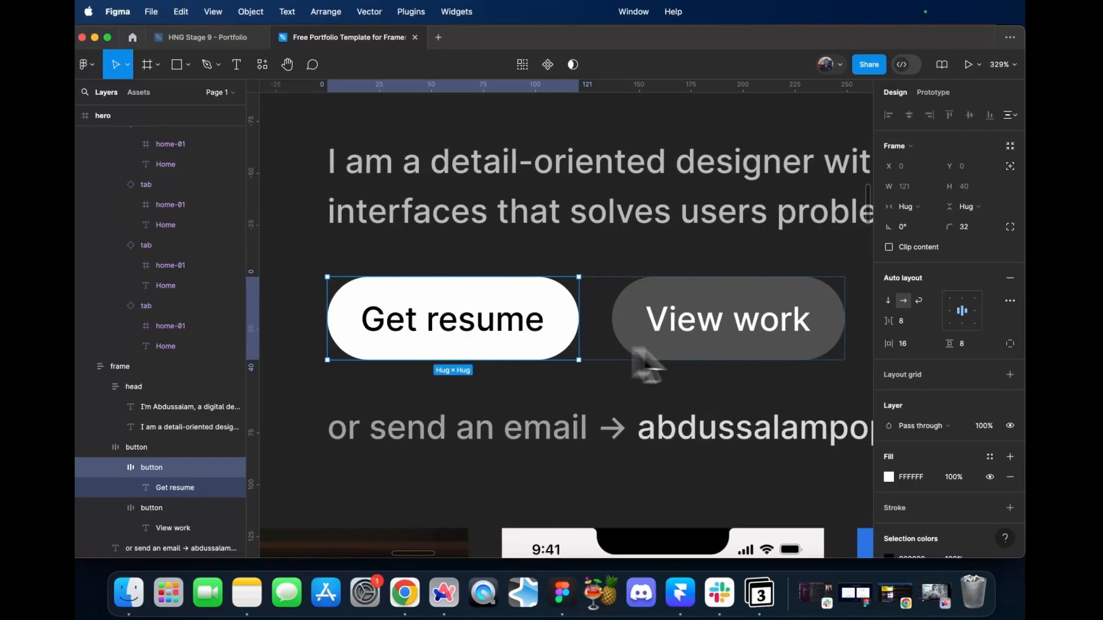
# - Switch to Figma, copy the View work button's fill color, and return to Framer to set the Secondary variant's fill to #4F4F4F
pyautogui.click(518, 345)
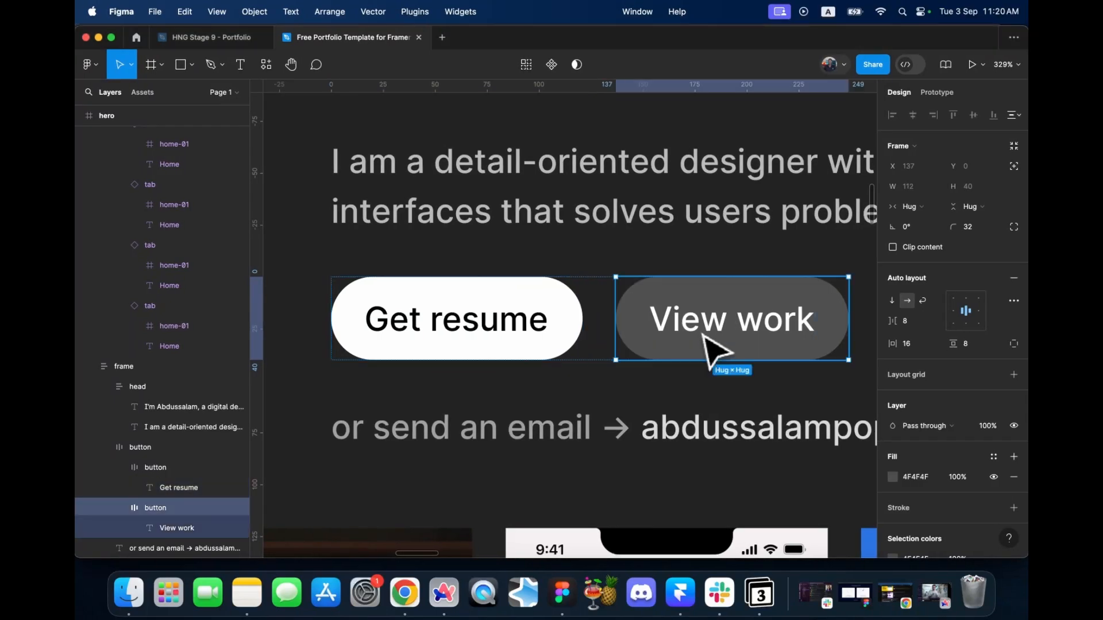
pyautogui.click(923, 478)
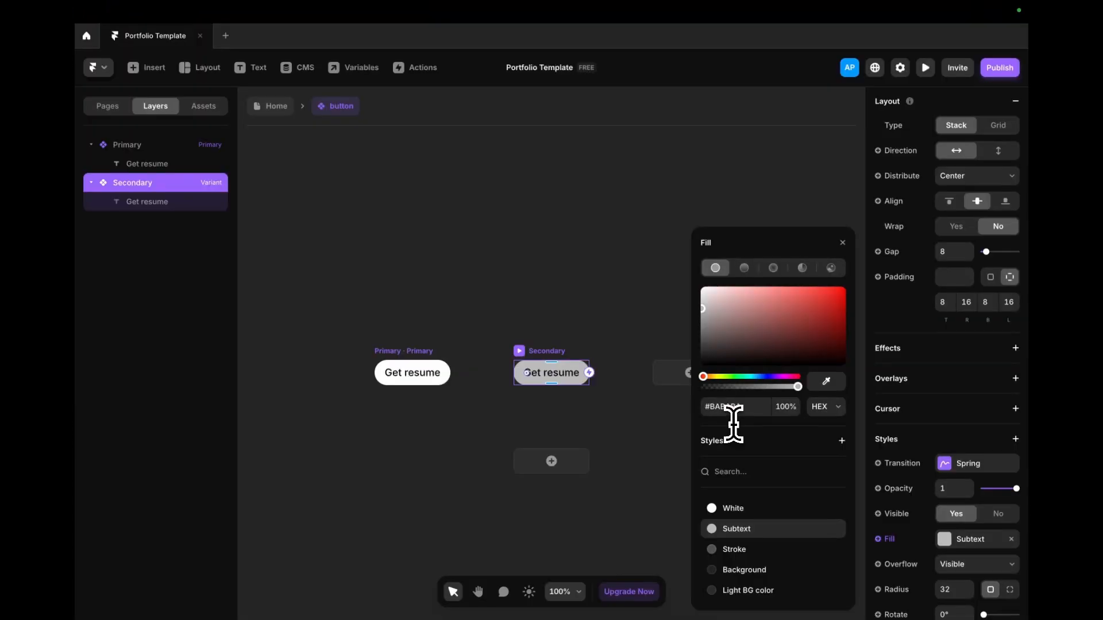
pyautogui.click(734, 407)
pyautogui.press('Return')
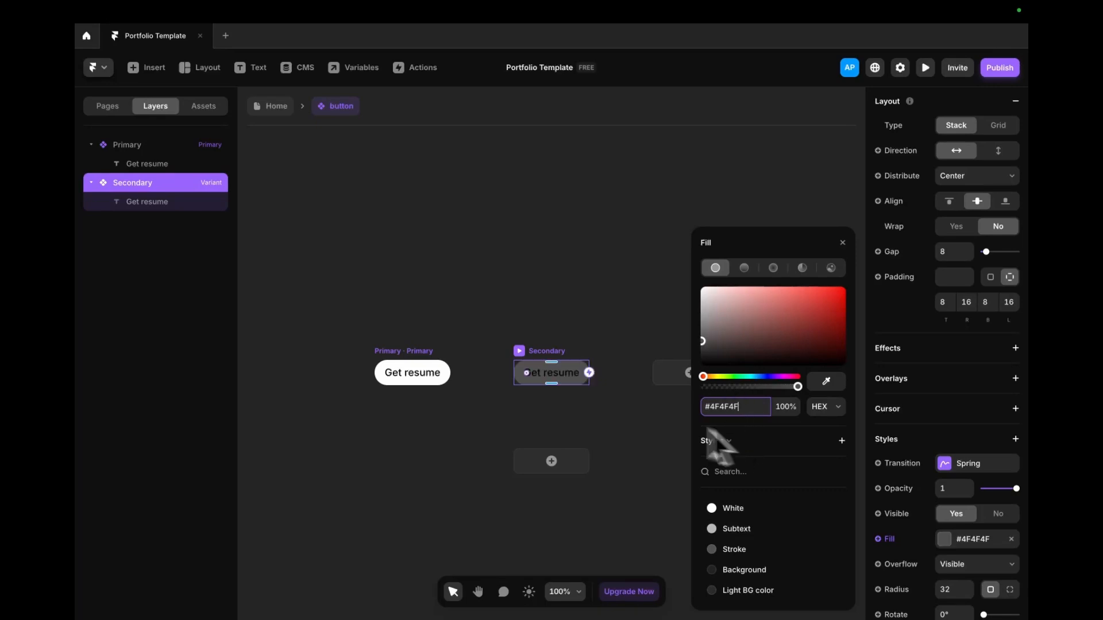
# - Set the text color of the Secondary variant's label to the White color style
pyautogui.click(552, 380)
pyautogui.scroll(-4, 994, 540)
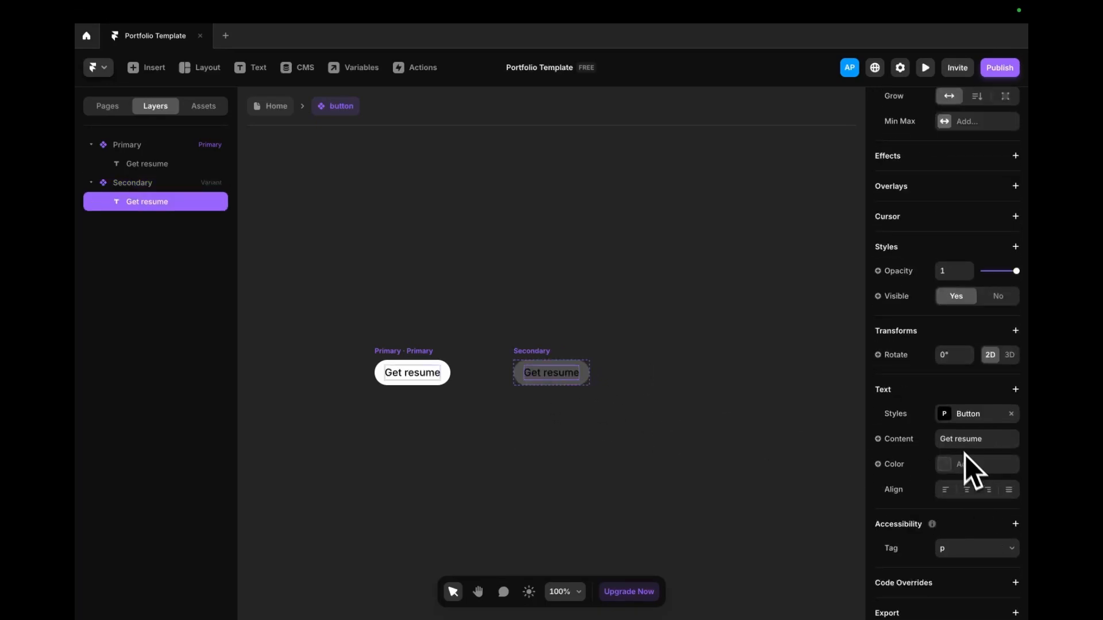
pyautogui.click(954, 415)
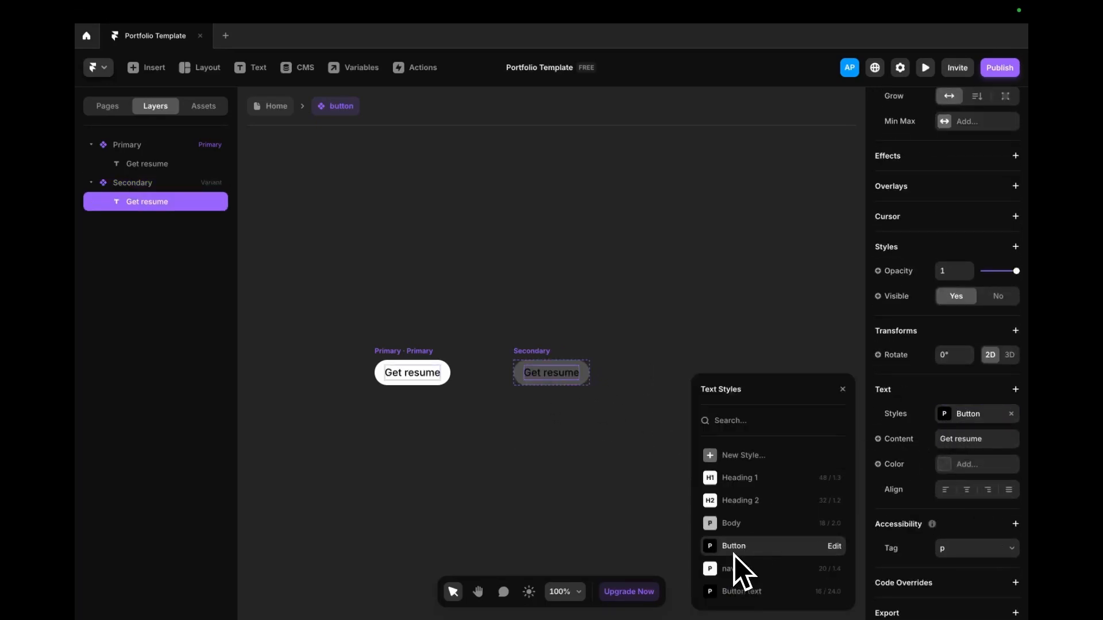
pyautogui.click(949, 459)
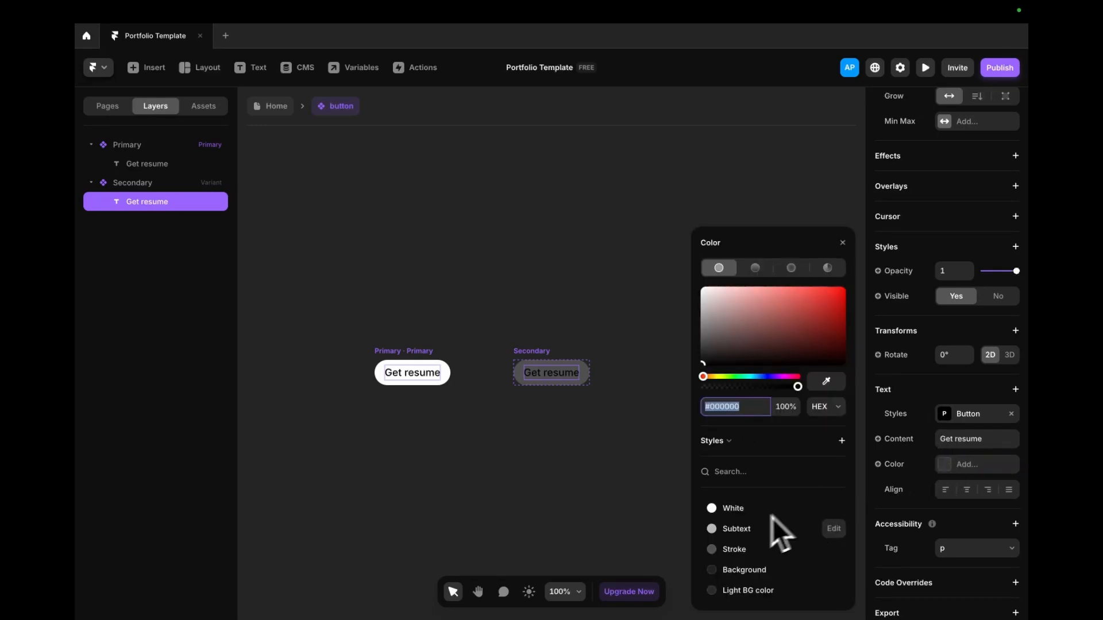
pyautogui.click(743, 509)
pyautogui.click(619, 464)
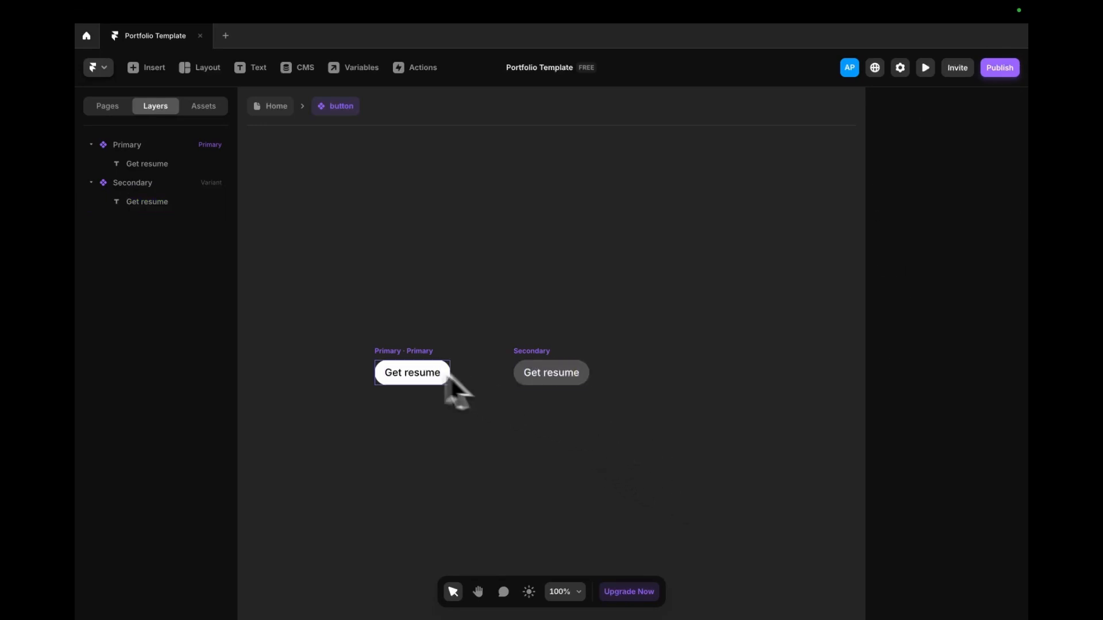
# - Add a Hover state to the Primary button variant and set its fill to the Subtext color style
pyautogui.click(403, 369)
pyautogui.click(412, 460)
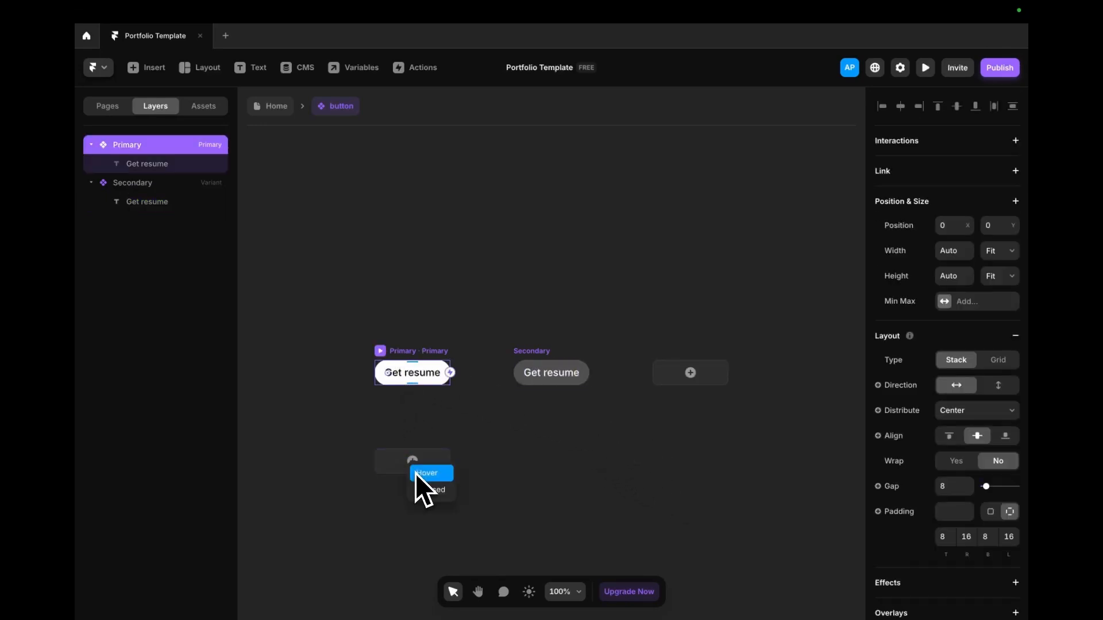
pyautogui.click(419, 475)
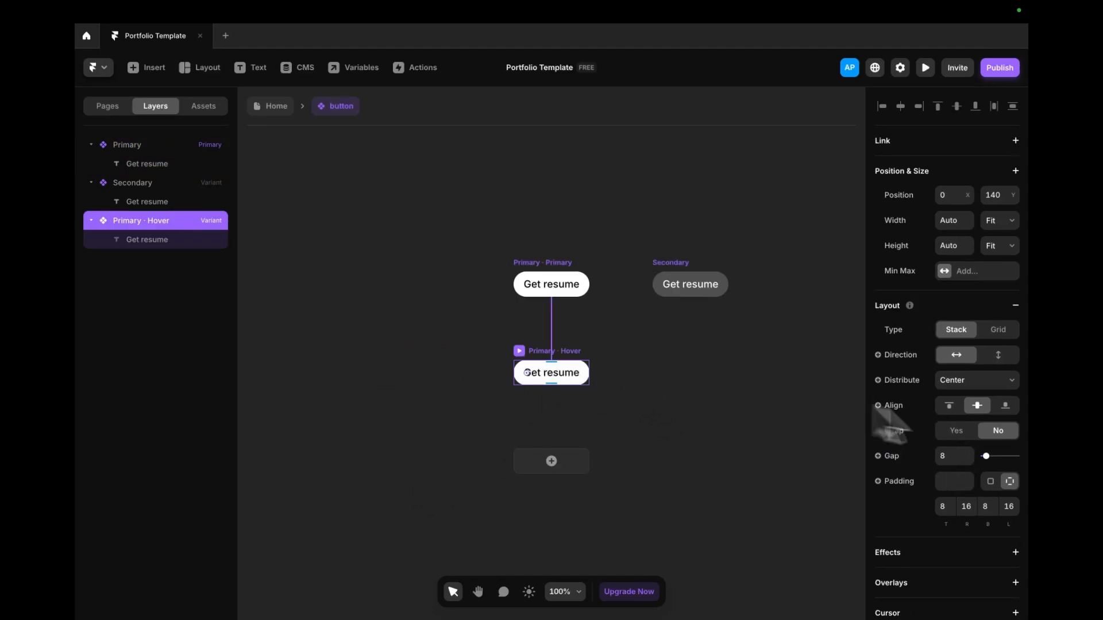
pyautogui.scroll(-6, 972, 436)
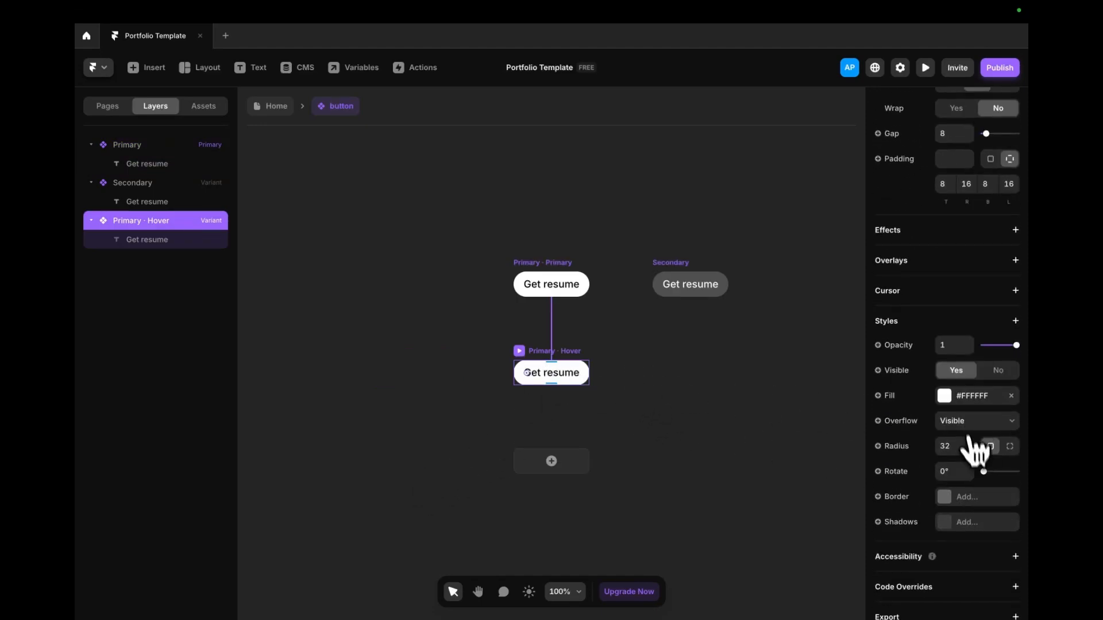
pyautogui.click(970, 396)
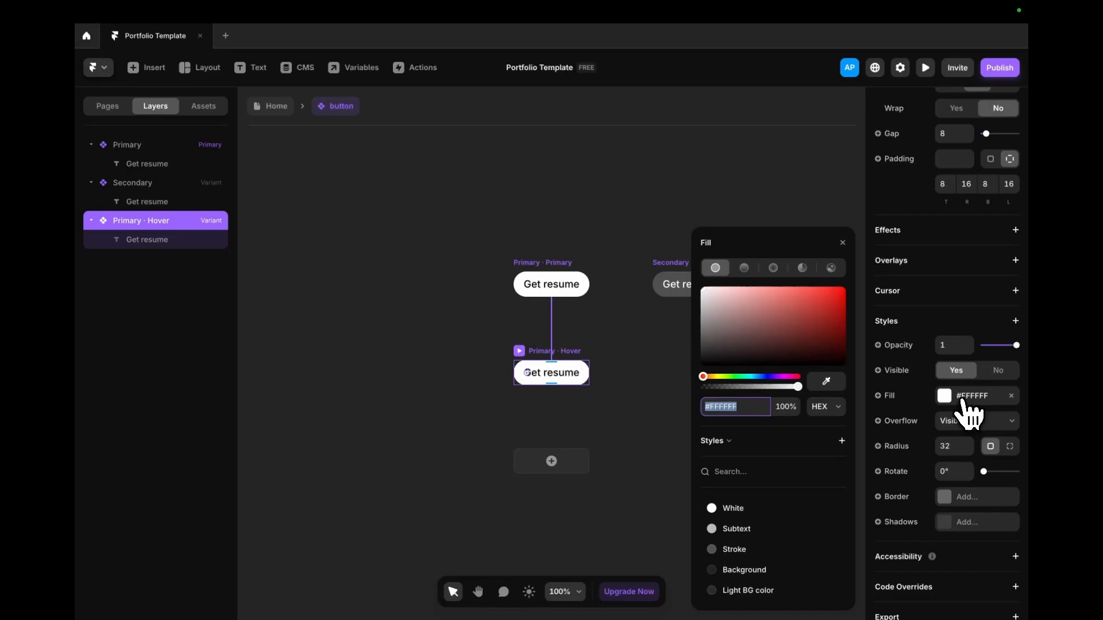
pyautogui.click(739, 529)
# - Add a Hover state to the Secondary button variant and set its fill to the #2C2C2C color style
pyautogui.click(670, 274)
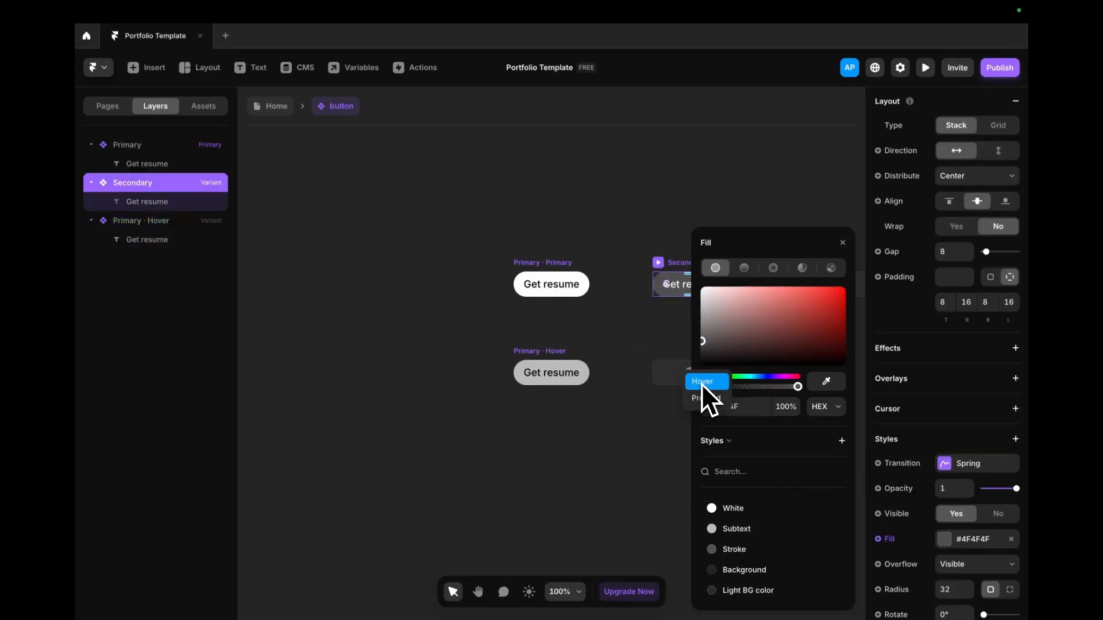
pyautogui.click(701, 383)
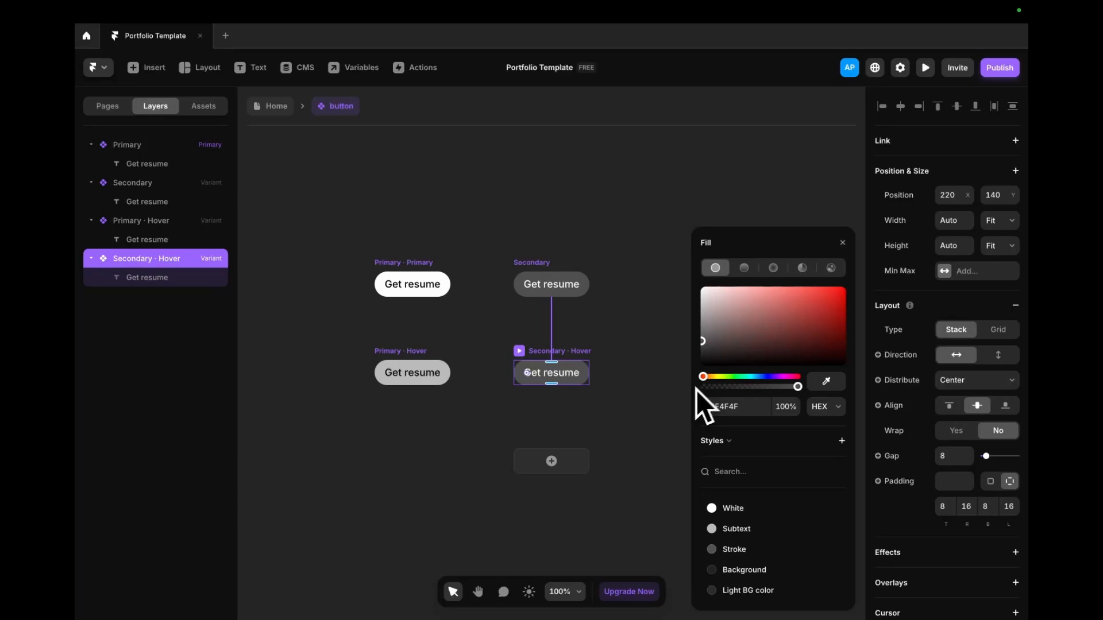
pyautogui.click(739, 571)
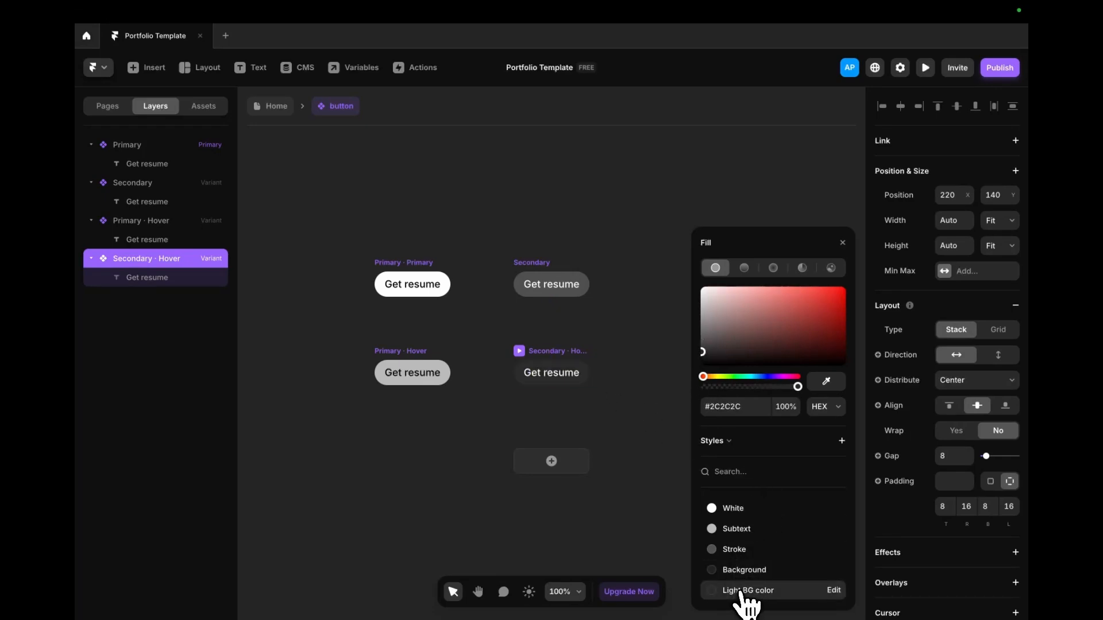
# - Preview the Primary and Secondary button variants in turn to check their hover effects, and return to the canvas
pyautogui.click(412, 281)
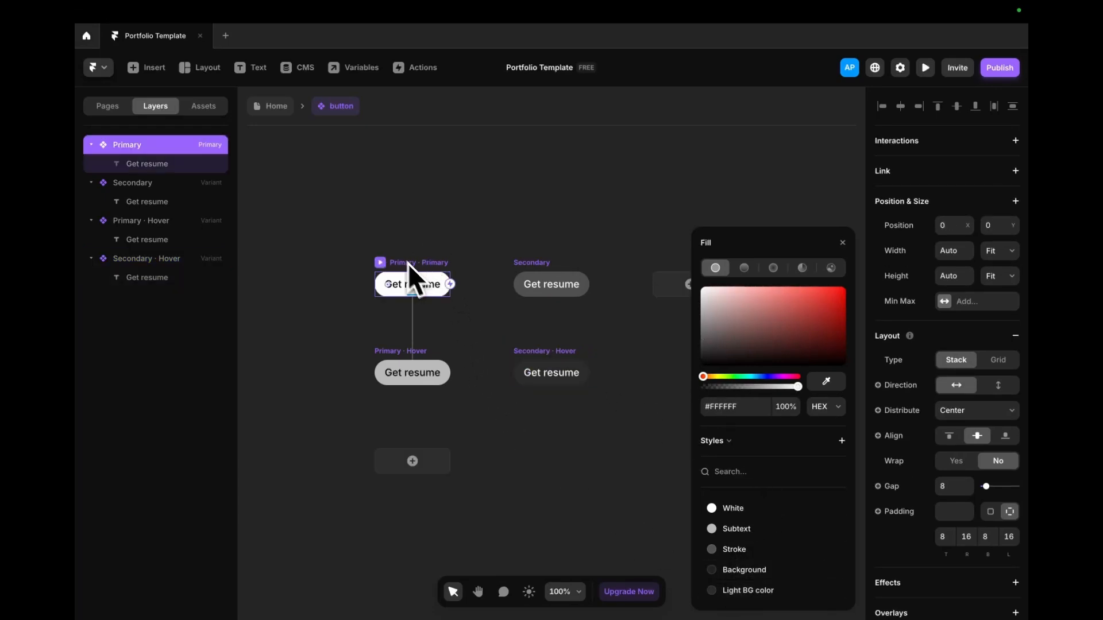
pyautogui.hotkey('ctrl', 'p')
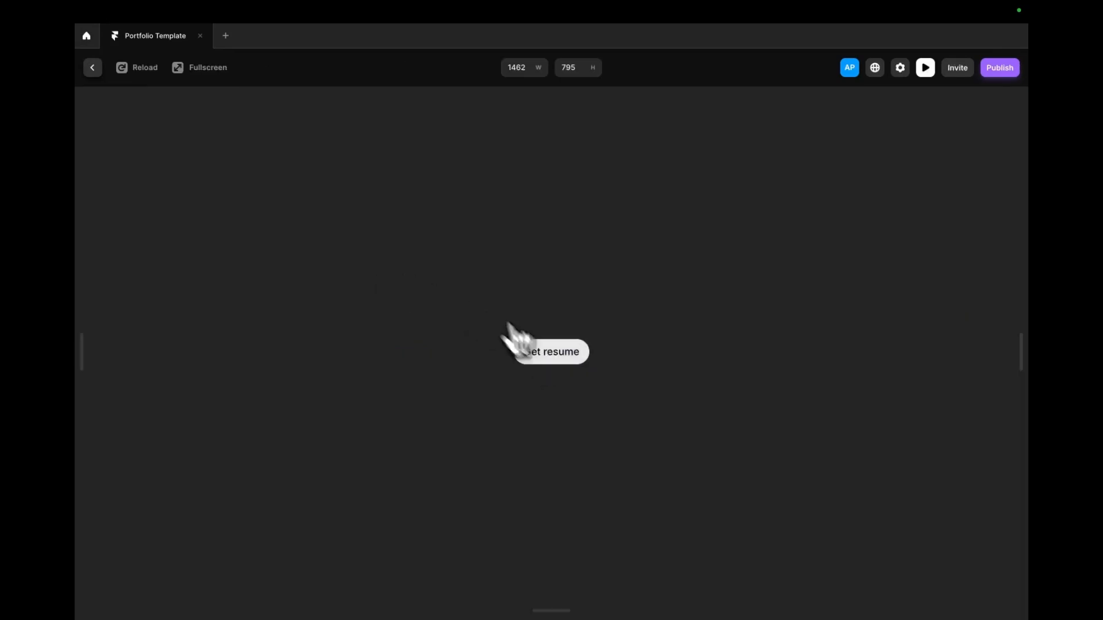
pyautogui.click(936, 60)
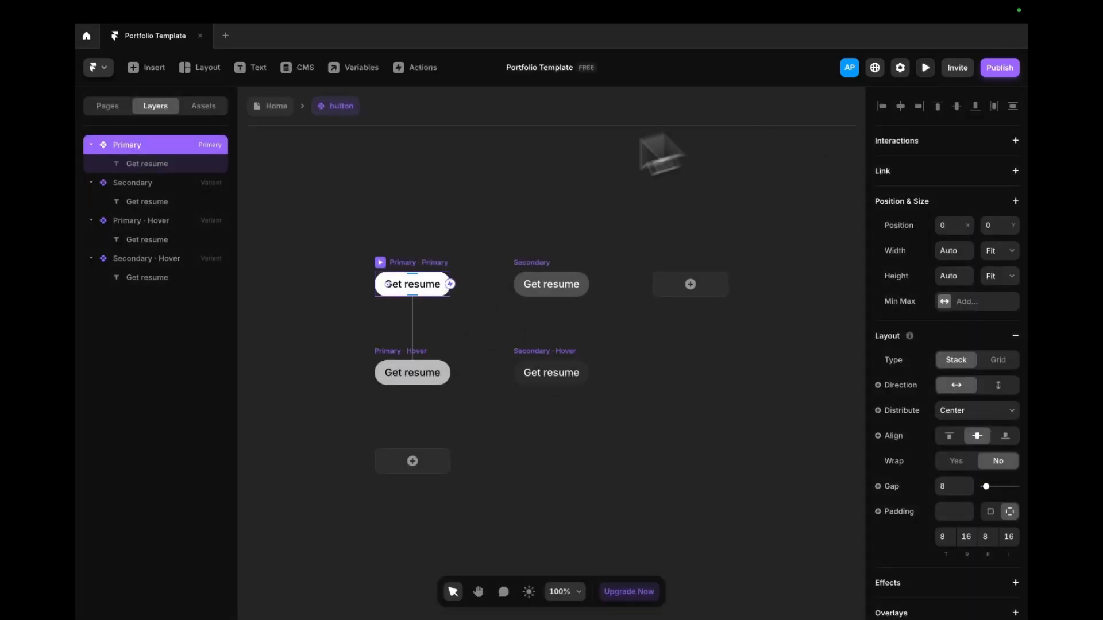
pyautogui.click(523, 274)
pyautogui.hotkey('ctrl', 'p')
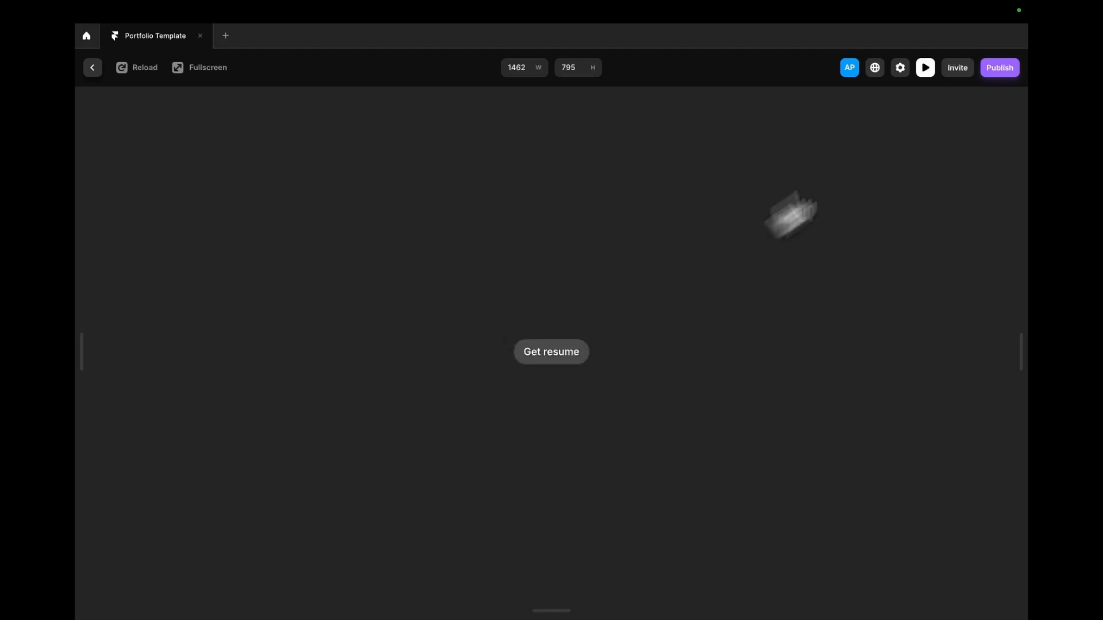
pyautogui.click(926, 68)
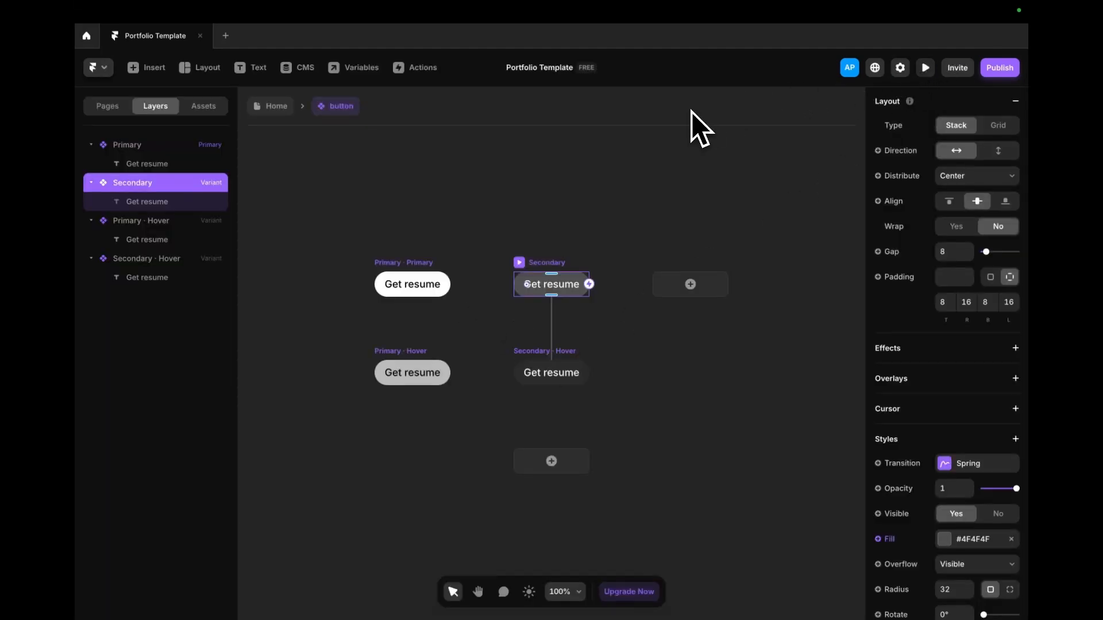
# - Select the Get resume text layer inside the Primary variant
pyautogui.click(432, 288)
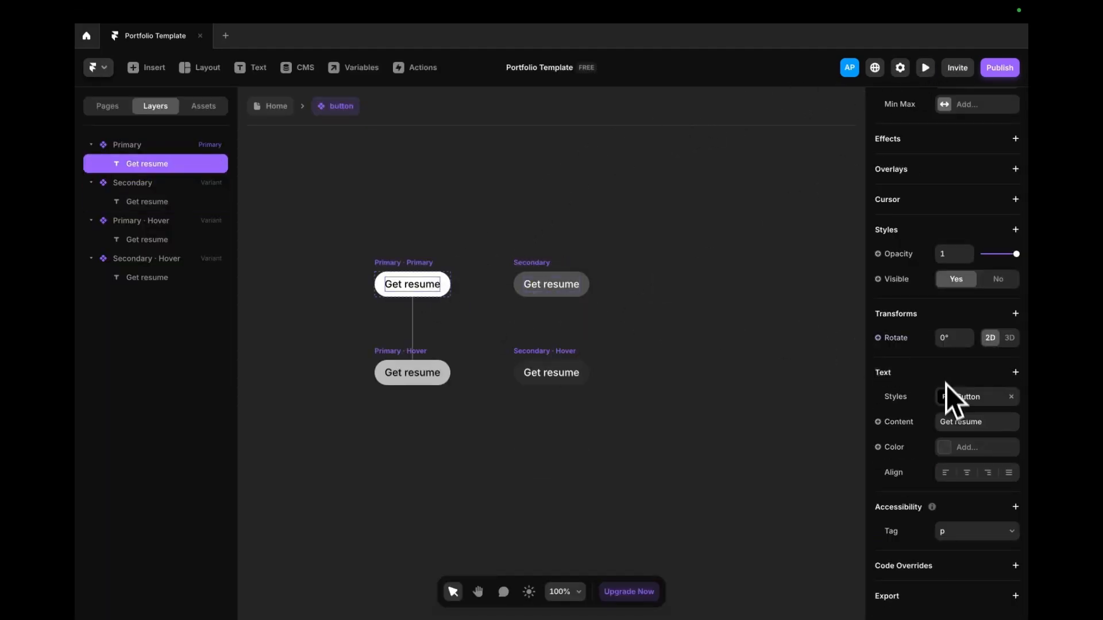
# - Create a plain text variable named "Button text" for the content of the Primary variant's label
pyautogui.click(904, 419)
pyautogui.moveTo(896, 444)
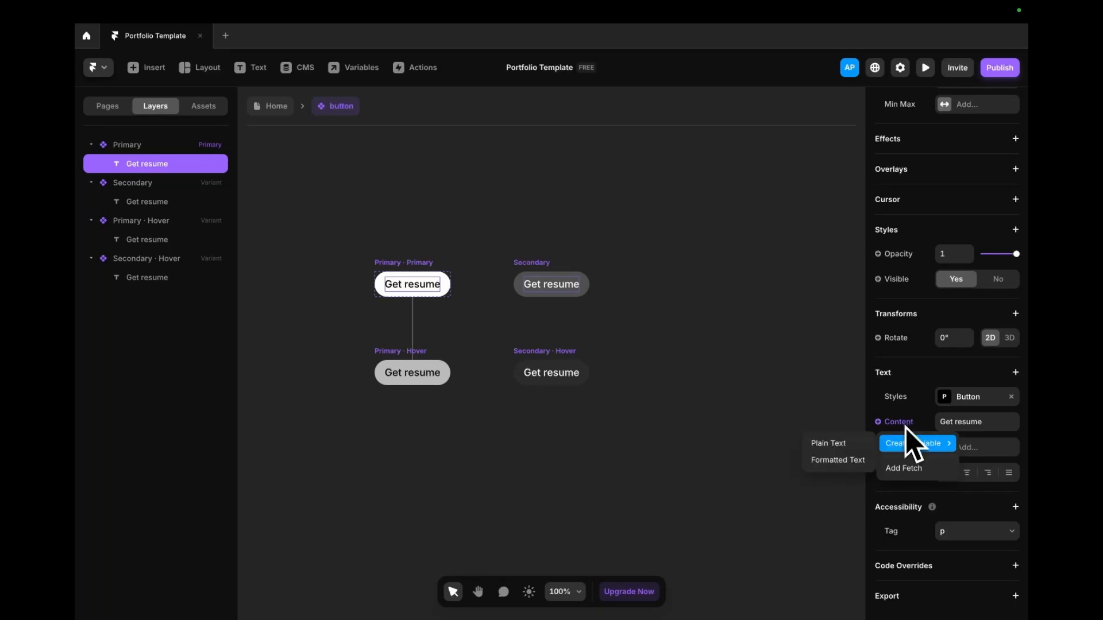
pyautogui.click(843, 443)
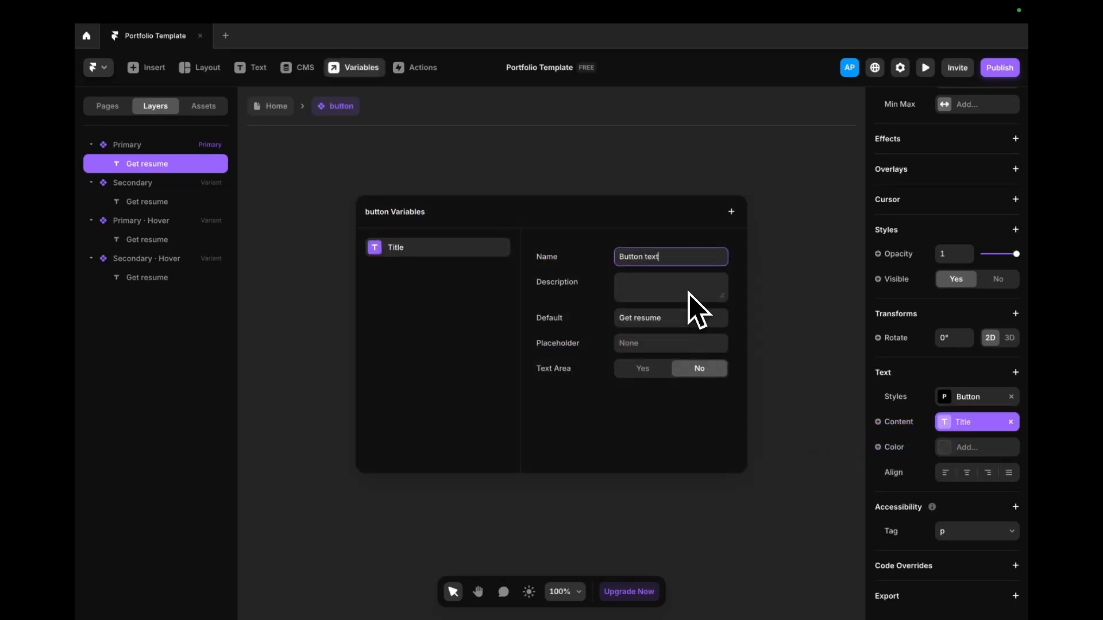
pyautogui.click(705, 150)
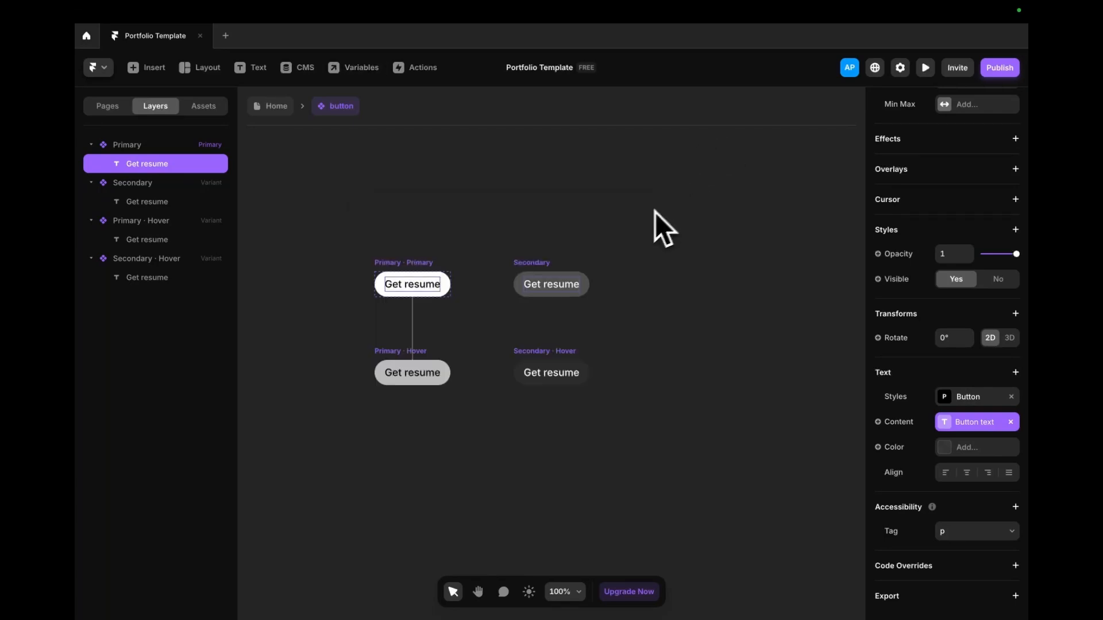
# - Inspect the content settings of the Primary Hover and Secondary labels and return to the Home page
pyautogui.click(405, 375)
pyautogui.scroll(-4, 925, 342)
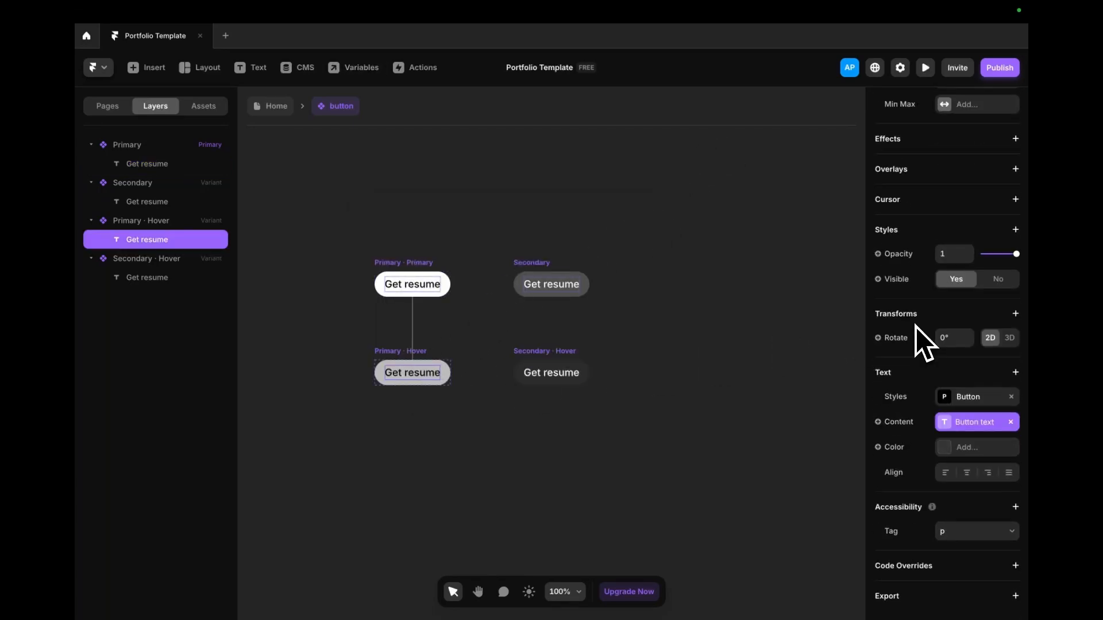
pyautogui.click(539, 284)
pyautogui.click(277, 106)
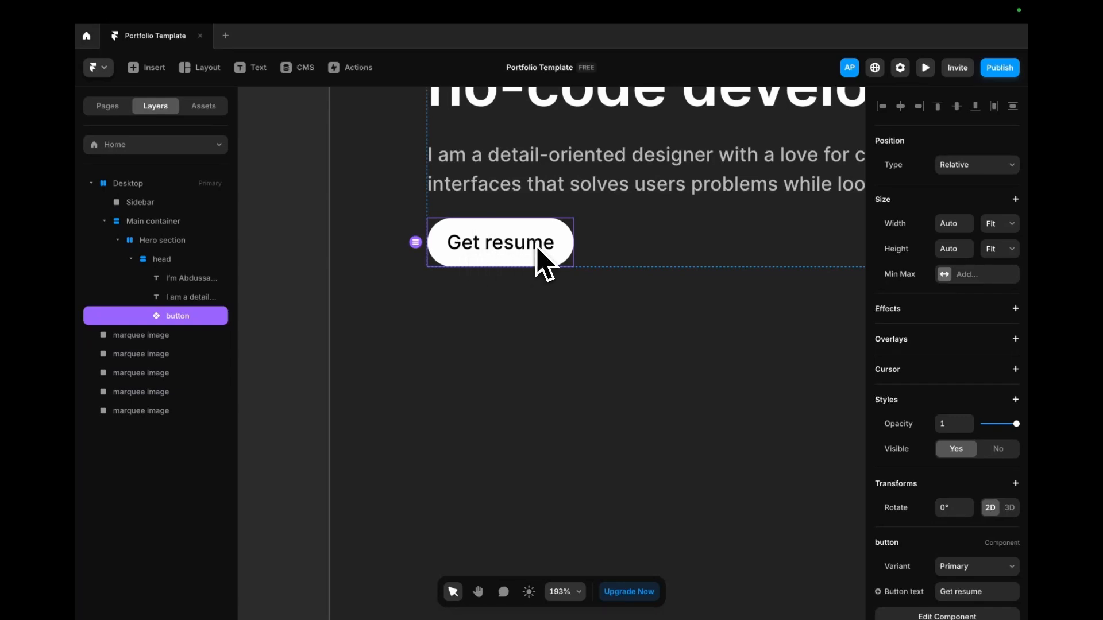
# - Duplicate the Get resume button and turn the copy into a Secondary variant with the button text "View work"
pyautogui.hotkey('ctrl', 'd')
pyautogui.scroll(-2, 970, 492)
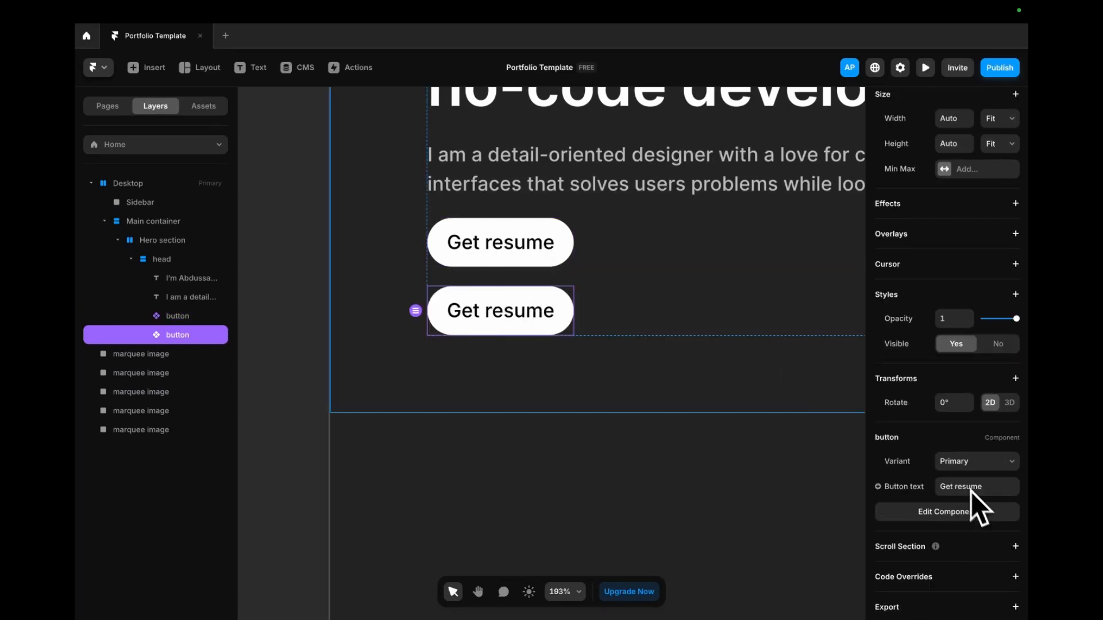
pyautogui.hotkey('ctrl', 'Left')
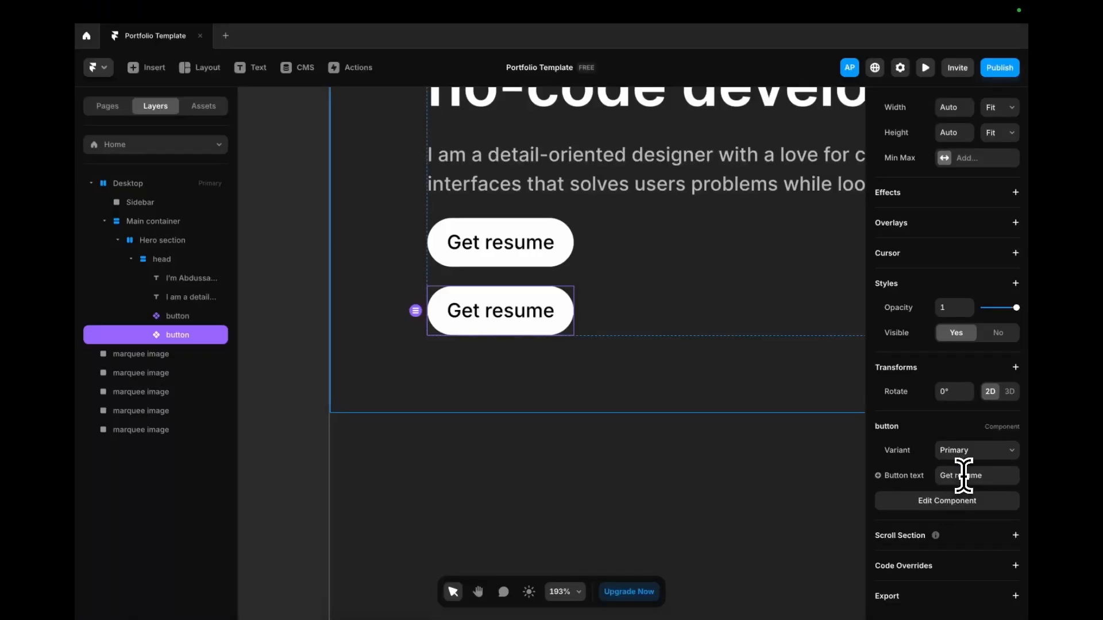
pyautogui.moveTo(940, 475); pyautogui.dragTo(977, 479)
pyautogui.press('Return')
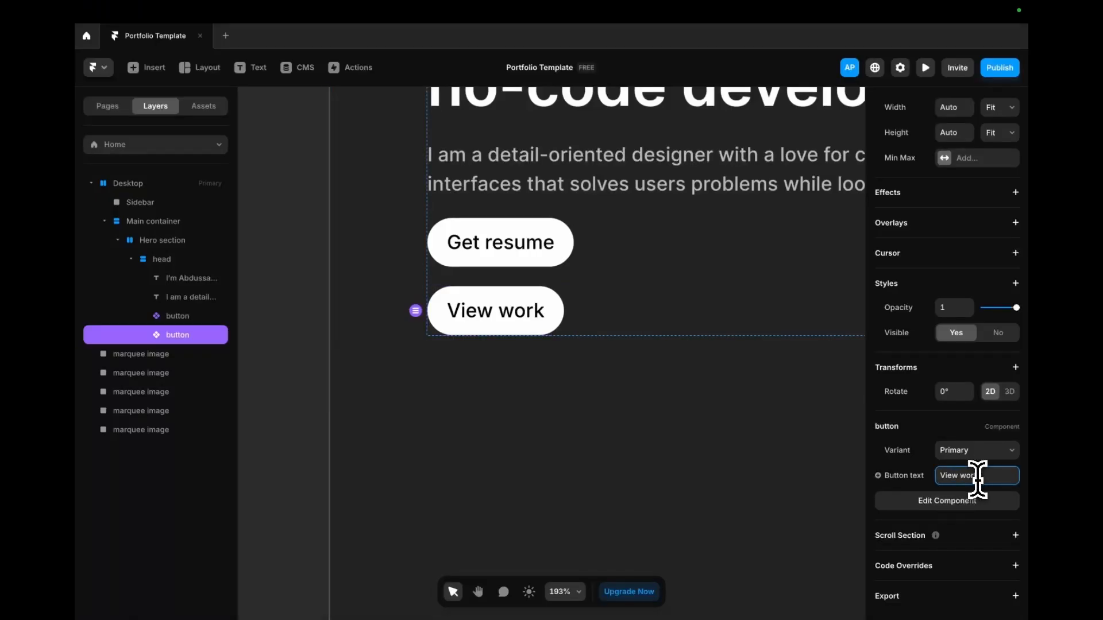
pyautogui.click(977, 448)
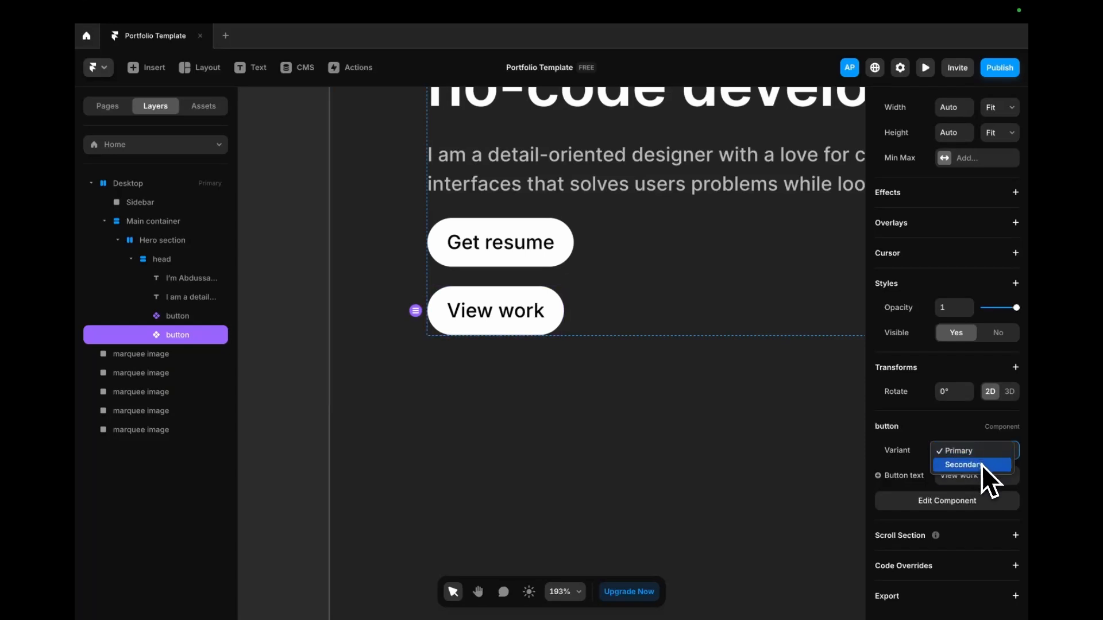
pyautogui.click(981, 464)
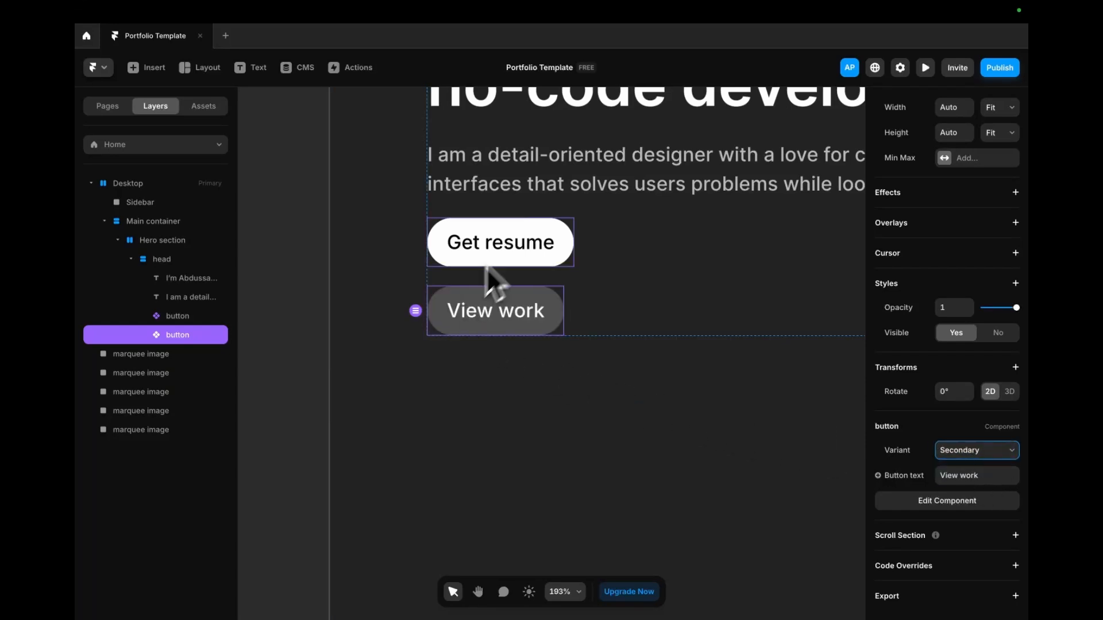
# - Wrap the Get resume and View work buttons together in a stack
pyautogui.keyDown('shift'); pyautogui.click(509, 251); pyautogui.keyUp('shift')
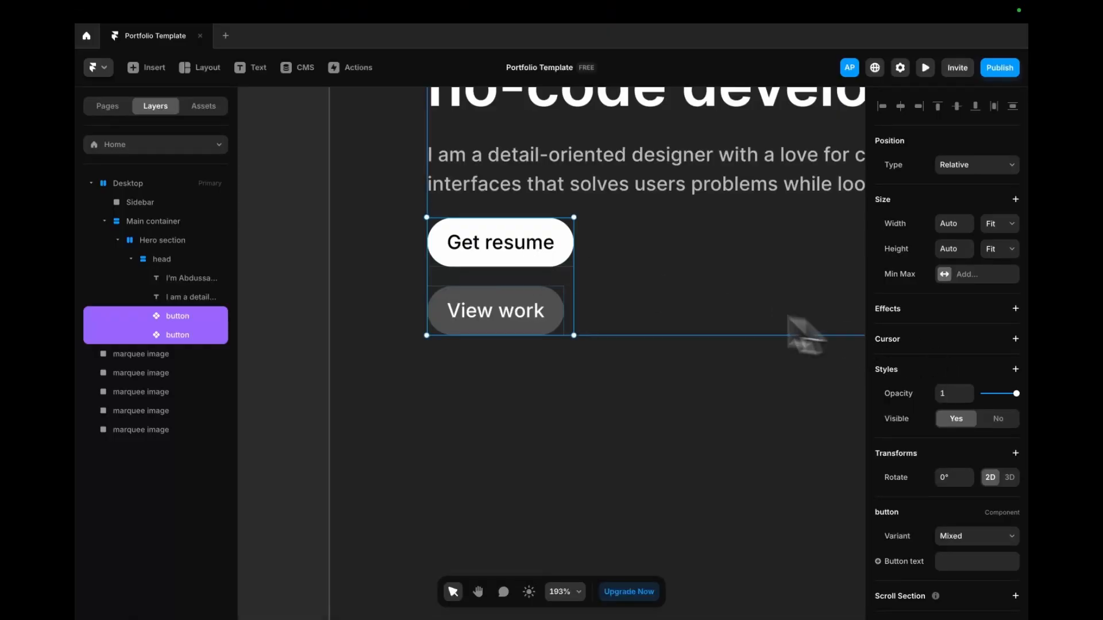
pyautogui.rightClick(552, 260)
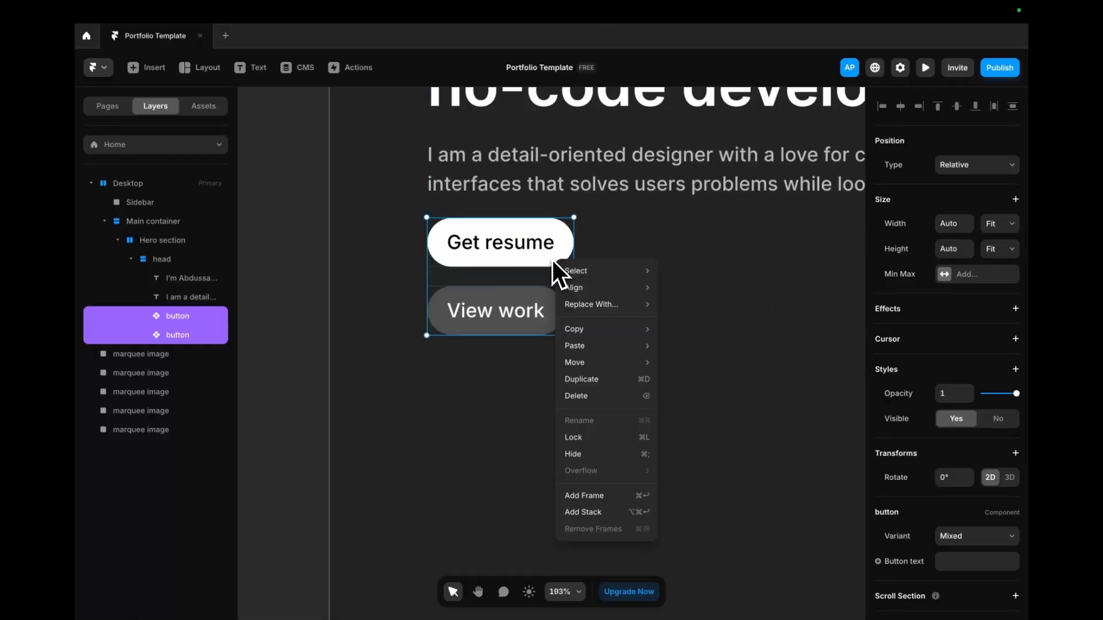
pyautogui.click(609, 513)
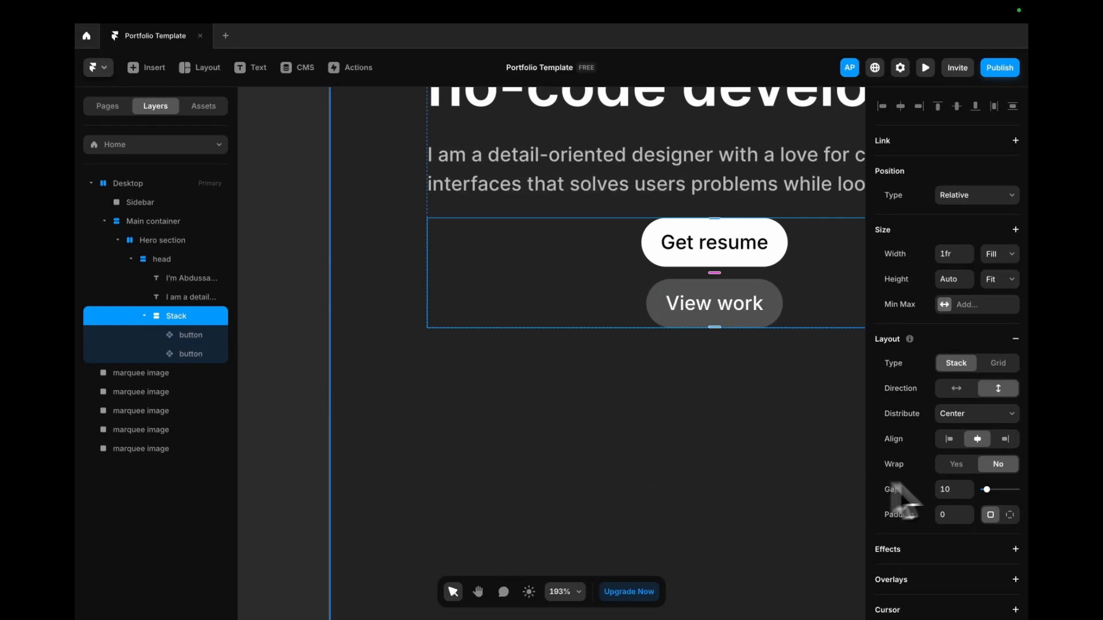
# - Lay out the button stack horizontally with Start distribution and a gap of 16
pyautogui.click(956, 388)
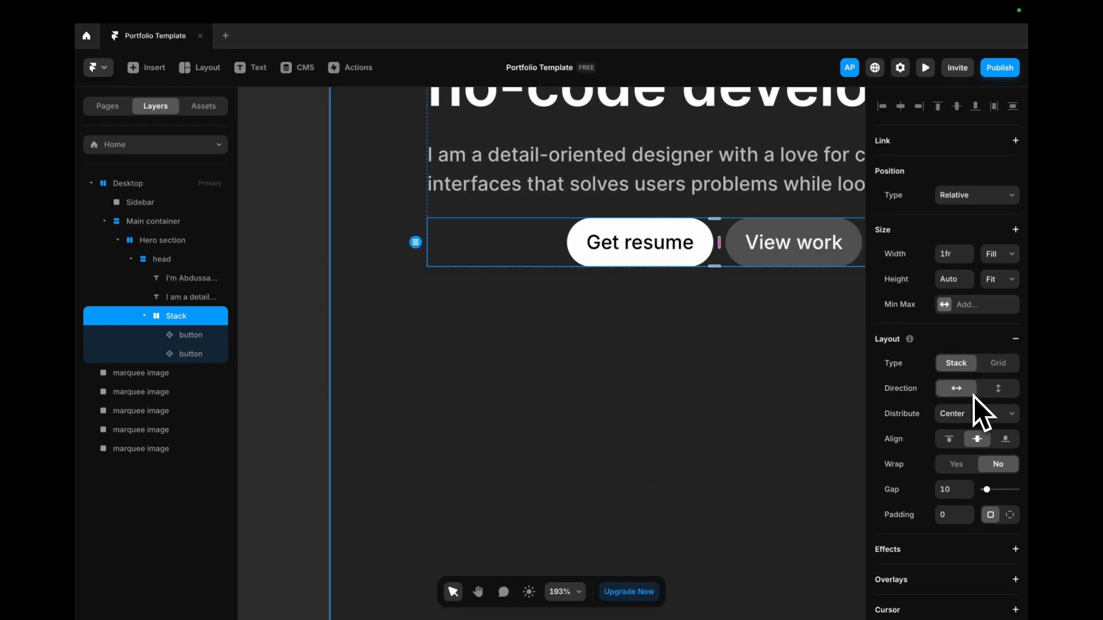
pyautogui.click(959, 415)
pyautogui.click(960, 401)
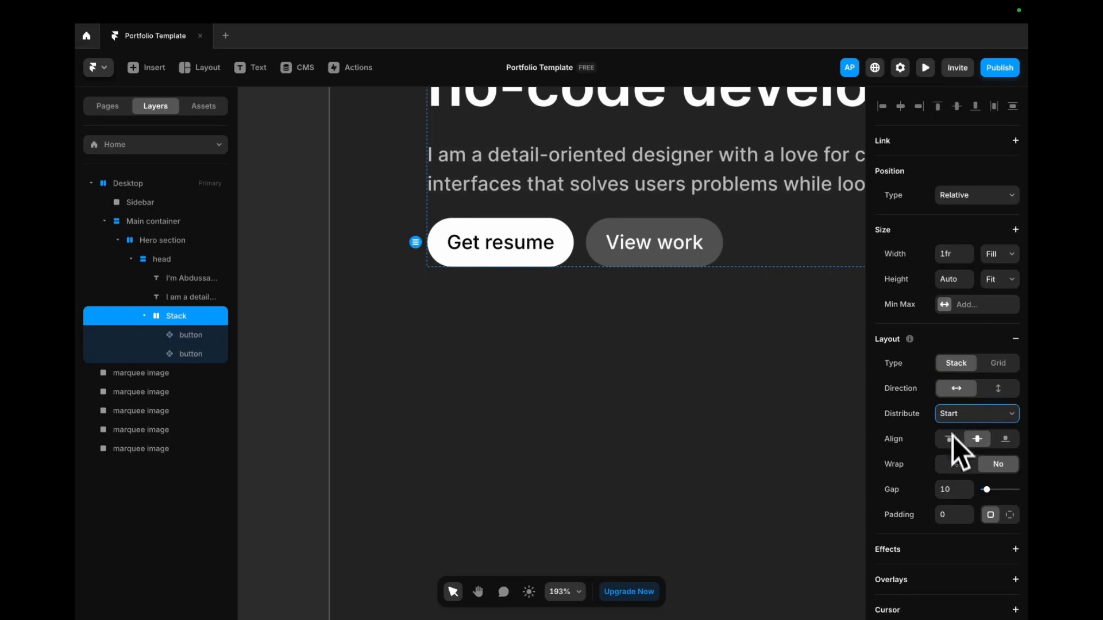
pyautogui.click(949, 489)
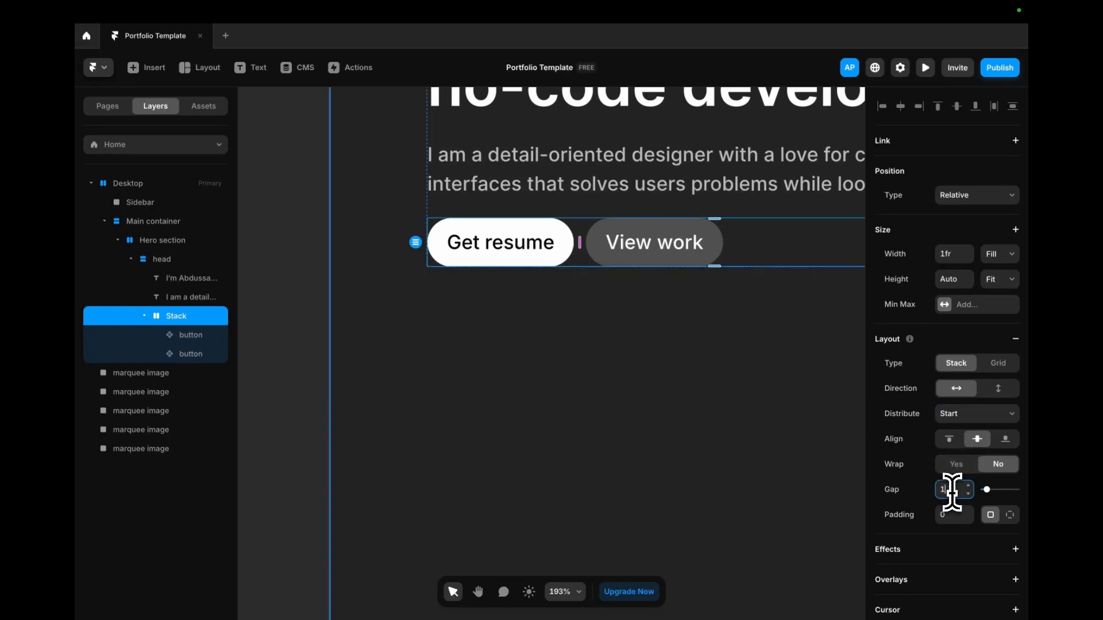
pyautogui.write('16')
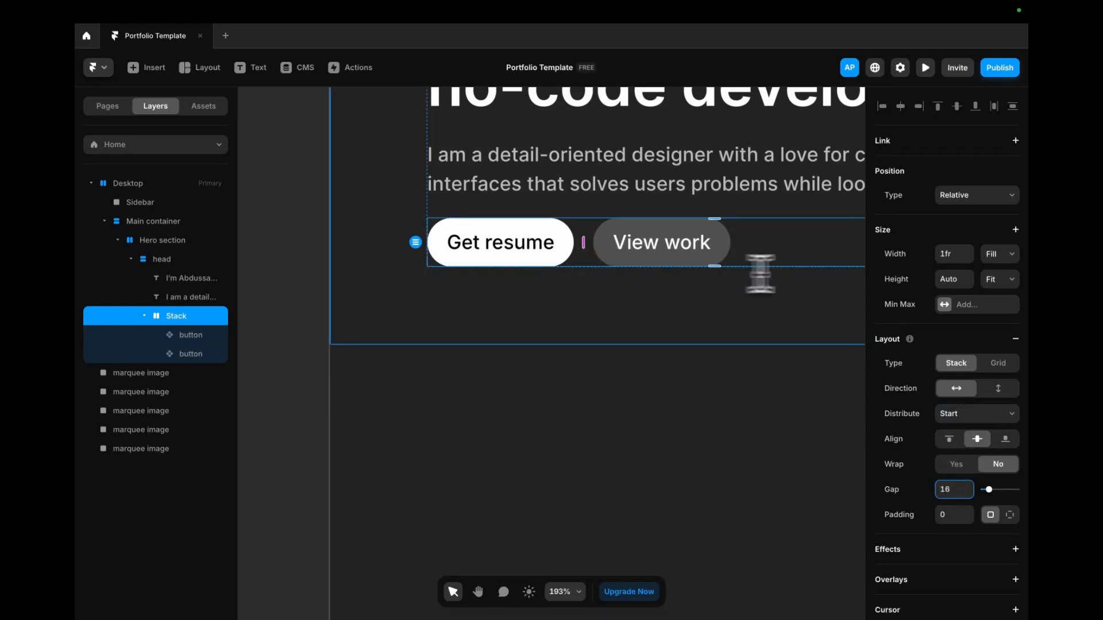
pyautogui.scroll(-6, 549, 338)
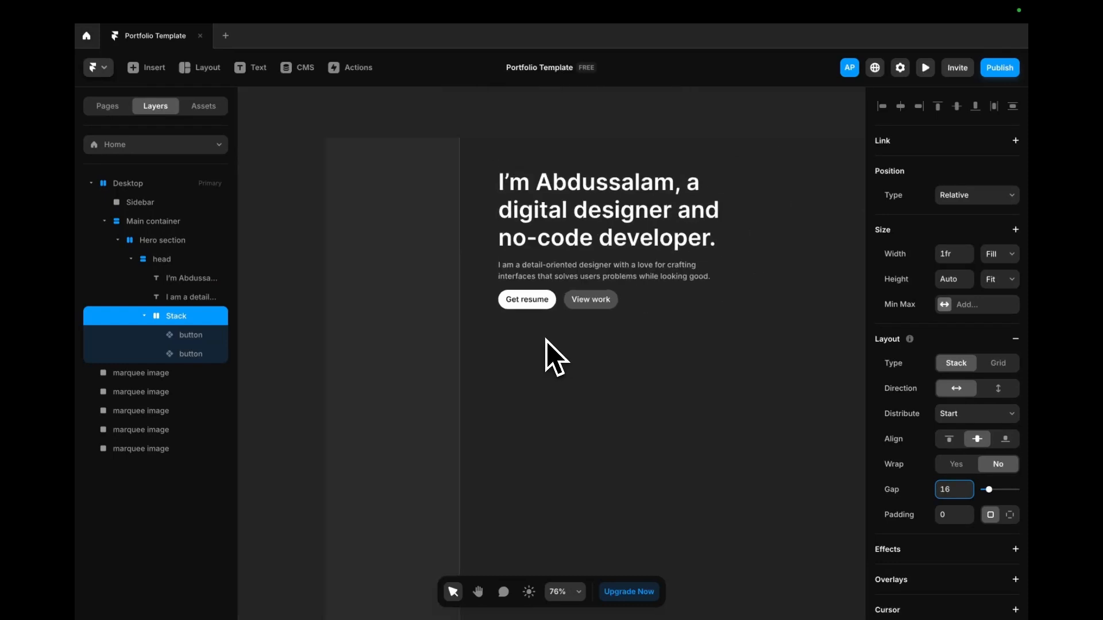
# - Wrap the hero heading and description text in their own stack and set its gap to 16
pyautogui.click(722, 289)
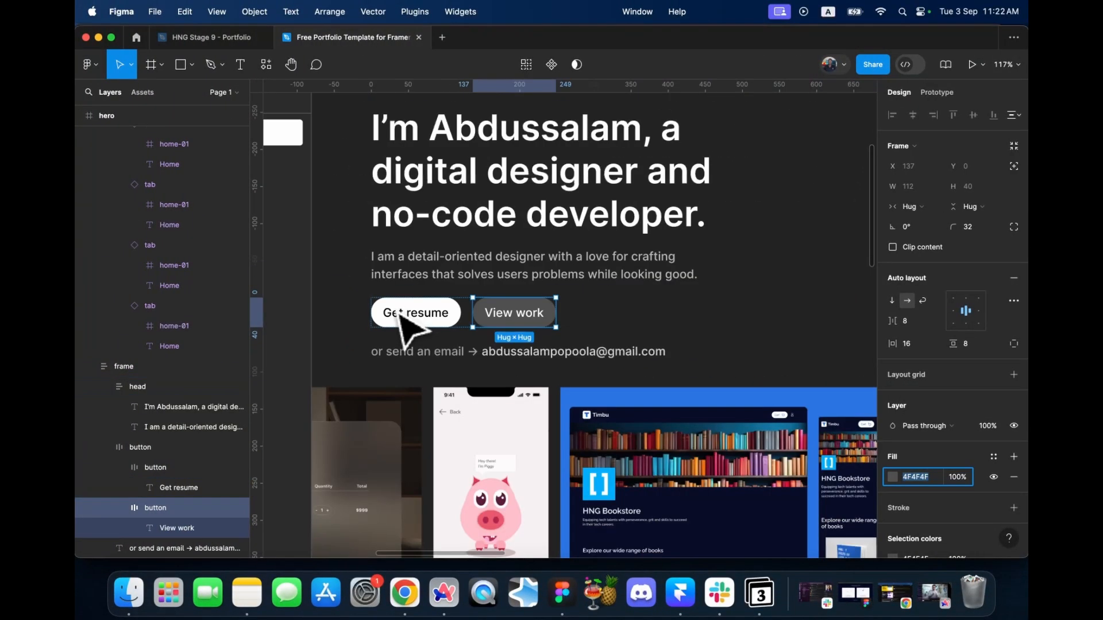
pyautogui.click(524, 272)
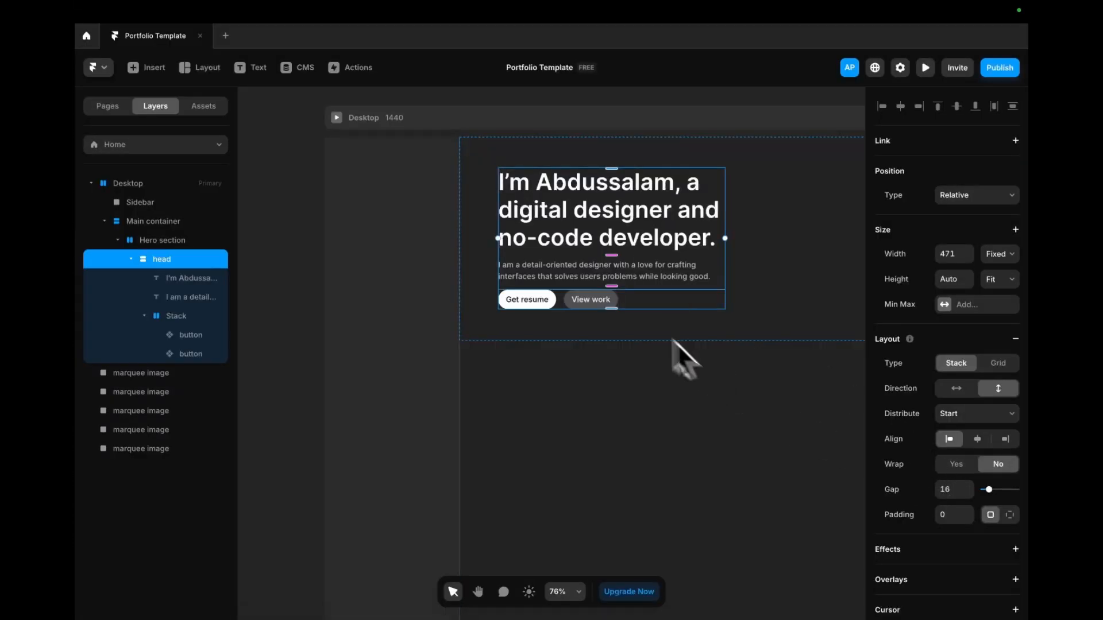
pyautogui.click(642, 275)
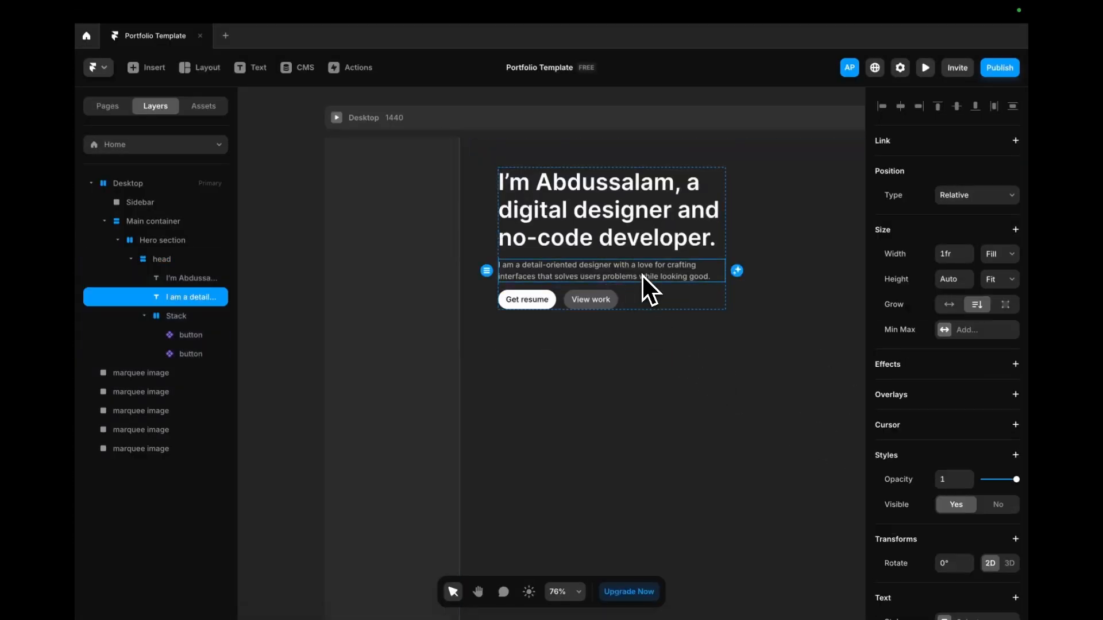
pyautogui.keyDown('shift'); pyautogui.click(643, 248); pyautogui.keyUp('shift')
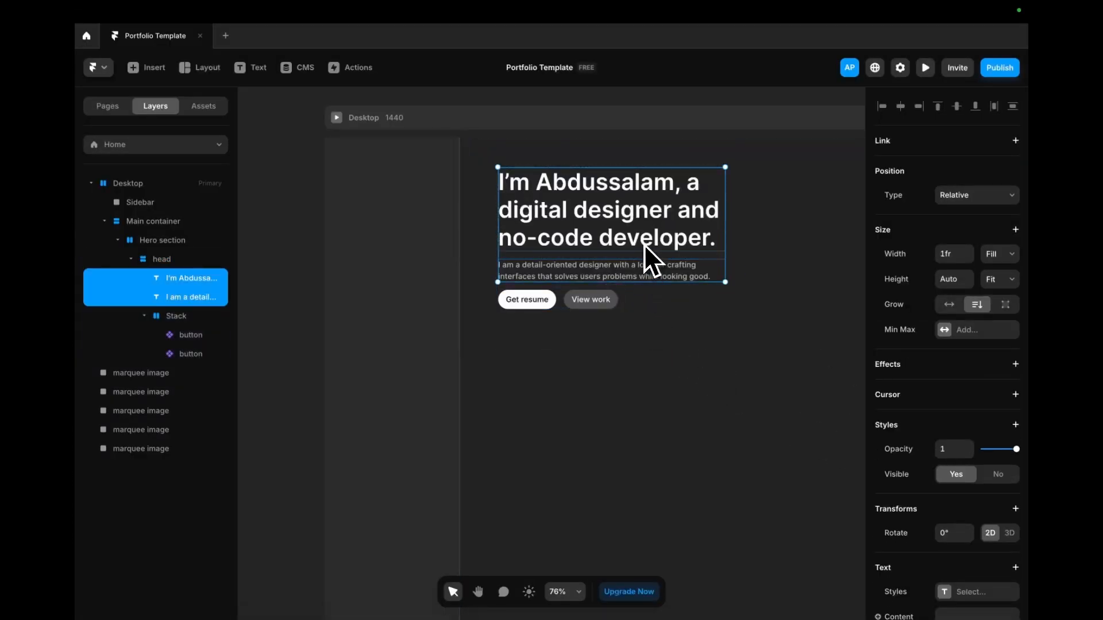
pyautogui.rightClick(645, 247)
pyautogui.click(712, 476)
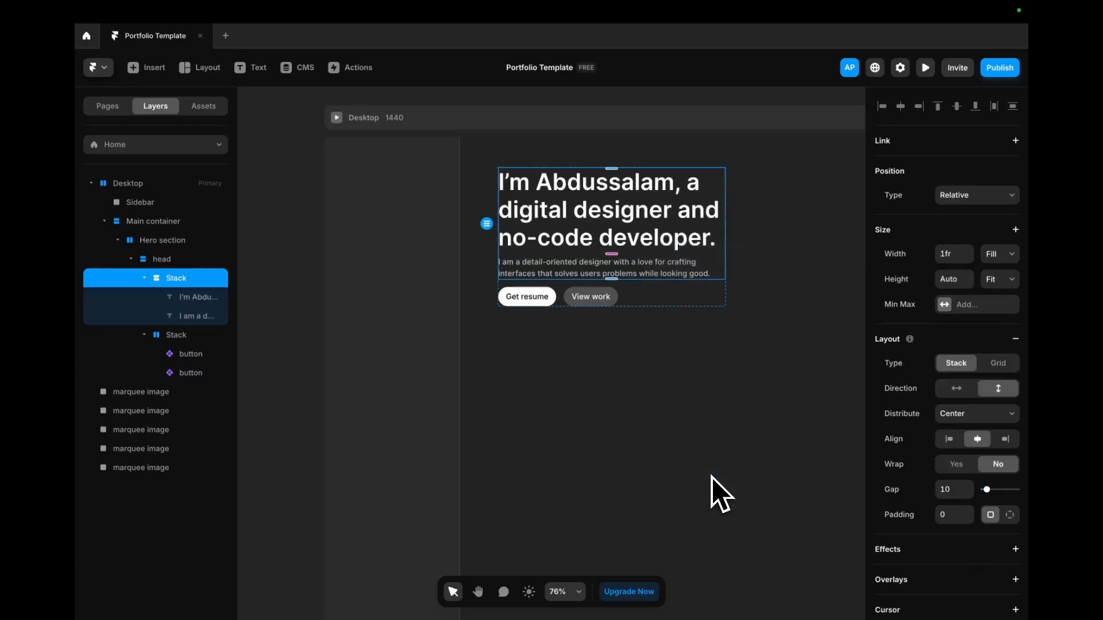
pyautogui.click(961, 490)
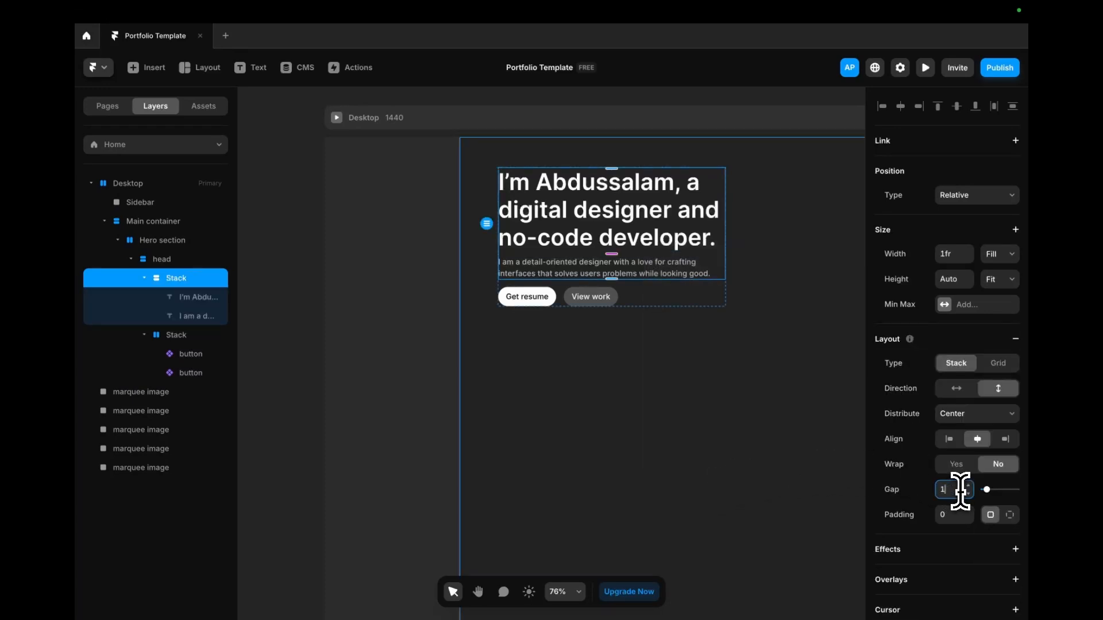
pyautogui.press('Return')
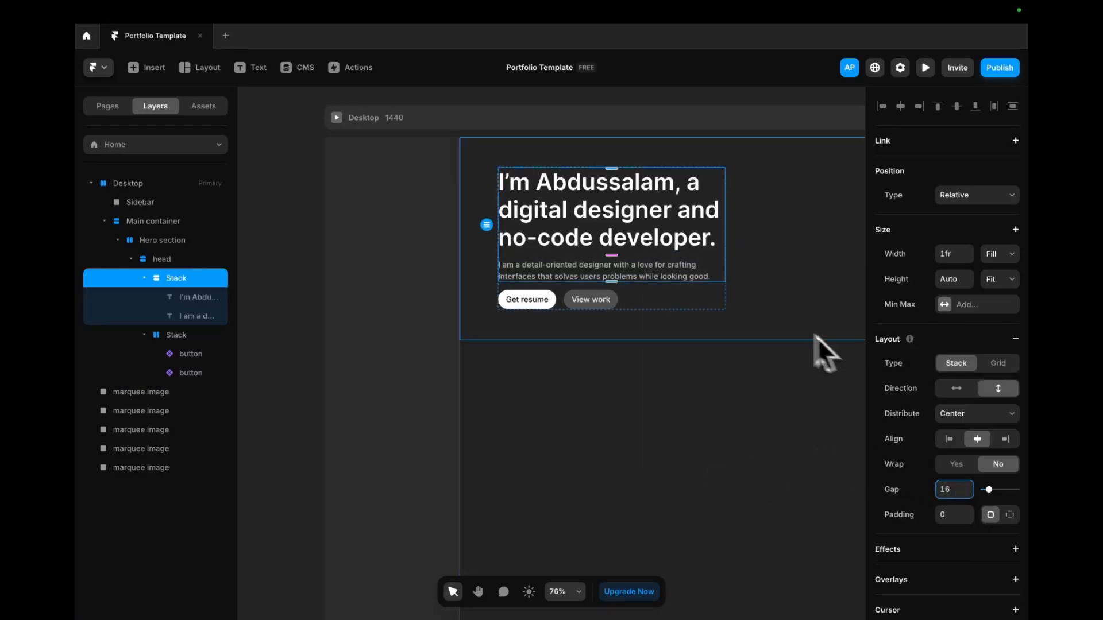
# - Rename the stack holding the heading and description as "Hero text" and collapse it
pyautogui.click(686, 305)
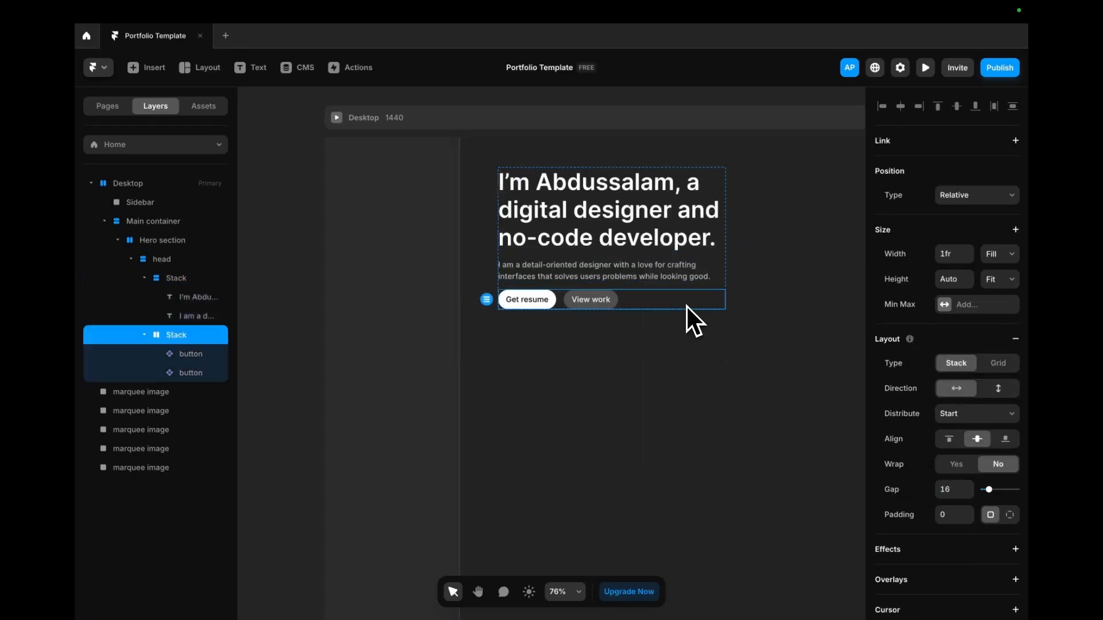
pyautogui.click(691, 263)
pyautogui.click(687, 257)
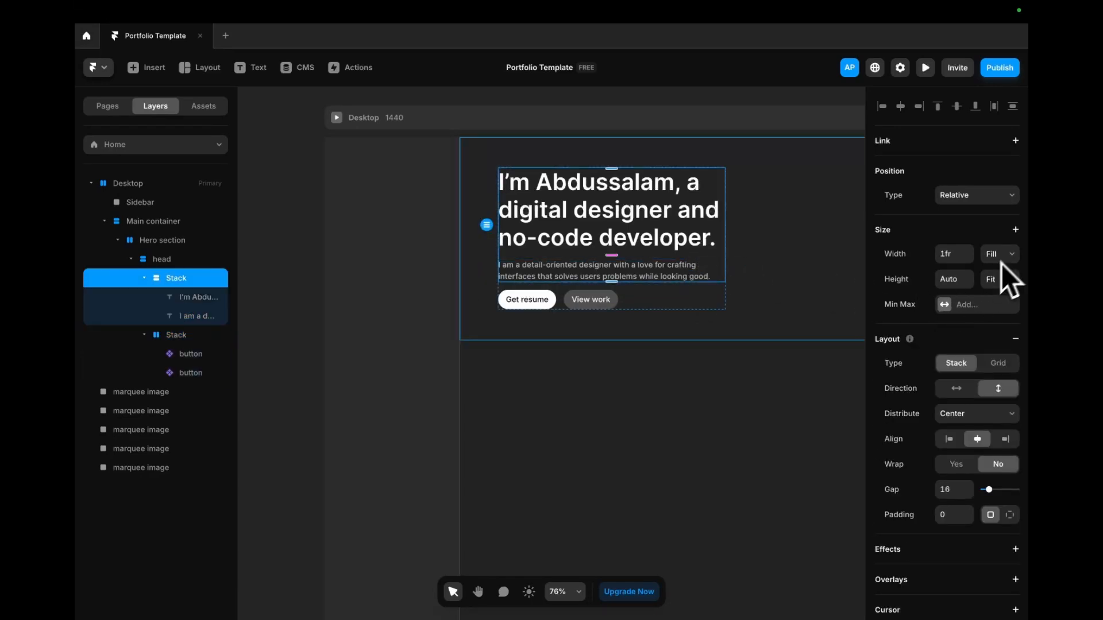
pyautogui.doubleClick(176, 278)
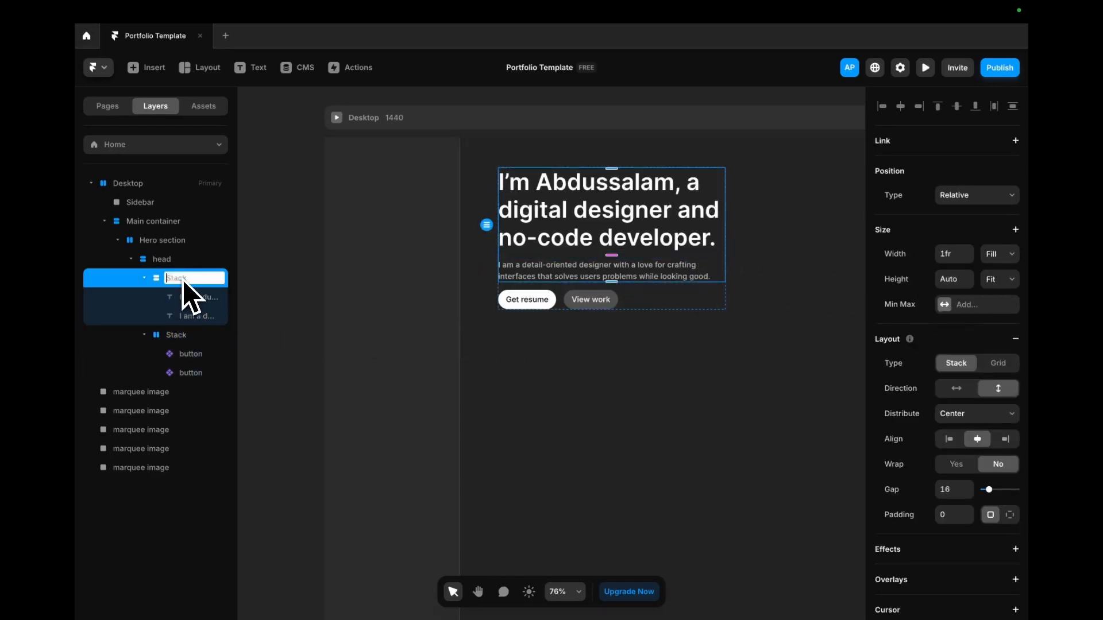
pyautogui.write('Hero text')
pyautogui.click(144, 278)
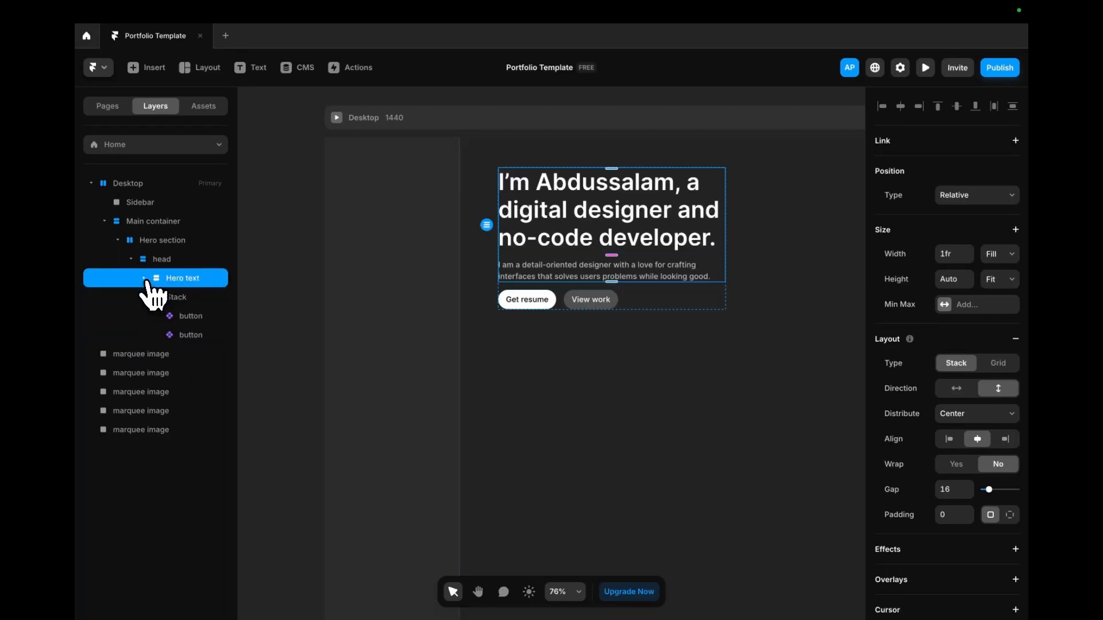
# - Collapse the stack holding the two buttons and rename it "Butotn group"
pyautogui.click(174, 298)
pyautogui.click(145, 298)
pyautogui.doubleClick(171, 299)
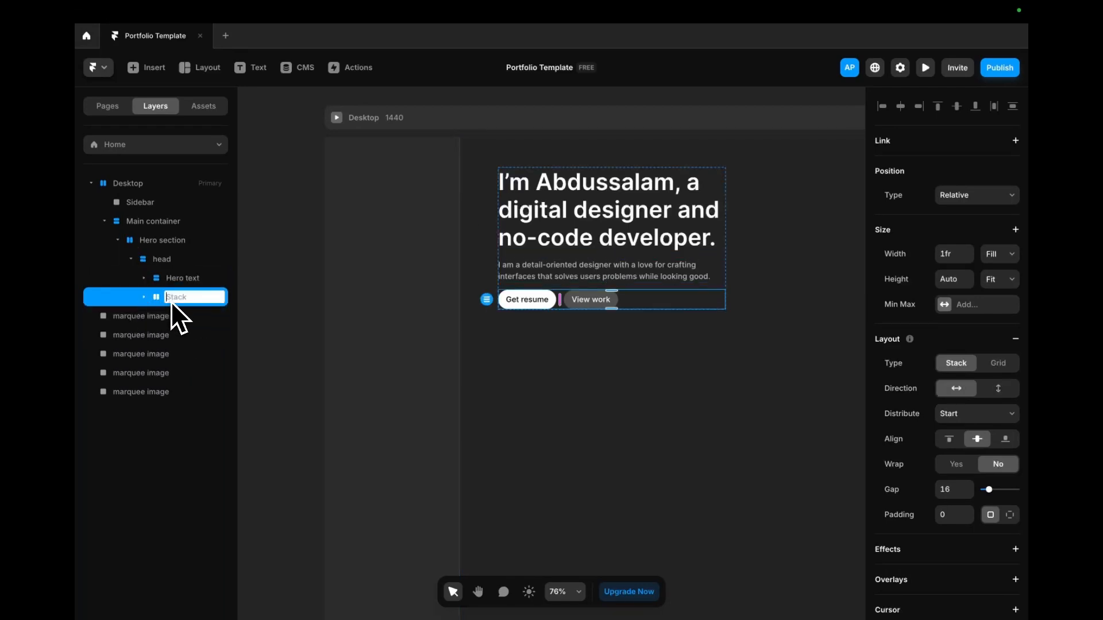
pyautogui.write('Butotn group')
pyautogui.press('Return')
# - Set the gap of the head stack to 24
pyautogui.click(151, 262)
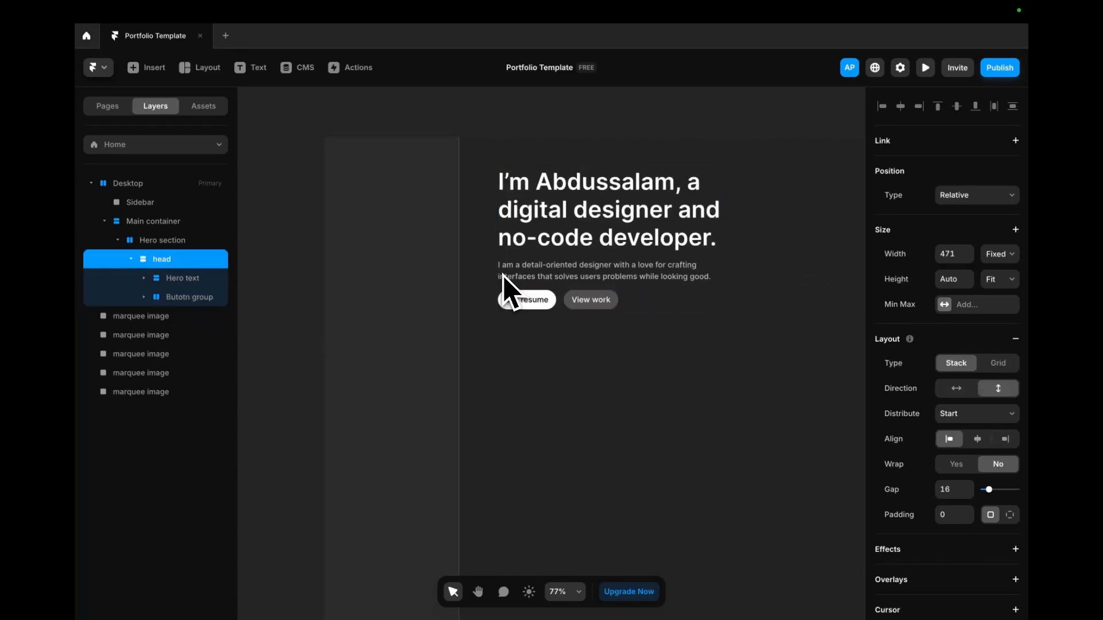
pyautogui.scroll(-3, 510, 290)
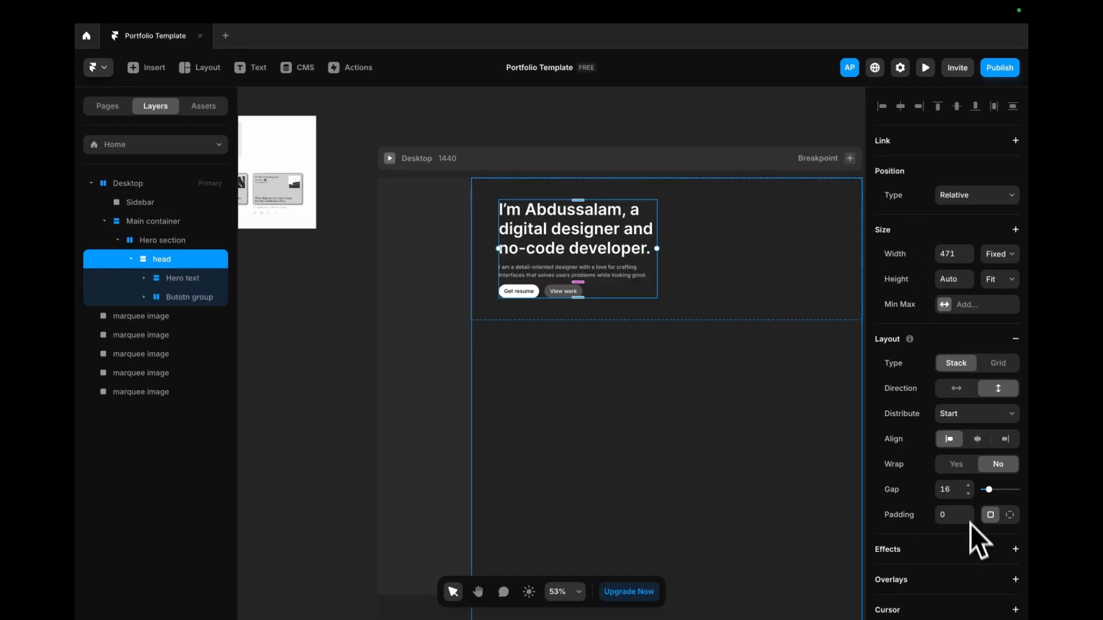
pyautogui.press('Return')
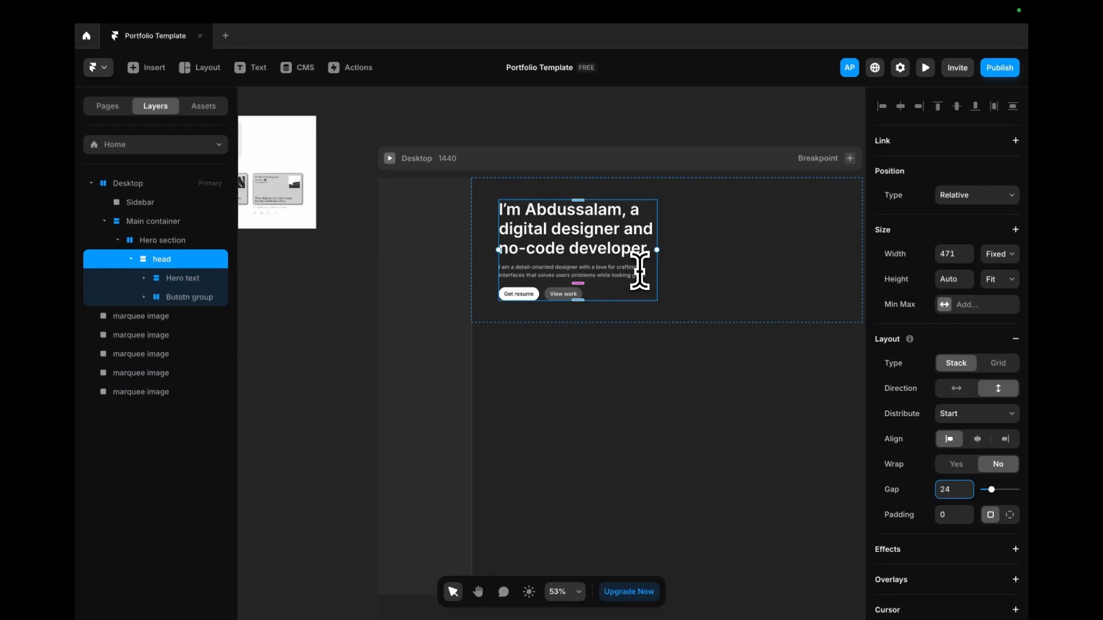
pyautogui.scroll(1, 600, 311)
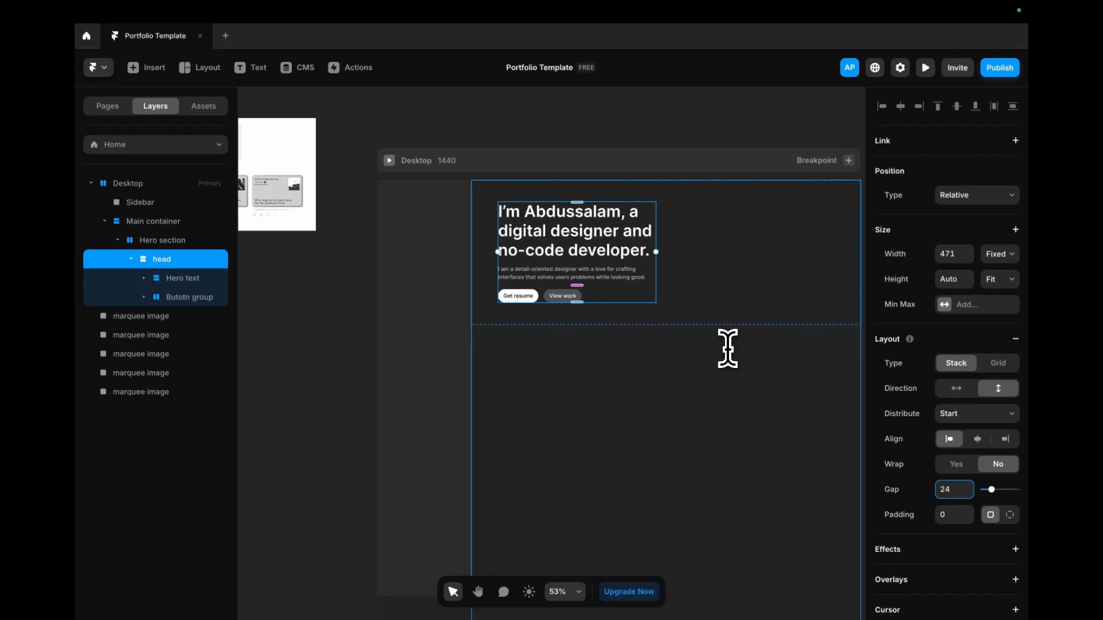
pyautogui.scroll(5, 697, 279)
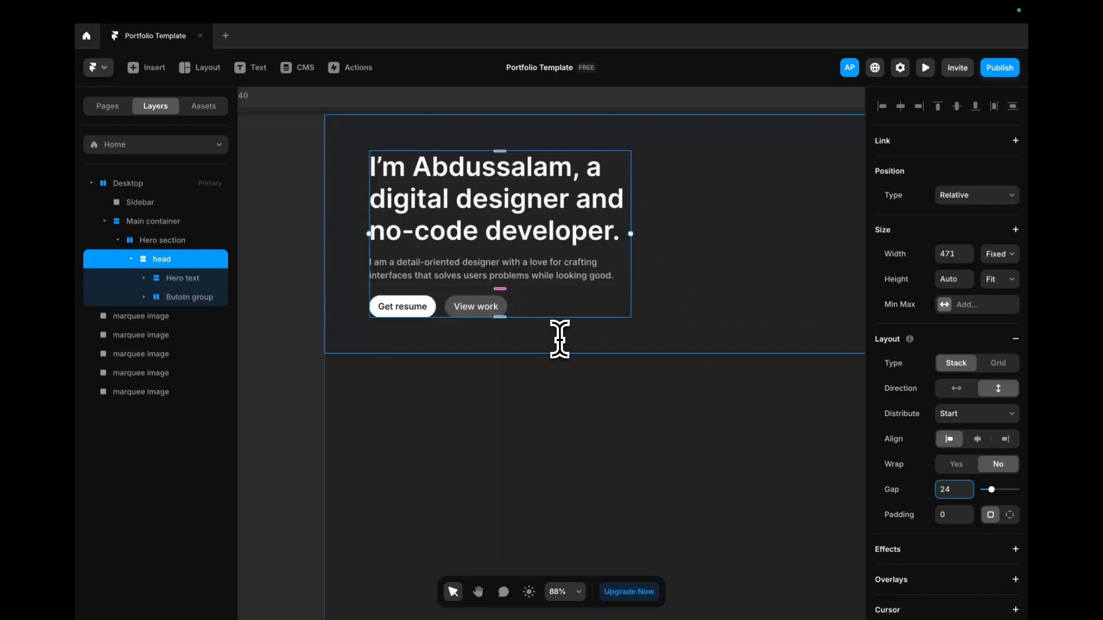
# - Switch to Figma, copy the email line below the hero buttons with the Figma to HTML with Framer plugin, and return to Framer
pyautogui.hotkey('ctrl', 'Left')
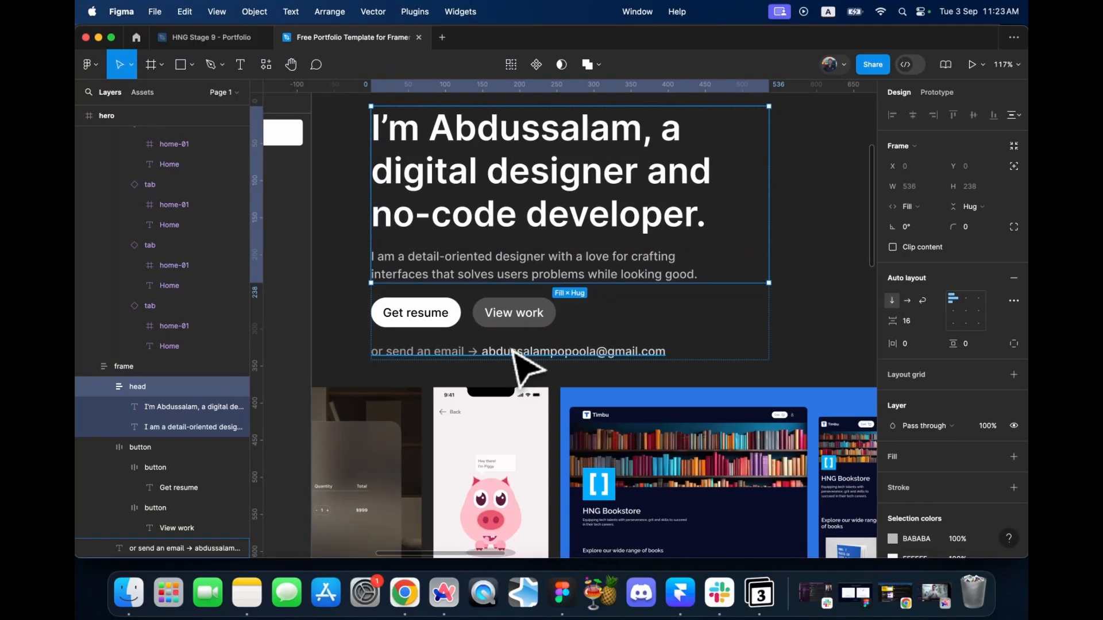
pyautogui.click(503, 353)
pyautogui.rightClick(503, 353)
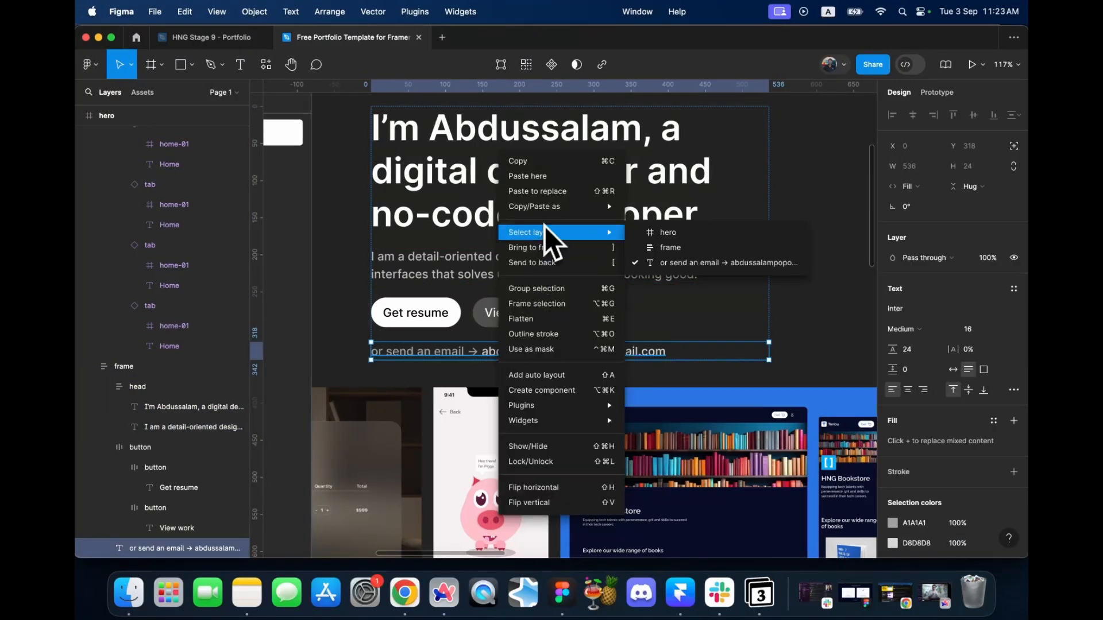
pyautogui.moveTo(549, 209)
pyautogui.click(401, 359)
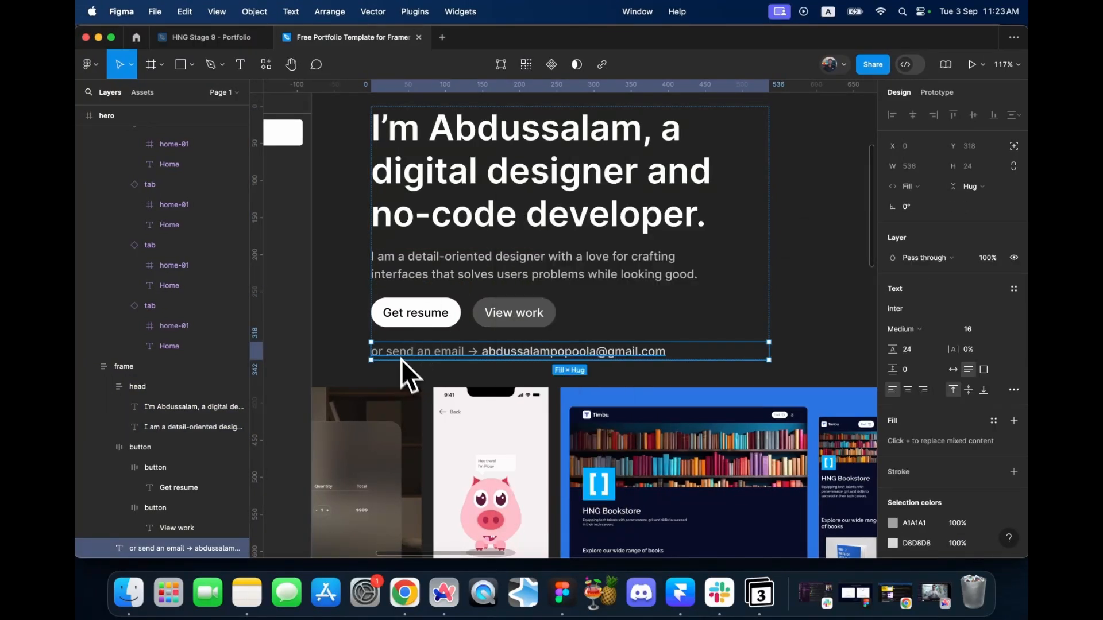
pyautogui.click(267, 66)
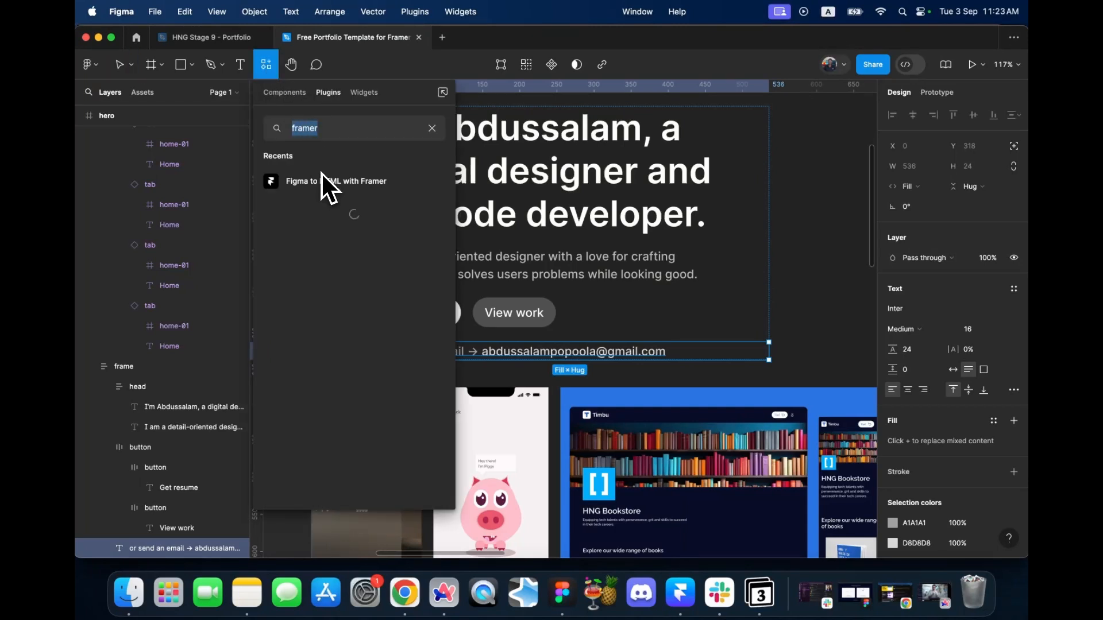
pyautogui.click(321, 175)
pyautogui.hotkey('ctrl', 'Right')
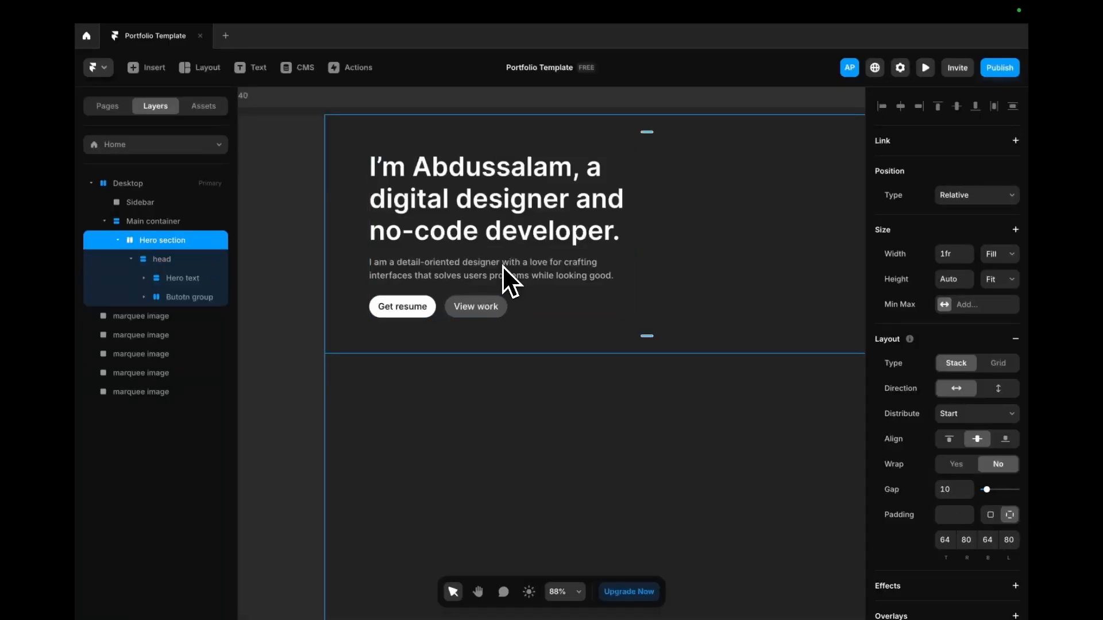
pyautogui.click(506, 275)
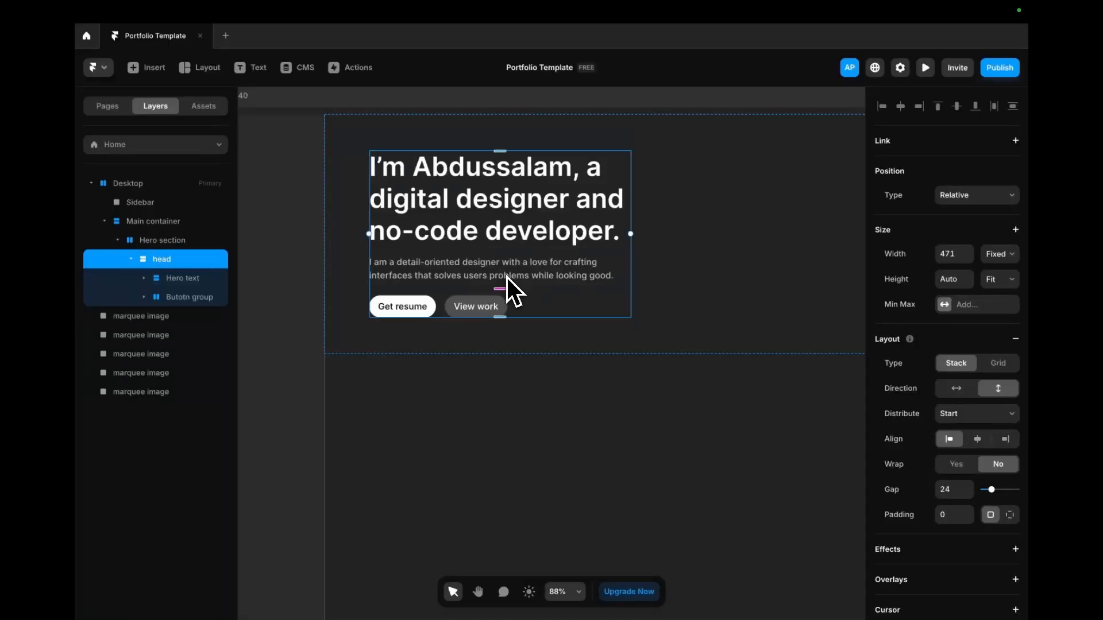
pyautogui.click(508, 277)
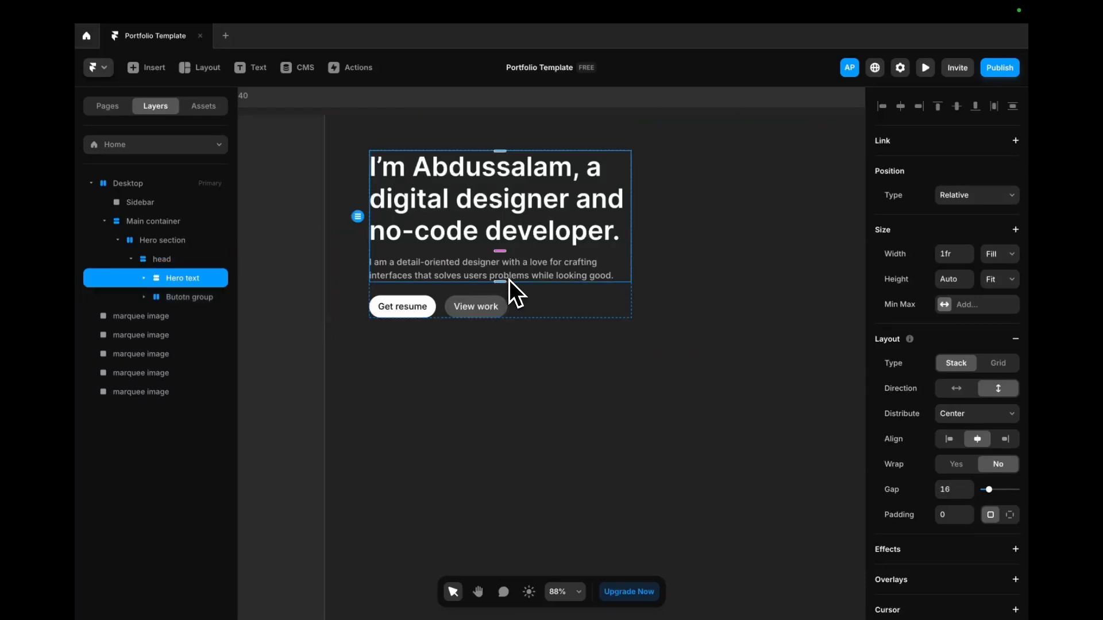
pyautogui.click(509, 280)
pyautogui.hotkey('ctrl', 'd')
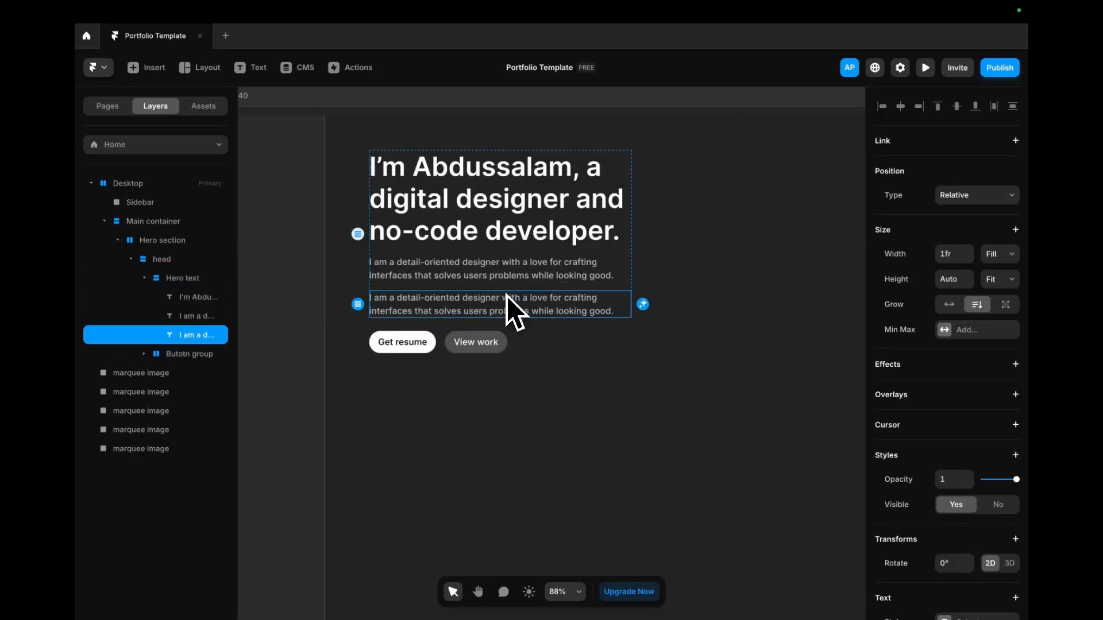
pyautogui.doubleClick(504, 301)
pyautogui.press('BackSpace')
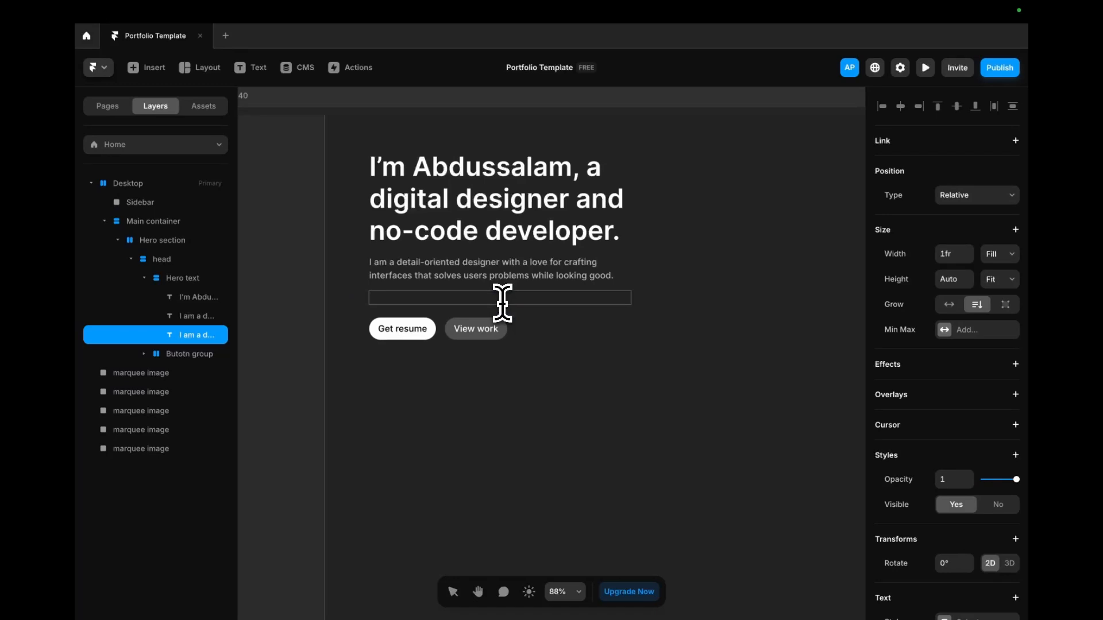
pyautogui.press('BackSpace')
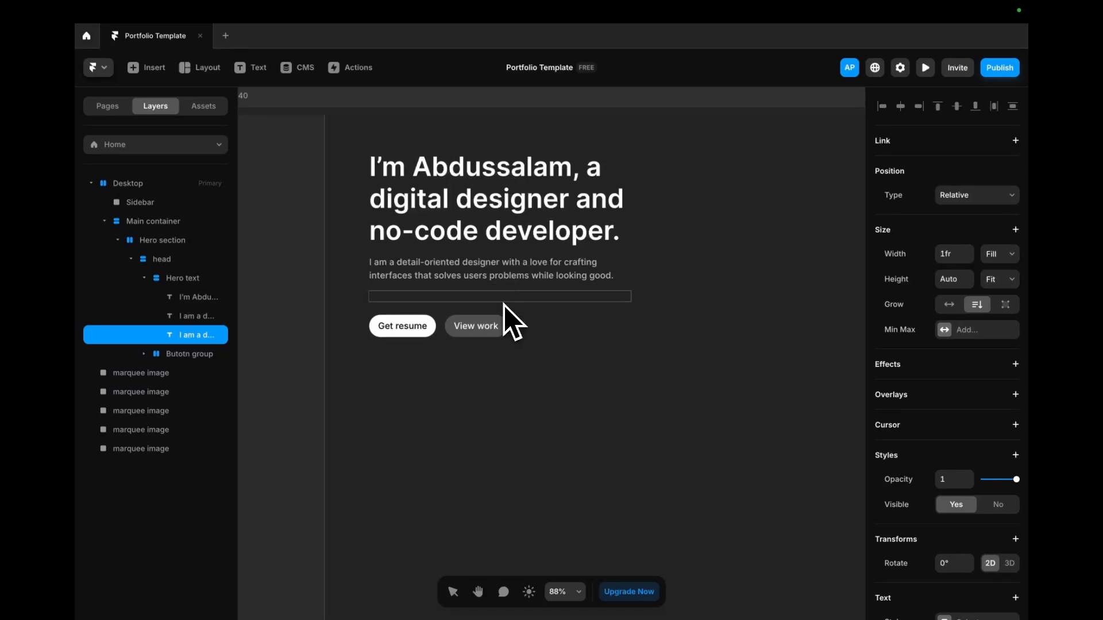
pyautogui.press('Delete')
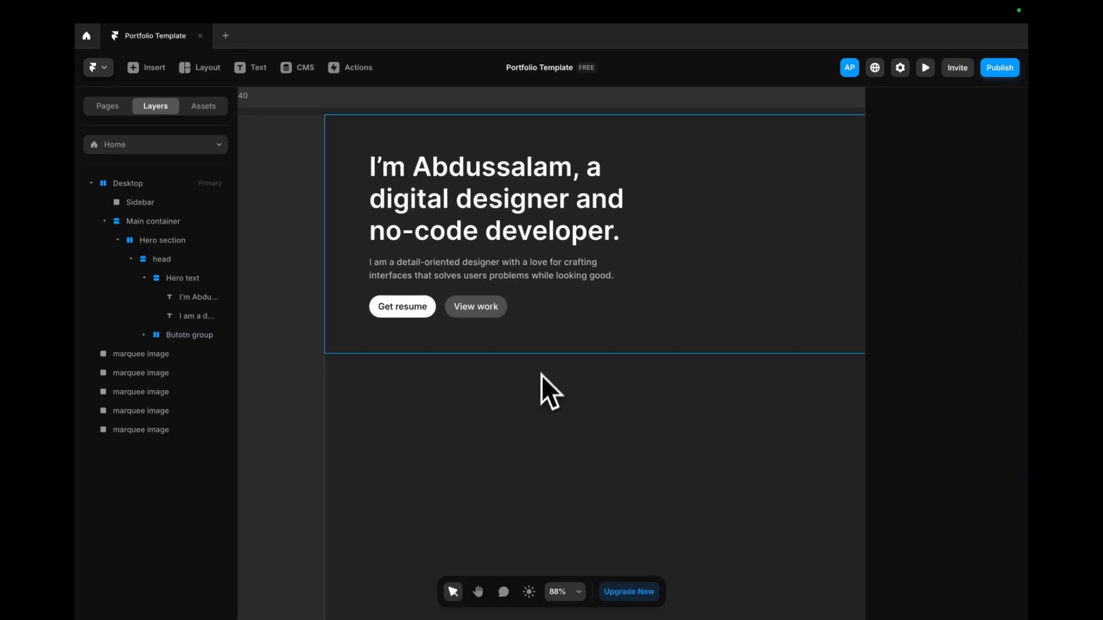
# - Paste the copied email line into the hero section and place it in the head stack below the button group
pyautogui.click(553, 327)
pyautogui.hotkey('ctrl', 'v')
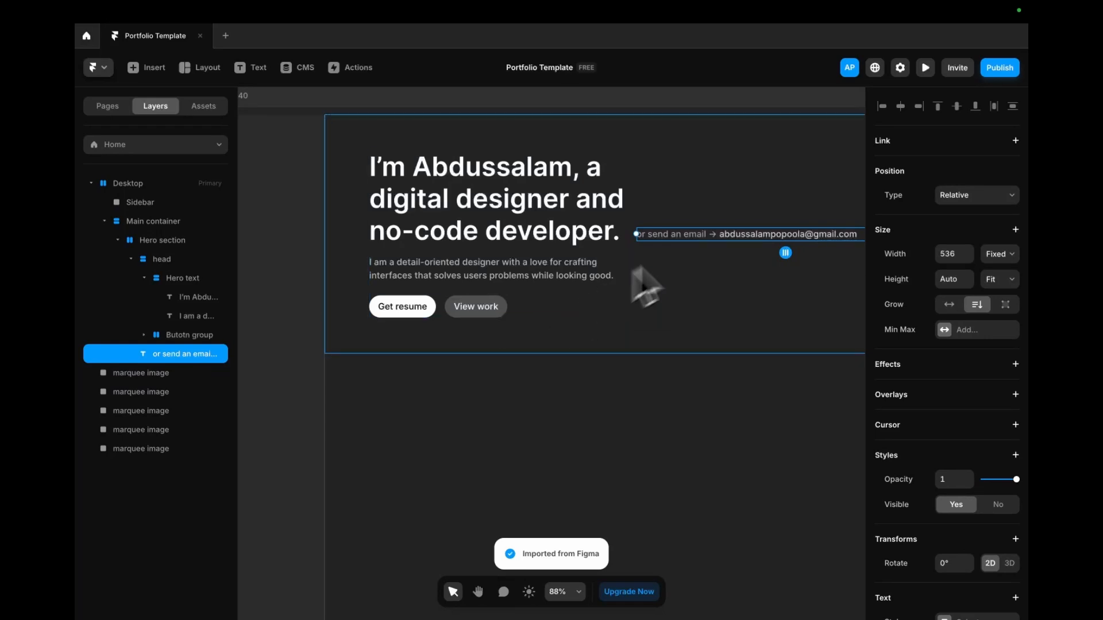
pyautogui.moveTo(707, 234); pyautogui.dragTo(493, 295)
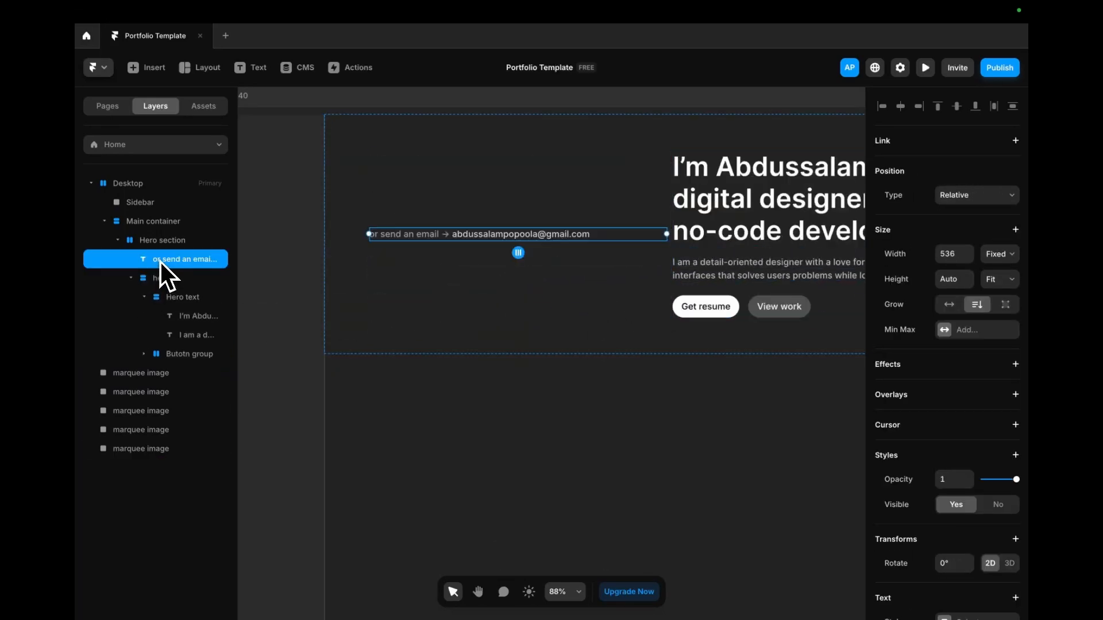
pyautogui.moveTo(161, 260); pyautogui.dragTo(187, 308)
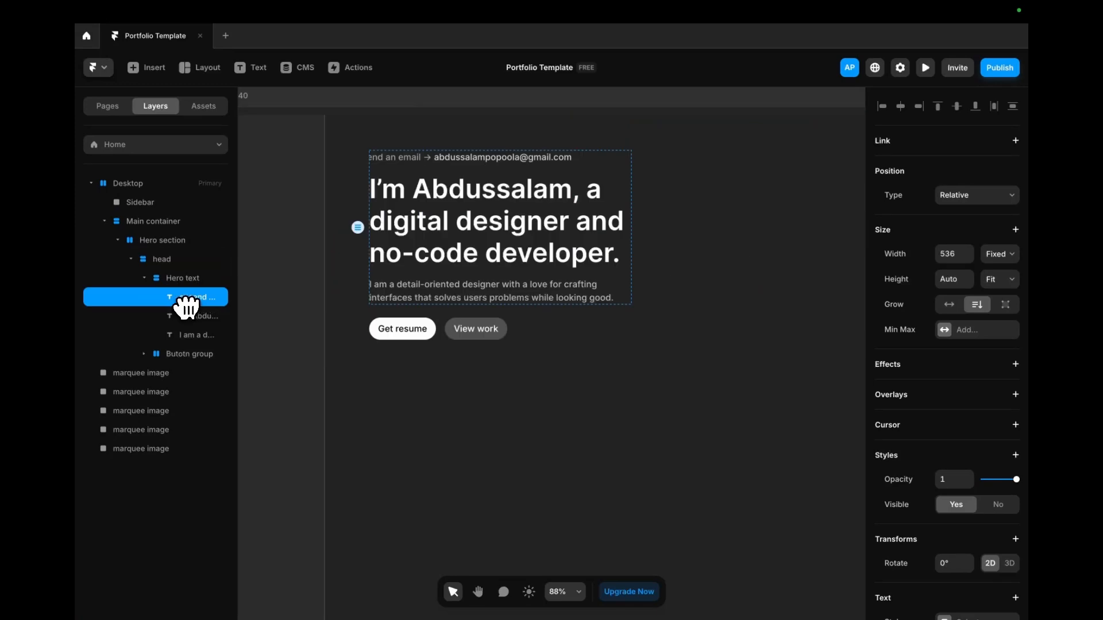
pyautogui.press('Down')
pyautogui.press('Down')
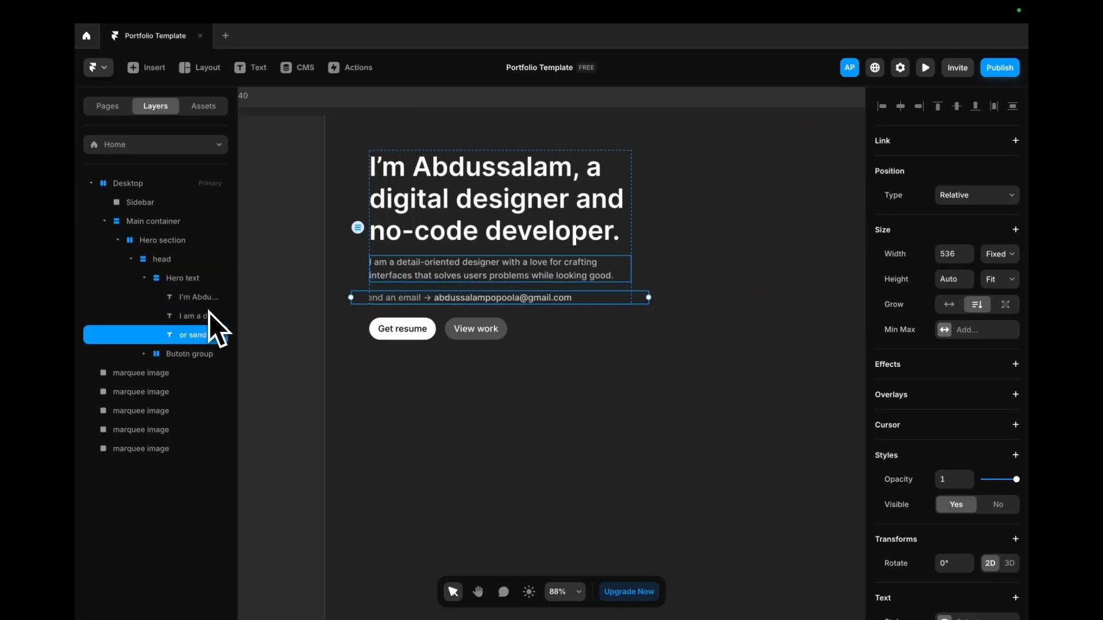
pyautogui.moveTo(182, 342); pyautogui.dragTo(183, 270)
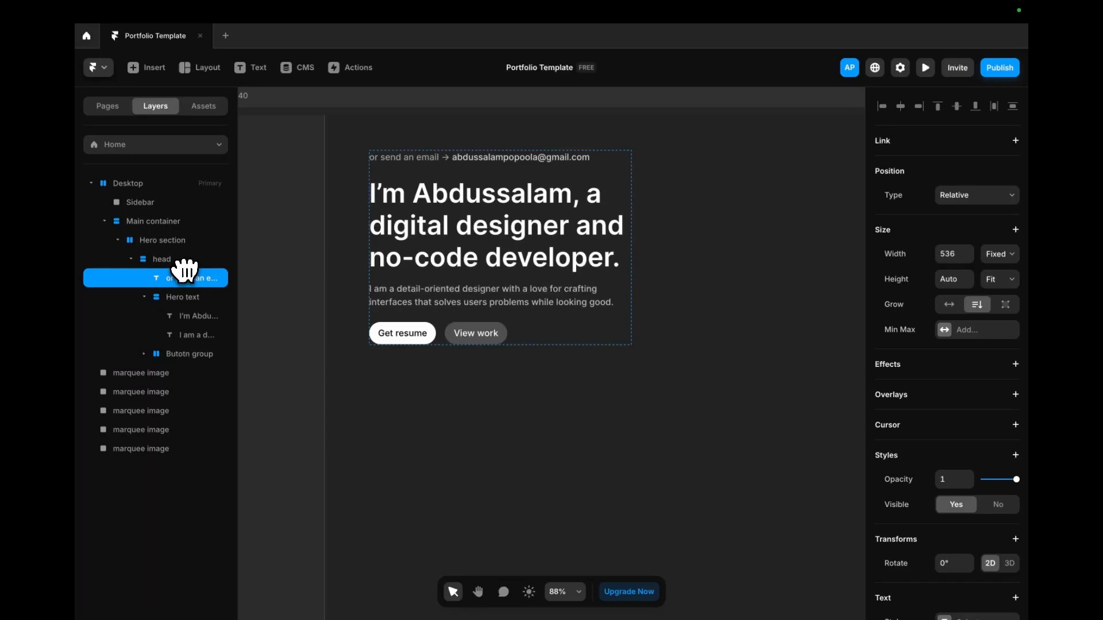
pyautogui.press('Down')
pyautogui.press('Down')
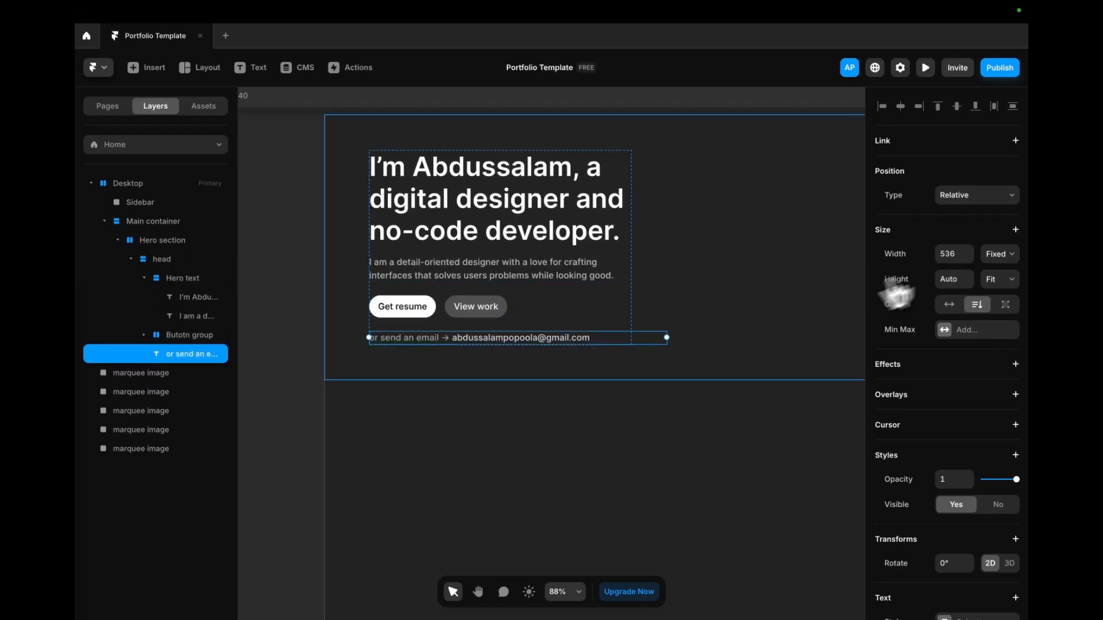
# - Set the email line's width to Fill and collapse the Hero section layer
pyautogui.click(999, 254)
pyautogui.click(1002, 279)
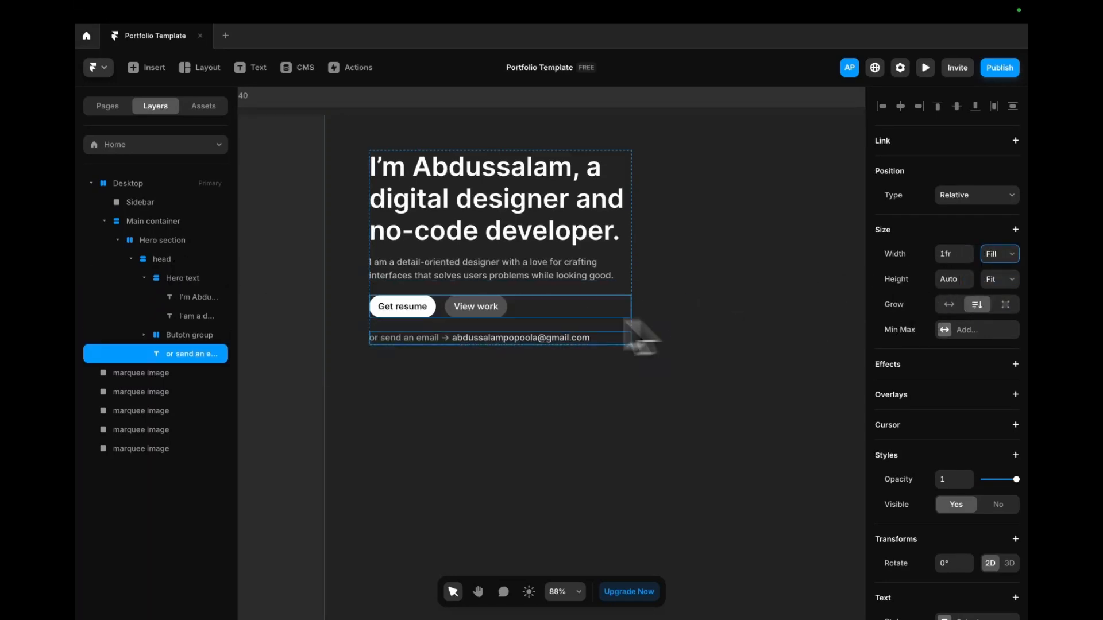
pyautogui.click(548, 324)
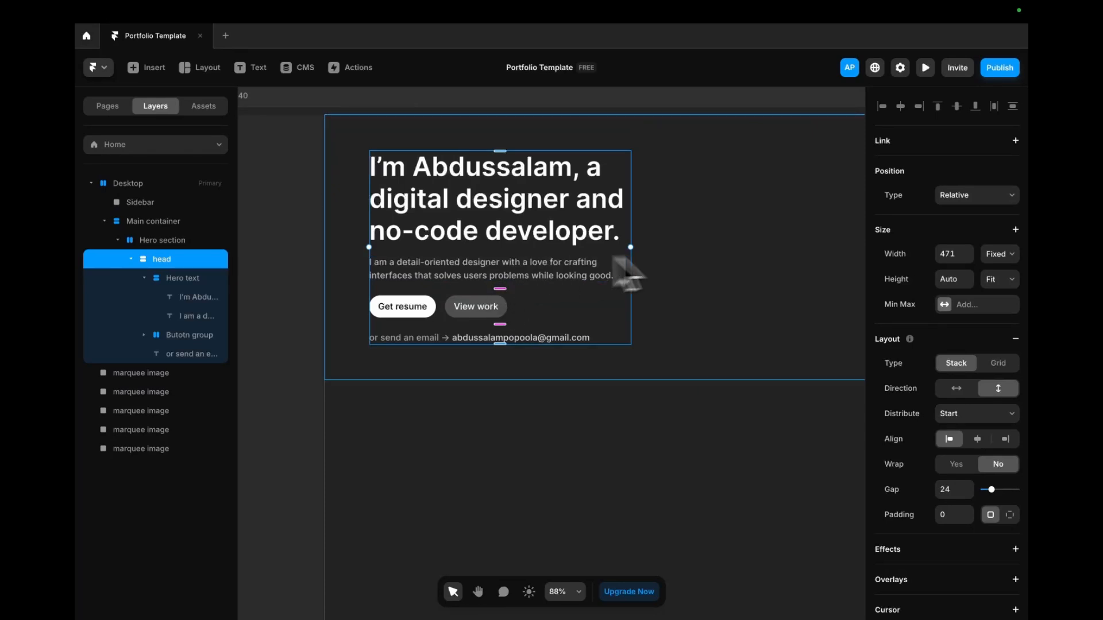
pyautogui.rightClick(729, 256)
pyautogui.click(683, 204)
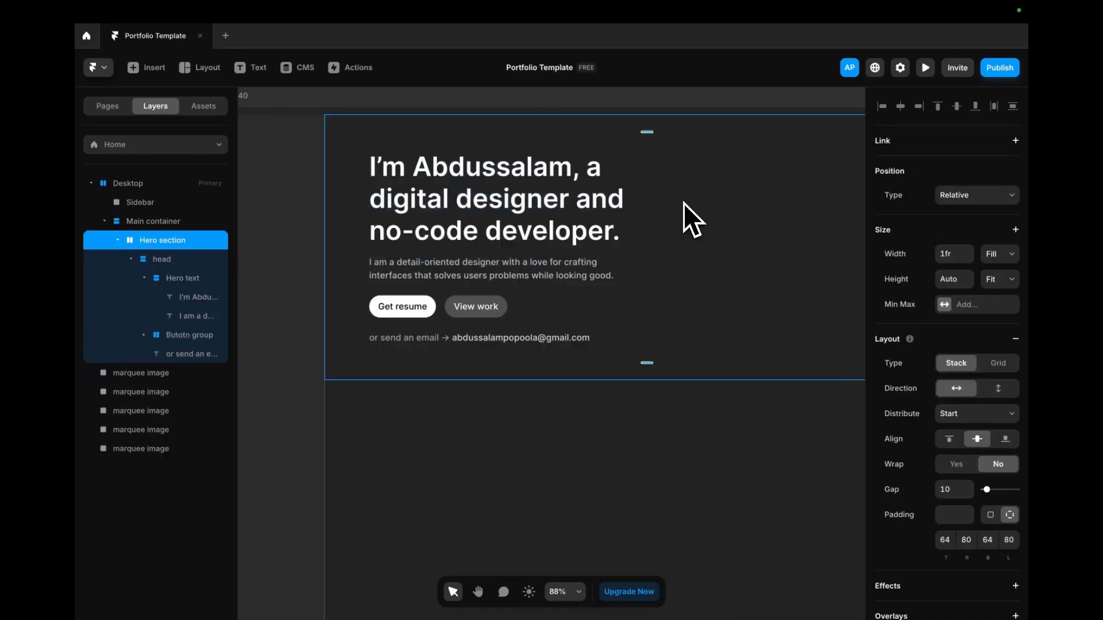
pyautogui.click(118, 240)
# - Switch to Figma and copy the five images inside the work marquee frame with the Figma to HTML with Framer plugin
pyautogui.scroll(-5, 517, 385)
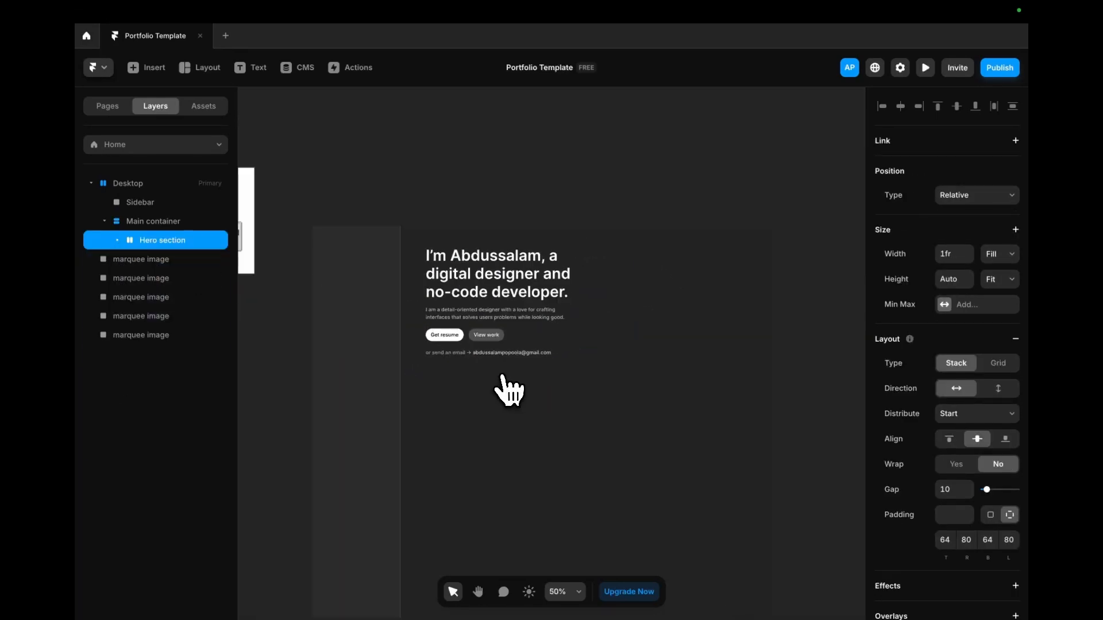
pyautogui.hotkey('ctrl', 'Left')
pyautogui.scroll(-5, 512, 377)
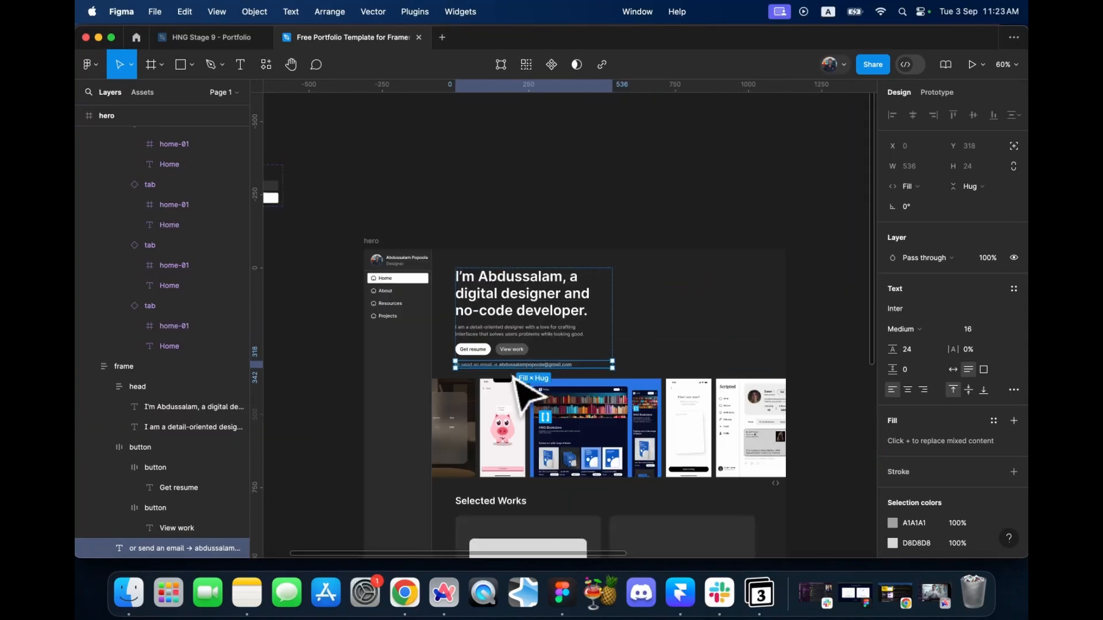
pyautogui.scroll(-5, 520, 390)
pyautogui.click(566, 412)
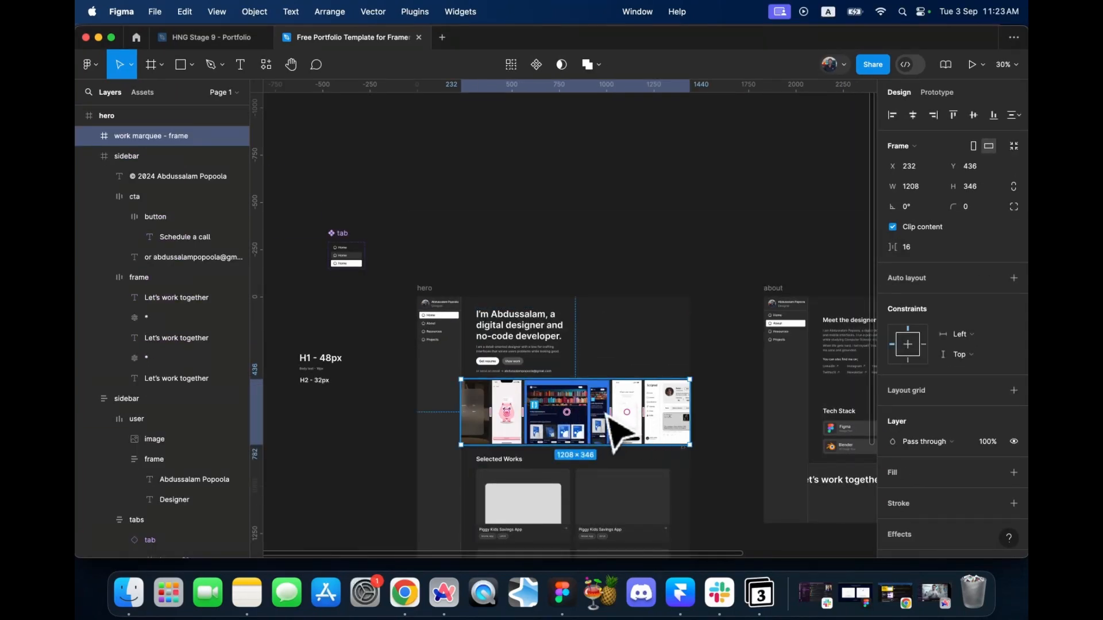
pyautogui.press('Return')
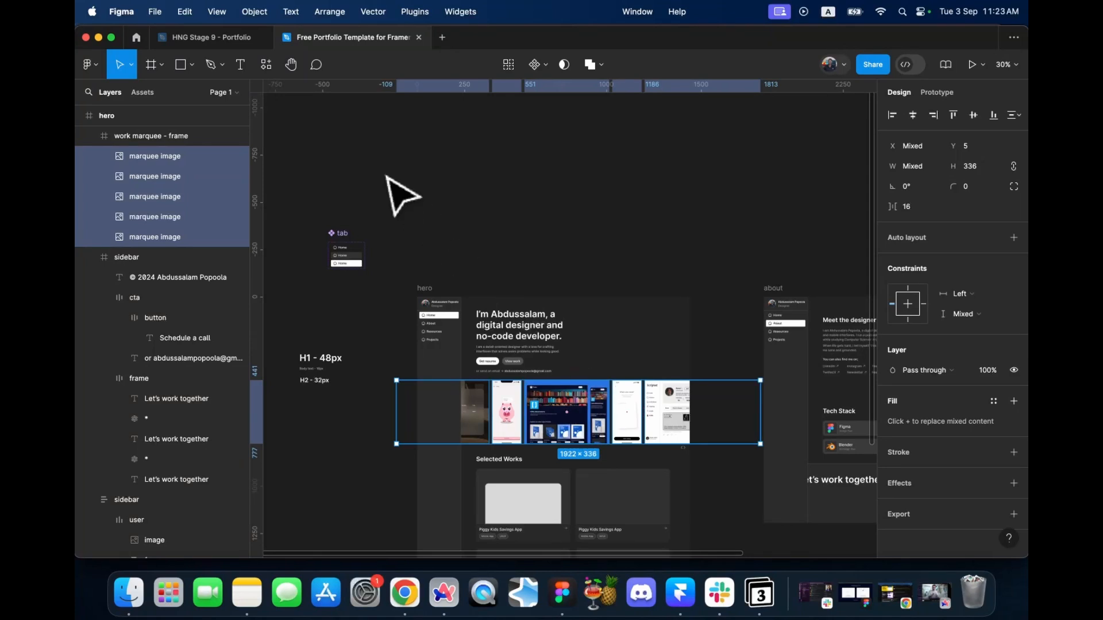
pyautogui.click(276, 74)
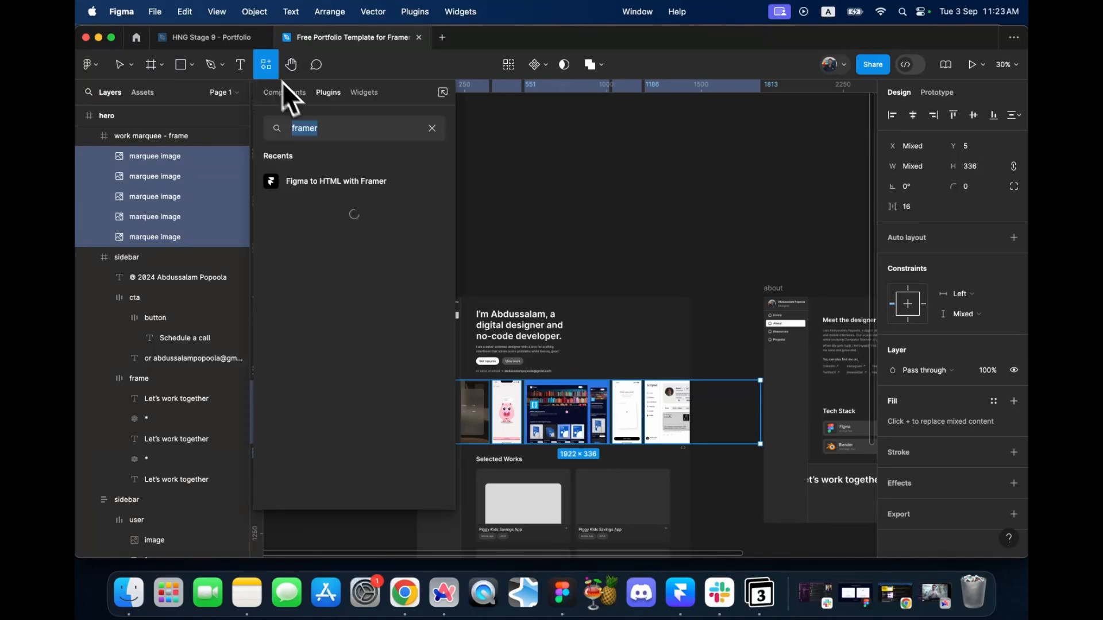
pyautogui.click(355, 187)
# - Reselect all five images from the work marquee frame and copy them again with the Framer plugin
pyautogui.click(153, 141)
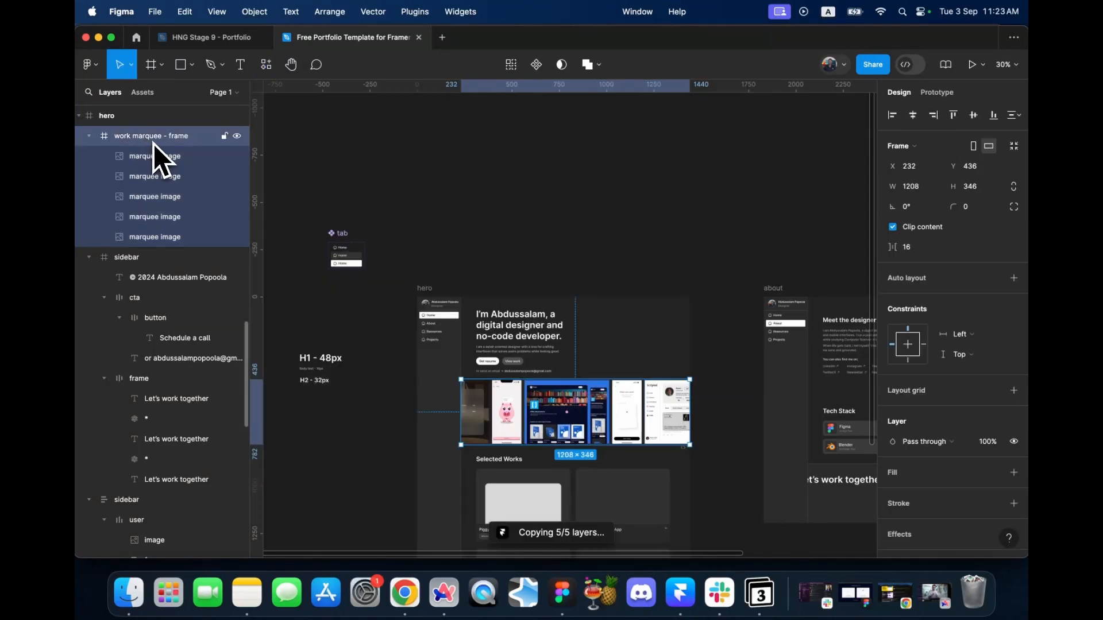
pyautogui.press('Return')
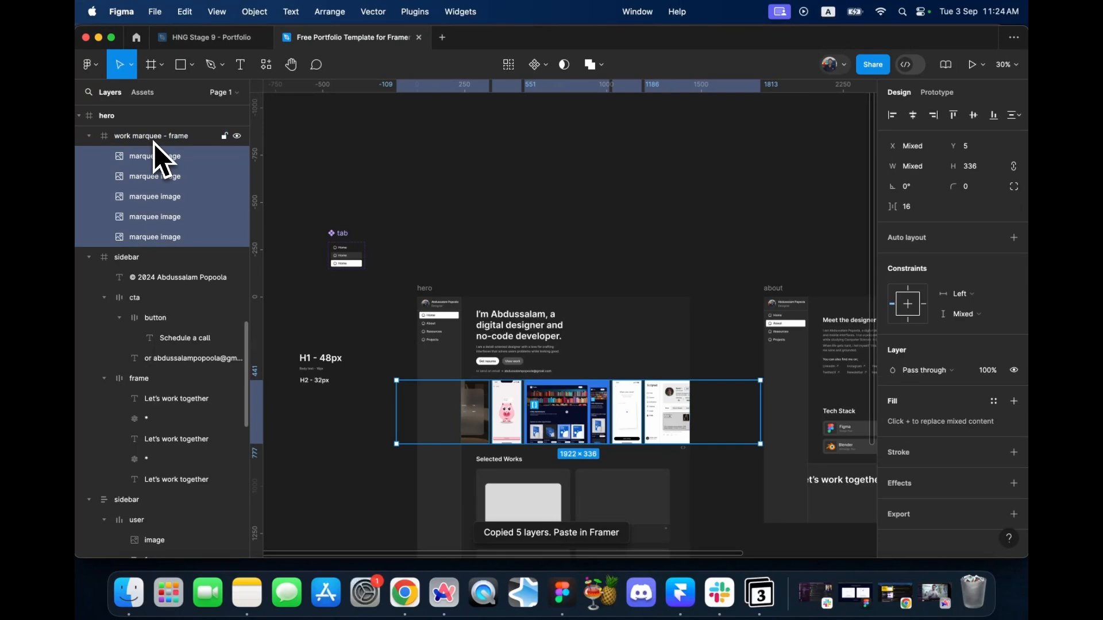
pyautogui.click(265, 64)
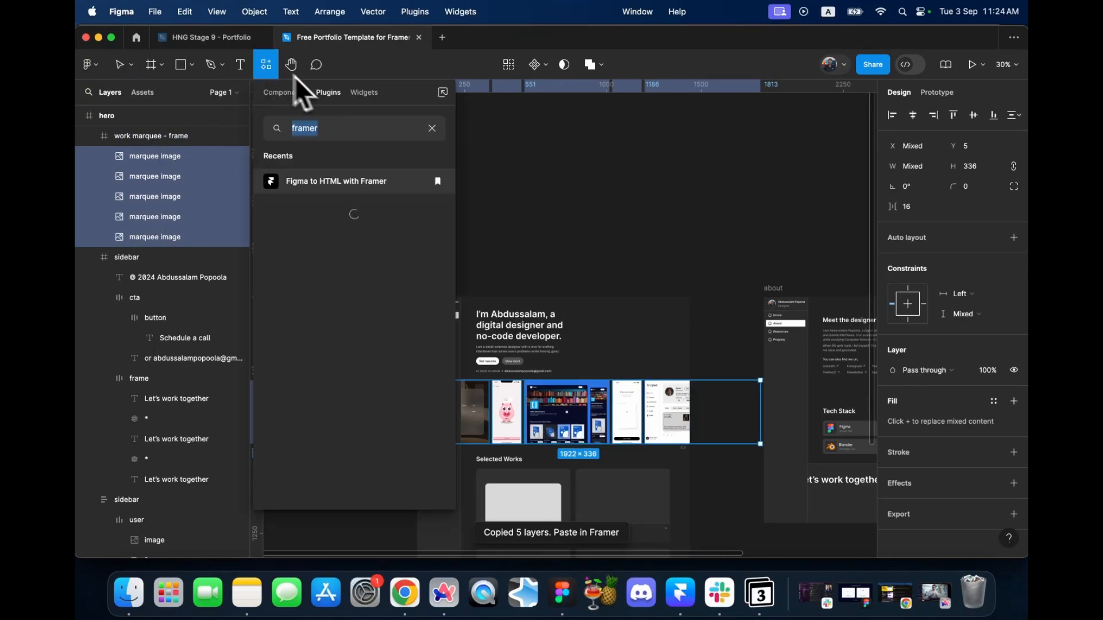
pyautogui.click(342, 177)
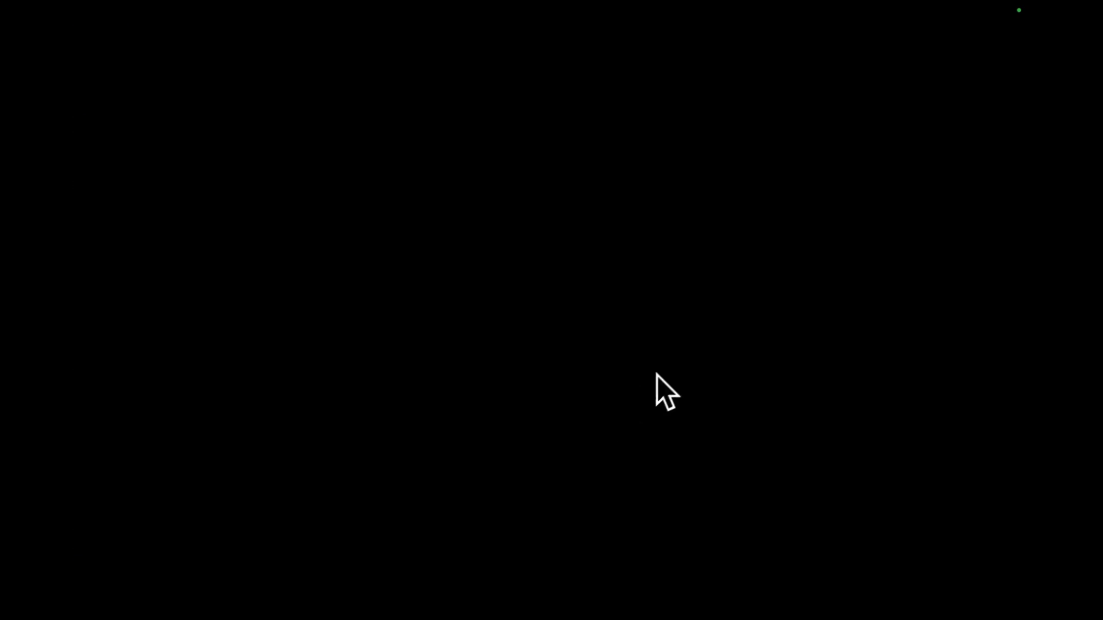
# - Paste the copied marquee images onto the empty Framer canvas beside the Desktop frame and delete the pasted duplicates
pyautogui.scroll(-5, 669, 385)
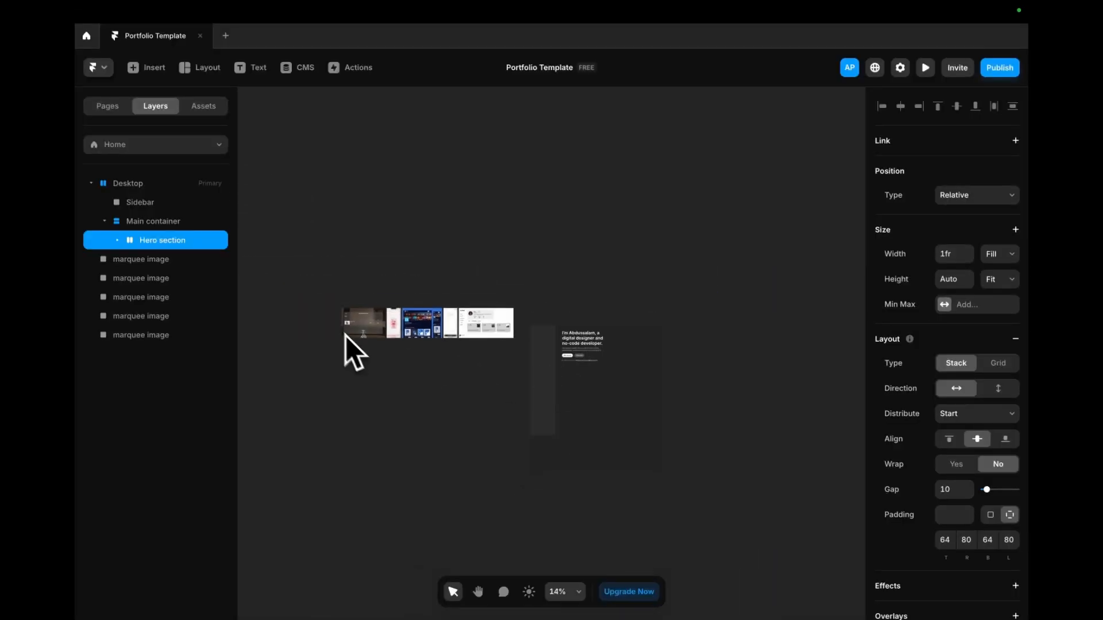
pyautogui.click(341, 377)
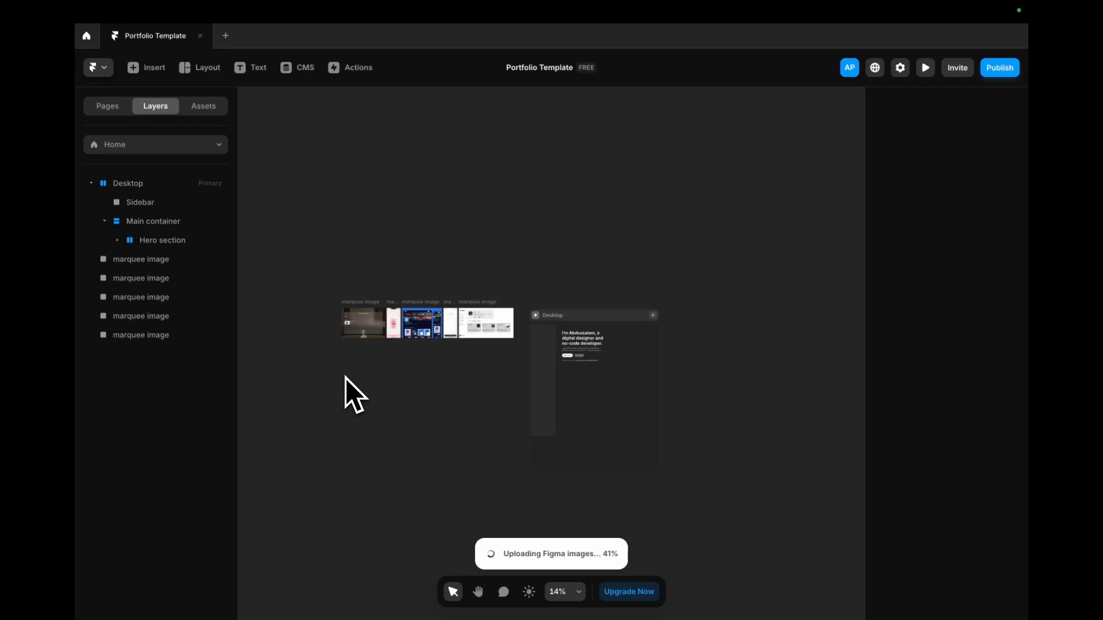
pyautogui.moveTo(479, 357); pyautogui.dragTo(360, 381)
pyautogui.press('Delete')
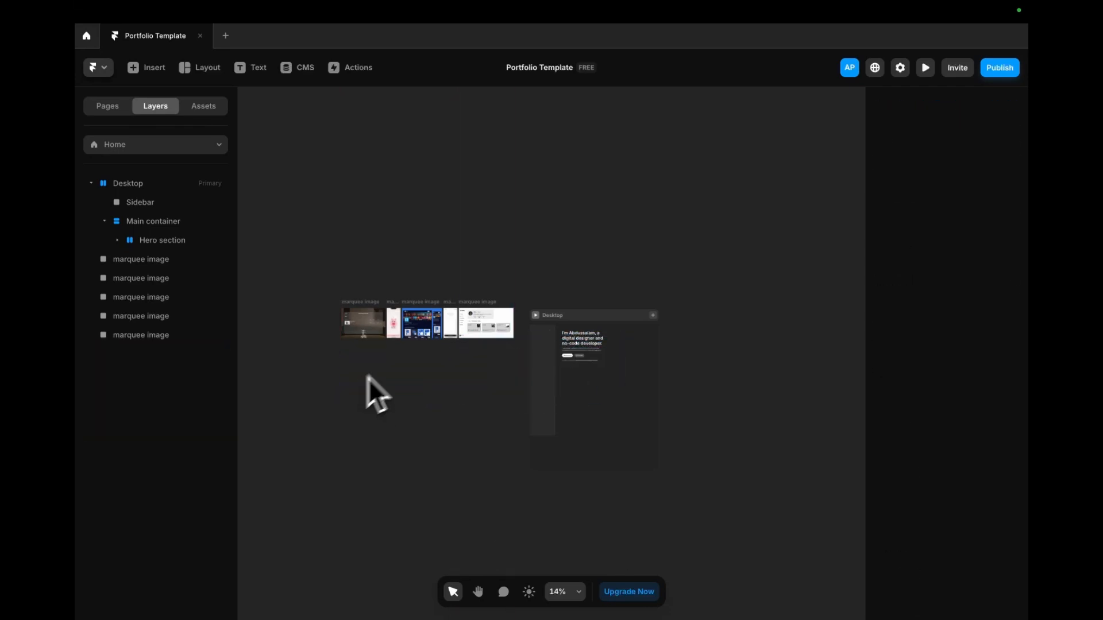
# - Draw a frame about 1004 by 394 px inside the Main container, directly below the Hero section
pyautogui.scroll(3, 581, 361)
pyautogui.click(621, 370)
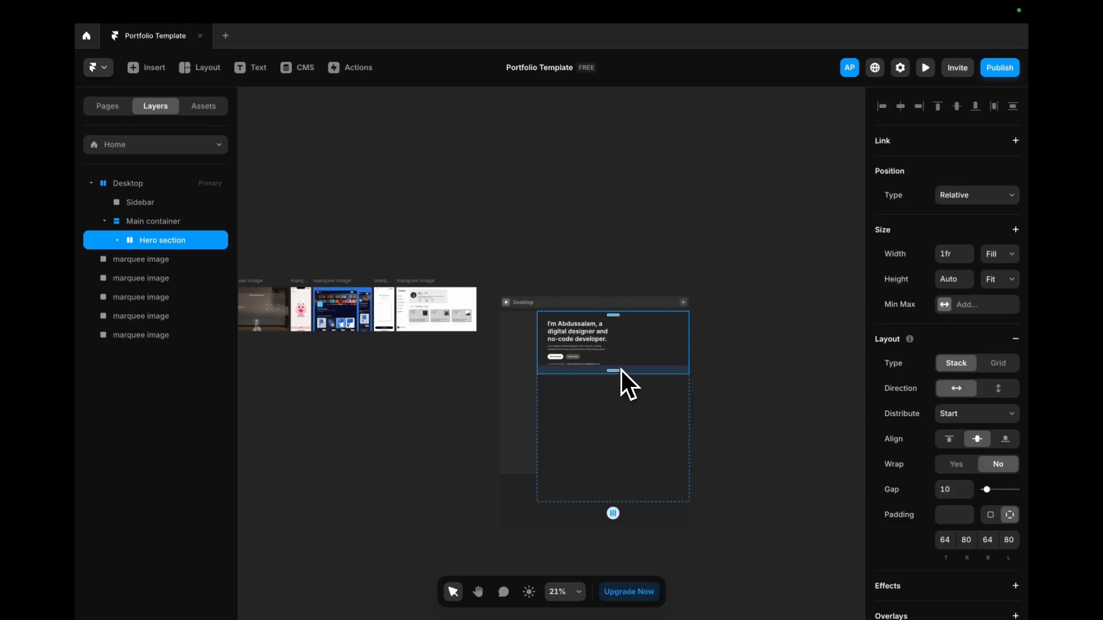
pyautogui.scroll(3, 640, 377)
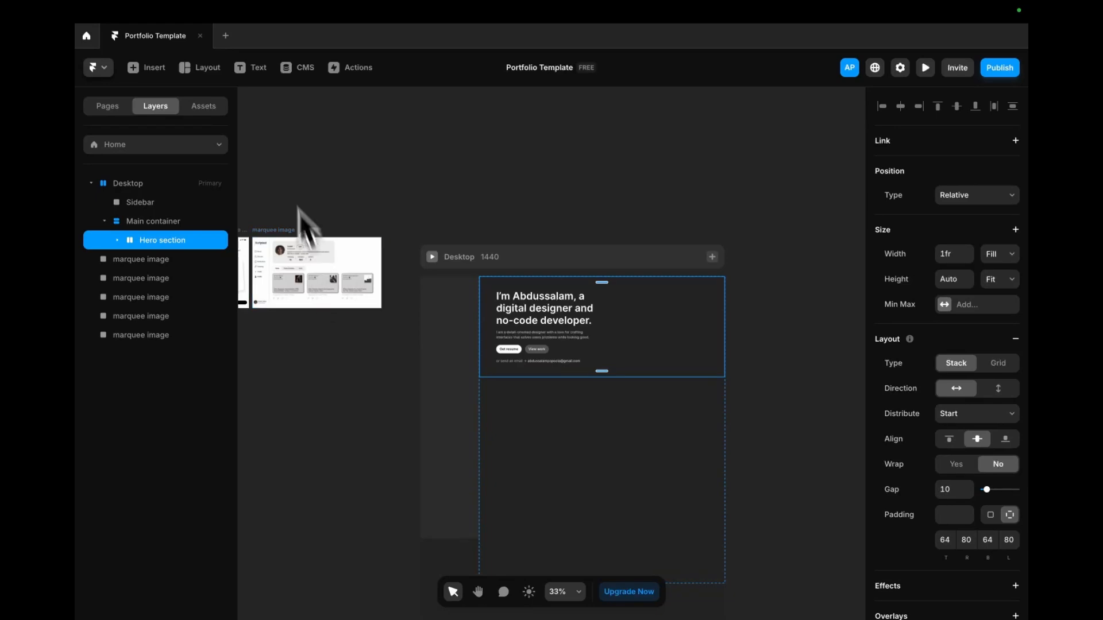
pyautogui.click(547, 431)
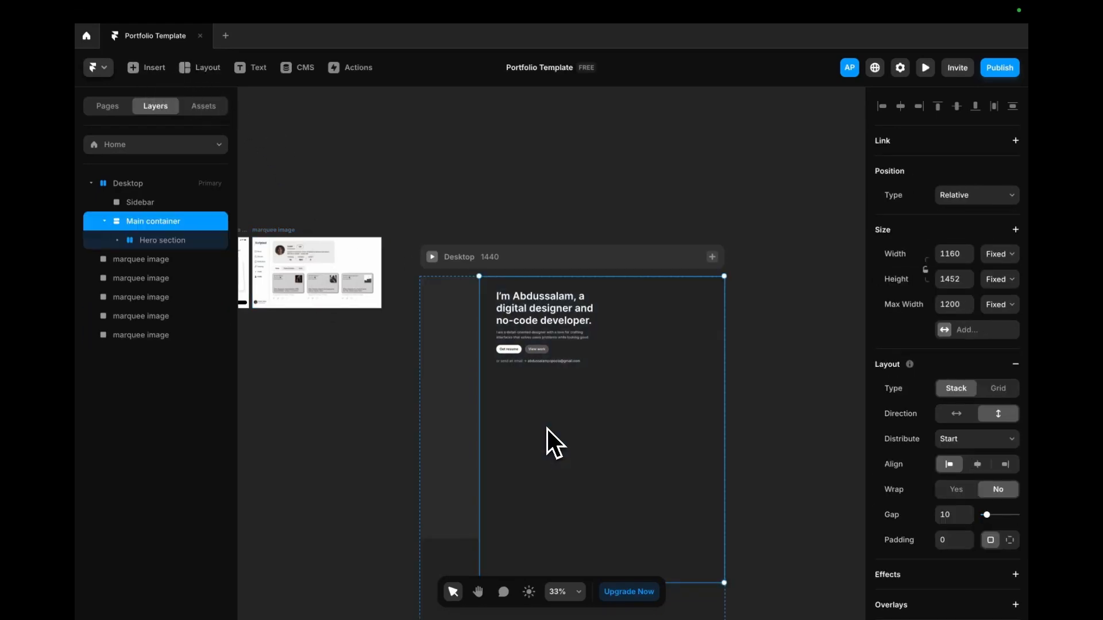
pyautogui.press('f')
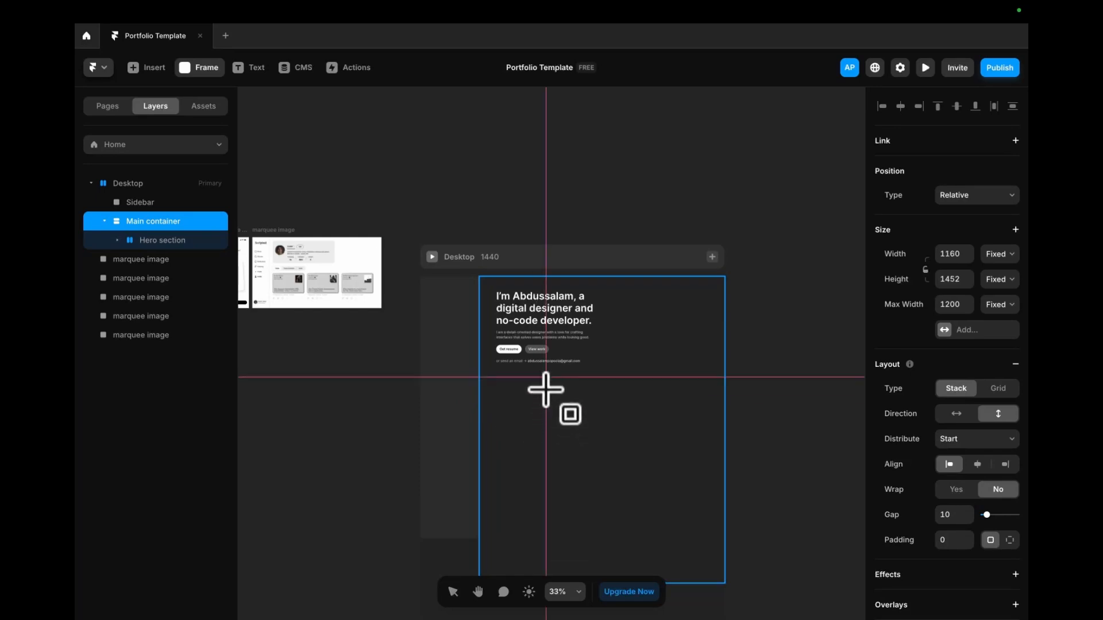
pyautogui.moveTo(512, 408); pyautogui.dragTo(710, 488)
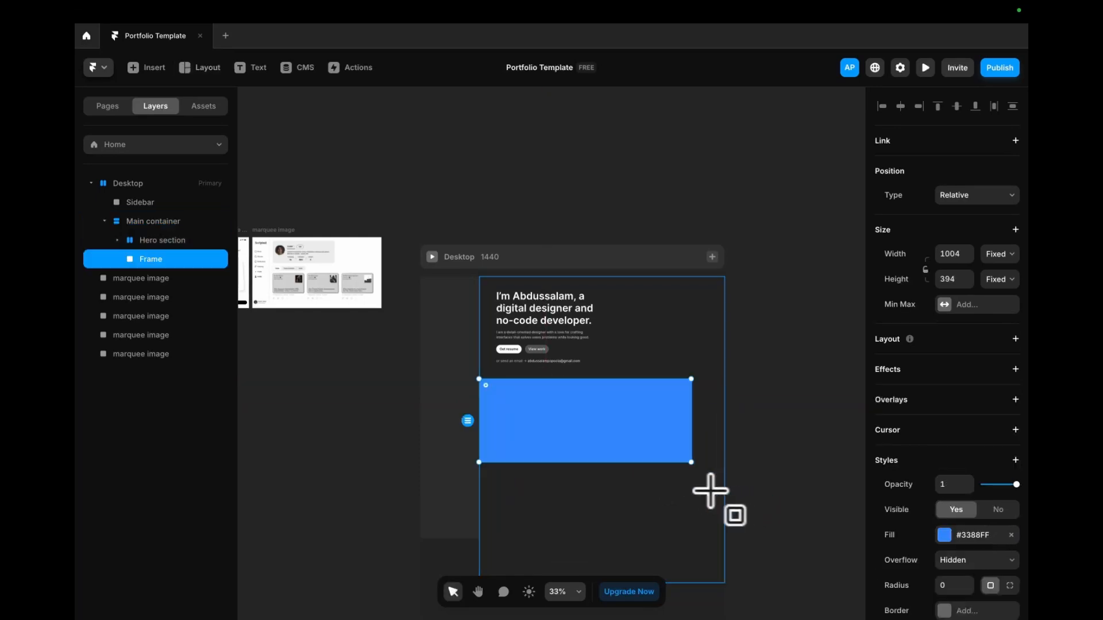
# - Set the Main container's stack gap to 0
pyautogui.click(188, 239)
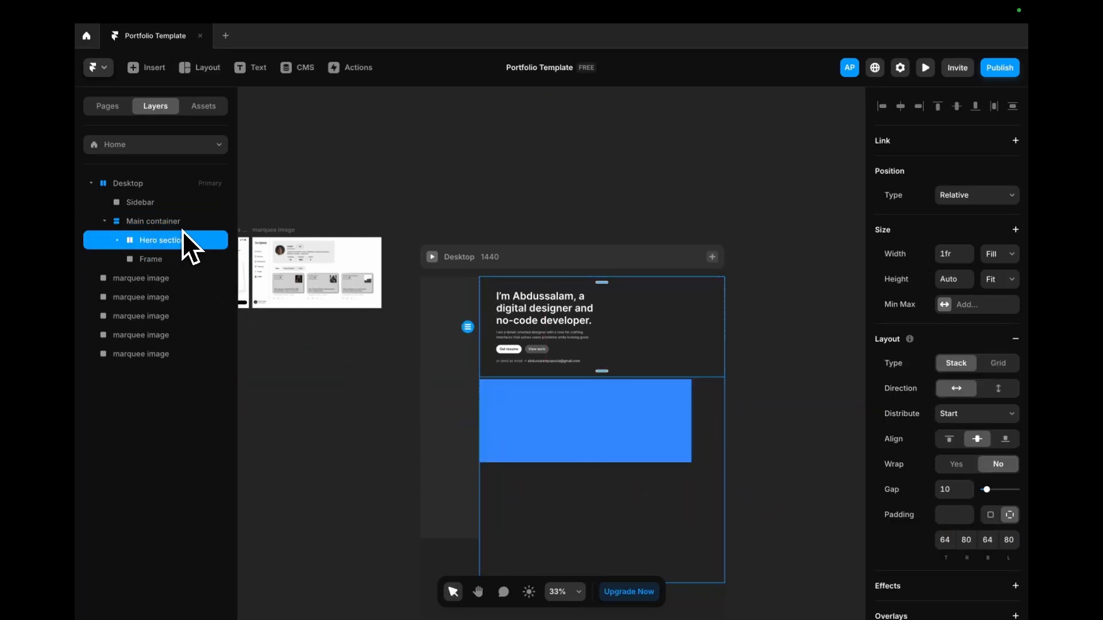
pyautogui.click(179, 224)
pyautogui.click(951, 516)
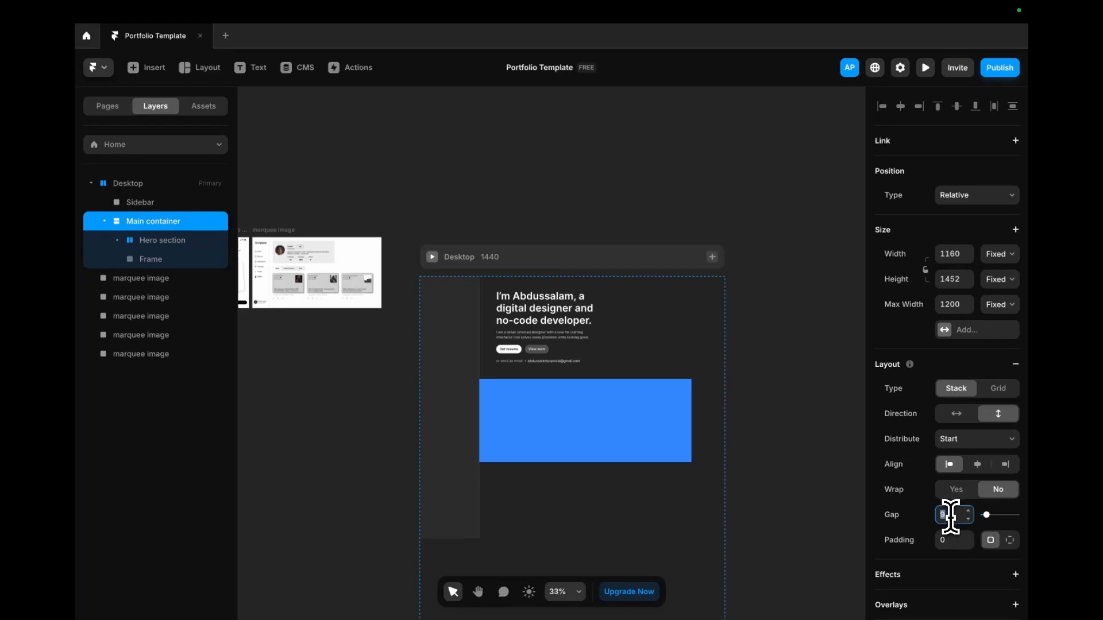
pyautogui.write('0')
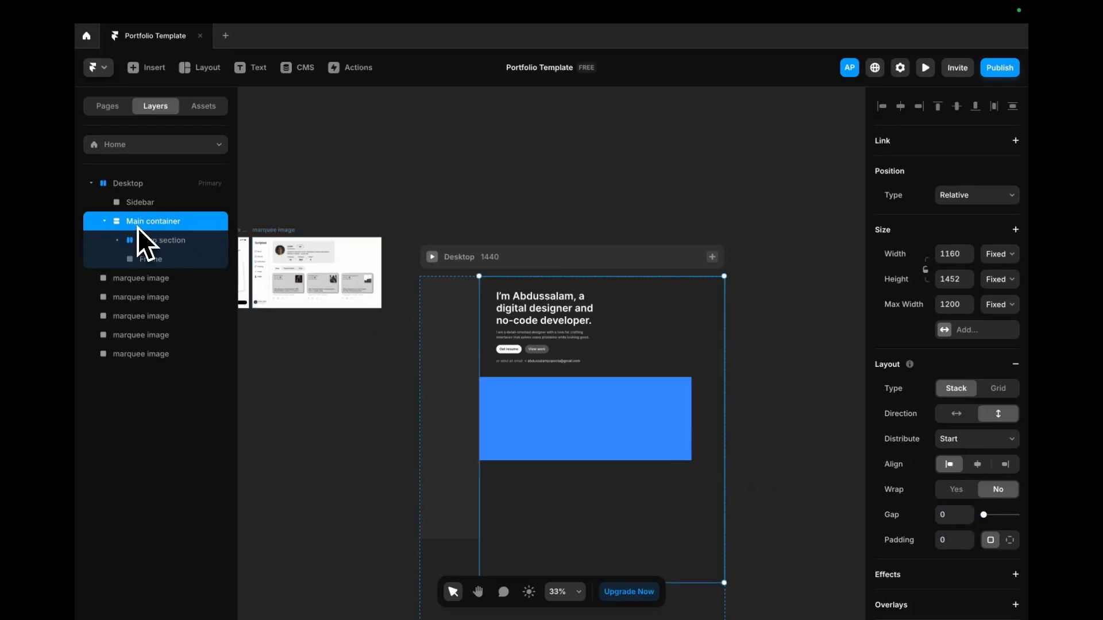
# - Rename the new frame below the Hero section as Work show case
pyautogui.click(153, 259)
pyautogui.doubleClick(154, 258)
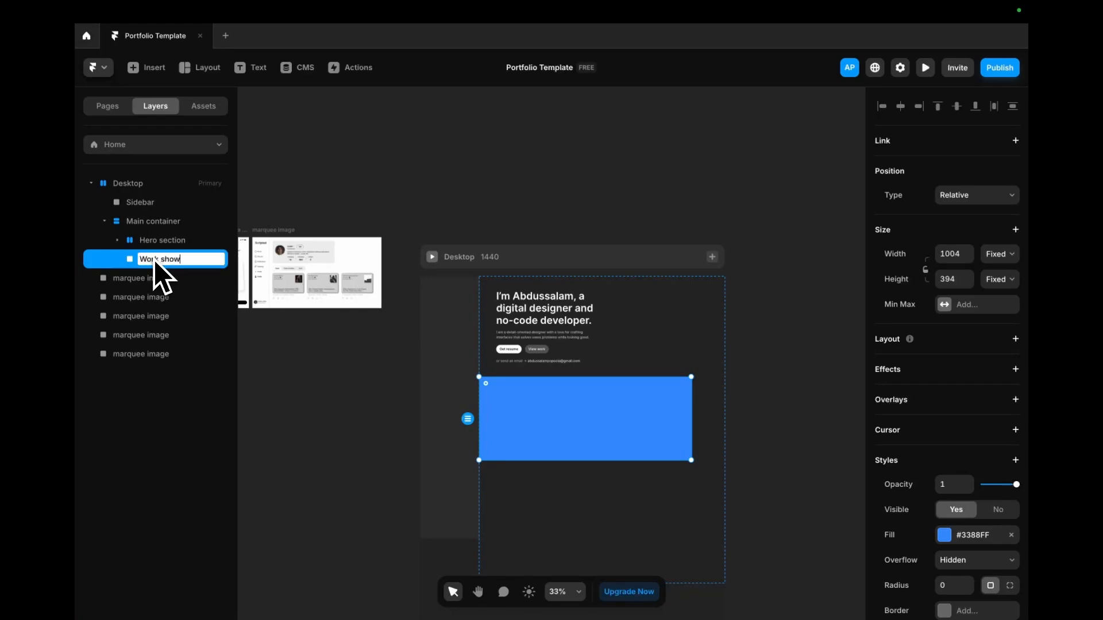
pyautogui.write('Work show case')
pyautogui.press('Return')
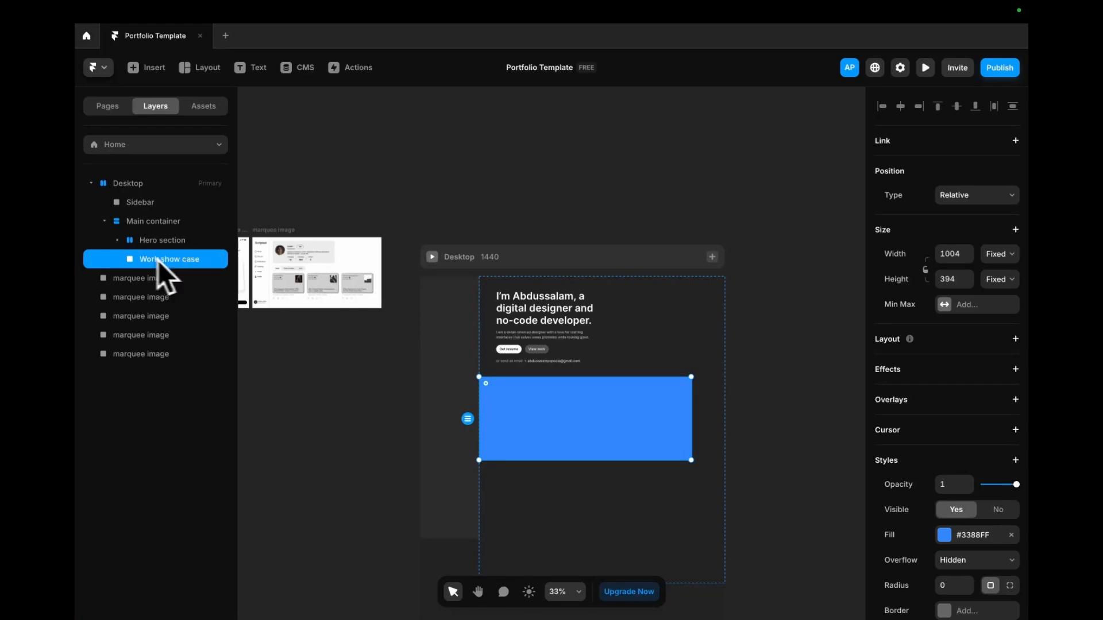
# - Remove the Work show case frame's fill colour and set its width to Fill
pyautogui.click(1010, 535)
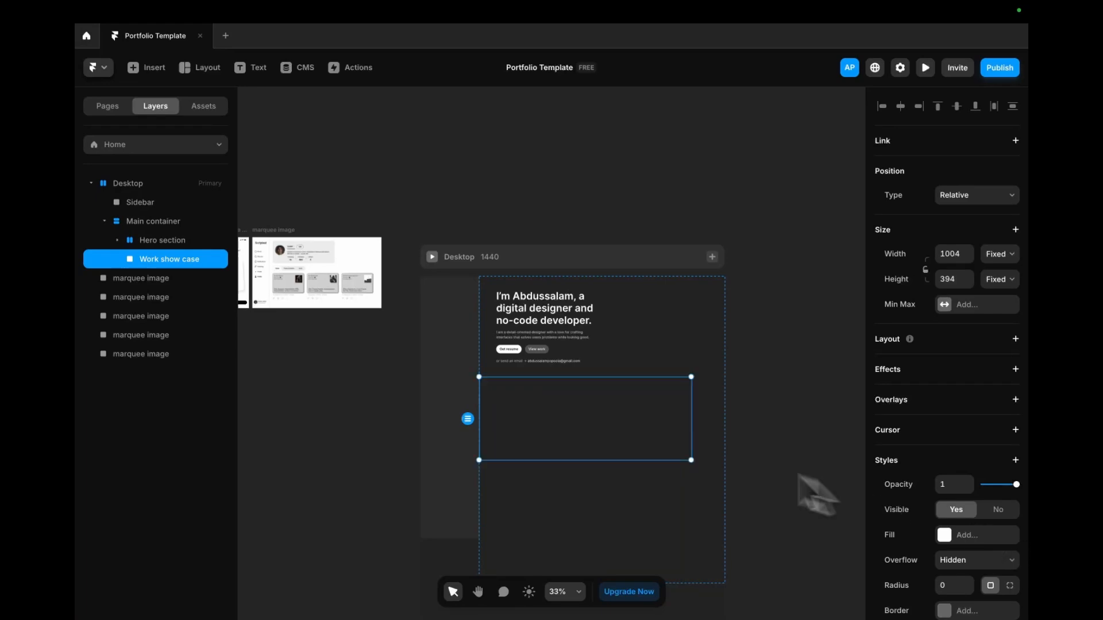
pyautogui.click(999, 254)
pyautogui.click(1004, 285)
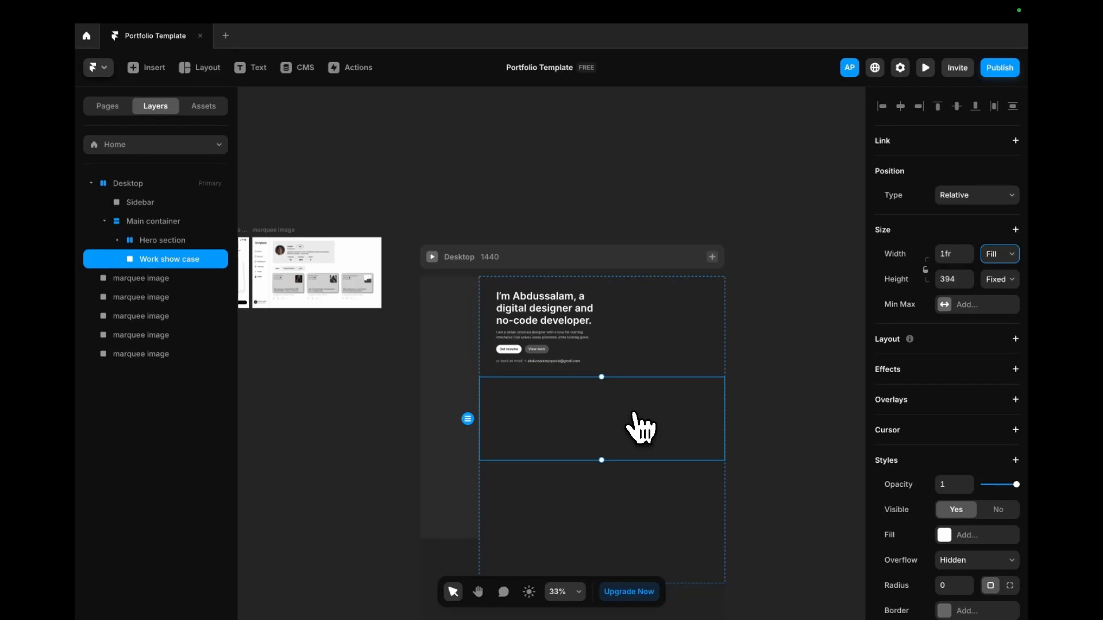
# - Switch to the live portfolio site in Arc to examine the image marquee under its hero section, and return to Framer
pyautogui.hotkey('ctrl', 'Up')
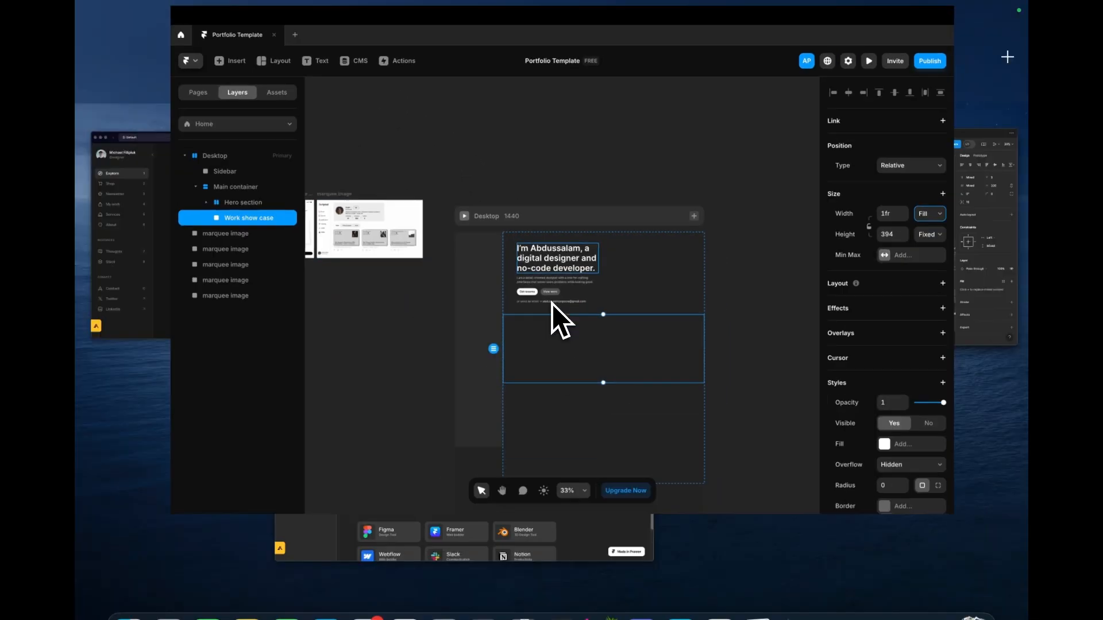
pyautogui.click(531, 373)
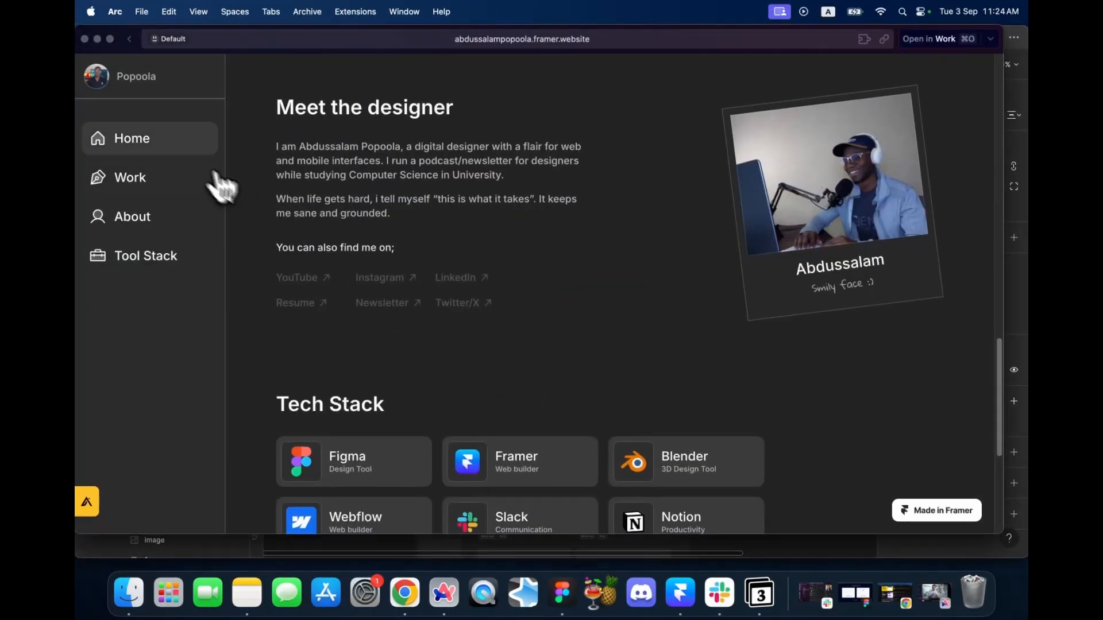
pyautogui.click(189, 151)
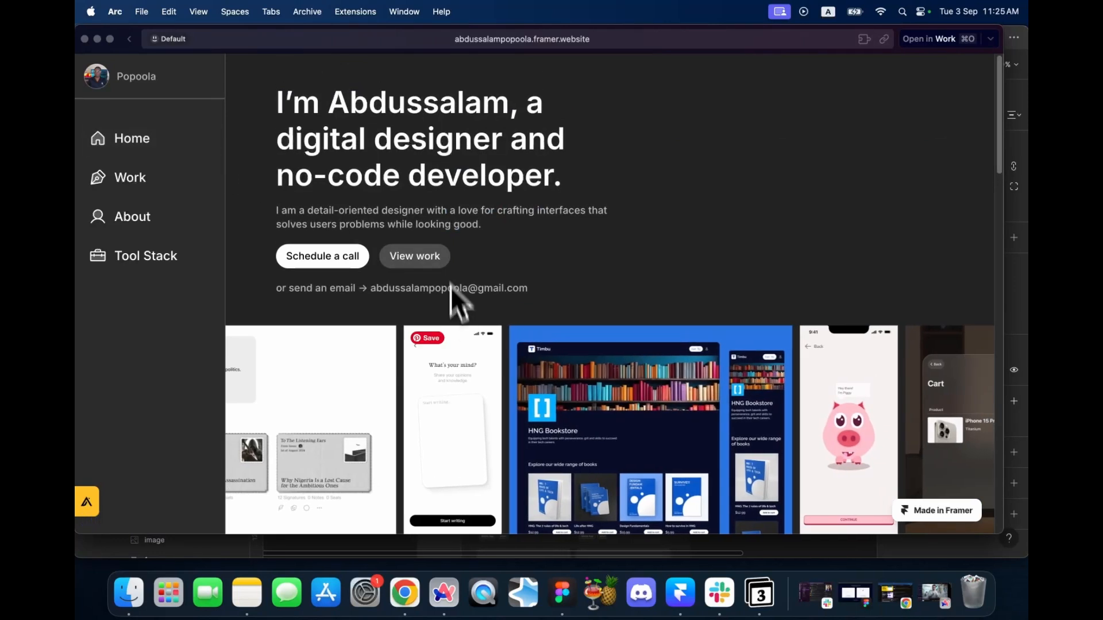
pyautogui.hotkey('ctrl', 'Up')
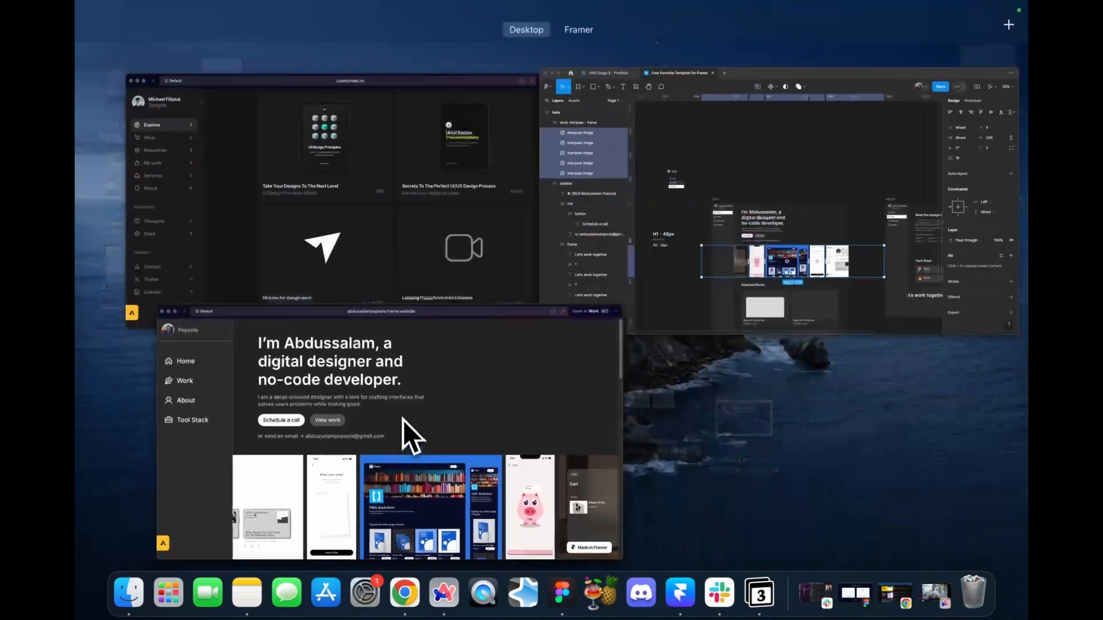
pyautogui.click(741, 253)
pyautogui.hotkey('ctrl', 'Up')
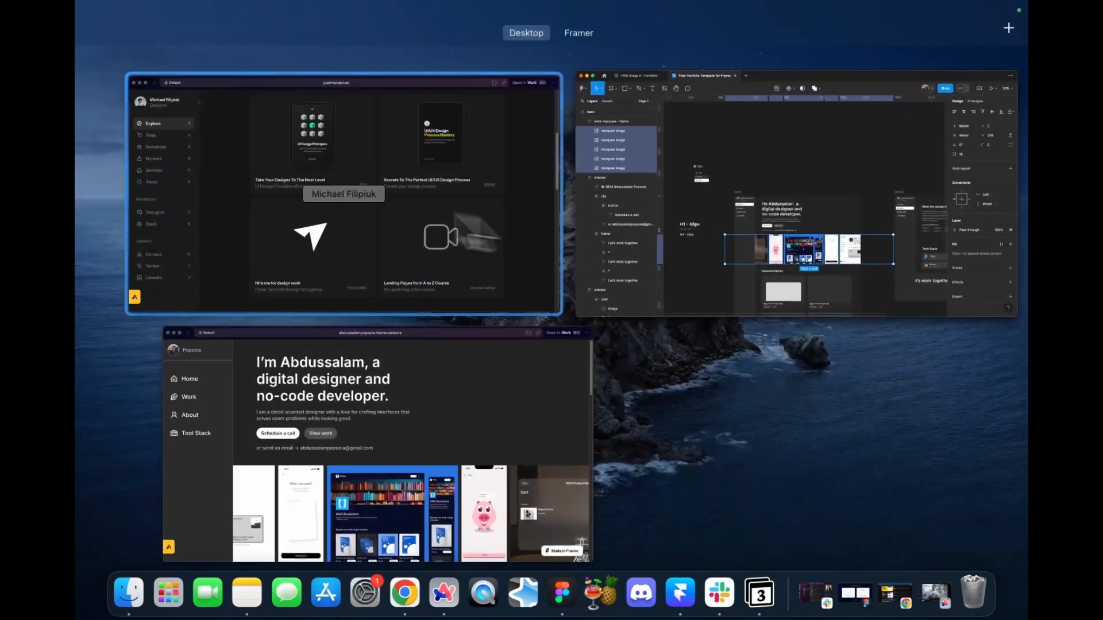
pyautogui.hotkey('ctrl', 'Right')
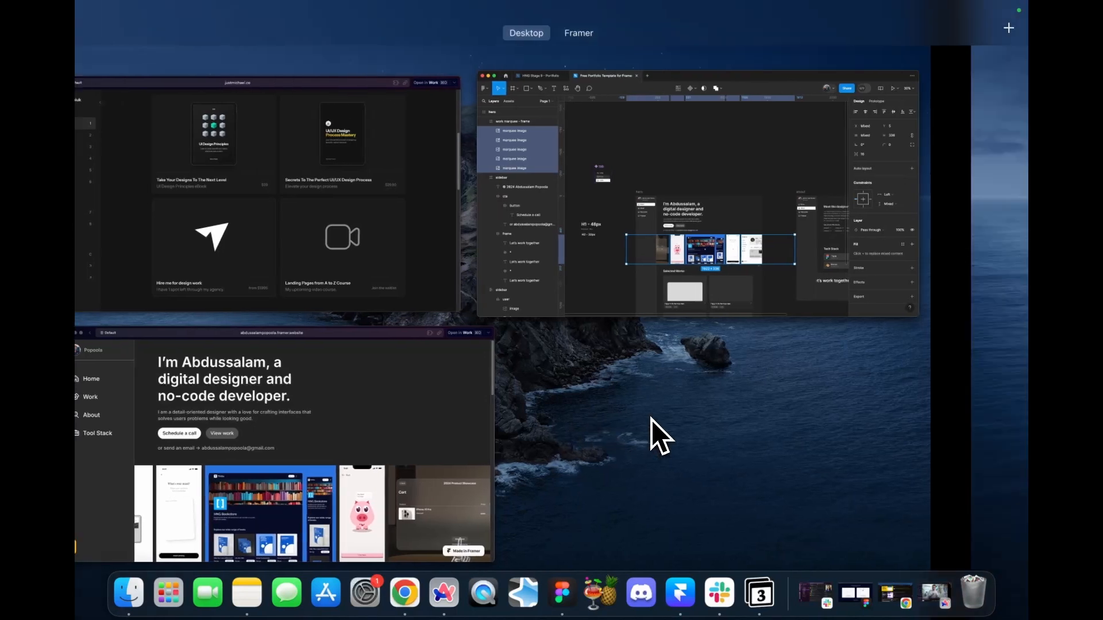
pyautogui.click(596, 397)
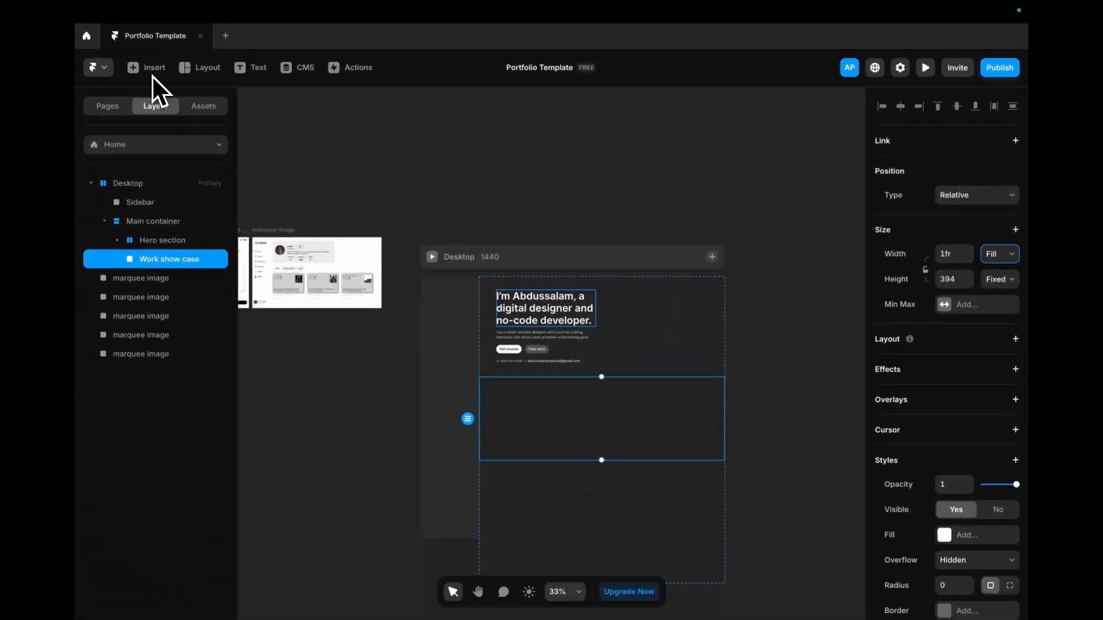
# - Insert an interactive Ticker component into the Work show case frame and enlarge it to about 369 px high, spanning nearly the whole frame
pyautogui.click(147, 67)
pyautogui.moveTo(161, 468)
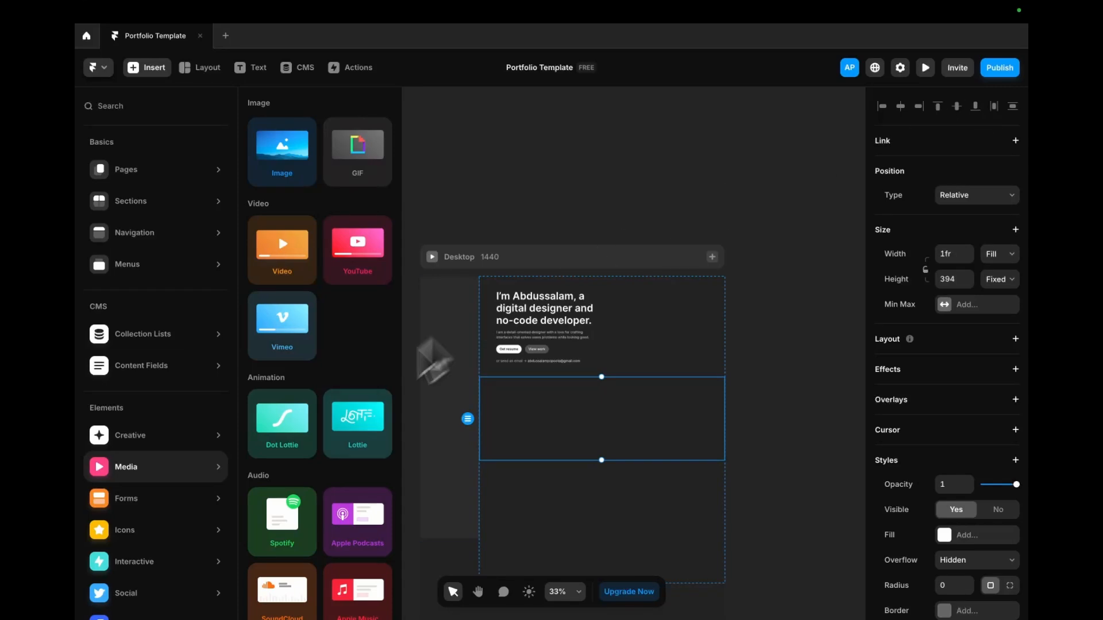
pyautogui.scroll(-1, 209, 484)
pyautogui.moveTo(170, 531)
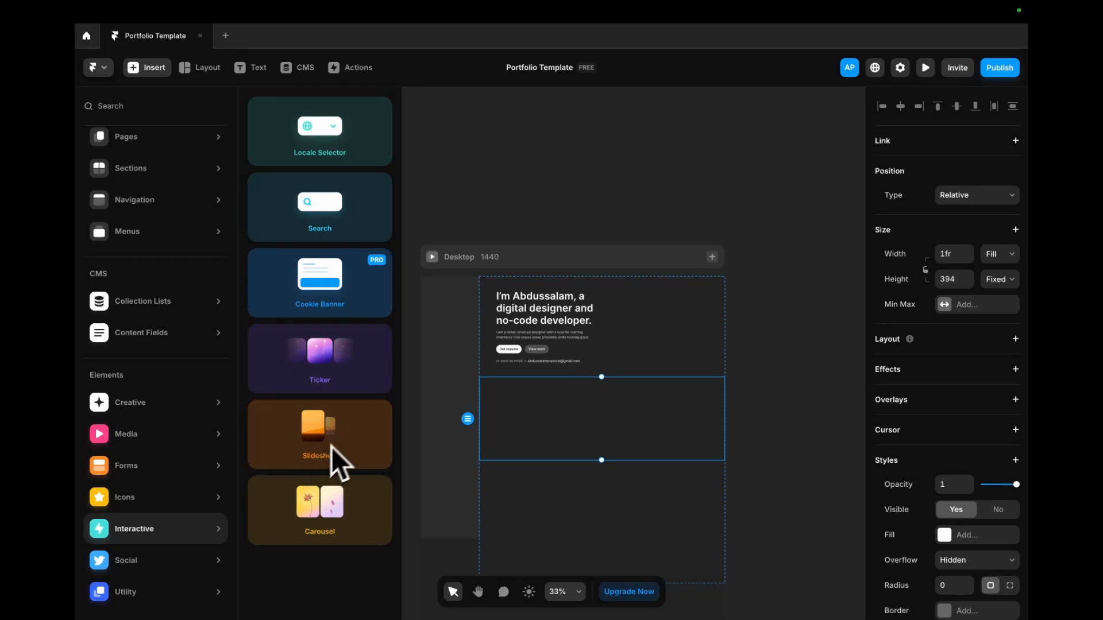
pyautogui.moveTo(320, 353); pyautogui.dragTo(530, 405)
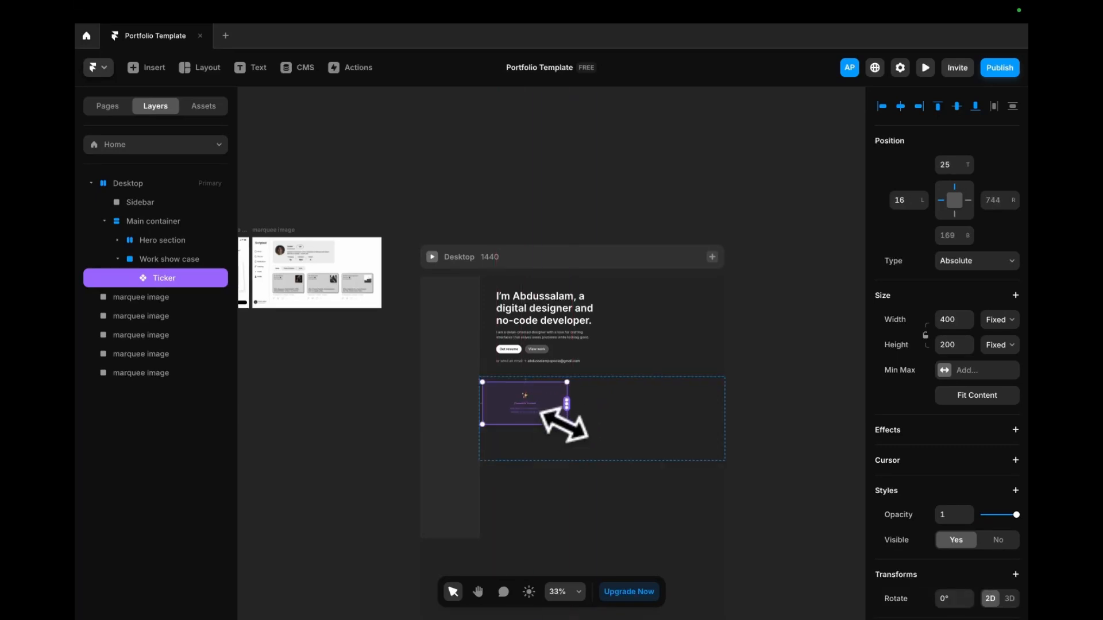
pyautogui.moveTo(566, 425); pyautogui.dragTo(722, 458)
# - Add a stack layout to the Work show case frame and set the Ticker's height to Fill
pyautogui.click(176, 260)
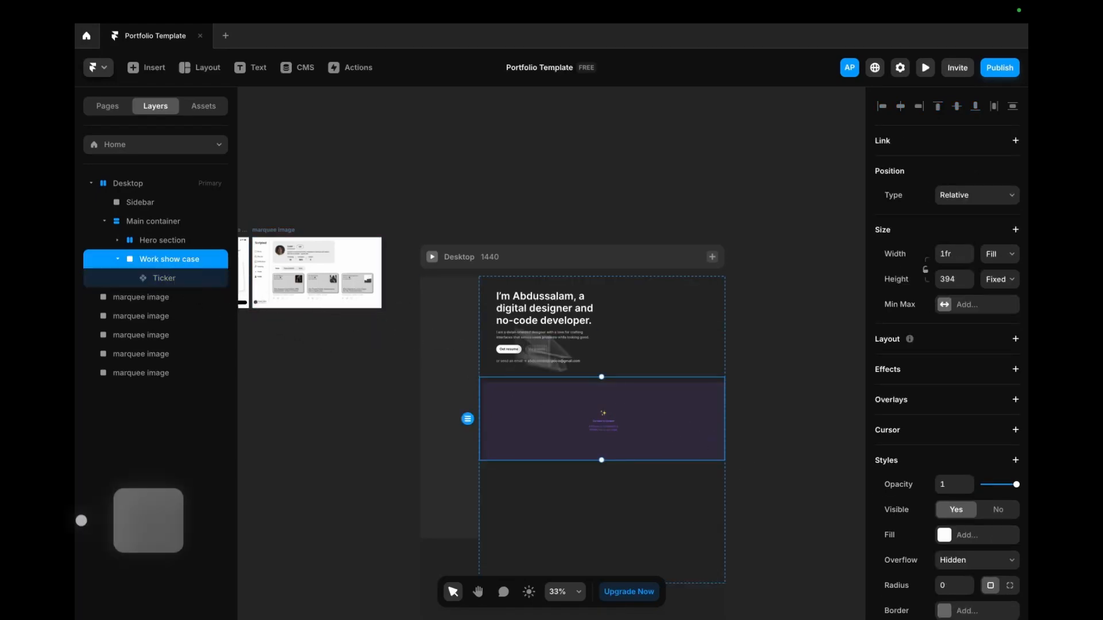
pyautogui.click(1015, 340)
pyautogui.click(168, 279)
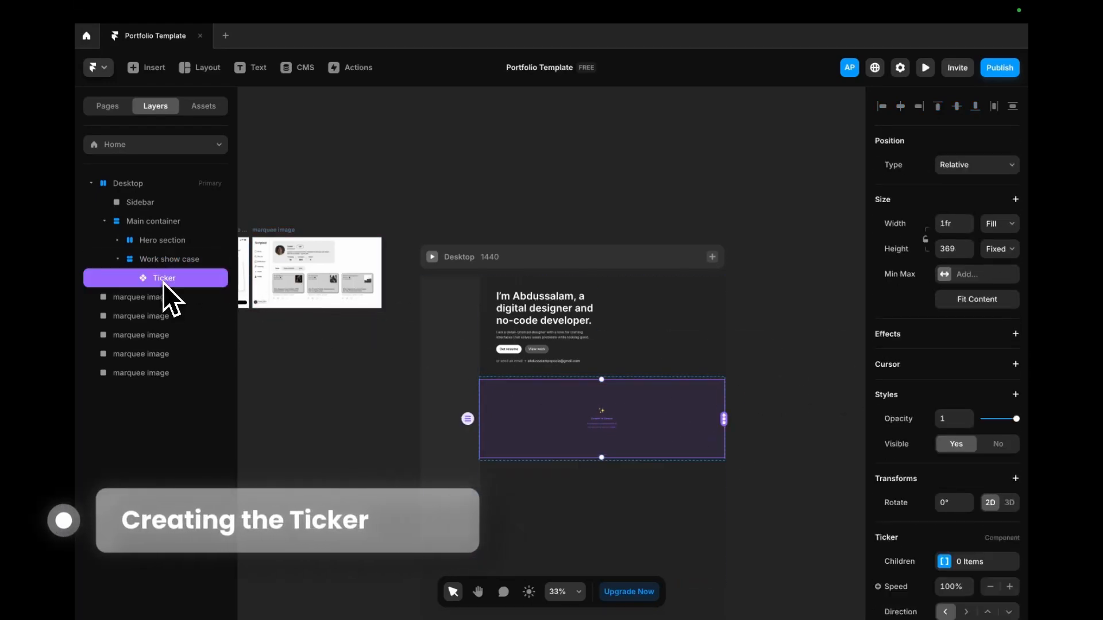
pyautogui.click(1006, 252)
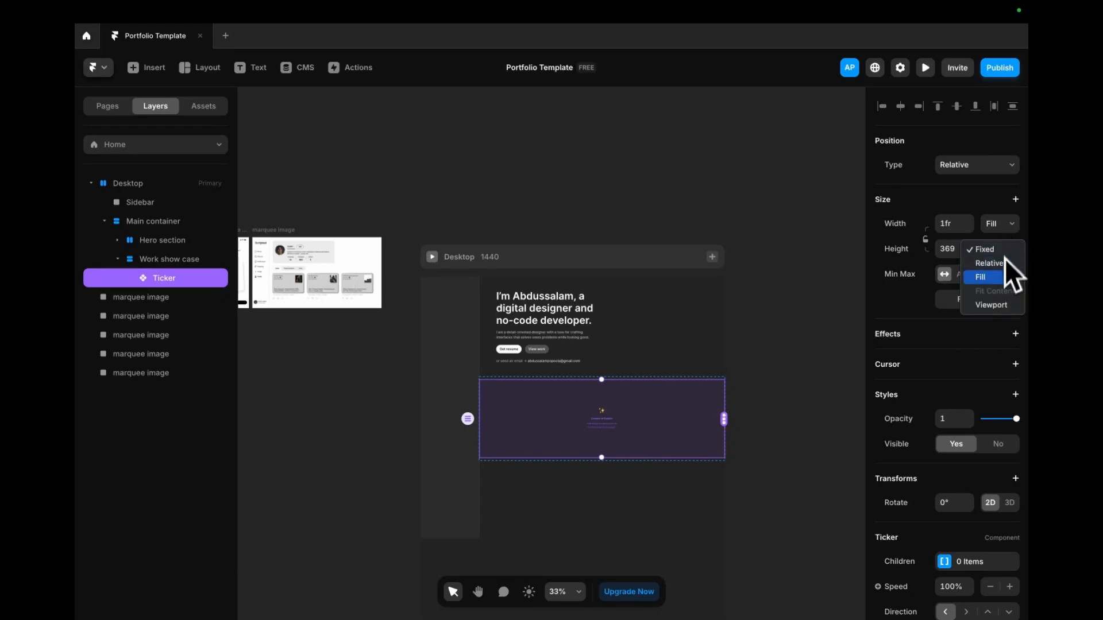
pyautogui.click(998, 281)
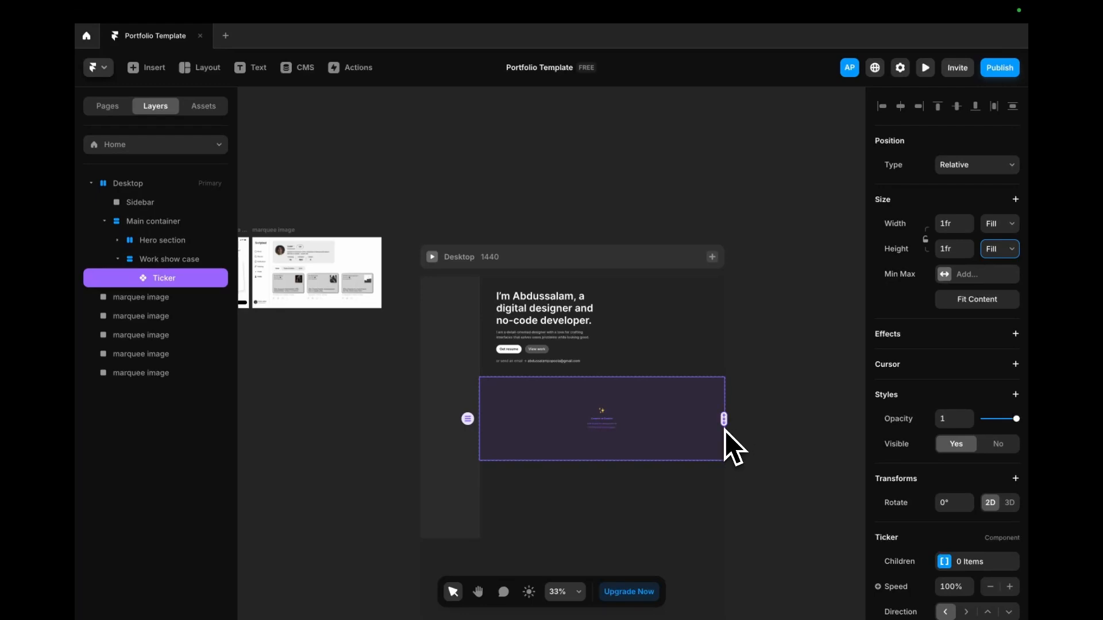
# - Connect the Ticker to all five marquee images on the canvas, from the profile page mockup nearest the Desktop frame to the farthest one
pyautogui.moveTo(724, 419); pyautogui.dragTo(371, 306)
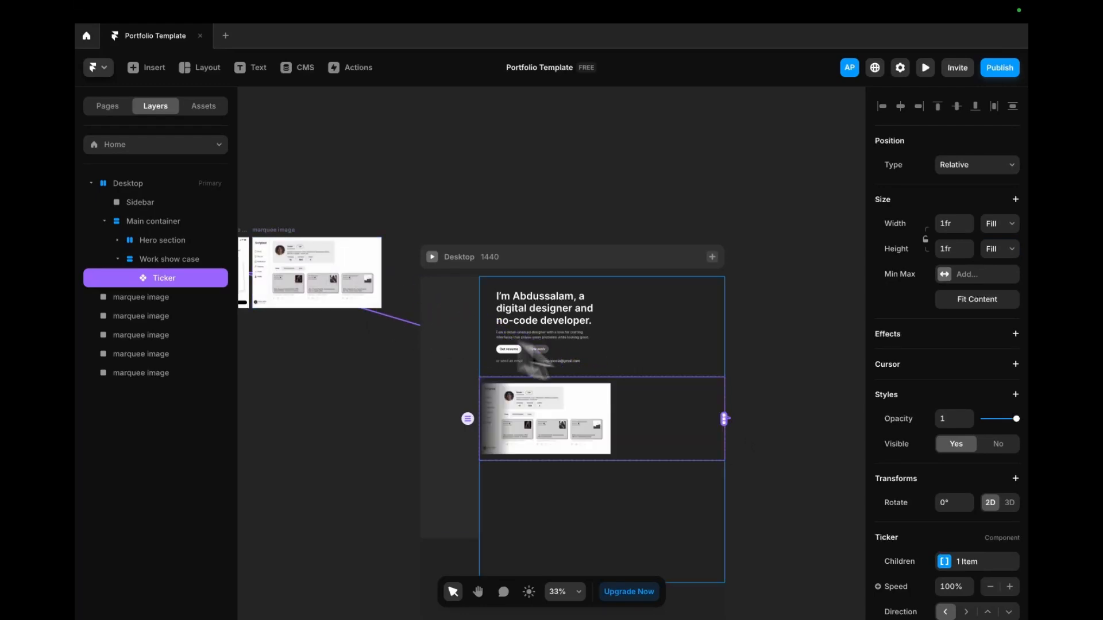
pyautogui.scroll(-3, 640, 402)
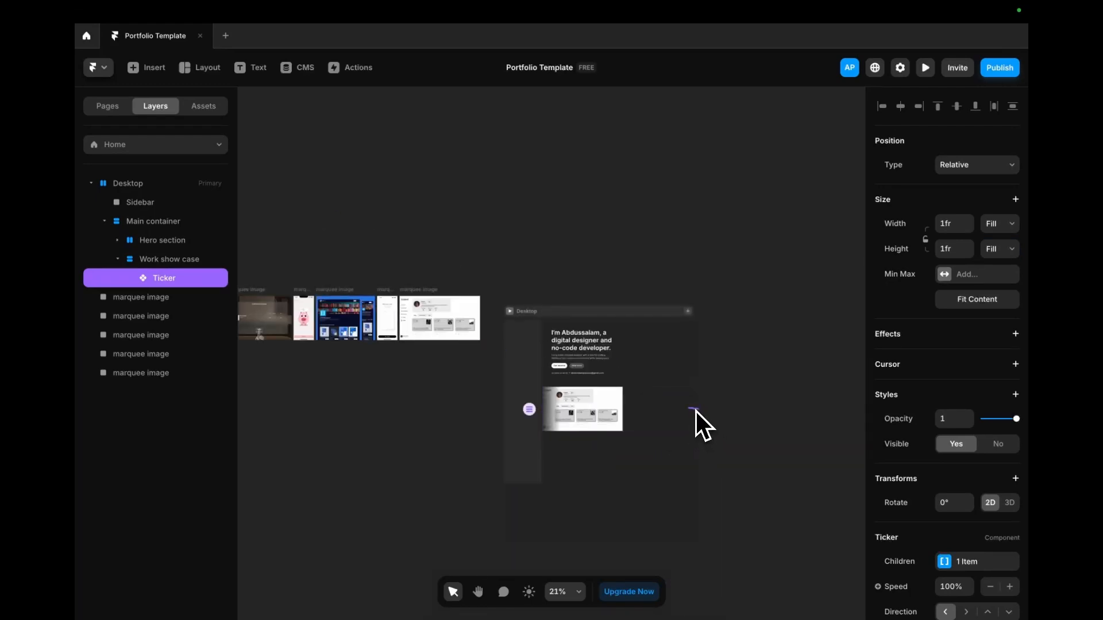
pyautogui.moveTo(695, 412); pyautogui.dragTo(418, 354)
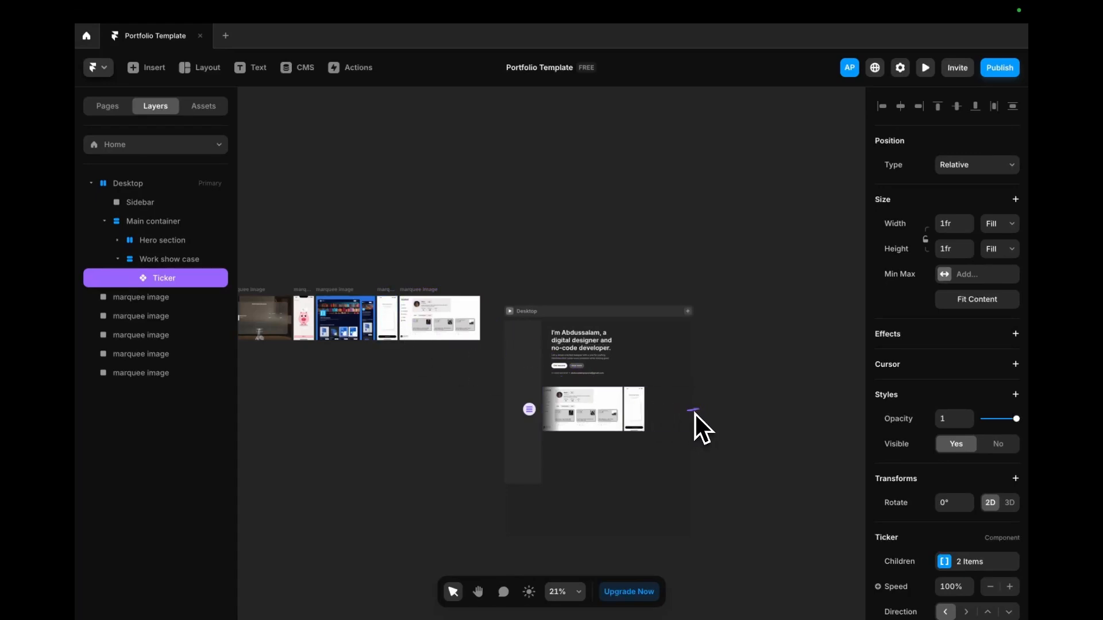
pyautogui.moveTo(695, 413); pyautogui.dragTo(365, 337)
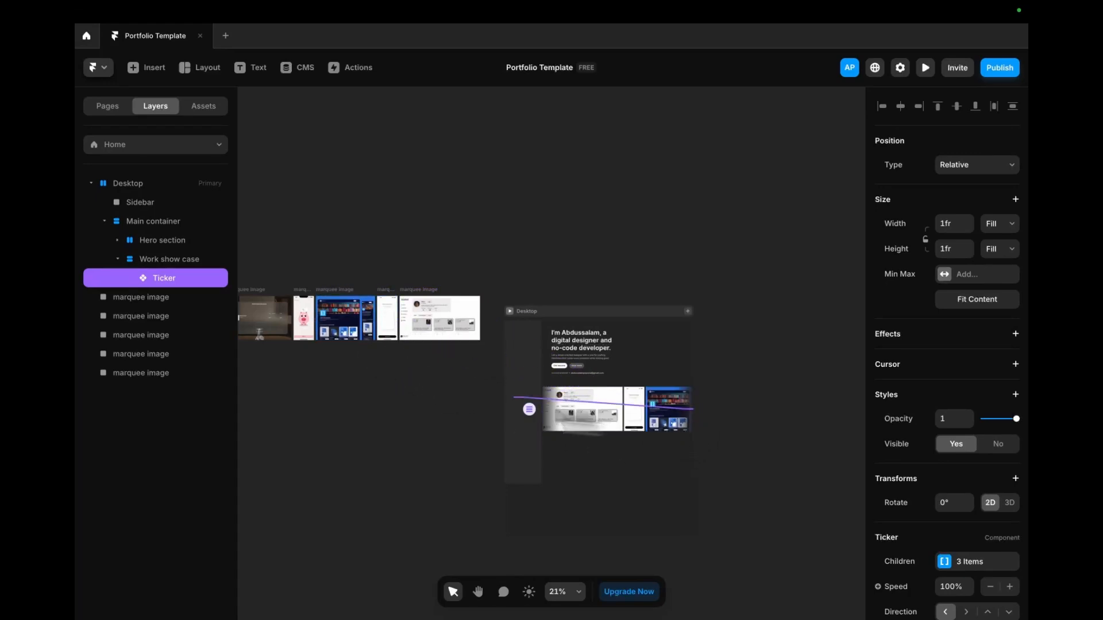
pyautogui.moveTo(513, 396); pyautogui.dragTo(315, 344)
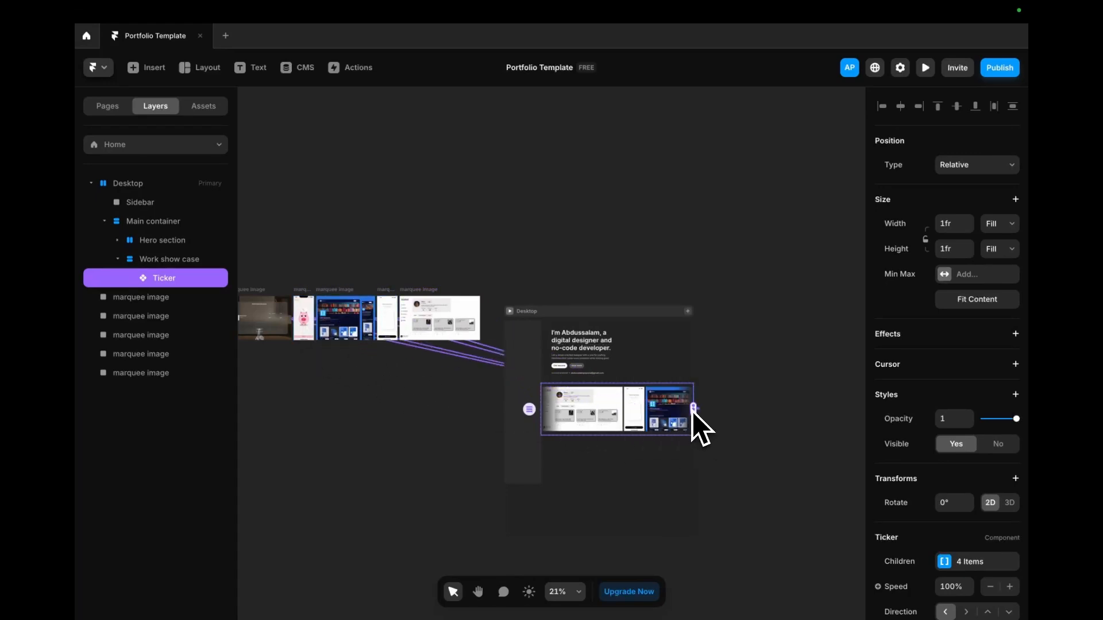
pyautogui.moveTo(693, 409); pyautogui.dragTo(291, 345)
pyautogui.click(761, 479)
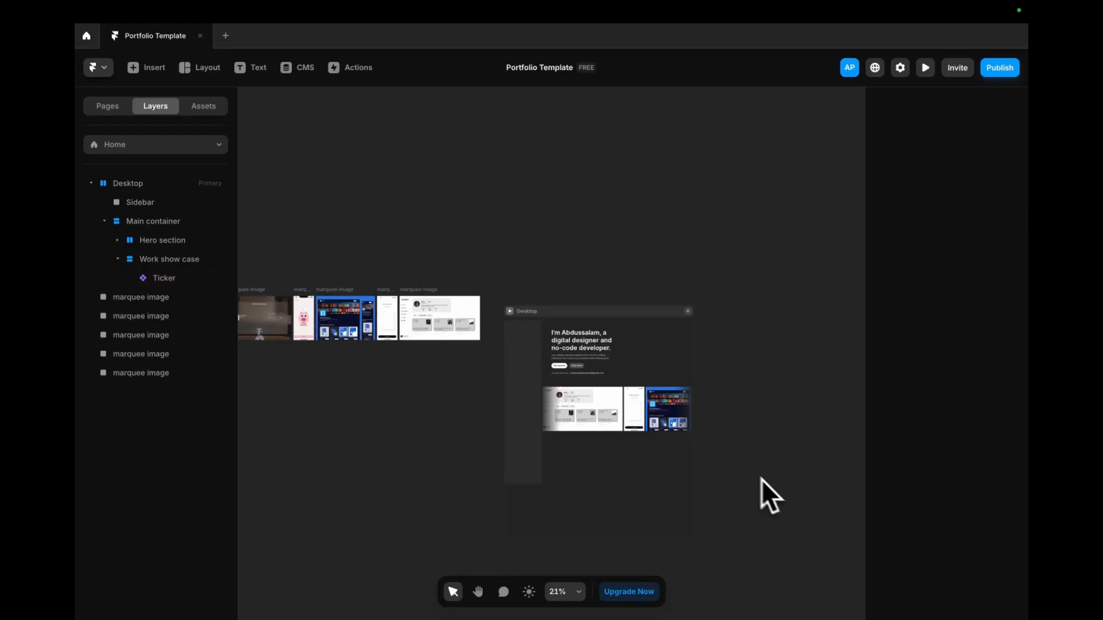
# - Preview the Desktop page and examine how the ticker images scroll below the hero section
pyautogui.click(509, 310)
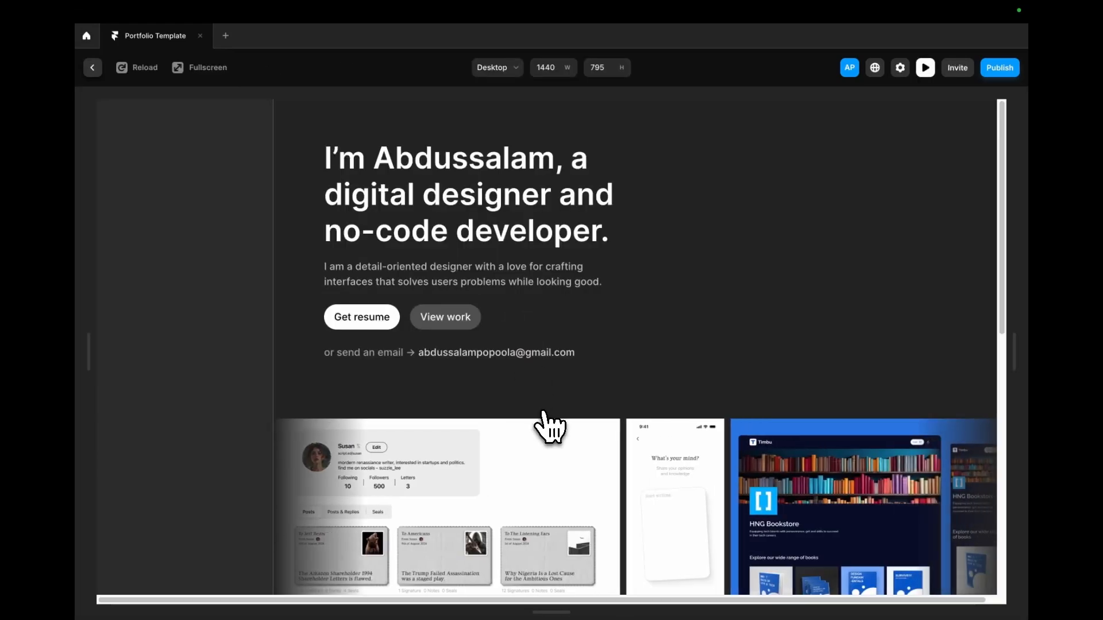
pyautogui.scroll(-1, 582, 494)
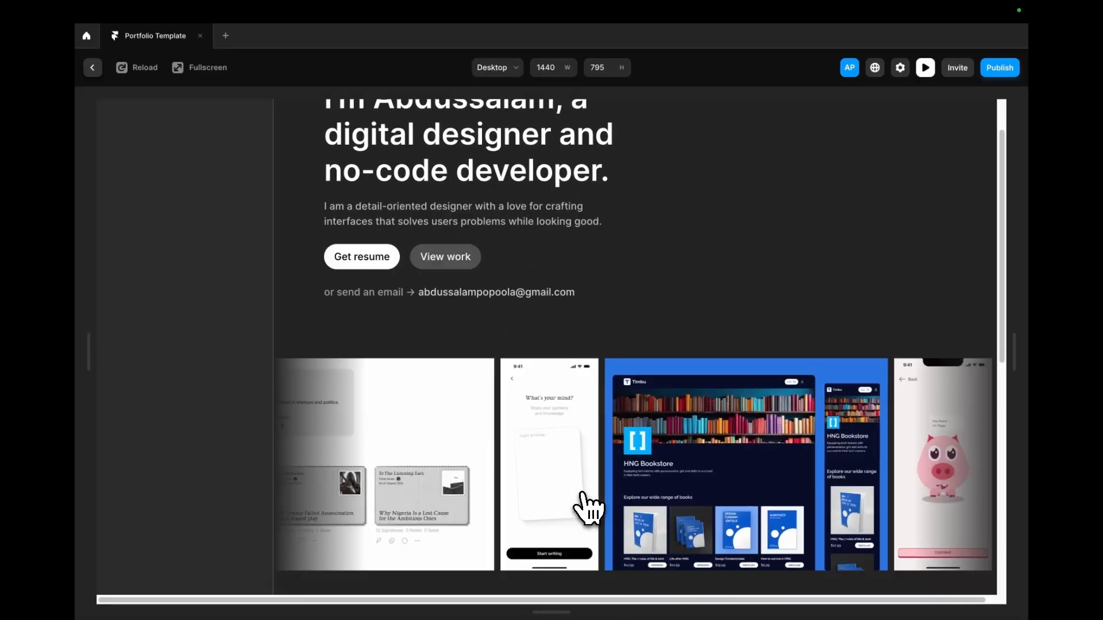
pyautogui.scroll(1, 587, 509)
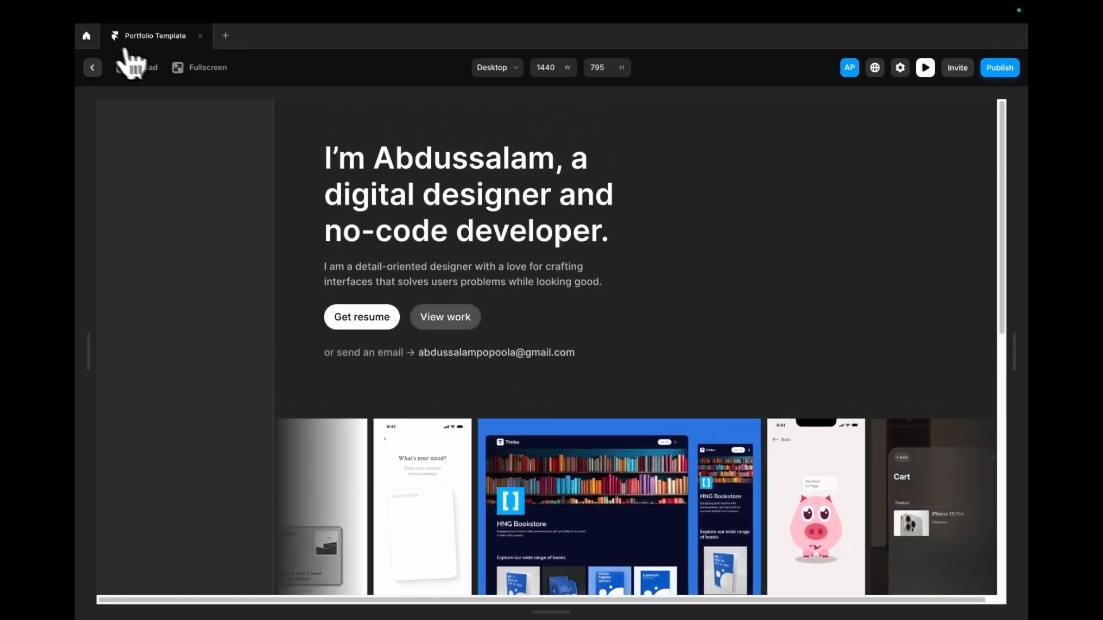
# - Close the preview, turn off the fade in the Ticker's clipping settings and set its padding to 0
pyautogui.click(925, 70)
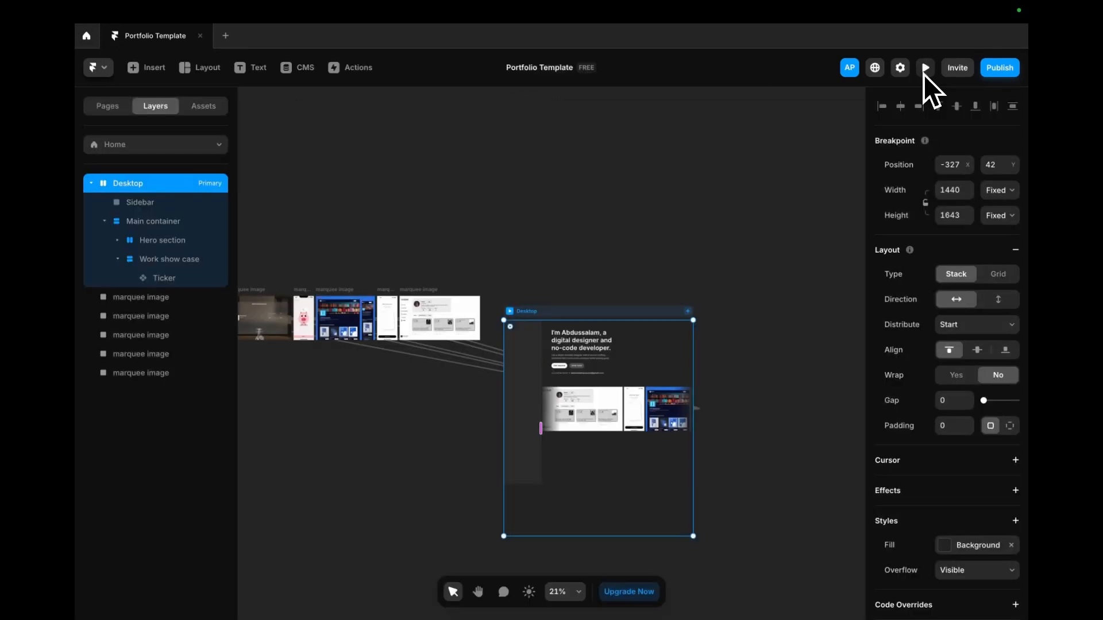
pyautogui.scroll(1, 601, 440)
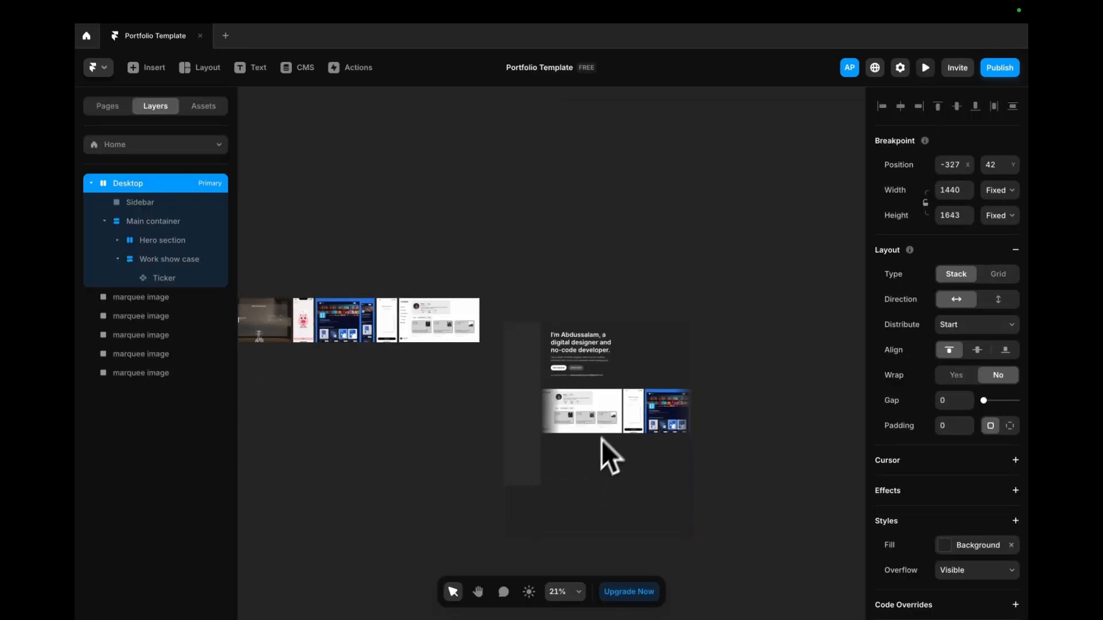
pyautogui.click(616, 420)
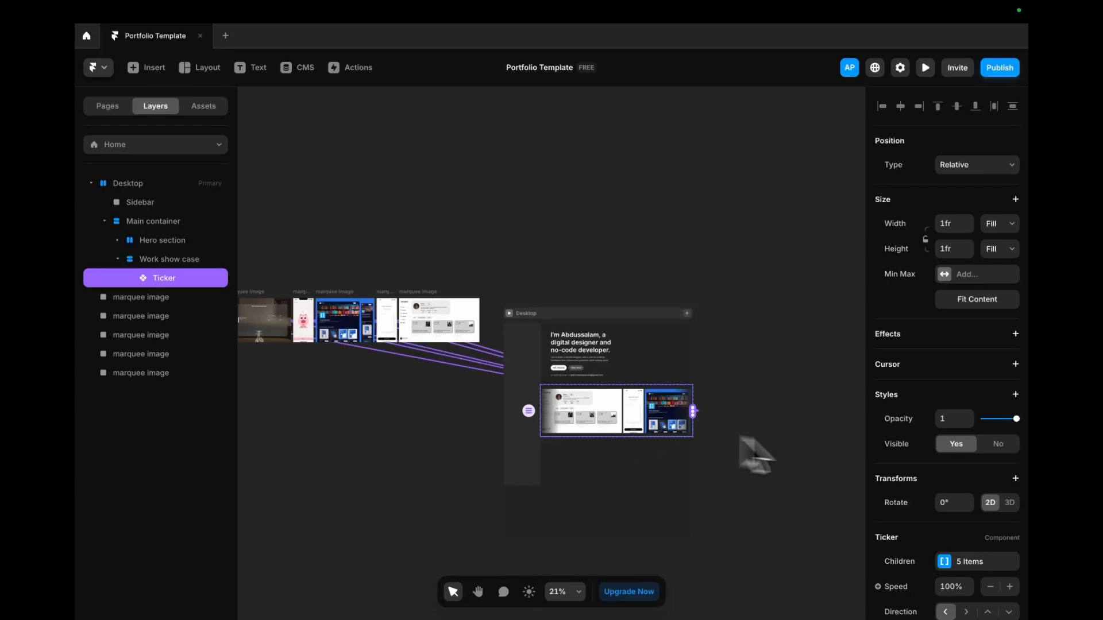
pyautogui.scroll(-5, 970, 514)
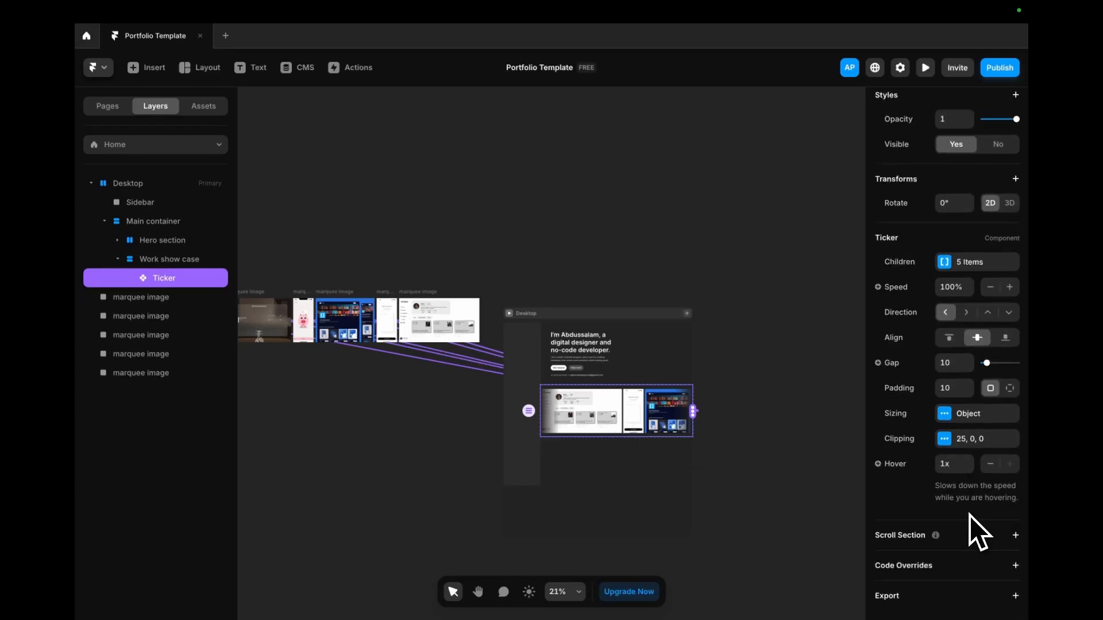
pyautogui.click(953, 446)
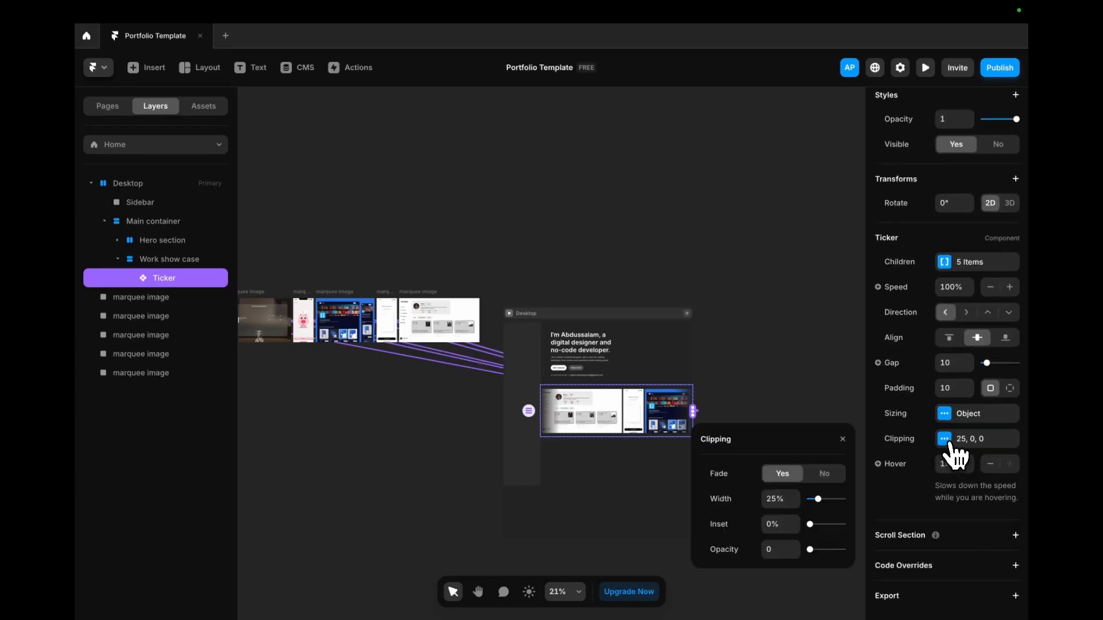
pyautogui.click(816, 476)
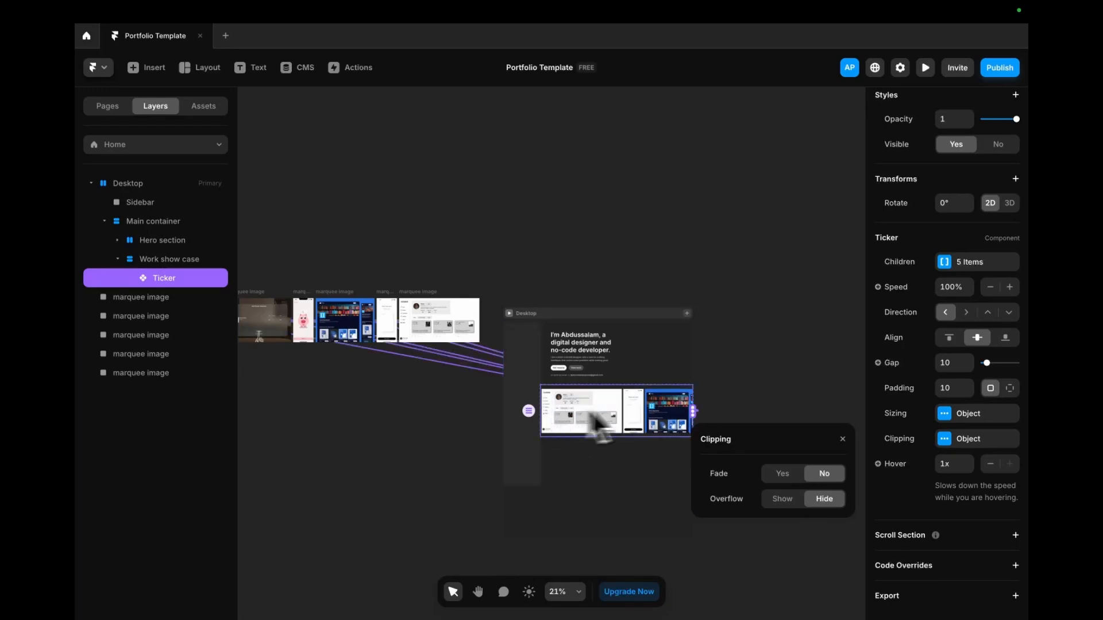
pyautogui.click(969, 385)
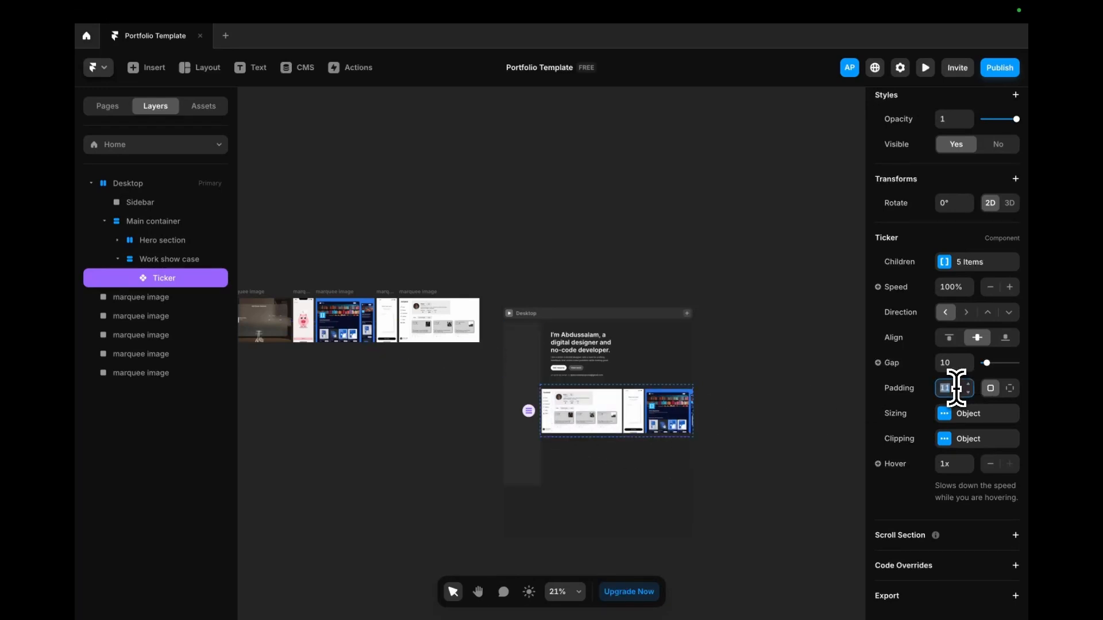
pyautogui.write('0')
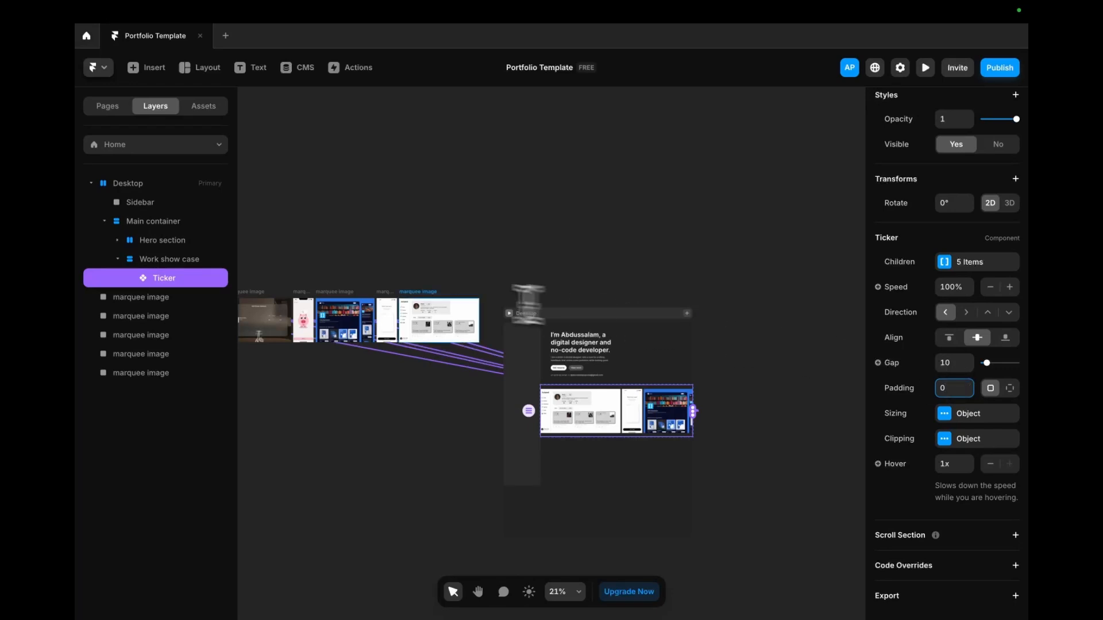
# - Set the Ticker's hover speed to 0.5x and preview how the scrolling images slow down
pyautogui.scroll(5, 660, 422)
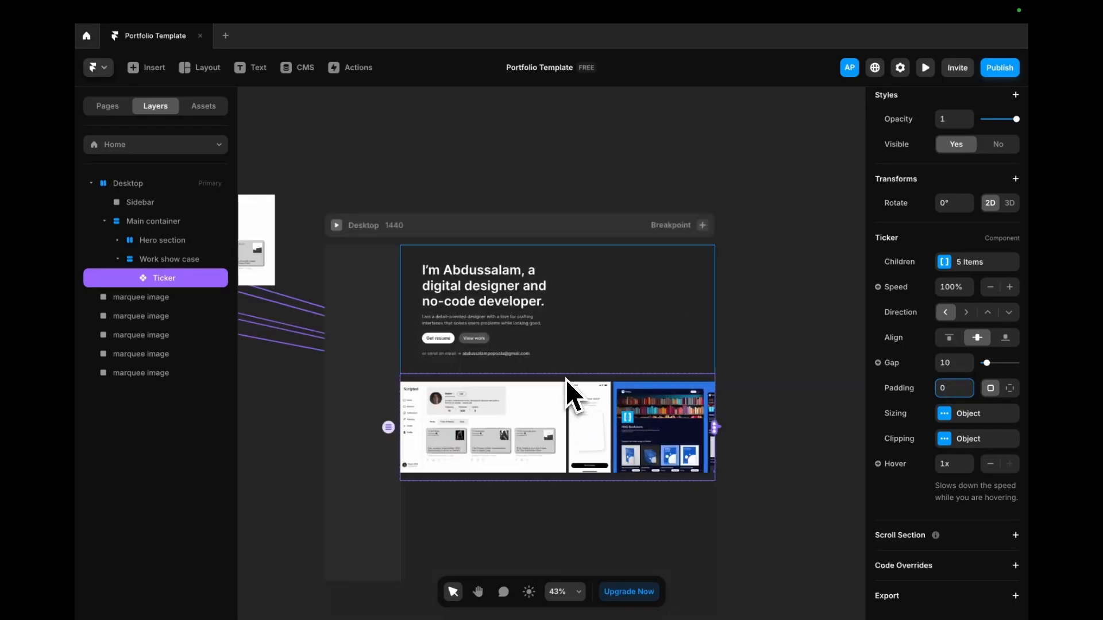
pyautogui.click(566, 379)
pyautogui.click(157, 280)
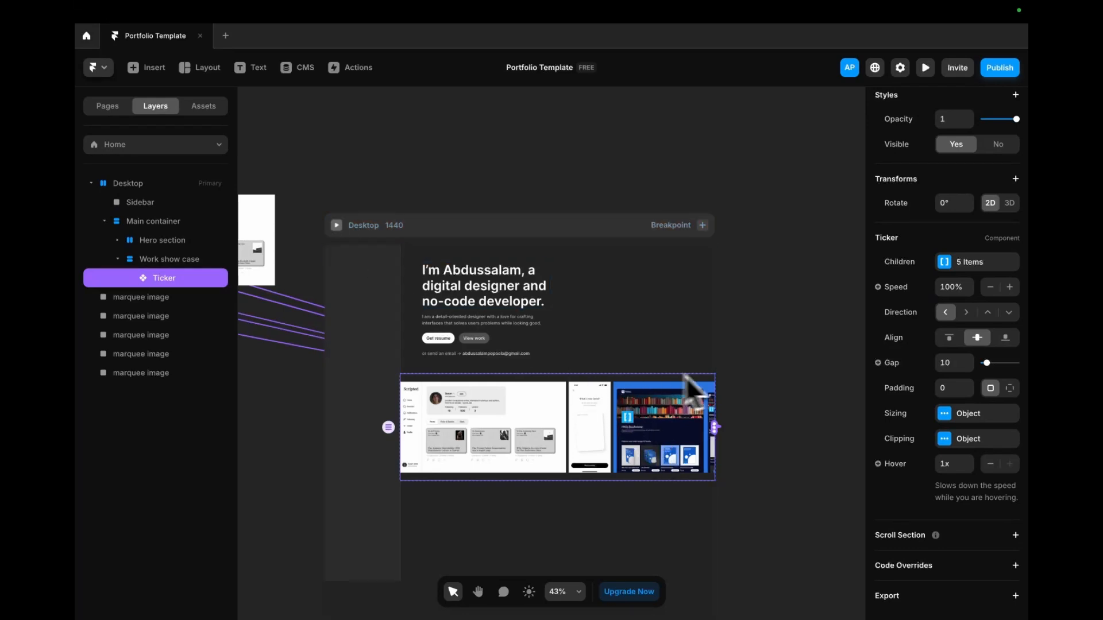
pyautogui.click(734, 374)
pyautogui.click(675, 417)
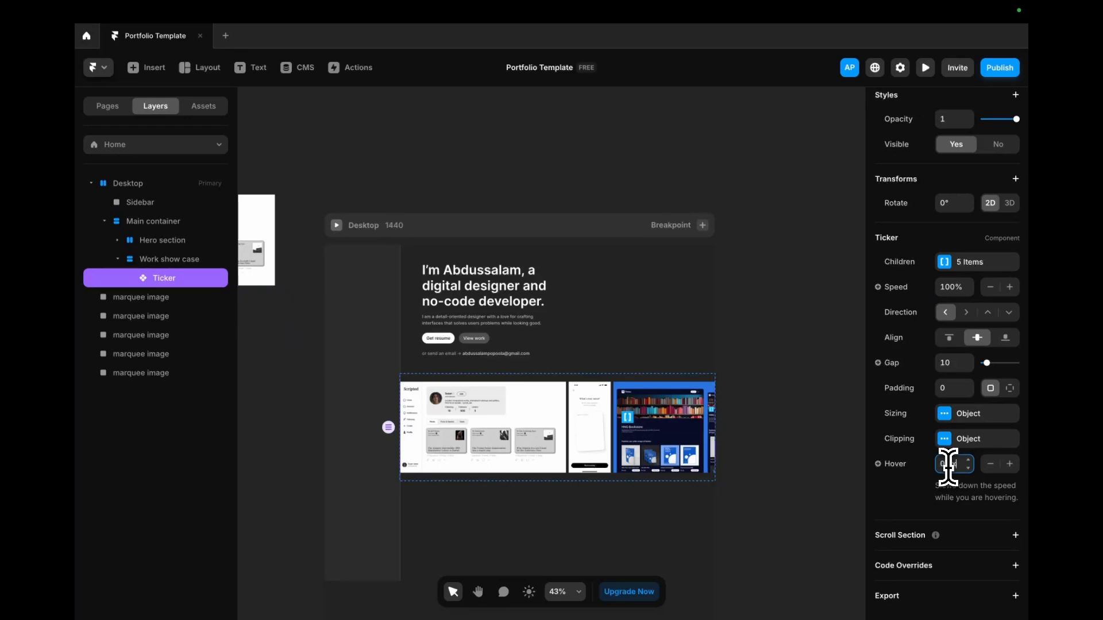
pyautogui.click(925, 68)
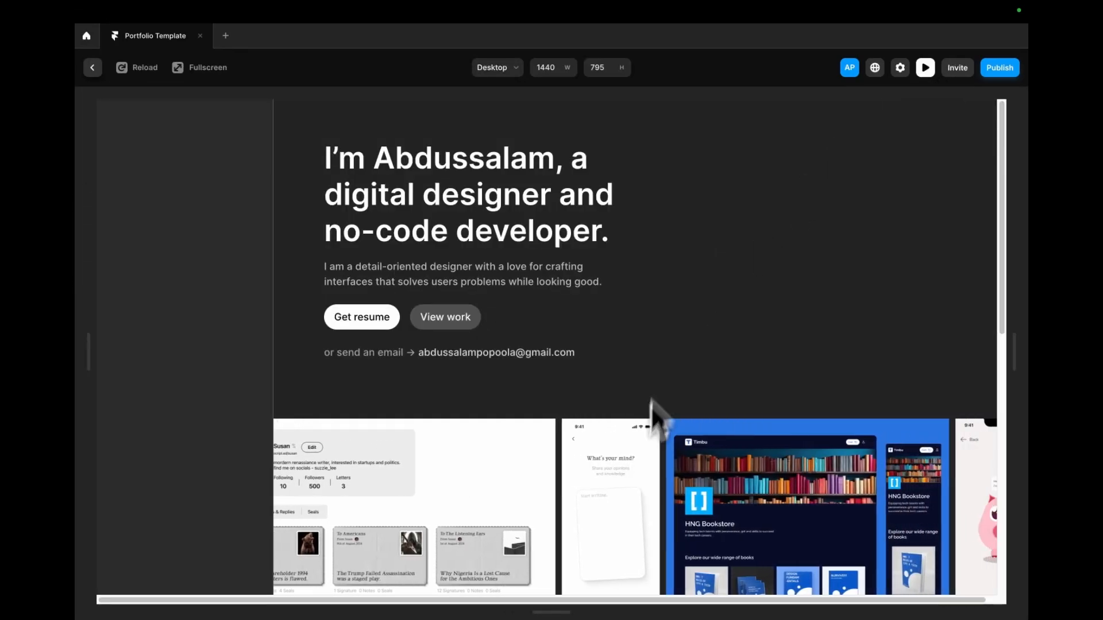
# - Leave the preview and set the gap between the Ticker's images to 16
pyautogui.click(925, 68)
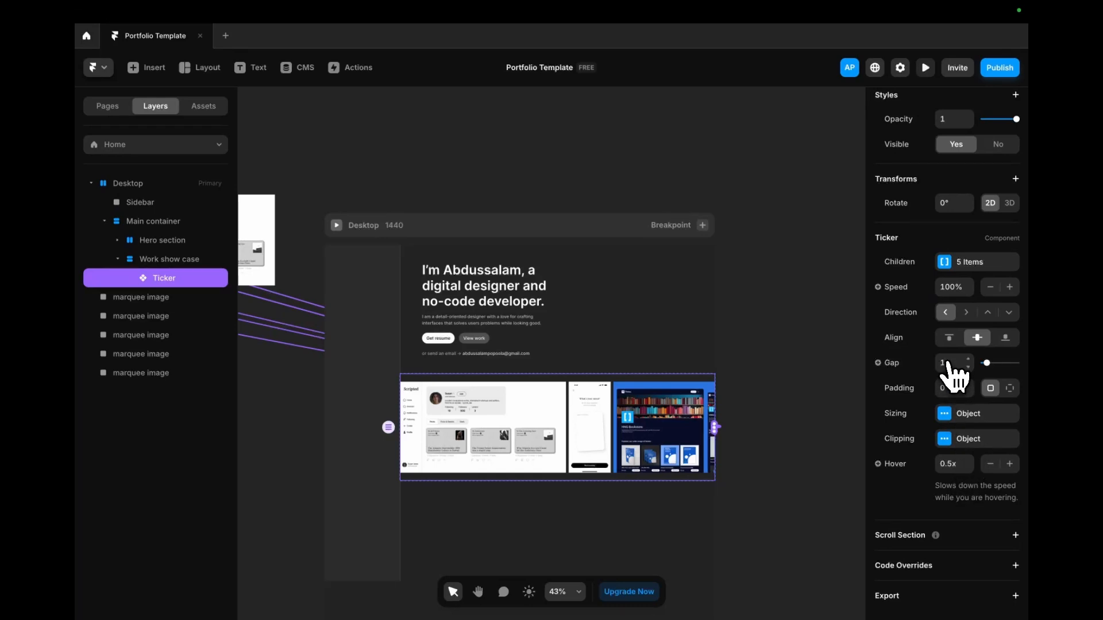
pyautogui.write('15')
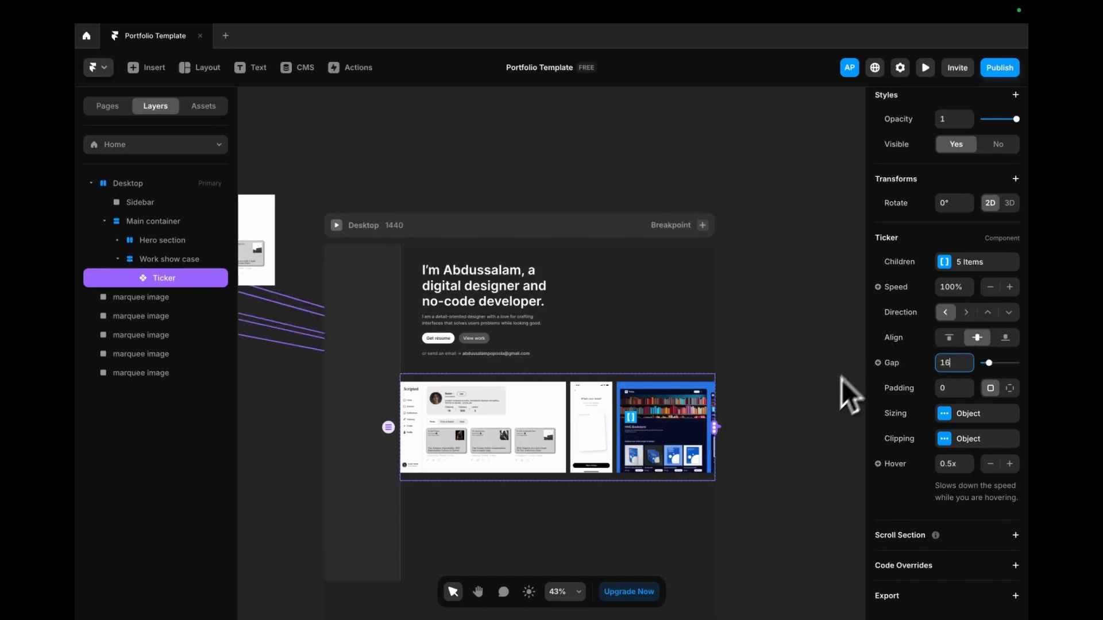
pyautogui.click(825, 396)
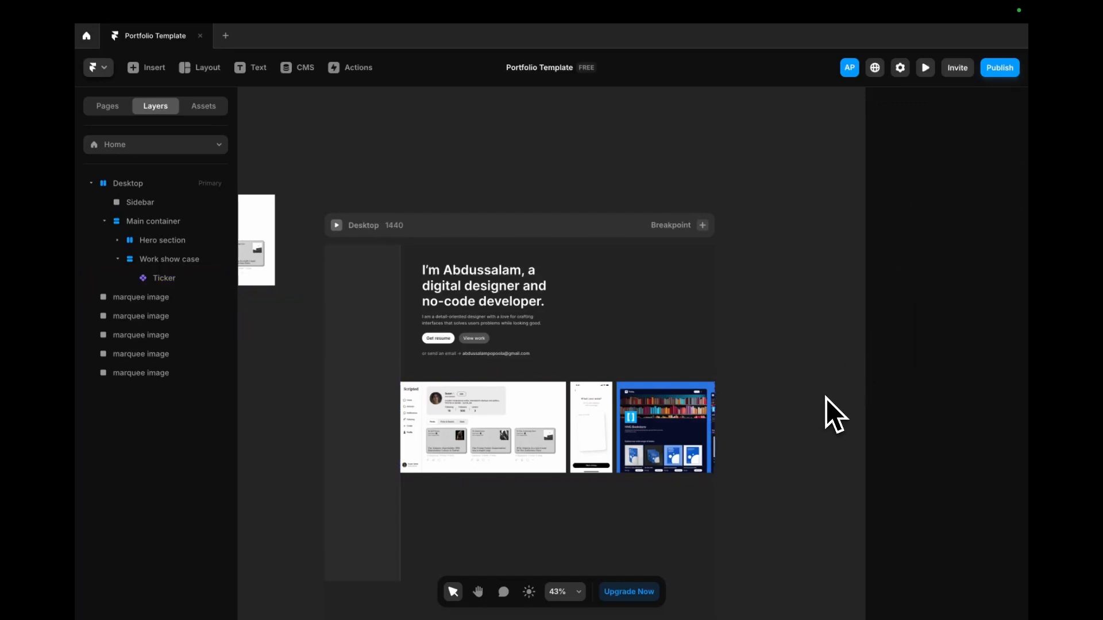
# - Change the height sizing of the Work show case frame from Fixed to Fit
pyautogui.scroll(-2, 664, 390)
pyautogui.click(601, 330)
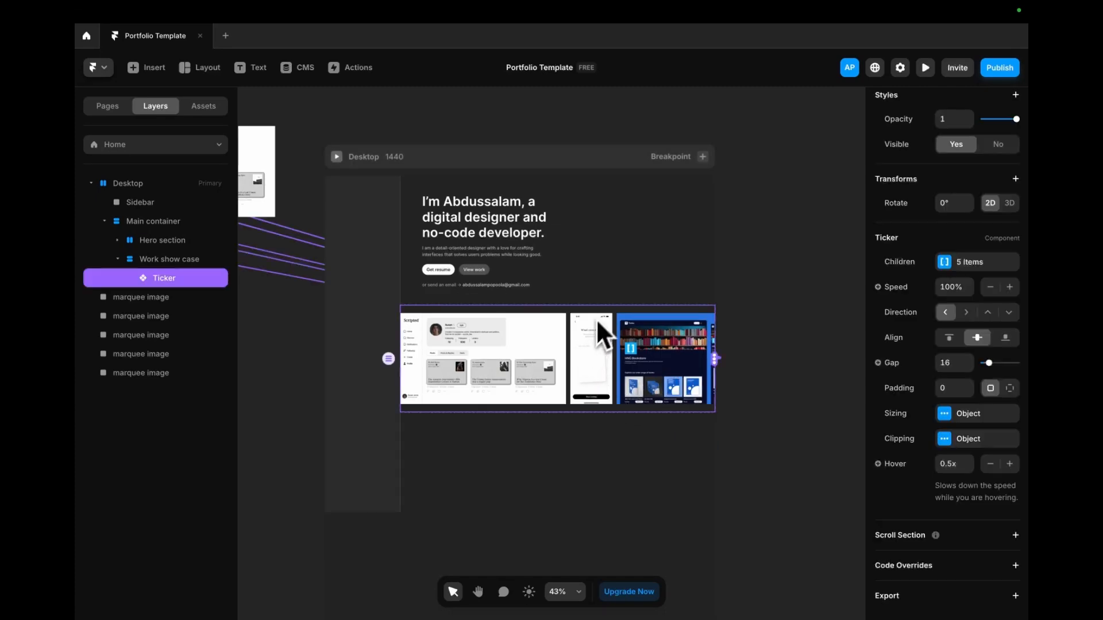
pyautogui.click(603, 284)
pyautogui.click(167, 259)
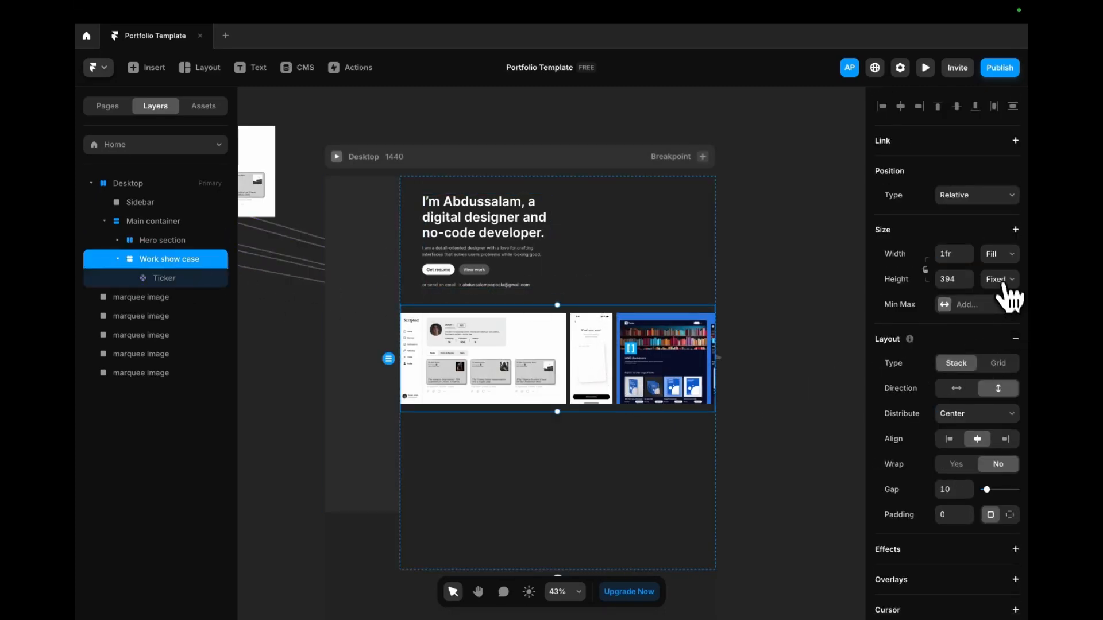
pyautogui.click(999, 279)
pyautogui.click(998, 320)
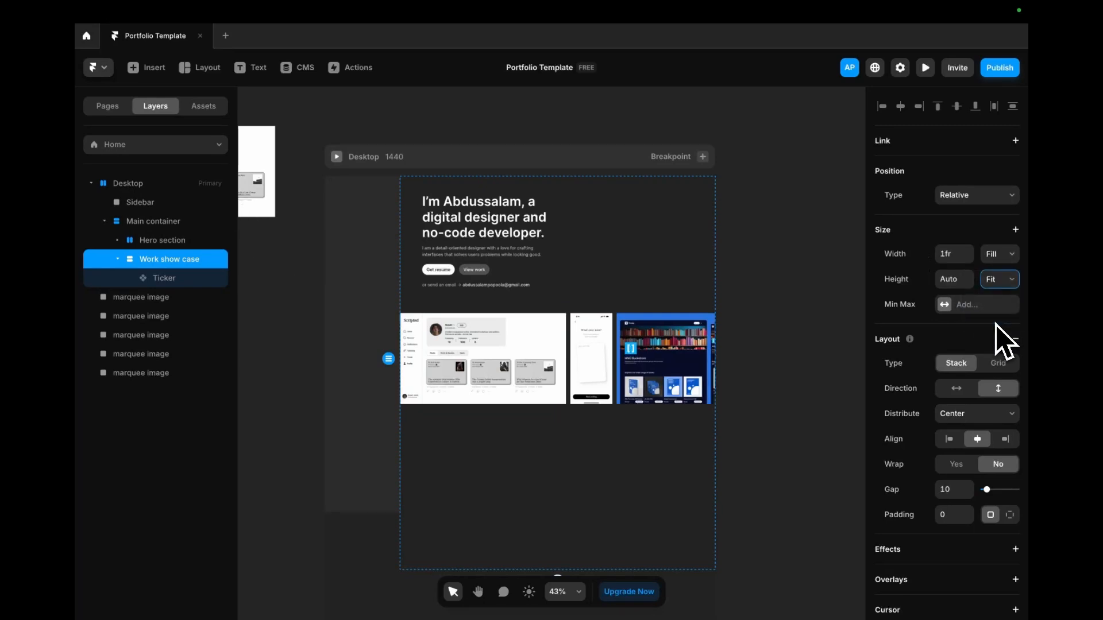
# - Review the size settings of the Ticker, the Main container and the Work show case frame
pyautogui.click(166, 278)
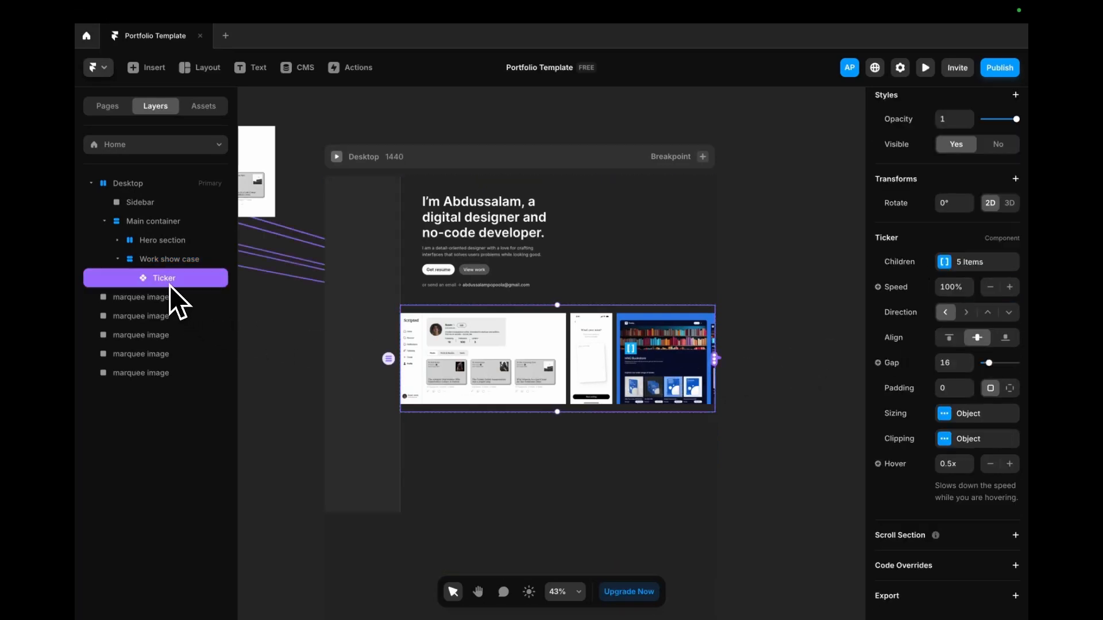
pyautogui.scroll(5, 1005, 290)
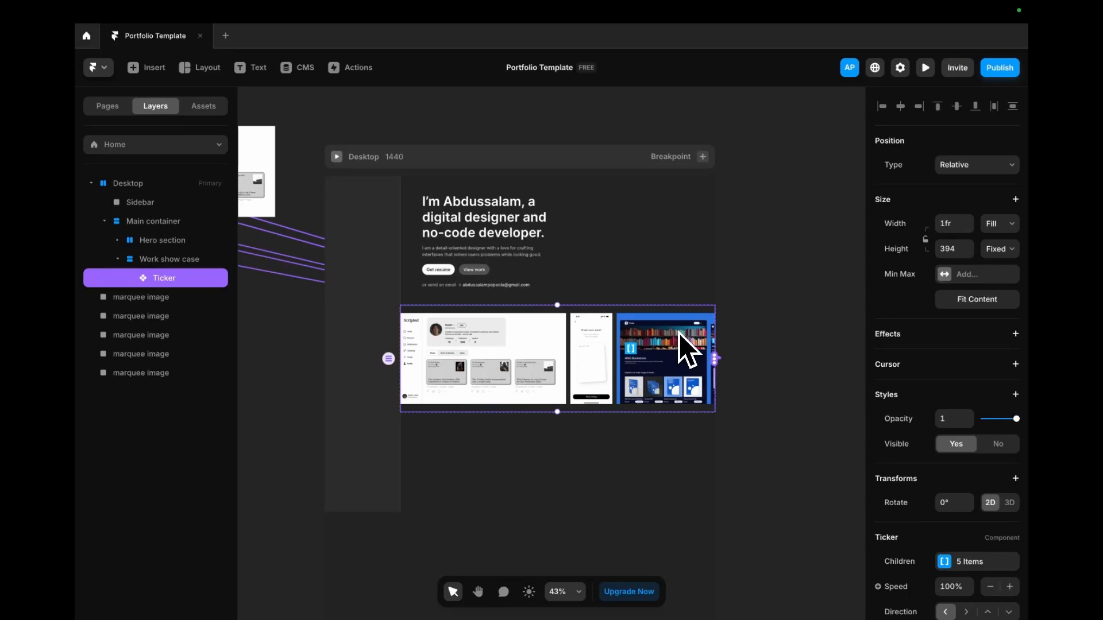
pyautogui.scroll(-1, 553, 381)
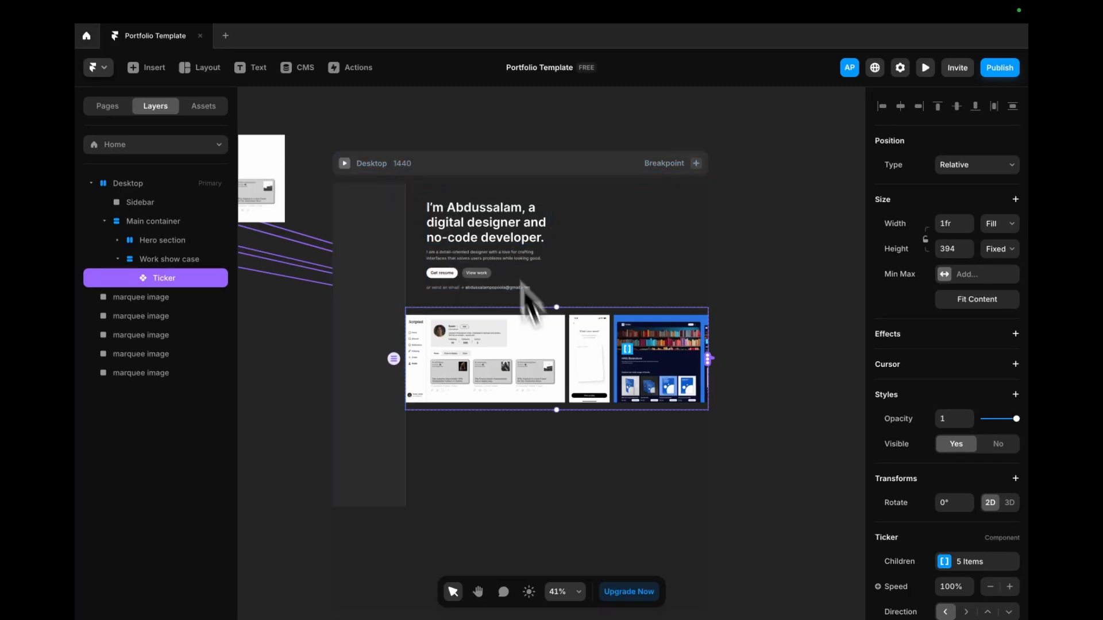
pyautogui.click(512, 444)
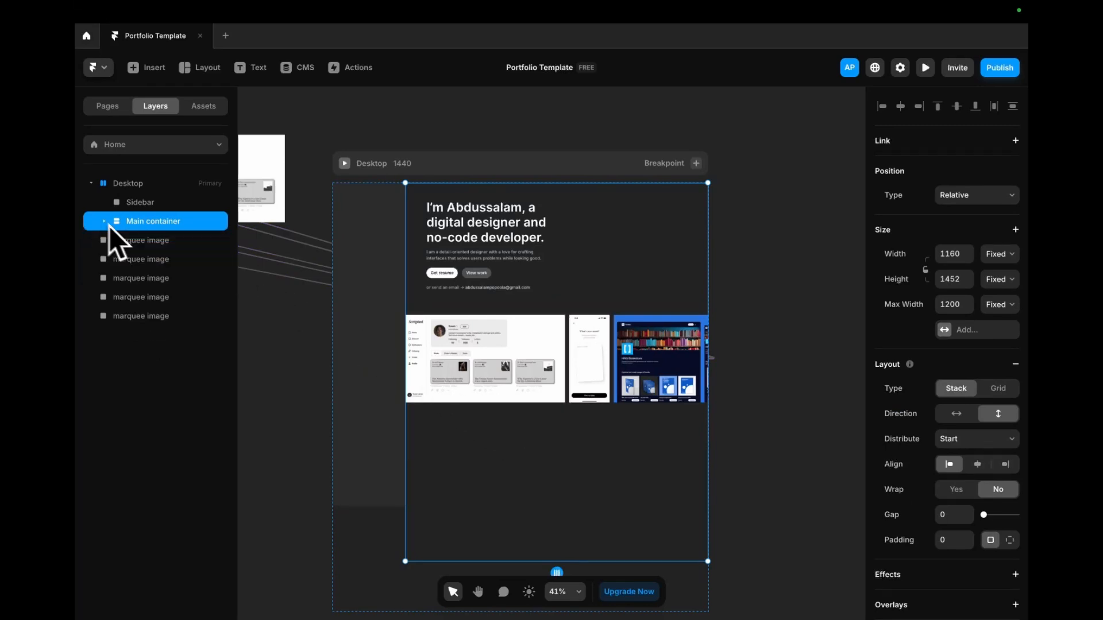
pyautogui.click(464, 346)
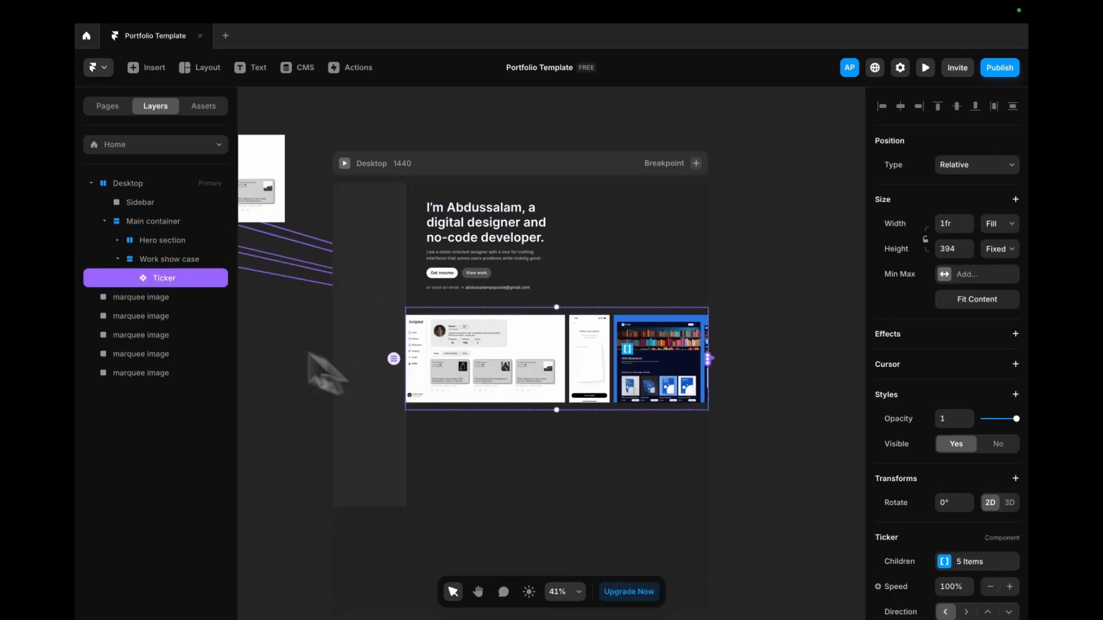
pyautogui.click(163, 261)
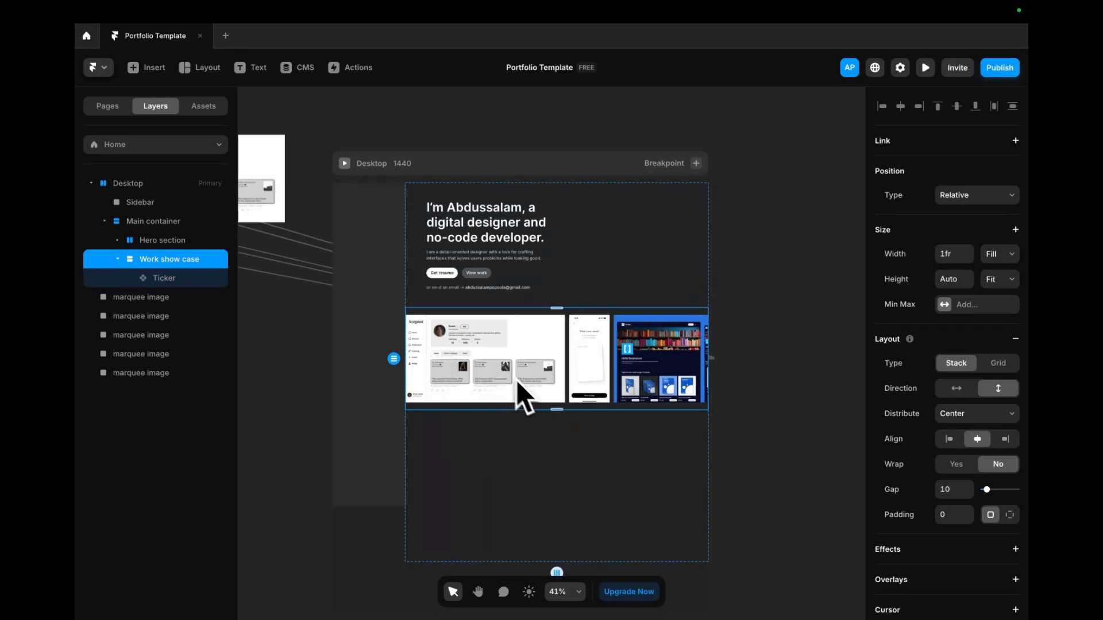
# - Switch to the Figma design and examine the Selected Works section below the work marquee
pyautogui.hotkey('ctrl', 'Left')
pyautogui.scroll(-4, 538, 401)
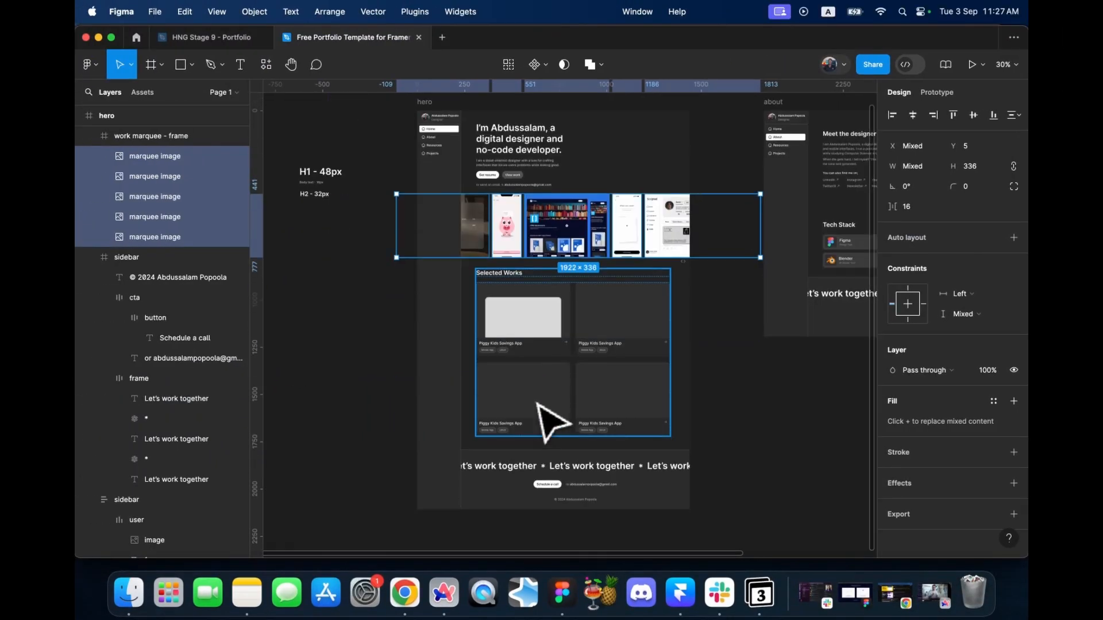
pyautogui.click(553, 325)
pyautogui.scroll(3, 571, 343)
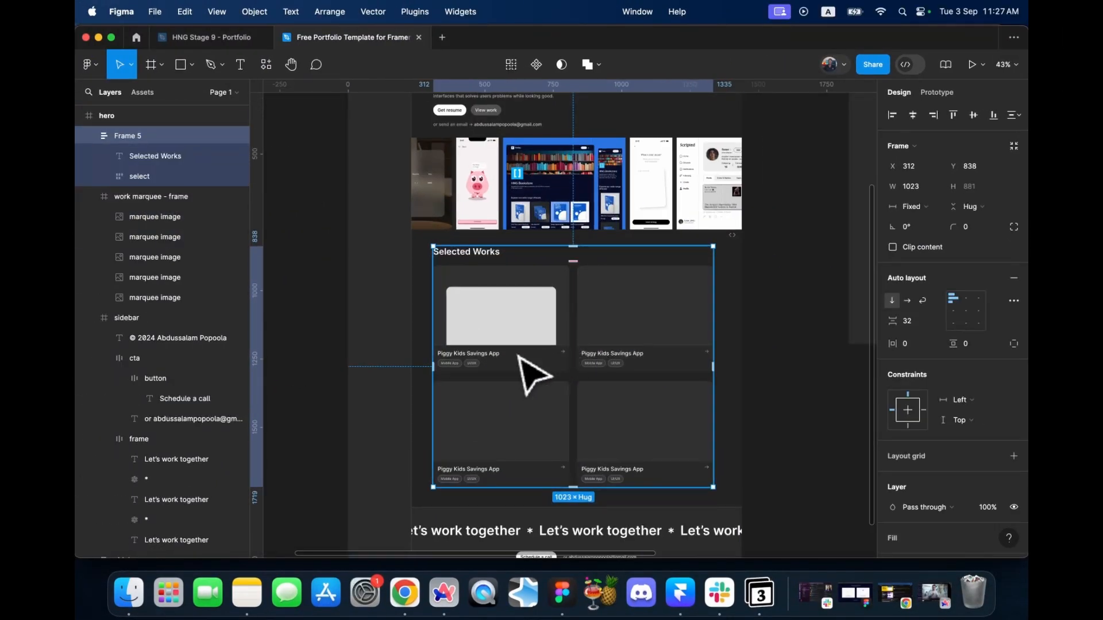
pyautogui.scroll(5, 504, 353)
pyautogui.scroll(-5, 501, 351)
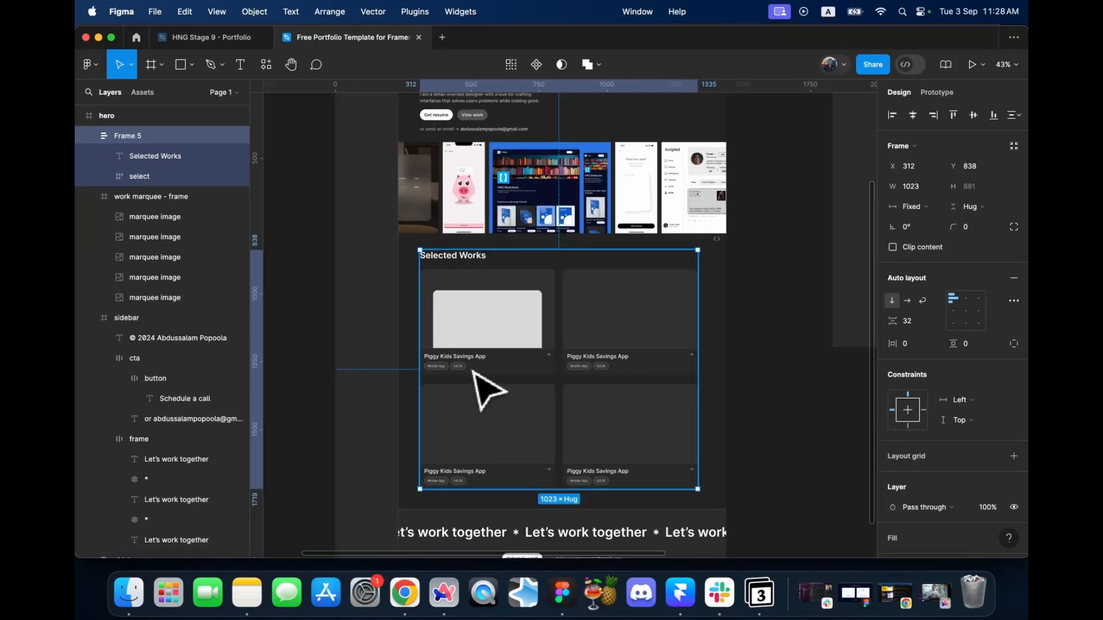
# - Switch to the live portfolio site in Arc, open a project from its work section, examine the case study page and return to the homepage
pyautogui.hotkey('ctrl', 'Up')
pyautogui.click(456, 386)
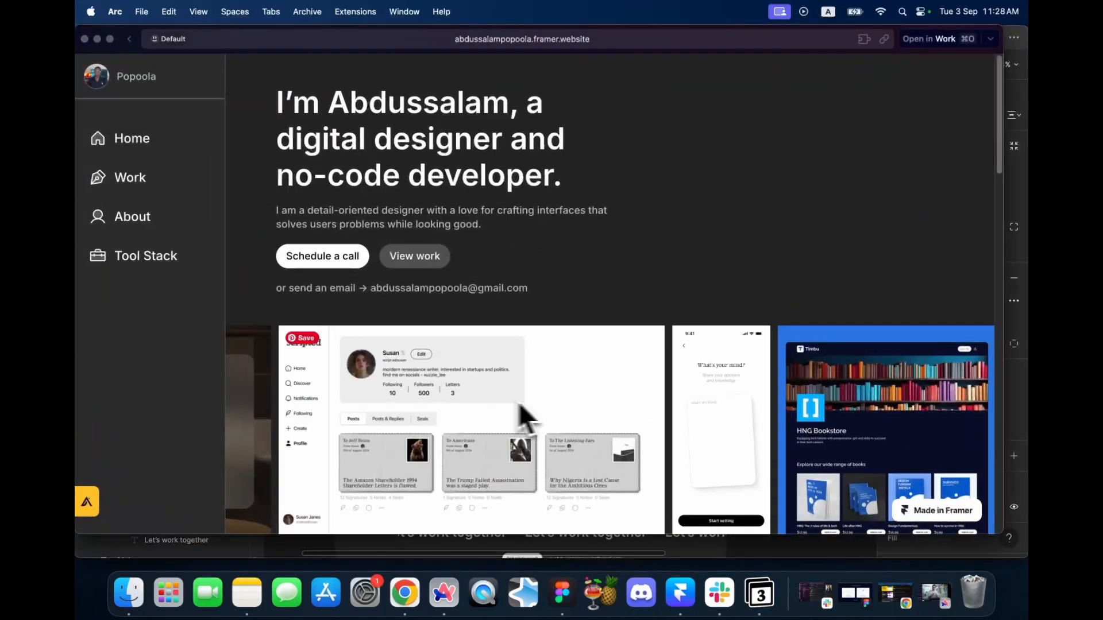
pyautogui.scroll(-5, 535, 413)
pyautogui.click(489, 328)
pyautogui.scroll(-5, 581, 352)
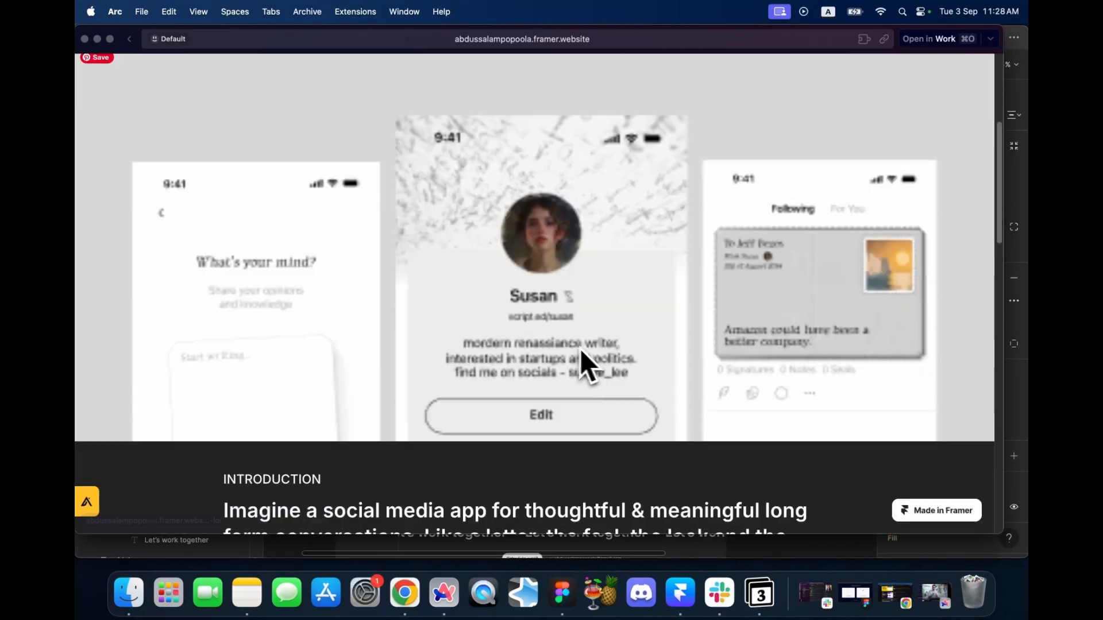
pyautogui.scroll(-5, 515, 282)
pyautogui.moveTo(320, 279); pyautogui.dragTo(553, 307)
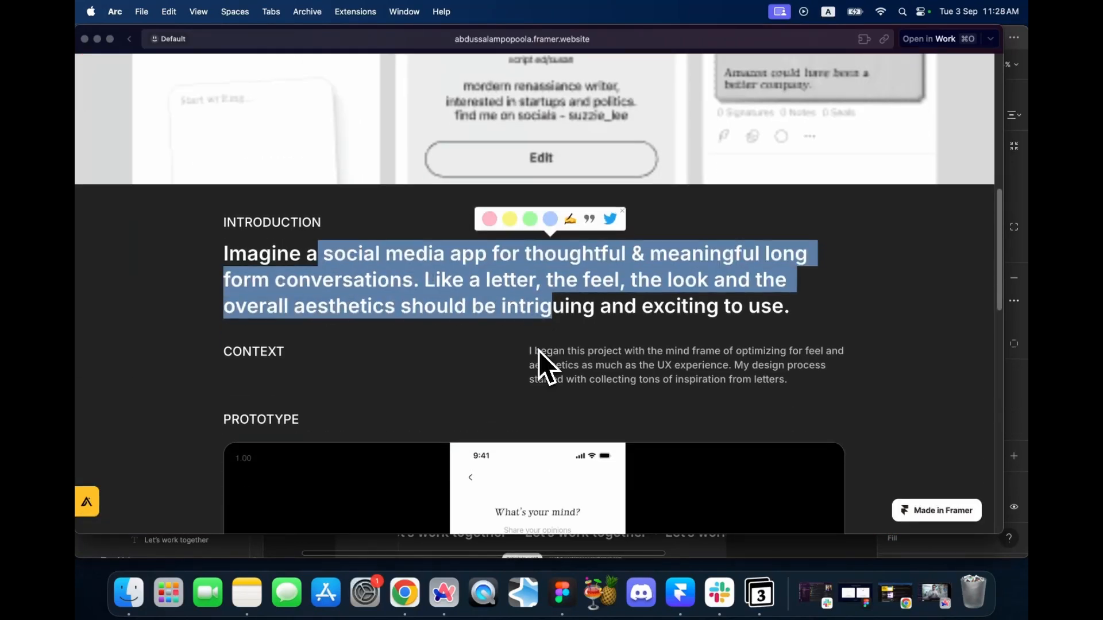
pyautogui.scroll(-4, 539, 356)
pyautogui.scroll(-10, 574, 402)
pyautogui.click(603, 419)
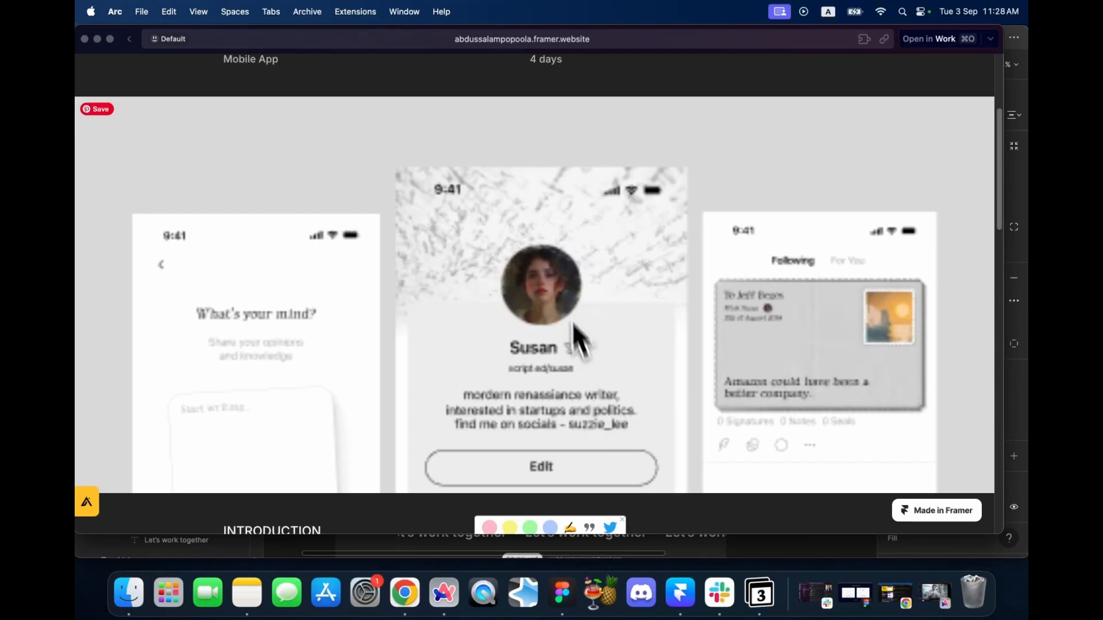
pyautogui.press('super+bracketleft')
# - Switch back to the Figma design and examine the project cards in the Selected Works section
pyautogui.hotkey('ctrl', 'Up')
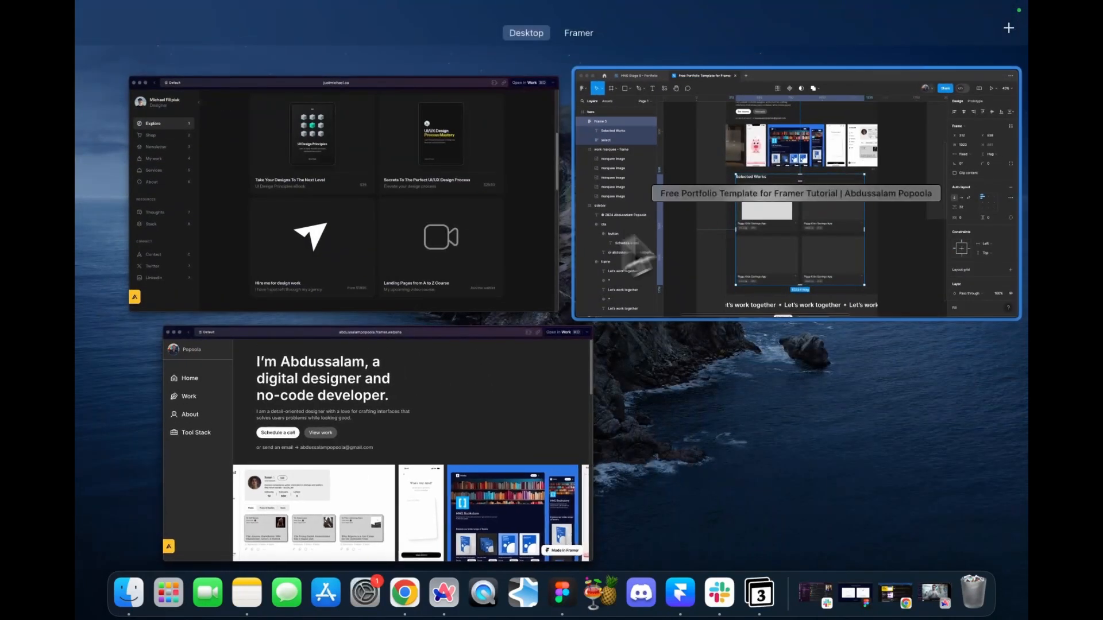
pyautogui.click(764, 181)
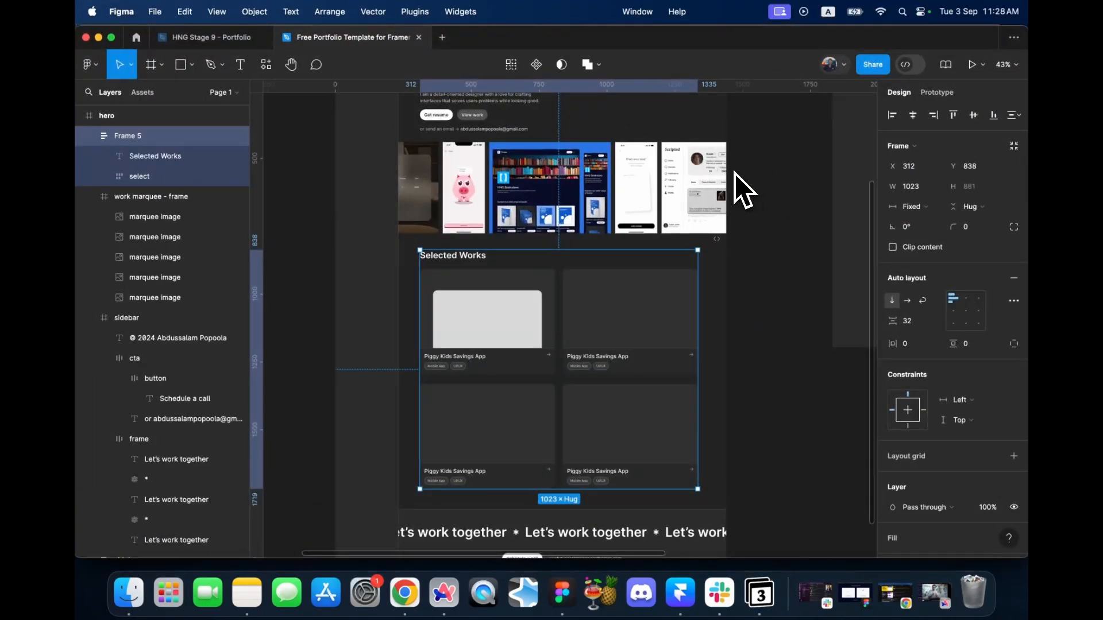
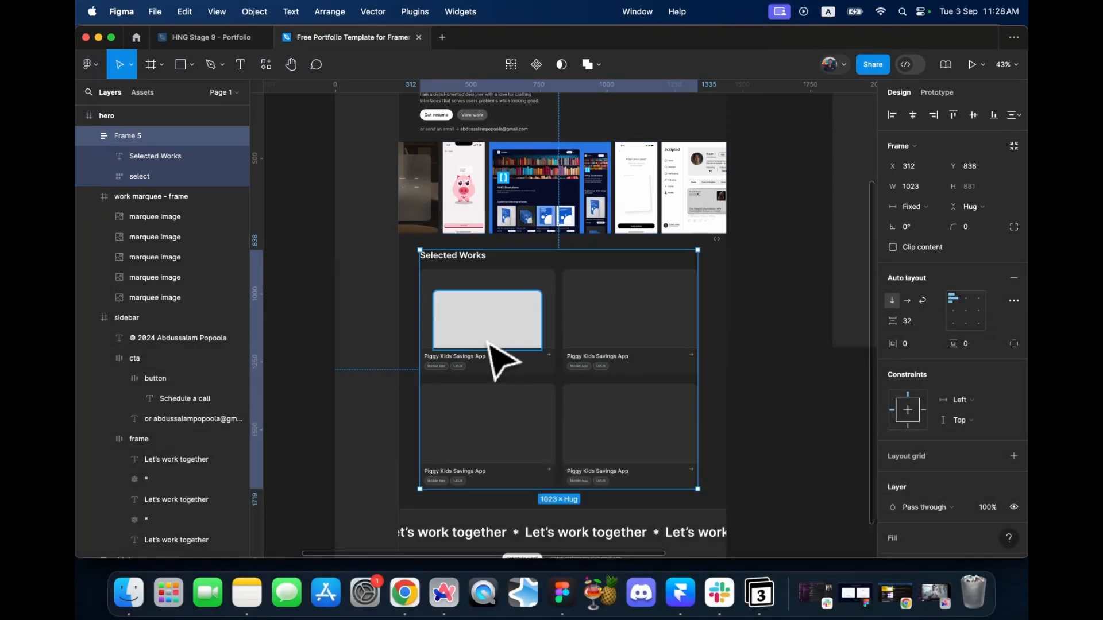
pyautogui.scroll(-1, 468, 301)
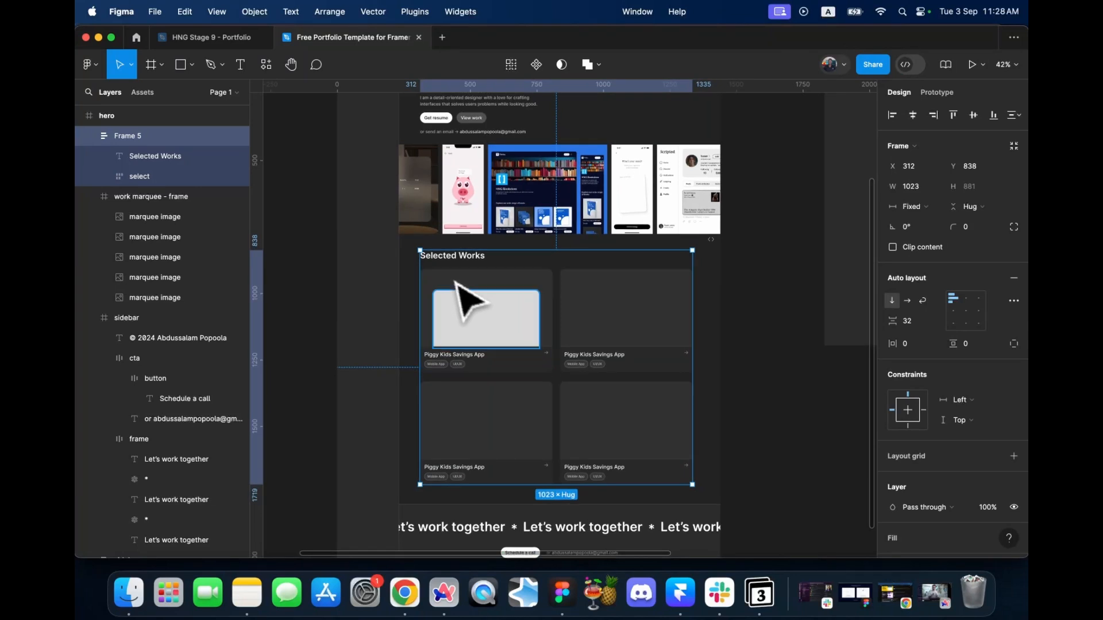
# - Select the first Piggy Kids Savings App card in the Selected Works section and copy it for Framer with the export plugin
pyautogui.doubleClick(488, 316)
pyautogui.doubleClick(489, 316)
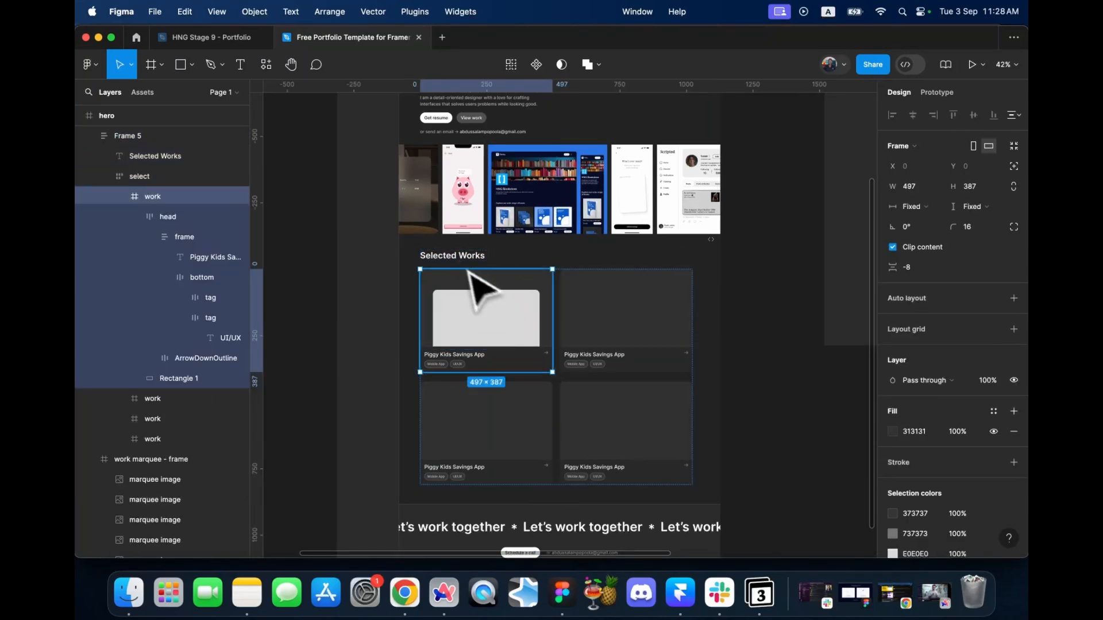
pyautogui.doubleClick(486, 313)
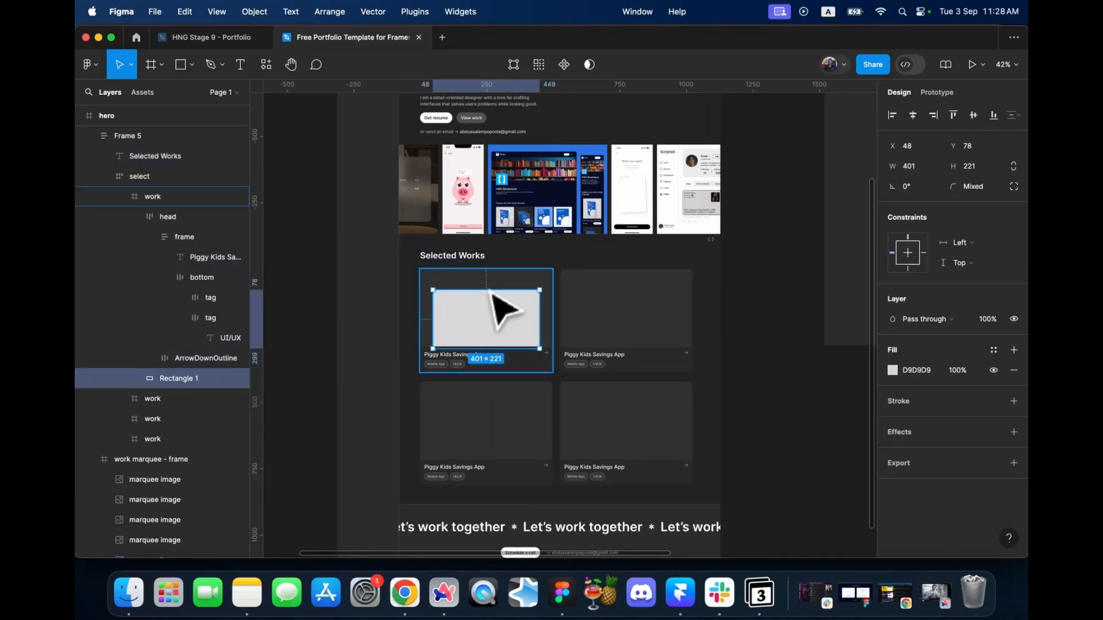
pyautogui.click(494, 282)
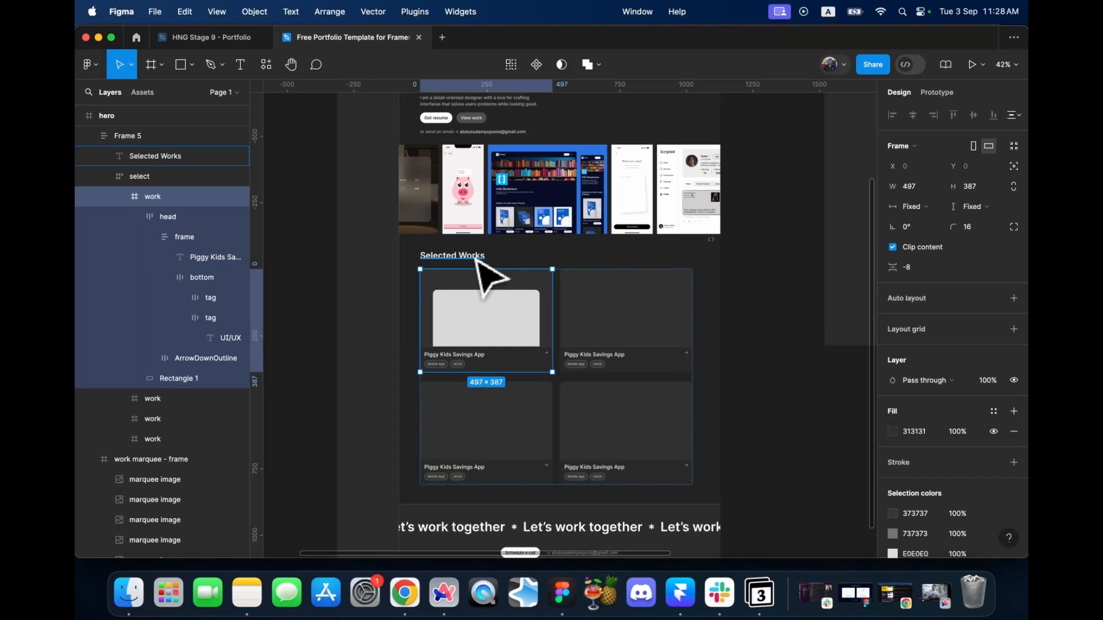
pyautogui.keyDown('shift'); pyautogui.click(476, 258); pyautogui.keyUp('shift')
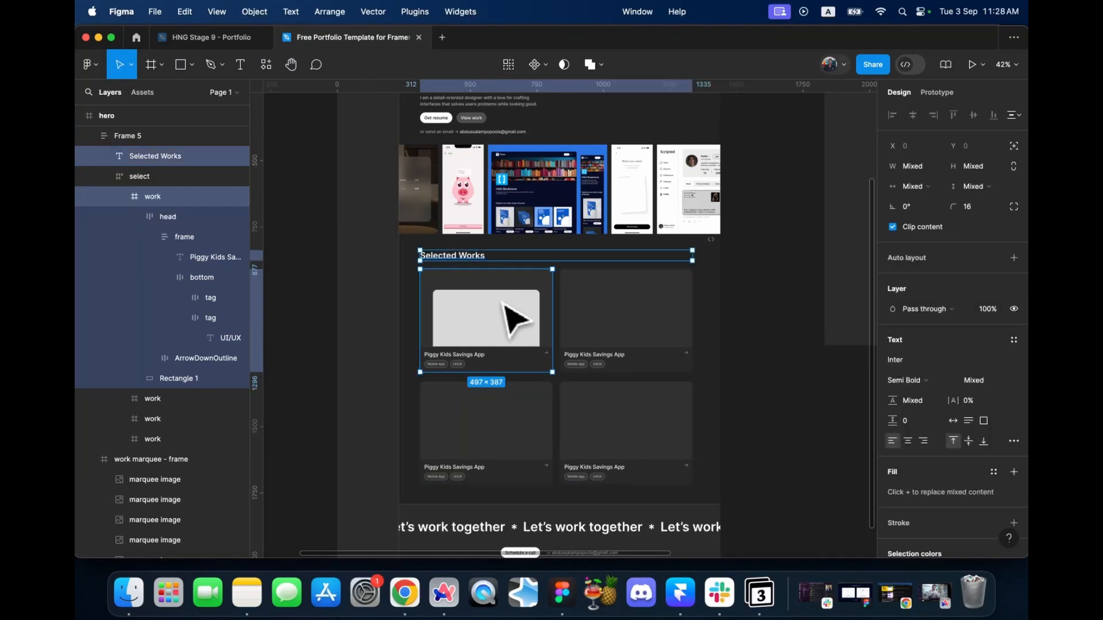
pyautogui.click(515, 319)
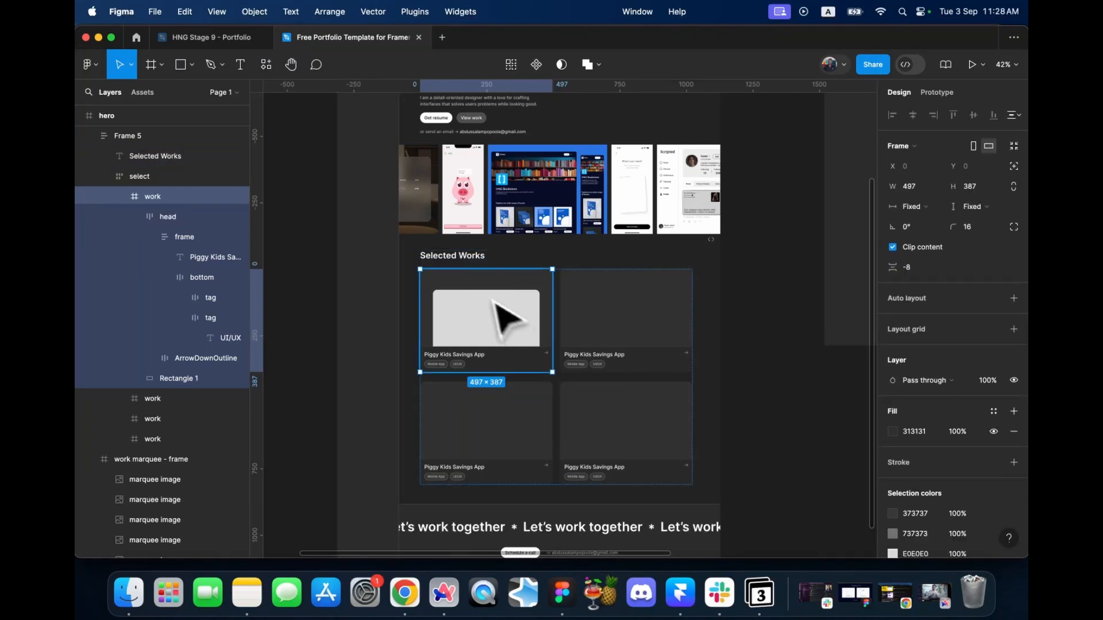
pyautogui.click(267, 65)
pyautogui.click(325, 180)
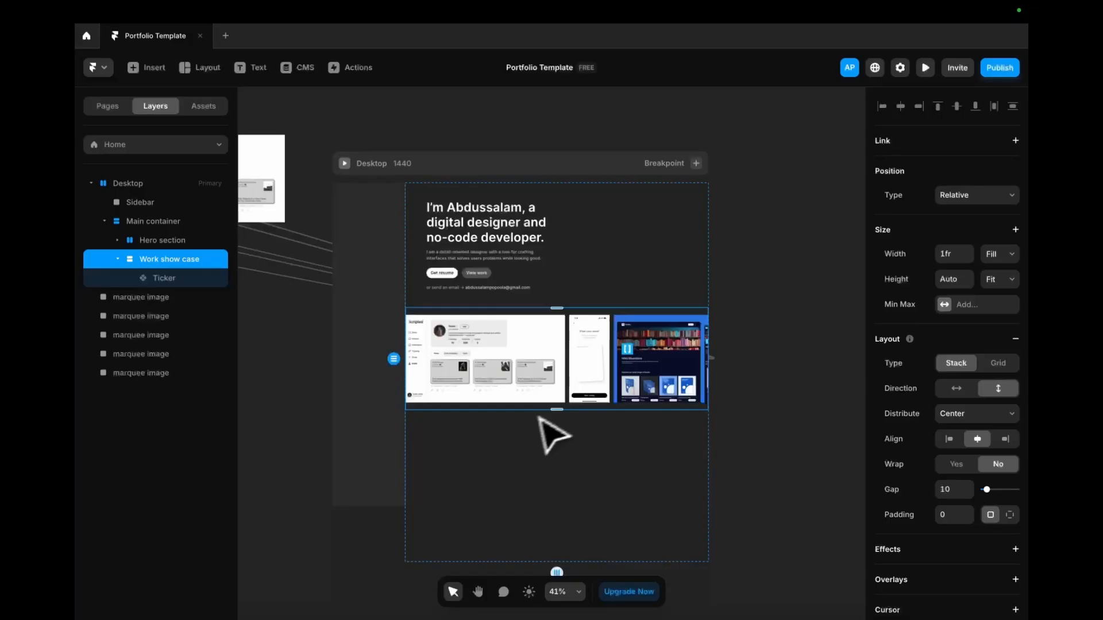
# - Switch to Framer, draw a frame about 920 by 325 in the Main container below the ticker and name it Selected works
pyautogui.click(551, 434)
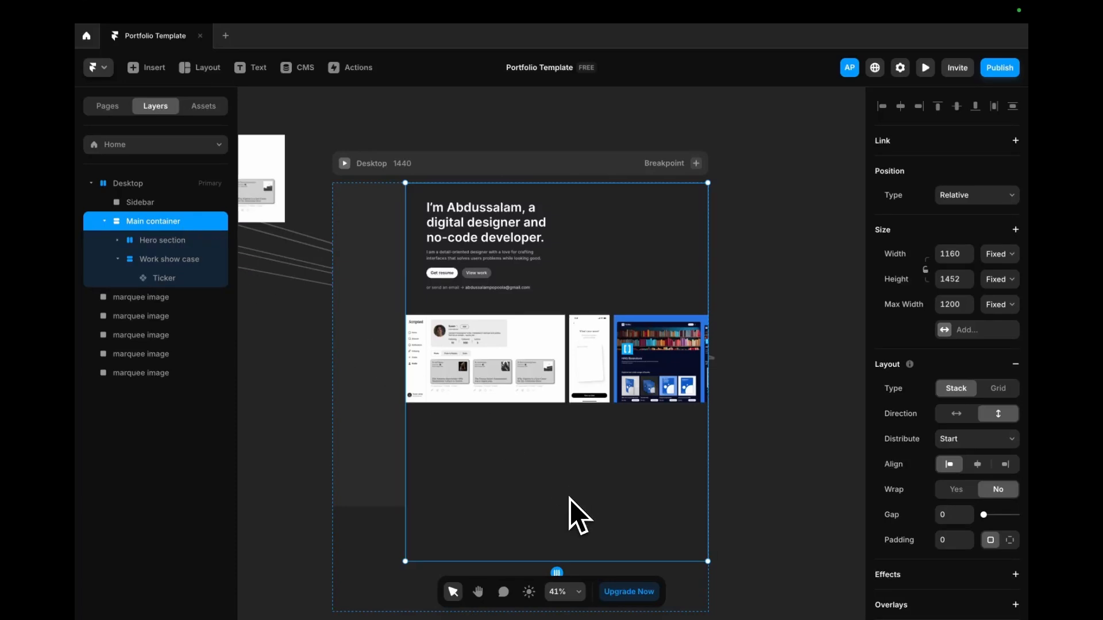
pyautogui.press('f')
pyautogui.moveTo(435, 439); pyautogui.dragTo(667, 523)
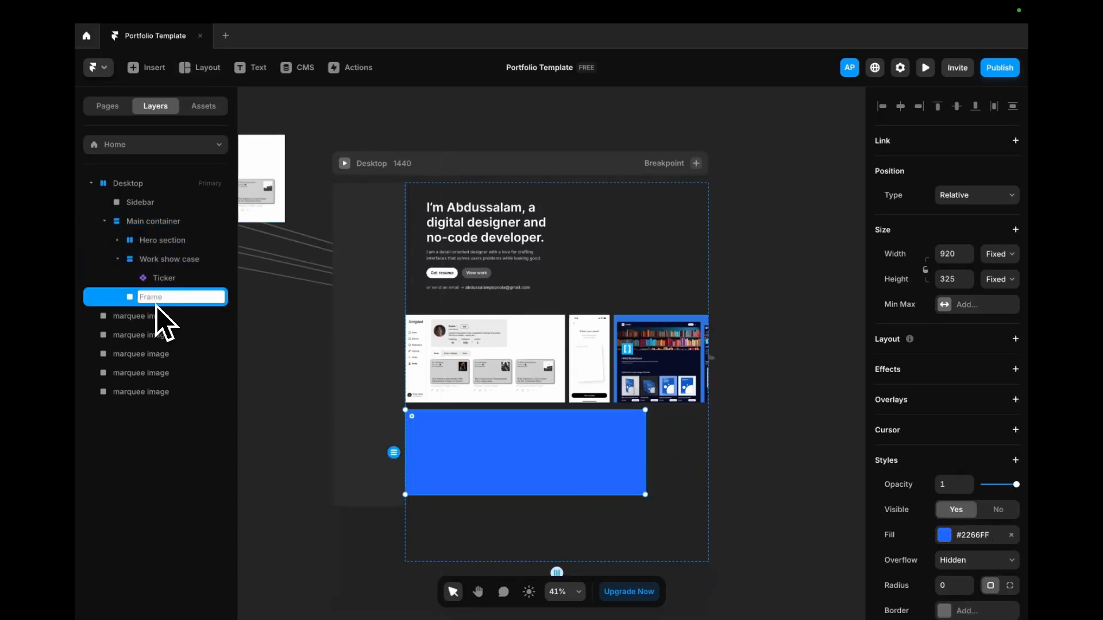
pyautogui.write('Selected works')
pyautogui.press('Return')
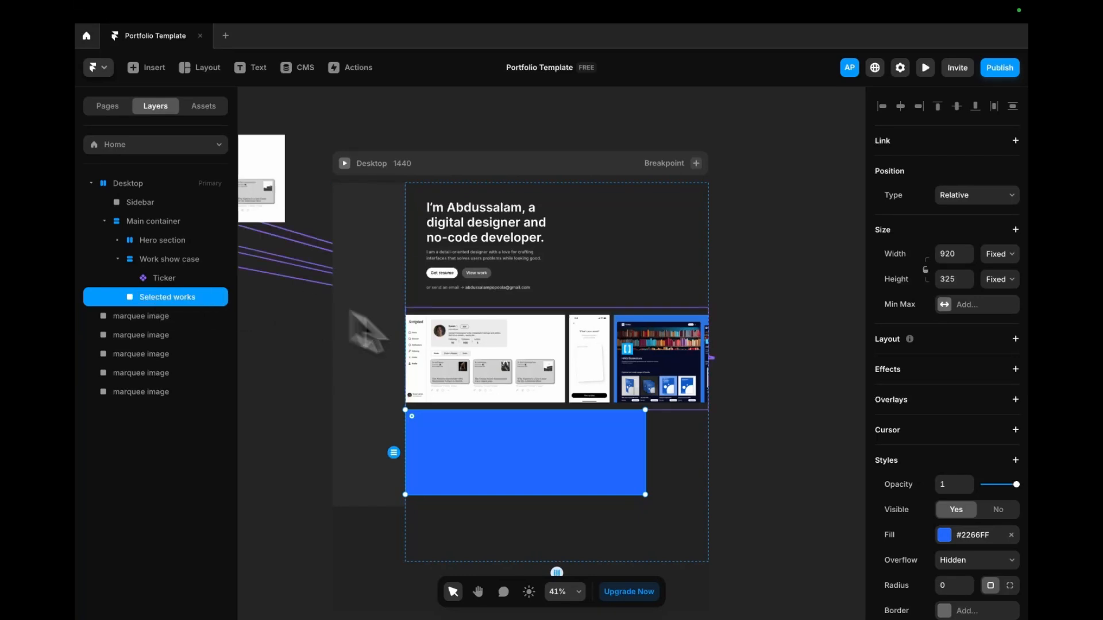
# - Remove the Selected works frame's blue fill and set its width to Fill
pyautogui.click(1011, 535)
pyautogui.click(999, 254)
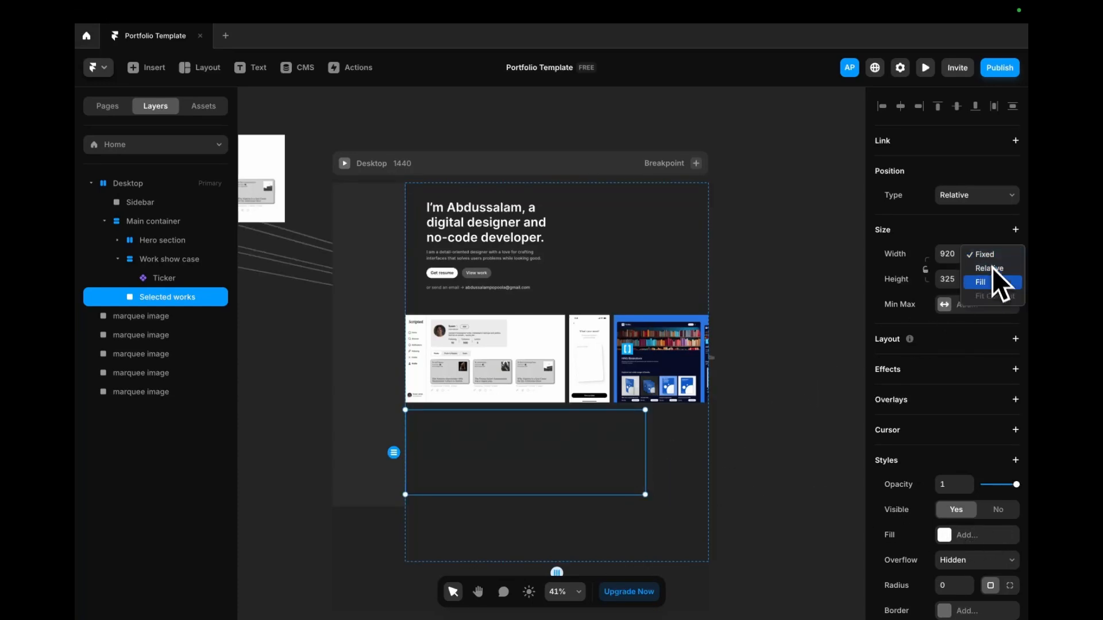
pyautogui.click(981, 283)
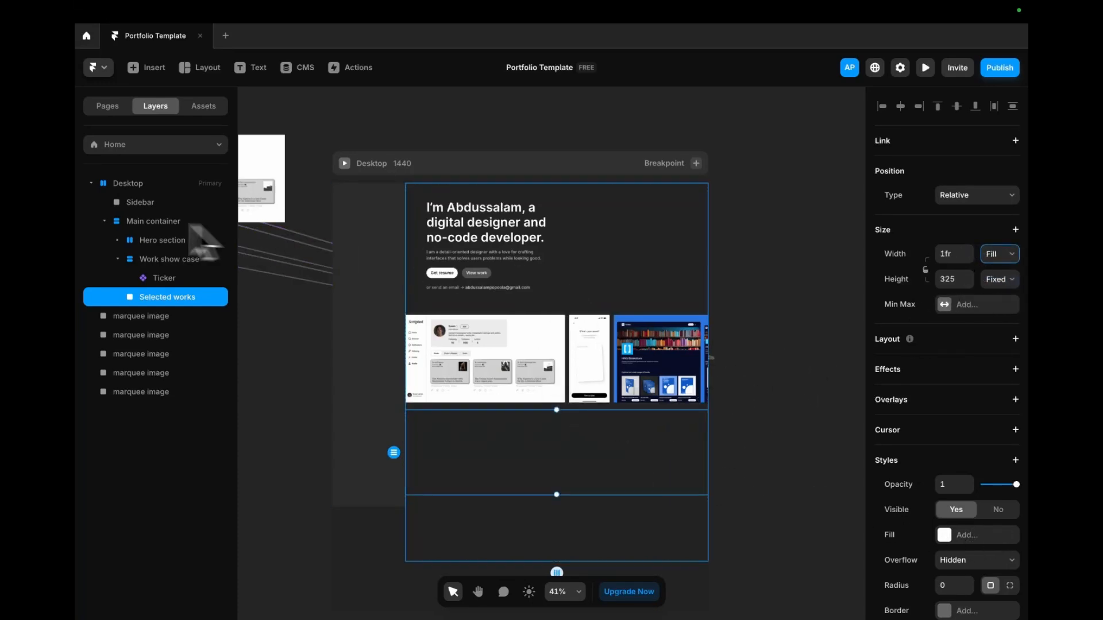
# - Check the Main container's gap setting and the spacing between the Work show case and Selected works frames
pyautogui.click(154, 223)
pyautogui.scroll(-2, 953, 436)
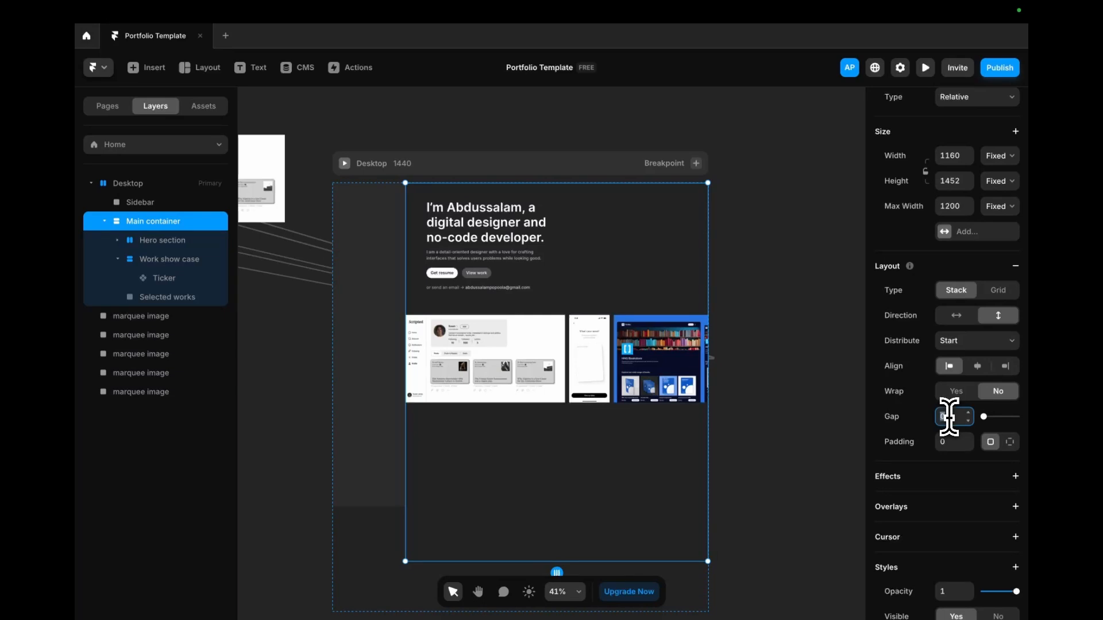
pyautogui.scroll(-1, 949, 417)
pyautogui.scroll(-1, 738, 448)
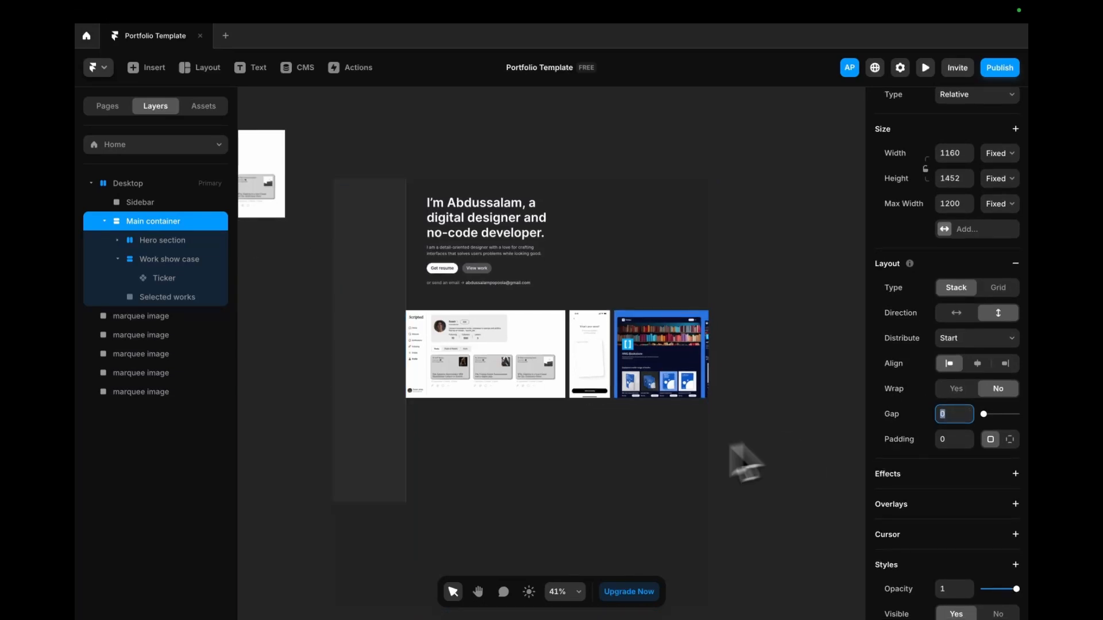
pyautogui.click(181, 298)
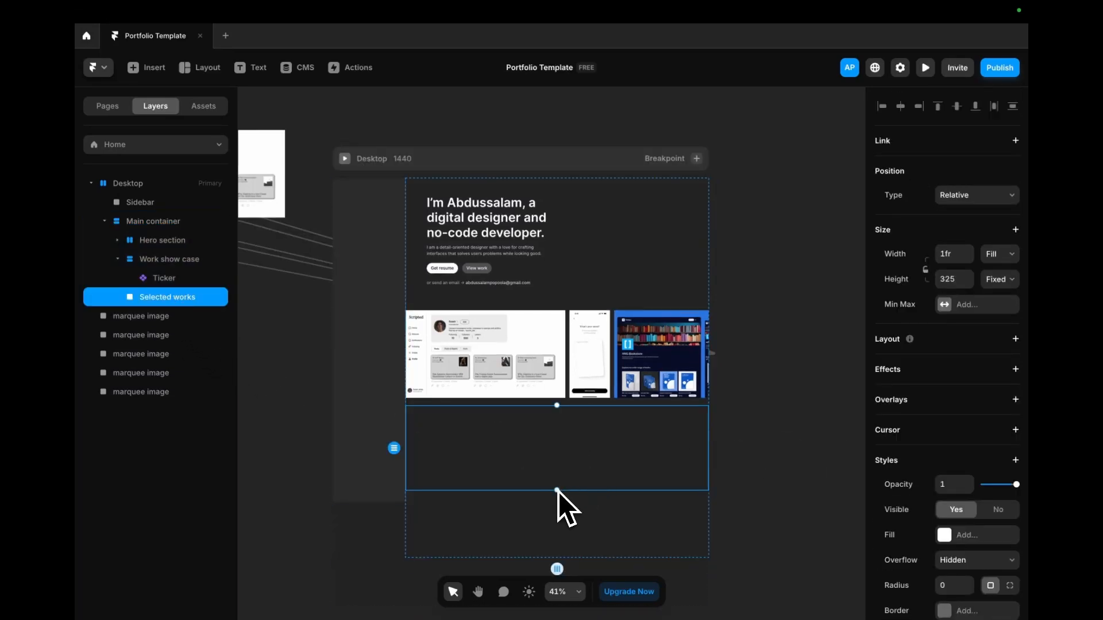
pyautogui.click(503, 314)
pyautogui.click(770, 362)
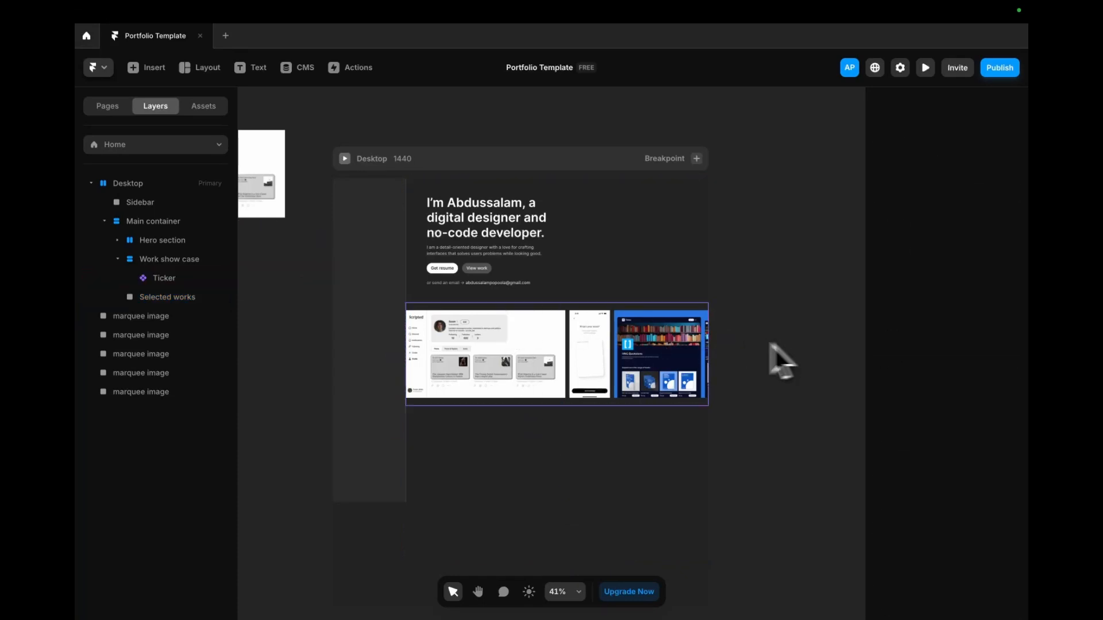
# - Paste the copied work card into the Selected works frame and set the frame's height to Fit Content
pyautogui.click(485, 463)
pyautogui.scroll(-3, 506, 474)
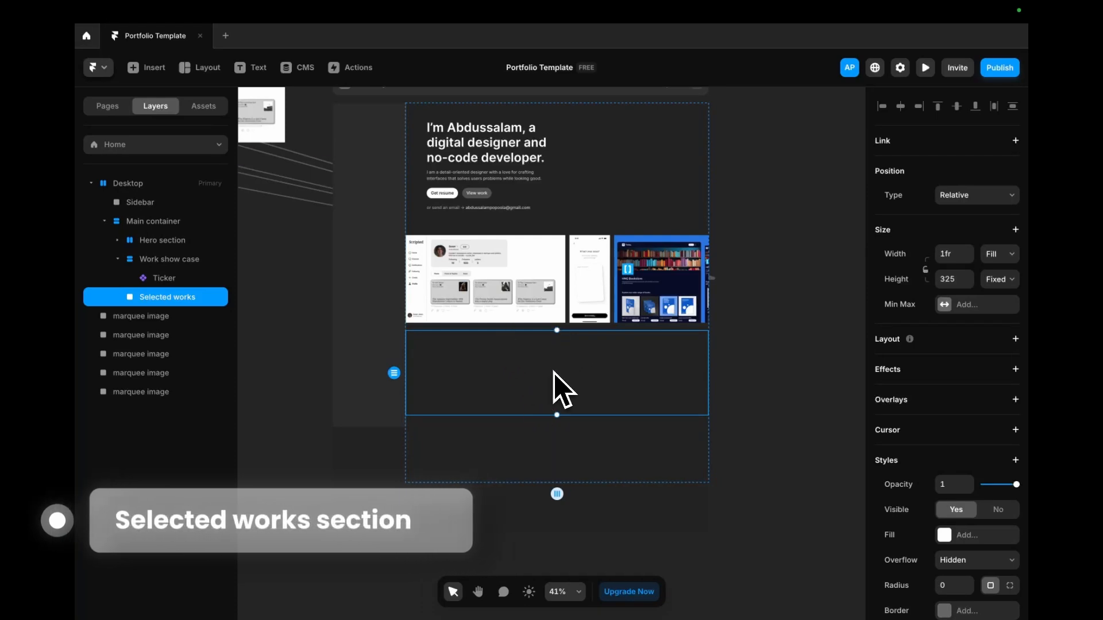
pyautogui.hotkey('ctrl', 'v')
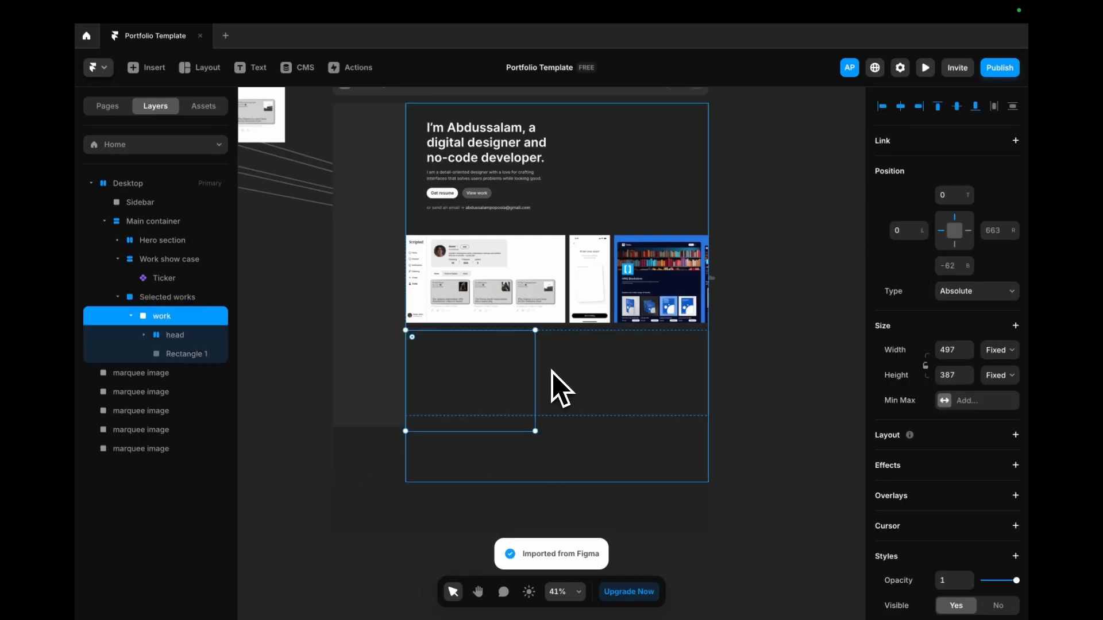
pyautogui.click(582, 389)
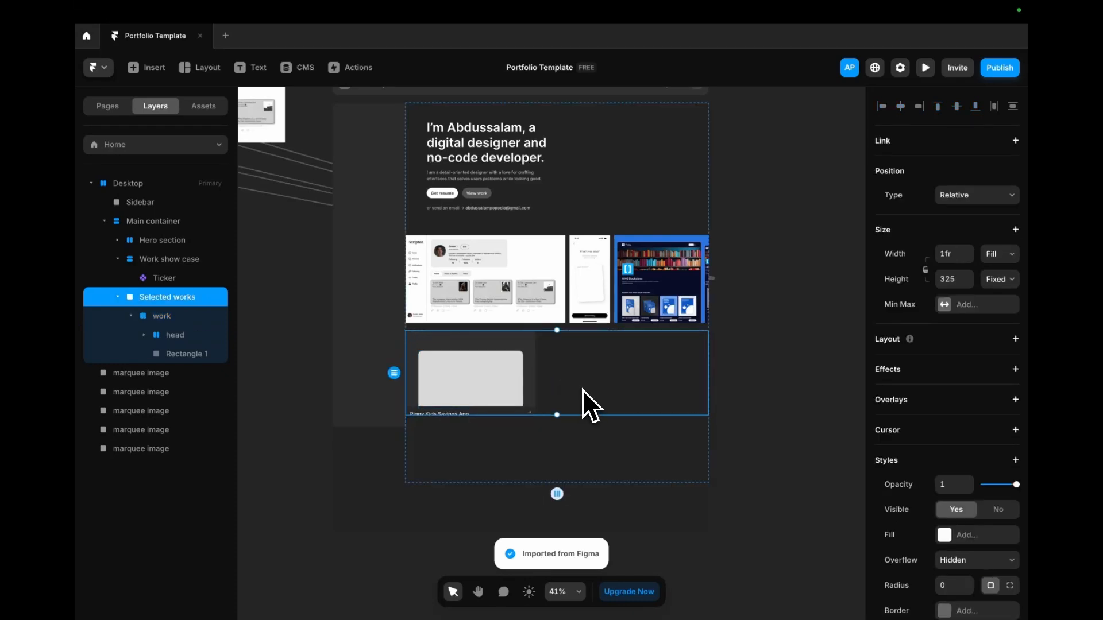
pyautogui.click(1000, 280)
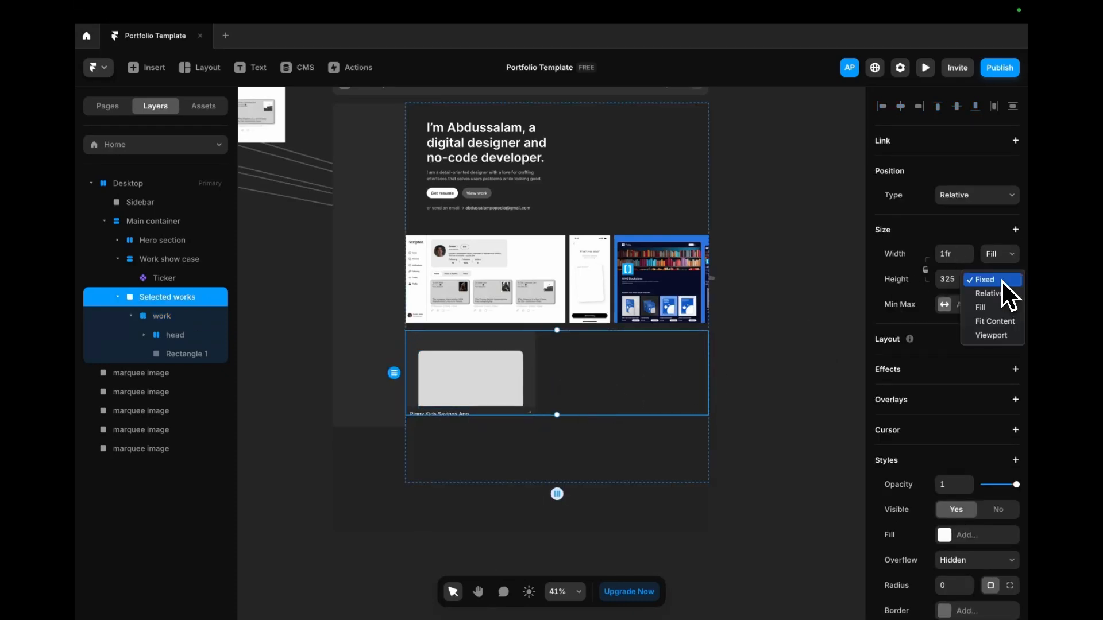
pyautogui.click(994, 322)
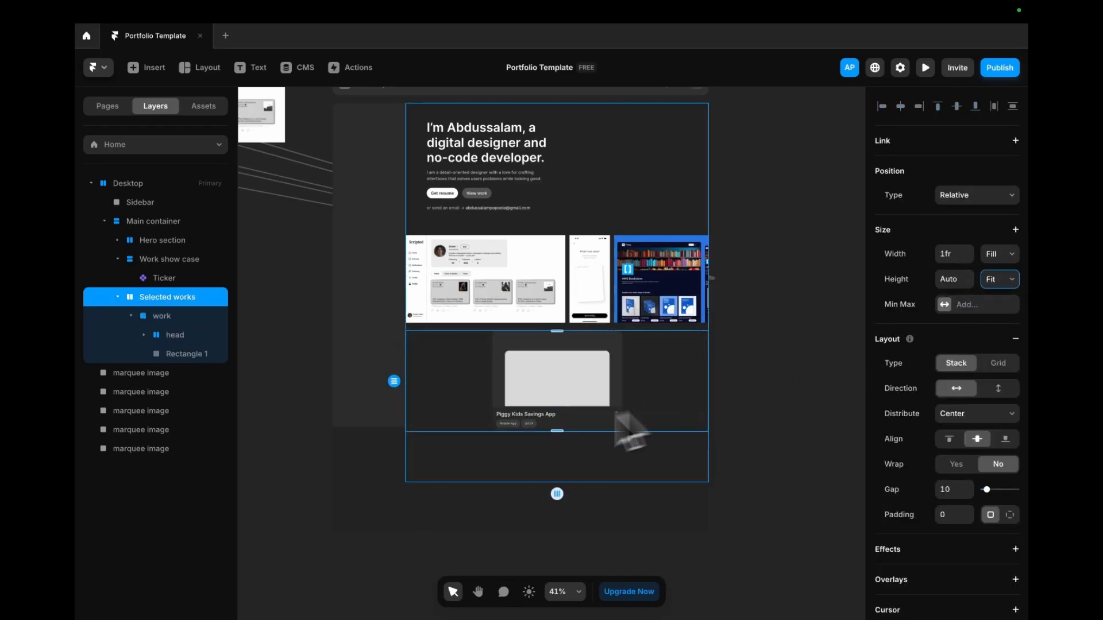
# - Rename the imported work layer as Work card
pyautogui.scroll(-3, 517, 402)
pyautogui.scroll(10, 454, 397)
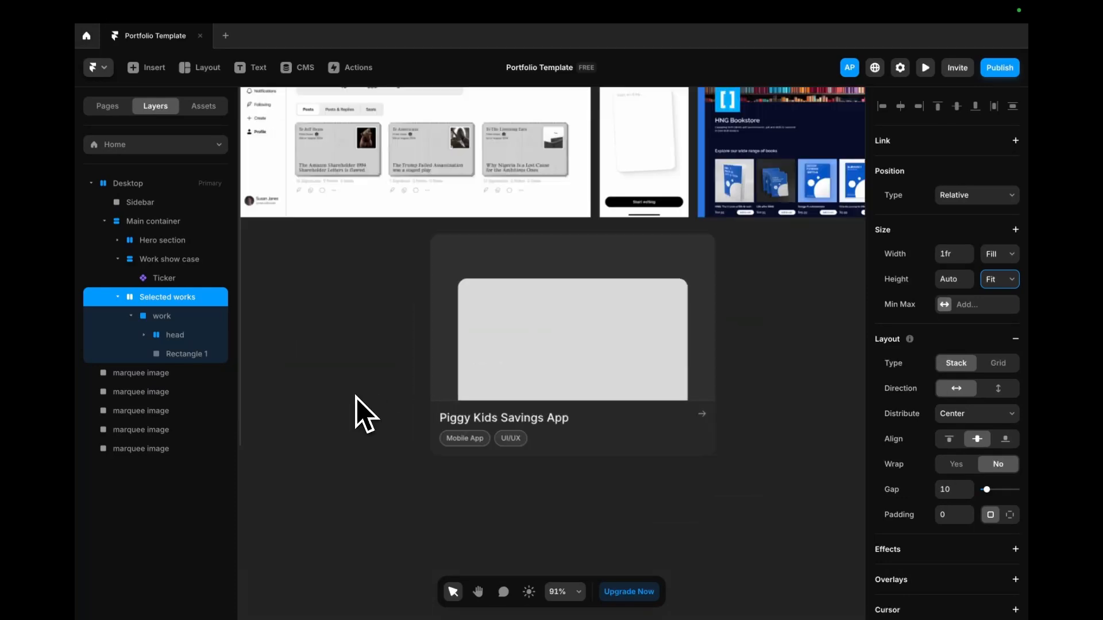
pyautogui.scroll(-1, 487, 467)
pyautogui.scroll(-2, 448, 401)
pyautogui.scroll(6, 402, 265)
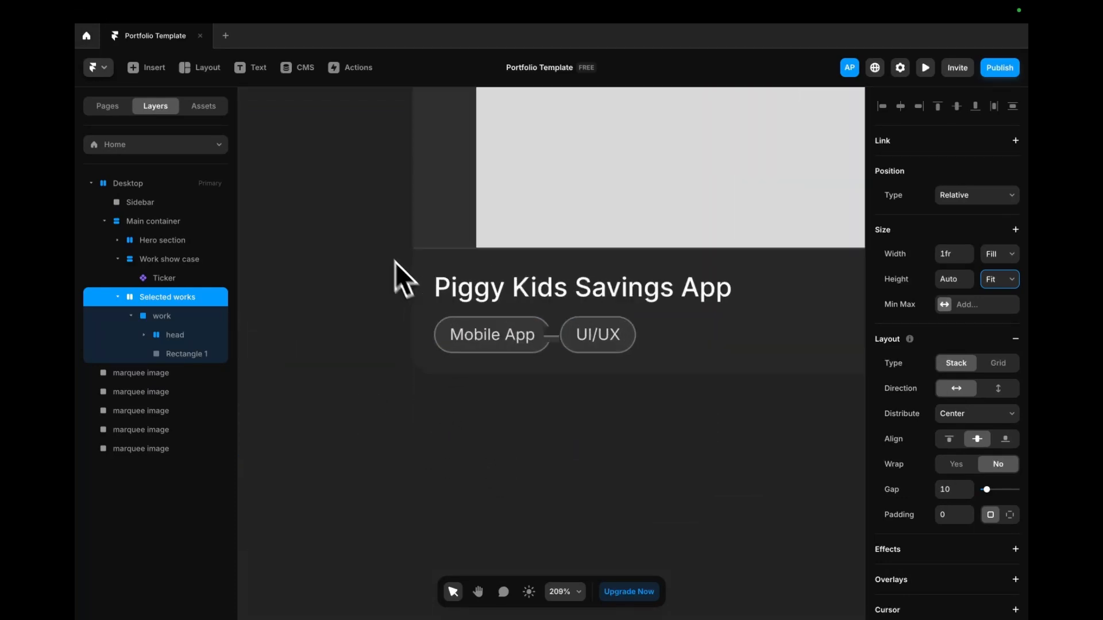
pyautogui.click(437, 243)
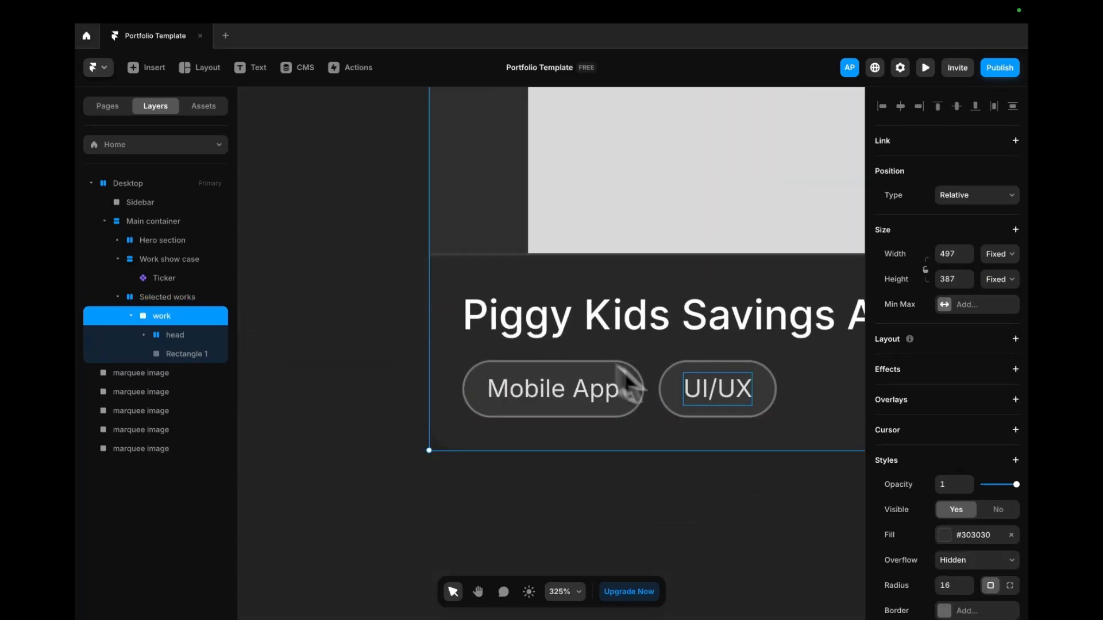
pyautogui.doubleClick(165, 316)
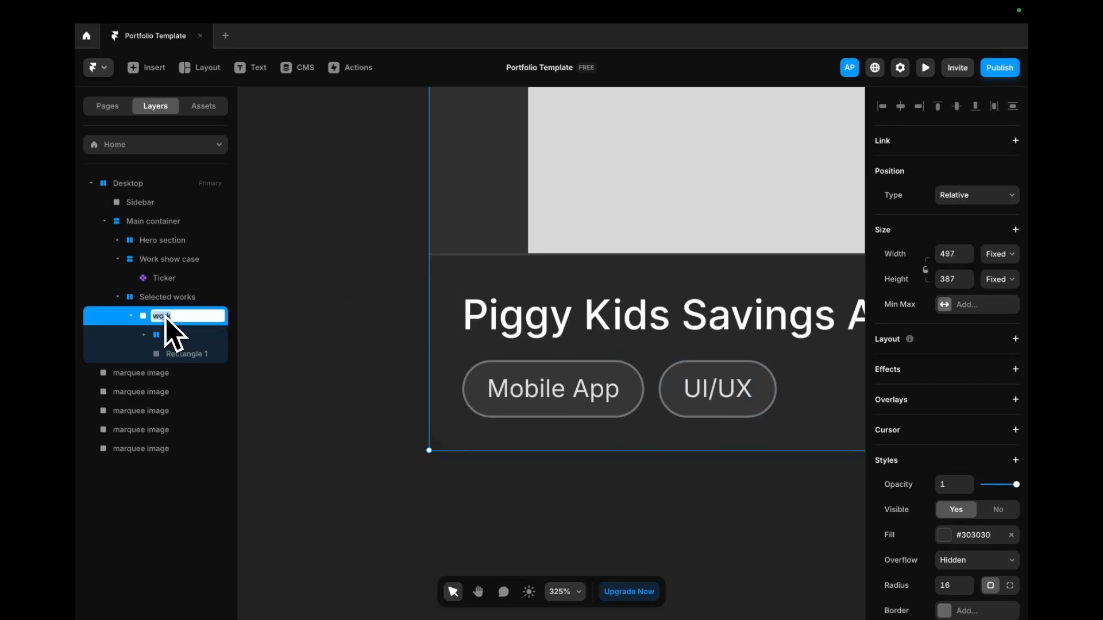
pyautogui.write('W')
# - Replace the card's title text with "Project name"
pyautogui.scroll(-5, 411, 310)
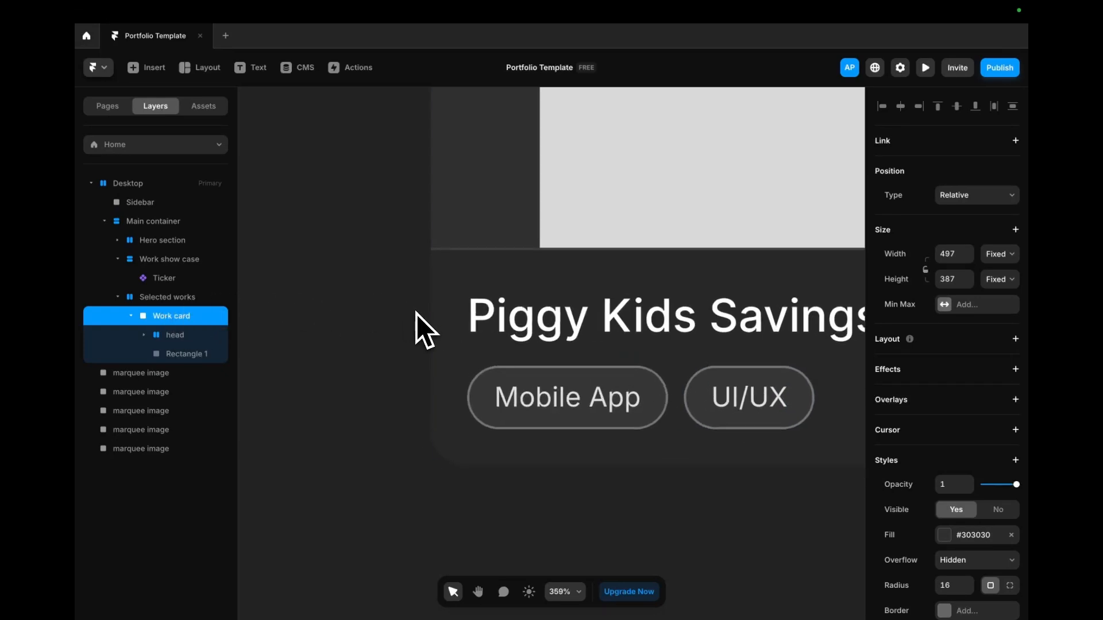
pyautogui.scroll(-3, 419, 319)
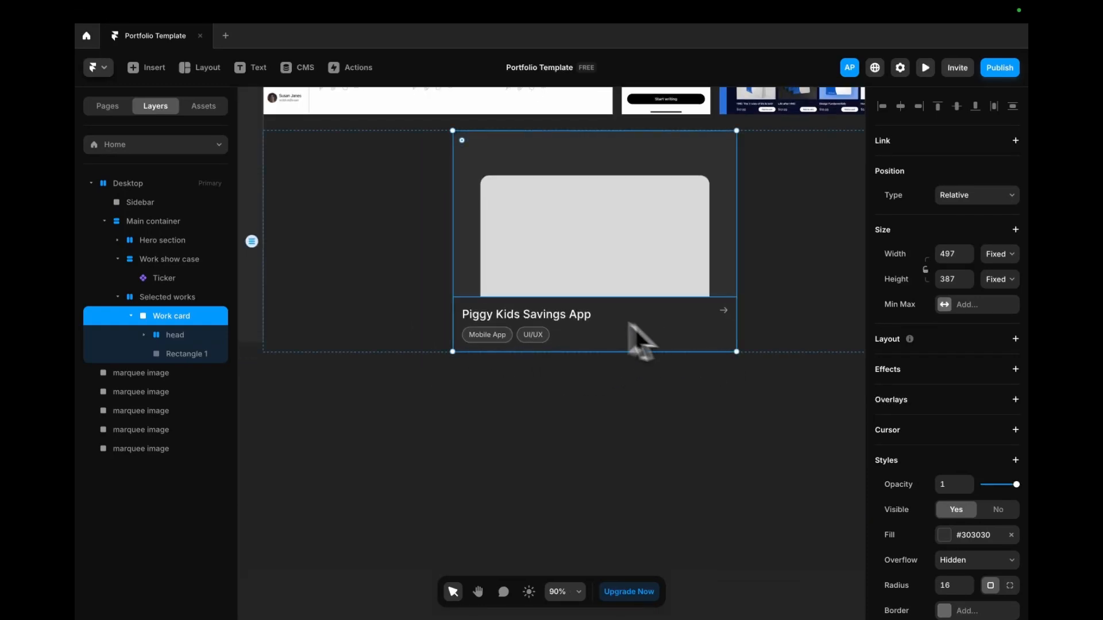
pyautogui.doubleClick(547, 317)
pyautogui.doubleClick(546, 316)
pyautogui.write('Project name')
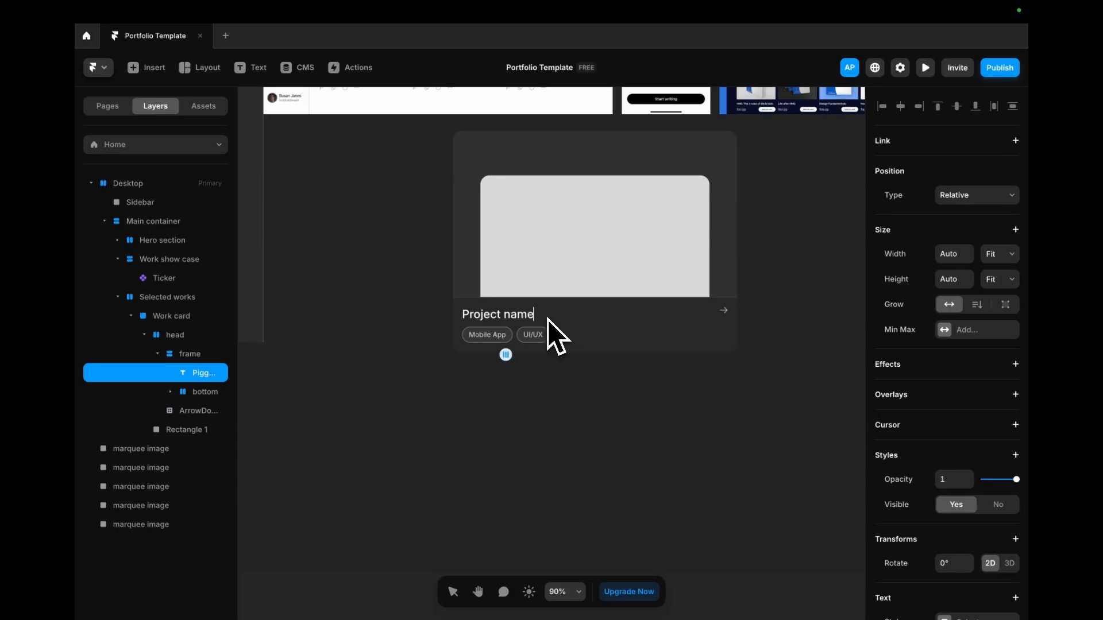
pyautogui.press('Escape')
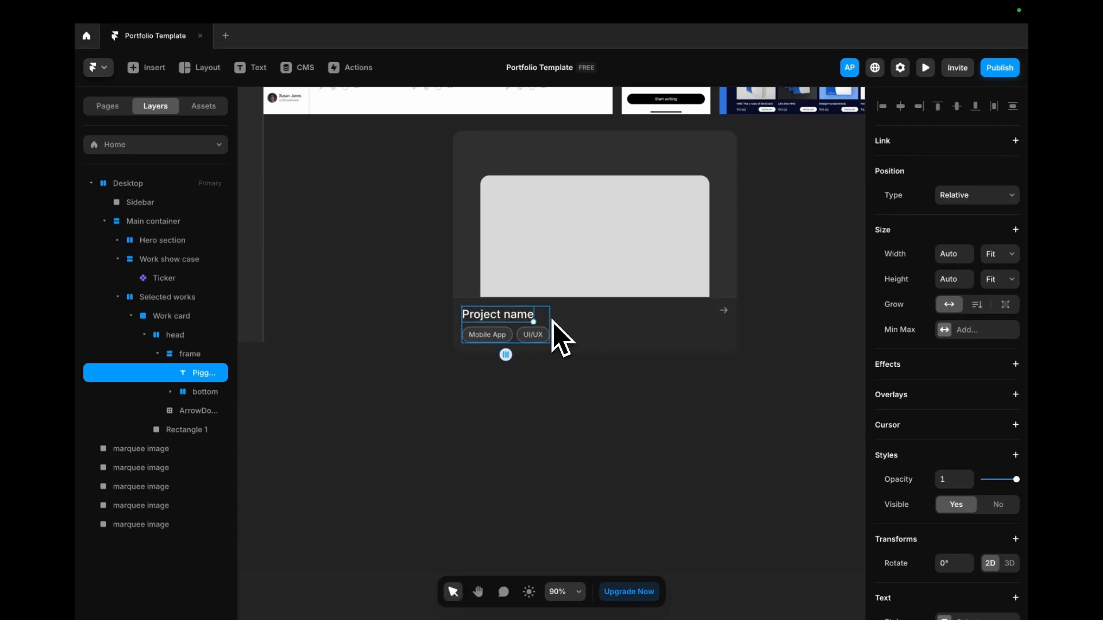
# - Set the frame holding the card's title and tags to a horizontal stack direction with a gap of 24
pyautogui.click(549, 319)
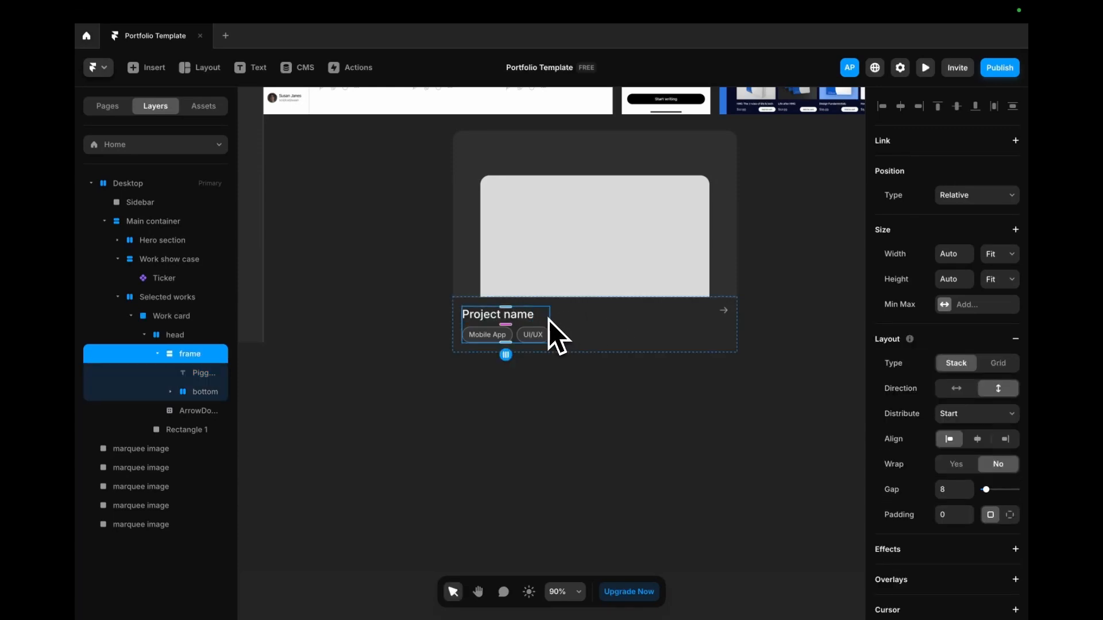
pyautogui.click(956, 388)
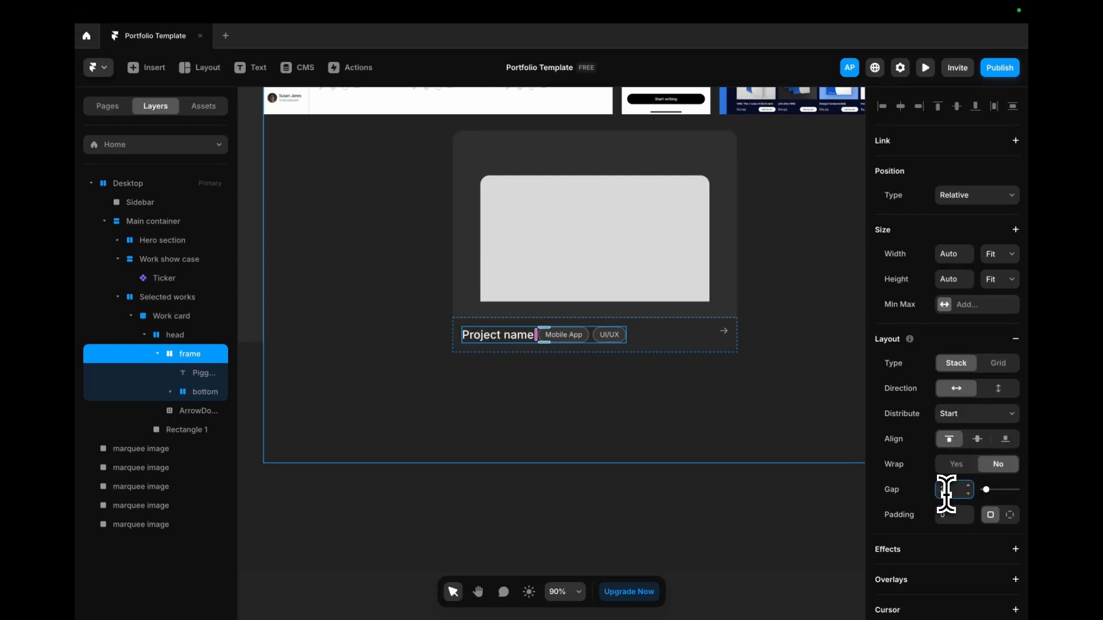
pyautogui.press('Return')
pyautogui.click(643, 370)
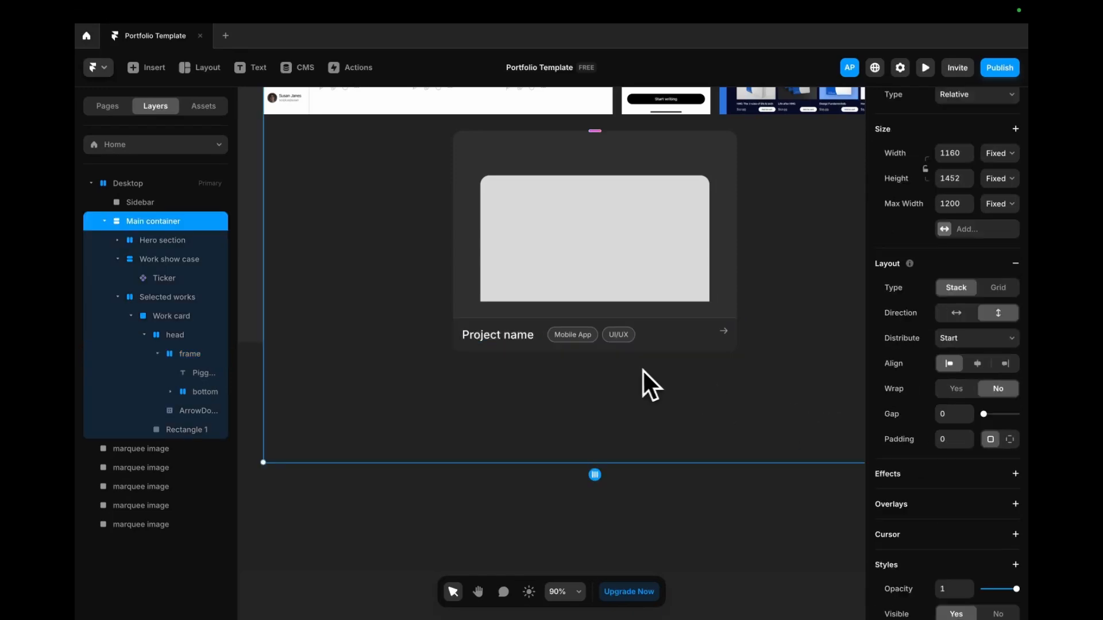
# - Set the title and tags frame back to a vertical stack direction, and select the tag row beneath the title
pyautogui.click(629, 338)
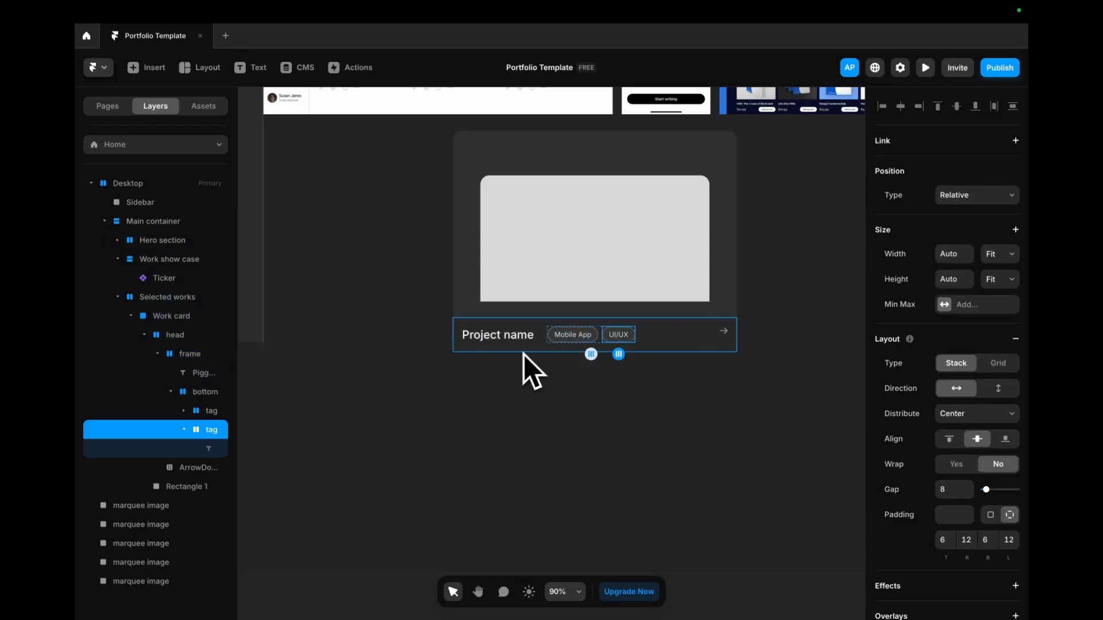
pyautogui.click(536, 341)
pyautogui.click(997, 389)
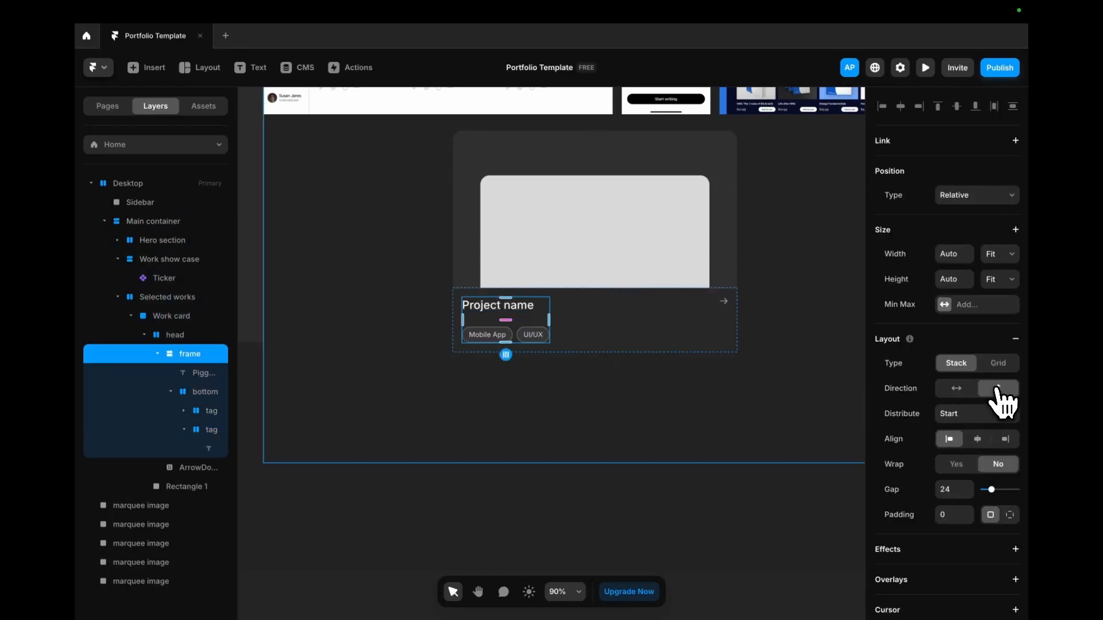
pyautogui.click(588, 332)
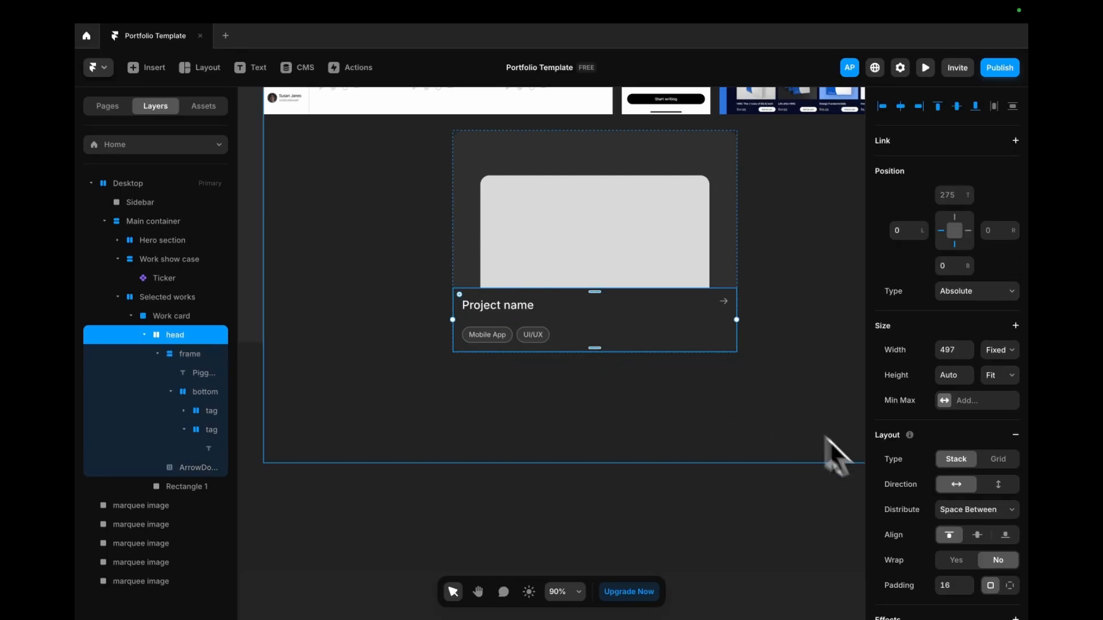
pyautogui.click(523, 339)
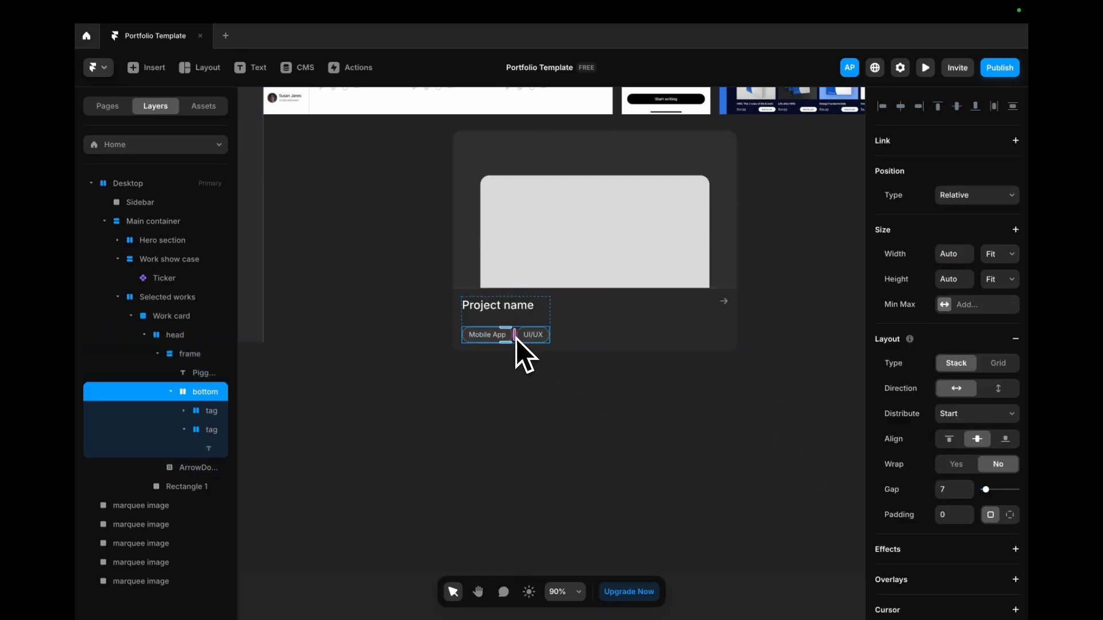
# - Set the gap between the card's title and tag row to 16
pyautogui.click(523, 321)
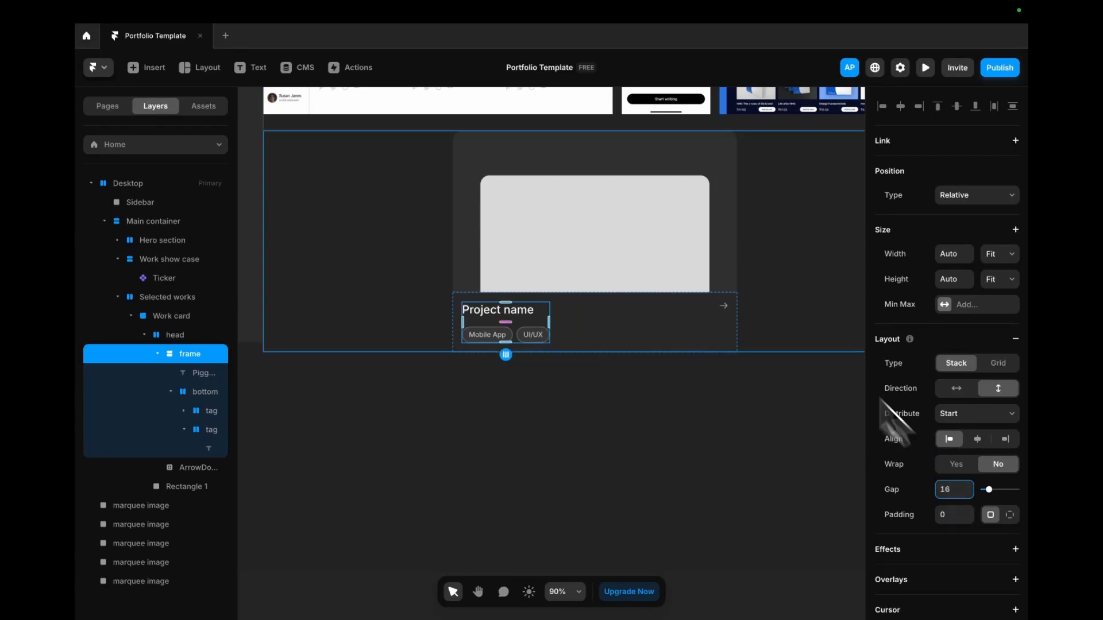
pyautogui.click(657, 320)
# - Add a solid border of width 1 to the Work card, coloured with the Stroke style
pyautogui.click(491, 192)
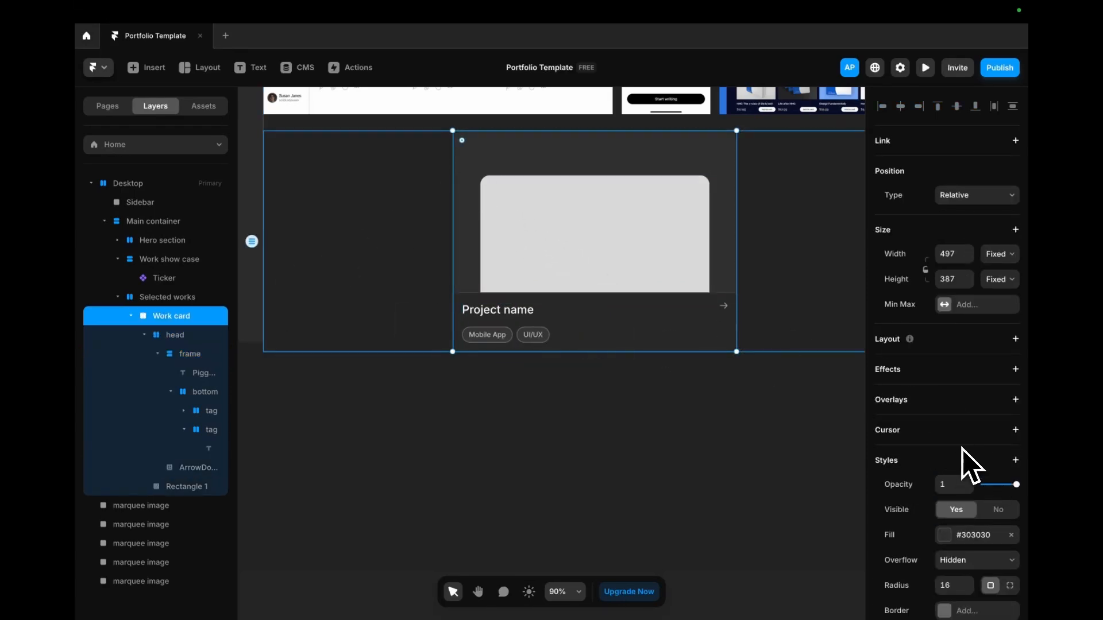
pyautogui.scroll(-4, 971, 465)
pyautogui.click(950, 404)
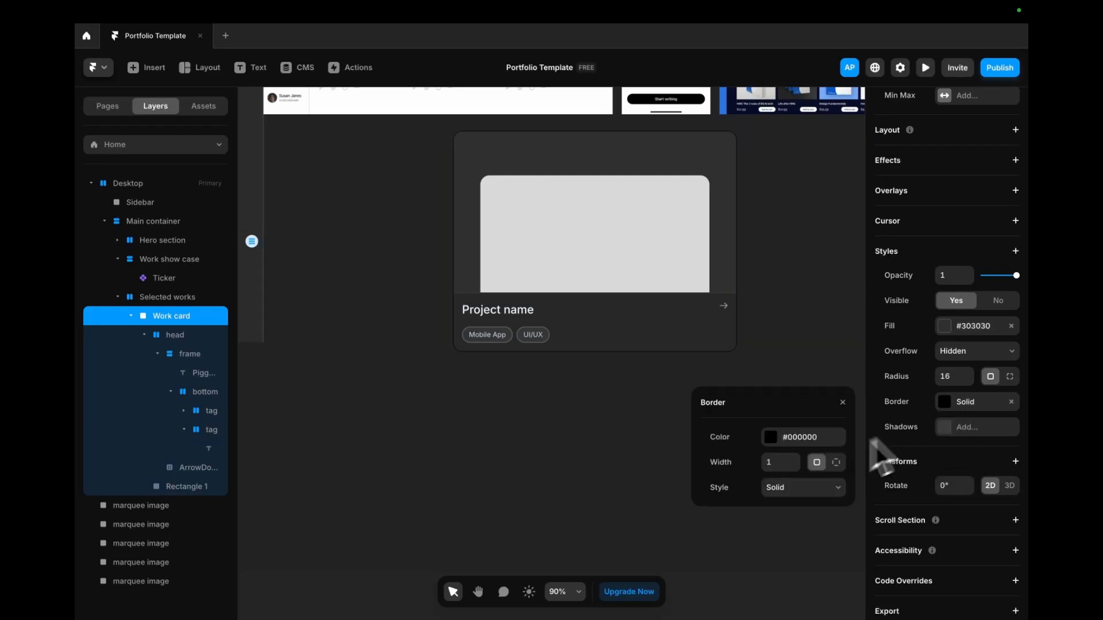
pyautogui.click(772, 437)
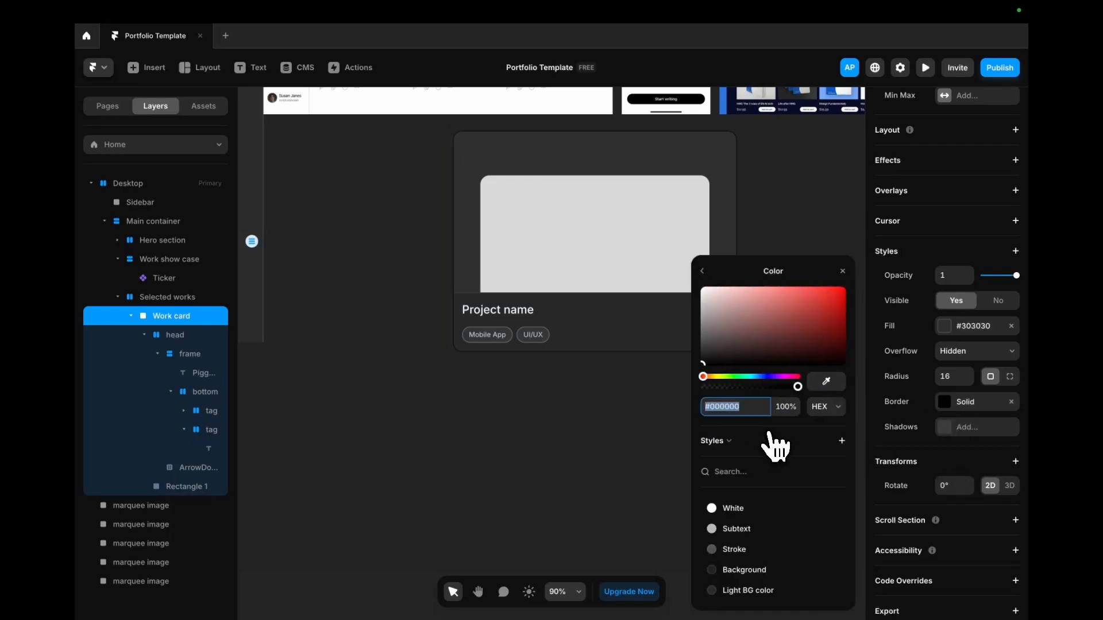
pyautogui.click(741, 549)
pyautogui.click(516, 438)
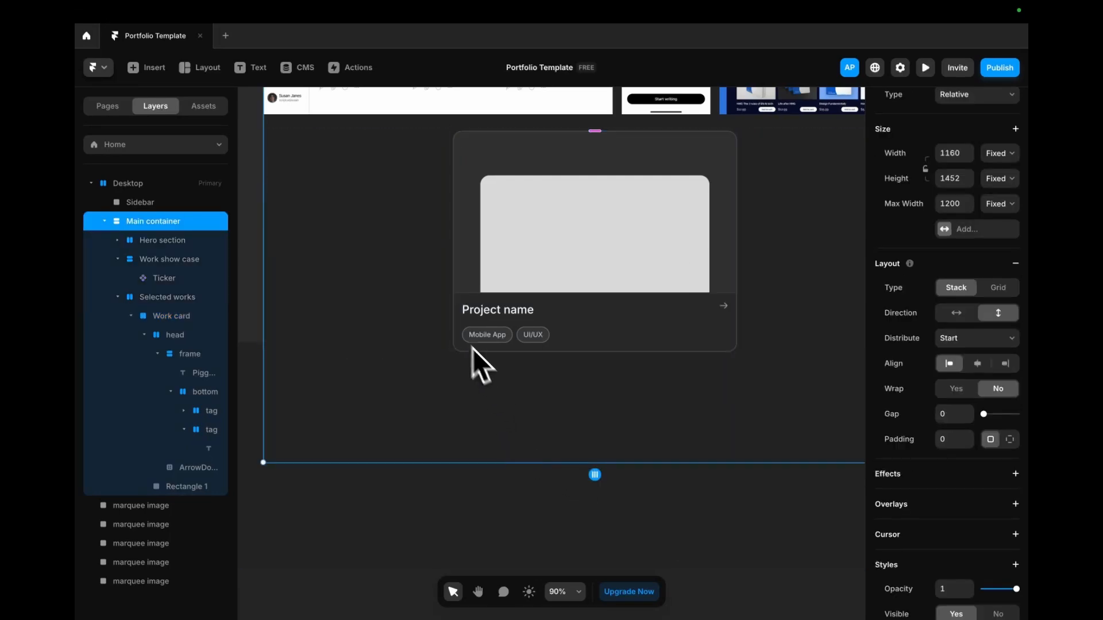
# - Change the top border colour of the card's head frame to the Stroke style
pyautogui.scroll(15, 472, 348)
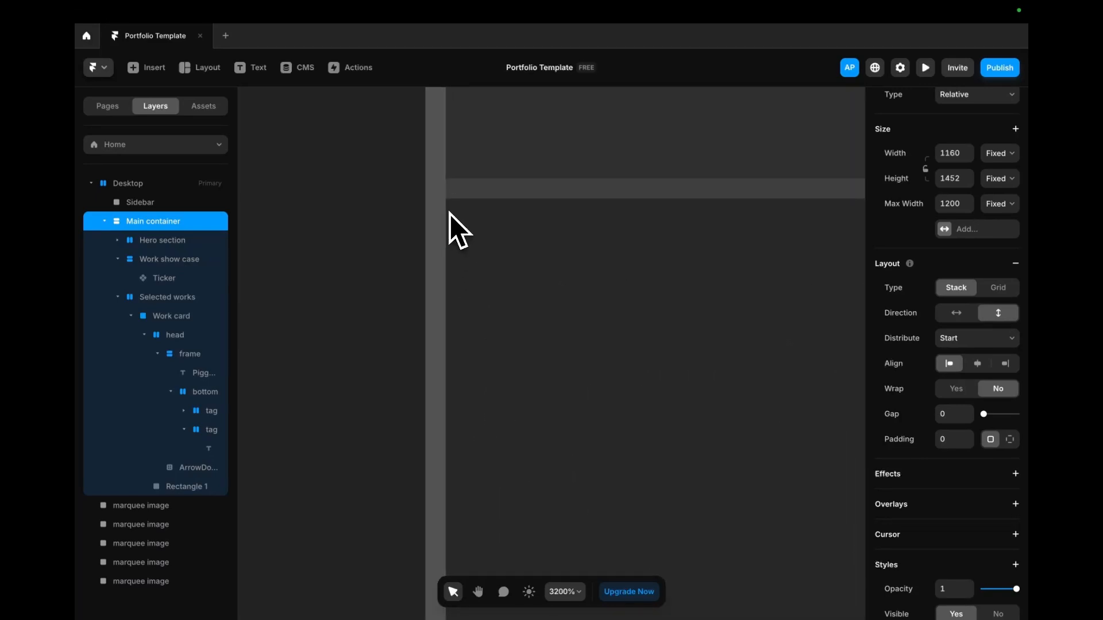
pyautogui.click(482, 217)
pyautogui.scroll(-7, 999, 546)
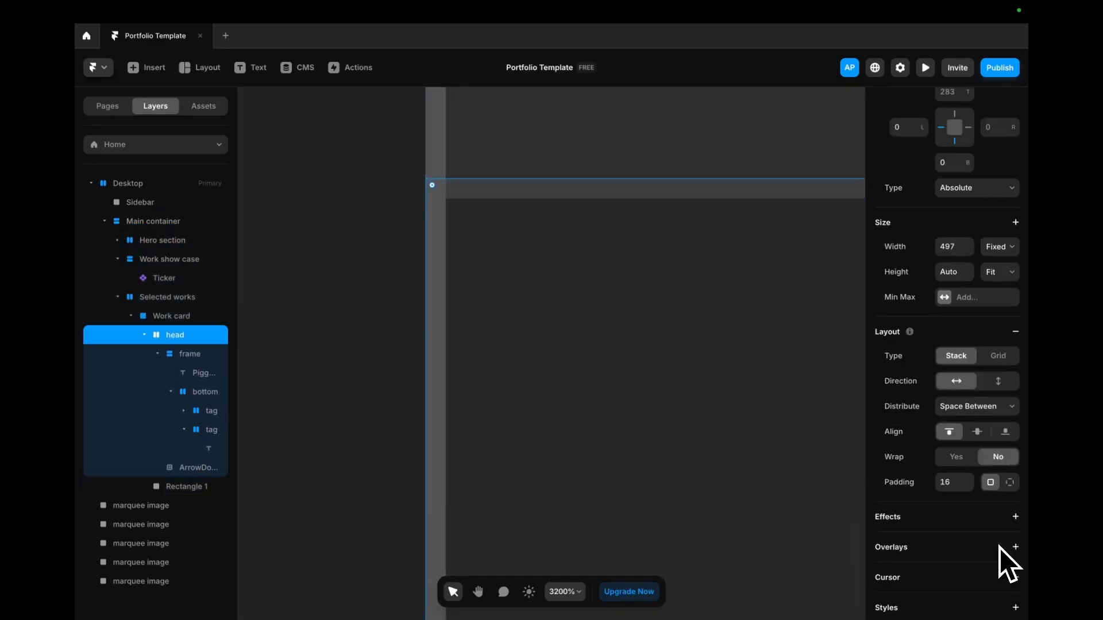
pyautogui.scroll(-3, 977, 512)
pyautogui.click(954, 419)
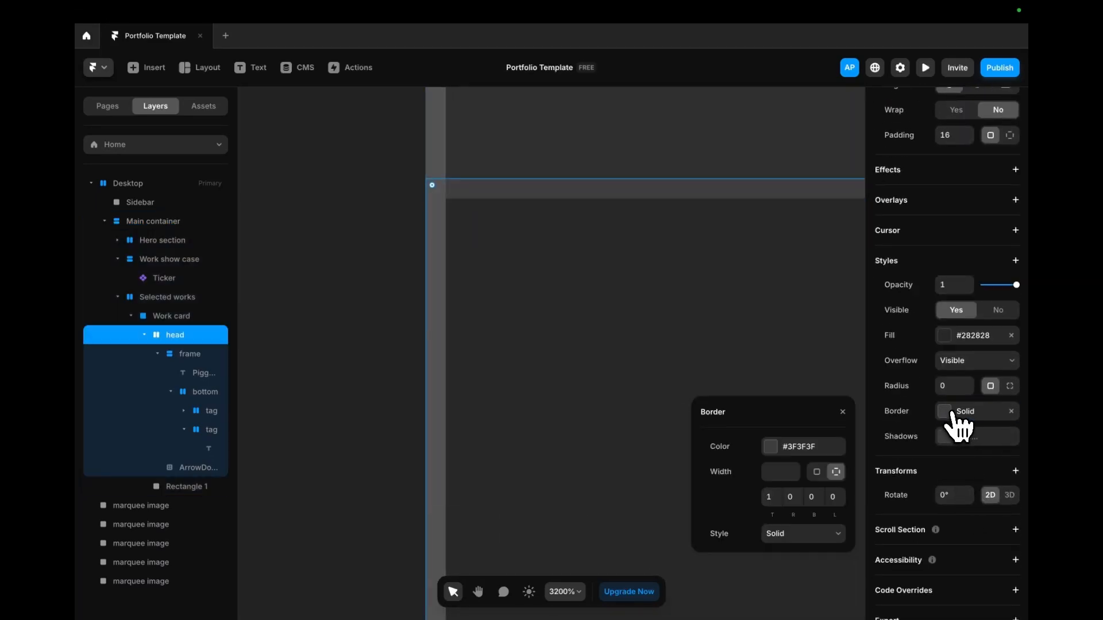
pyautogui.click(775, 451)
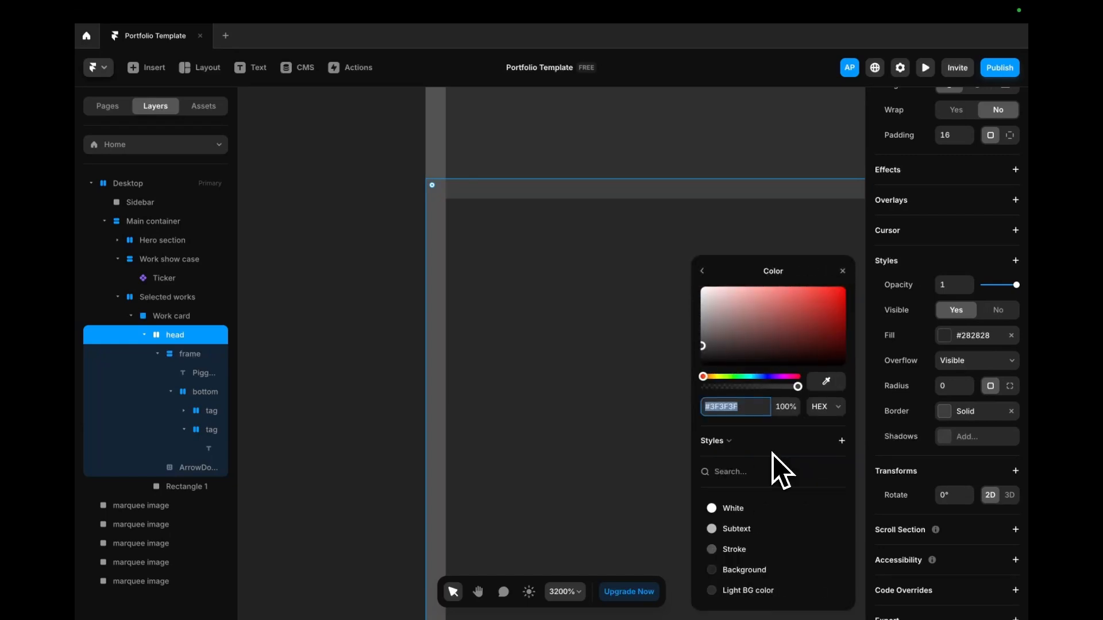
pyautogui.click(723, 550)
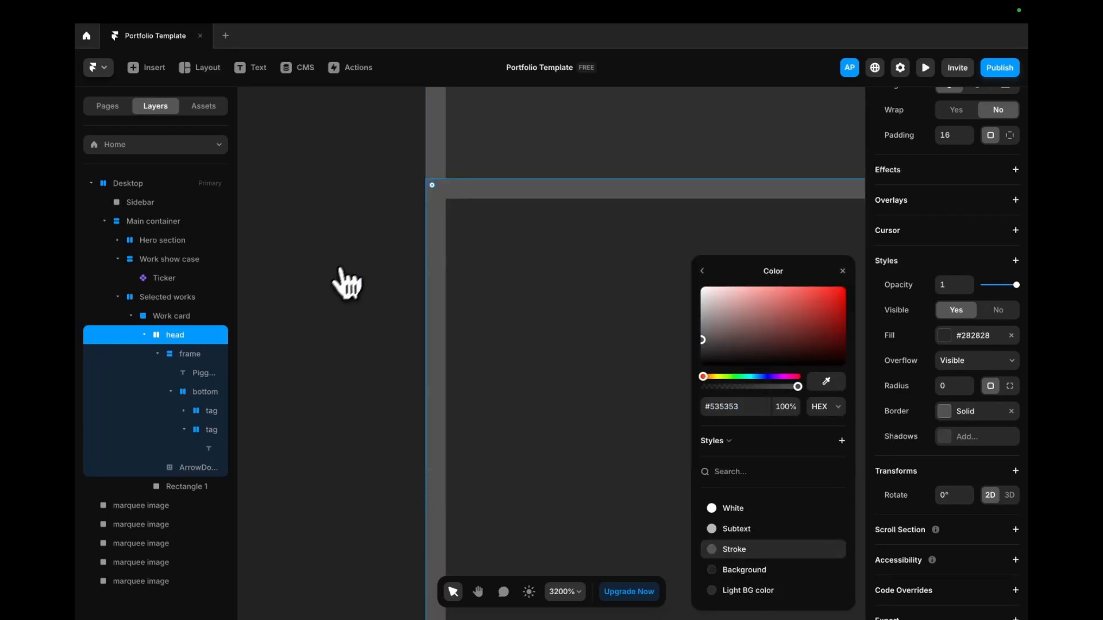
pyautogui.scroll(-15, 346, 282)
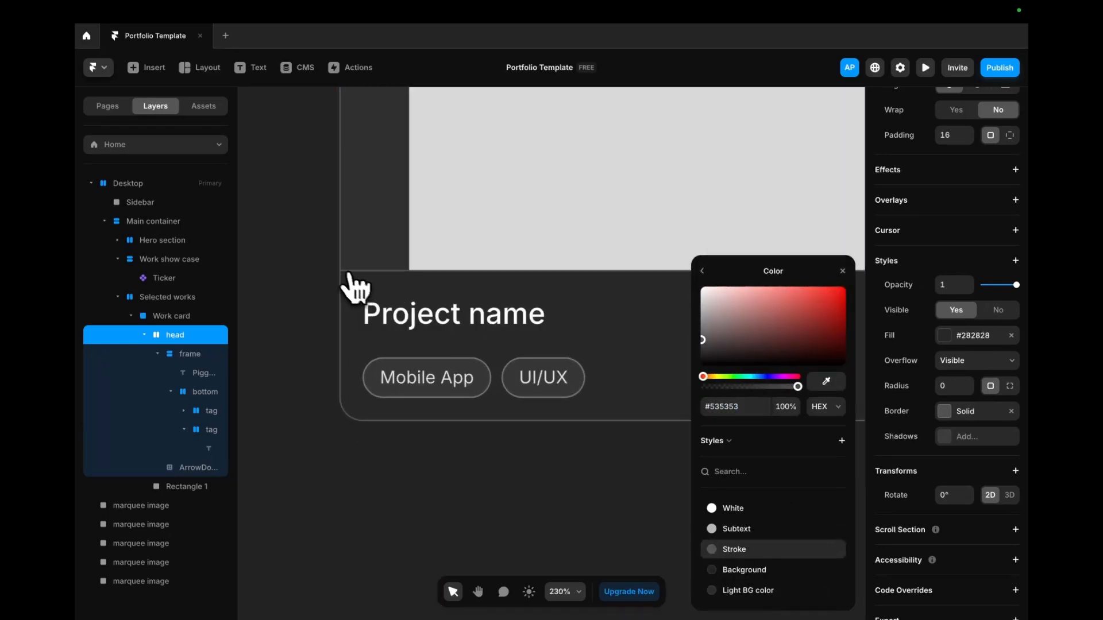
pyautogui.scroll(5, 348, 285)
pyautogui.scroll(-10, 347, 283)
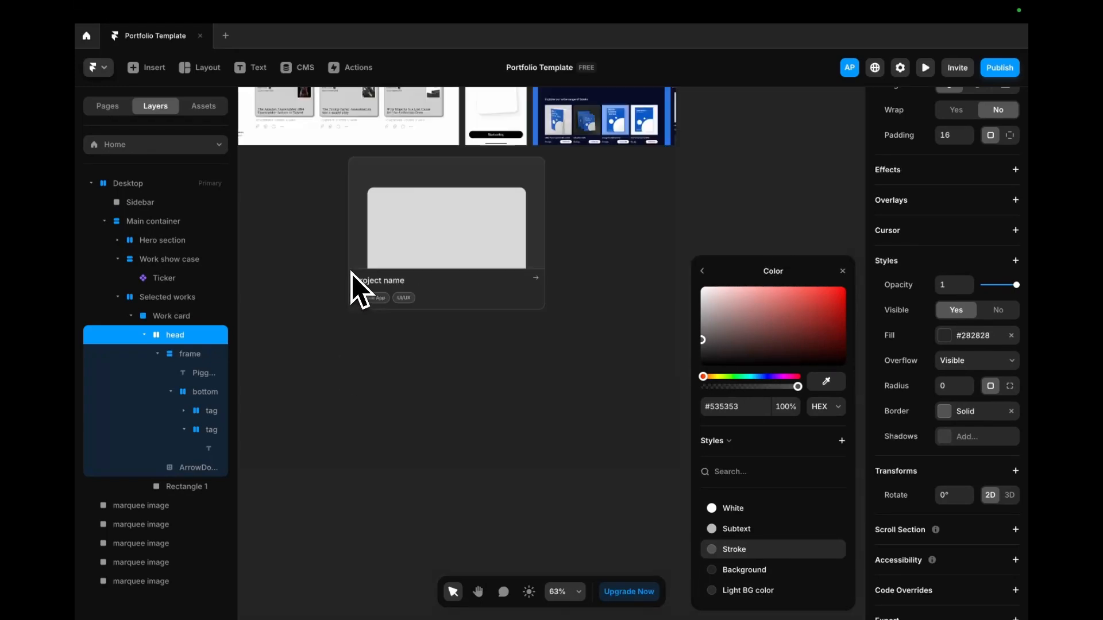
pyautogui.click(431, 354)
# - Add a stack layout to the Work card
pyautogui.click(485, 295)
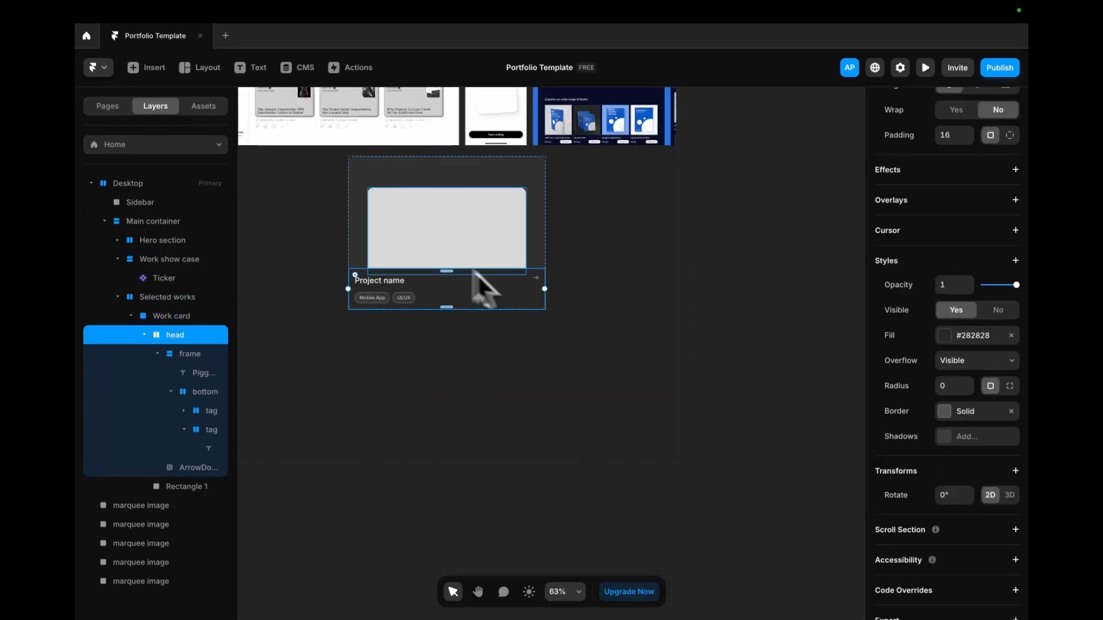
pyautogui.click(377, 177)
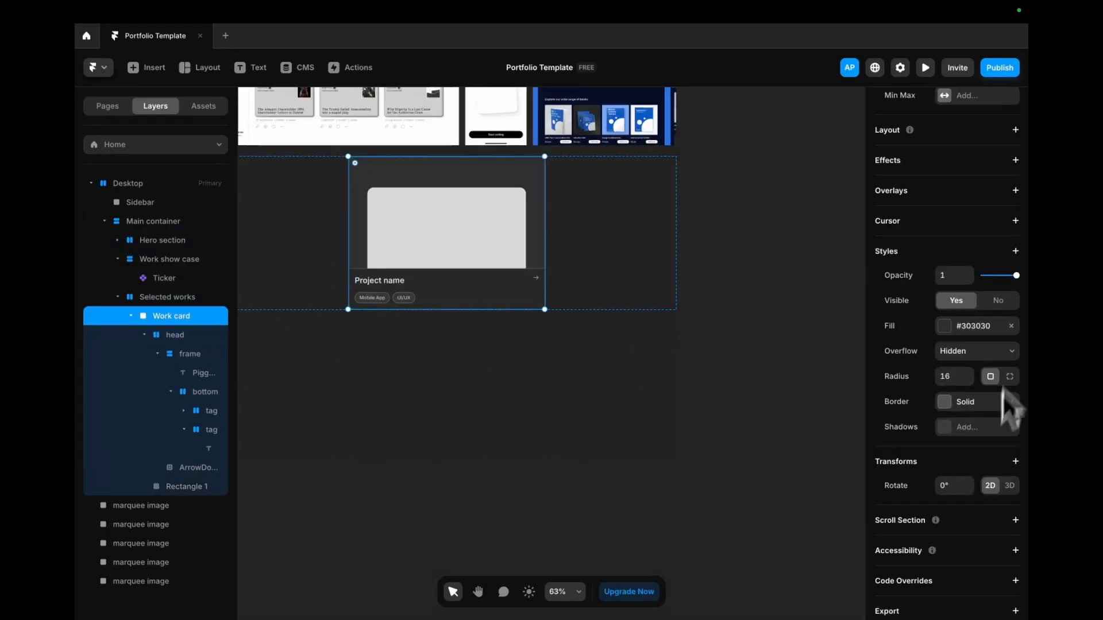
pyautogui.scroll(4, 1009, 322)
pyautogui.click(1015, 341)
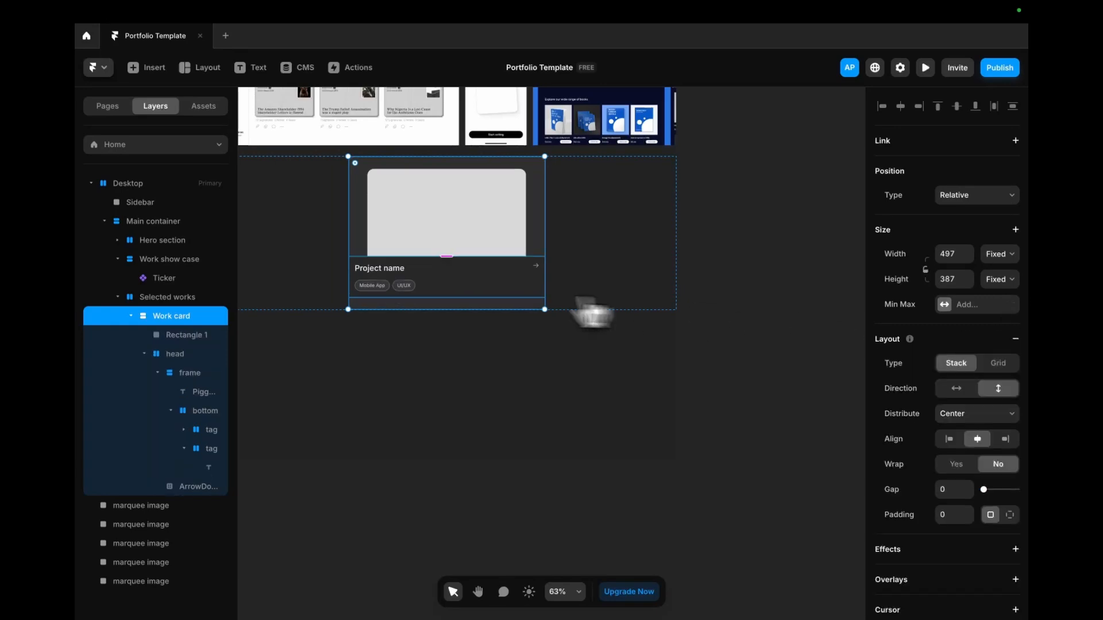
# - Set the Work card's stack distribution to Space Between
pyautogui.click(351, 333)
pyautogui.scroll(5, 335, 282)
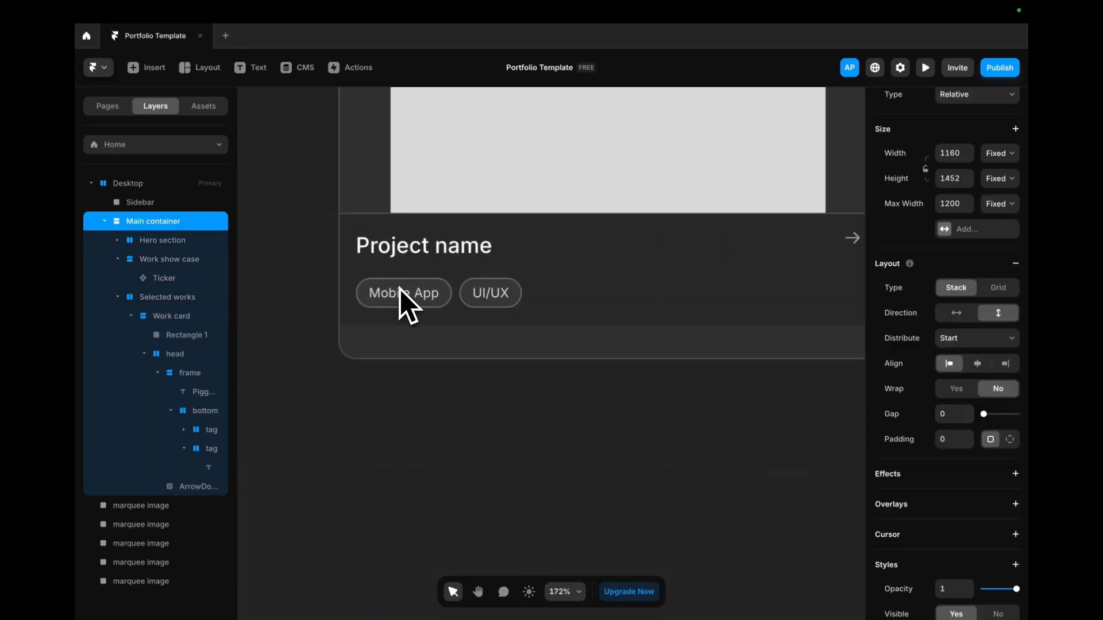
pyautogui.click(417, 257)
pyautogui.click(568, 266)
pyautogui.scroll(-3, 583, 269)
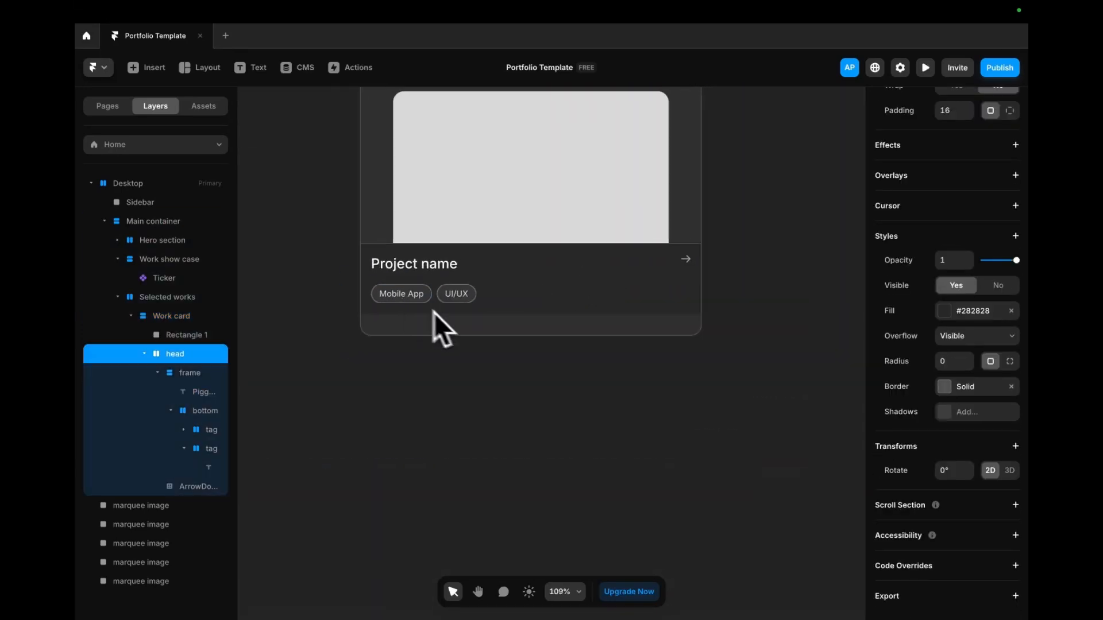
pyautogui.click(477, 325)
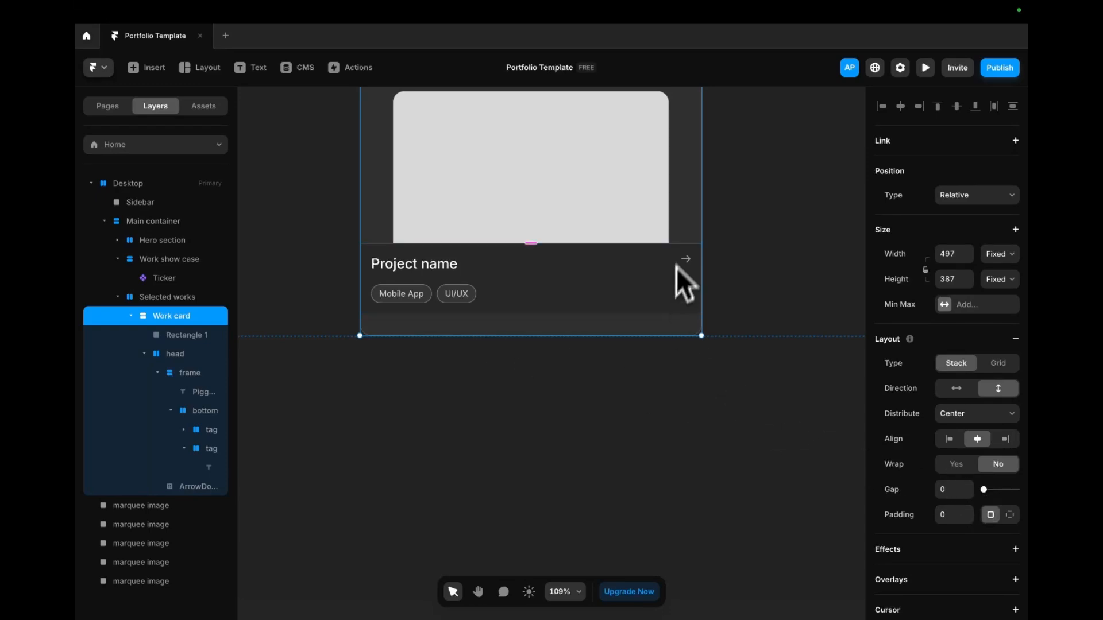
pyautogui.scroll(3, 735, 382)
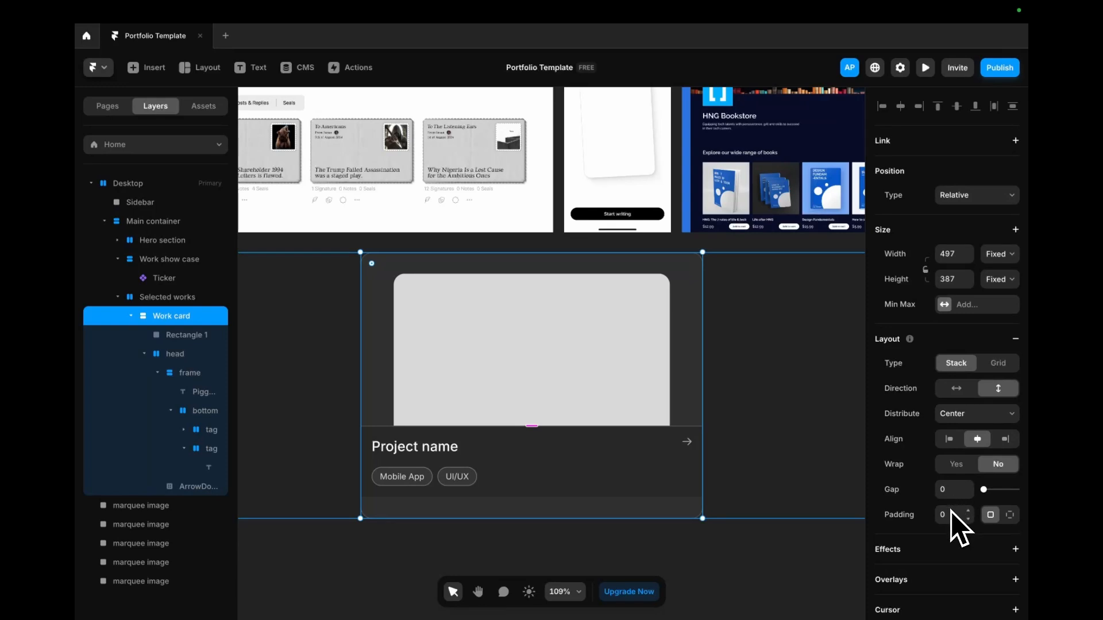
pyautogui.click(976, 415)
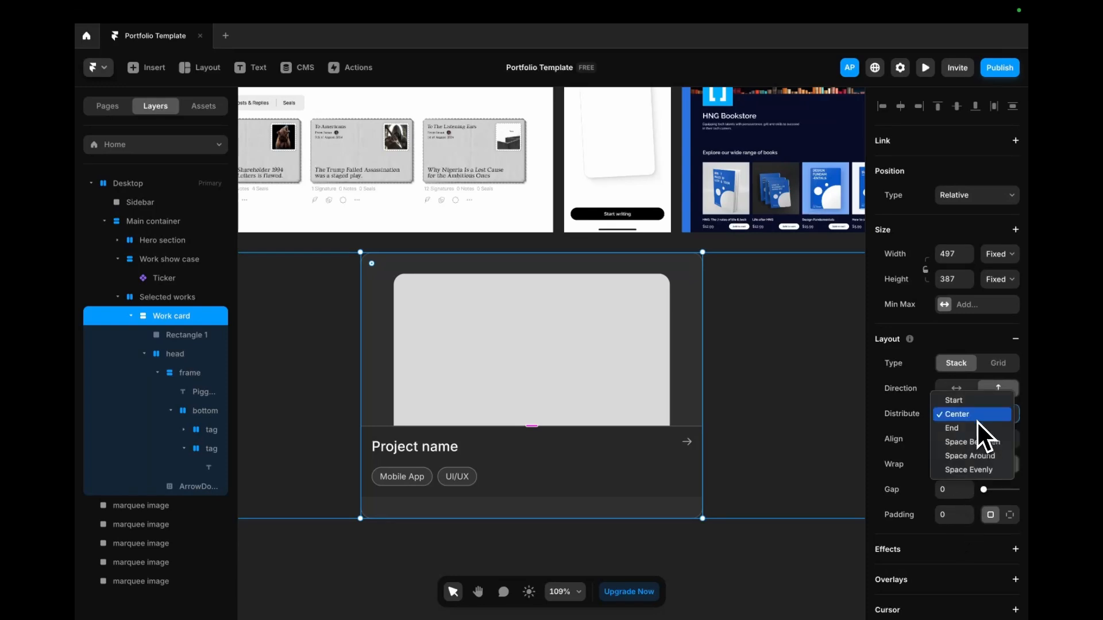
pyautogui.click(978, 443)
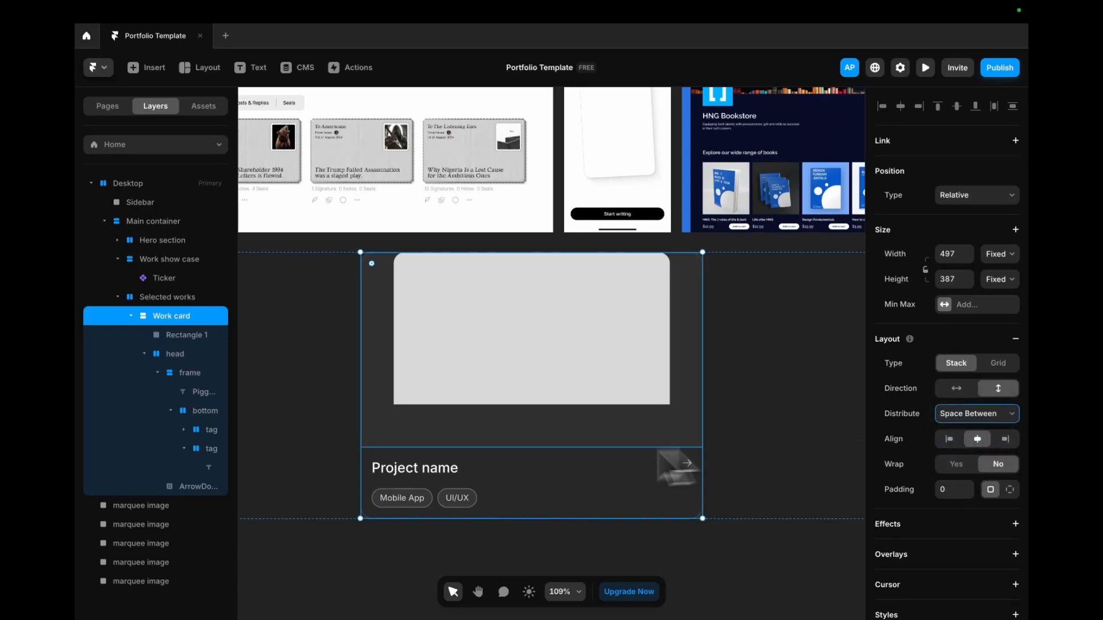
# - Rename the Rectangle 1 layer inside the Work card as Cover item
pyautogui.click(540, 348)
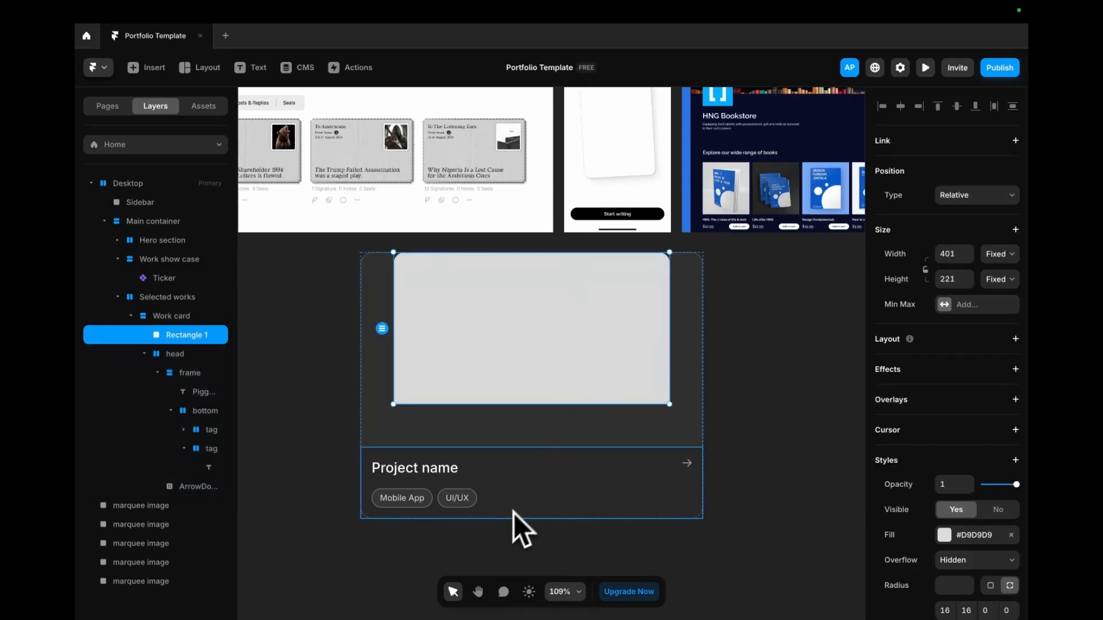
pyautogui.click(180, 318)
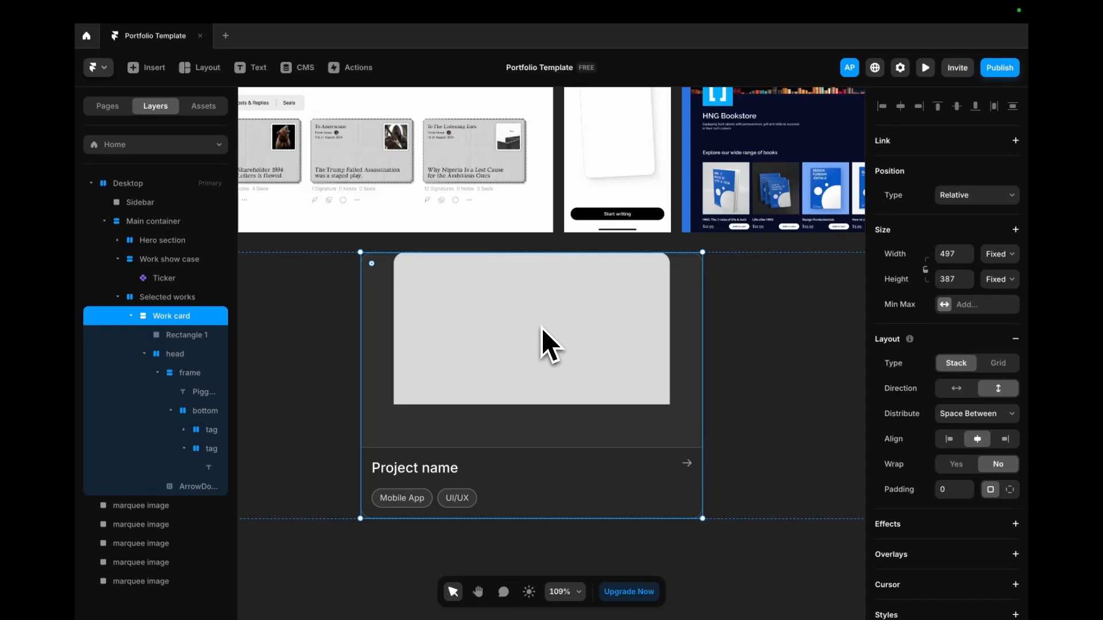
pyautogui.click(177, 339)
pyautogui.doubleClick(178, 339)
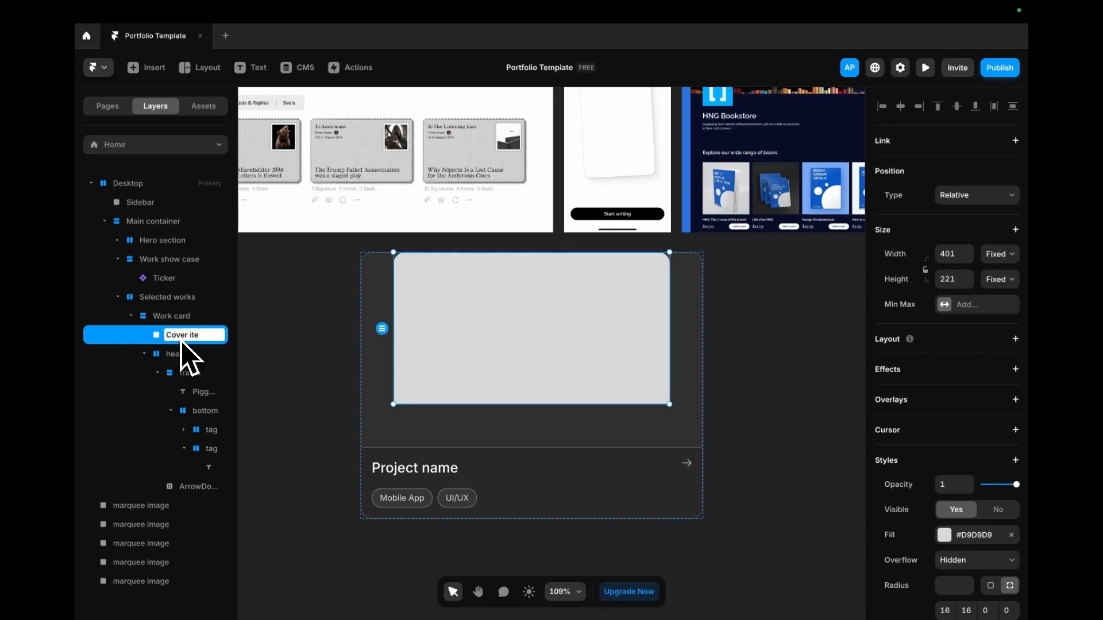
pyautogui.press('Return')
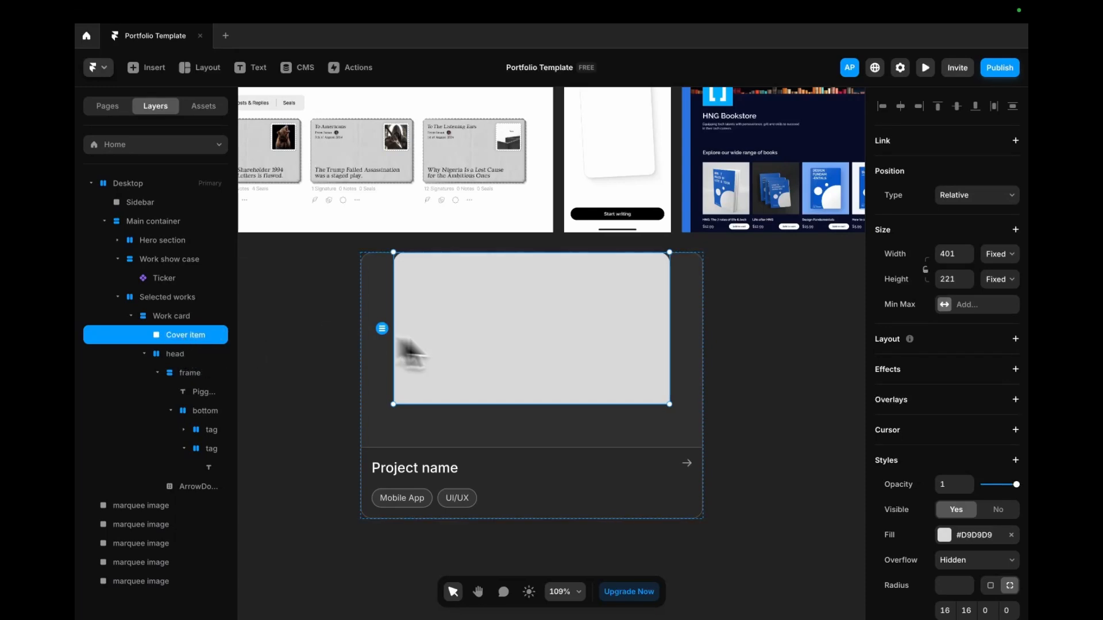
# - Wrap the cover item in a new frame and set that frame's width and height to Fill
pyautogui.rightClick(523, 347)
pyautogui.click(561, 547)
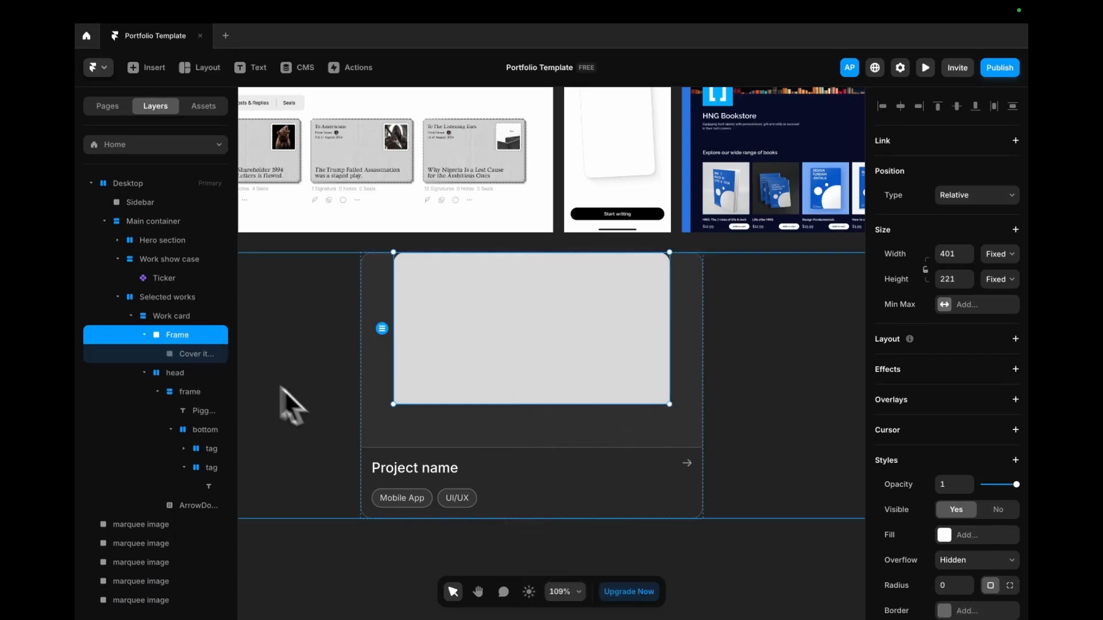
pyautogui.click(998, 254)
pyautogui.click(984, 283)
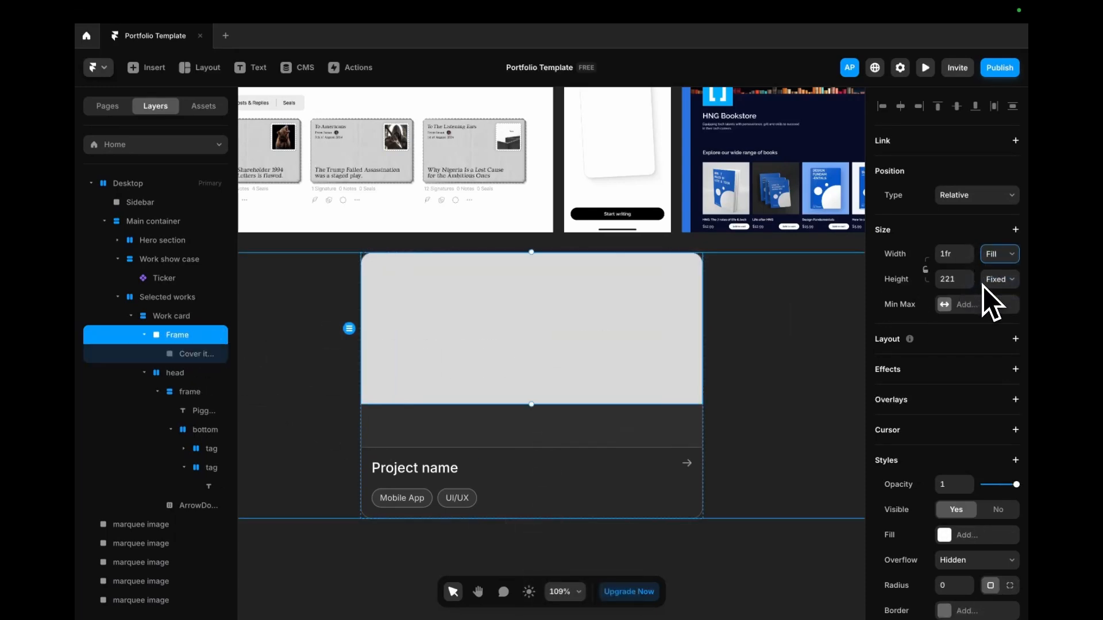
pyautogui.click(995, 280)
pyautogui.click(991, 311)
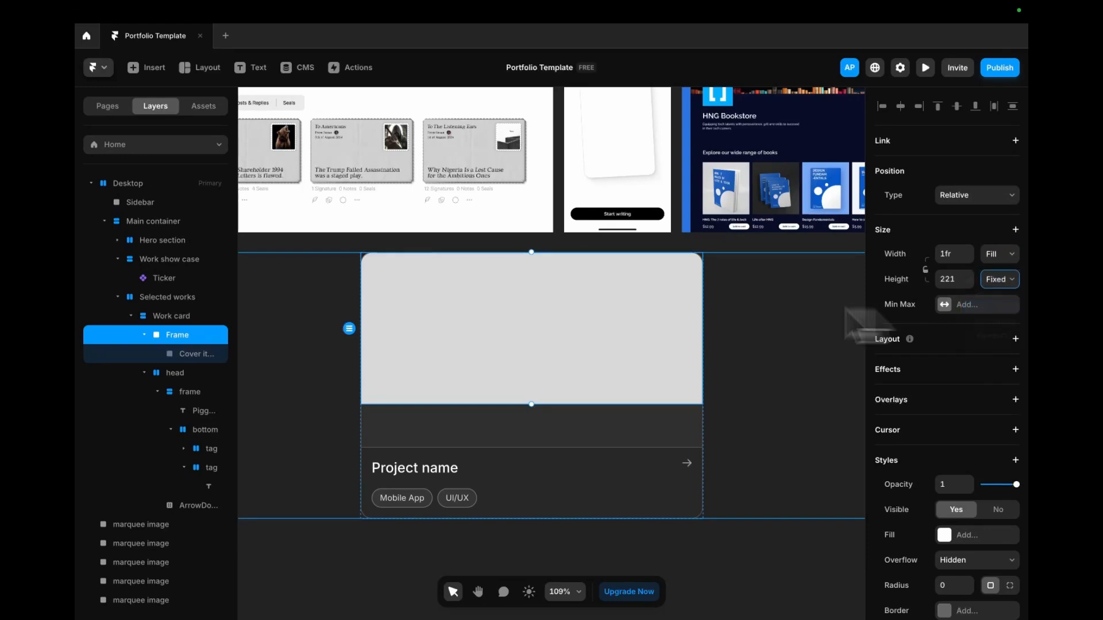
# - Rename the frame around the cover item as Cover
pyautogui.doubleClick(178, 336)
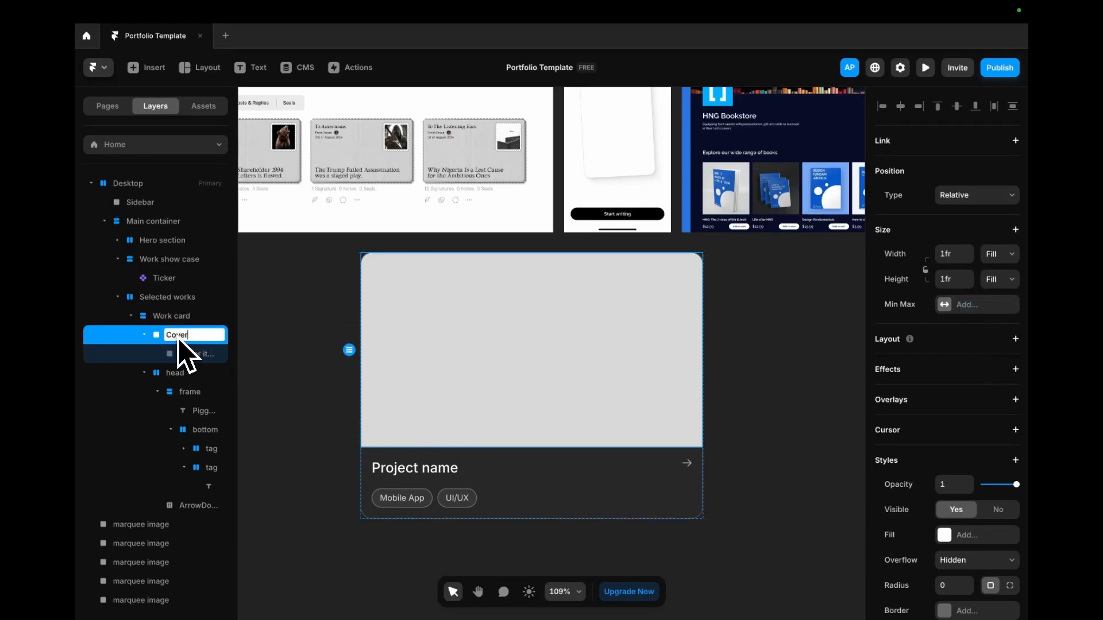
pyautogui.press('Return')
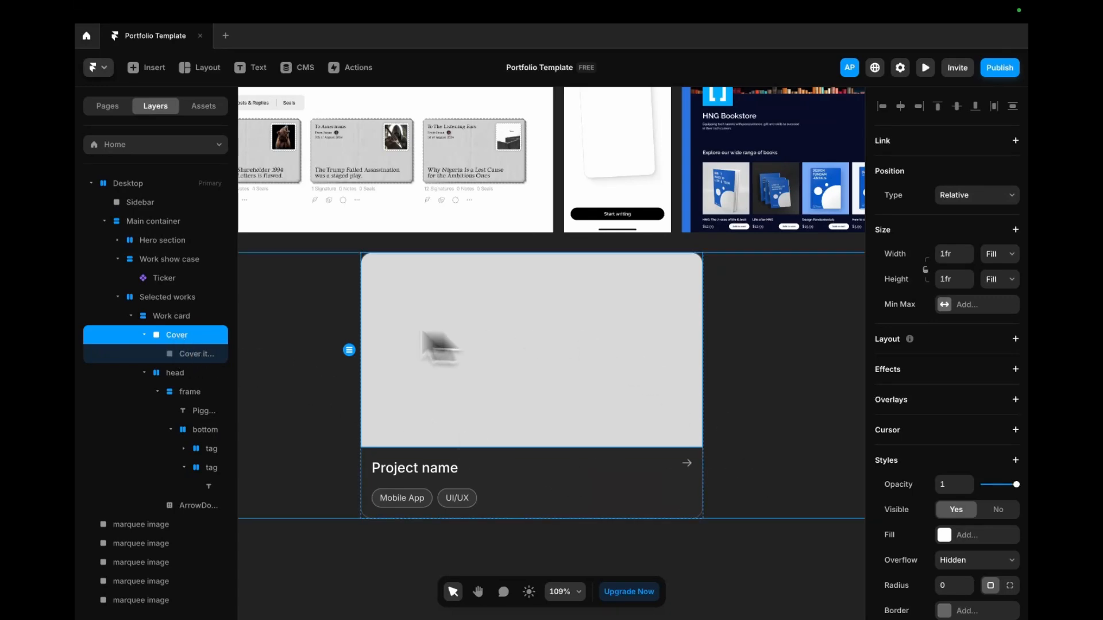
pyautogui.scroll(-3, 971, 494)
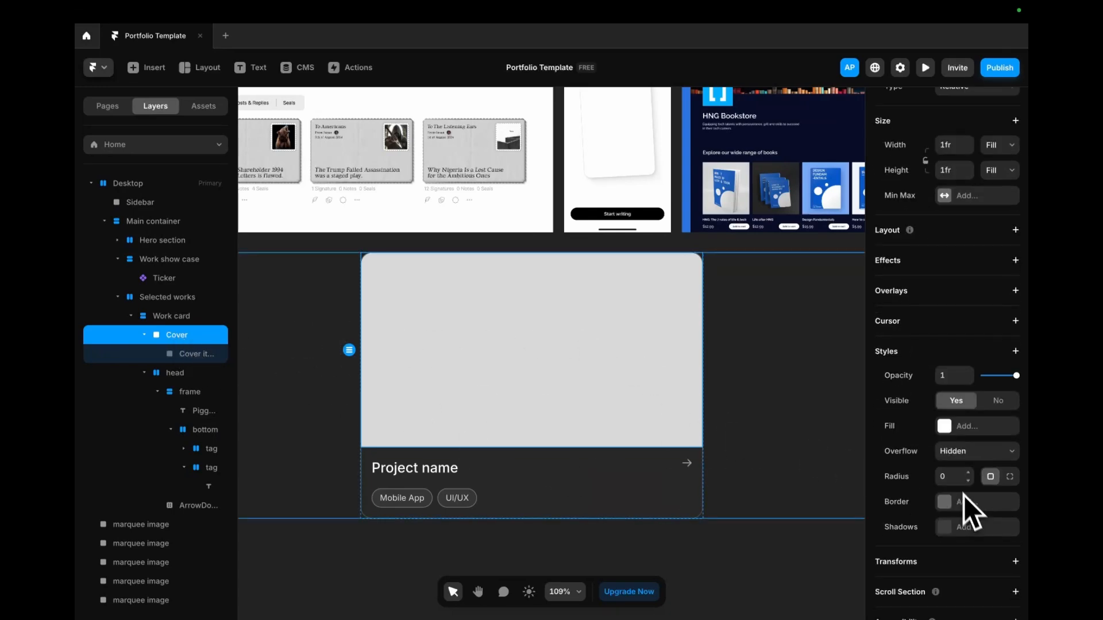
# - Shrink the cover item around its centre so it sits inside the Cover frame, and select the Cover frame
pyautogui.click(194, 355)
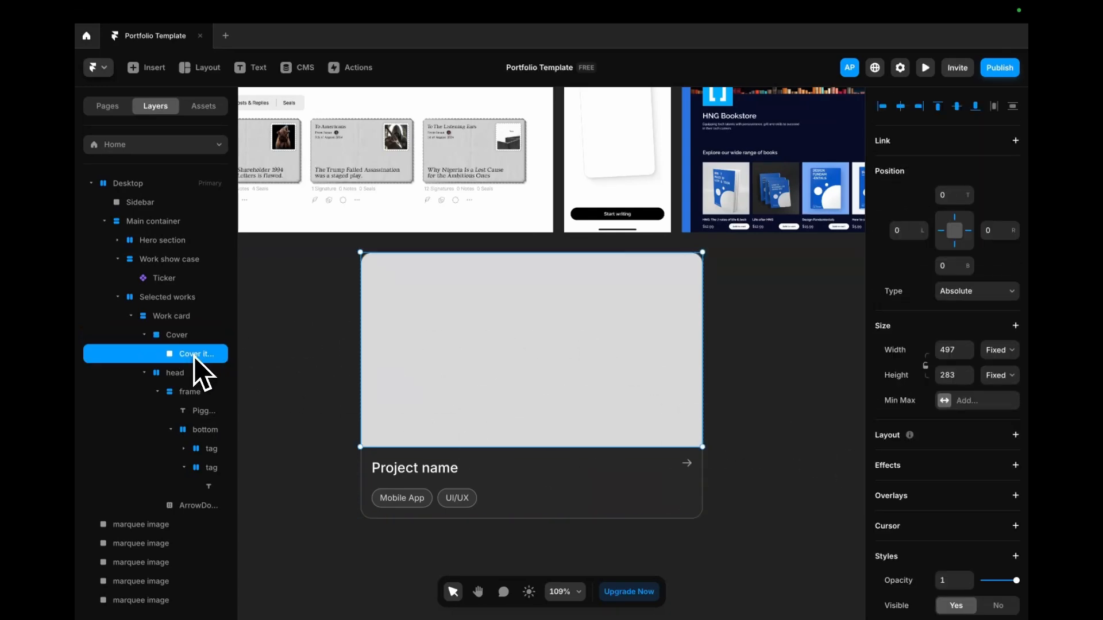
pyautogui.click(1000, 350)
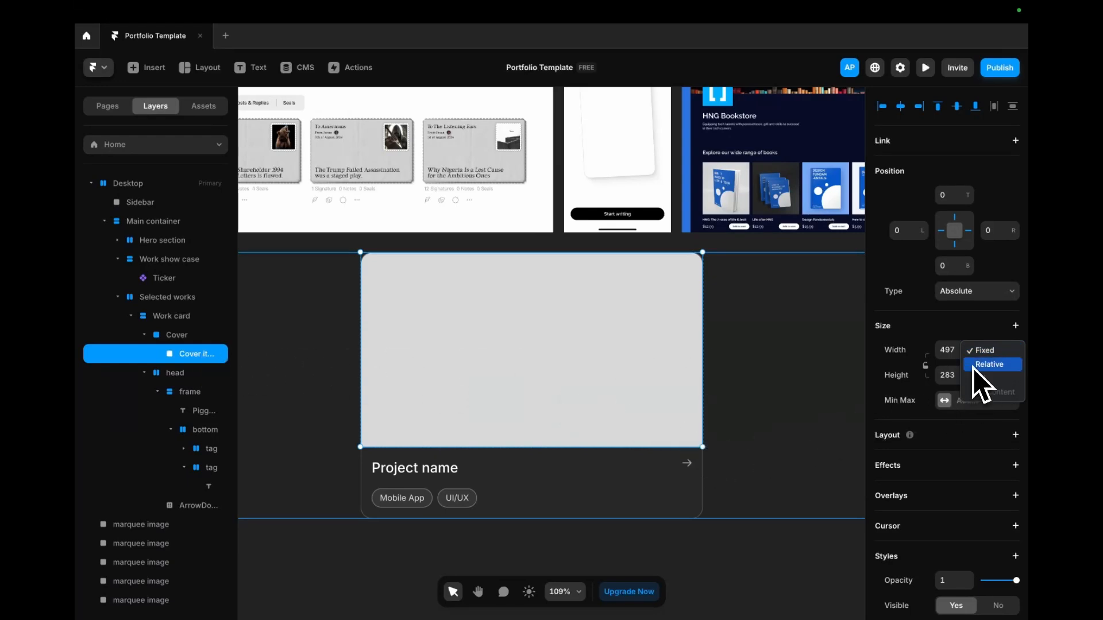
pyautogui.click(979, 354)
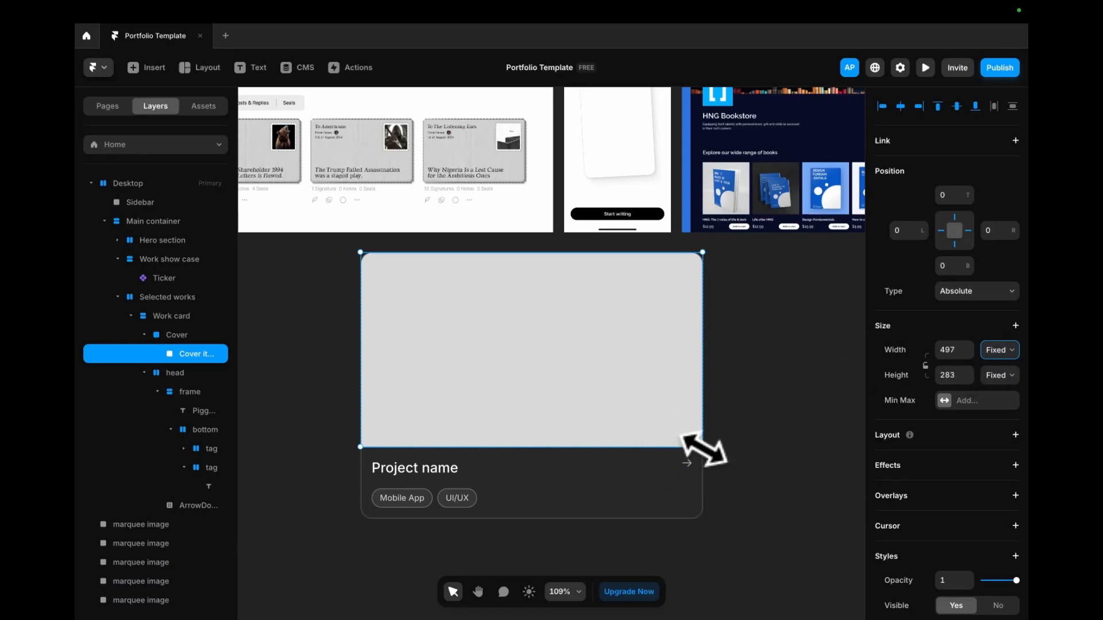
pyautogui.moveTo(703, 447); pyautogui.dragTo(602, 396)
pyautogui.click(185, 338)
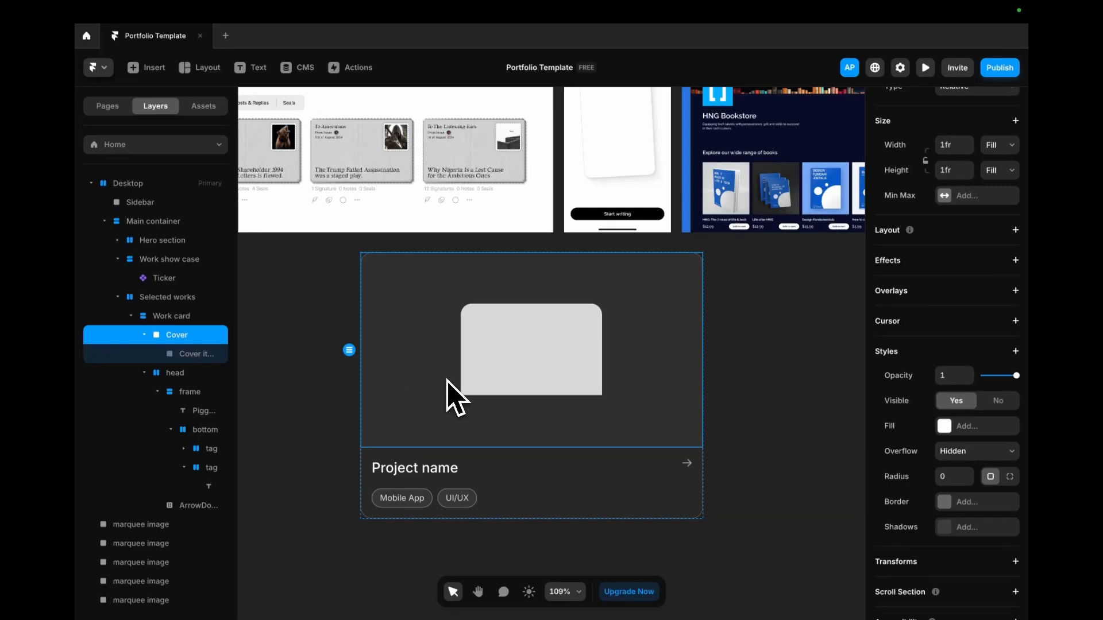
# - Resize the cover item to about 197 by 257, tilt it counter-clockwise, and extend it past the Cover frame's lower edge
pyautogui.click(195, 358)
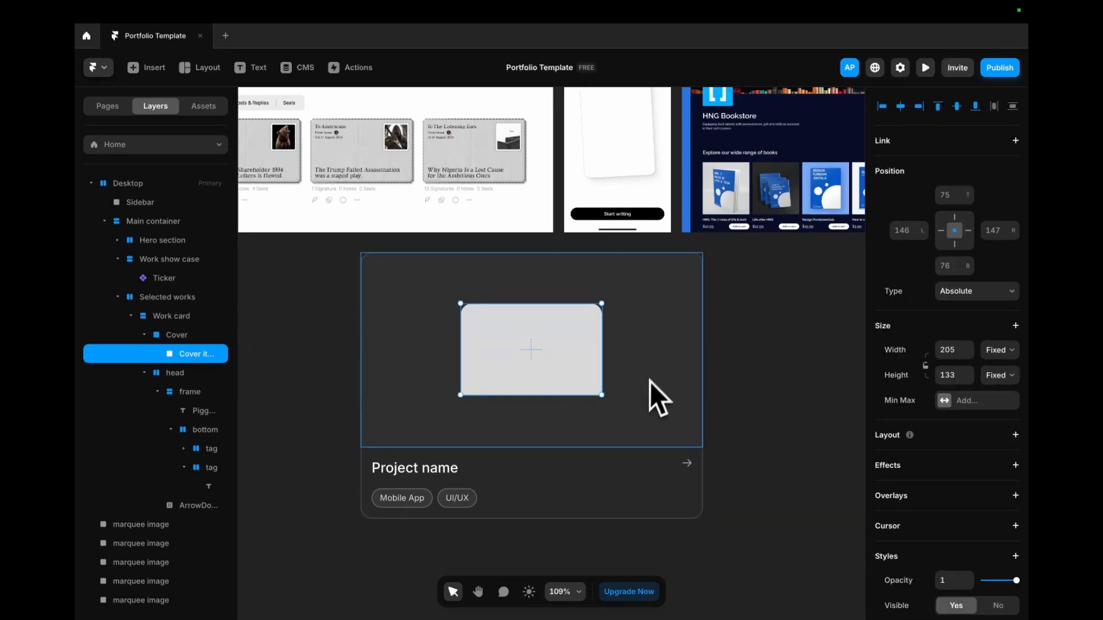
pyautogui.moveTo(570, 396); pyautogui.dragTo(561, 450)
pyautogui.moveTo(600, 364); pyautogui.dragTo(606, 366)
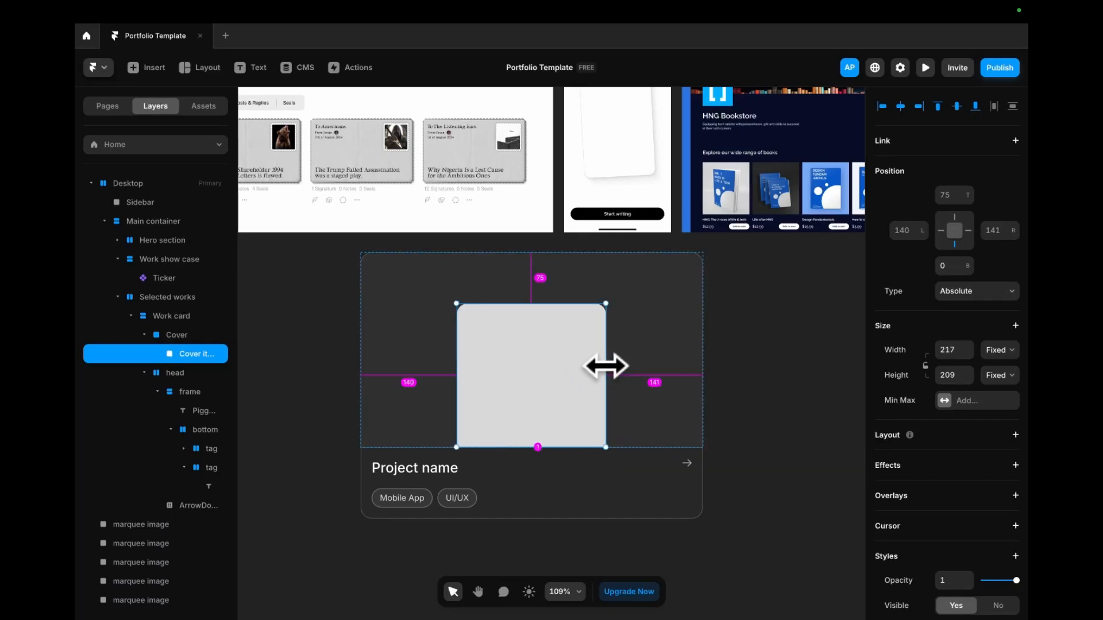
pyautogui.moveTo(561, 304); pyautogui.dragTo(590, 278)
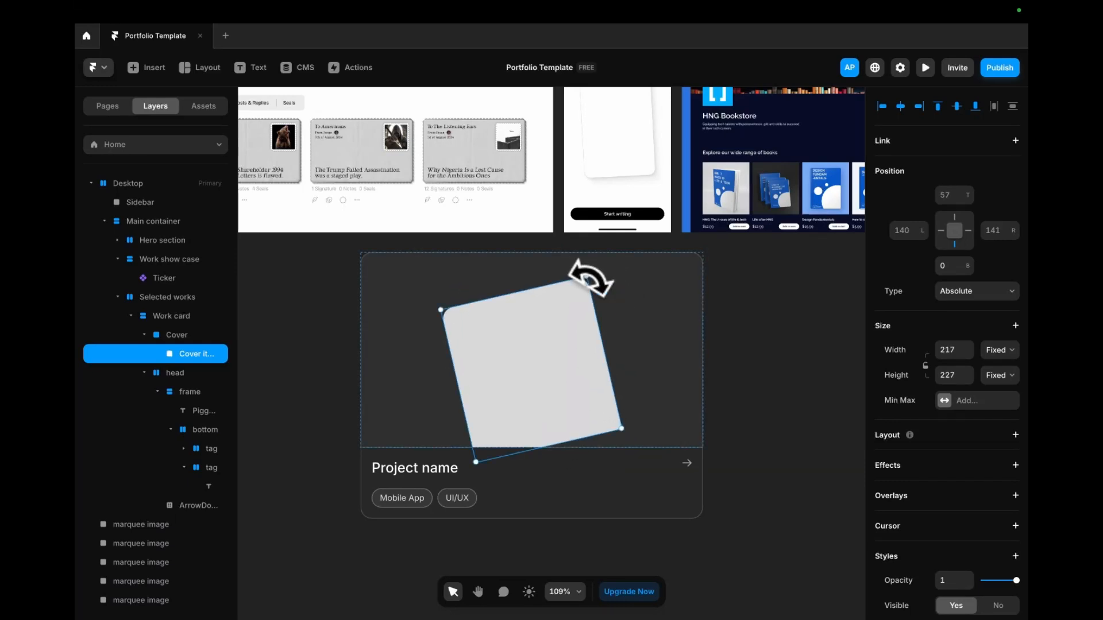
pyautogui.moveTo(589, 435); pyautogui.dragTo(604, 454)
pyautogui.moveTo(540, 355); pyautogui.dragTo(543, 367)
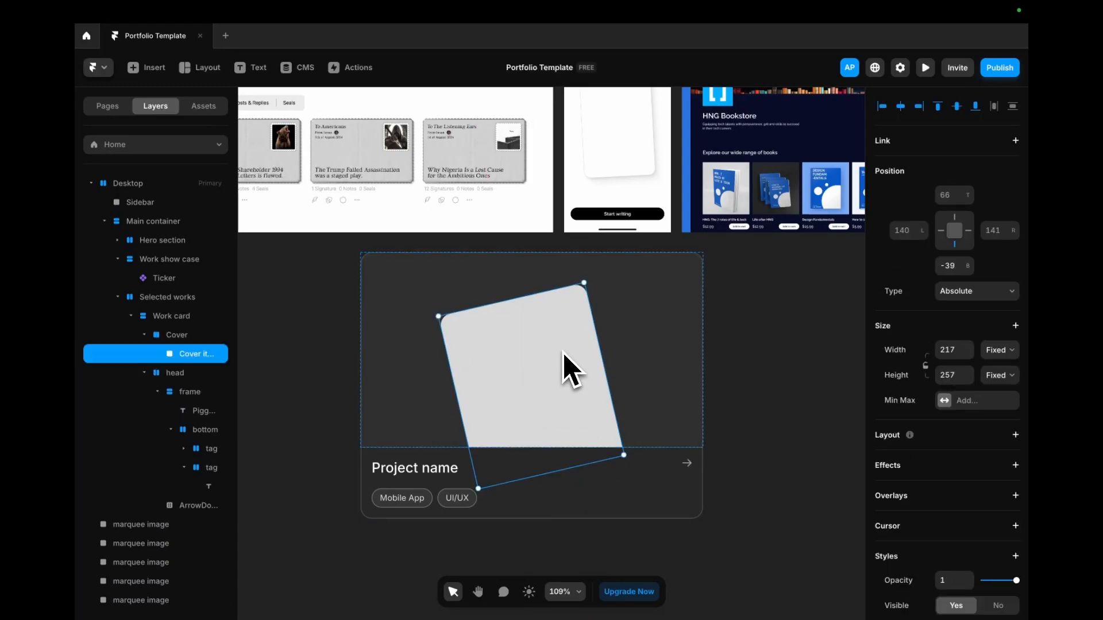
pyautogui.moveTo(601, 352); pyautogui.dragTo(595, 359)
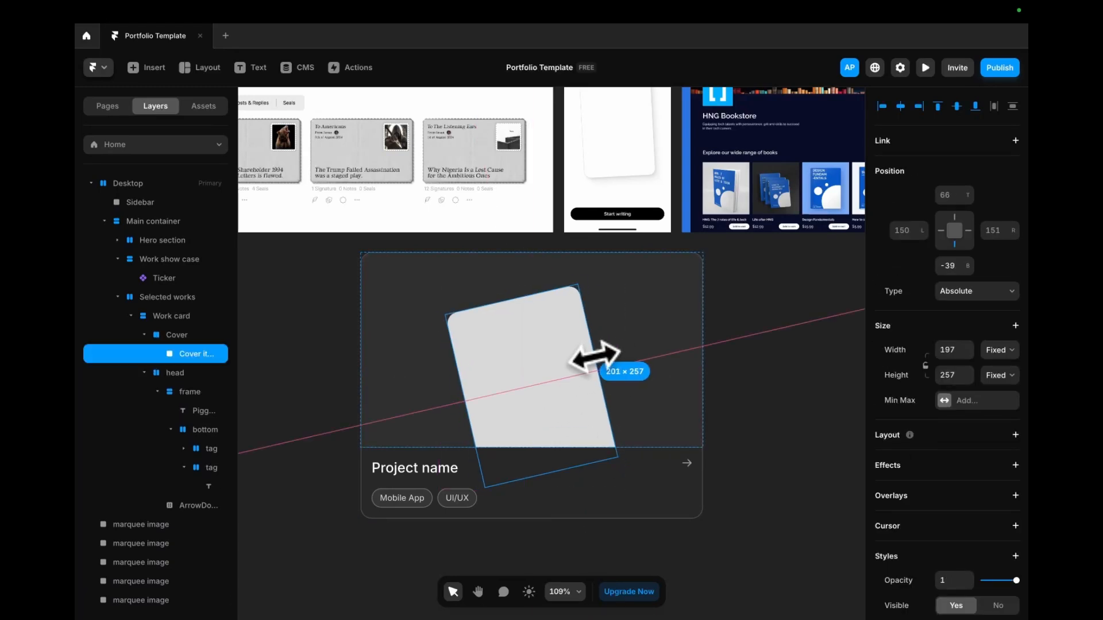
# - Set the Work card's width and height to Fit Content, postponing the application update
pyautogui.click(188, 337)
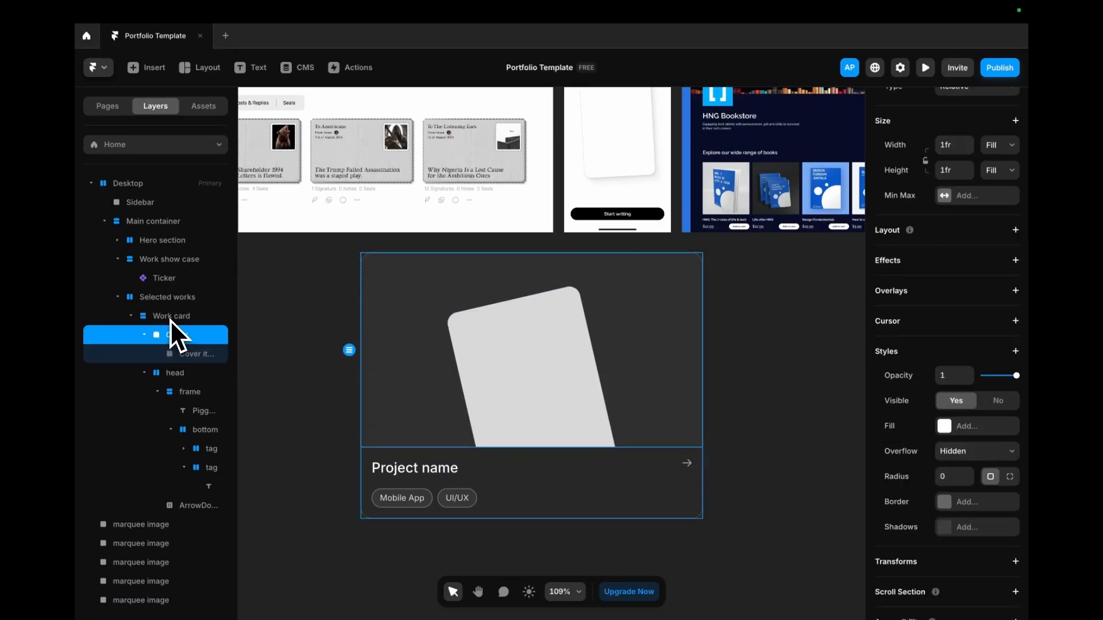
pyautogui.click(171, 320)
pyautogui.click(1002, 279)
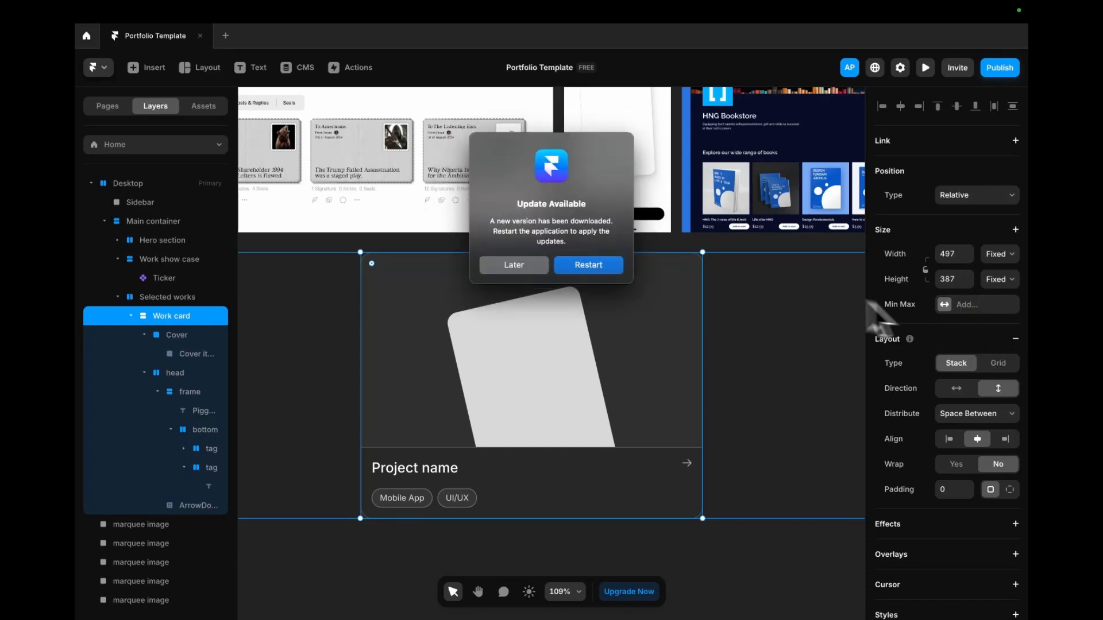
pyautogui.click(513, 265)
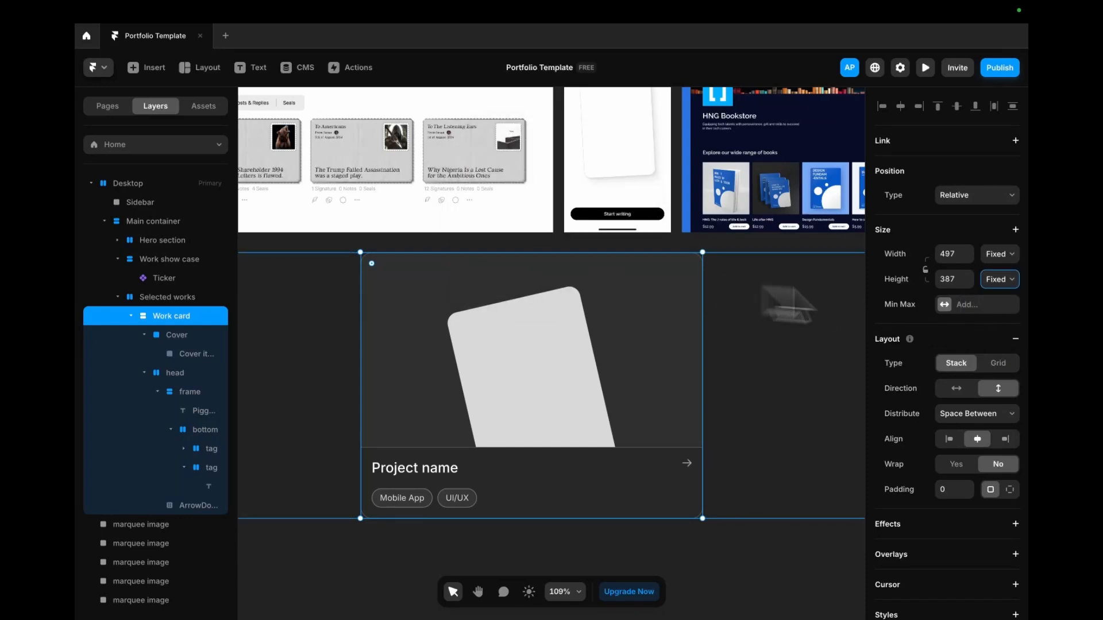
pyautogui.click(999, 255)
pyautogui.click(1000, 296)
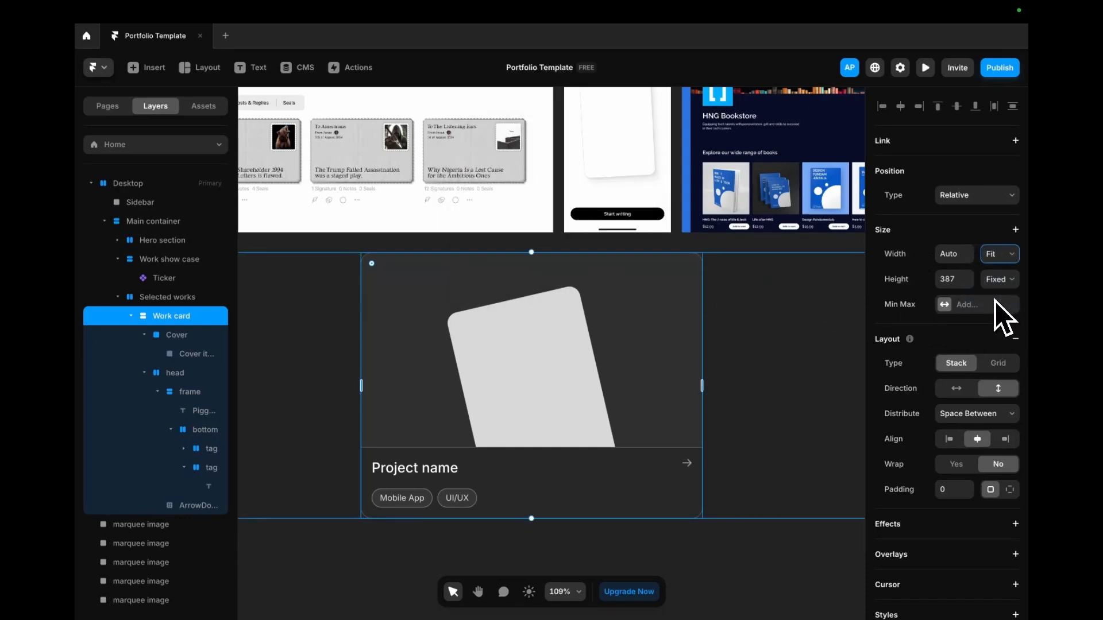
pyautogui.click(1005, 281)
pyautogui.click(994, 321)
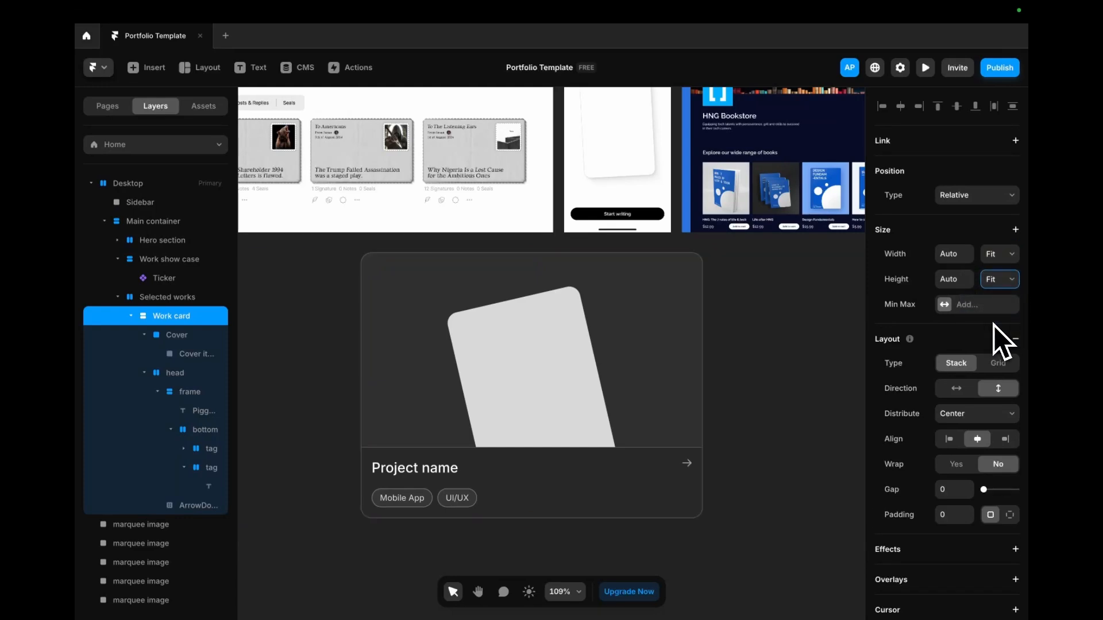
# - Set the width and height of the Cover frame inside the Work card to Fill
pyautogui.click(177, 336)
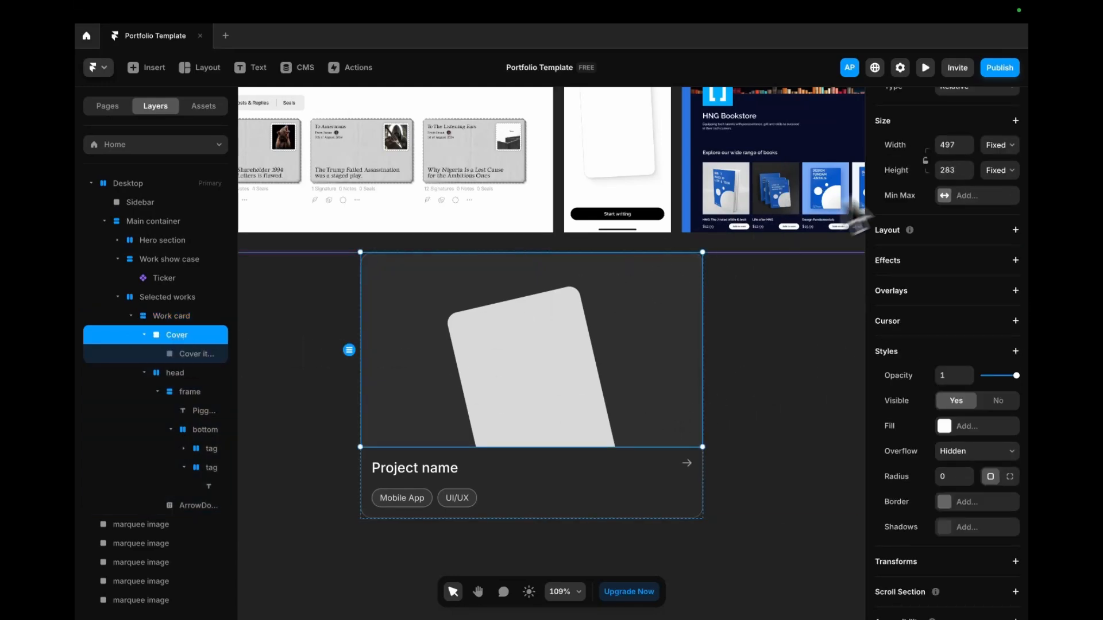
pyautogui.click(997, 147)
pyautogui.click(994, 177)
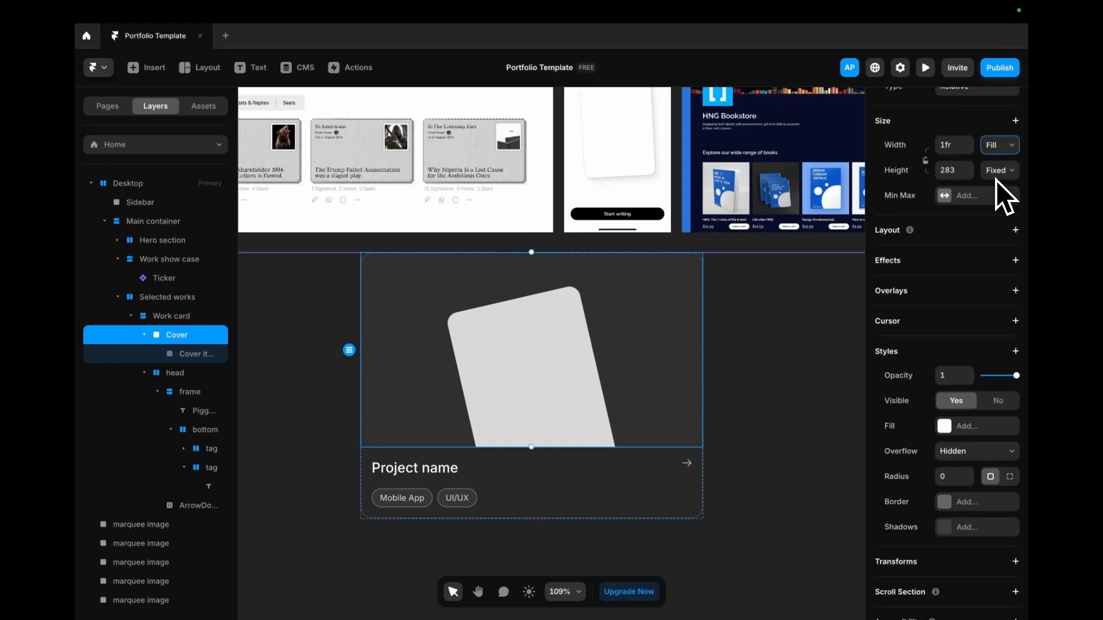
pyautogui.click(998, 173)
pyautogui.click(993, 201)
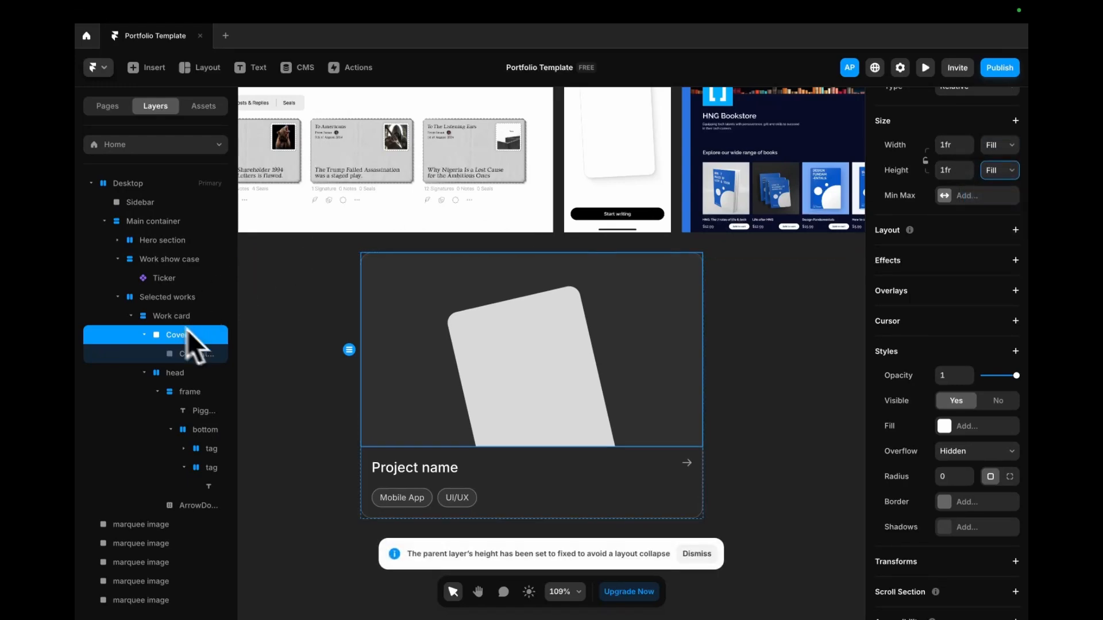
# - Set the width of the head stack inside the Work card to Fill
pyautogui.click(185, 317)
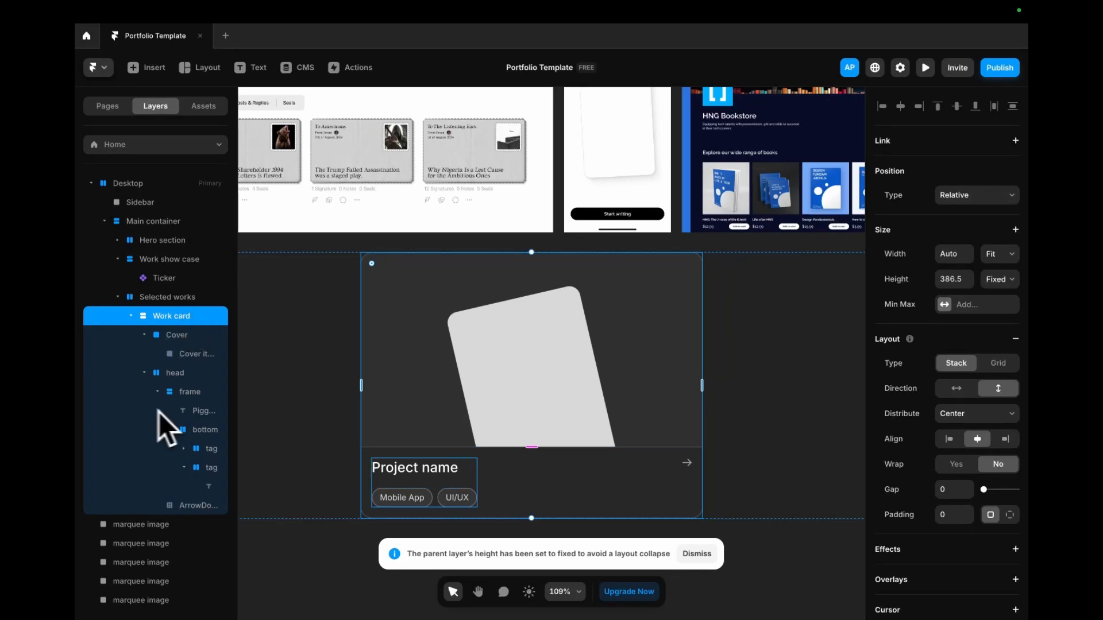
pyautogui.click(497, 468)
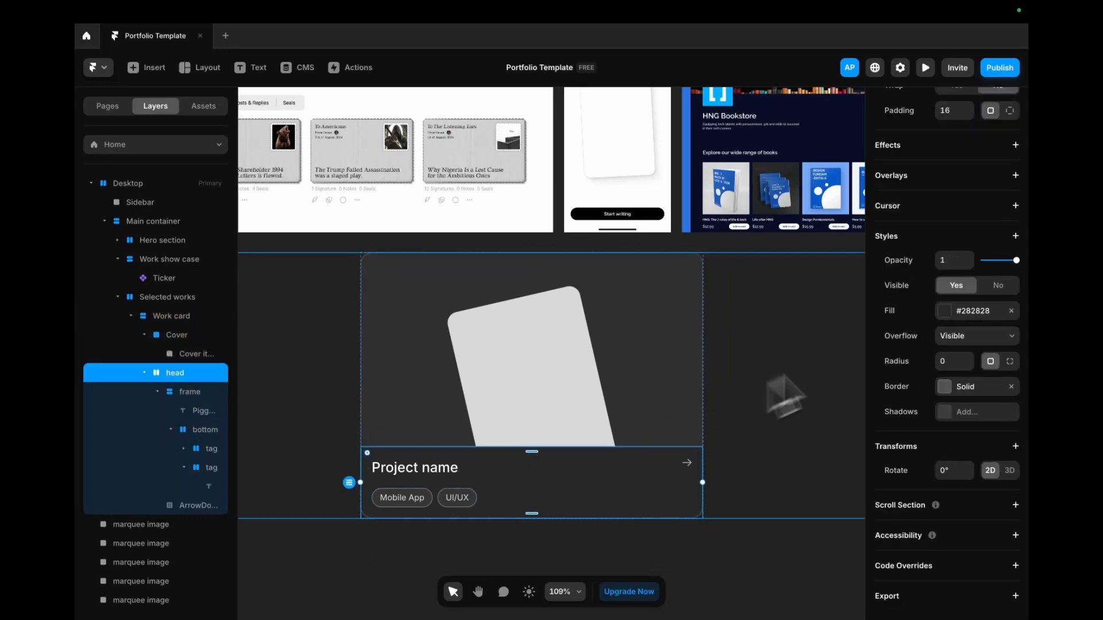
pyautogui.scroll(6, 1005, 270)
pyautogui.click(1012, 254)
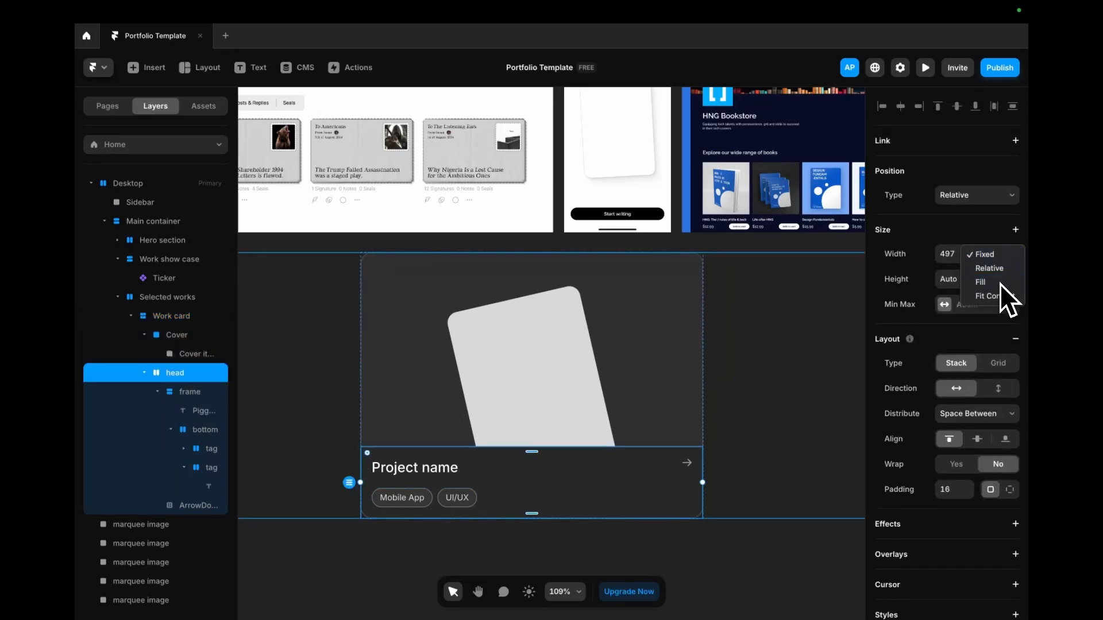
pyautogui.click(981, 282)
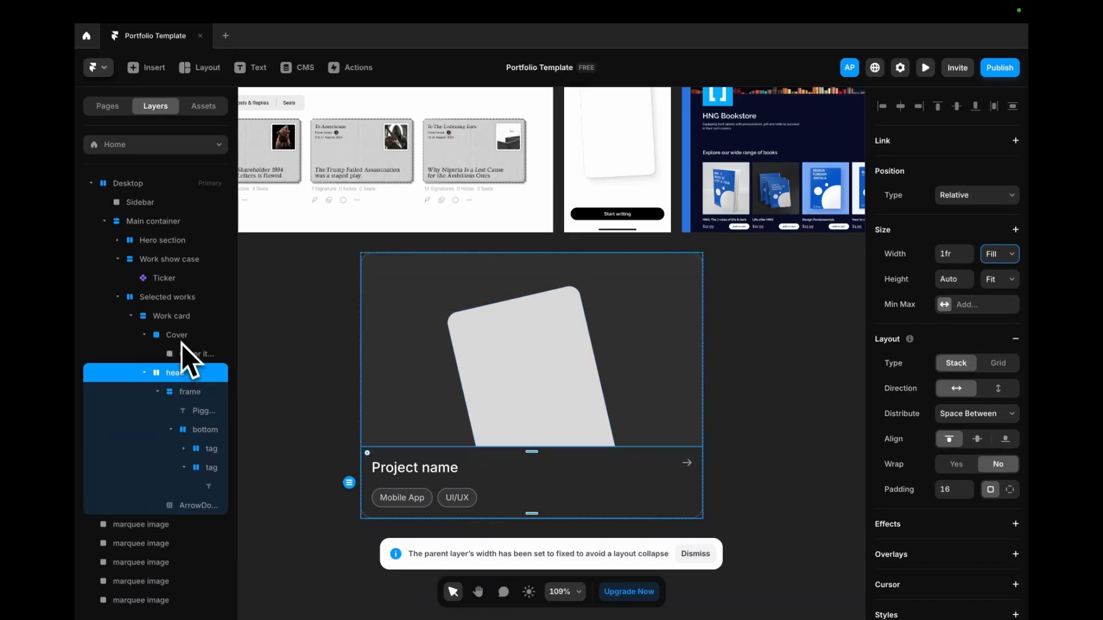
# - Create a component named Work card from the Work card stack
pyautogui.click(175, 317)
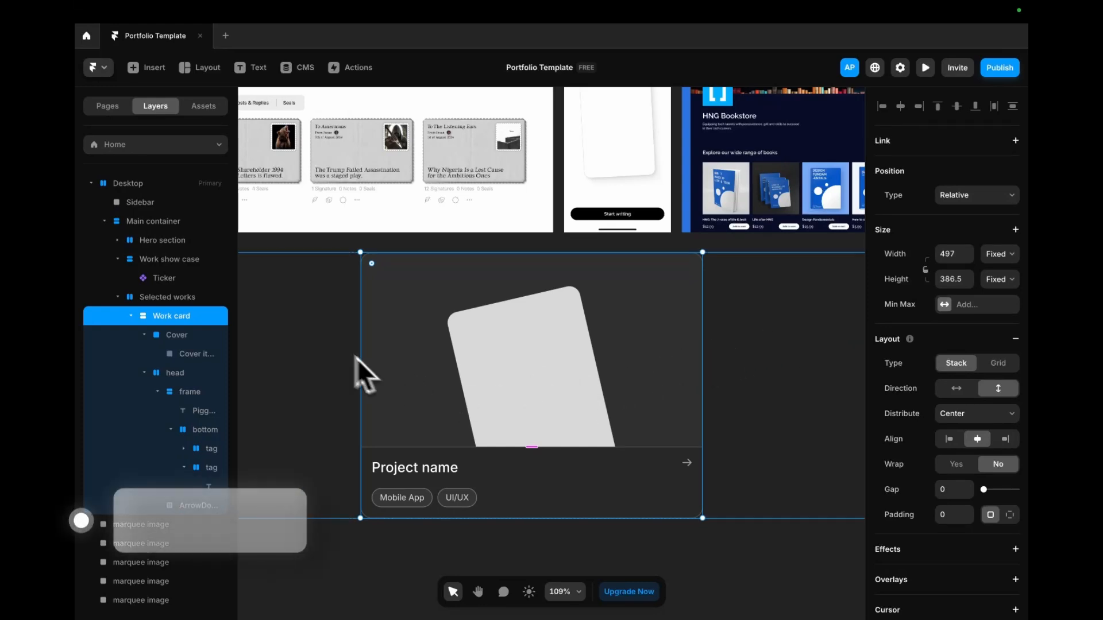
pyautogui.rightClick(421, 329)
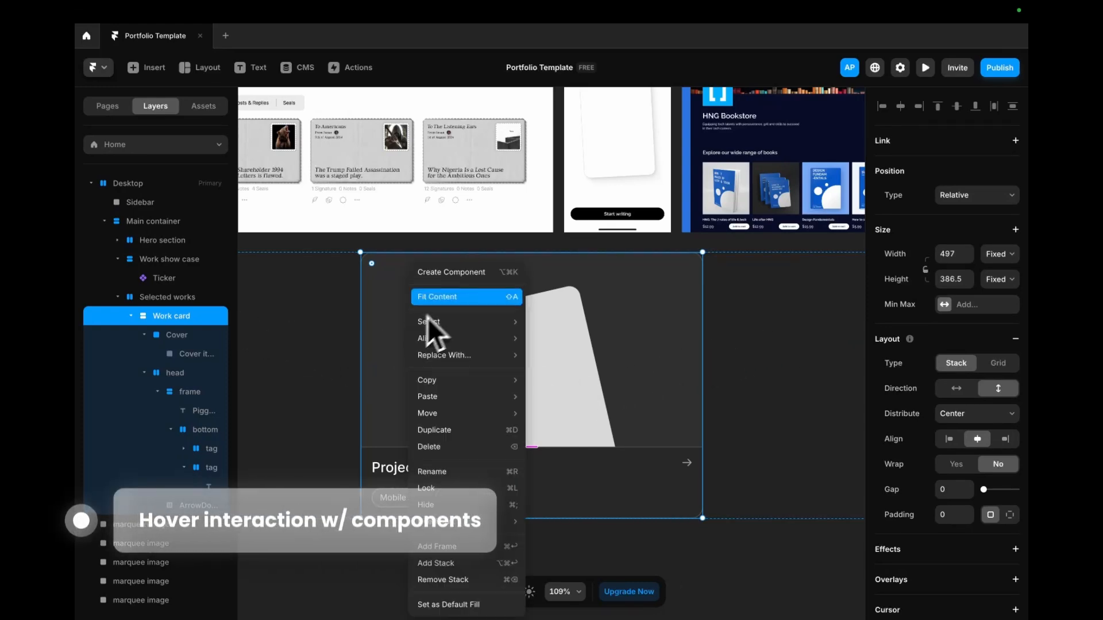
pyautogui.click(452, 278)
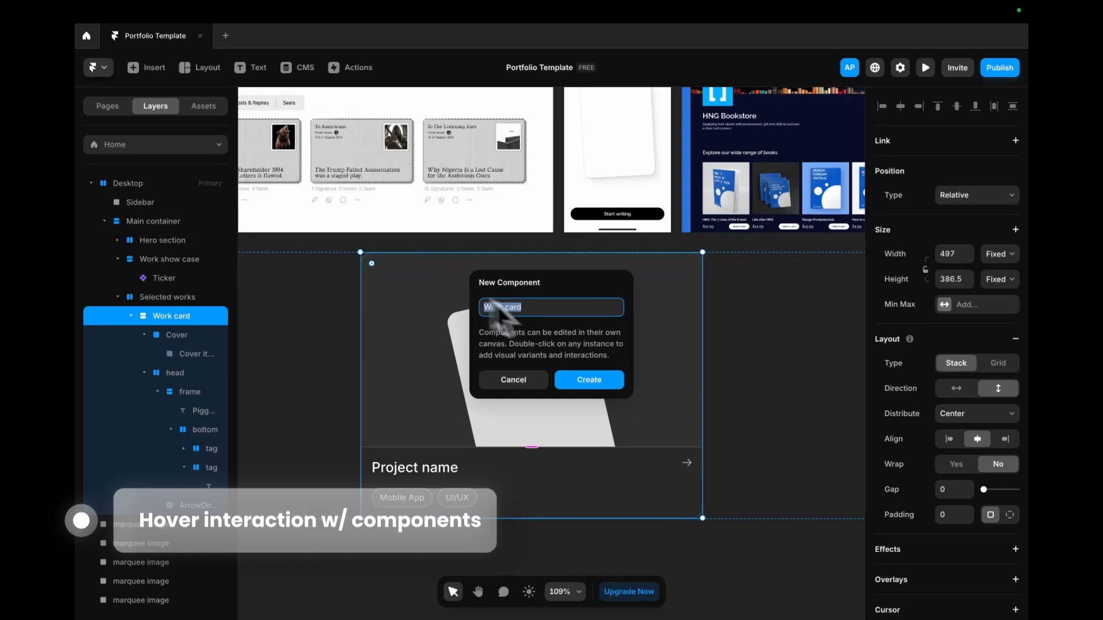
pyautogui.click(604, 381)
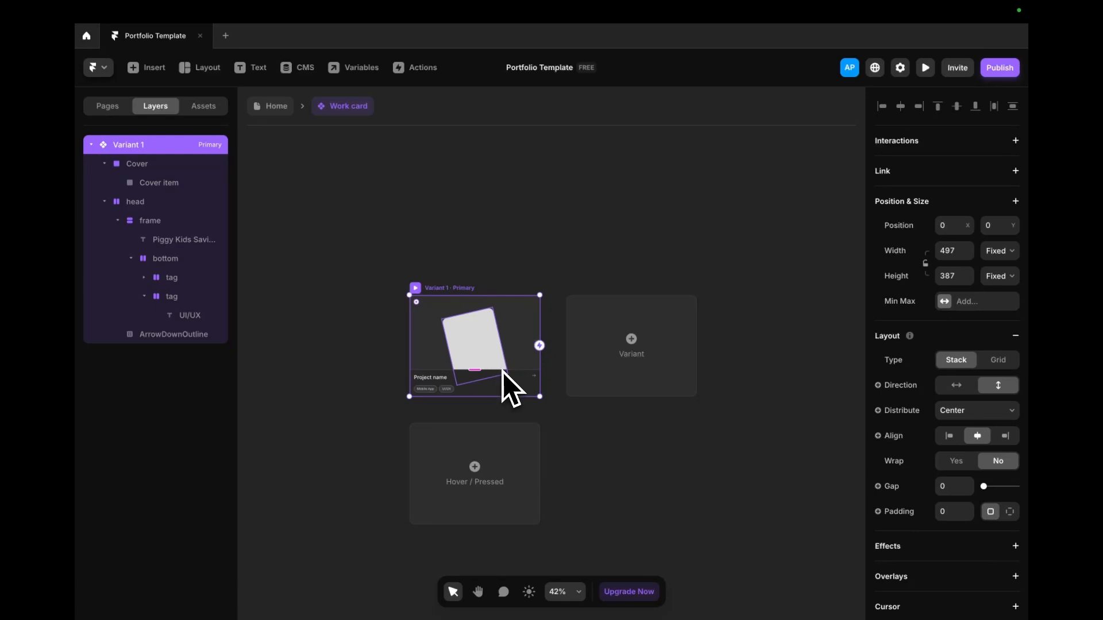
# - Add a Hover variant to the primary variant of the Work card component
pyautogui.click(629, 372)
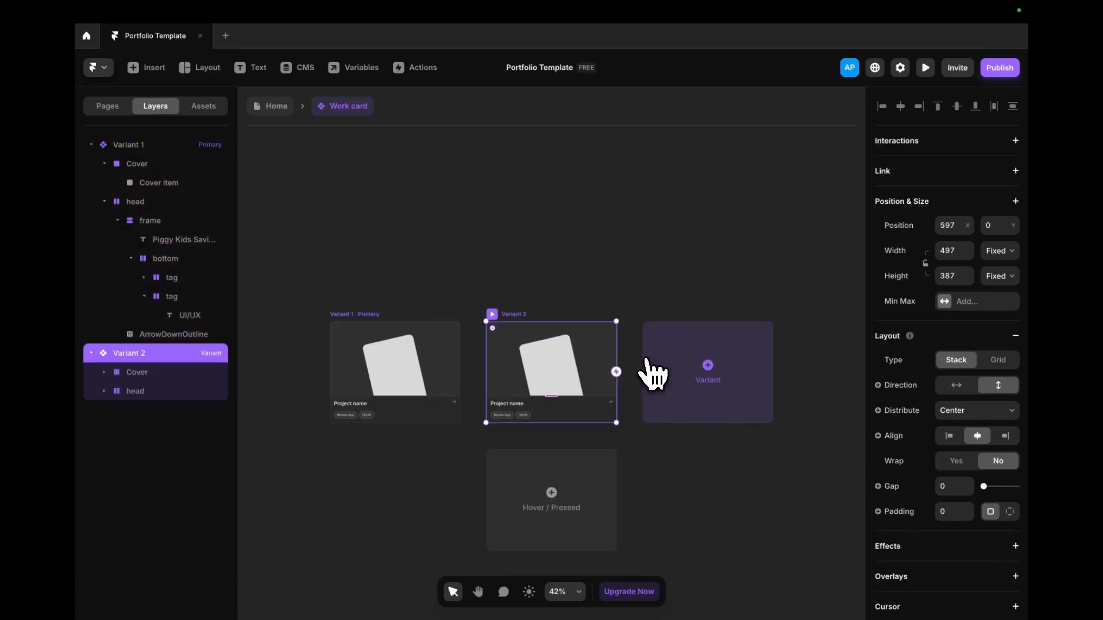
pyautogui.hotkey('ctrl', 'z')
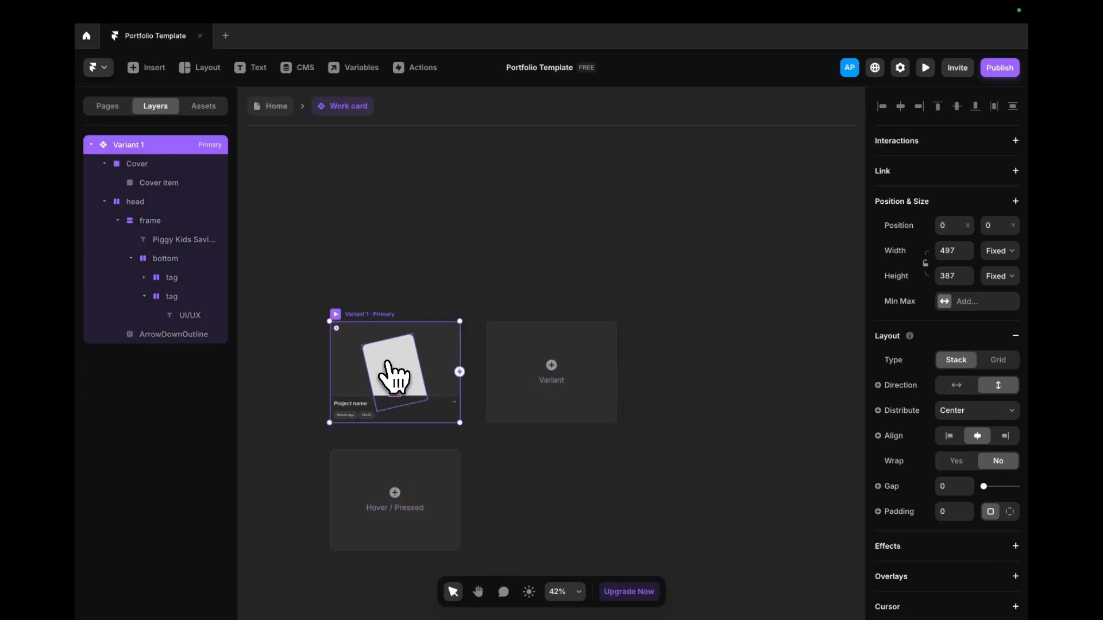
pyautogui.click(396, 497)
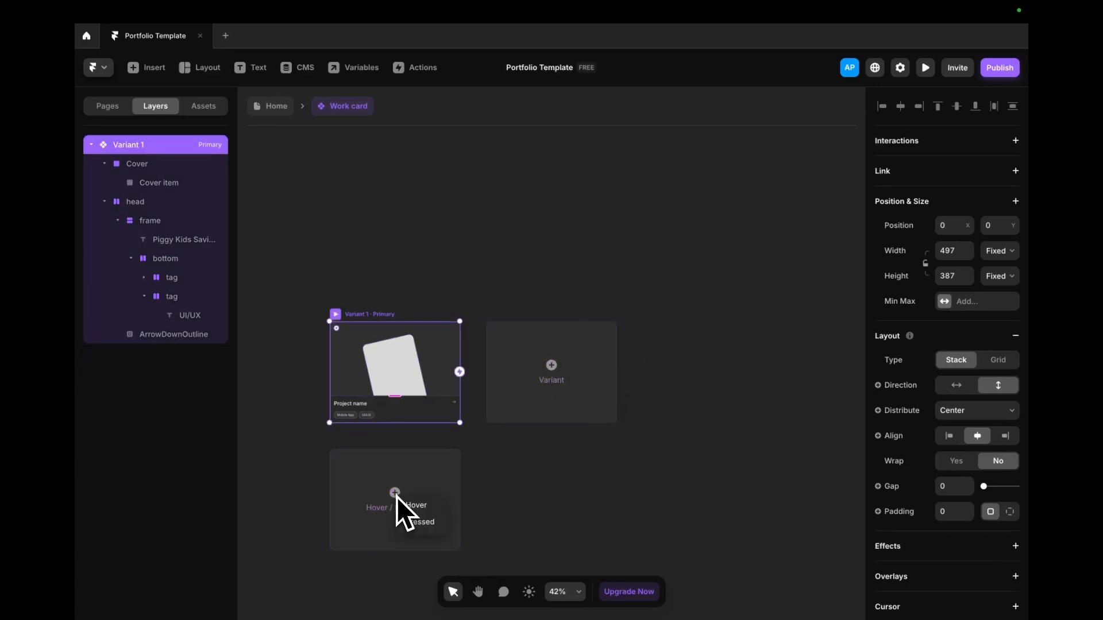
pyautogui.click(435, 508)
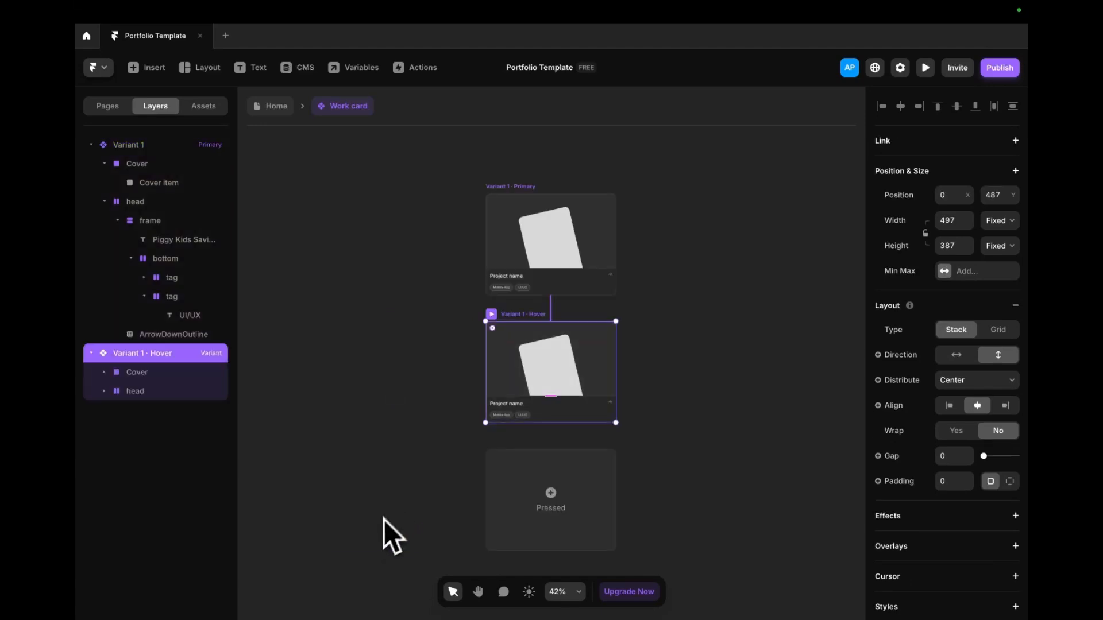
# - Straighten the cover item in the Hover variant to a rotation of 0°
pyautogui.keyDown('ctrl'); pyautogui.scroll(5, 577, 347); pyautogui.keyUp('ctrl')
pyautogui.click(560, 368)
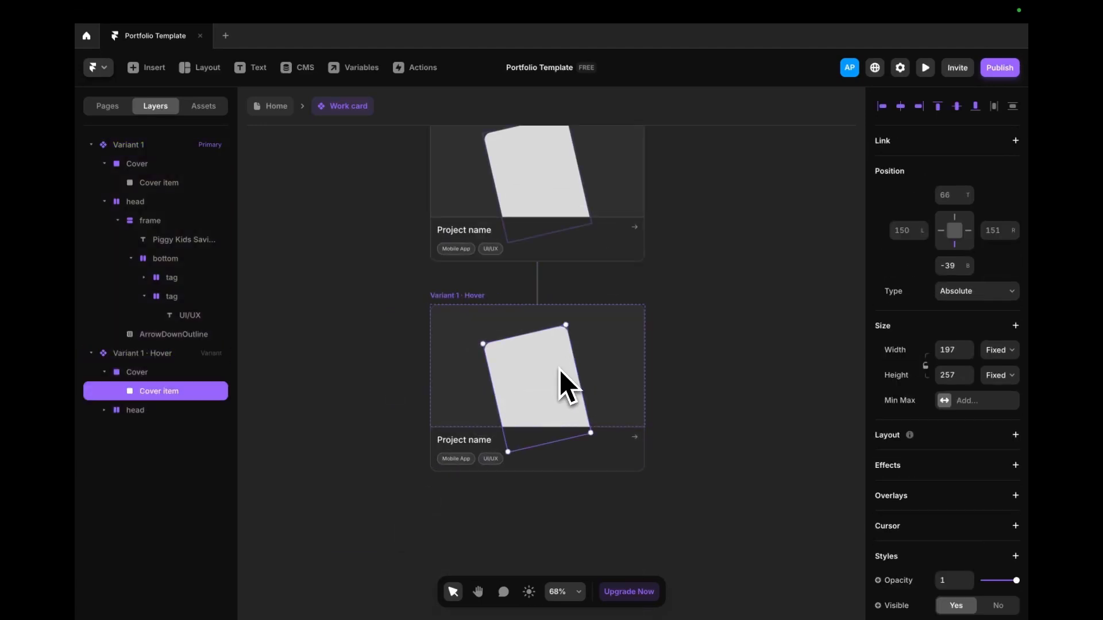
pyautogui.moveTo(571, 325)
pyautogui.mouseDown()
pyautogui.moveTo(581, 327)
pyautogui.moveTo(551, 324)
pyautogui.mouseUp()
# - Add an outside box shadow to the Hover variant's cover item with X 20, Y 10, Blur 62 and Spread 8
pyautogui.scroll(-5, 854, 469)
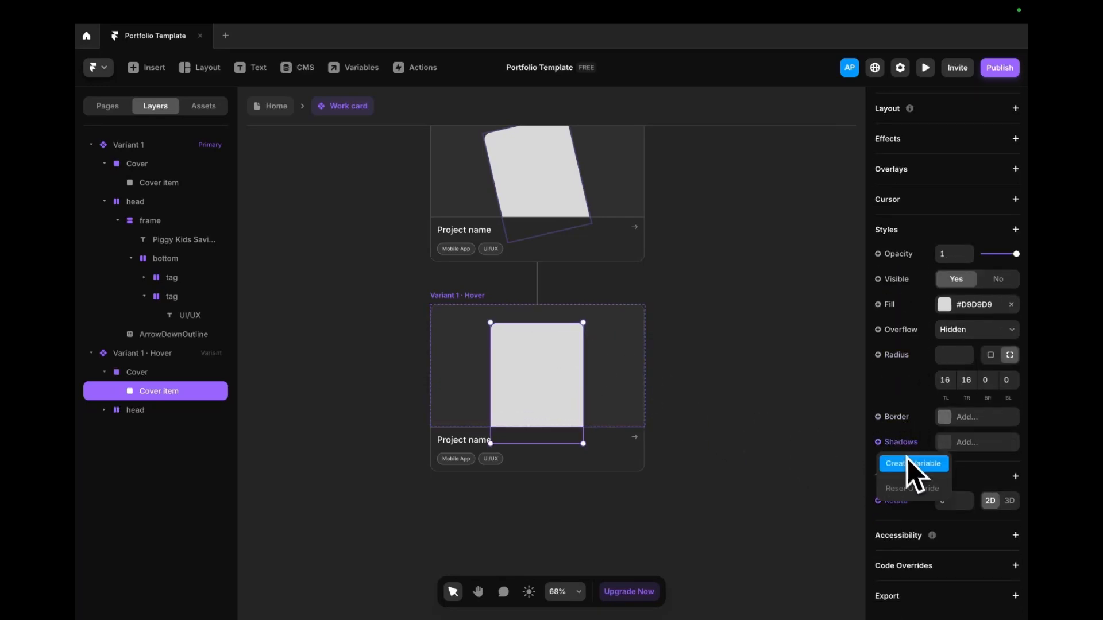
pyautogui.click(951, 444)
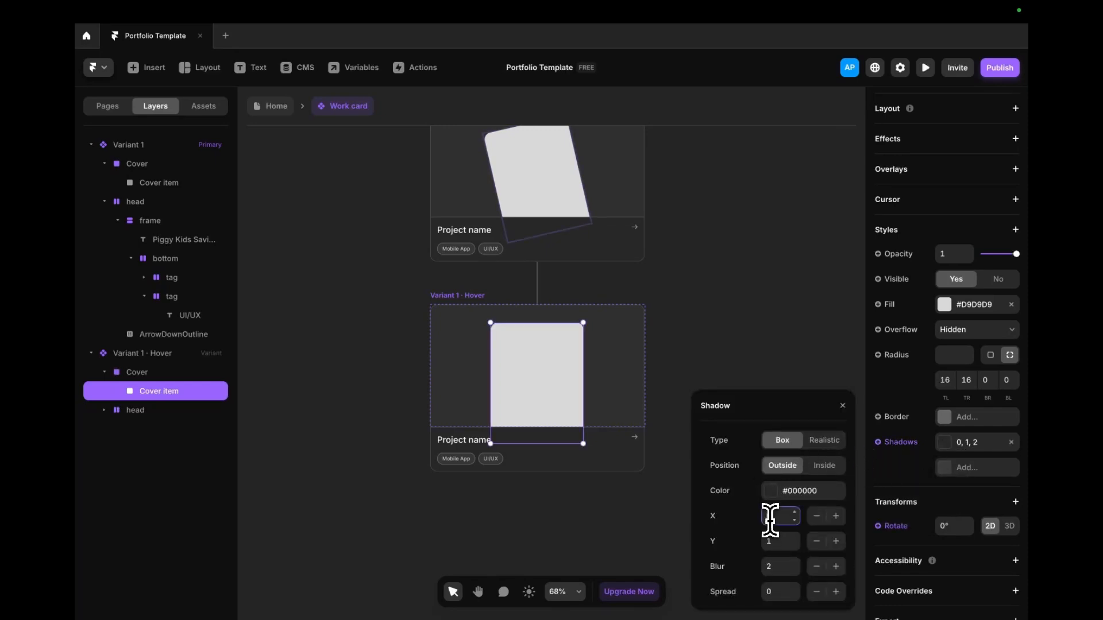
pyautogui.write('20')
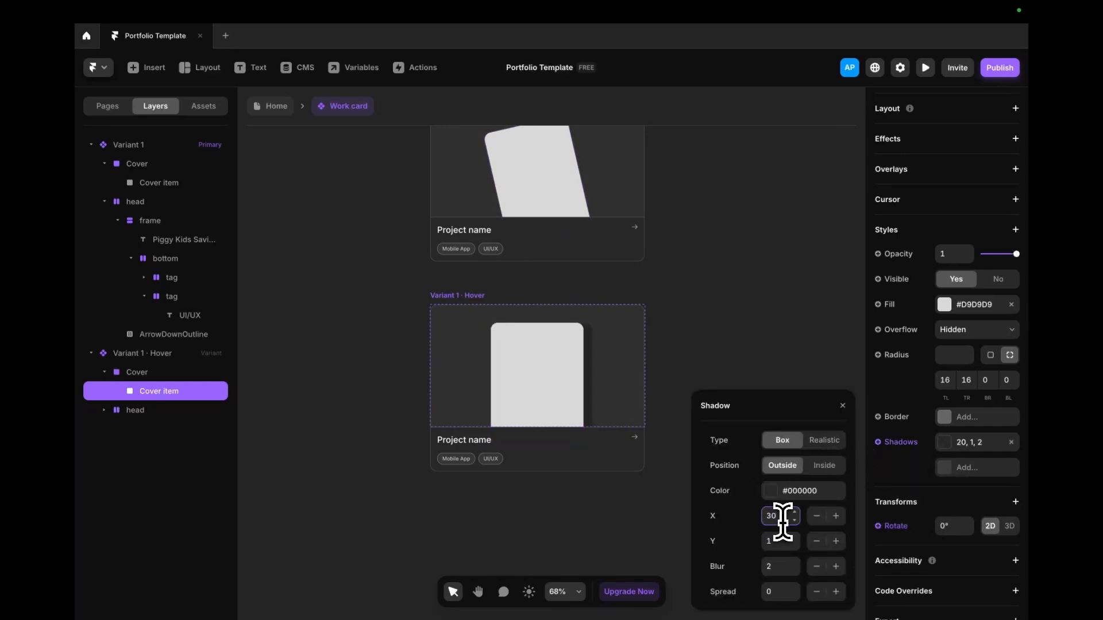
pyautogui.click(784, 535)
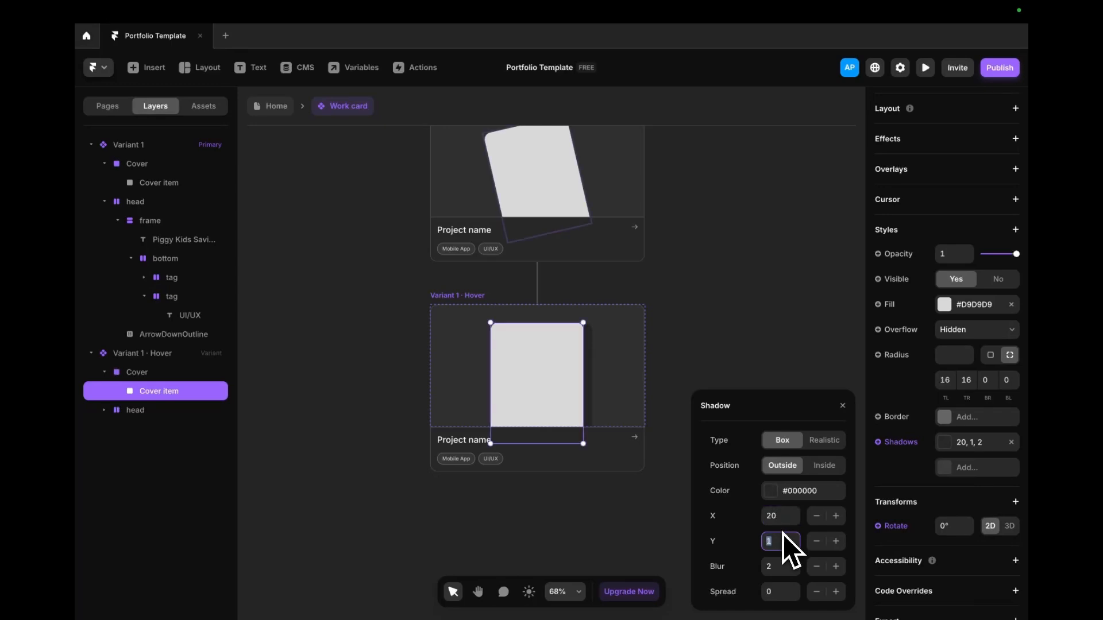
pyautogui.write('11')
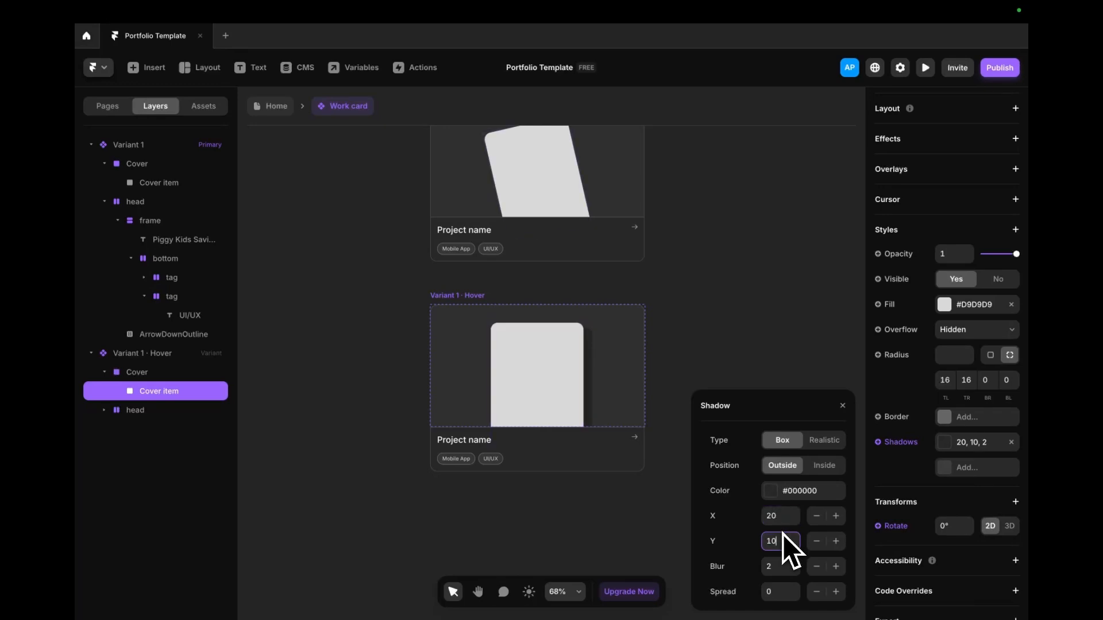
pyautogui.click(770, 567)
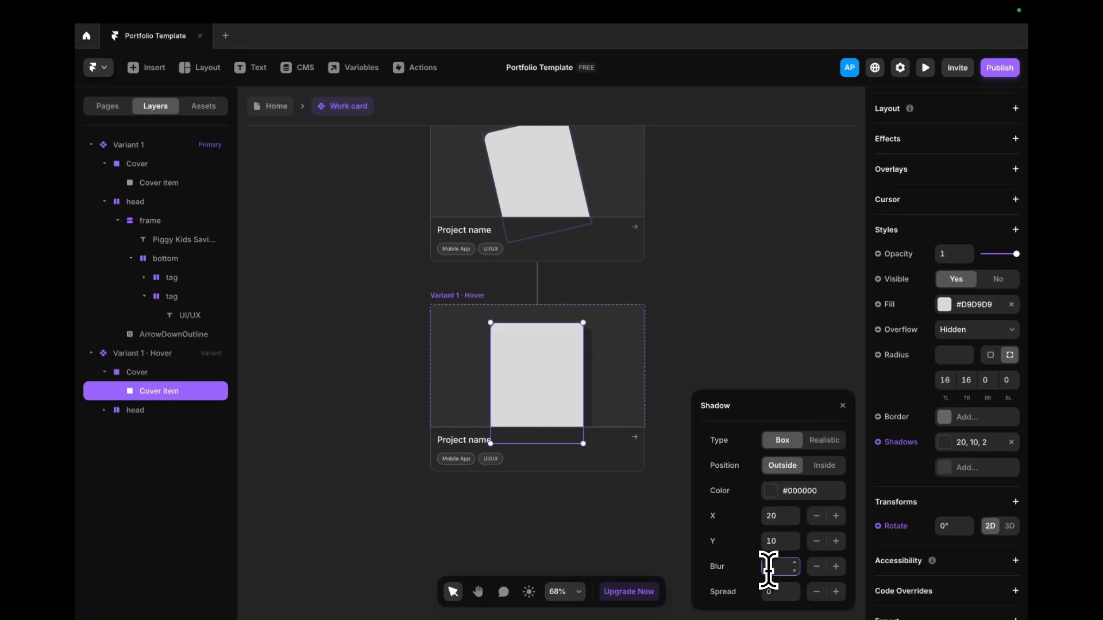
pyautogui.write('22')
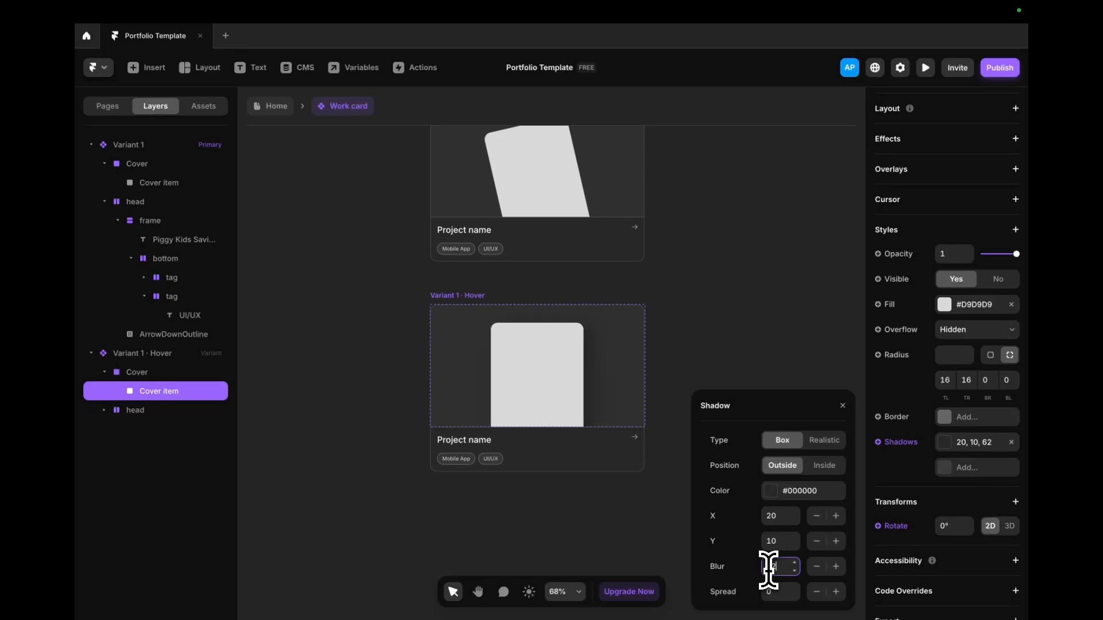
pyautogui.click(777, 592)
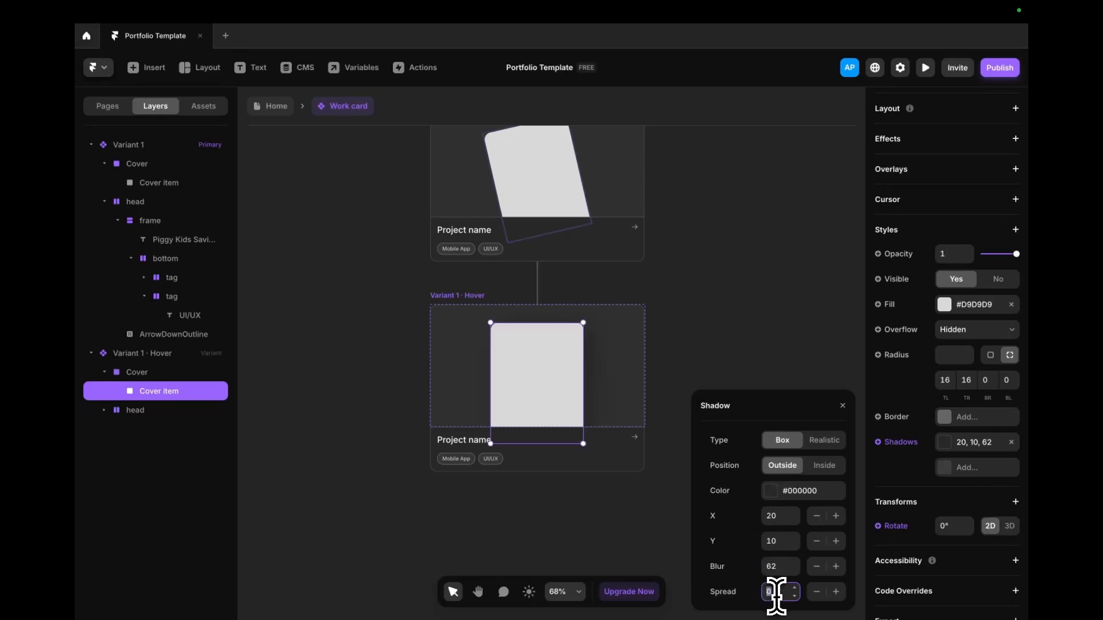
pyautogui.write('1')
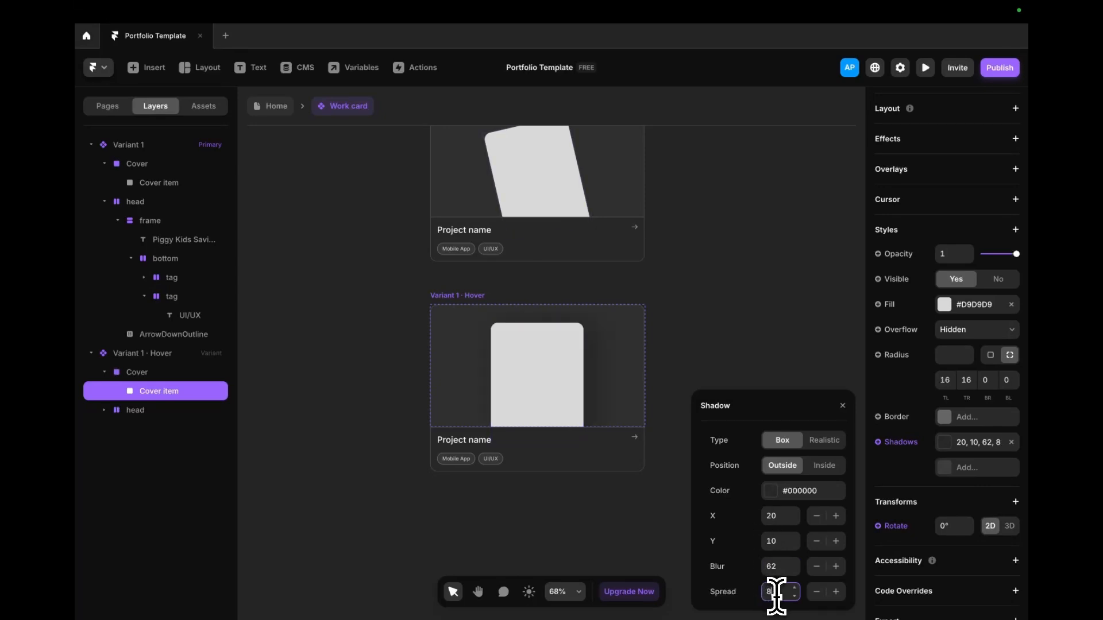
# - Set the spread of the Hover variant cover item's shadow to 6
pyautogui.scroll(1, 783, 402)
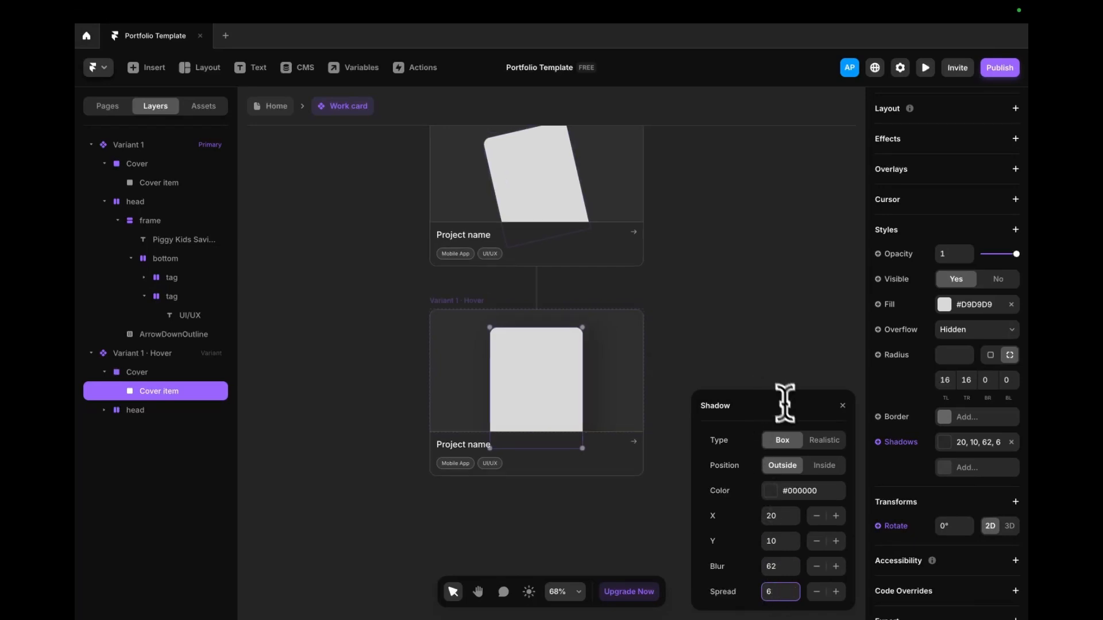
pyautogui.scroll(-1, 750, 383)
pyautogui.scroll(-5, 461, 284)
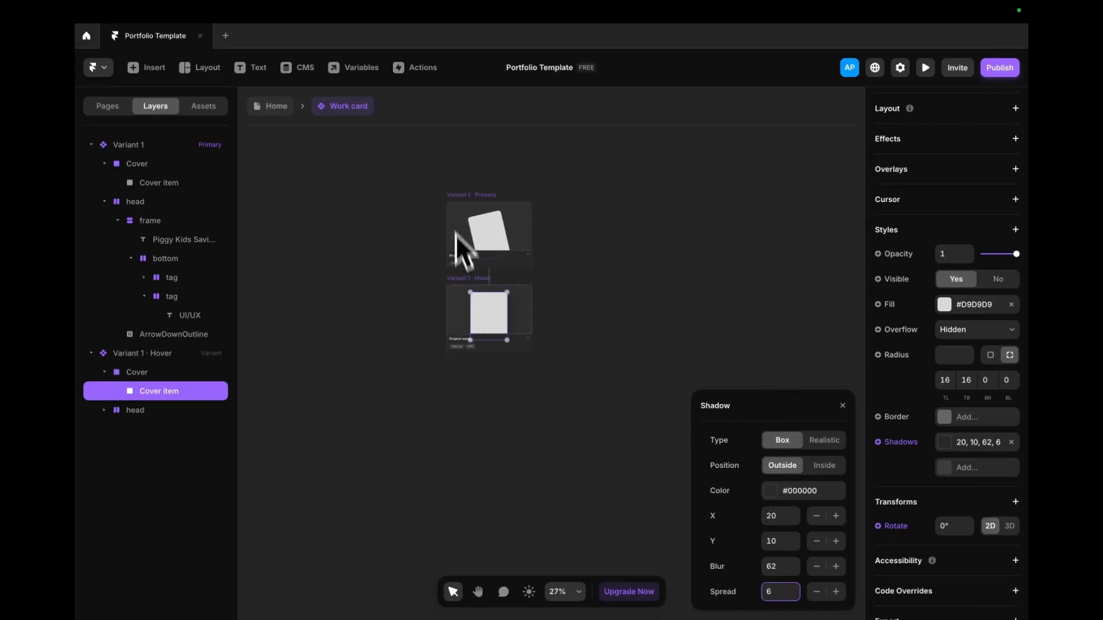
# - Preview the Work card component from its primary variant to test the hover interaction, and return to the Home page
pyautogui.click(462, 196)
pyautogui.hotkey('ctrl', 'p')
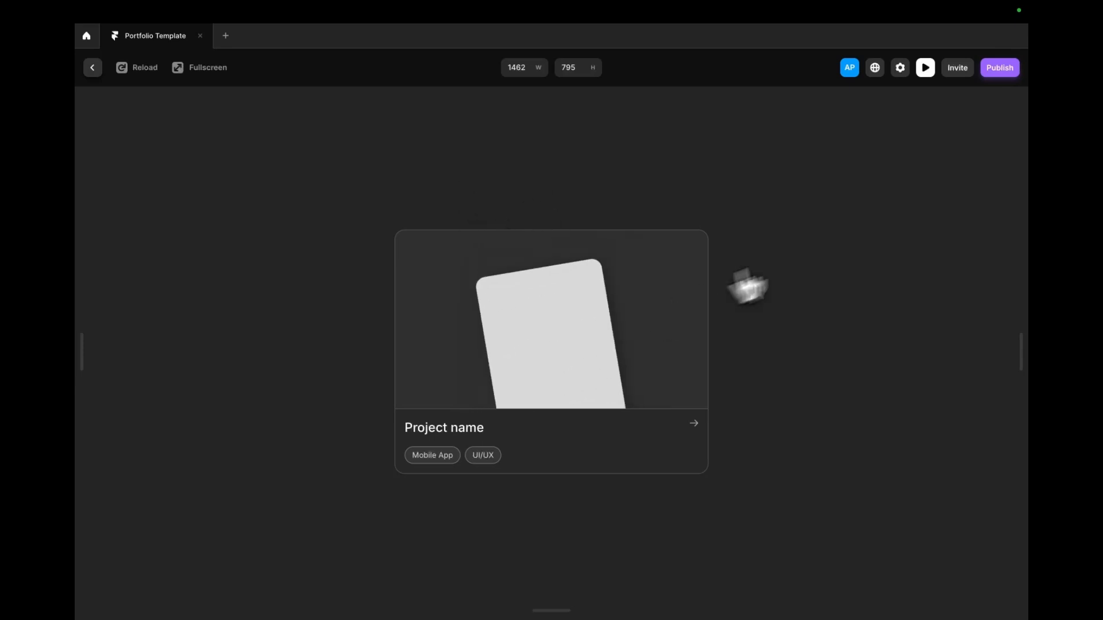
pyautogui.click(925, 67)
pyautogui.click(284, 109)
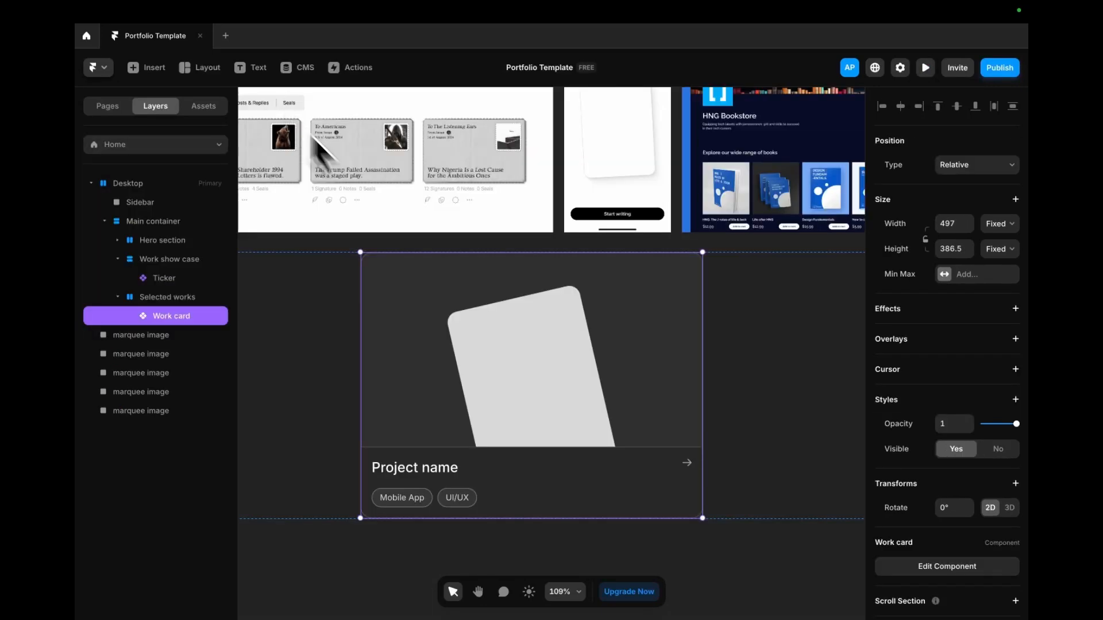
# - Duplicate the Work card twice inside the Selected works stack so it holds three cards
pyautogui.scroll(-5, 443, 388)
pyautogui.click(702, 396)
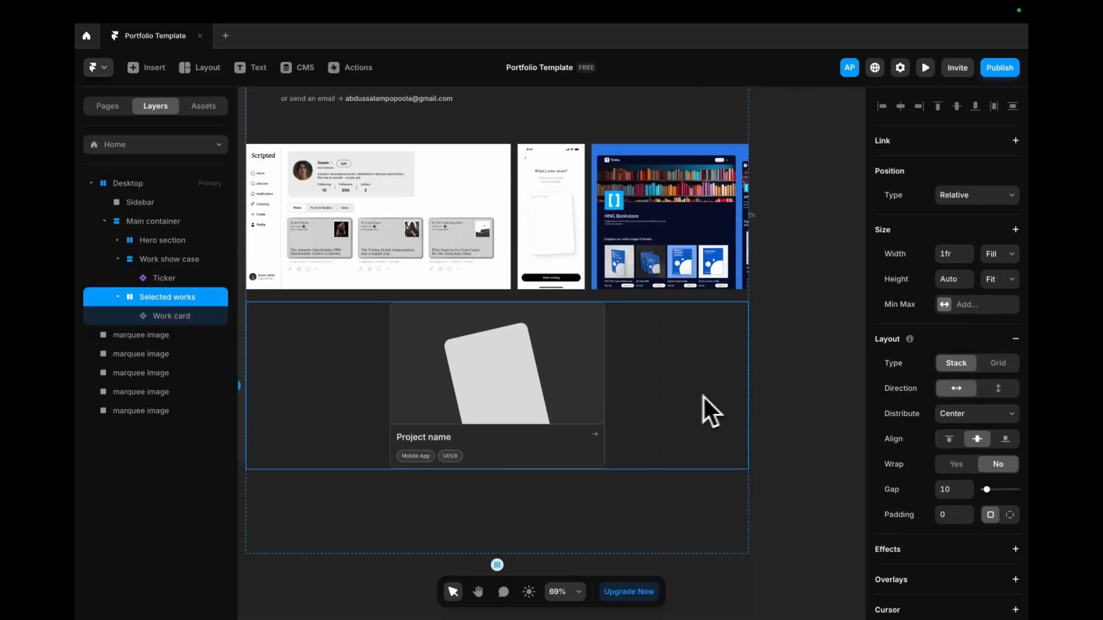
pyautogui.scroll(-2, 654, 425)
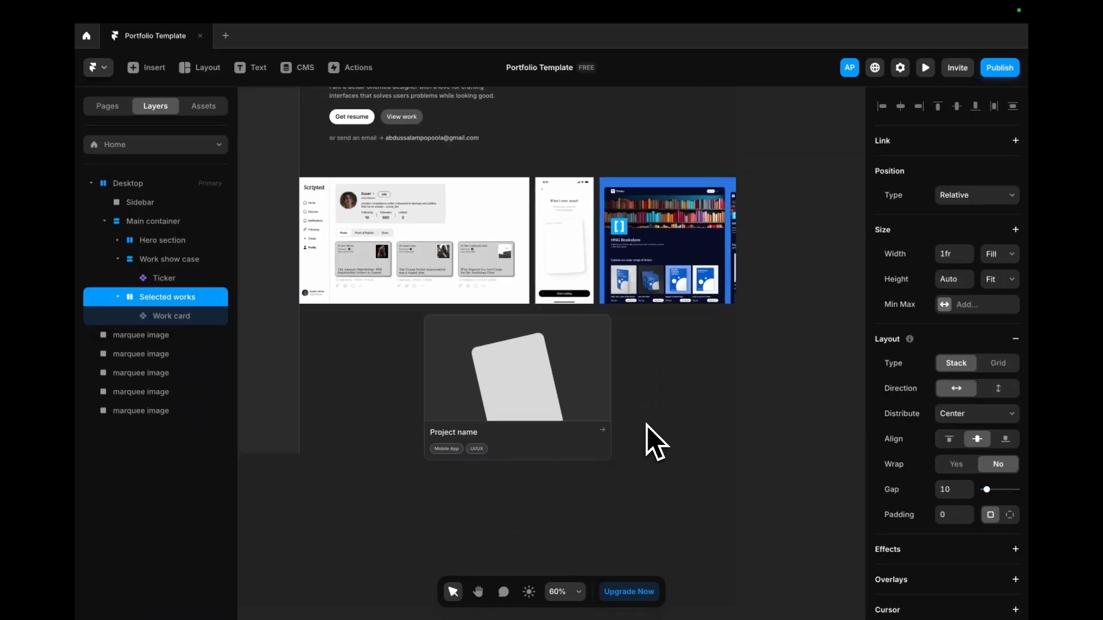
pyautogui.click(585, 418)
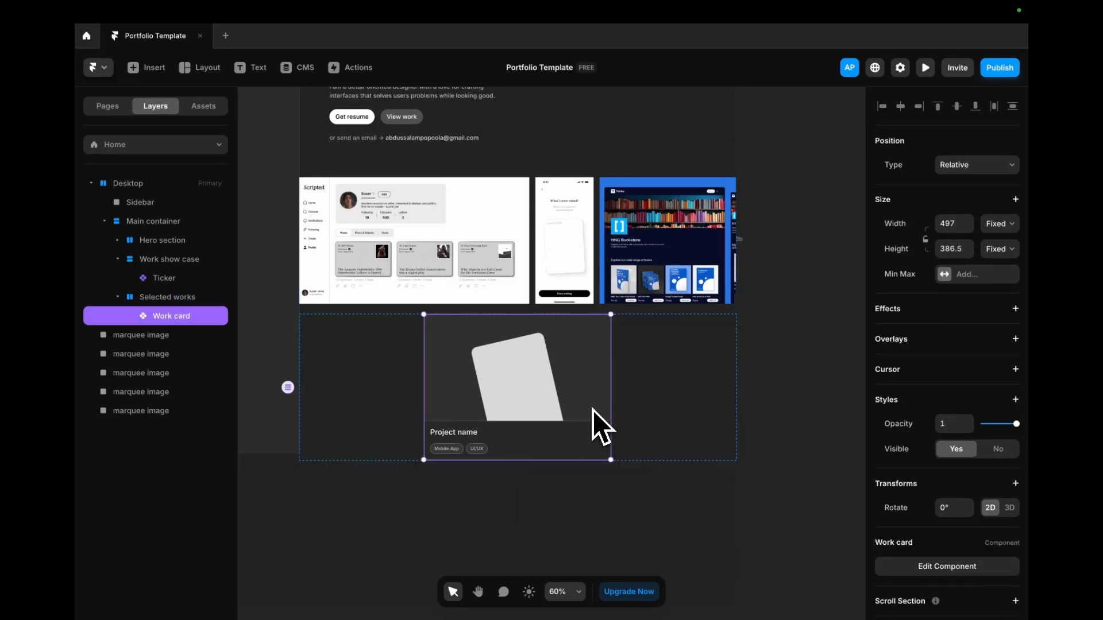
pyautogui.hotkey('ctrl', 'd')
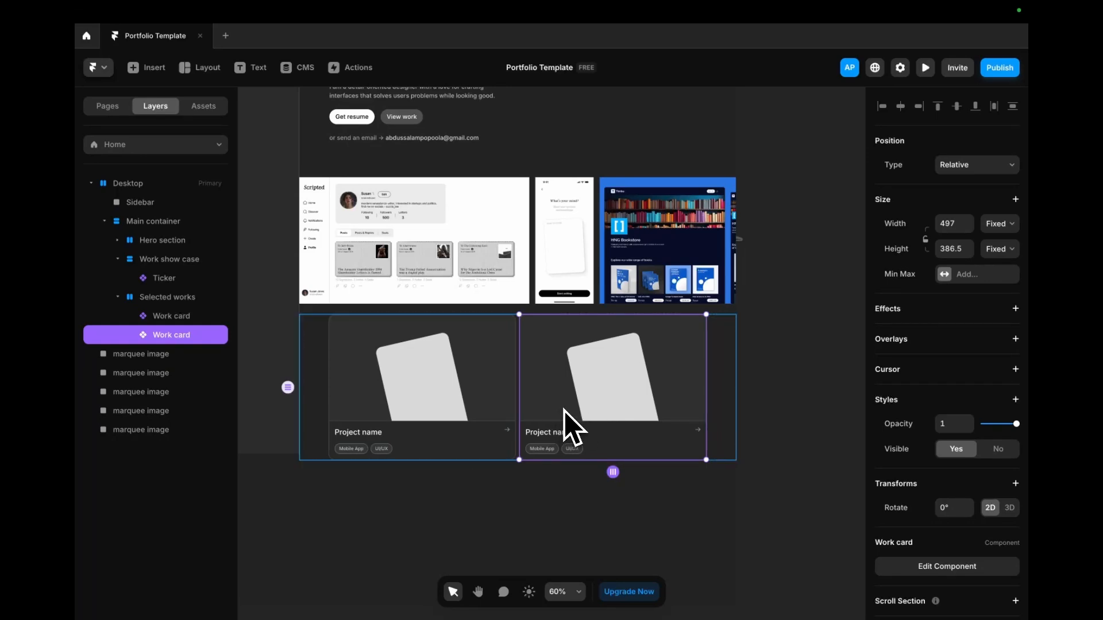
pyautogui.hotkey('ctrl', 'd')
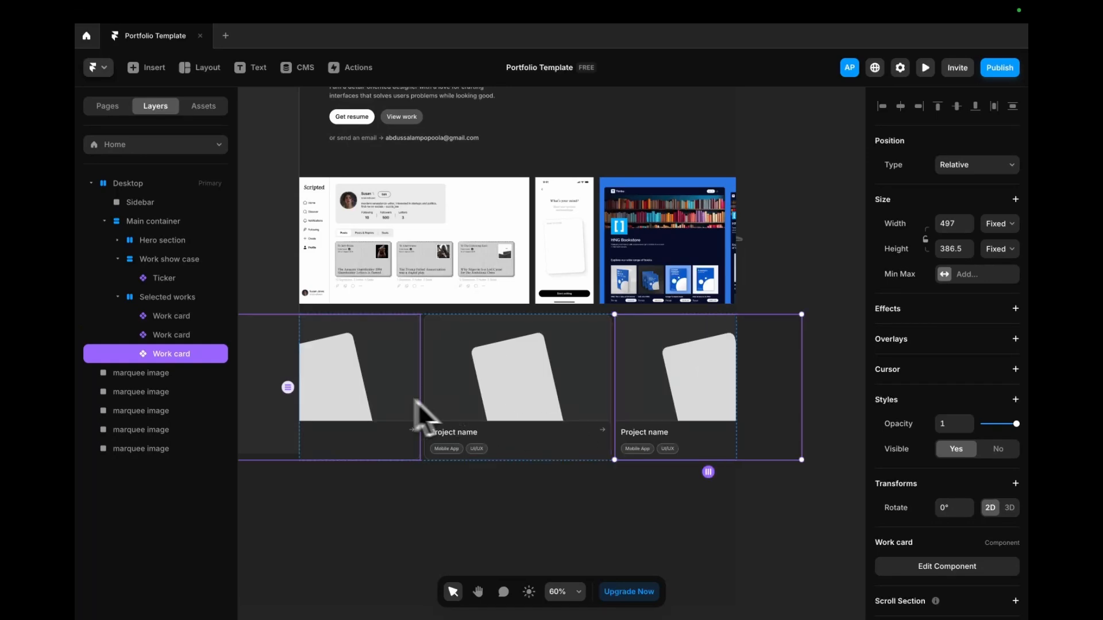
# - Turn on wrapping for the Selected works stack
pyautogui.click(164, 297)
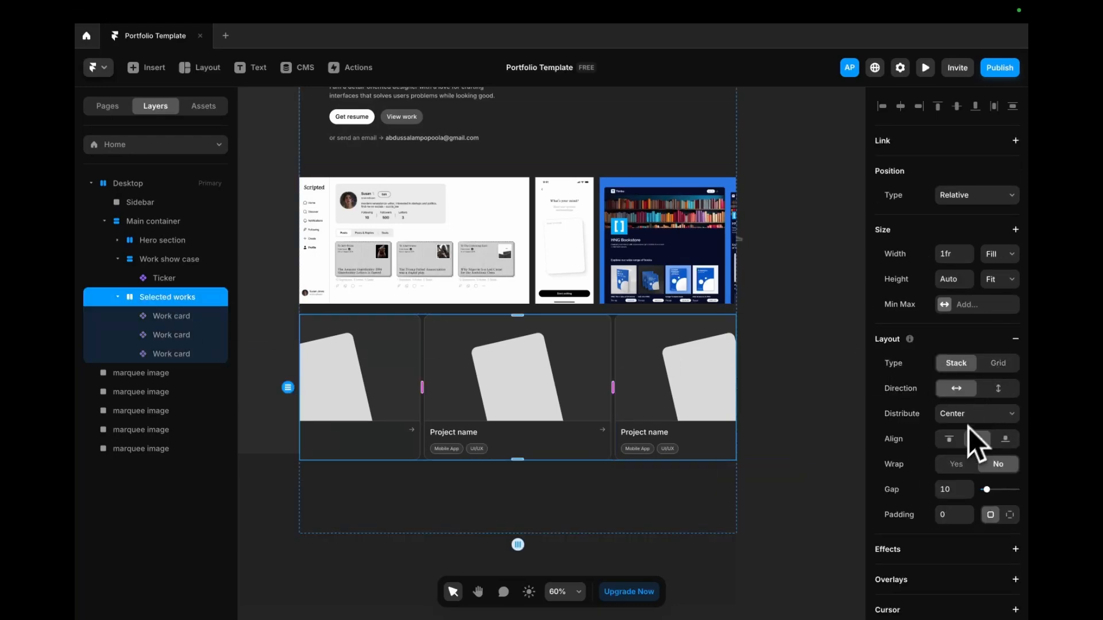
pyautogui.click(956, 465)
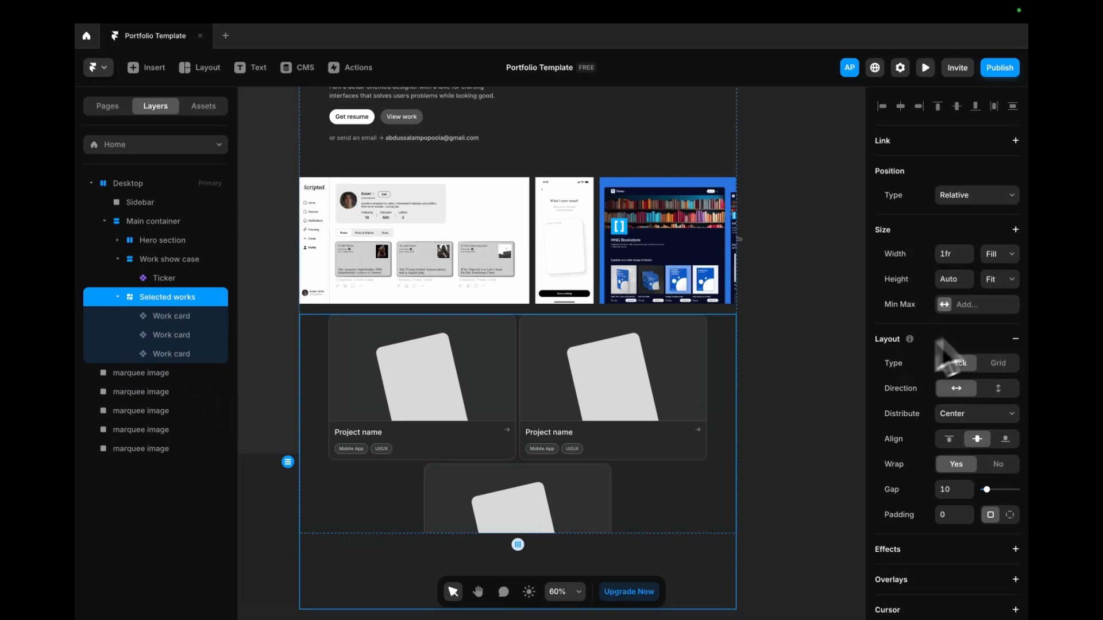
pyautogui.scroll(-1, 597, 450)
pyautogui.scroll(-2, 598, 450)
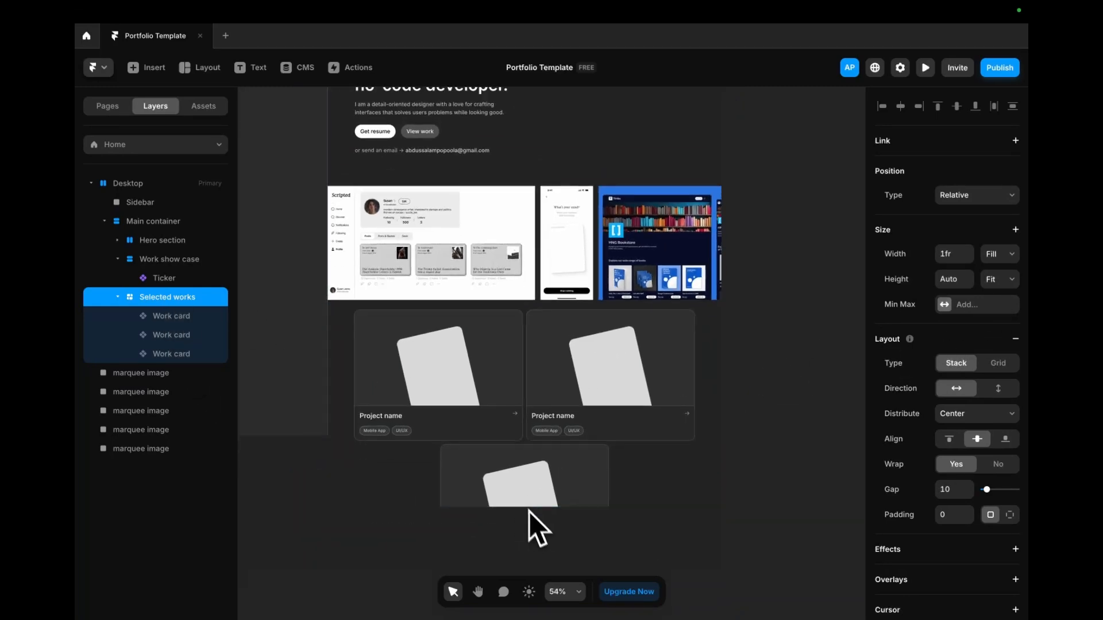
pyautogui.scroll(-2, 529, 511)
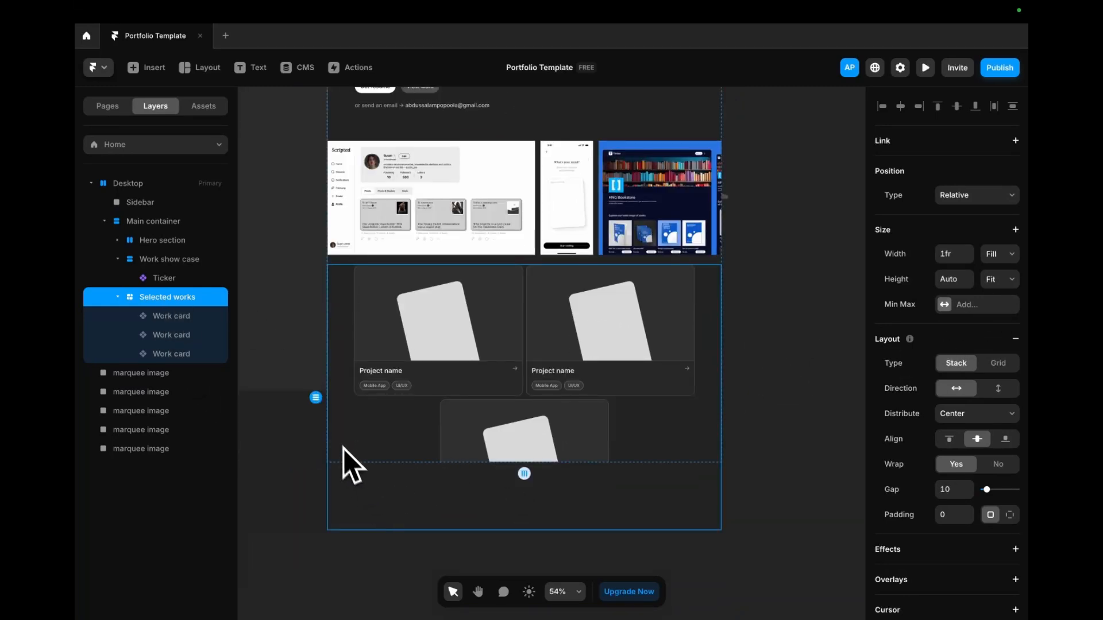
# - Extend the Desktop breakpoint downward to a height of 2135
pyautogui.click(167, 221)
pyautogui.scroll(5, 627, 462)
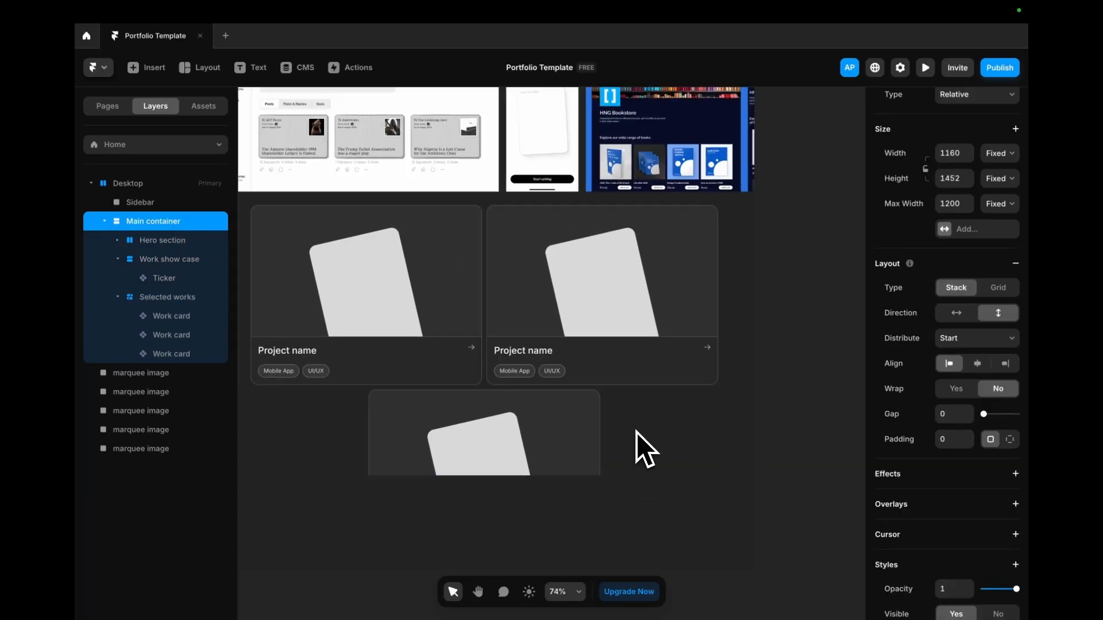
pyautogui.scroll(-10, 635, 448)
pyautogui.moveTo(628, 454); pyautogui.dragTo(611, 556)
pyautogui.click(539, 215)
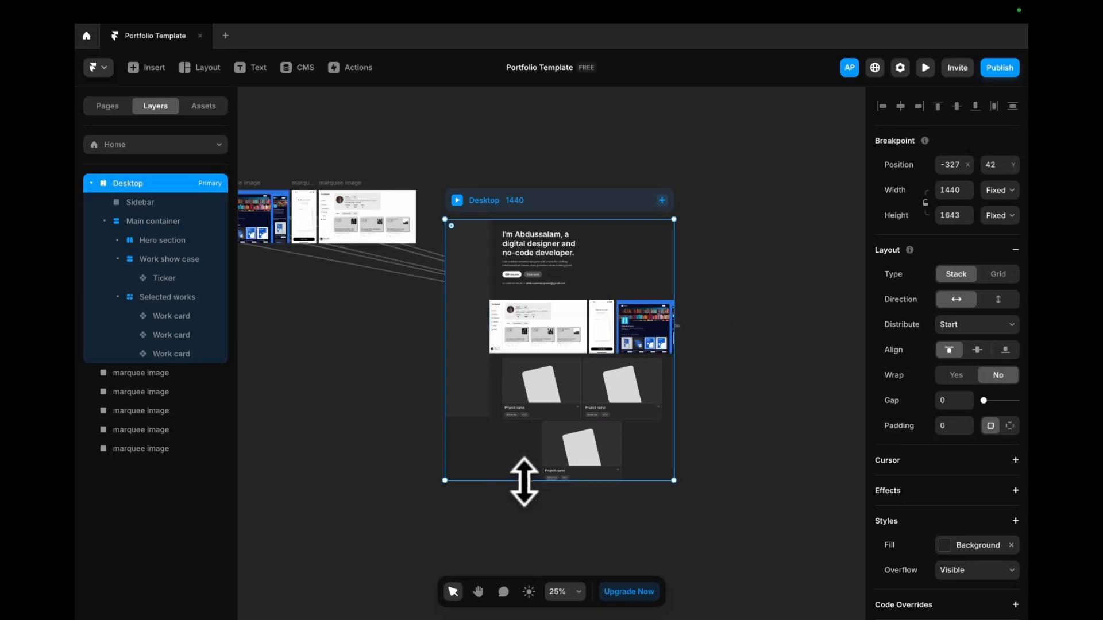
pyautogui.moveTo(522, 482); pyautogui.dragTo(519, 557)
pyautogui.scroll(-3, 568, 373)
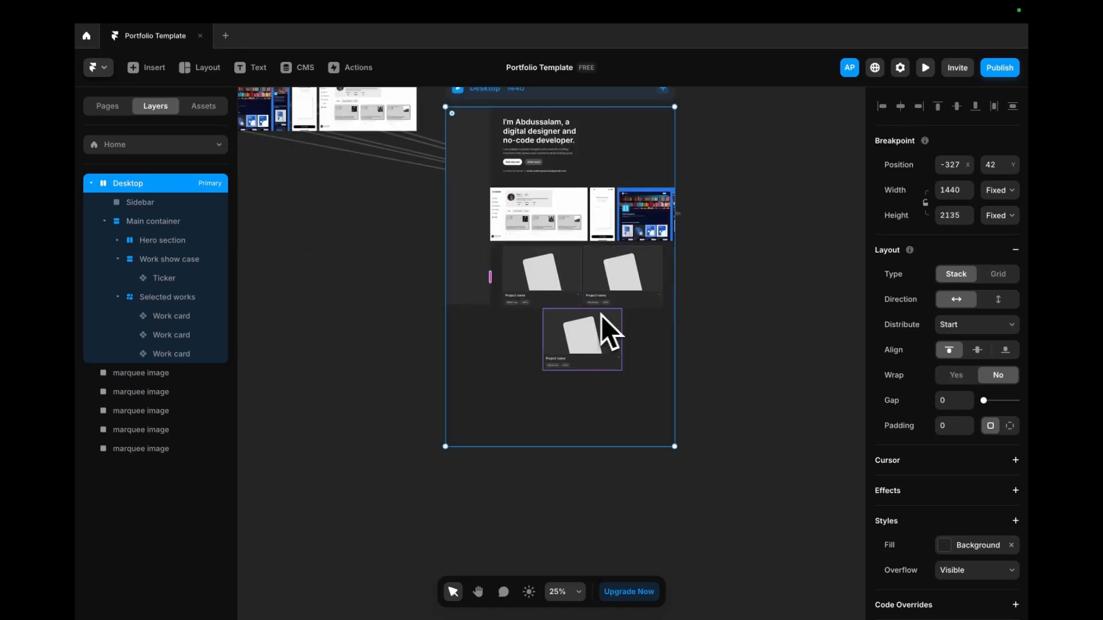
# - Duplicate the third Work card to add a fourth card to the Selected works stack
pyautogui.click(623, 317)
pyautogui.scroll(3, 609, 319)
pyautogui.doubleClick(598, 340)
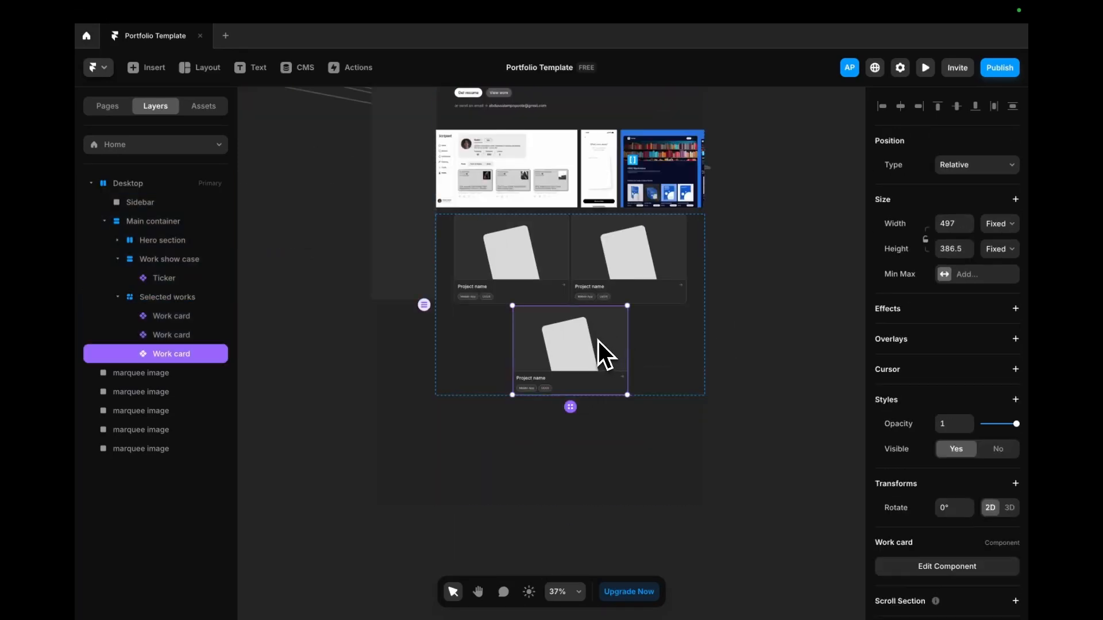
pyautogui.press('super+d')
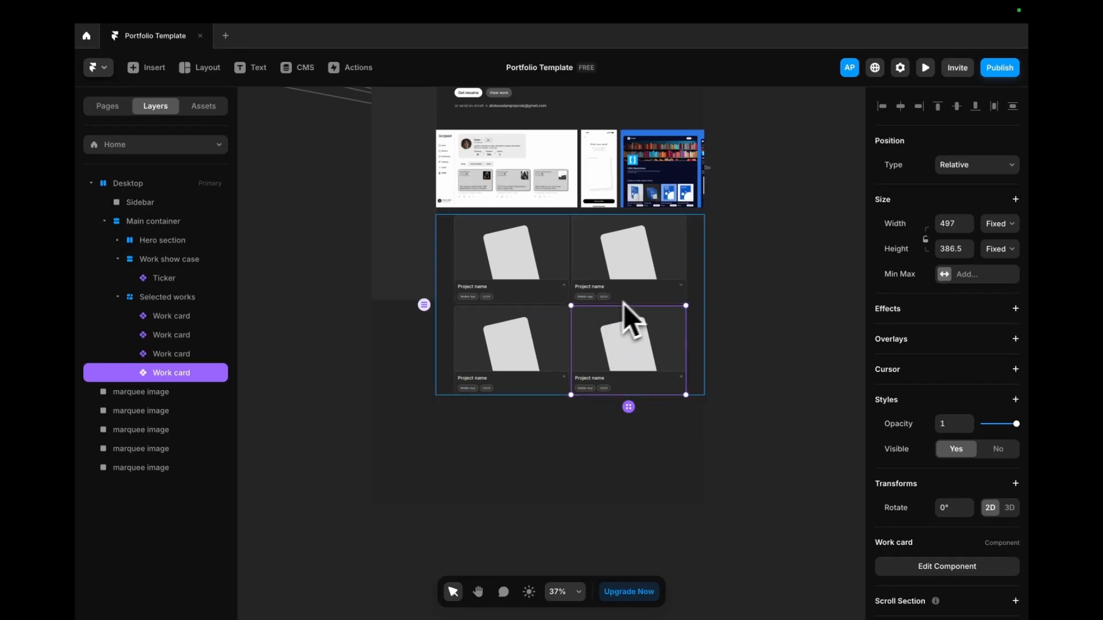
pyautogui.scroll(5, 623, 310)
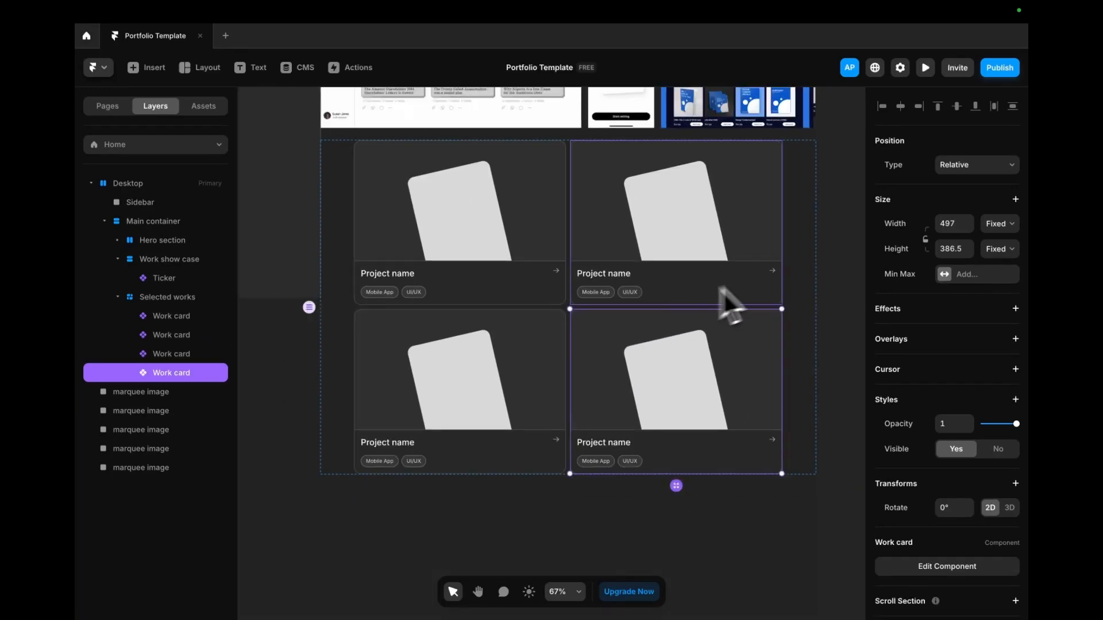
# - Wrap the Selected works stack in a new stack named Works section
pyautogui.click(793, 283)
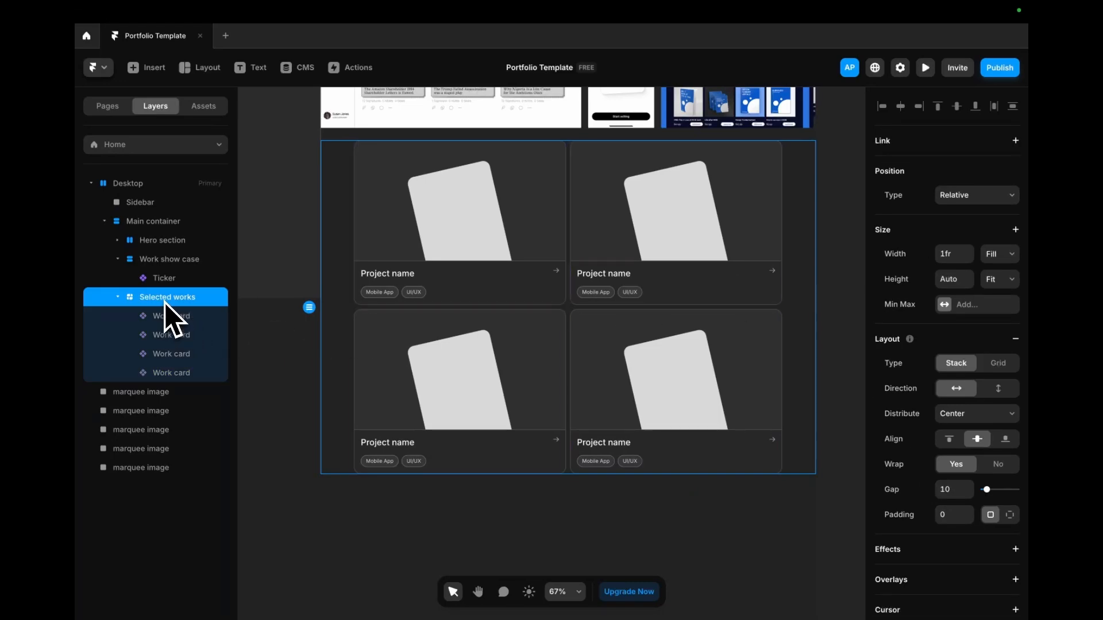
pyautogui.rightClick(183, 299)
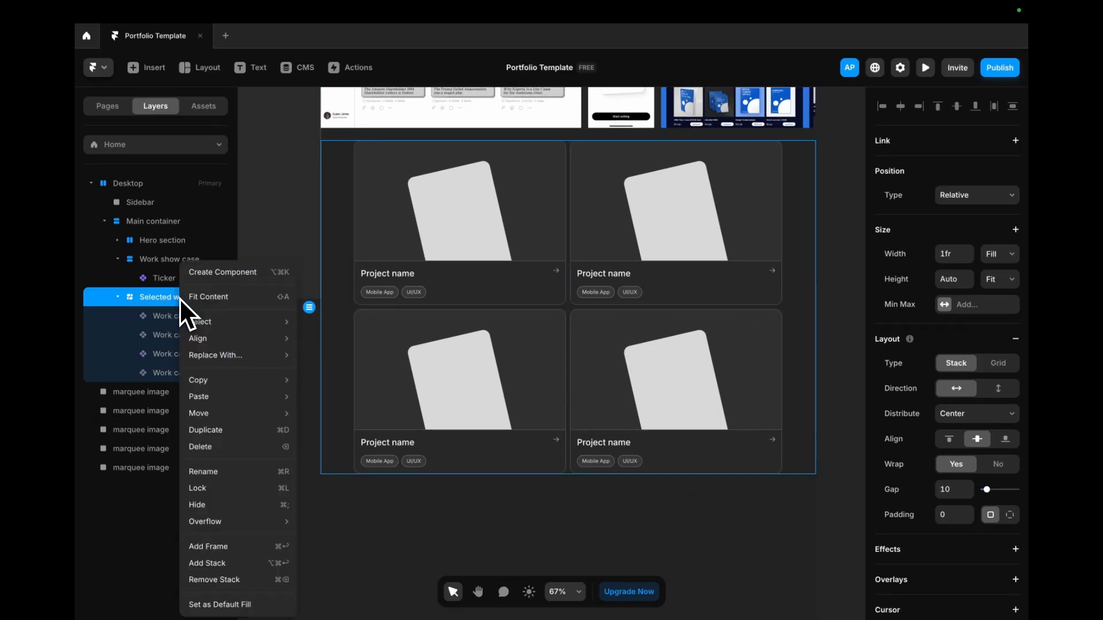
pyautogui.click(276, 563)
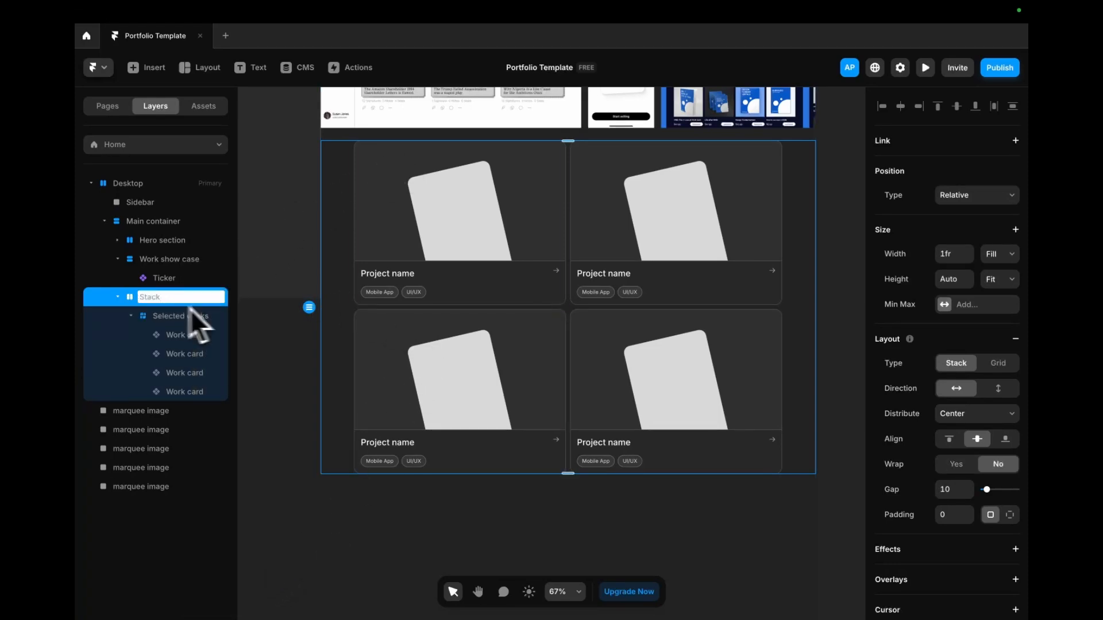
pyautogui.write('Works section')
pyautogui.press('Return')
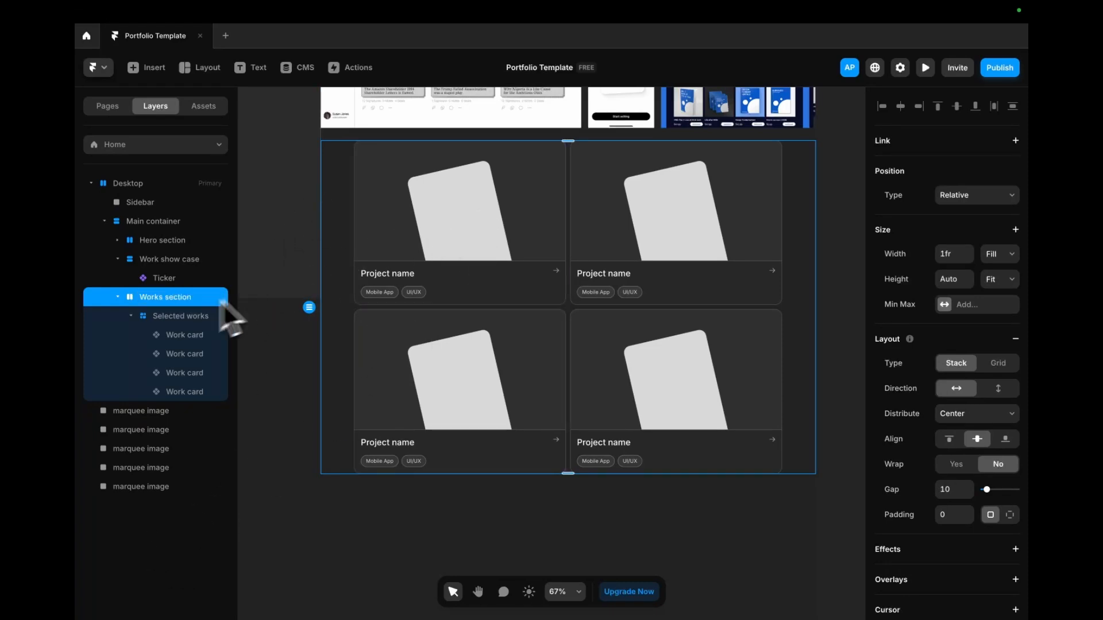
# - Try the Start and Space Between distributions on the Selected works stack, and set it back to Center
pyautogui.click(132, 316)
pyautogui.click(150, 319)
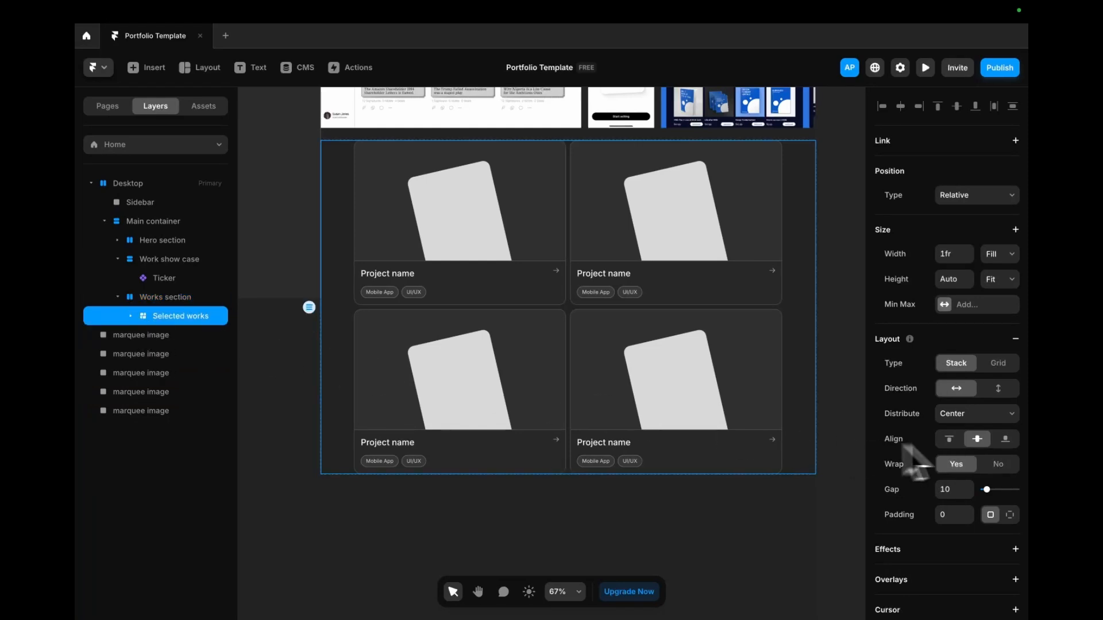
pyautogui.click(970, 415)
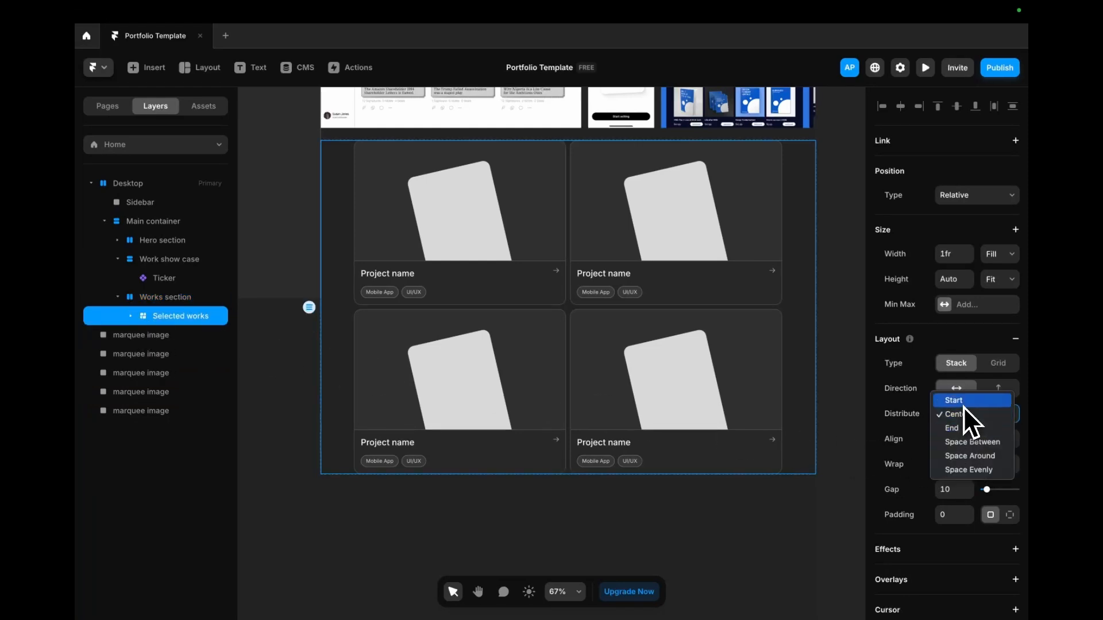
pyautogui.click(970, 400)
pyautogui.click(989, 415)
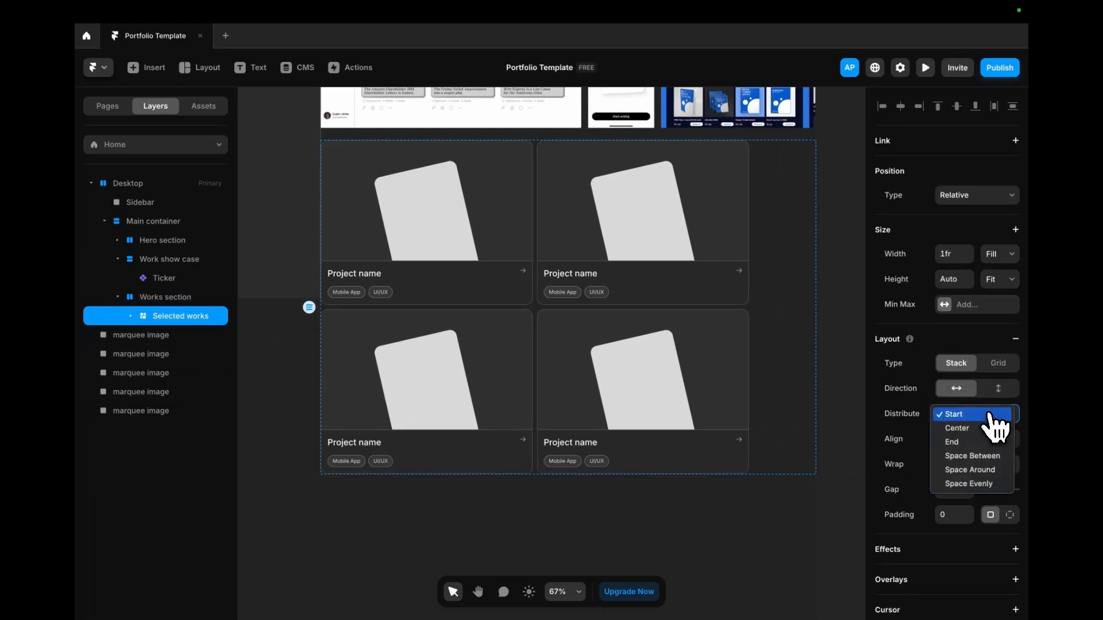
pyautogui.click(988, 458)
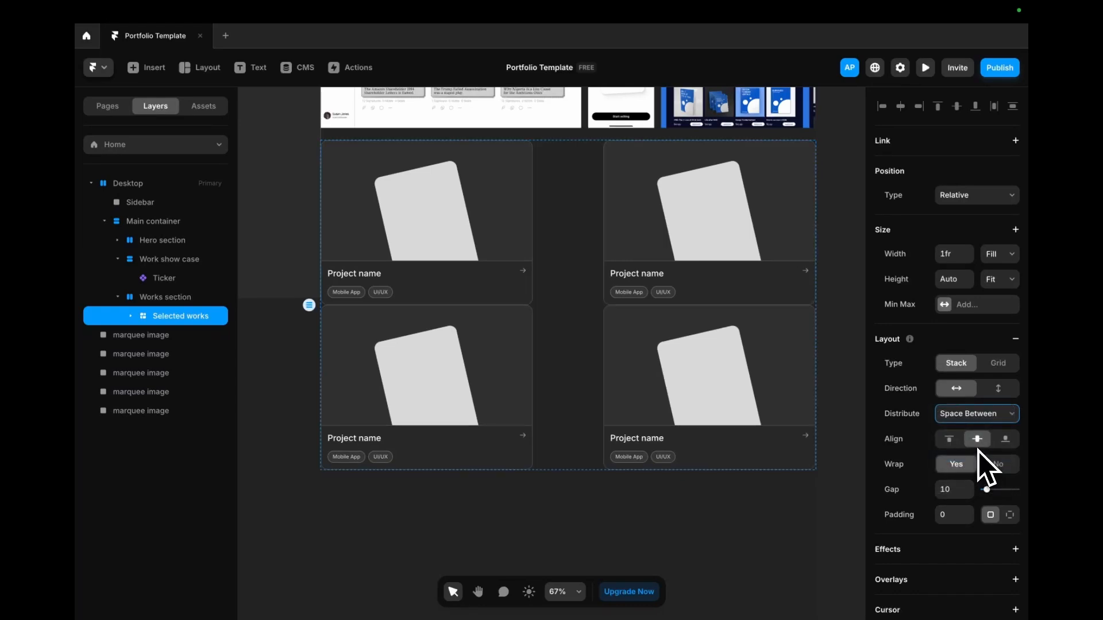
pyautogui.click(982, 414)
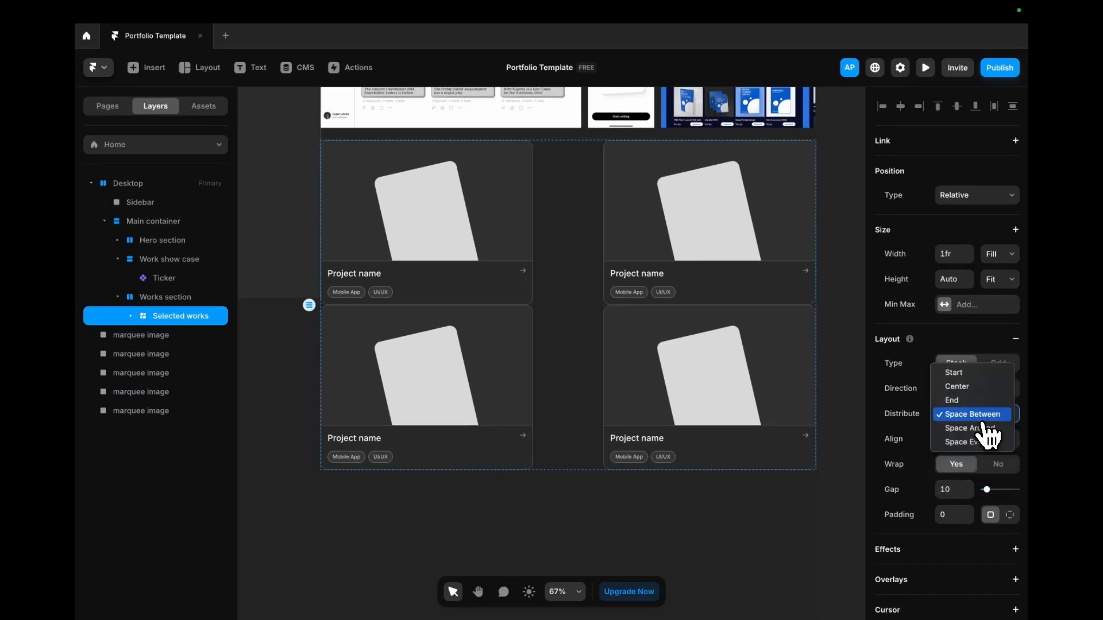
pyautogui.click(977, 394)
# - Set the gap of the Selected works stack to 30
pyautogui.click(951, 489)
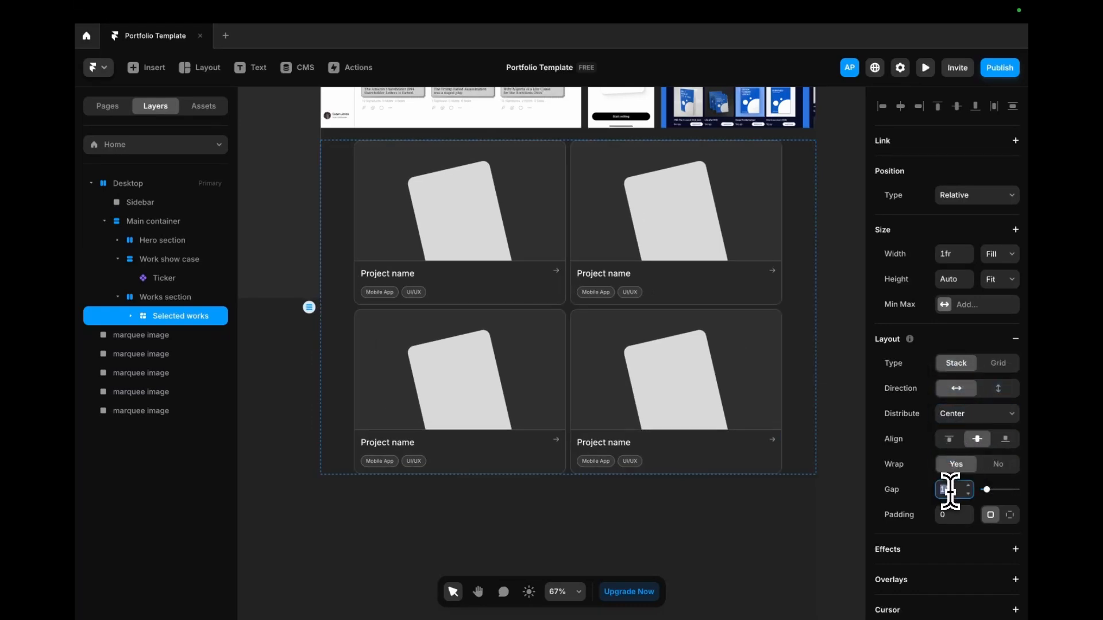
pyautogui.write('20')
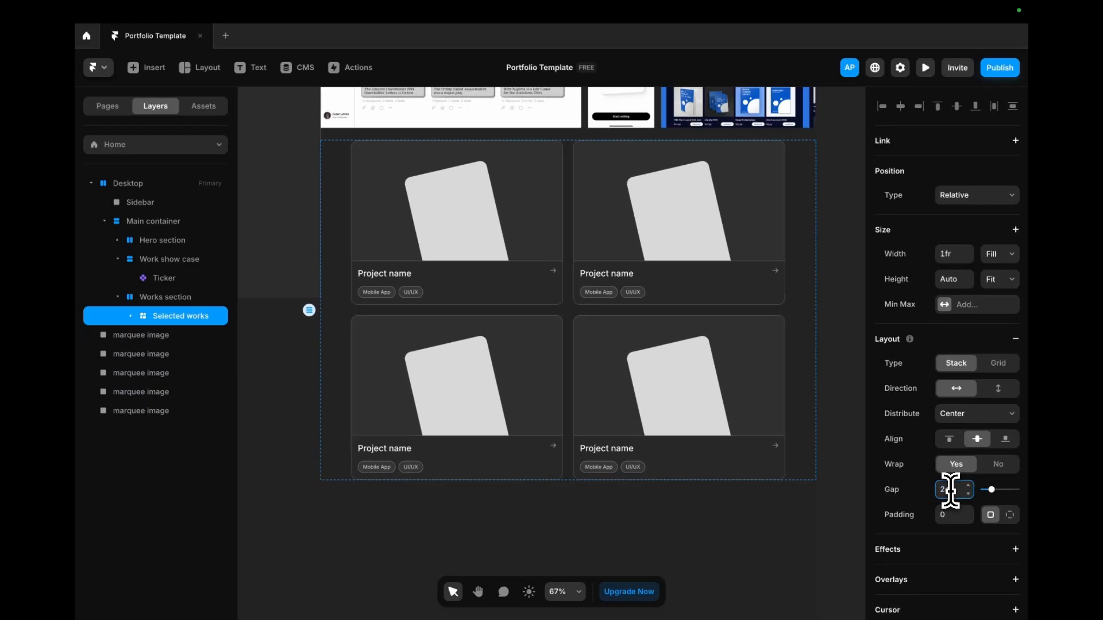
pyautogui.press('BackSpace')
pyautogui.press('BackSpace')
pyautogui.write('30')
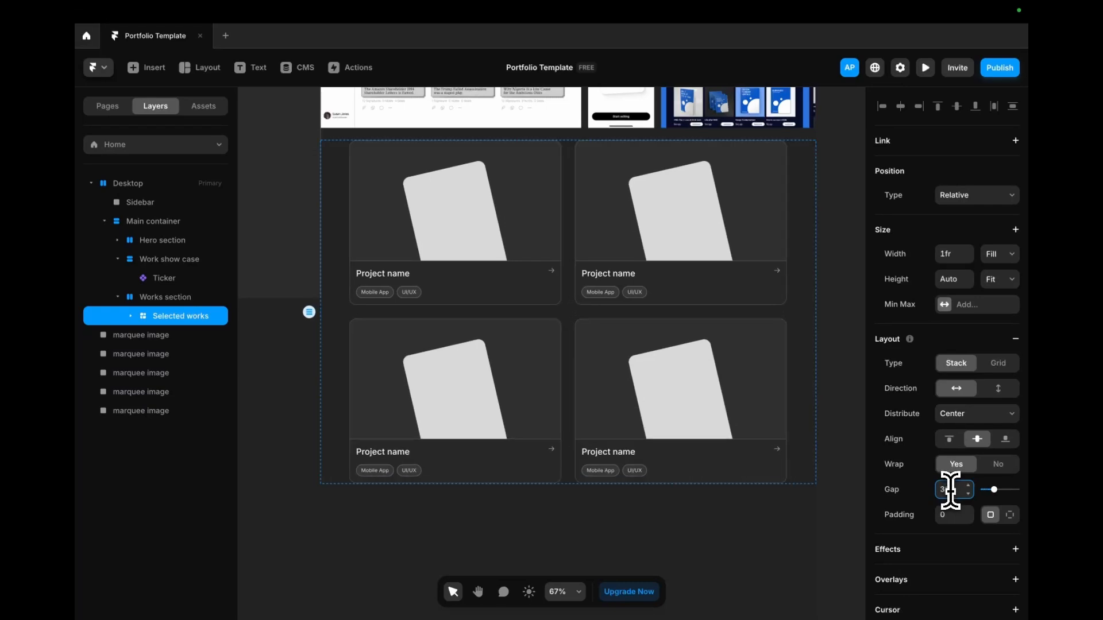
# - Copy the "or send an email" text from the hero section into the Works section stack
pyautogui.click(173, 297)
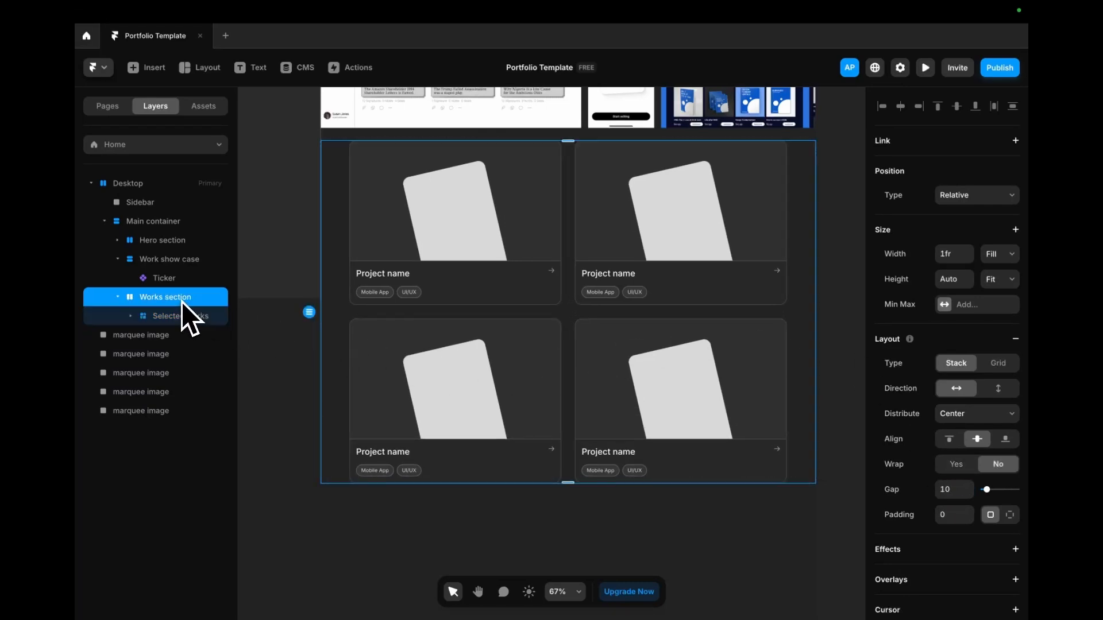
pyautogui.scroll(4, 568, 263)
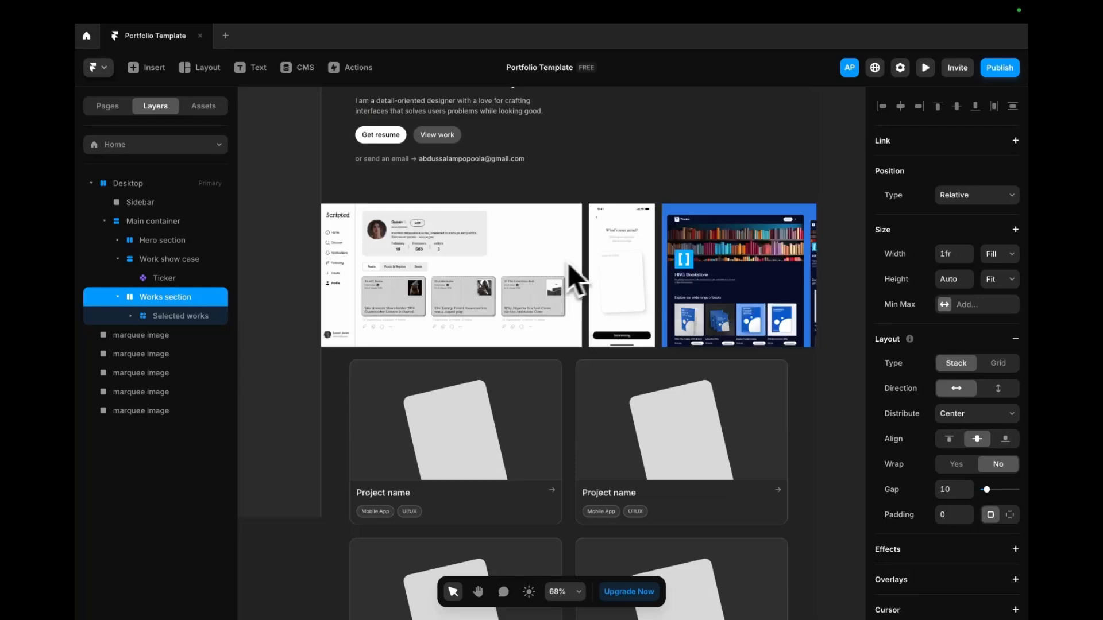
pyautogui.click(474, 164)
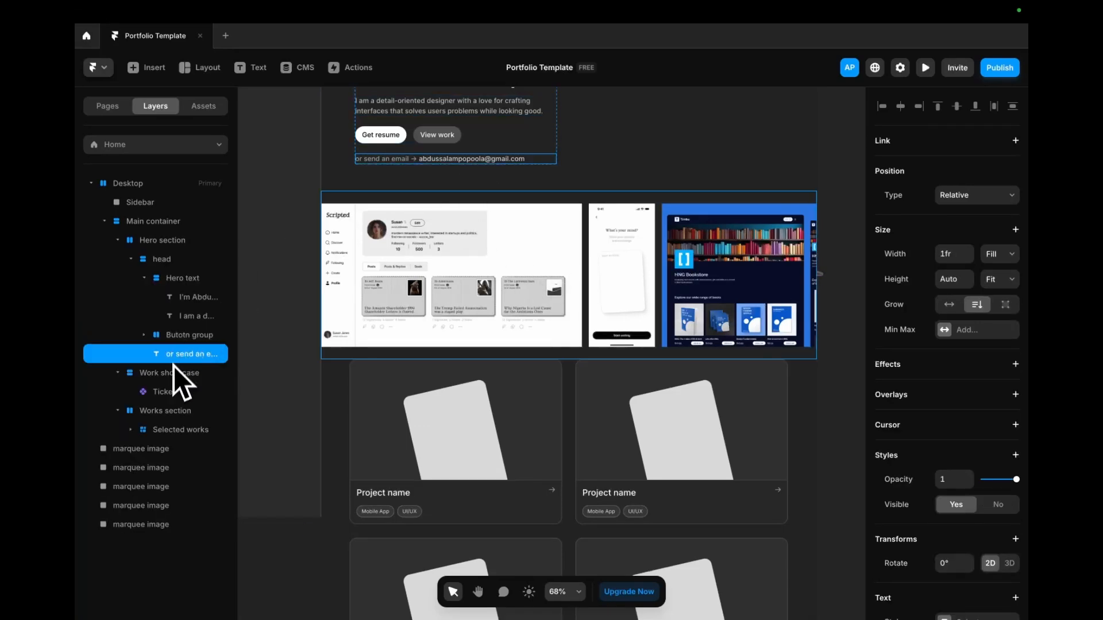
pyautogui.moveTo(173, 383); pyautogui.dragTo(171, 421)
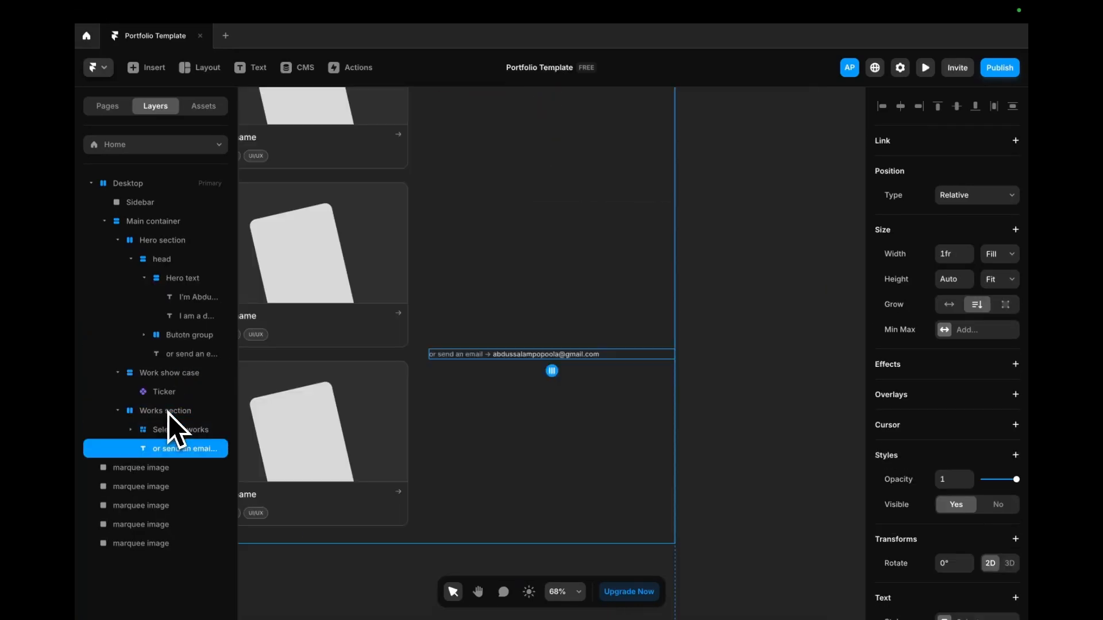
# - Change the Works section stack to a vertical direction and move the copied "or send an email" text above Selected works
pyautogui.scroll(-5, 613, 385)
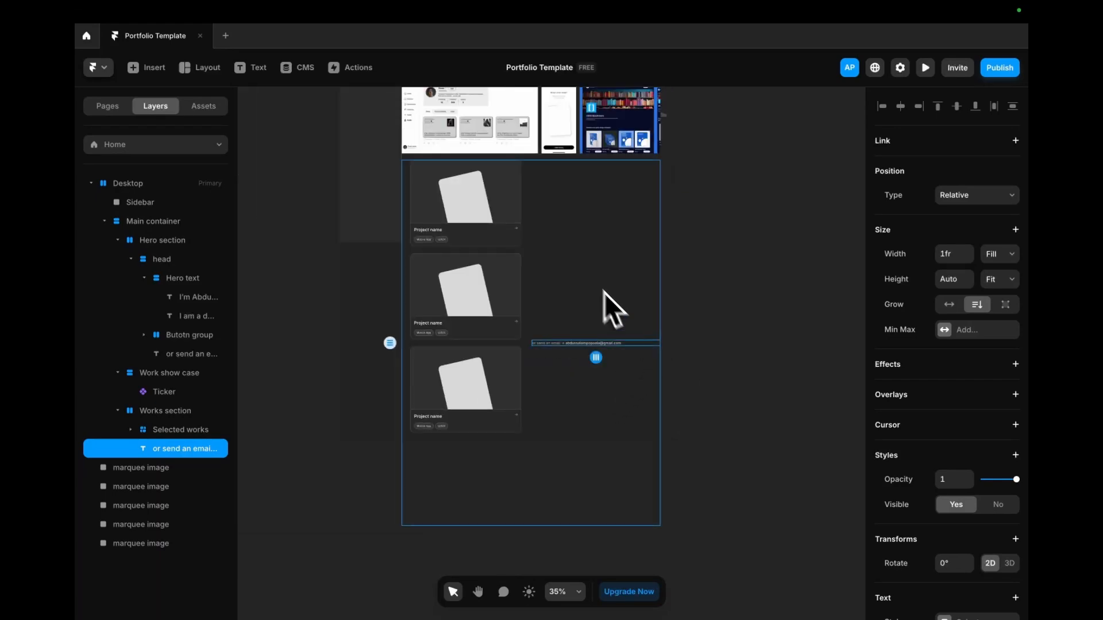
pyautogui.click(591, 328)
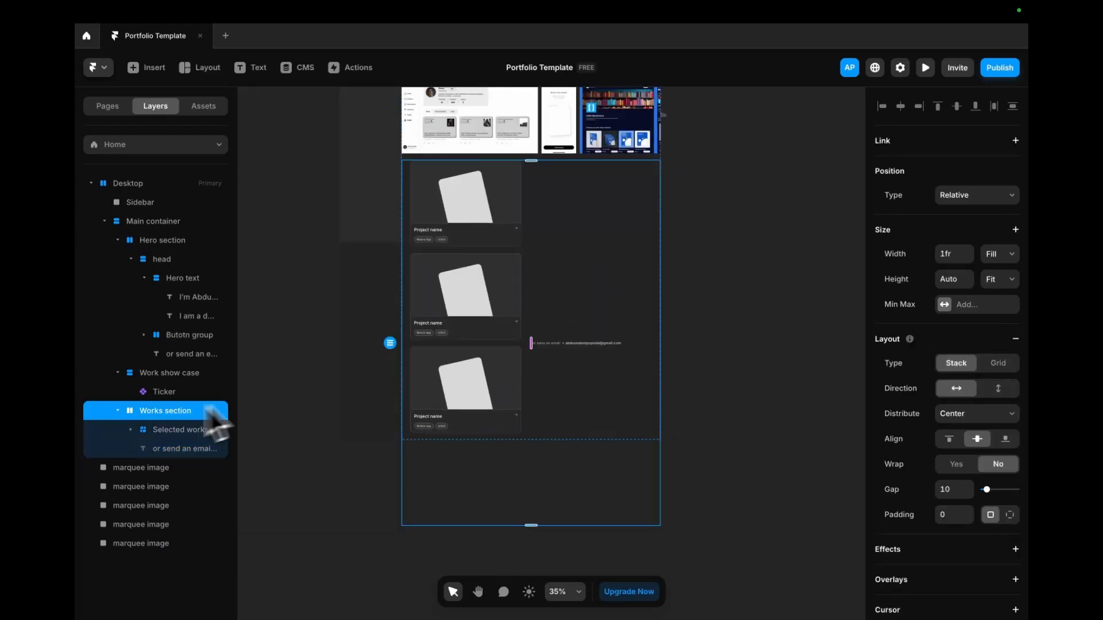
pyautogui.click(998, 388)
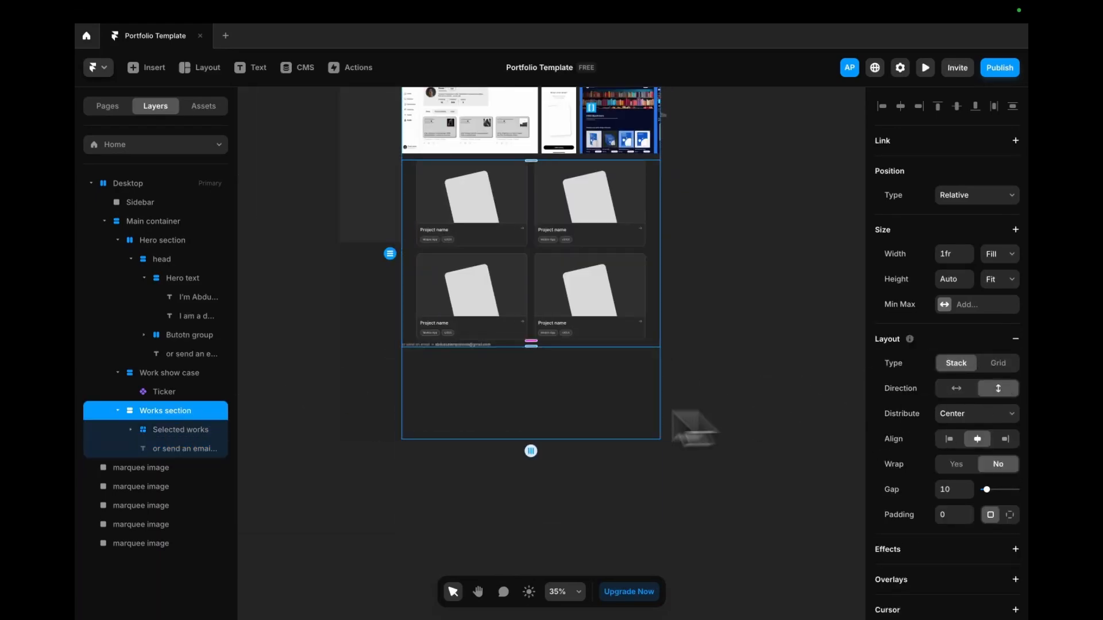
pyautogui.click(167, 454)
pyautogui.press('Up')
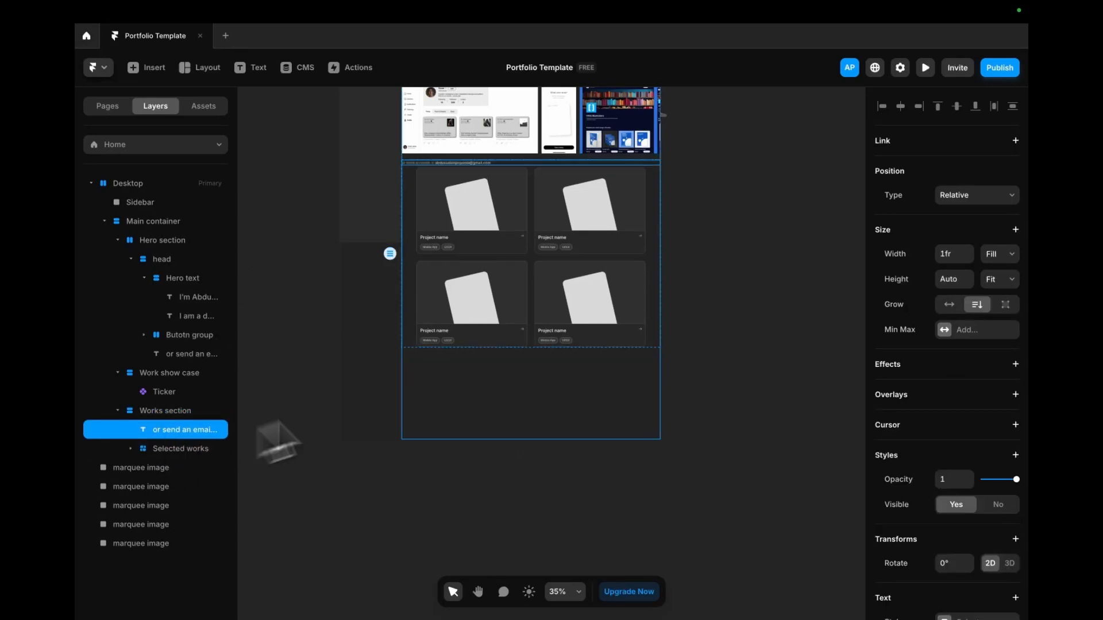
# - Replace the copied text above the work cards with "Selected Projects" and apply the Heading 2 text style to it
pyautogui.scroll(5, 446, 180)
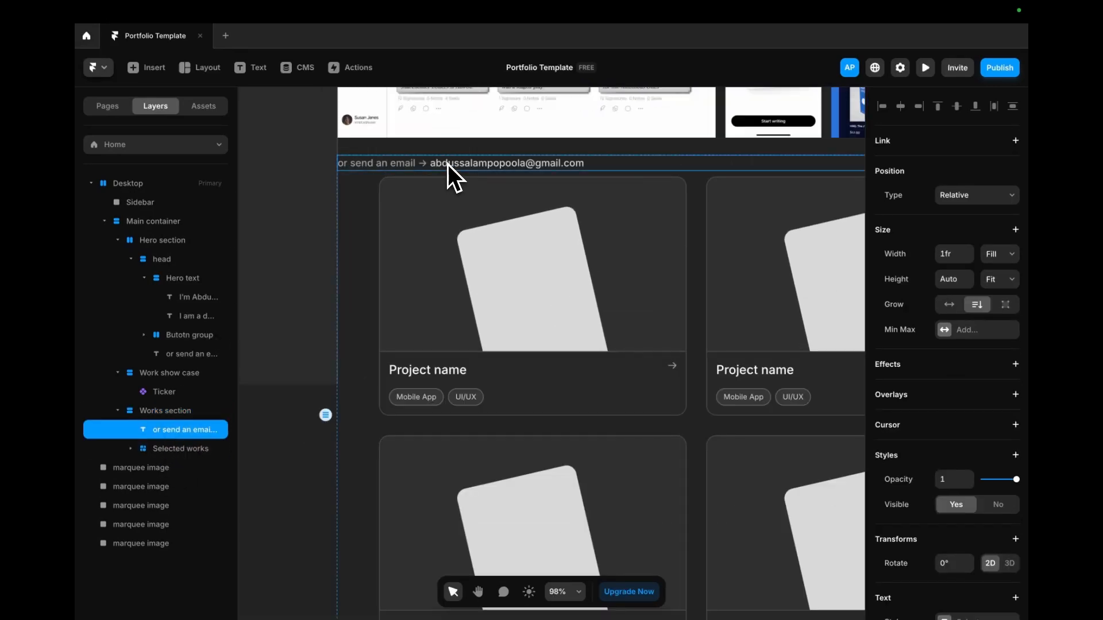
pyautogui.doubleClick(447, 164)
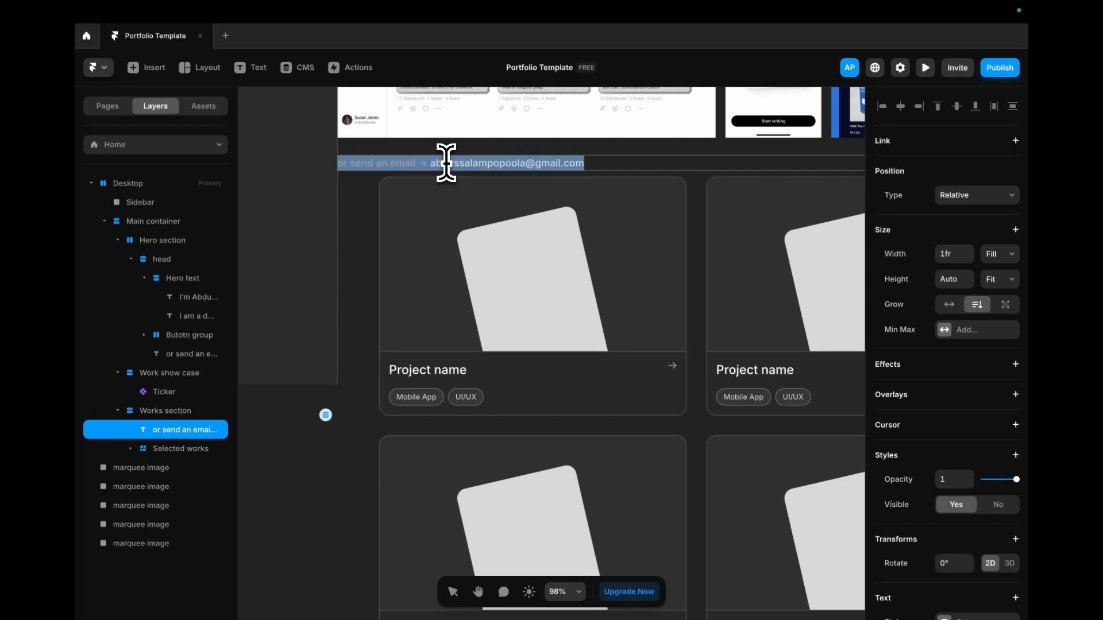
pyautogui.write('Selected Projects')
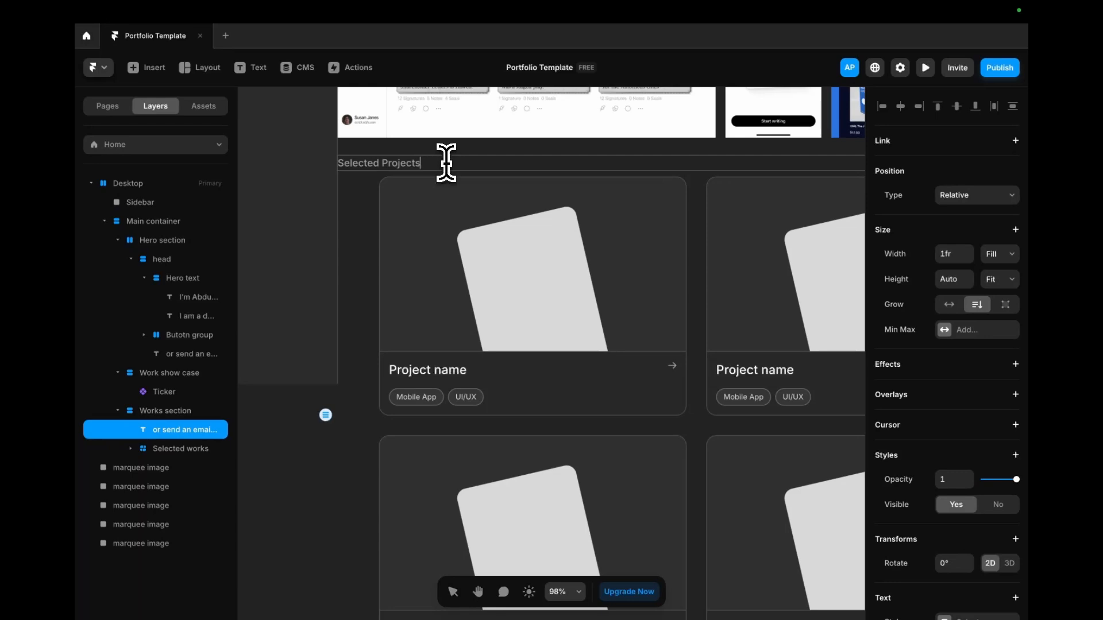
pyautogui.press('Escape')
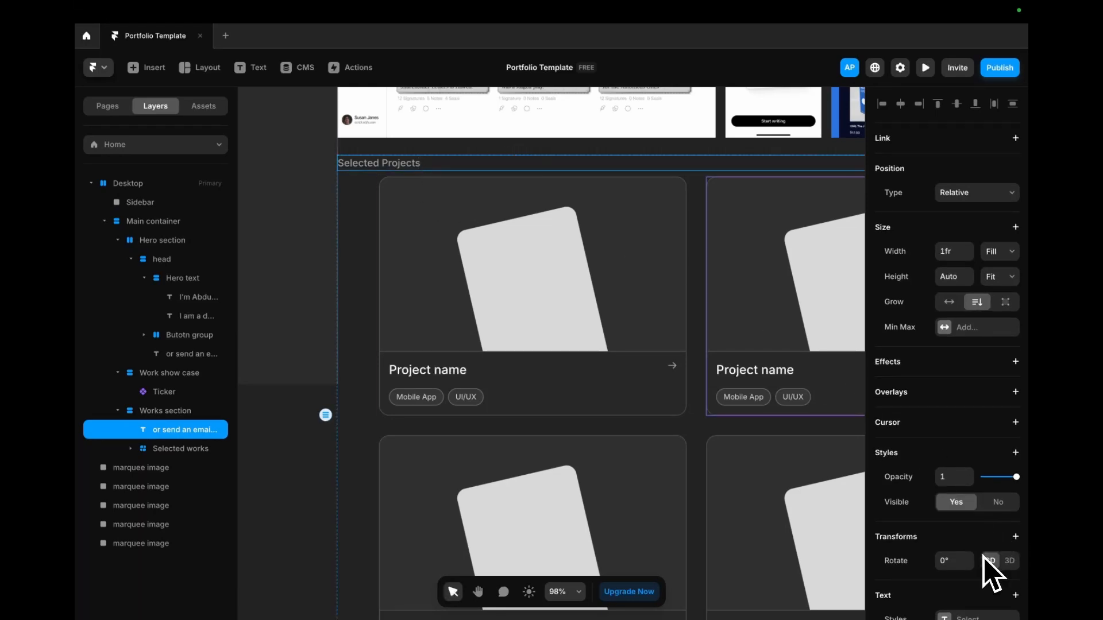
pyautogui.scroll(-5, 985, 563)
pyautogui.click(953, 374)
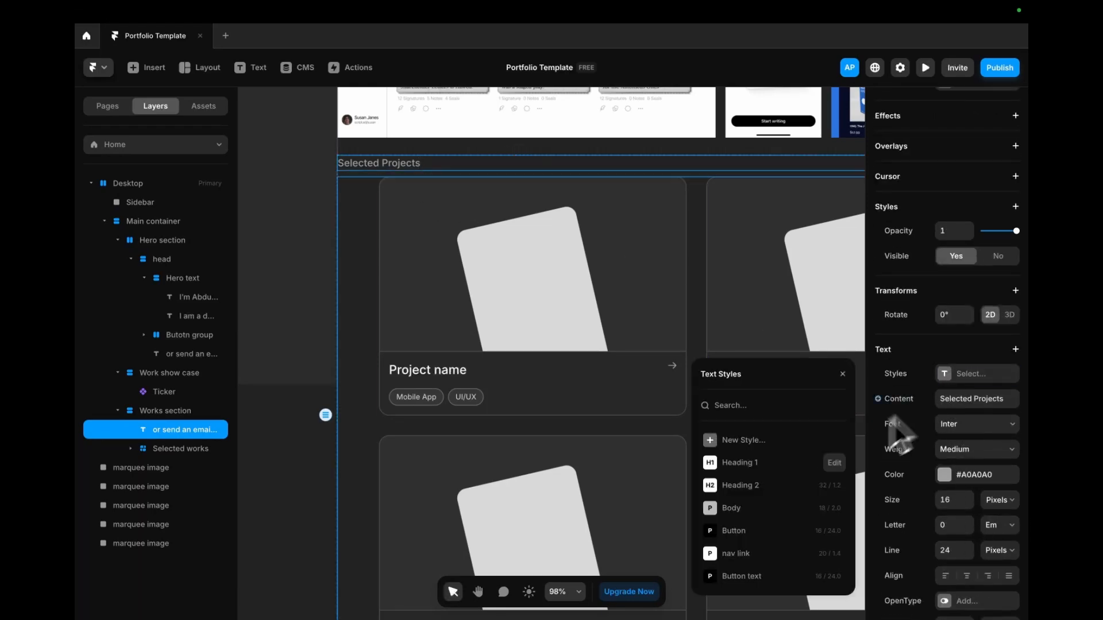
pyautogui.click(764, 486)
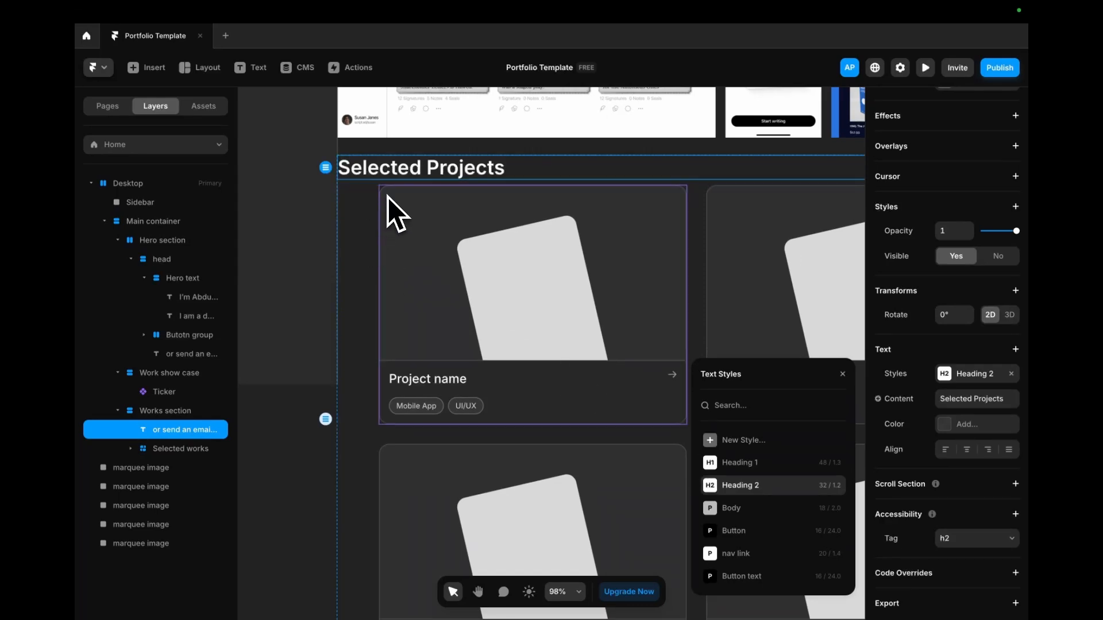
# - Align the Works section stack's content to the left and set its distribution to Start
pyautogui.click(186, 412)
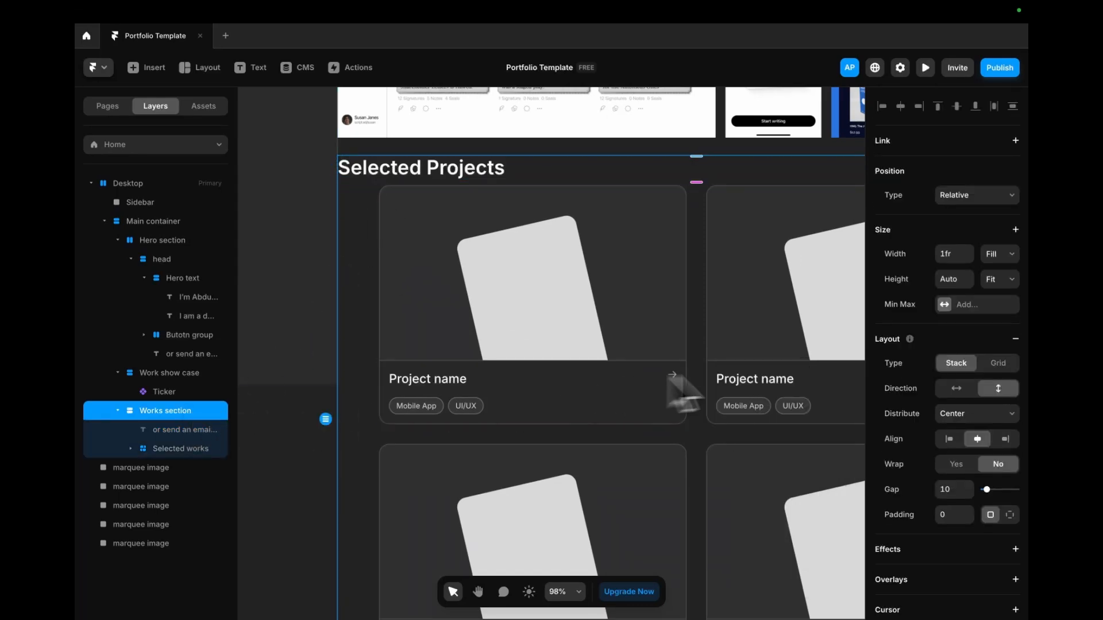
pyautogui.click(946, 440)
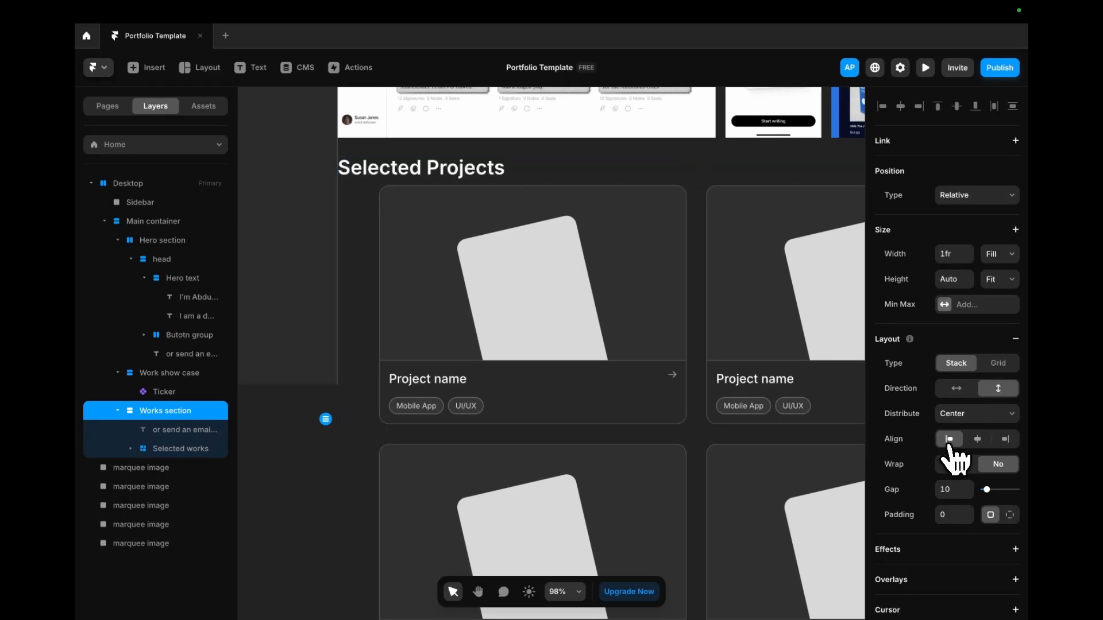
pyautogui.click(972, 415)
pyautogui.click(969, 402)
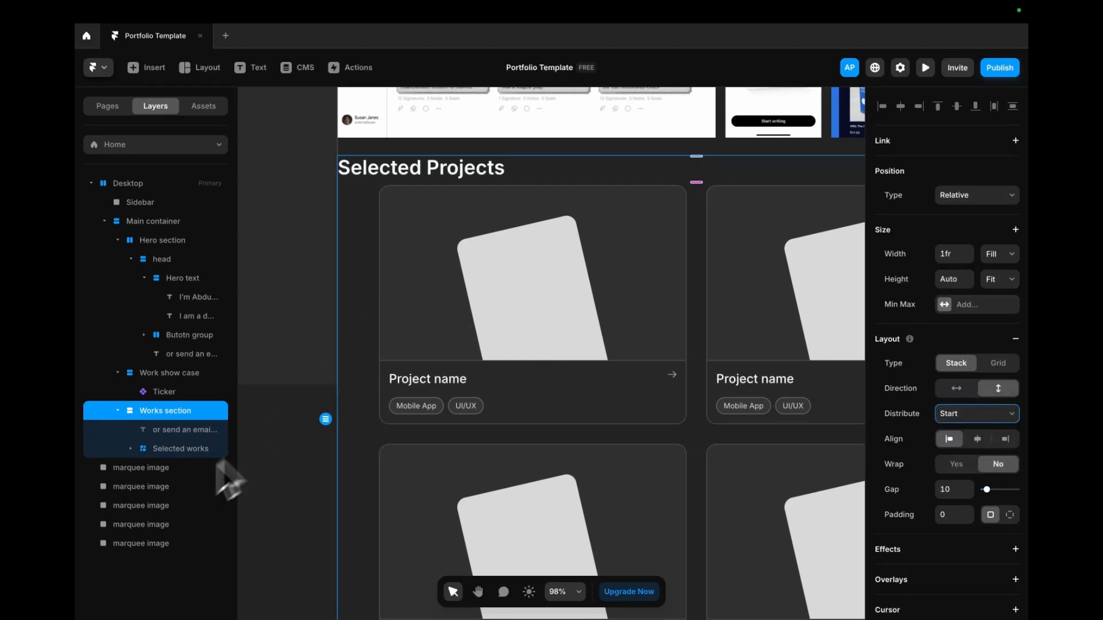
# - Set the distribution of the Selected works stack to Start
pyautogui.click(170, 451)
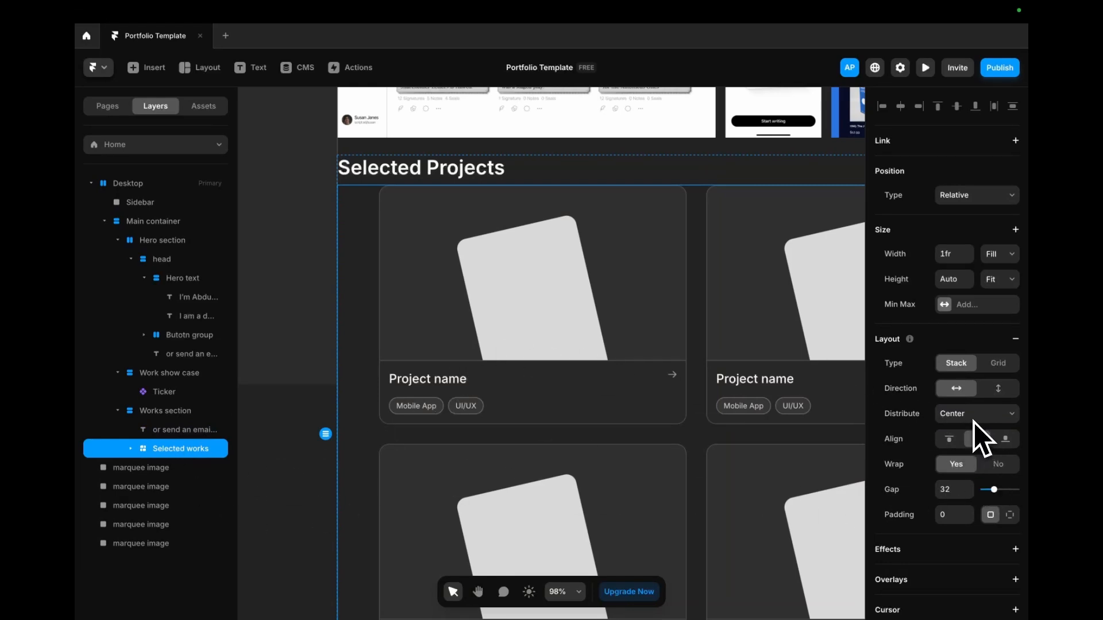
pyautogui.click(959, 415)
pyautogui.click(961, 403)
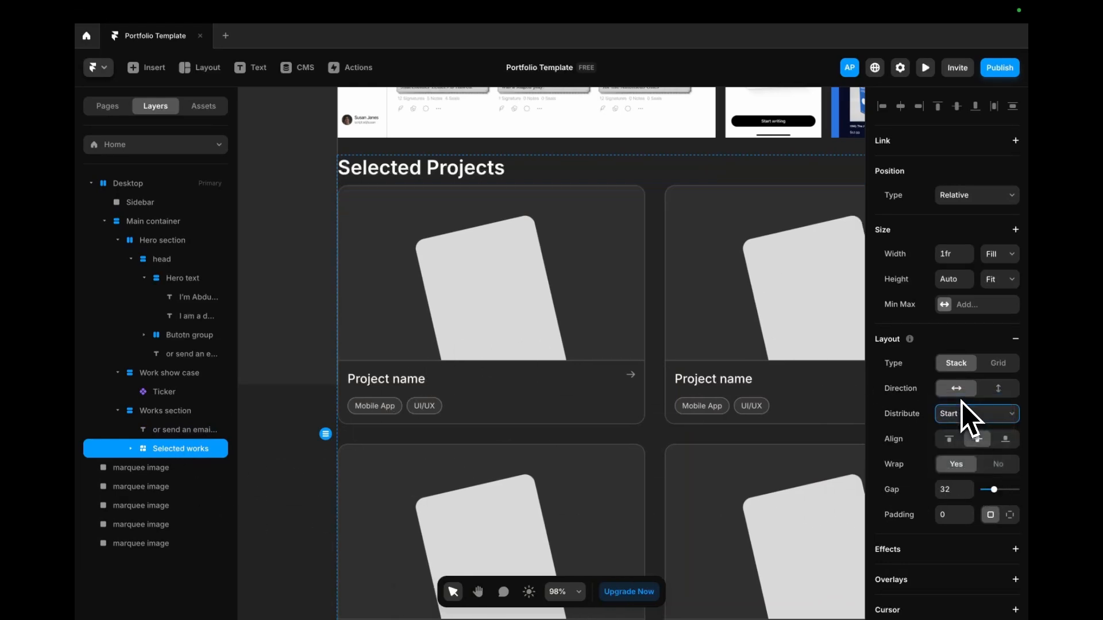
pyautogui.scroll(-5, 598, 387)
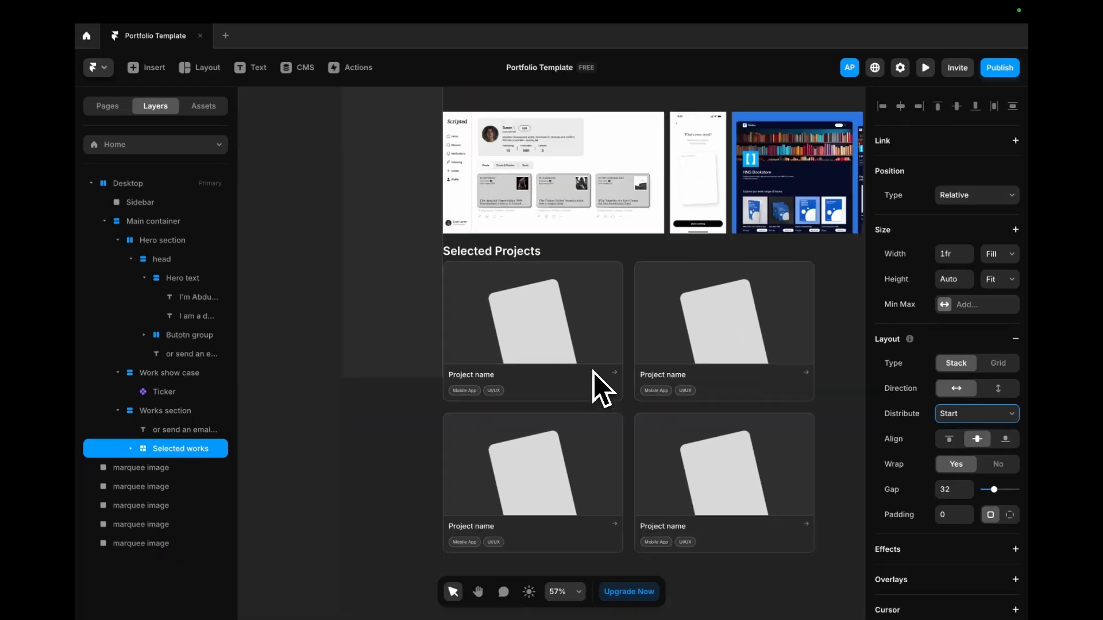
pyautogui.scroll(-3, 667, 359)
pyautogui.scroll(3, 658, 352)
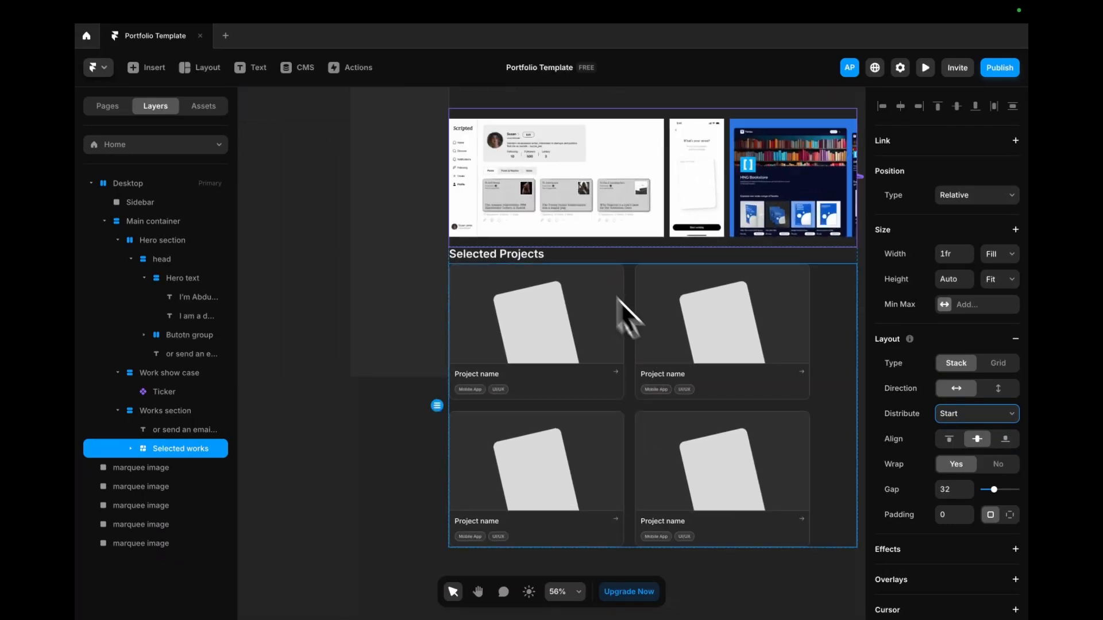
# - Set the Works section's padding to 80 on all sides, with 48 on the right side only
pyautogui.click(174, 418)
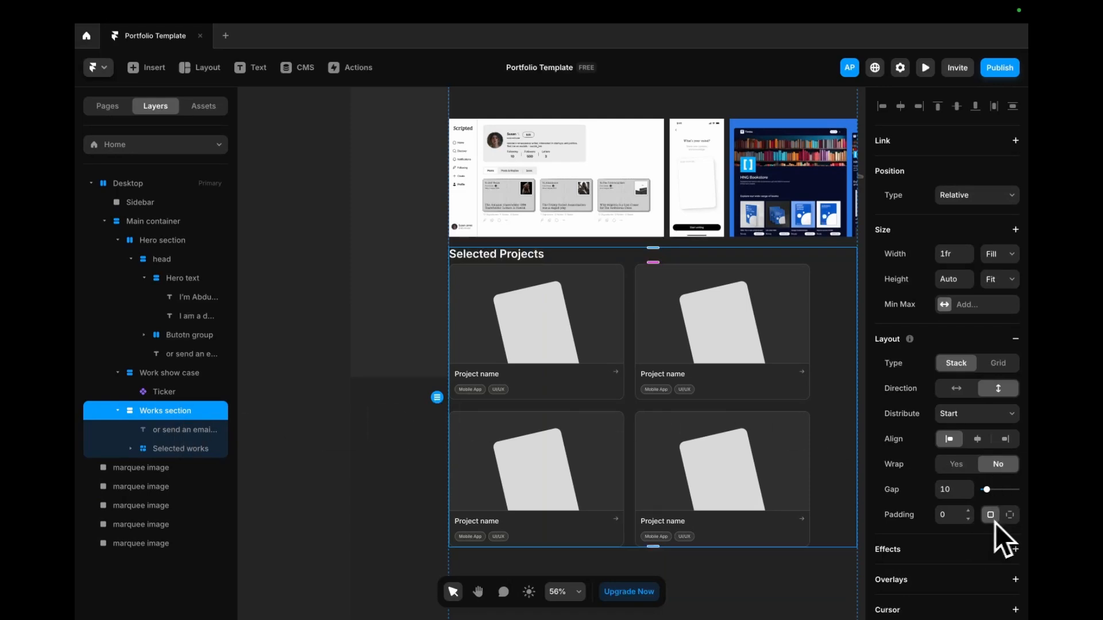
pyautogui.click(956, 517)
pyautogui.write('80')
pyautogui.press('Return')
pyautogui.scroll(-4, 623, 402)
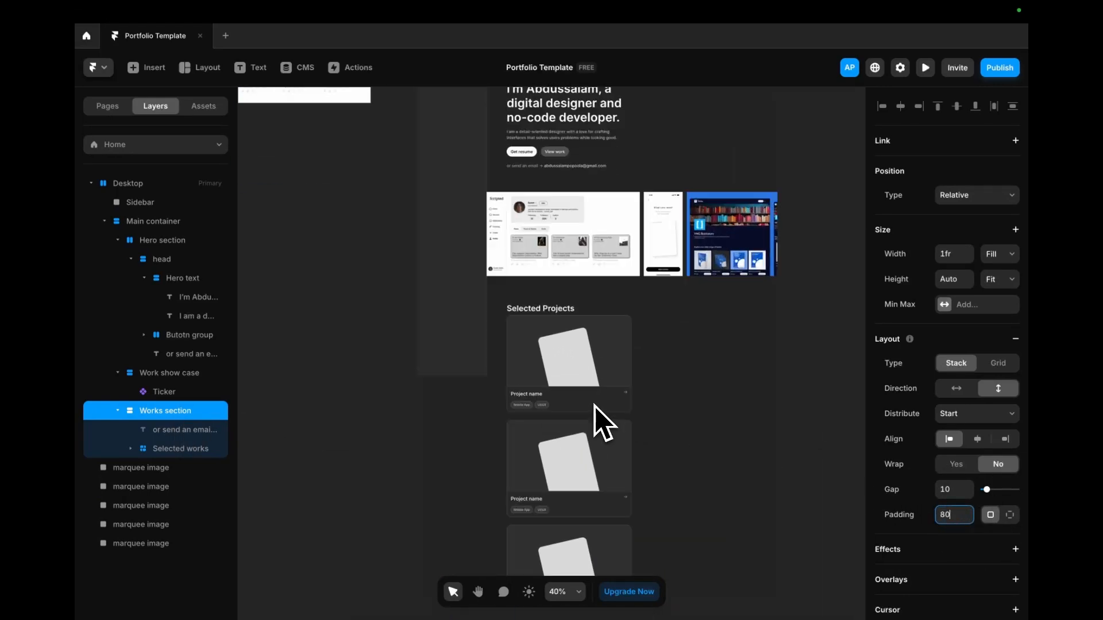
pyautogui.scroll(-1, 727, 390)
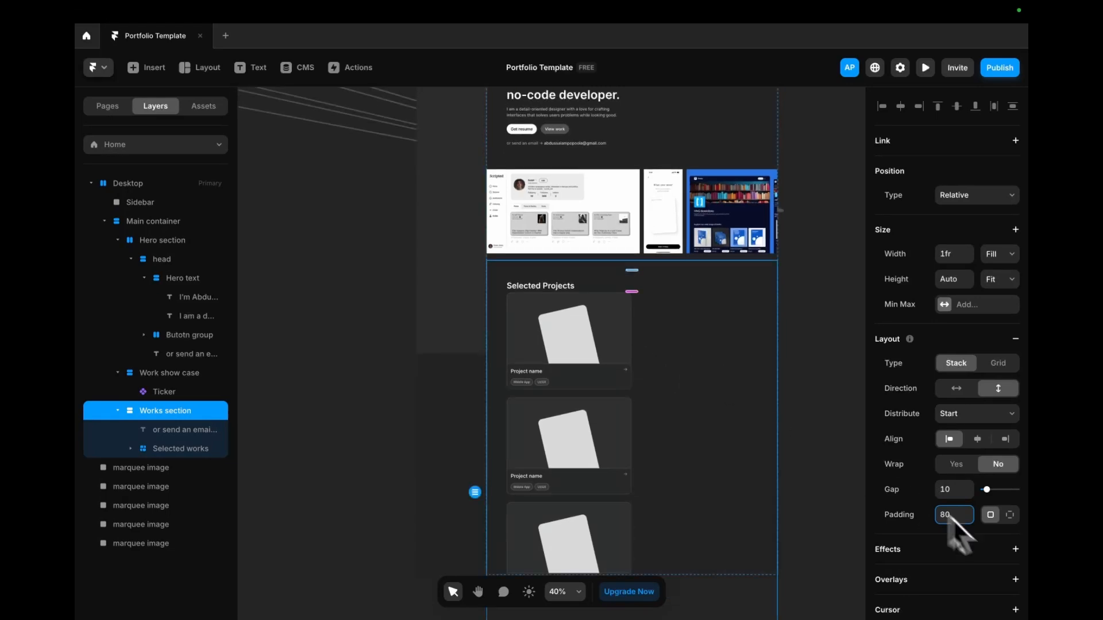
pyautogui.click(1009, 515)
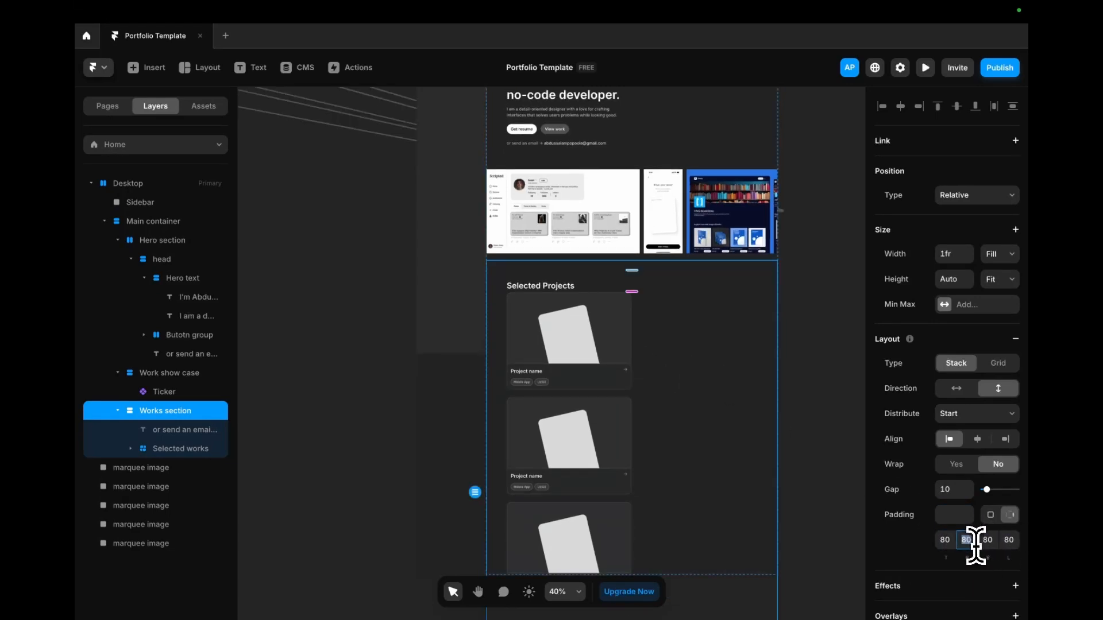
pyautogui.press('Return')
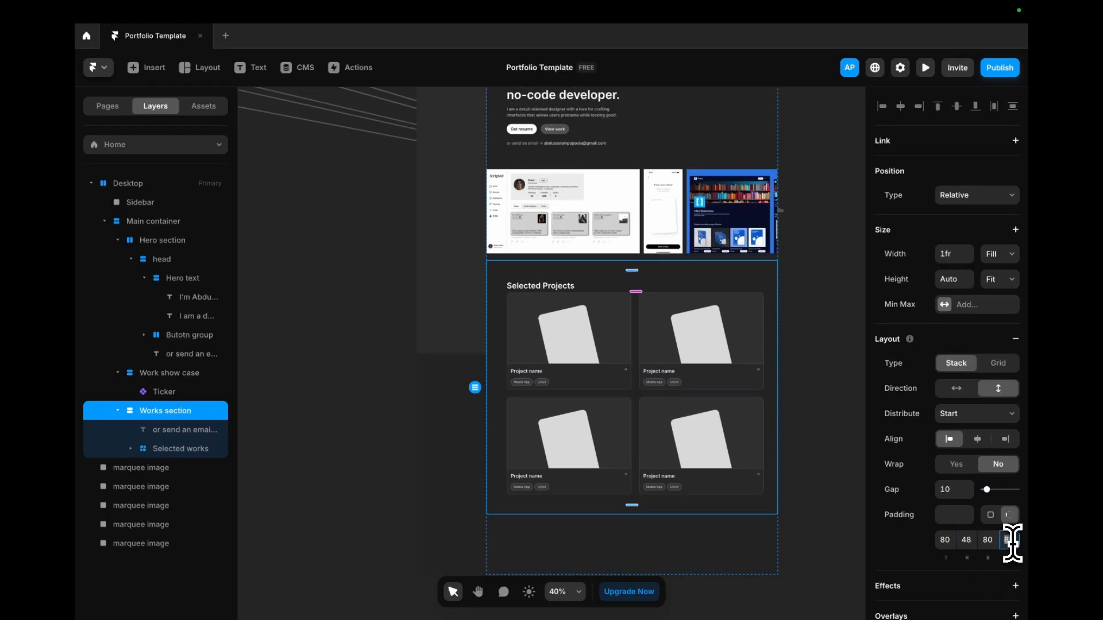
pyautogui.press('Return')
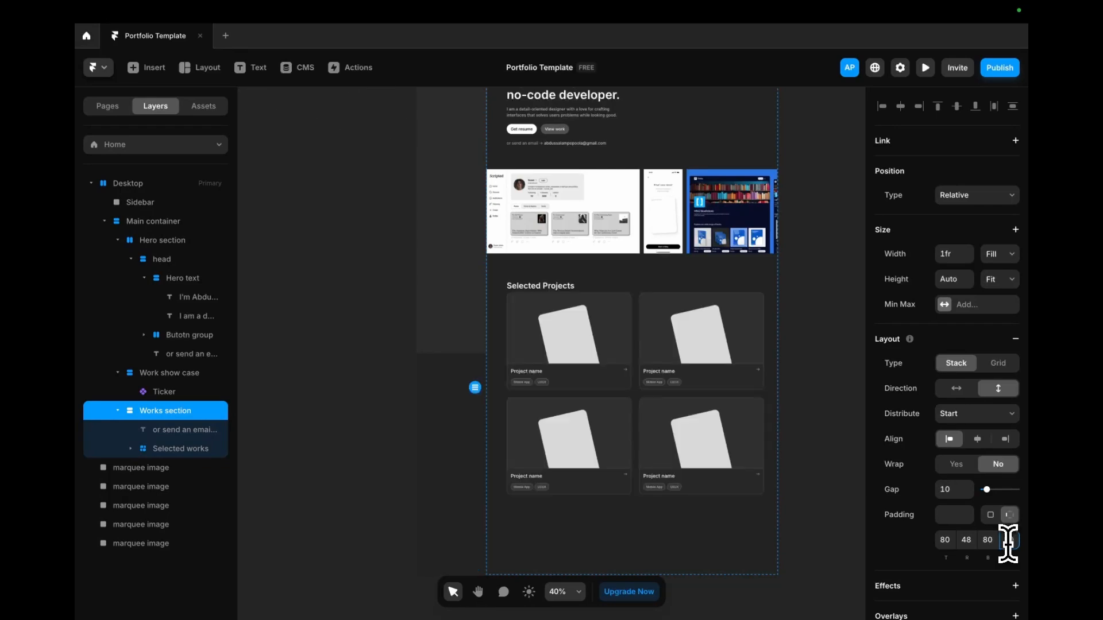
# - Set the Works section's top padding, bottom padding and gap to 48 each, trying 64 for the top padding first
pyautogui.click(946, 540)
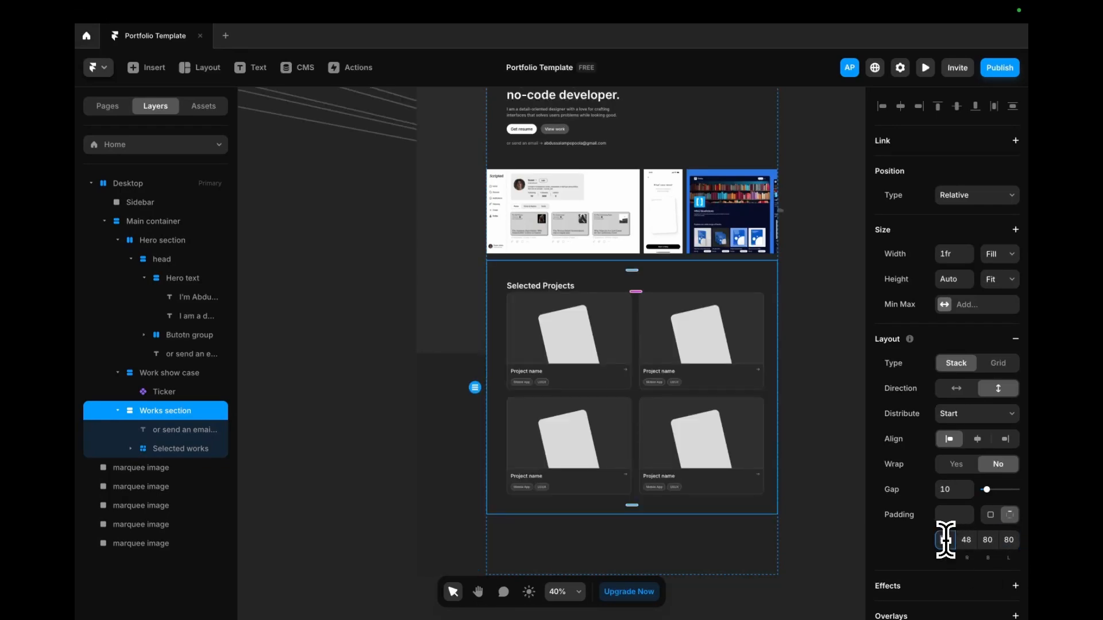
pyautogui.write('64')
pyautogui.press('Return')
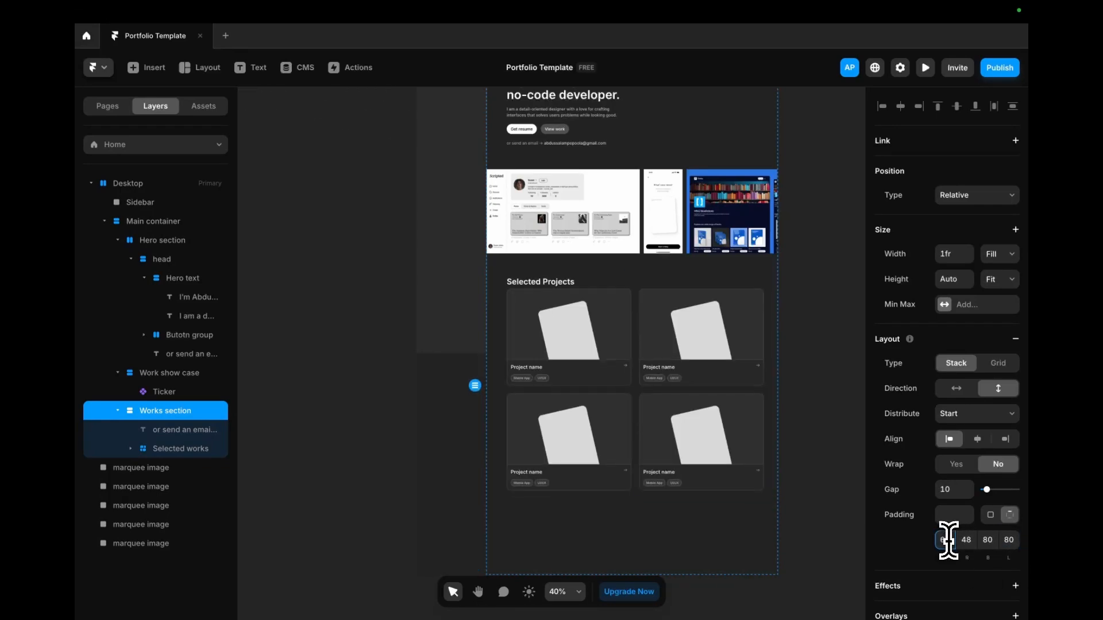
pyautogui.press('BackSpace')
pyautogui.write('48')
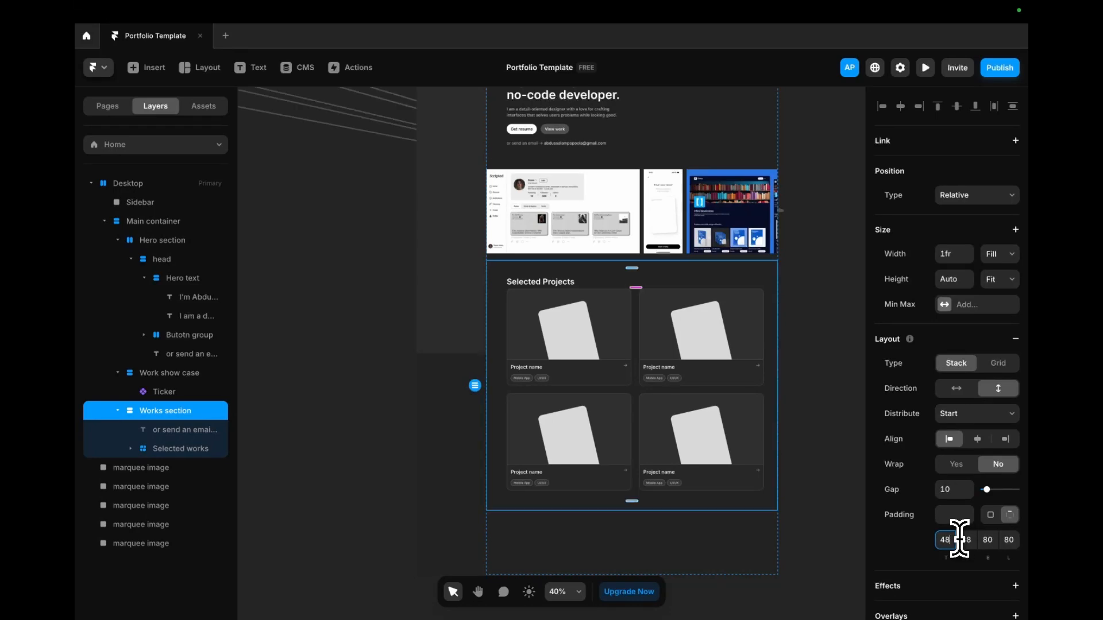
pyautogui.press('Return')
pyautogui.click(996, 545)
pyautogui.write('4')
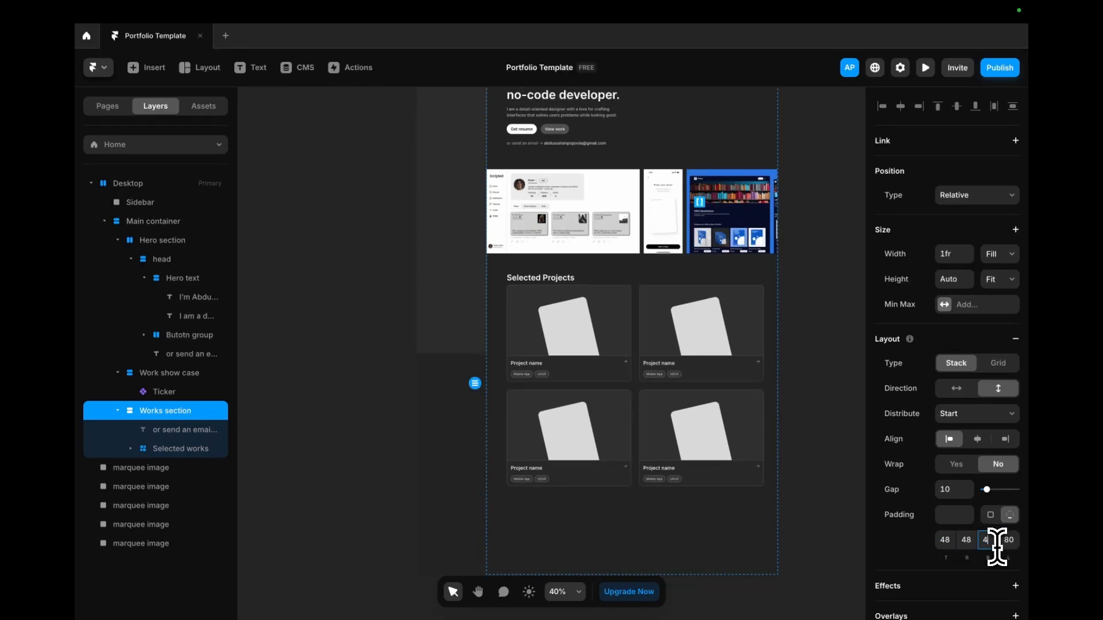
pyautogui.write('8')
pyautogui.click(952, 489)
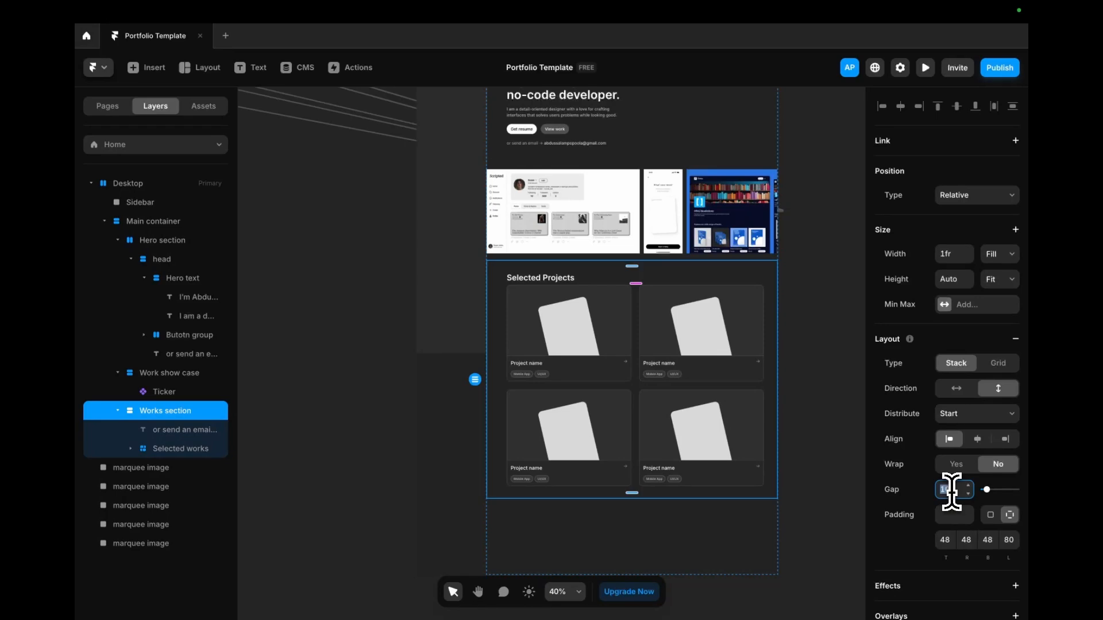
pyautogui.write('48')
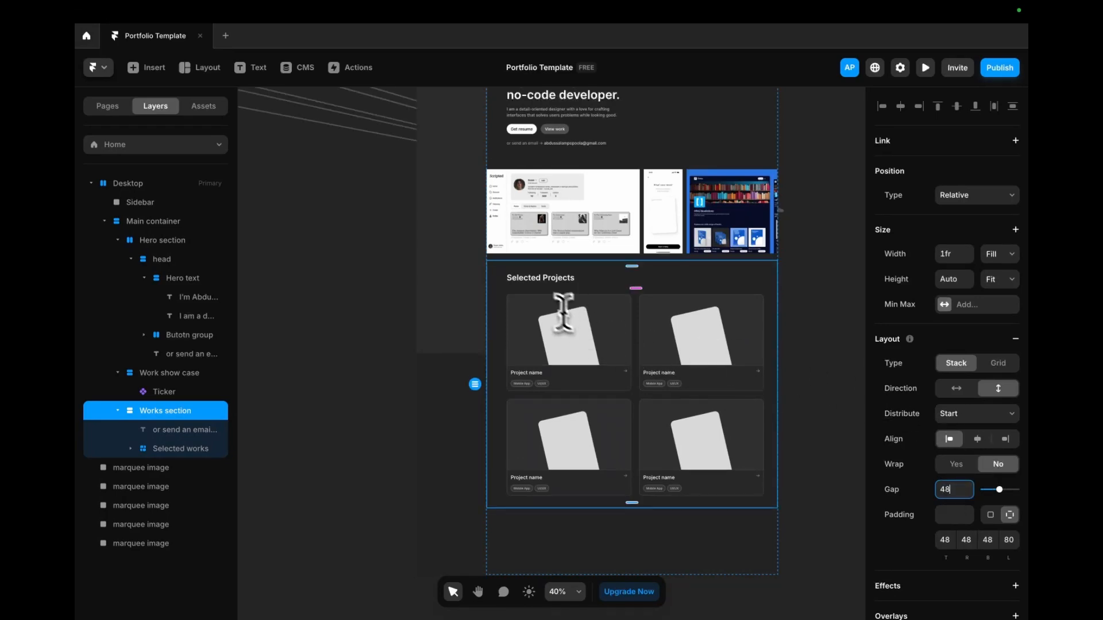
# - Preview the desktop page, check the Selected Projects section and its card hover effect, and close the preview
pyautogui.scroll(5, 563, 310)
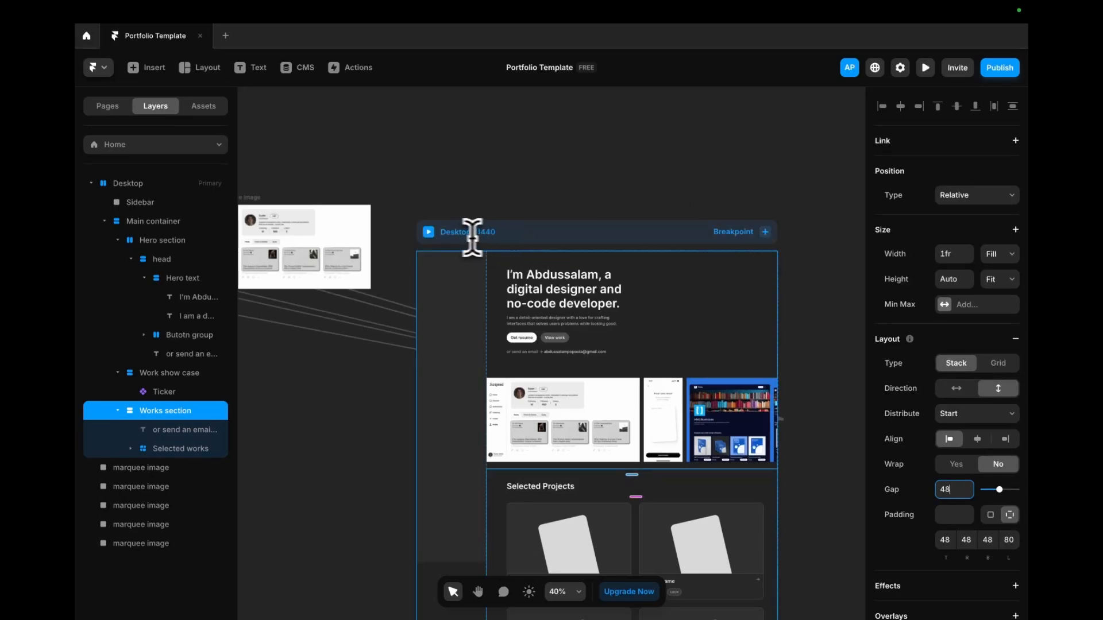
pyautogui.click(430, 232)
pyautogui.scroll(-5, 557, 296)
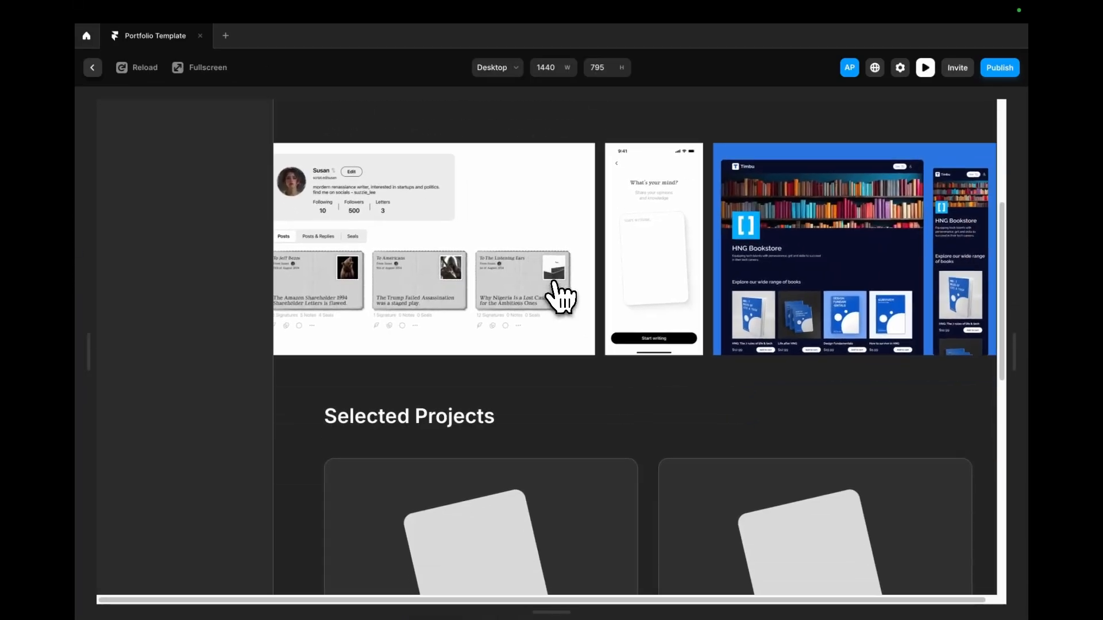
pyautogui.scroll(-6, 562, 296)
pyautogui.scroll(3, 412, 305)
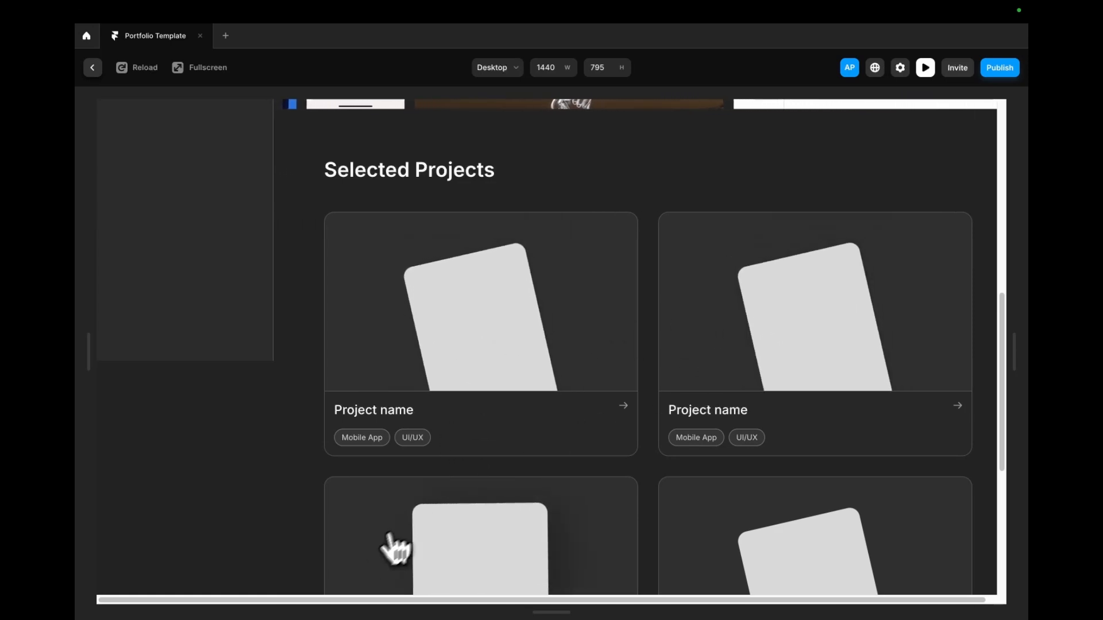
pyautogui.click(925, 68)
# - Review the Selected Projects cards on the desktop page and select the main container that holds the sections
pyautogui.scroll(-5, 528, 381)
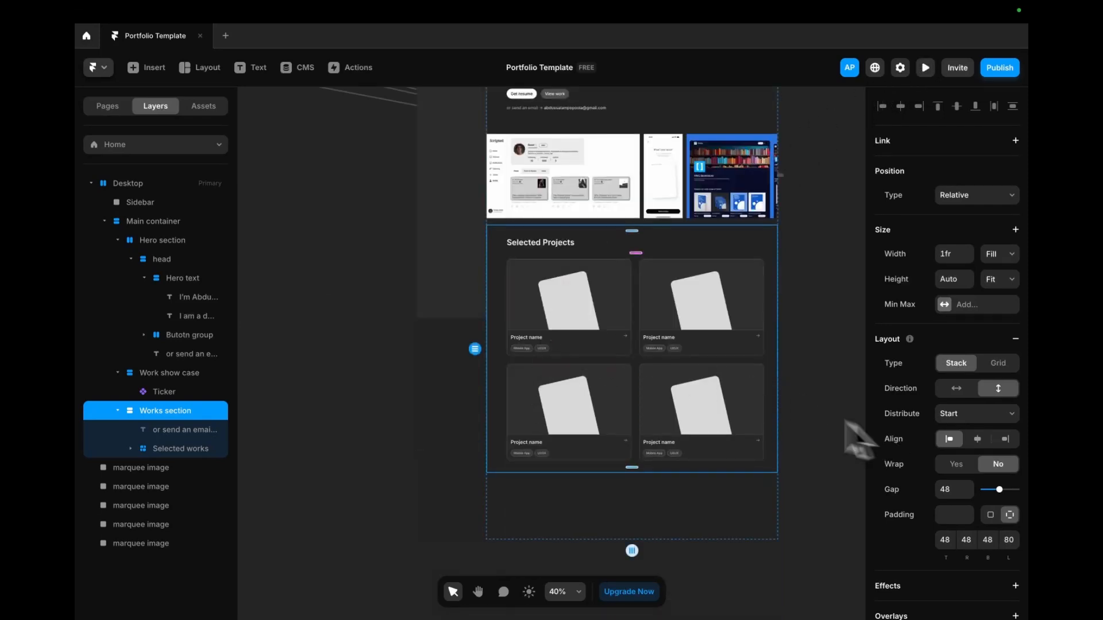
pyautogui.scroll(1, 591, 310)
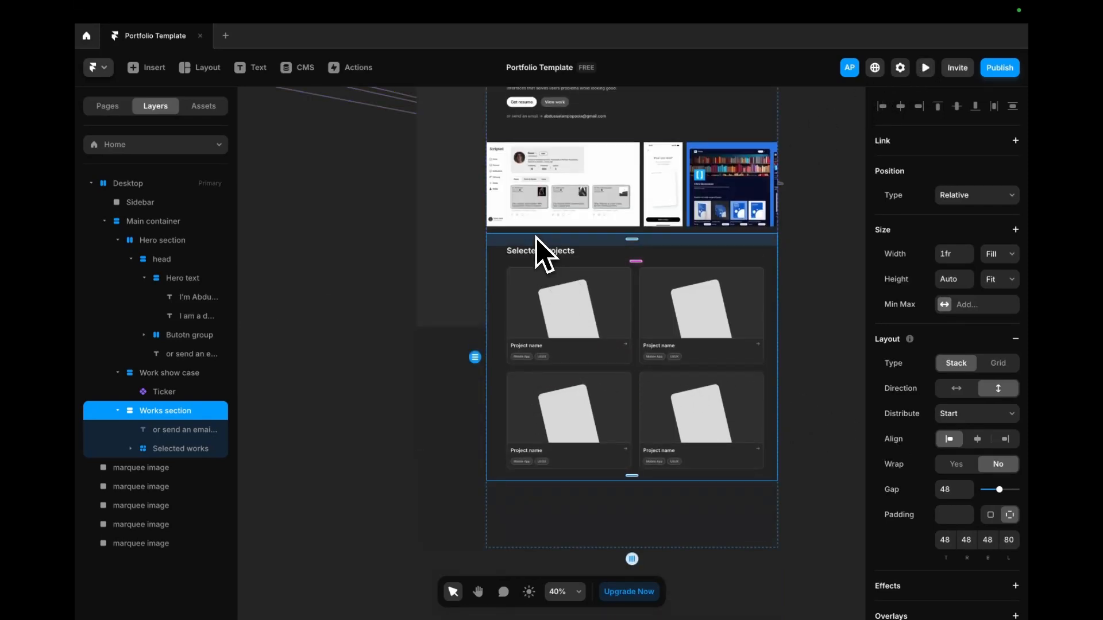
pyautogui.click(631, 509)
pyautogui.scroll(3, 564, 437)
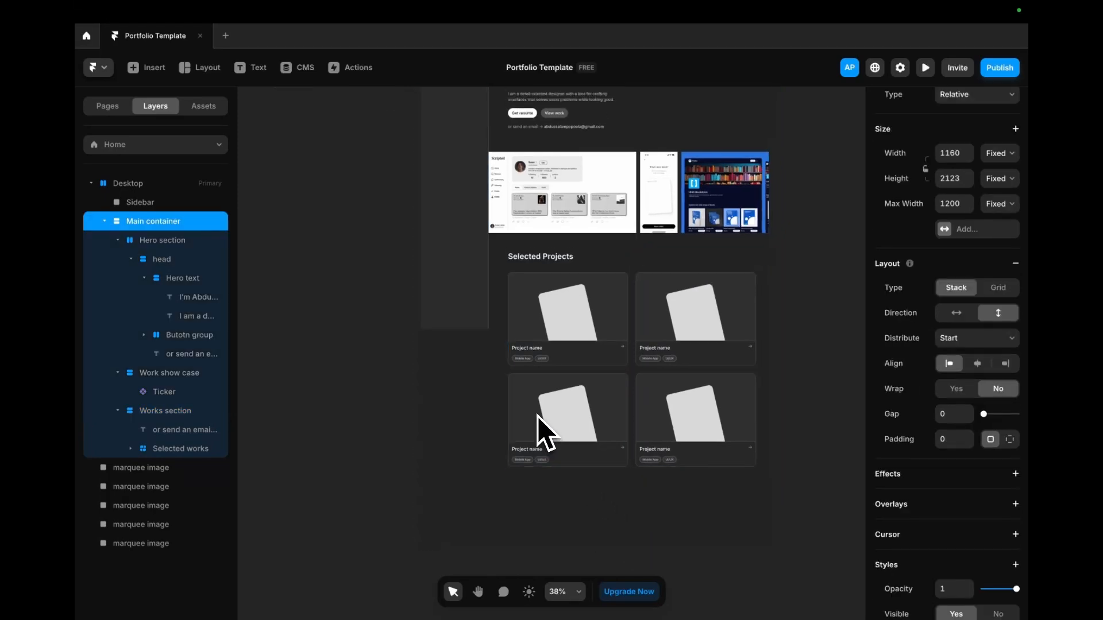
pyautogui.scroll(-1, 577, 385)
pyautogui.scroll(-4, 585, 369)
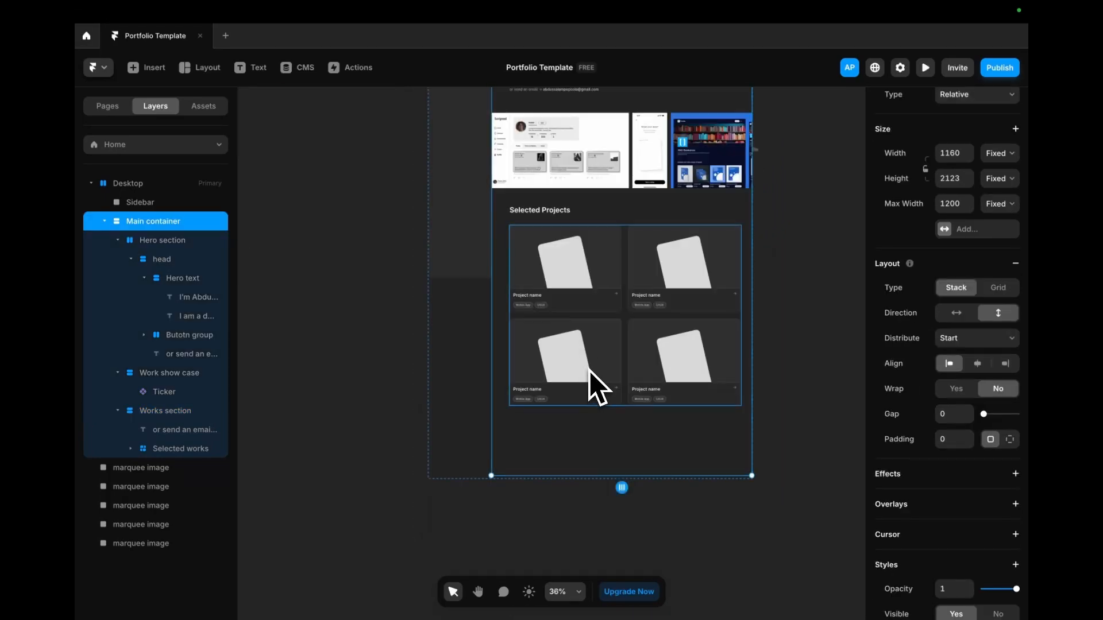
# - Examine the footer in the Figma design and on the published portfolio site in the Arc browser
pyautogui.hotkey('ctrl', 'Left')
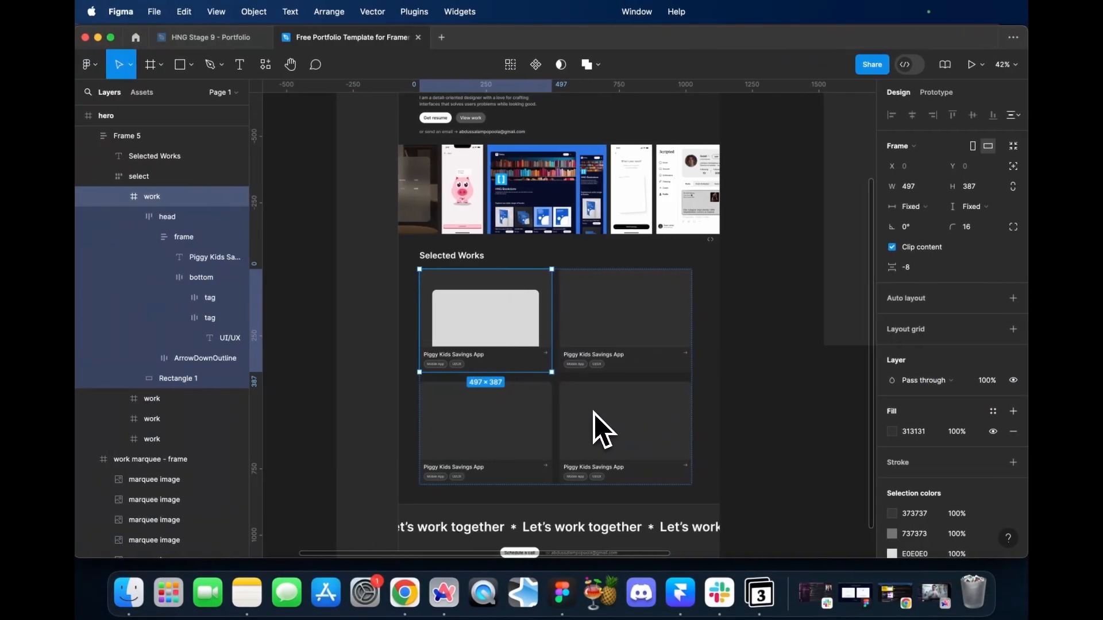
pyautogui.scroll(-5, 529, 517)
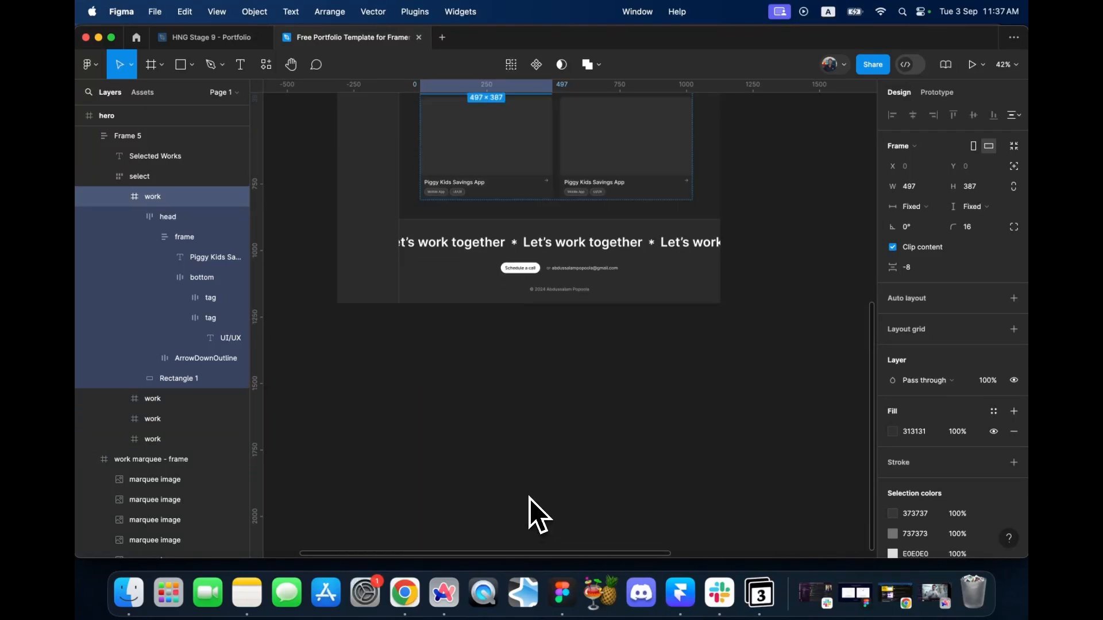
pyautogui.hotkey('ctrl', 'Up')
pyautogui.click(516, 491)
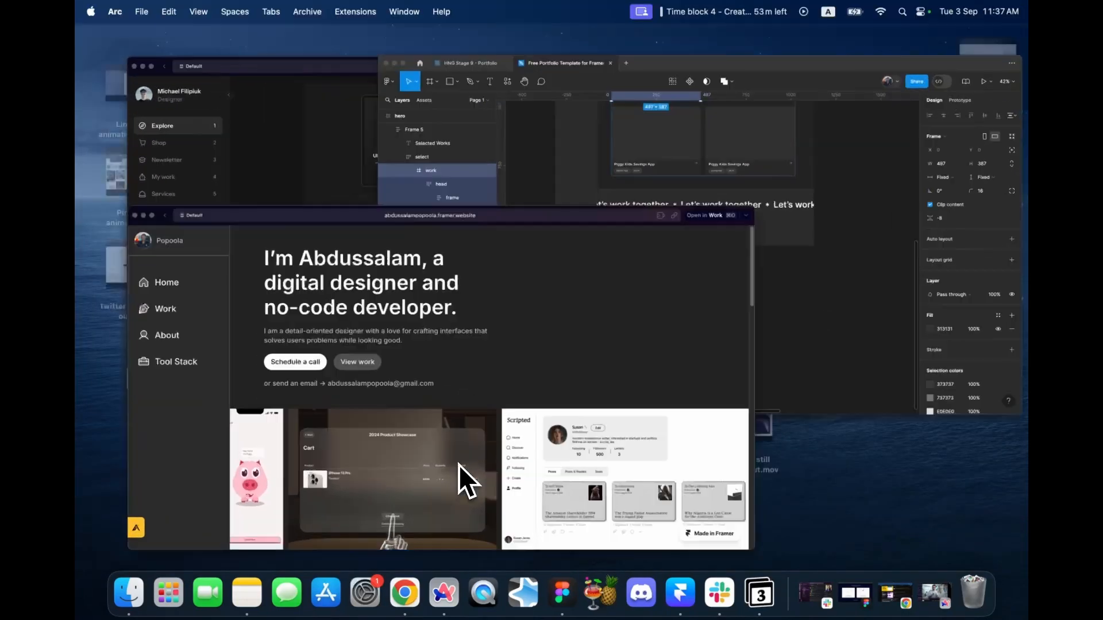
pyautogui.scroll(-15, 492, 460)
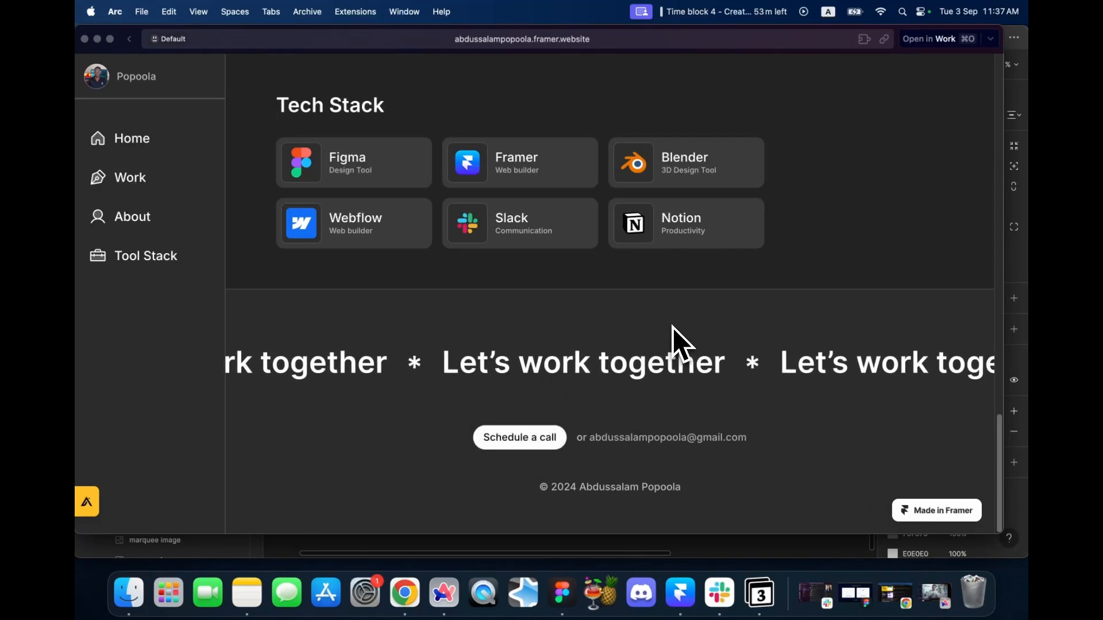
# - Return to the Figma design and inspect the footer frame and its "Let's work together" text row
pyautogui.hotkey('ctrl', 'Right')
pyautogui.hotkey('ctrl', 'Left')
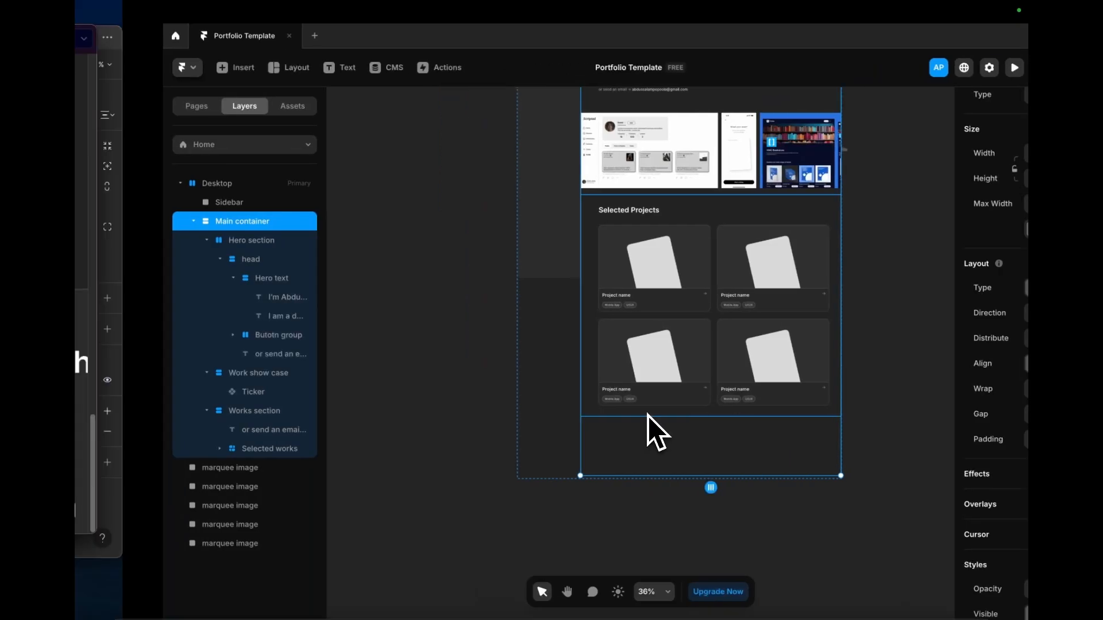
pyautogui.hotkey('ctrl', 'Up')
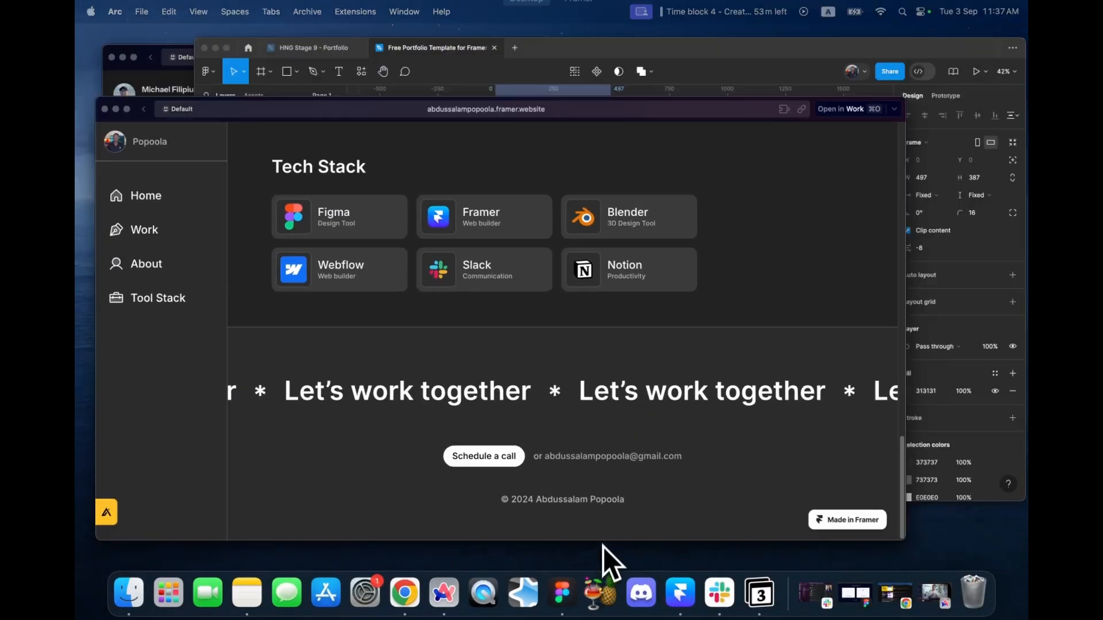
pyautogui.click(721, 263)
pyautogui.click(606, 251)
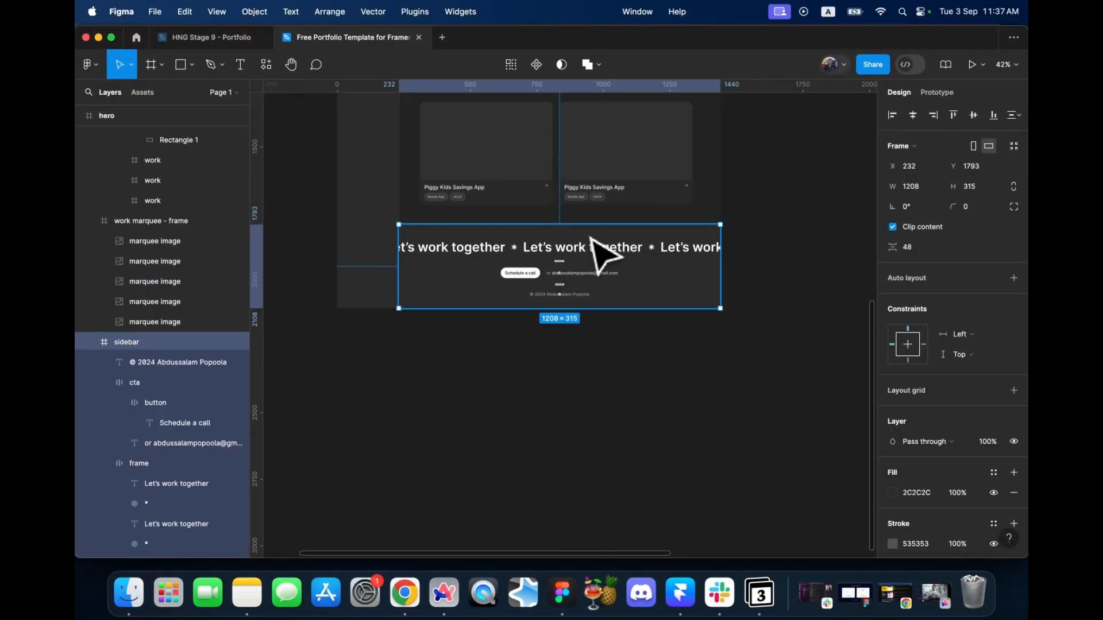
pyautogui.click(616, 256)
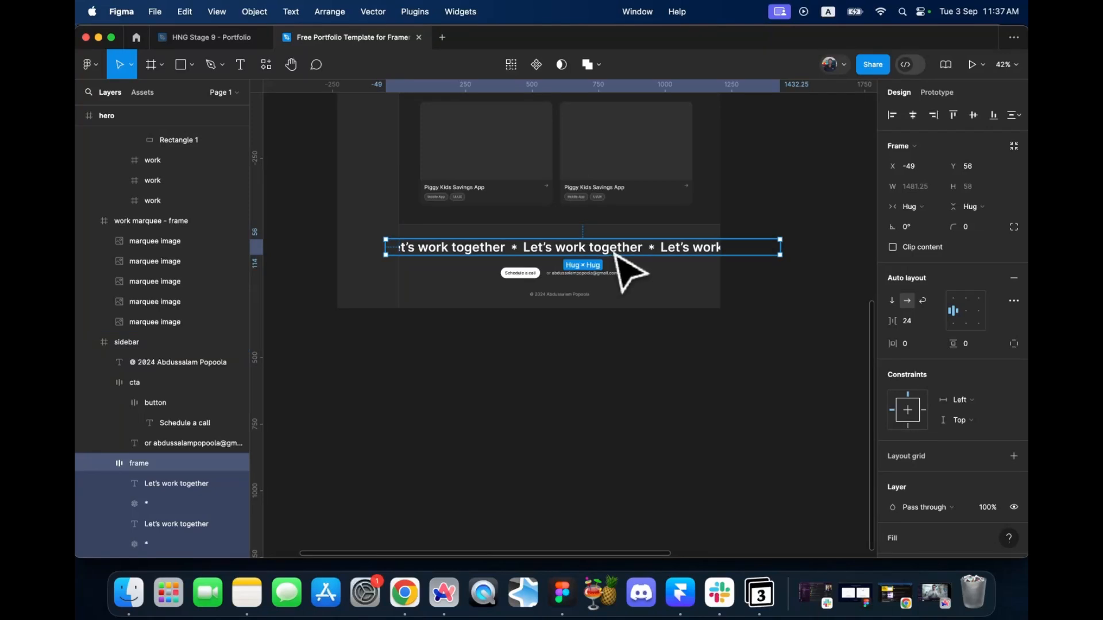
# - Copy the "Let's work together" text frame with the Figma to HTML with Framer plugin and switch to Framer
pyautogui.click(269, 67)
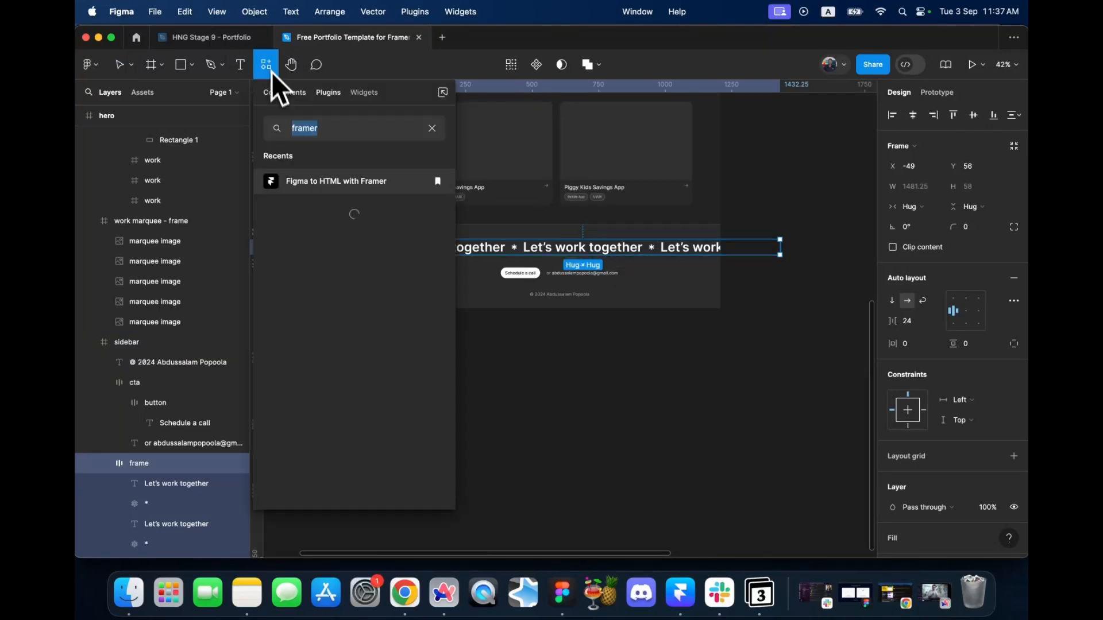
pyautogui.click(347, 179)
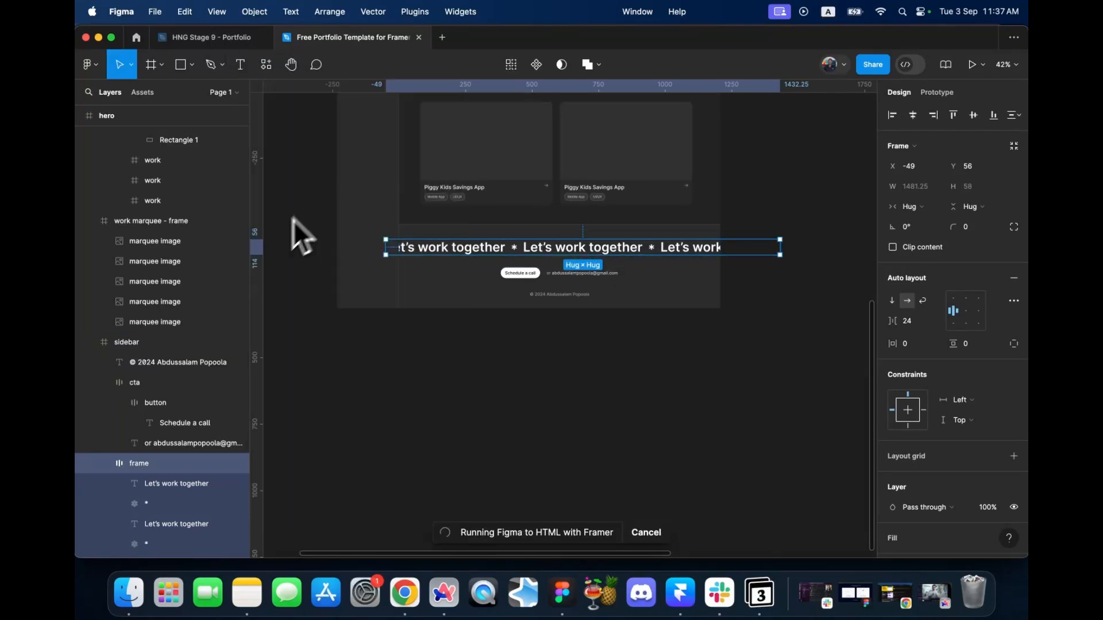
pyautogui.hotkey('ctrl', 'Up')
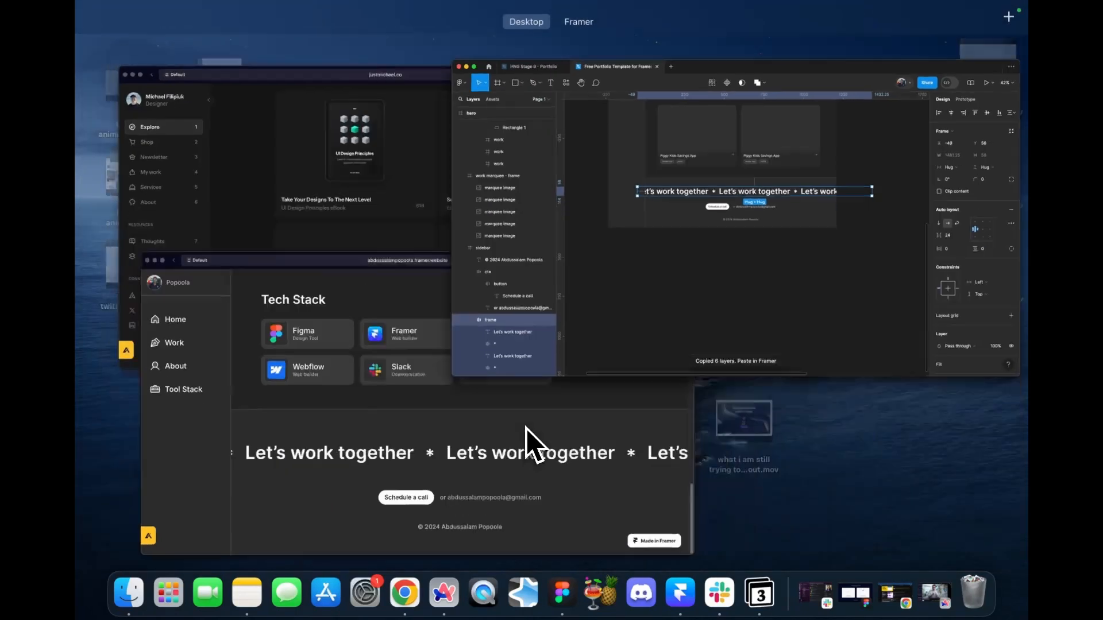
pyautogui.hotkey('ctrl', 'Right')
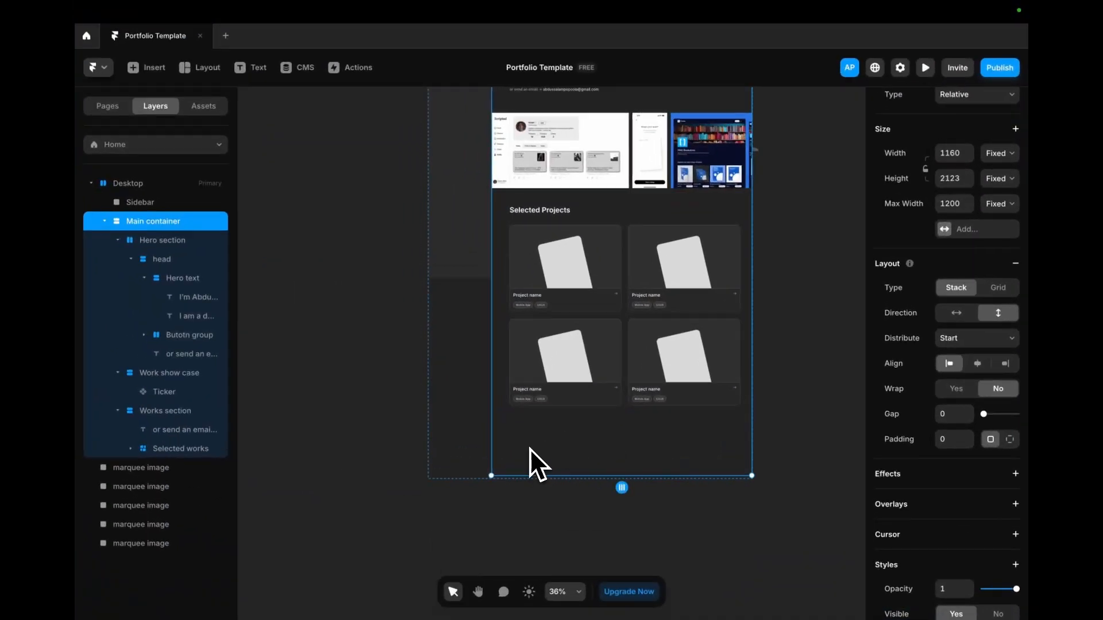
# - Draw a frame about 864 by 169 below the projects grid in the main container and rename it Footer
pyautogui.press('f')
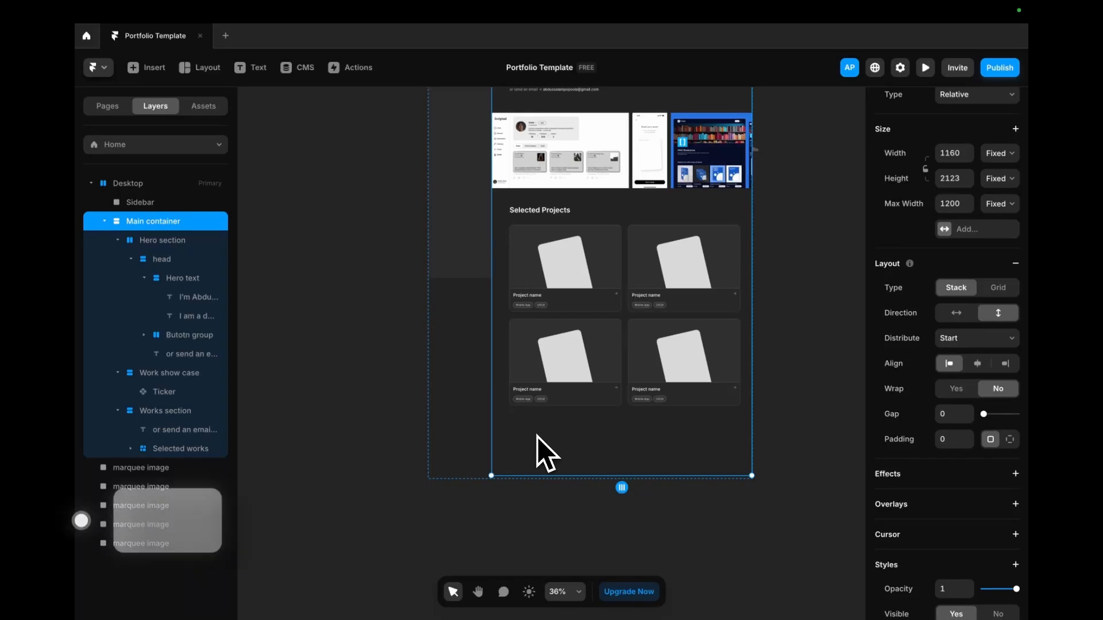
pyautogui.moveTo(505, 419)
pyautogui.mouseDown()
pyautogui.moveTo(536, 450)
pyautogui.moveTo(686, 454)
pyautogui.mouseUp()
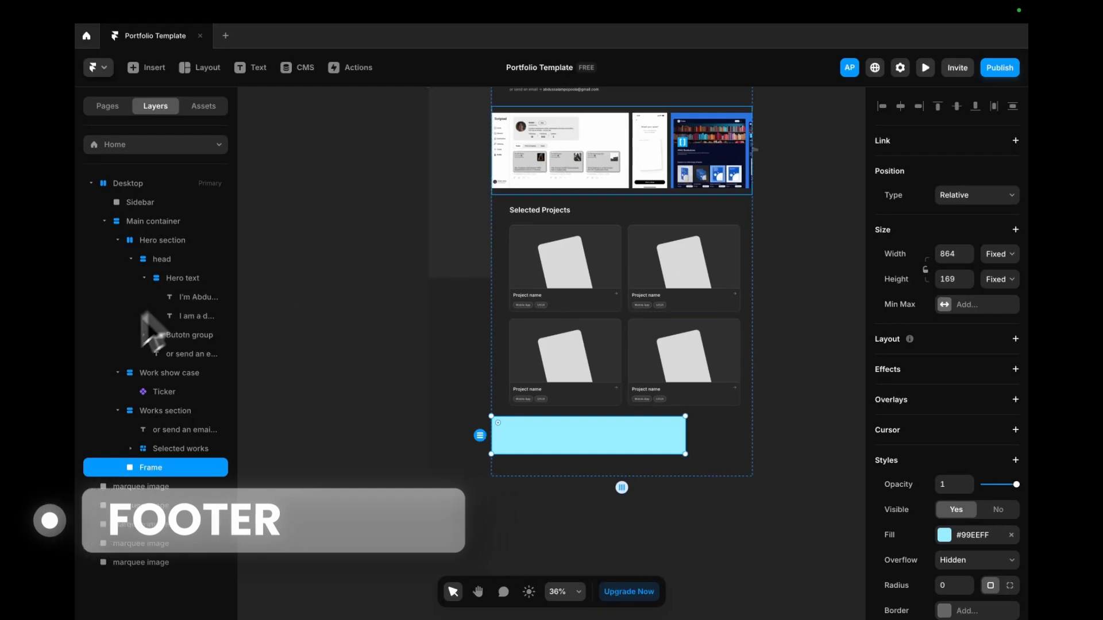
pyautogui.doubleClick(161, 478)
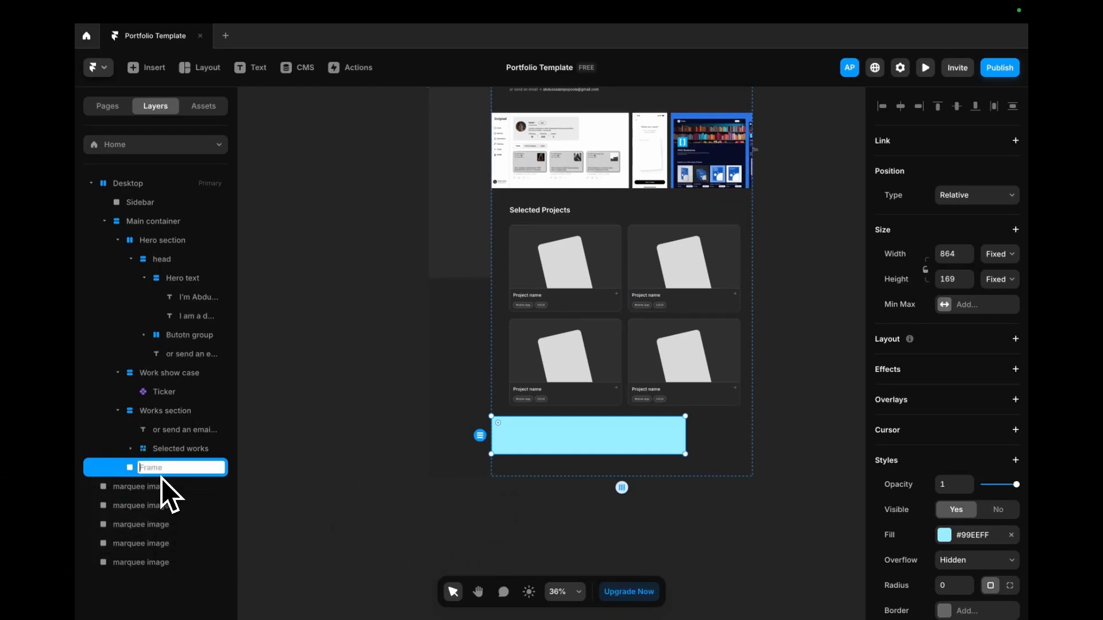
pyautogui.write('Footer')
pyautogui.press('Return')
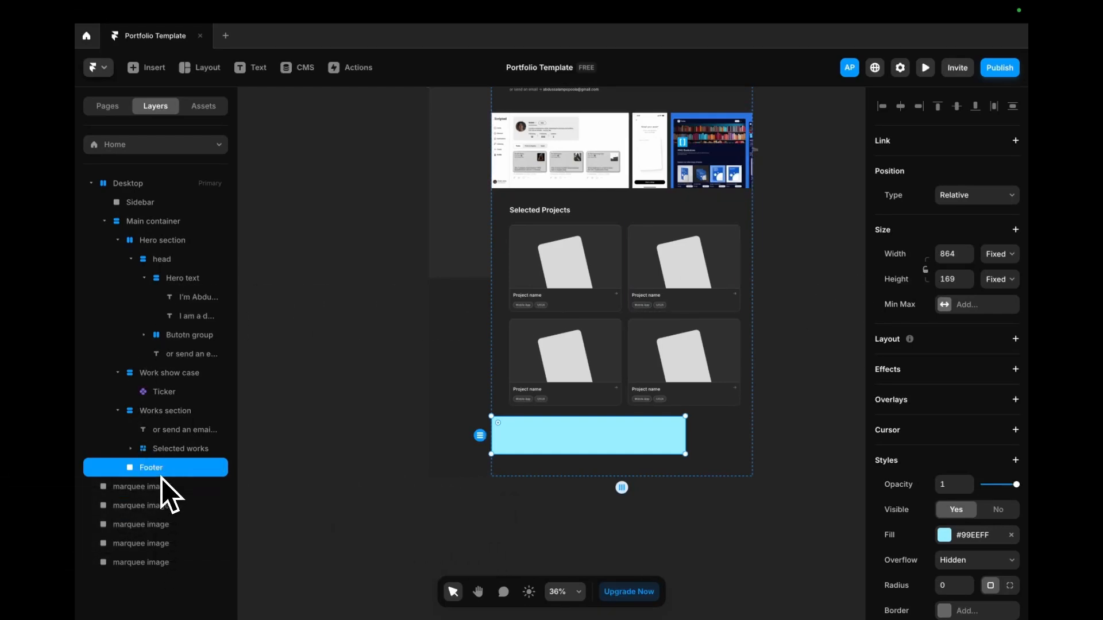
# - Set the Footer frame's width and height to Fill and remove its background fill
pyautogui.click(1002, 254)
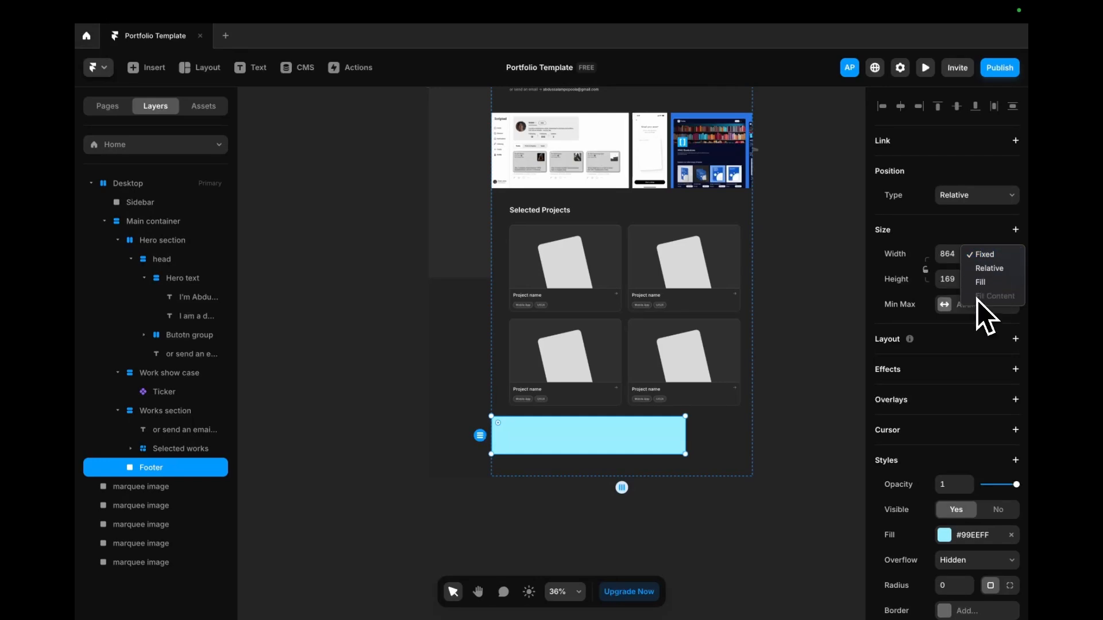
pyautogui.click(982, 282)
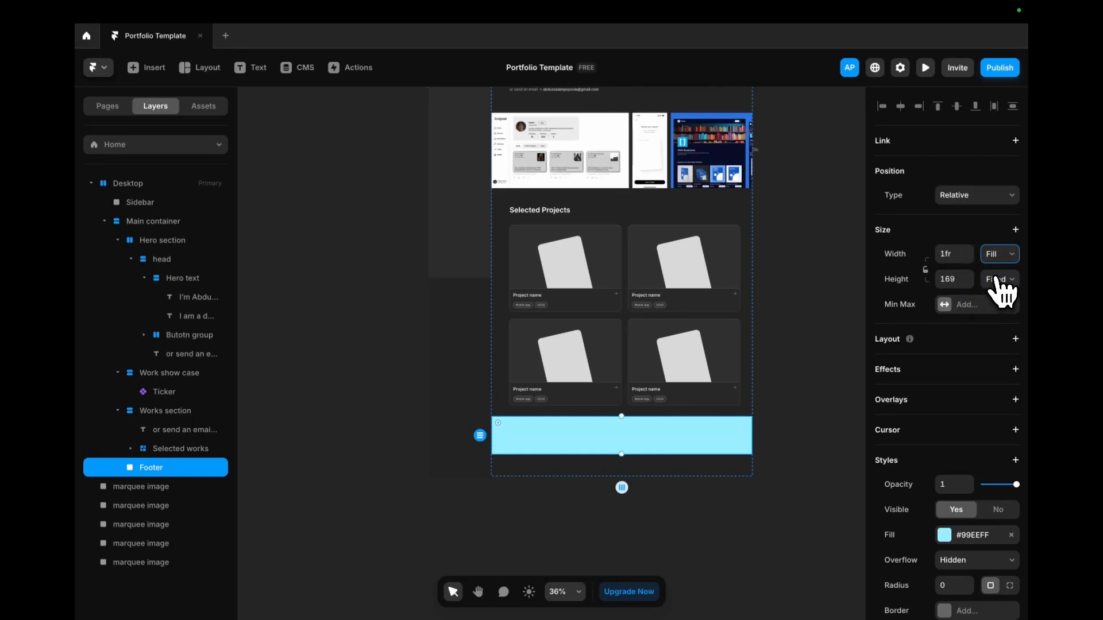
pyautogui.click(1000, 282)
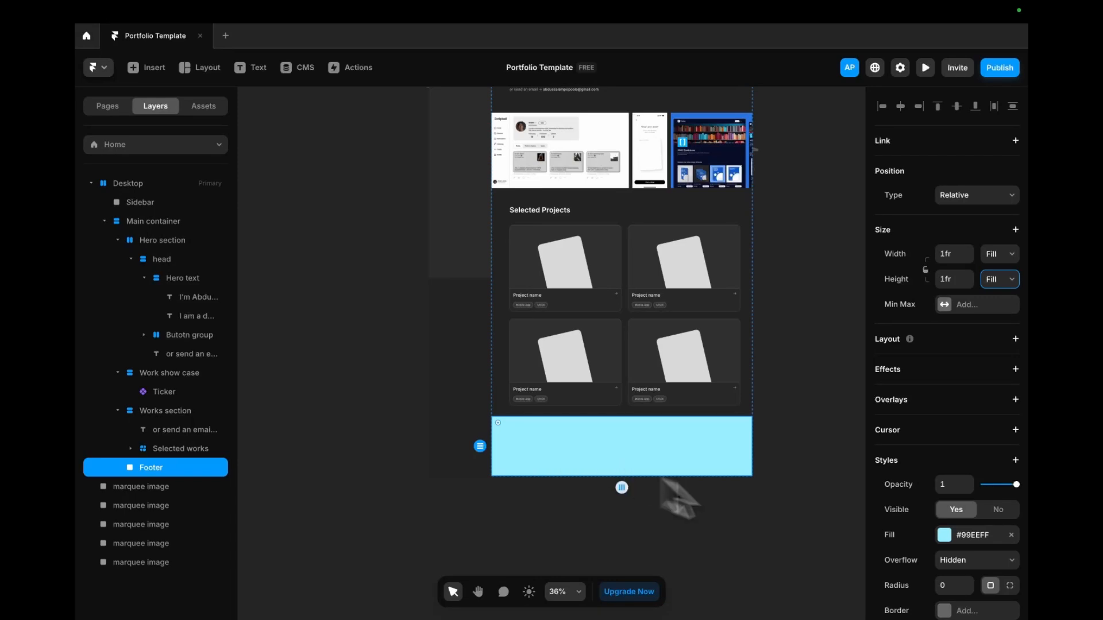
pyautogui.click(1011, 534)
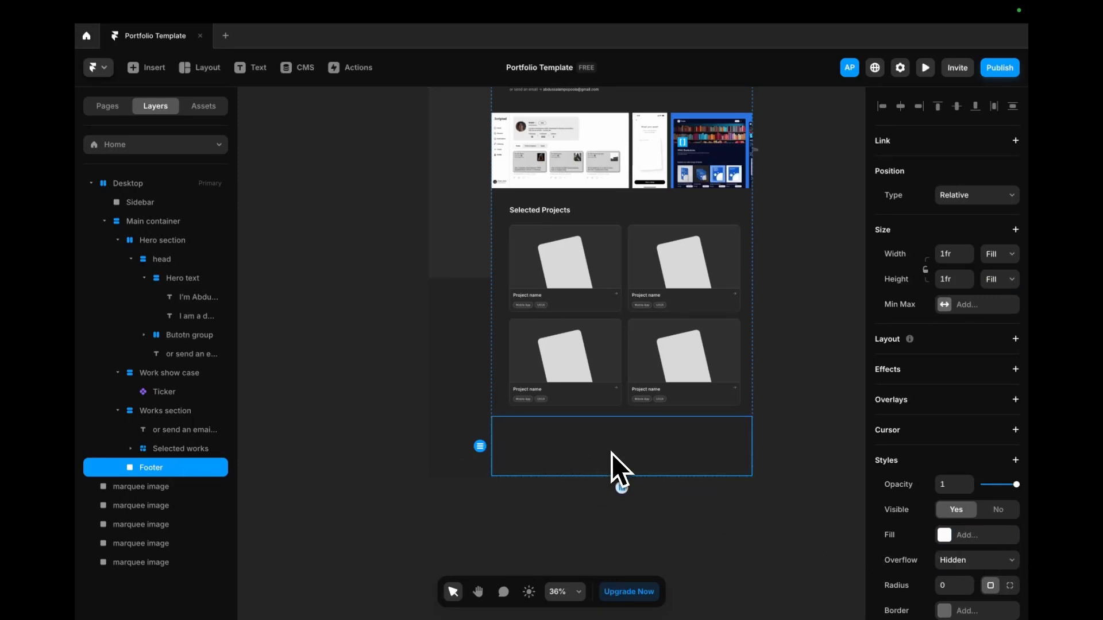
# - Paste the copied "Let's work together" frame and move it out onto the canvas below the loose marquee images
pyautogui.hotkey('ctrl', 'v')
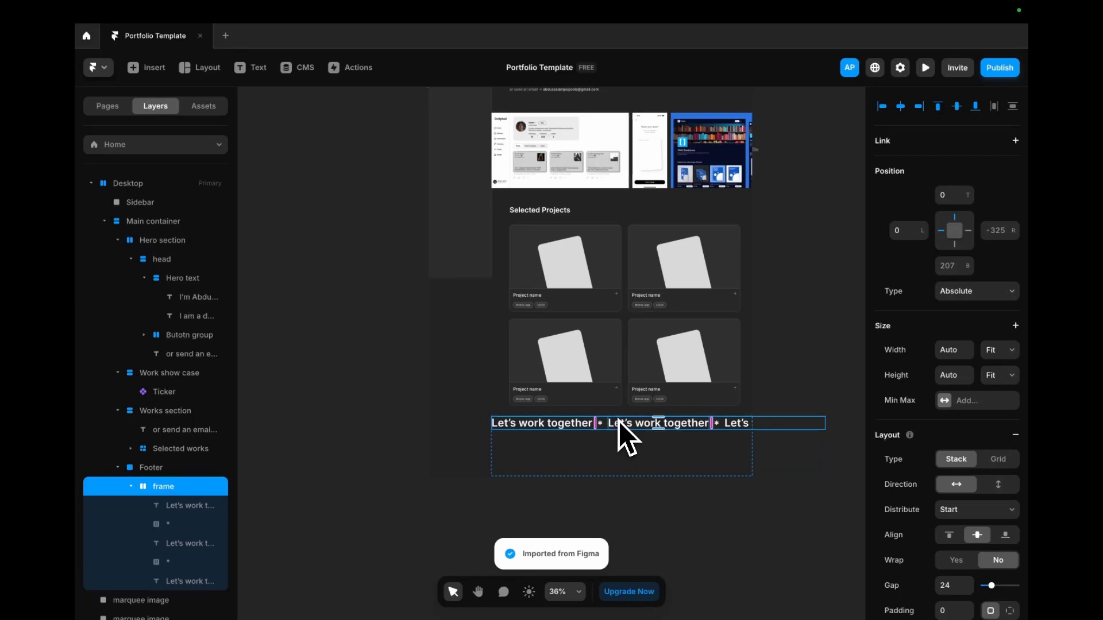
pyautogui.moveTo(618, 423); pyautogui.dragTo(560, 426)
pyautogui.scroll(-5, 719, 381)
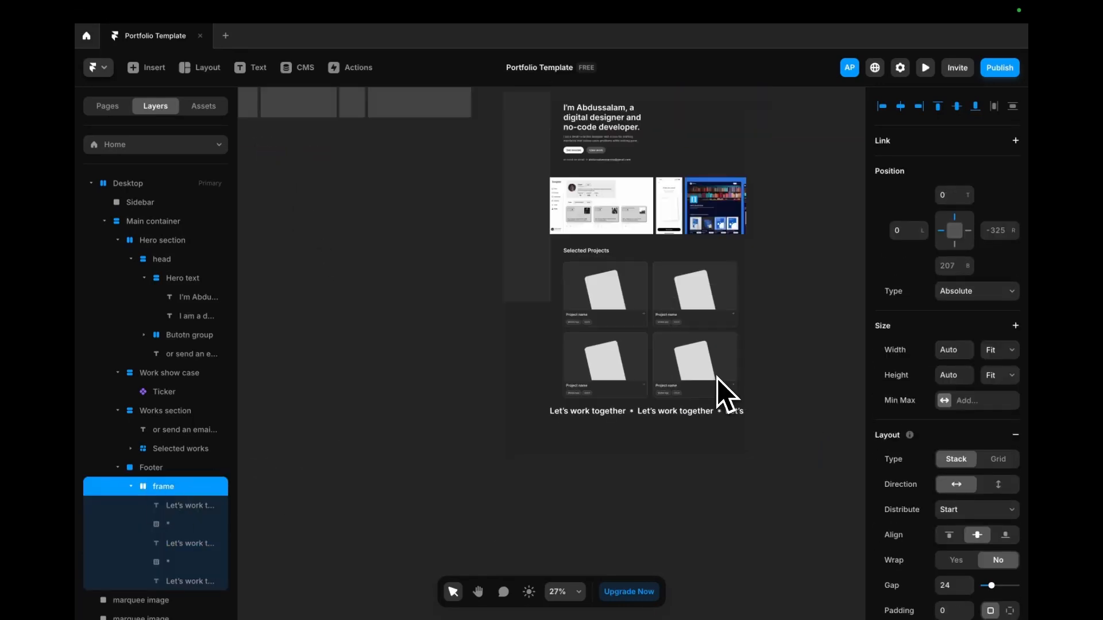
pyautogui.moveTo(684, 400); pyautogui.dragTo(476, 265)
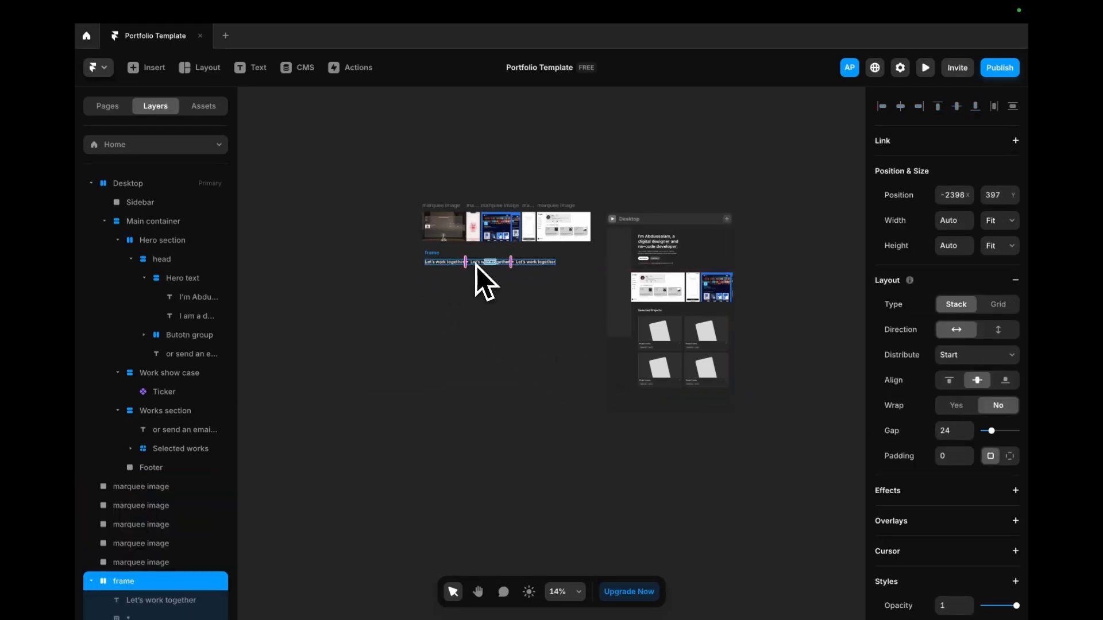
# - Take the text and asterisk layers out of the pasted frame, delete the empty frame, and place the layers below the marquee images
pyautogui.press('Return')
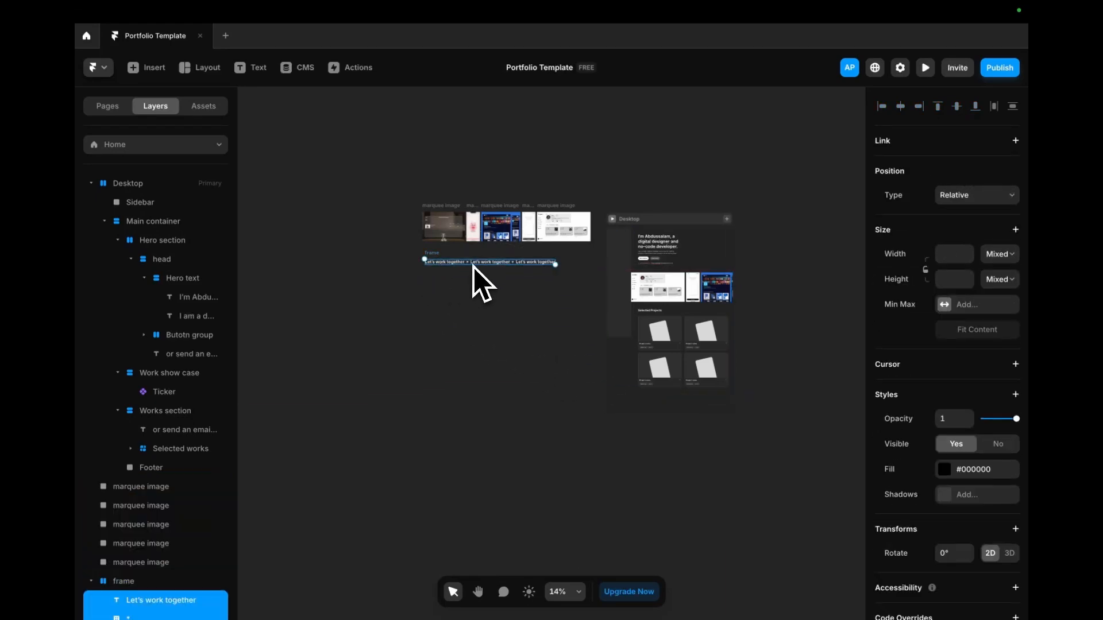
pyautogui.moveTo(474, 264); pyautogui.dragTo(478, 292)
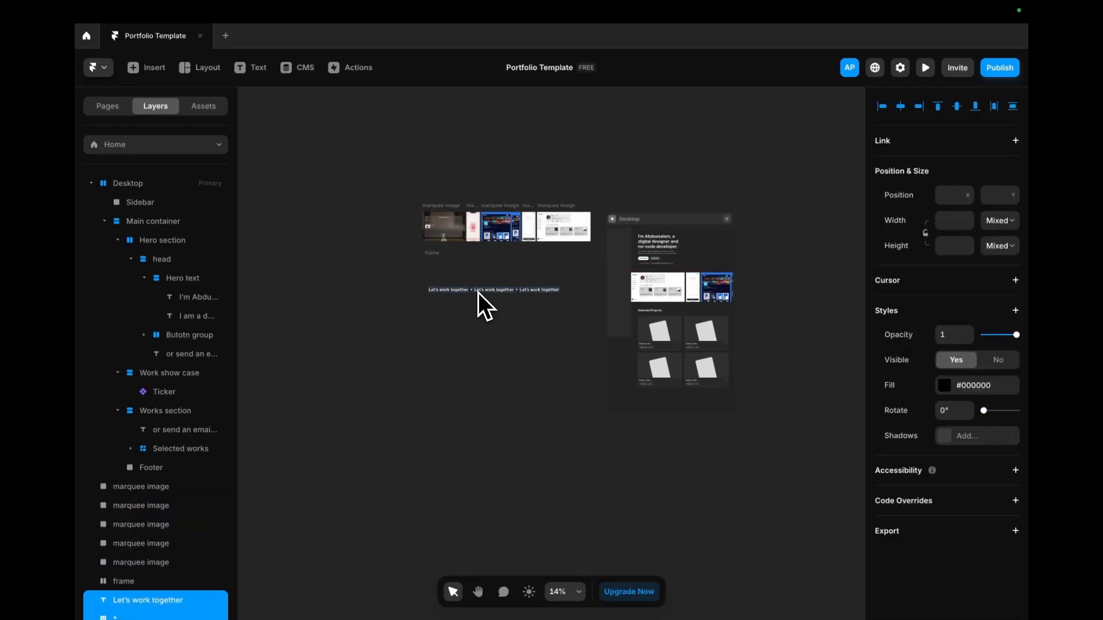
pyautogui.click(453, 262)
pyautogui.press('Delete')
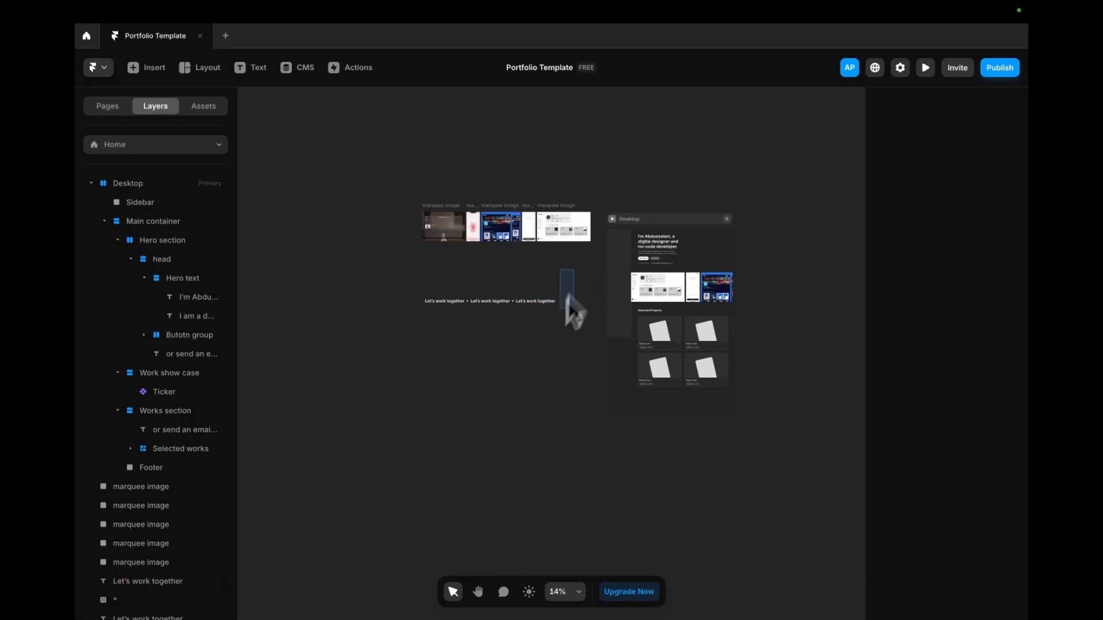
pyautogui.moveTo(569, 299); pyautogui.dragTo(411, 339)
pyautogui.moveTo(482, 302); pyautogui.dragTo(480, 270)
# - Examine the footer design on the hero and about pages in Figma, then return to Framer
pyautogui.click(692, 406)
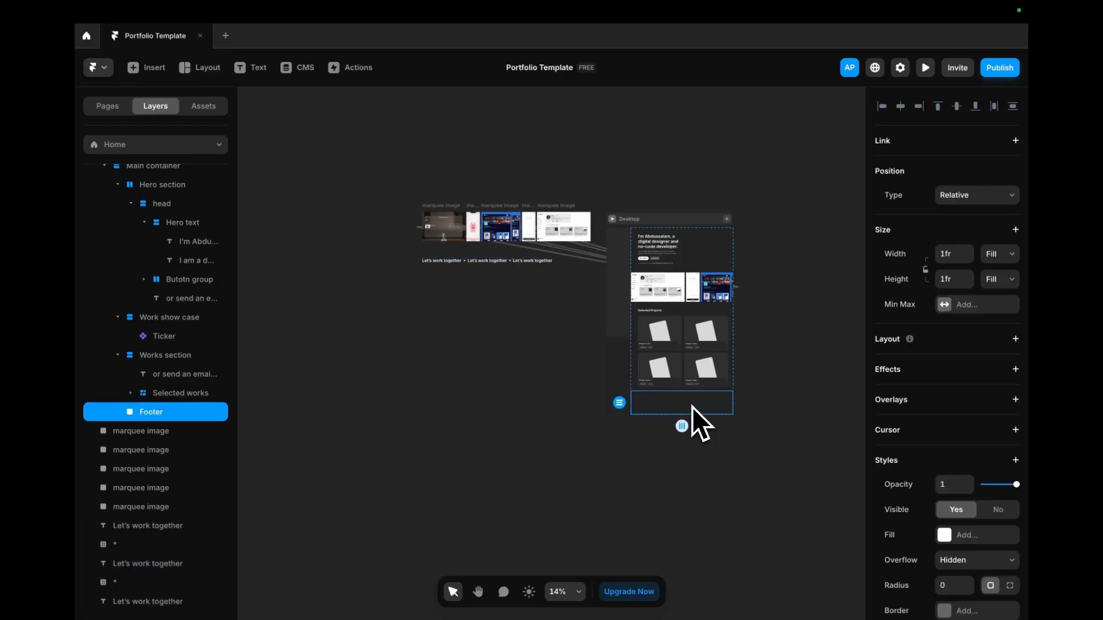
pyautogui.scroll(3, 704, 414)
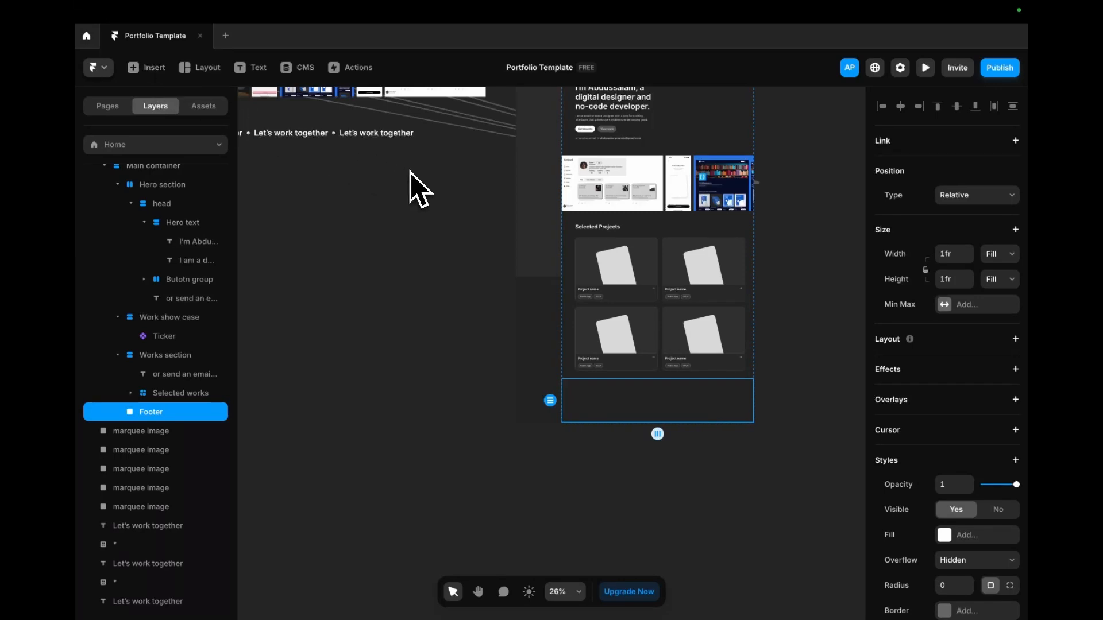
pyautogui.scroll(-3, 437, 224)
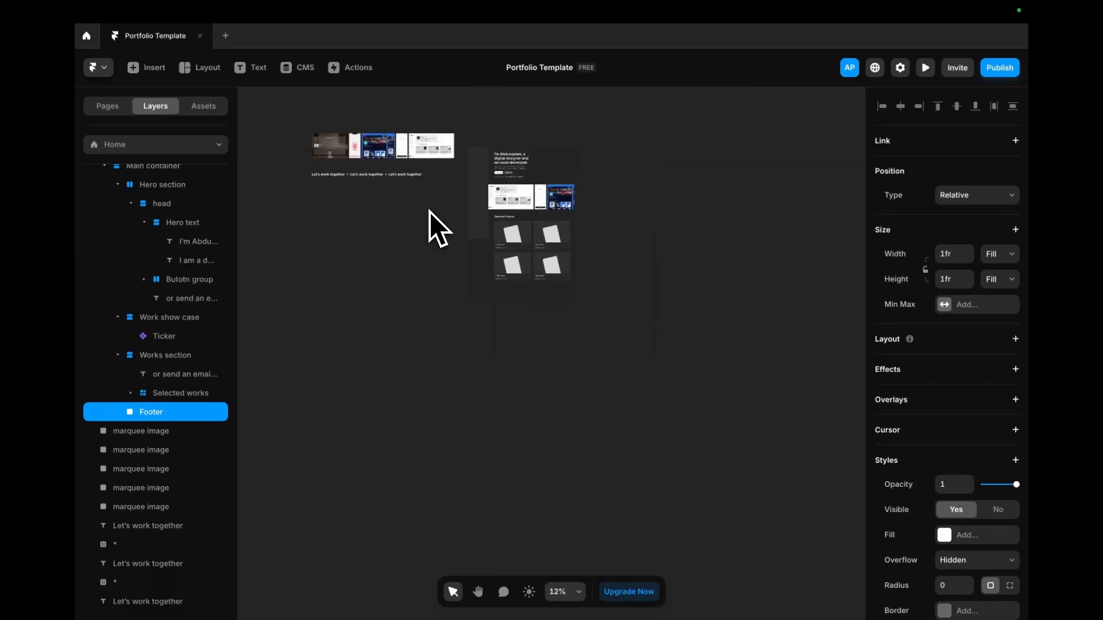
pyautogui.hotkey('ctrl', 'Left')
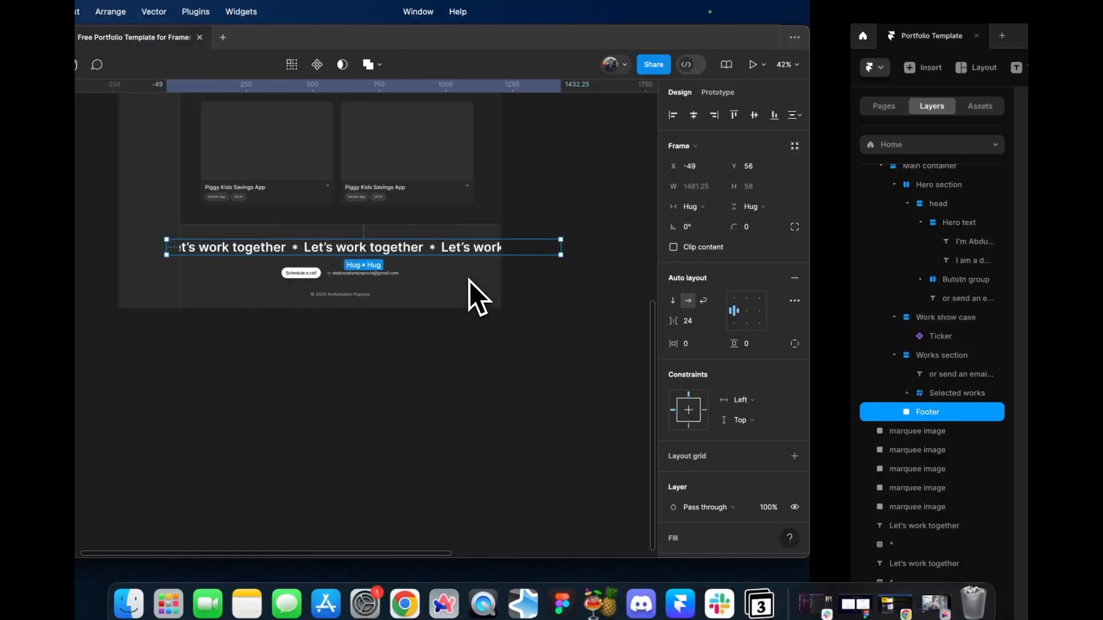
pyautogui.scroll(-5, 506, 320)
pyautogui.scroll(-2, 514, 336)
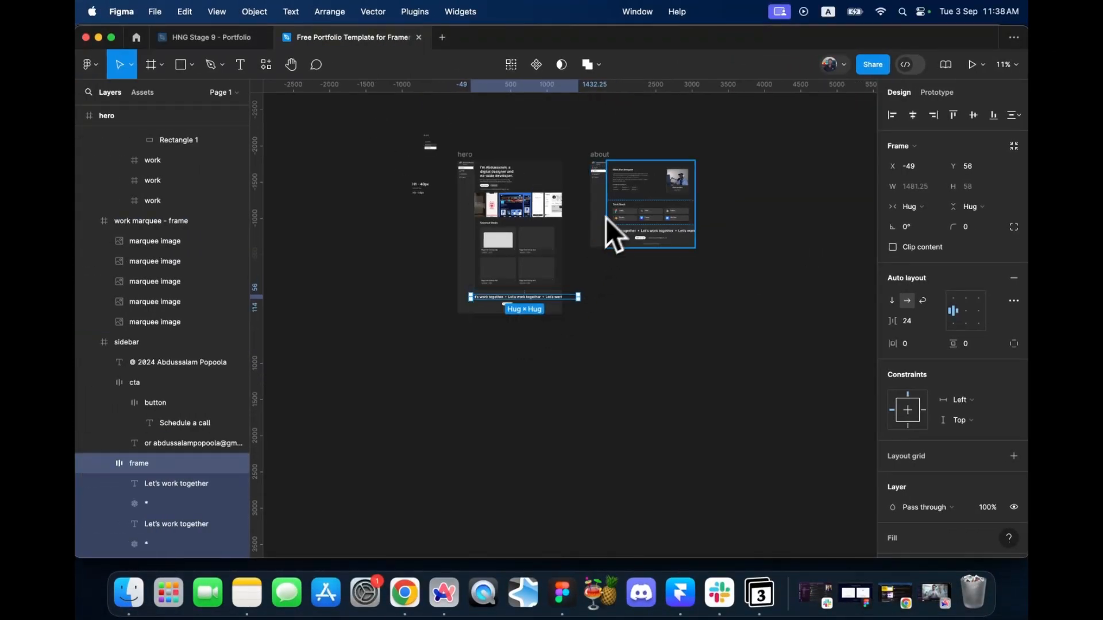
pyautogui.scroll(5, 649, 238)
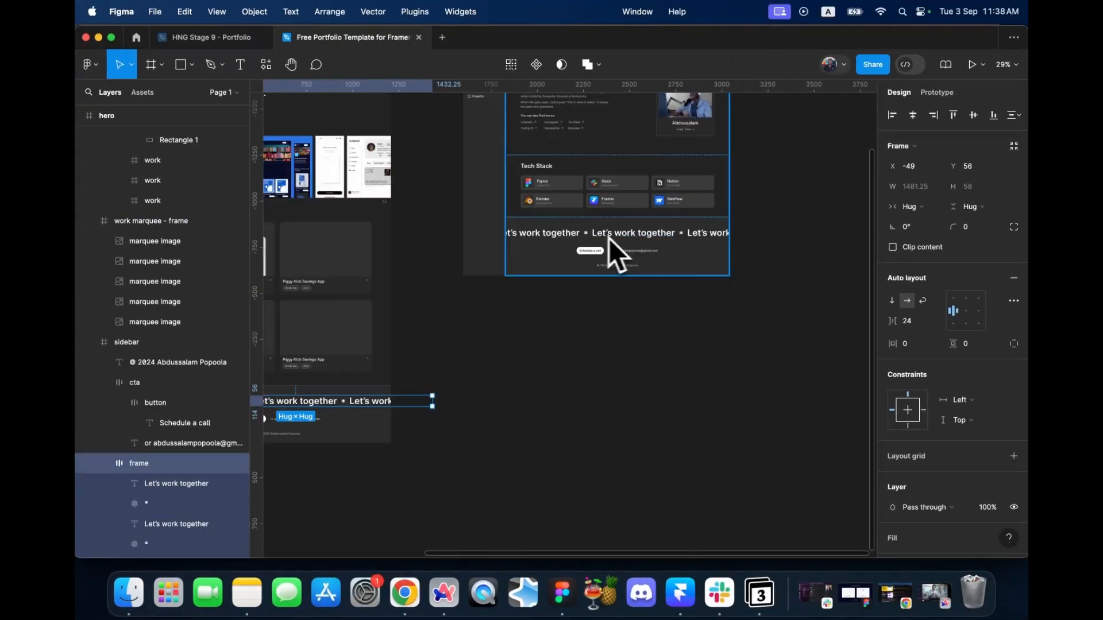
pyautogui.hotkey('ctrl', 'Right')
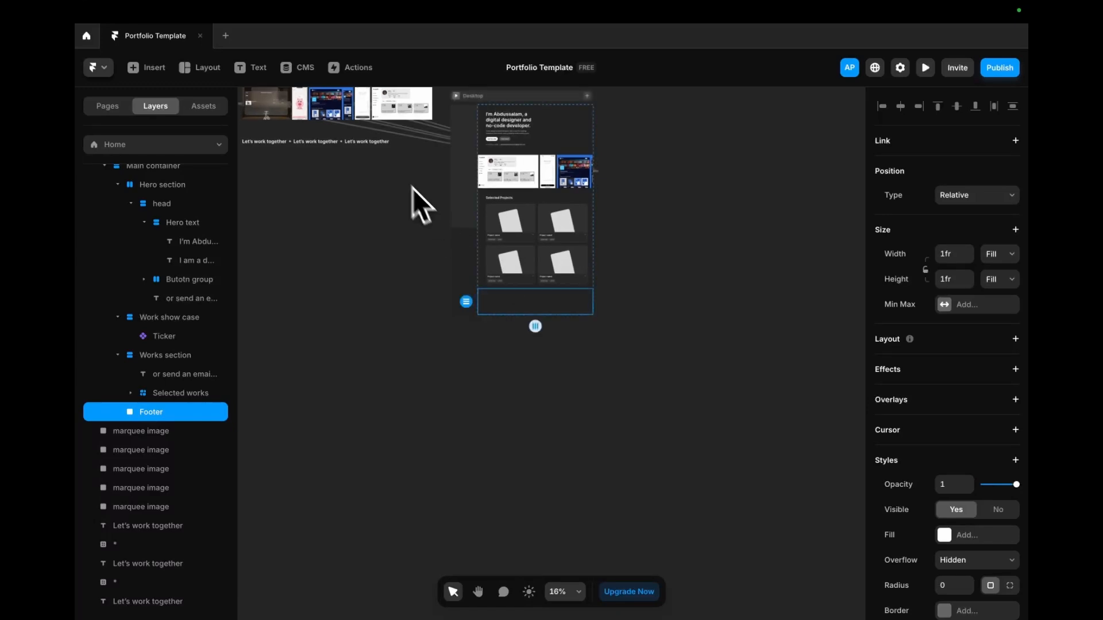
# - Cut the loose "Let's work together" layers from the canvas and turn the Footer frame into a component named Footer
pyautogui.moveTo(406, 163); pyautogui.dragTo(269, 142)
pyautogui.press('Delete')
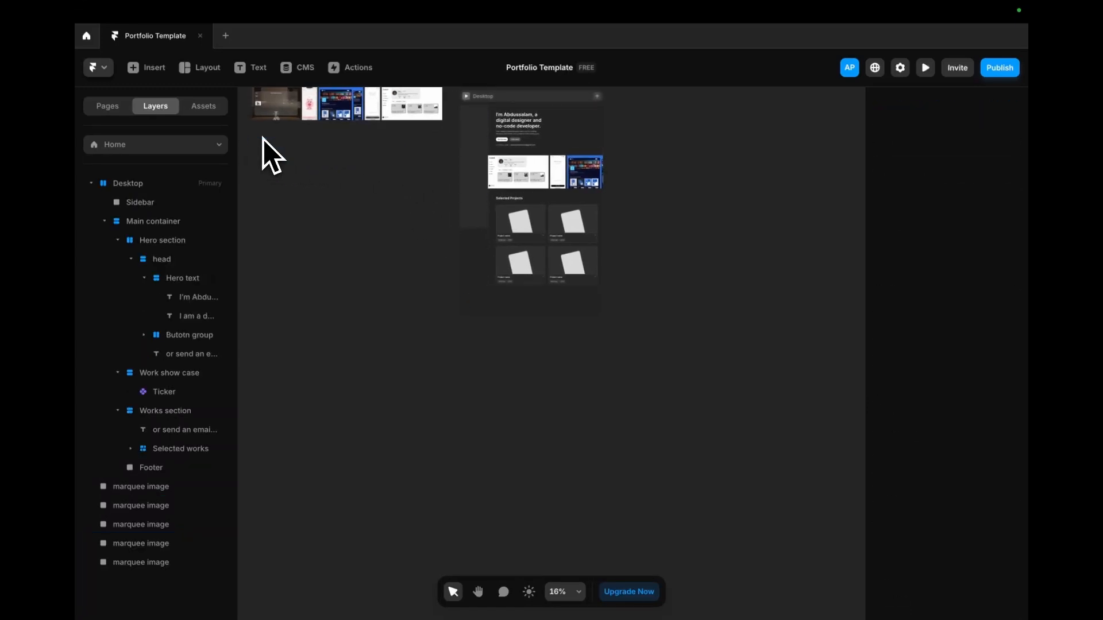
pyautogui.click(564, 308)
pyautogui.rightClick(565, 309)
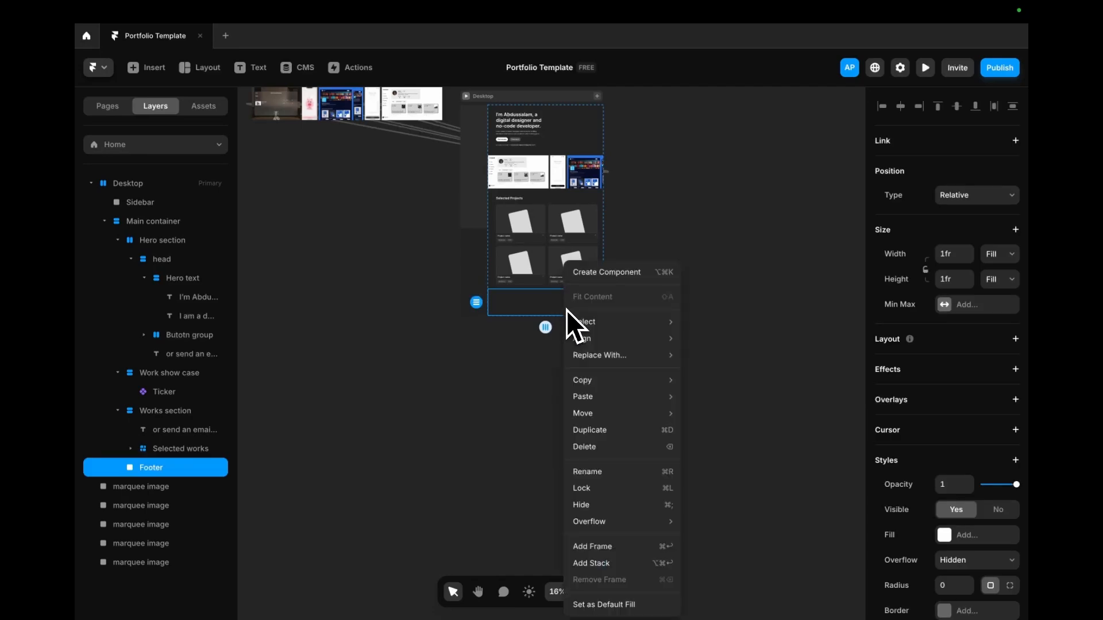
pyautogui.click(605, 278)
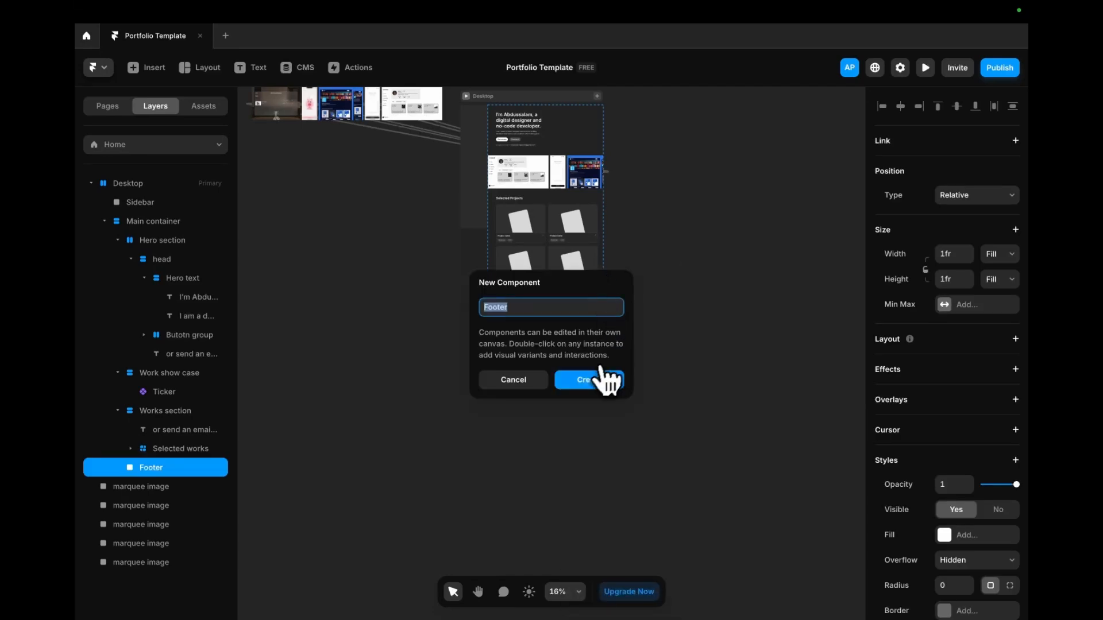
pyautogui.click(600, 379)
# - Paste the "Let's work together" text and asterisk layers onto the Footer component canvas above Variant 1
pyautogui.click(495, 184)
pyautogui.rightClick(498, 170)
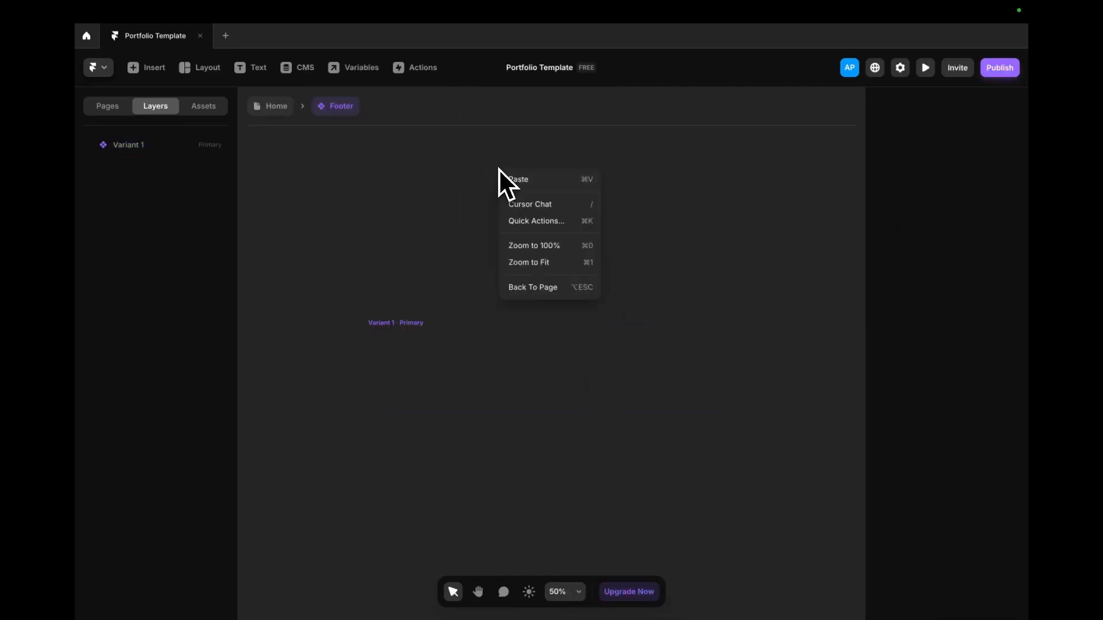
pyautogui.click(527, 182)
pyautogui.moveTo(543, 155); pyautogui.dragTo(554, 176)
pyautogui.press('super+z')
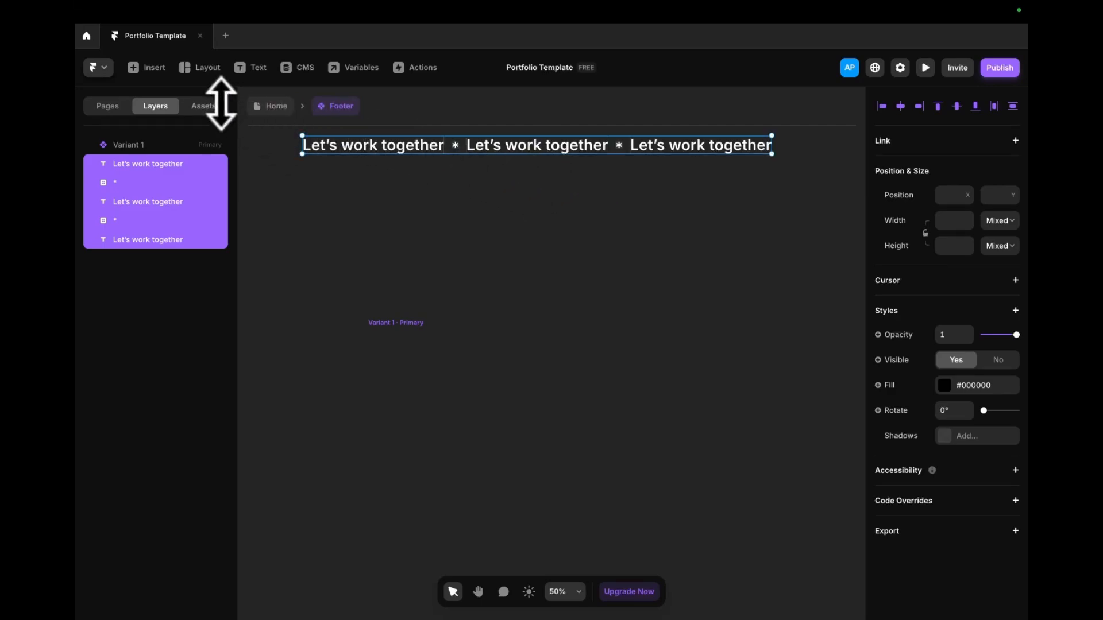
# - Insert a Ticker from the interactive elements into Variant 1 of the Footer component
pyautogui.click(151, 72)
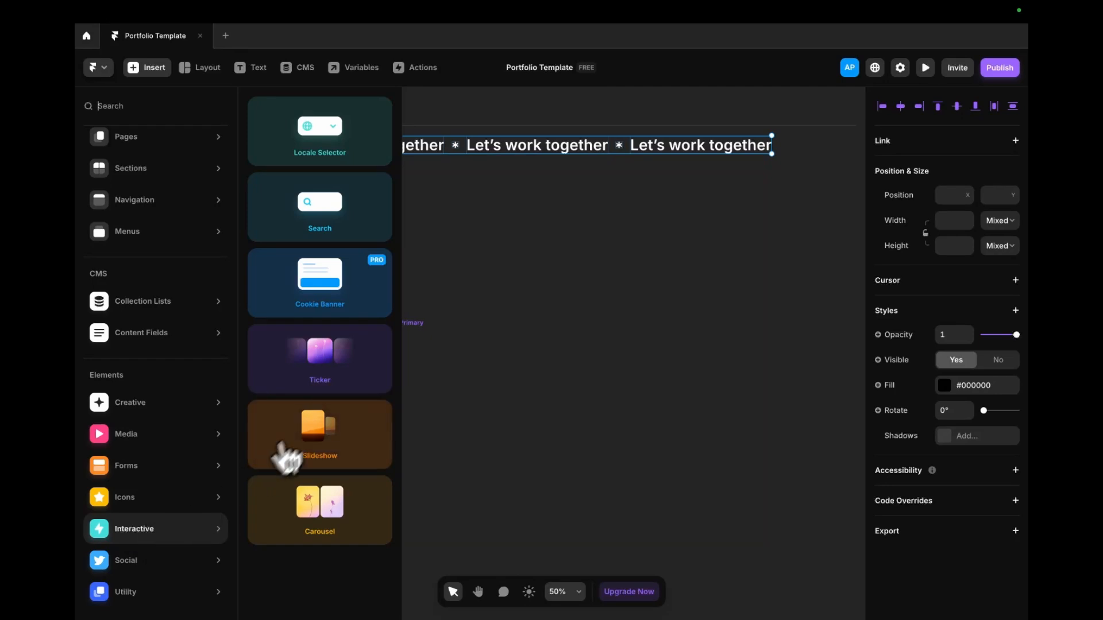
pyautogui.moveTo(320, 361); pyautogui.dragTo(463, 377)
pyautogui.click(983, 320)
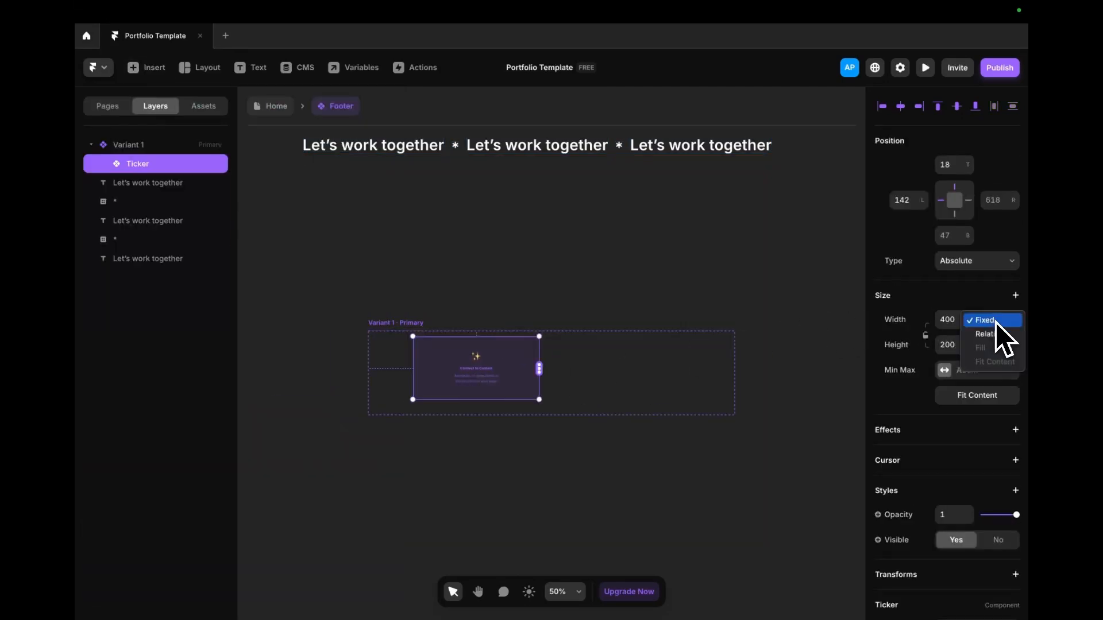
pyautogui.click(586, 382)
# - Align the Ticker with the upper-left corner of Variant 1 and resize it to 1160 by 265, covering the whole variant
pyautogui.click(394, 332)
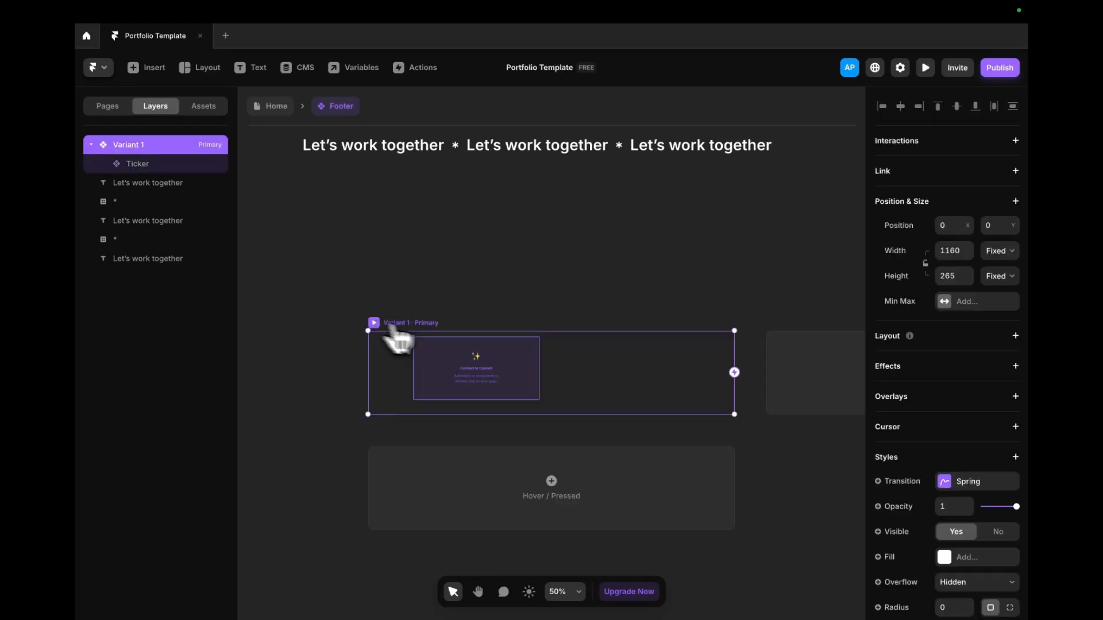
pyautogui.click(498, 354)
pyautogui.moveTo(498, 354); pyautogui.dragTo(450, 366)
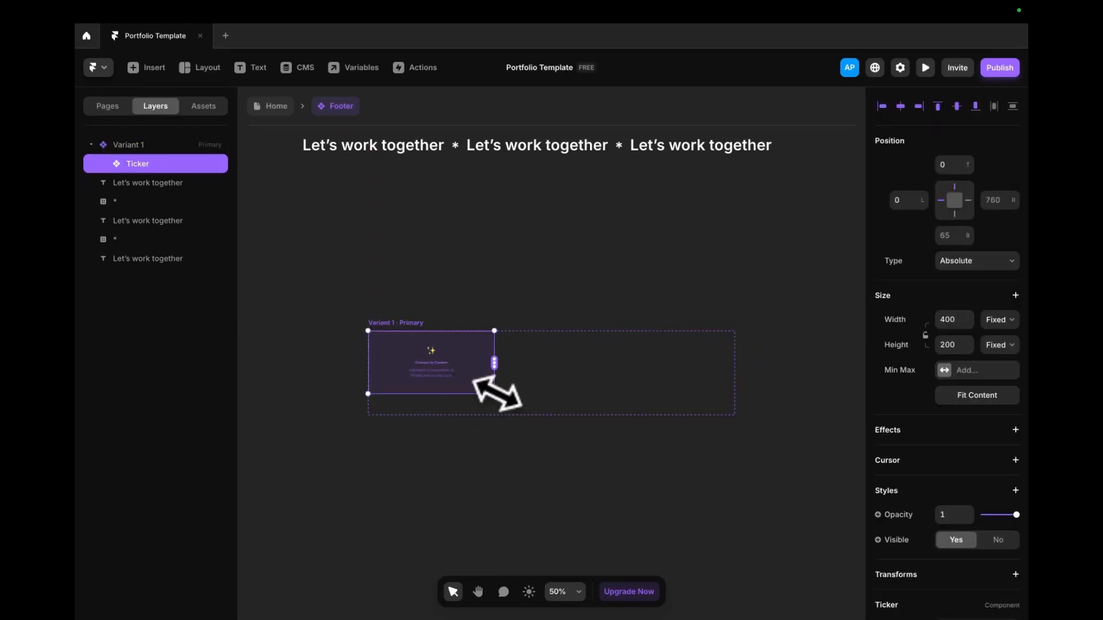
pyautogui.moveTo(494, 394); pyautogui.dragTo(734, 413)
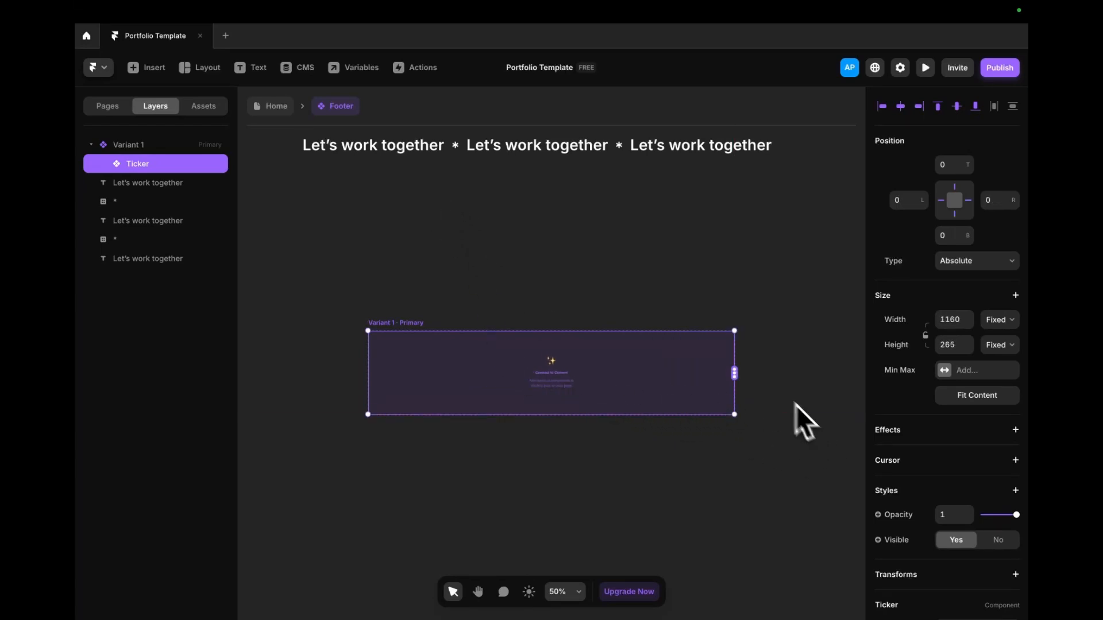
# - Try to connect the Ticker to the loose "Let's work together" text layers above Variant 1
pyautogui.moveTo(734, 372); pyautogui.dragTo(736, 372)
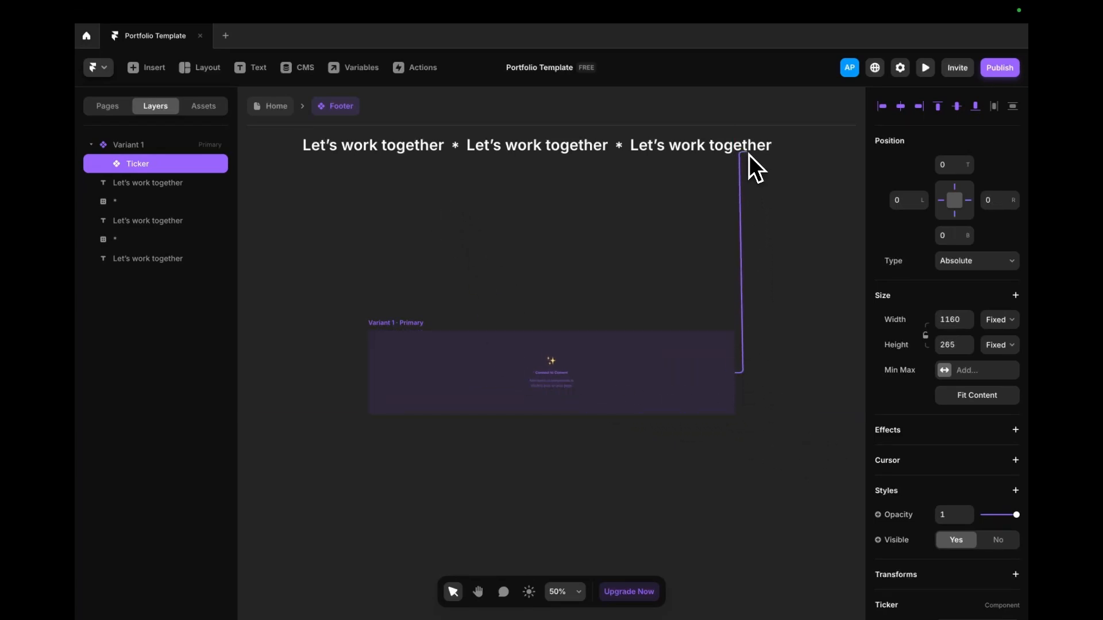
pyautogui.moveTo(749, 154); pyautogui.dragTo(712, 173)
pyautogui.click(719, 153)
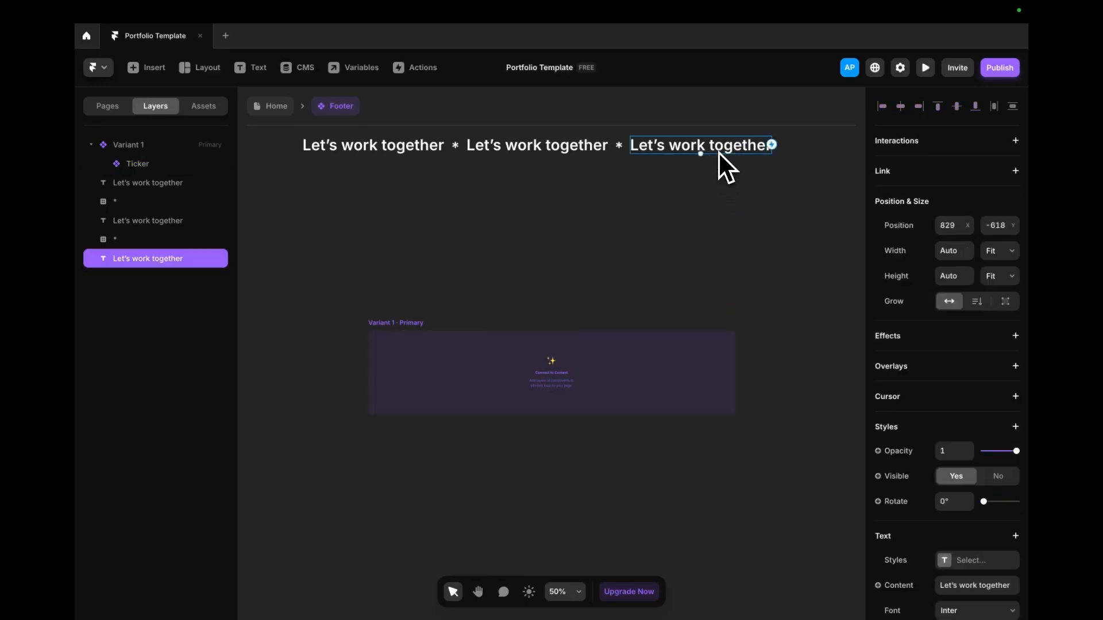
pyautogui.click(735, 373)
pyautogui.moveTo(735, 373); pyautogui.dragTo(725, 163)
pyautogui.click(722, 198)
pyautogui.click(660, 143)
pyautogui.click(702, 405)
pyautogui.moveTo(735, 372); pyautogui.dragTo(657, 208)
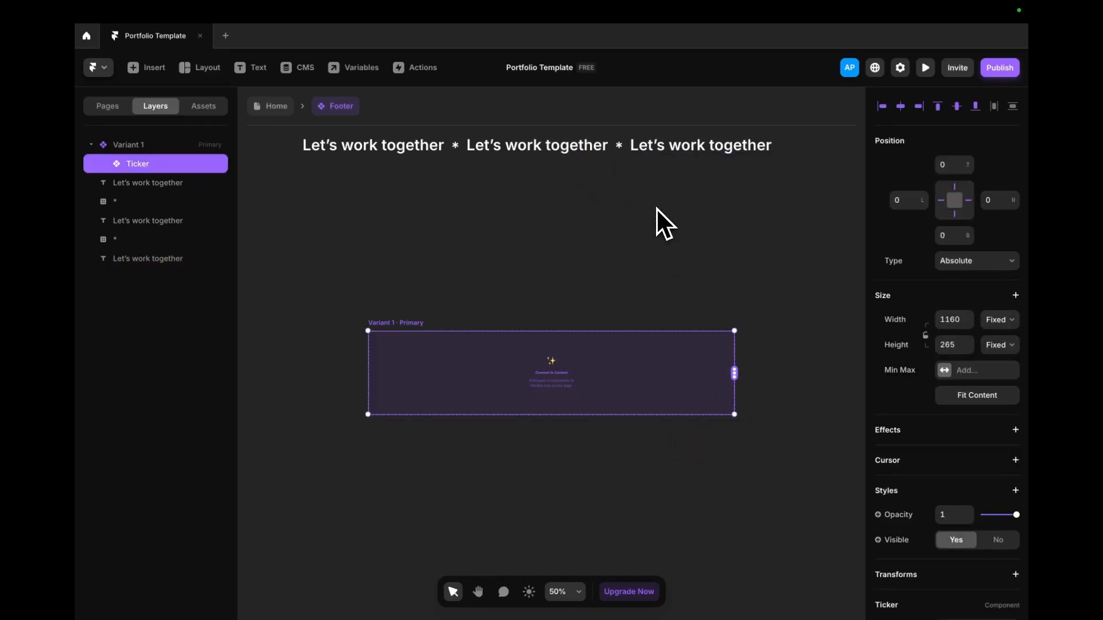
pyautogui.click(620, 145)
pyautogui.doubleClick(622, 147)
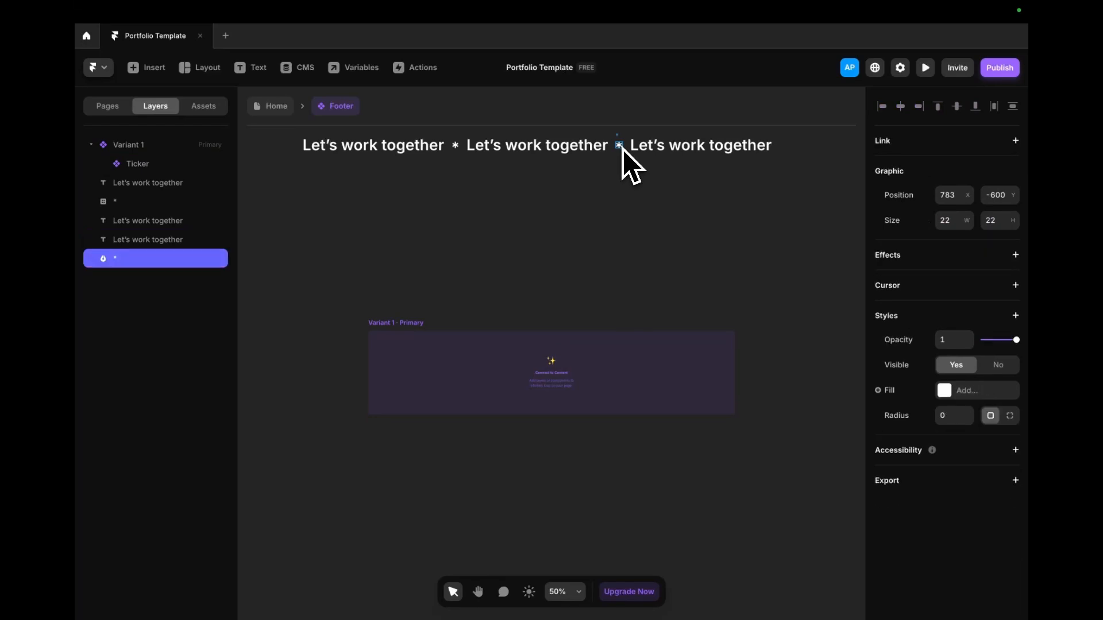
pyautogui.scroll(5, 610, 131)
pyautogui.scroll(5, 619, 150)
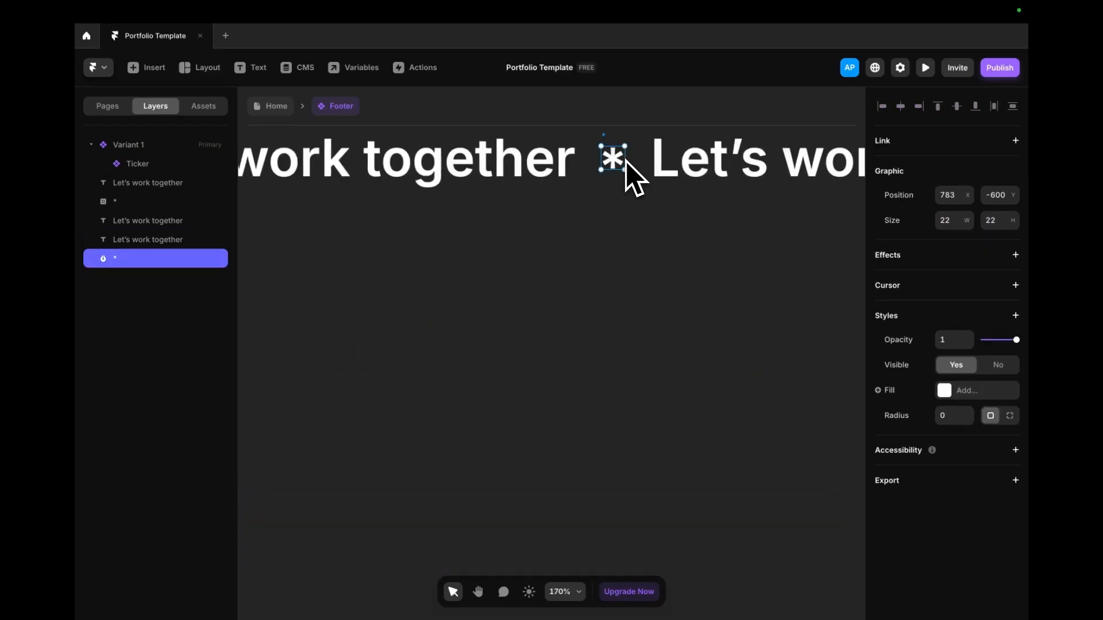
pyautogui.click(198, 414)
pyautogui.doubleClick(655, 291)
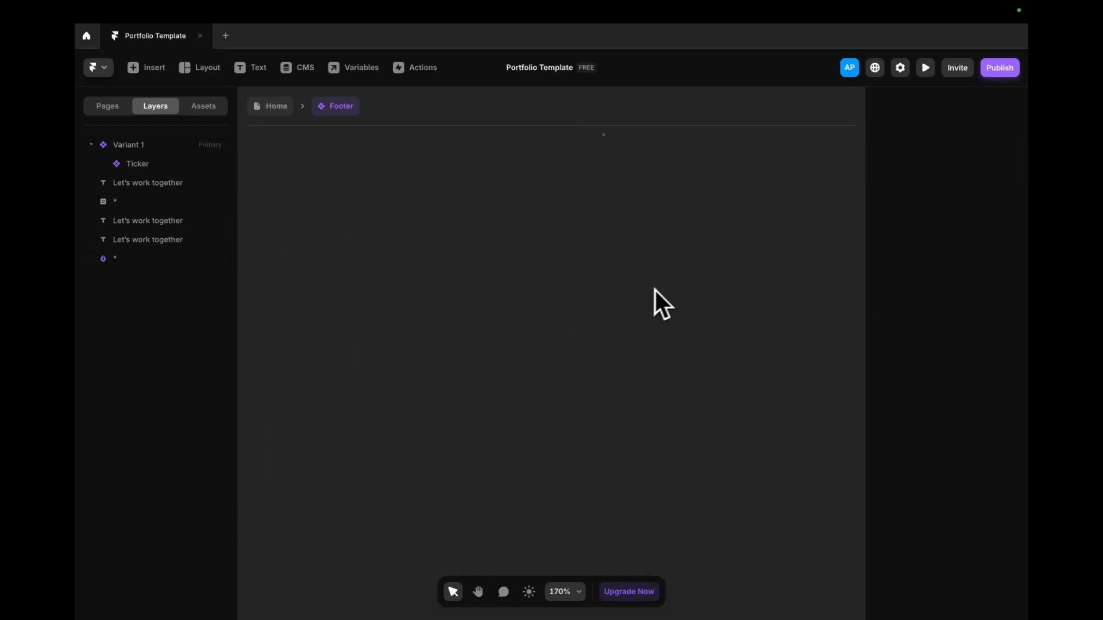
pyautogui.doubleClick(554, 300)
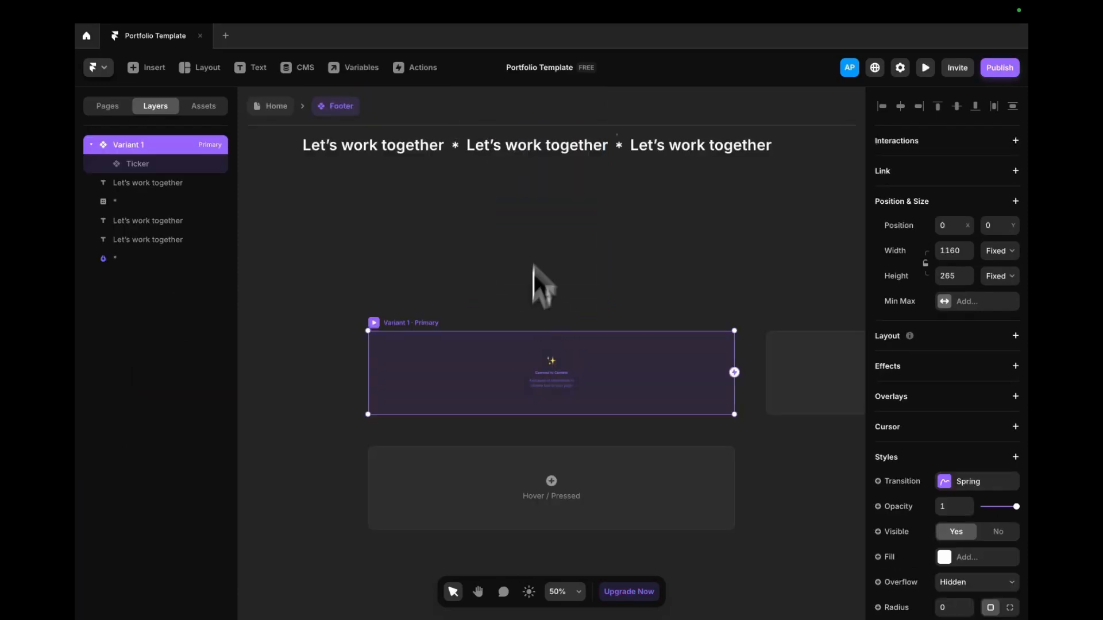
# - Wrap the first "Let's work together" text in a frame, remove the frame's fill and rename it lq
pyautogui.click(402, 149)
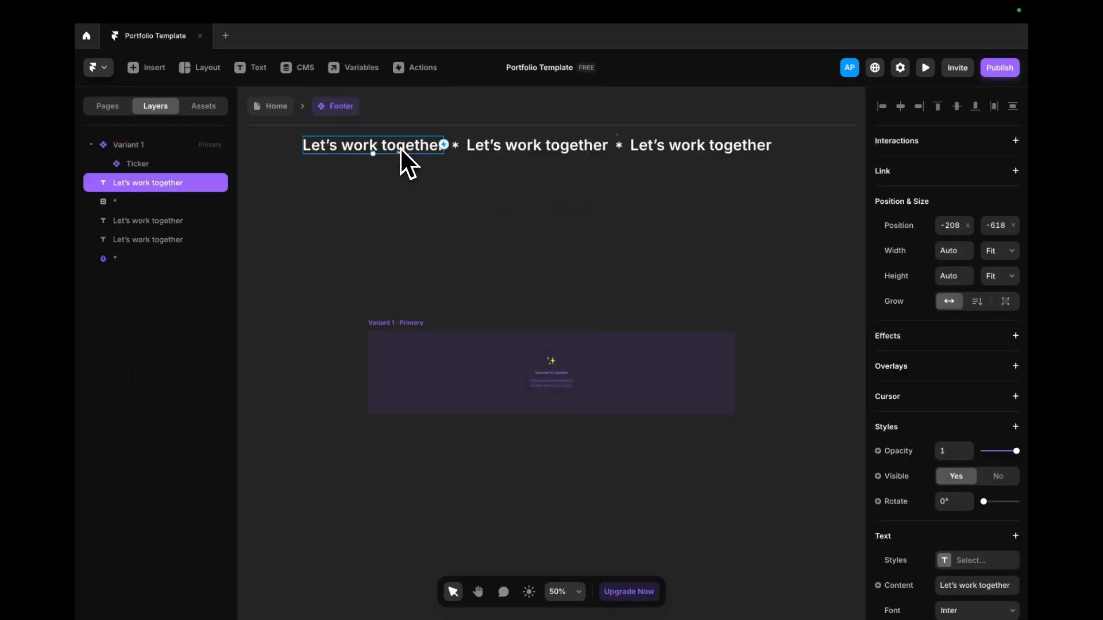
pyautogui.rightClick(401, 148)
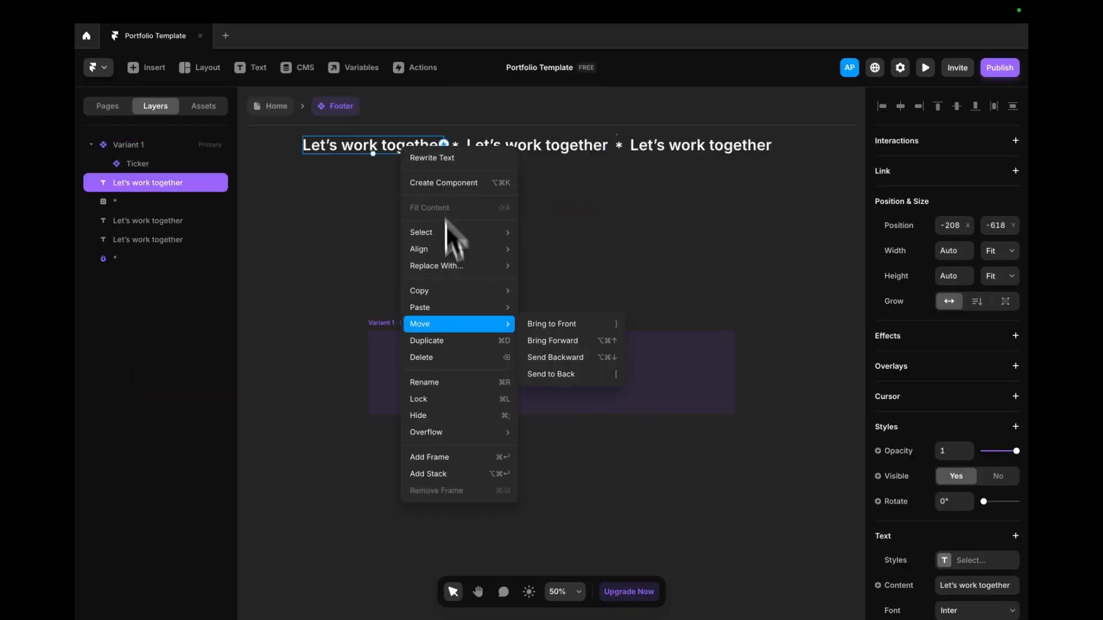
pyautogui.click(433, 456)
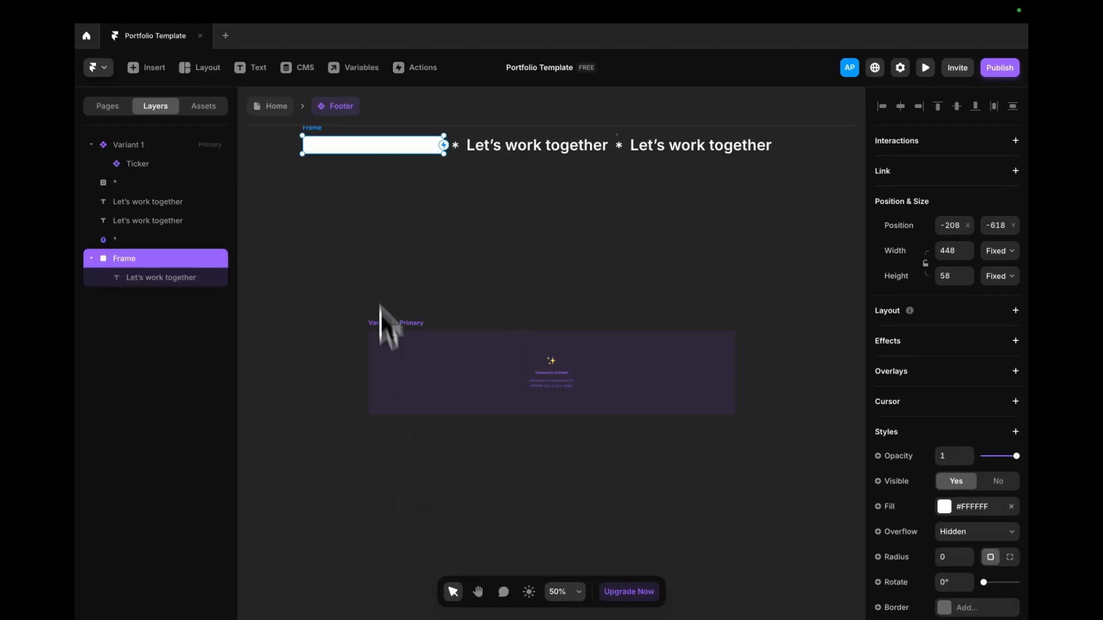
pyautogui.click(1011, 506)
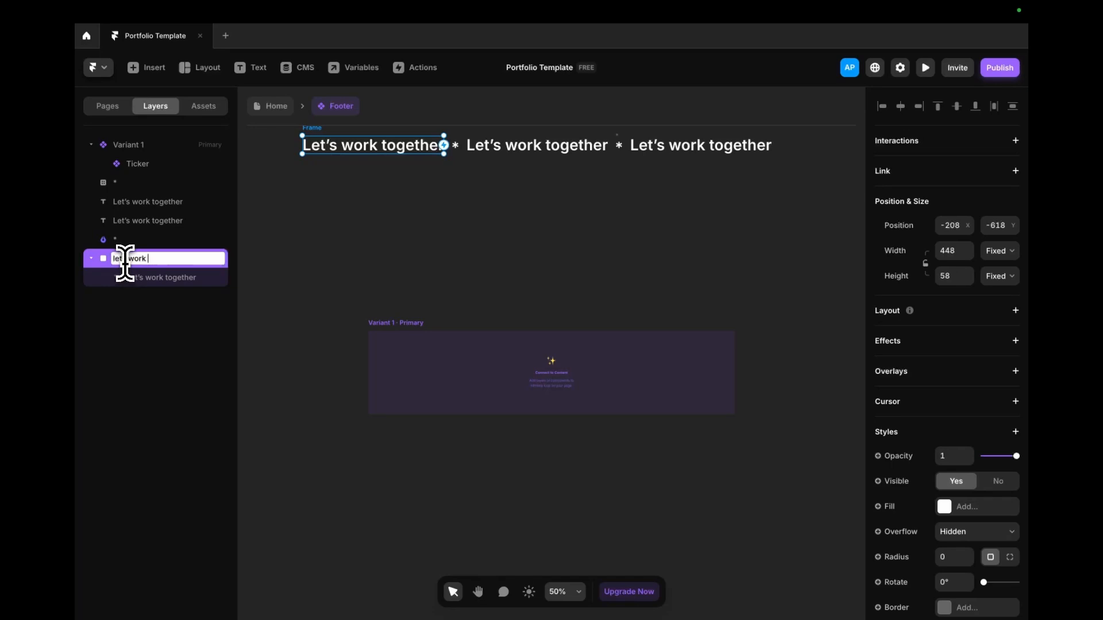
pyautogui.press('Escape')
pyautogui.doubleClick(156, 264)
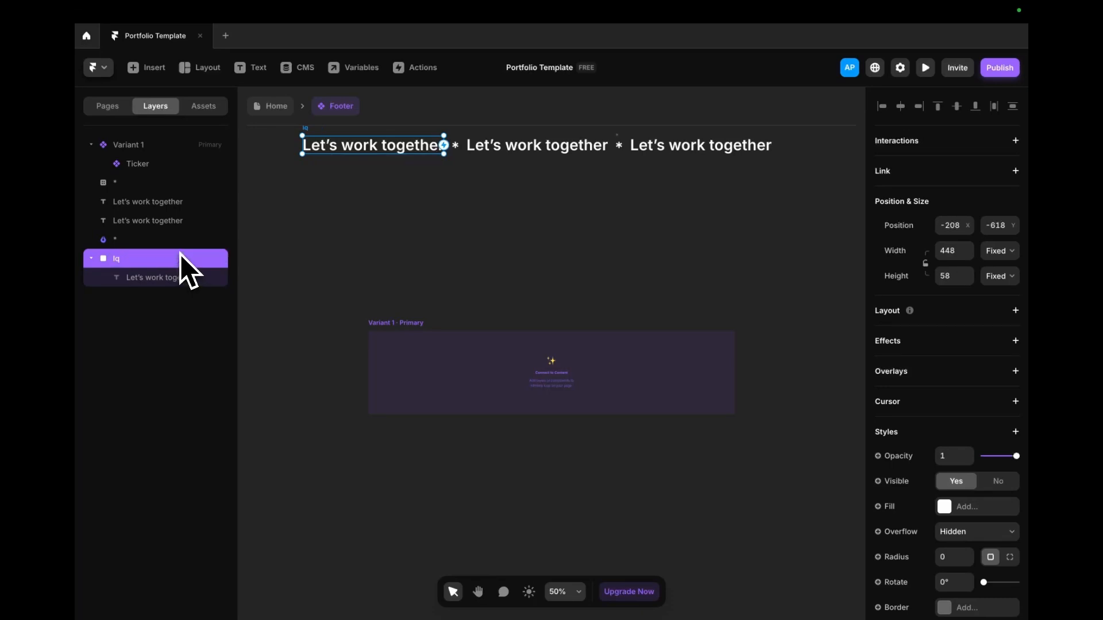
# - Wrap the first asterisk in its own frame, remove the frame's fill and rename it star
pyautogui.doubleClick(454, 147)
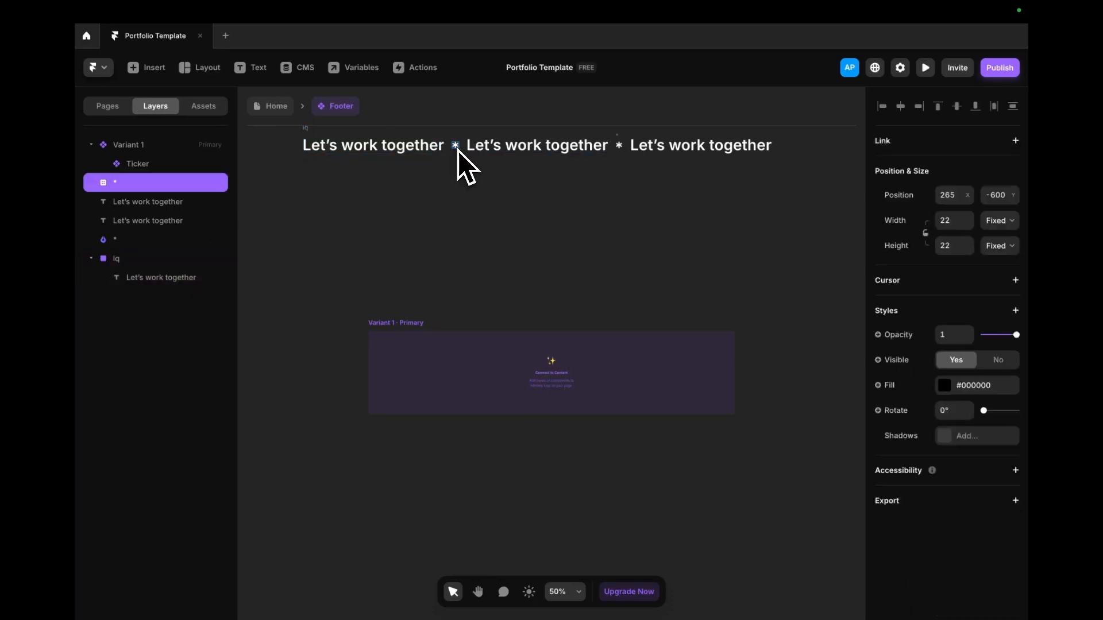
pyautogui.rightClick(151, 182)
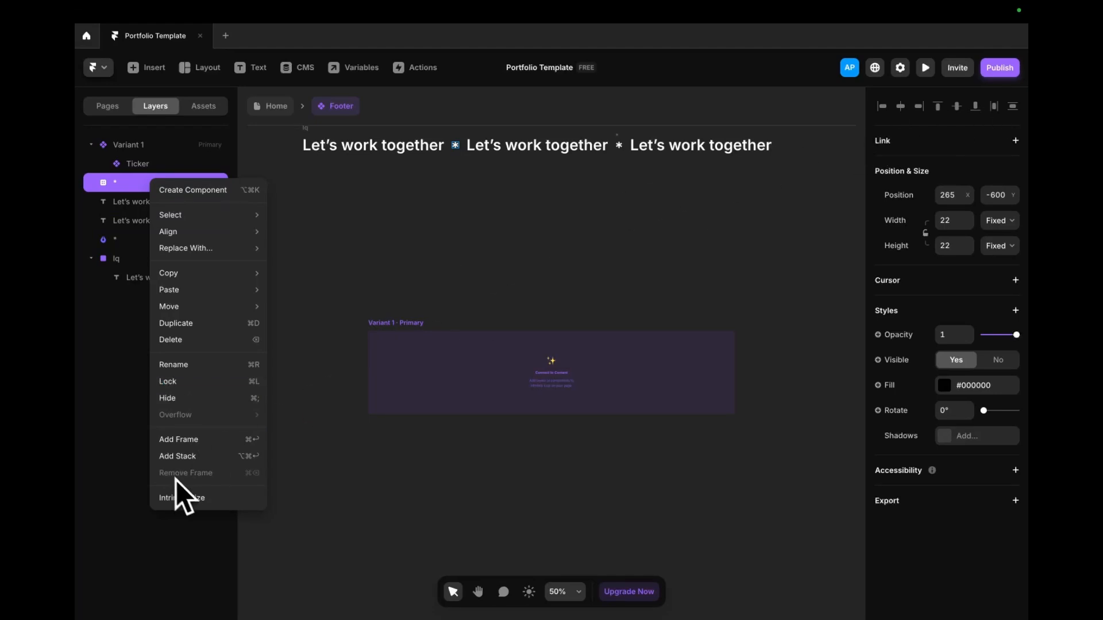
pyautogui.click(201, 442)
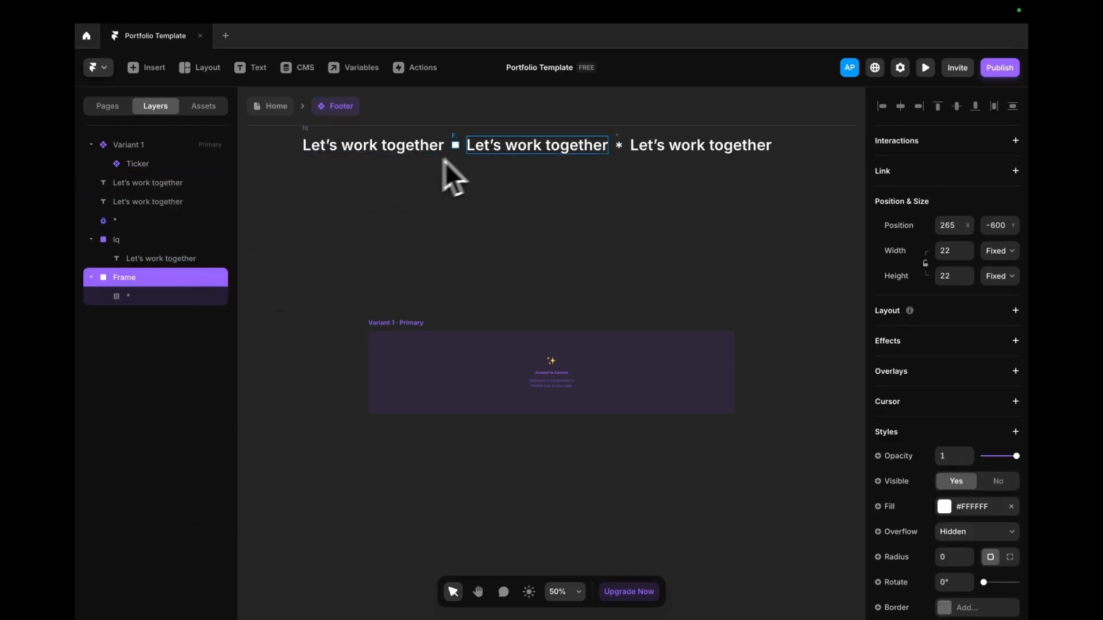
pyautogui.click(1011, 507)
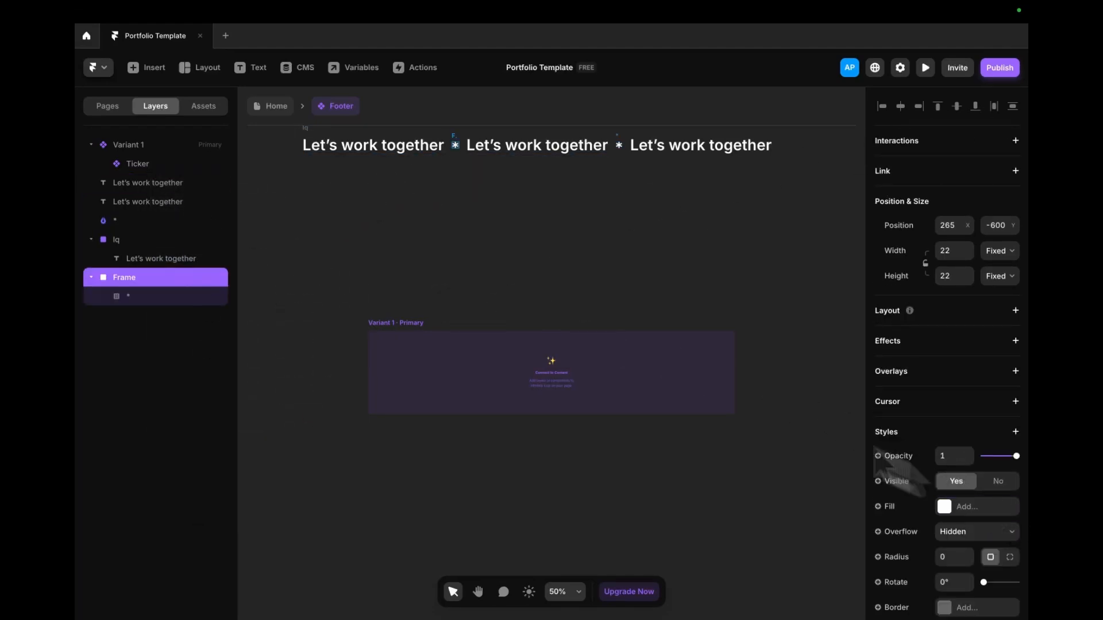
pyautogui.click(140, 280)
pyautogui.write('s')
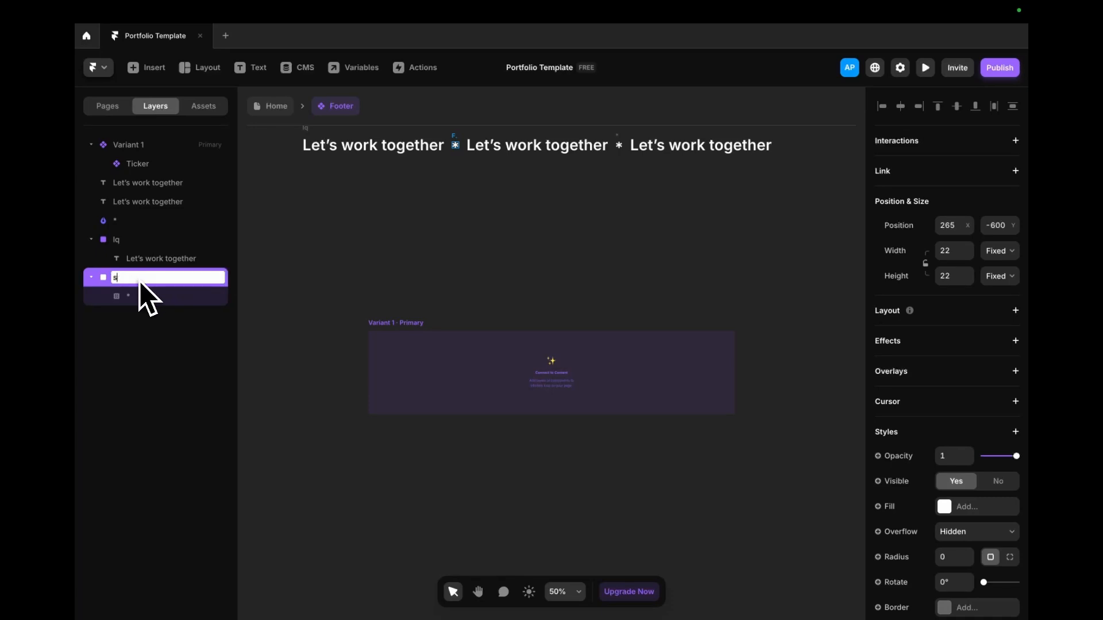
pyautogui.write('tar')
pyautogui.press('Return')
# - Delete the two remaining unframed "Let's work together" texts and the asterisk between them
pyautogui.click(543, 214)
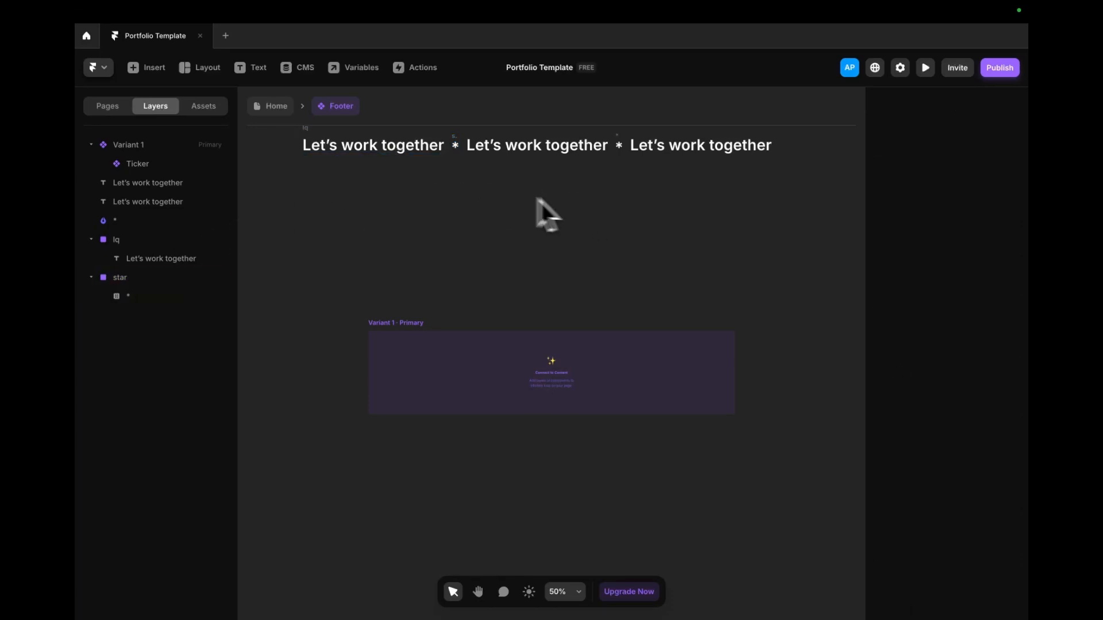
pyautogui.moveTo(491, 188); pyautogui.dragTo(735, 143)
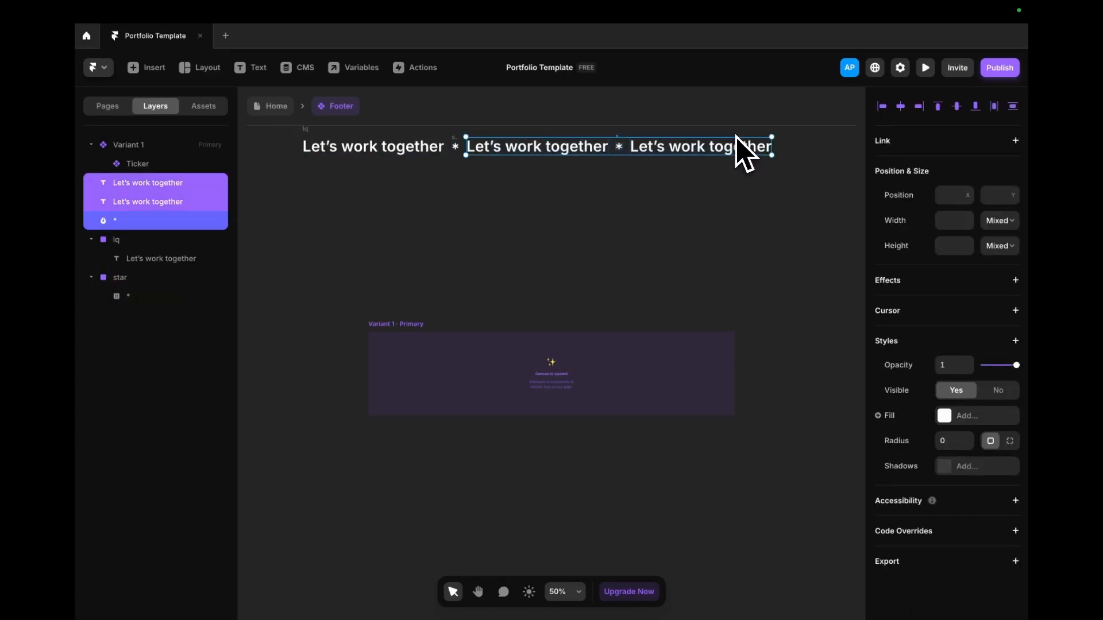
pyautogui.press('Delete')
# - Duplicate the lq and star frames twice along the row to form three alternating text-and-asterisk pairs
pyautogui.click(310, 136)
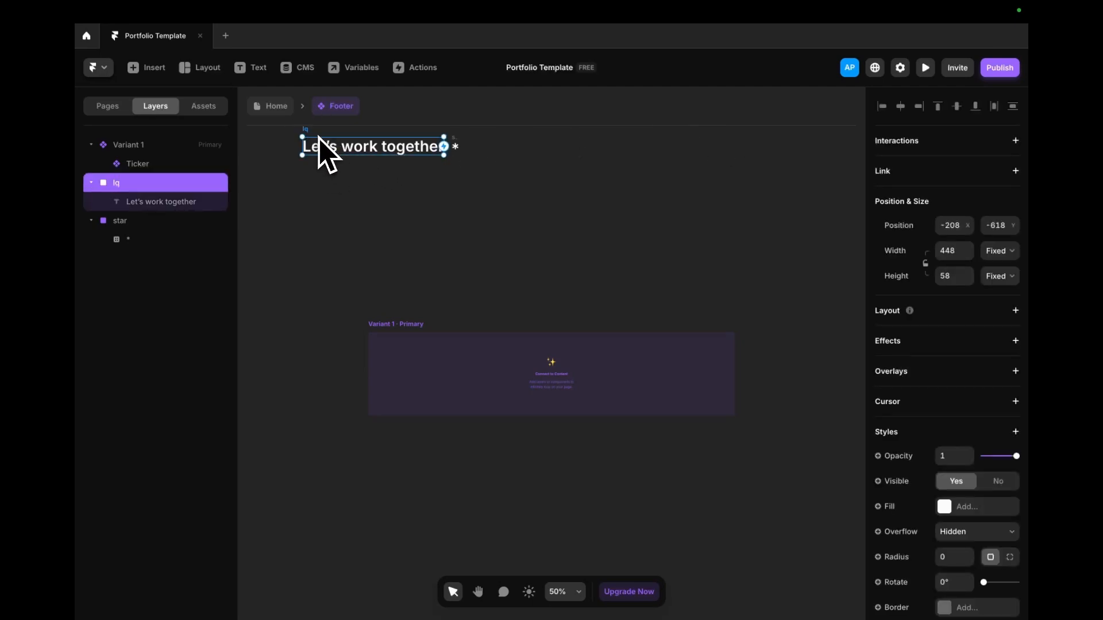
pyautogui.moveTo(325, 149); pyautogui.dragTo(616, 148)
pyautogui.click(454, 143)
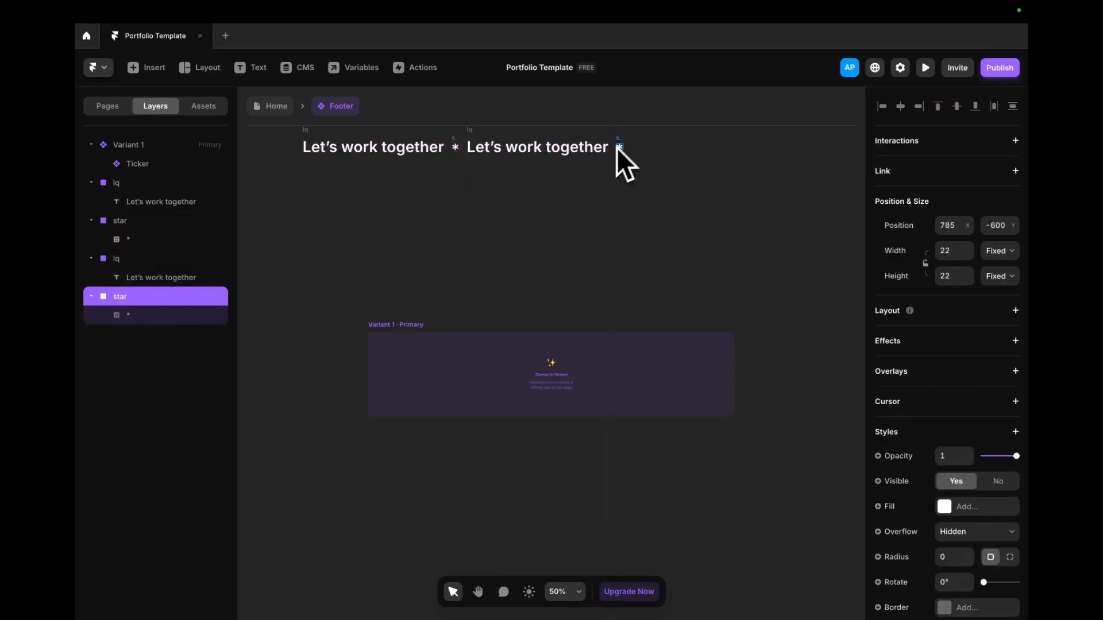
pyautogui.click(487, 145)
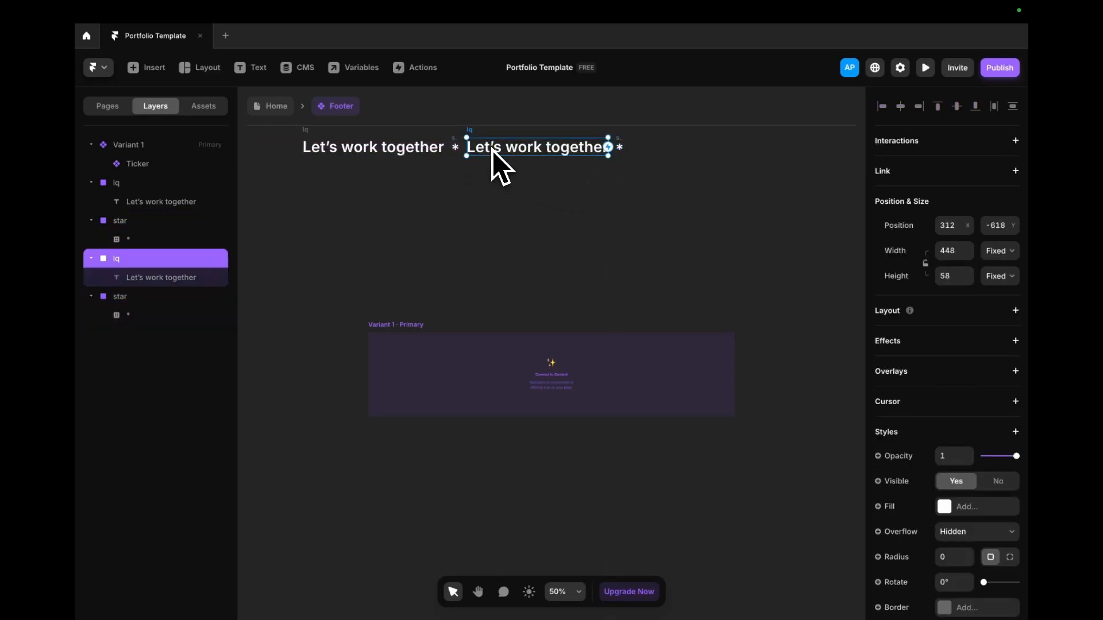
pyautogui.hotkey('ctrl', 'd')
pyautogui.moveTo(491, 154); pyautogui.dragTo(775, 153)
pyautogui.click(619, 143)
pyautogui.hotkey('ctrl', 'd')
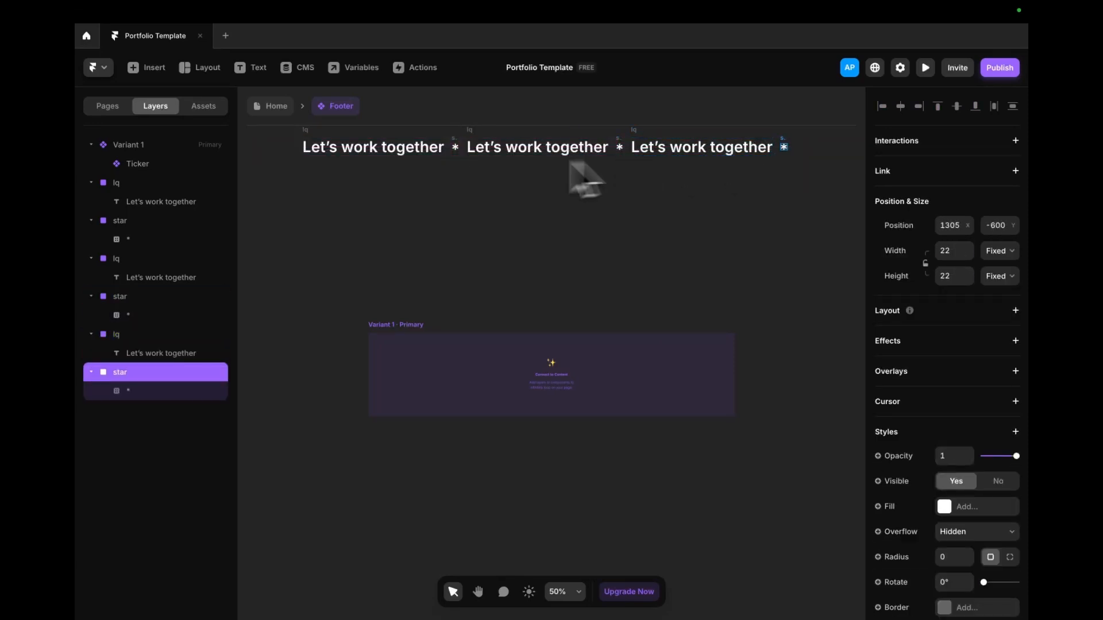
# - Connect the Ticker to the last star frame and to the third and second lq frames
pyautogui.click(719, 364)
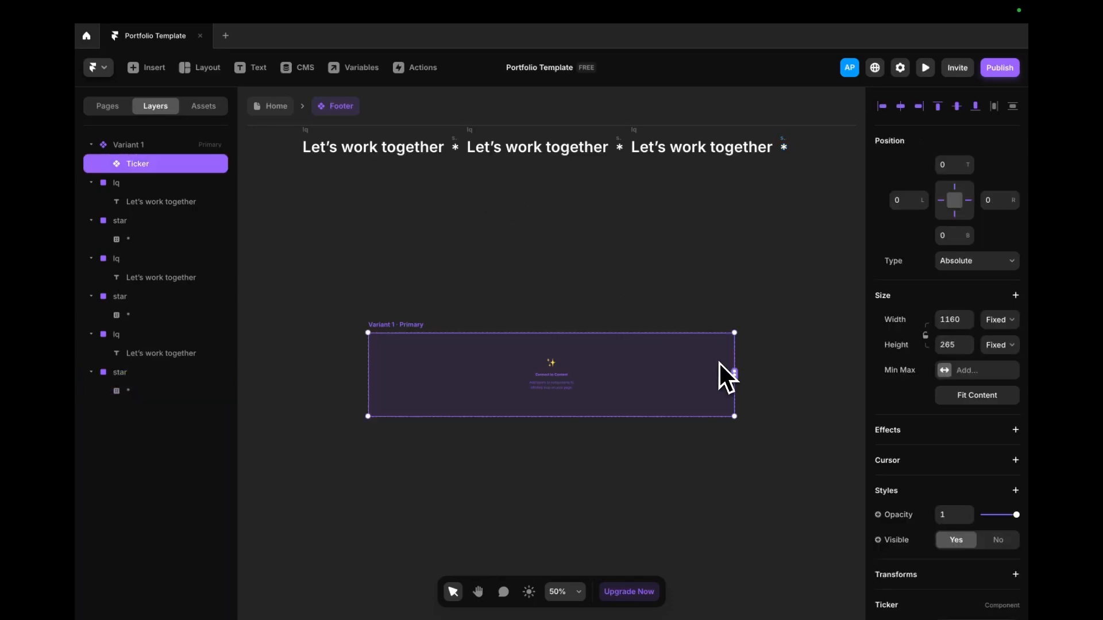
pyautogui.moveTo(734, 376); pyautogui.dragTo(784, 143)
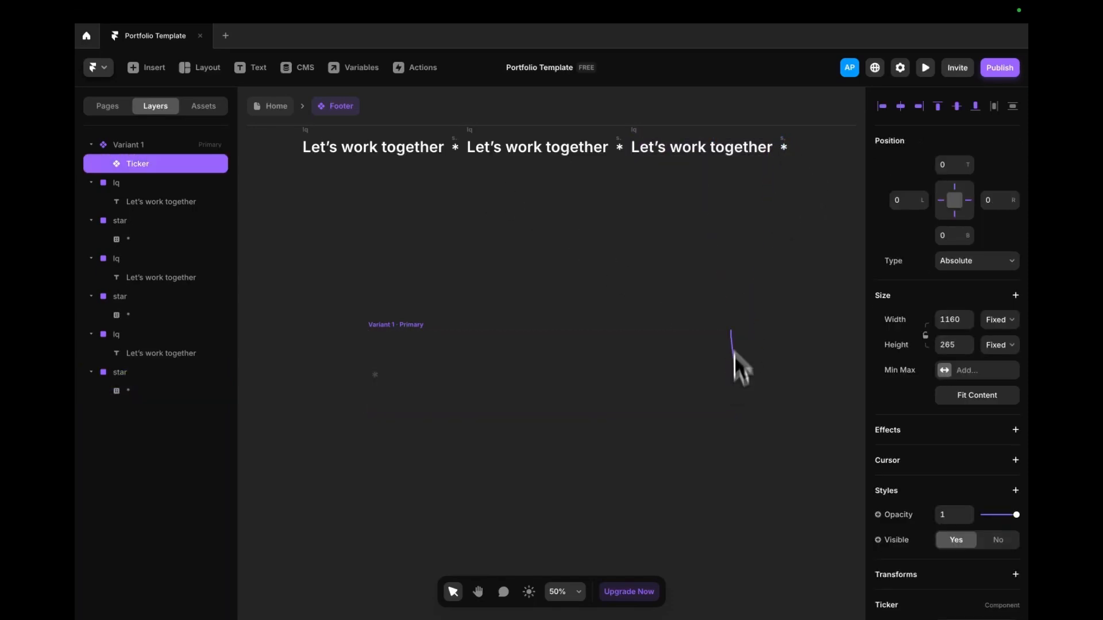
pyautogui.moveTo(706, 164); pyautogui.dragTo(711, 170)
pyautogui.moveTo(735, 376); pyautogui.dragTo(551, 163)
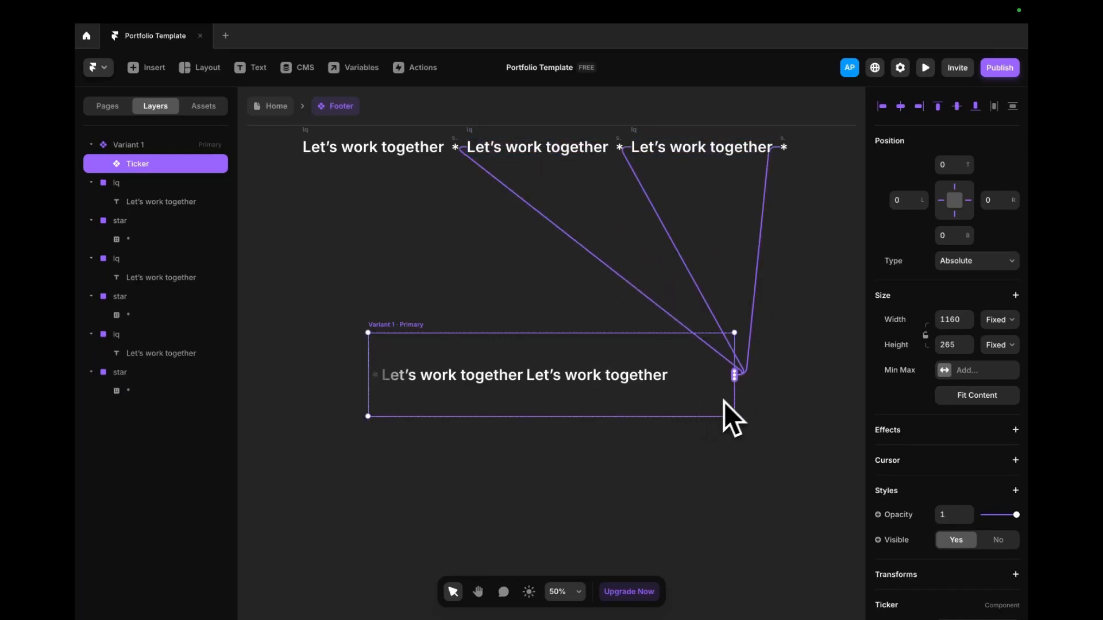
pyautogui.moveTo(579, 246); pyautogui.dragTo(600, 263)
# - Change the third item in the Ticker's children from the second lq frame to the first star frame
pyautogui.click(637, 346)
pyautogui.scroll(-5, 919, 456)
pyautogui.click(940, 292)
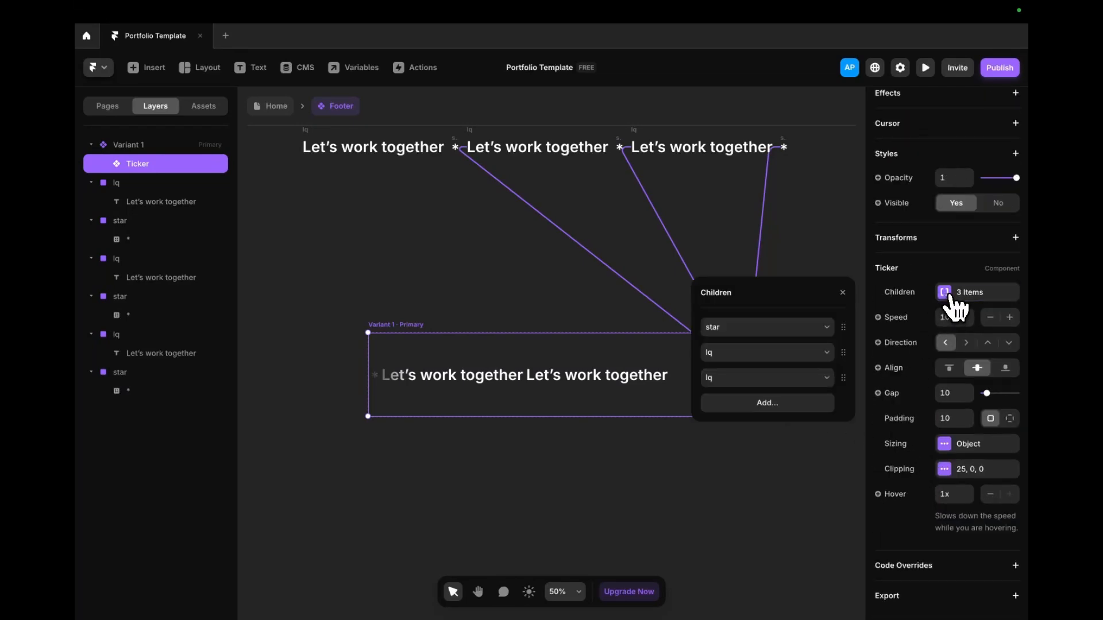
pyautogui.click(829, 382)
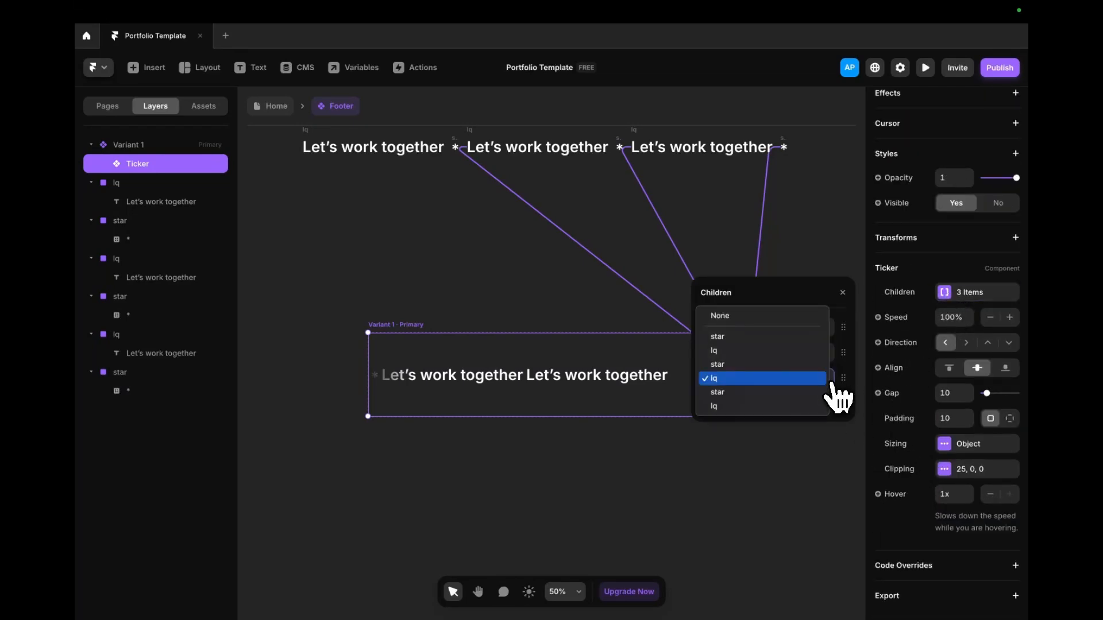
pyautogui.click(847, 380)
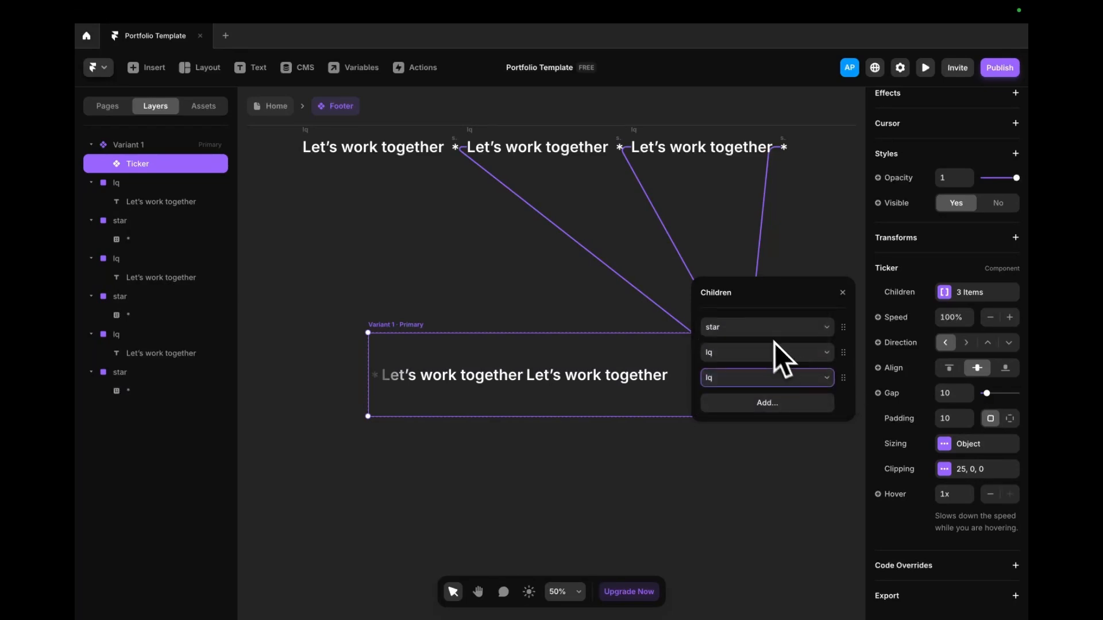
pyautogui.click(757, 370)
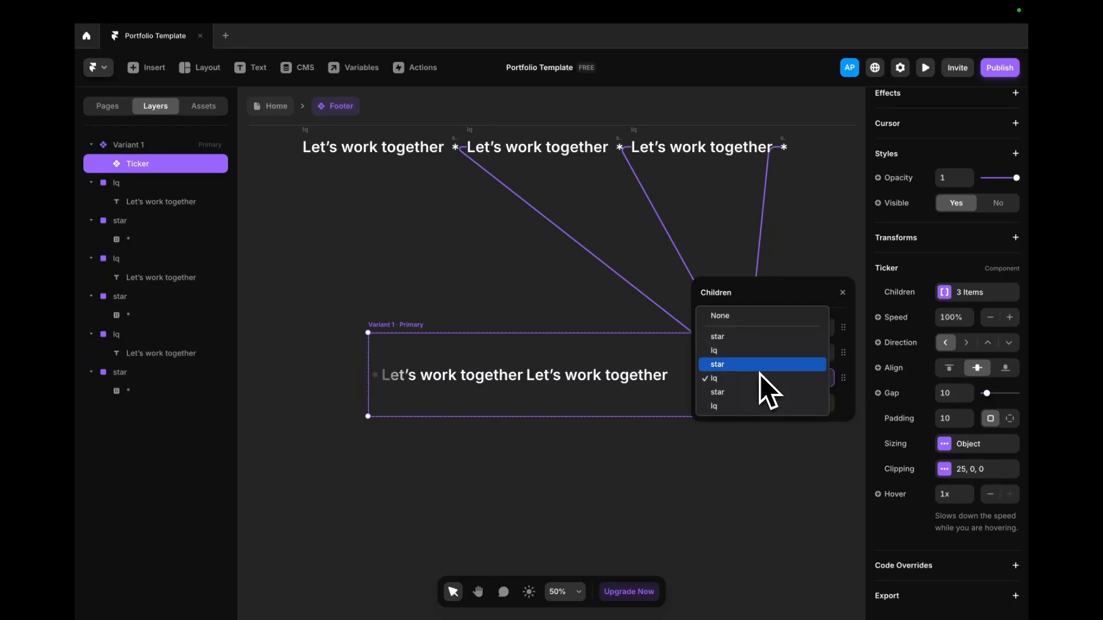
pyautogui.click(756, 392)
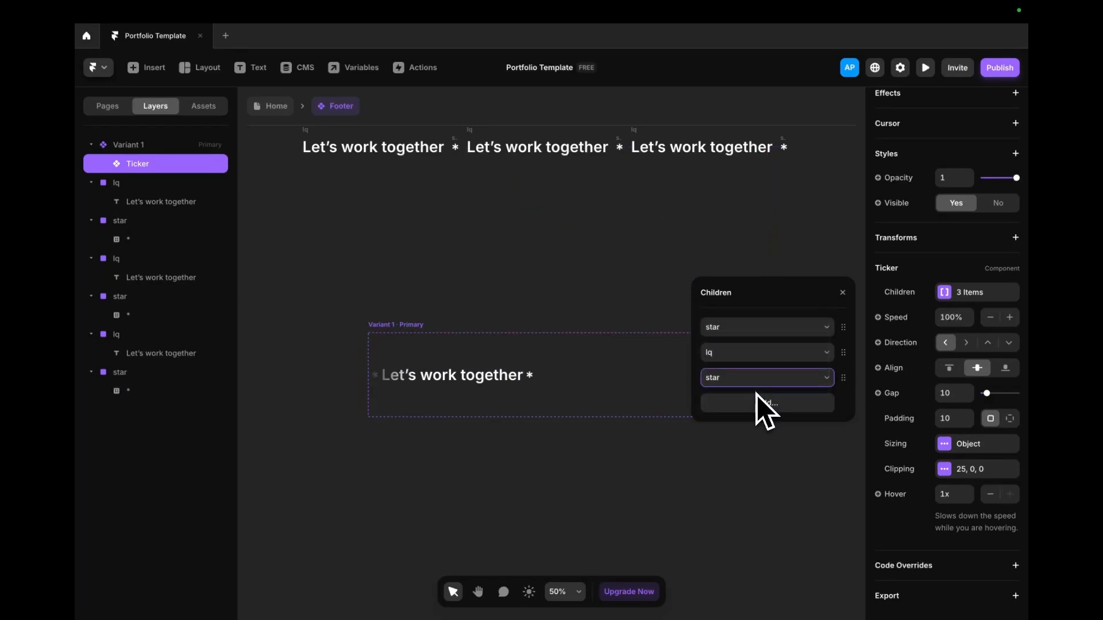
# - Connect the Ticker to the second and first lq text frames as additional children
pyautogui.click(688, 464)
pyautogui.click(615, 368)
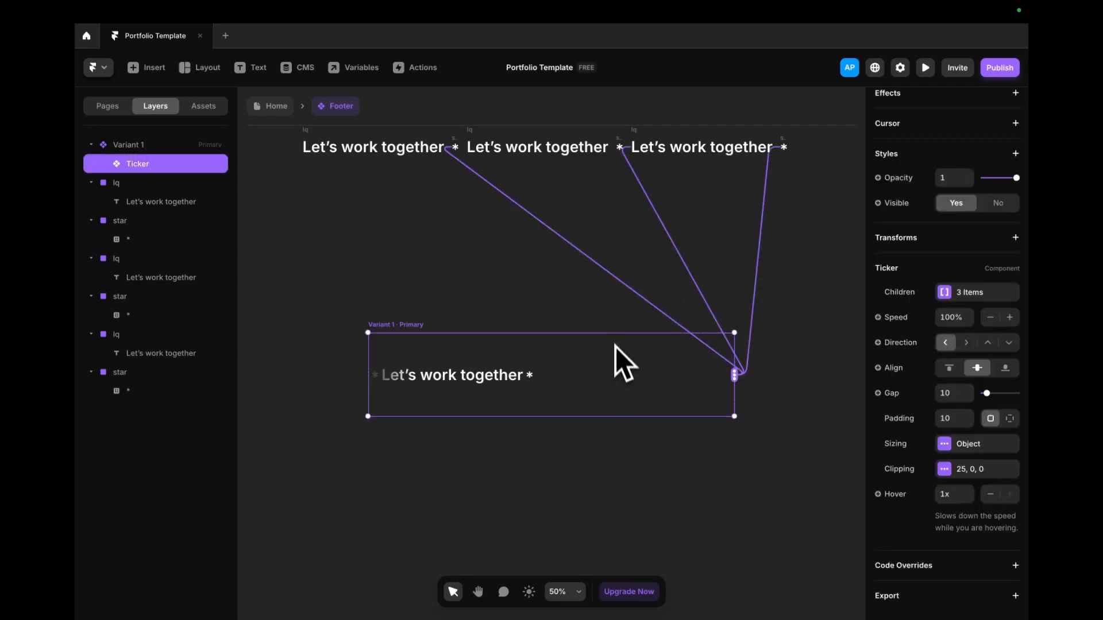
pyautogui.moveTo(733, 381); pyautogui.dragTo(563, 149)
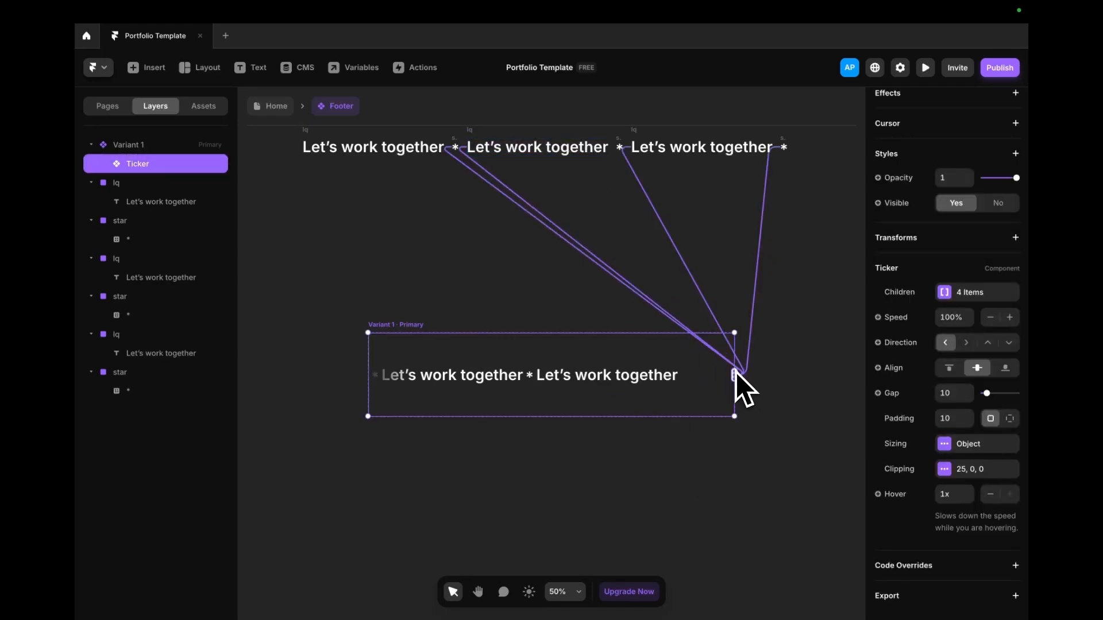
pyautogui.moveTo(737, 378); pyautogui.dragTo(351, 148)
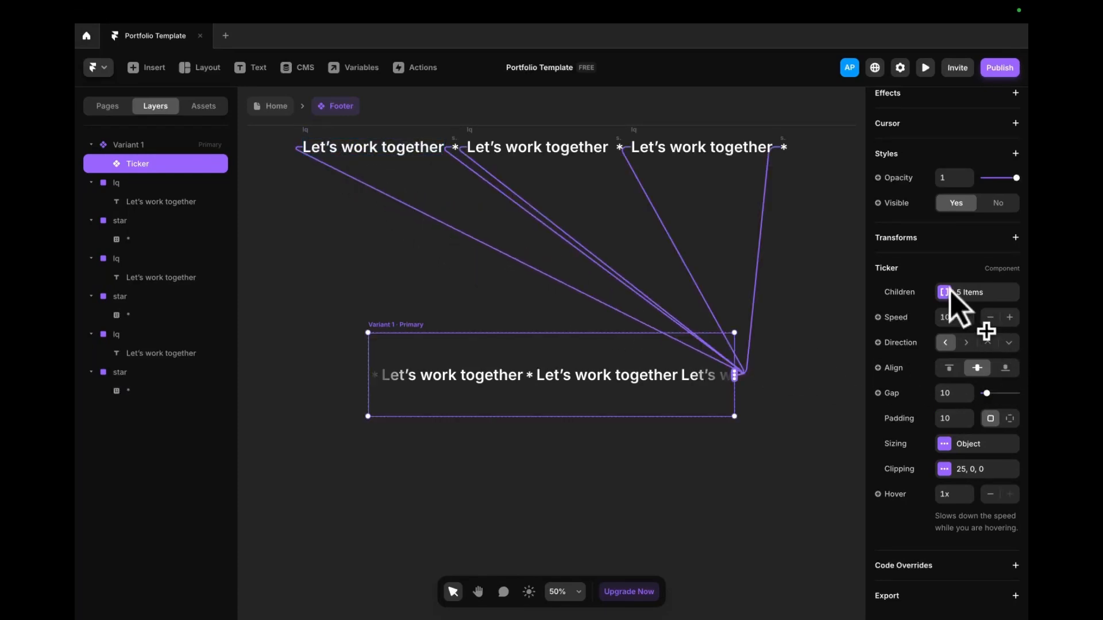
pyautogui.click(488, 155)
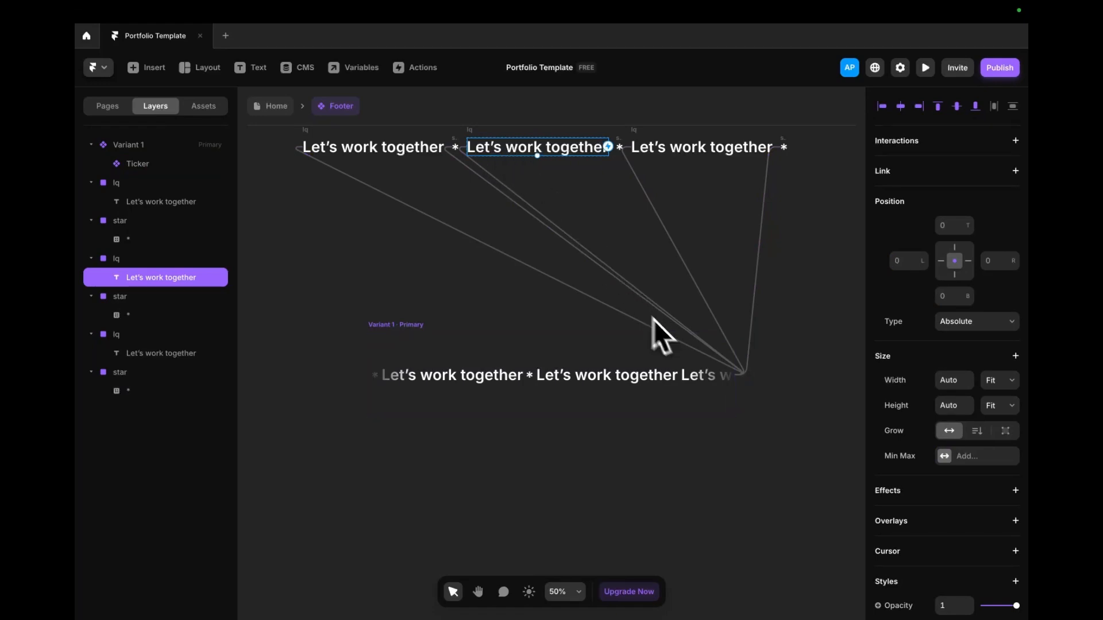
# - Shift the last star frame and the third lq frame slightly right, and connect the Ticker to the second star frame
pyautogui.click(337, 229)
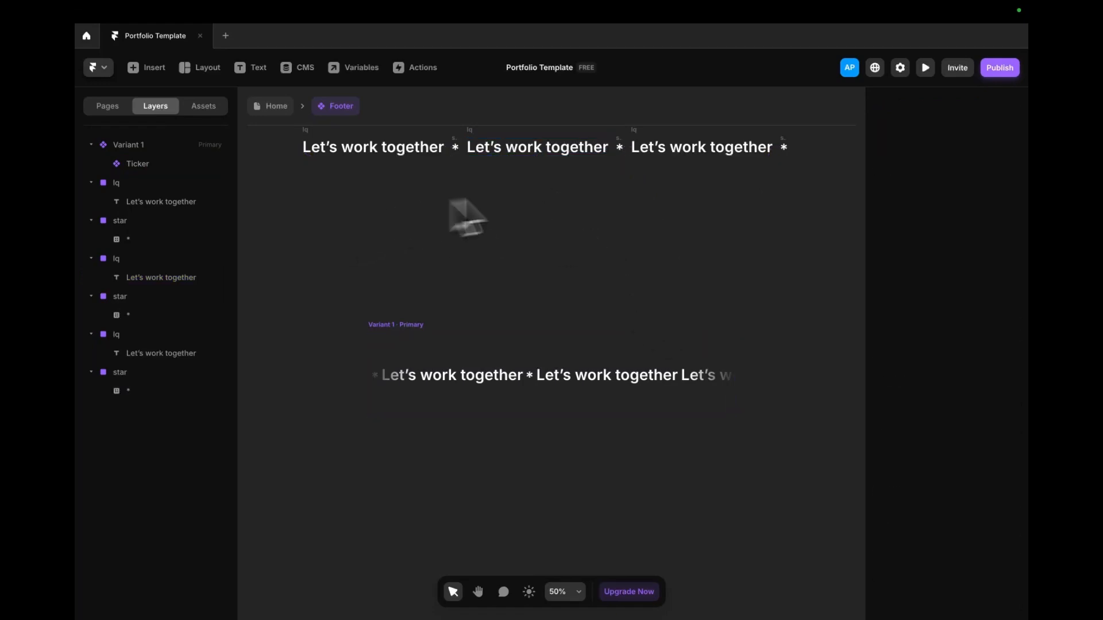
pyautogui.click(623, 346)
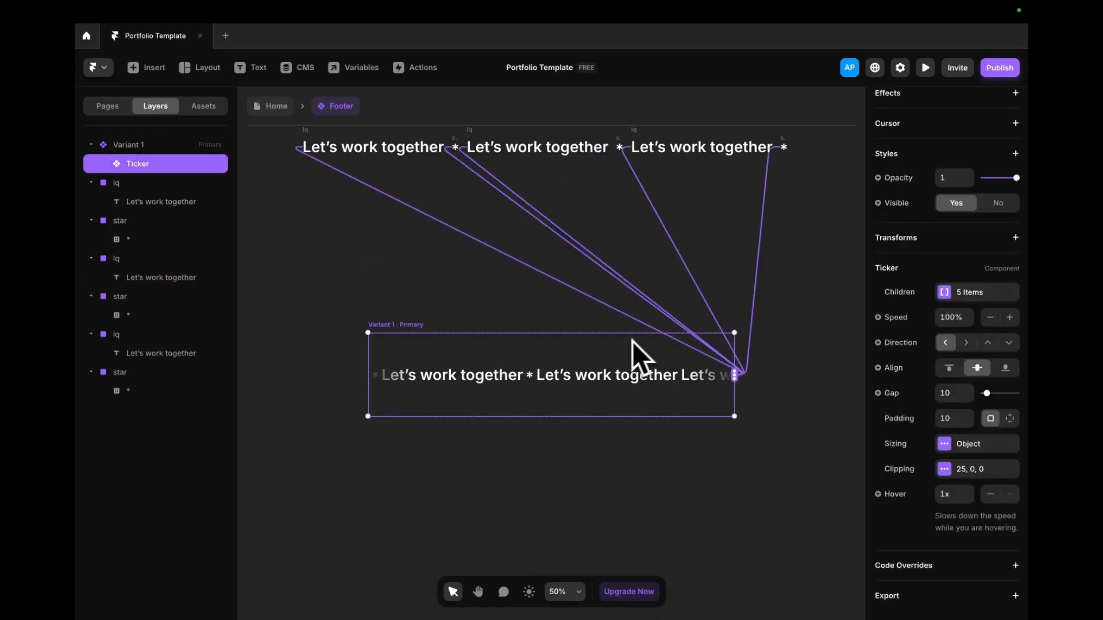
pyautogui.click(797, 144)
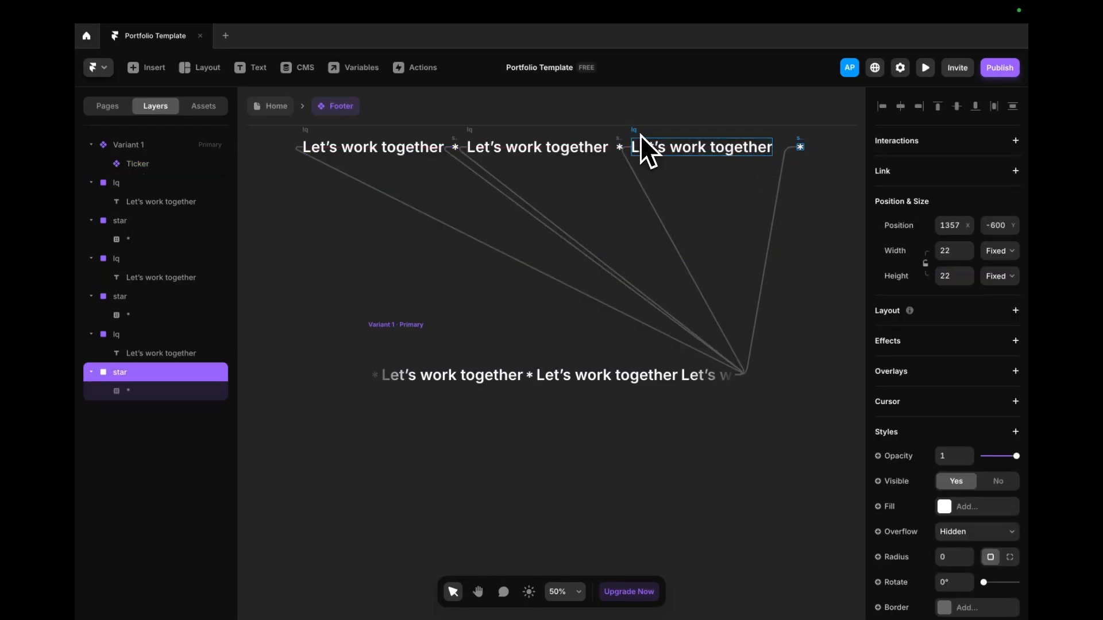
pyautogui.moveTo(641, 137); pyautogui.dragTo(649, 144)
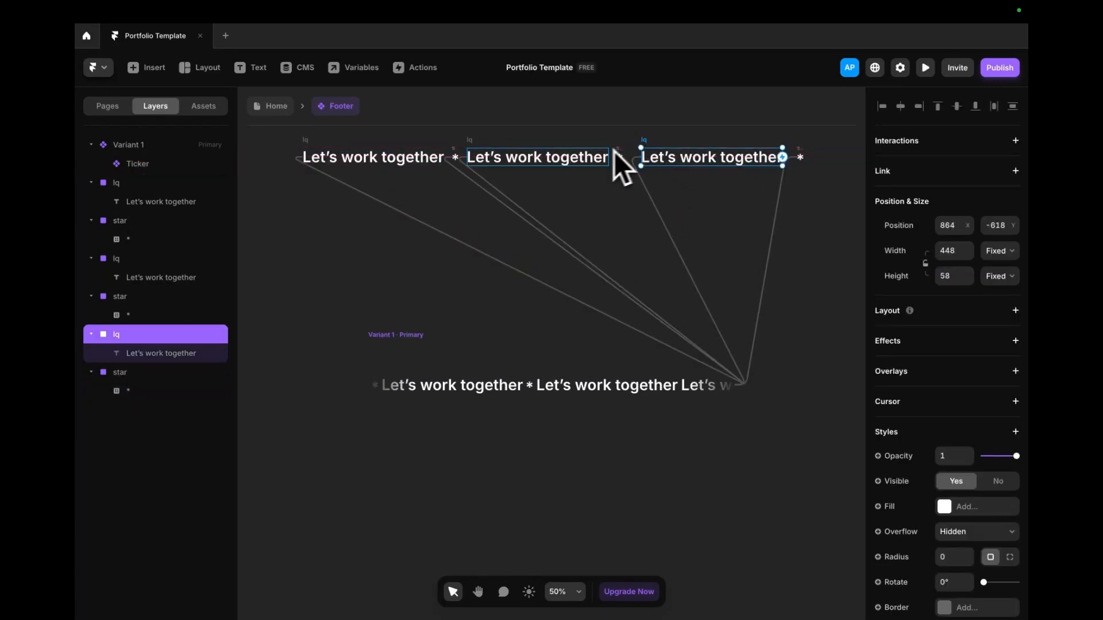
pyautogui.click(707, 391)
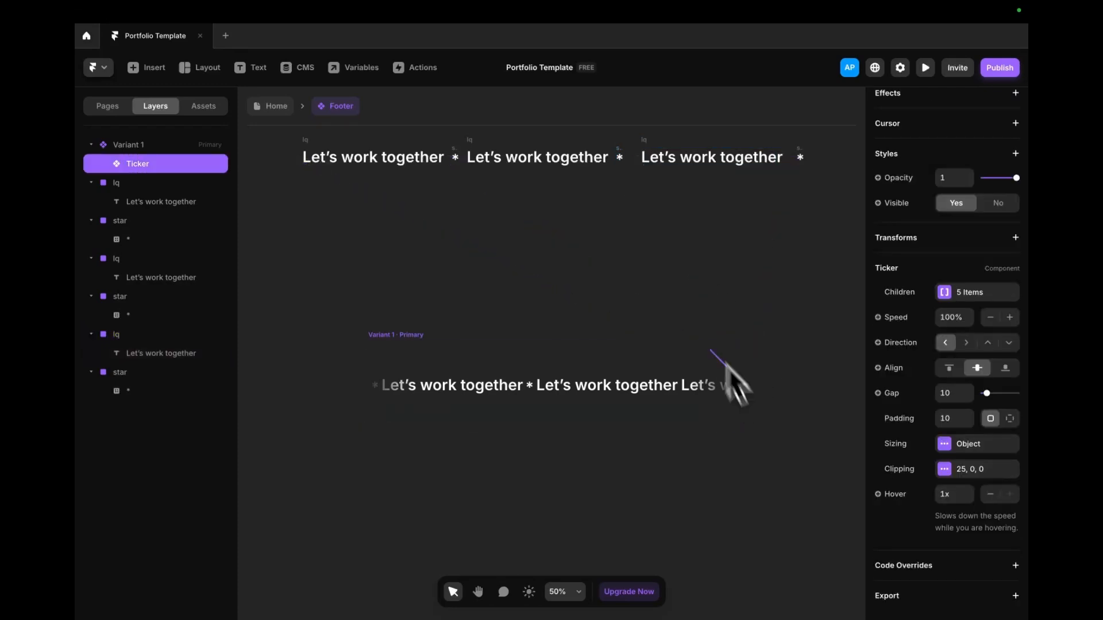
pyautogui.moveTo(727, 367); pyautogui.dragTo(626, 158)
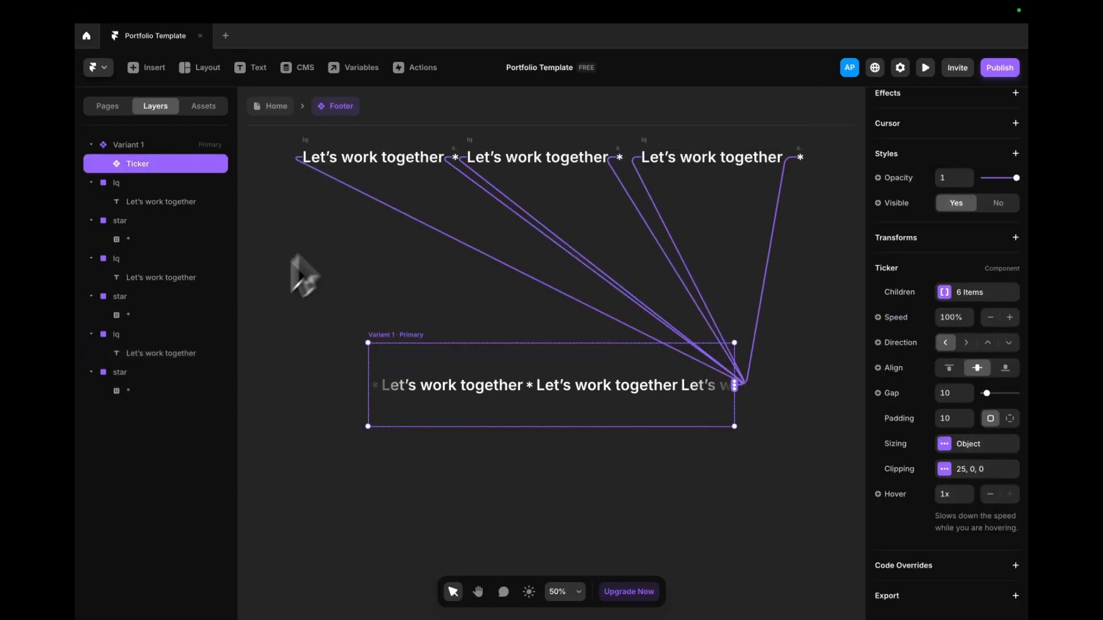
# - Preview the Footer's primary variant to check the order of the scrolling items, and return to the canvas
pyautogui.click(295, 262)
pyautogui.click(374, 335)
pyautogui.click(373, 335)
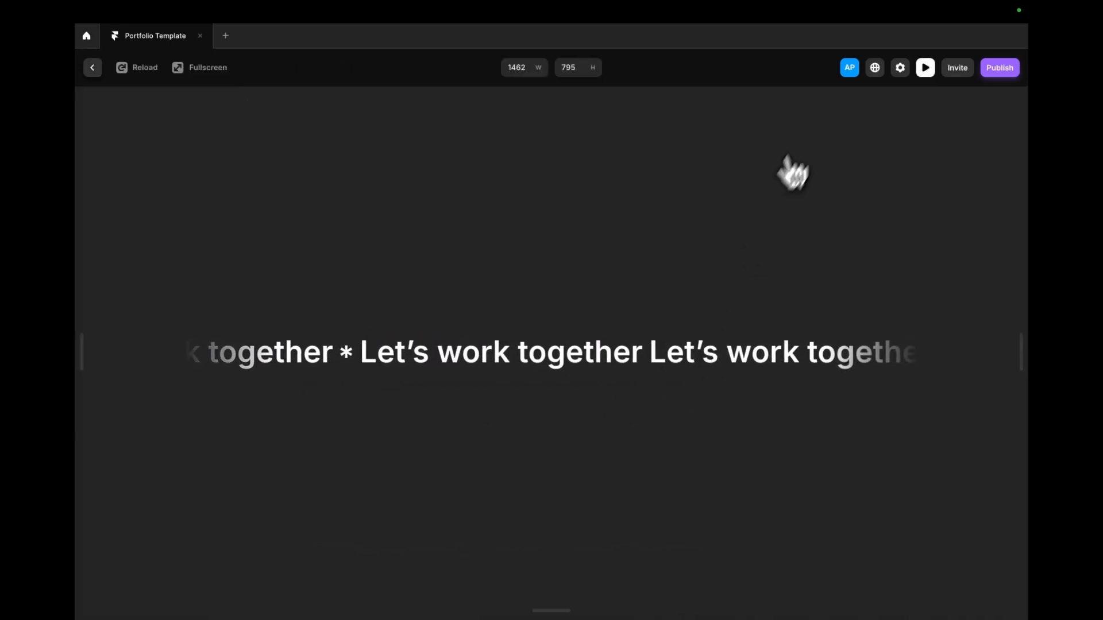
pyautogui.click(92, 68)
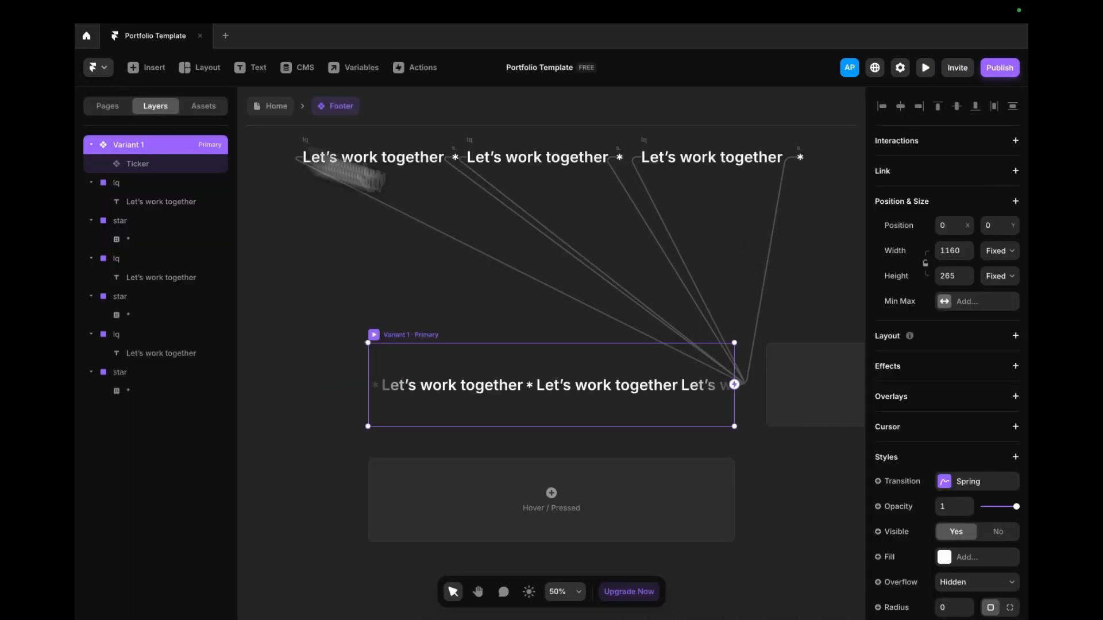
# - Switch the Ticker's sixth child to the first star option in the choices, and move it above the last lq item
pyautogui.click(604, 424)
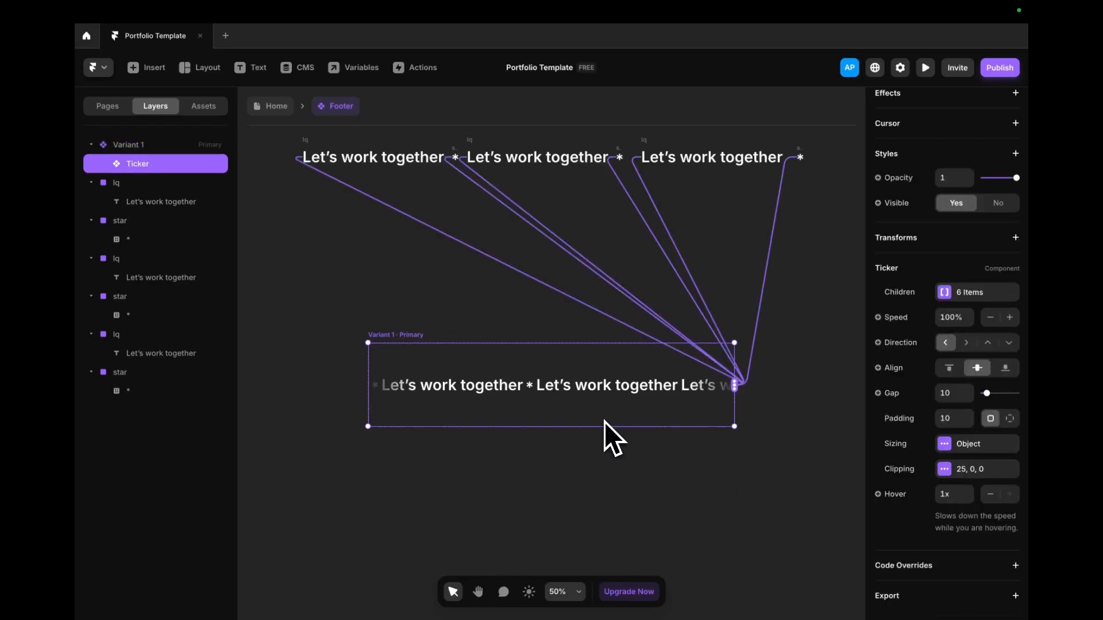
pyautogui.click(954, 296)
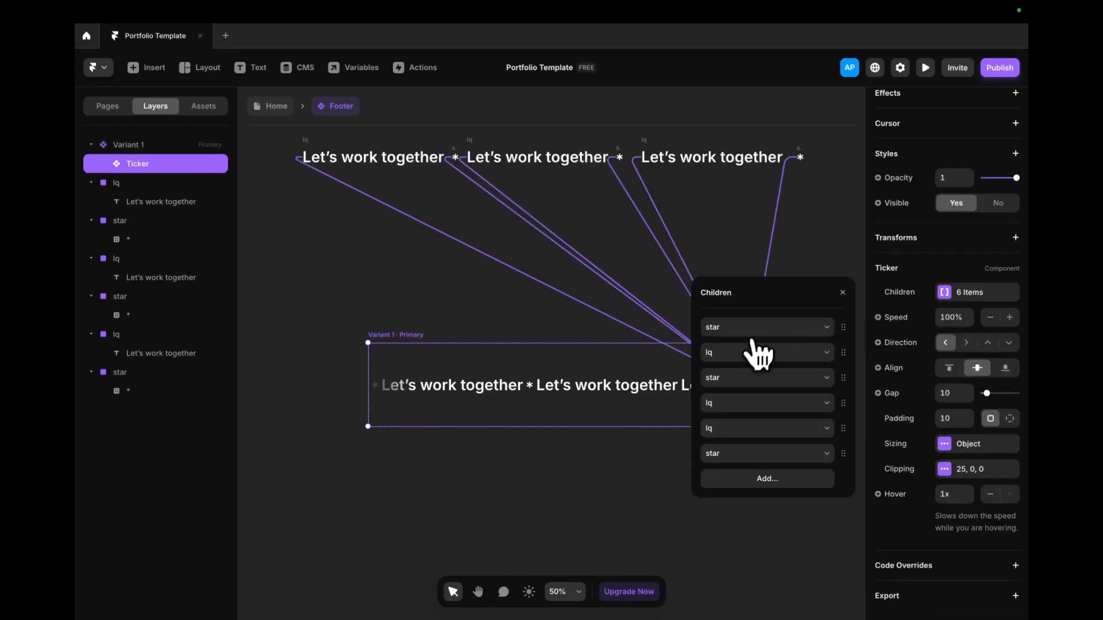
pyautogui.click(725, 453)
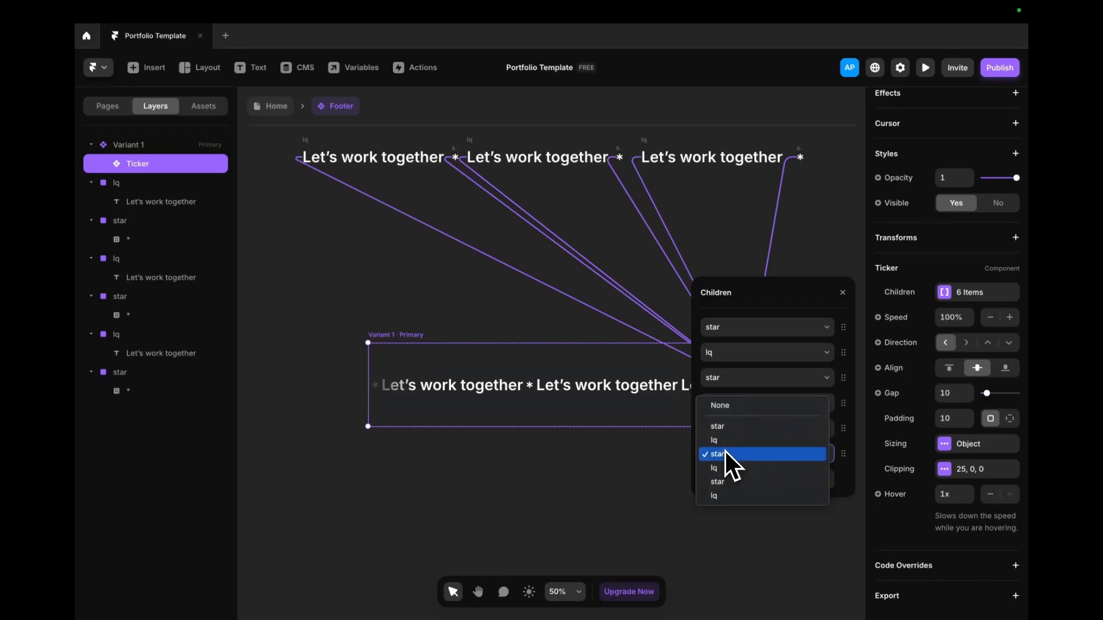
pyautogui.click(729, 428)
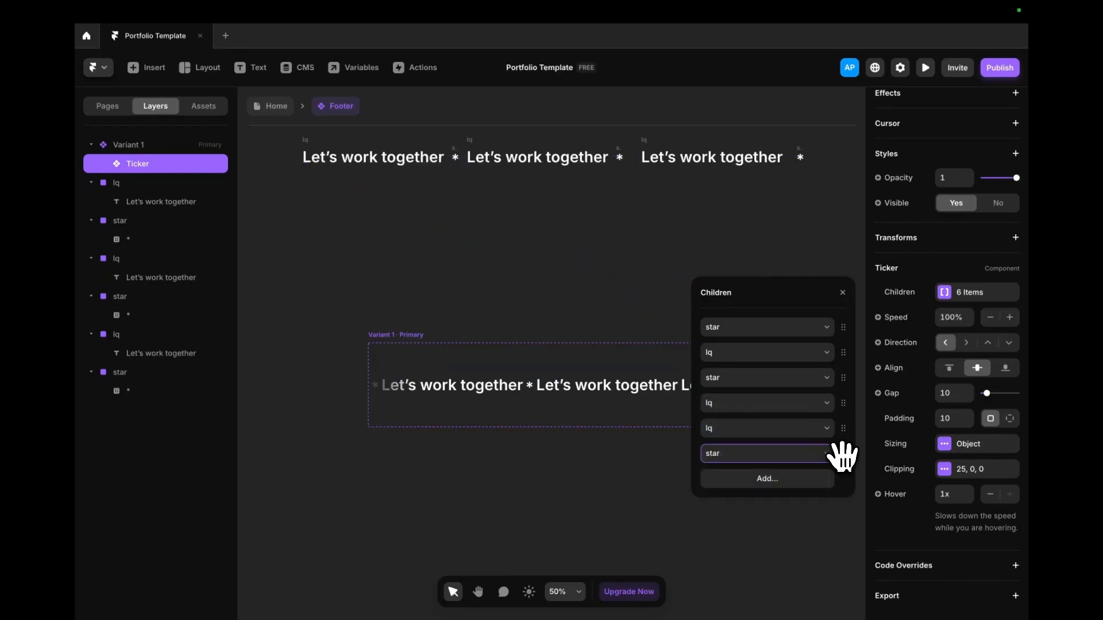
pyautogui.moveTo(843, 454); pyautogui.dragTo(842, 429)
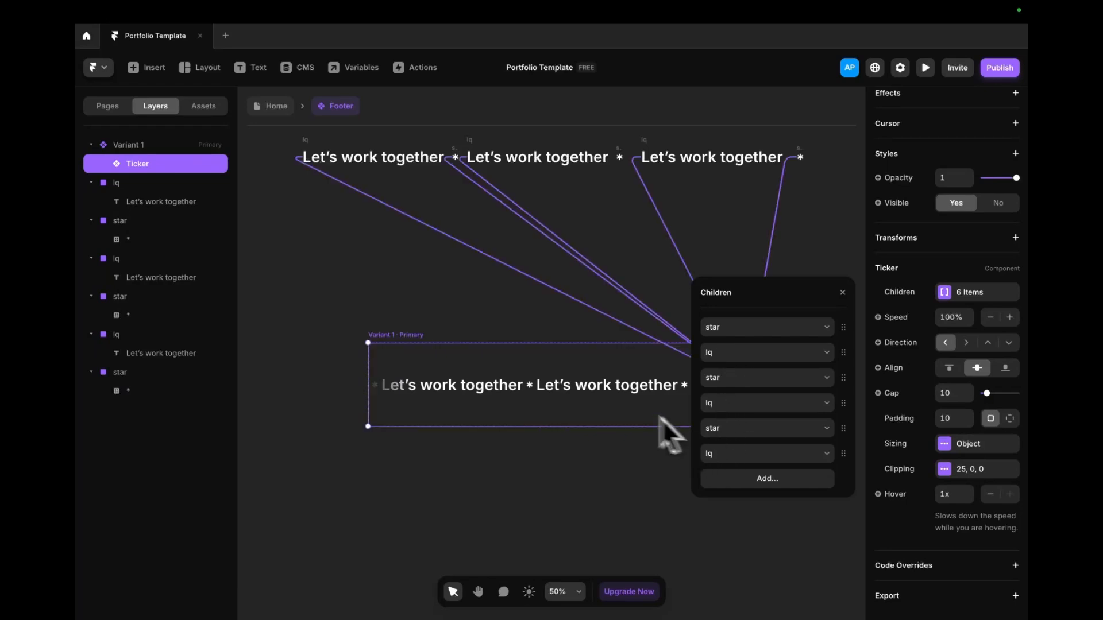
# - Set the Ticker's speed to 50% and preview the Footer's primary variant
pyautogui.click(949, 317)
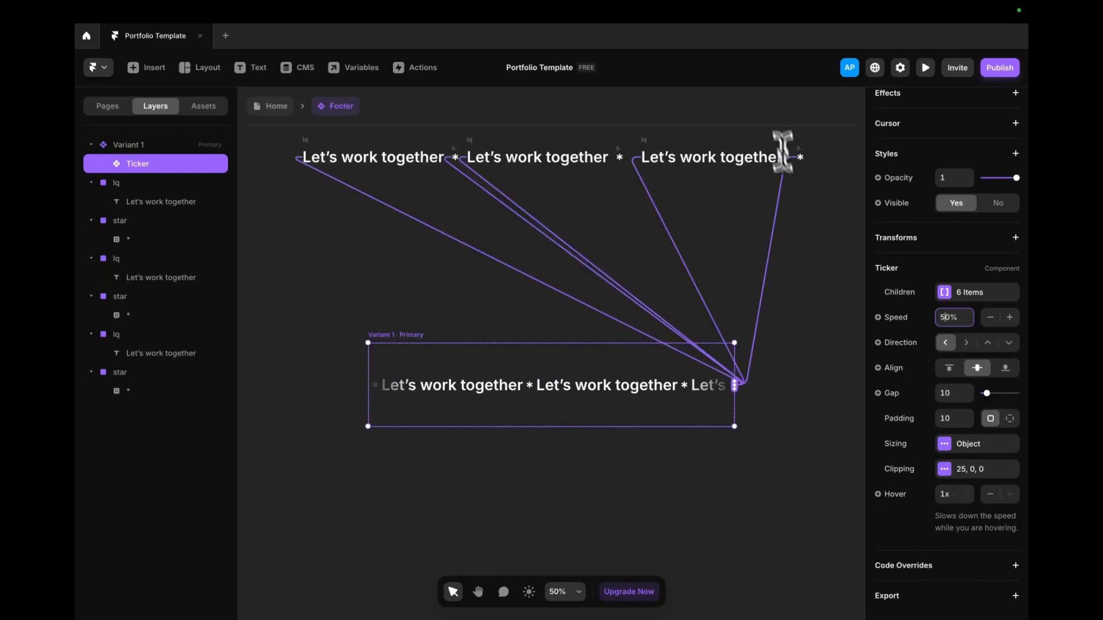
pyautogui.click(390, 337)
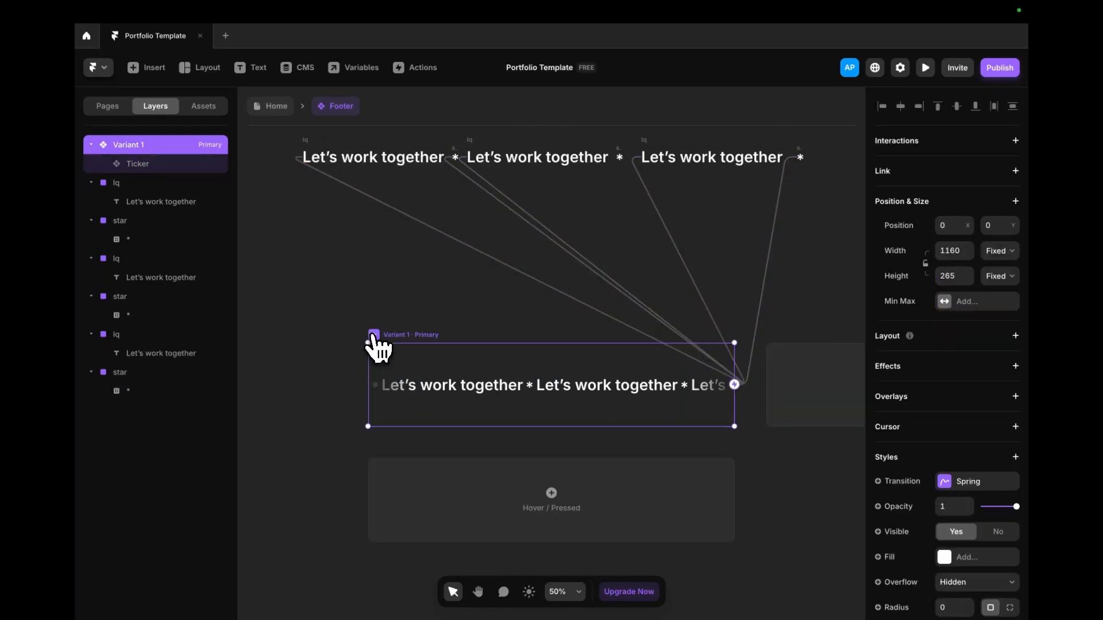
pyautogui.hotkey('ctrl', 'p')
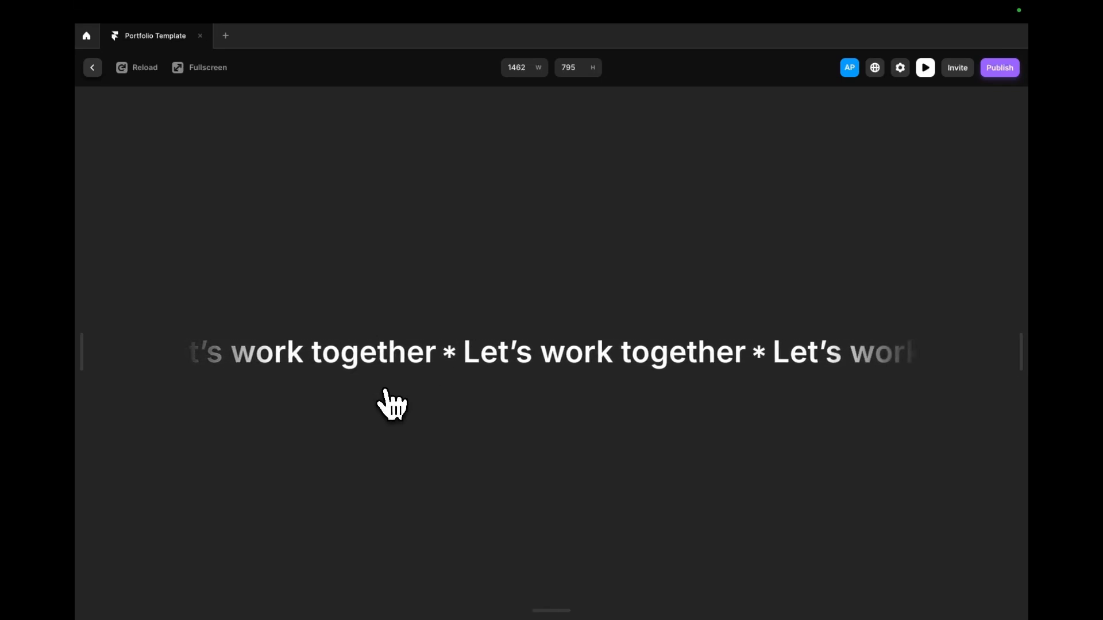
pyautogui.click(93, 68)
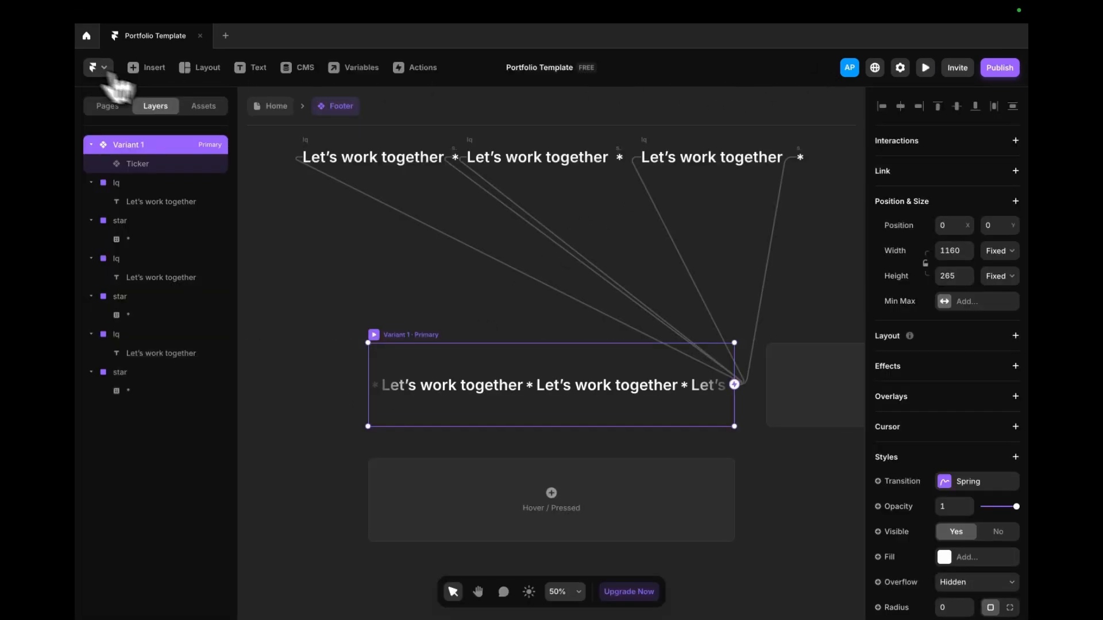
# - Try a Ticker gap of 24, set it to 32, and shorten the Ticker from its lower edge to a height of about 102
pyautogui.scroll(-3, 976, 517)
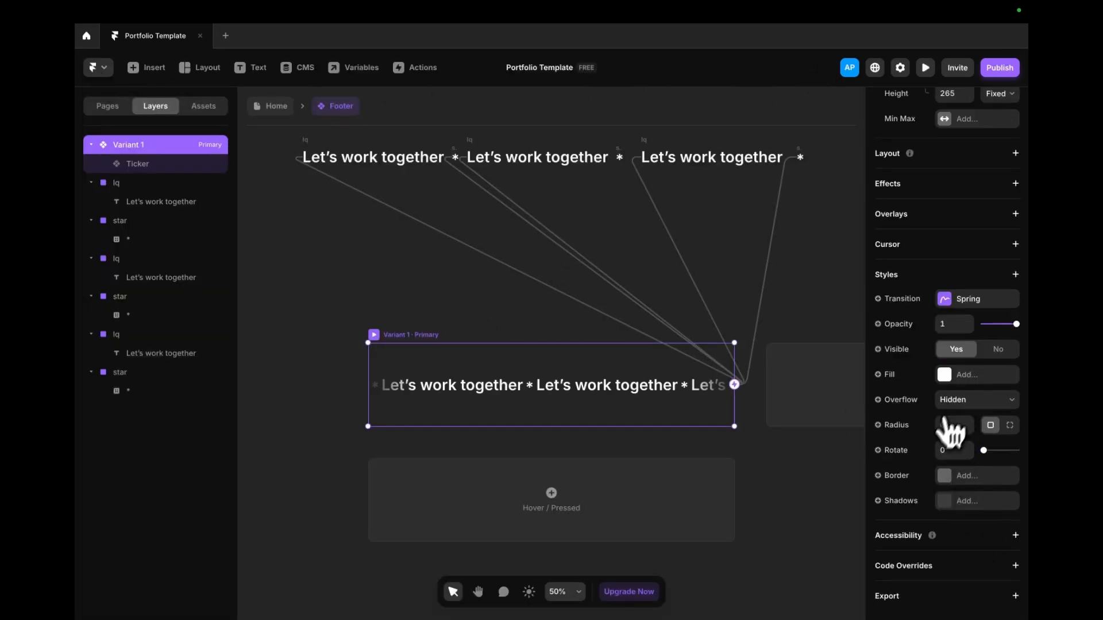
pyautogui.click(524, 404)
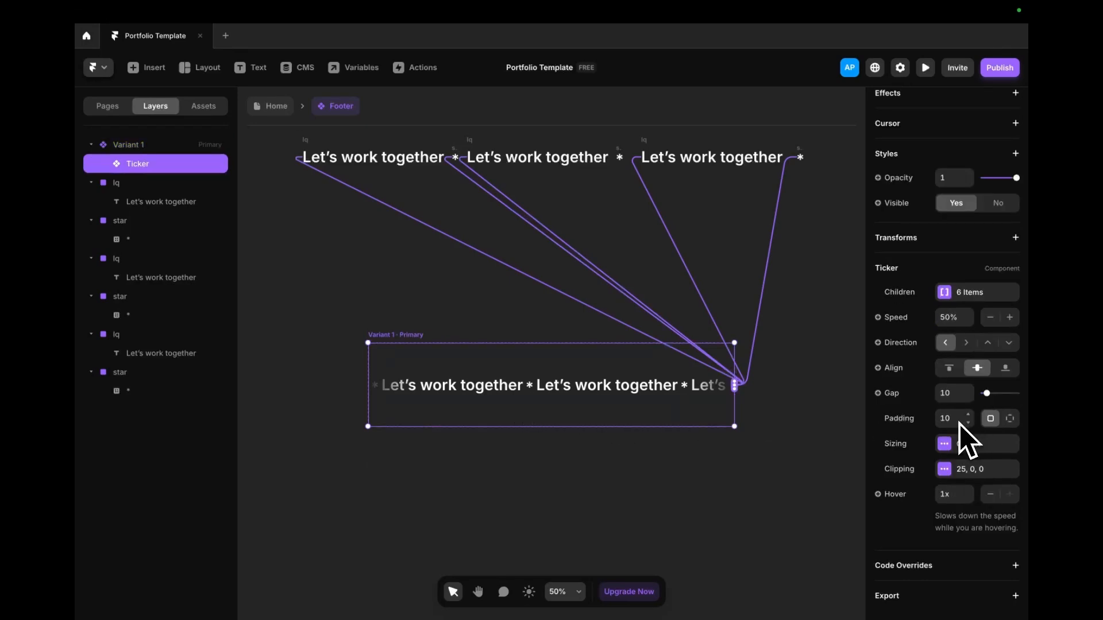
pyautogui.click(952, 395)
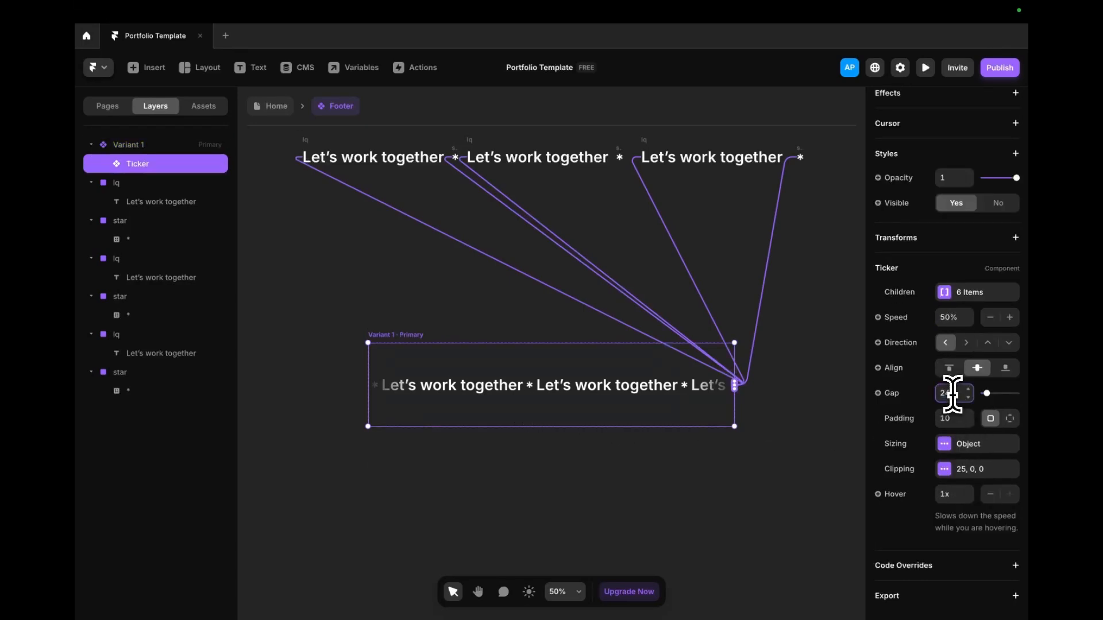
pyautogui.write('24')
pyautogui.press('Return')
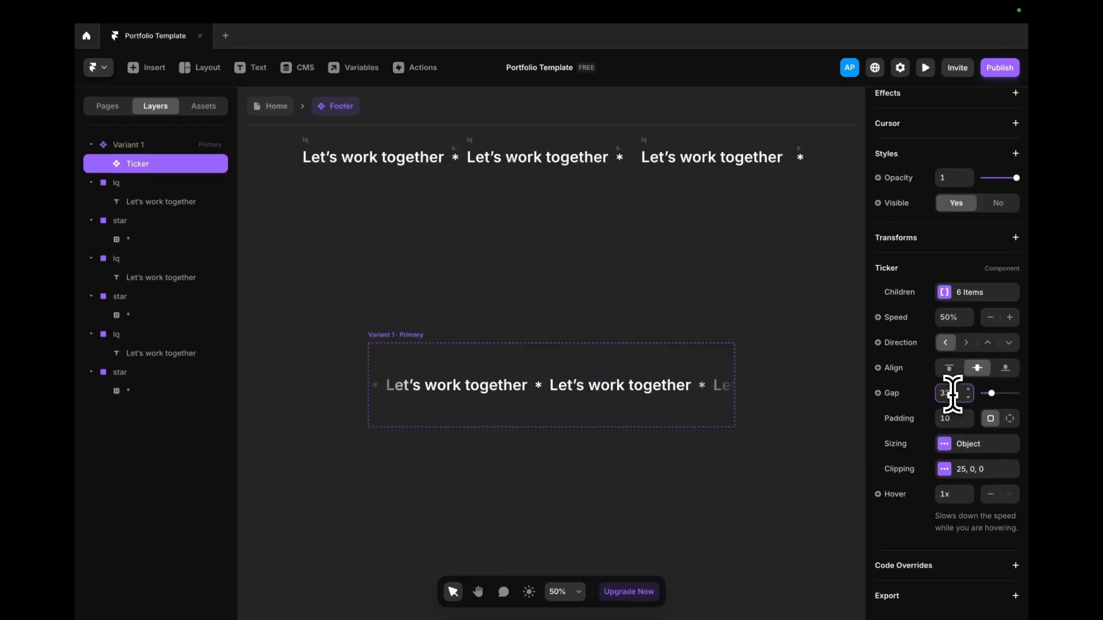
pyautogui.press('Return')
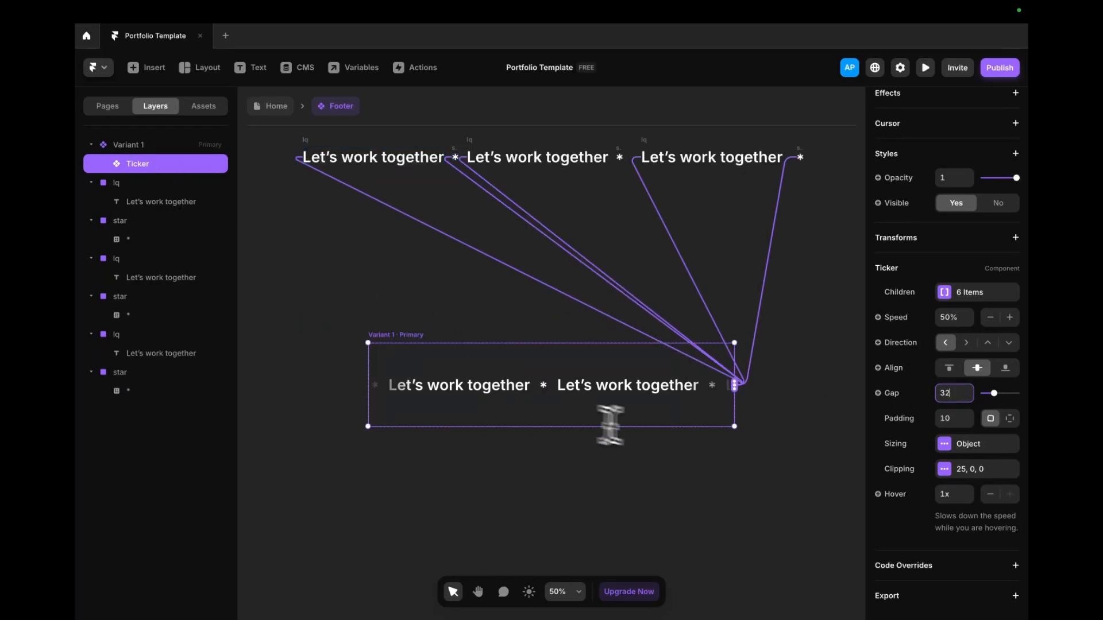
pyautogui.moveTo(669, 430); pyautogui.dragTo(655, 375)
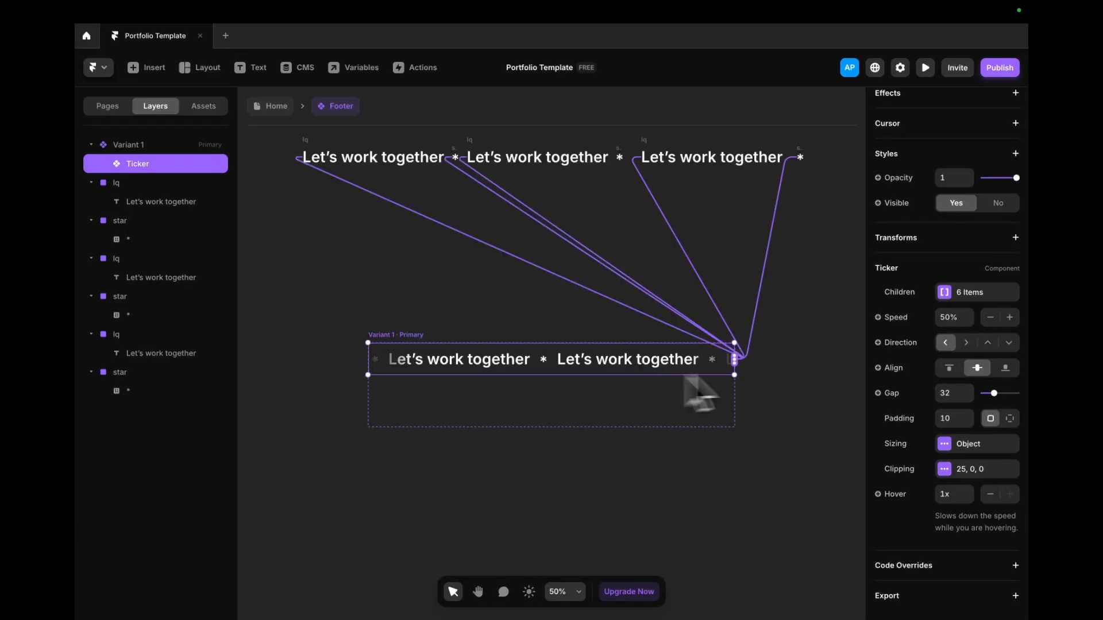
pyautogui.scroll(5, 926, 392)
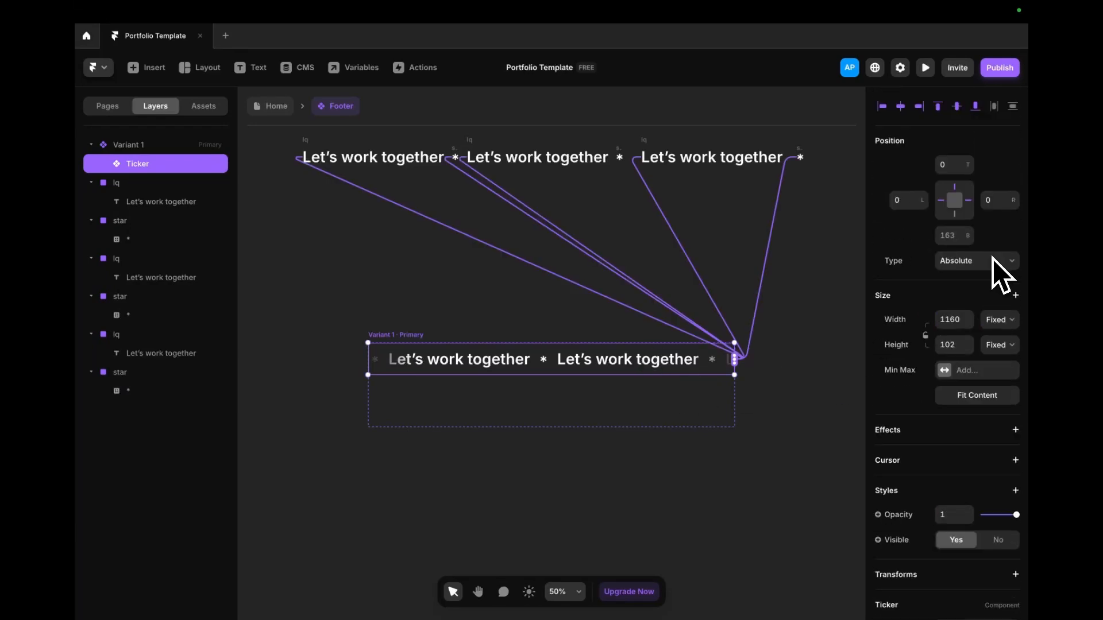
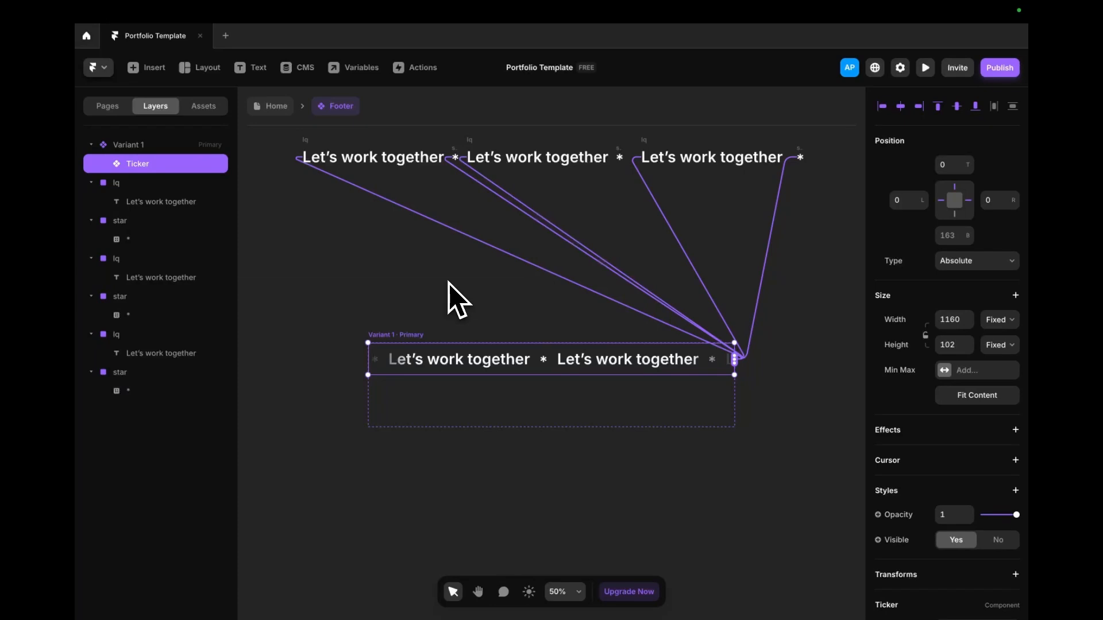
# - Go back to the Home page, inspect the e-mail text beside the "Schedule a call" button in the Figma footer design, and return to Framer
pyautogui.click(276, 108)
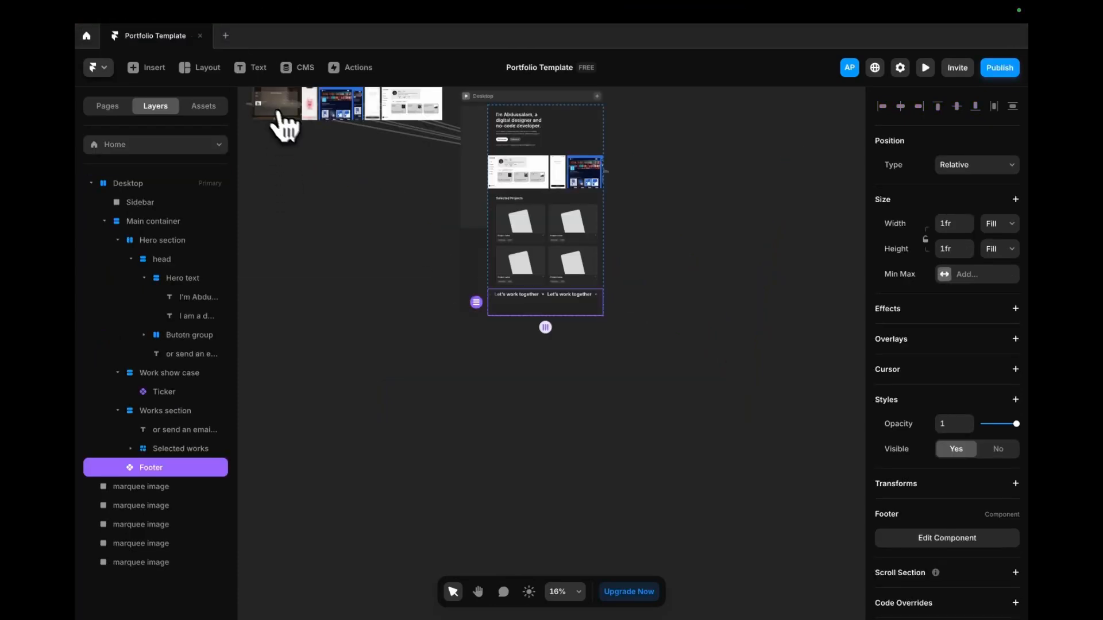
pyautogui.hotkey('ctrl', 'Left')
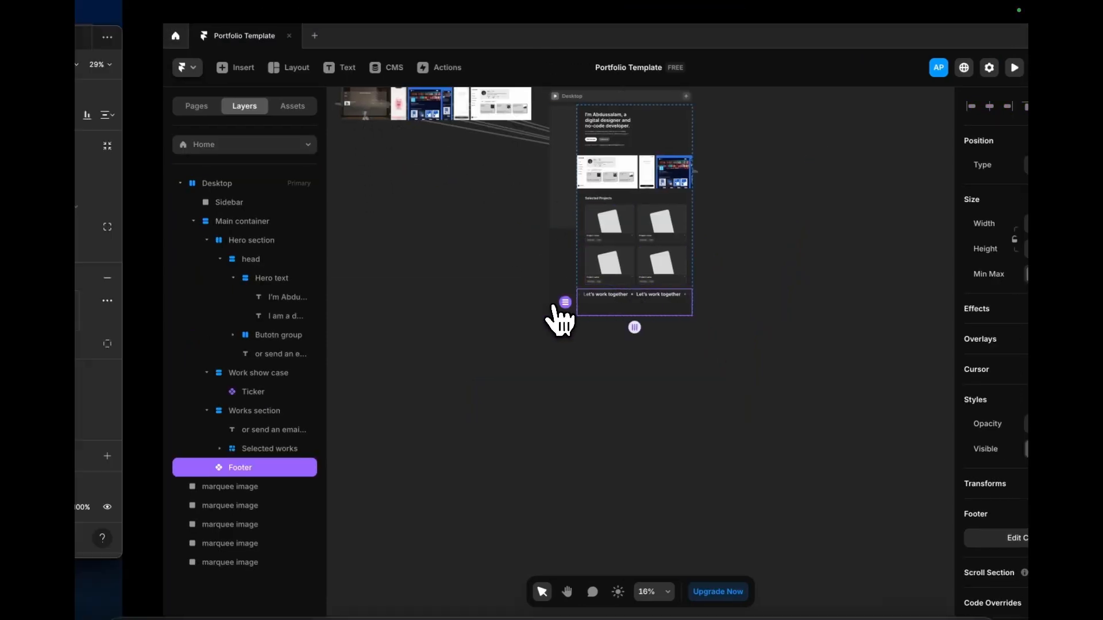
pyautogui.scroll(5, 599, 265)
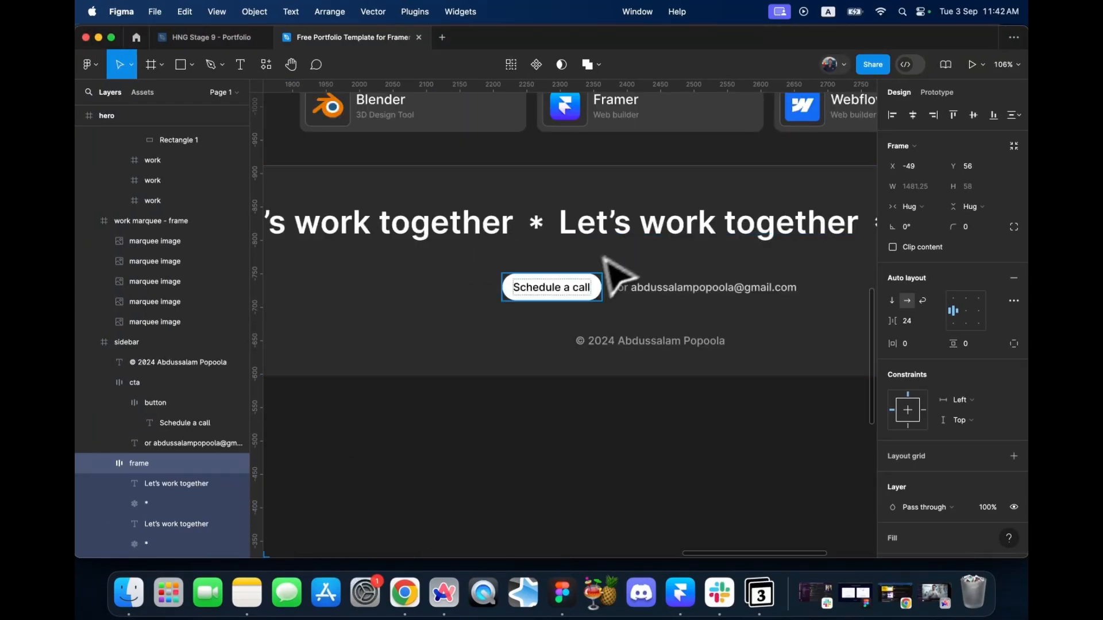
pyautogui.click(567, 289)
pyautogui.doubleClick(639, 288)
pyautogui.keyDown('super'); pyautogui.click(654, 291); pyautogui.keyUp('super')
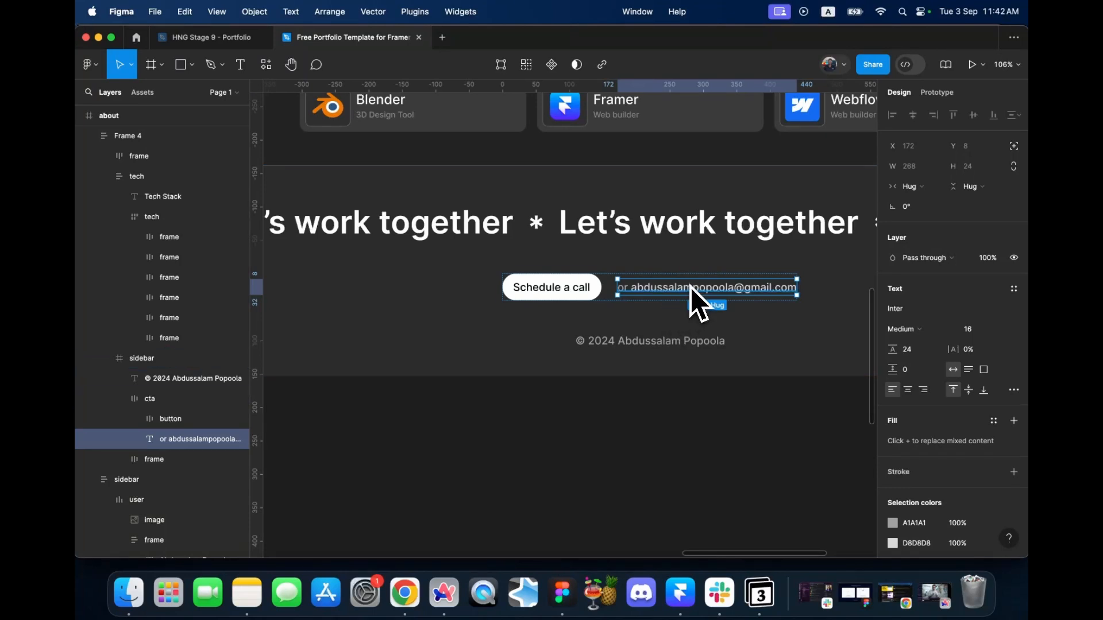
pyautogui.doubleClick(677, 287)
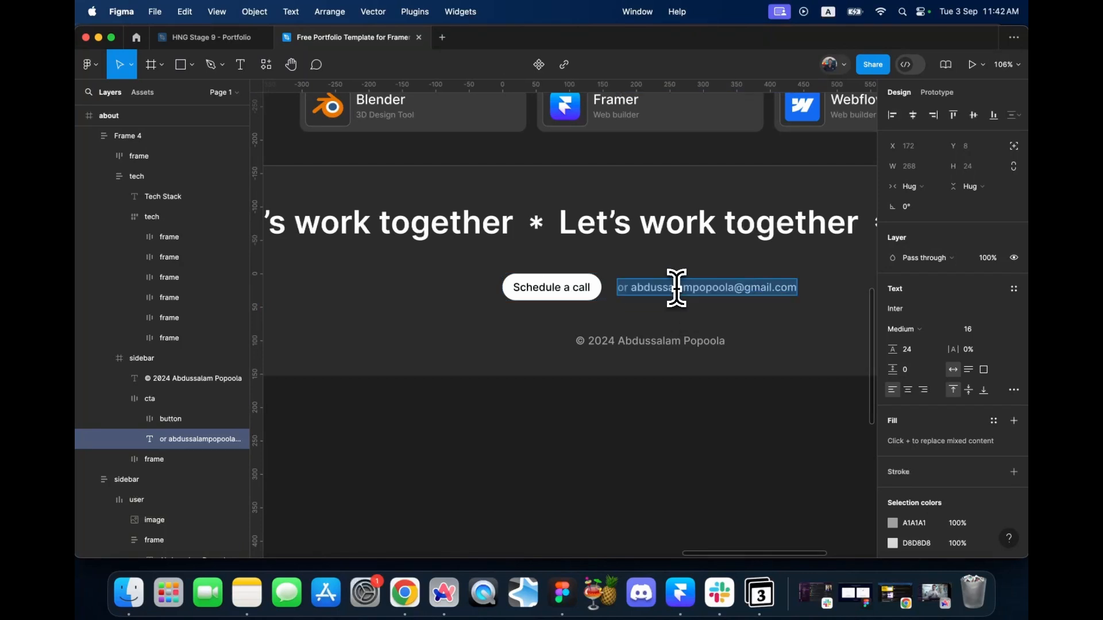
pyautogui.hotkey('ctrl', 'Right')
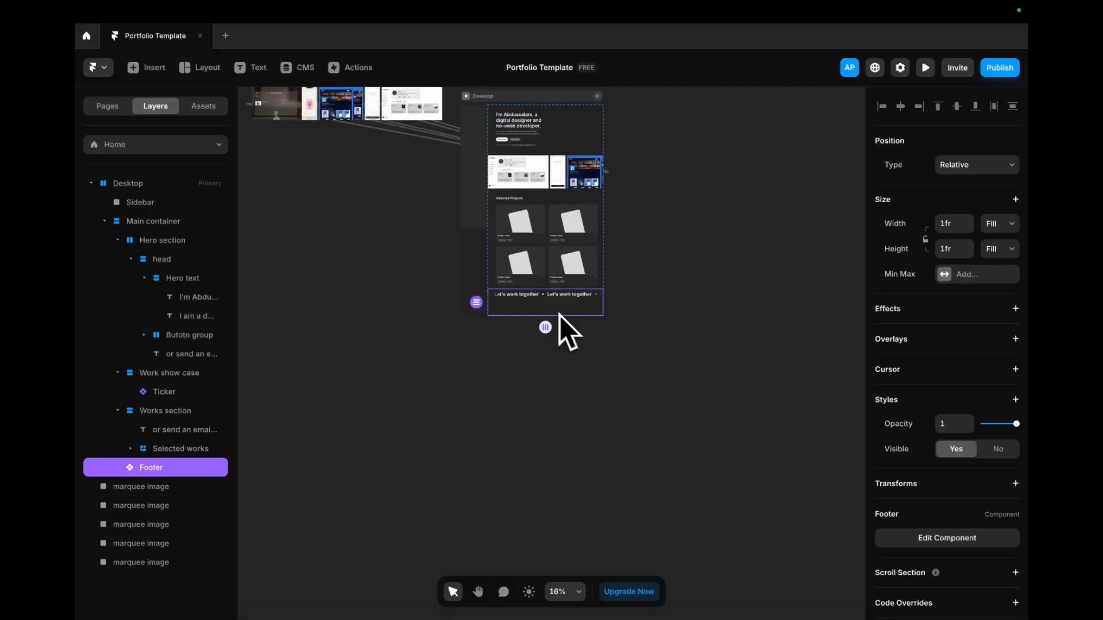
# - Open the Footer component and place an instance of the first project button component below the Ticker
pyautogui.doubleClick(549, 306)
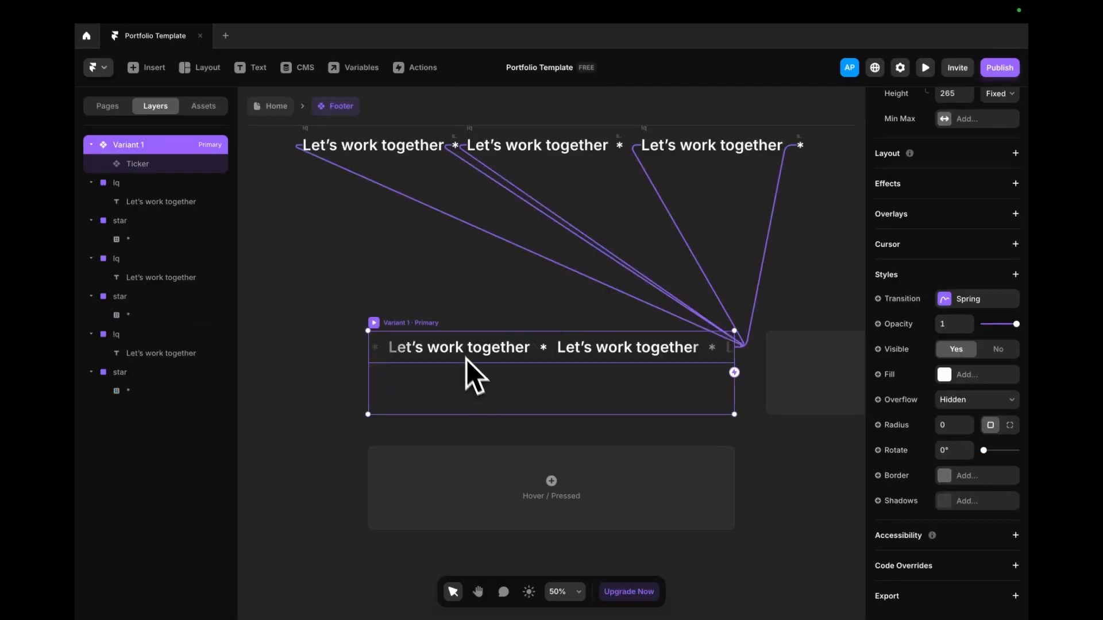
pyautogui.click(460, 345)
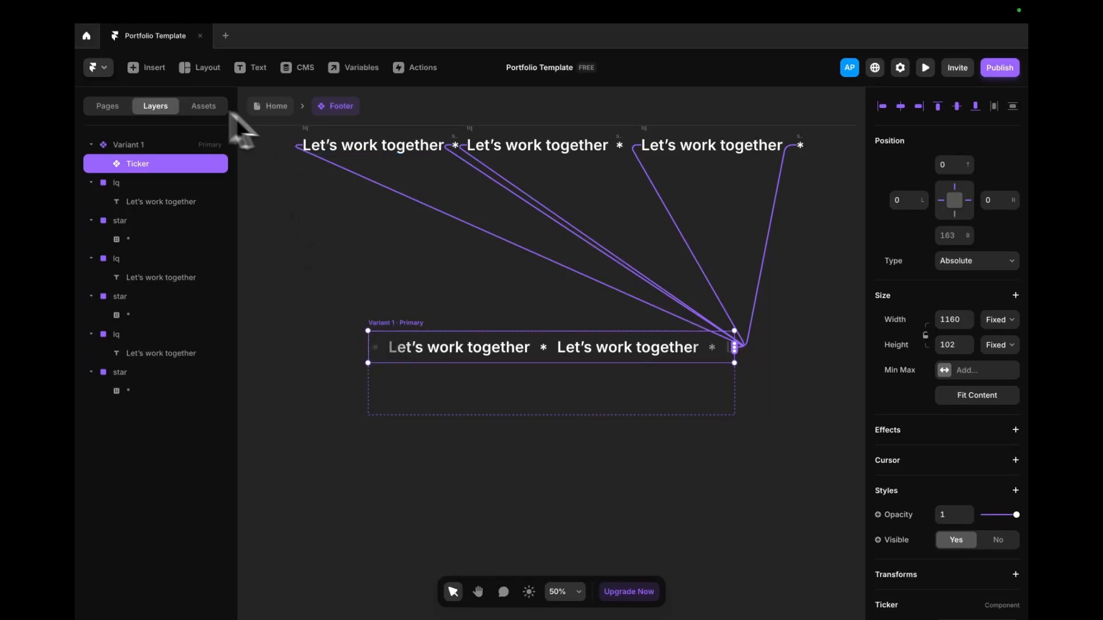
pyautogui.click(136, 84)
pyautogui.click(455, 271)
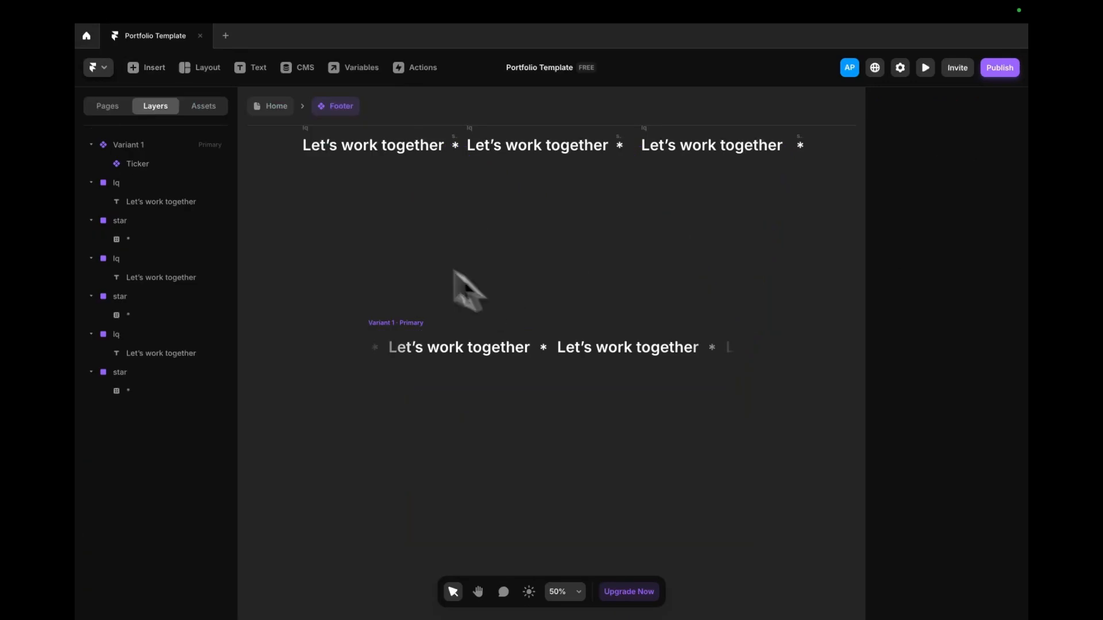
pyautogui.click(202, 108)
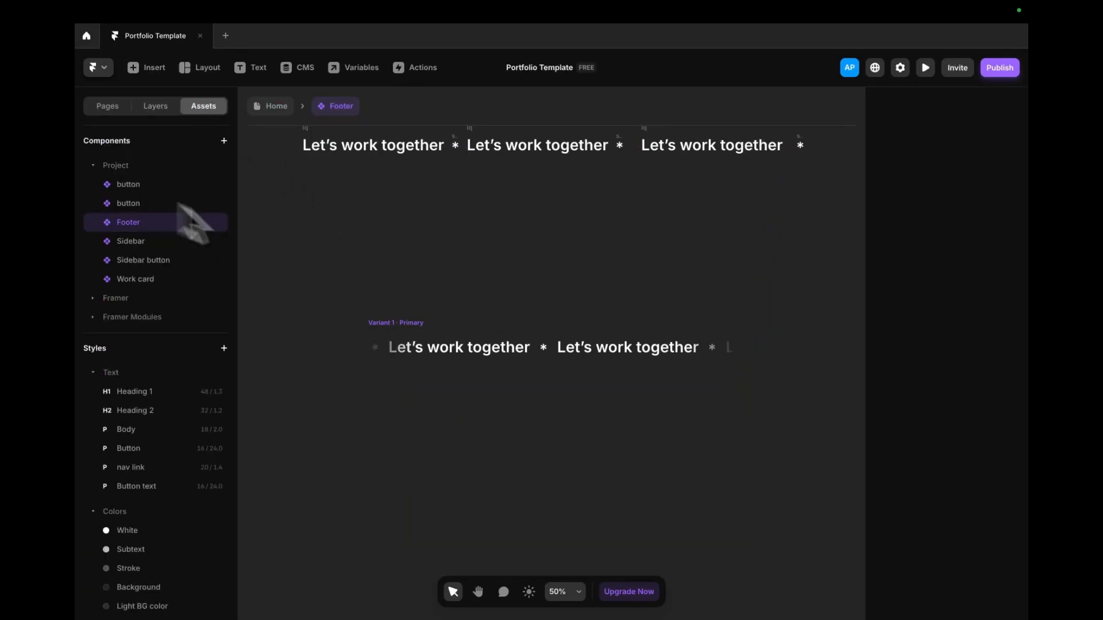
pyautogui.moveTo(118, 184); pyautogui.dragTo(462, 389)
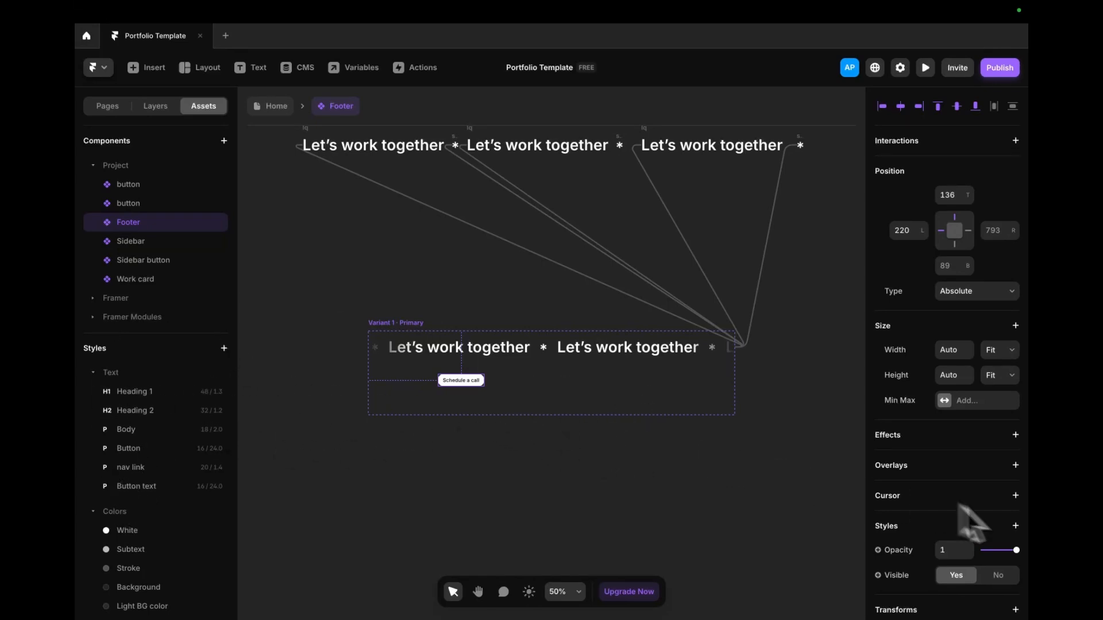
pyautogui.scroll(-4, 971, 514)
pyautogui.scroll(5, 516, 395)
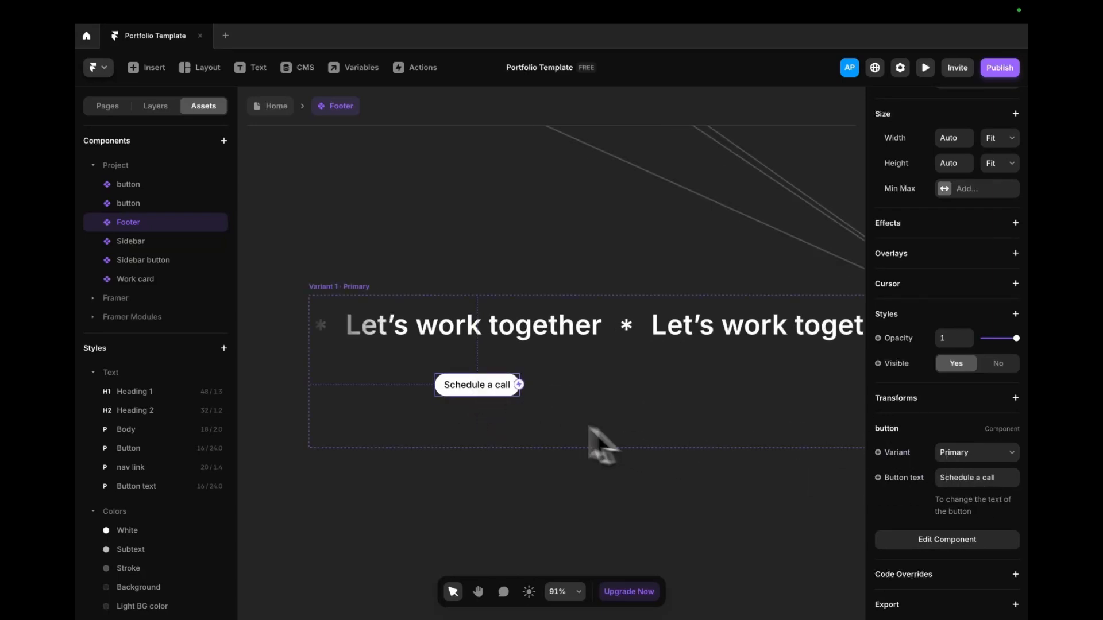
# - Delete the "Schedule a call" button instance from the Footer
pyautogui.rightClick(489, 385)
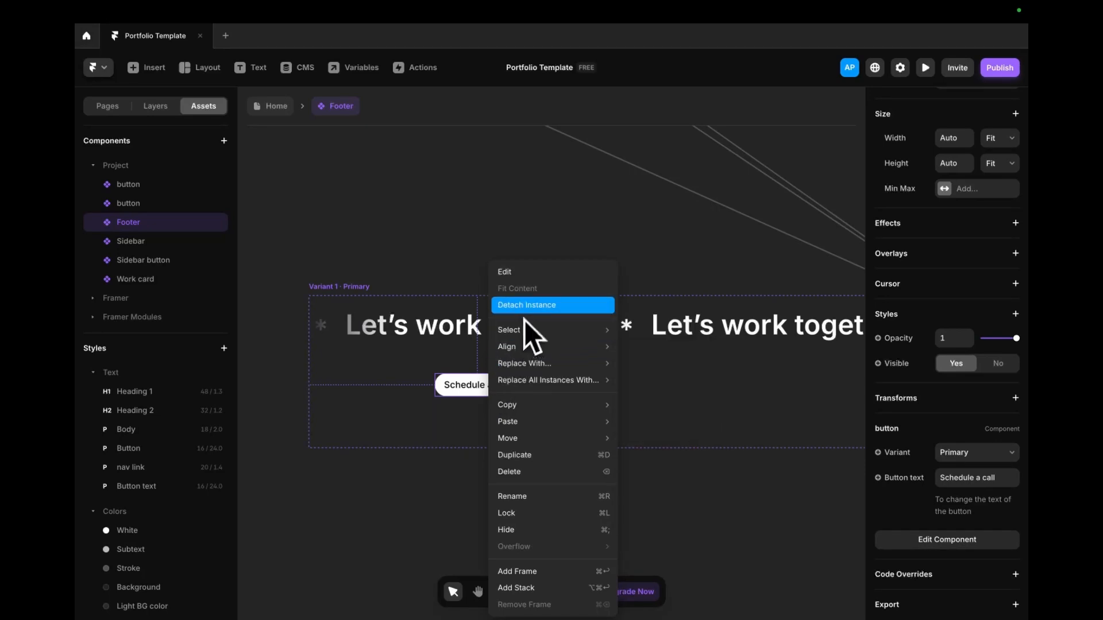
pyautogui.click(470, 387)
pyautogui.press('BackSpace')
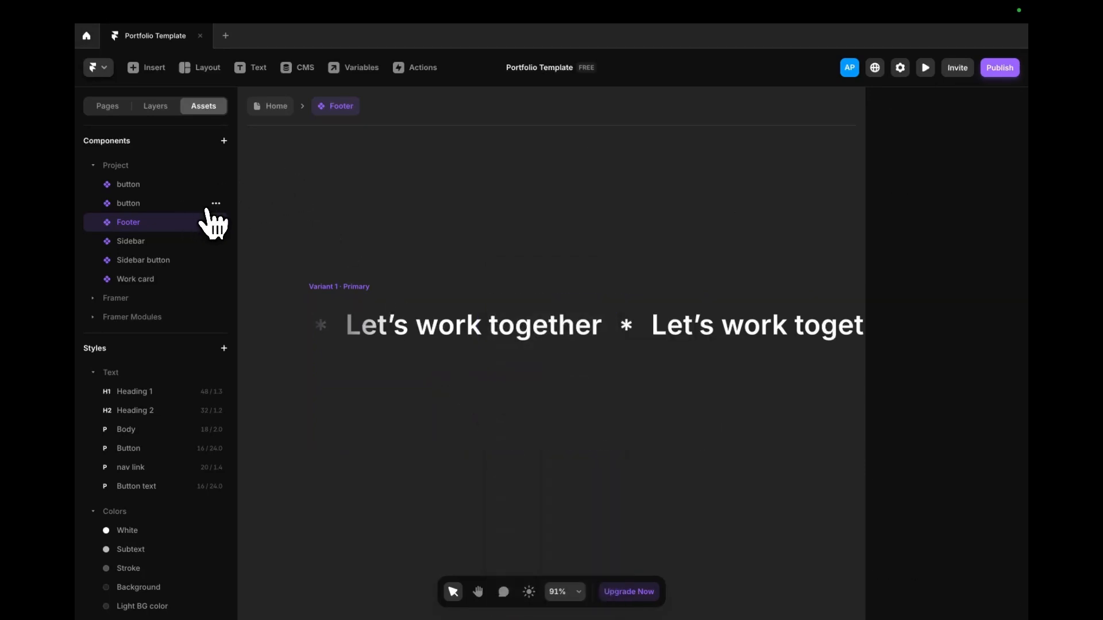
# - Check the two components named button and delete the one whose variants read "Schedule a call" from the project components
pyautogui.click(215, 204)
pyautogui.click(144, 205)
pyautogui.doubleClick(140, 205)
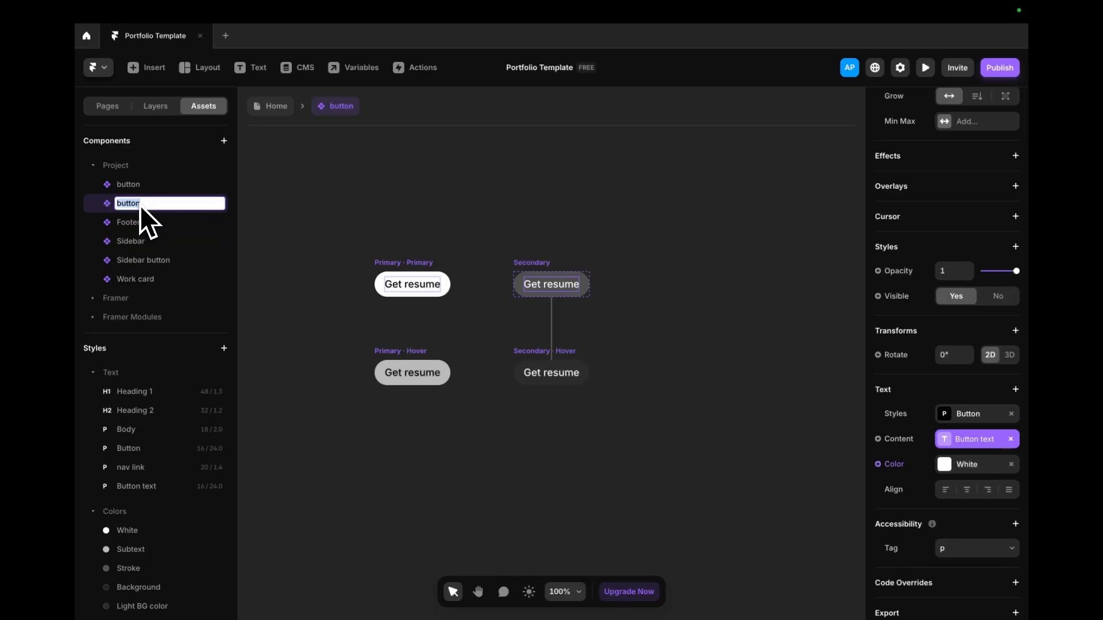
pyautogui.click(136, 184)
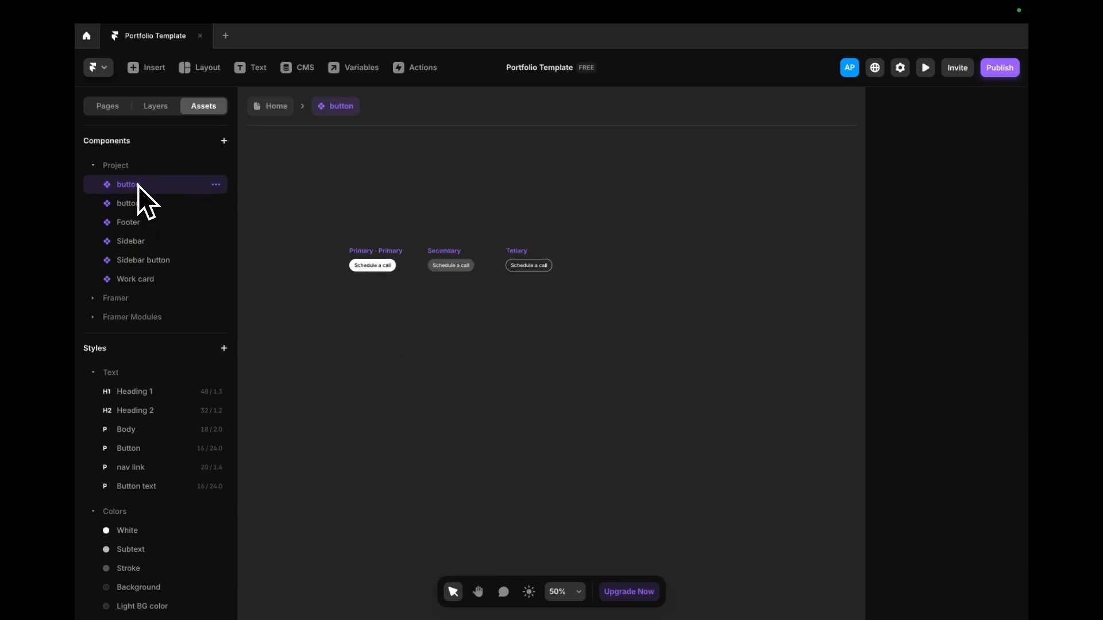
pyautogui.rightClick(139, 185)
pyautogui.doubleClick(216, 186)
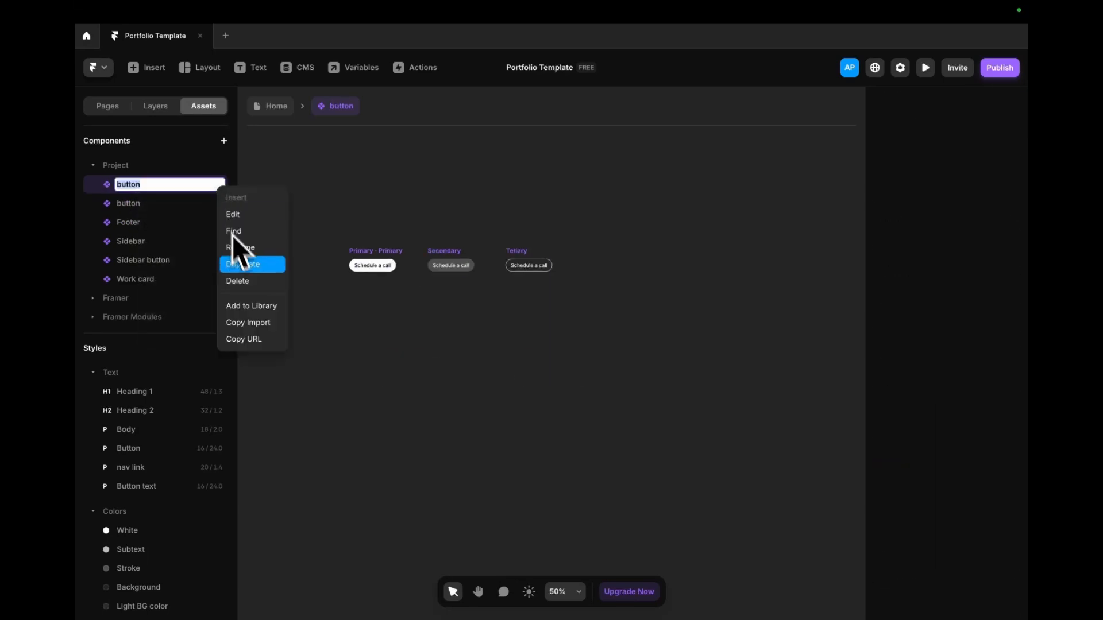
pyautogui.click(257, 284)
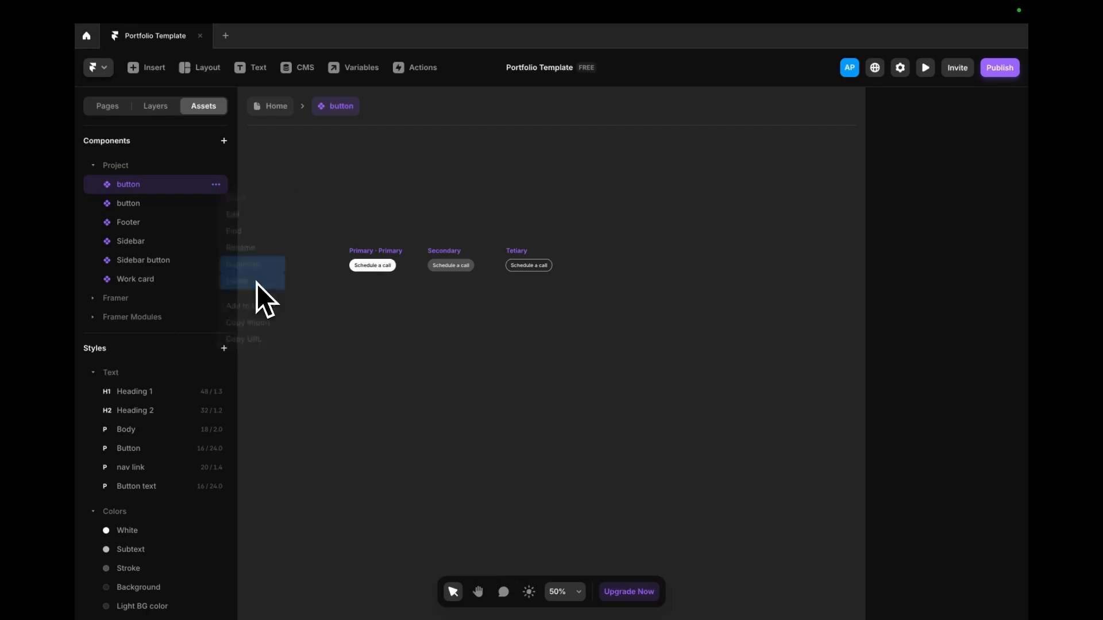
pyautogui.click(150, 185)
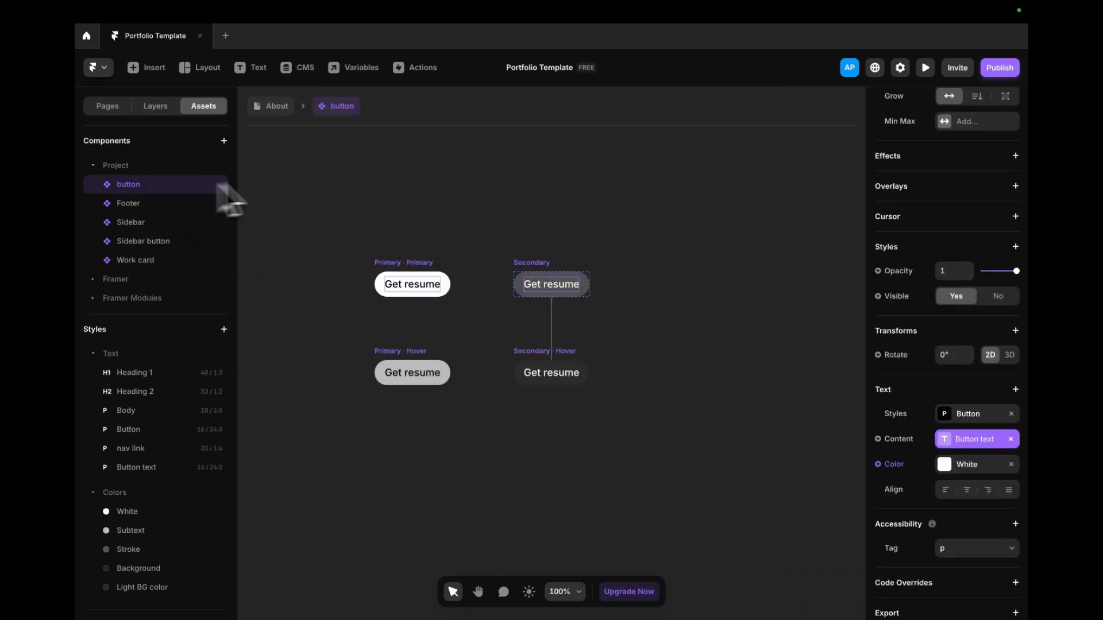
# - Return to the Home page and open its Footer component for editing
pyautogui.doubleClick(313, 179)
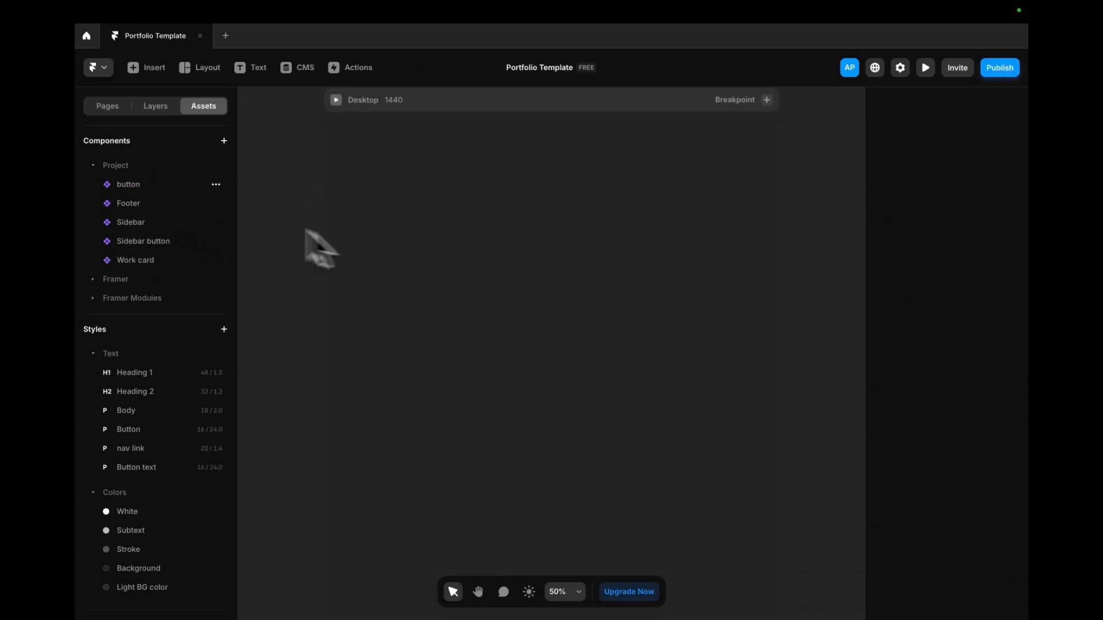
pyautogui.click(155, 106)
pyautogui.click(121, 109)
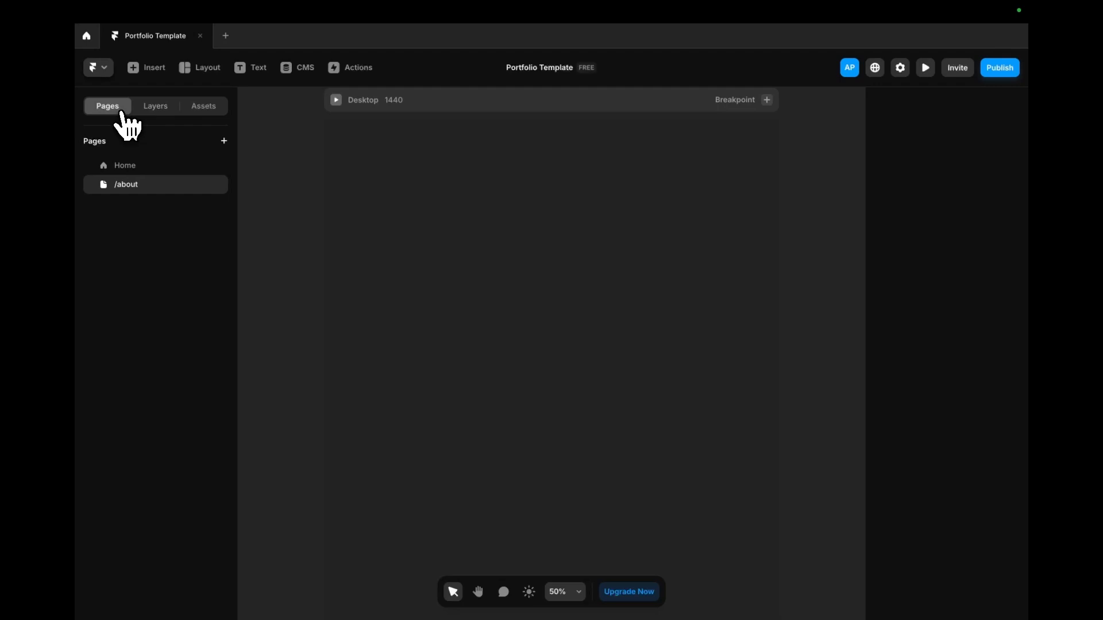
pyautogui.click(140, 166)
pyautogui.doubleClick(547, 313)
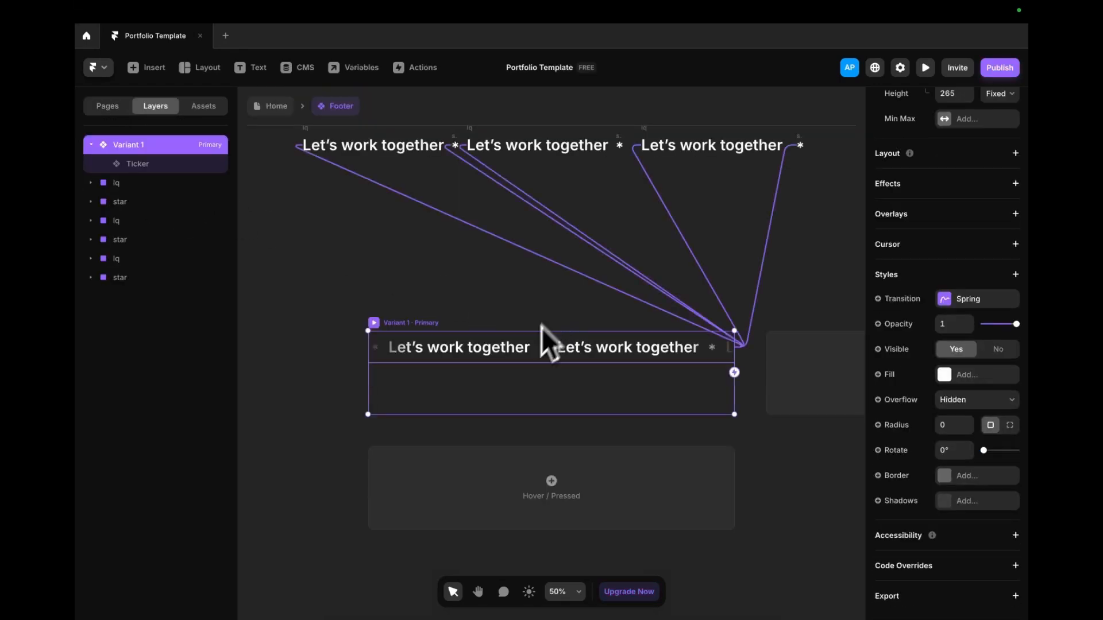
# - Place an instance of the remaining button component in the Footer below the Ticker, left of centre
pyautogui.click(200, 107)
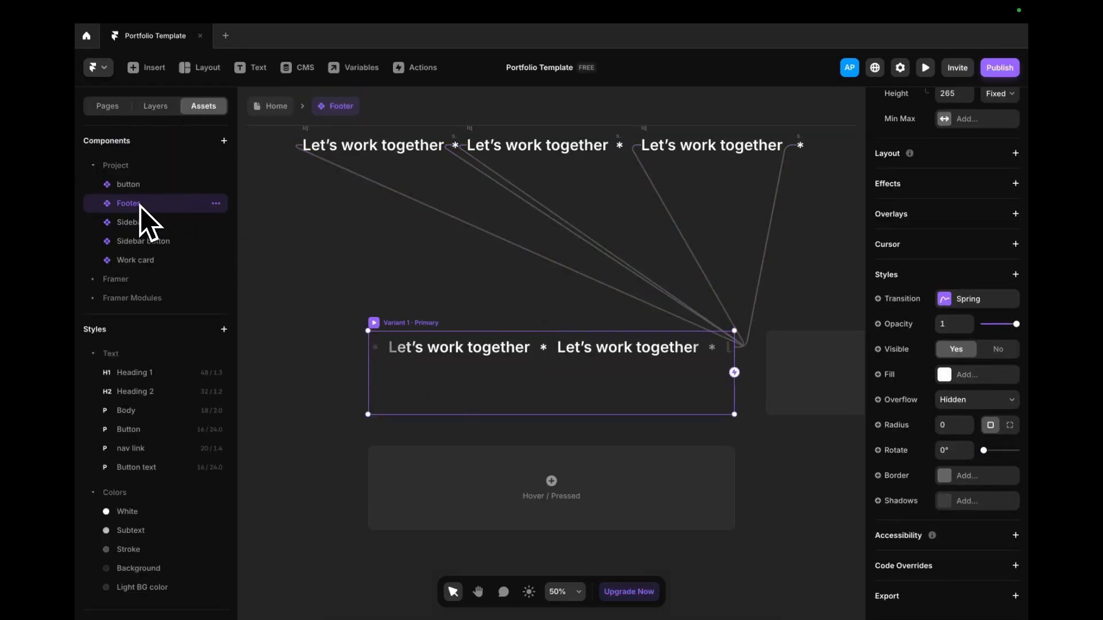
pyautogui.moveTo(137, 186); pyautogui.dragTo(479, 384)
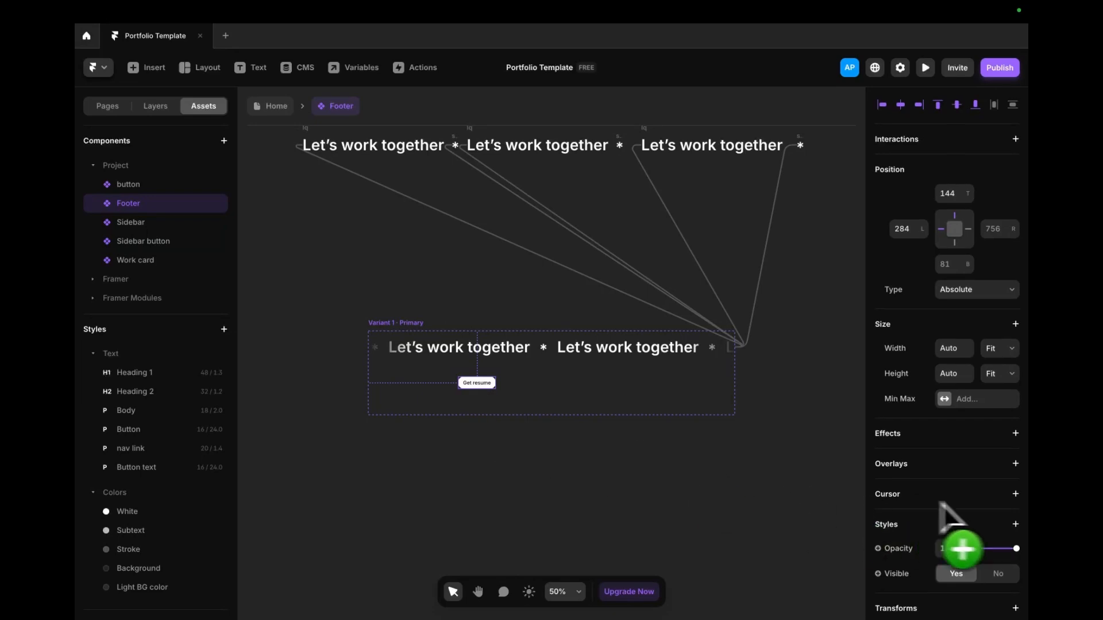
pyautogui.scroll(-3, 940, 503)
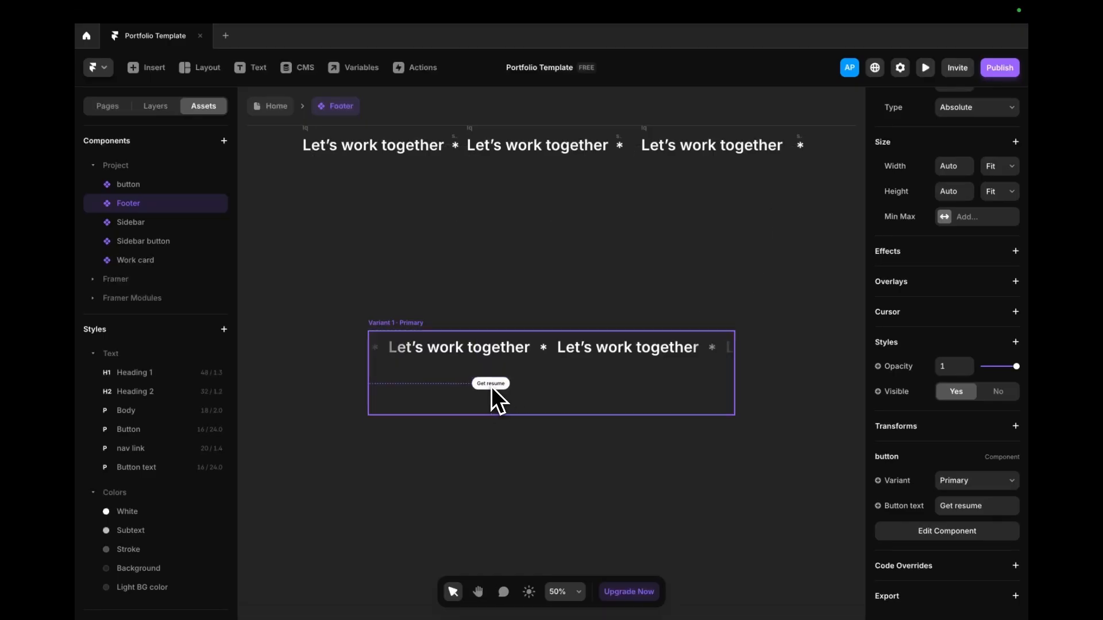
pyautogui.scroll(2, 539, 390)
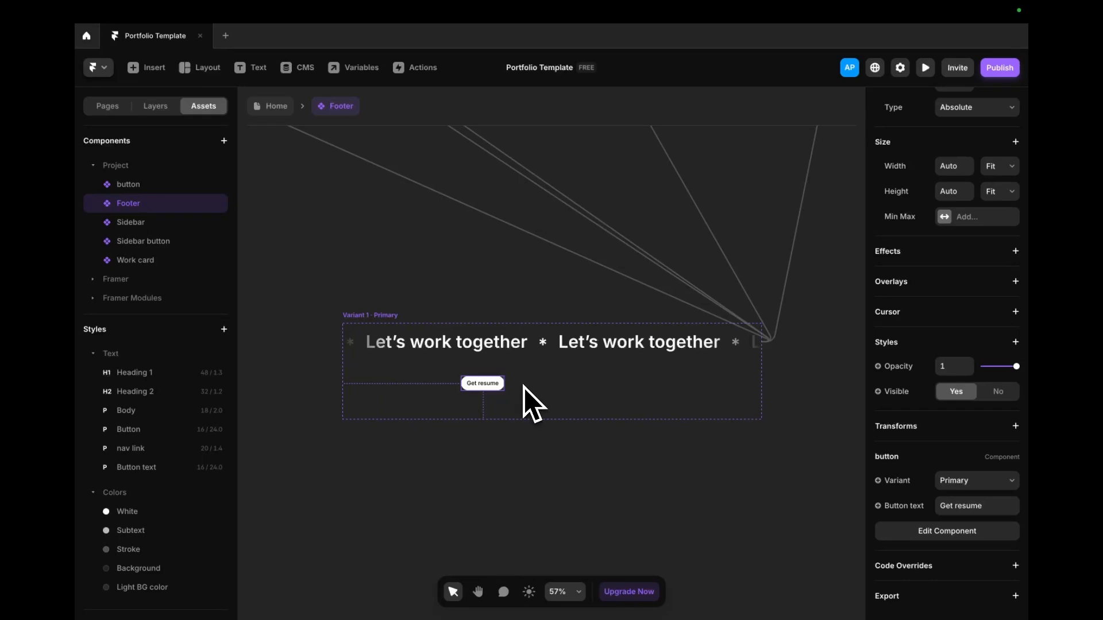
# - Add a text reading "or" plus the contact's e-mail address beside the Footer button, vertically aligned with it
pyautogui.press('t')
pyautogui.click(523, 390)
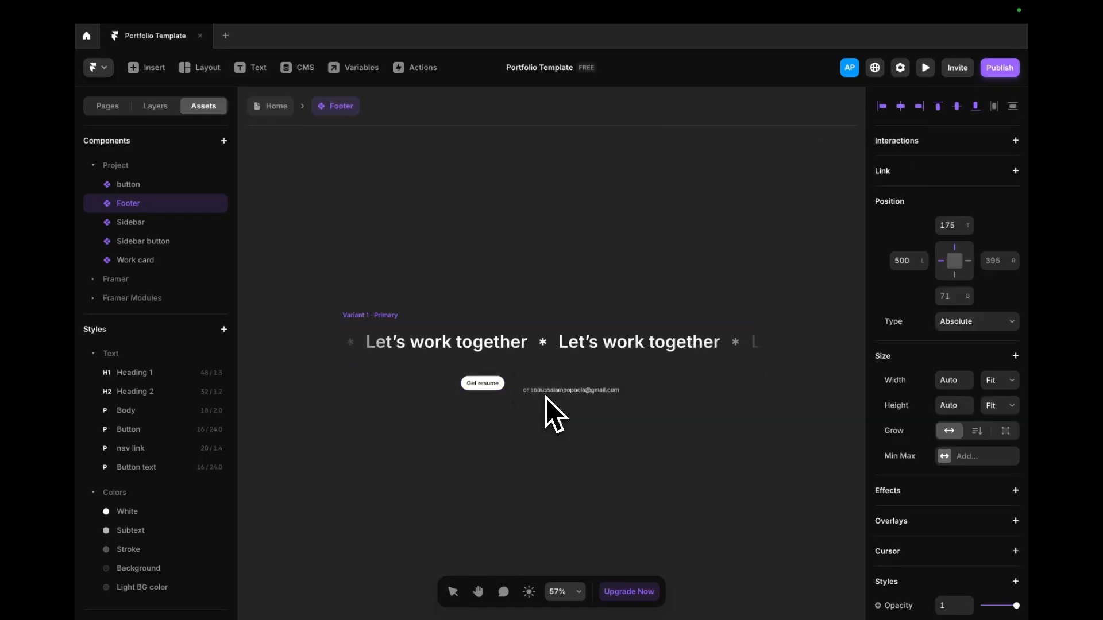
pyautogui.scroll(5, 543, 400)
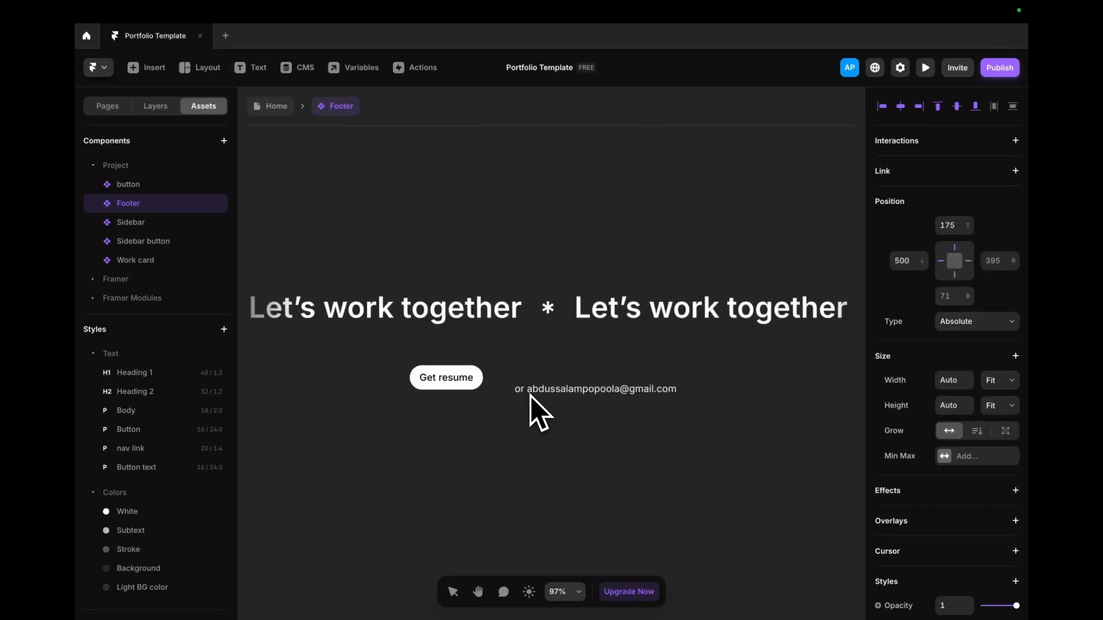
pyautogui.moveTo(544, 387); pyautogui.dragTo(525, 381)
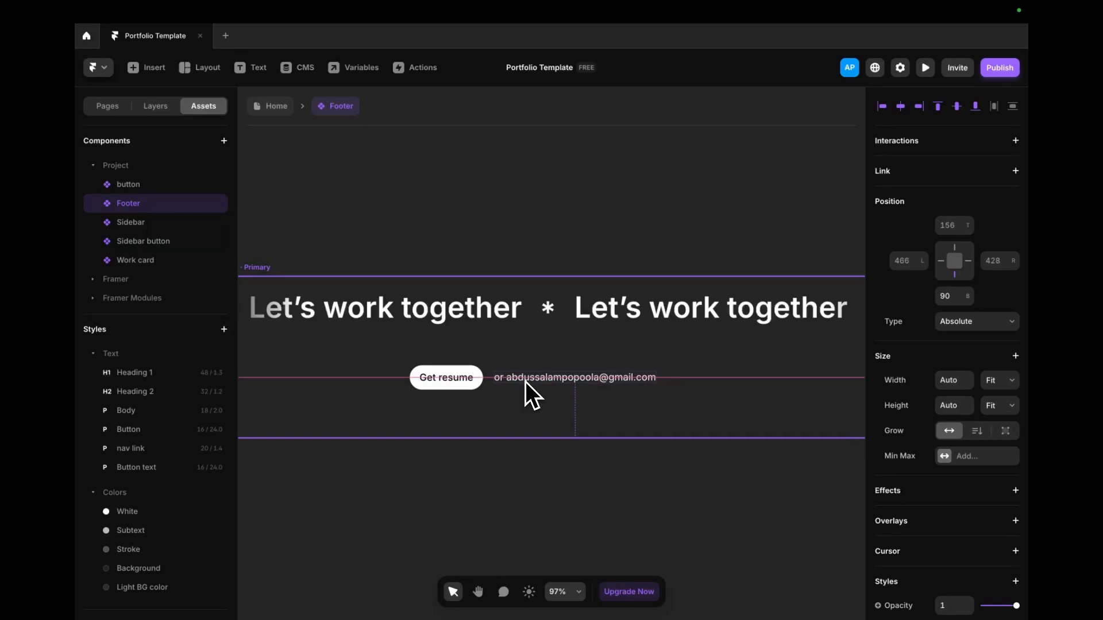
pyautogui.doubleClick(563, 378)
pyautogui.press('Escape')
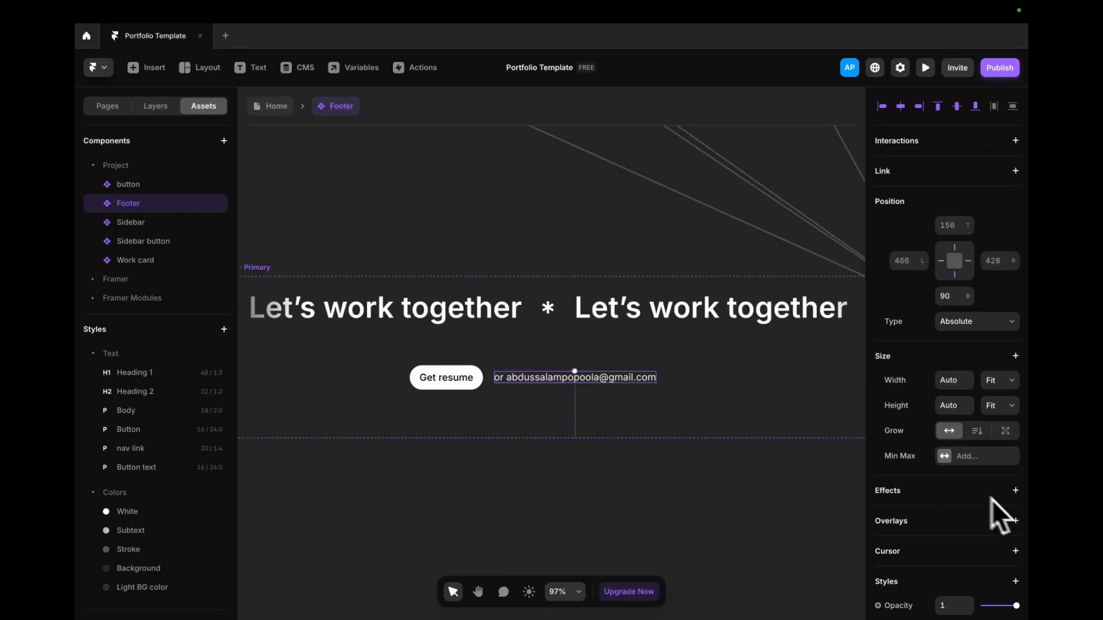
# - Apply the Body text style to the Footer's e-mail text
pyautogui.scroll(-3, 1011, 506)
pyautogui.scroll(3, 977, 460)
pyautogui.scroll(-8, 976, 459)
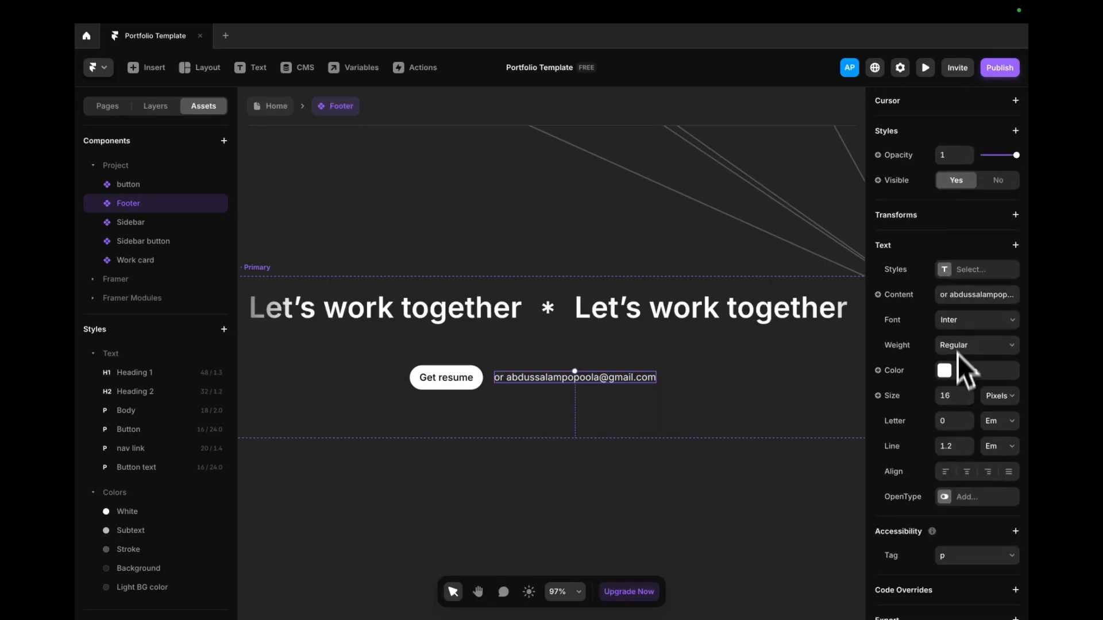
pyautogui.click(944, 276)
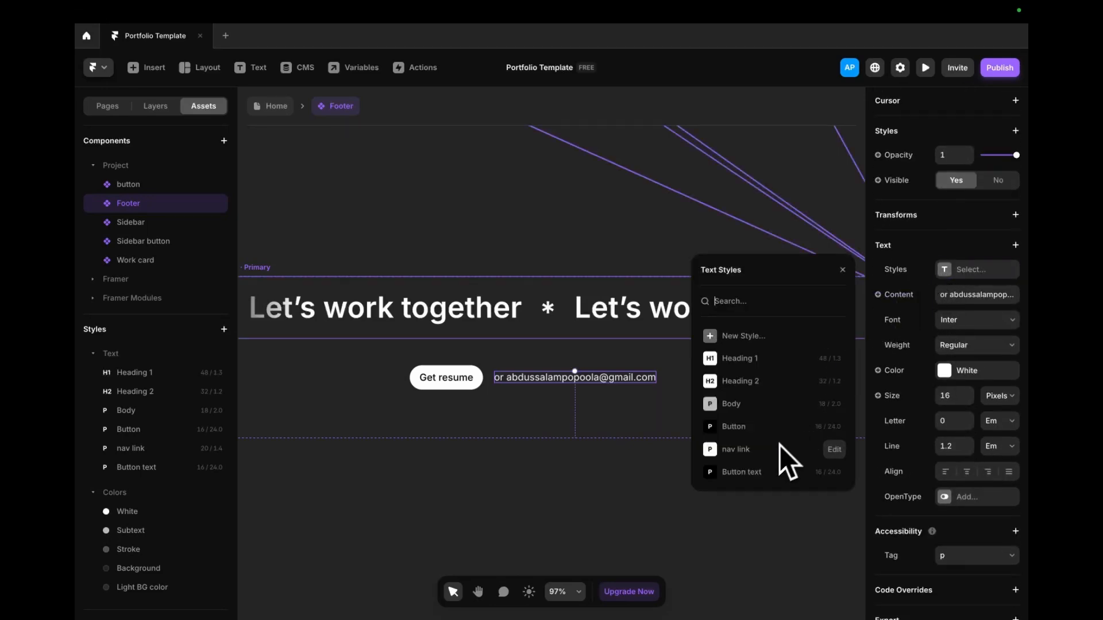
pyautogui.click(740, 409)
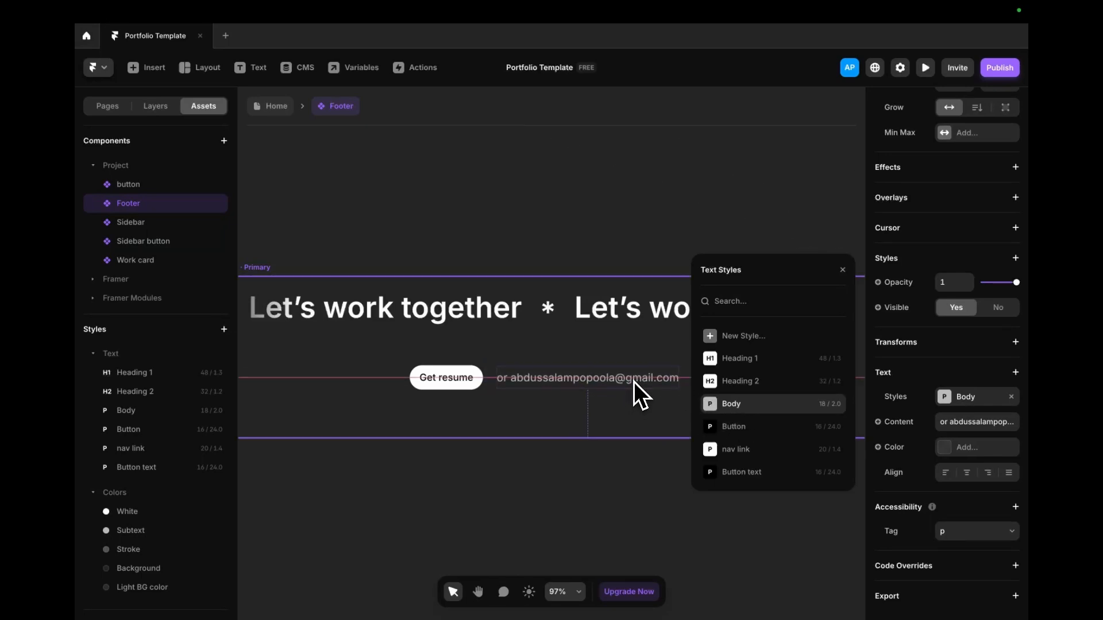
# - Link only the e-mail address portion of the Footer text to the contact's e-mail address
pyautogui.doubleClick(614, 378)
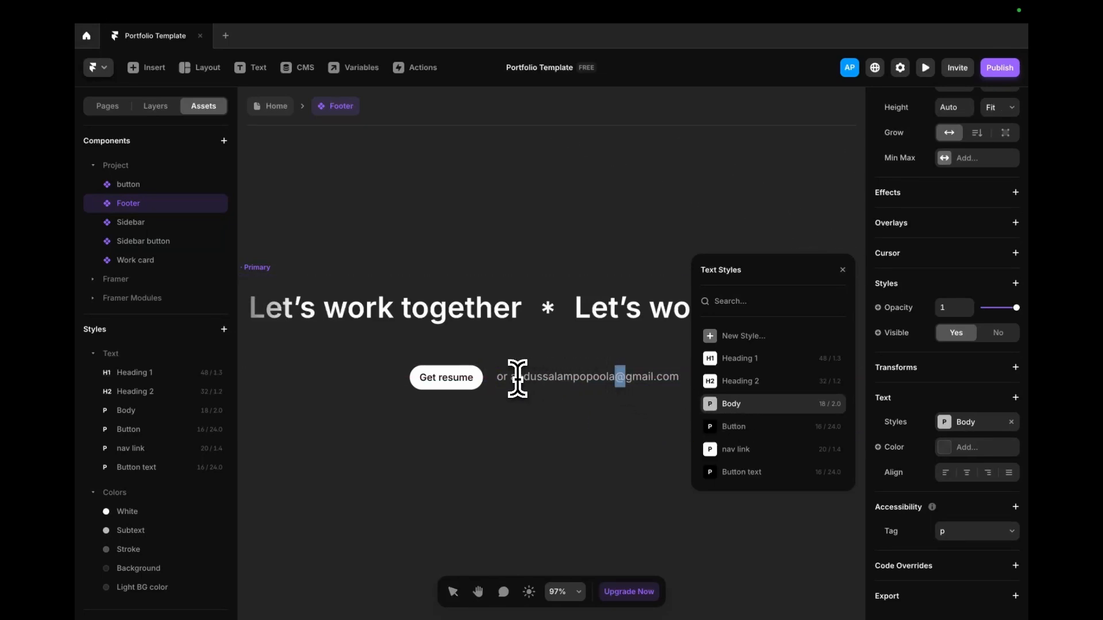
pyautogui.moveTo(510, 377); pyautogui.dragTo(670, 384)
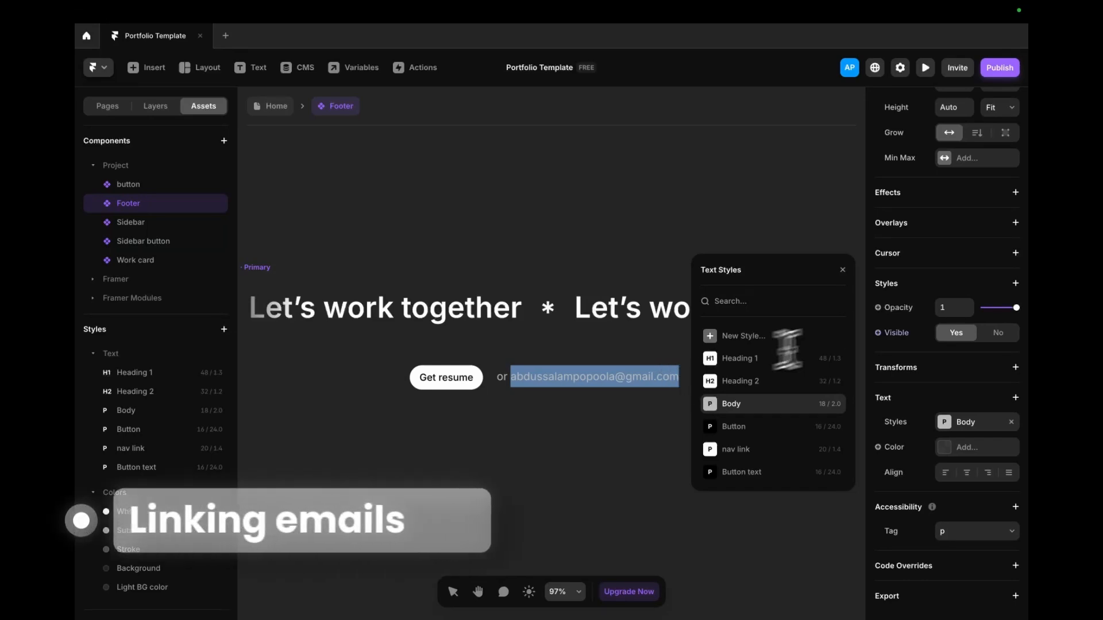
pyautogui.scroll(5, 926, 335)
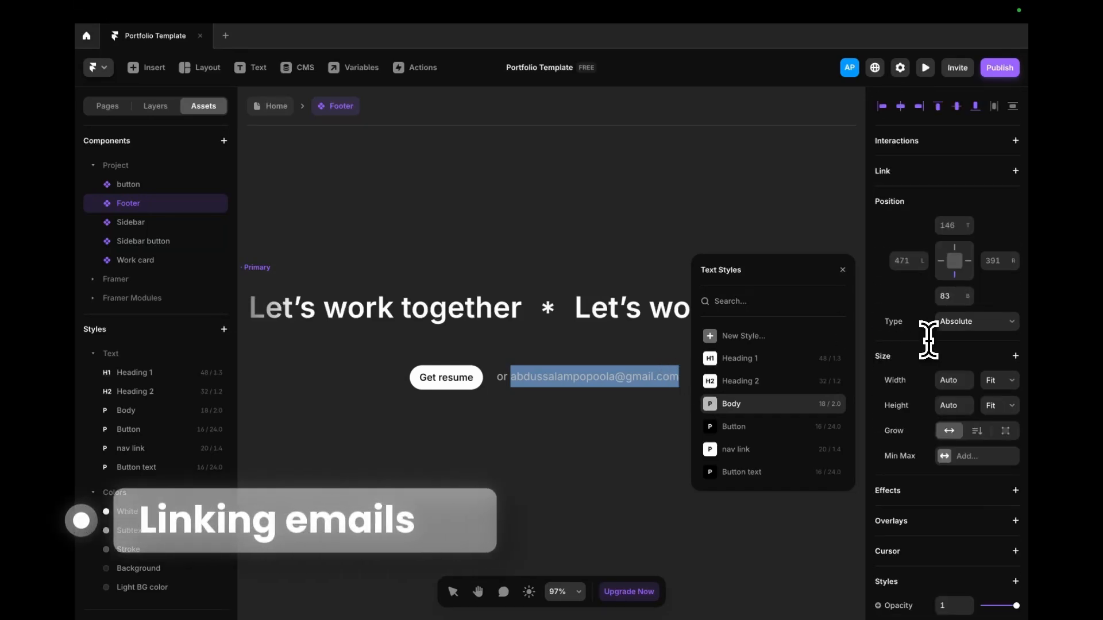
pyautogui.click(1015, 173)
pyautogui.click(965, 196)
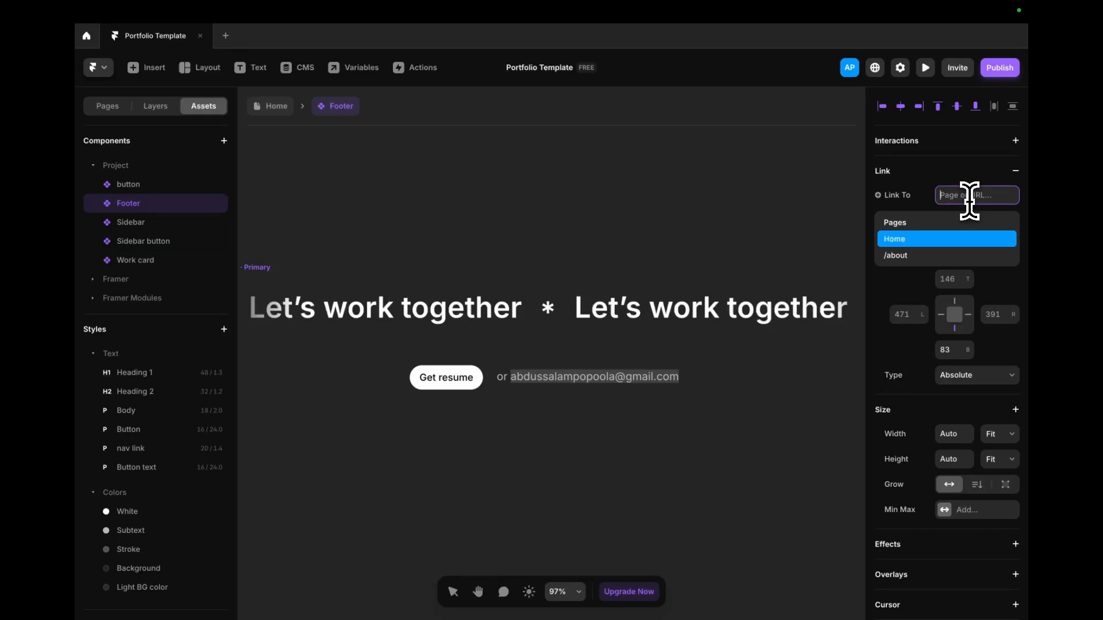
pyautogui.write('abd')
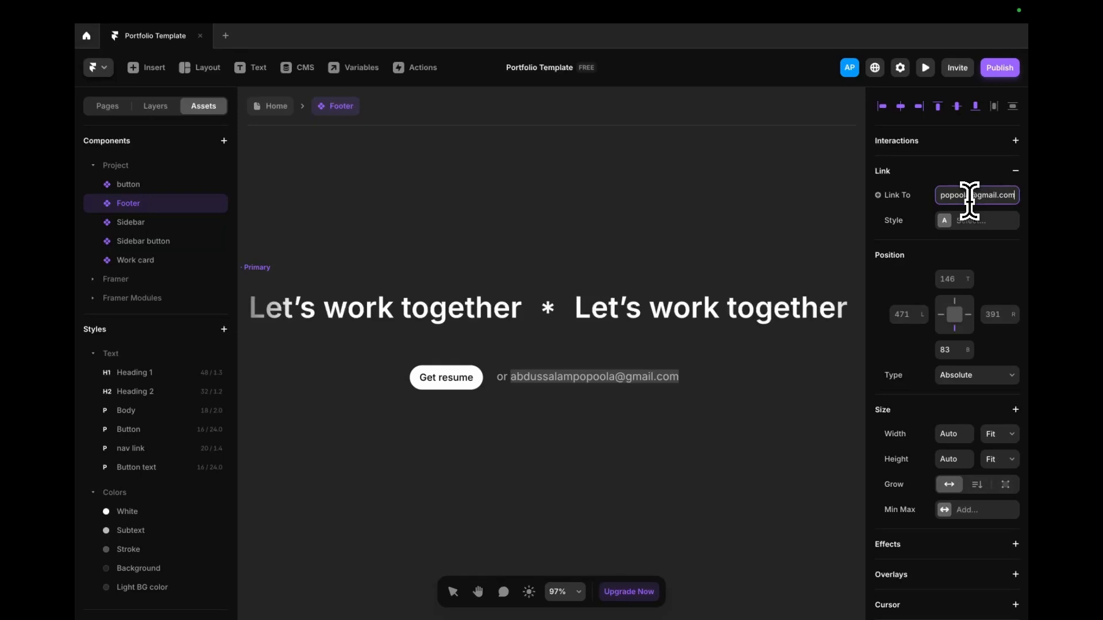
pyautogui.press('Return')
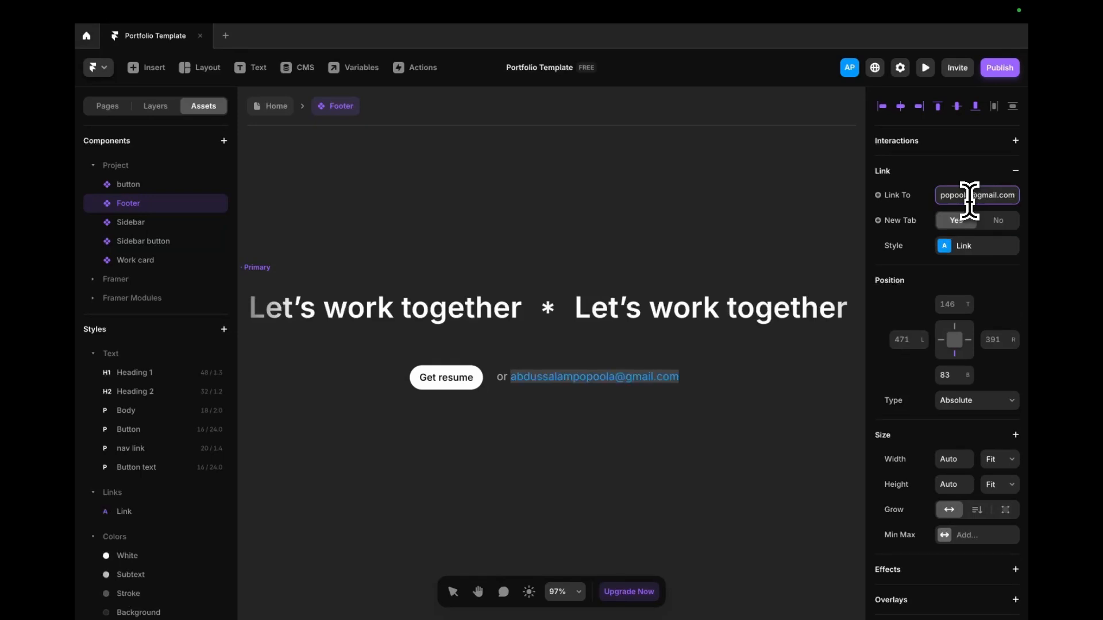
# - Edit the Link style so its default state has no text decoration
pyautogui.click(947, 246)
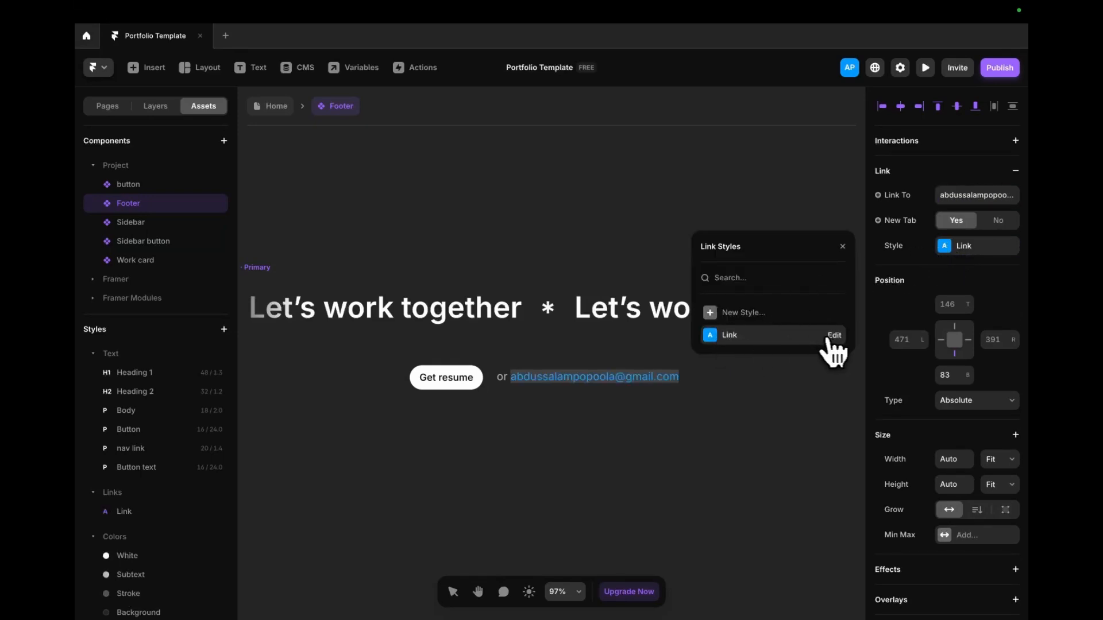
pyautogui.click(834, 335)
pyautogui.click(776, 327)
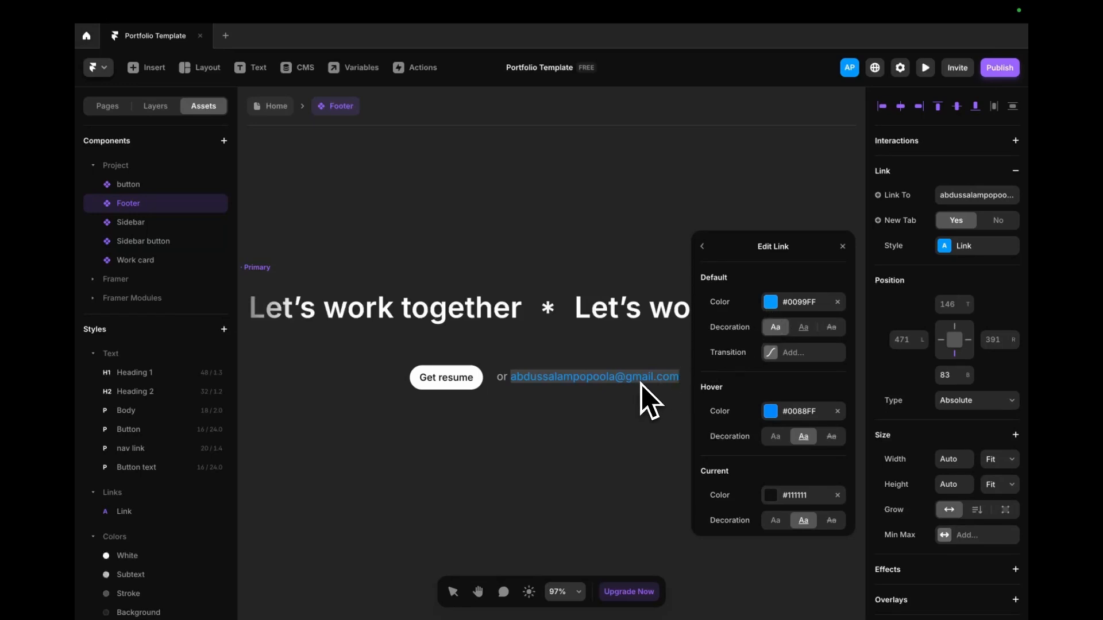
# - Set the default color of the Link style to #FFFFFF
pyautogui.click(772, 309)
pyautogui.moveTo(766, 316); pyautogui.dragTo(670, 244)
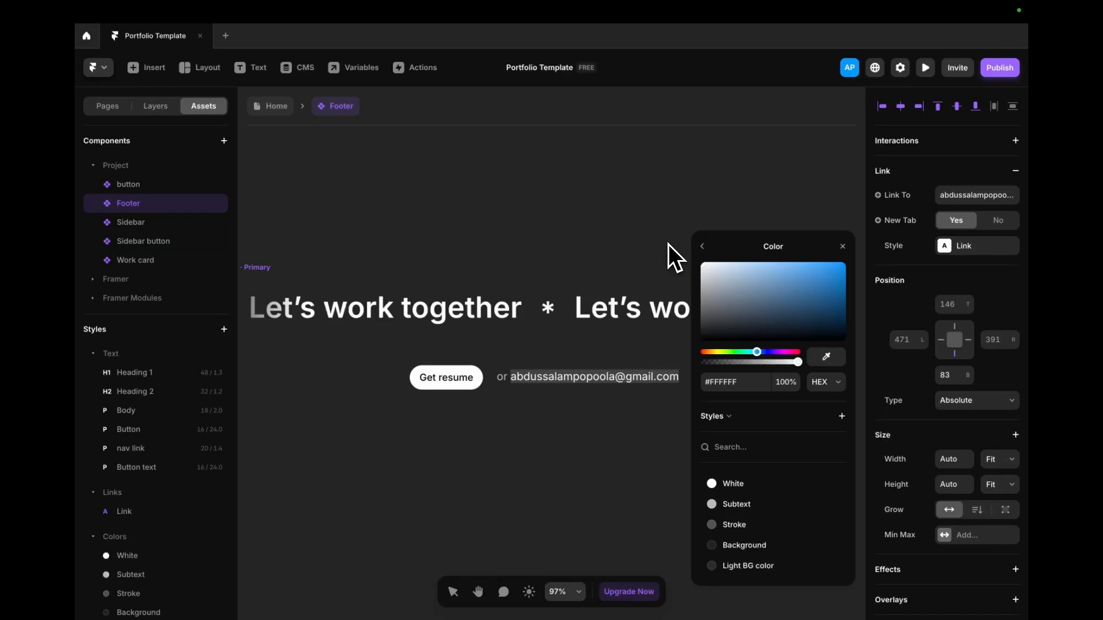
pyautogui.click(702, 247)
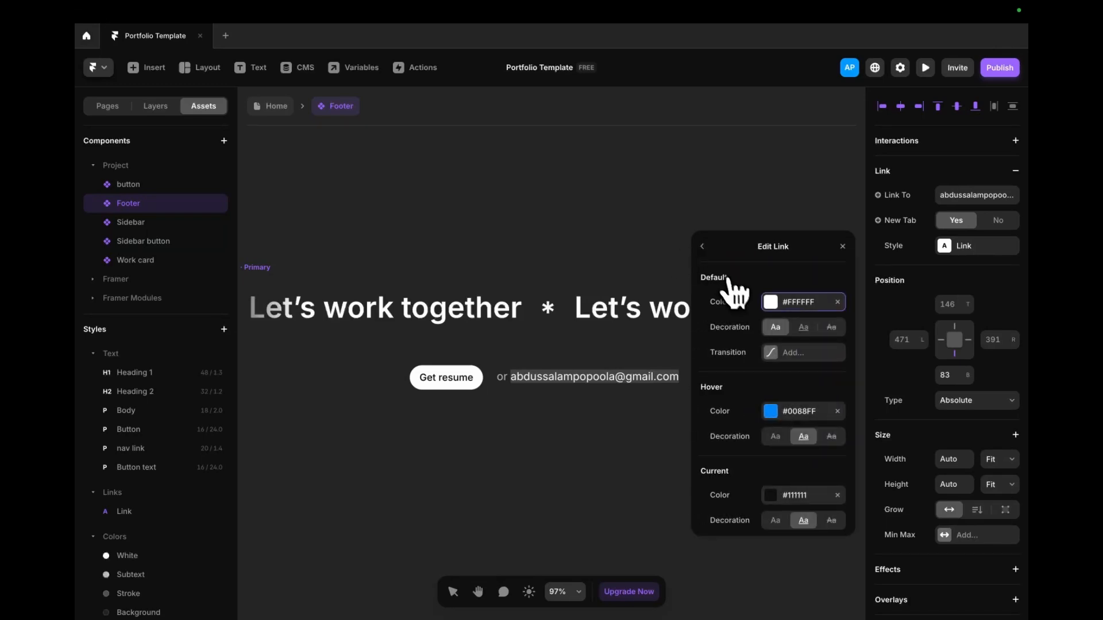
# - Copy the Link style's Current-state color, #111111, into its Default color
pyautogui.click(772, 497)
pyautogui.hotkey('ctrl', 'c')
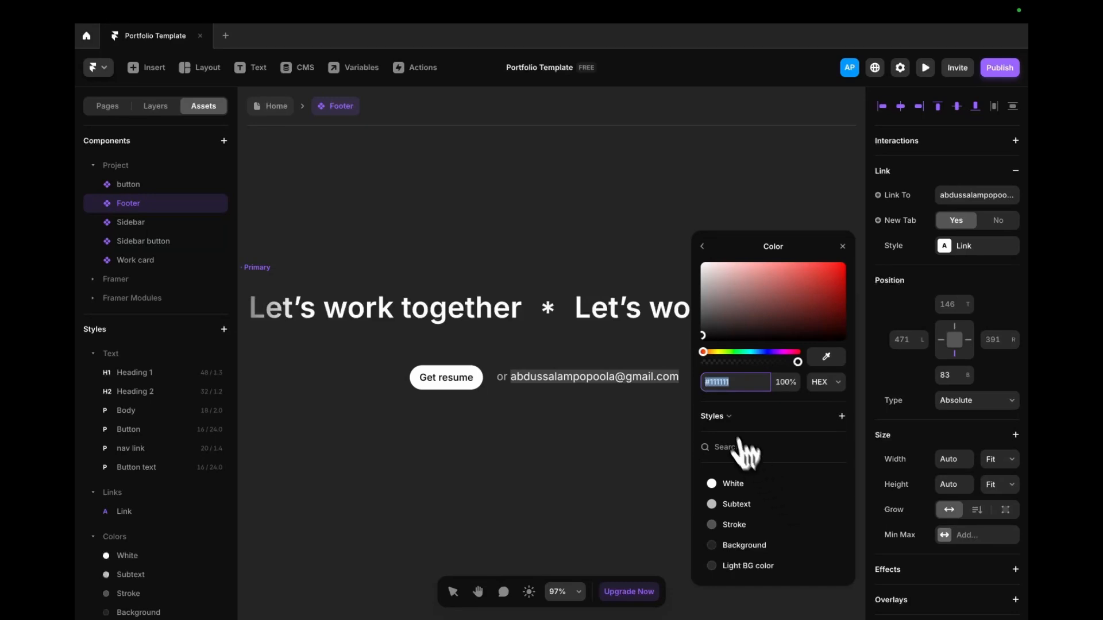
pyautogui.click(702, 246)
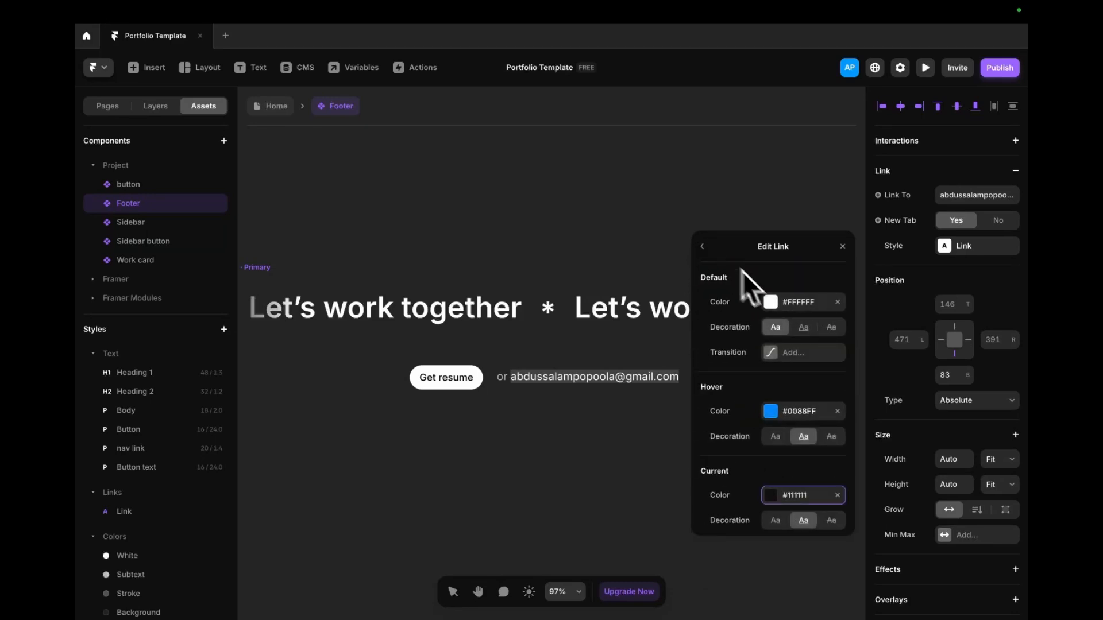
pyautogui.click(799, 308)
pyautogui.hotkey('ctrl', 'v')
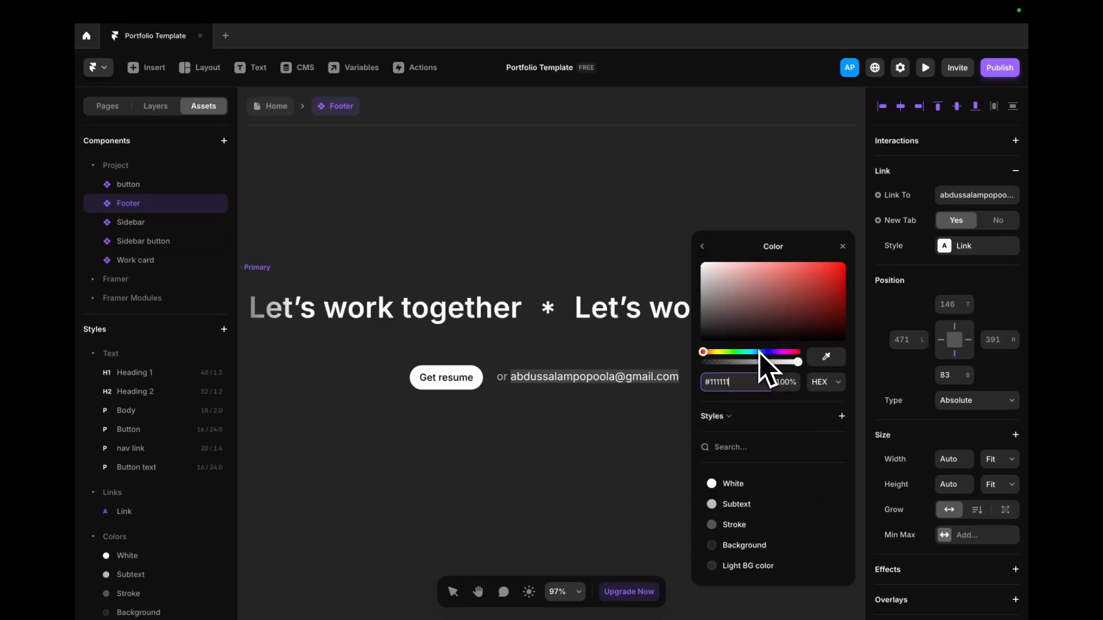
pyautogui.press('Return')
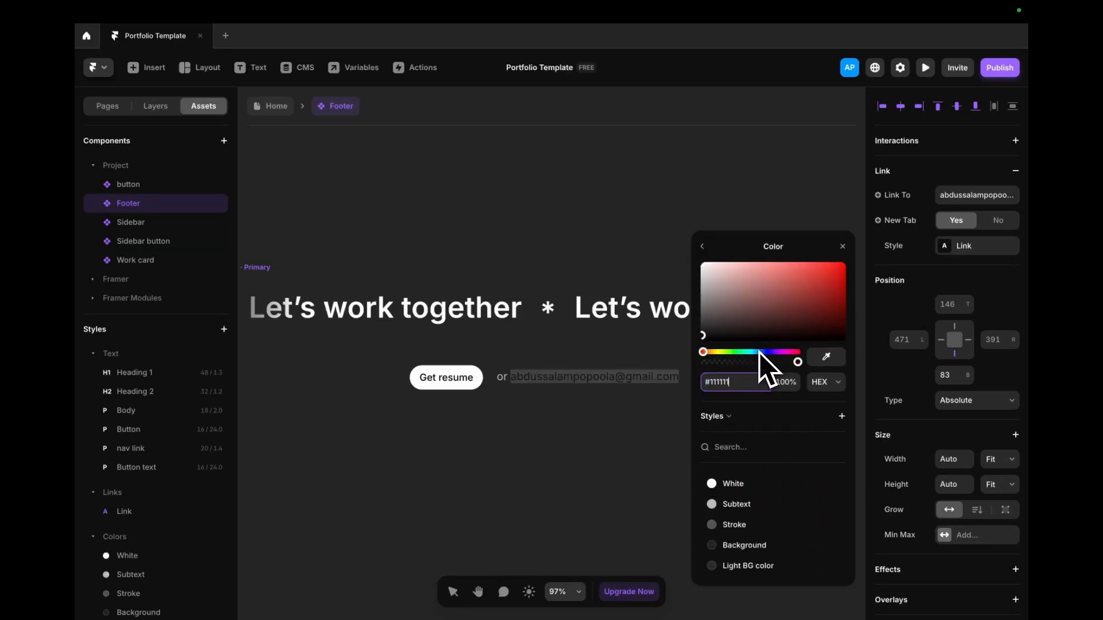
pyautogui.click(702, 247)
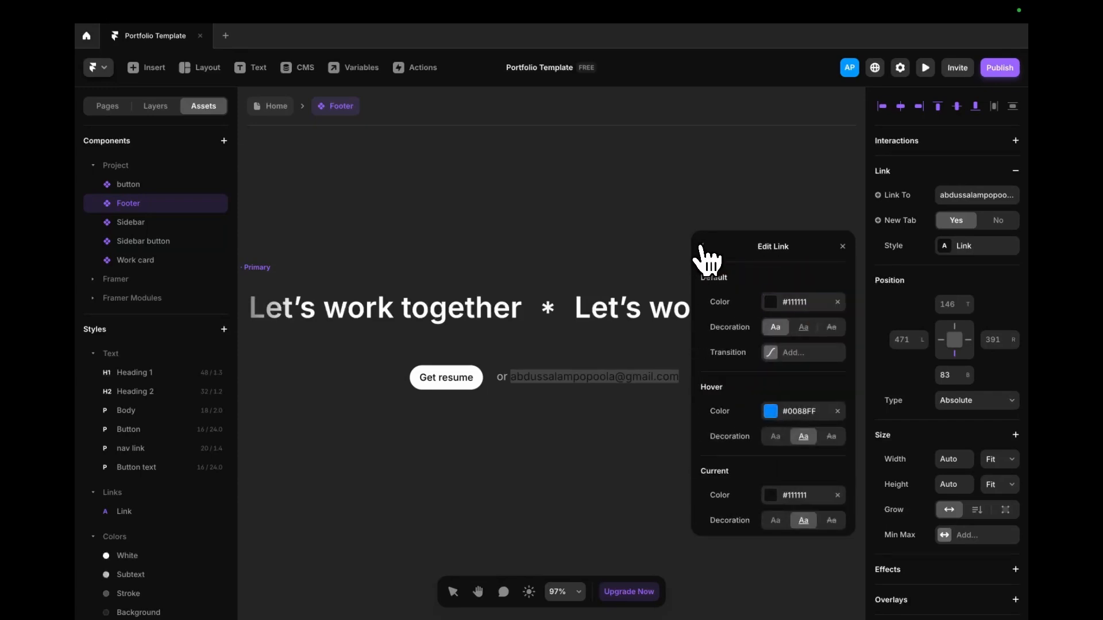
# - Set the Link style's hover color to #FFFFFF at full opacity
pyautogui.click(771, 499)
pyautogui.click(775, 412)
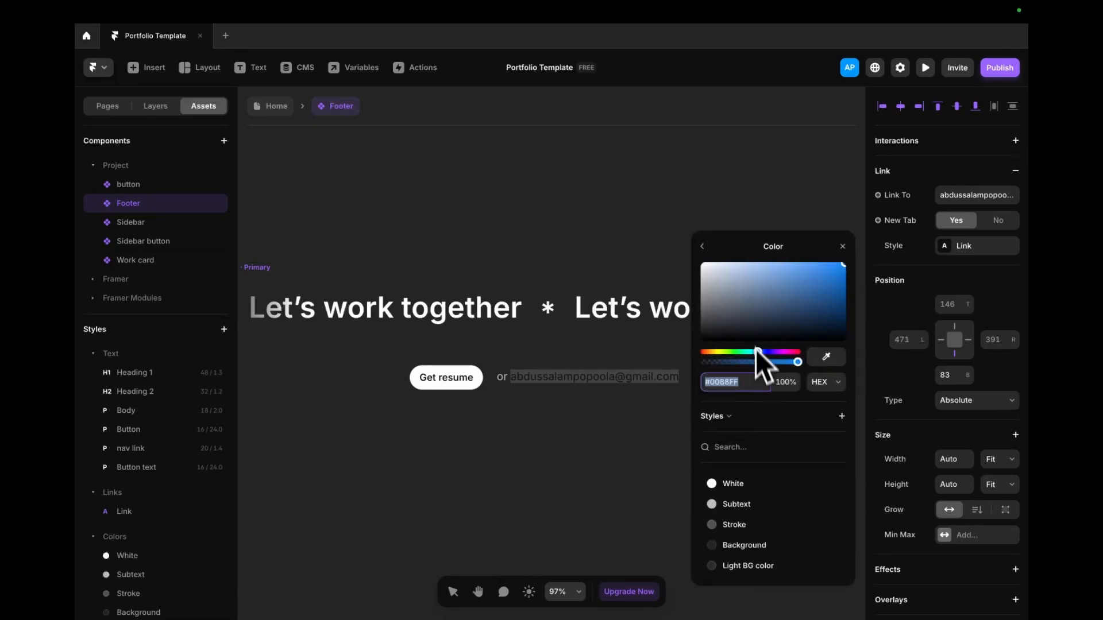
pyautogui.moveTo(731, 301); pyautogui.dragTo(694, 261)
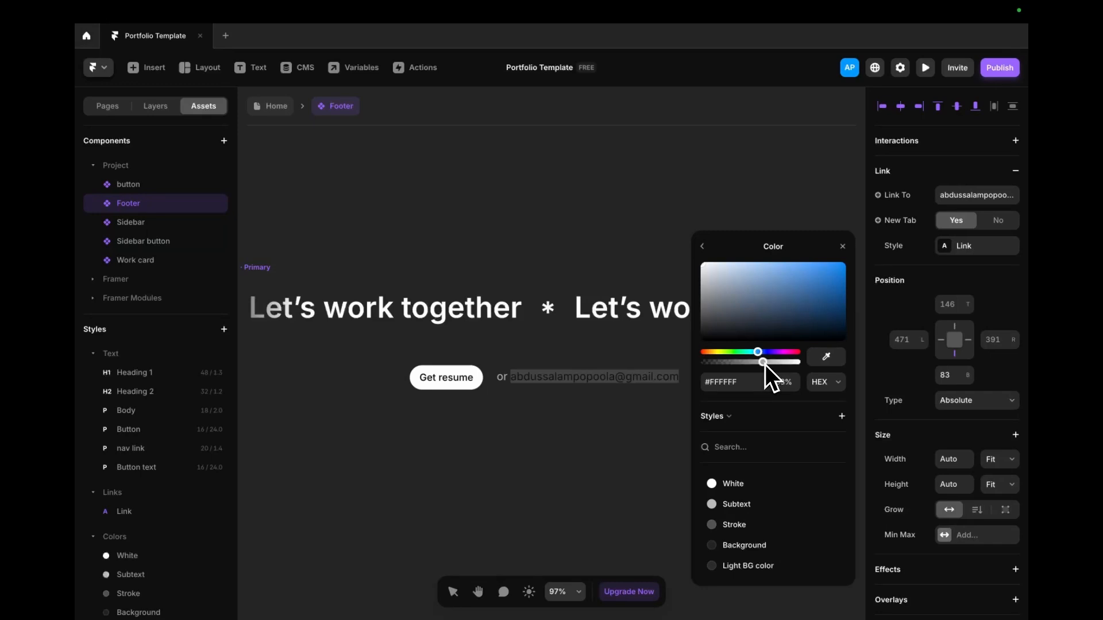
pyautogui.moveTo(763, 362); pyautogui.dragTo(849, 364)
pyautogui.click(705, 248)
# - Set the Link style's default color to #FFFFFF with 50% opacity and finish editing the e-mail text
pyautogui.click(775, 302)
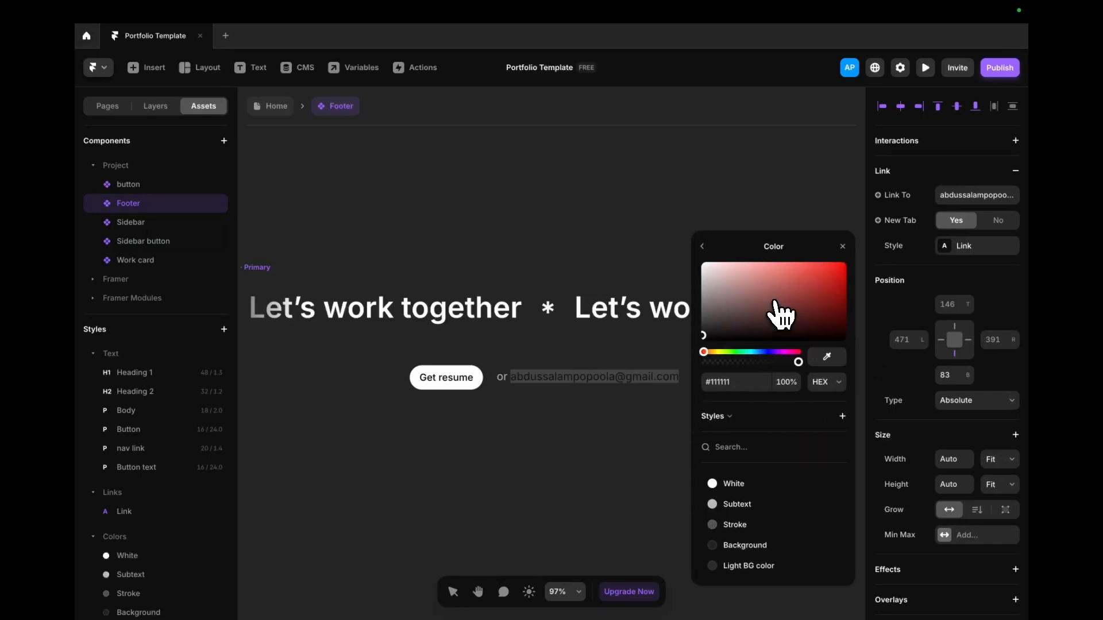
pyautogui.moveTo(763, 329); pyautogui.dragTo(701, 271)
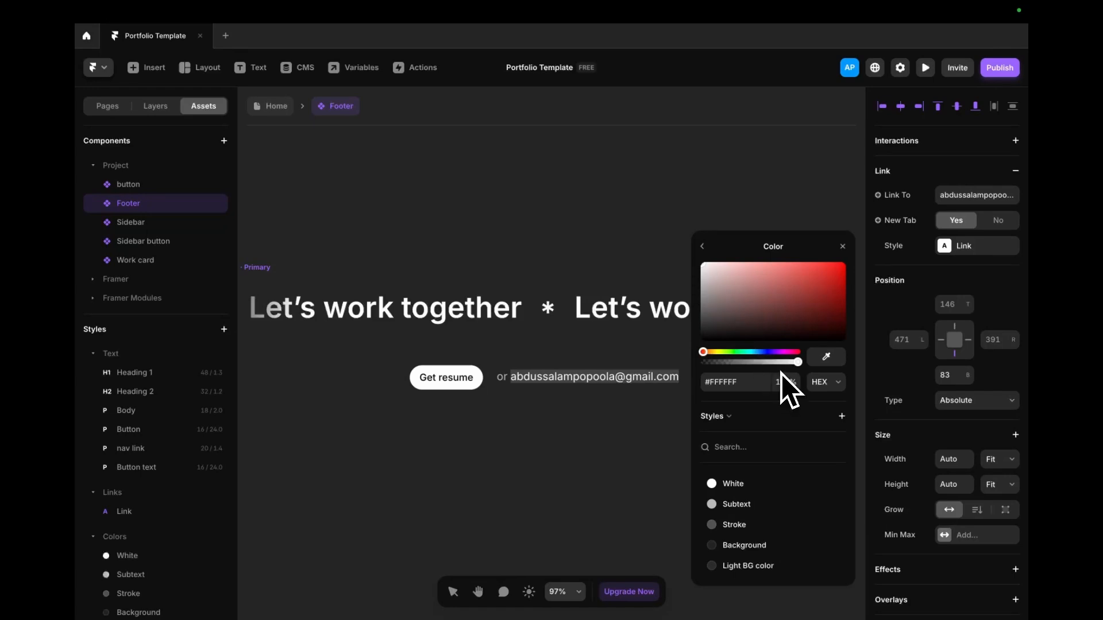
pyautogui.click(766, 363)
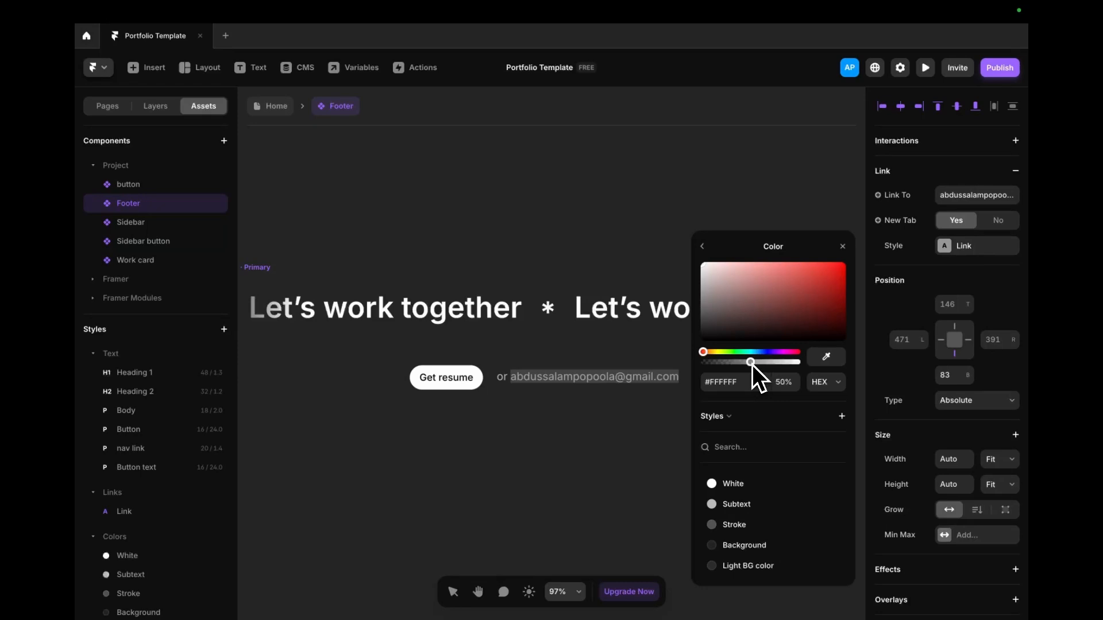
pyautogui.click(595, 445)
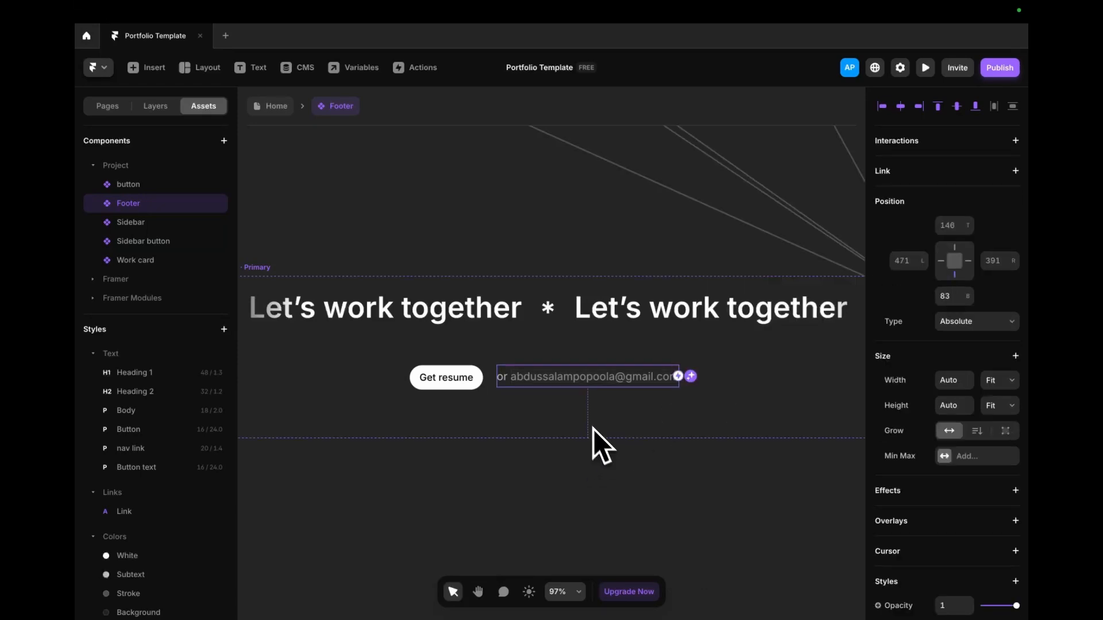
# - Wrap the Get resume button and the e-mail text together in a stack
pyautogui.click(474, 384)
pyautogui.keyDown('shift'); pyautogui.click(519, 381); pyautogui.keyUp('shift')
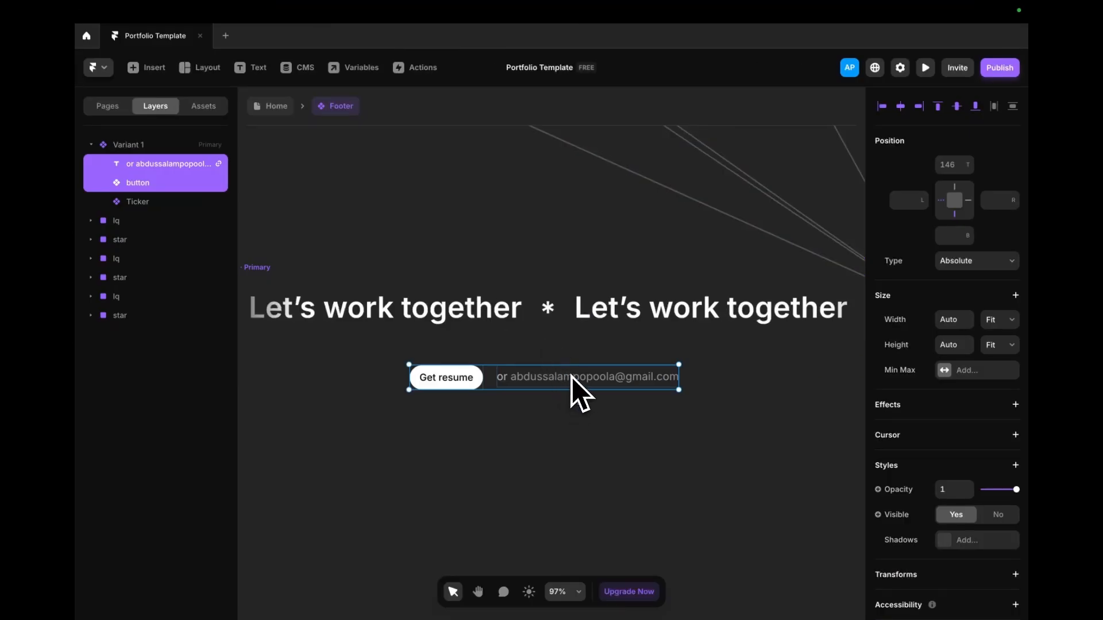
pyautogui.click(185, 168)
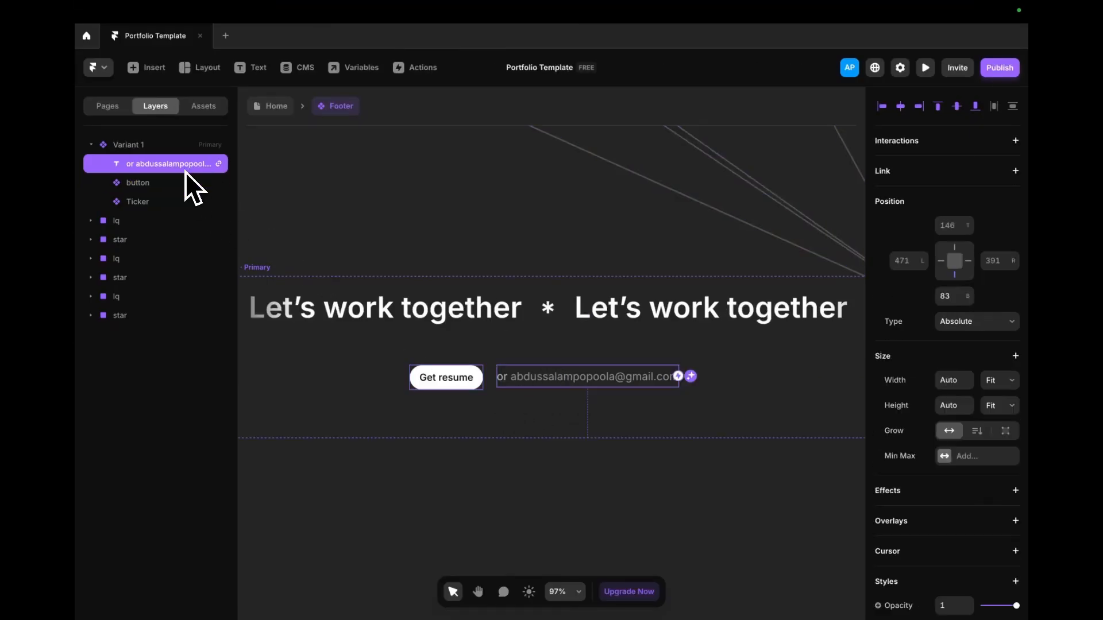
pyautogui.keyDown('shift'); pyautogui.click(180, 182); pyautogui.keyUp('shift')
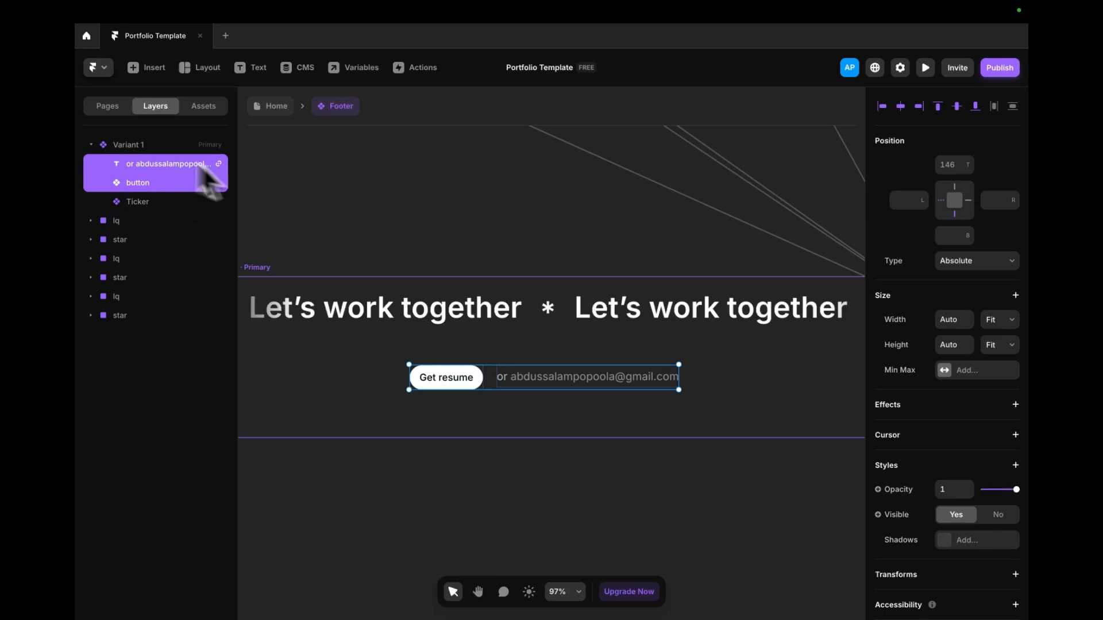
pyautogui.rightClick(131, 165)
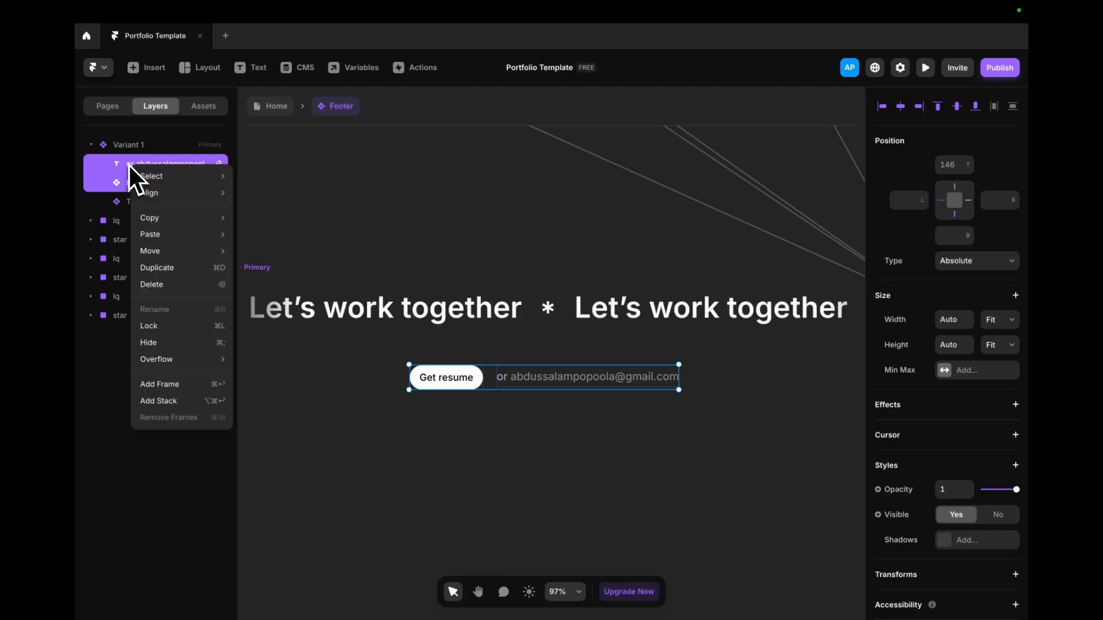
pyautogui.click(151, 401)
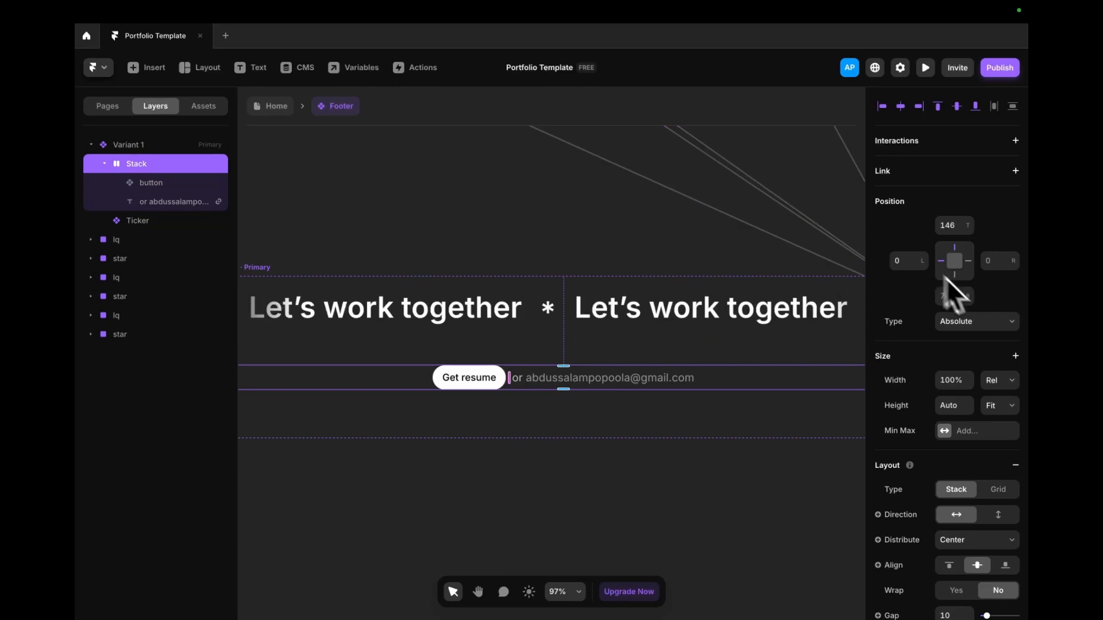
# - Set the new stack's width to Fit and its gap to 16
pyautogui.click(999, 382)
pyautogui.click(989, 407)
pyautogui.click(952, 609)
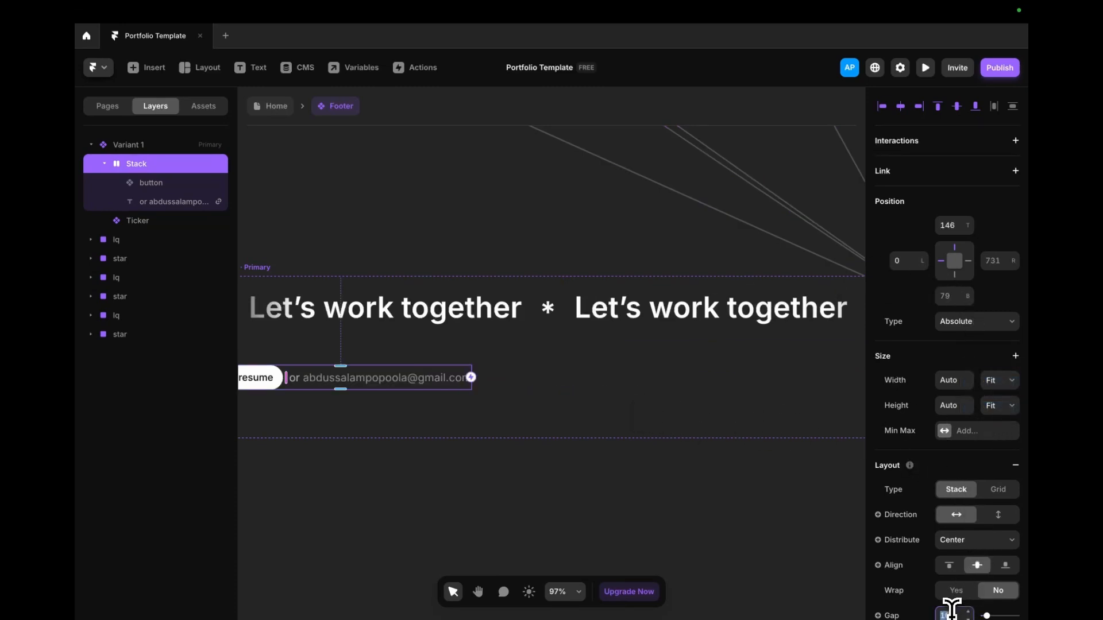
pyautogui.write('16')
pyautogui.press('Return')
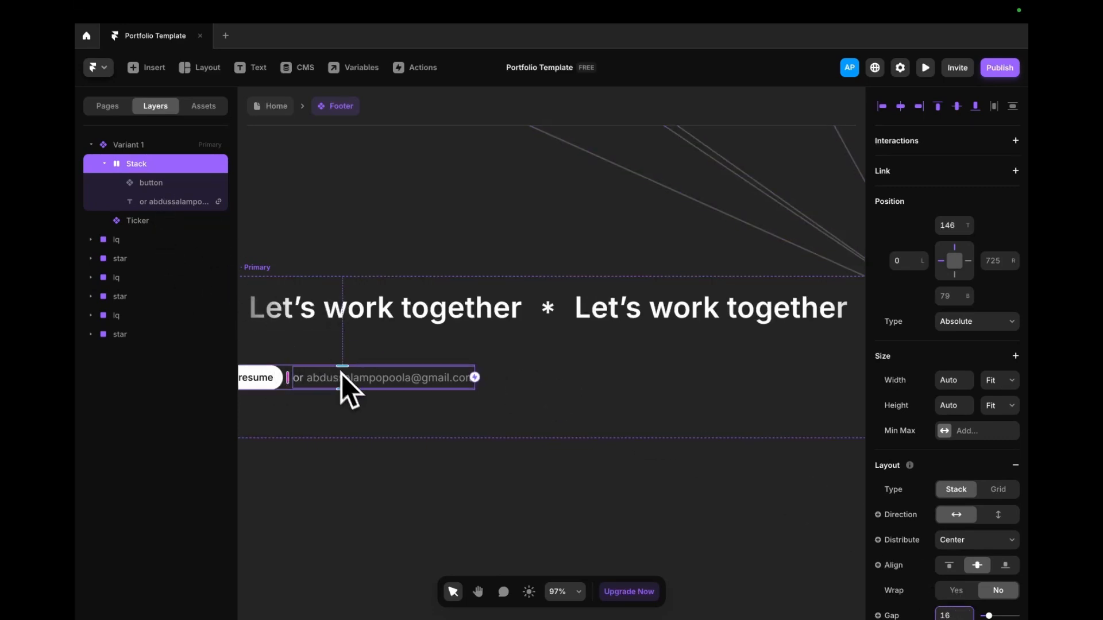
# - Move the button and e-mail stack to the Footer's horizontal center, about 92 px above its bottom edge
pyautogui.moveTo(344, 379)
pyautogui.mouseDown()
pyautogui.moveTo(394, 380)
pyautogui.moveTo(355, 373)
pyautogui.mouseUp()
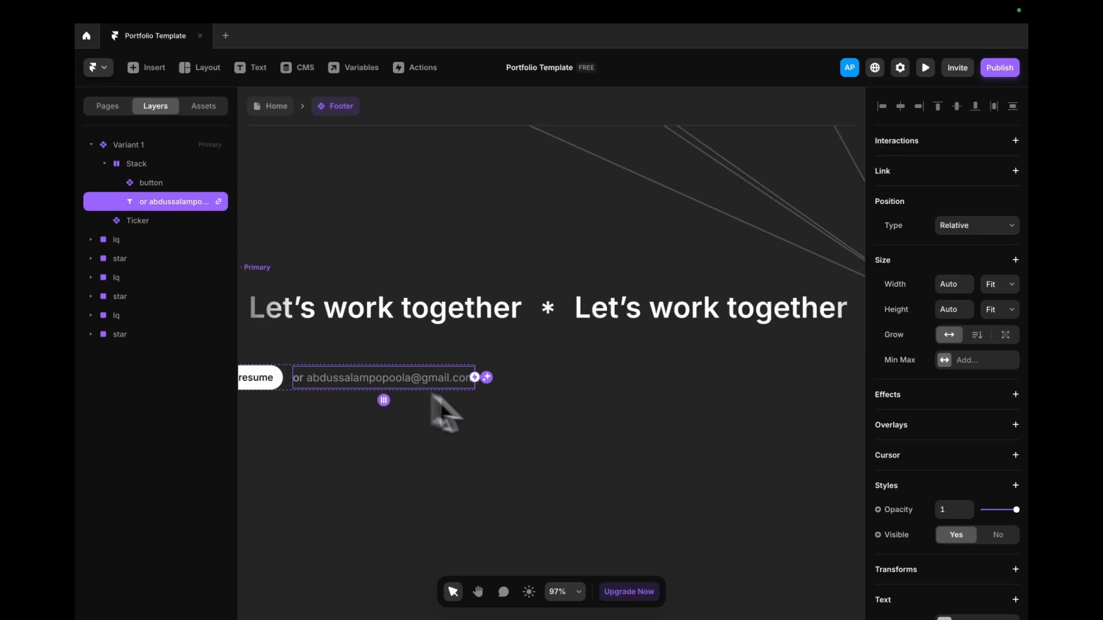
pyautogui.scroll(-5, 584, 434)
pyautogui.click(535, 417)
pyautogui.moveTo(355, 392); pyautogui.dragTo(521, 385)
pyautogui.click(556, 387)
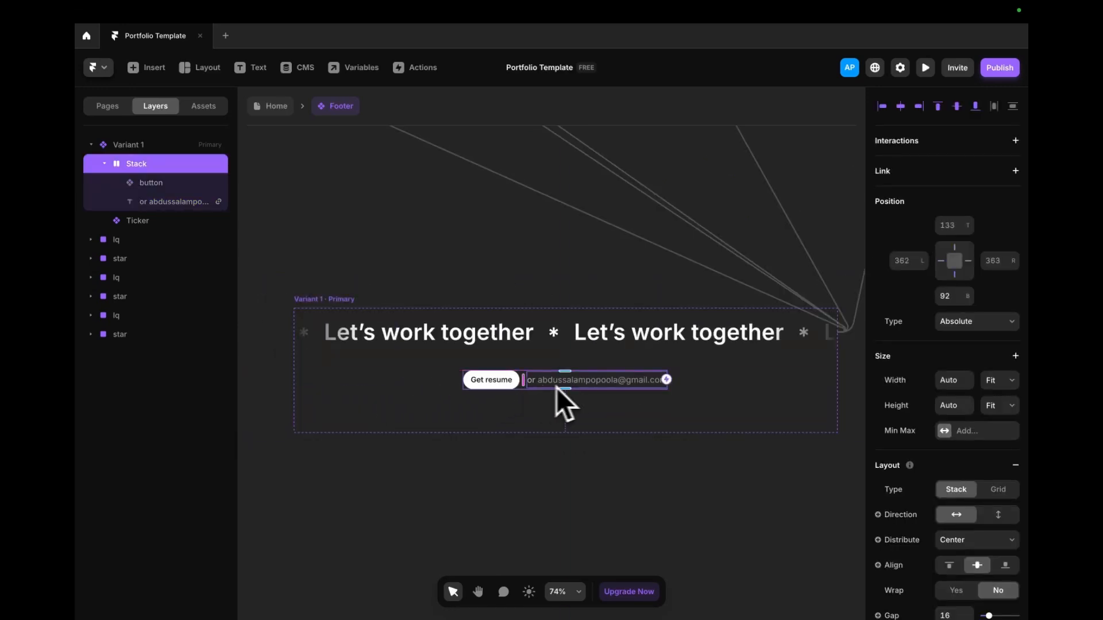
# - Preview the Footer's primary variant to check the ticker, button and e-mail link, and return to the canvas
pyautogui.click(339, 300)
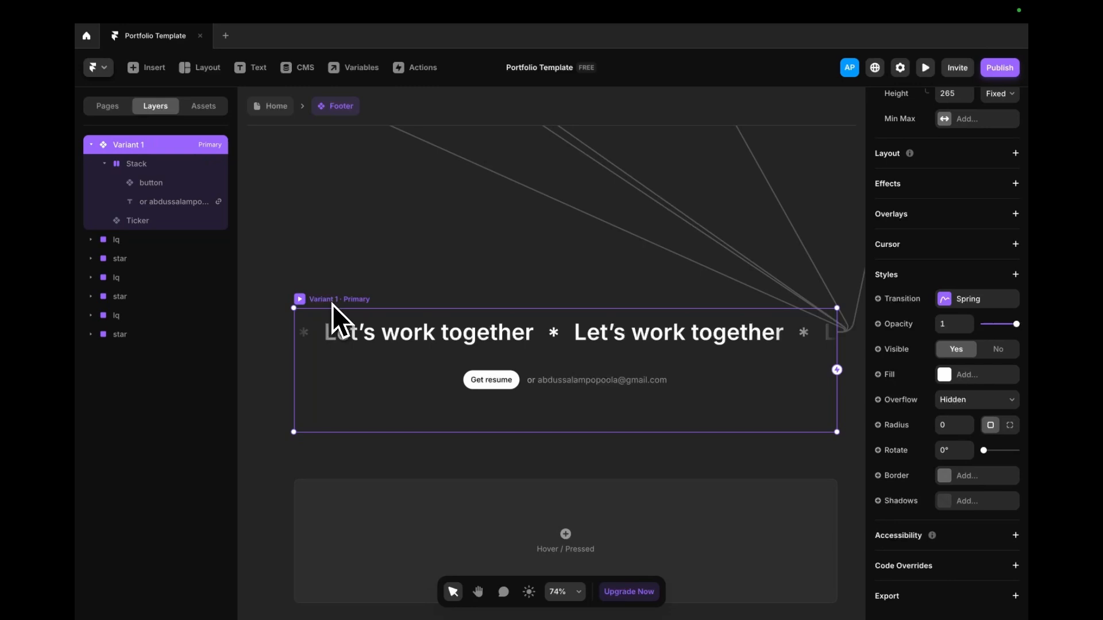
pyautogui.click(299, 299)
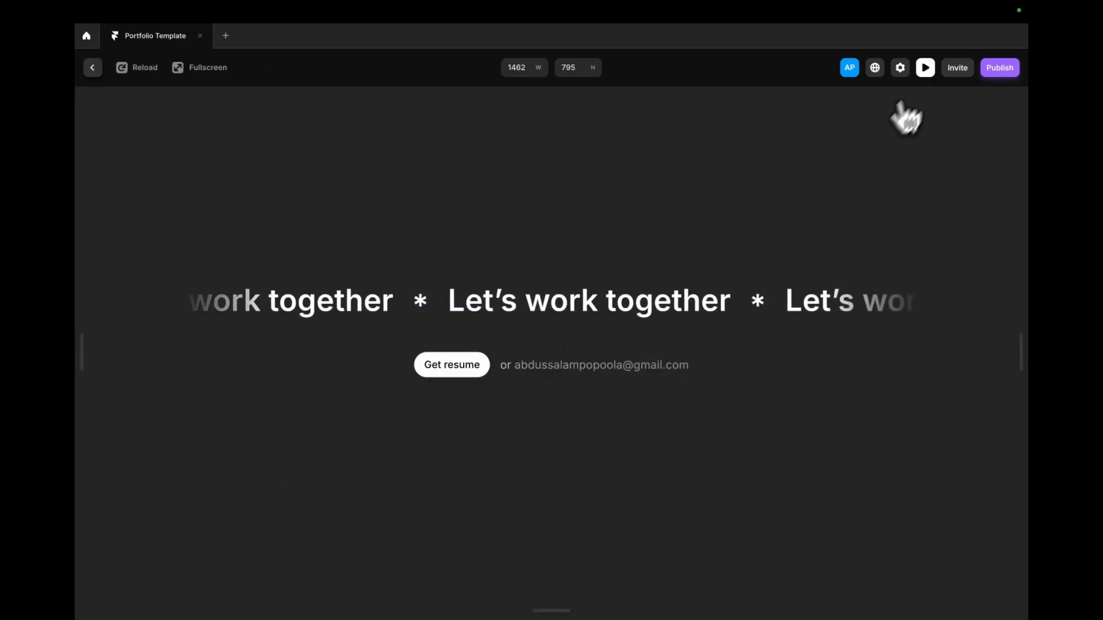
pyautogui.click(925, 67)
# - Edit the Link style so its hover state uses strikethrough decoration
pyautogui.click(575, 384)
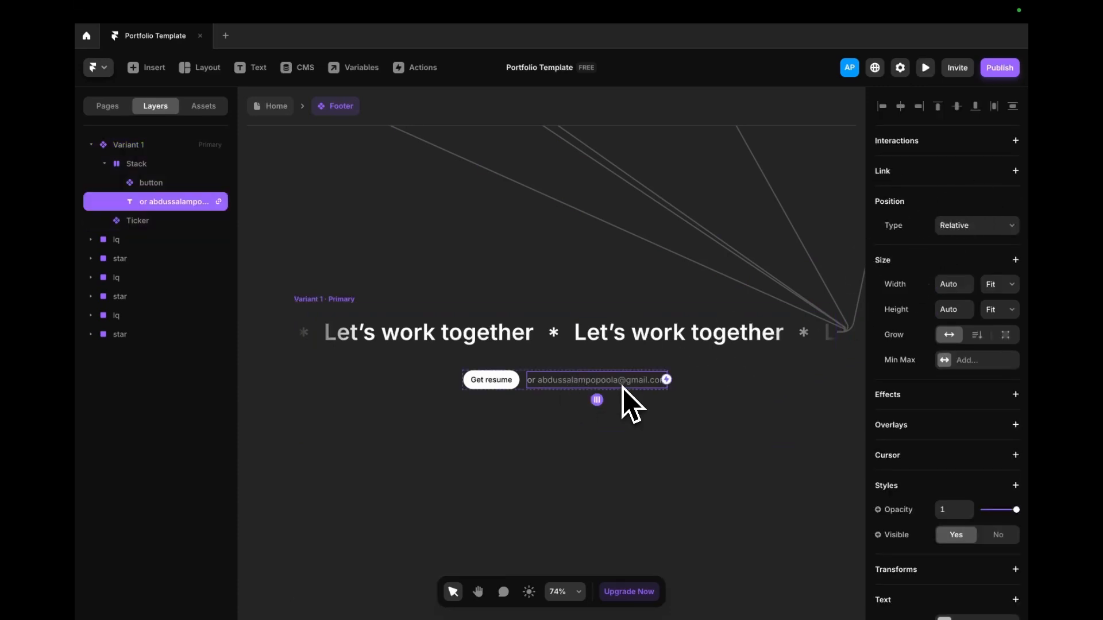
pyautogui.click(204, 106)
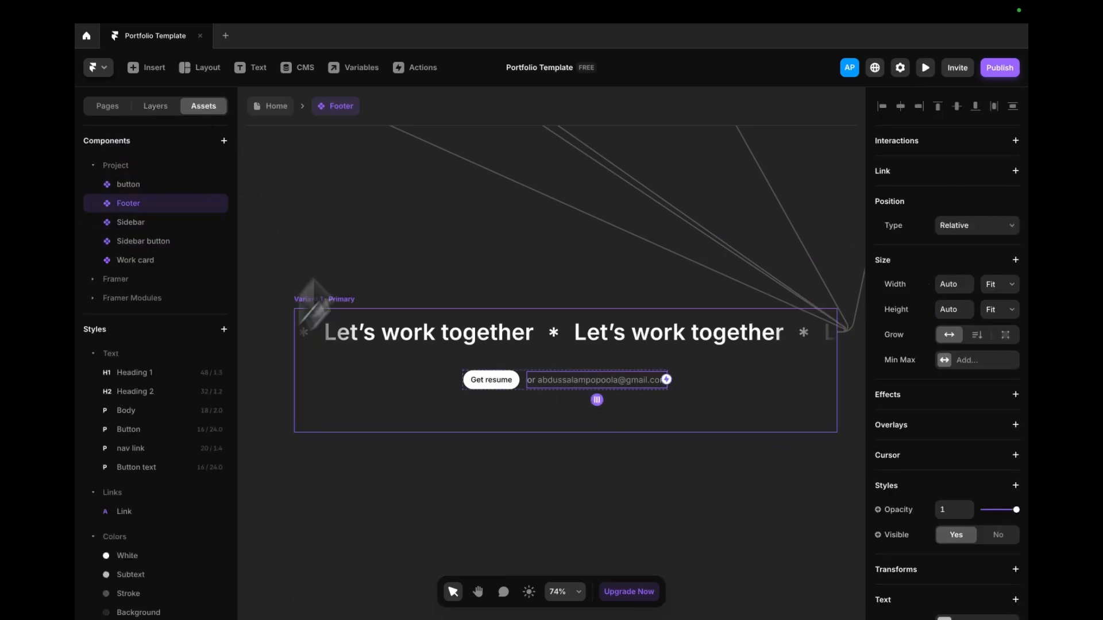
pyautogui.click(124, 512)
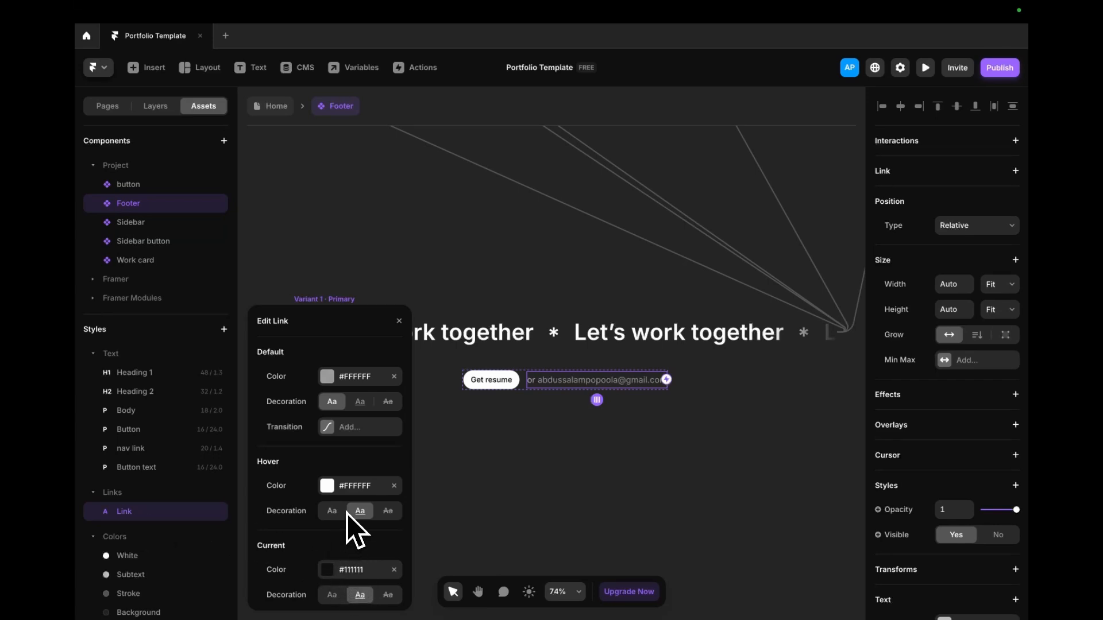
pyautogui.click(388, 511)
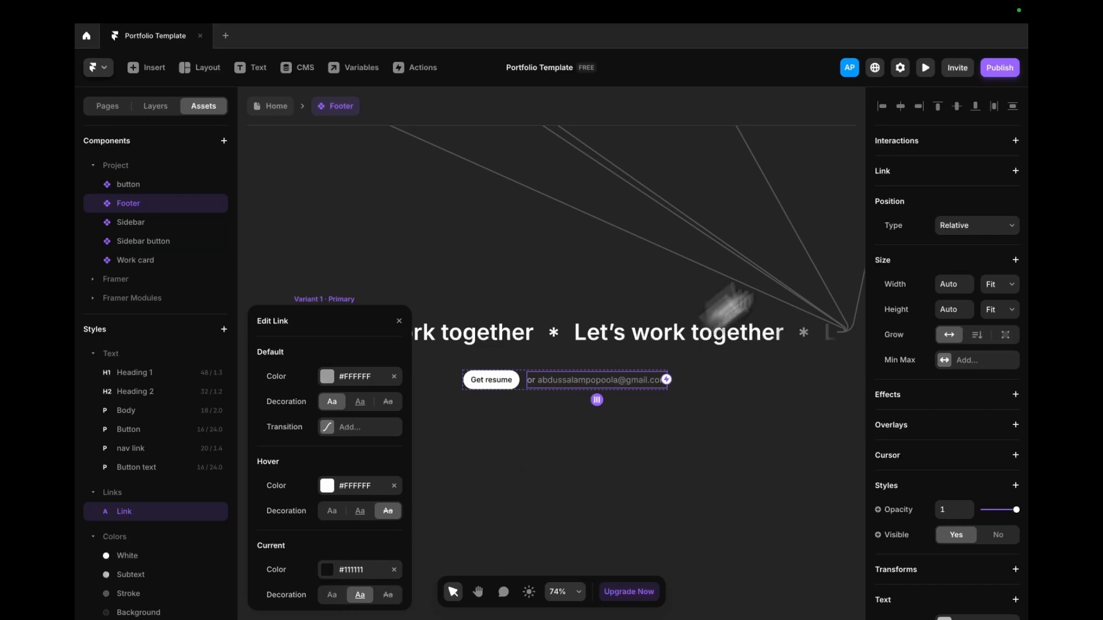
# - Preview the Footer again to check the e-mail link's hover decoration, and return to the canvas
pyautogui.click(925, 67)
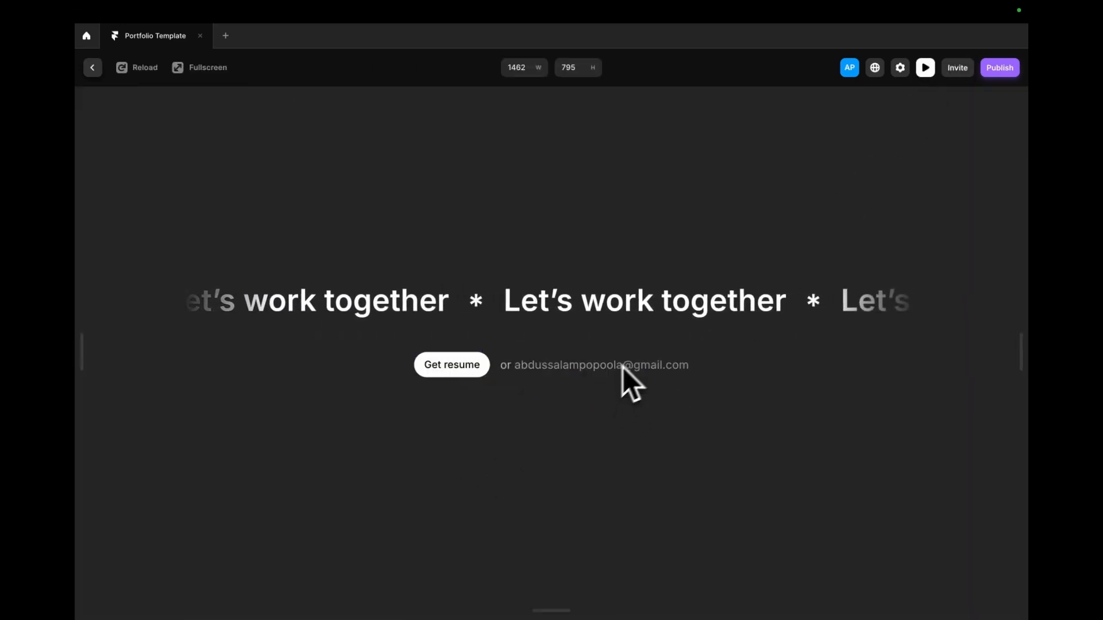
pyautogui.click(924, 68)
pyautogui.click(543, 435)
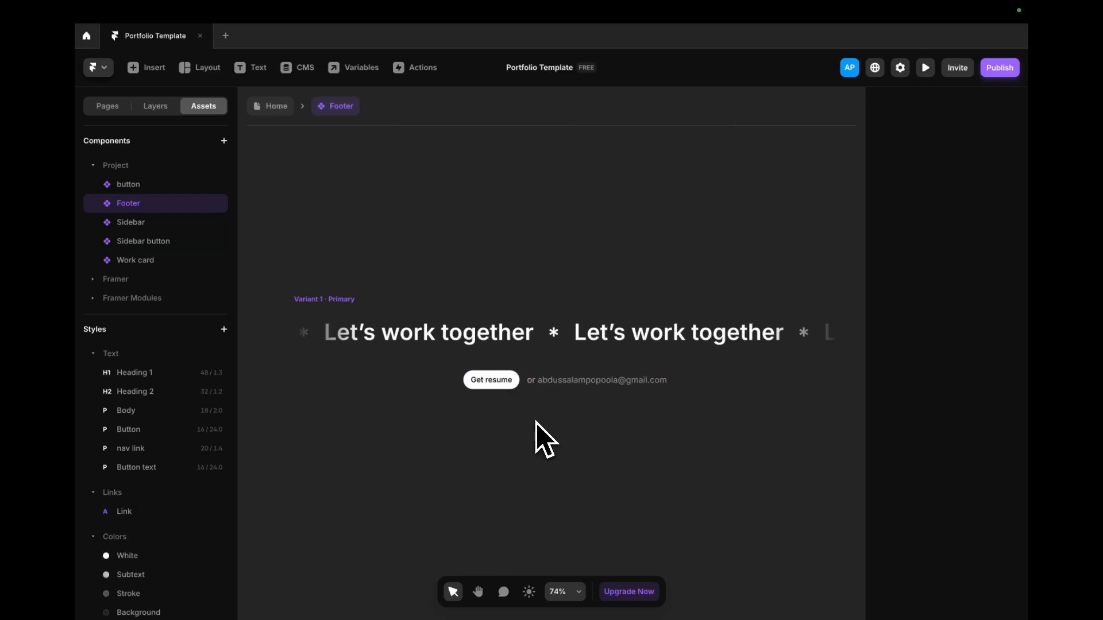
# - Switch to the Figma design, examine the copyright line under the footer's call to action, and return to Framer
pyautogui.click(498, 394)
pyautogui.hotkey('ctrl', 'Left')
pyautogui.doubleClick(624, 343)
pyautogui.click(624, 342)
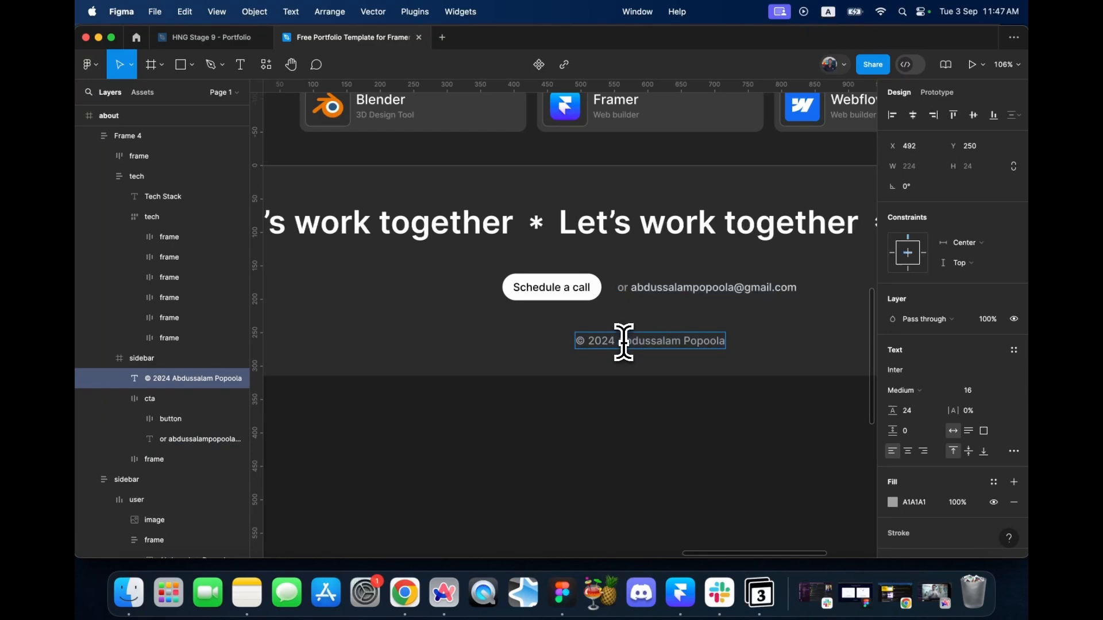
pyautogui.hotkey('ctrl', 'Right')
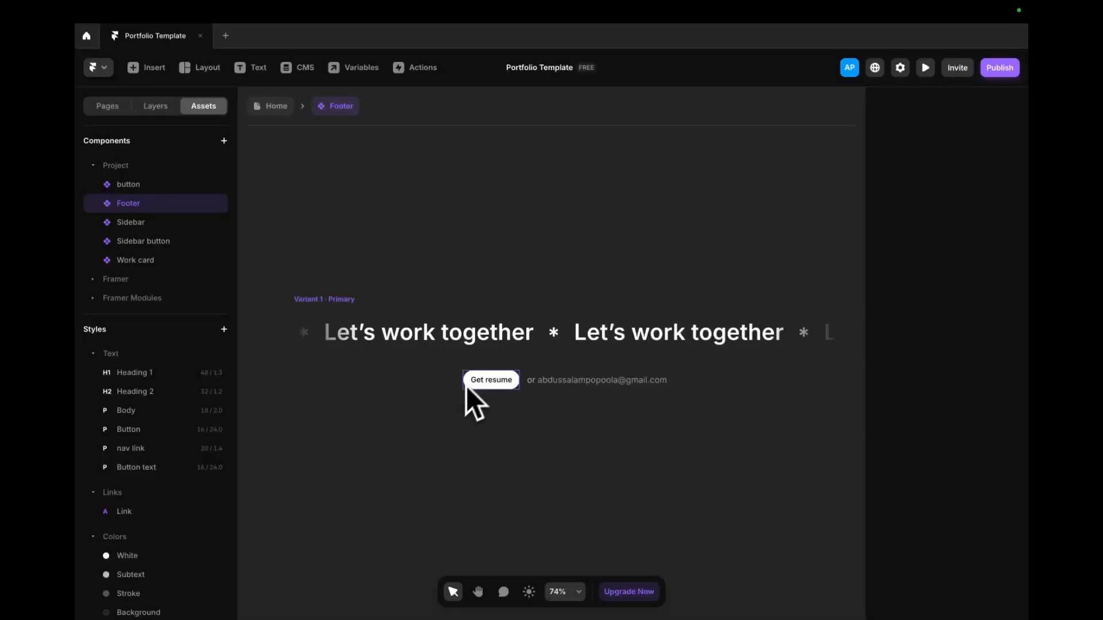
# - Add a text layer beneath the footer's call to action, containing the copyright line copied from the Figma design
pyautogui.click(330, 299)
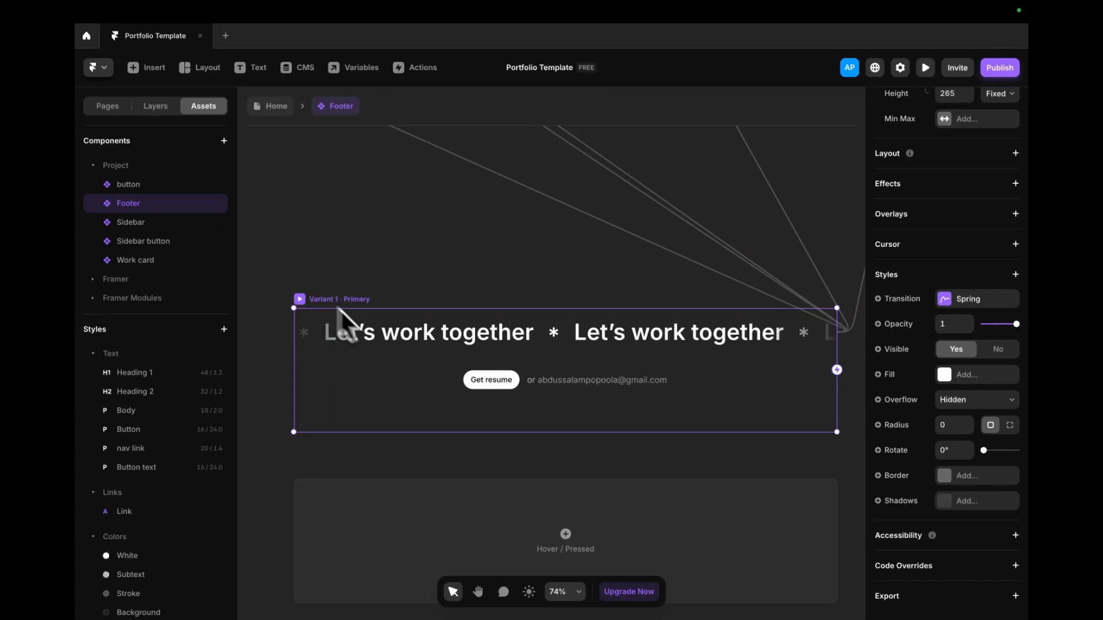
pyautogui.click(512, 414)
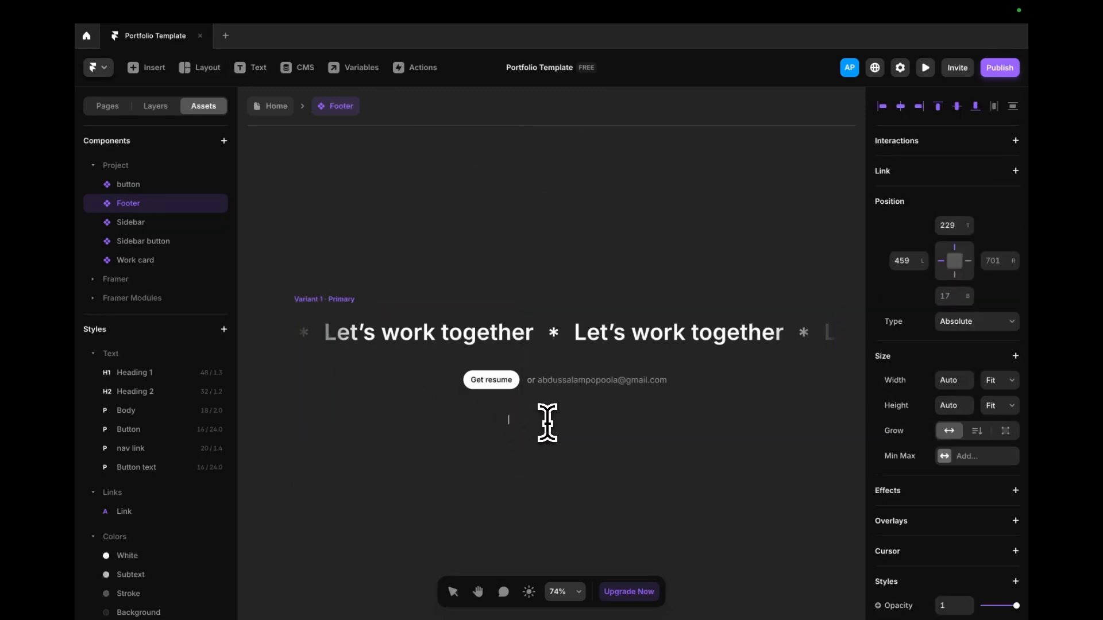
pyautogui.hotkey('ctrl', 'Left')
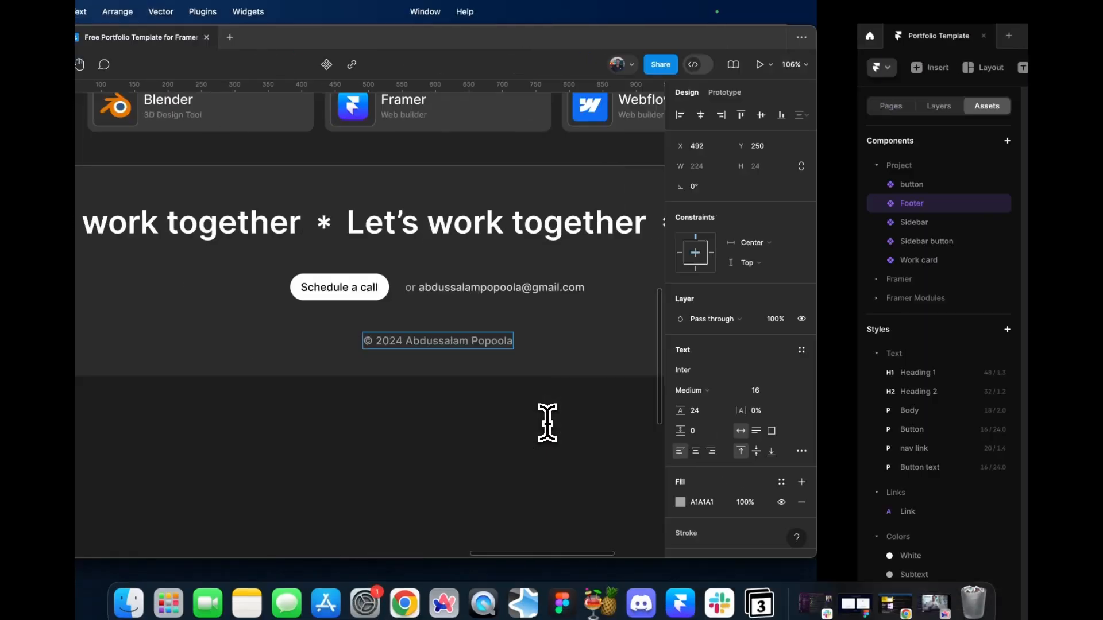
pyautogui.tripleClick(611, 347)
pyautogui.hotkey('ctrl', 'c')
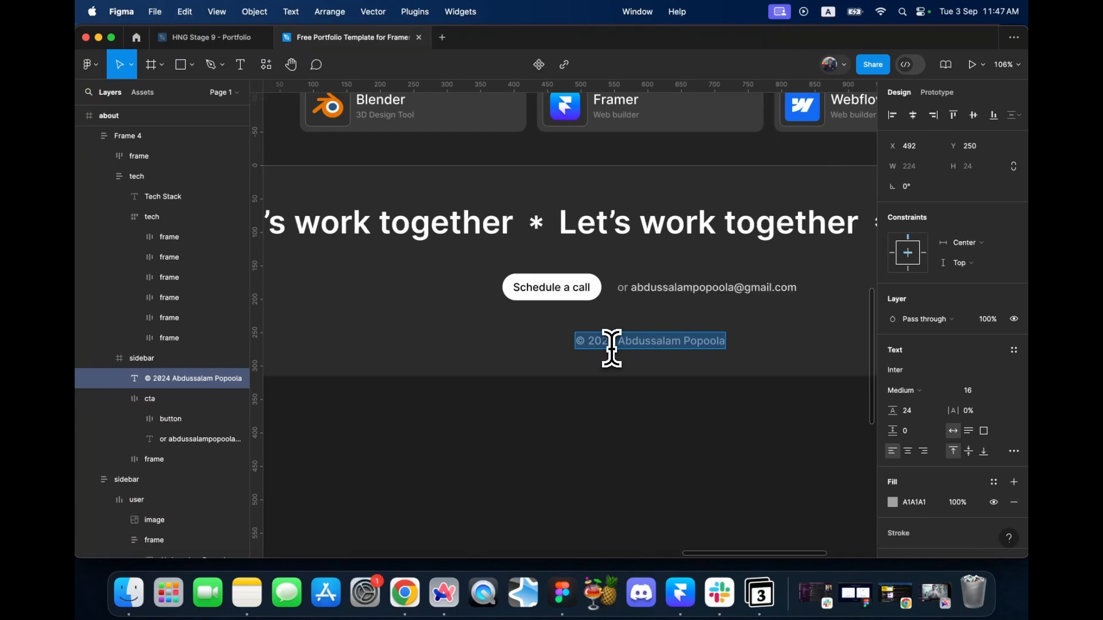
pyautogui.hotkey('ctrl', 'Right')
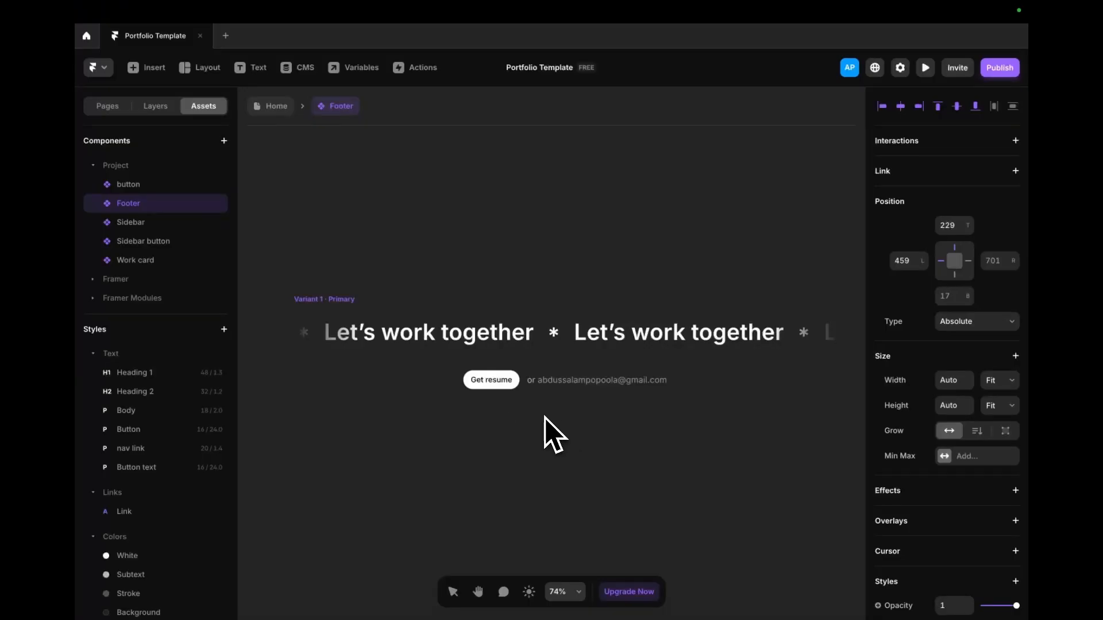
pyautogui.hotkey('ctrl', 'v')
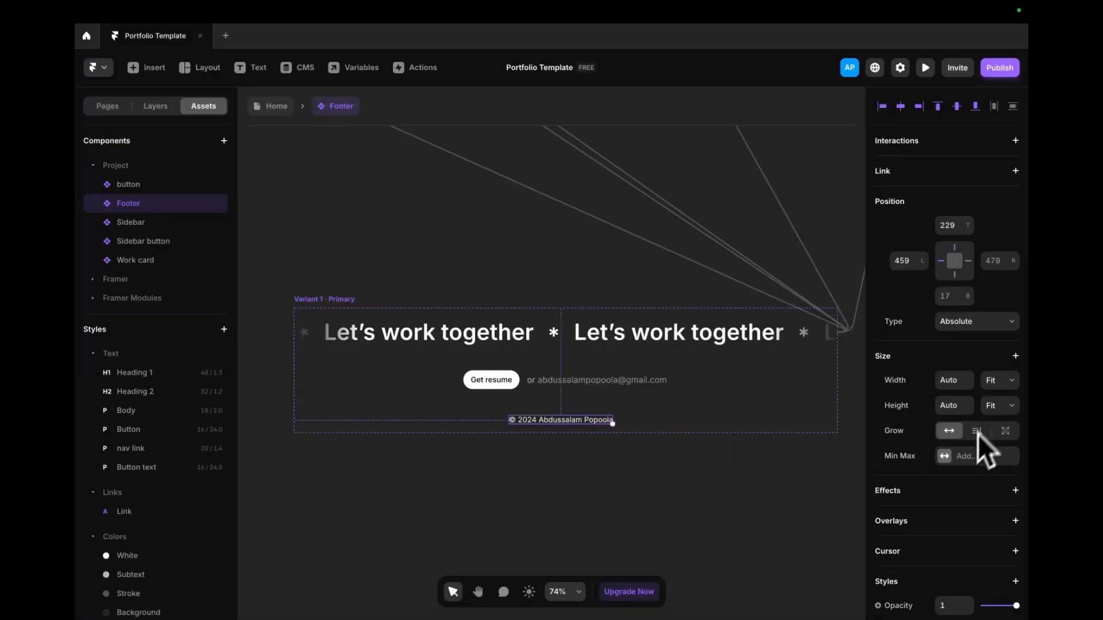
# - Apply the Body text style to the copyright line and move it slightly up beneath the call to action
pyautogui.scroll(-5, 955, 510)
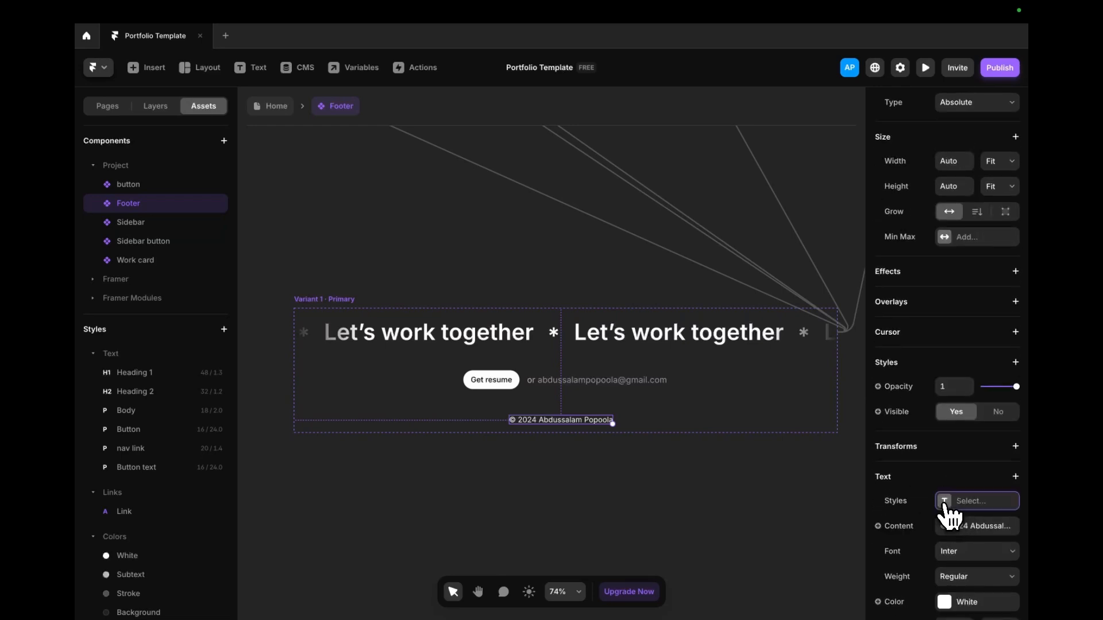
pyautogui.click(945, 503)
pyautogui.click(732, 524)
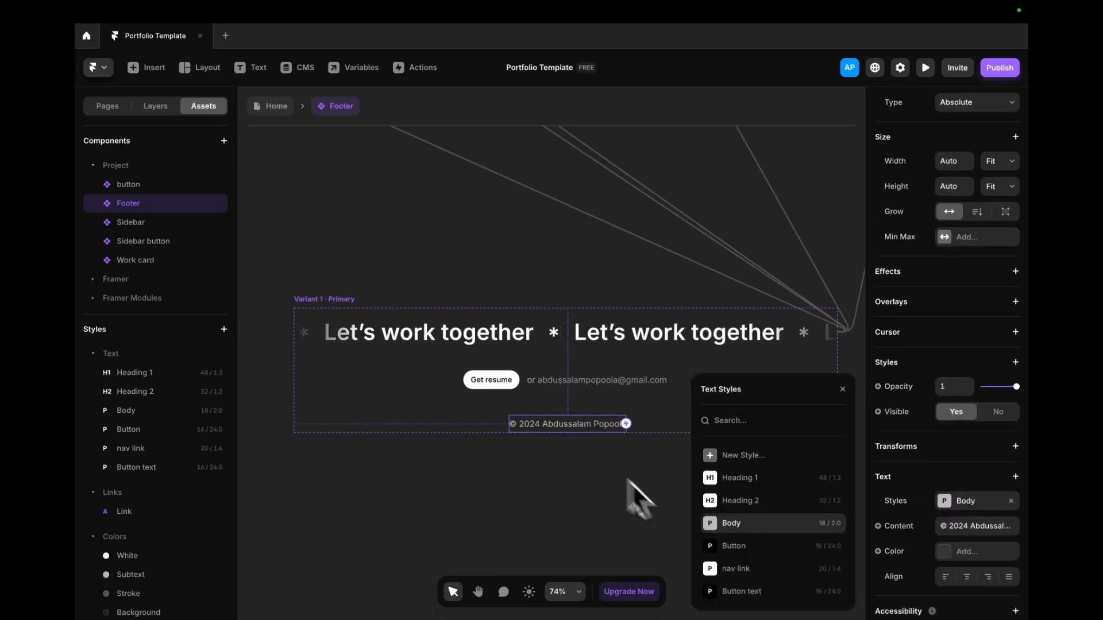
pyautogui.moveTo(577, 429); pyautogui.dragTo(580, 419)
# - Edit the Body text style so its line height is 1.5 em
pyautogui.click(835, 532)
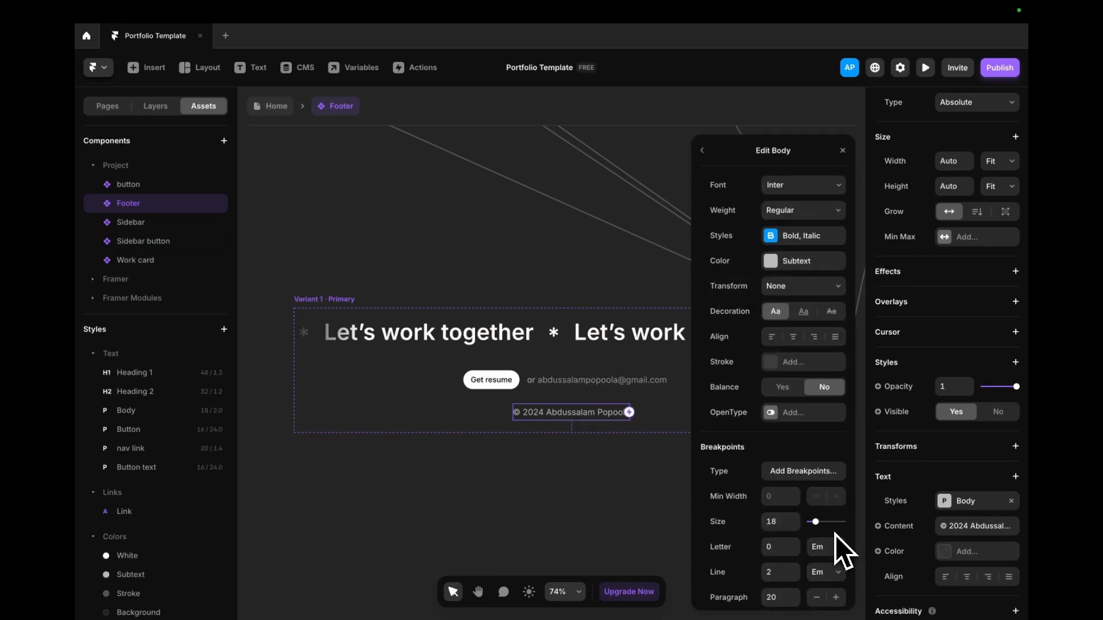
pyautogui.scroll(-1, 776, 591)
pyautogui.click(770, 570)
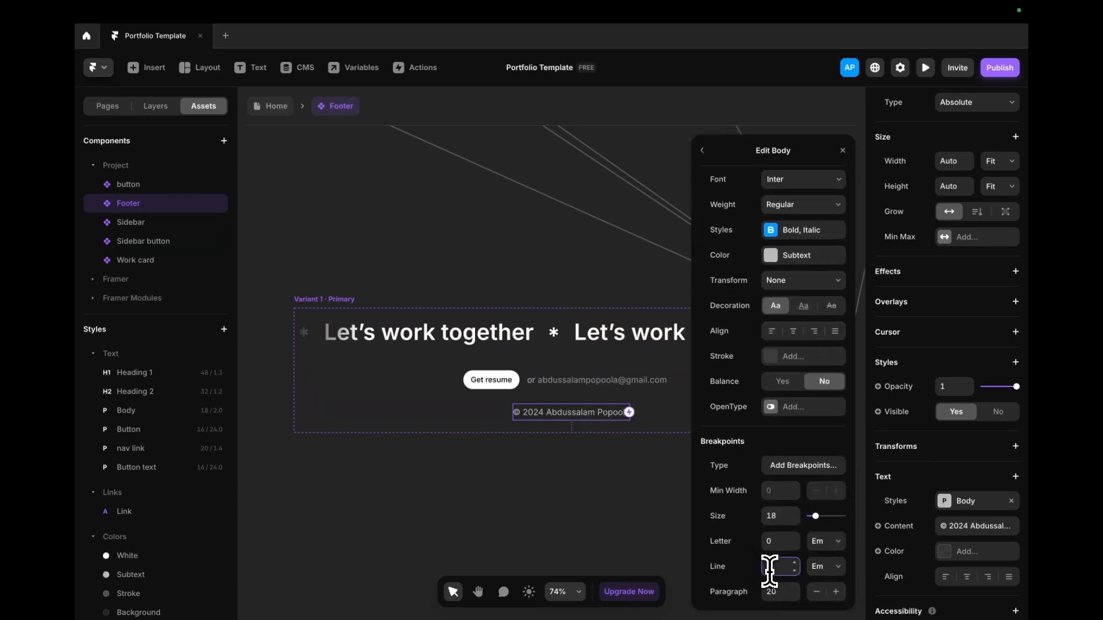
pyautogui.press('Down')
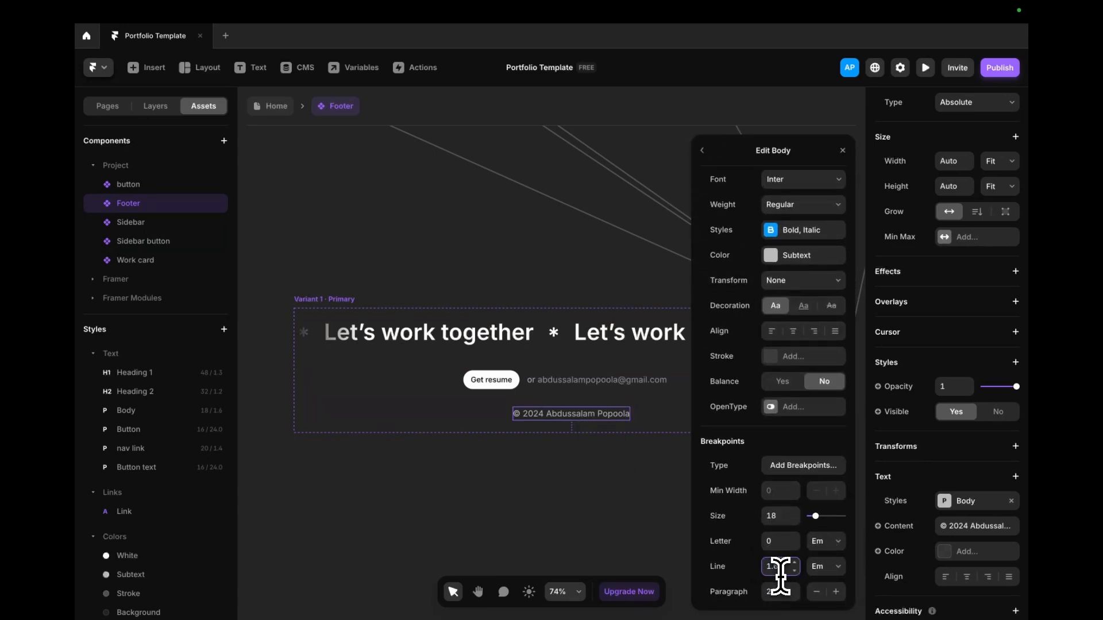
pyautogui.press('Down')
pyautogui.click(666, 506)
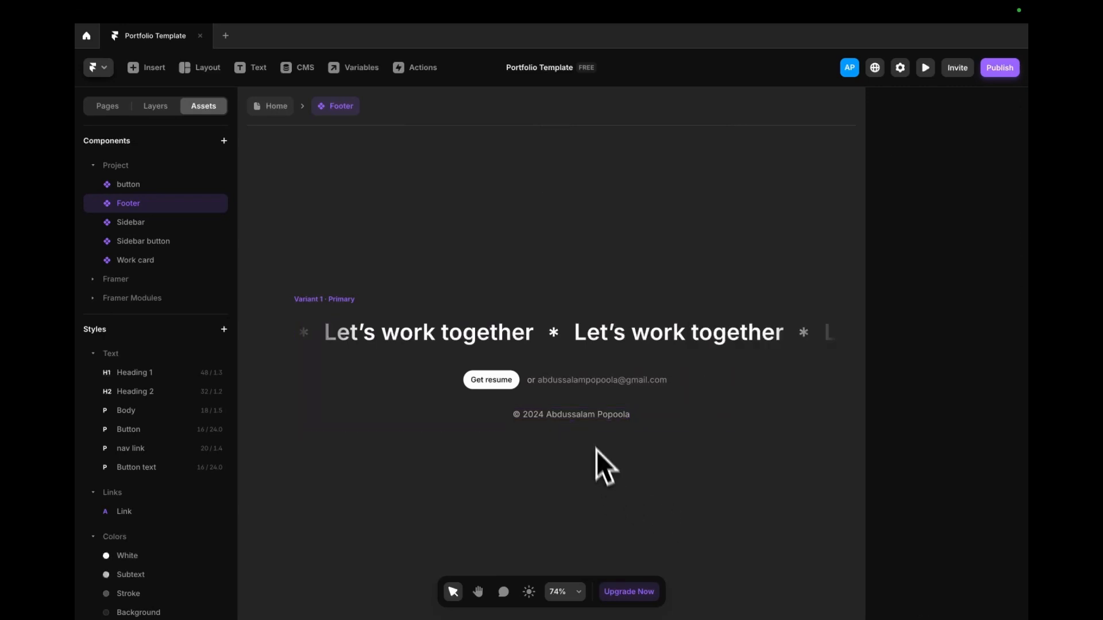
# - Rename the Footer component's primary variant as "Footer desktop"
pyautogui.click(591, 420)
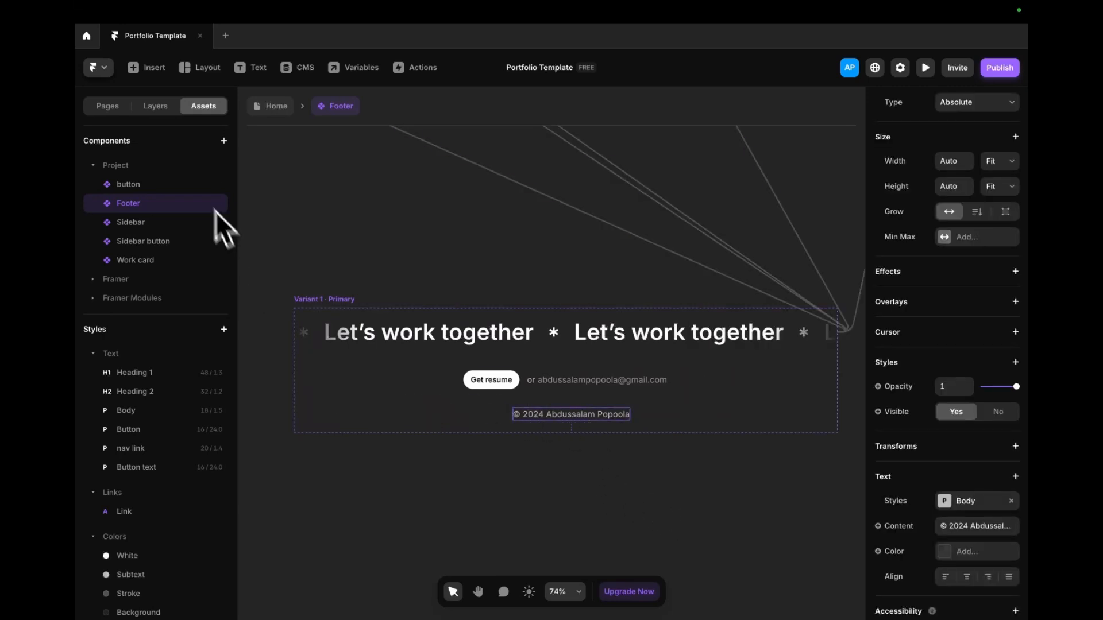
pyautogui.click(155, 106)
pyautogui.click(143, 147)
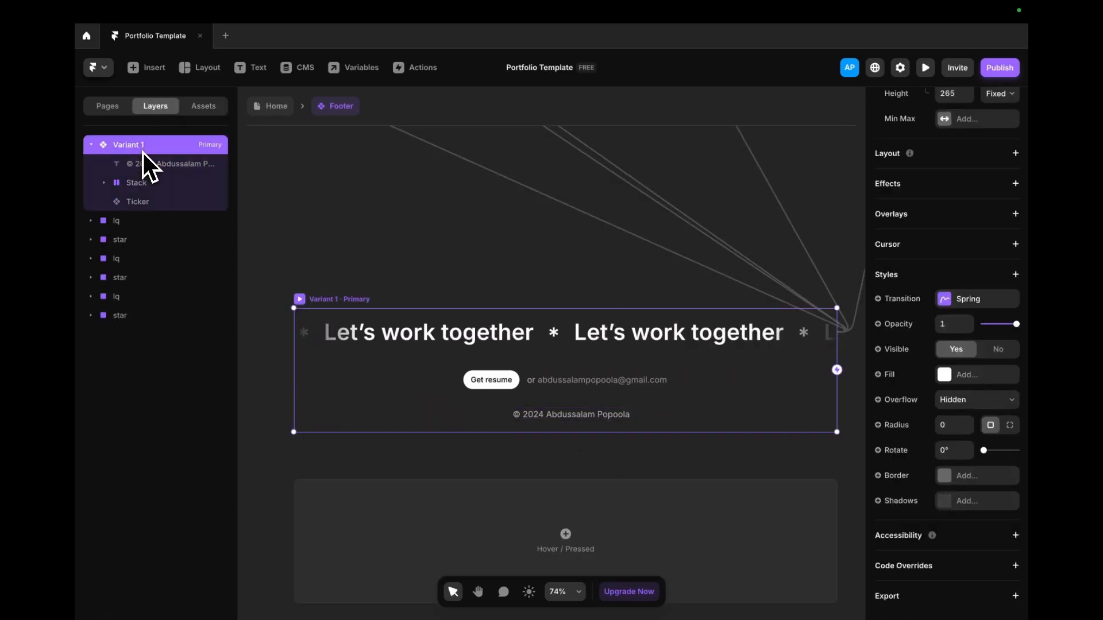
pyautogui.doubleClick(142, 145)
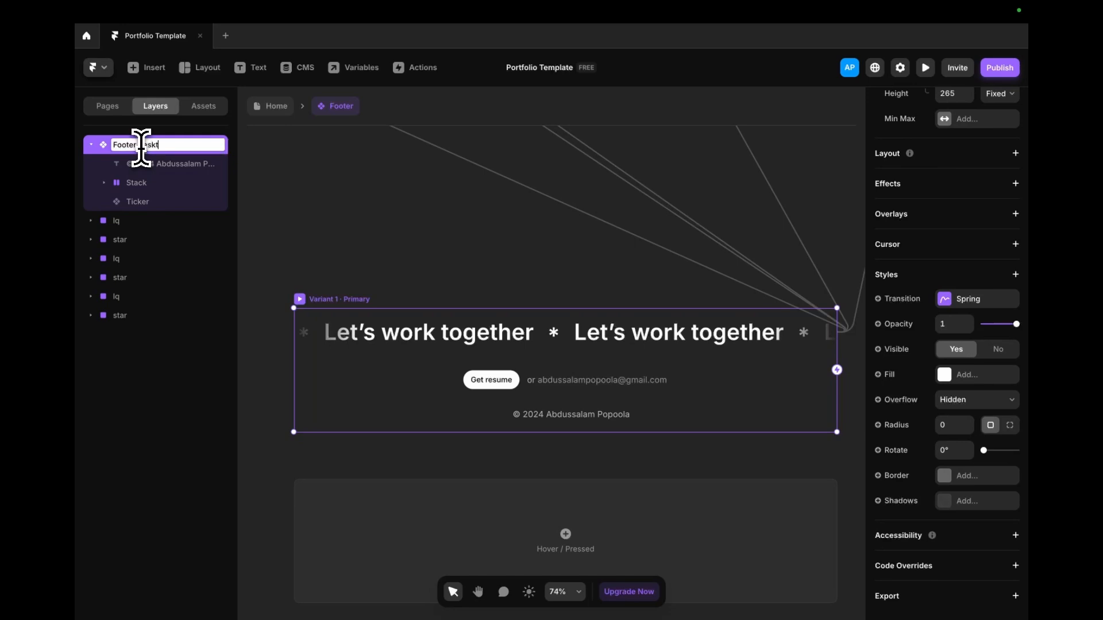
pyautogui.press('Return')
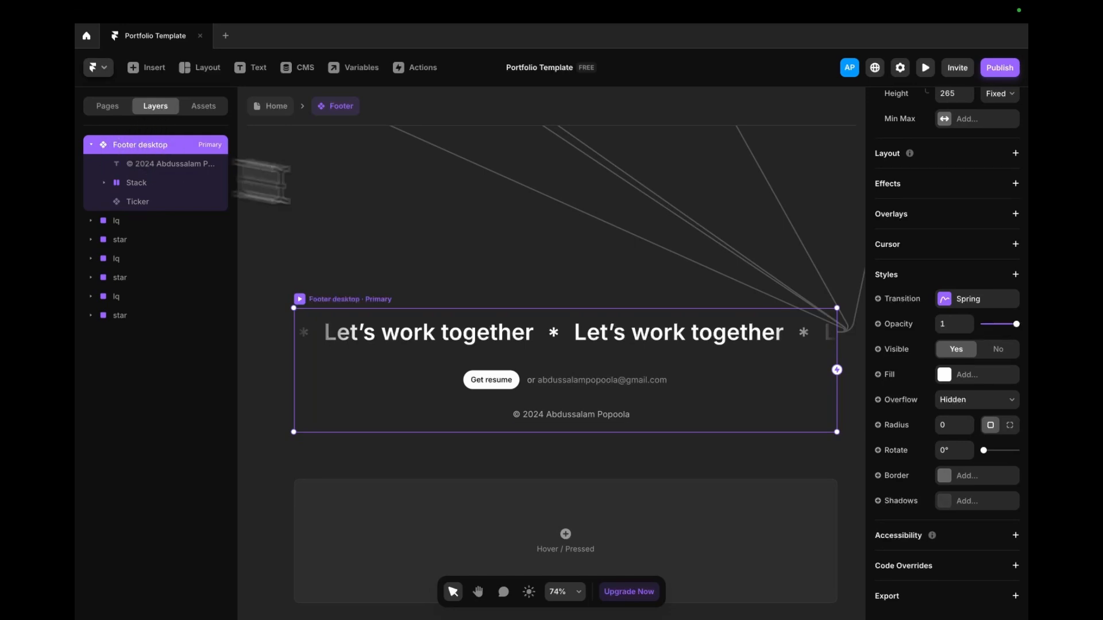
# - Set the Footer desktop variant's height to Fit Content and the gap of its vertical stack to 32
pyautogui.scroll(3, 977, 276)
pyautogui.click(999, 277)
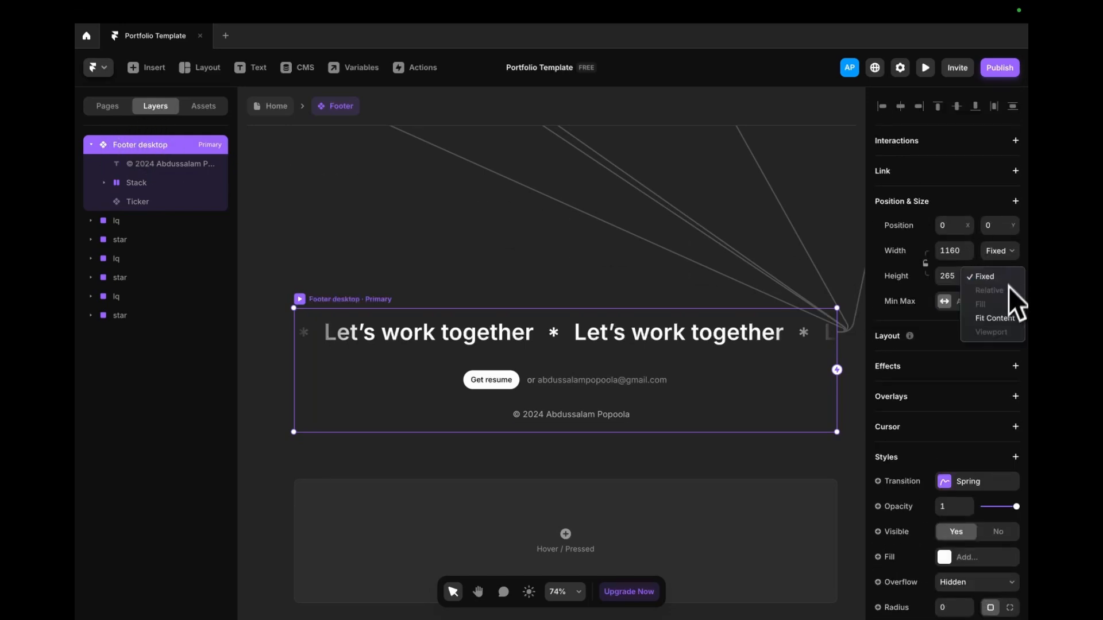
pyautogui.click(997, 318)
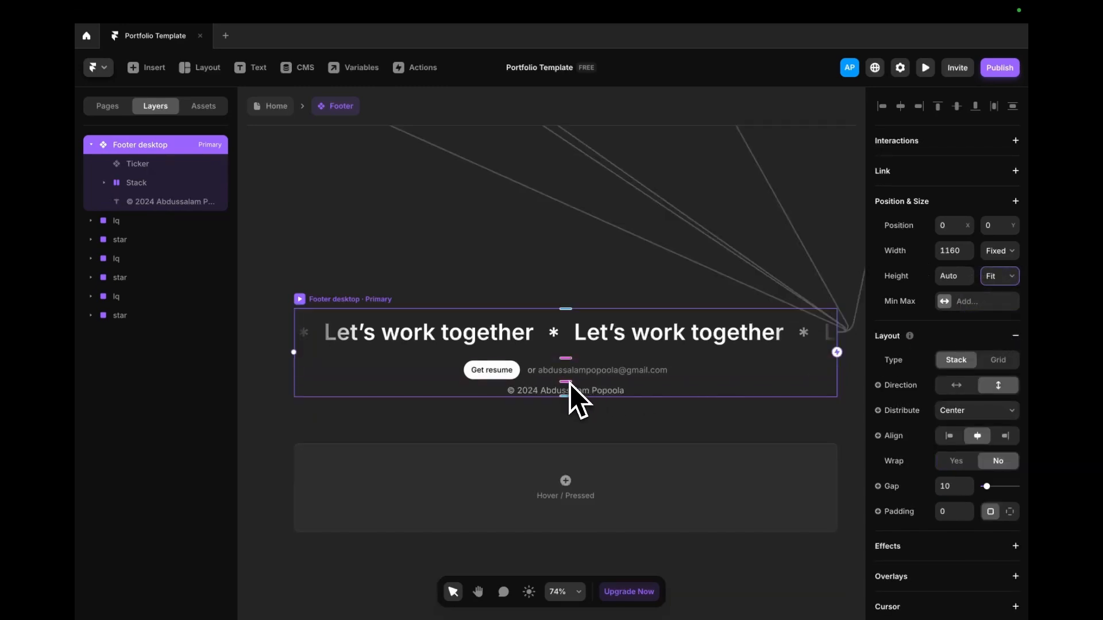
pyautogui.click(948, 486)
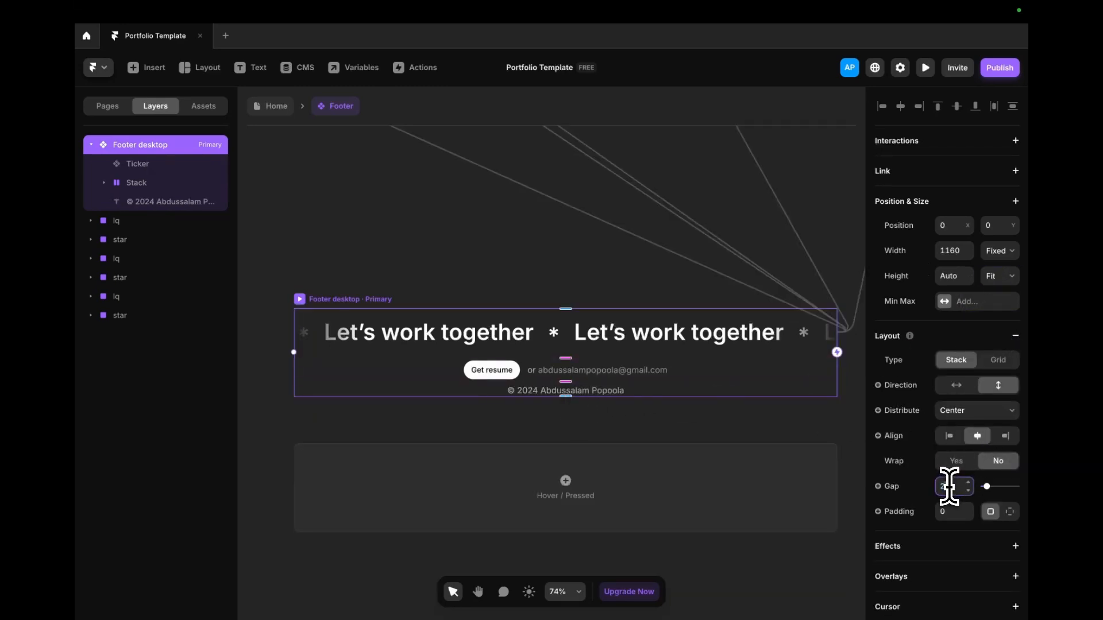
pyautogui.write('24')
pyautogui.press('Return')
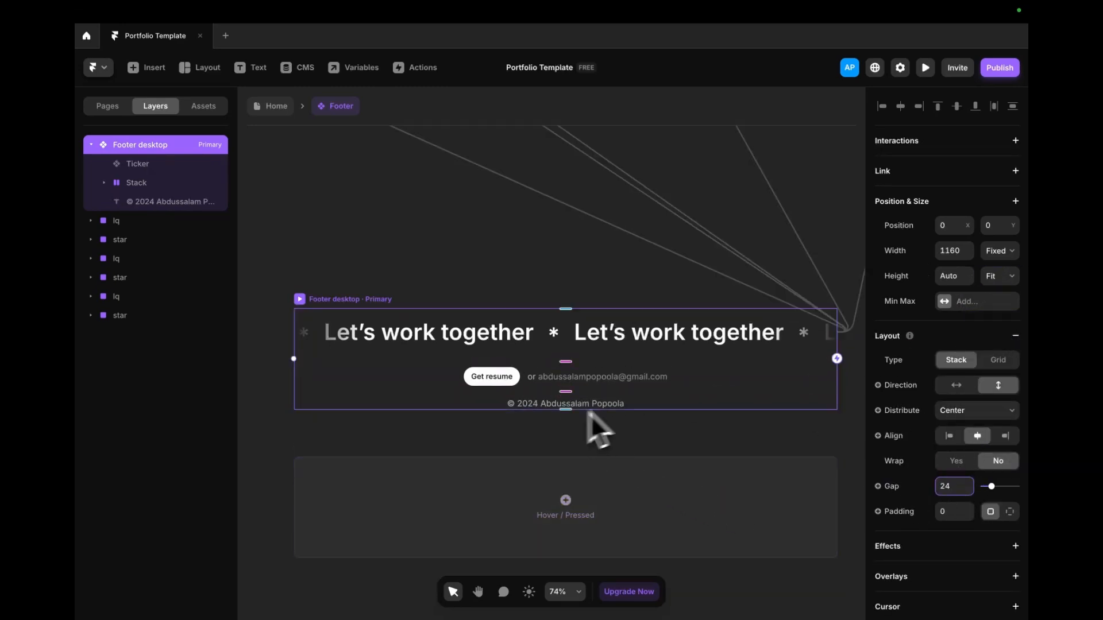
pyautogui.write('32')
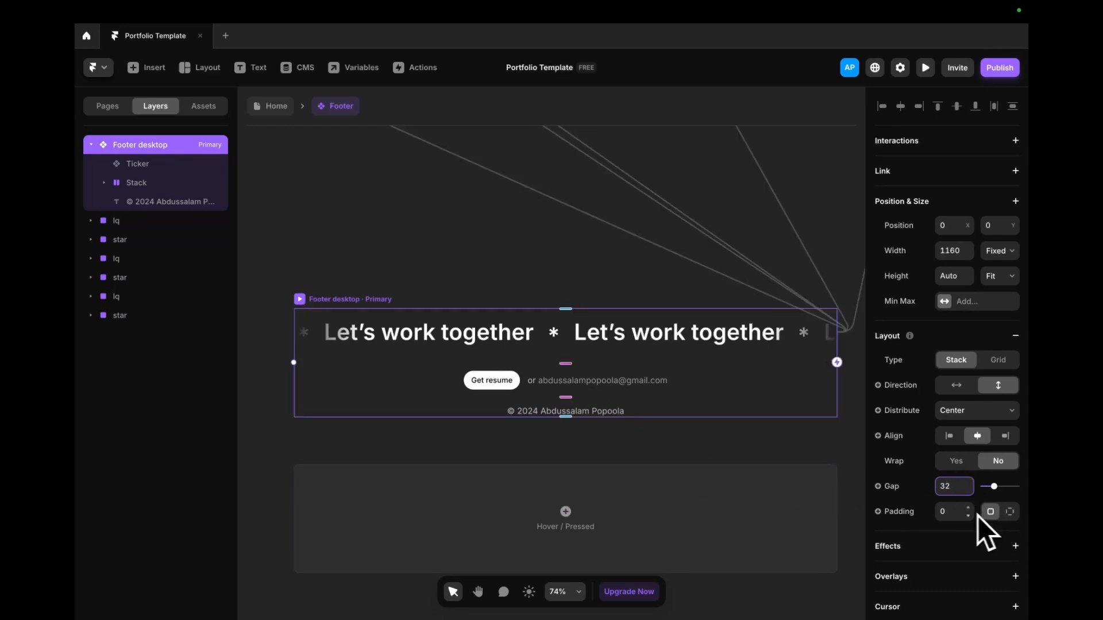
# - Give the Footer desktop variant individual padding of 32 at the top and 24 at the bottom
pyautogui.click(1009, 511)
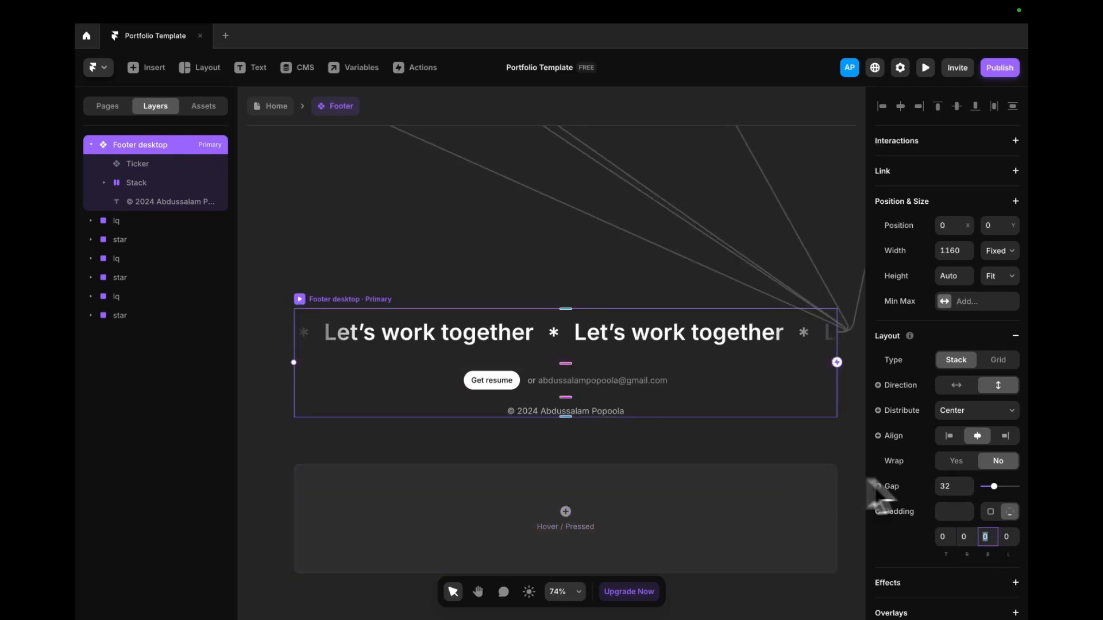
pyautogui.click(949, 532)
pyautogui.write('24')
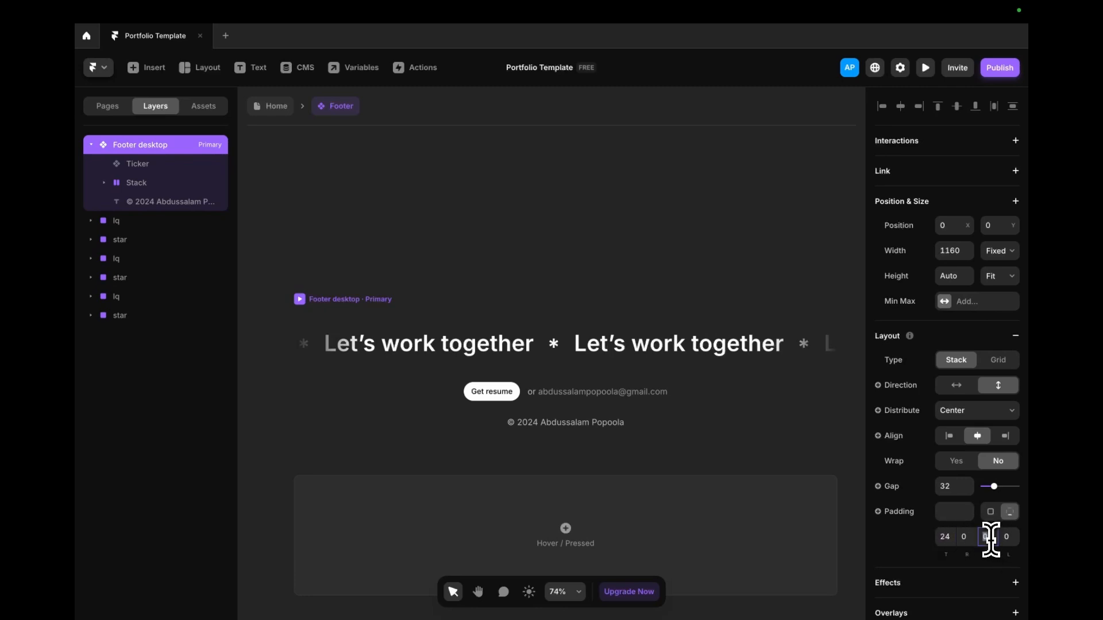
pyautogui.write('24')
pyautogui.click(950, 538)
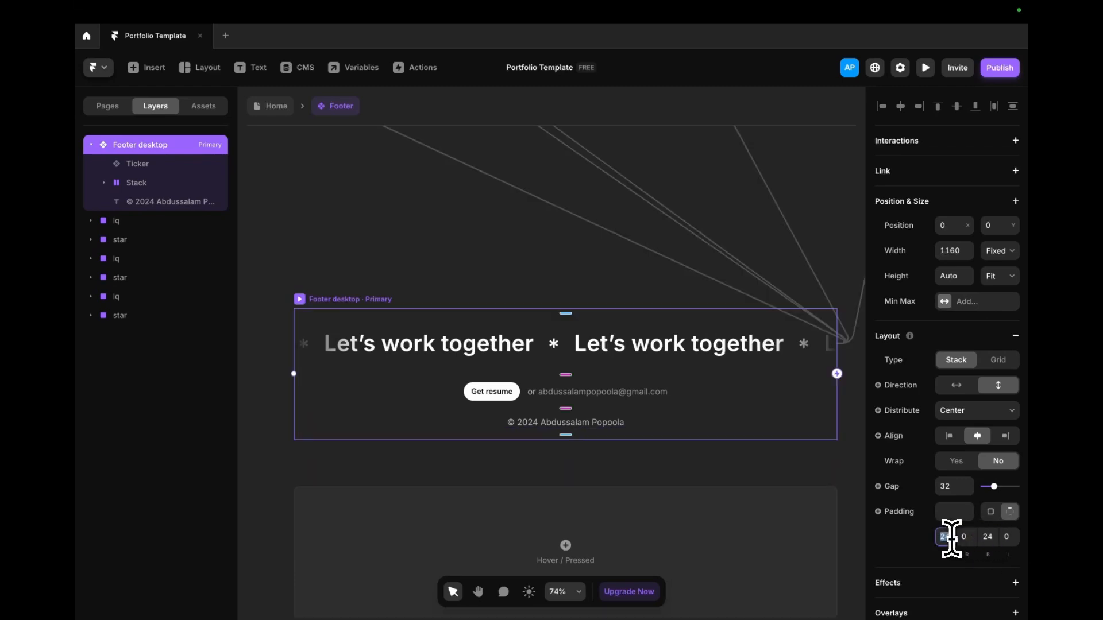
pyautogui.write('32')
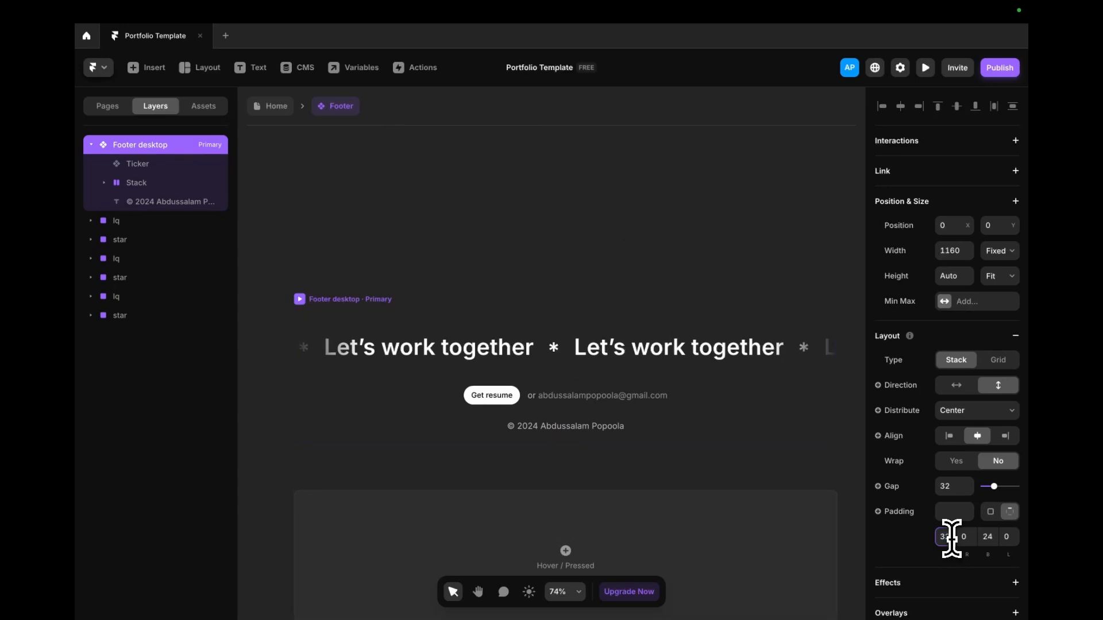
pyautogui.click(387, 269)
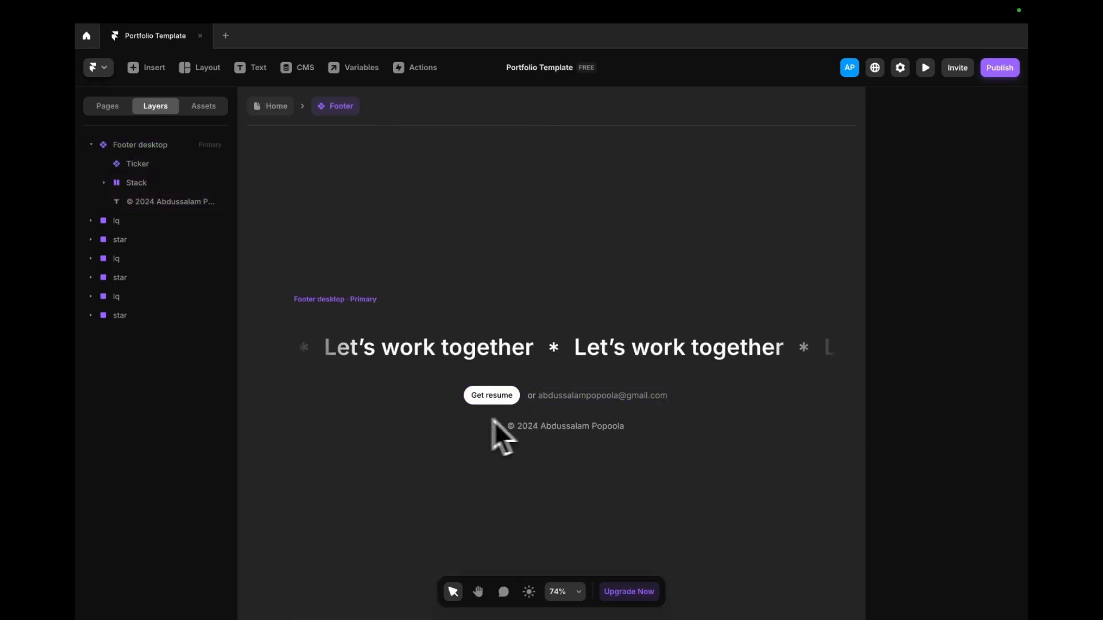
# - Switch to the Figma design, measure the spacing between the footer's contents and its edges, and return to Framer
pyautogui.hotkey('ctrl', 'Left')
pyautogui.click(566, 355)
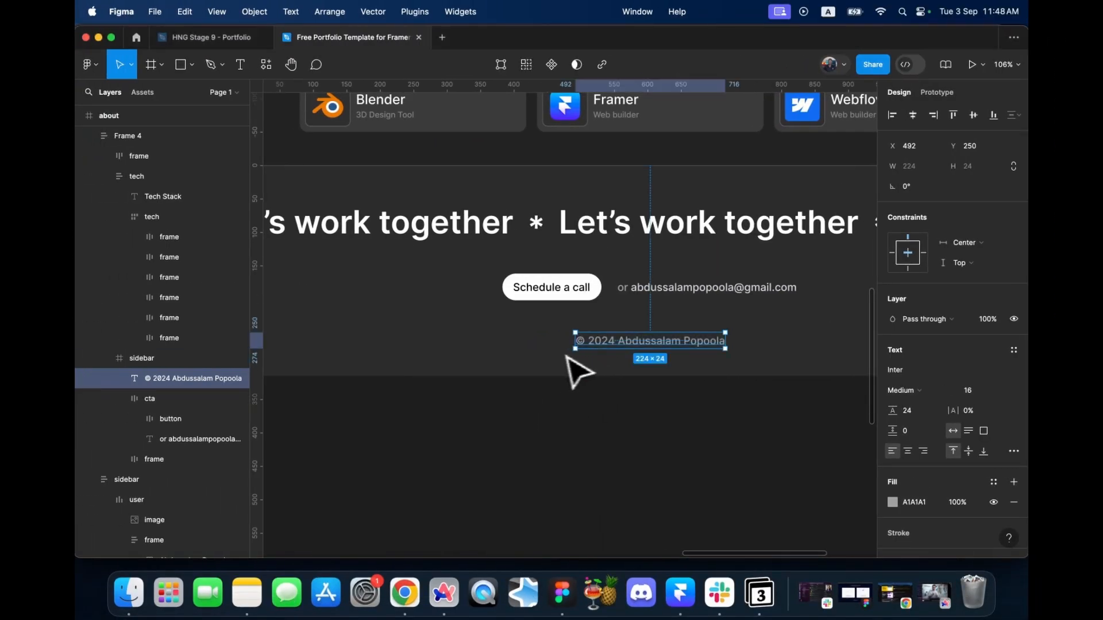
pyautogui.press('alt')
pyautogui.click(637, 236)
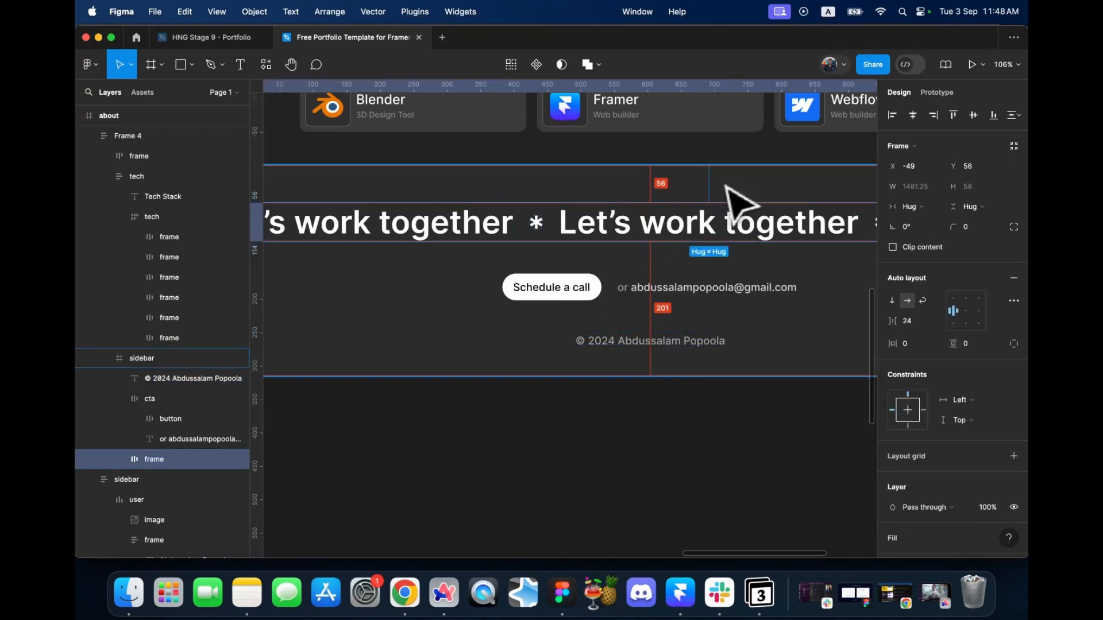
pyautogui.hotkey('ctrl', 'Right')
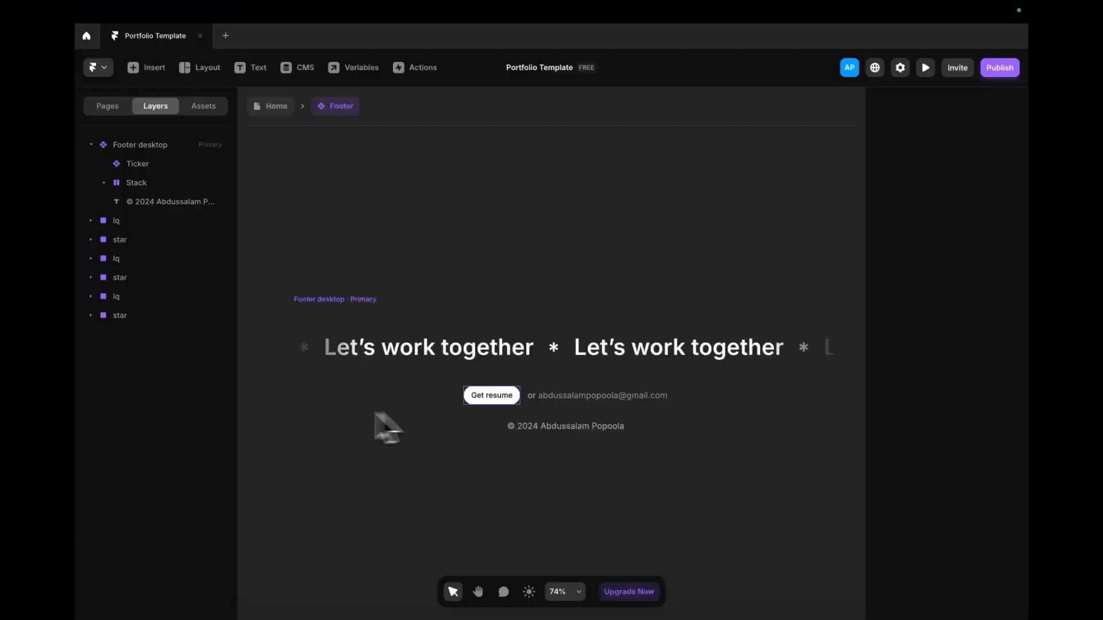
# - Leave the Footer component for the Home page and preview the Desktop layout, examining the page from the hero section down to the projects
pyautogui.click(337, 303)
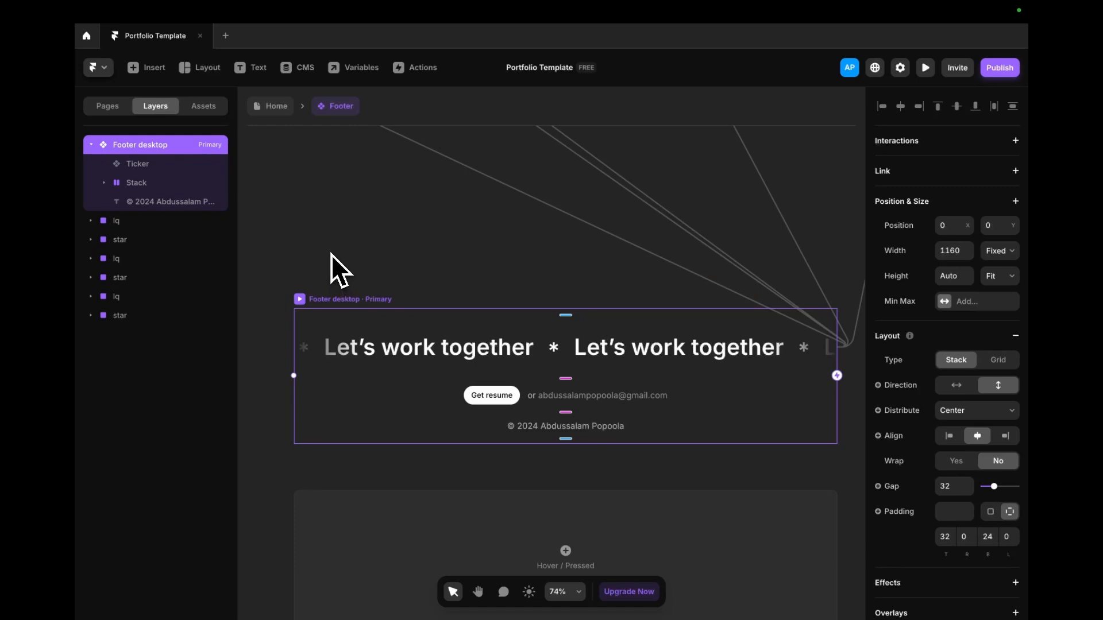
pyautogui.press('Escape')
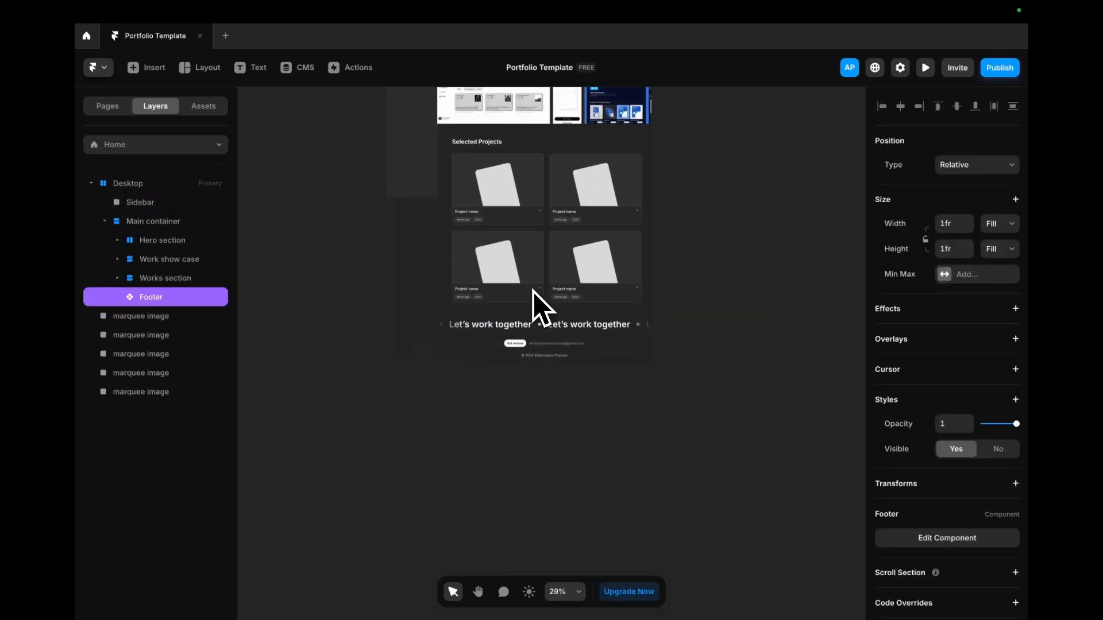
pyautogui.scroll(4, 533, 290)
pyautogui.scroll(-4, 438, 317)
pyautogui.click(409, 226)
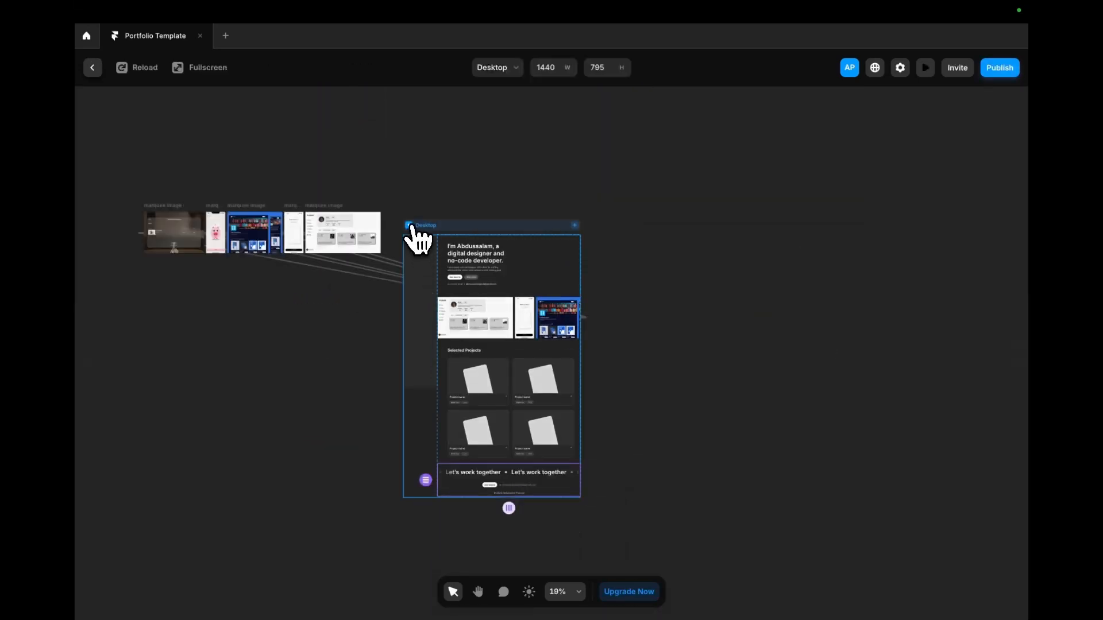
pyautogui.scroll(-10, 414, 313)
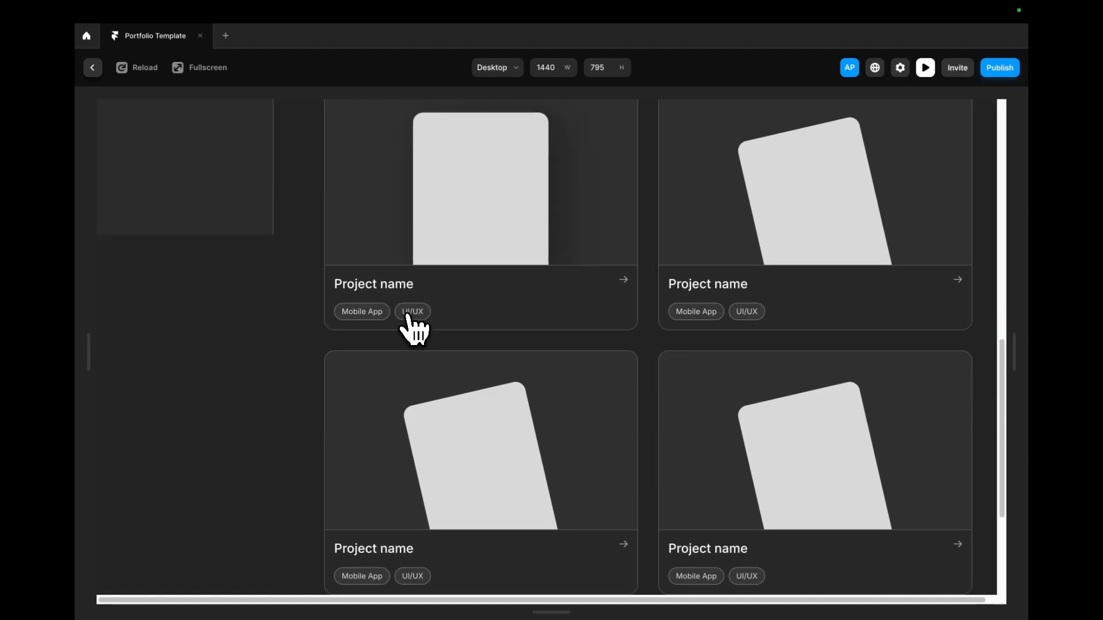
pyautogui.scroll(-4, 408, 336)
pyautogui.scroll(7, 405, 356)
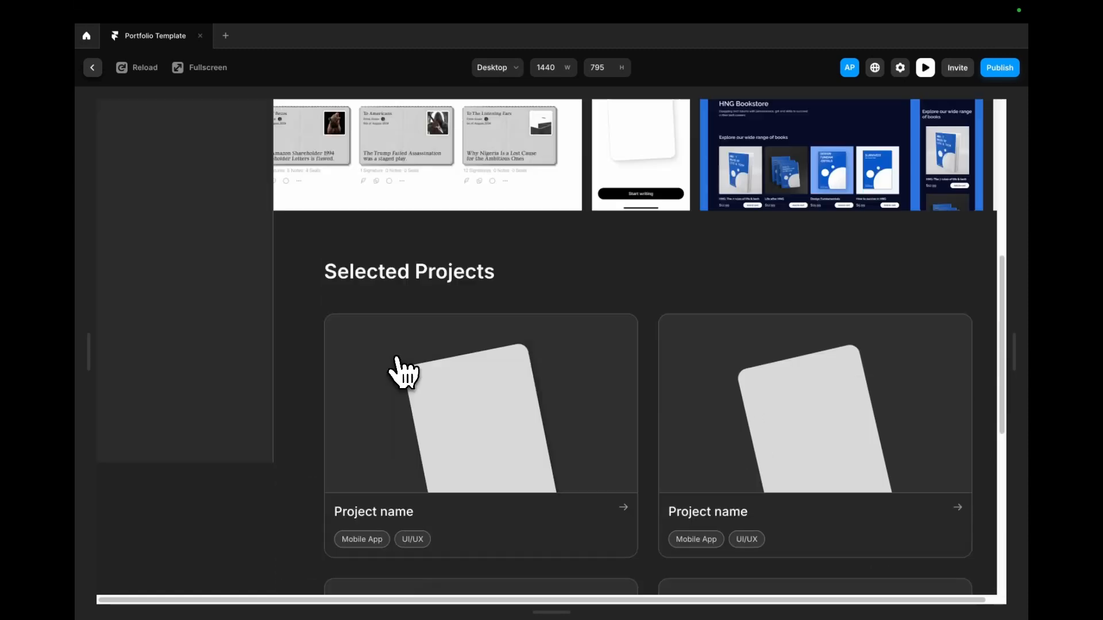
pyautogui.scroll(5, 404, 367)
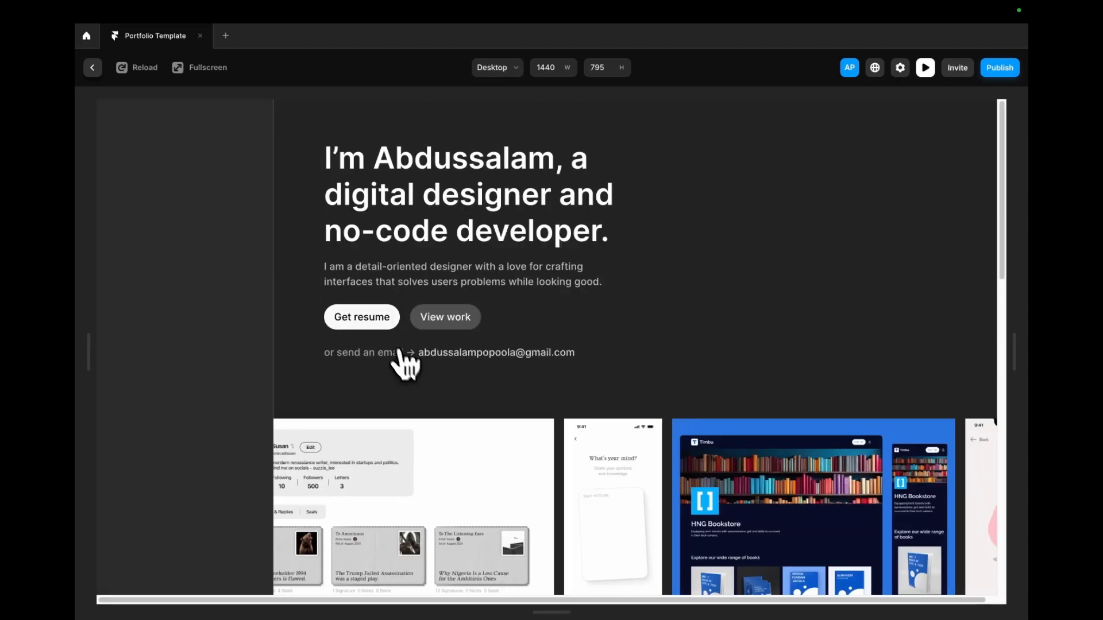
# - Leave the preview, inspect the footer frame's stroke and fill colours in the Figma design, and return to Framer
pyautogui.click(927, 70)
pyautogui.hotkey('ctrl', 'Left')
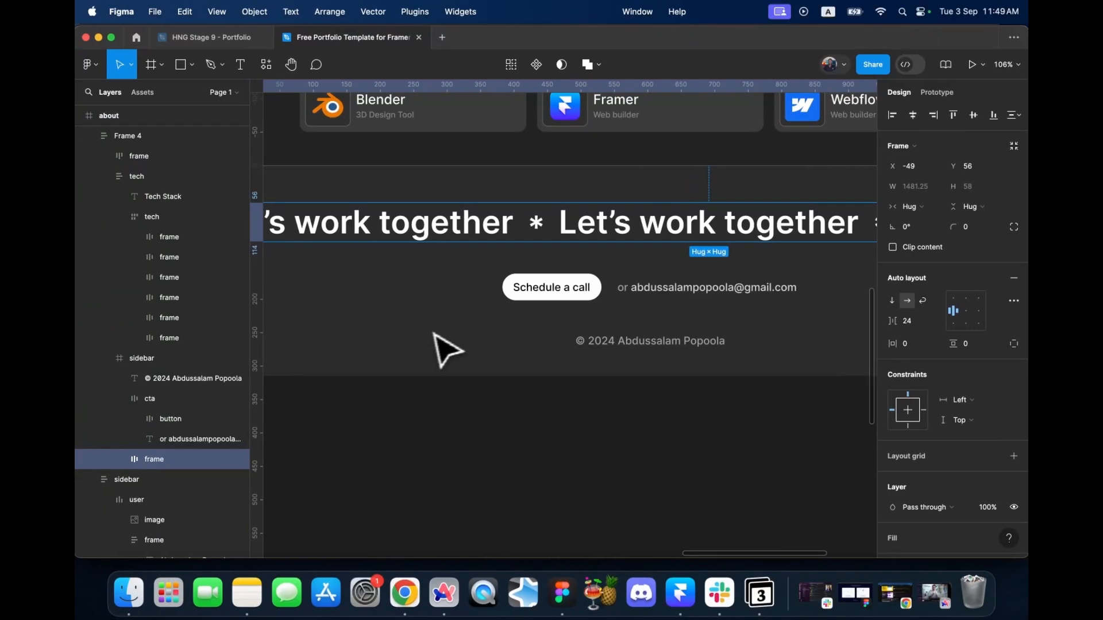
pyautogui.click(436, 337)
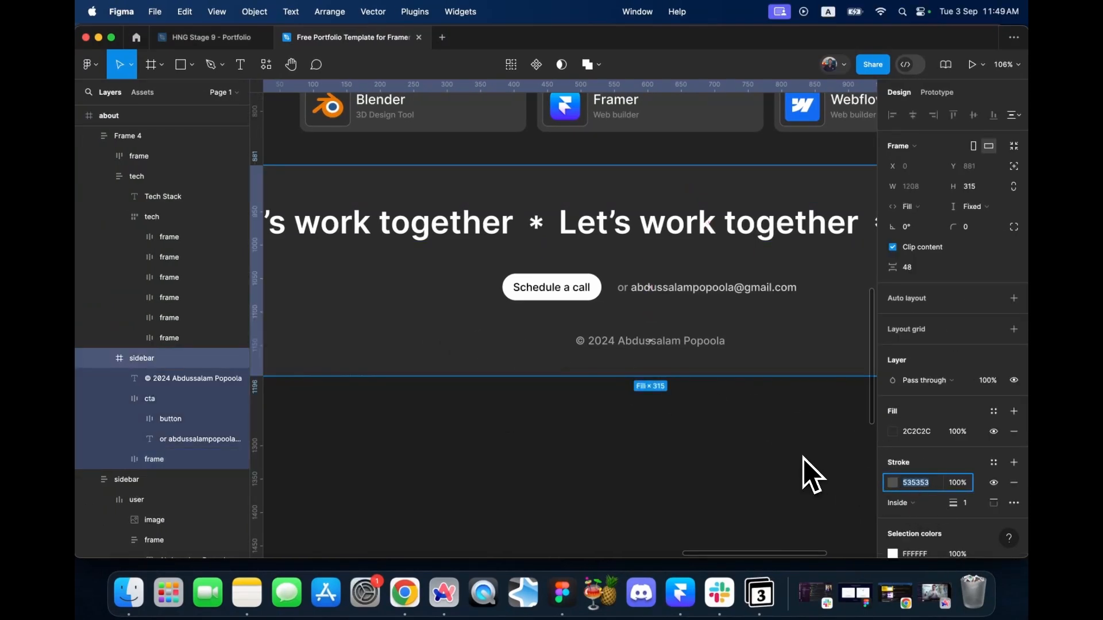
pyautogui.click(924, 433)
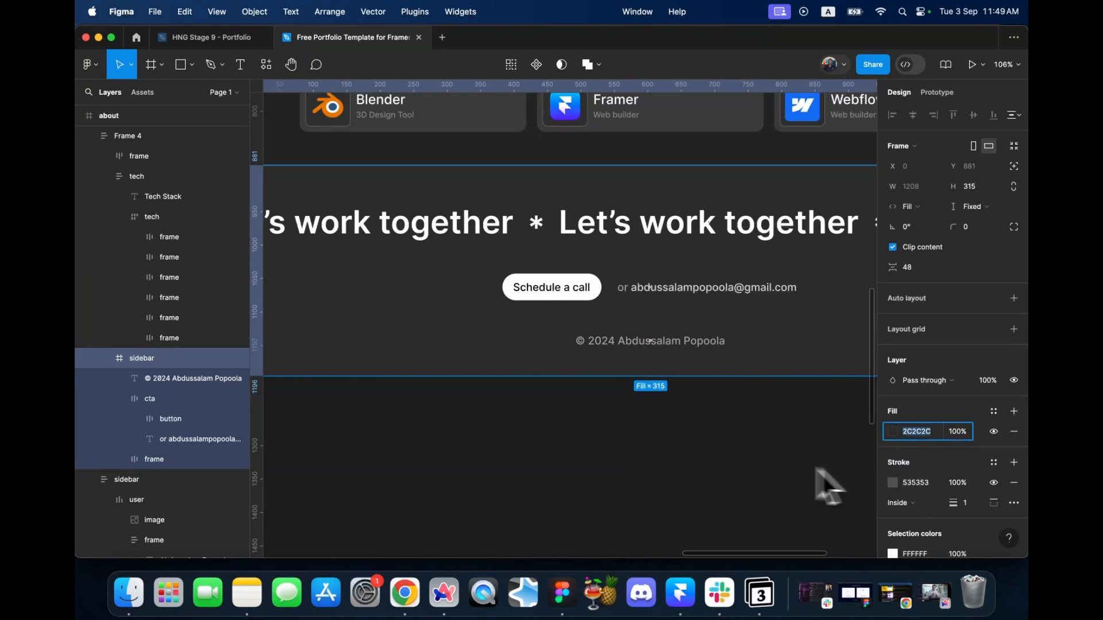
pyautogui.hotkey('ctrl', 'Right')
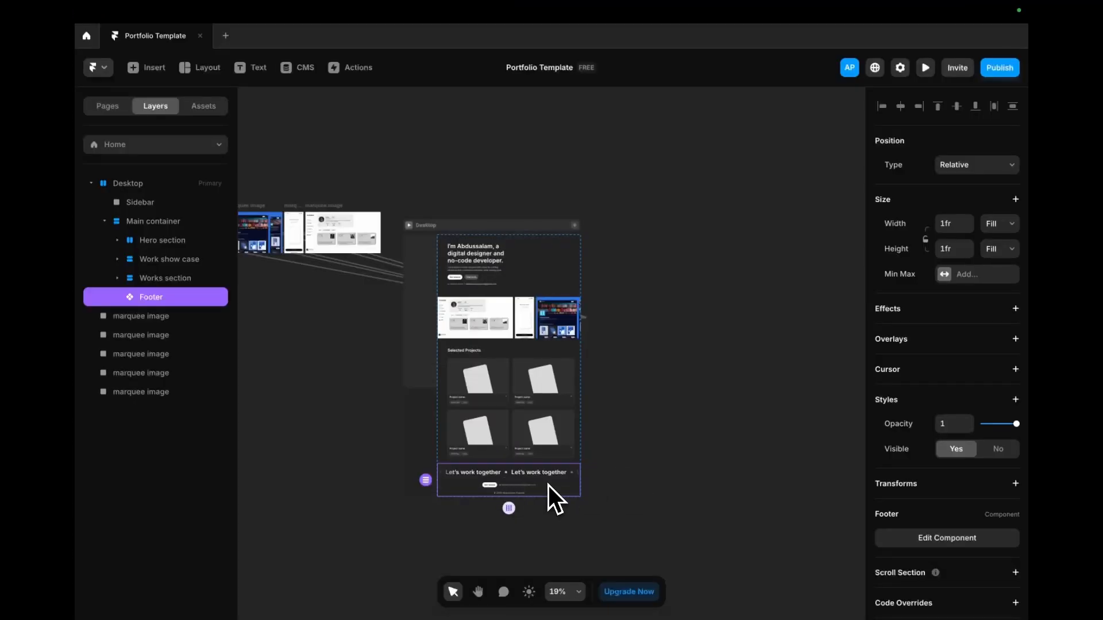
# - Open the Footer component from the Home page and fill its desktop variant with the Light BG color style
pyautogui.doubleClick(549, 485)
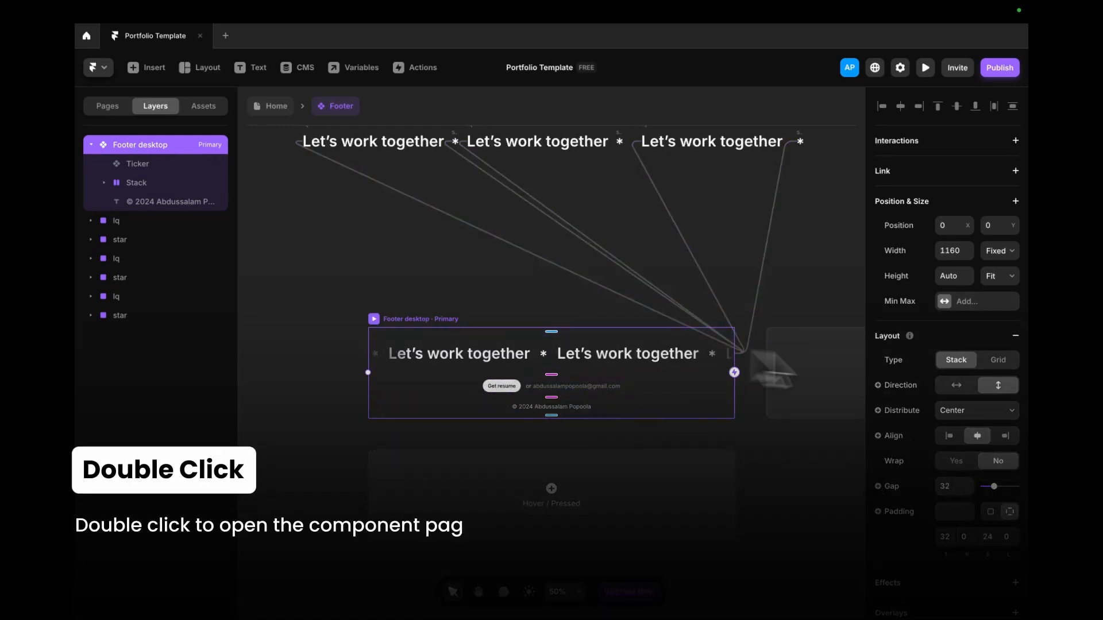
pyautogui.scroll(-4, 996, 504)
pyautogui.scroll(-2, 976, 464)
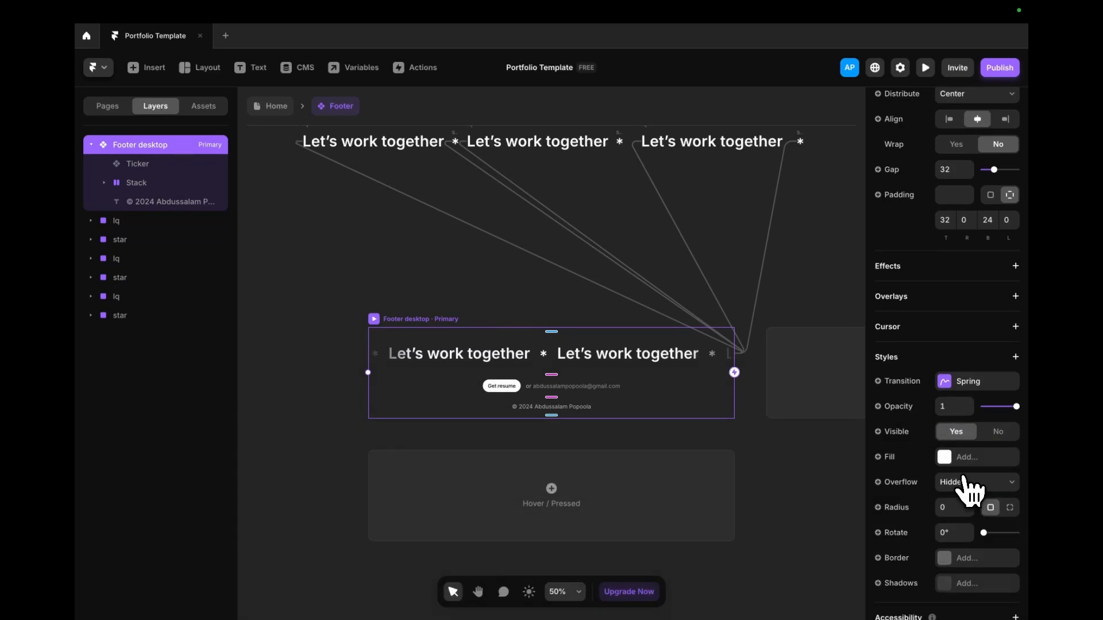
pyautogui.click(949, 459)
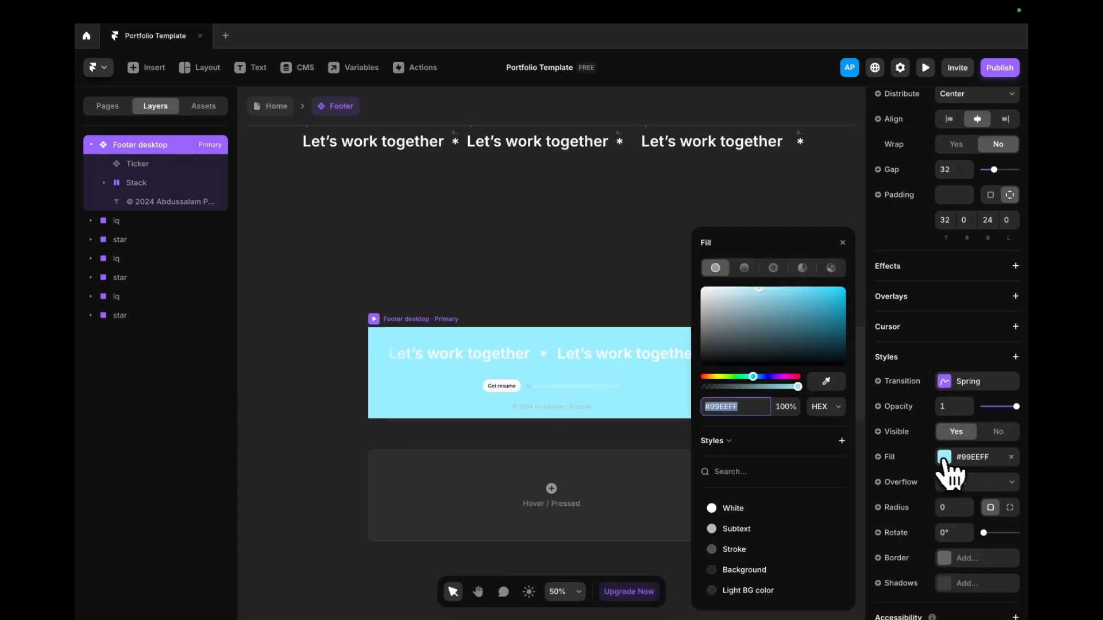
pyautogui.click(739, 592)
# - Add a solid border in the Stroke colour style to the Footer desktop variant, 1 wide at the top and 0 on the other sides
pyautogui.click(953, 558)
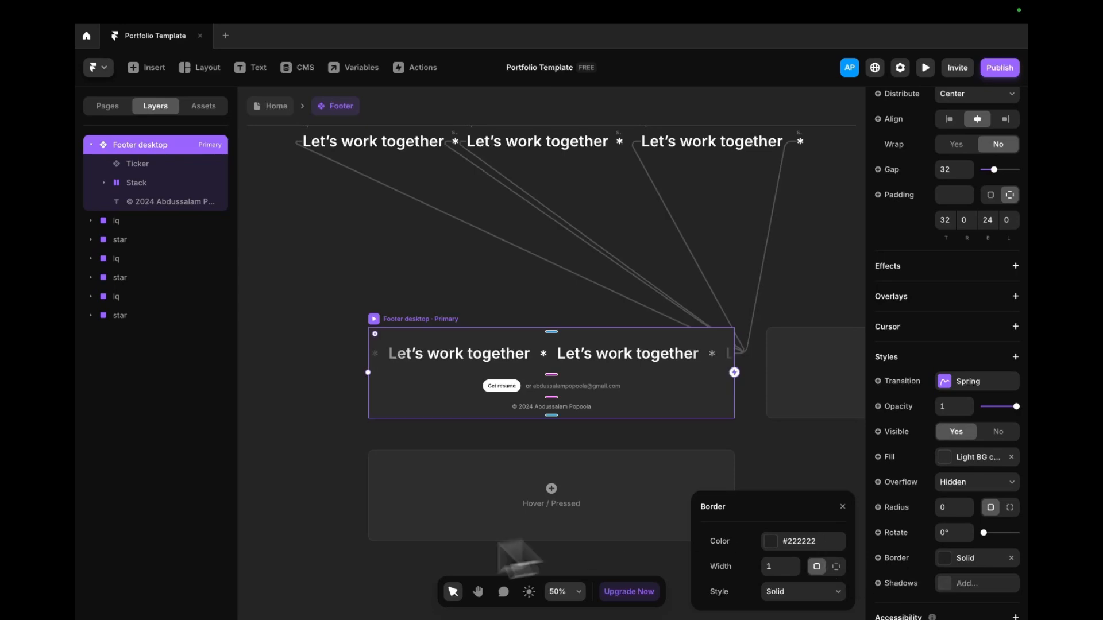
pyautogui.click(771, 543)
pyautogui.click(737, 550)
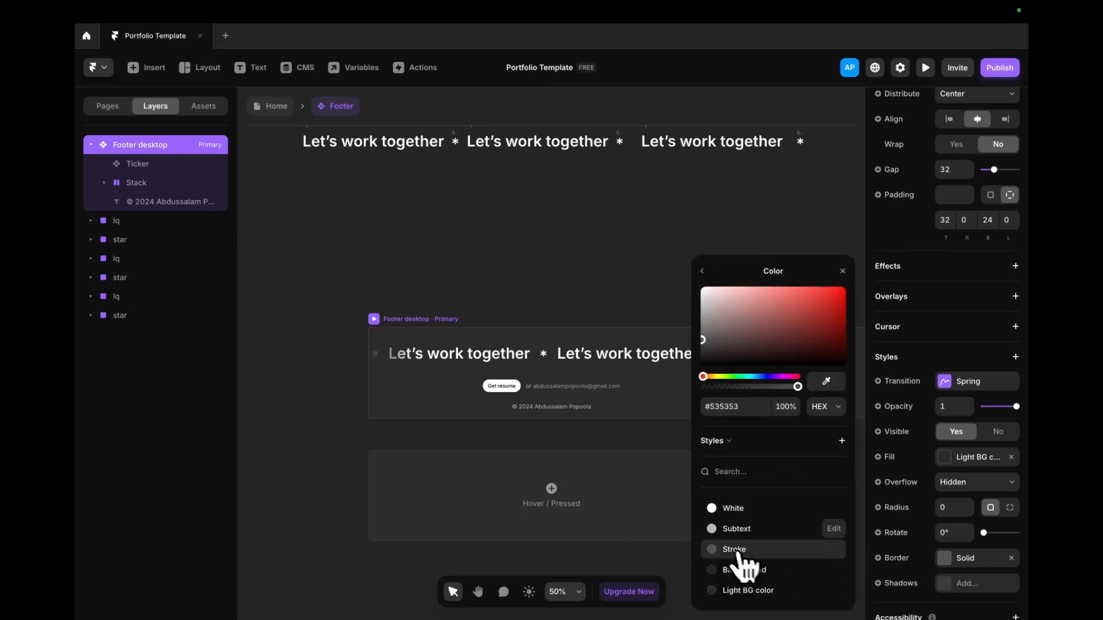
pyautogui.click(704, 271)
pyautogui.click(833, 568)
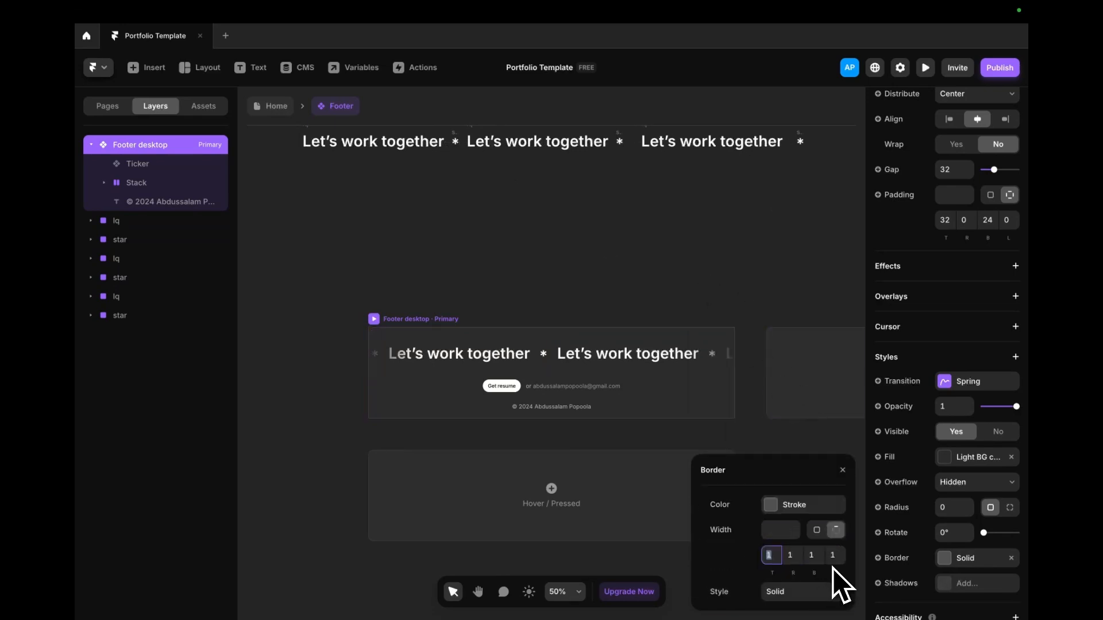
pyautogui.click(795, 556)
pyautogui.write('0')
pyautogui.press('Tab')
pyautogui.write('0')
pyautogui.press('Tab')
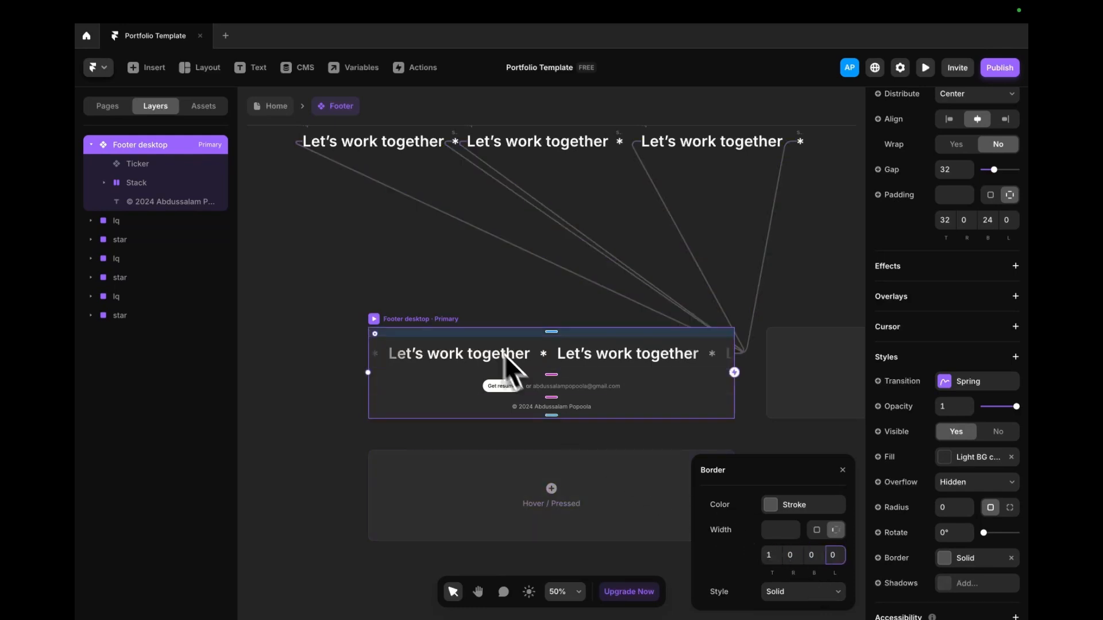
# - Return to the Home page and preview the Desktop layout down to the footer to examine its fill and top border
pyautogui.doubleClick(352, 260)
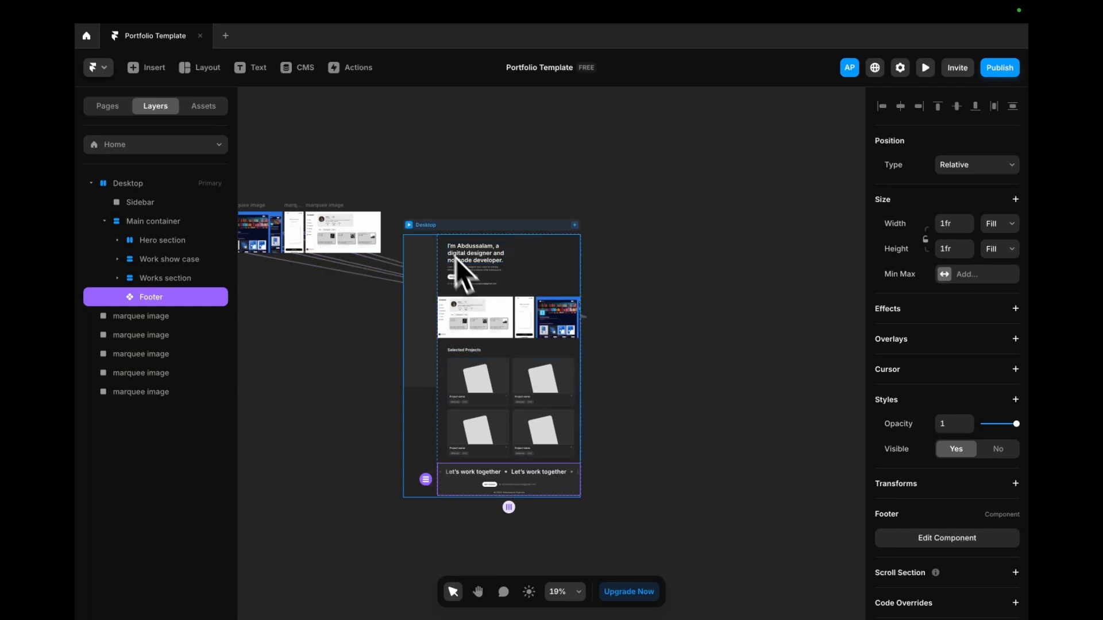
pyautogui.press('super+p')
pyautogui.scroll(-6, 450, 350)
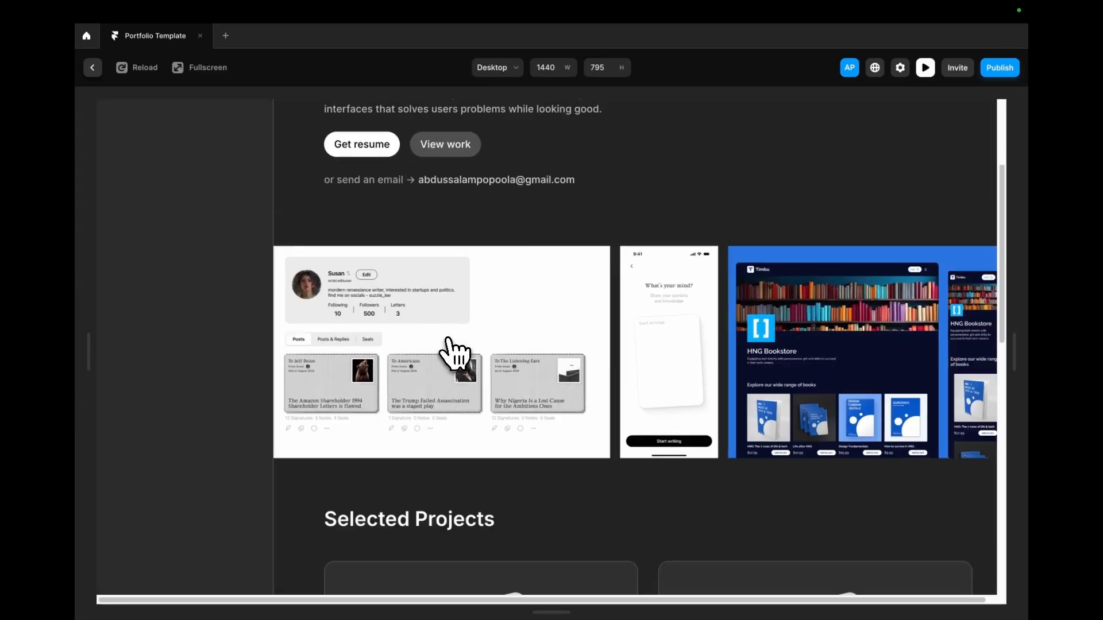
pyautogui.scroll(-8, 451, 350)
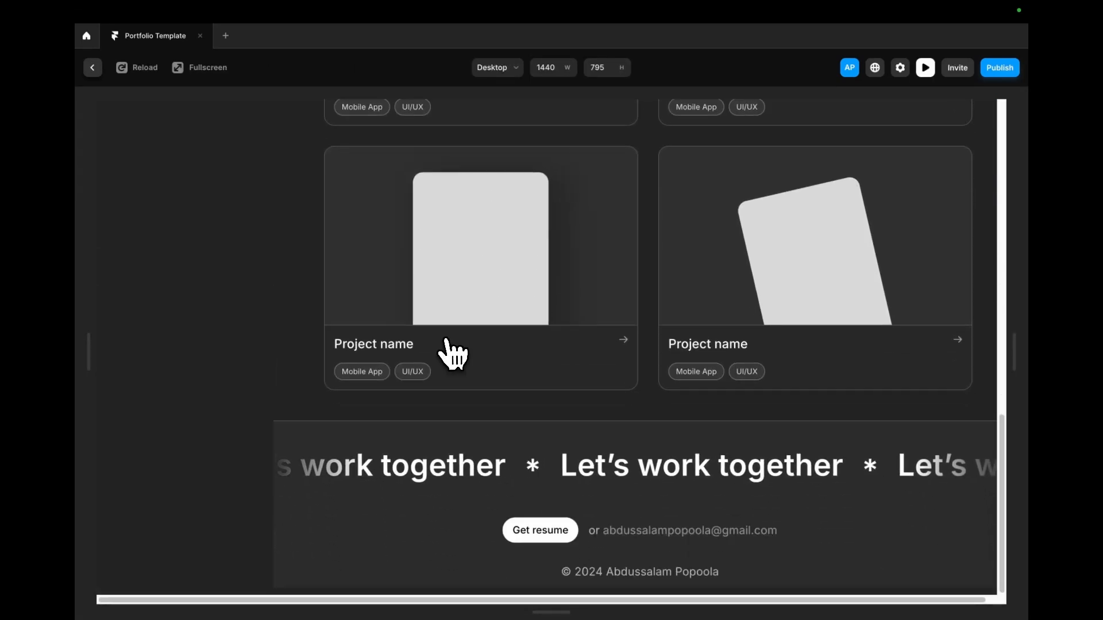
pyautogui.scroll(1, 476, 324)
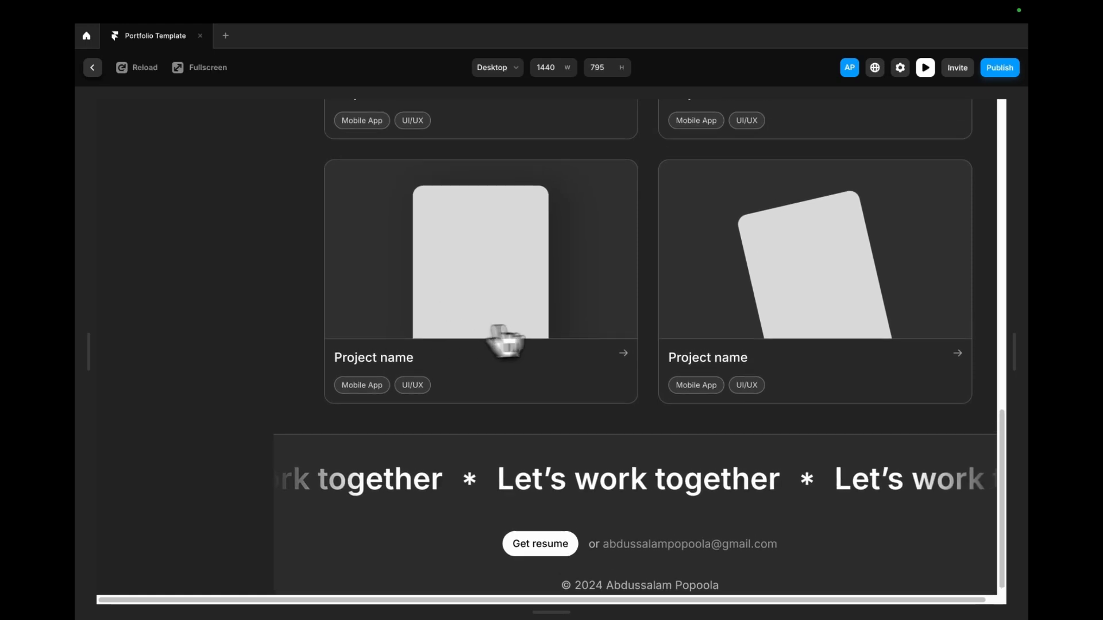
pyautogui.click(925, 68)
# - Select the Sidebar on the Home page, switch to Figma and select the user block in the hero frame's sidebar
pyautogui.scroll(-2, 459, 367)
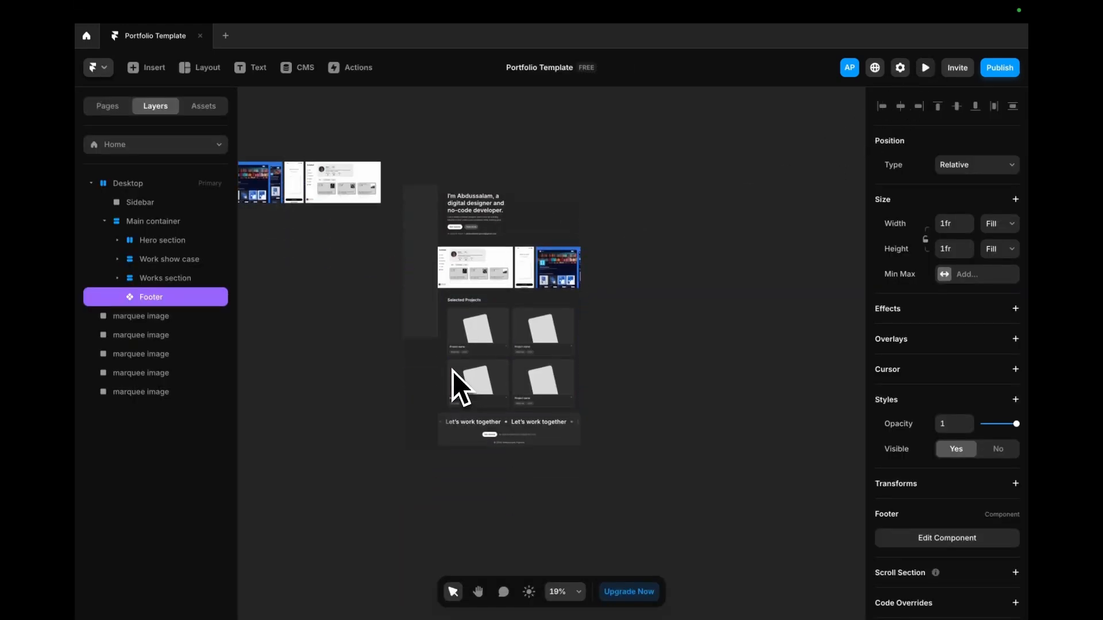
pyautogui.click(422, 288)
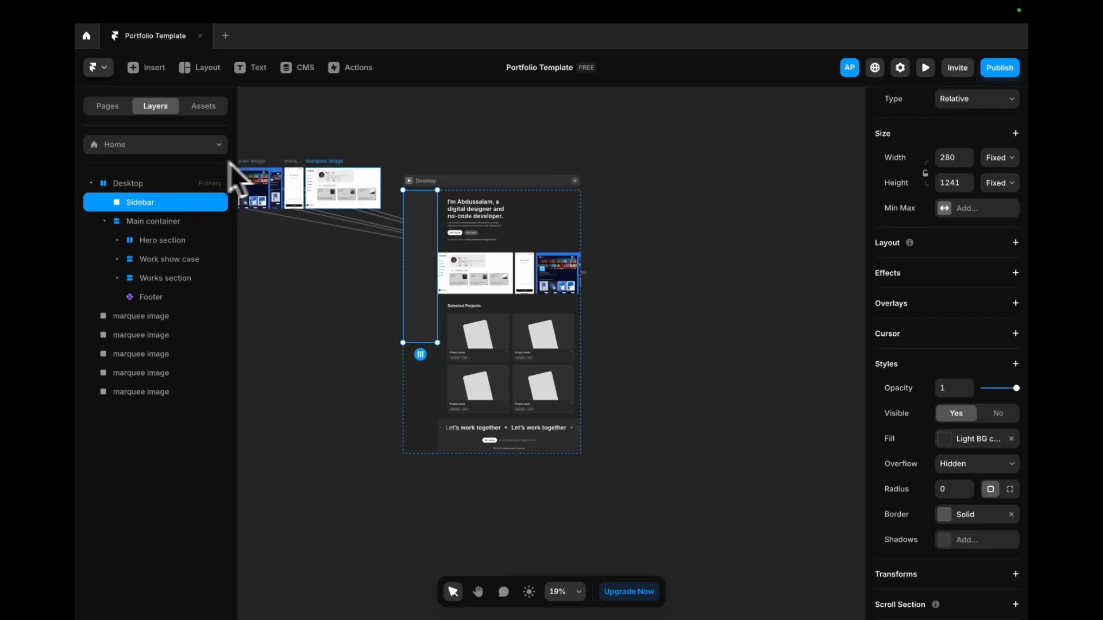
pyautogui.scroll(5, 423, 230)
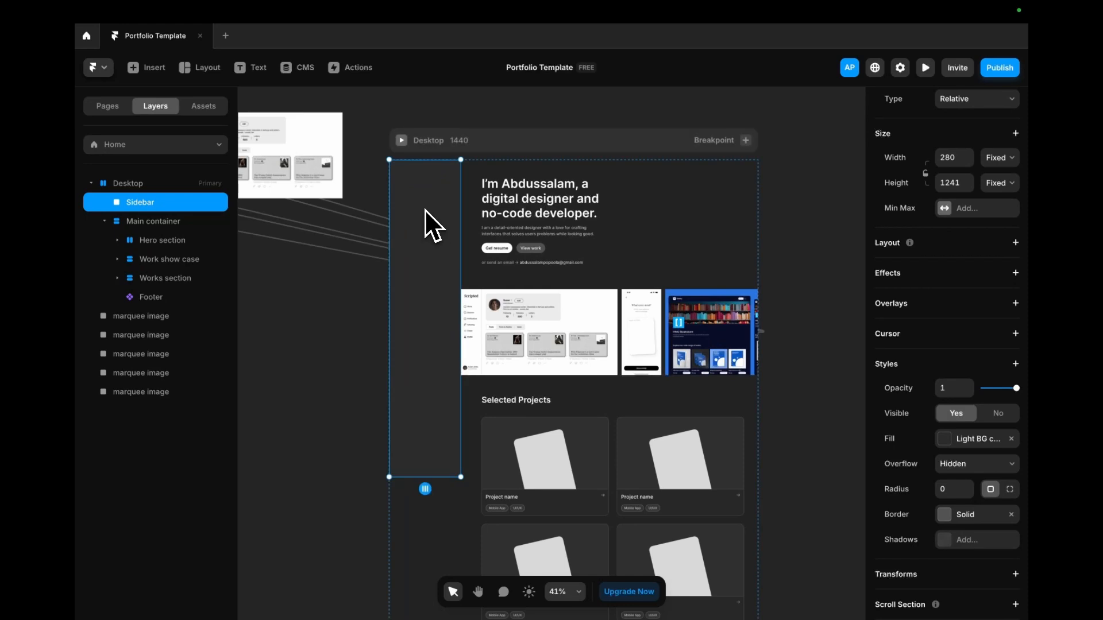
pyautogui.scroll(-2, 426, 217)
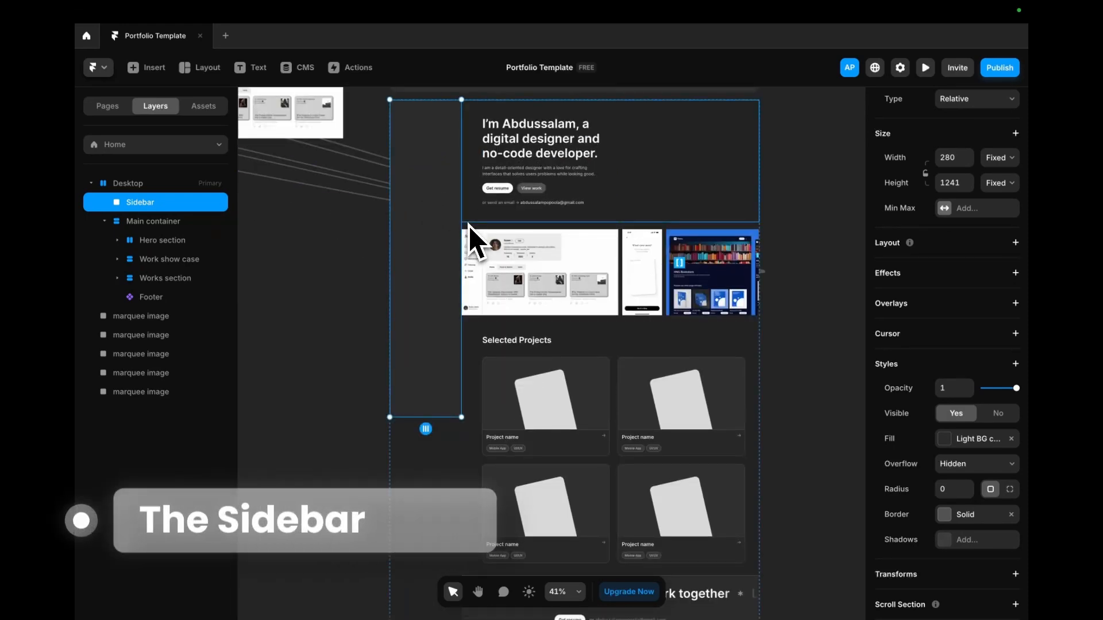
pyautogui.scroll(1, 446, 274)
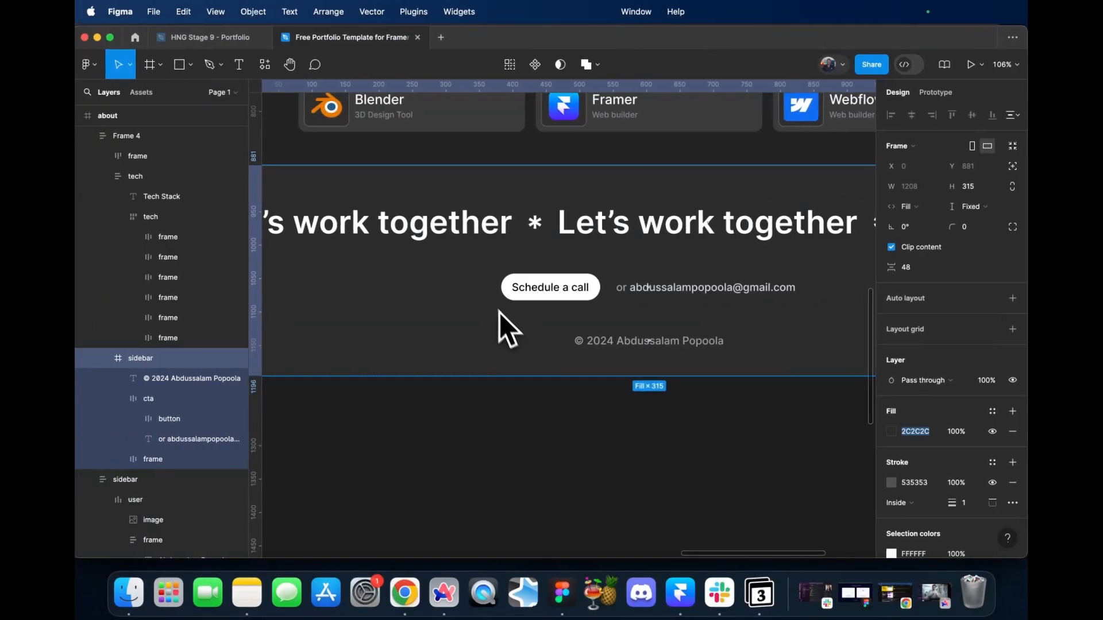
pyautogui.scroll(2, 506, 327)
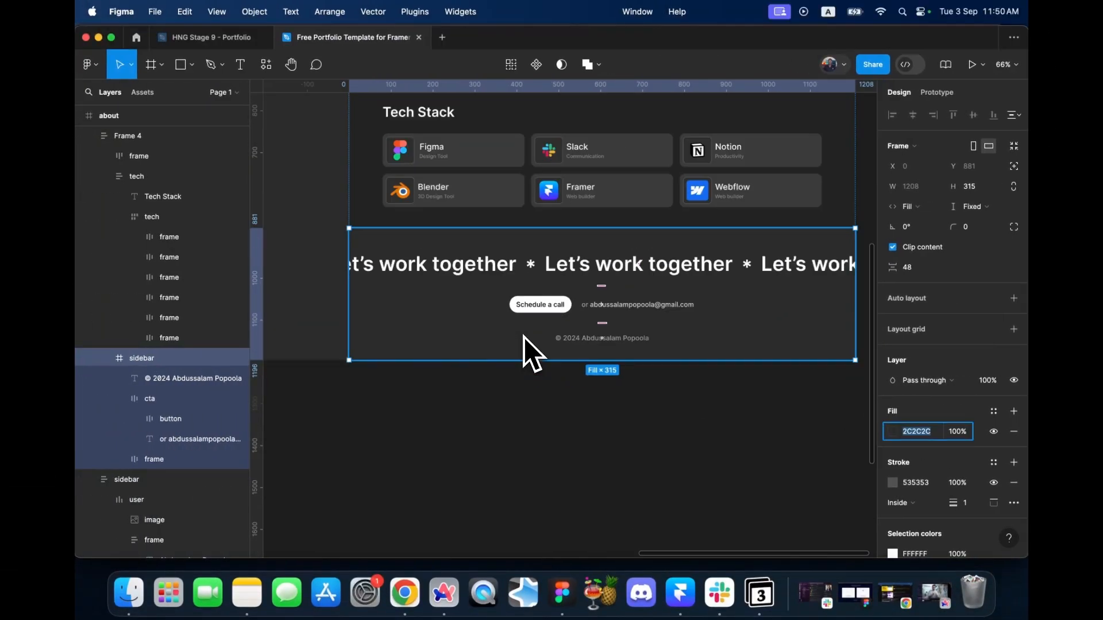
pyautogui.scroll(2, 524, 337)
pyautogui.scroll(-5, 523, 305)
pyautogui.scroll(2, 524, 304)
pyautogui.scroll(5, 440, 270)
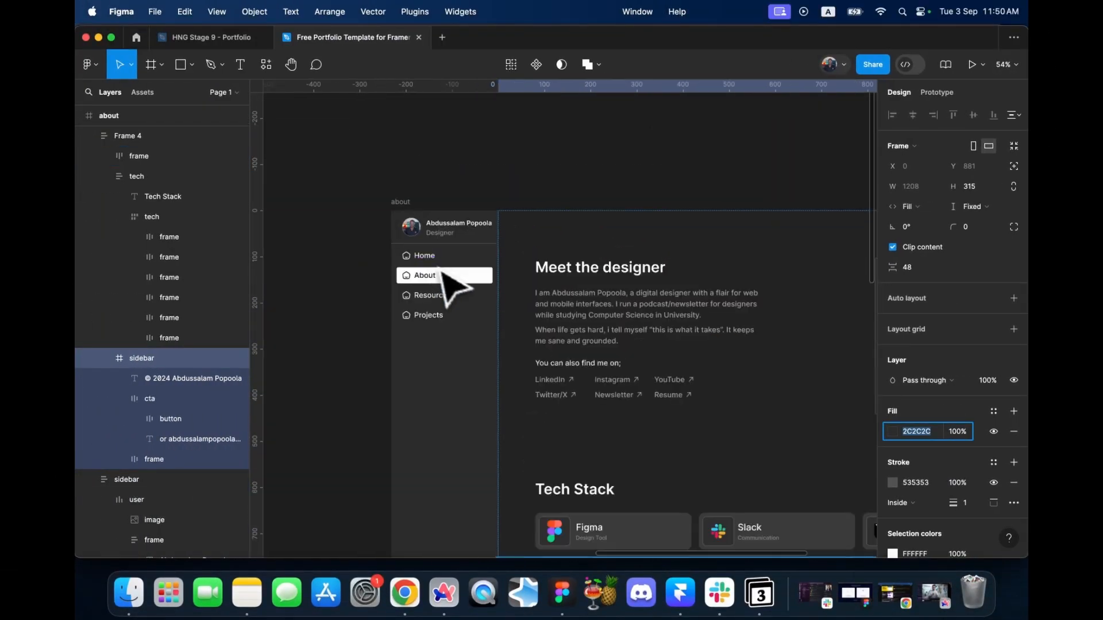
pyautogui.scroll(2, 436, 273)
pyautogui.scroll(-6, 637, 312)
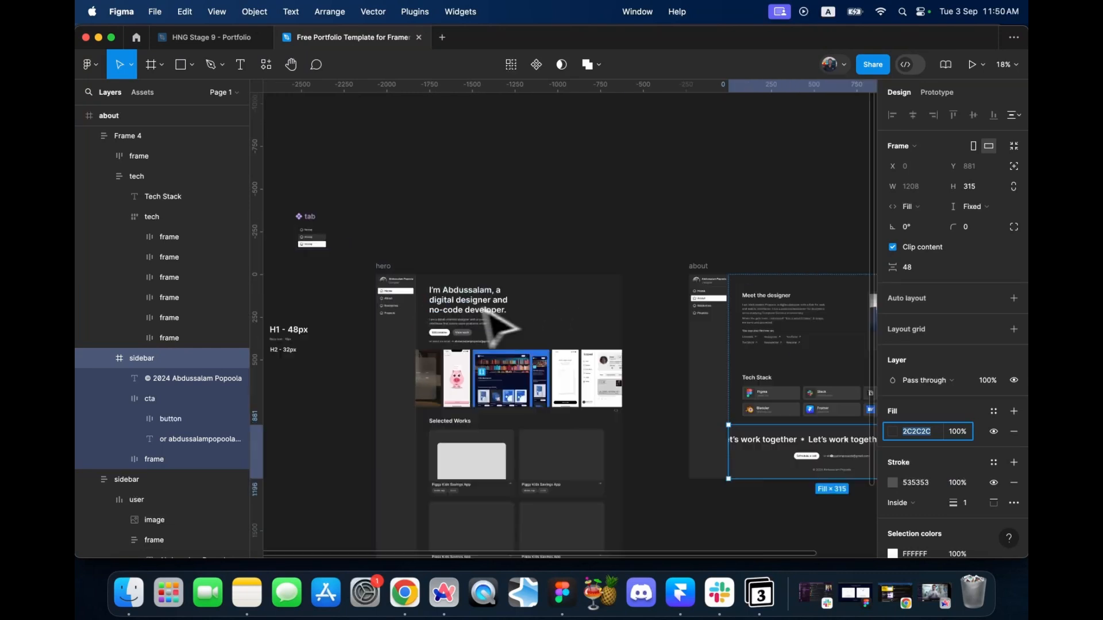
pyautogui.scroll(10, 487, 313)
pyautogui.click(470, 246)
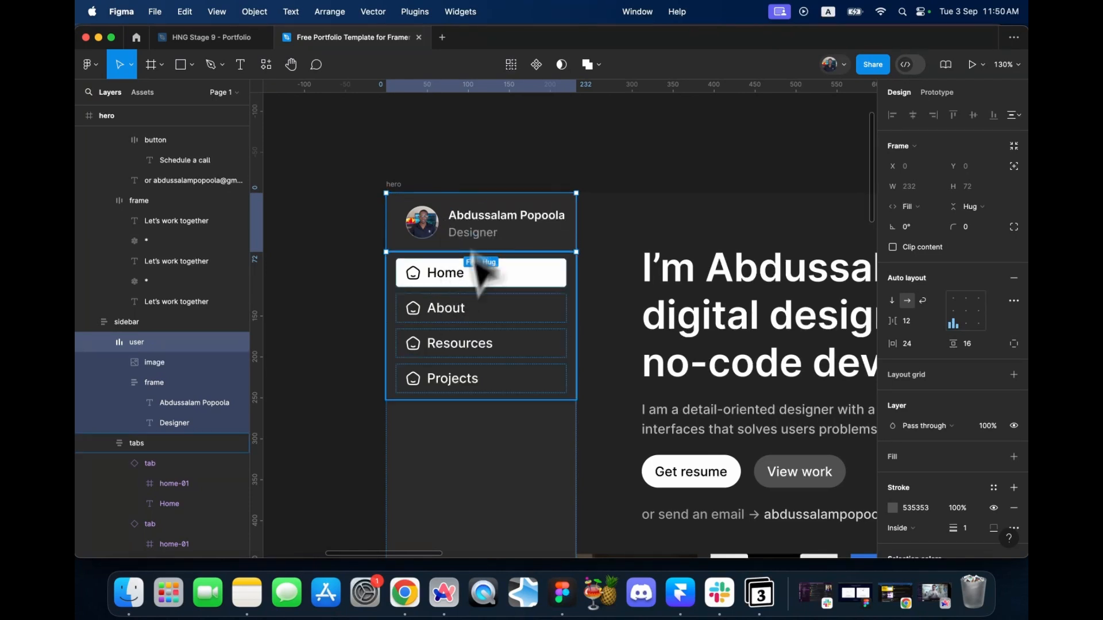
# - Copy the user block with the Figma to HTML with Framer plugin and paste it into the Sidebar in Framer
pyautogui.rightClick(500, 229)
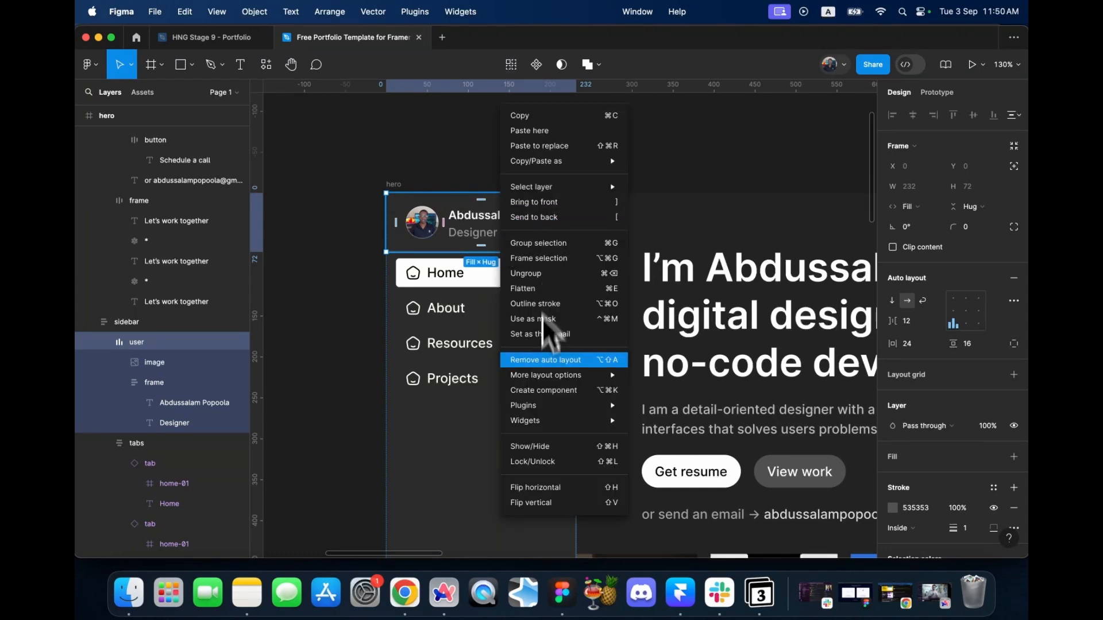
pyautogui.click(267, 66)
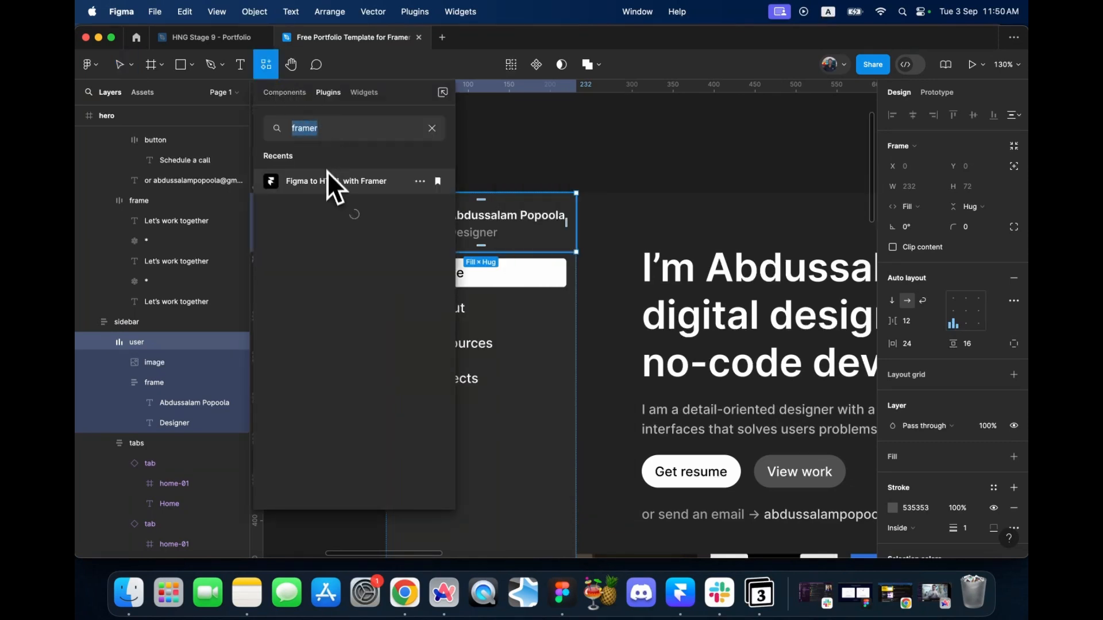
pyautogui.click(327, 175)
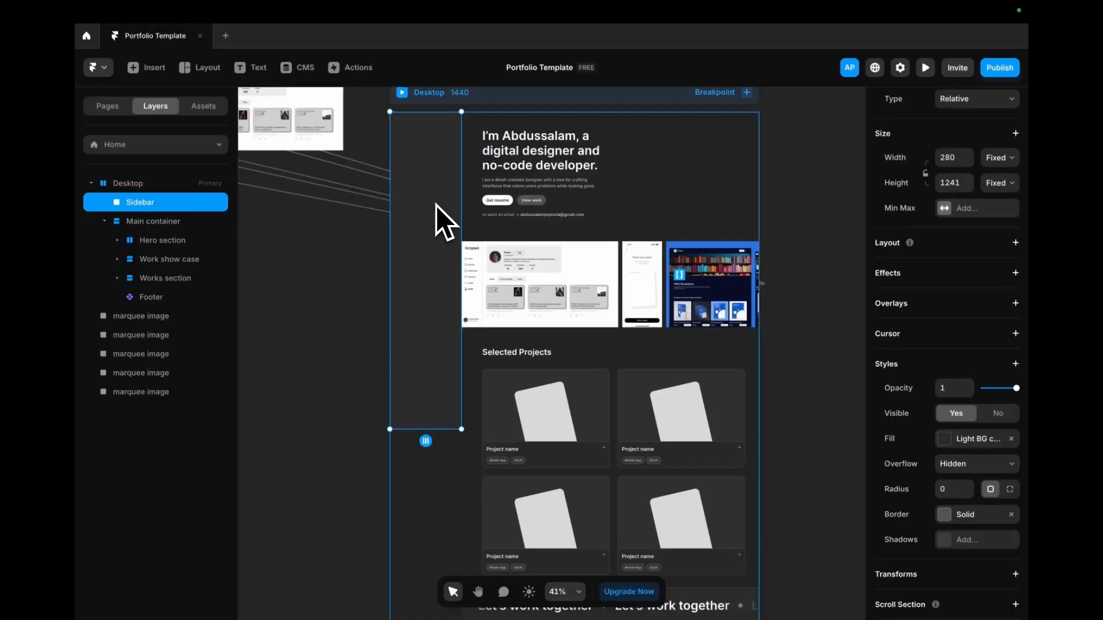
pyautogui.scroll(10, 424, 121)
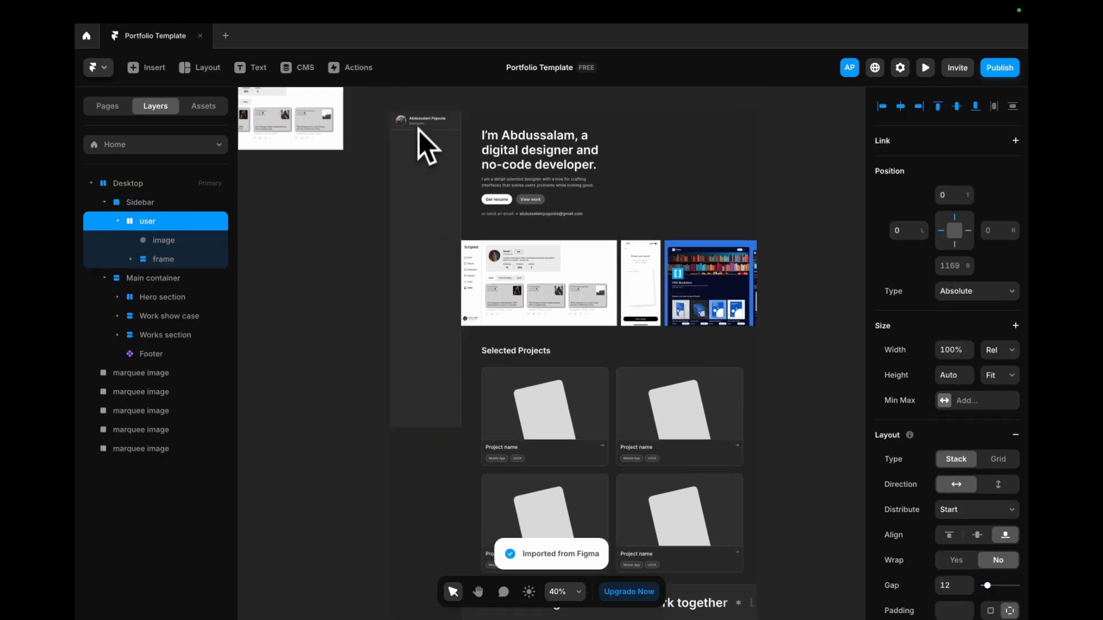
# - Create a new text style from the name text above "Designer" in the Sidebar's user block
pyautogui.scroll(5, 424, 121)
pyautogui.doubleClick(392, 148)
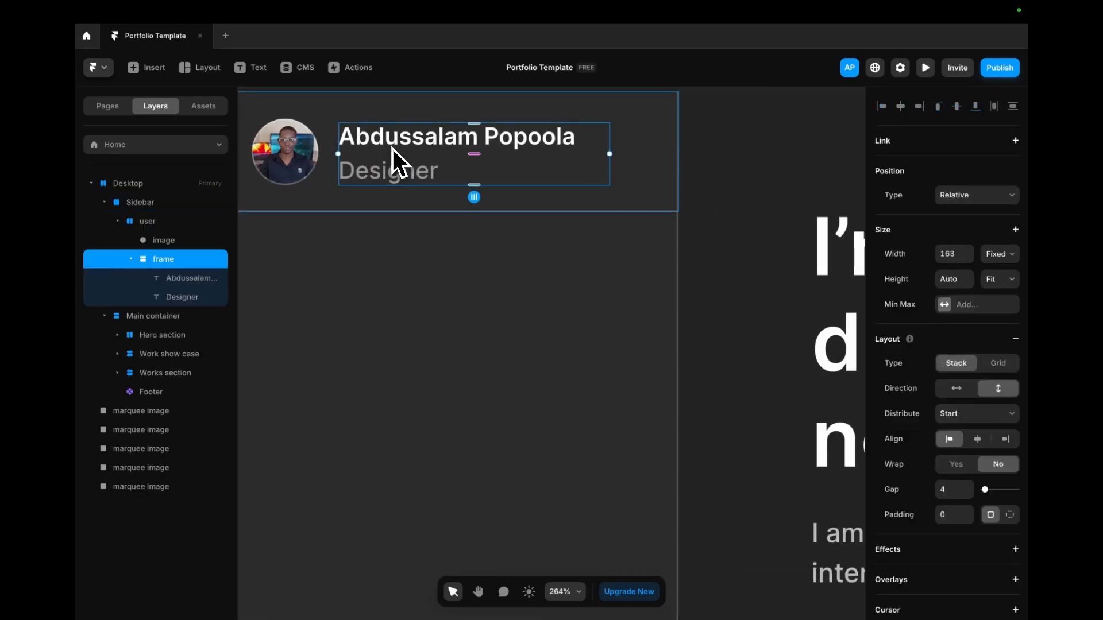
pyautogui.press('Escape')
pyautogui.click(391, 147)
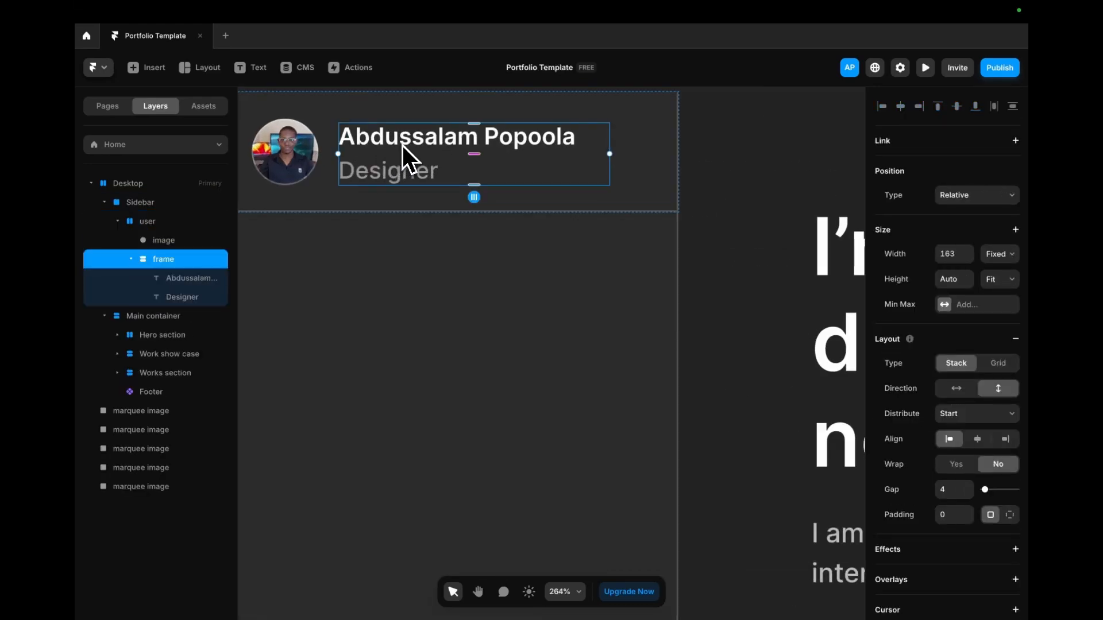
pyautogui.click(402, 145)
pyautogui.scroll(-7, 983, 508)
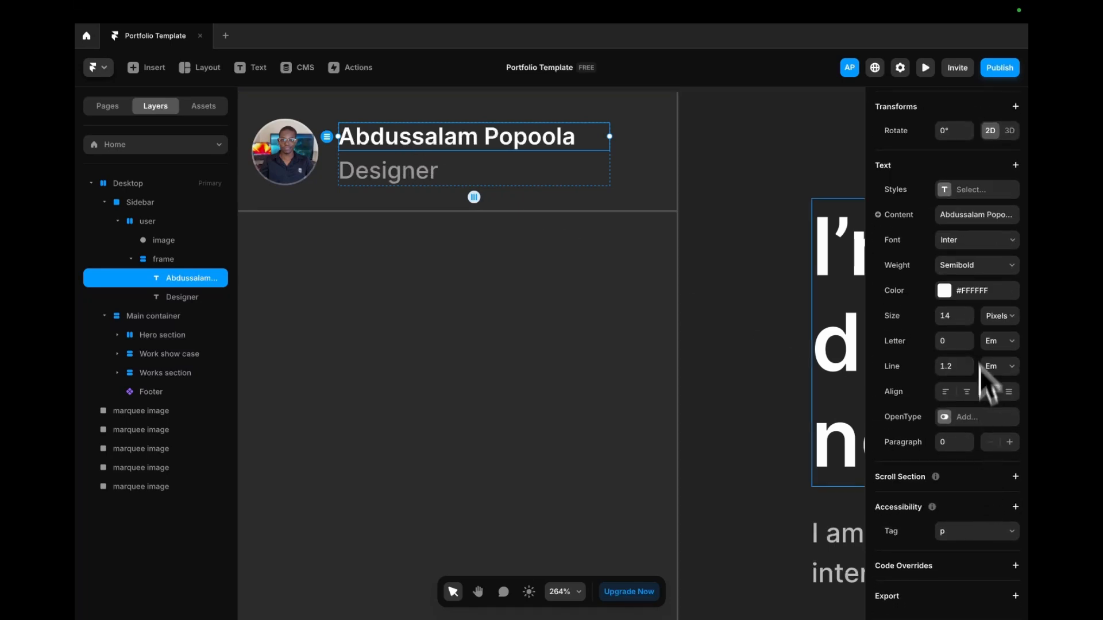
pyautogui.click(950, 190)
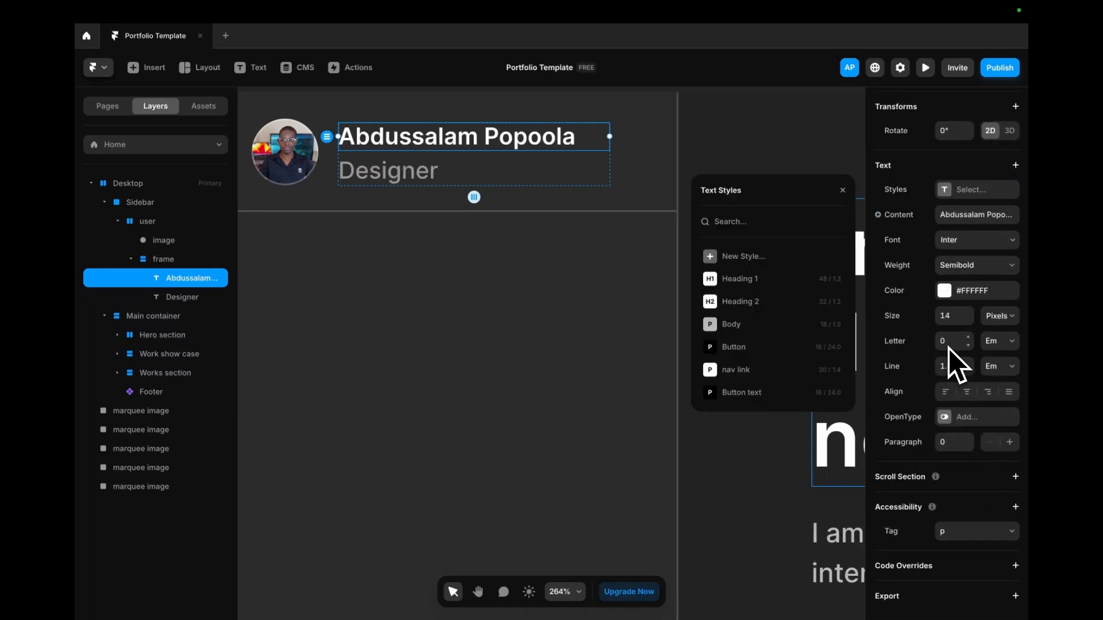
pyautogui.click(735, 257)
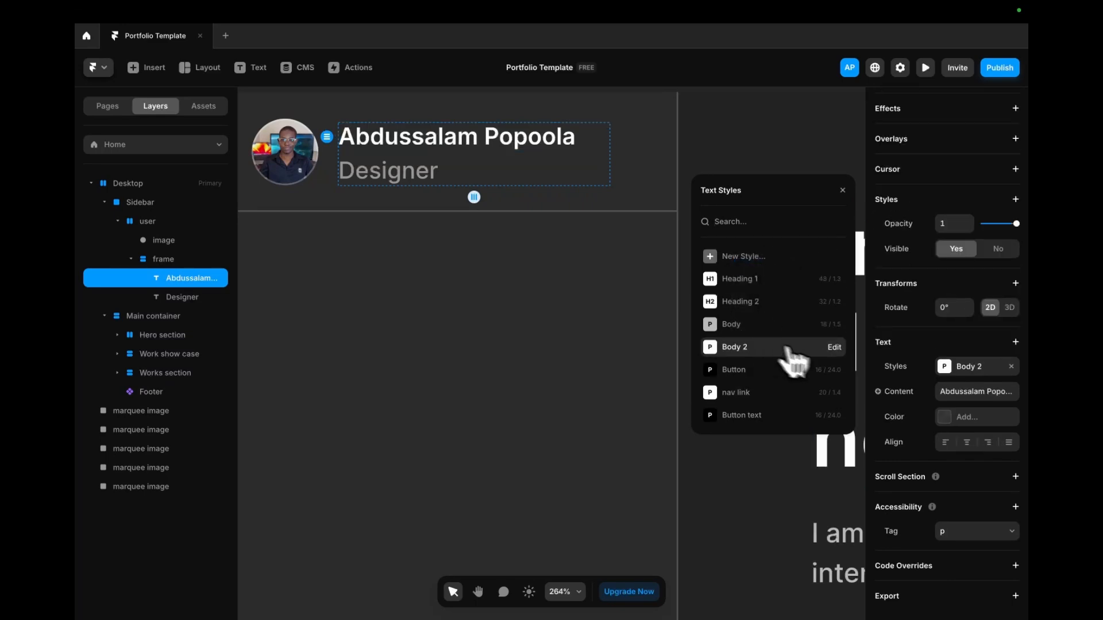
# - Rename the Body 2 text style to Sidebar 14px
pyautogui.click(788, 349)
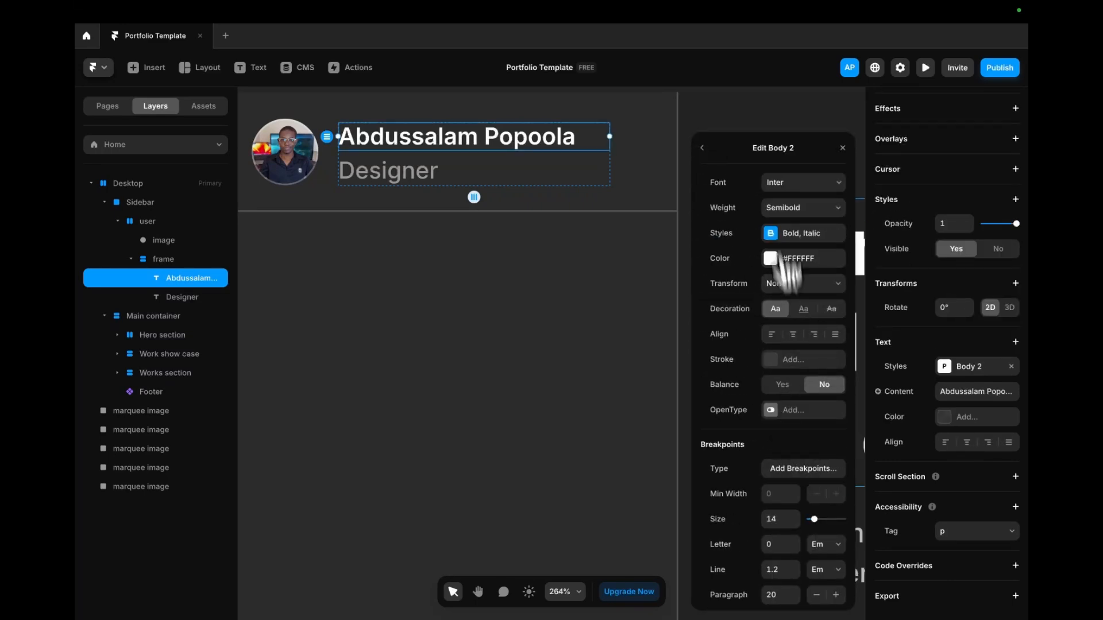
pyautogui.click(702, 148)
pyautogui.rightClick(752, 348)
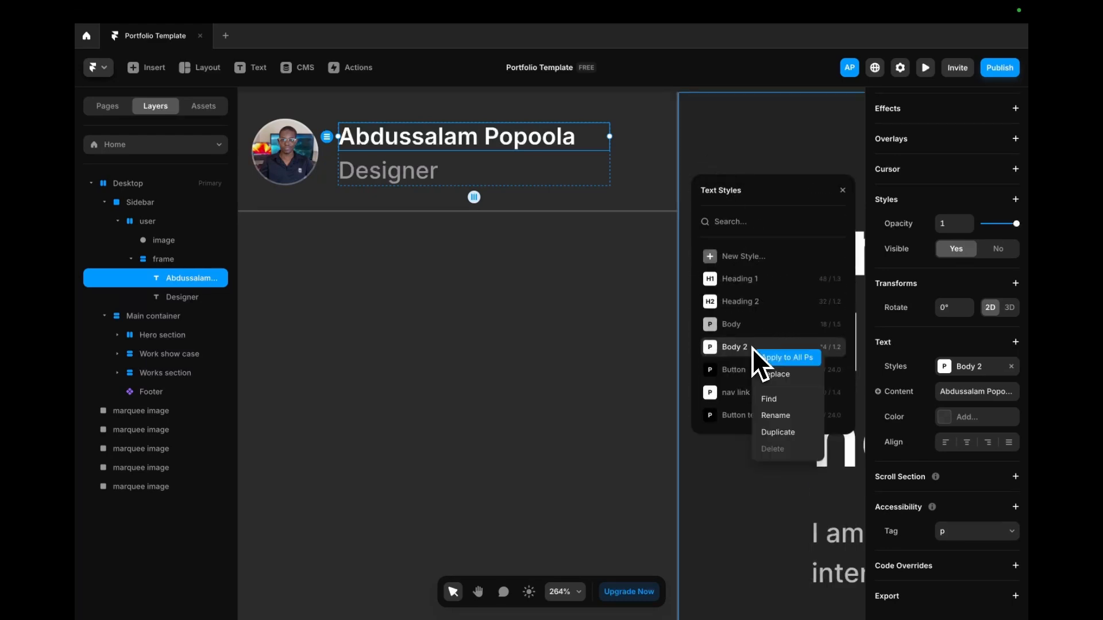
pyautogui.click(775, 415)
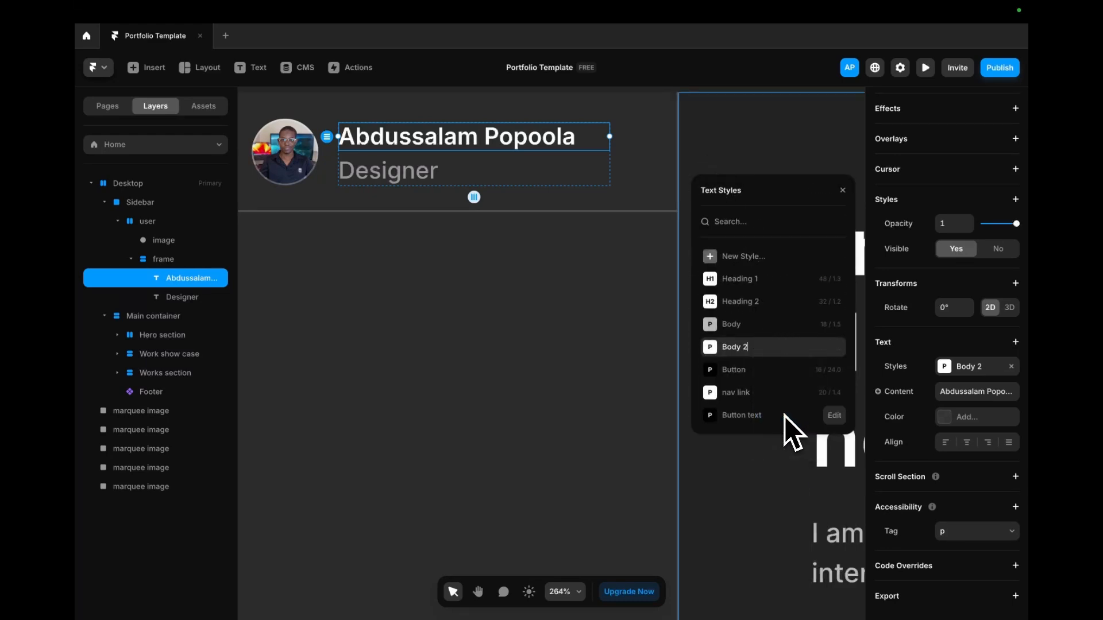
pyautogui.hotkey('ctrl', 'a')
# - Apply the Sidebar 14px text style to the "Designer" text in the Sidebar's user block
pyautogui.click(404, 183)
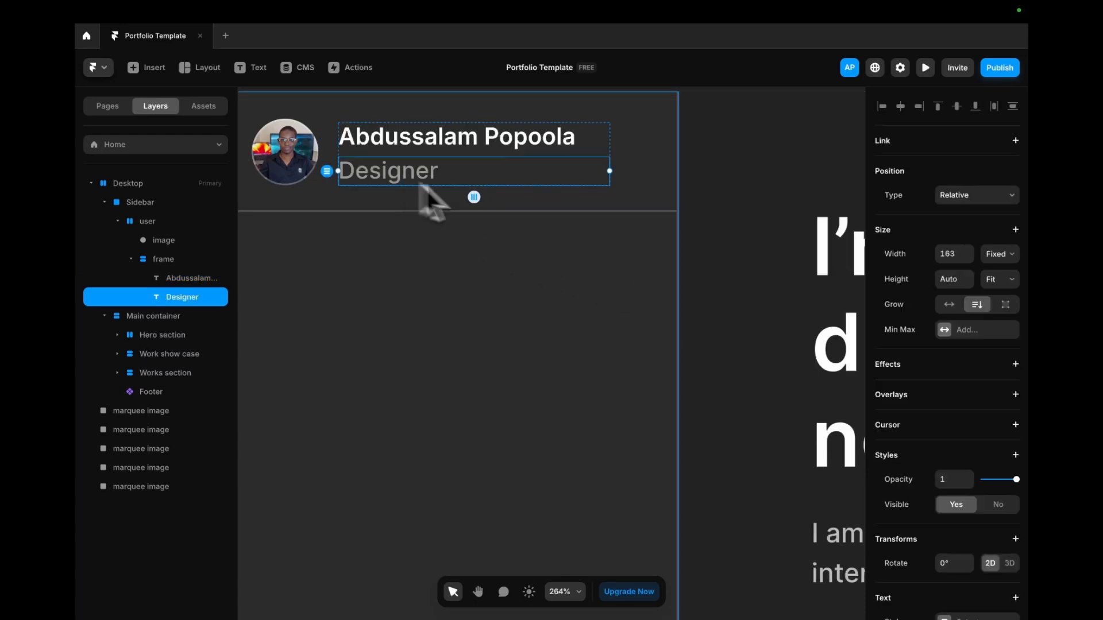
pyautogui.scroll(-5, 960, 484)
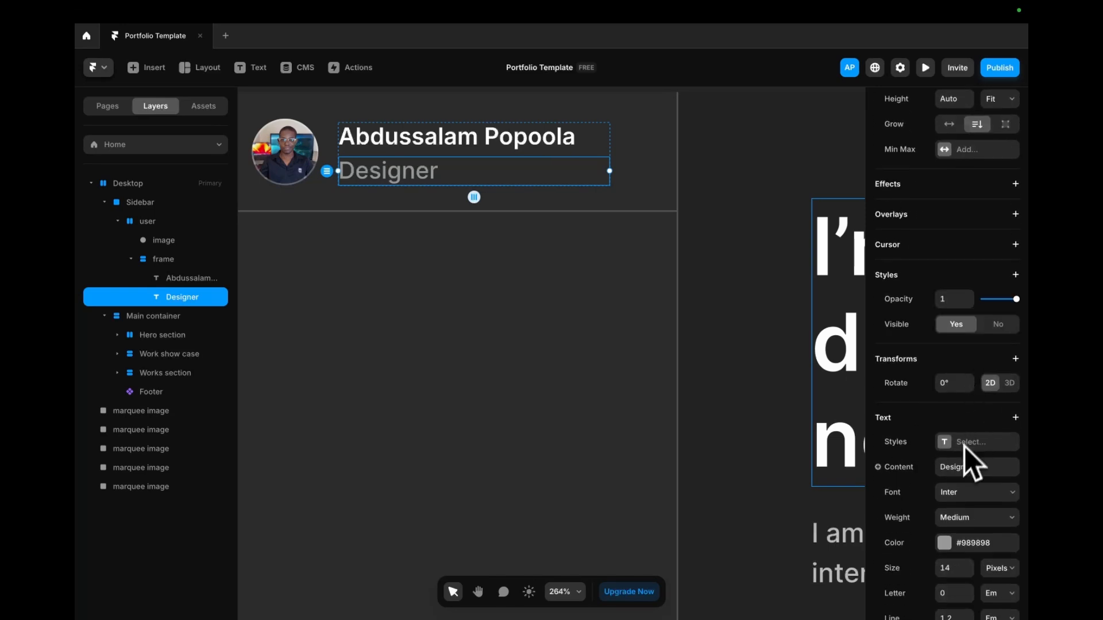
pyautogui.click(962, 443)
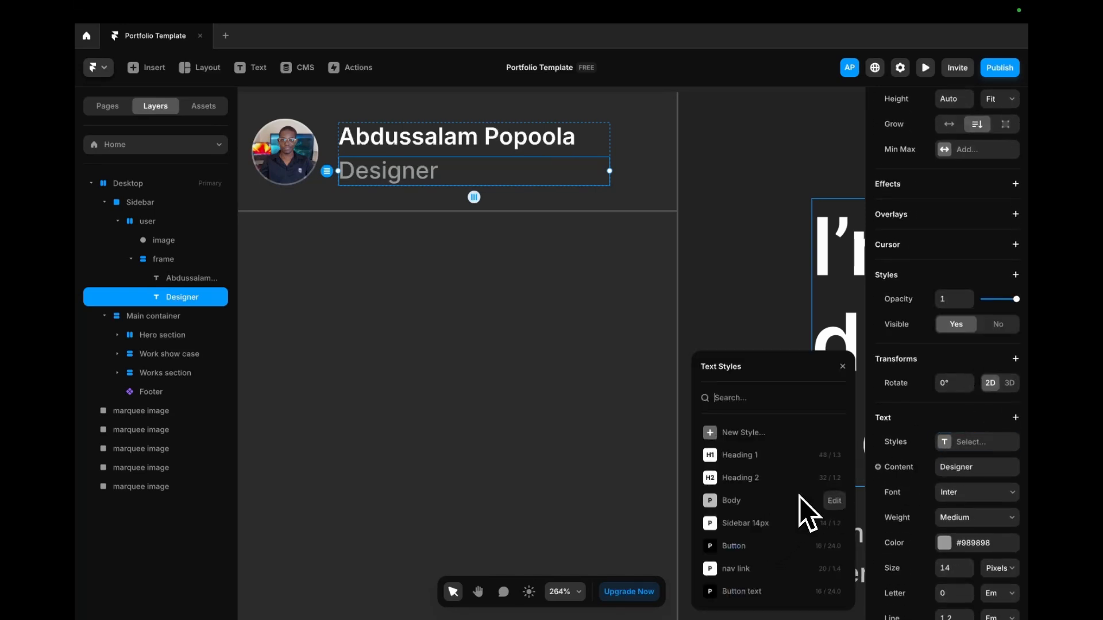
pyautogui.click(756, 525)
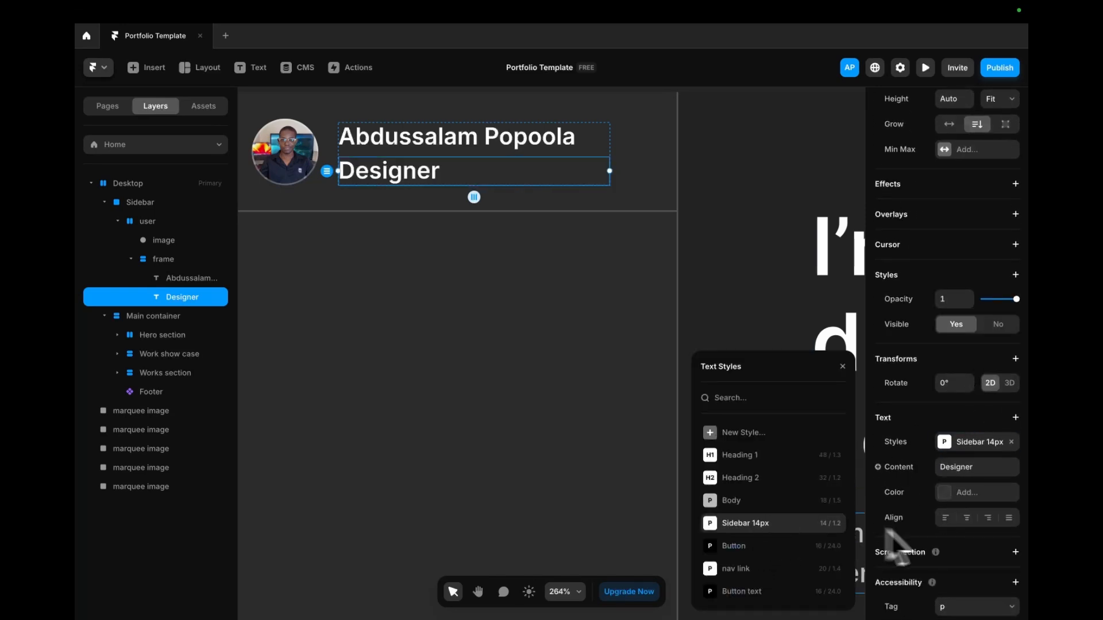
# - Override the "Designer" text's color with the Subtext color style
pyautogui.click(956, 496)
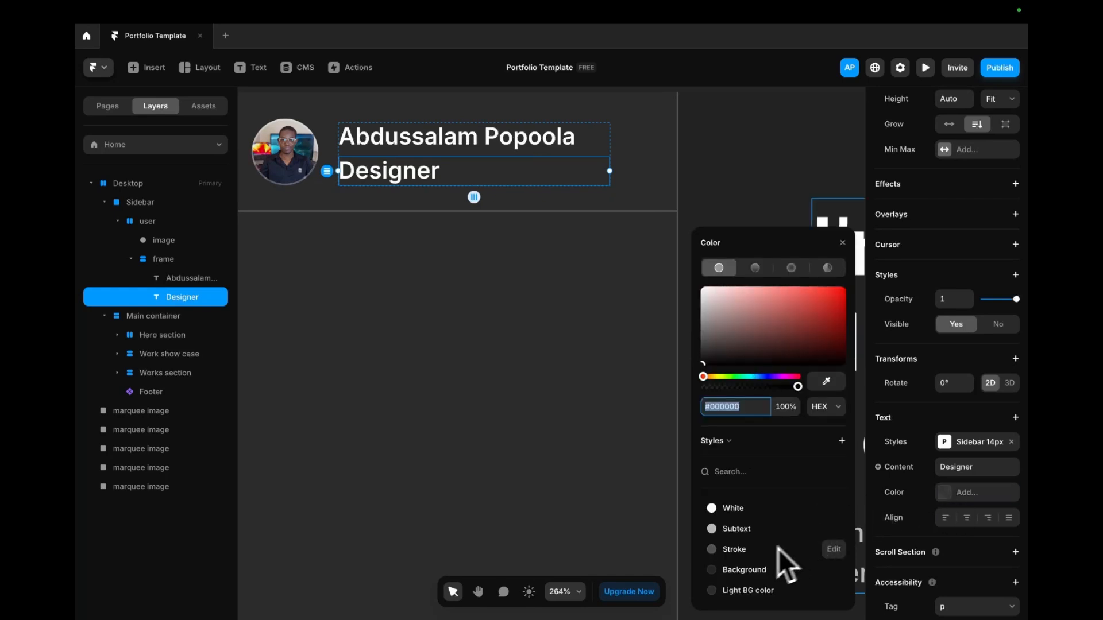
pyautogui.click(744, 532)
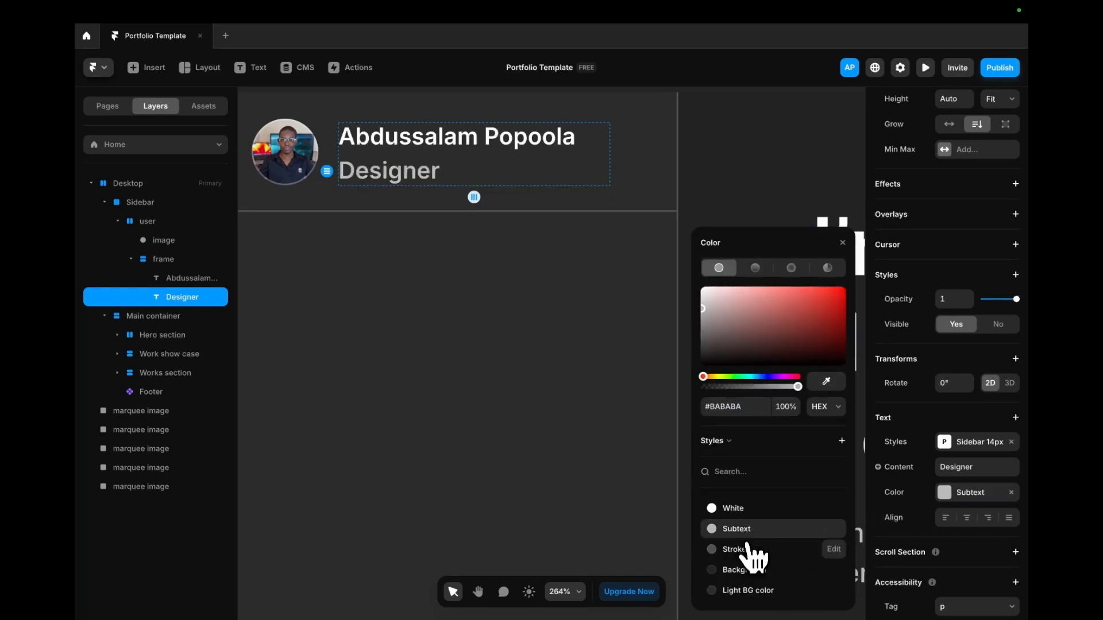
pyautogui.click(741, 549)
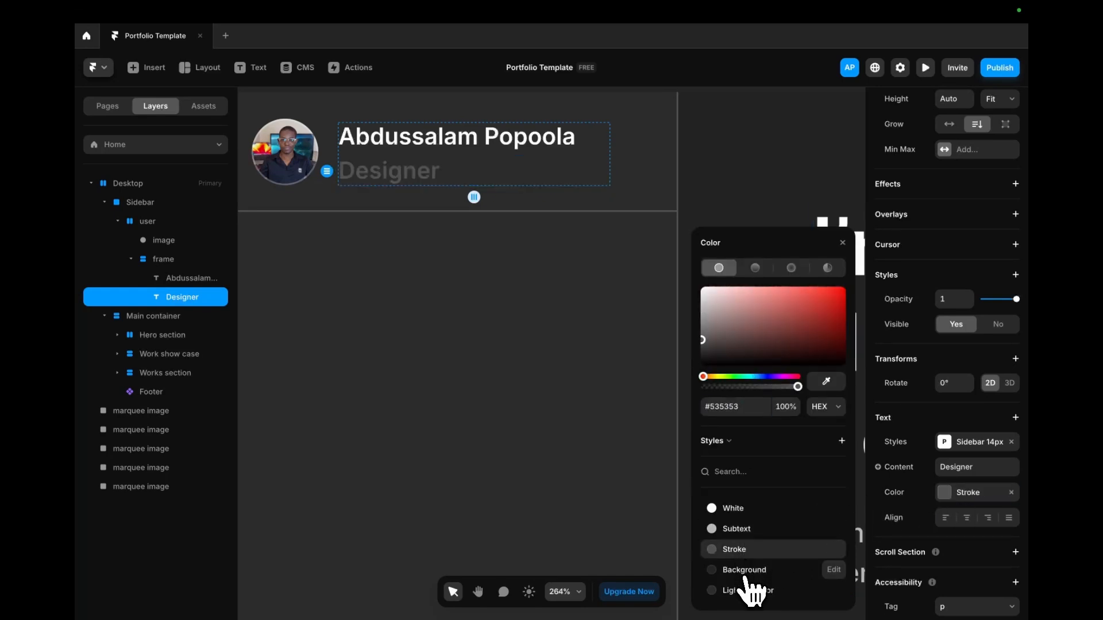
pyautogui.click(748, 585)
pyautogui.click(757, 571)
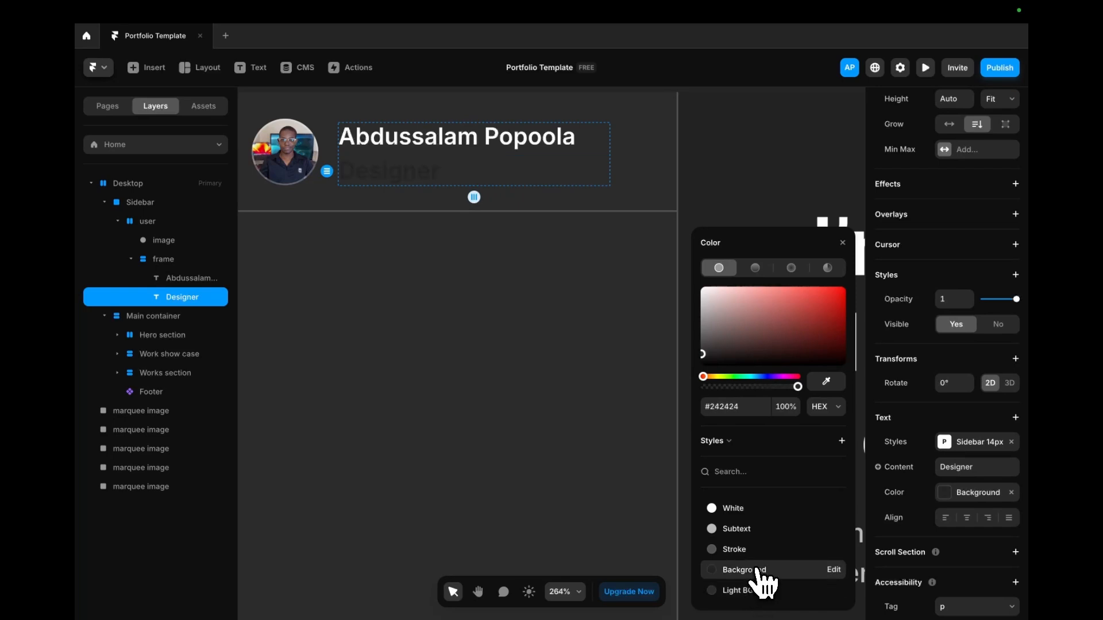
pyautogui.click(742, 529)
pyautogui.click(539, 305)
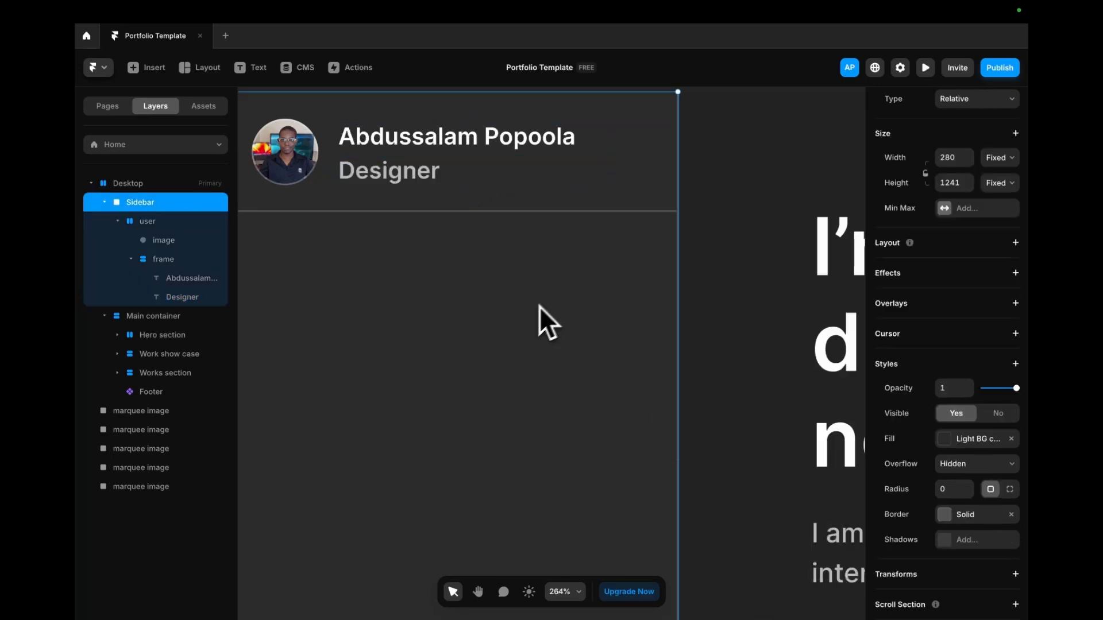
# - Examine the user block's image, text, padding and width options, and reselect the Sidebar
pyautogui.scroll(-2, 540, 306)
pyautogui.scroll(-5, 500, 330)
pyautogui.click(454, 242)
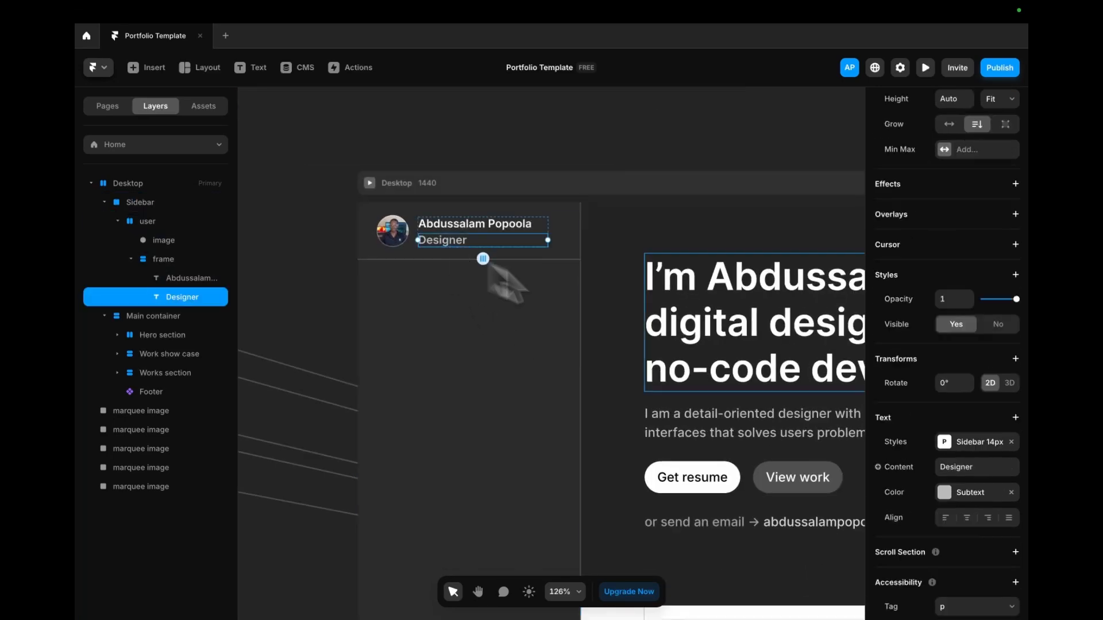
pyautogui.click(510, 289)
pyautogui.click(395, 235)
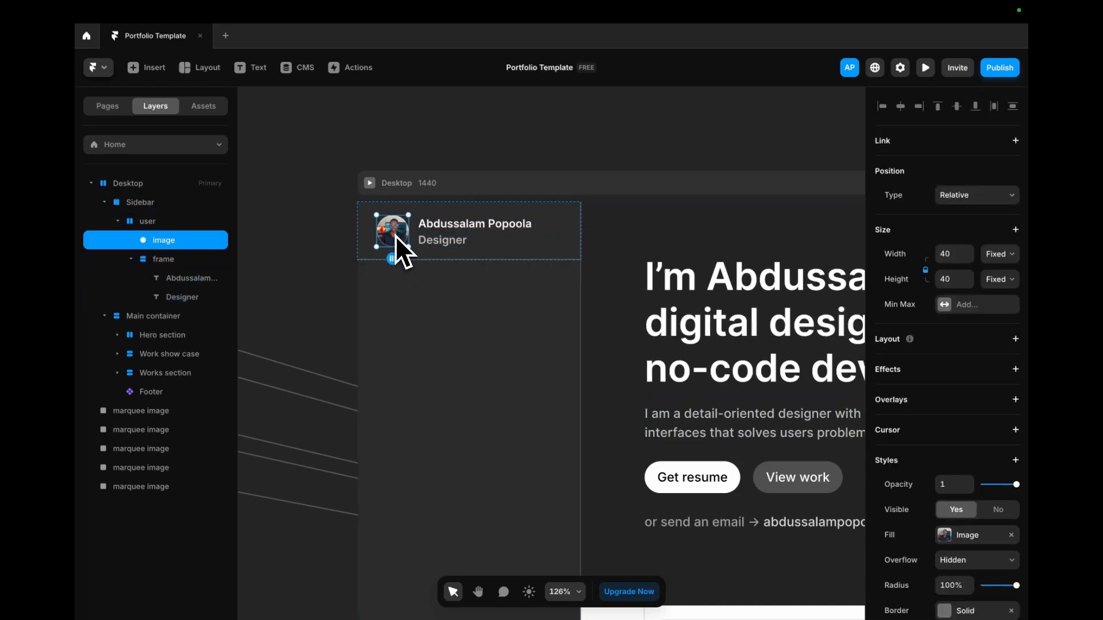
pyautogui.click(172, 221)
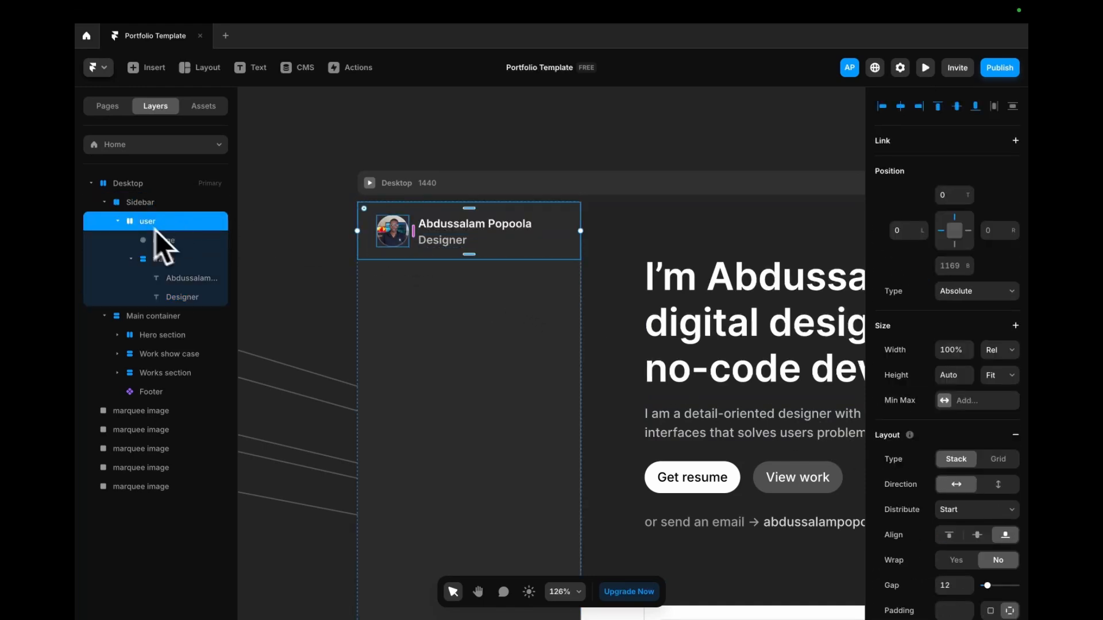
pyautogui.scroll(-3, 1002, 520)
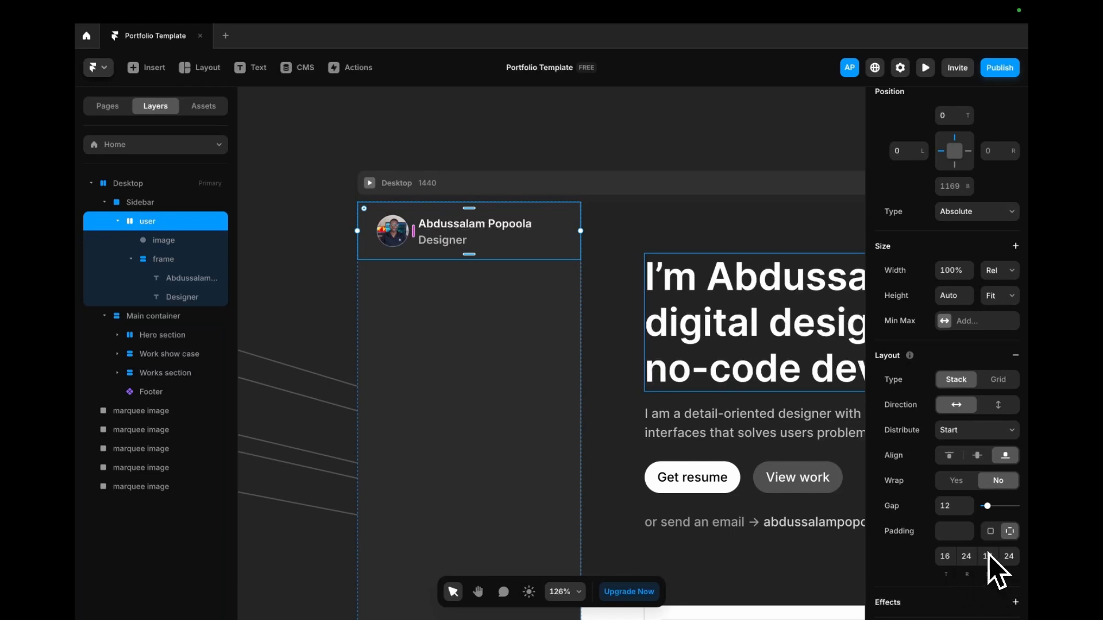
pyautogui.click(467, 296)
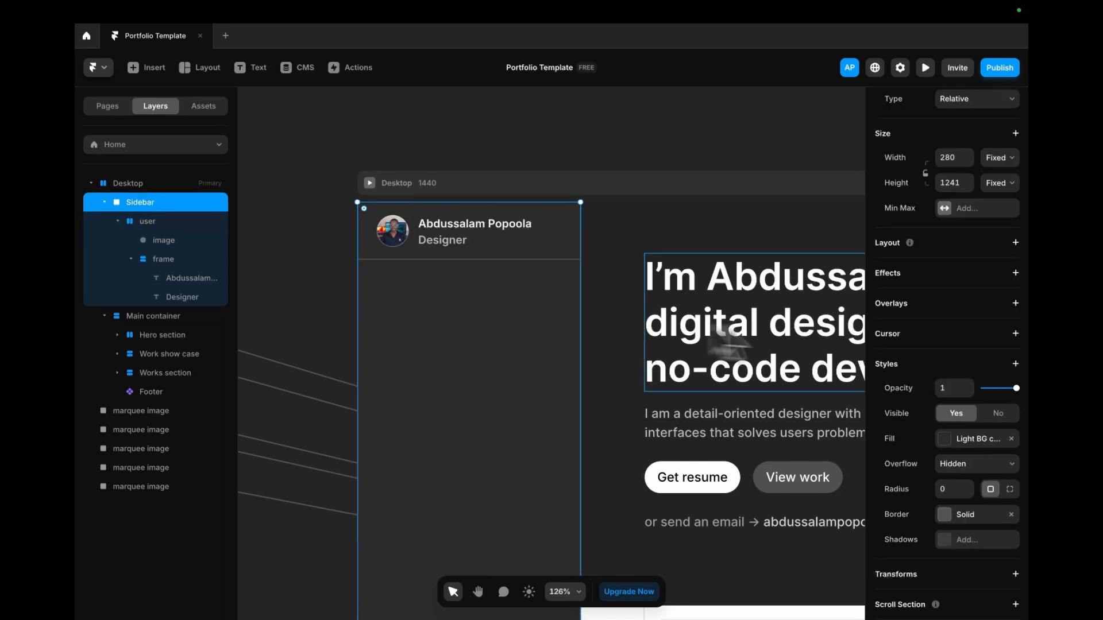
pyautogui.scroll(3, 922, 337)
pyautogui.click(454, 247)
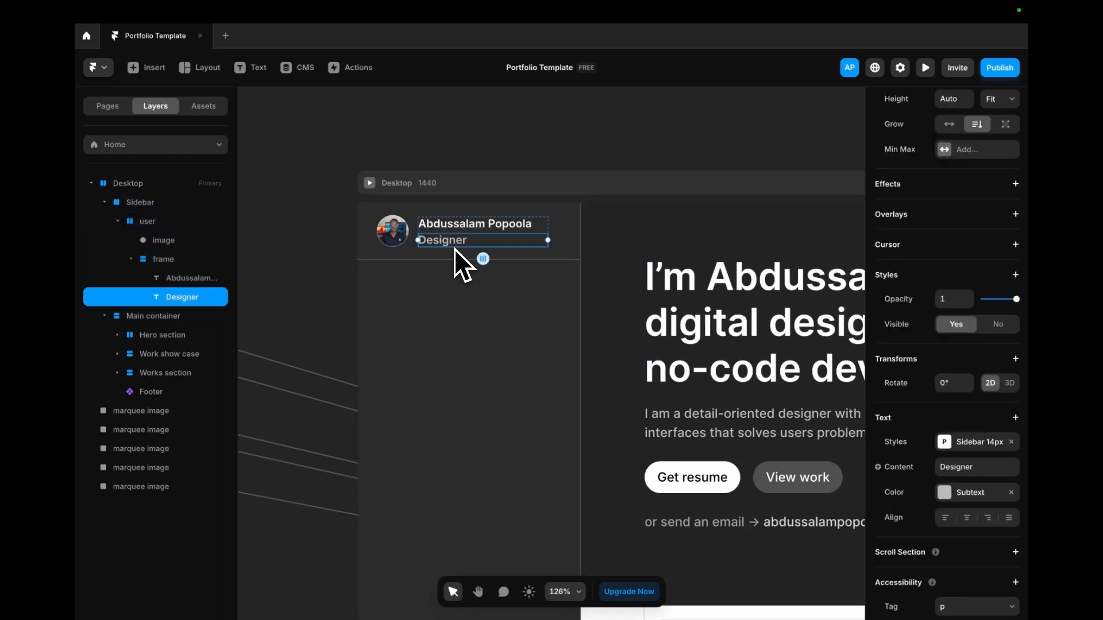
pyautogui.click(408, 258)
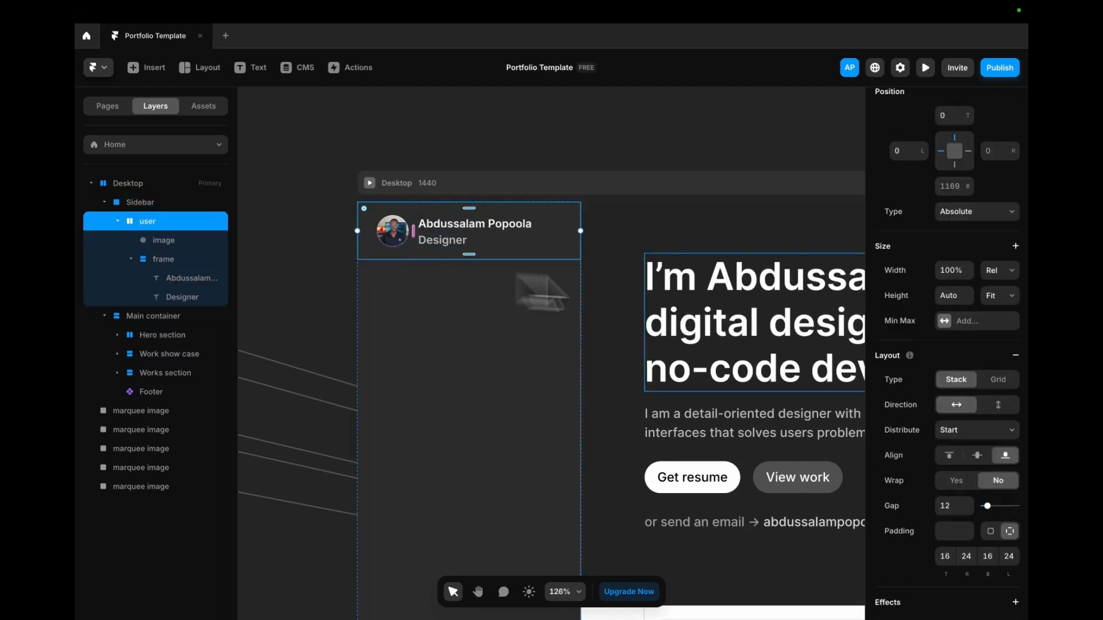
pyautogui.scroll(2, 1014, 299)
pyautogui.click(987, 350)
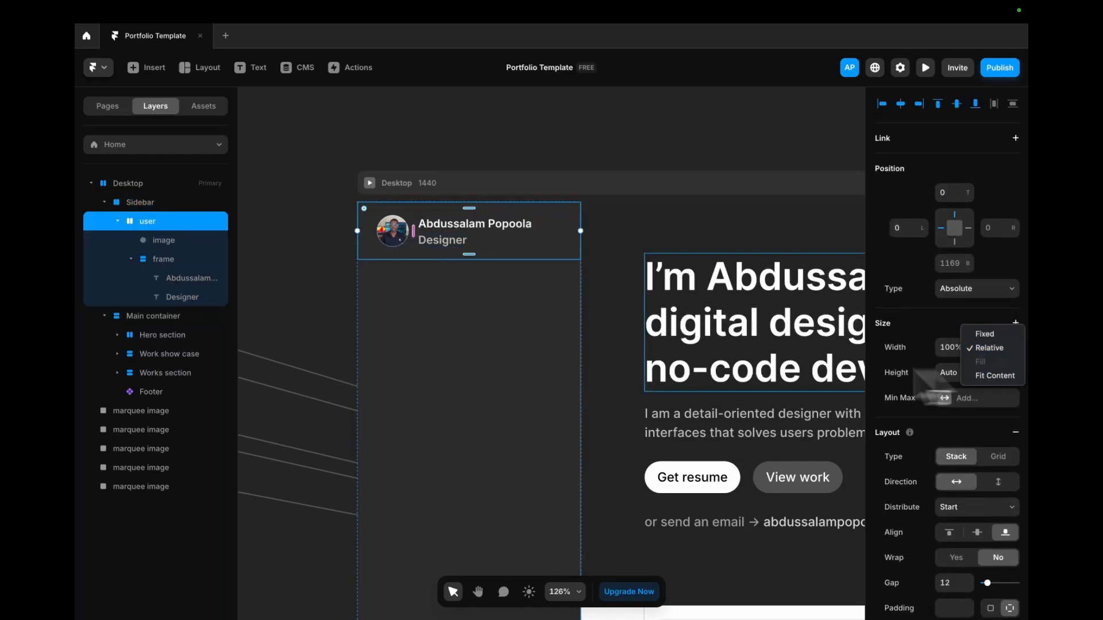
pyautogui.press('Escape')
pyautogui.click(193, 203)
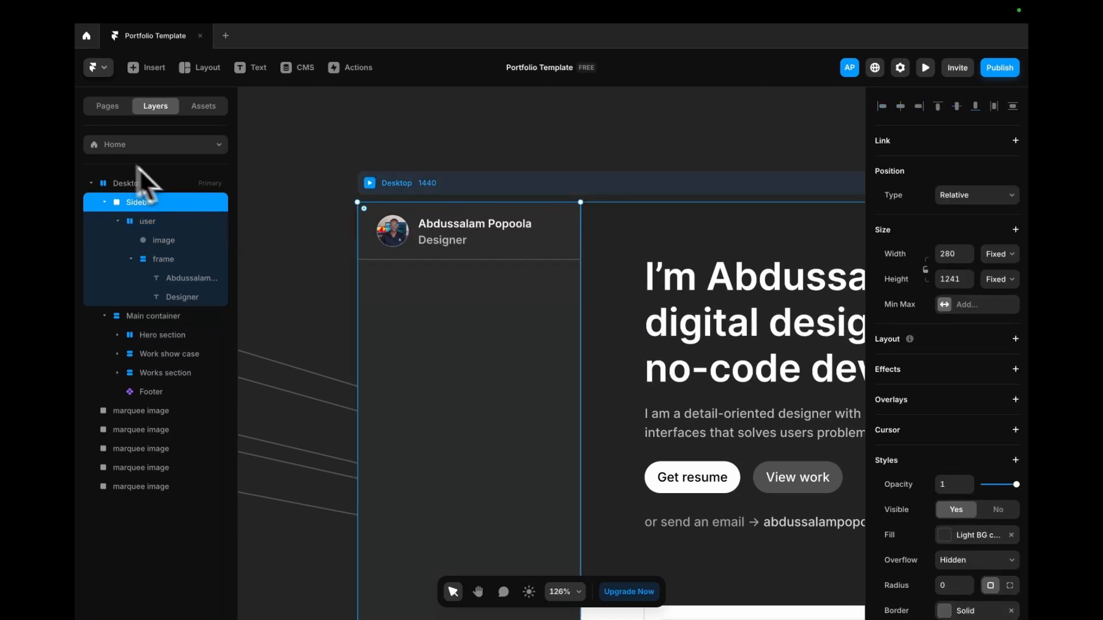
pyautogui.click(1014, 339)
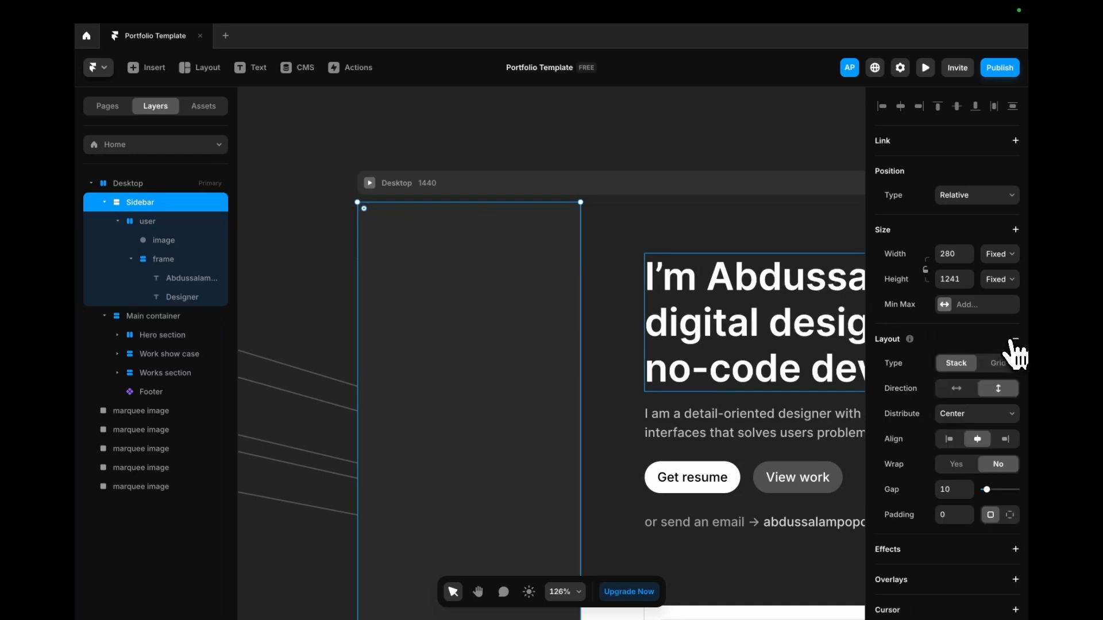
pyautogui.scroll(-6, 450, 313)
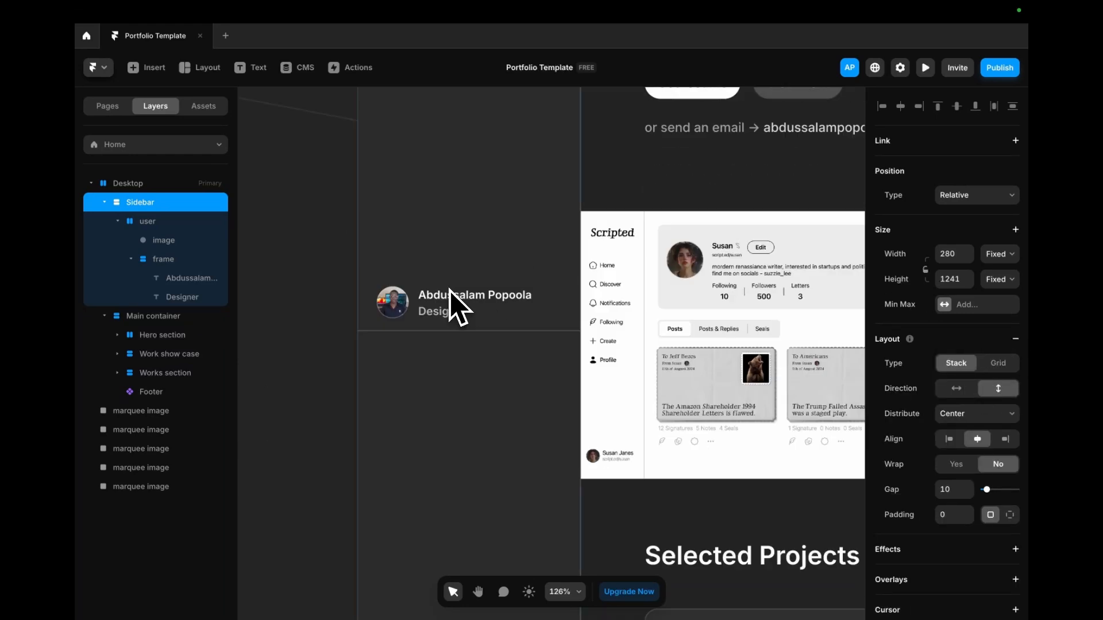
pyautogui.scroll(4, 465, 304)
pyautogui.hotkey('ctrl', 'z')
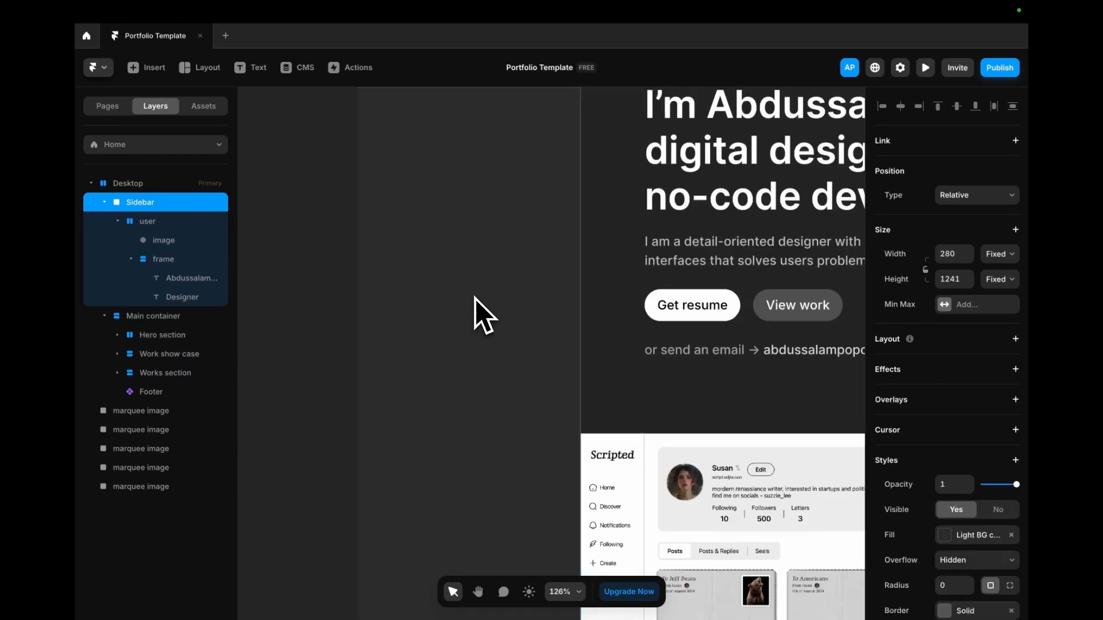
# - Add a vertical stack layout to the Sidebar with Start distribution and left alignment
pyautogui.scroll(6, 476, 299)
pyautogui.scroll(-5, 460, 344)
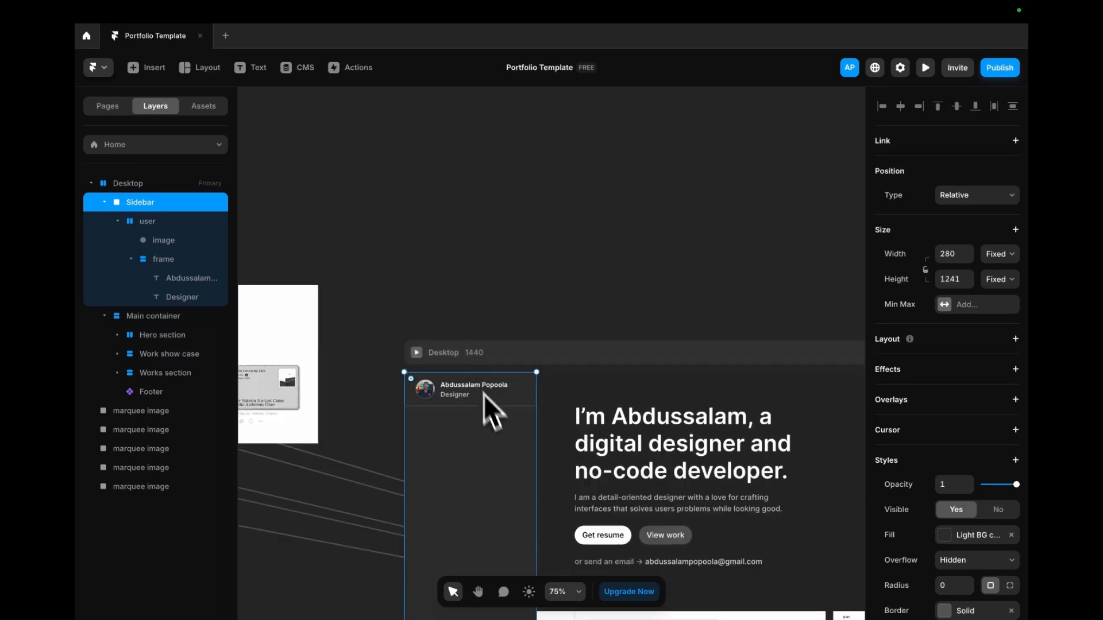
pyautogui.click(1015, 339)
pyautogui.scroll(-1, 481, 534)
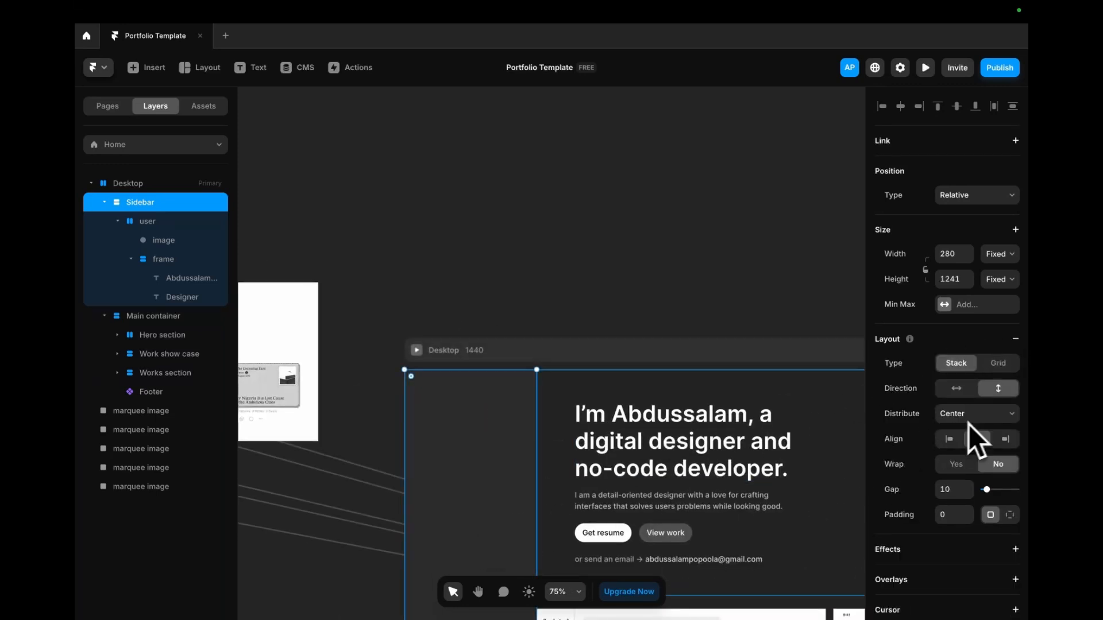
pyautogui.click(968, 413)
pyautogui.click(966, 397)
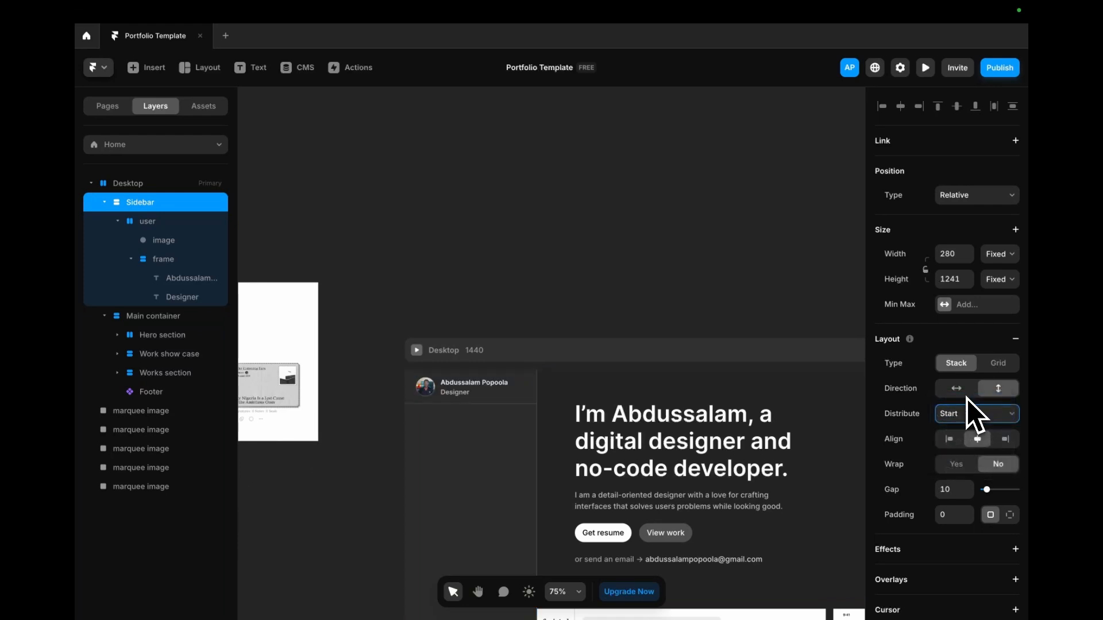
pyautogui.click(950, 440)
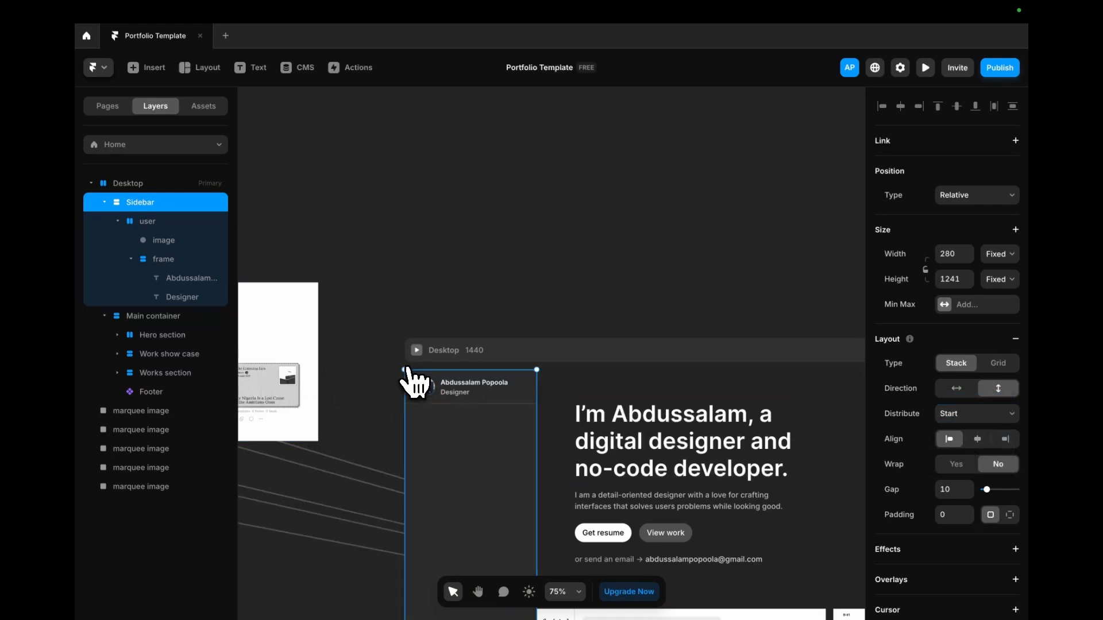
# - Collapse the user layer in the Sidebar and select it to examine its size and layout settings
pyautogui.click(118, 221)
pyautogui.click(131, 221)
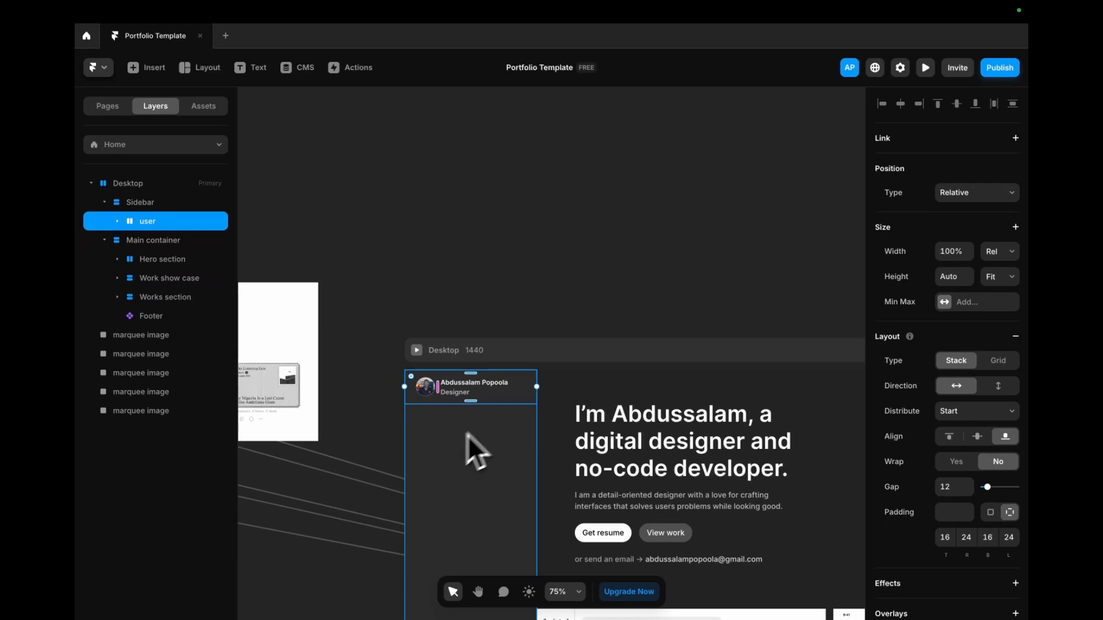
pyautogui.scroll(-5, 468, 435)
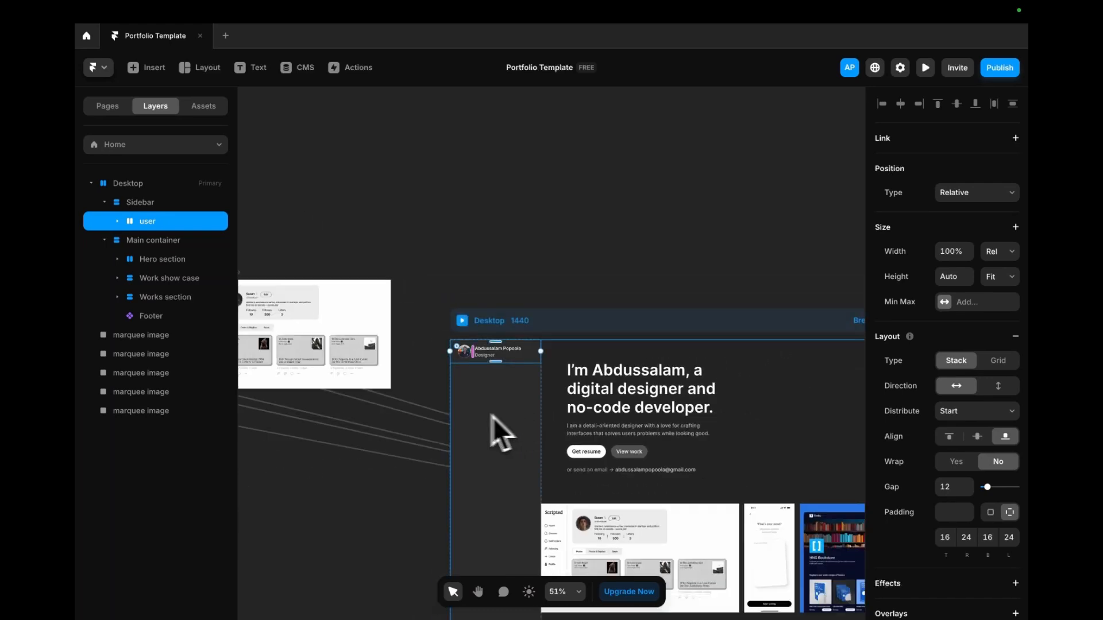
pyautogui.scroll(4, 468, 431)
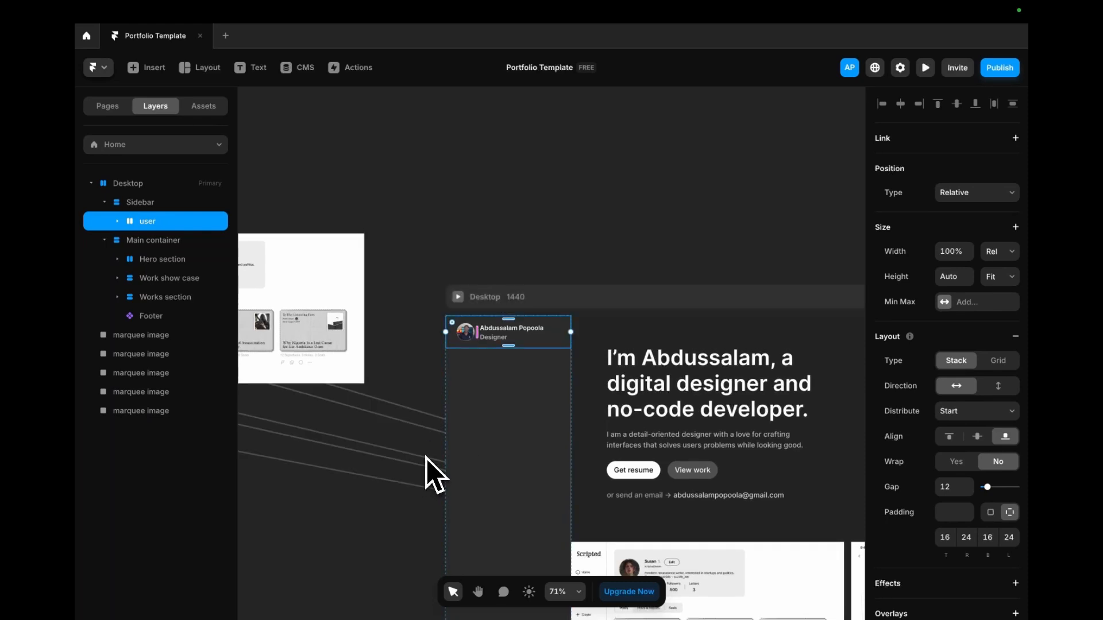
# - Switch to Figma, select the Home tab in the hero frame's sidebar, and examine the tab component's variants
pyautogui.hotkey('ctrl', 'Left')
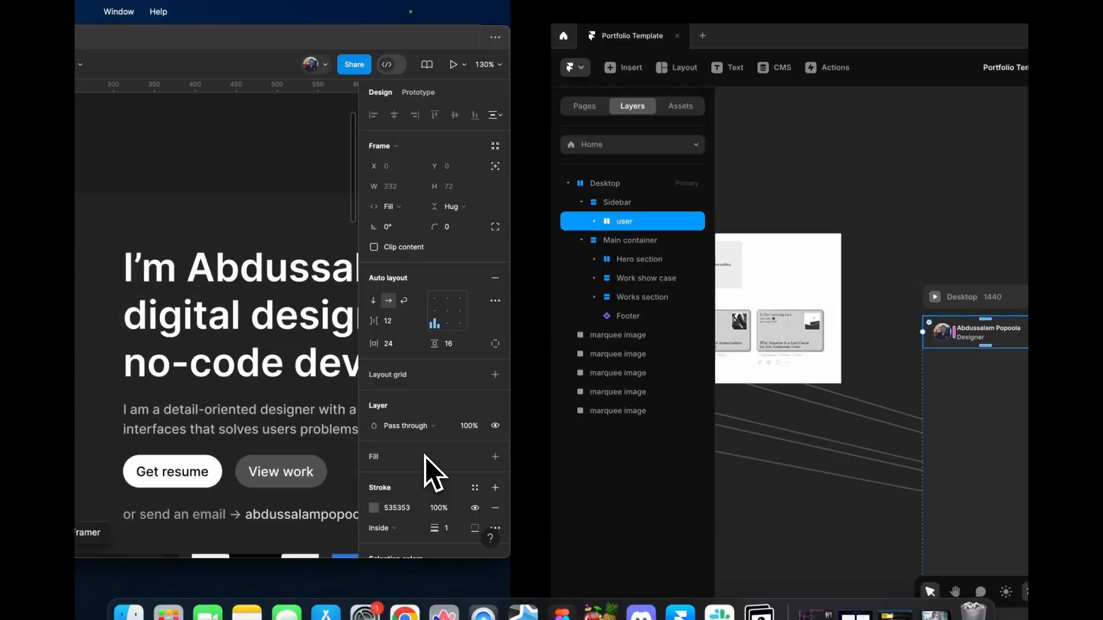
pyautogui.click(484, 285)
pyautogui.click(484, 285)
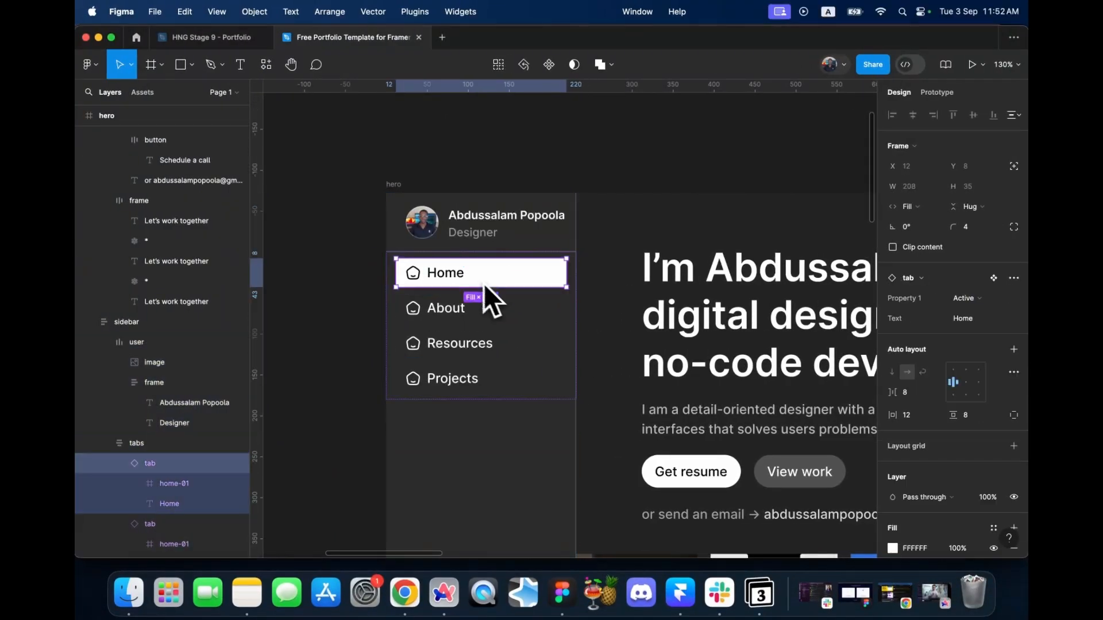
pyautogui.scroll(-5, 540, 422)
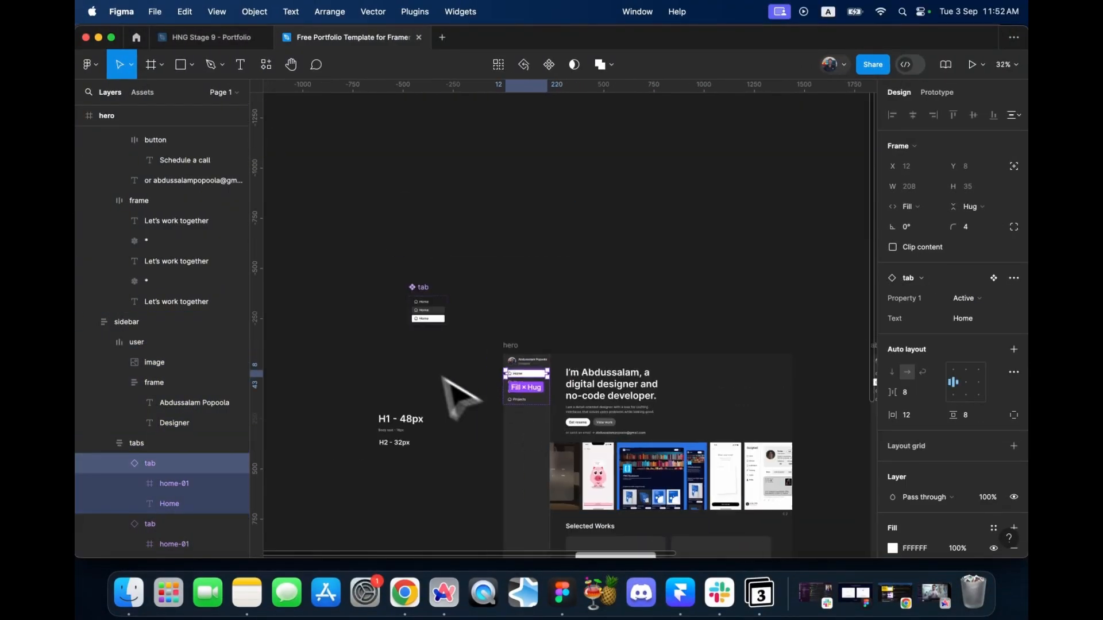
pyautogui.scroll(-5, 455, 394)
pyautogui.scroll(8, 419, 320)
pyautogui.scroll(6, 406, 294)
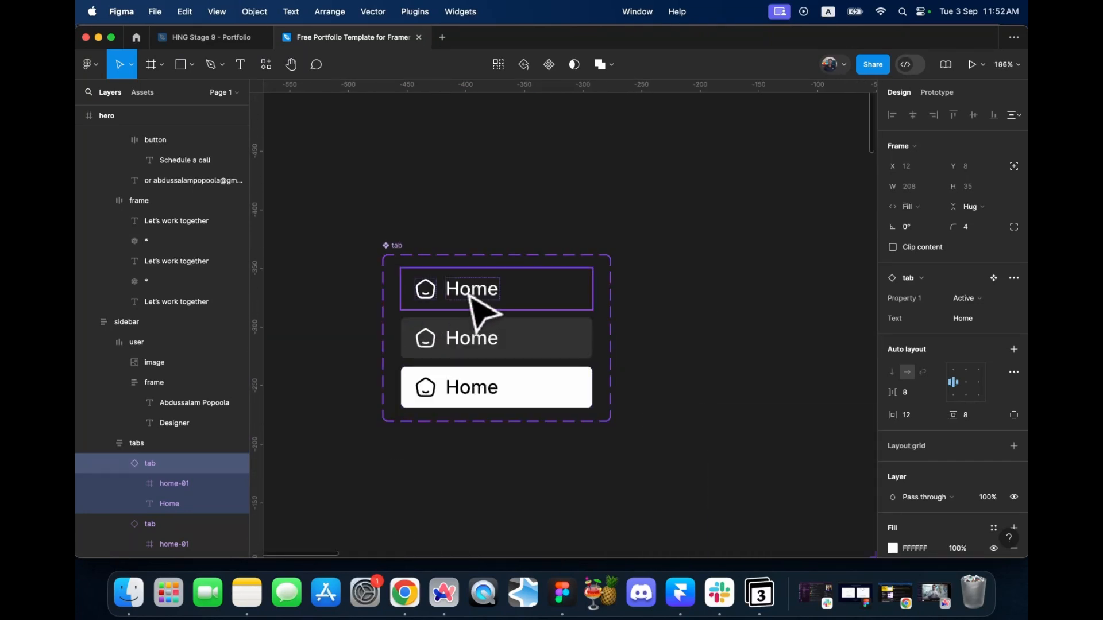
# - Examine the Default, hover and Active variants of the tab component and their auto layout settings
pyautogui.click(481, 302)
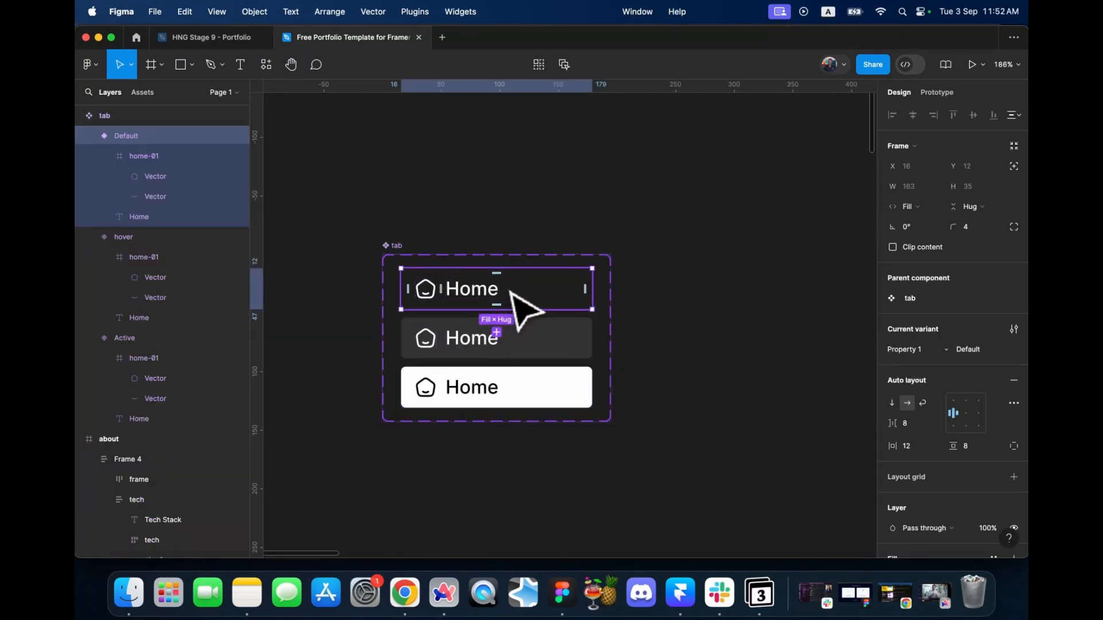
pyautogui.click(517, 345)
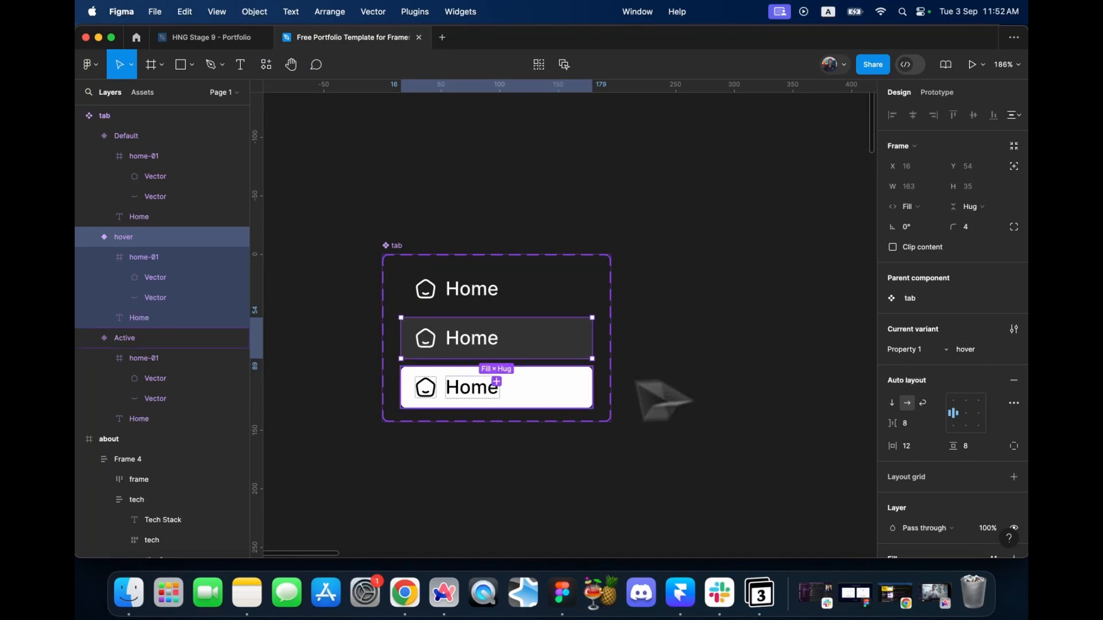
pyautogui.click(483, 402)
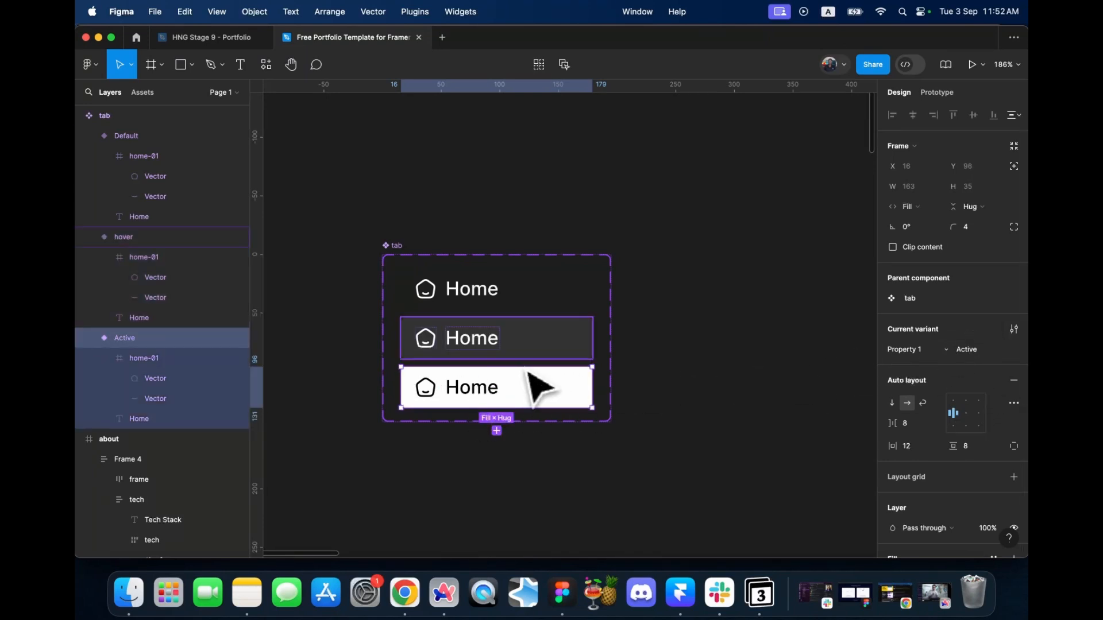
pyautogui.click(522, 314)
pyautogui.rightClick(510, 305)
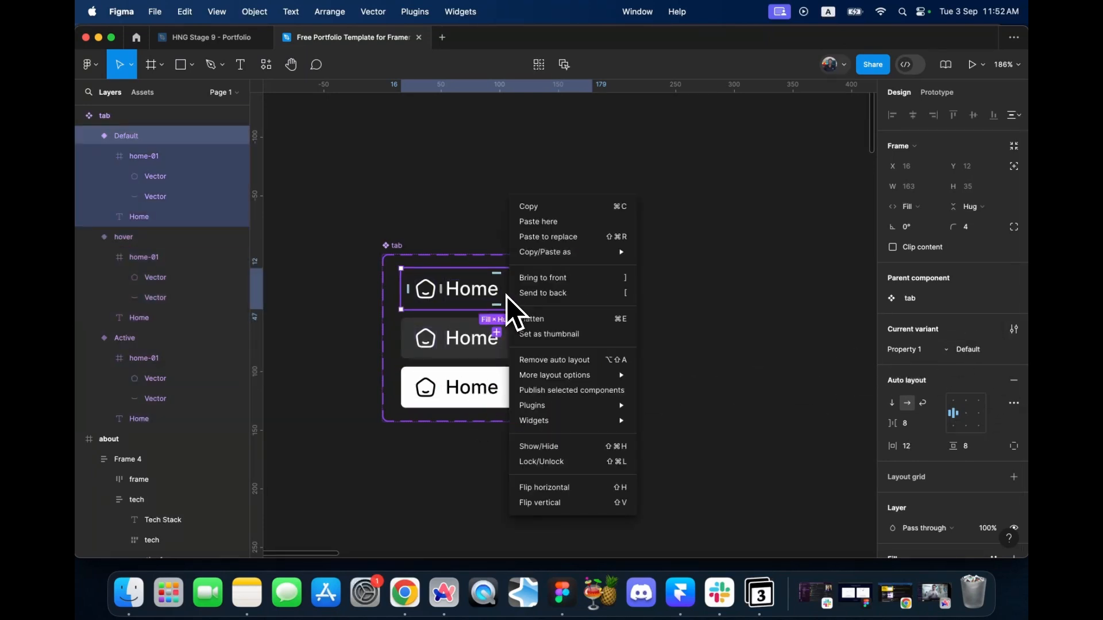
pyautogui.click(450, 287)
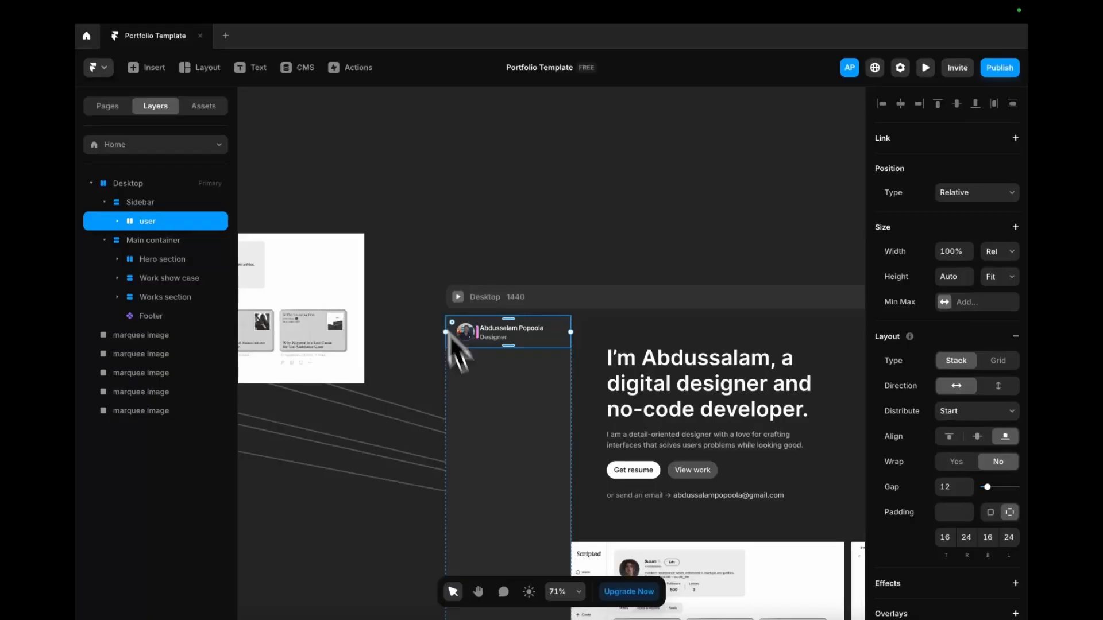
# - Switch to Framer, add a text layer reading "Home" on the empty canvas beside the Desktop frame, and apply the nav link text style
pyautogui.scroll(-4, 640, 437)
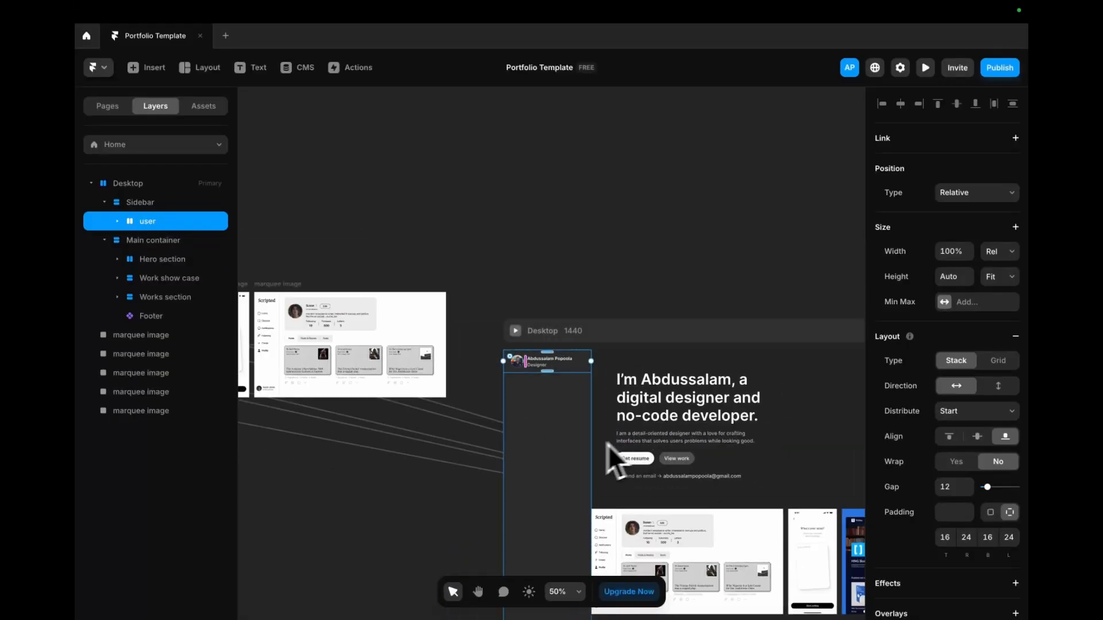
pyautogui.click(345, 463)
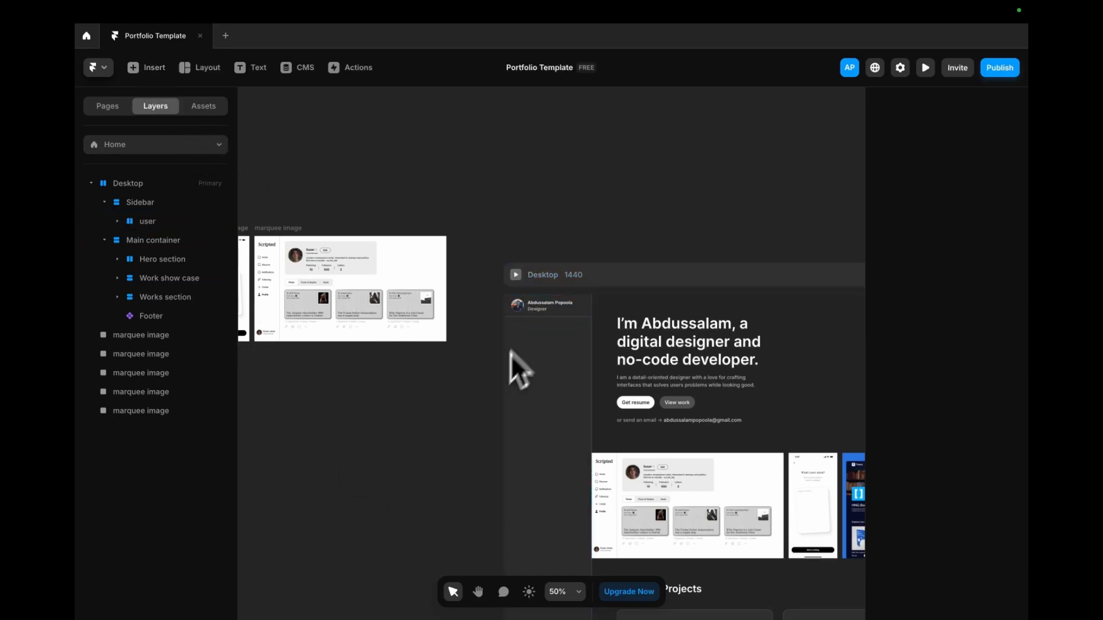
pyautogui.press('t')
pyautogui.click(427, 403)
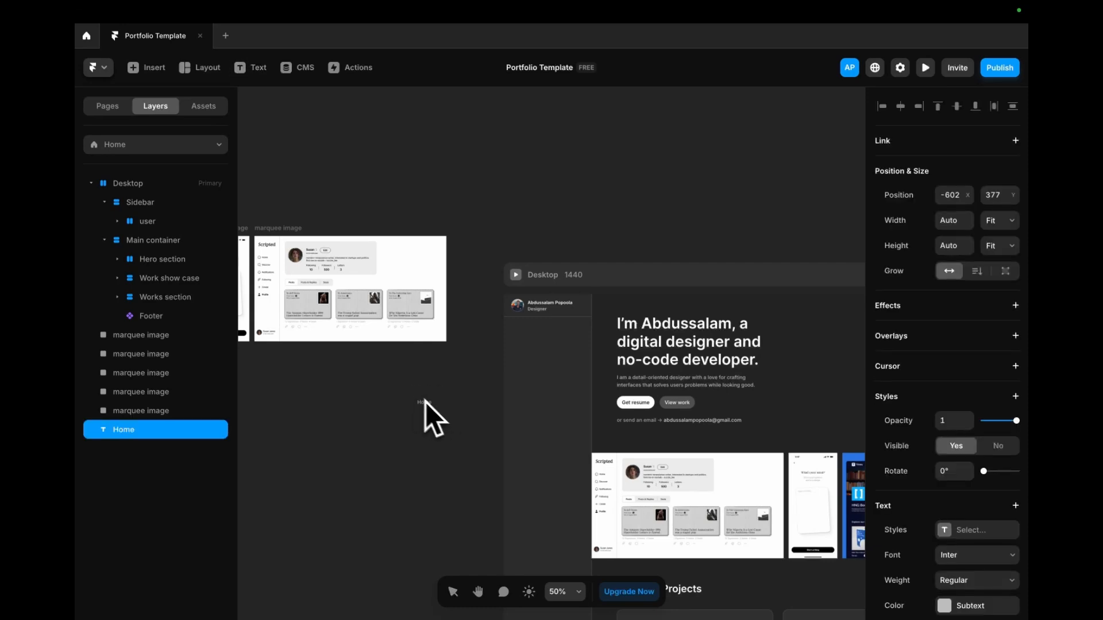
pyautogui.scroll(10, 426, 402)
pyautogui.press('Escape')
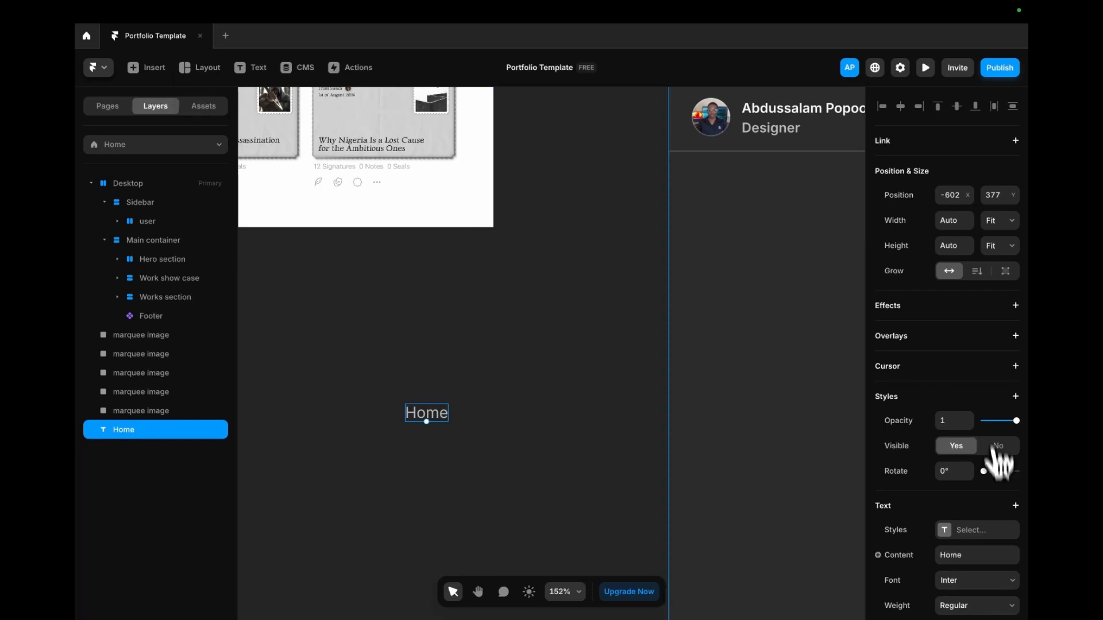
pyautogui.click(977, 530)
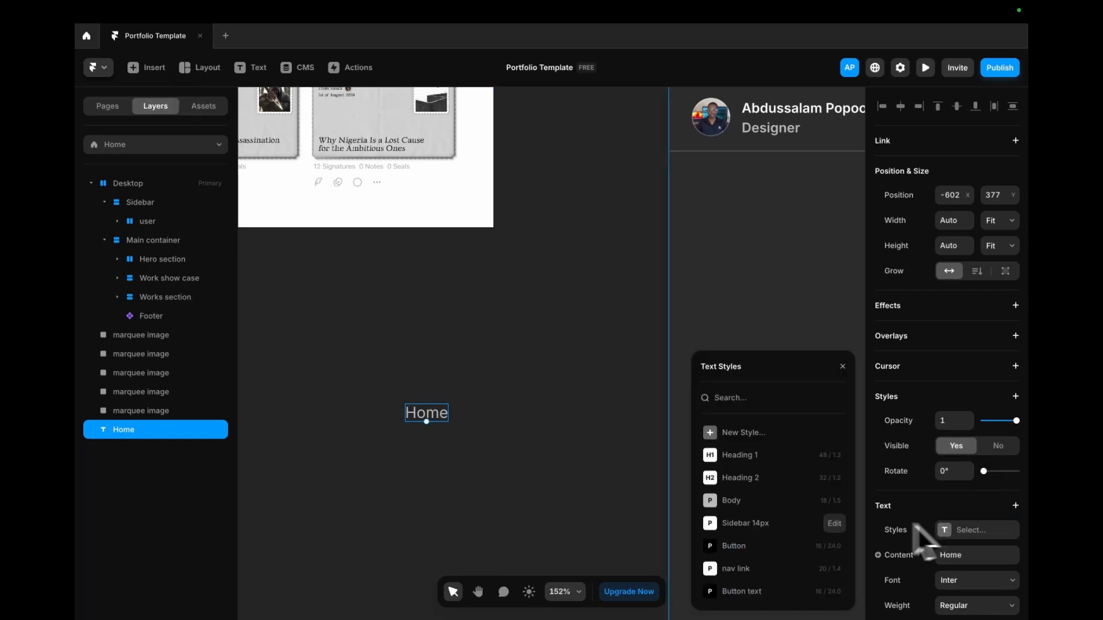
pyautogui.click(743, 569)
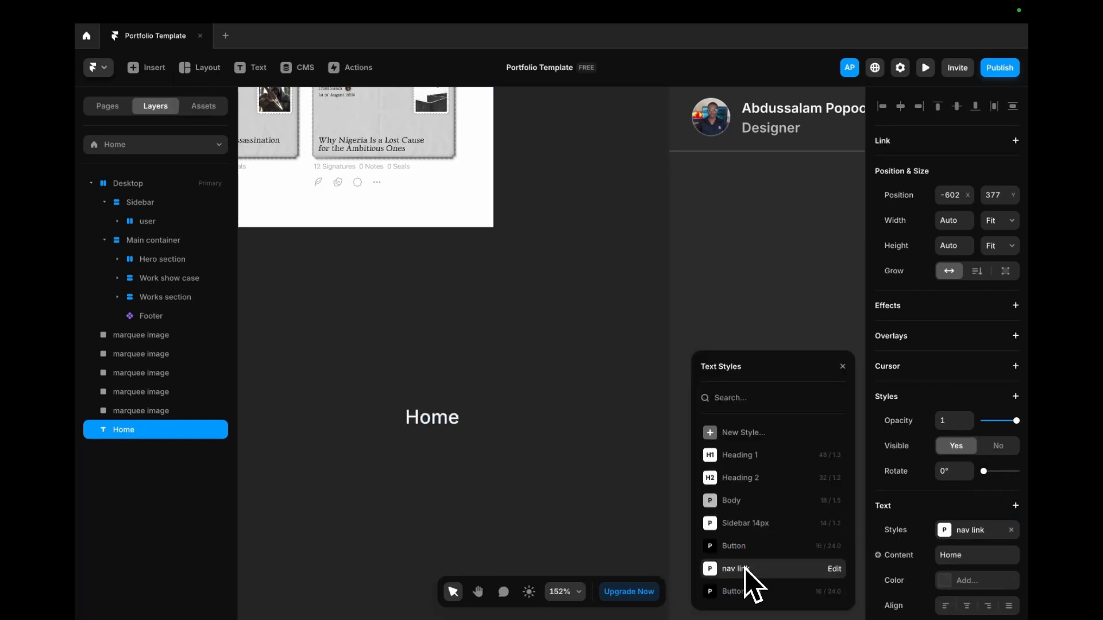
# - Insert a Phosphor icon from the Icons elements onto the canvas
pyautogui.click(148, 69)
pyautogui.moveTo(167, 435)
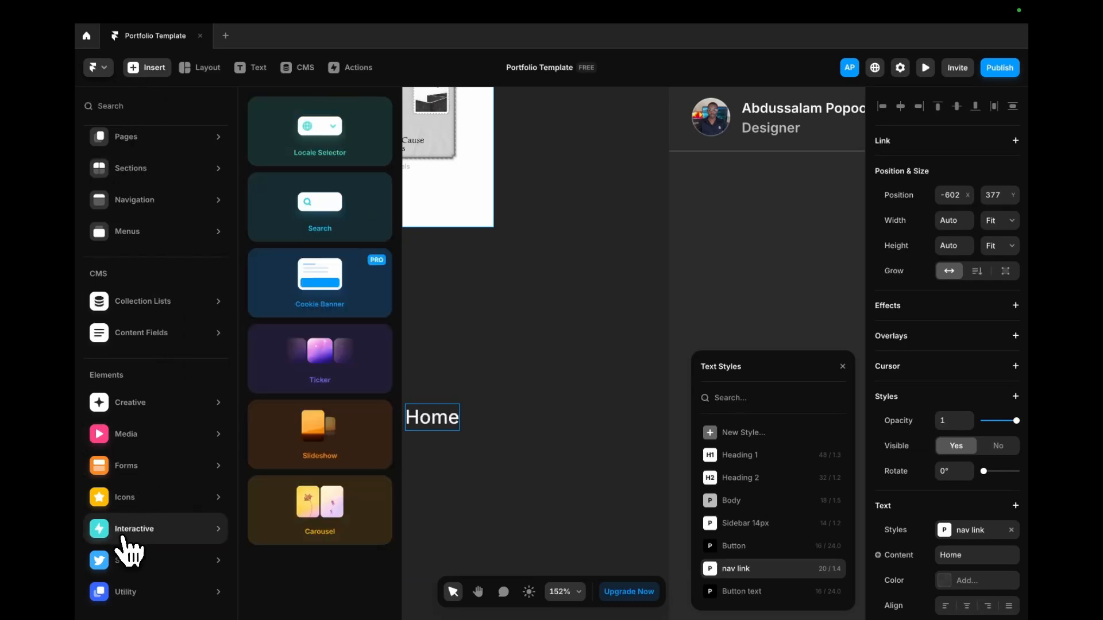
pyautogui.moveTo(144, 493)
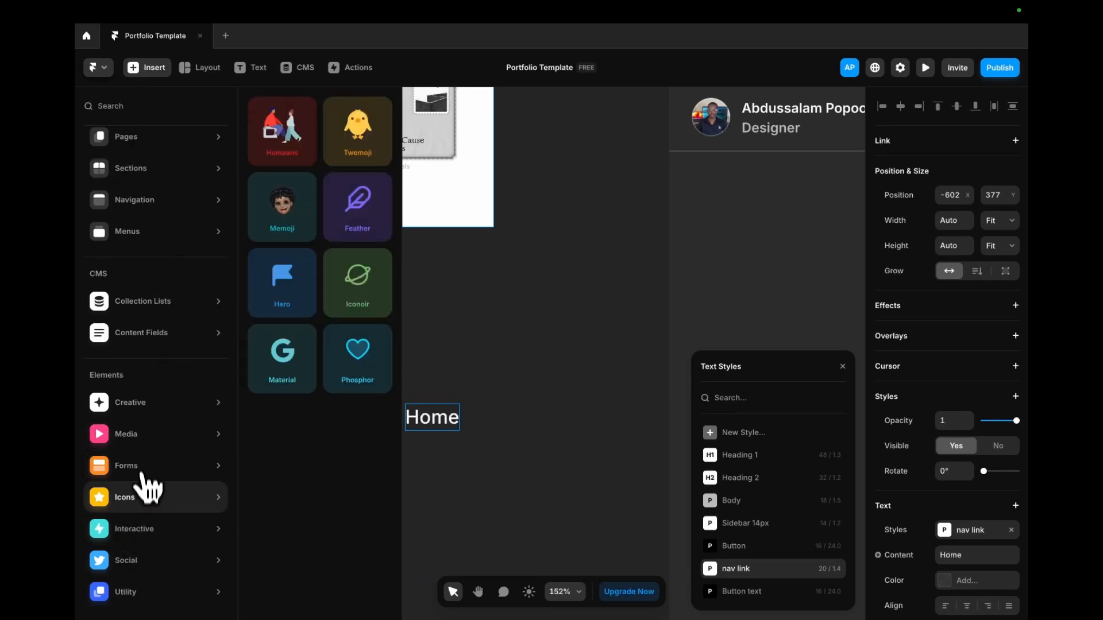
pyautogui.click(357, 355)
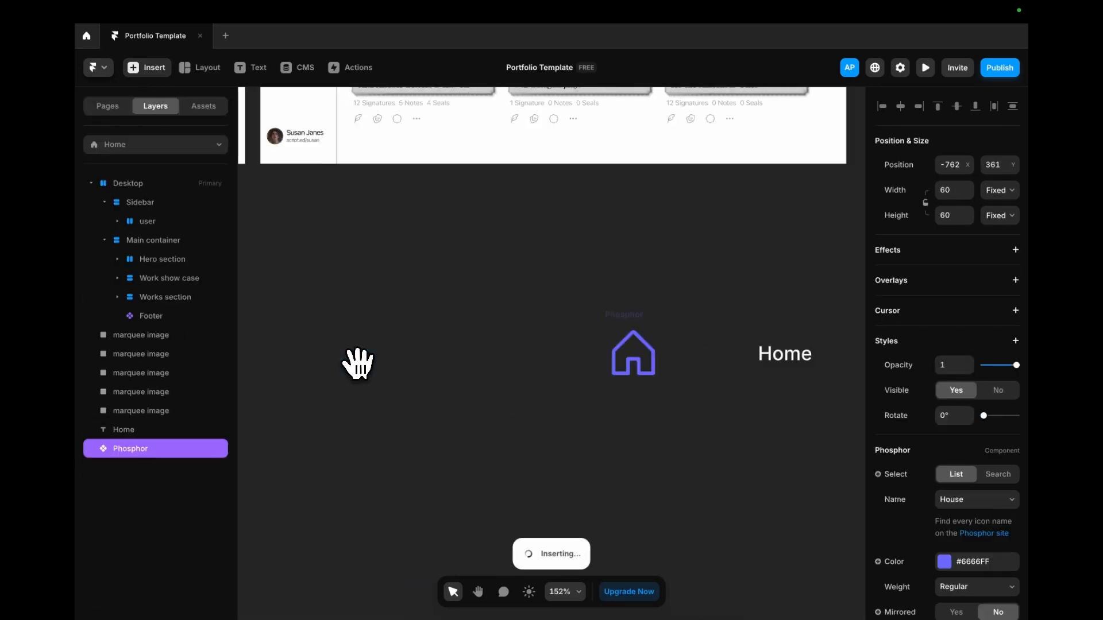
# - Lock the house icon's proportions, set its width to 24, and place it directly left of the Home text
pyautogui.click(926, 204)
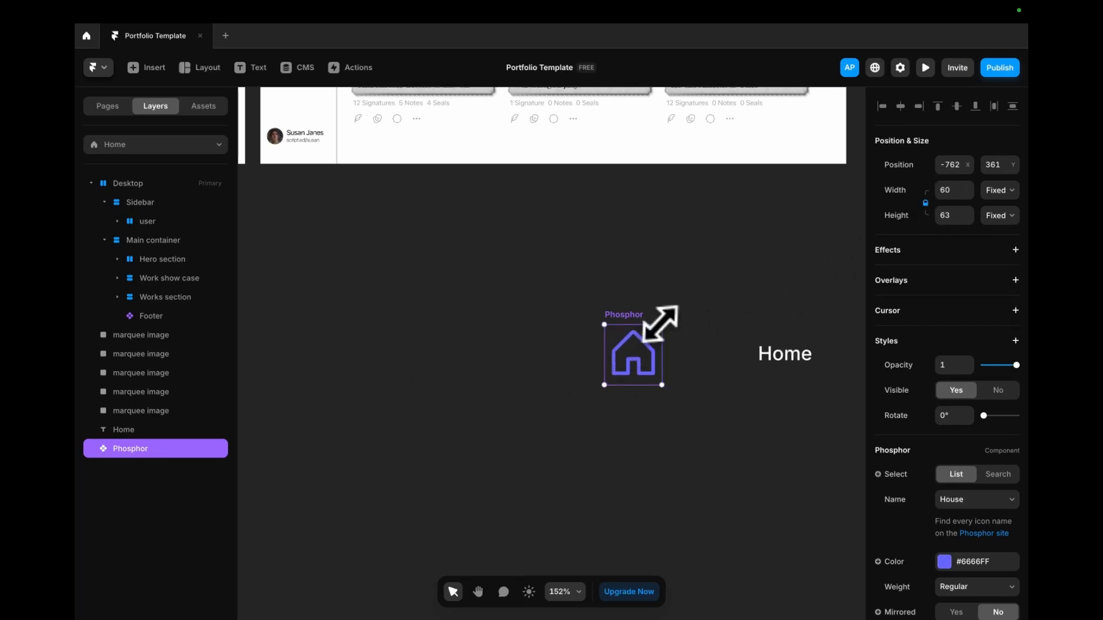
pyautogui.moveTo(656, 324); pyautogui.dragTo(646, 380)
pyautogui.click(954, 192)
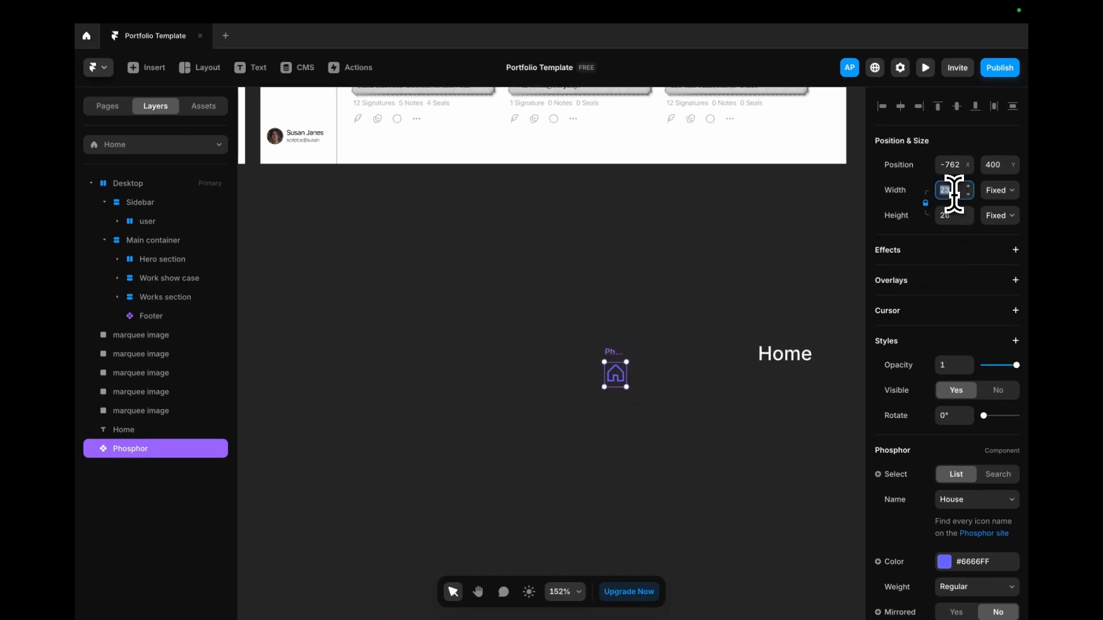
pyautogui.write('24')
pyautogui.moveTo(626, 368); pyautogui.dragTo(743, 350)
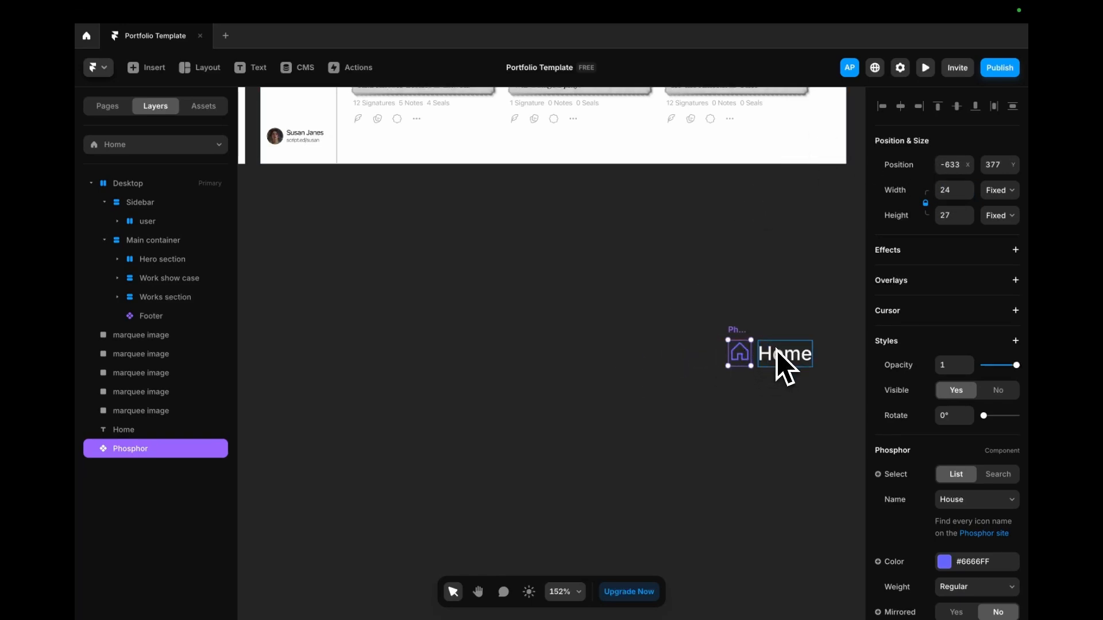
# - Wrap the house icon and the Home text in a stack and remove the stack's white fill
pyautogui.moveTo(664, 303); pyautogui.dragTo(810, 394)
pyautogui.rightClick(787, 360)
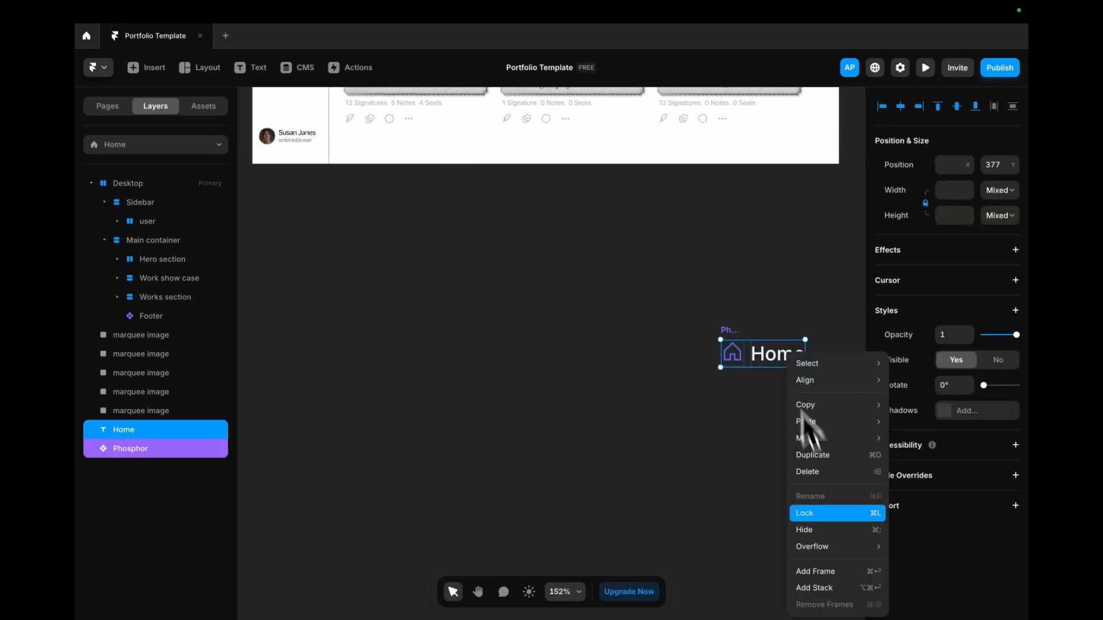
pyautogui.click(833, 588)
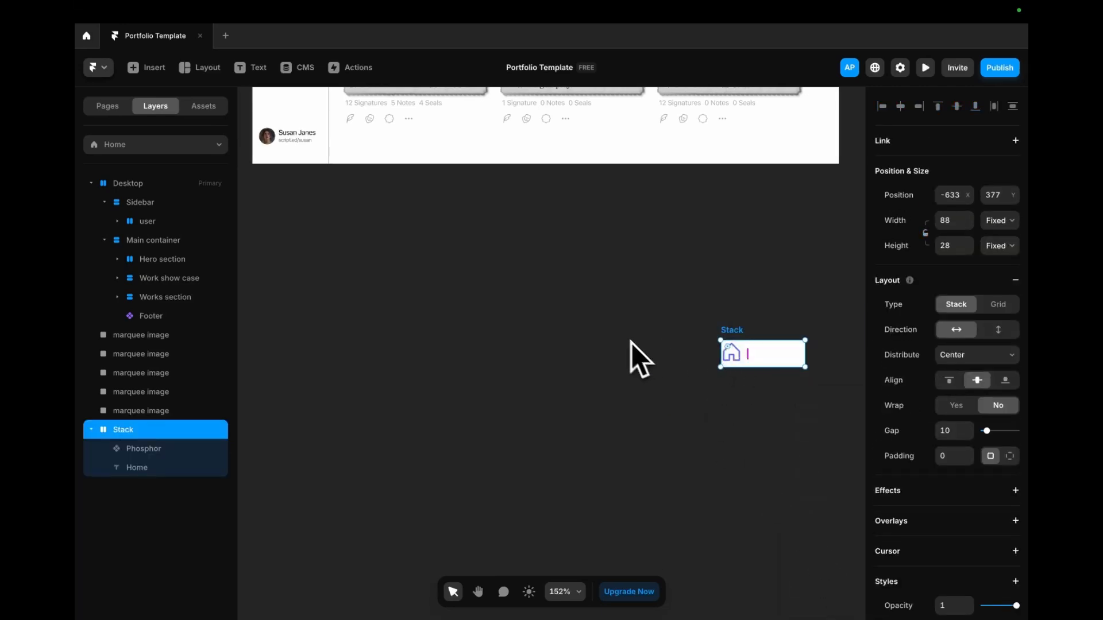
pyautogui.scroll(-5, 1008, 408)
pyautogui.click(1011, 389)
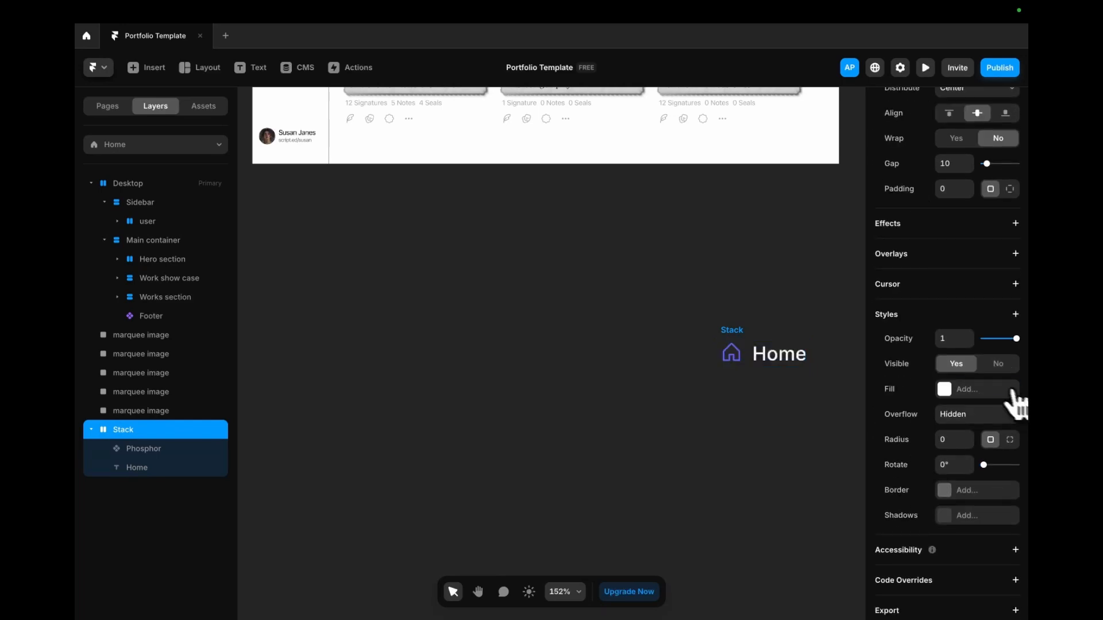
# - Rename the new stack layer to "Nav link"
pyautogui.doubleClick(123, 431)
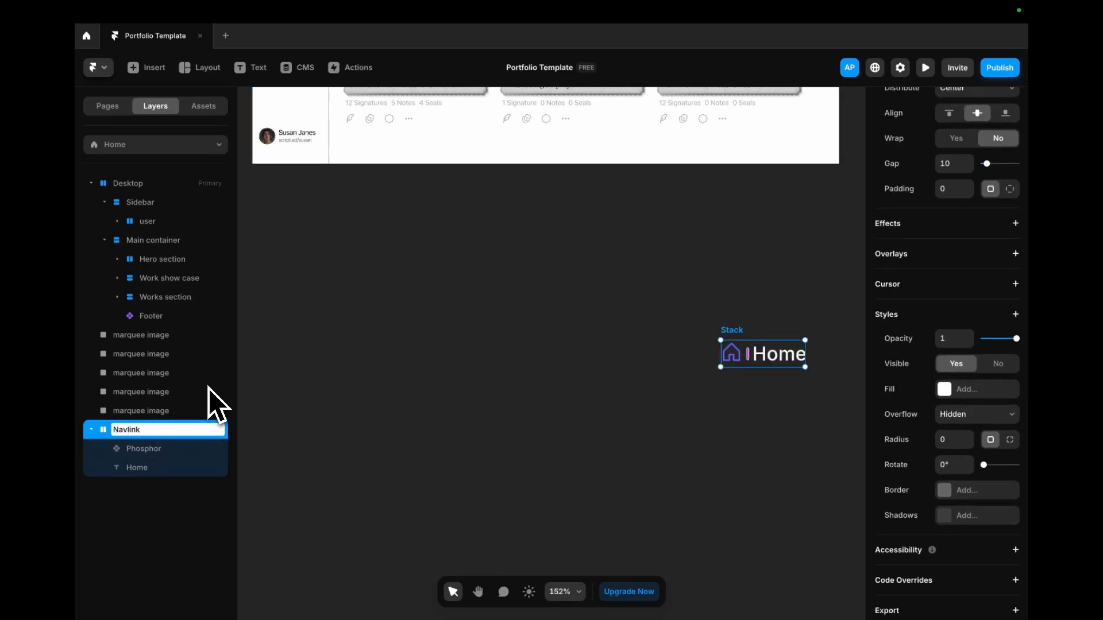
pyautogui.write('Navlink')
pyautogui.press('Return')
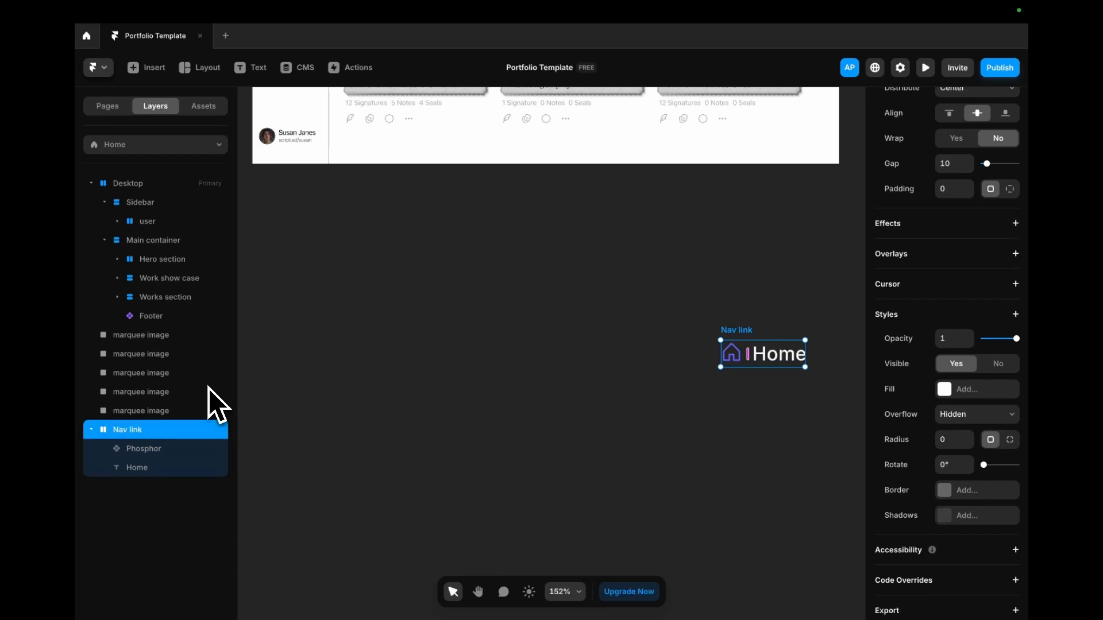
# - Set the Nav link stack's width and height to Fit and its padding to 16 on all sides
pyautogui.scroll(5, 965, 264)
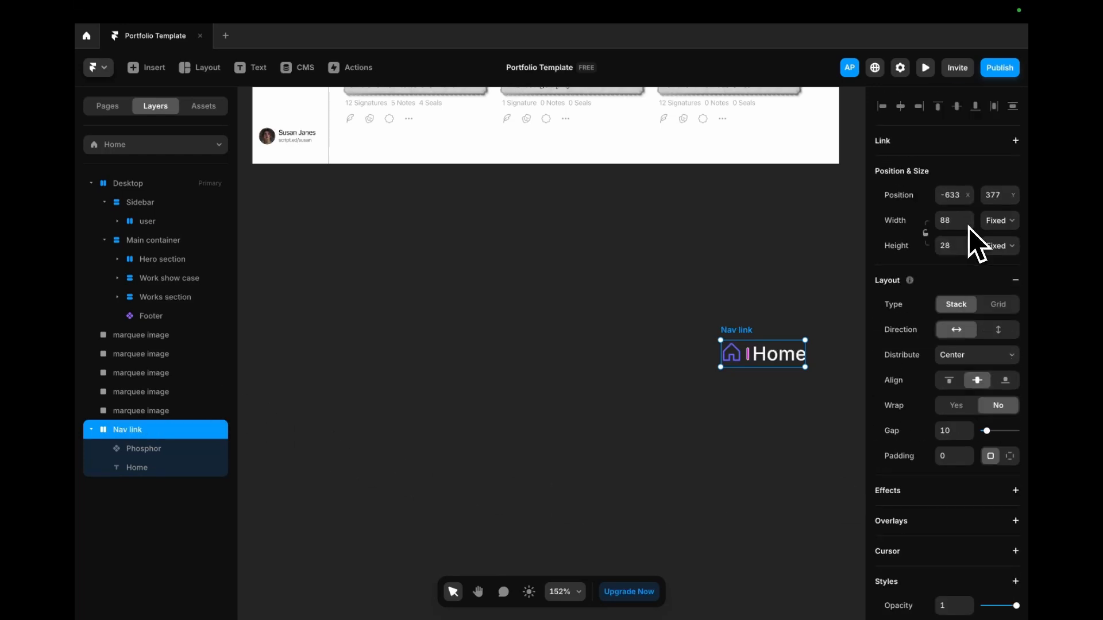
pyautogui.click(1002, 221)
pyautogui.click(994, 263)
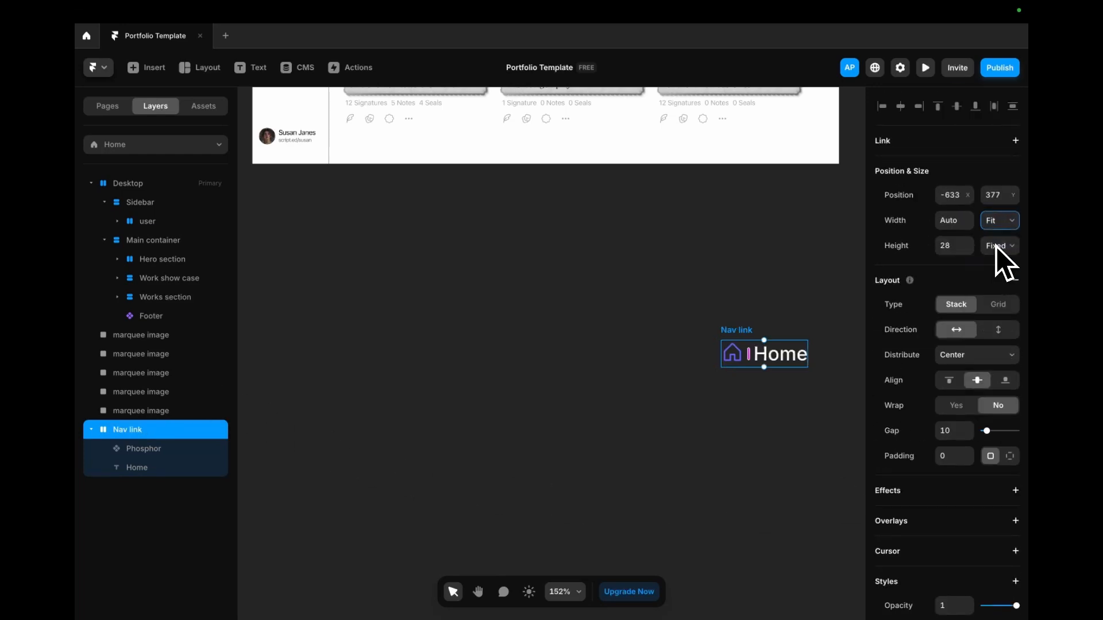
pyautogui.click(999, 246)
pyautogui.click(998, 288)
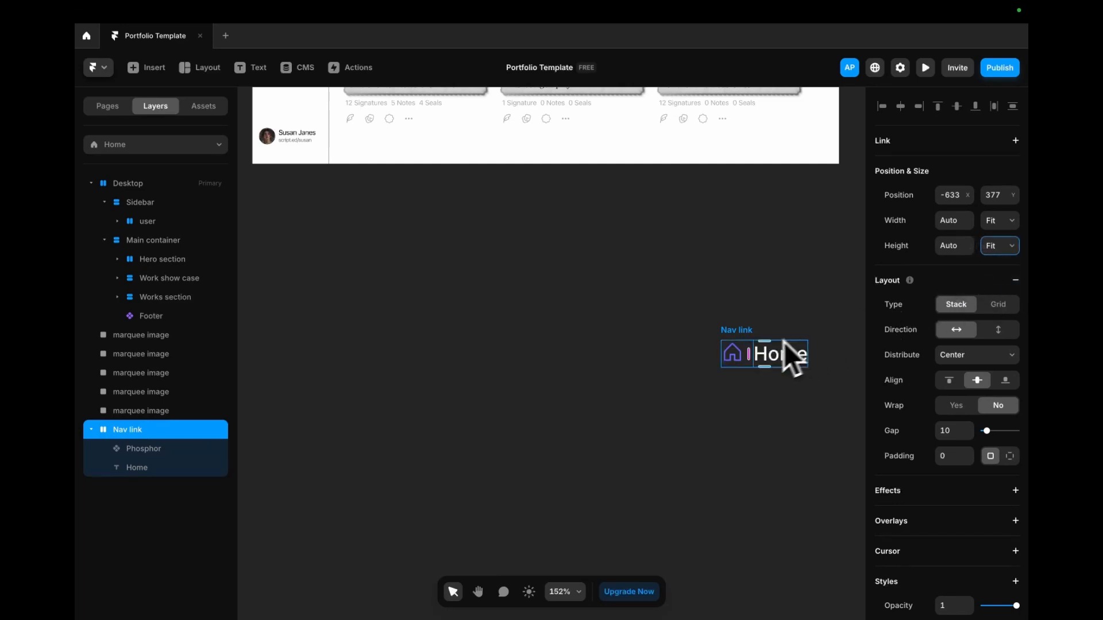
pyautogui.click(956, 456)
pyautogui.press('Return')
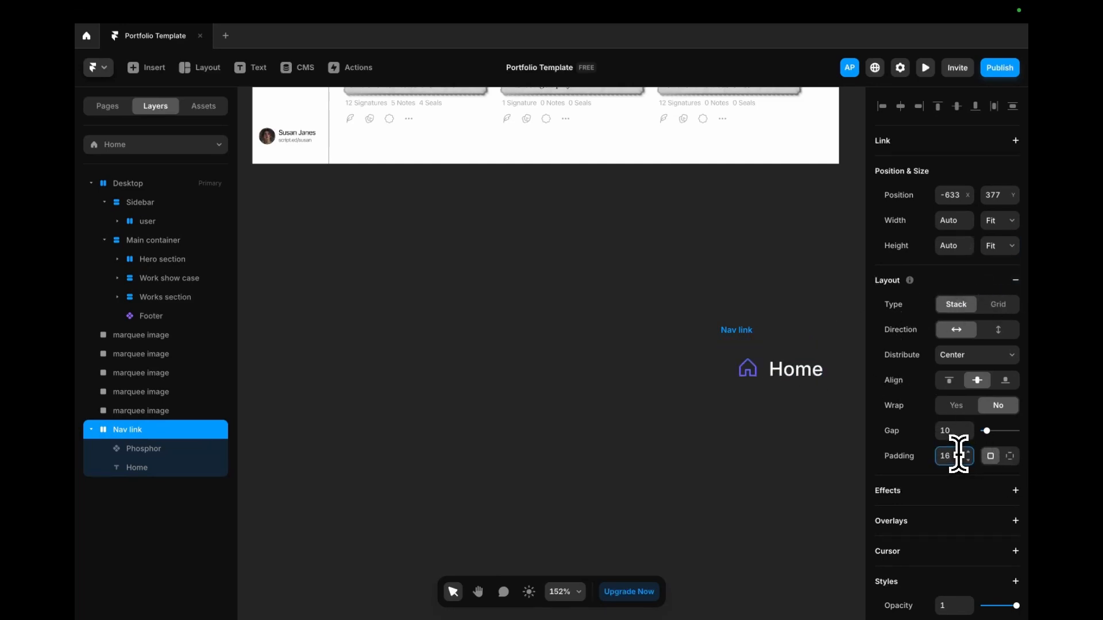
# - Check the tab's hover variant in Figma, and set the Nav link's top and bottom padding individually to 8 in Framer
pyautogui.click(1010, 456)
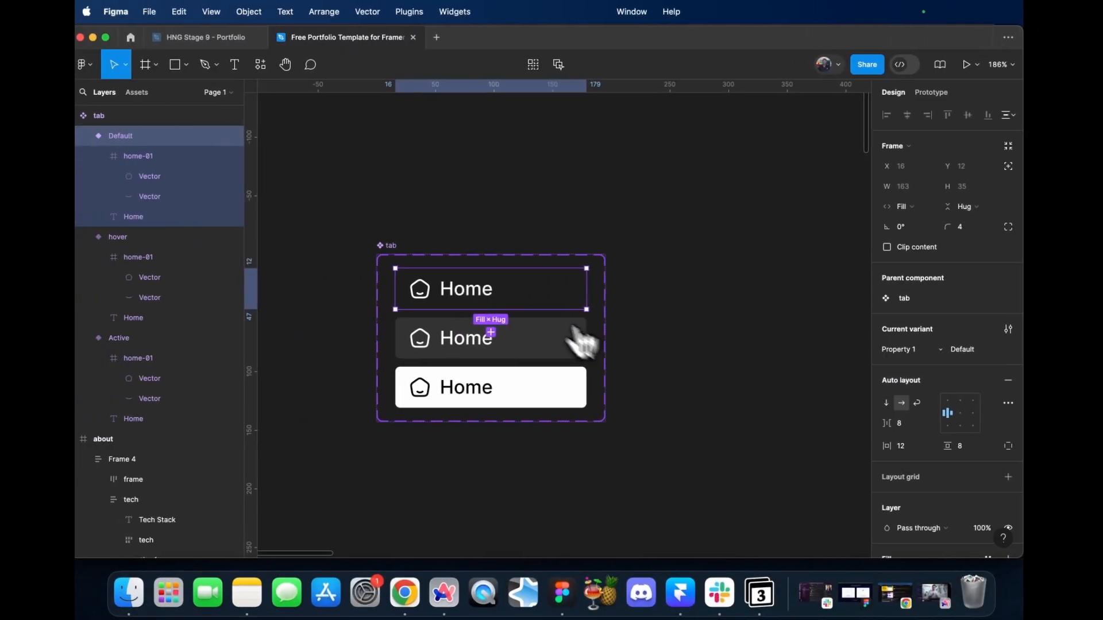
pyautogui.click(520, 354)
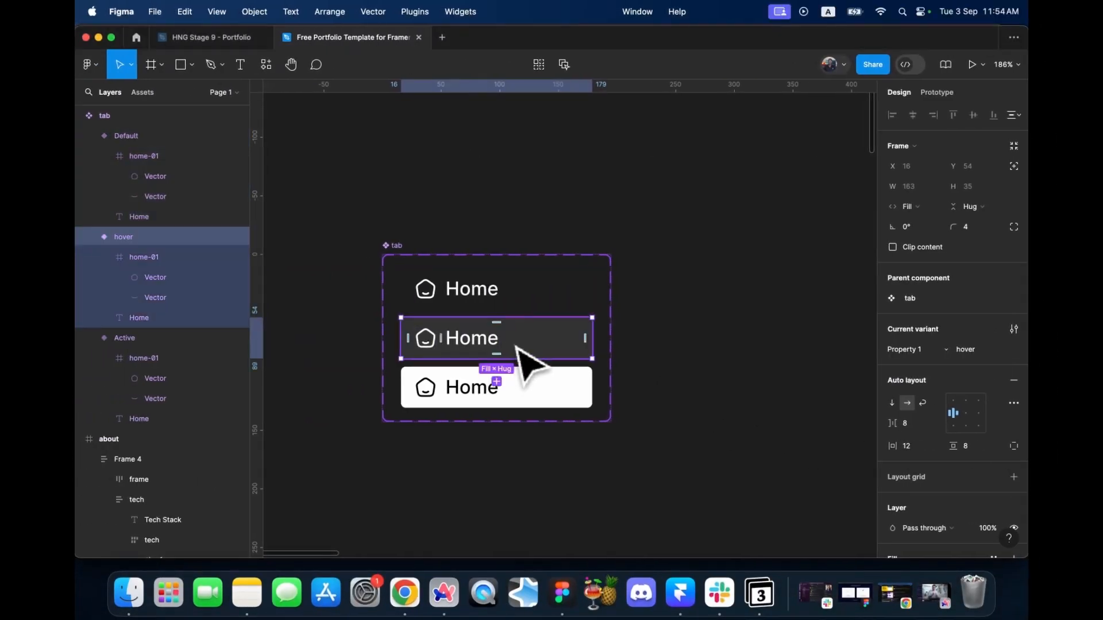
pyautogui.hotkey('ctrl', 'Right')
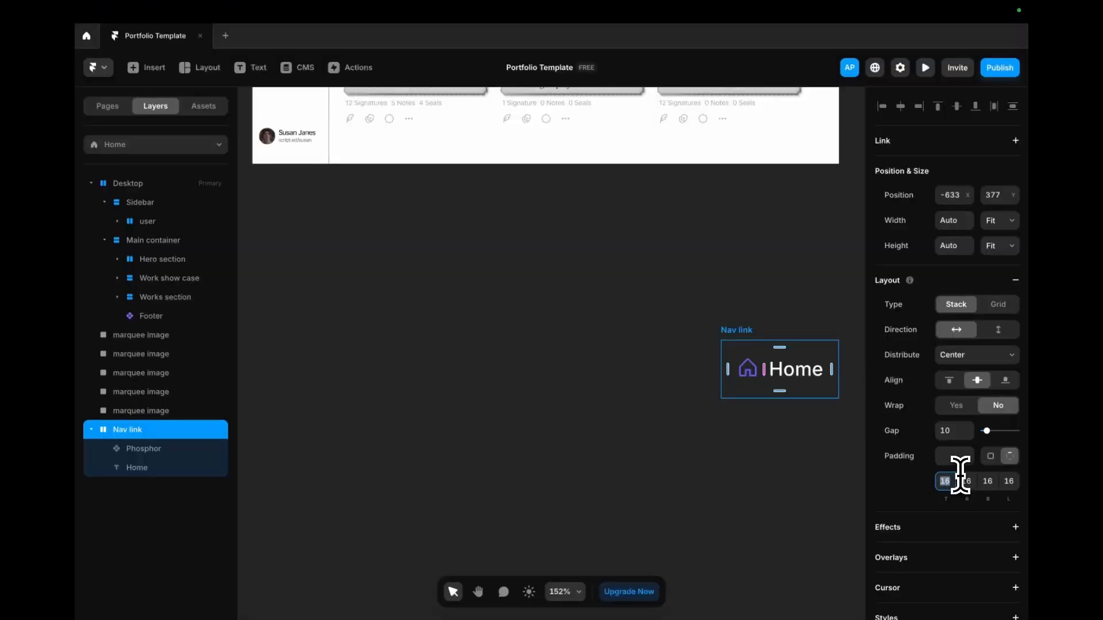
pyautogui.click(970, 482)
pyautogui.write('8')
pyautogui.press('Tab')
pyautogui.click(963, 481)
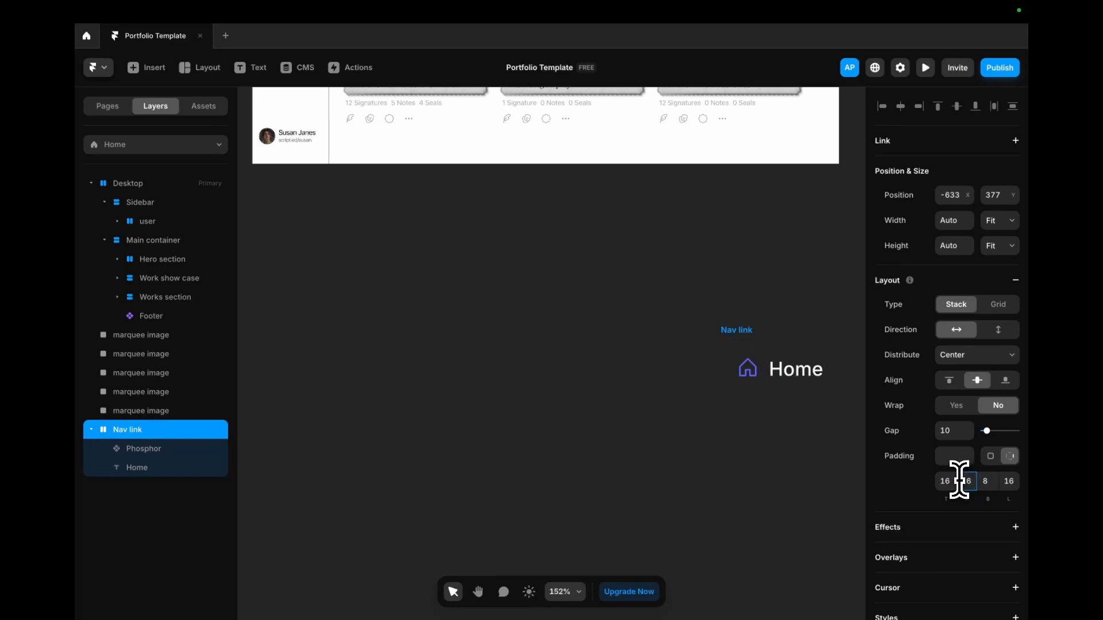
pyautogui.click(947, 481)
pyautogui.write('8')
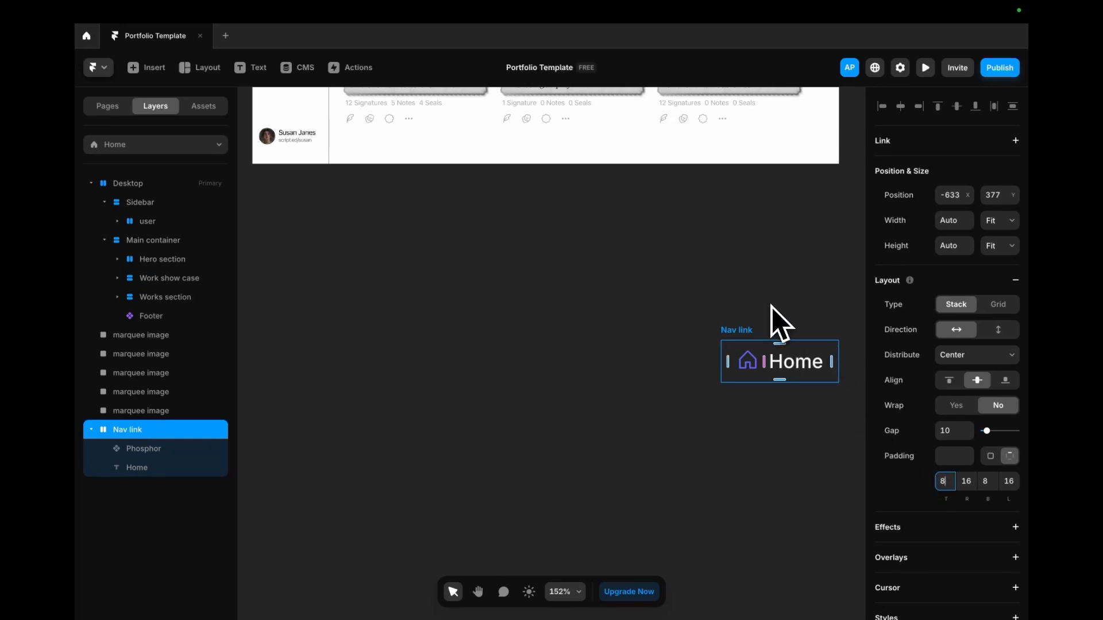
# - Move the Nav link stack further left on the canvas and change its house icon's color to white (#FFFFFF)
pyautogui.scroll(-2, 885, 509)
pyautogui.scroll(-4, 901, 505)
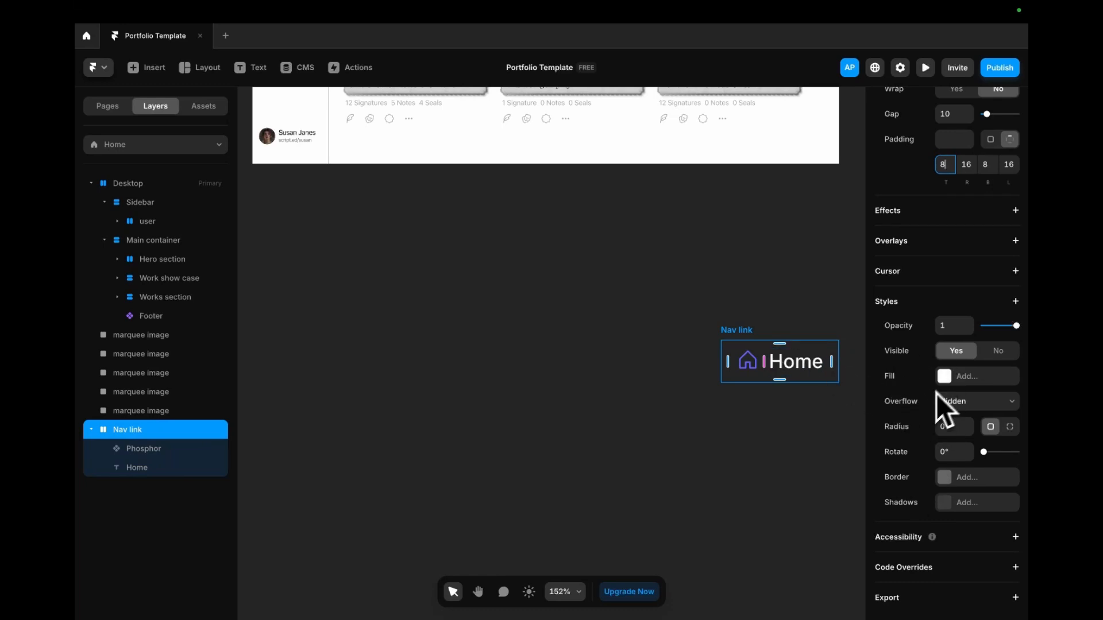
pyautogui.moveTo(764, 349); pyautogui.dragTo(609, 340)
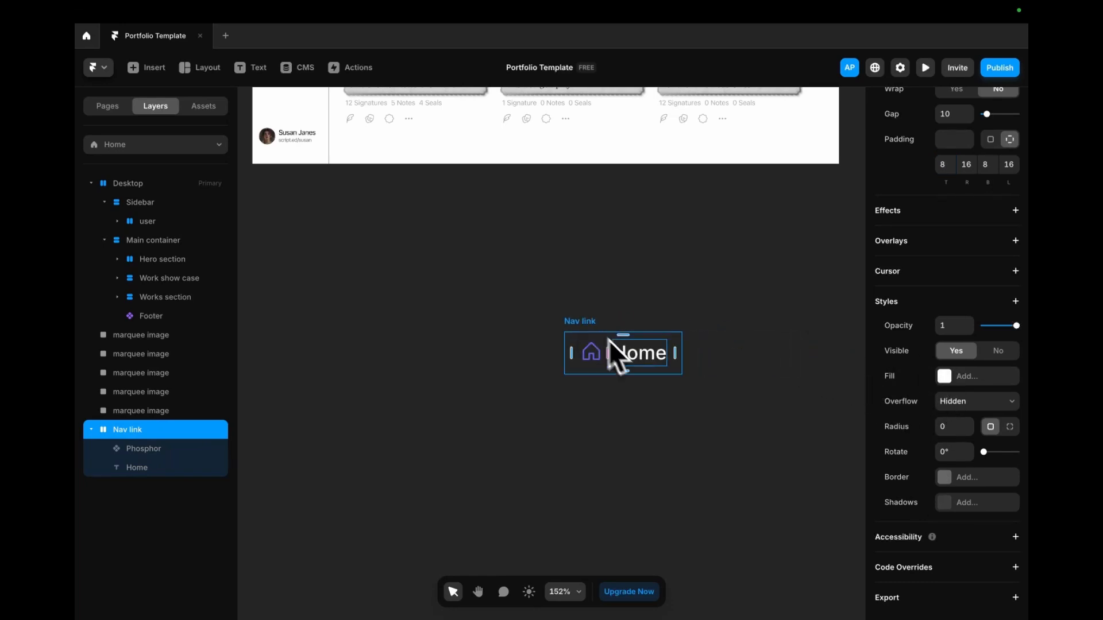
pyautogui.click(601, 357)
pyautogui.scroll(-4, 972, 542)
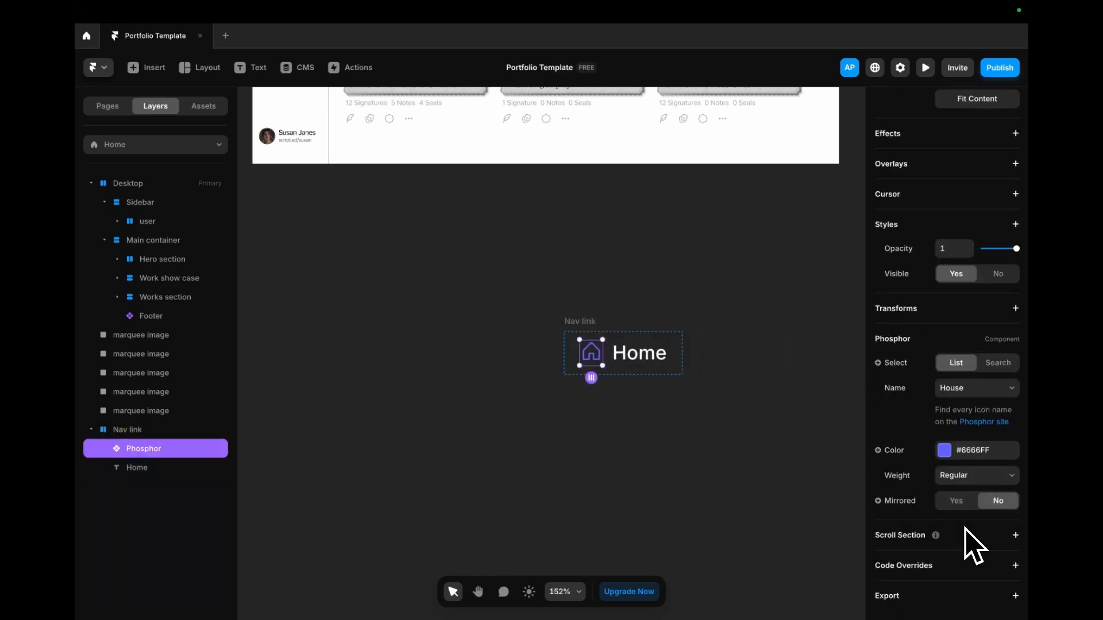
pyautogui.click(954, 455)
pyautogui.moveTo(799, 346); pyautogui.dragTo(635, 246)
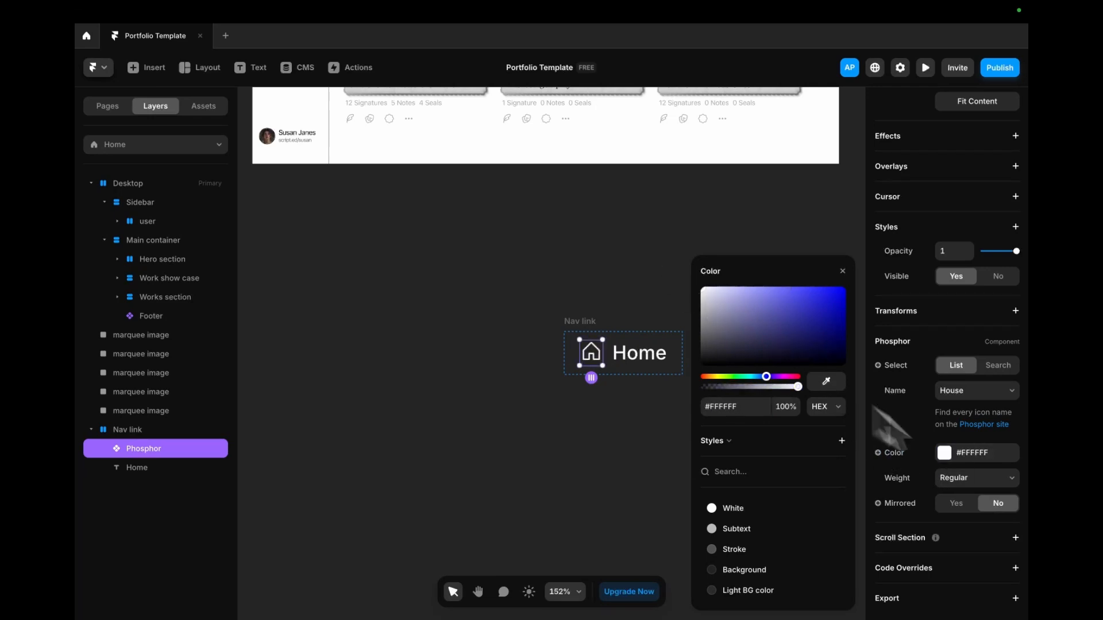
# - Turn the Nav link stack into a component, keeping the name "Nav link"
pyautogui.click(611, 451)
pyautogui.click(584, 362)
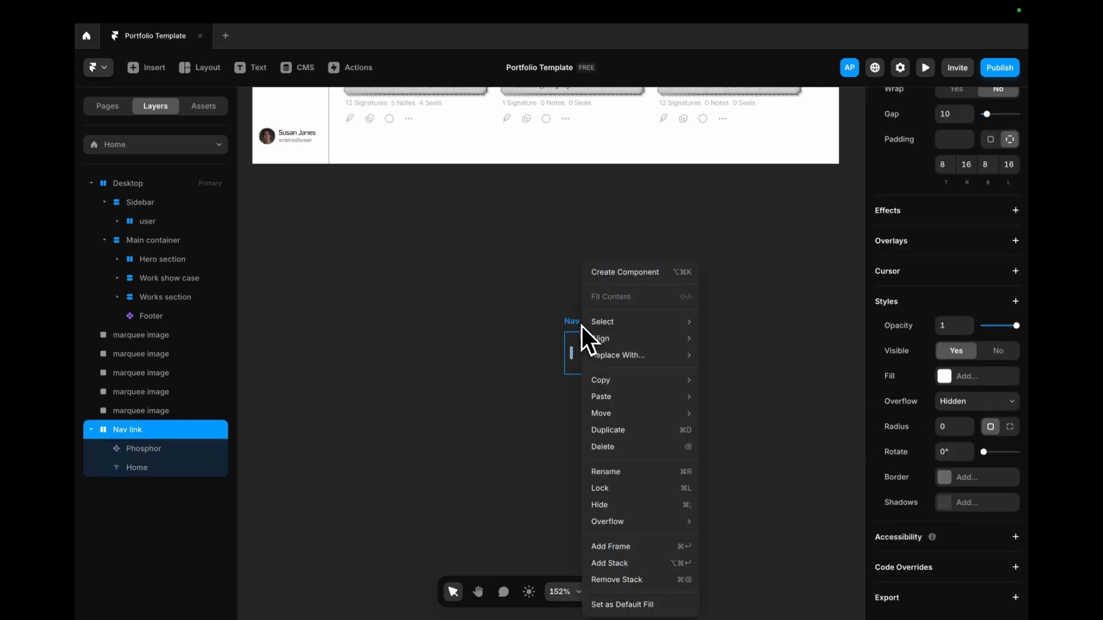
pyautogui.rightClick(583, 336)
pyautogui.click(628, 272)
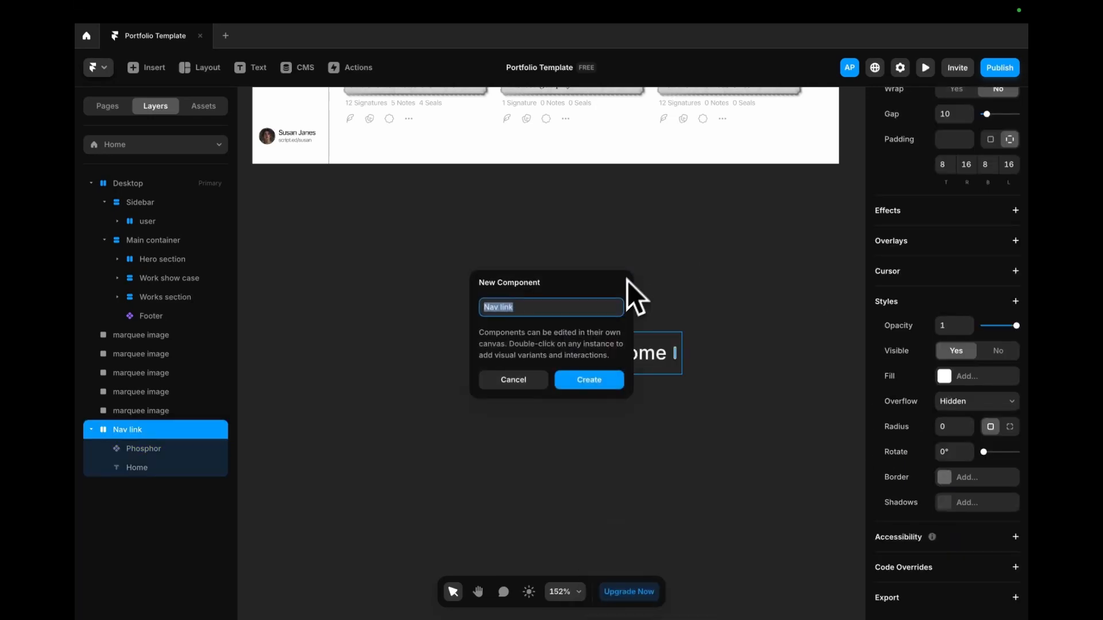
pyautogui.click(600, 379)
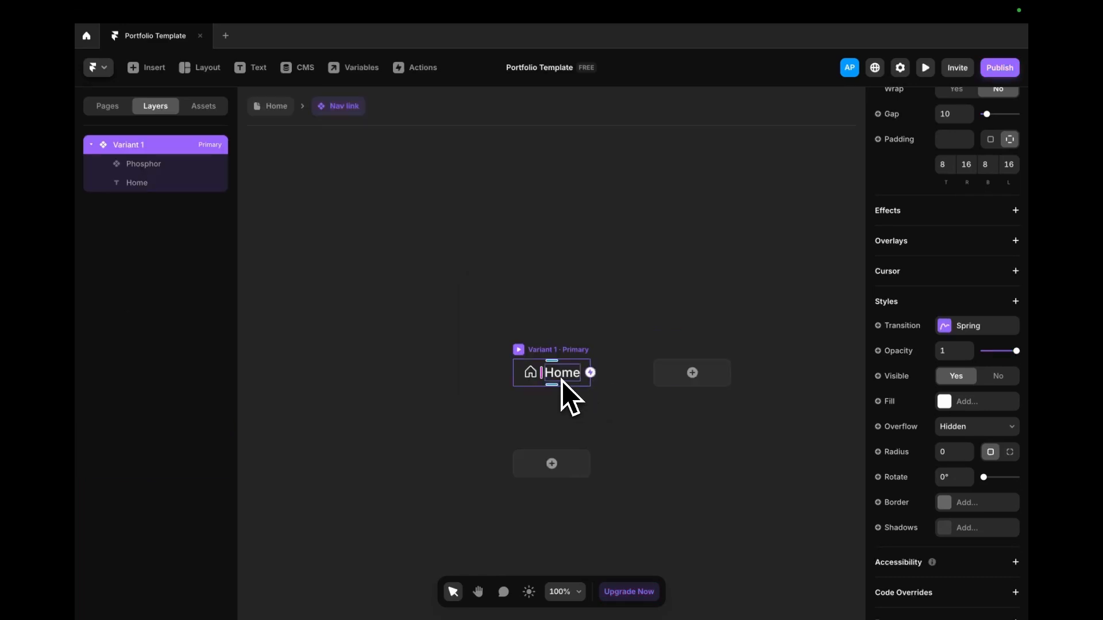
# - Create a component variable named "Icon type" for the house icon's Name property, with House as the default
pyautogui.click(532, 373)
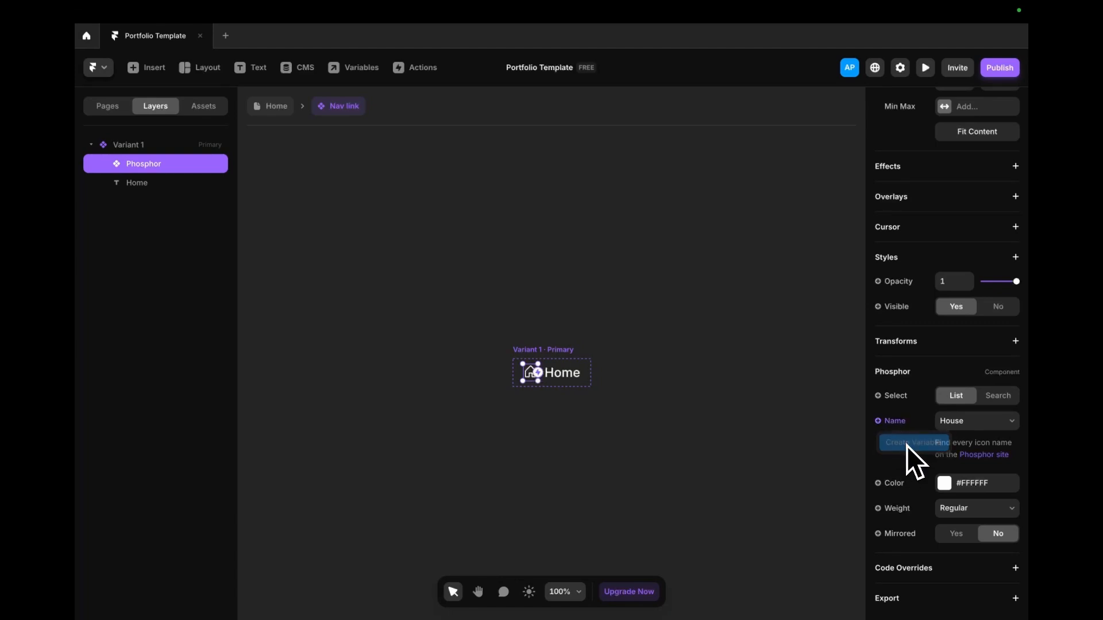
pyautogui.click(906, 444)
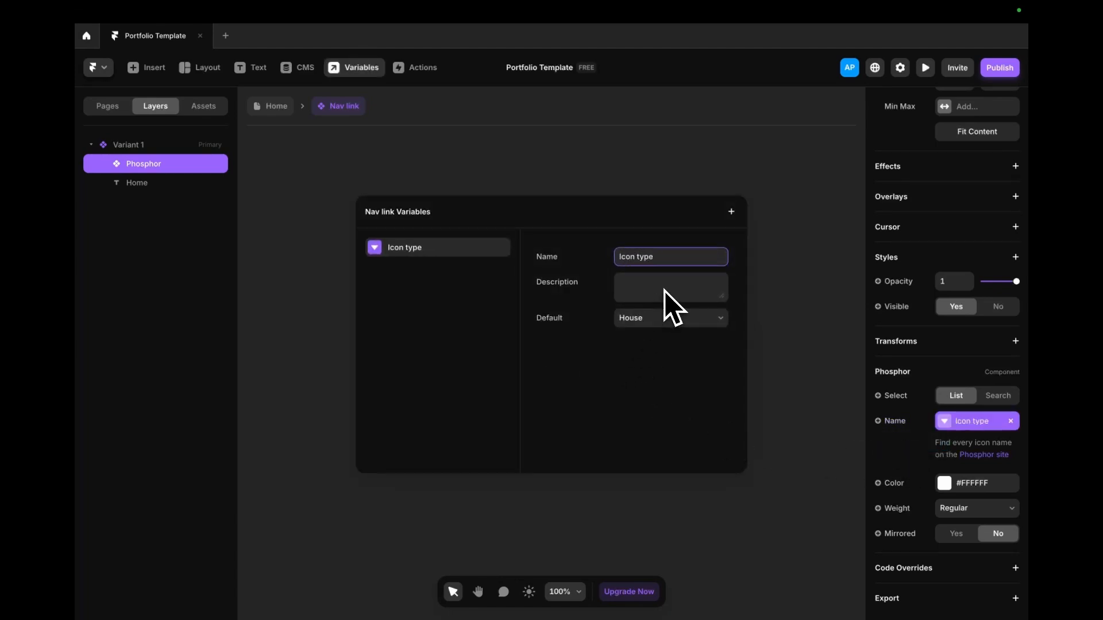
pyautogui.click(811, 228)
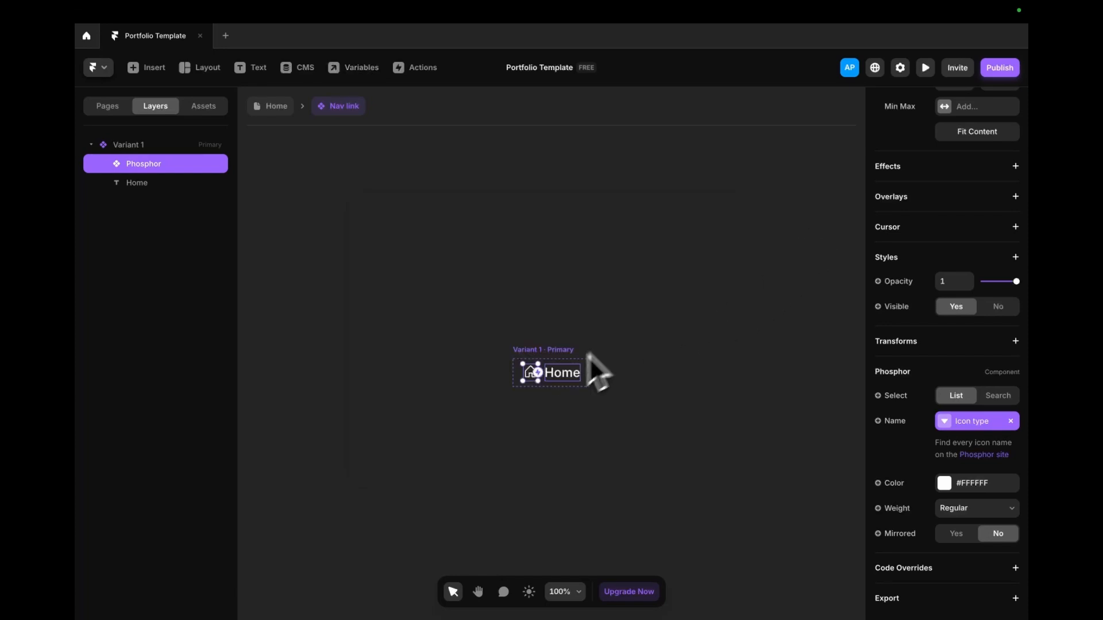
# - Create a variable for the Home text's content and name it "Nav link text"
pyautogui.click(563, 375)
pyautogui.scroll(-3, 919, 482)
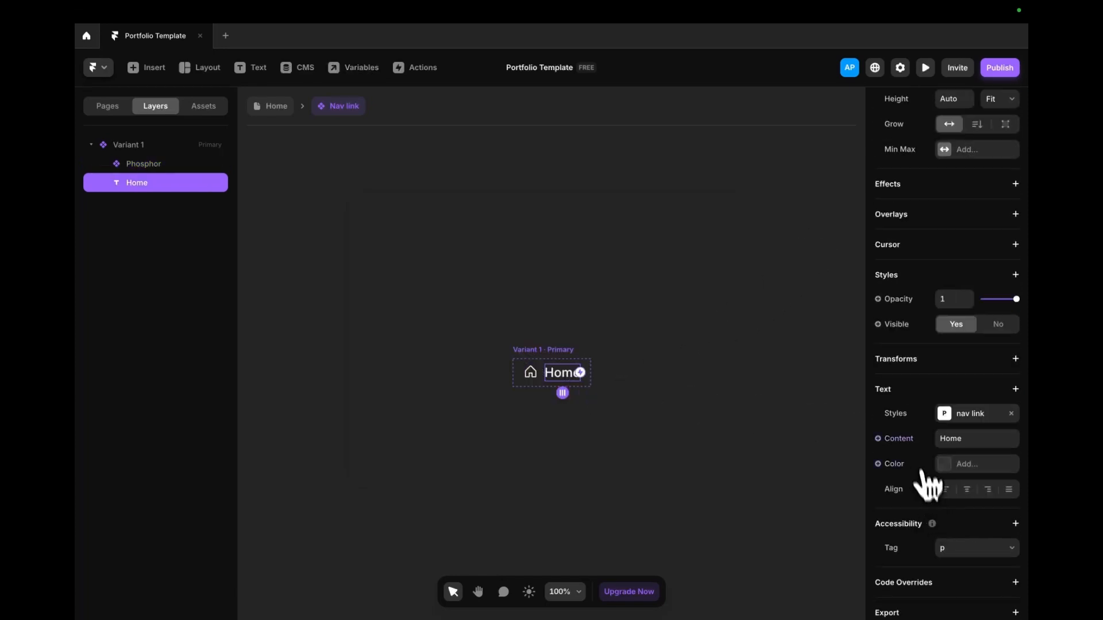
pyautogui.click(903, 444)
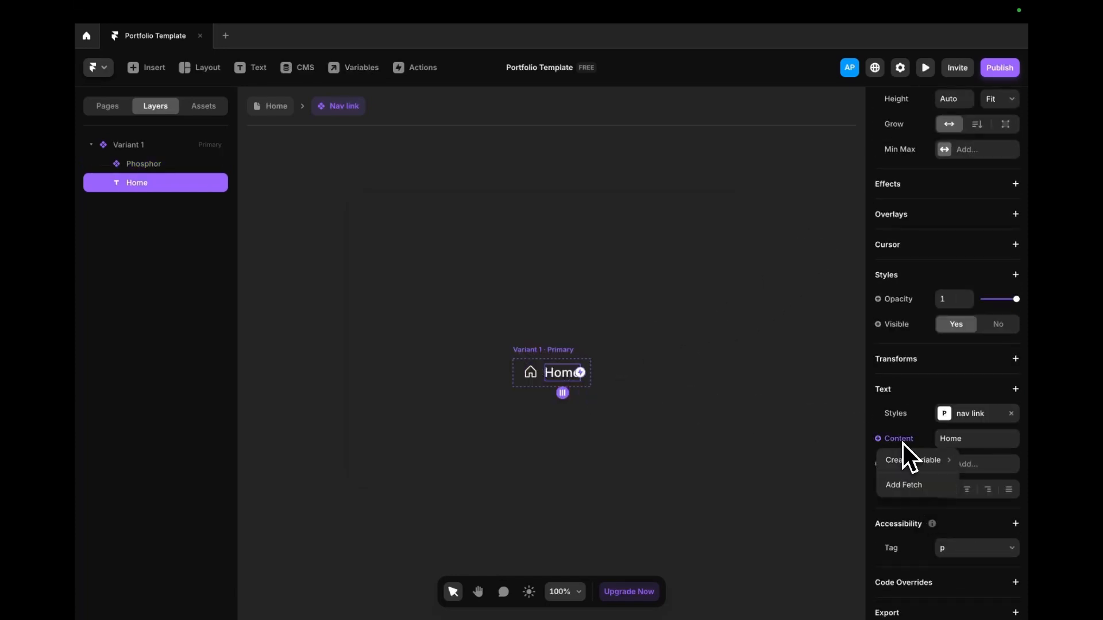
pyautogui.moveTo(905, 462)
pyautogui.click(864, 462)
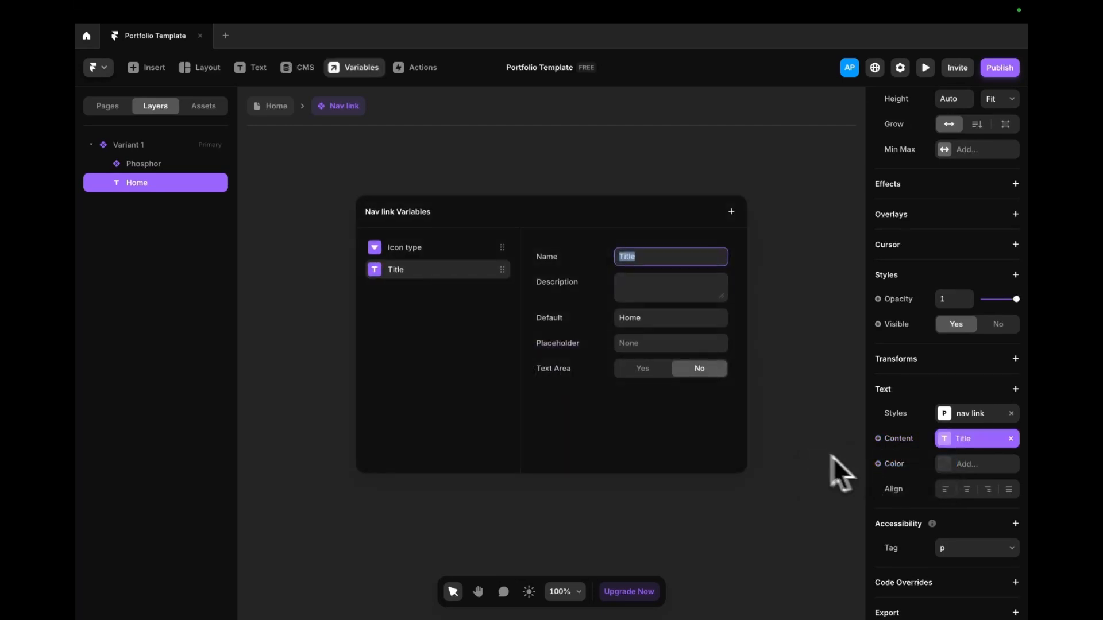
pyautogui.write('Nav link text')
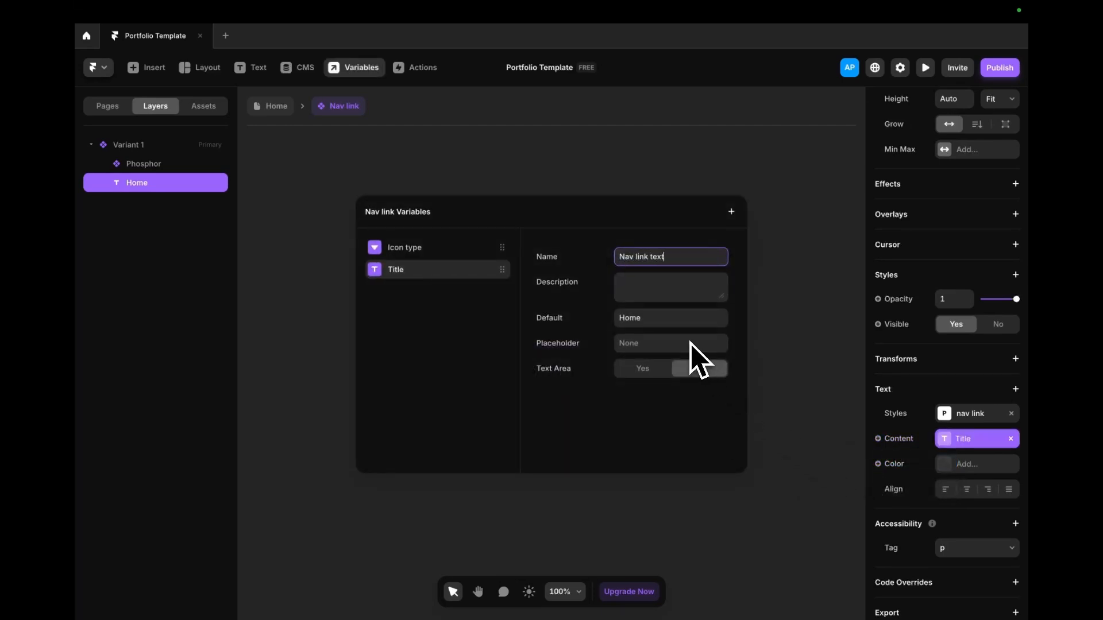
pyautogui.press('Return')
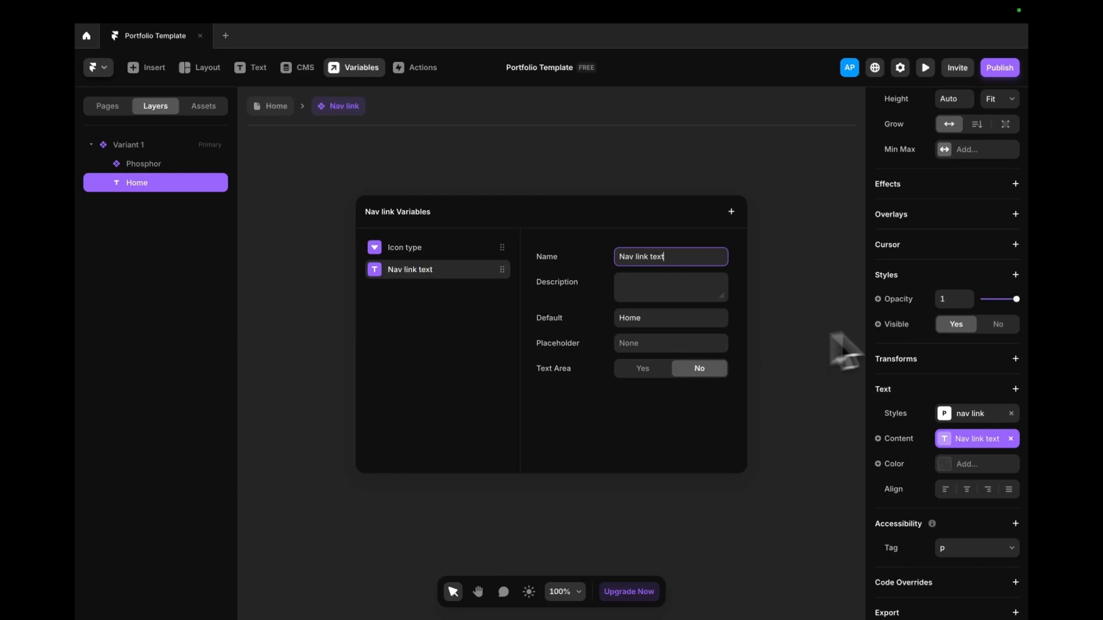
pyautogui.click(824, 285)
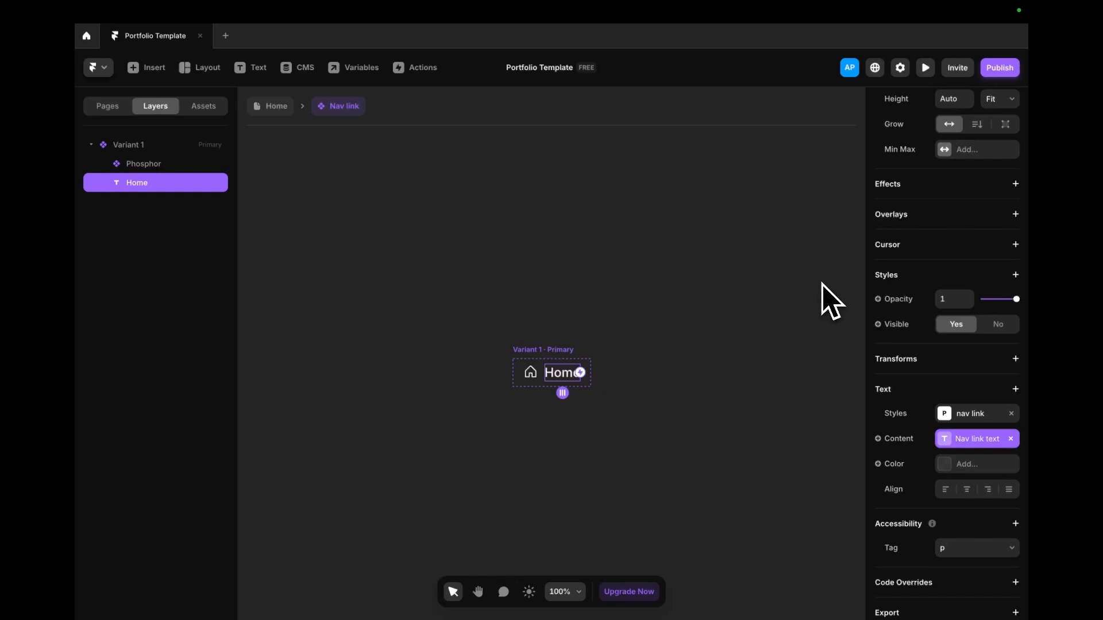
# - Rename the Nav link component's primary variant to "Default" and add a second variant beside it
pyautogui.click(681, 327)
pyautogui.click(555, 353)
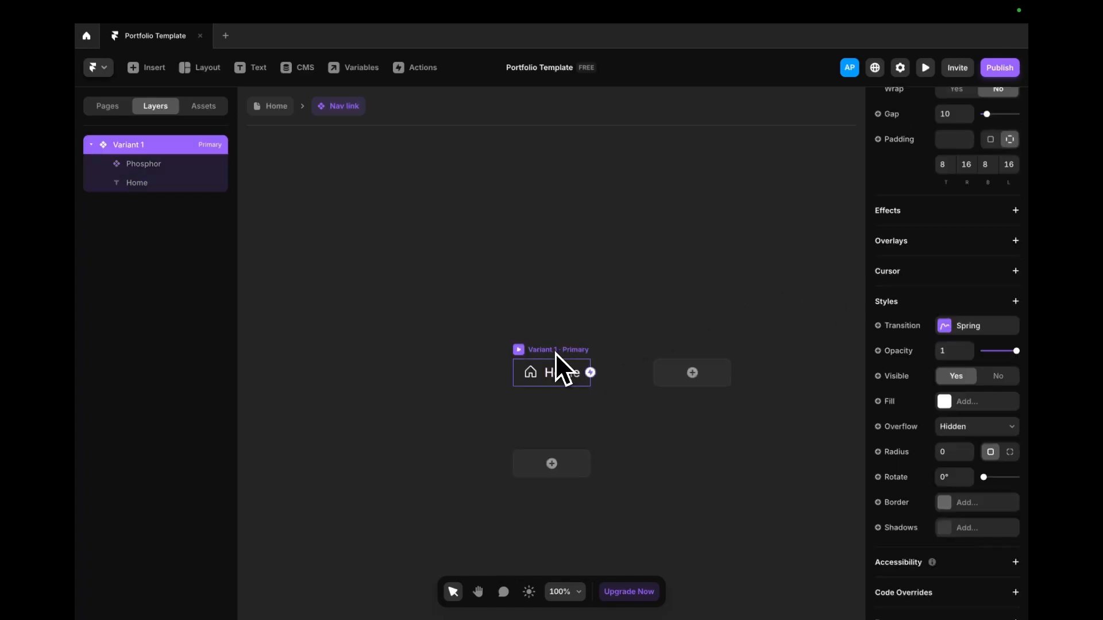
pyautogui.doubleClick(162, 145)
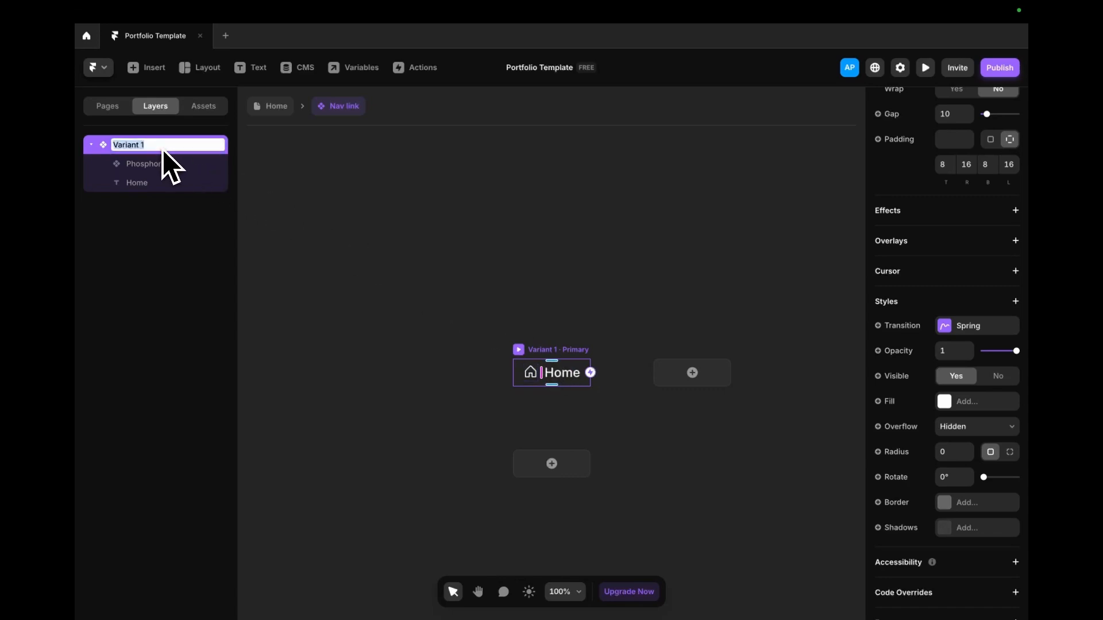
pyautogui.write('Default')
pyautogui.press('Return')
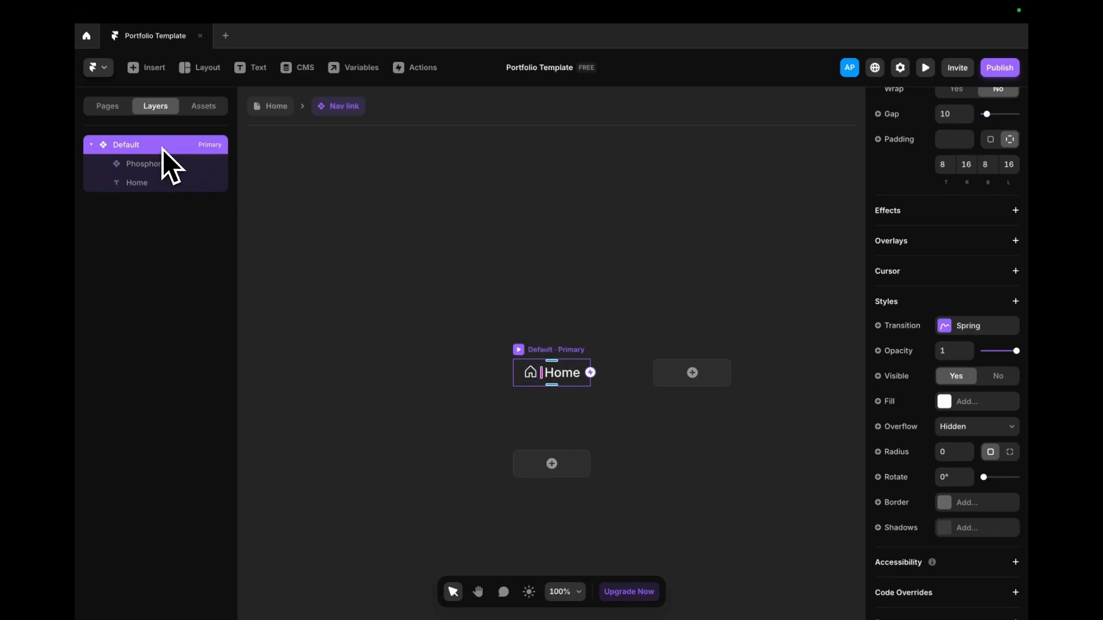
pyautogui.click(695, 379)
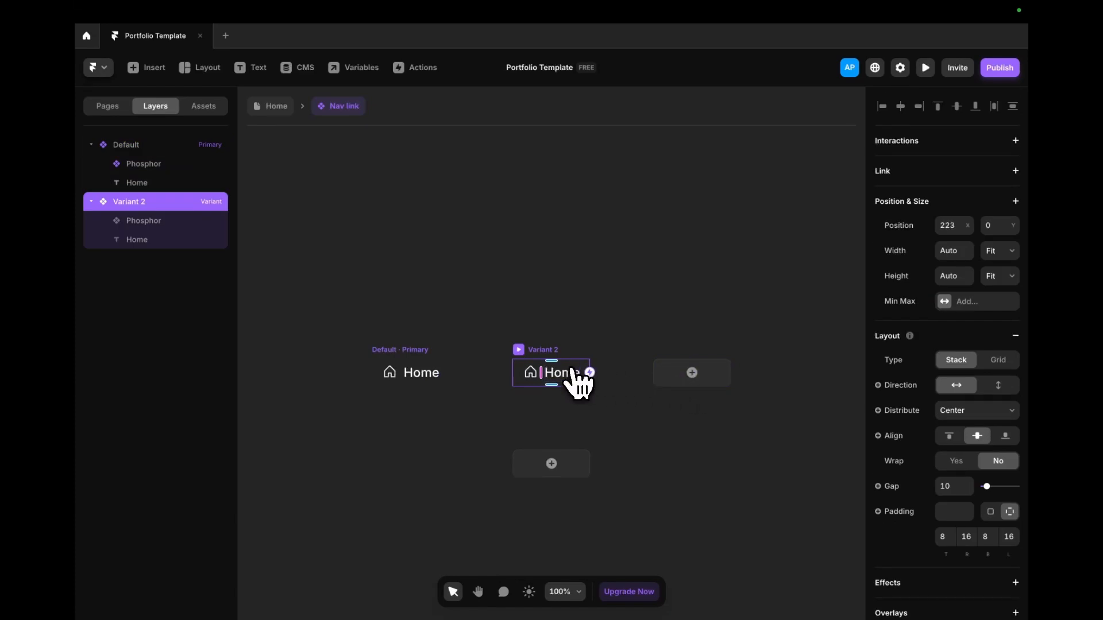
# - Undo the creation of Variant 2 and add a Hover variant to the Default nav link
pyautogui.hotkey('ctrl', 'z')
pyautogui.click(397, 463)
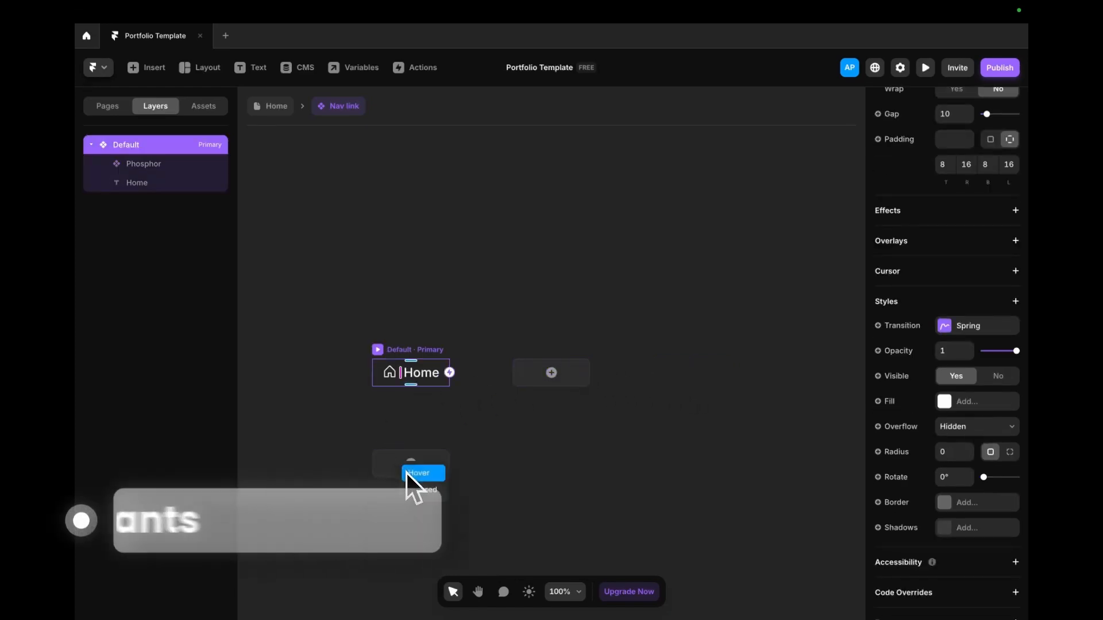
pyautogui.click(409, 475)
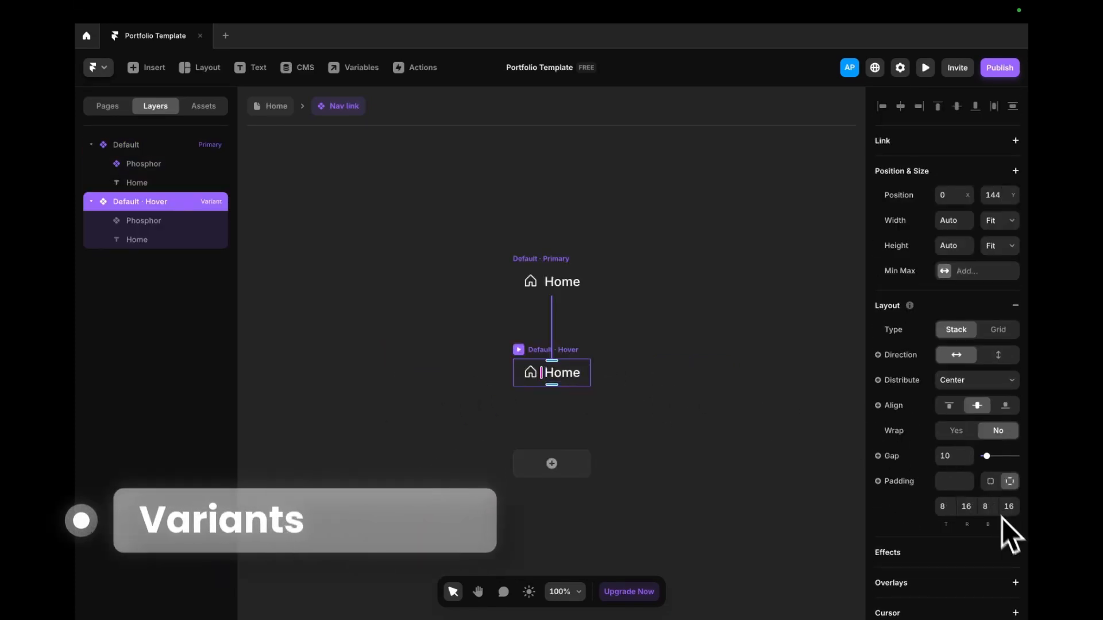
# - Fill the Default Hover variant with #FFFFFF at 9% opacity
pyautogui.scroll(-3, 980, 507)
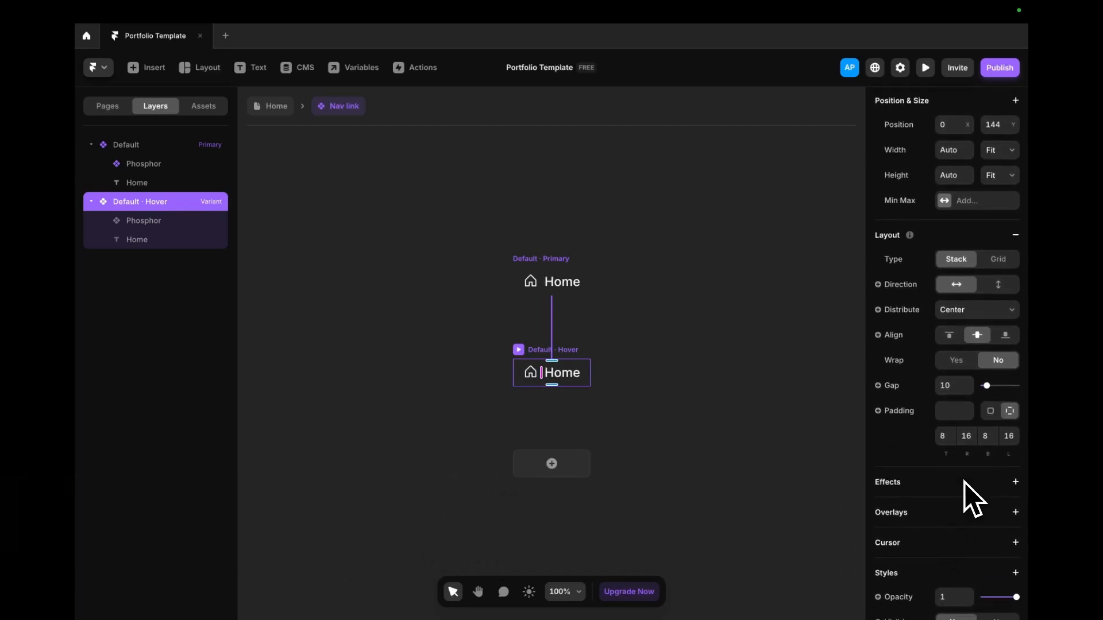
pyautogui.scroll(-4, 965, 485)
pyautogui.click(949, 556)
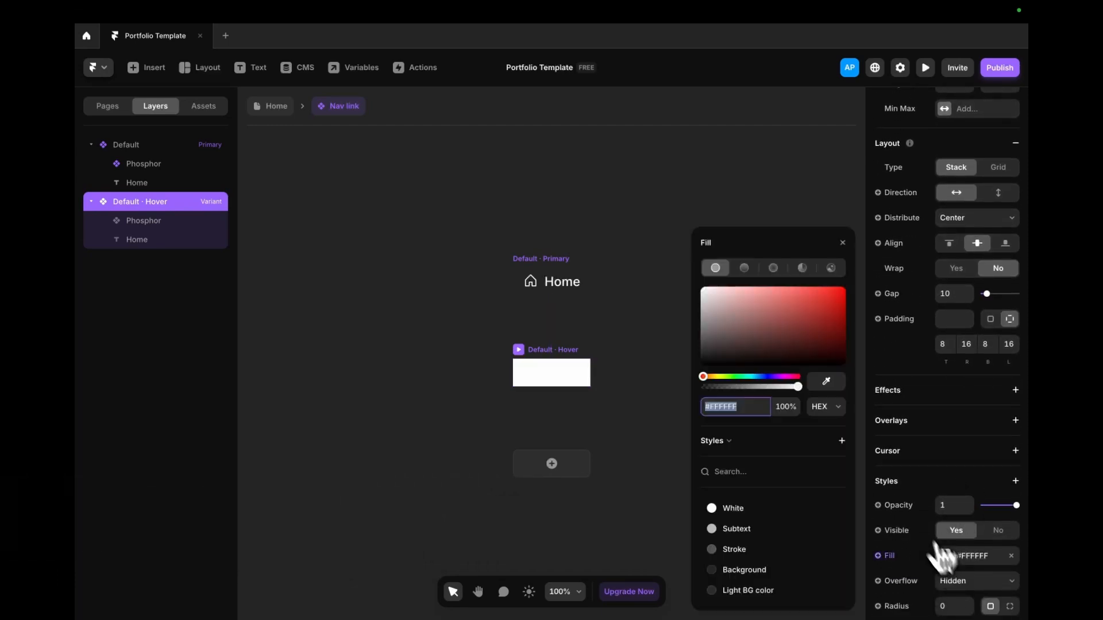
pyautogui.moveTo(745, 386); pyautogui.dragTo(712, 385)
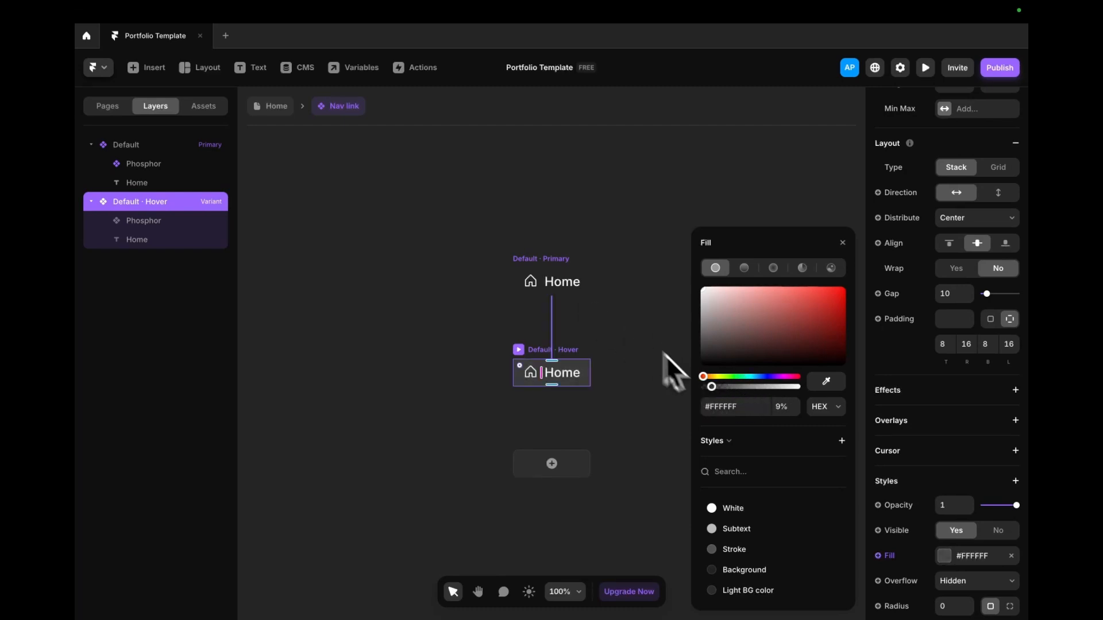
pyautogui.scroll(10, 573, 382)
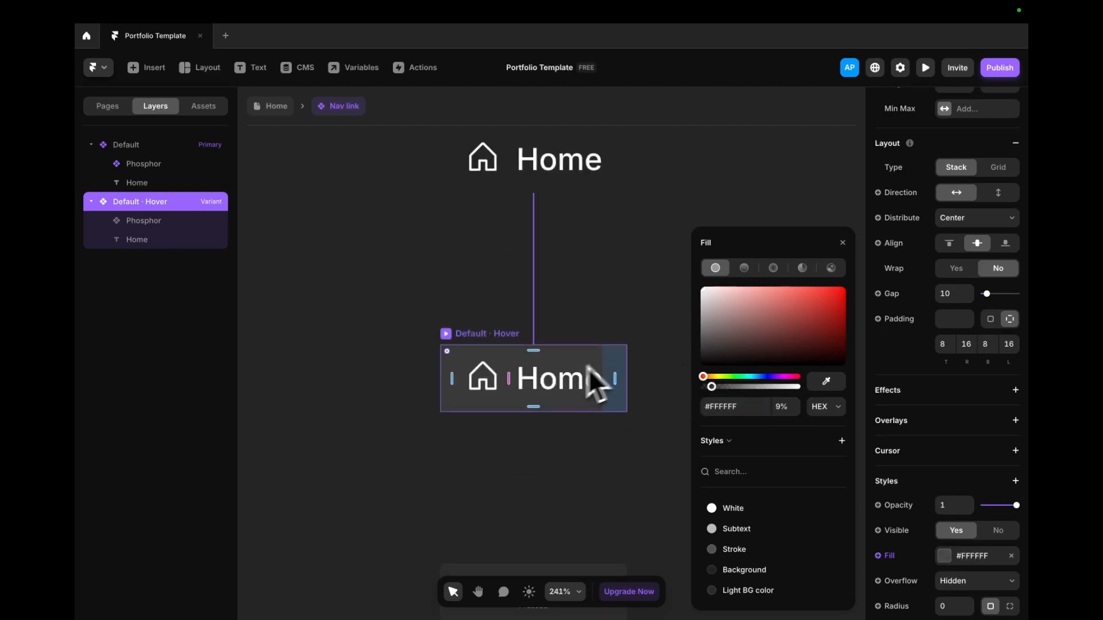
pyautogui.scroll(-6, 634, 370)
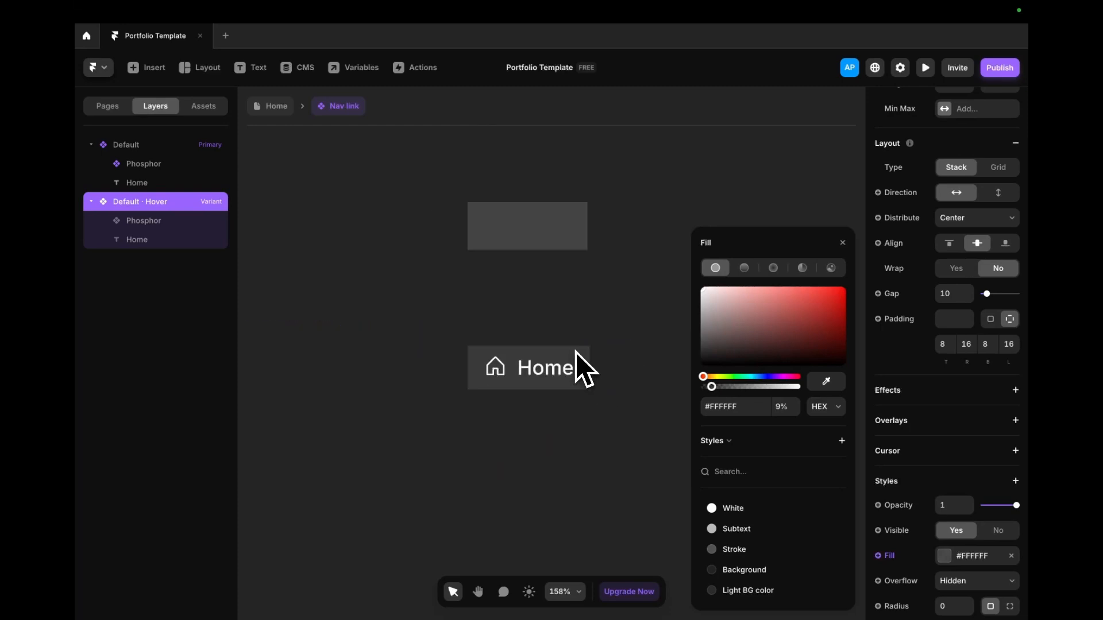
# - Set the corner radius of the primary Default nav link to 6
pyautogui.click(506, 225)
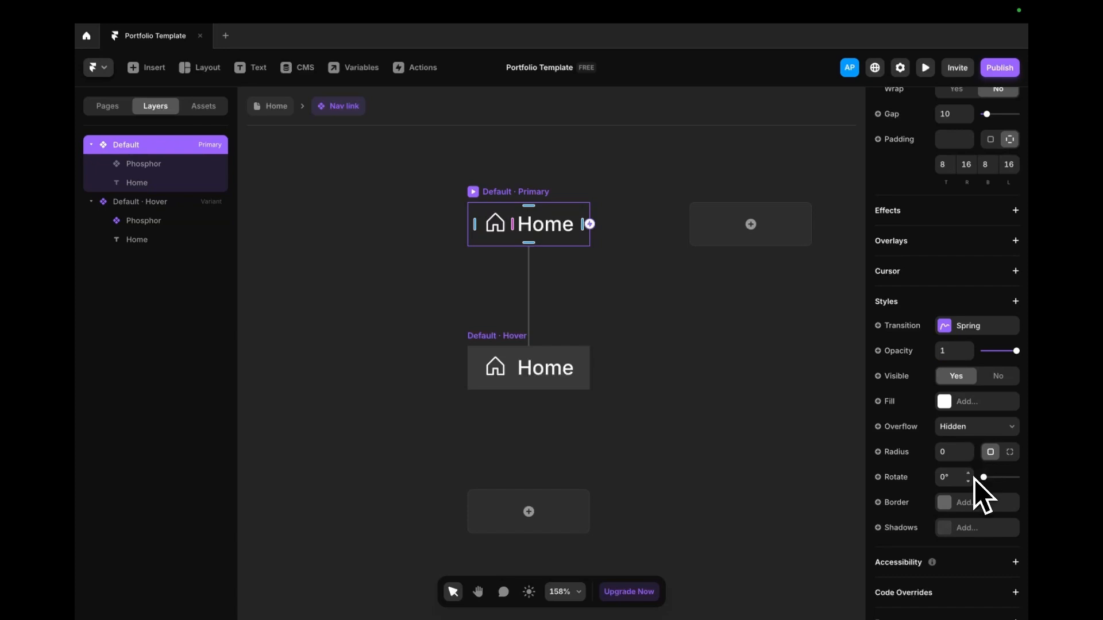
pyautogui.click(948, 452)
pyautogui.write('1')
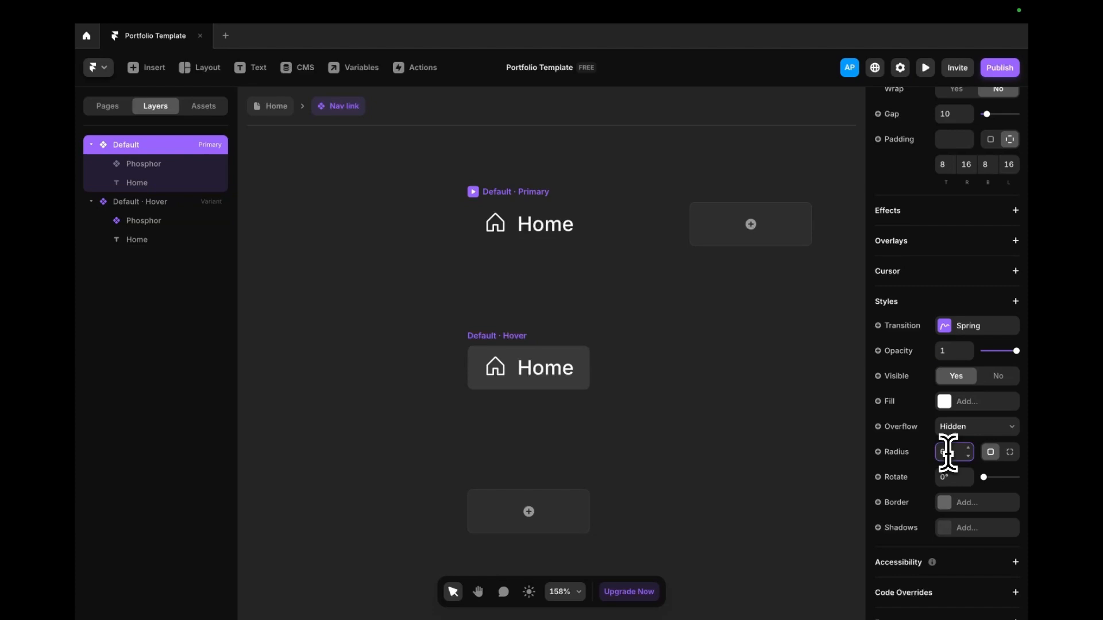
# - Add a new variant beside the primary Default nav link and give it a solid #FFFFFF fill
pyautogui.click(706, 236)
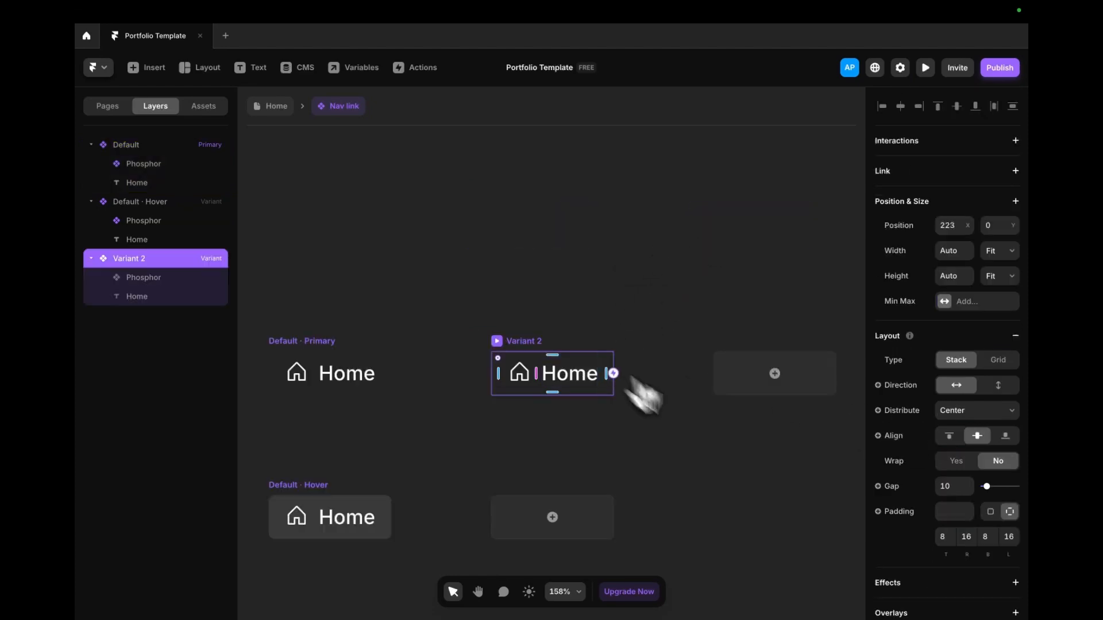
pyautogui.scroll(-2, 955, 522)
pyautogui.scroll(-1, 957, 523)
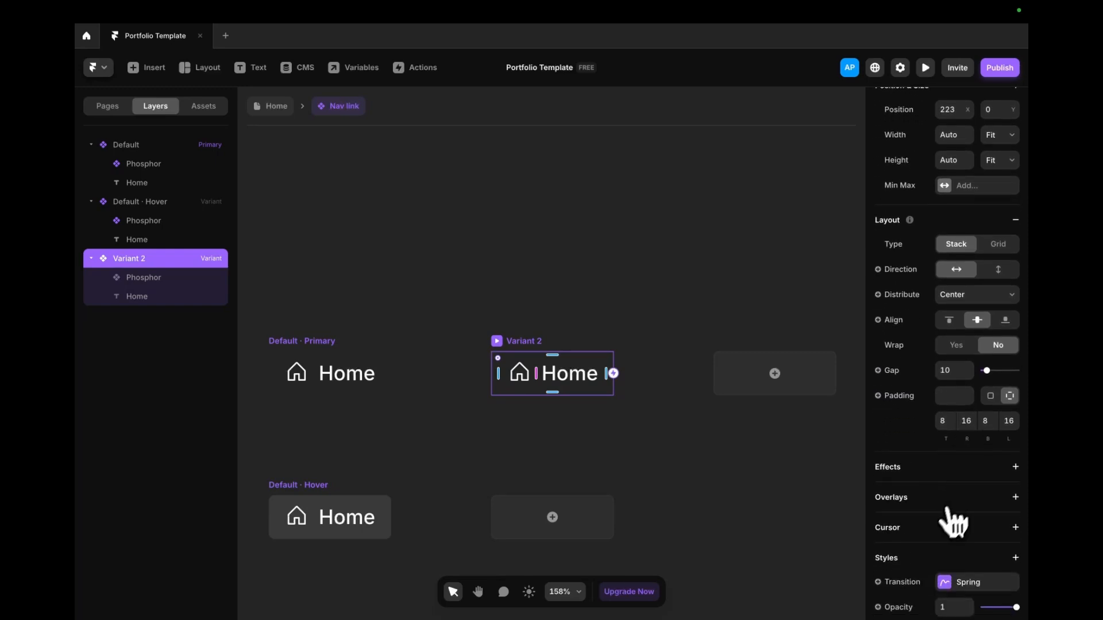
pyautogui.scroll(-3, 955, 522)
pyautogui.click(948, 423)
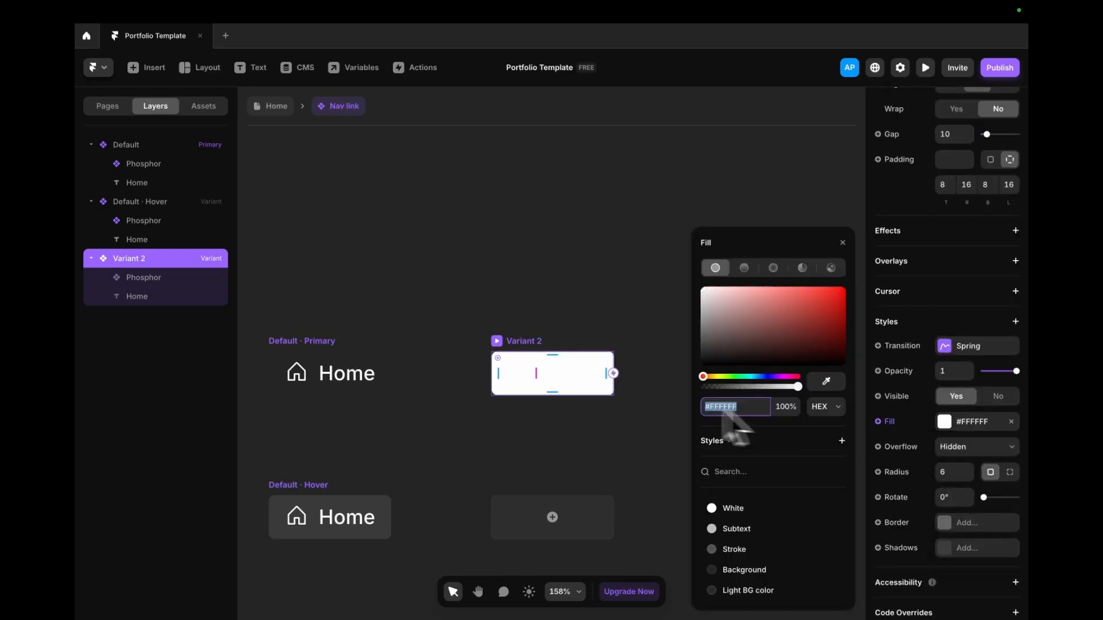
# - Apply the Background colour style to the Home text in Variant 2
pyautogui.click(571, 379)
pyautogui.scroll(-2, 919, 517)
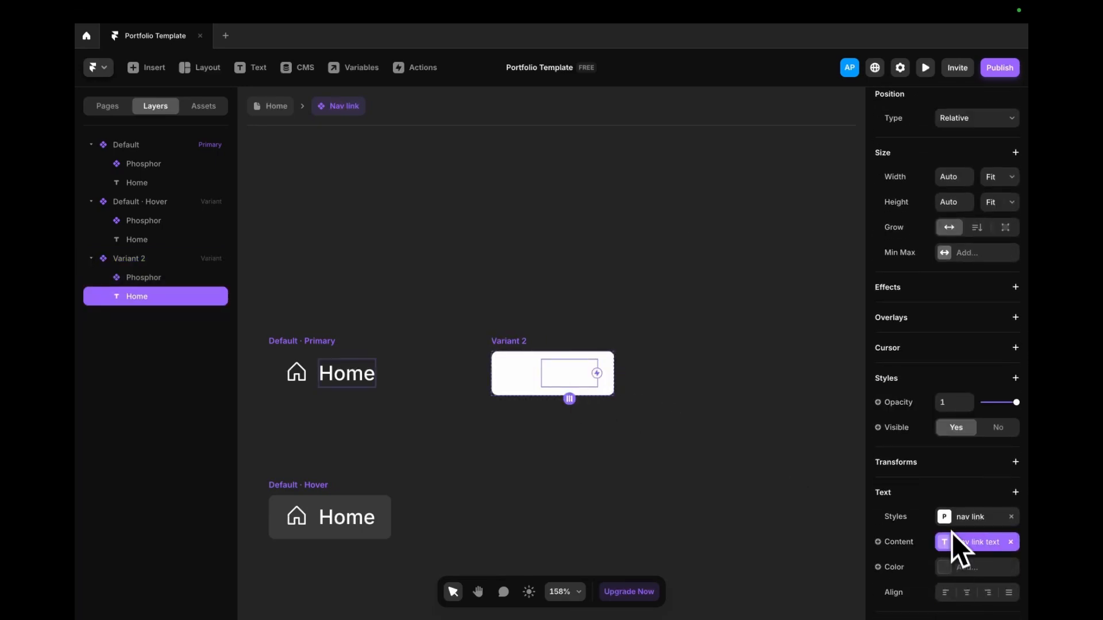
pyautogui.click(954, 567)
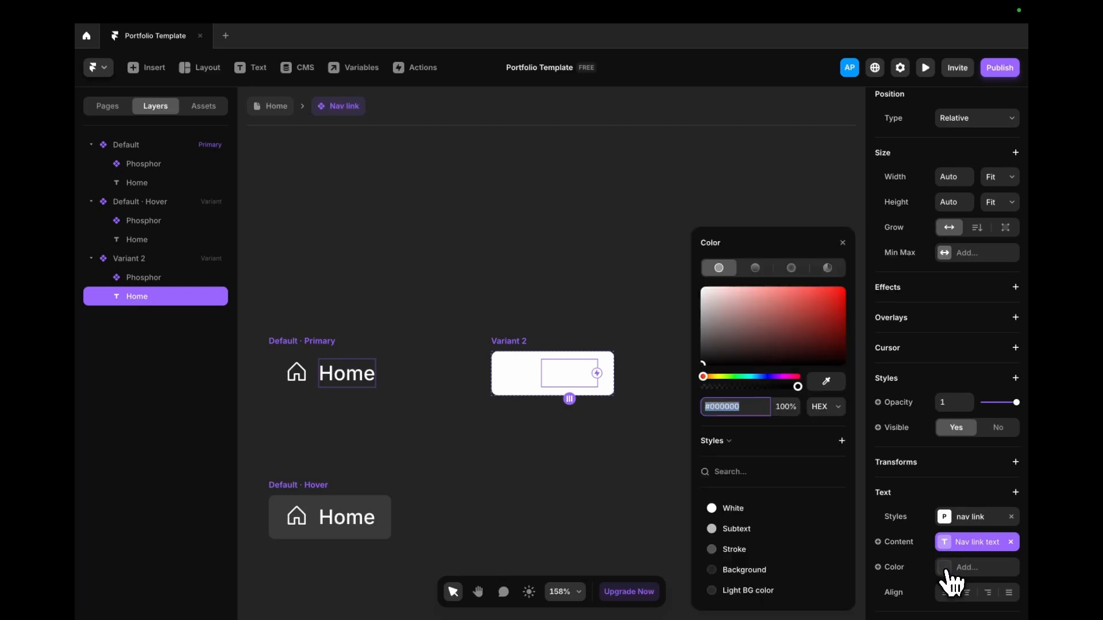
pyautogui.click(740, 569)
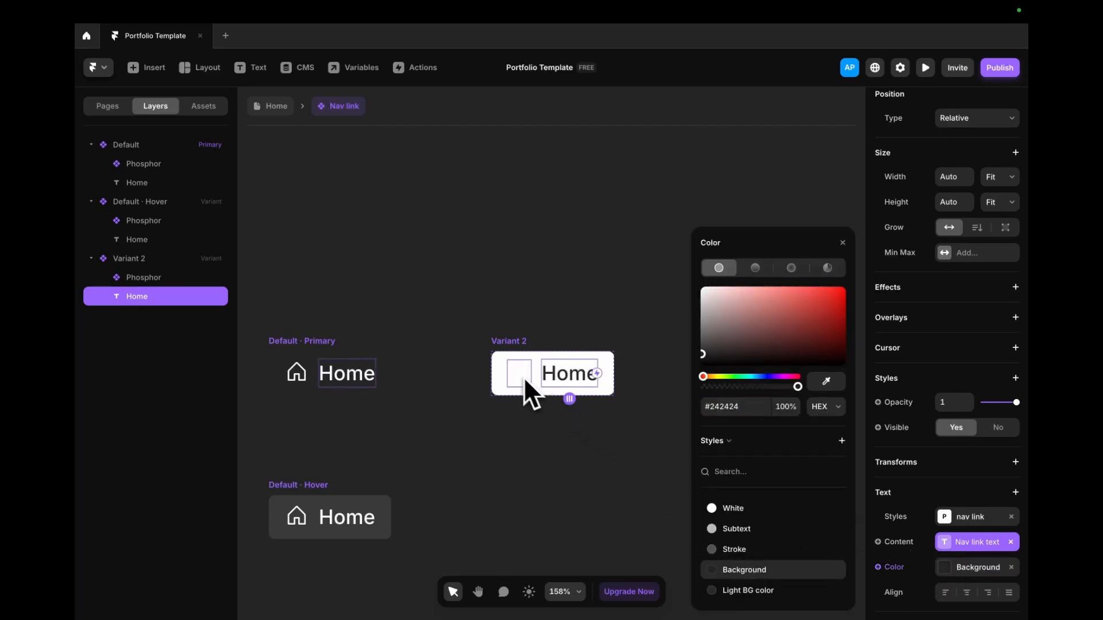
# - Apply the Background colour style to the Phosphor house icon in Variant 2
pyautogui.click(524, 380)
pyautogui.scroll(-3, 948, 488)
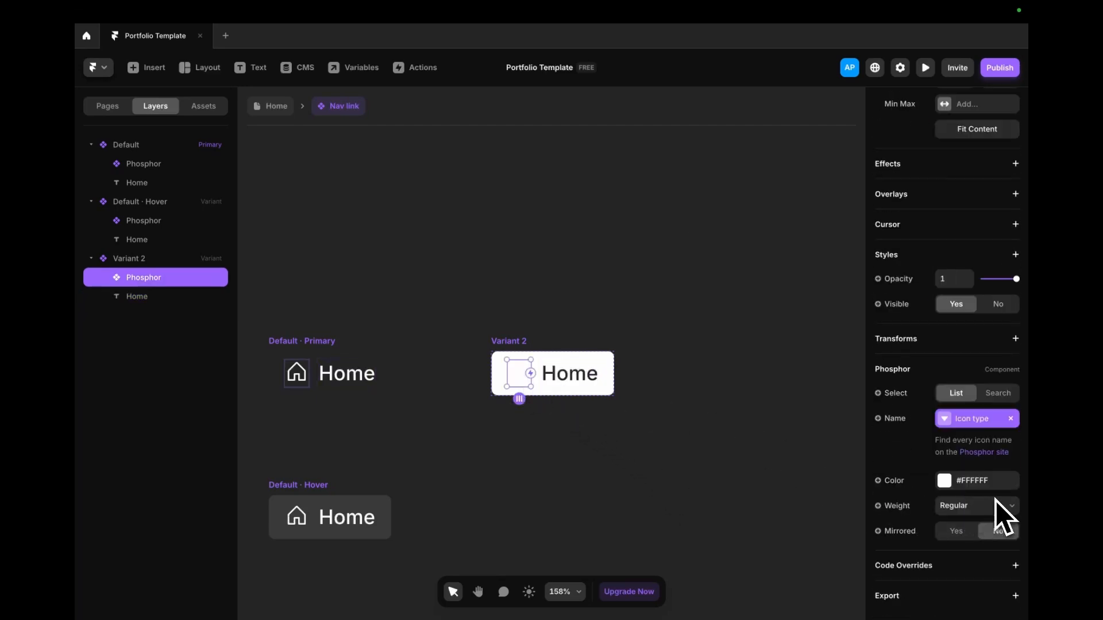
pyautogui.click(942, 483)
pyautogui.click(764, 571)
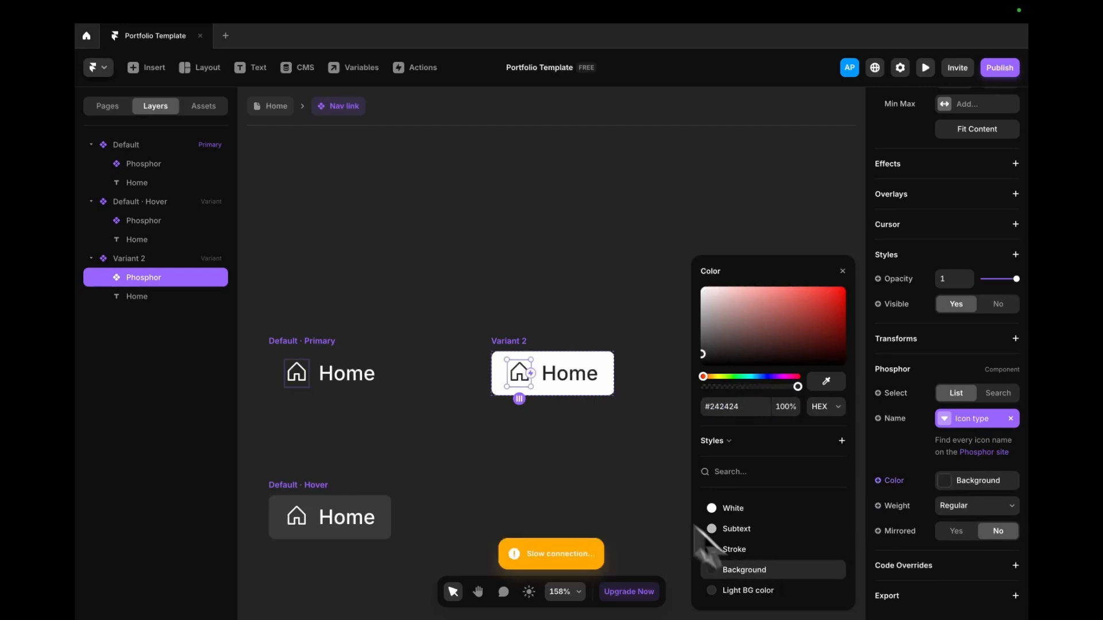
pyautogui.click(597, 446)
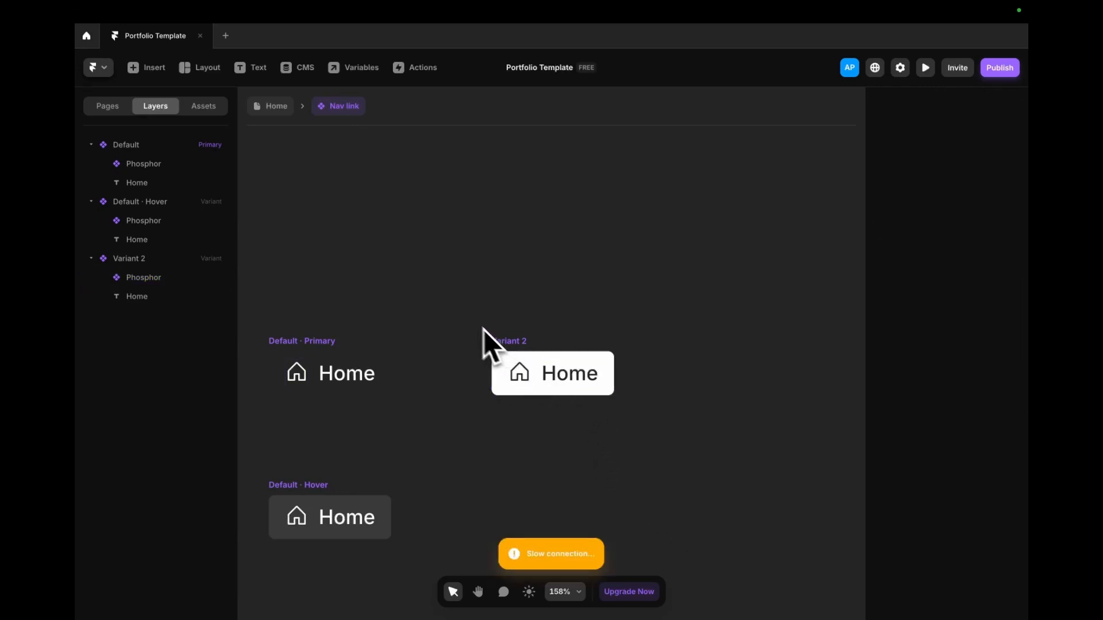
# - Set the primary Default variant's Phosphor icon weight to Duotone and return to the Home page canvas
pyautogui.click(304, 376)
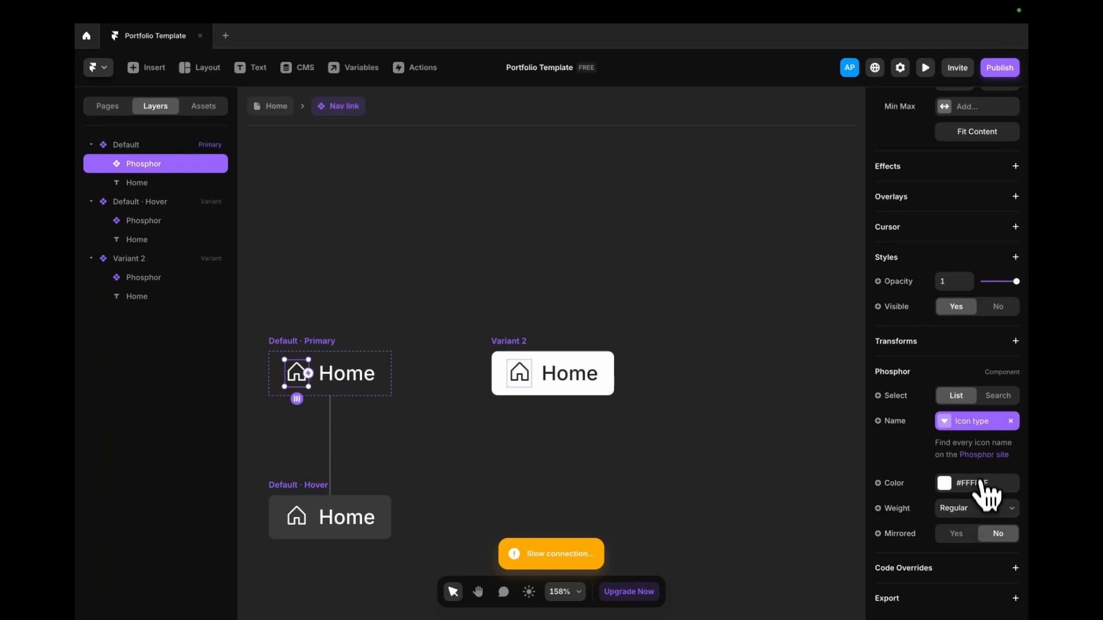
pyautogui.click(974, 508)
pyautogui.click(956, 551)
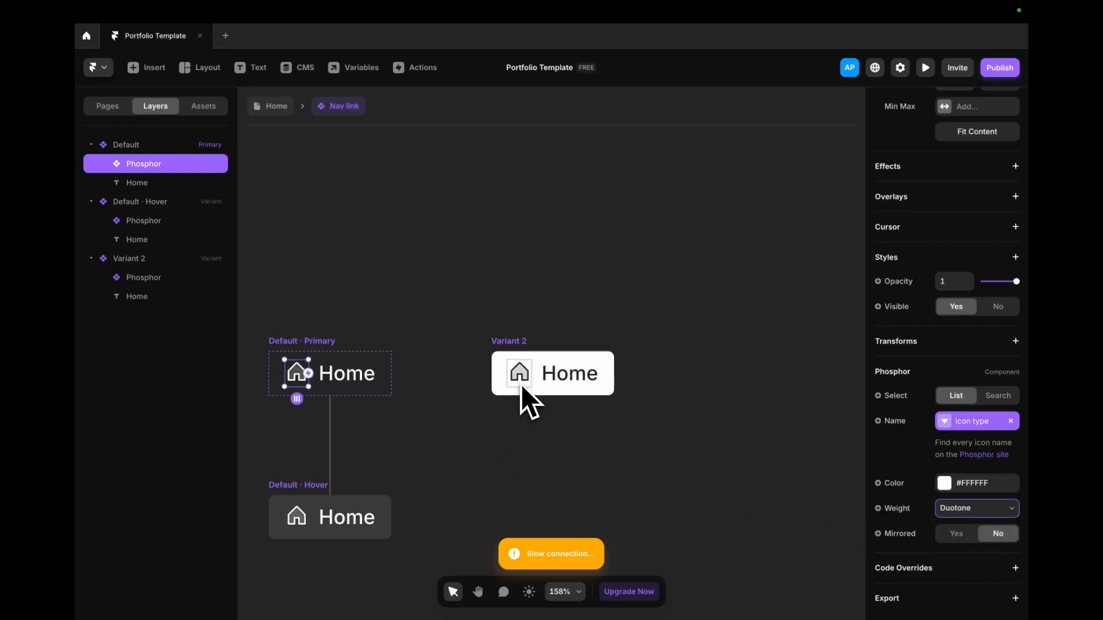
pyautogui.doubleClick(381, 281)
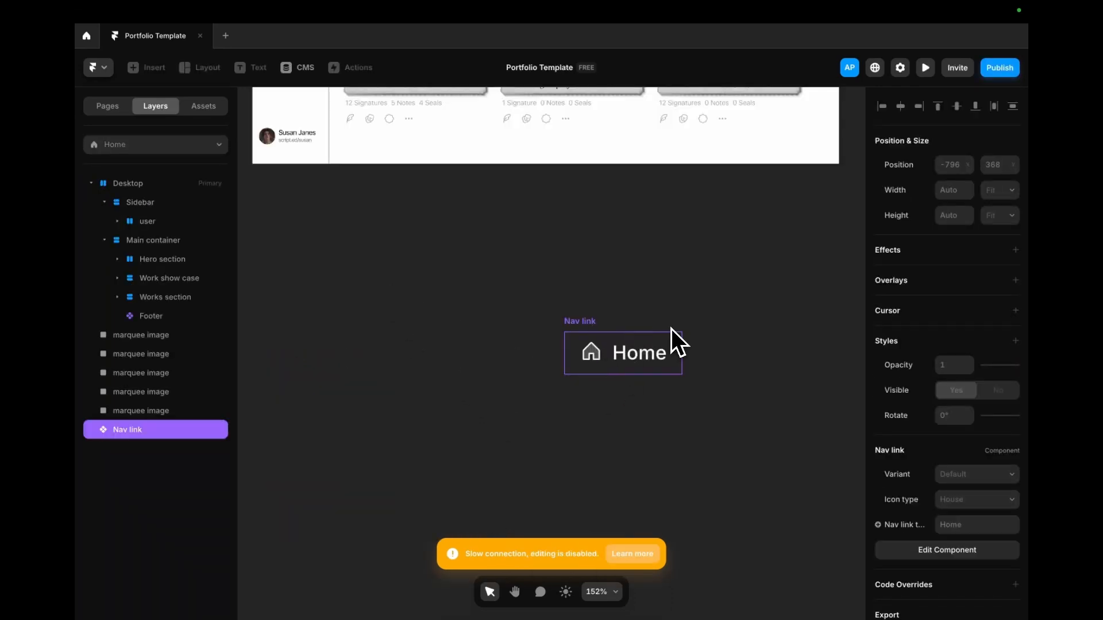
pyautogui.click(622, 309)
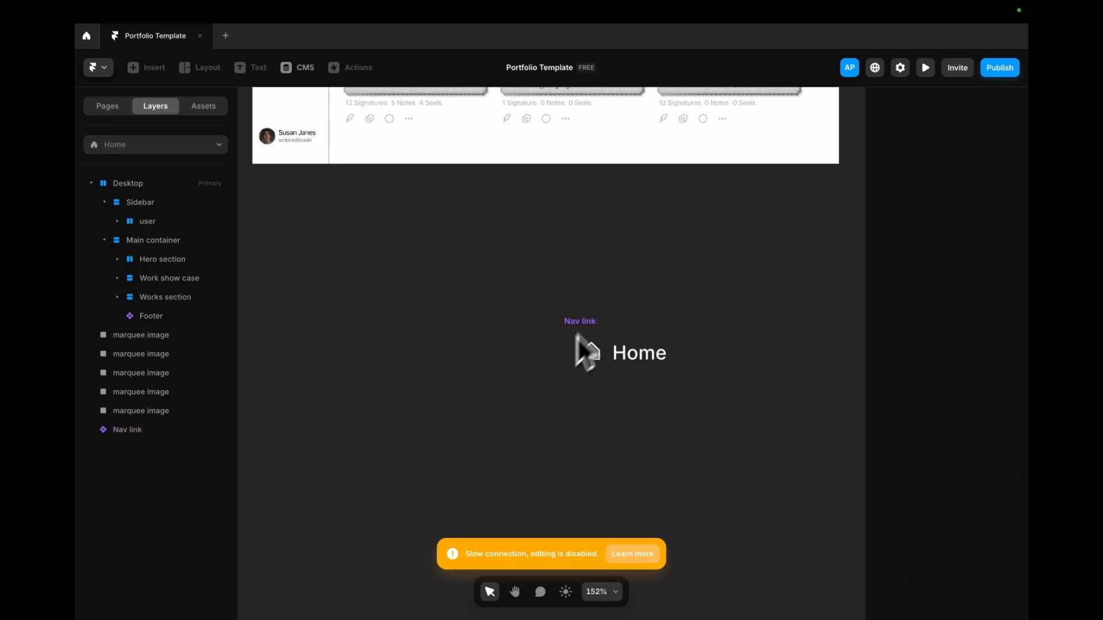
pyautogui.click(613, 355)
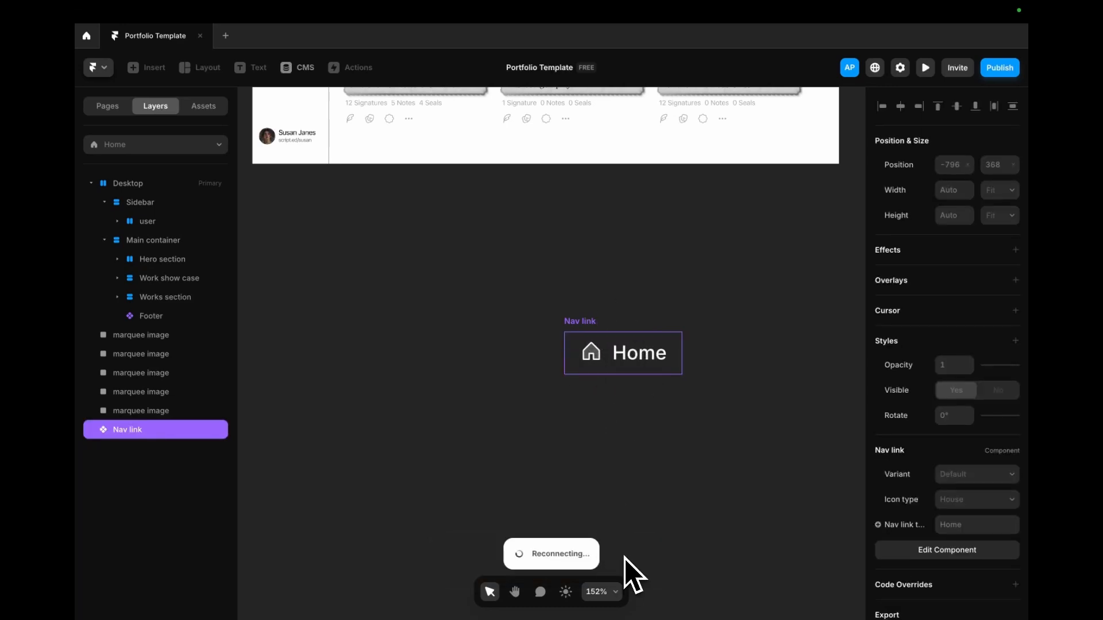
pyautogui.scroll(2, 580, 519)
pyautogui.scroll(-5, 580, 519)
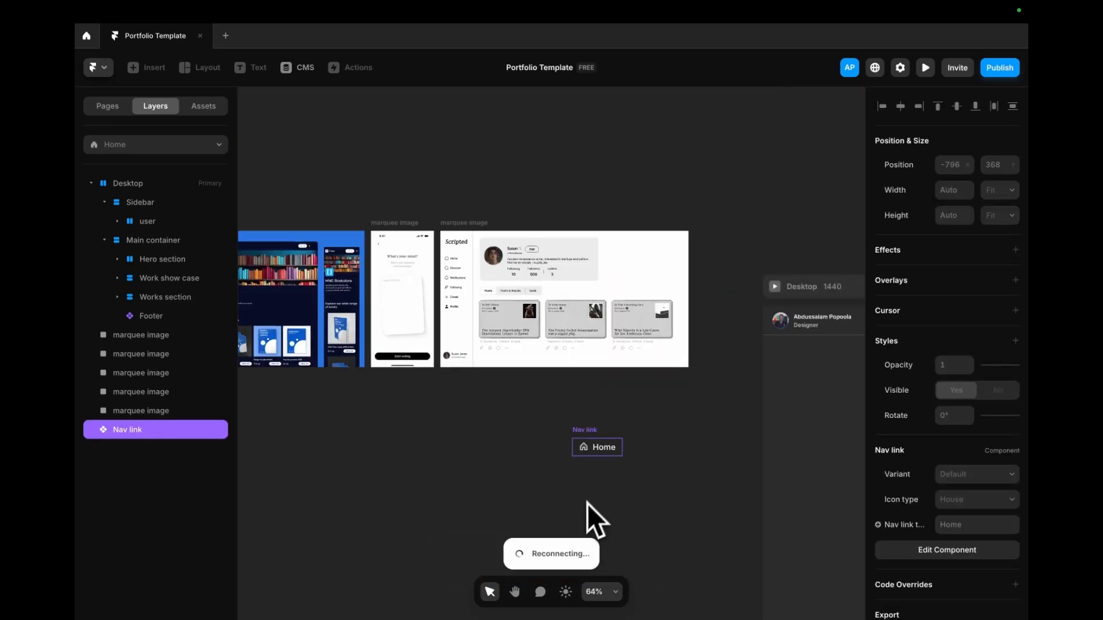
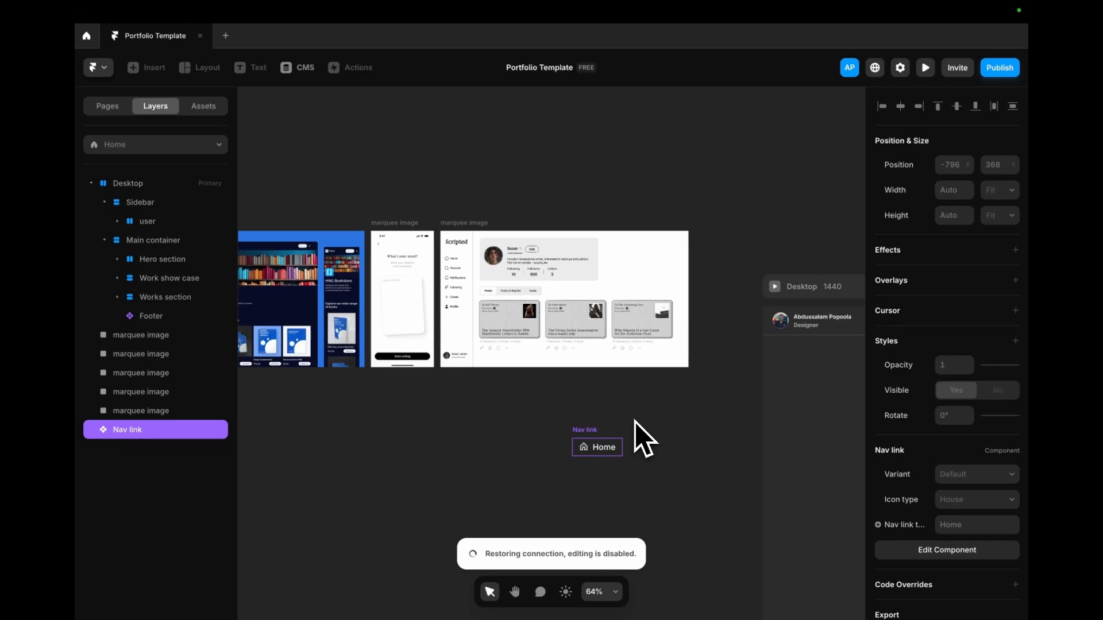
pyautogui.click(608, 476)
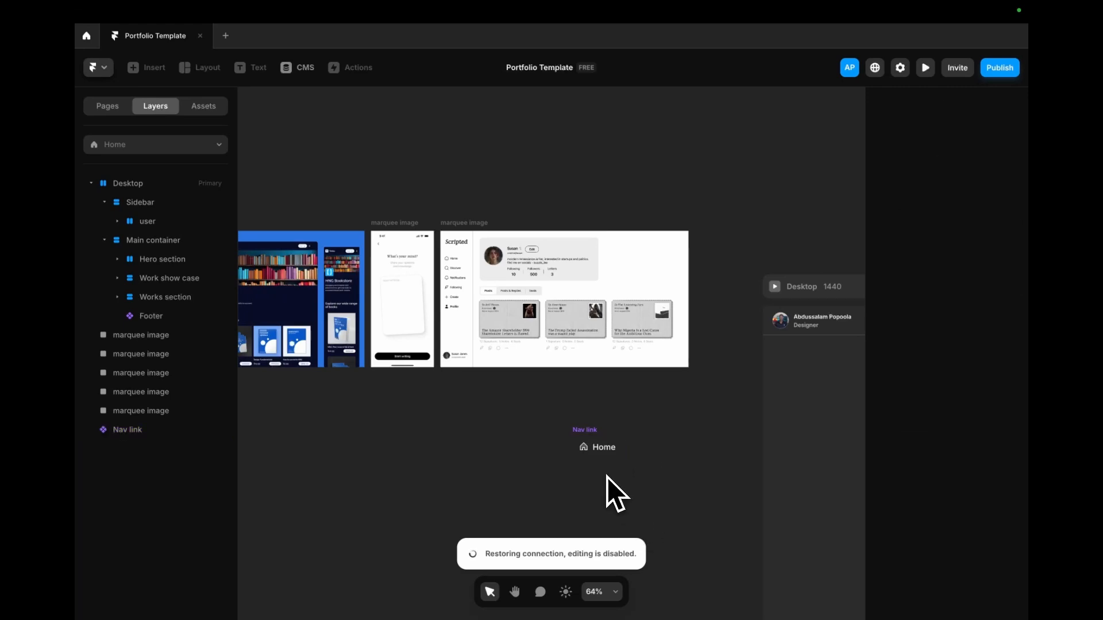
# - Move the Nav link instance on the Home page canvas to about X -662, Y 309
pyautogui.click(582, 442)
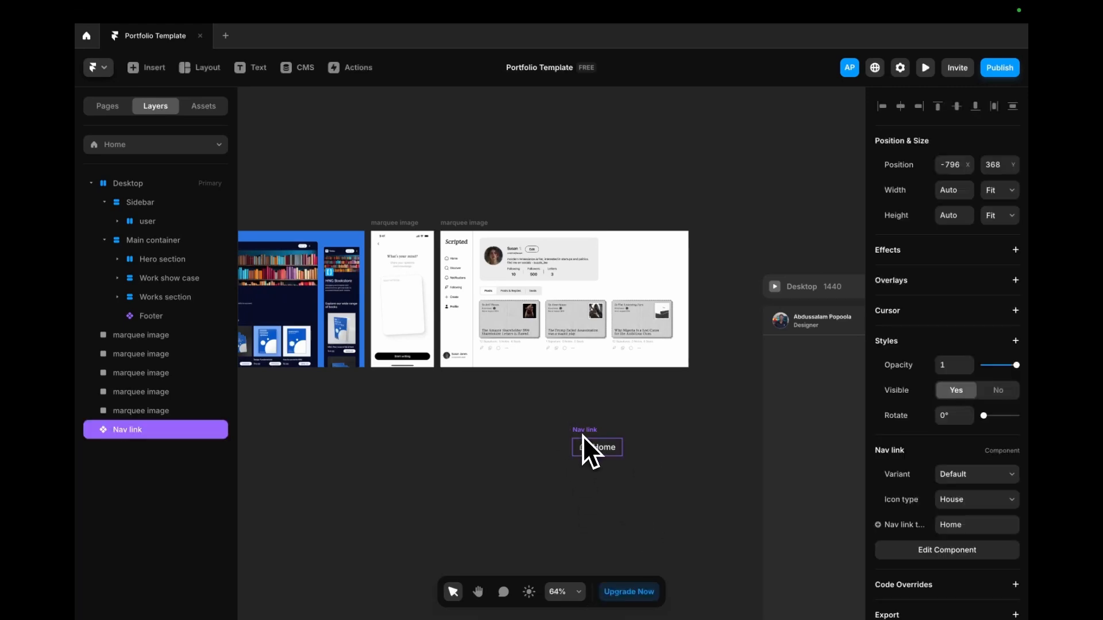
pyautogui.moveTo(597, 437); pyautogui.dragTo(639, 408)
pyautogui.scroll(5, 655, 424)
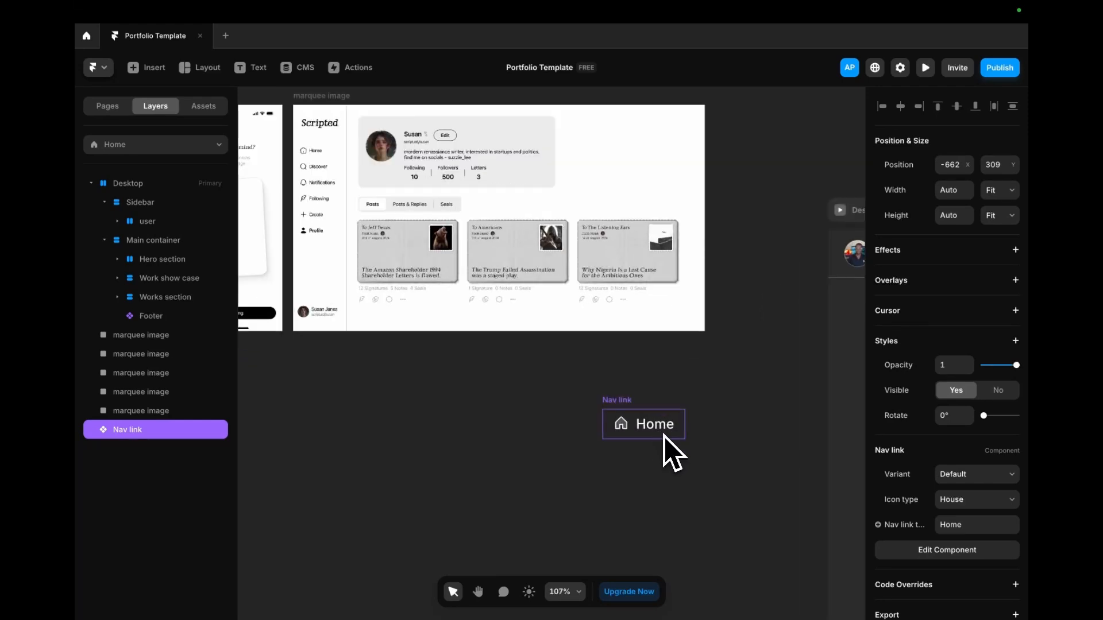
pyautogui.scroll(-1, 663, 431)
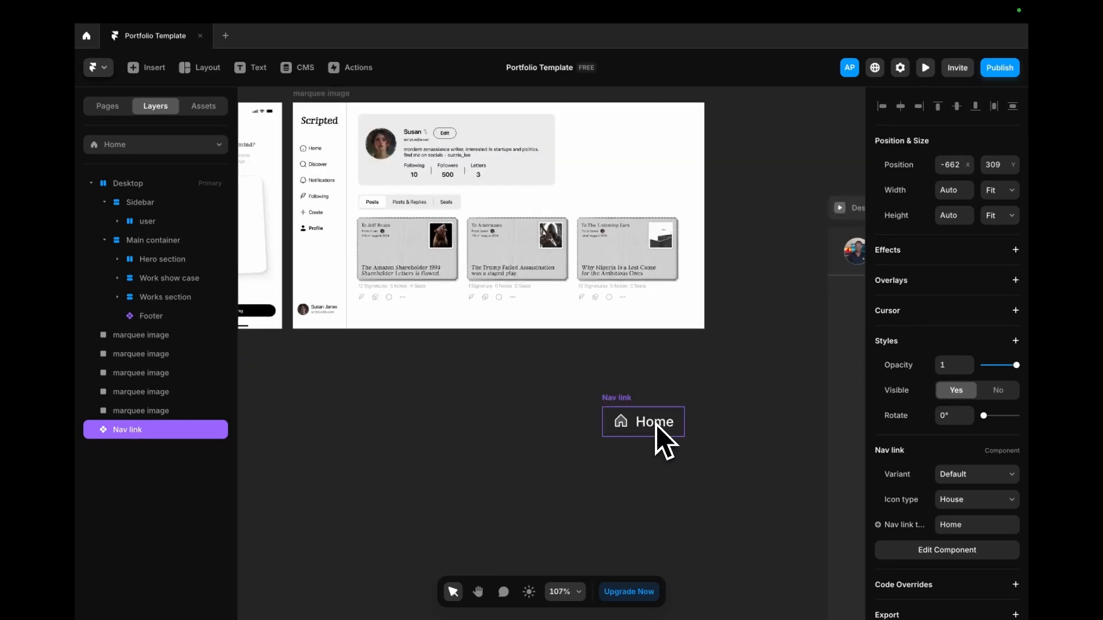
# - Duplicate the nav link directly below the original, at Y 368, and set the copy's link text to About
pyautogui.moveTo(656, 428); pyautogui.dragTo(652, 467)
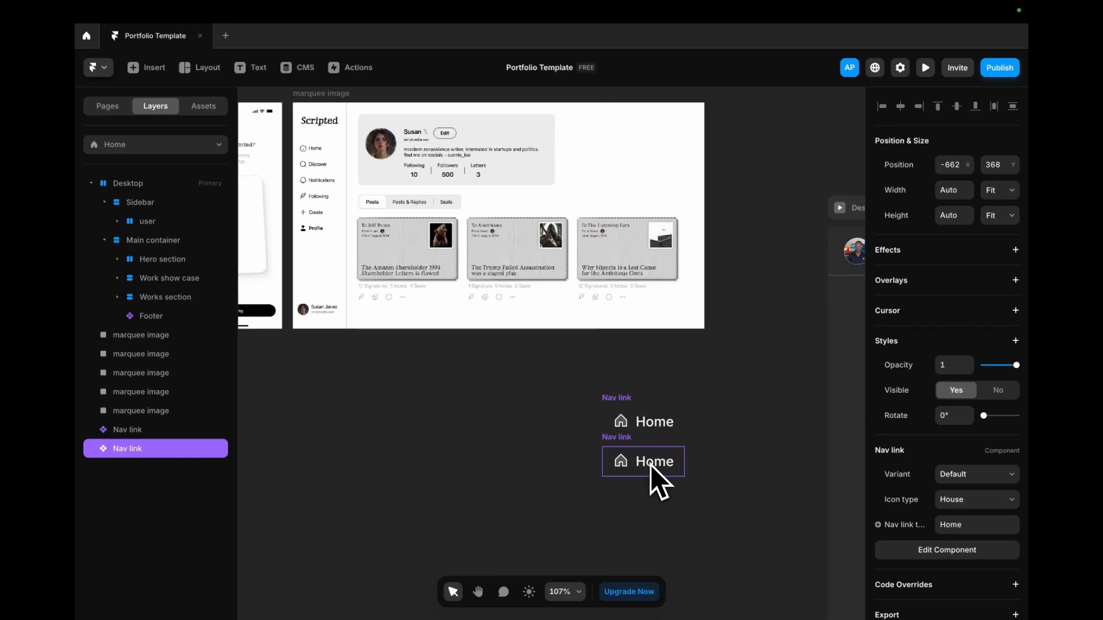
pyautogui.scroll(-1, 959, 520)
pyautogui.click(959, 507)
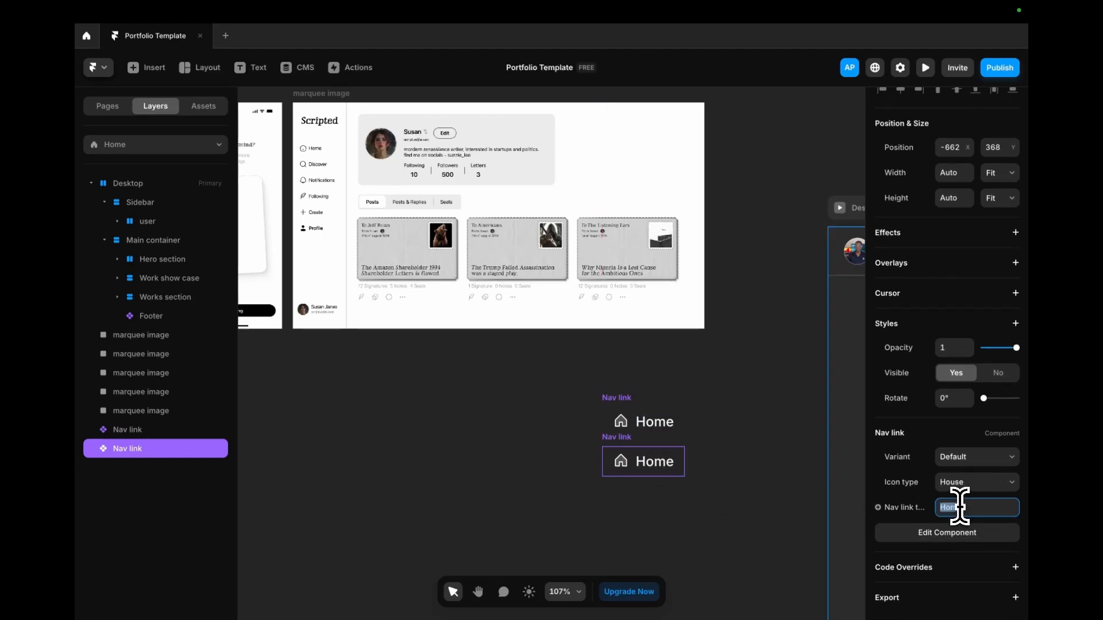
pyautogui.write('About')
# - Set the icon type of the About nav link to User
pyautogui.click(982, 483)
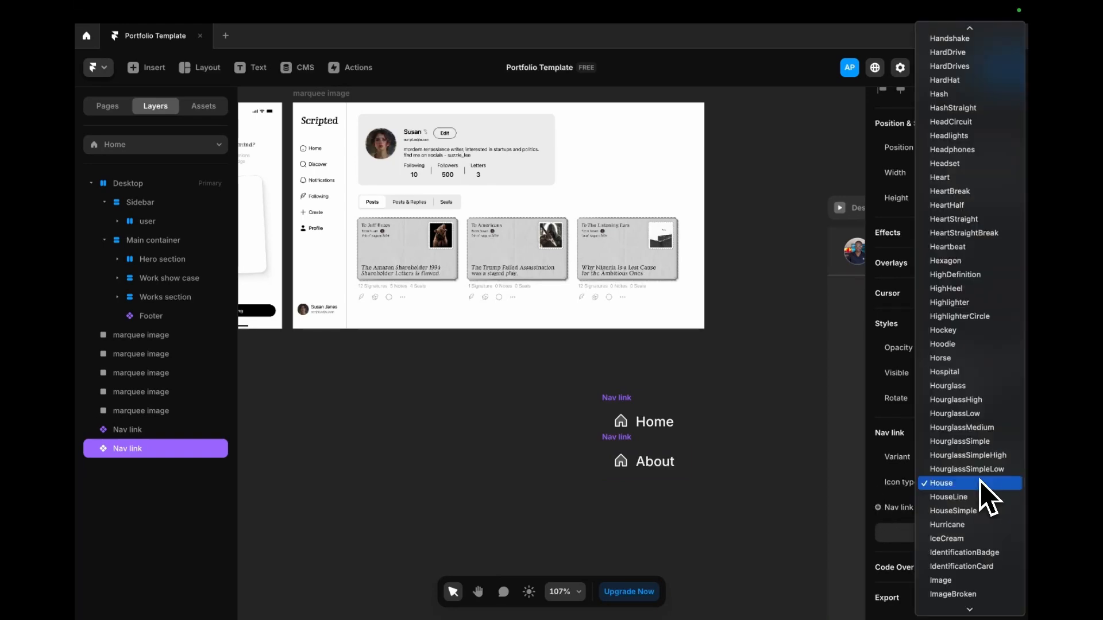
pyautogui.press('u')
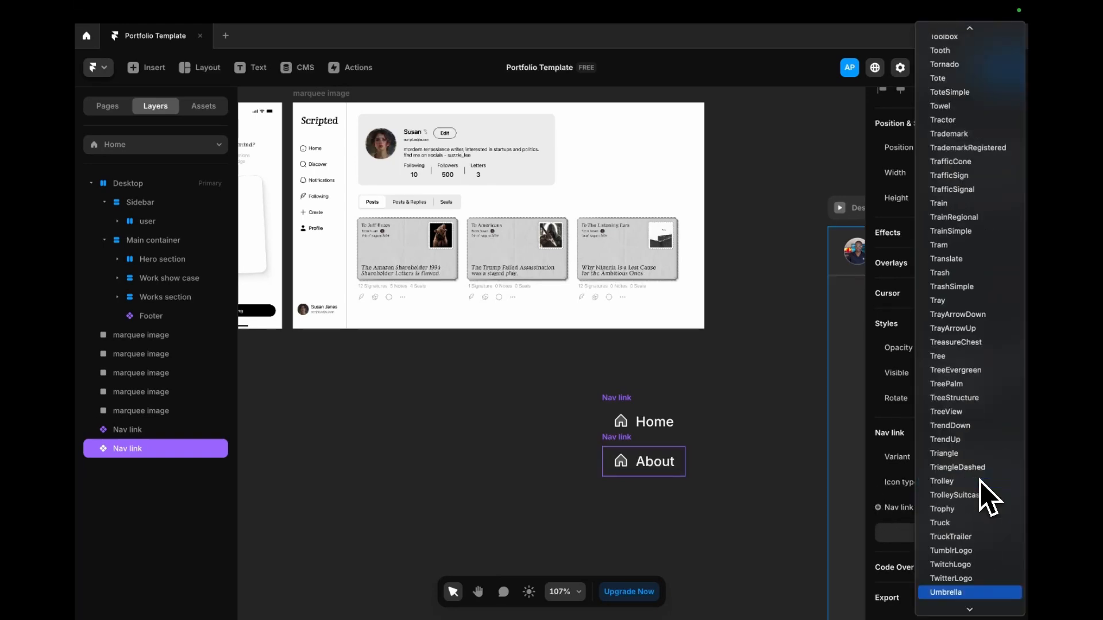
pyautogui.press('Down')
pyautogui.press('Down')
pyautogui.press('Down')
pyautogui.press('Down')
pyautogui.press('Down')
pyautogui.press('Down')
pyautogui.press('Down')
pyautogui.press('Down')
pyautogui.press('Down')
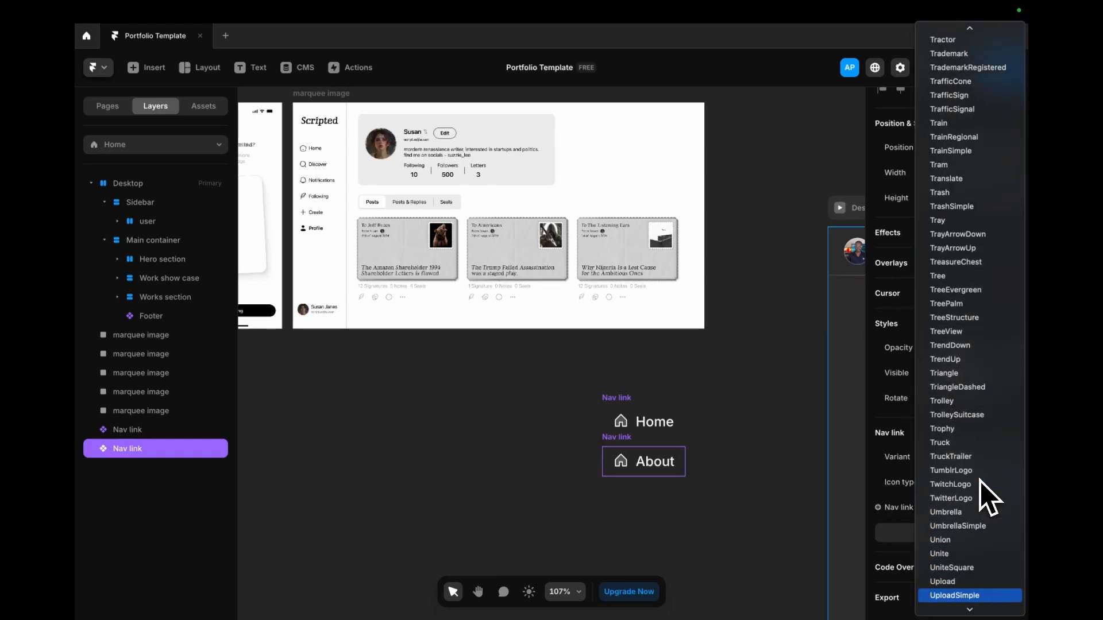
pyautogui.press('Up')
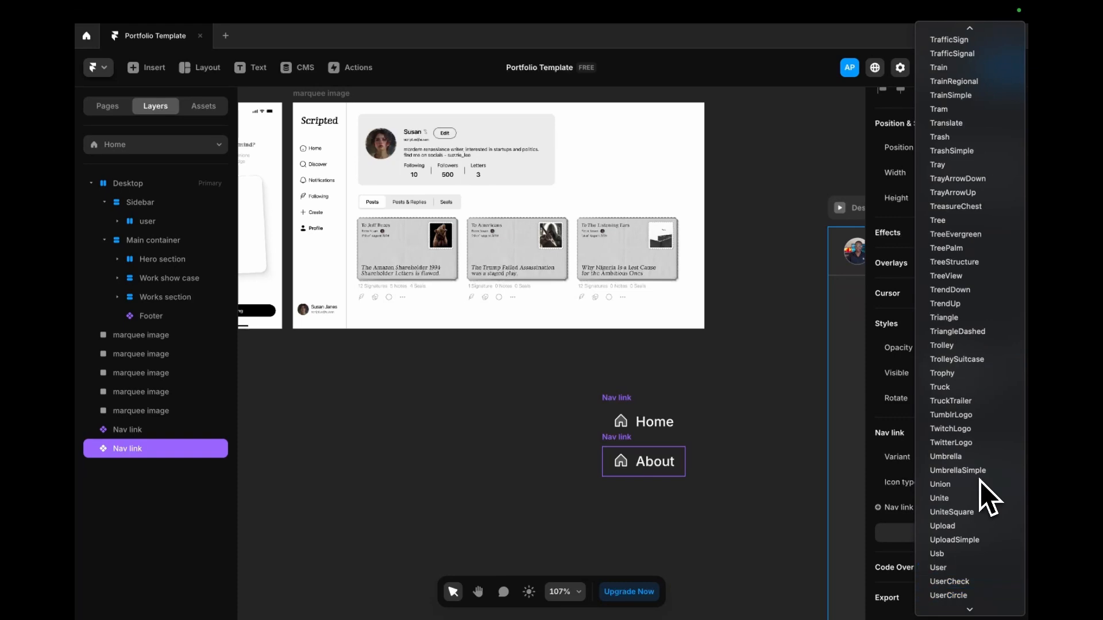
pyautogui.press('Return')
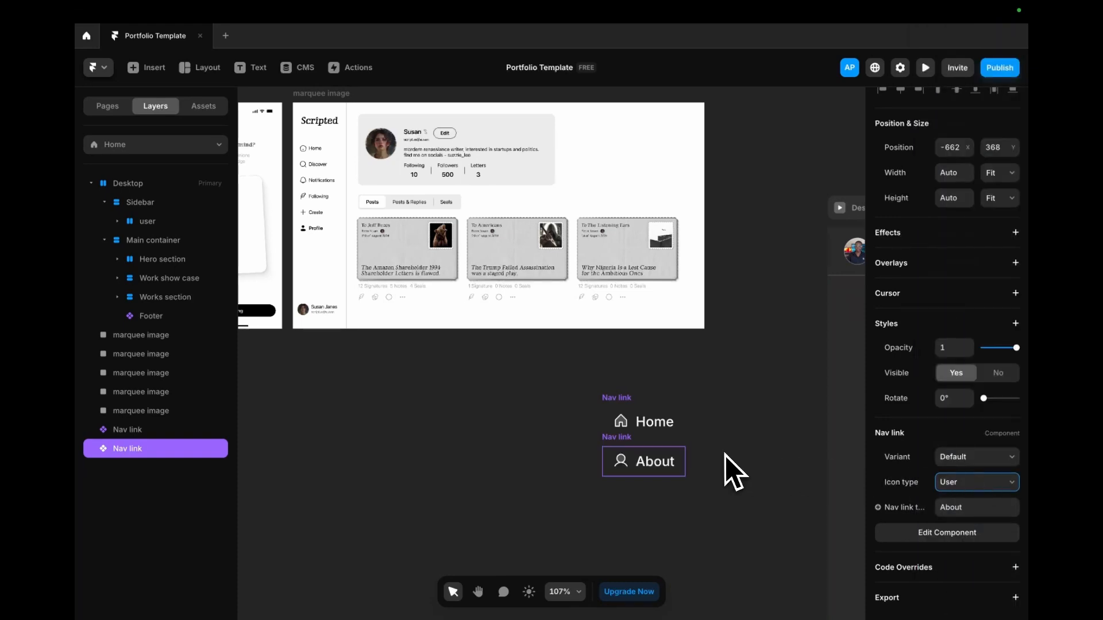
# - Duplicate the About nav link directly below it, at Y 427, and set the copy's link text to Projects
pyautogui.moveTo(653, 458); pyautogui.dragTo(656, 494)
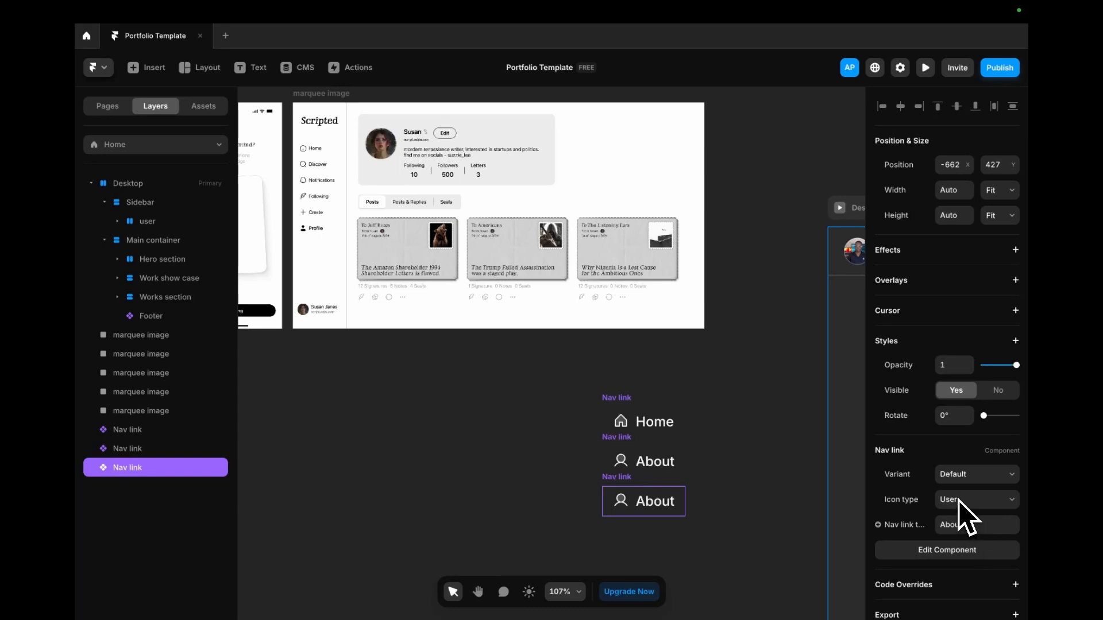
pyautogui.click(960, 524)
pyautogui.write('Projects')
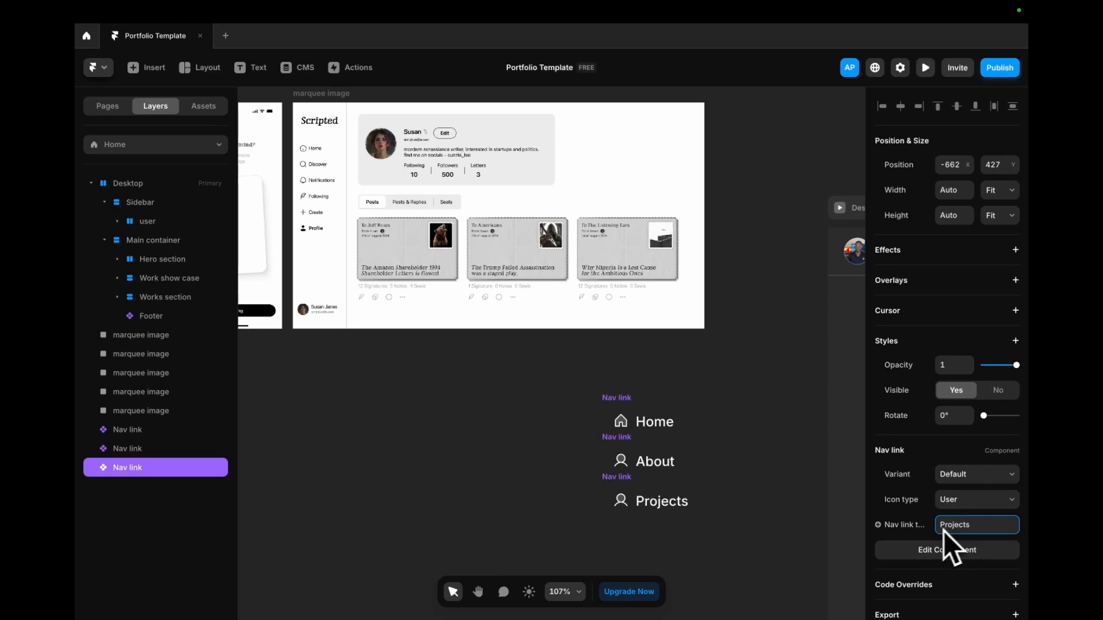
# - Set the icon type of the Projects nav link to Waveform
pyautogui.click(956, 501)
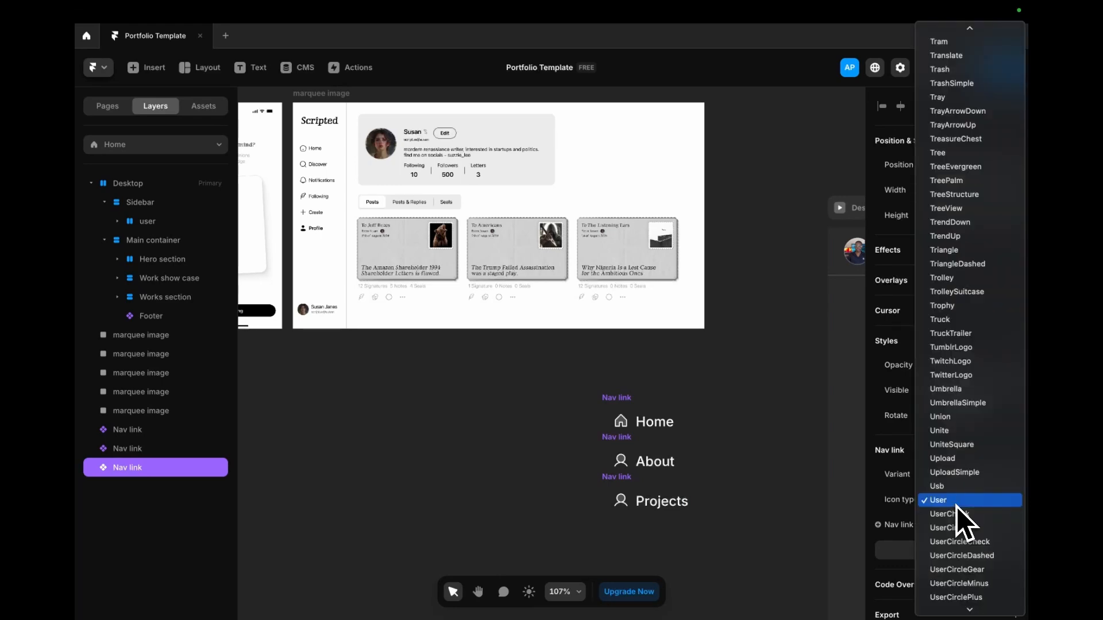
pyautogui.press('w')
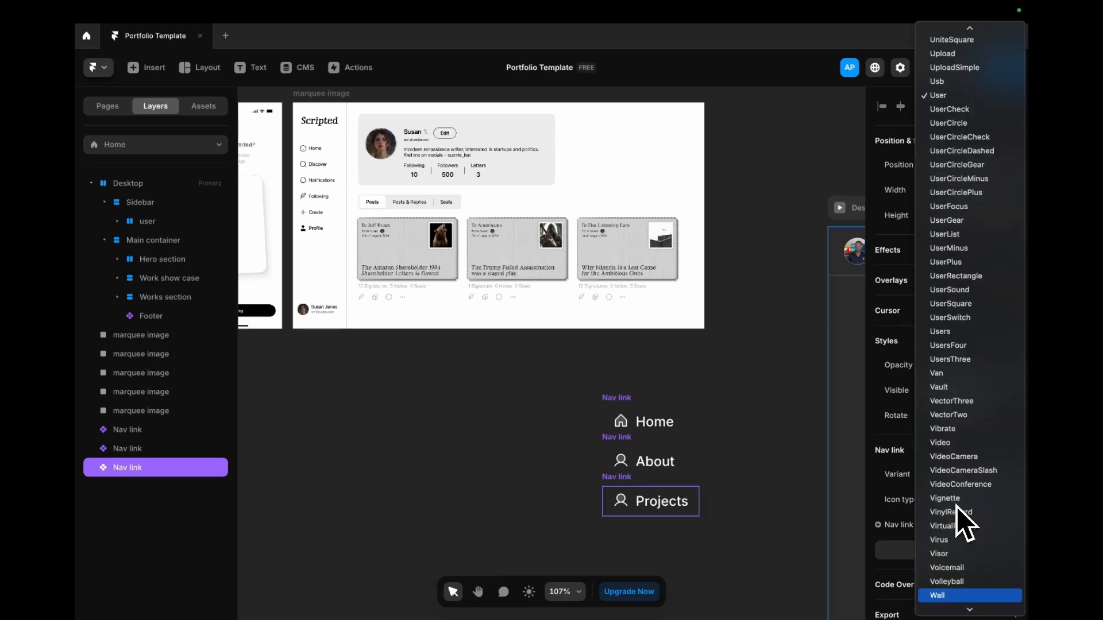
pyautogui.press('Down')
pyautogui.press('Down')
pyautogui.press('Down')
pyautogui.press('Down')
pyautogui.press('Down')
pyautogui.press('Down')
pyautogui.press('Down')
pyautogui.press('Down')
pyautogui.press('Down')
pyautogui.press('Down')
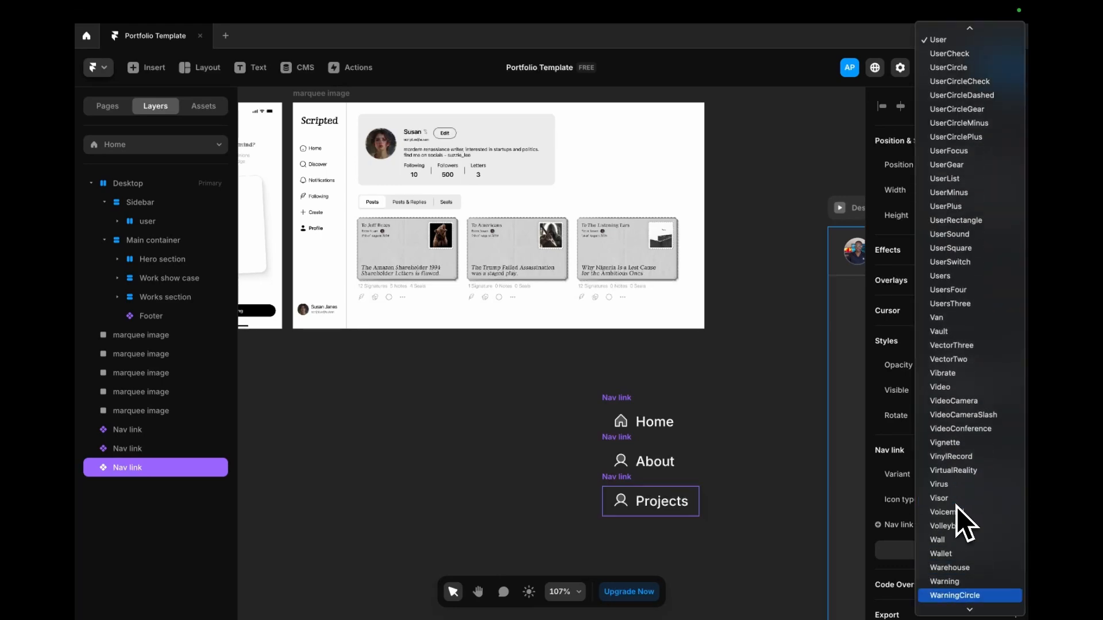
pyautogui.press('Down')
pyautogui.press('Down')
pyautogui.press('Down')
pyautogui.press('Down')
pyautogui.press('Down')
pyautogui.press('Down')
pyautogui.press('Down')
pyautogui.press('Down')
pyautogui.press('Down')
pyautogui.press('Down')
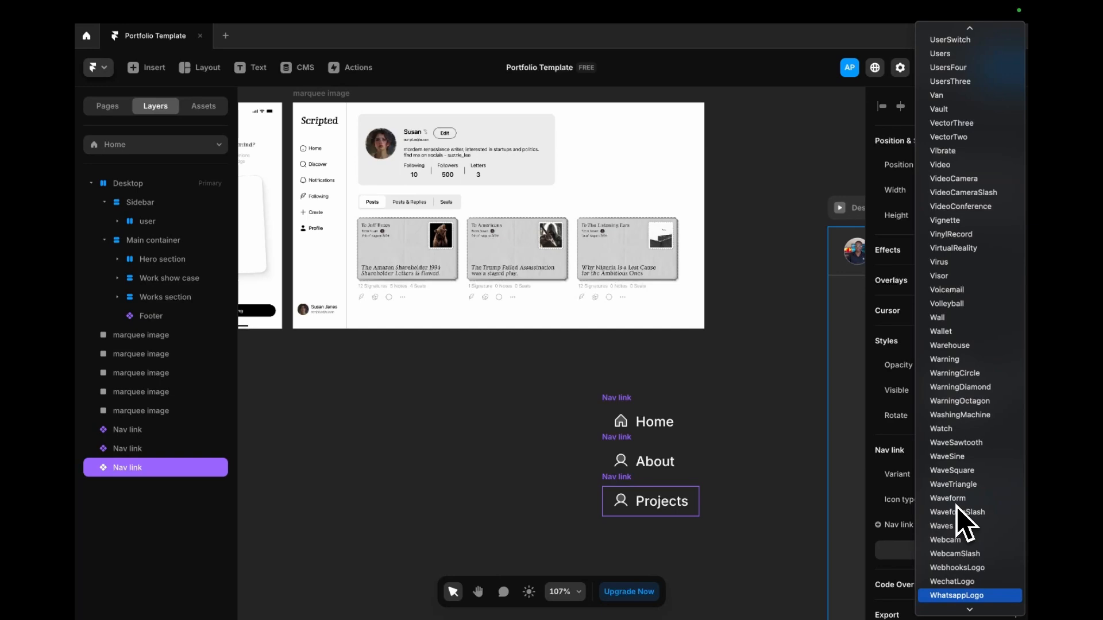
pyautogui.click(957, 500)
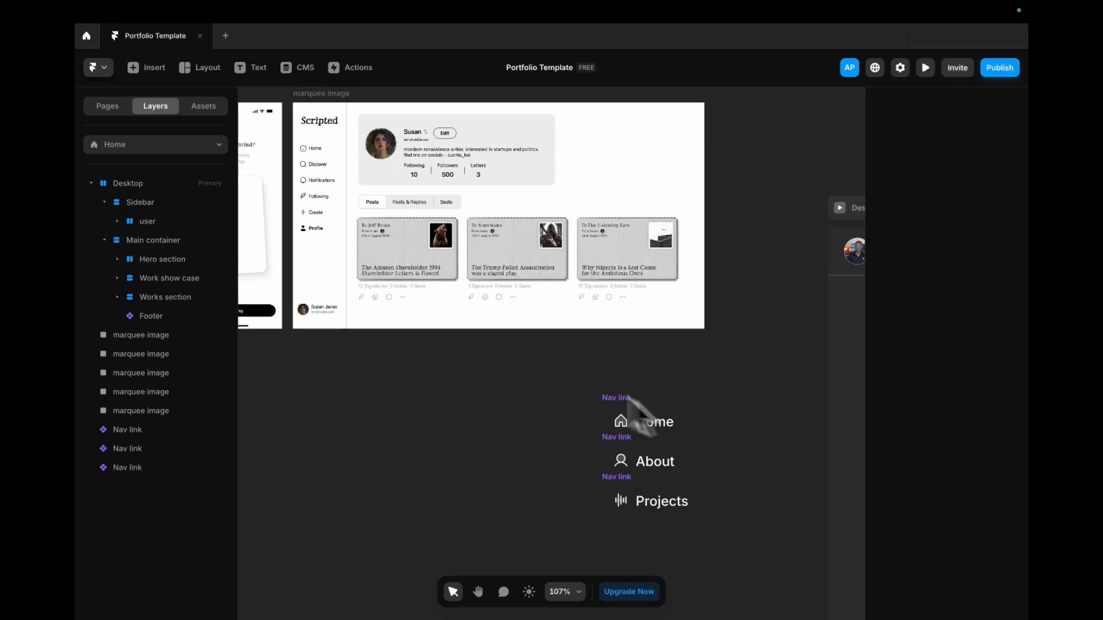
# - Wrap the Home, About and Projects nav links in a vertical stack and remove the stack's white fill
pyautogui.moveTo(544, 364); pyautogui.dragTo(741, 565)
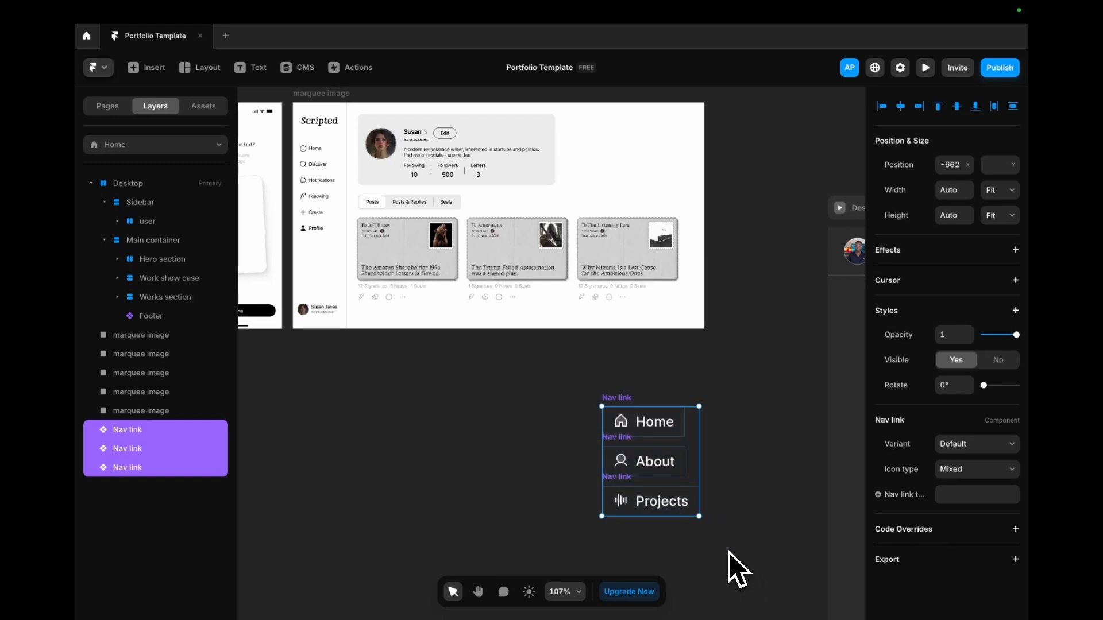
pyautogui.rightClick(145, 466)
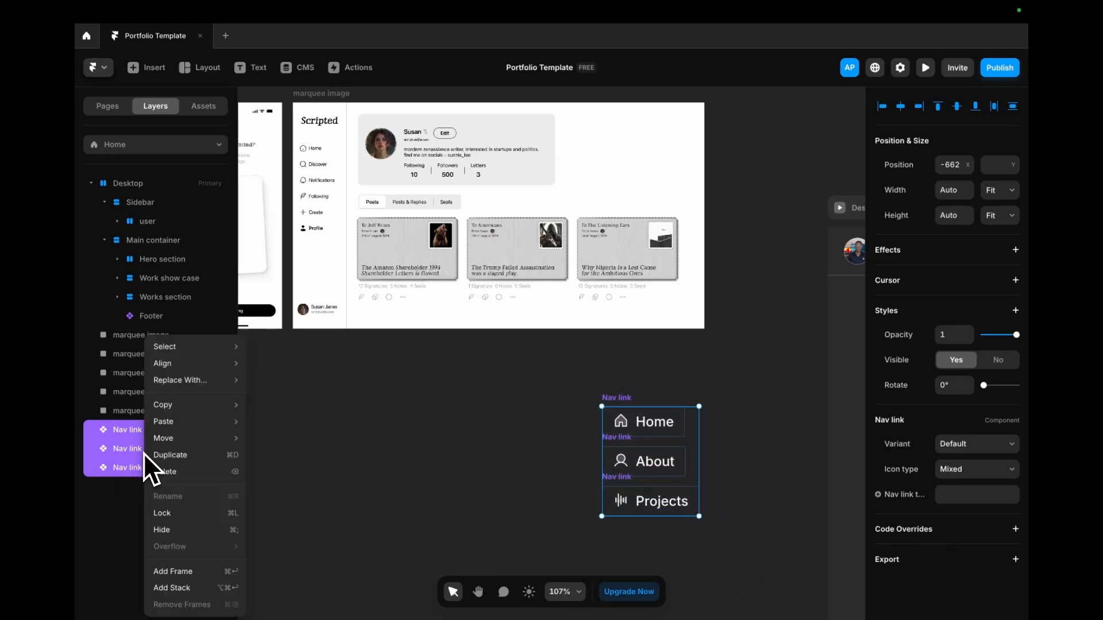
pyautogui.click(228, 589)
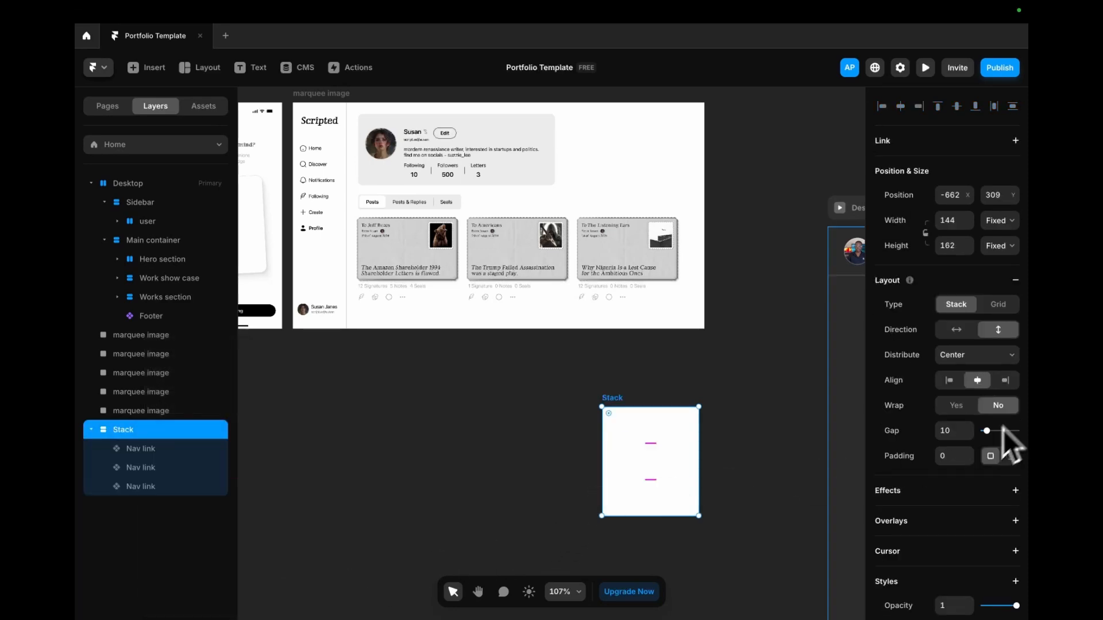
pyautogui.scroll(-5, 1005, 442)
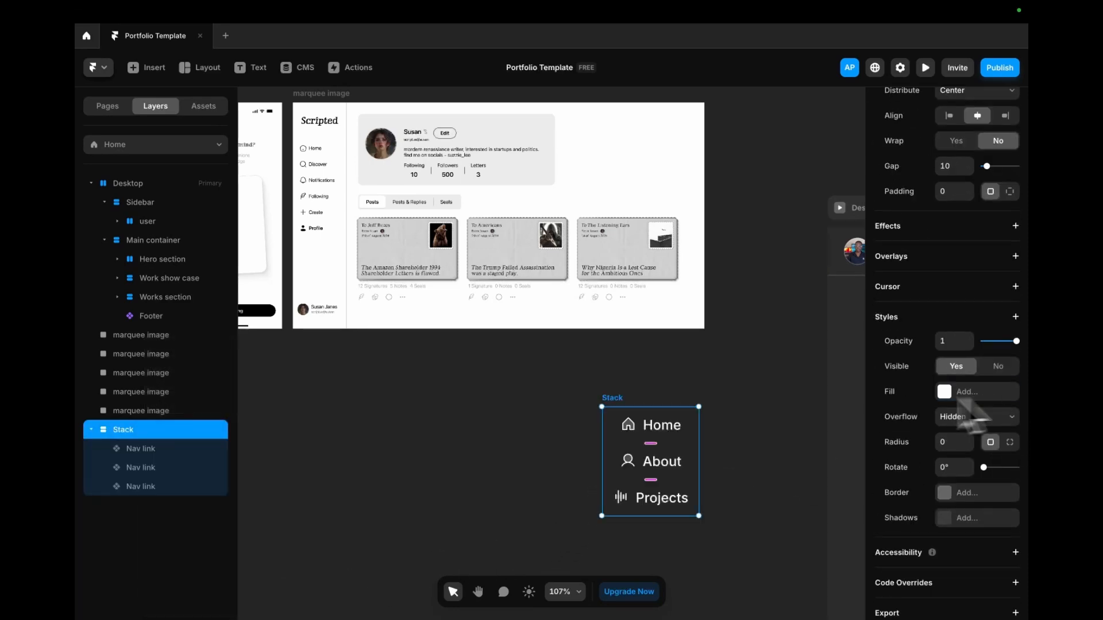
pyautogui.scroll(5, 968, 425)
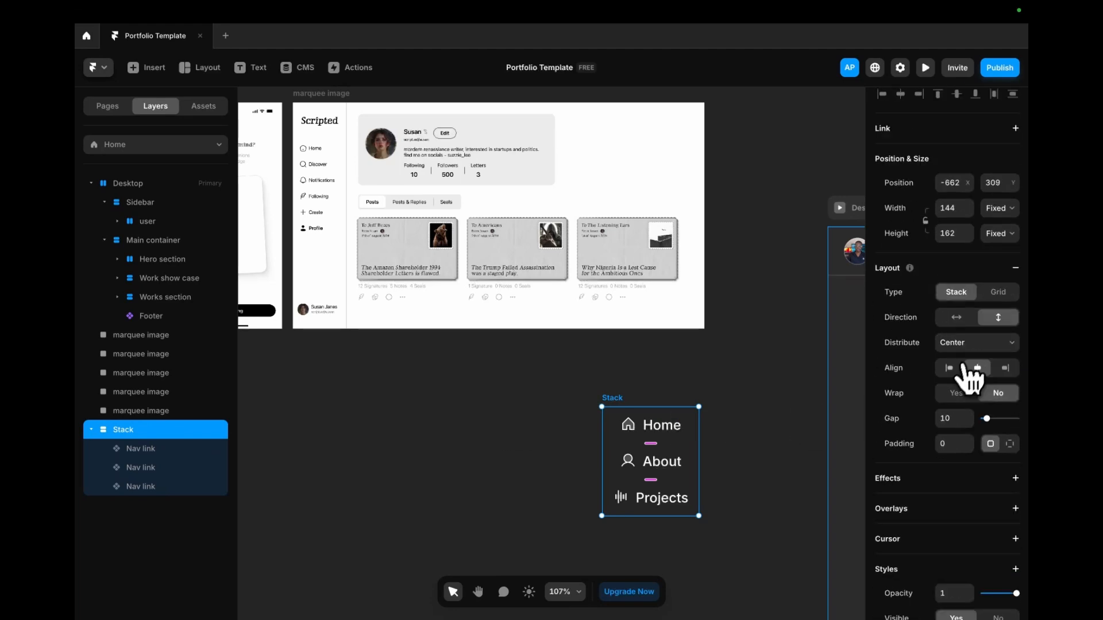
# - Align the stack's nav links to the left and rename the stack layer to nav container
pyautogui.click(951, 368)
pyautogui.doubleClick(123, 430)
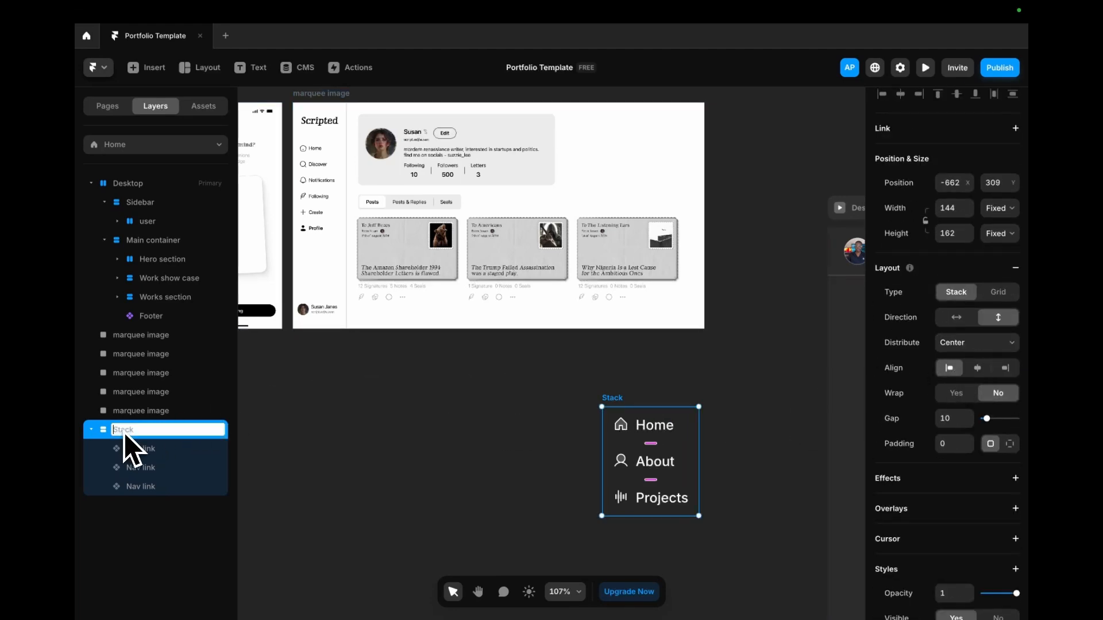
pyautogui.write('nav container')
pyautogui.press('Return')
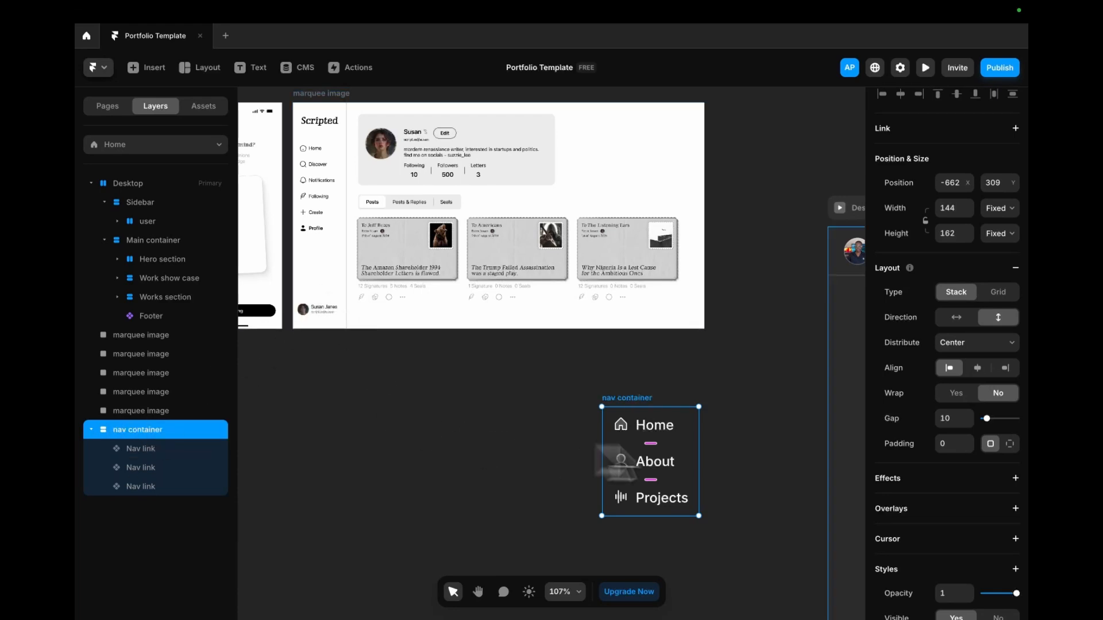
# - Set the nav container's distribution to Start and both its height and width to Fit Content
pyautogui.click(971, 343)
pyautogui.click(969, 335)
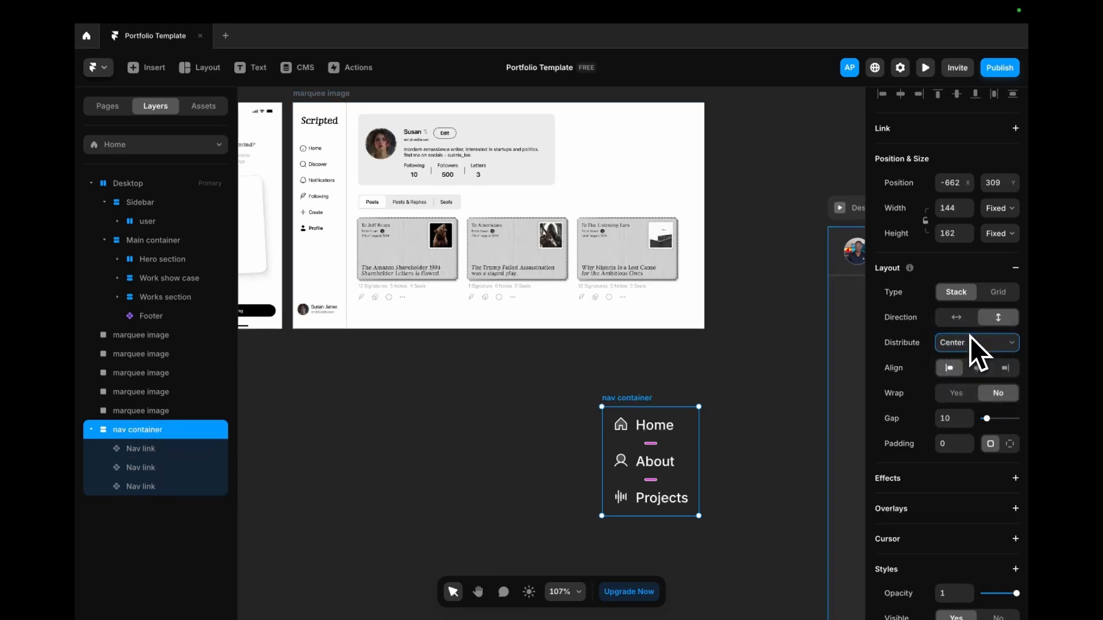
pyautogui.click(999, 233)
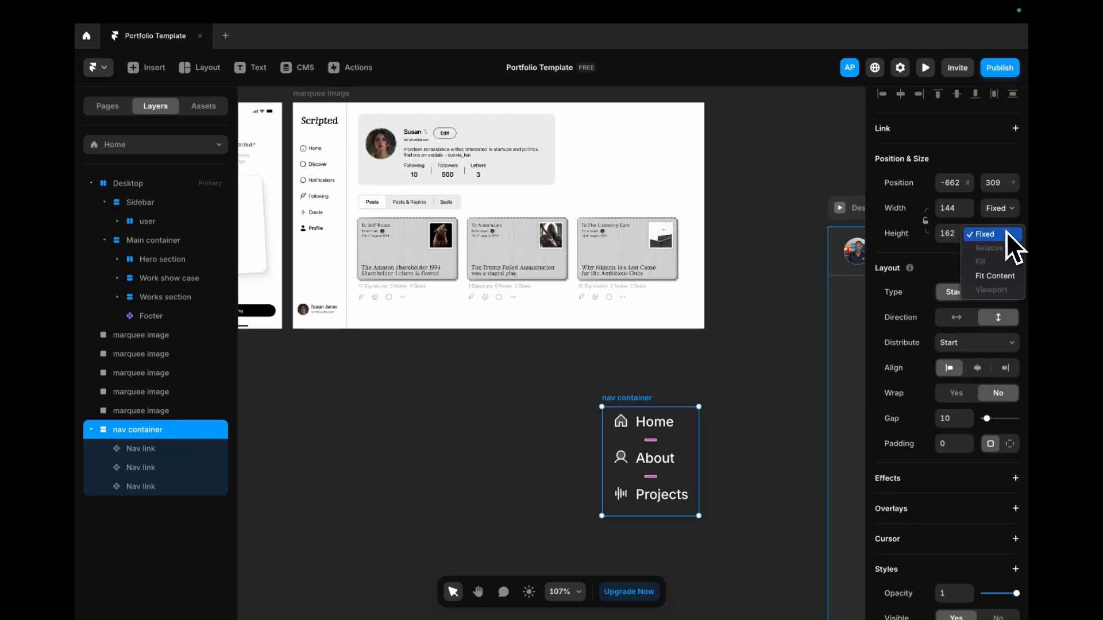
pyautogui.click(991, 276)
pyautogui.click(1002, 209)
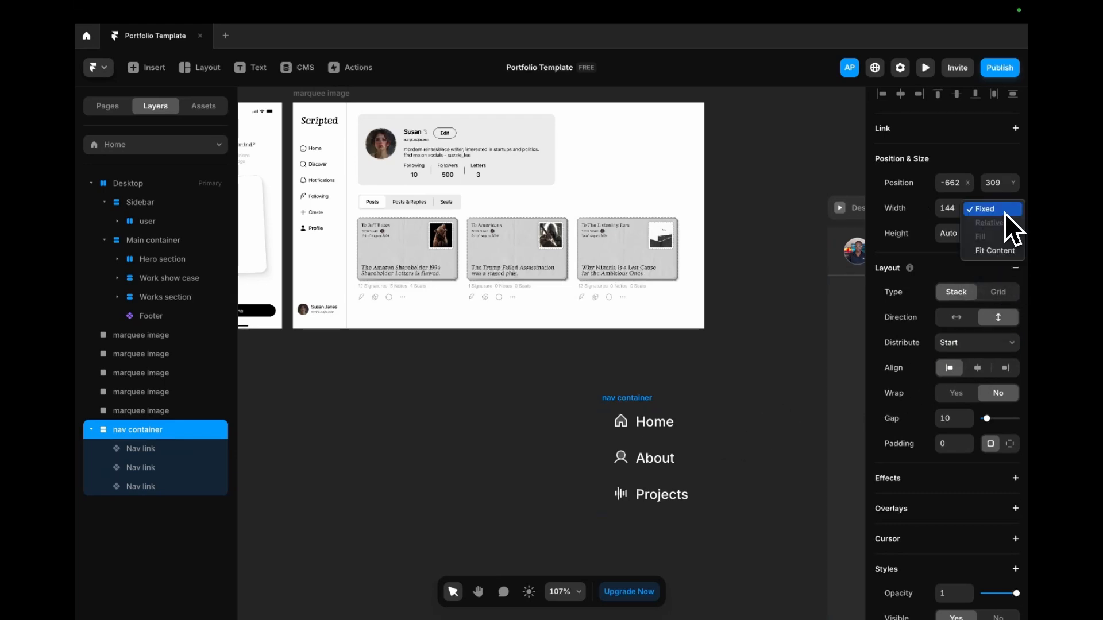
pyautogui.click(988, 245)
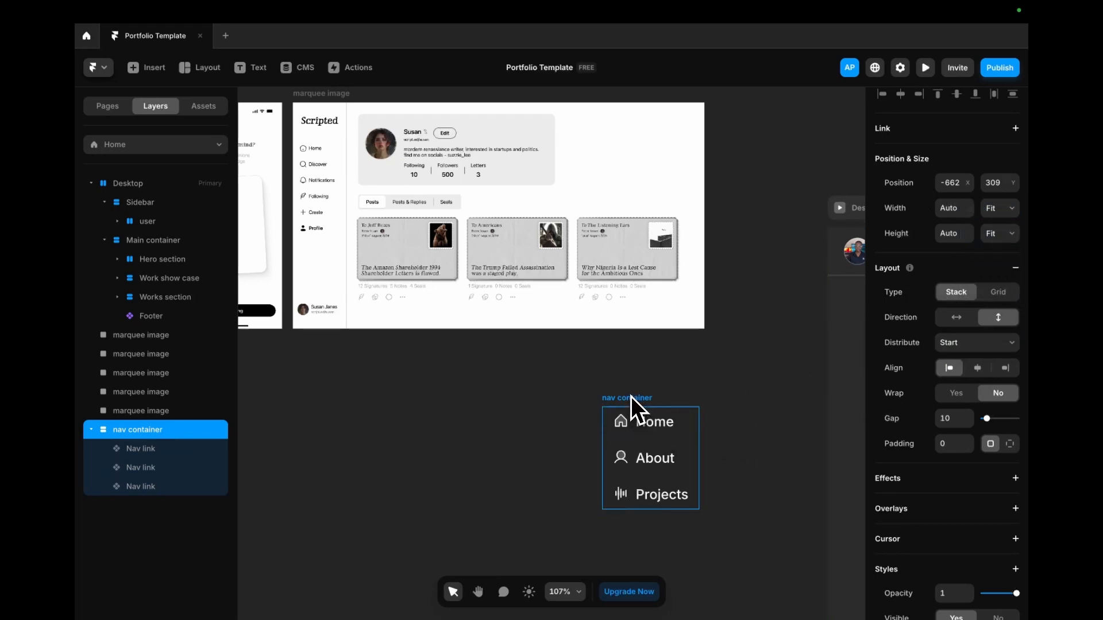
# - Set the width of all three nav links inside the nav container to Fill
pyautogui.click(638, 425)
pyautogui.keyDown('shift'); pyautogui.click(641, 459); pyautogui.keyUp('shift')
pyautogui.keyDown('shift'); pyautogui.click(639, 472); pyautogui.keyUp('shift')
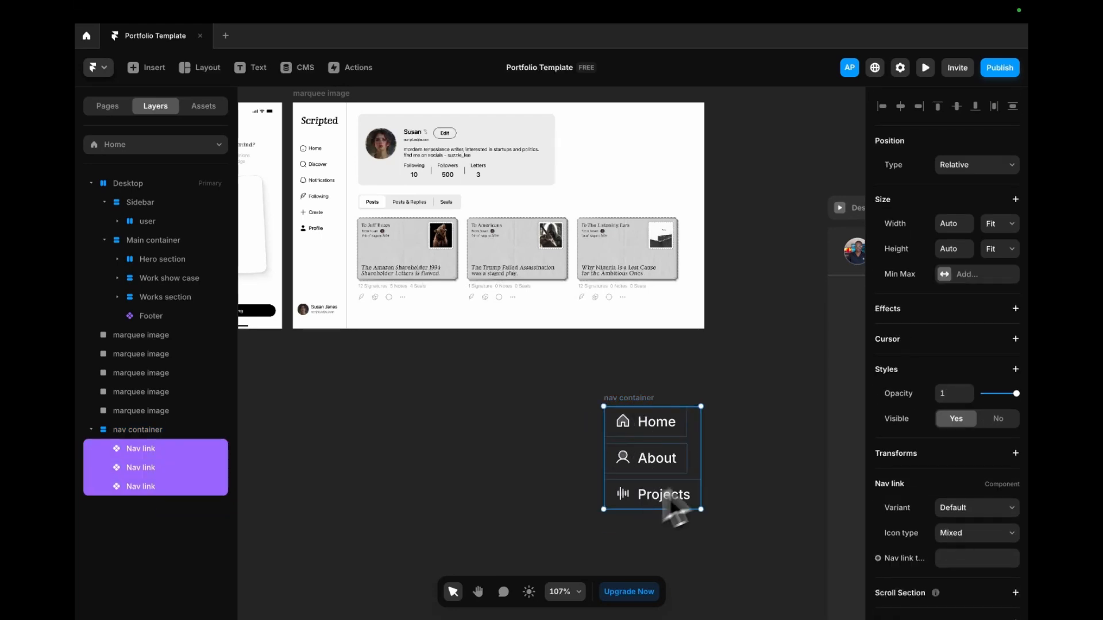
pyautogui.click(1003, 229)
pyautogui.click(999, 214)
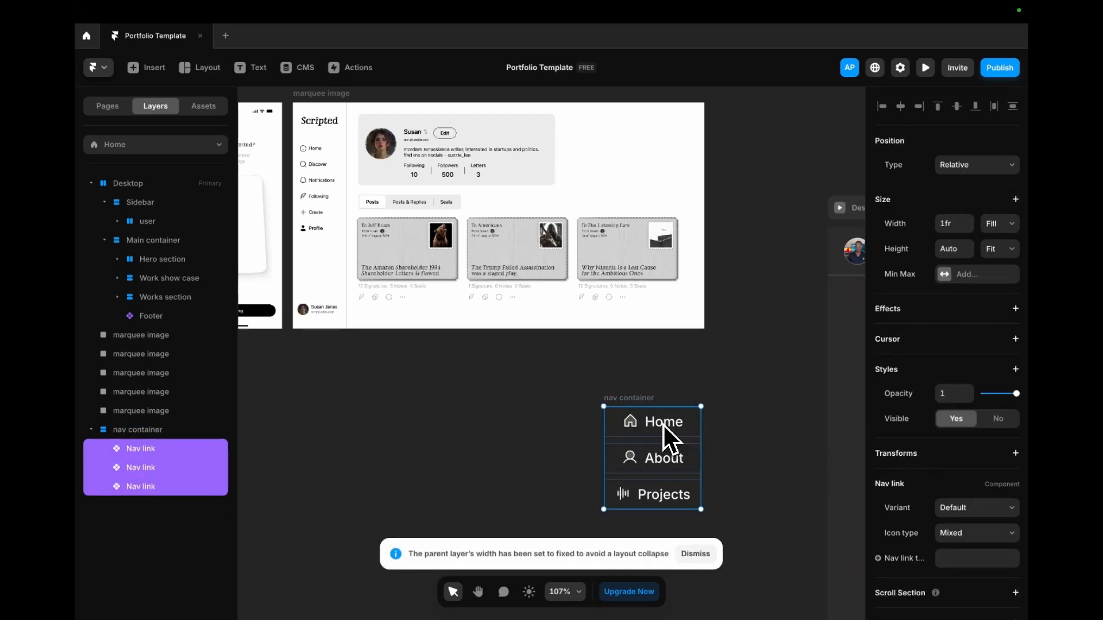
# - Set the distribution of the Nav link component's primary Default variant to Start, and return to the Home page canvas
pyautogui.click(641, 402)
pyautogui.click(642, 423)
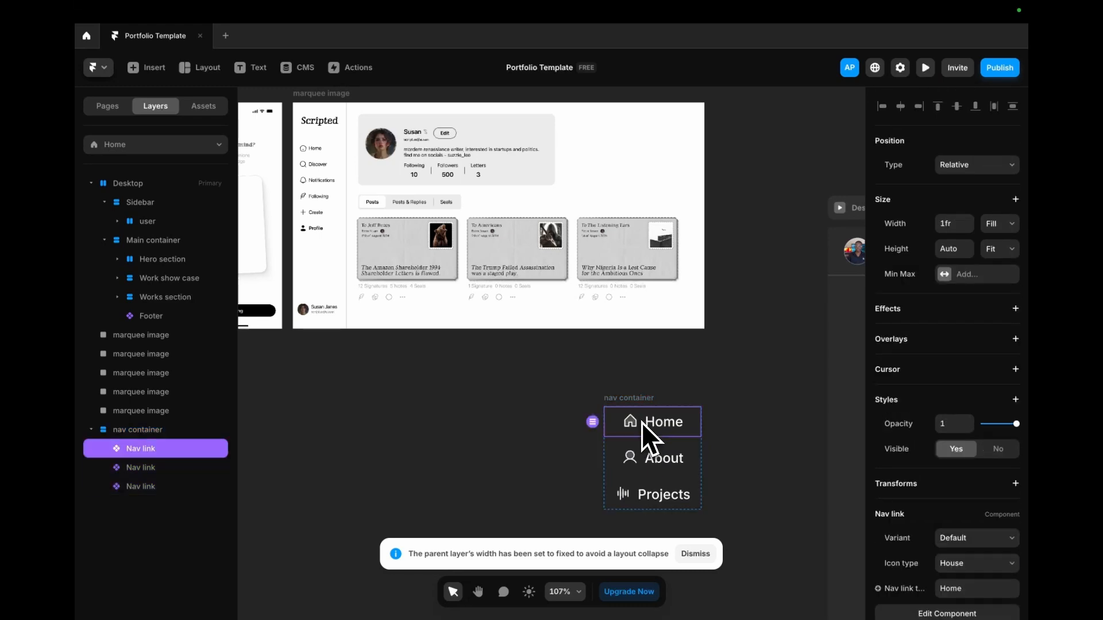
pyautogui.keyDown('shift'); pyautogui.click(642, 456); pyautogui.keyUp('shift')
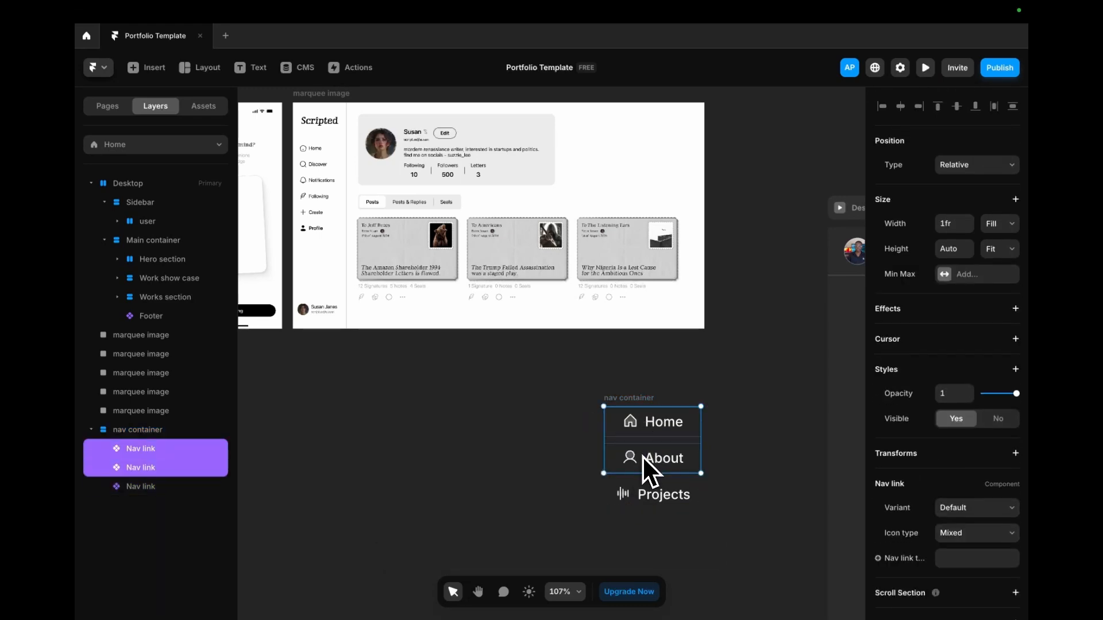
pyautogui.keyDown('shift'); pyautogui.click(642, 490); pyautogui.keyUp('shift')
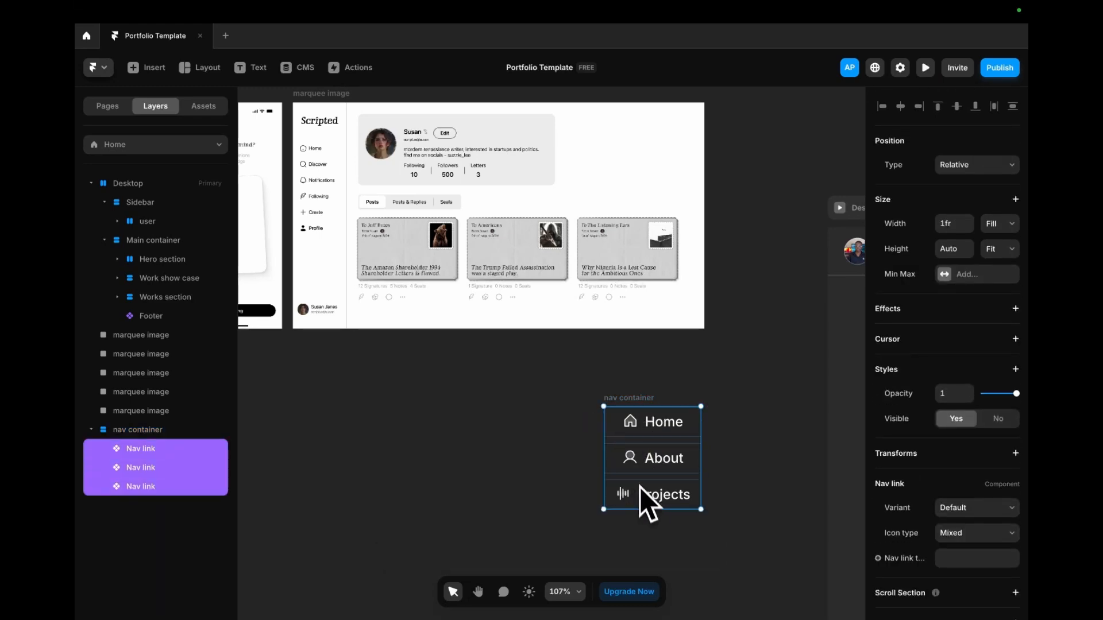
pyautogui.scroll(-1, 968, 278)
pyautogui.scroll(-1, 680, 417)
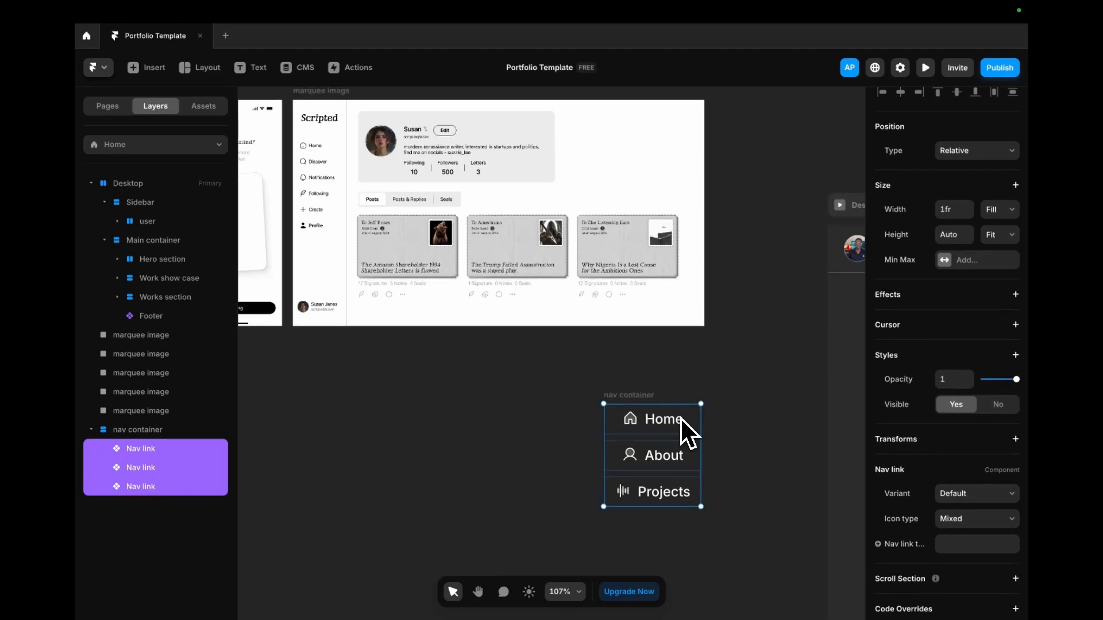
pyautogui.doubleClick(660, 422)
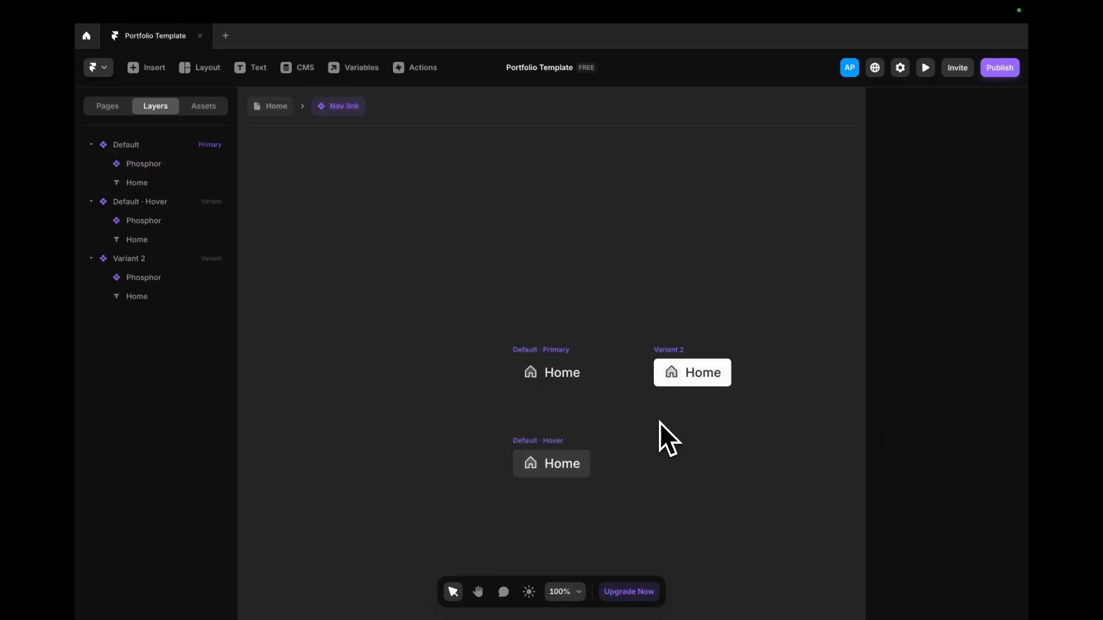
pyautogui.click(551, 364)
pyautogui.scroll(5, 986, 346)
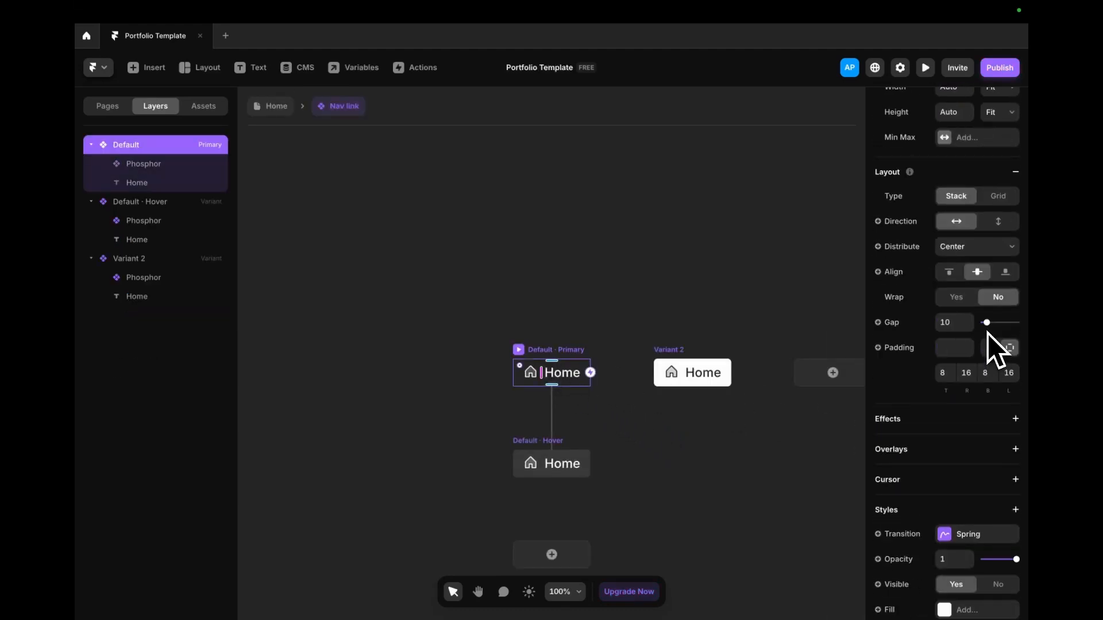
pyautogui.click(975, 246)
pyautogui.click(977, 239)
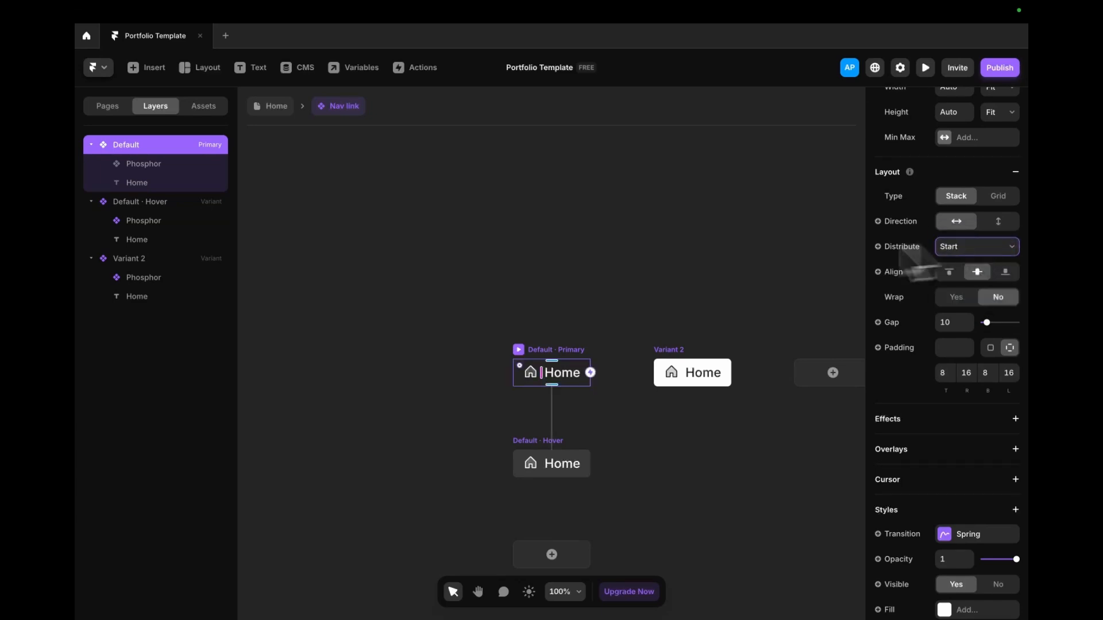
pyautogui.click(533, 271)
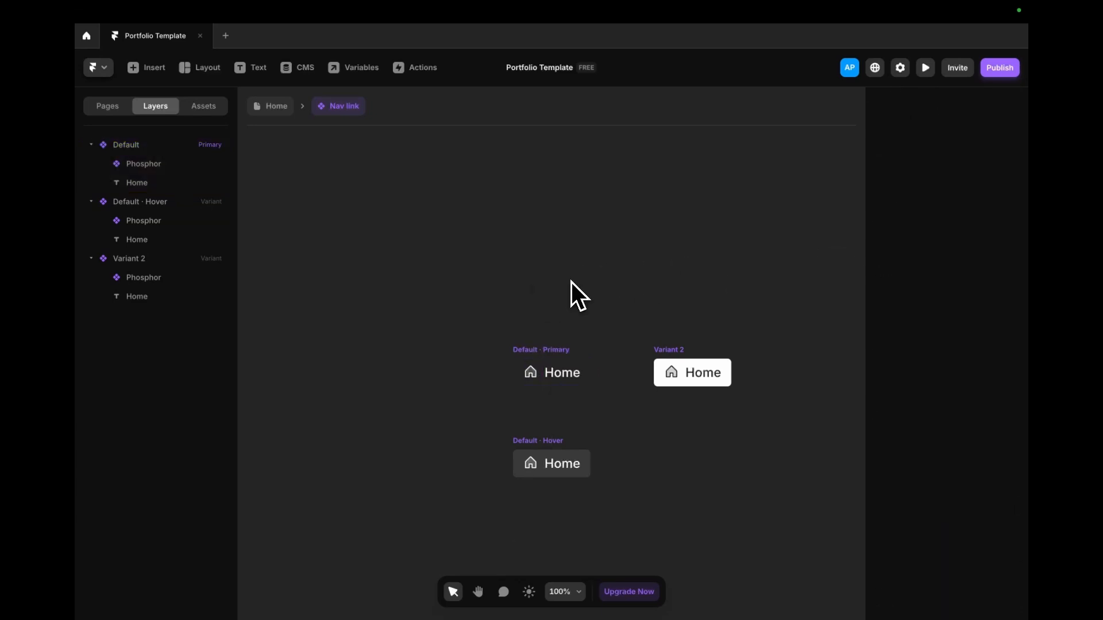
pyautogui.press('Escape')
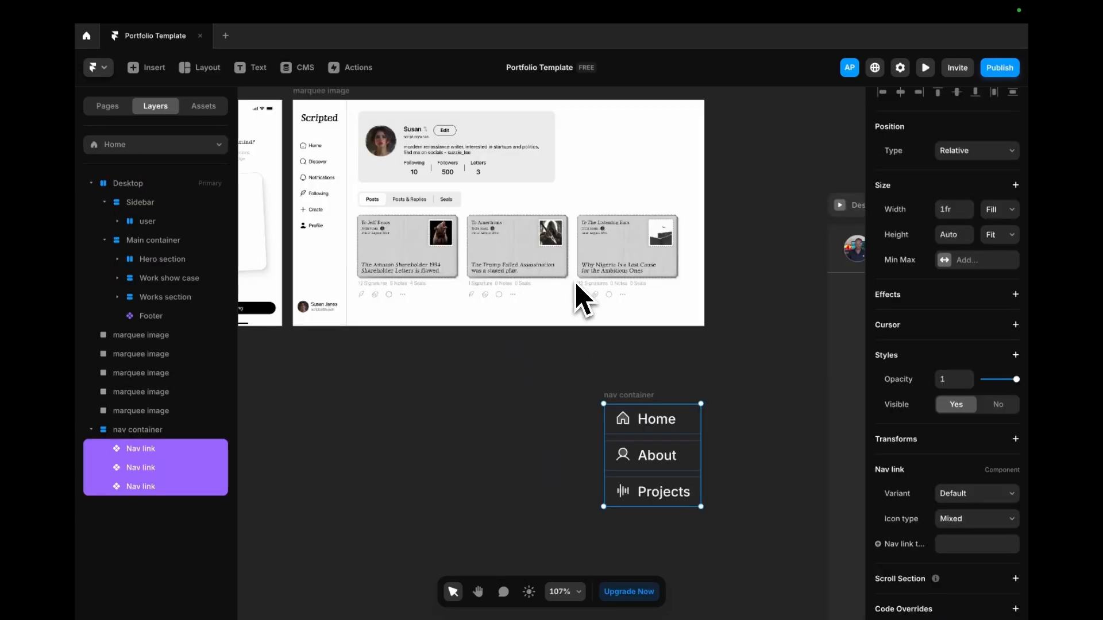
# - Move the nav container into the Desktop frame's Sidebar below the user block and set its width to Fill
pyautogui.click(628, 403)
pyautogui.scroll(-5, 458, 443)
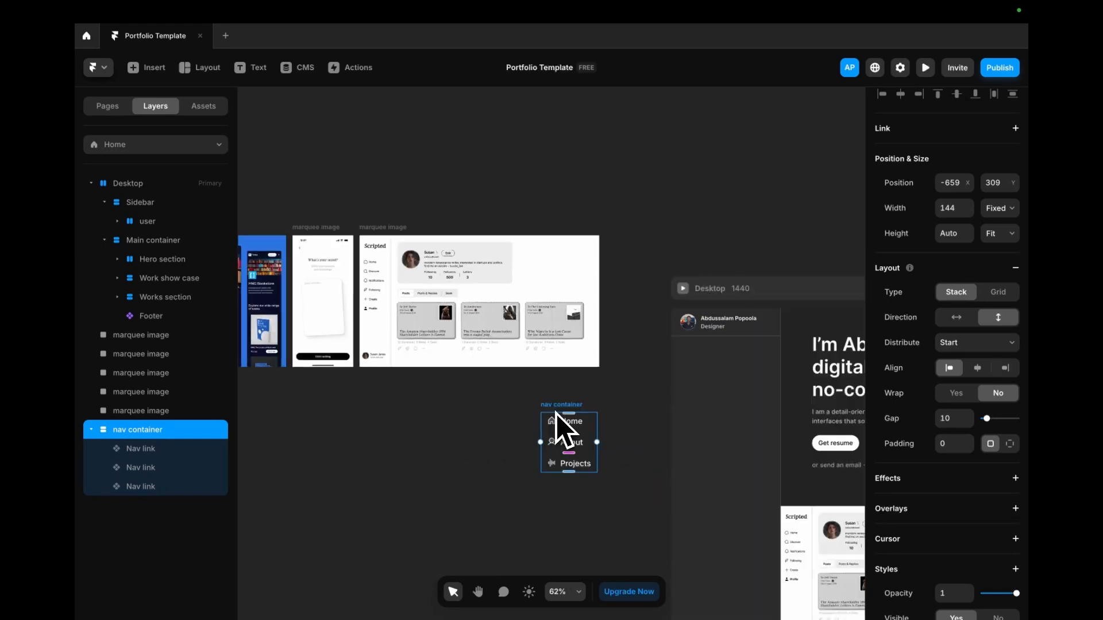
pyautogui.moveTo(556, 413); pyautogui.dragTo(714, 387)
pyautogui.click(749, 371)
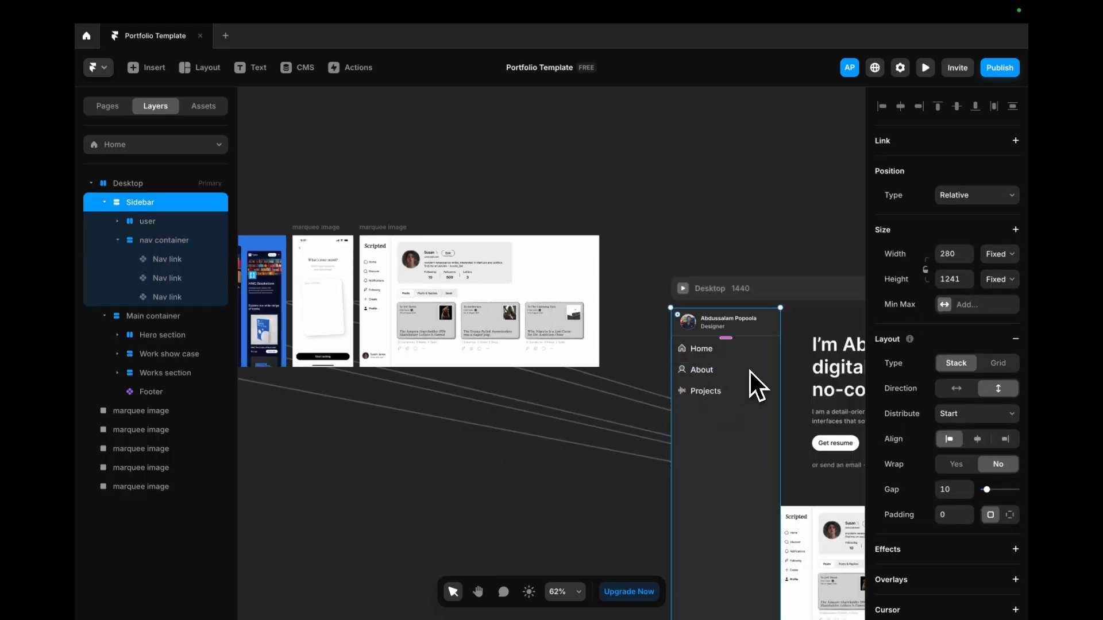
pyautogui.click(717, 361)
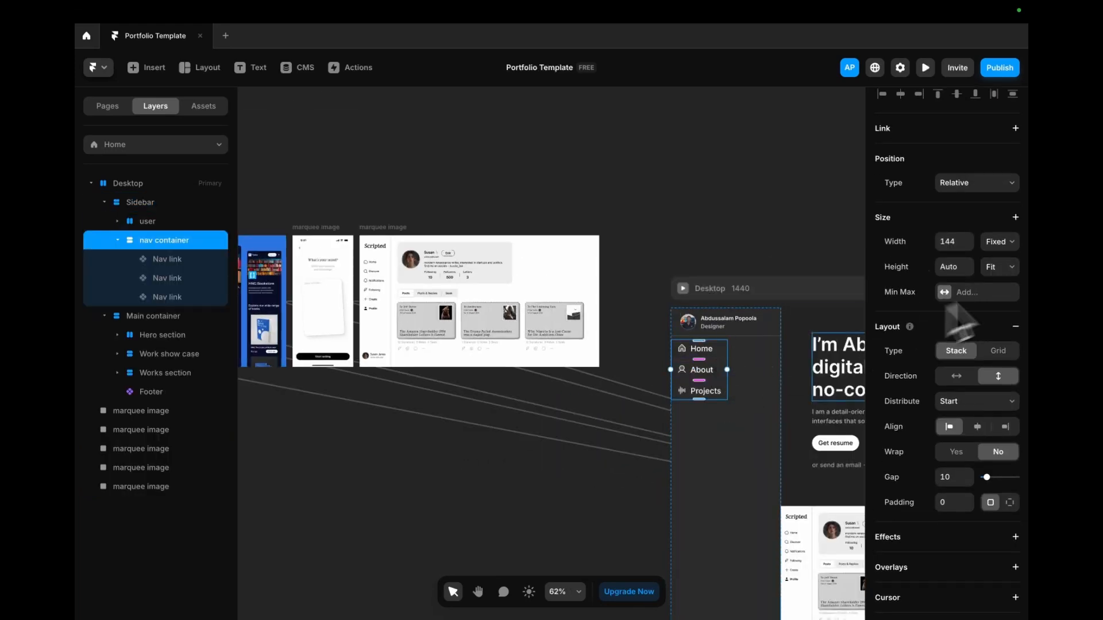
pyautogui.click(1005, 242)
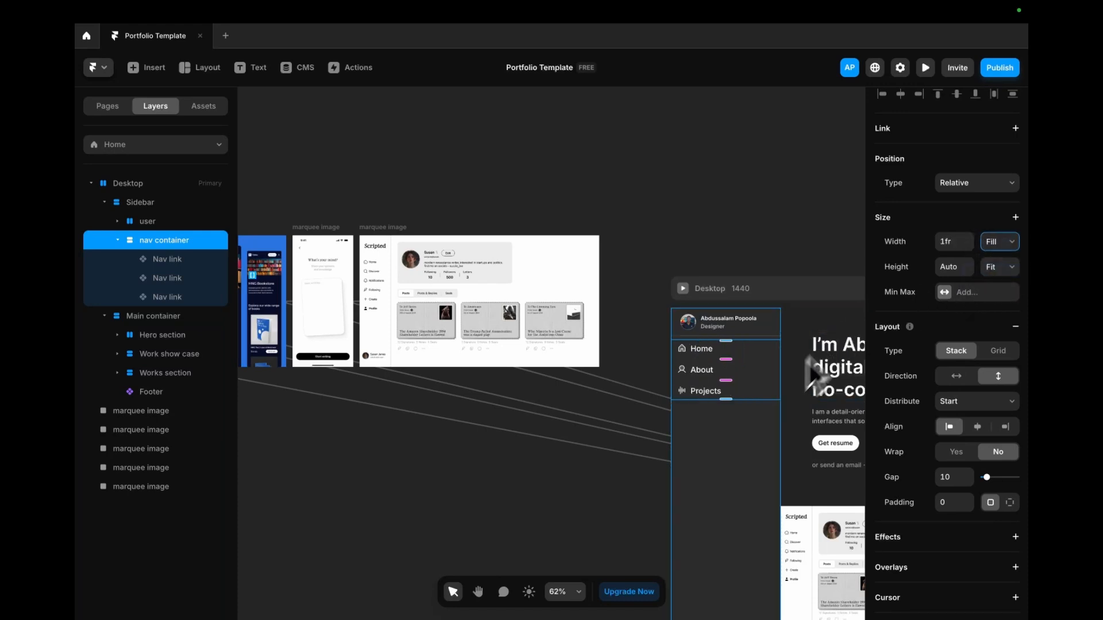
# - Set the Sidebar stack's gap to 0
pyautogui.click(732, 432)
pyautogui.click(946, 490)
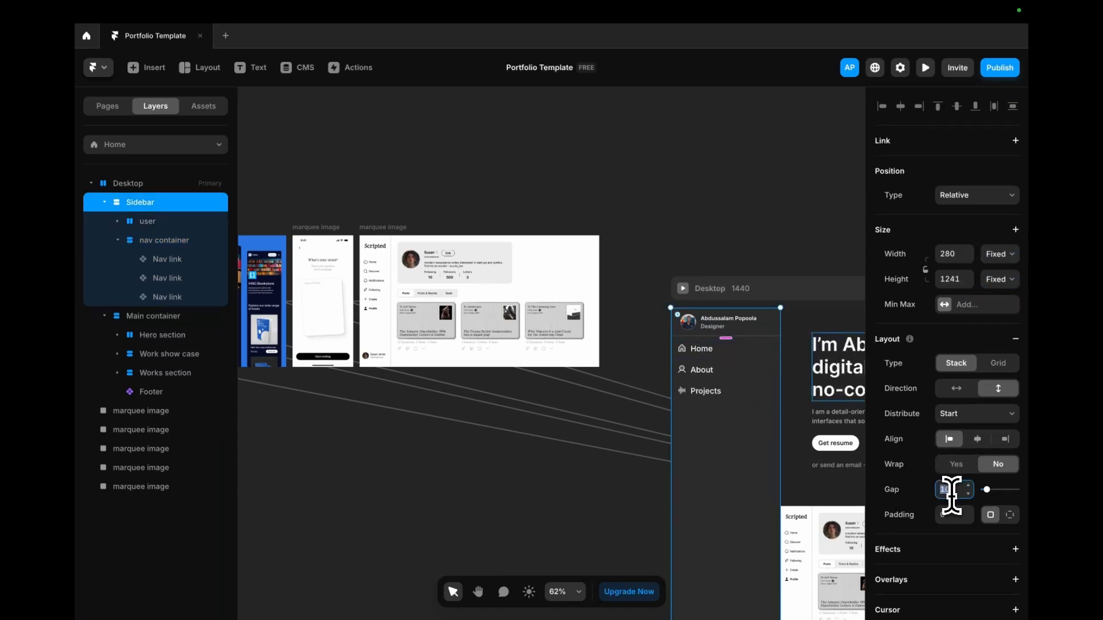
pyautogui.write('0')
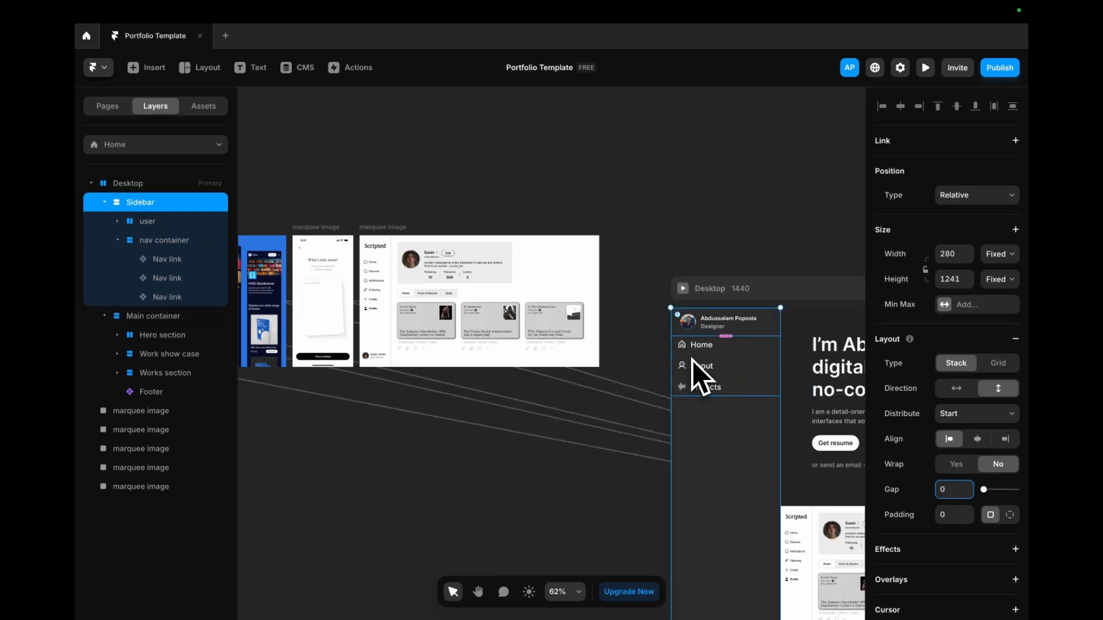
# - Give the nav container individual padding of 24 at the top and bottom, keeping 0 on the sides
pyautogui.click(693, 359)
pyautogui.click(1010, 502)
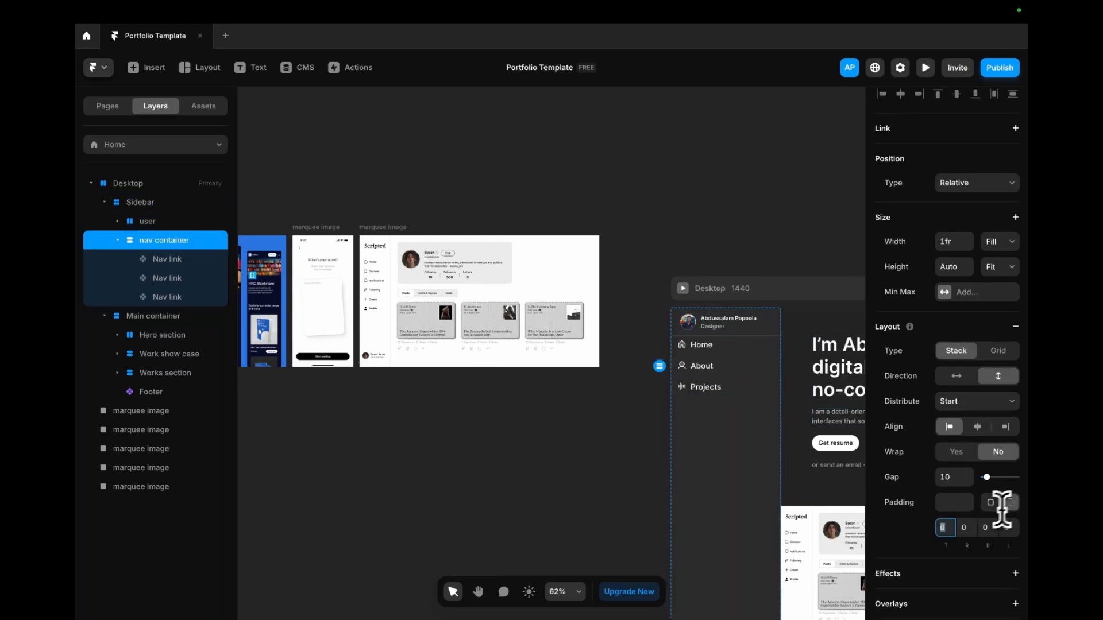
pyautogui.press('Return')
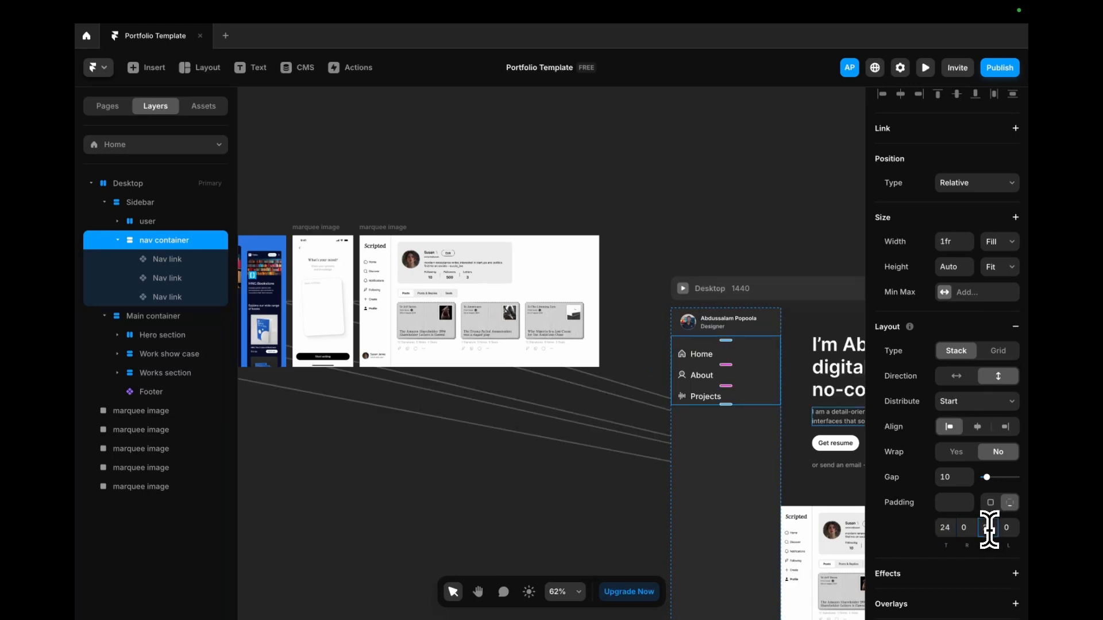
# - Preview the Desktop page and scroll through it to check how the sidebar behaves, and return to the canvas
pyautogui.click(723, 456)
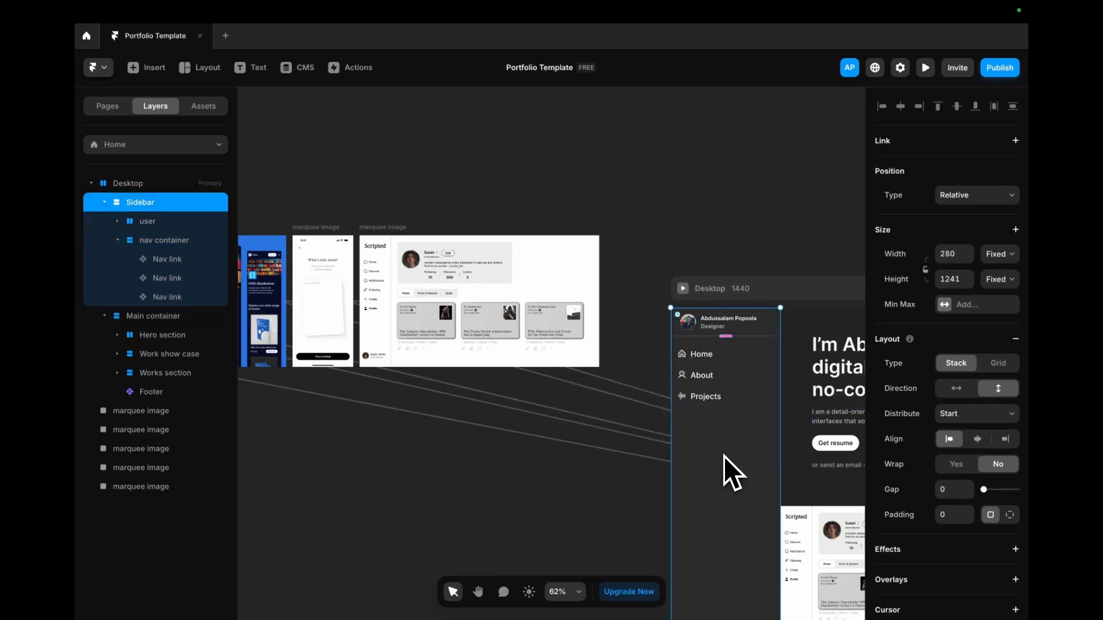
pyautogui.scroll(-2, 637, 447)
pyautogui.scroll(-10, 680, 451)
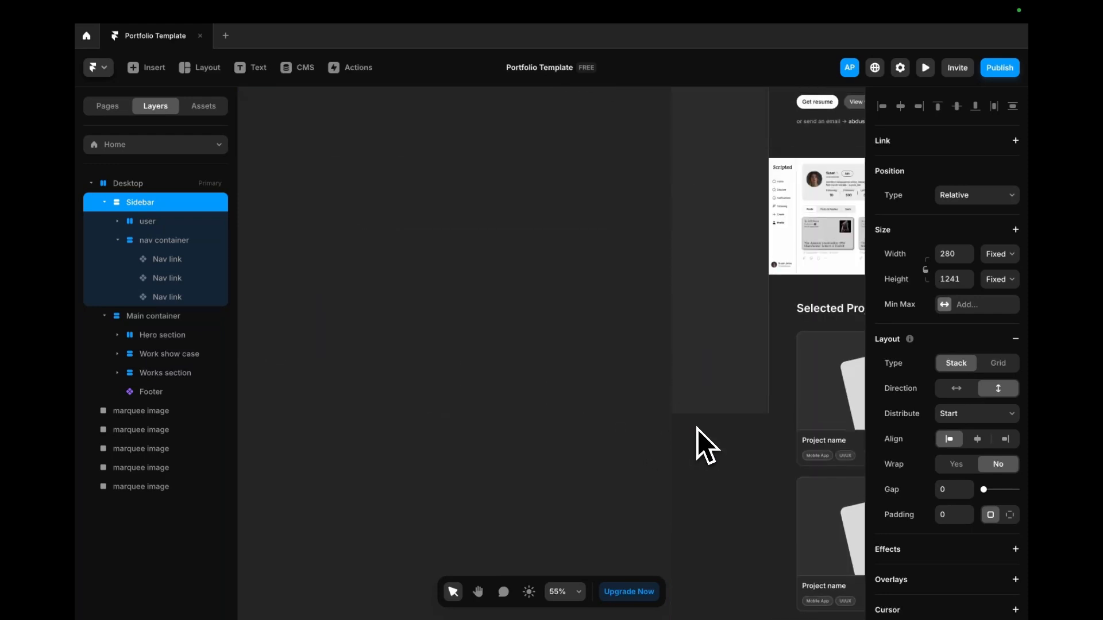
pyautogui.scroll(2, 689, 424)
pyautogui.scroll(-5, 474, 419)
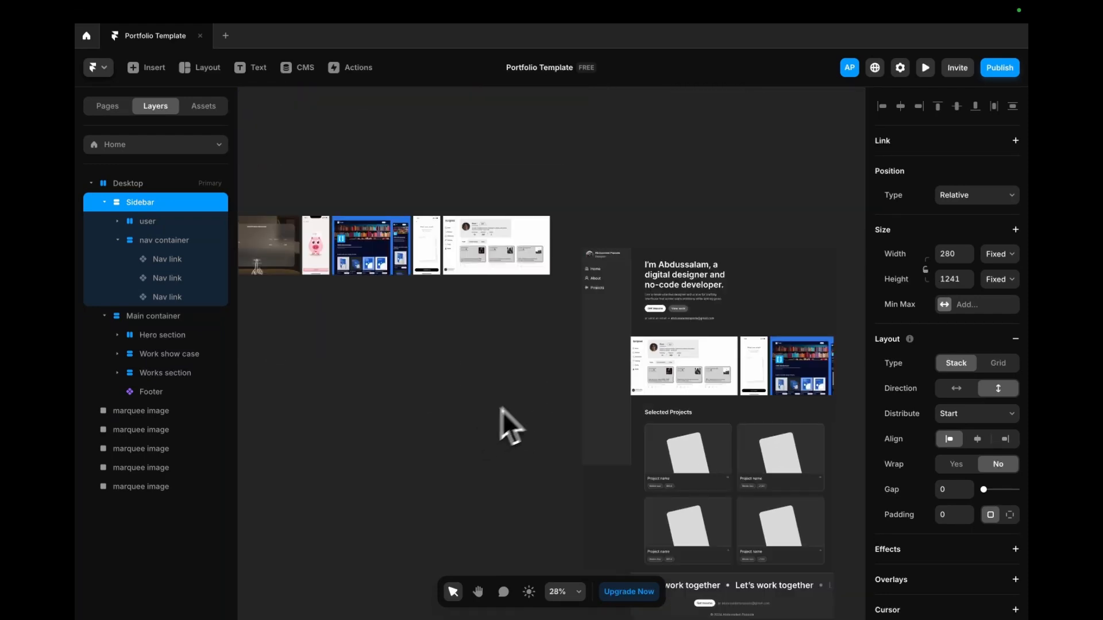
pyautogui.click(599, 230)
pyautogui.scroll(-5, 574, 316)
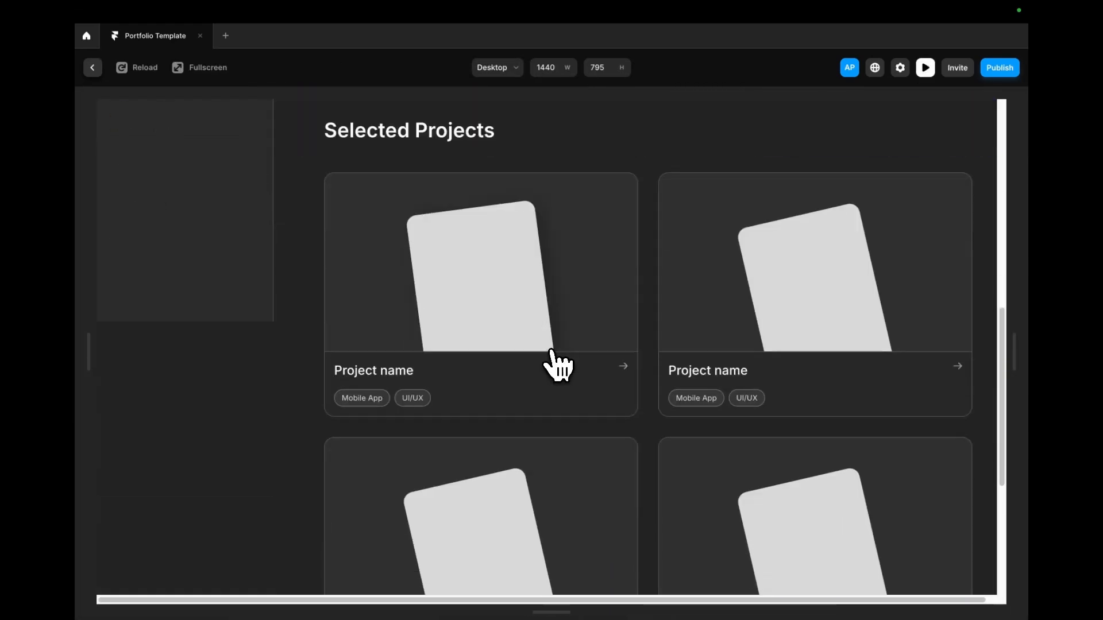
pyautogui.scroll(-5, 554, 368)
pyautogui.scroll(10, 554, 367)
pyautogui.click(925, 67)
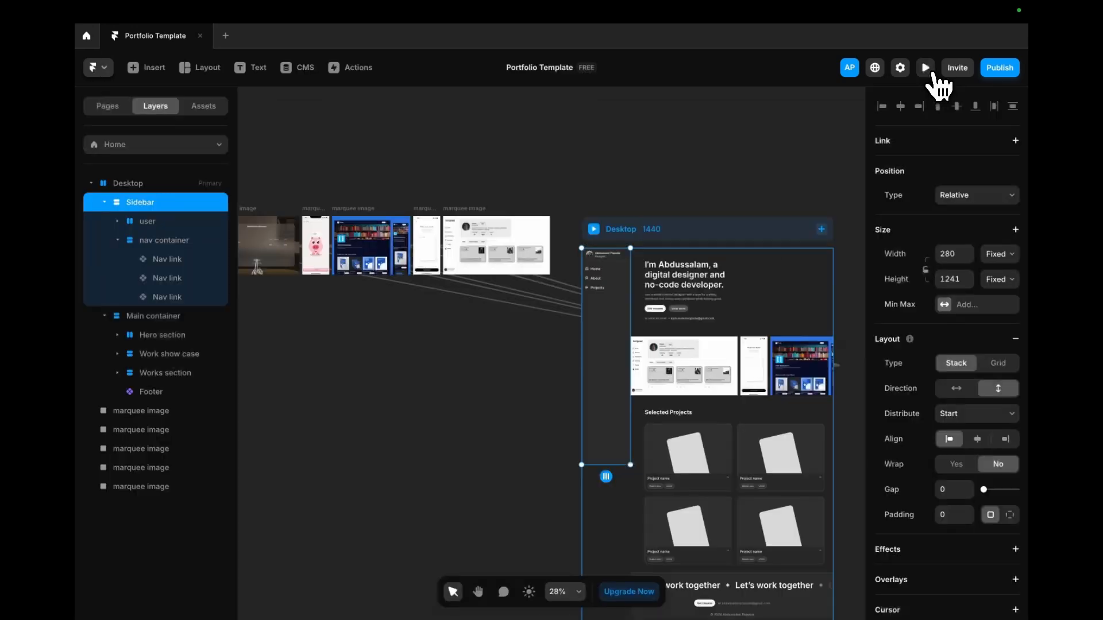
# - Make the Sidebar's position Sticky with a top offset of 0 and give it a Viewport height of 100vh
pyautogui.click(997, 279)
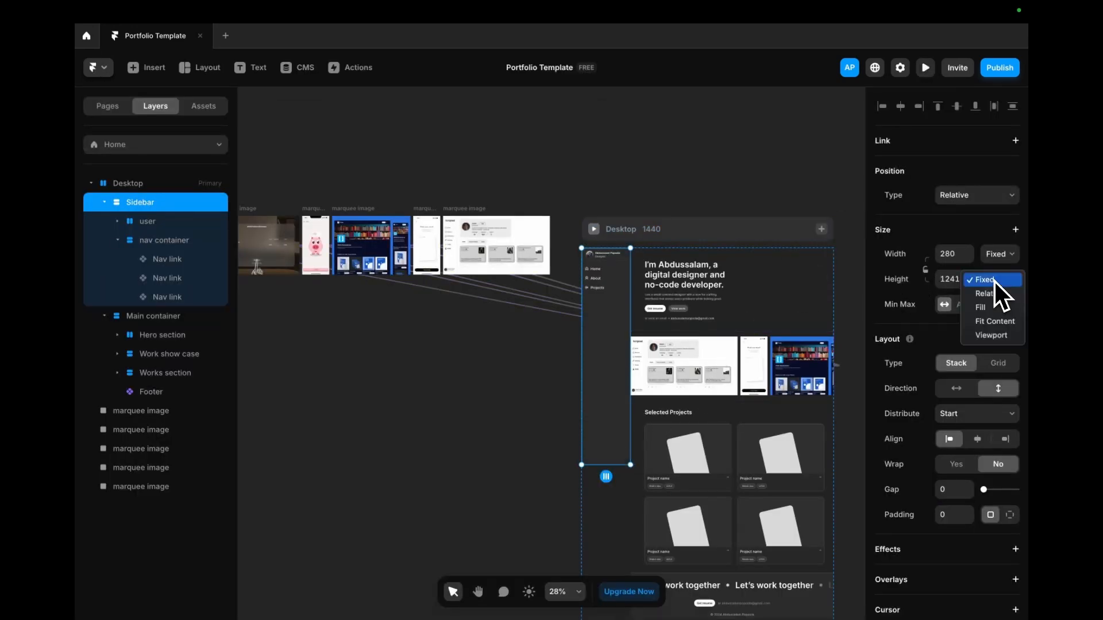
pyautogui.click(986, 339)
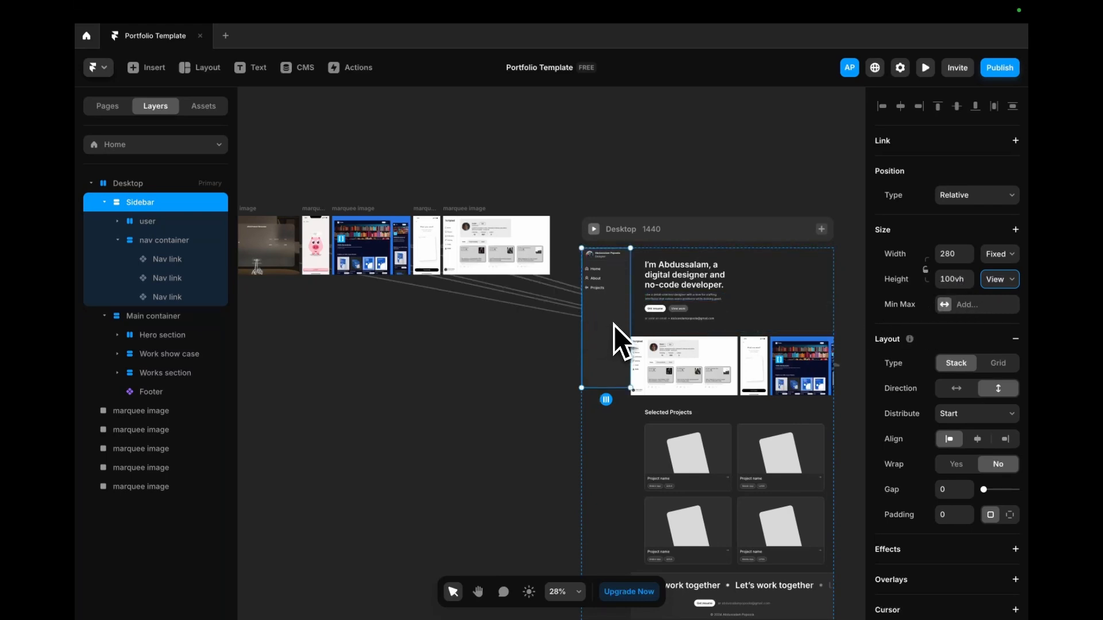
pyautogui.click(966, 195)
pyautogui.click(960, 223)
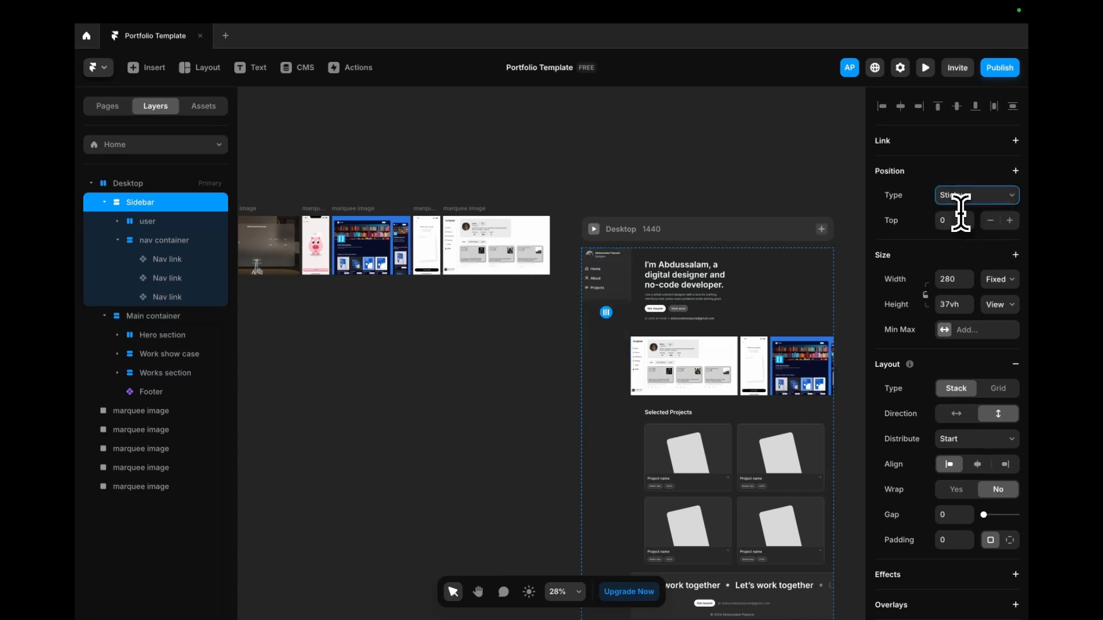
pyautogui.click(947, 220)
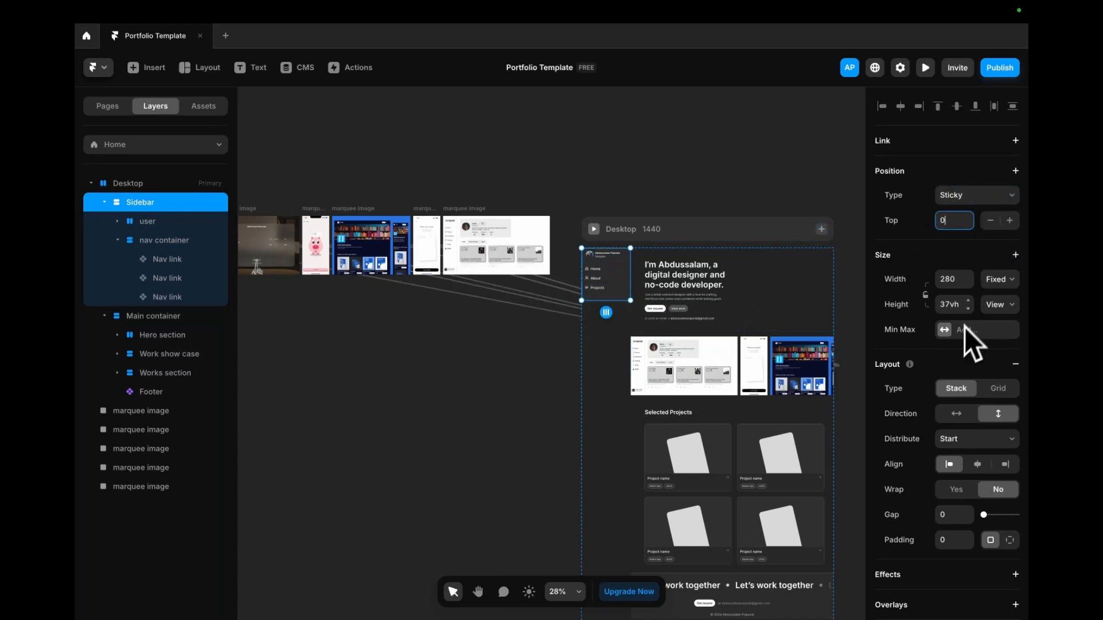
pyautogui.click(956, 305)
pyautogui.write('100')
pyautogui.press('Return')
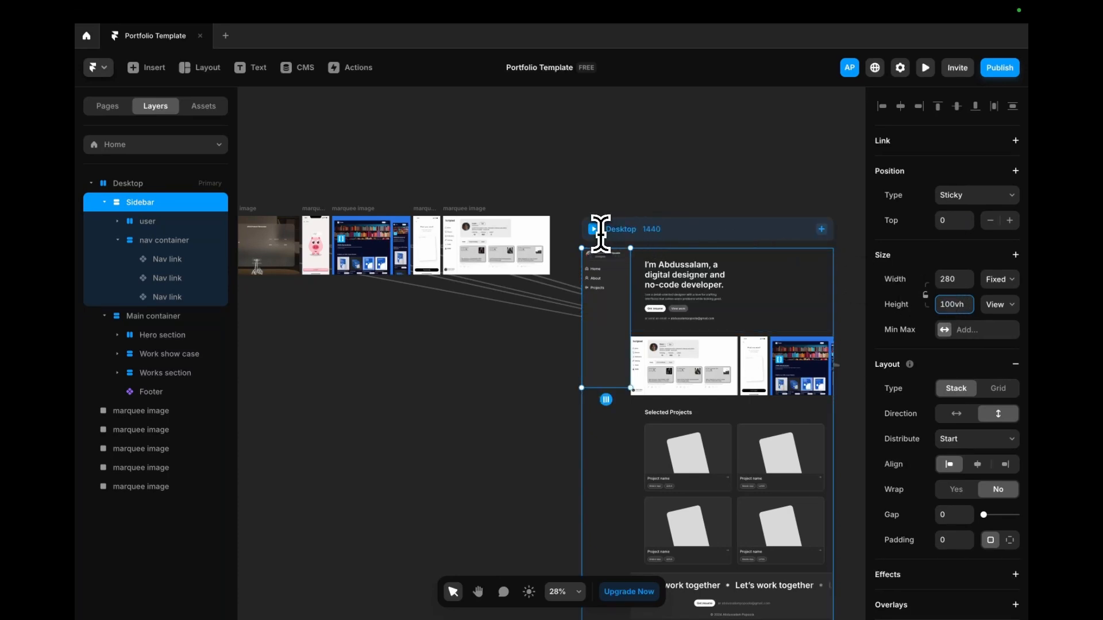
# - Preview the page and scroll up and down to check the sticky sidebar, and return to the canvas
pyautogui.click(596, 229)
pyautogui.scroll(-10, 603, 321)
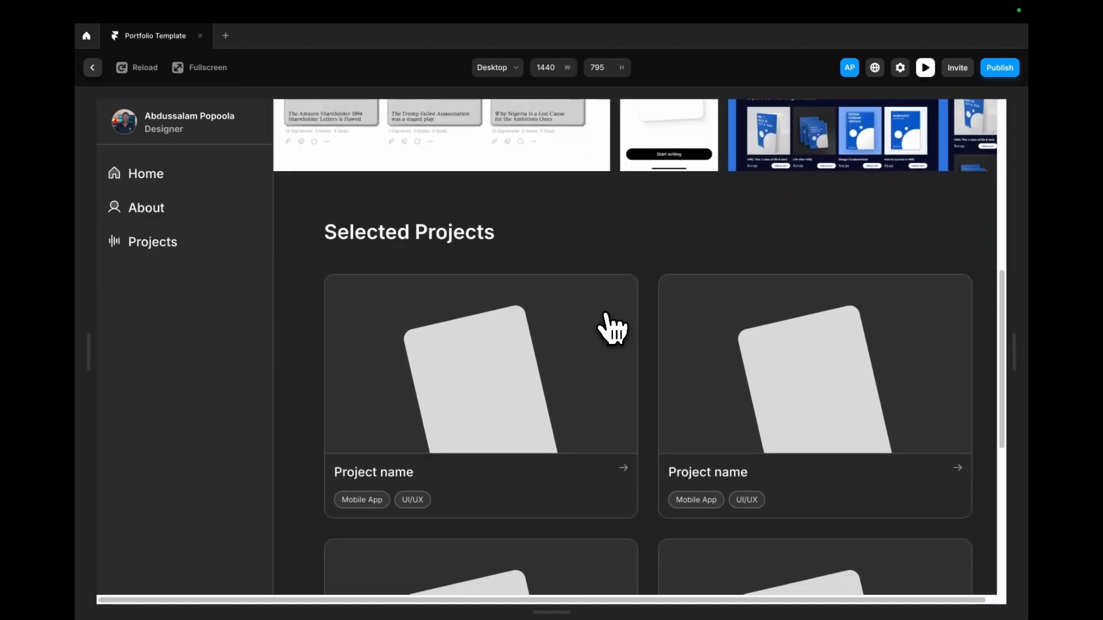
pyautogui.scroll(8, 620, 327)
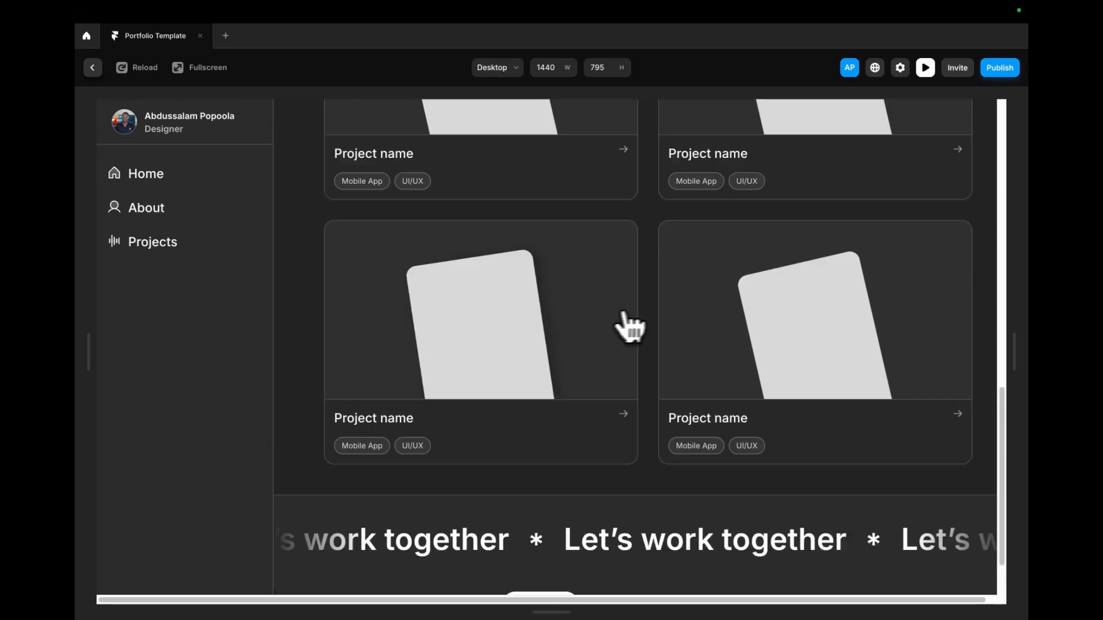
pyautogui.scroll(4, 687, 312)
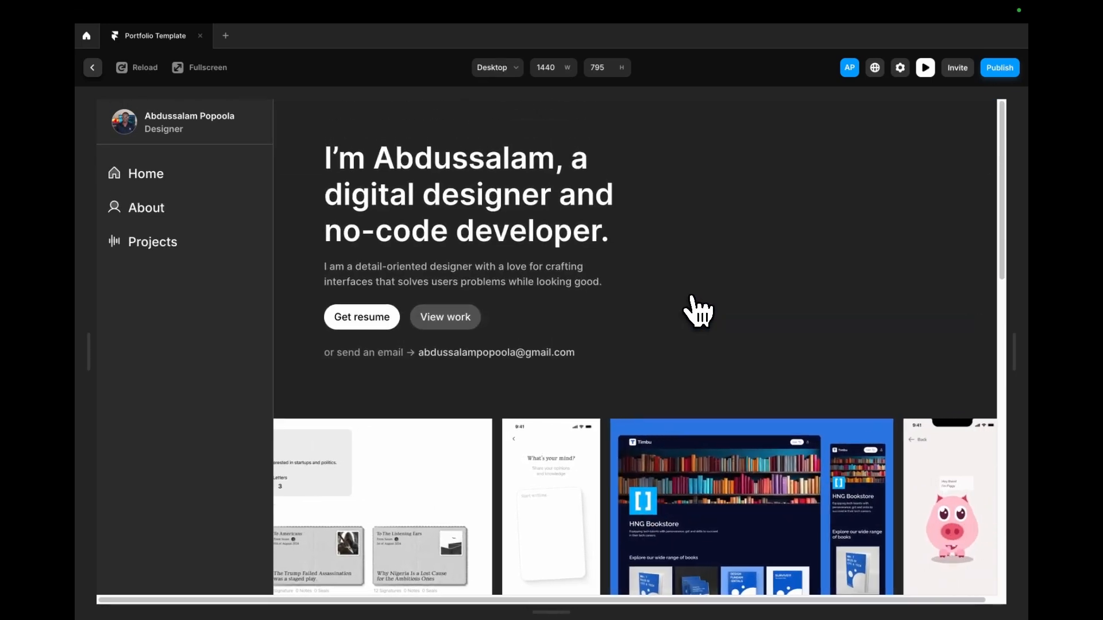
pyautogui.scroll(-10, 697, 310)
pyautogui.scroll(10, 698, 310)
pyautogui.click(925, 68)
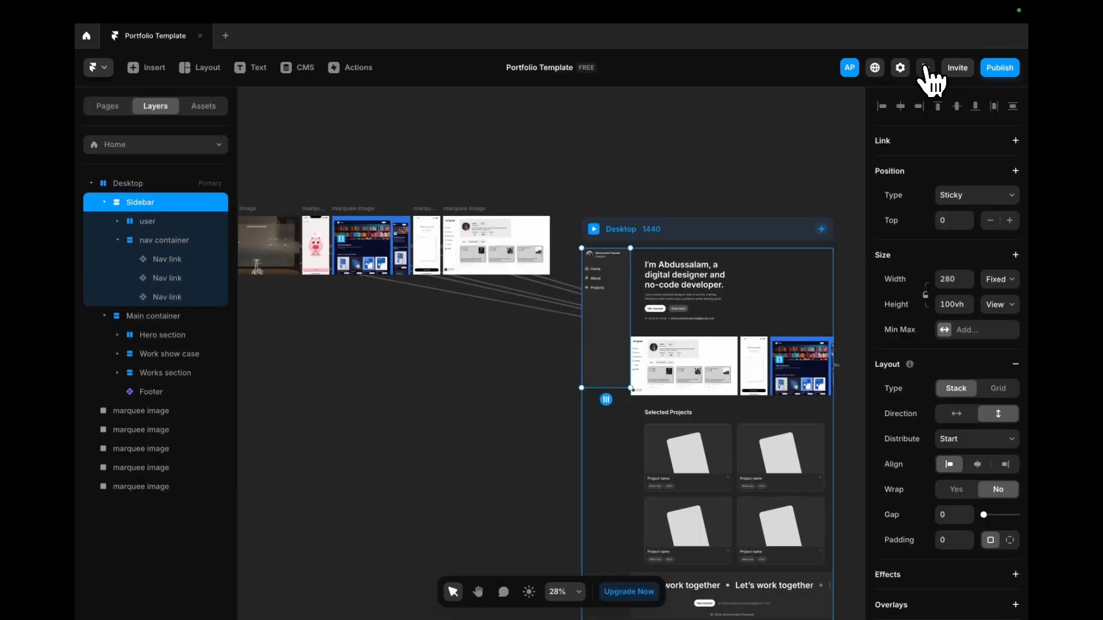
# - Try Hidden overflow on the Desktop breakpoint in the preview, and set the overflow back to Visible
pyautogui.click(694, 227)
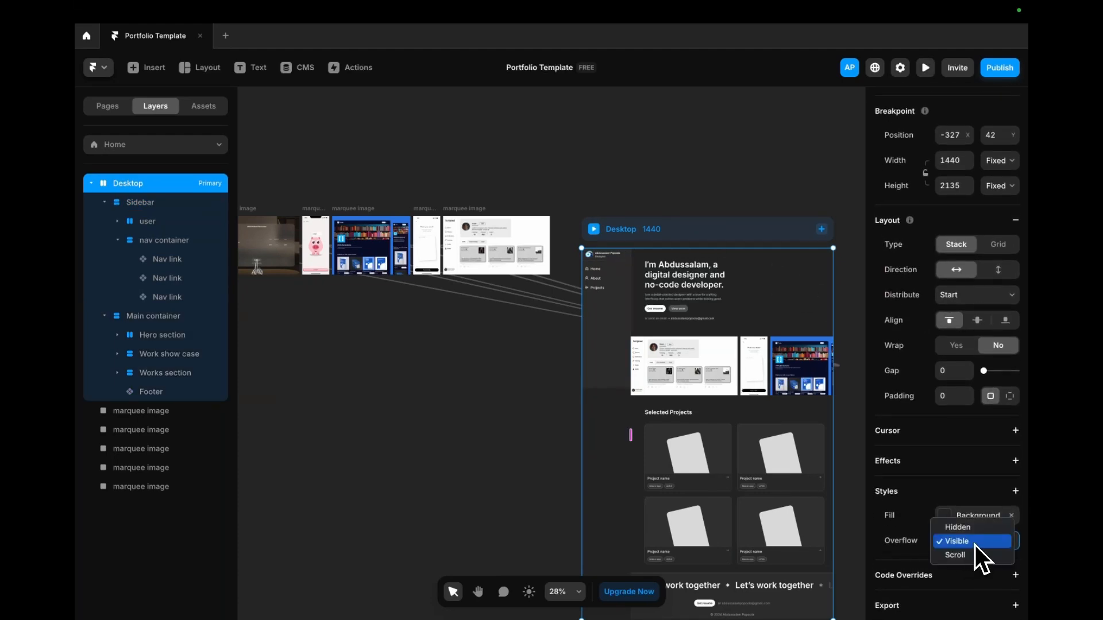
pyautogui.click(973, 529)
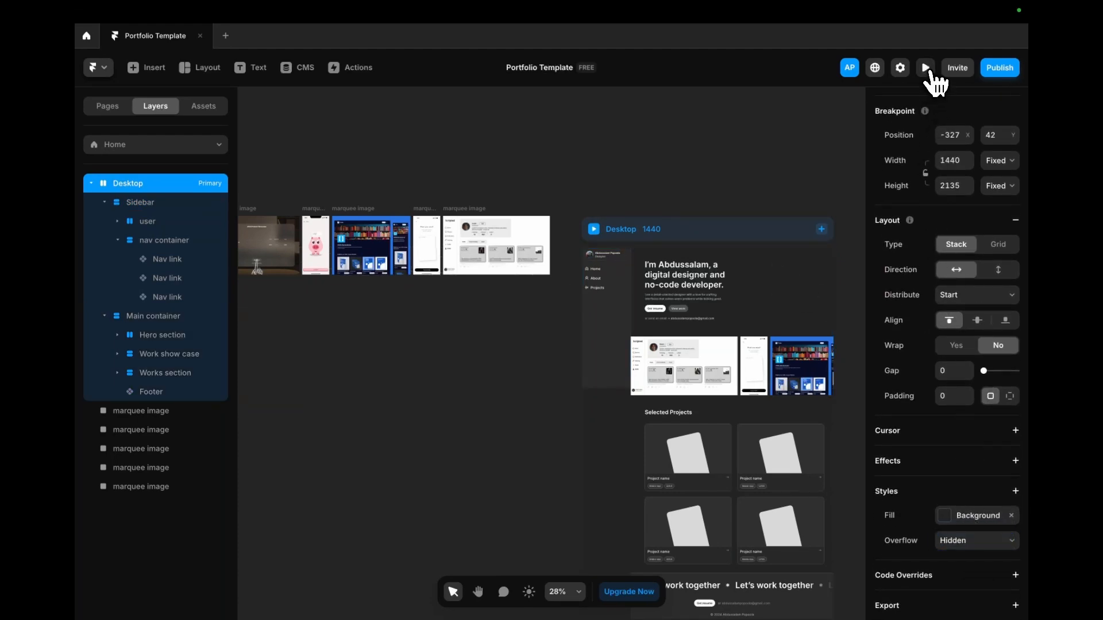
pyautogui.click(926, 67)
pyautogui.scroll(-8, 726, 332)
pyautogui.scroll(8, 726, 332)
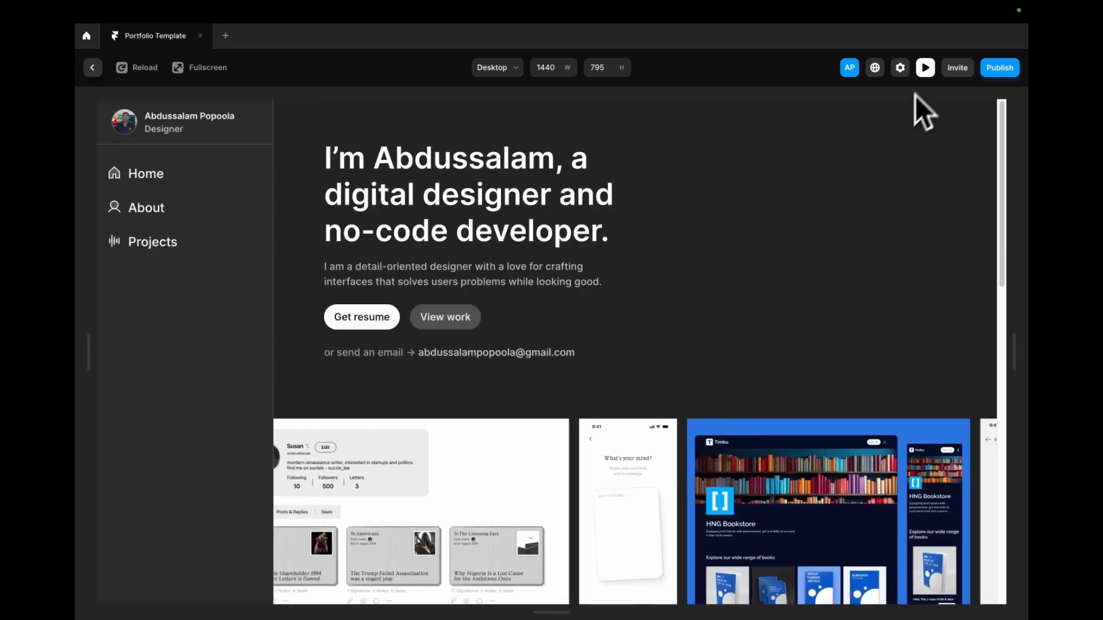
pyautogui.click(925, 68)
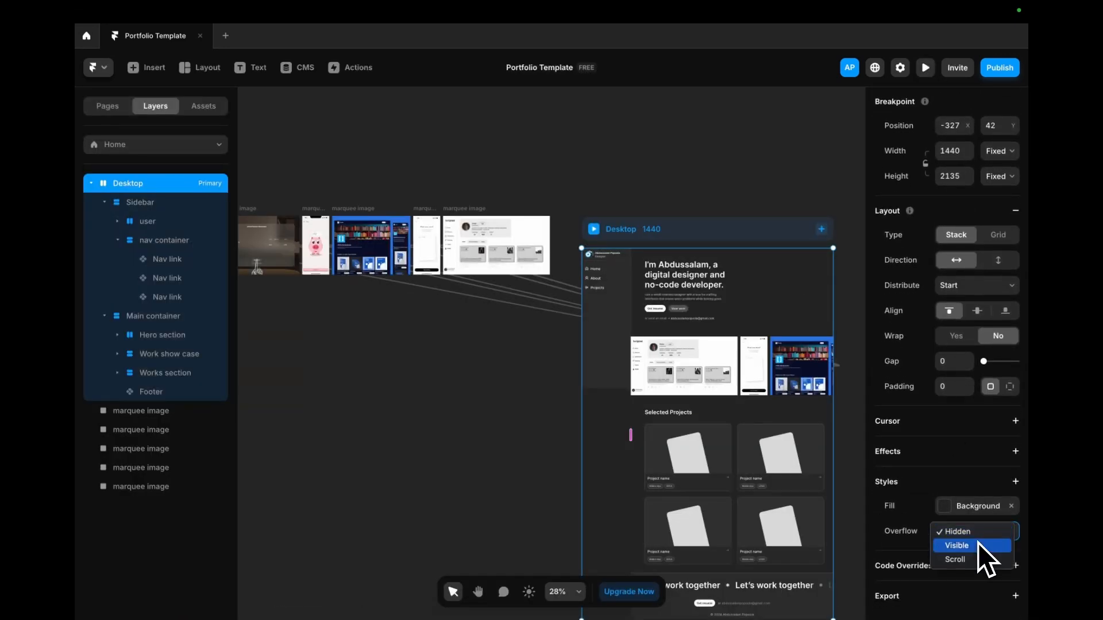
pyautogui.click(969, 547)
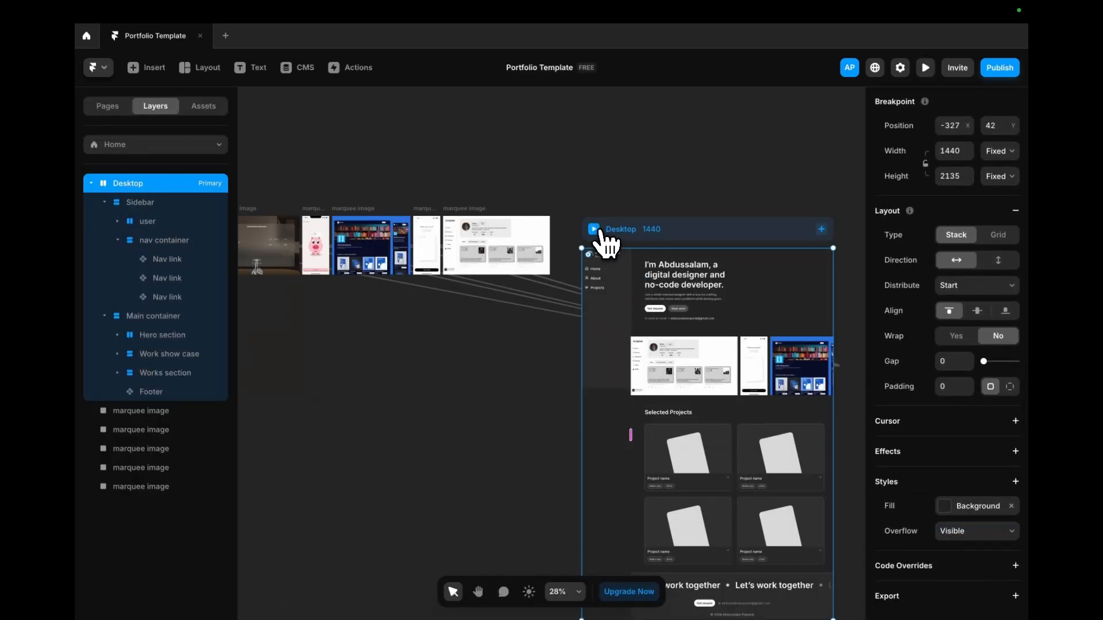
# - Preview the page with visible overflow, examine the sidebar while scrolling and the nav links' hover state, and return to the canvas
pyautogui.click(594, 229)
pyautogui.scroll(-1, 465, 315)
pyautogui.scroll(2, 470, 315)
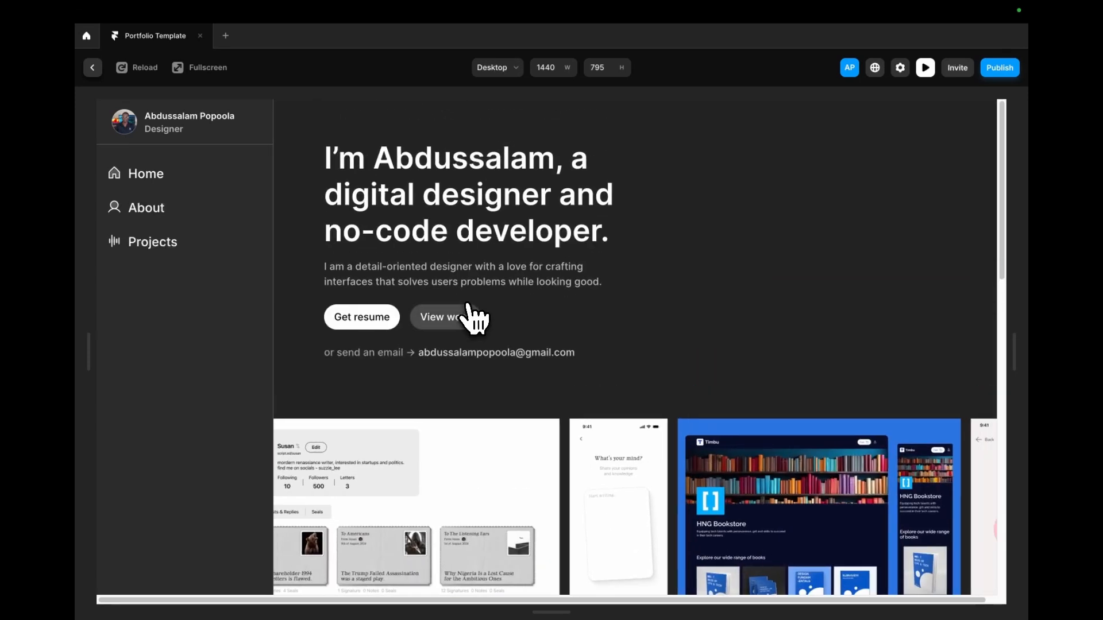
pyautogui.click(468, 316)
pyautogui.scroll(-5, 667, 305)
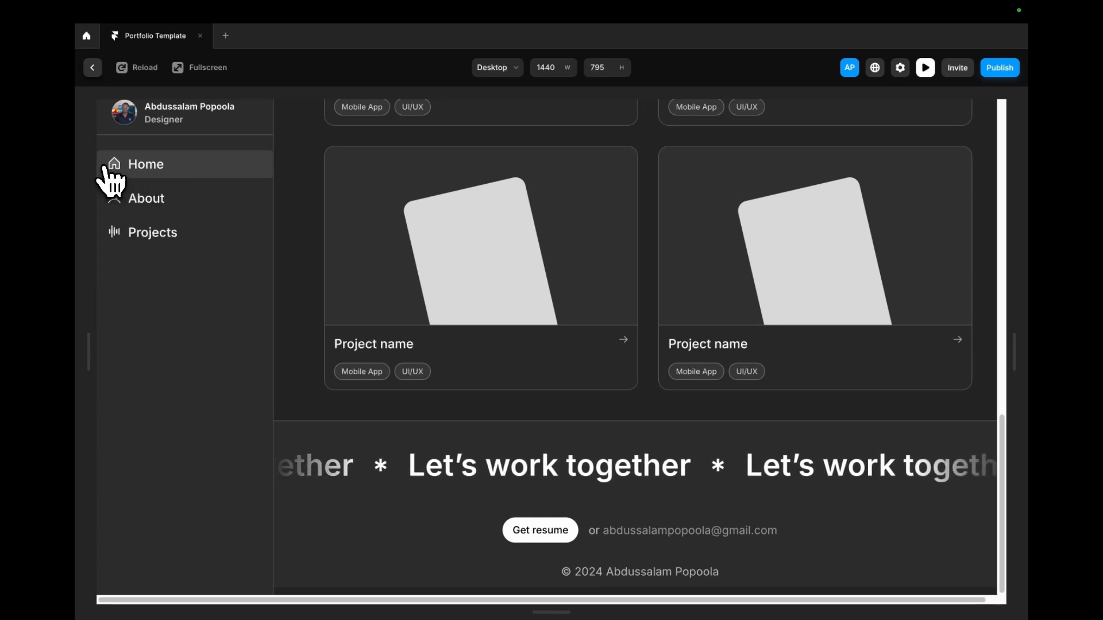
pyautogui.click(926, 68)
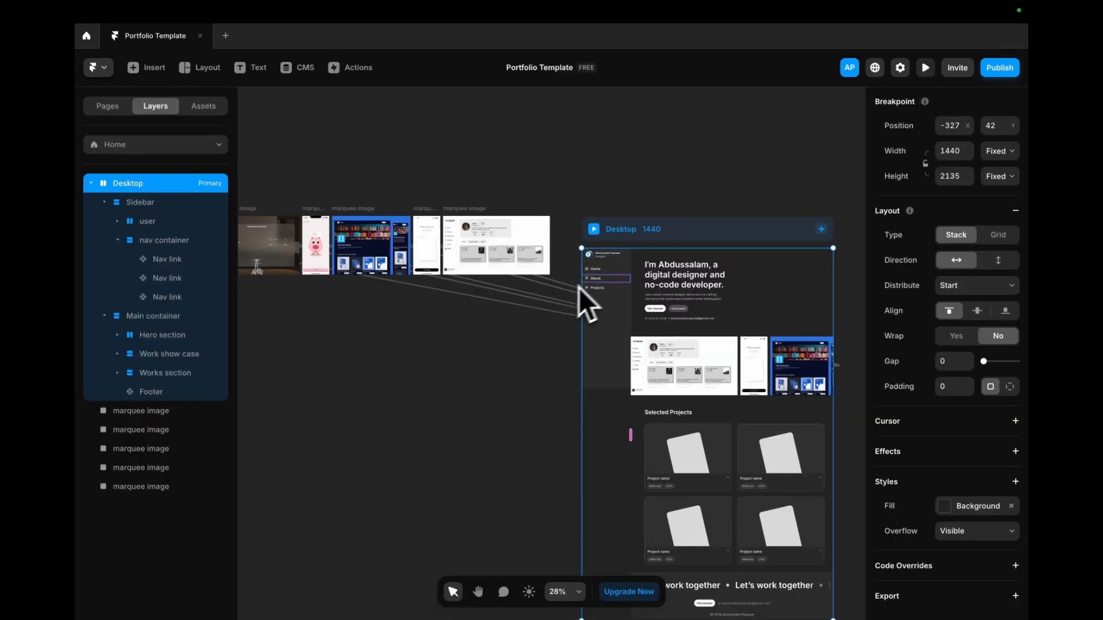
pyautogui.click(596, 280)
pyautogui.doubleClick(596, 280)
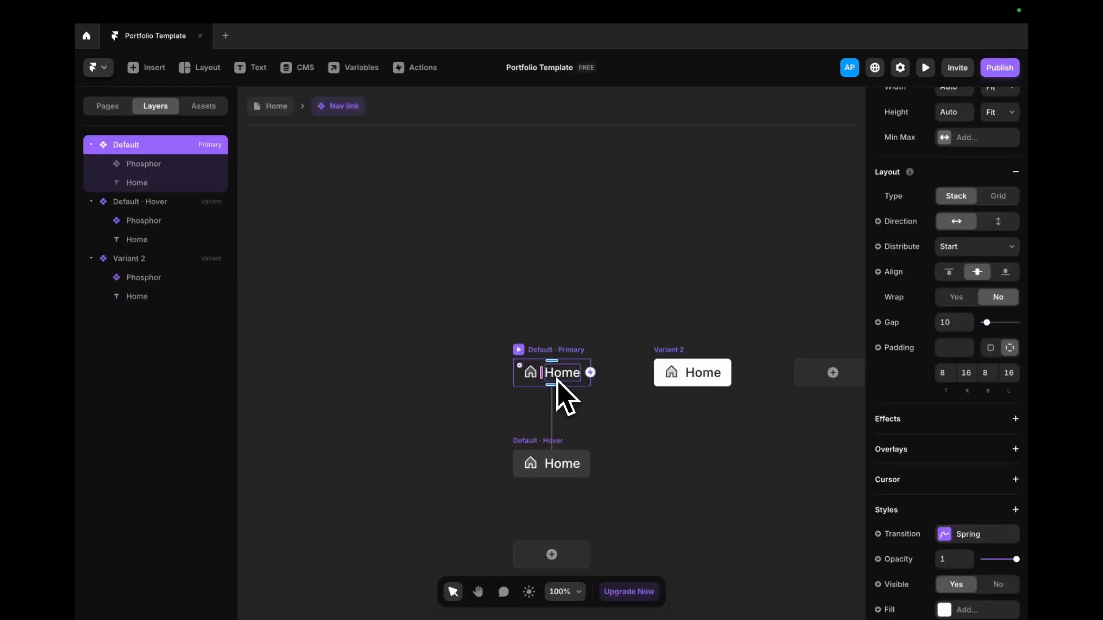
pyautogui.click(257, 107)
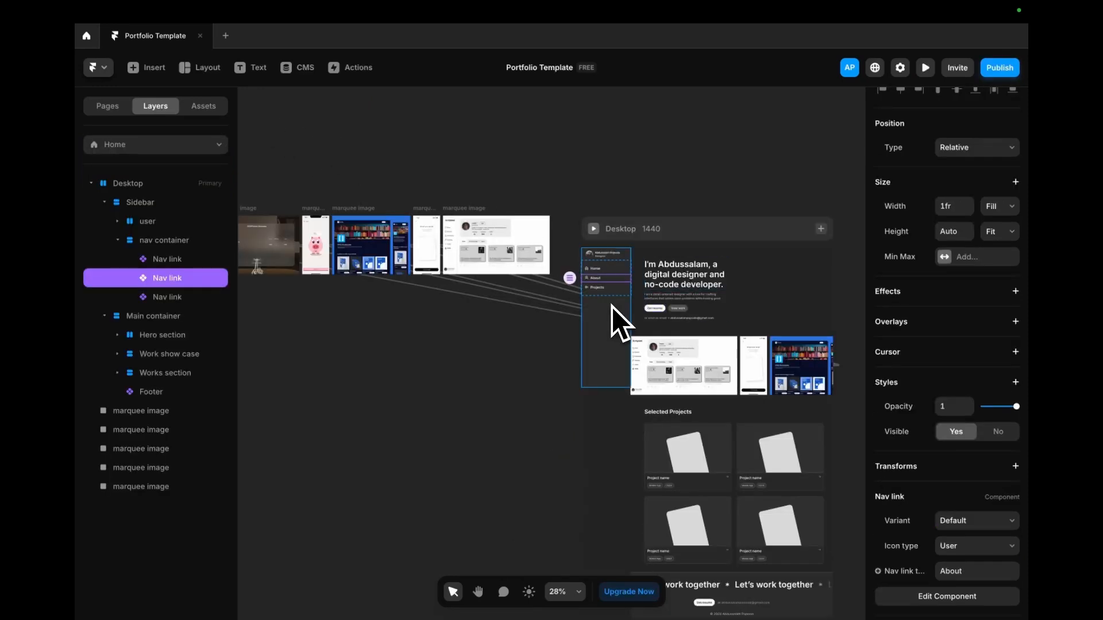
# - Try a uniform padding of 24 on the Sidebar's nav container and check the nav links in the preview
pyautogui.click(615, 298)
pyautogui.scroll(5, 616, 295)
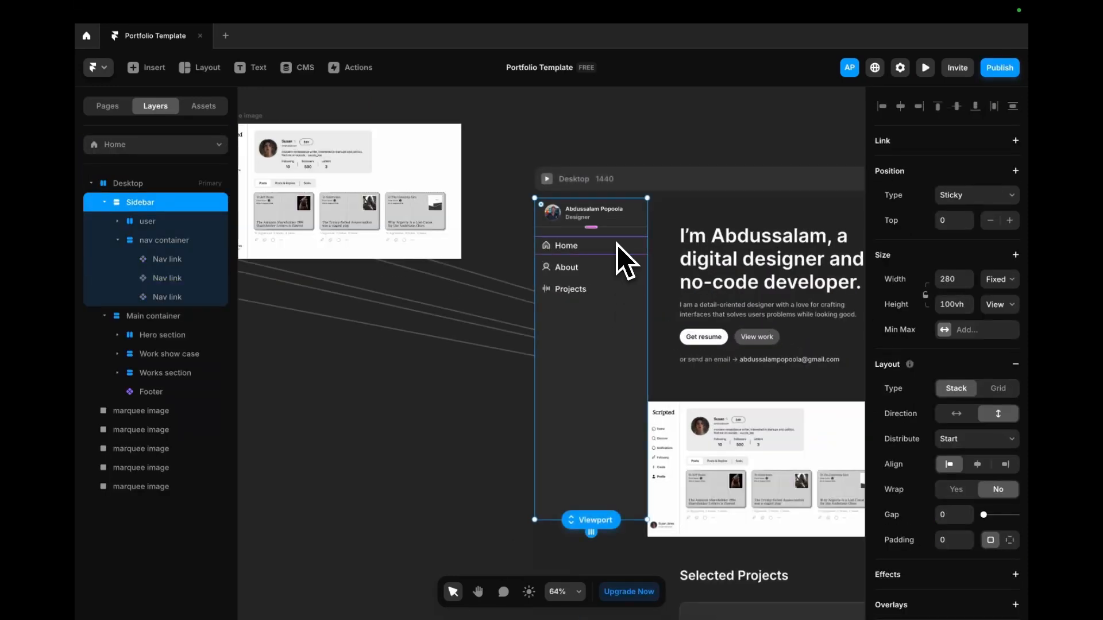
pyautogui.click(612, 263)
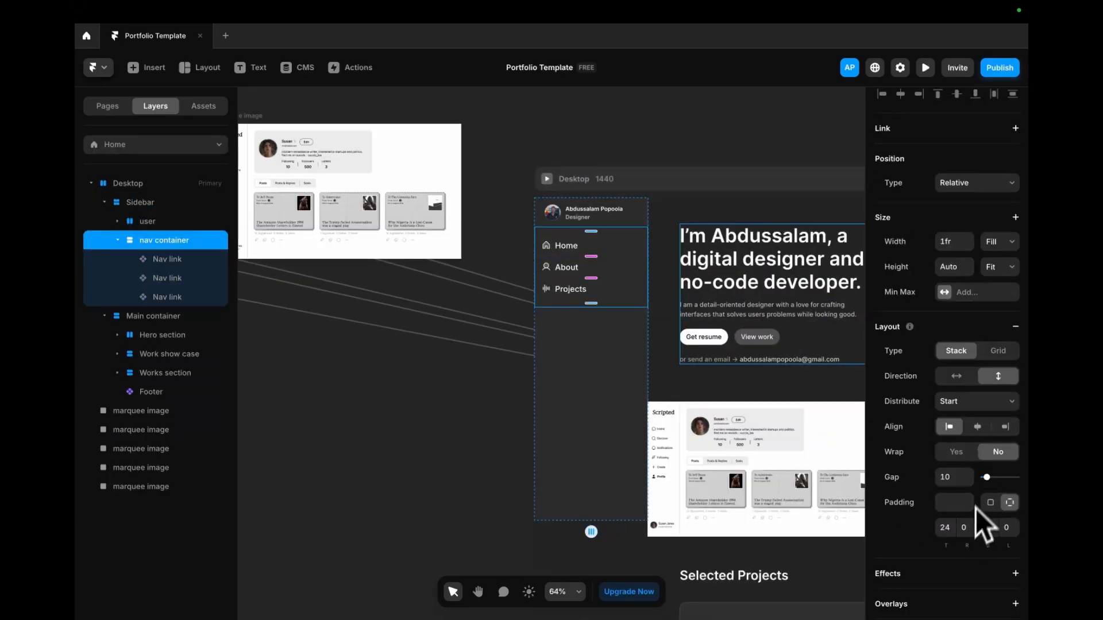
pyautogui.scroll(-1, 967, 523)
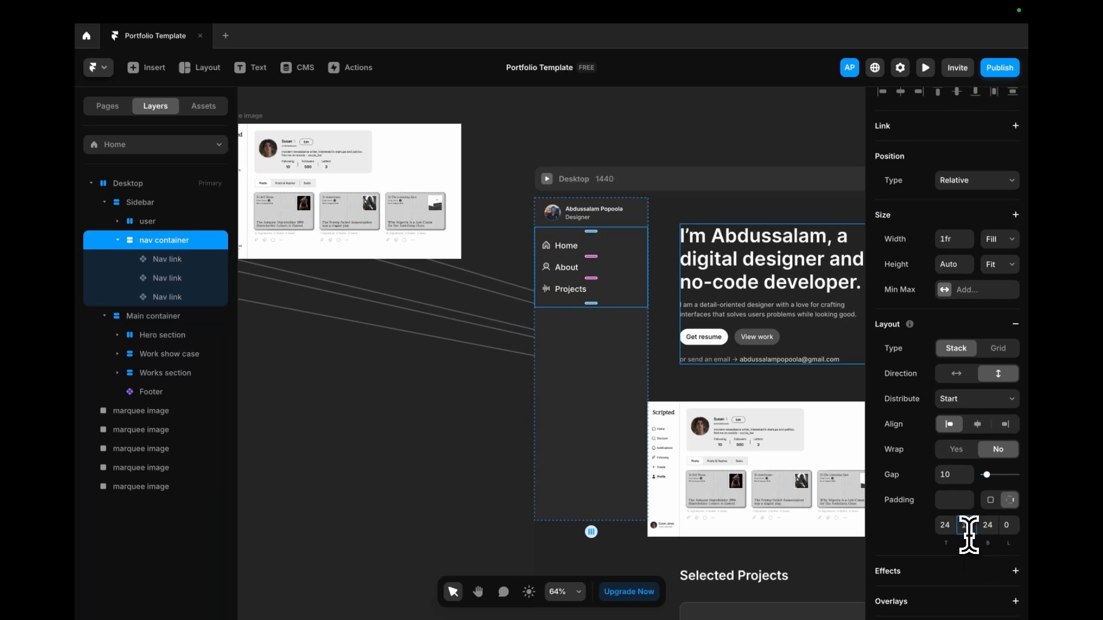
pyautogui.click(955, 504)
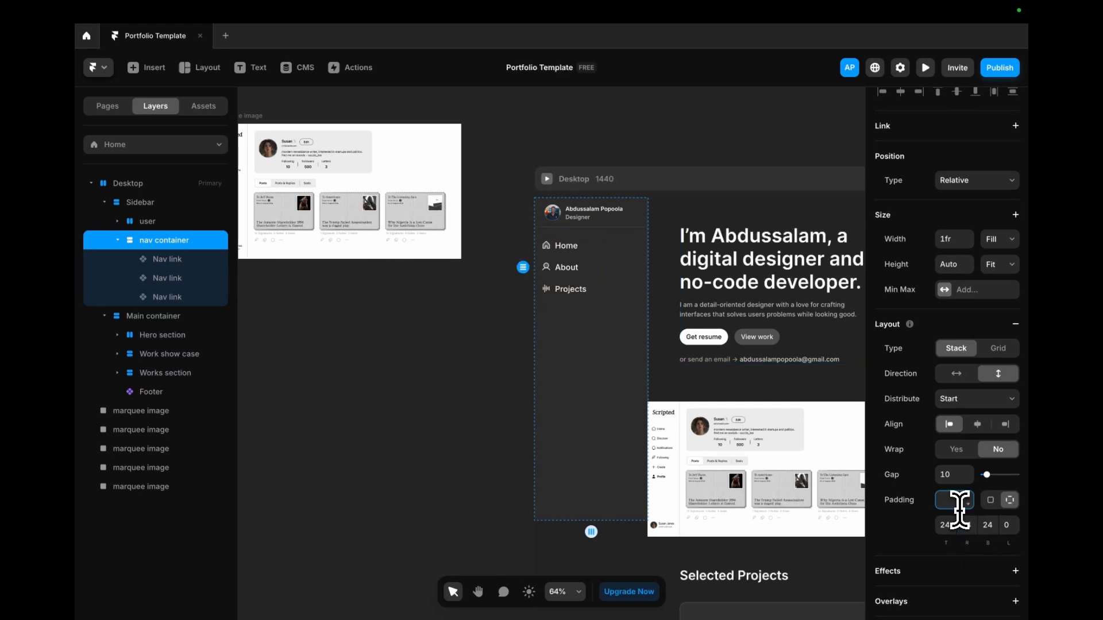
pyautogui.write('24')
pyautogui.scroll(-1, 655, 229)
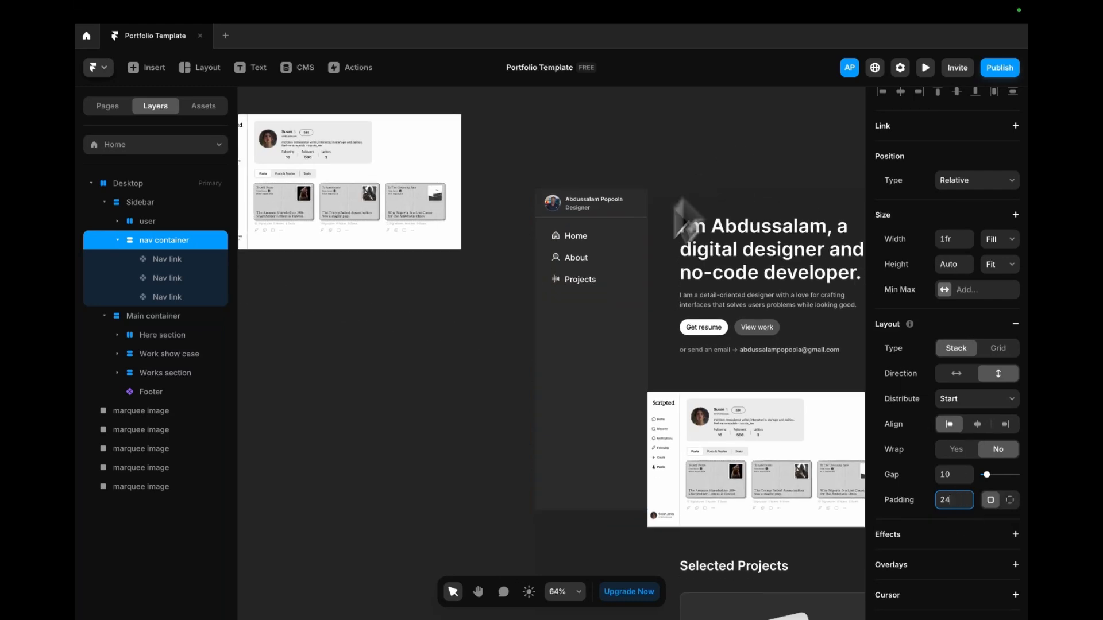
pyautogui.click(1012, 501)
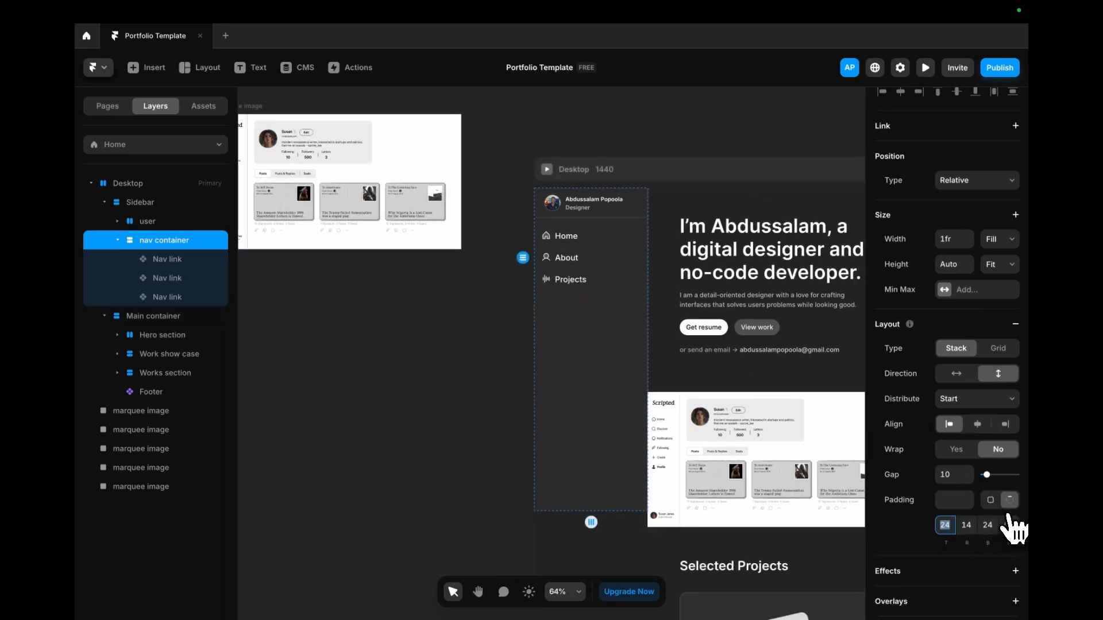
pyautogui.click(1006, 505)
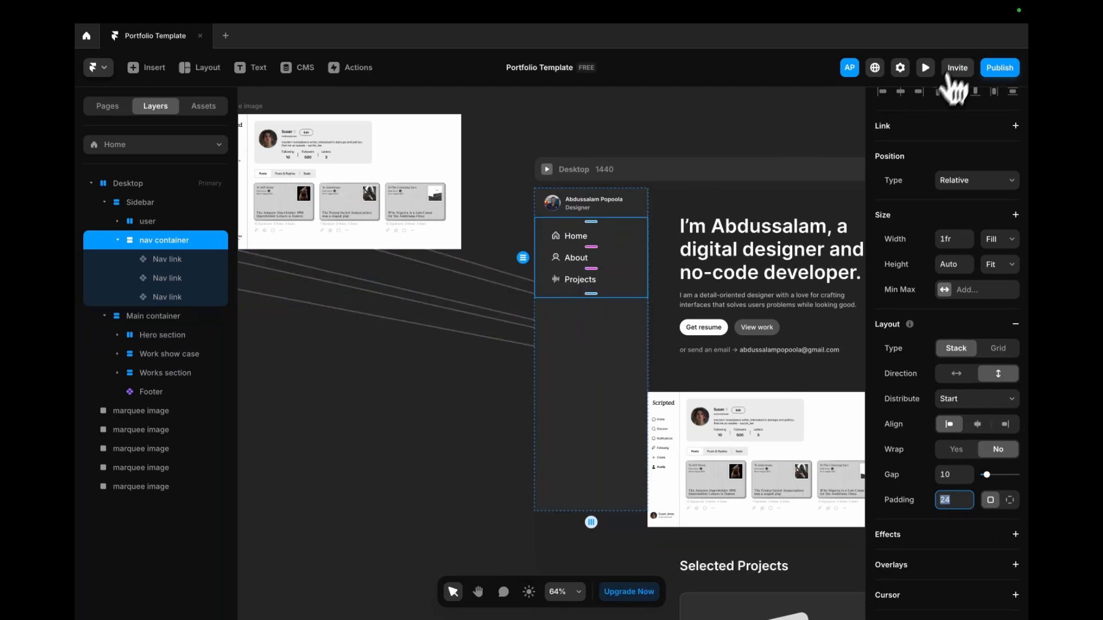
pyautogui.click(925, 67)
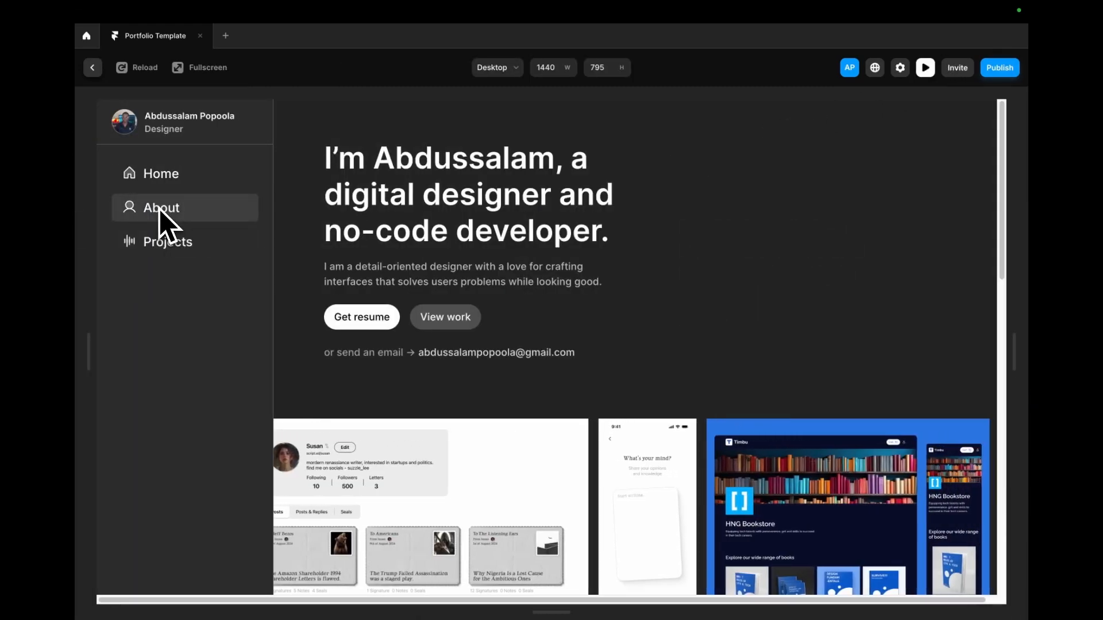
pyautogui.click(931, 72)
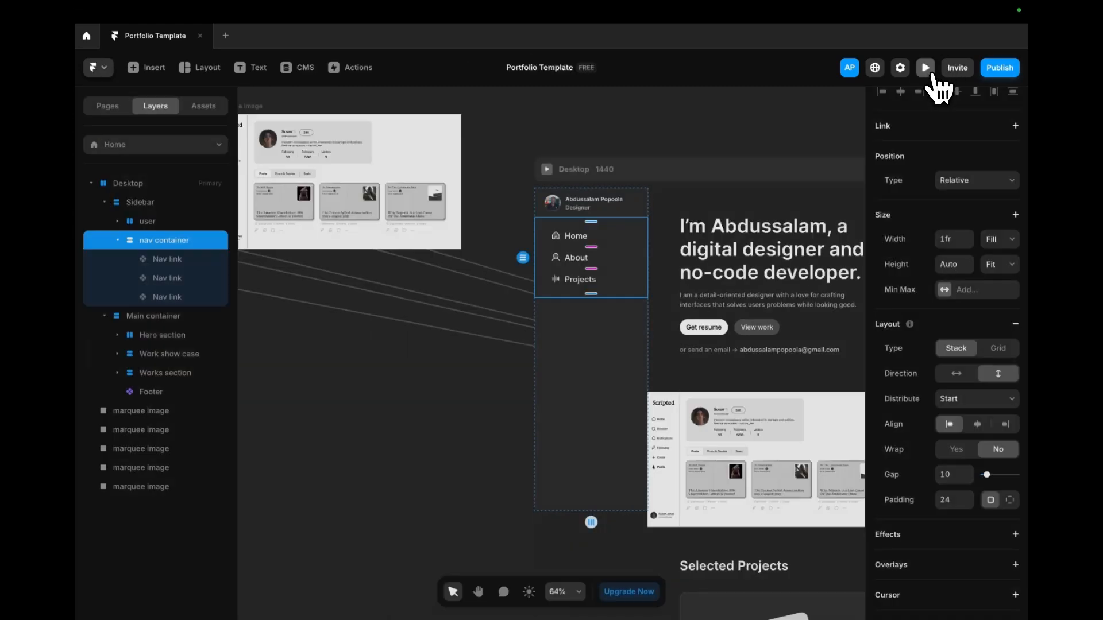
# - Set the nav container's right and left padding to 12, check the links in the preview, and return to the canvas
pyautogui.click(1008, 501)
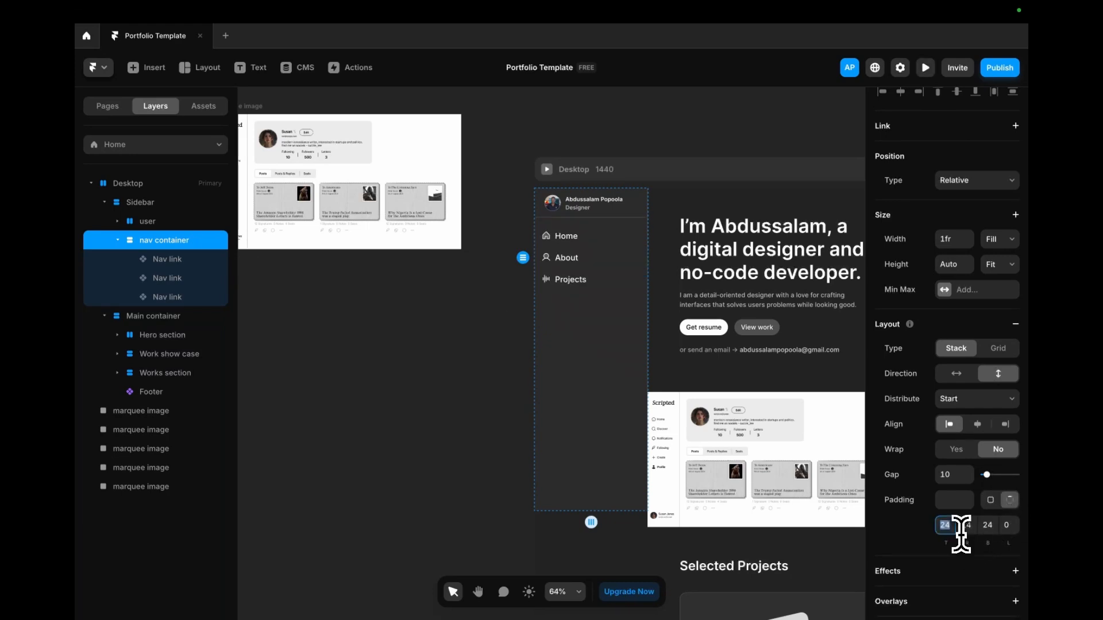
pyautogui.press('Tab')
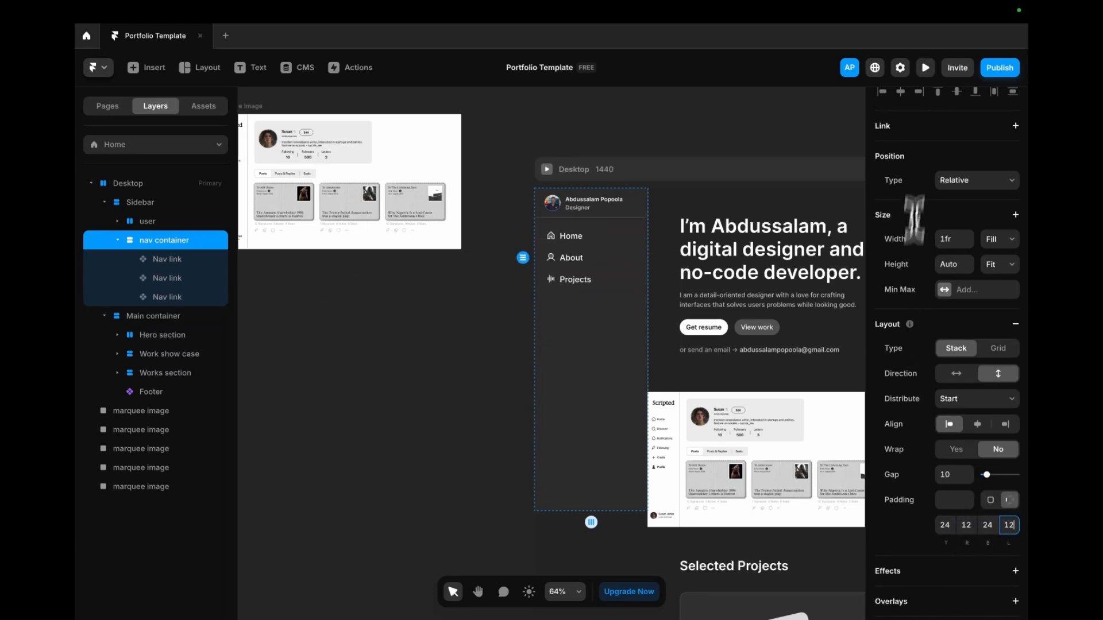
pyautogui.click(925, 67)
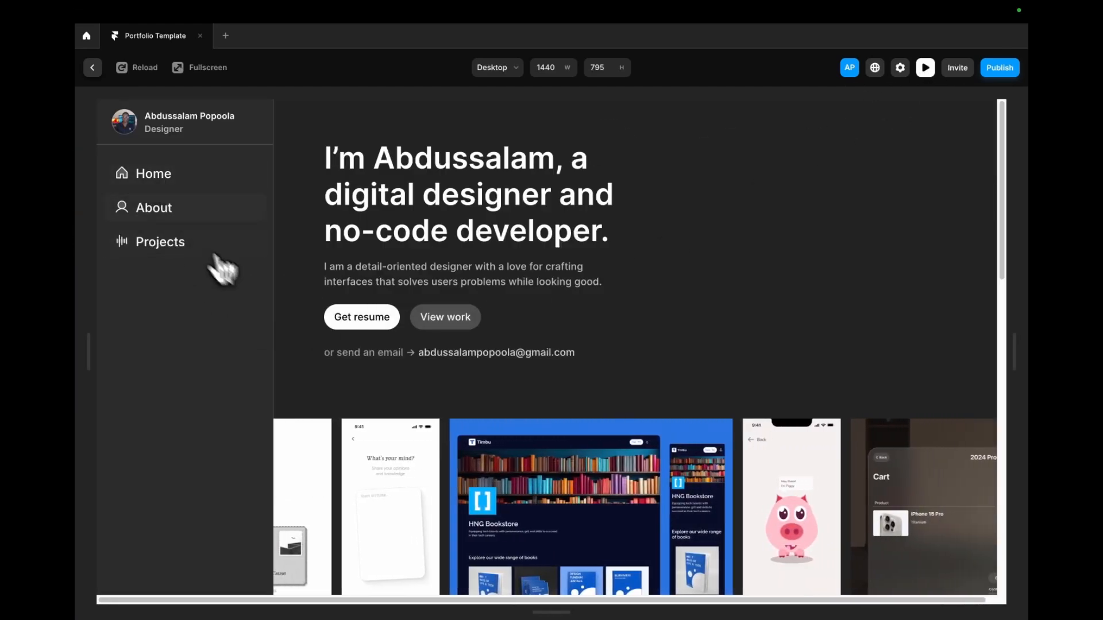
pyautogui.click(926, 68)
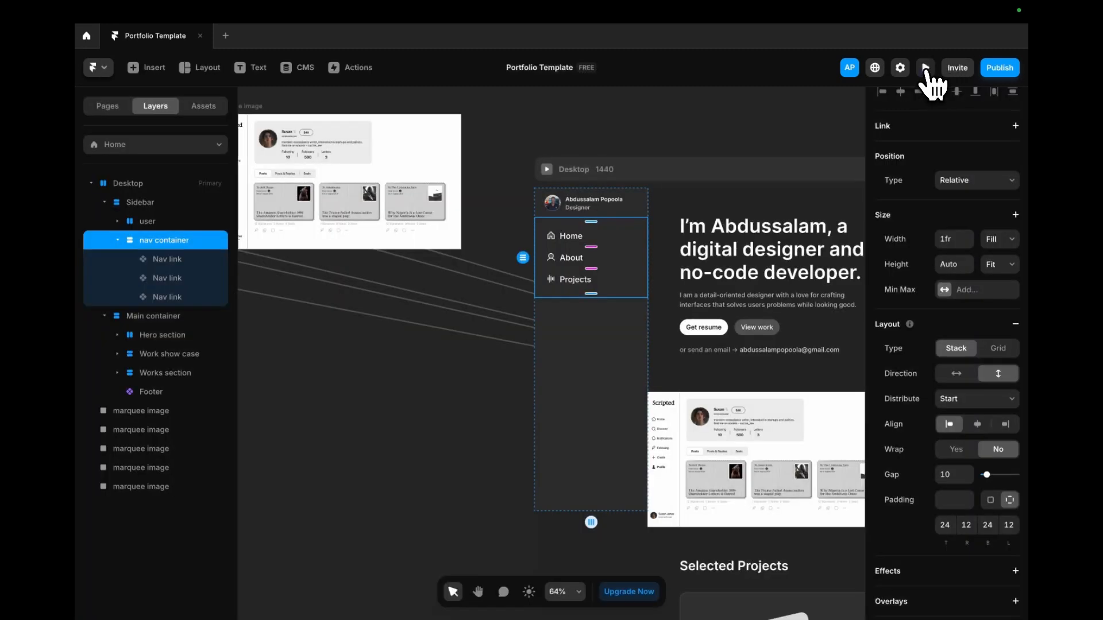
# - Add a link to the Nav link component's Default variant, bind its destination to a Link variable, and set its scroll to Smooth
pyautogui.doubleClick(596, 240)
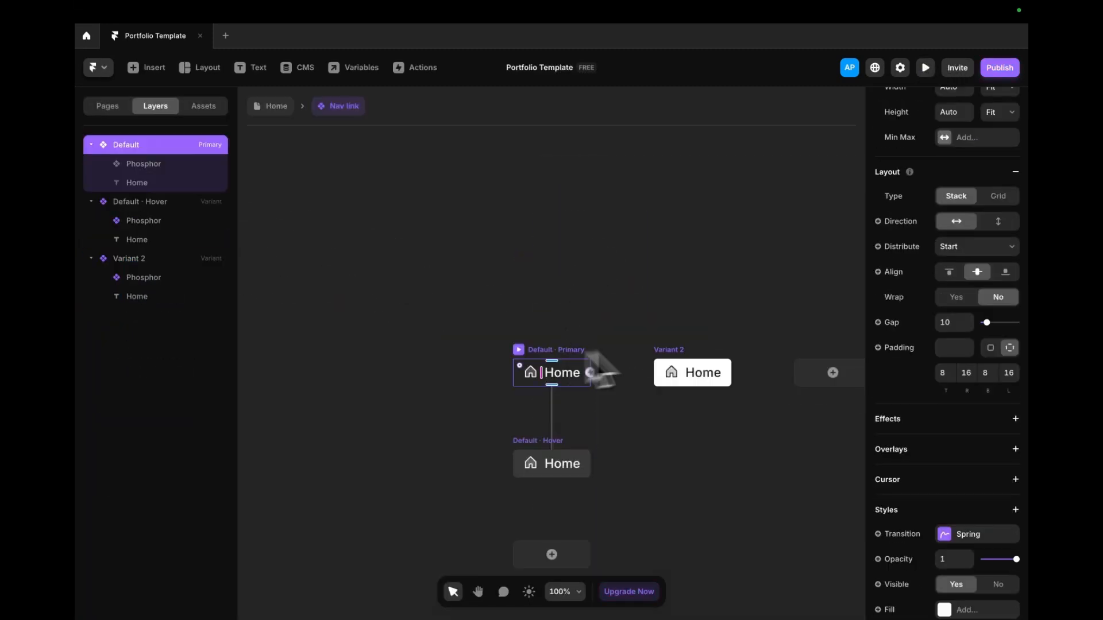
pyautogui.scroll(3, 986, 247)
pyautogui.click(1014, 171)
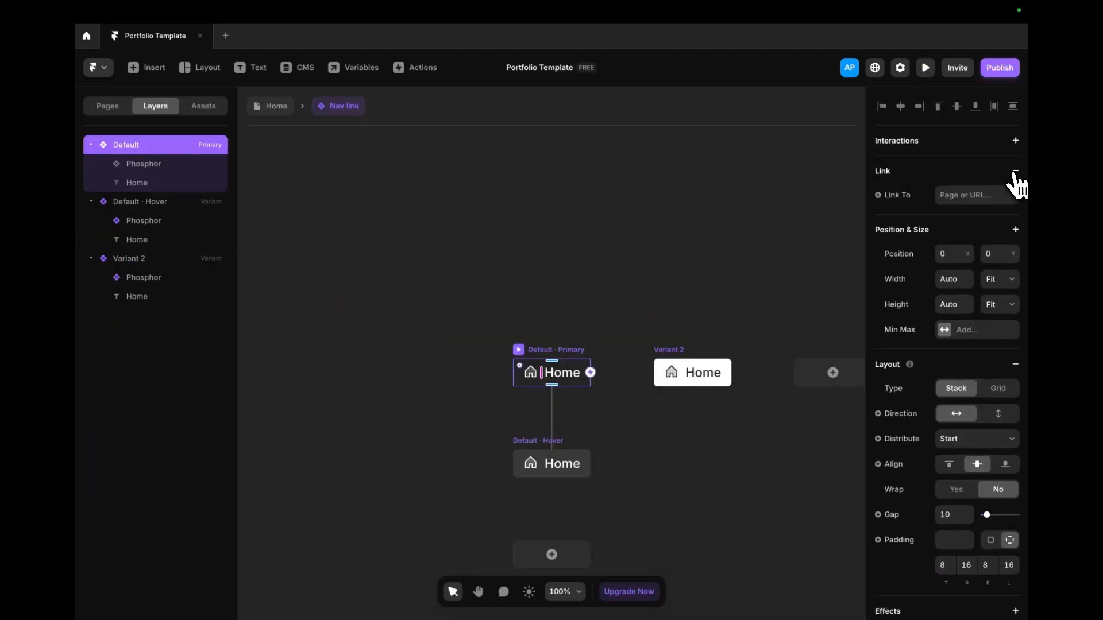
pyautogui.click(942, 196)
pyautogui.click(909, 218)
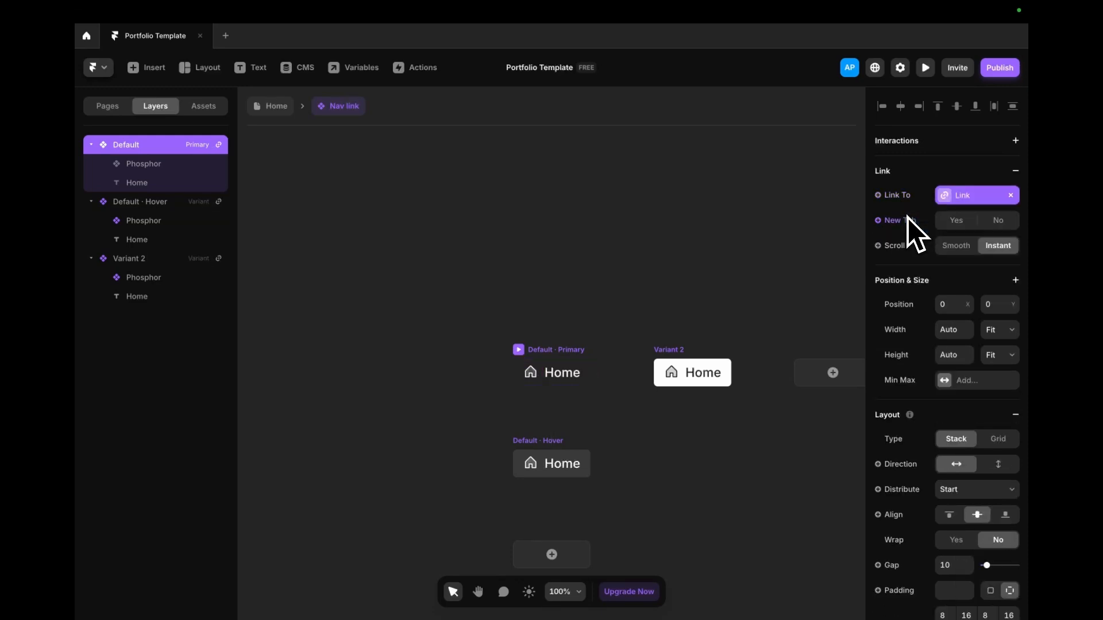
pyautogui.click(967, 248)
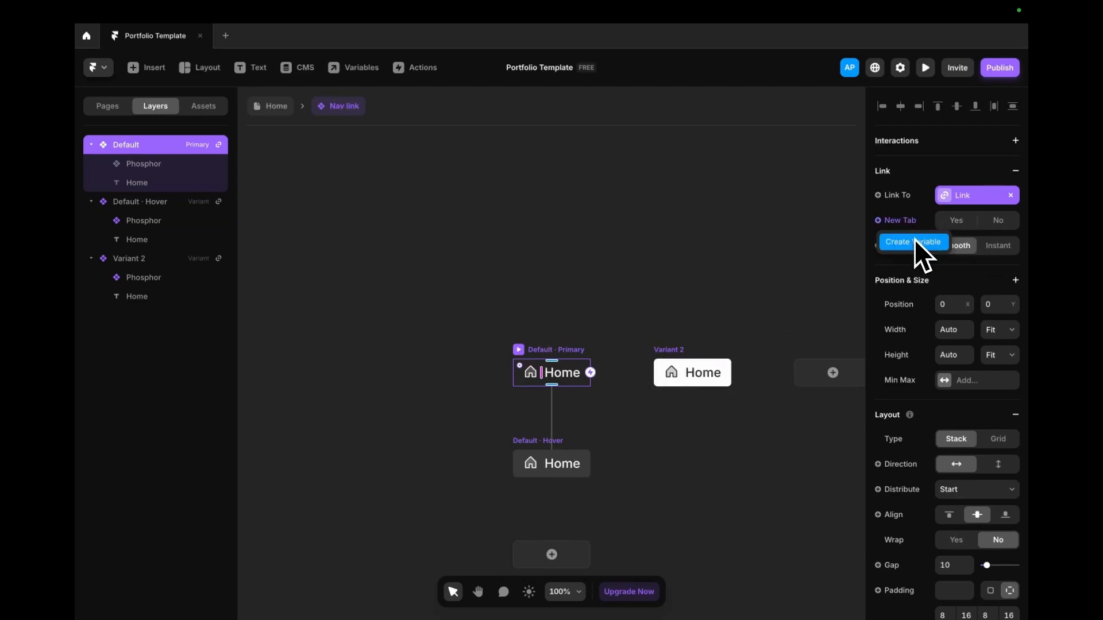
# - Create a New Tab variable for the Nav link component's link and return to the Home page
pyautogui.click(913, 244)
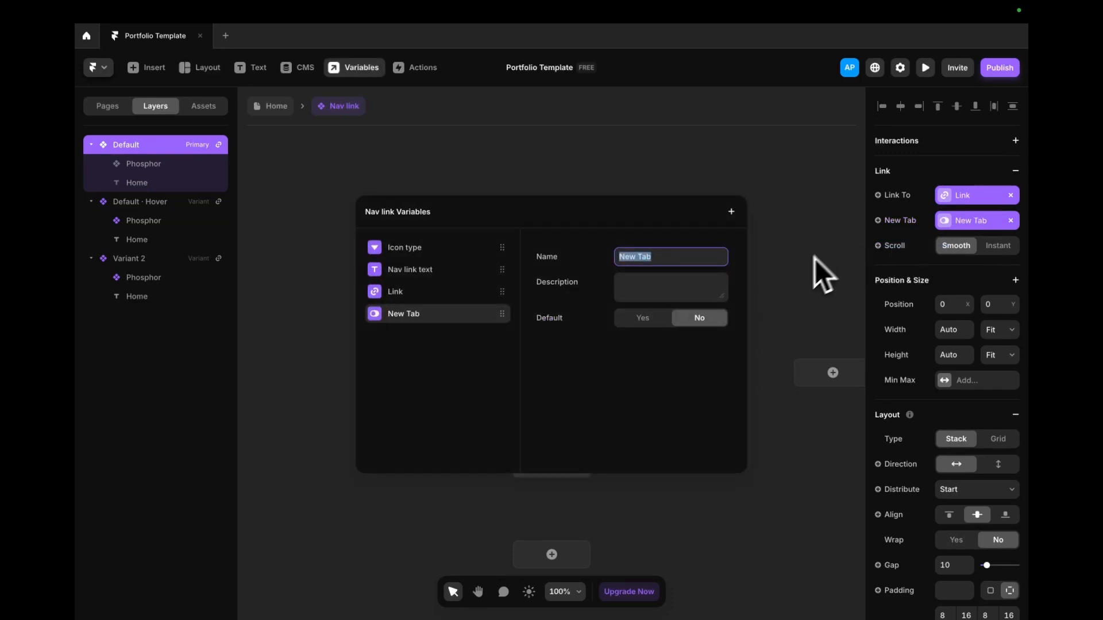
pyautogui.click(780, 251)
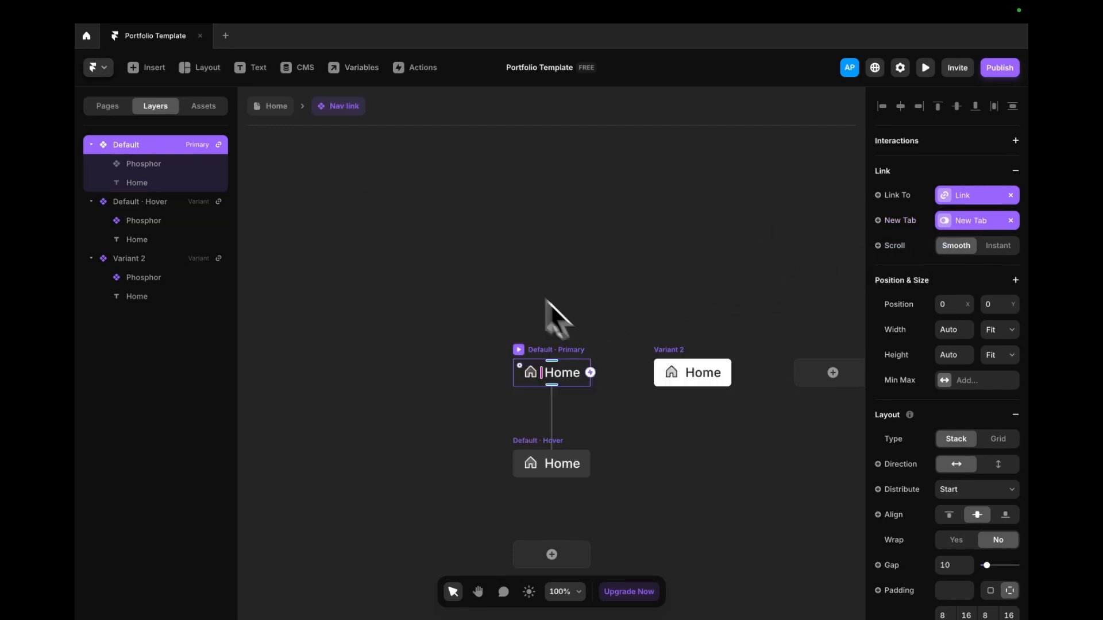
pyautogui.click(280, 110)
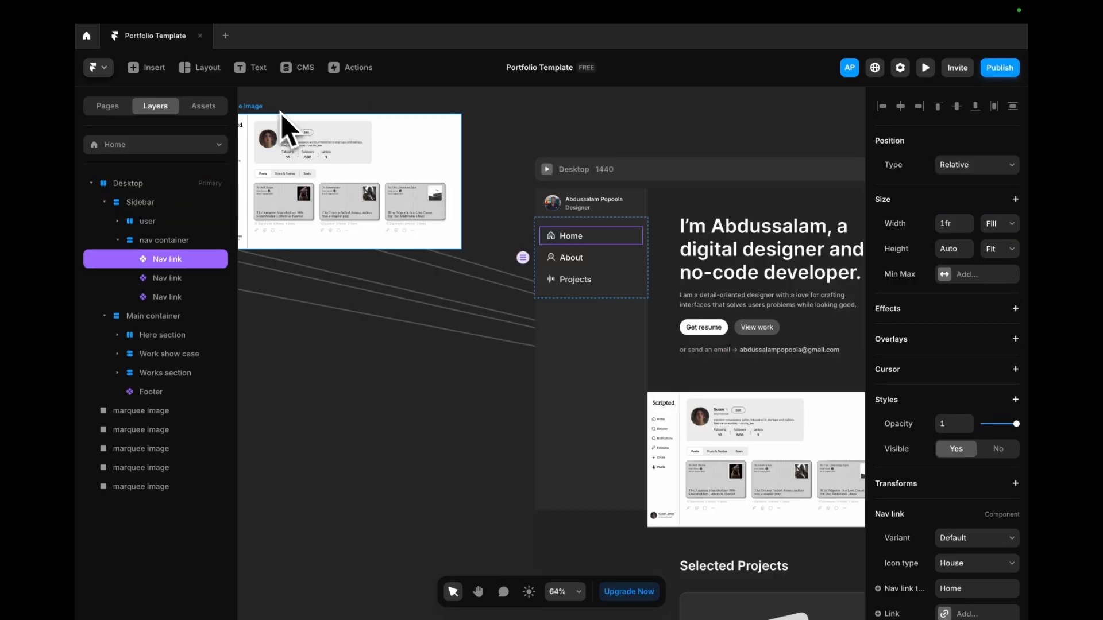
# - Delete the existing /about page from the project
pyautogui.click(582, 279)
pyautogui.scroll(-1, 636, 405)
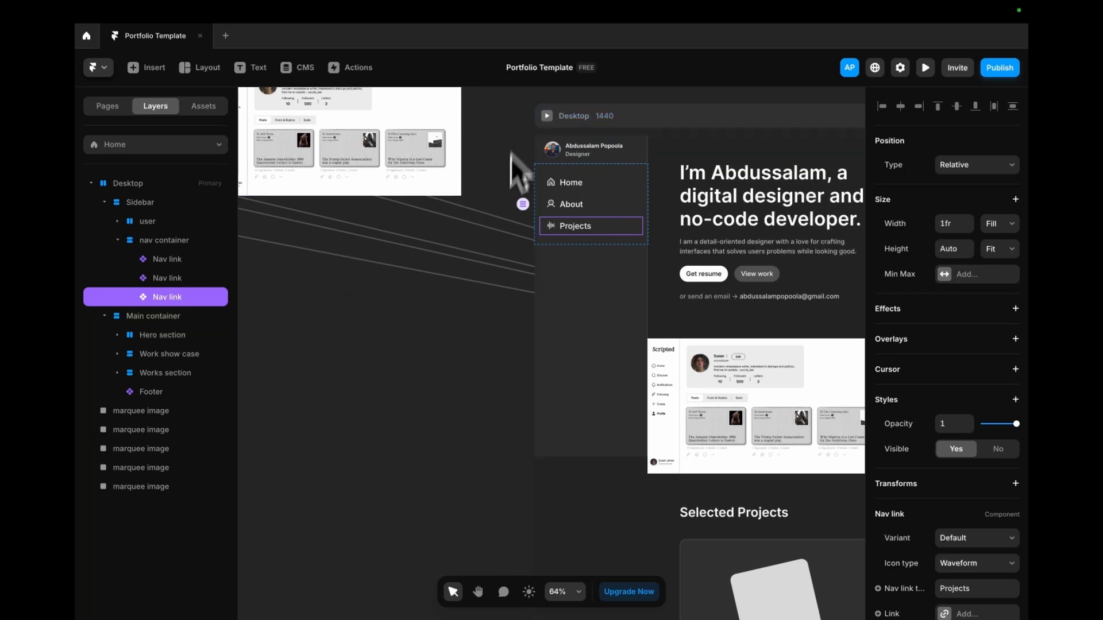
pyautogui.click(177, 145)
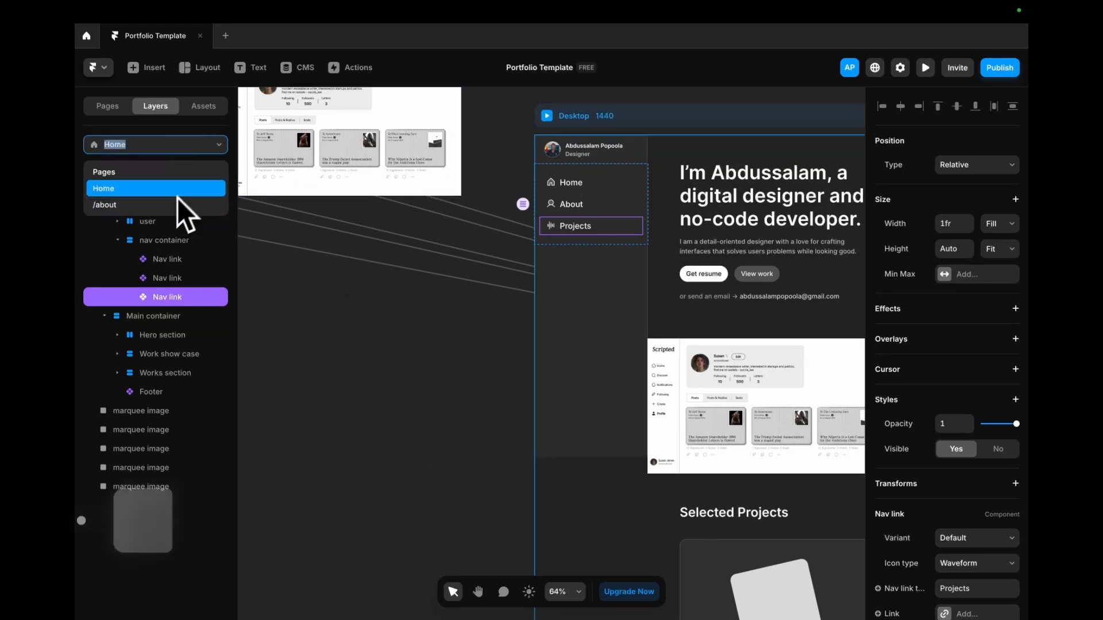
pyautogui.click(197, 145)
pyautogui.click(114, 107)
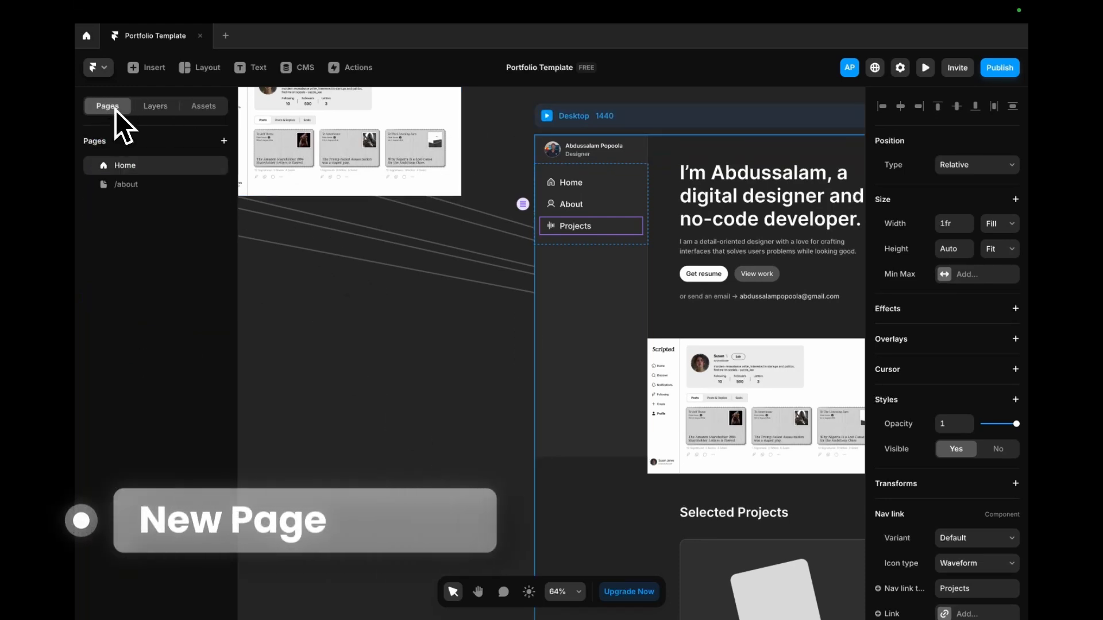
pyautogui.click(215, 184)
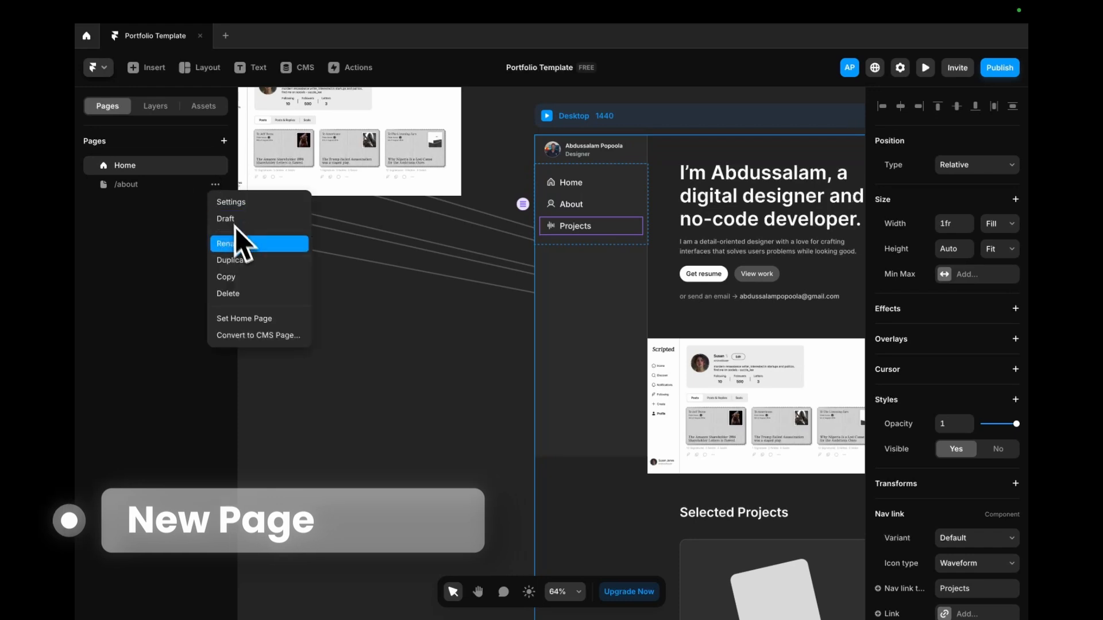
pyautogui.click(252, 292)
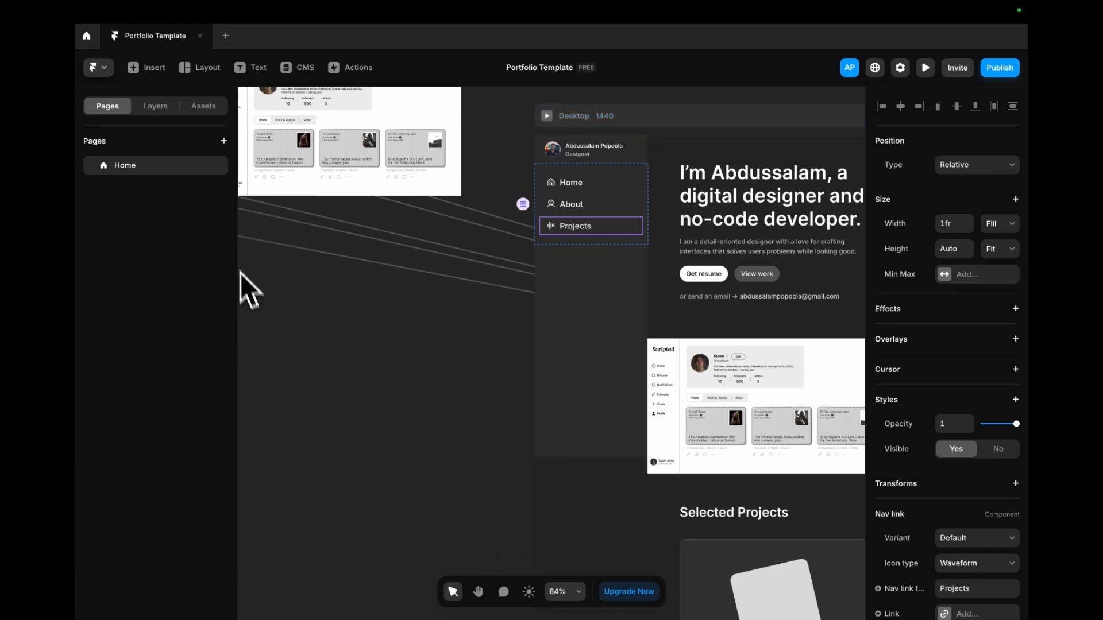
# - Create a new web page named About
pyautogui.click(224, 141)
pyautogui.click(248, 147)
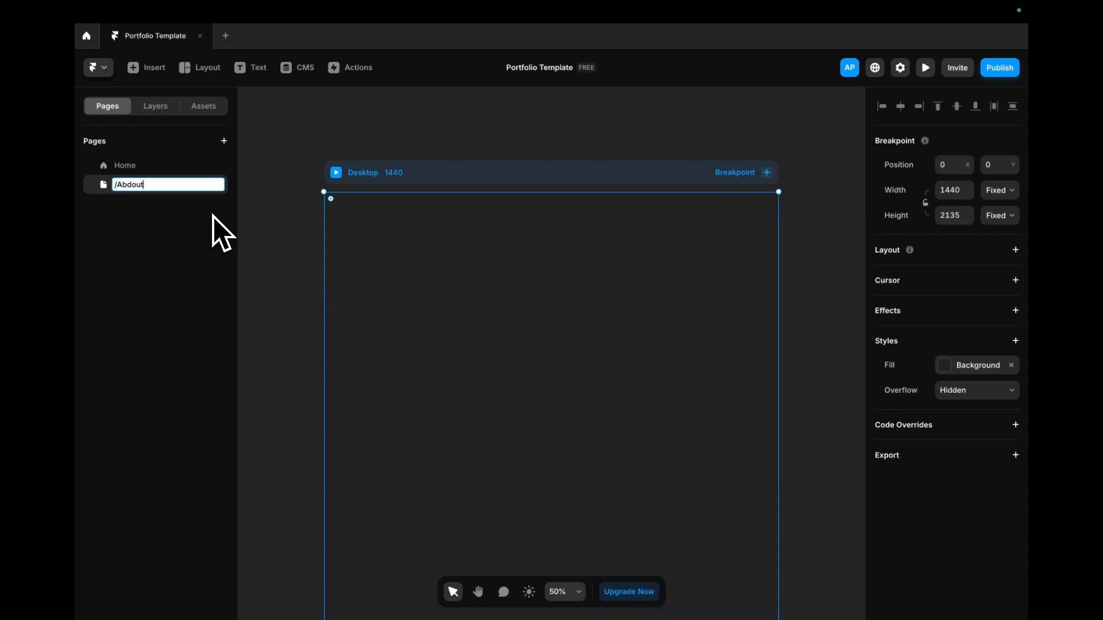
pyautogui.write('About')
pyautogui.press('Return')
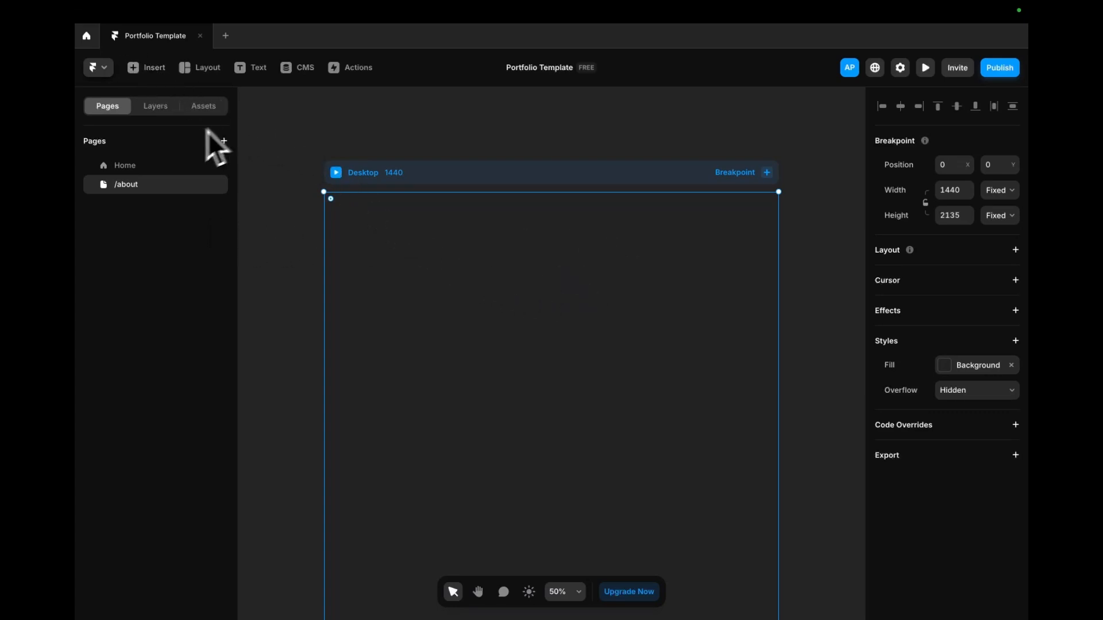
# - Return to the Home page and turn its whole sidebar into a component named Sidebar
pyautogui.click(124, 166)
pyautogui.scroll(2, 601, 218)
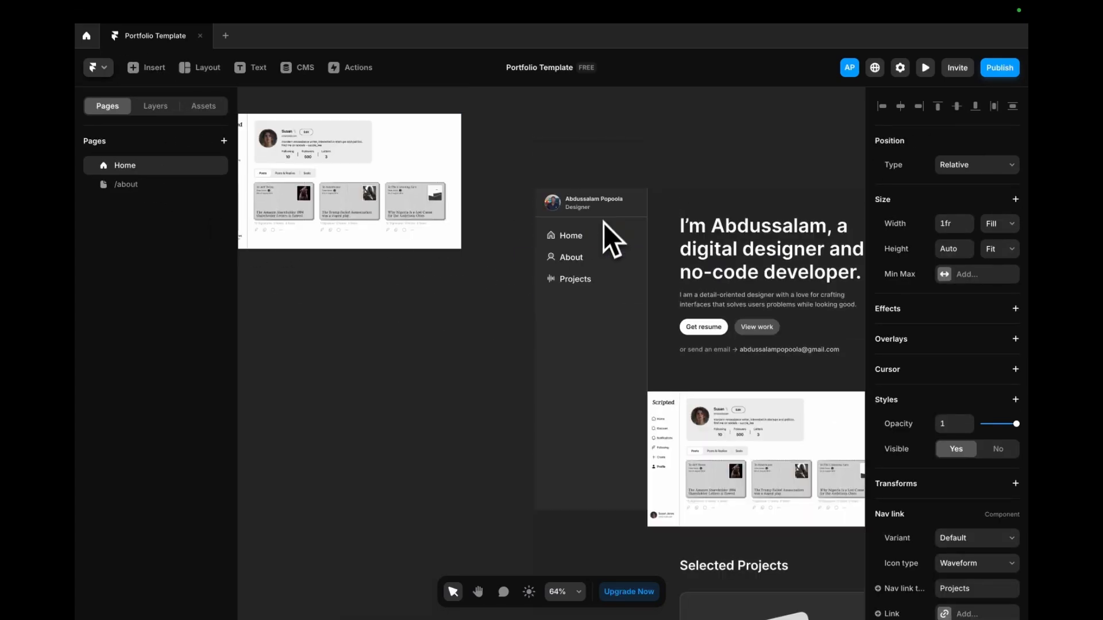
pyautogui.click(595, 237)
pyautogui.scroll(-3, 985, 453)
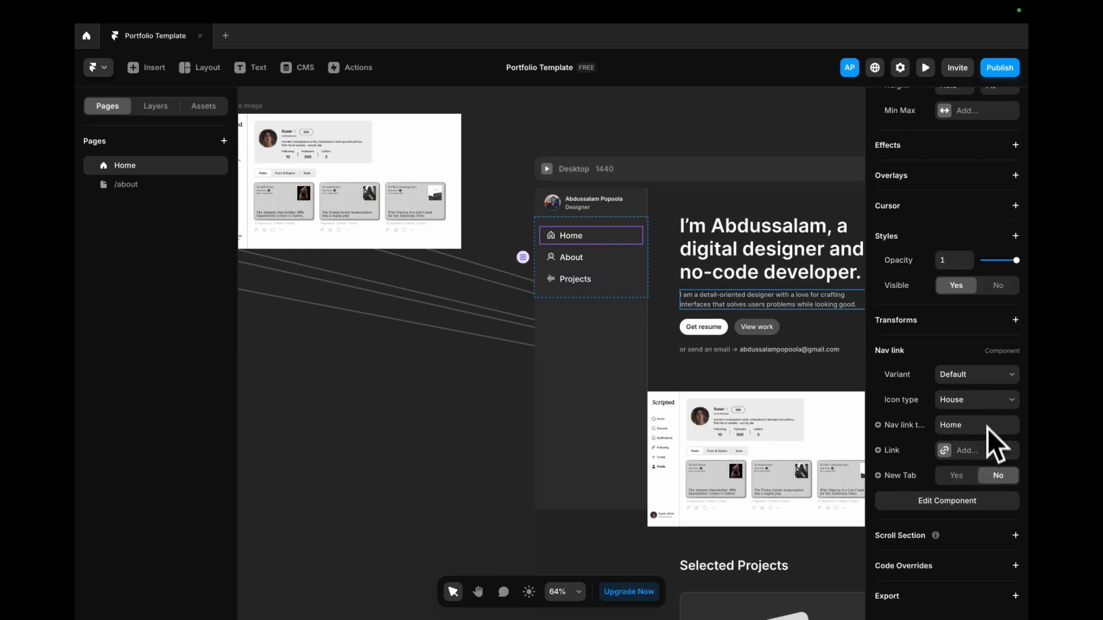
pyautogui.click(597, 385)
pyautogui.rightClick(594, 381)
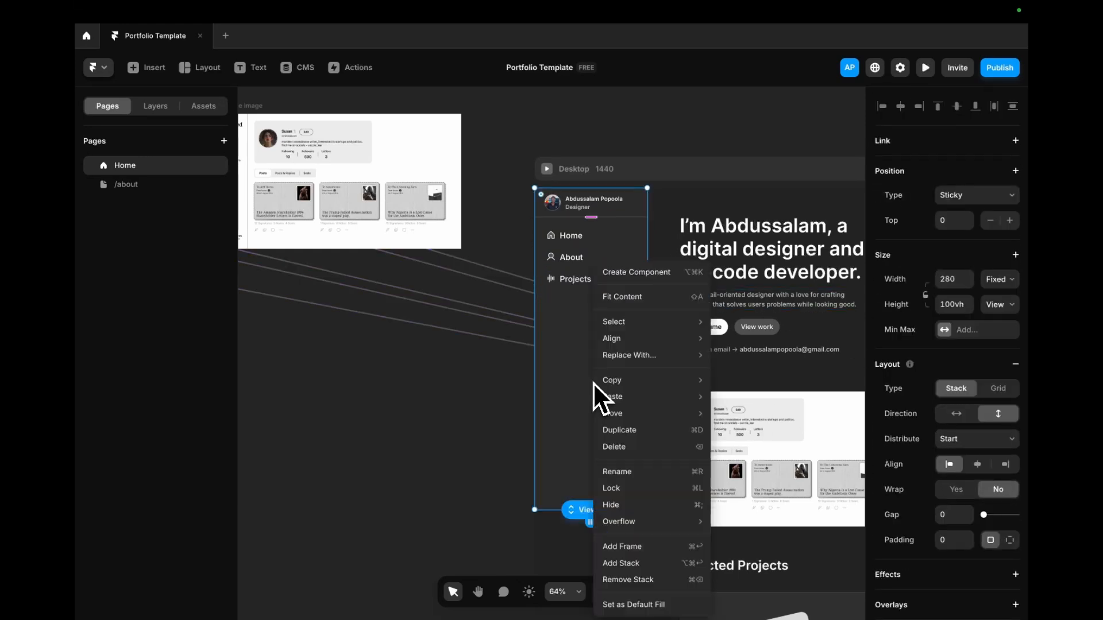
pyautogui.click(638, 272)
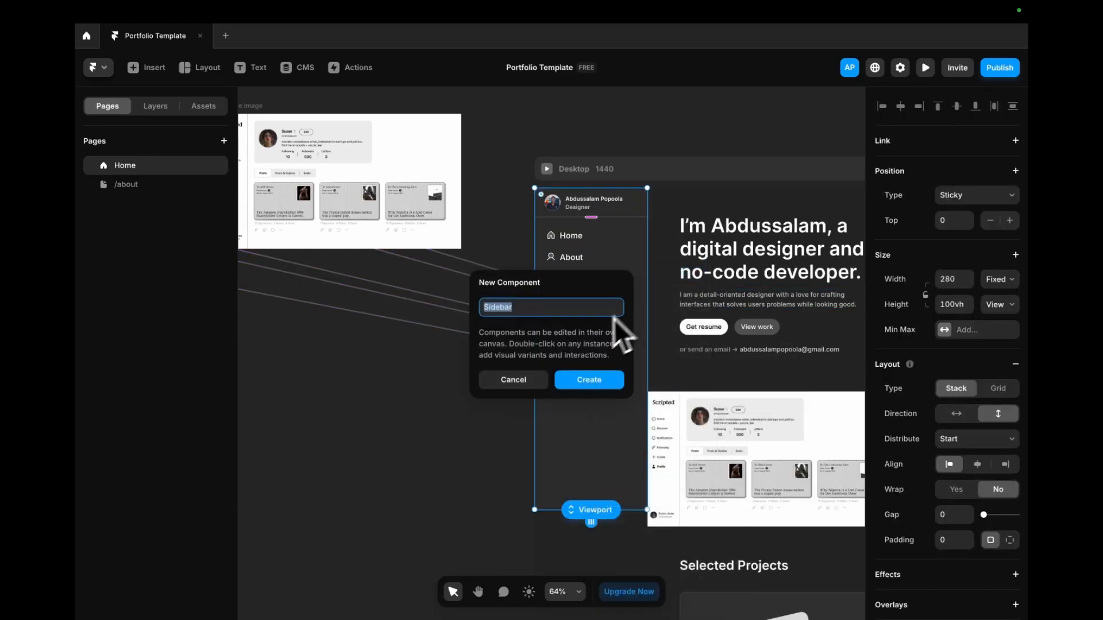
pyautogui.click(589, 380)
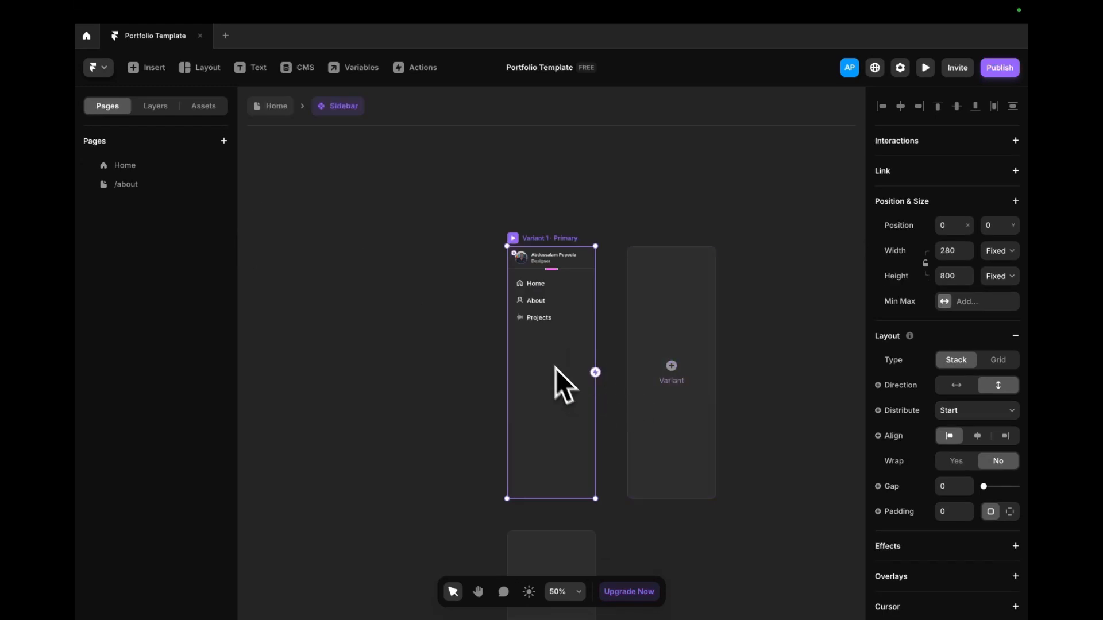
# - Rename the Sidebar component's primary variant as Home
pyautogui.rightClick(577, 340)
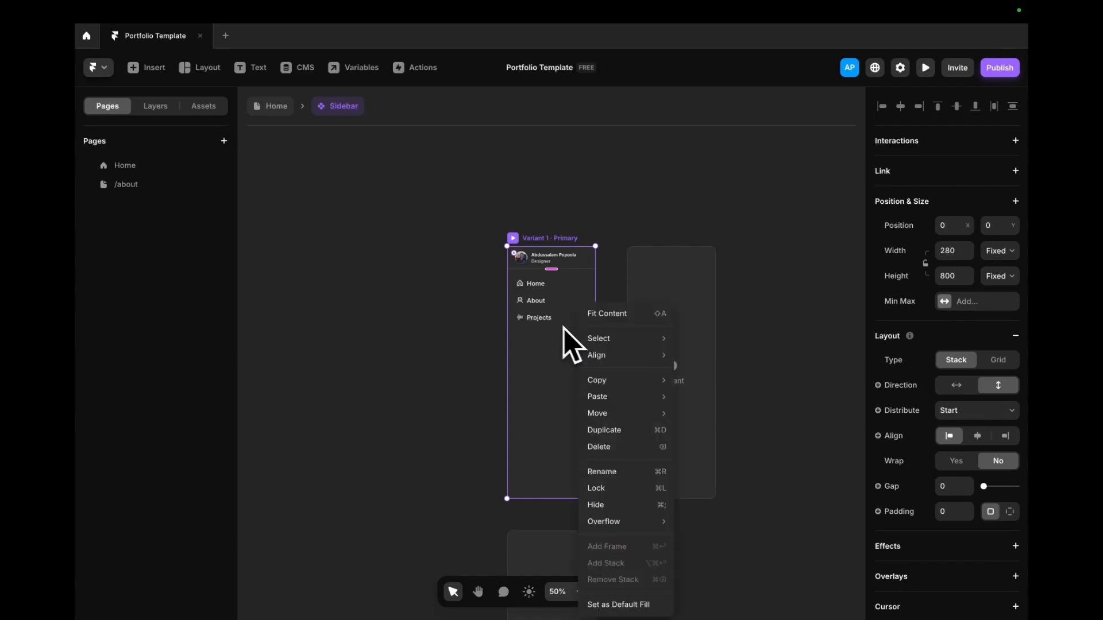
pyautogui.click(549, 351)
pyautogui.click(544, 284)
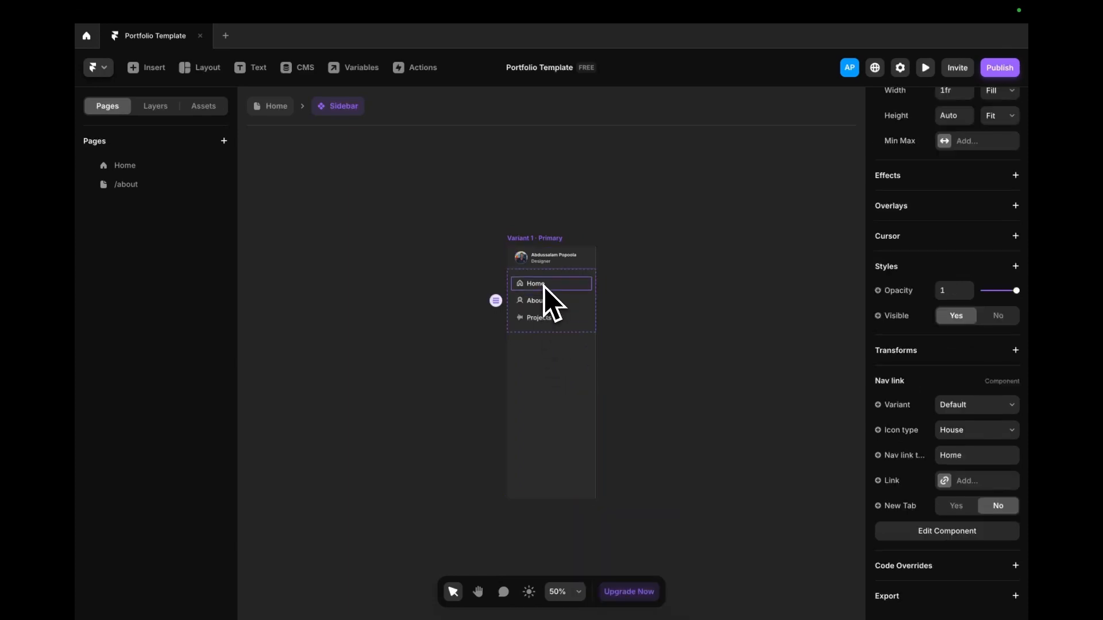
pyautogui.click(543, 243)
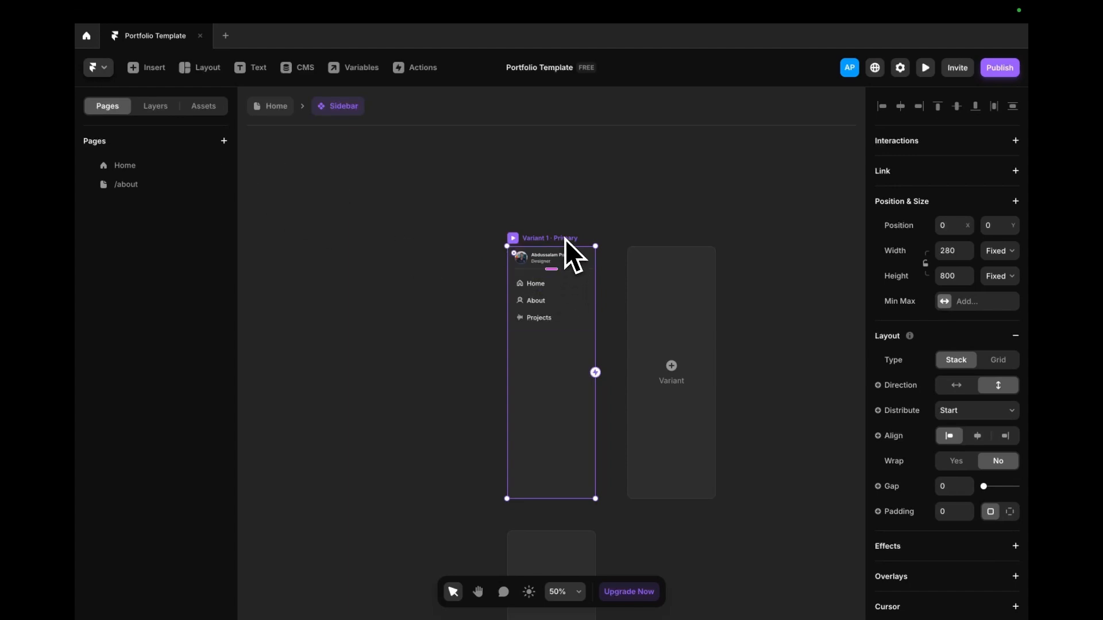
pyautogui.click(154, 108)
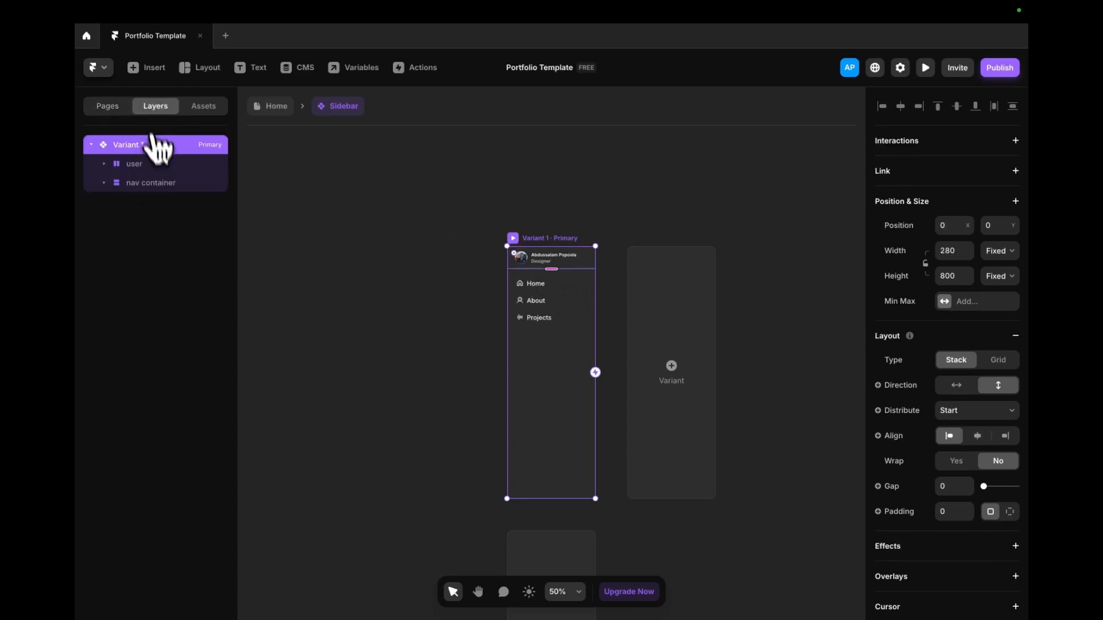
pyautogui.doubleClick(144, 146)
pyautogui.write('Ho')
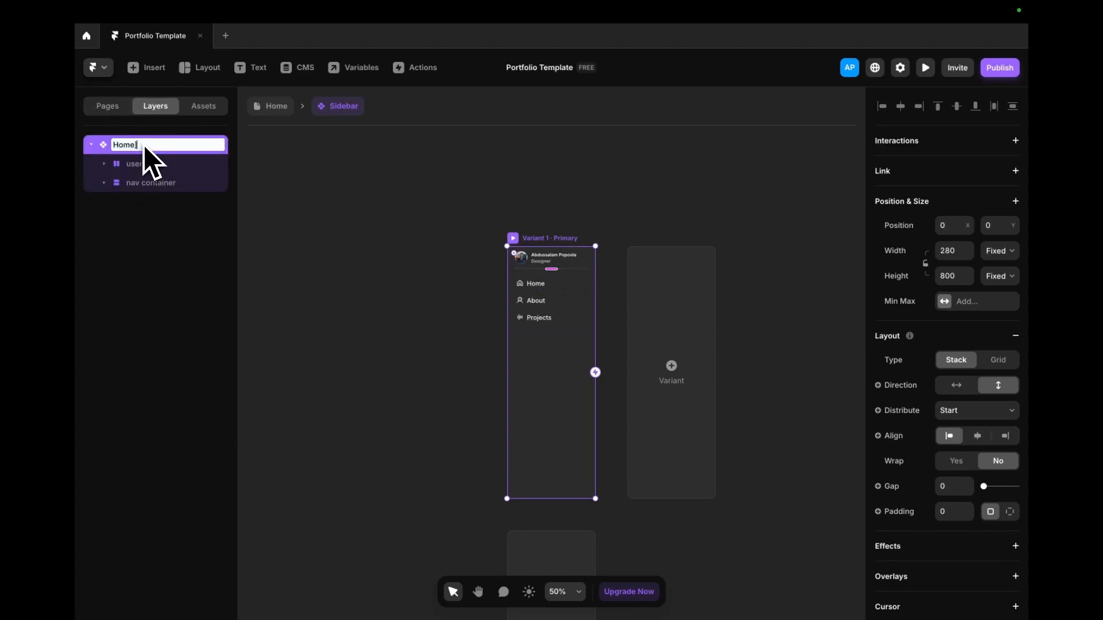
pyautogui.write('me')
pyautogui.press('Return')
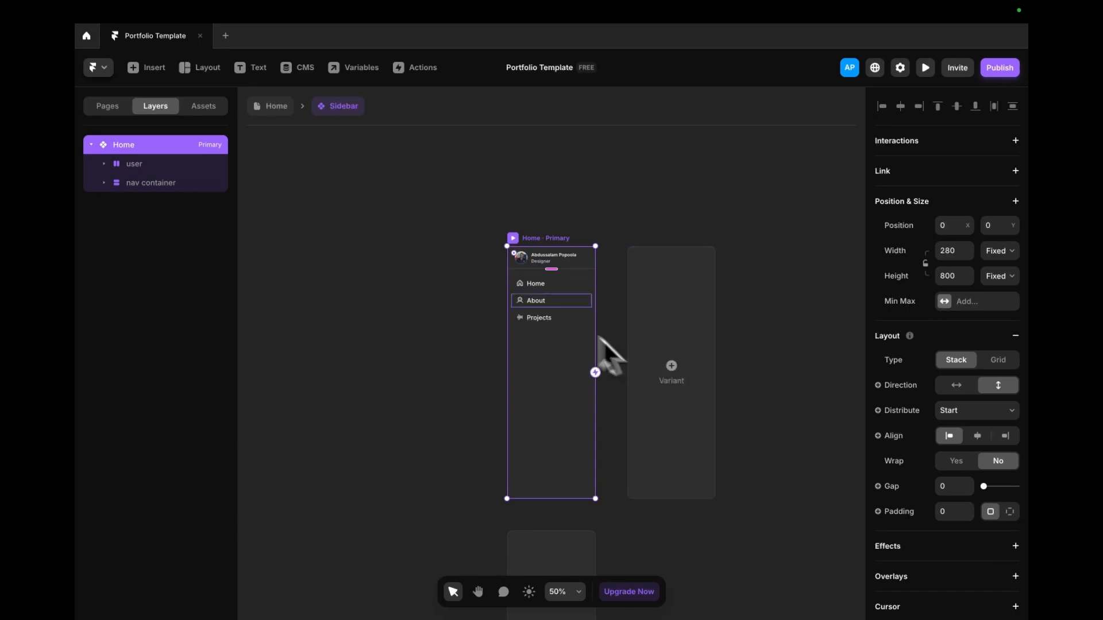
# - Set the Home nav link in the Sidebar's Home variant to Variant 2 and return to the Home page
pyautogui.doubleClick(549, 285)
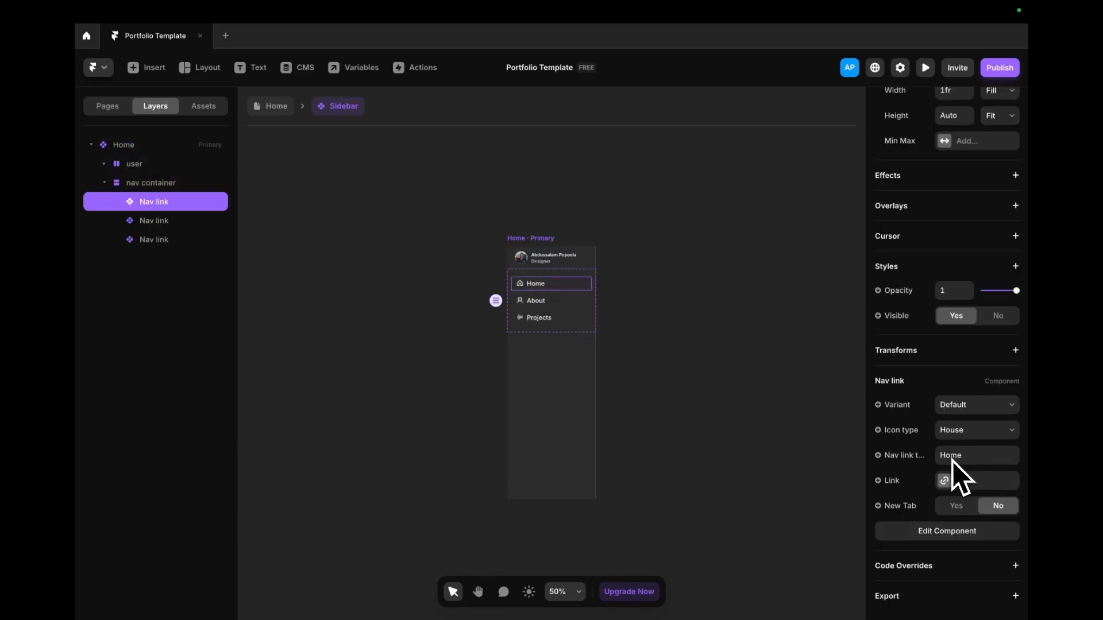
pyautogui.click(973, 407)
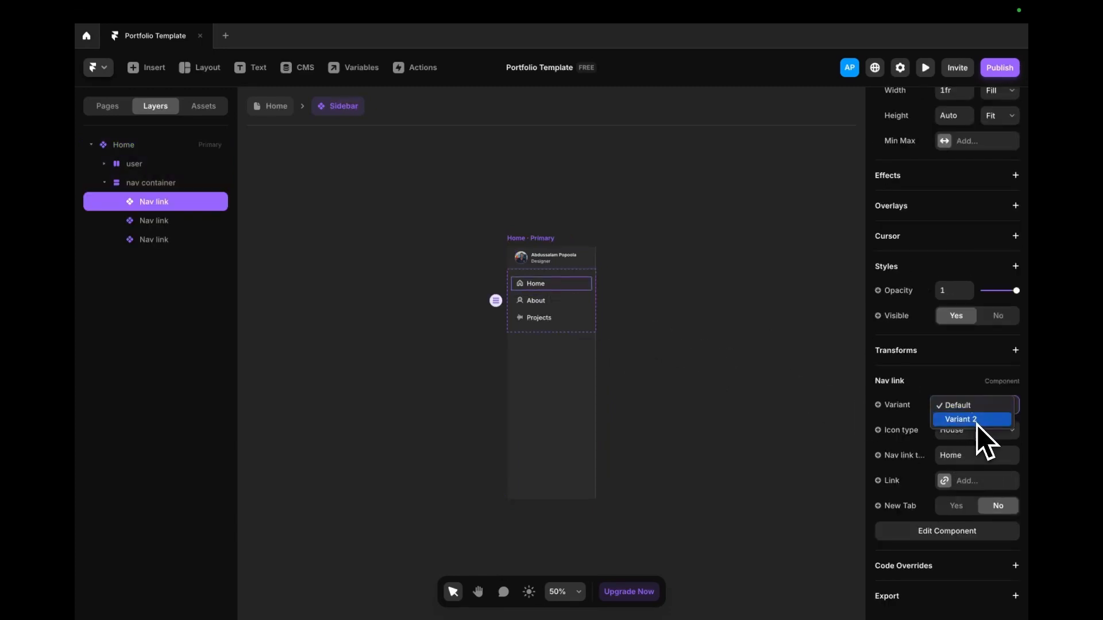
pyautogui.click(977, 421)
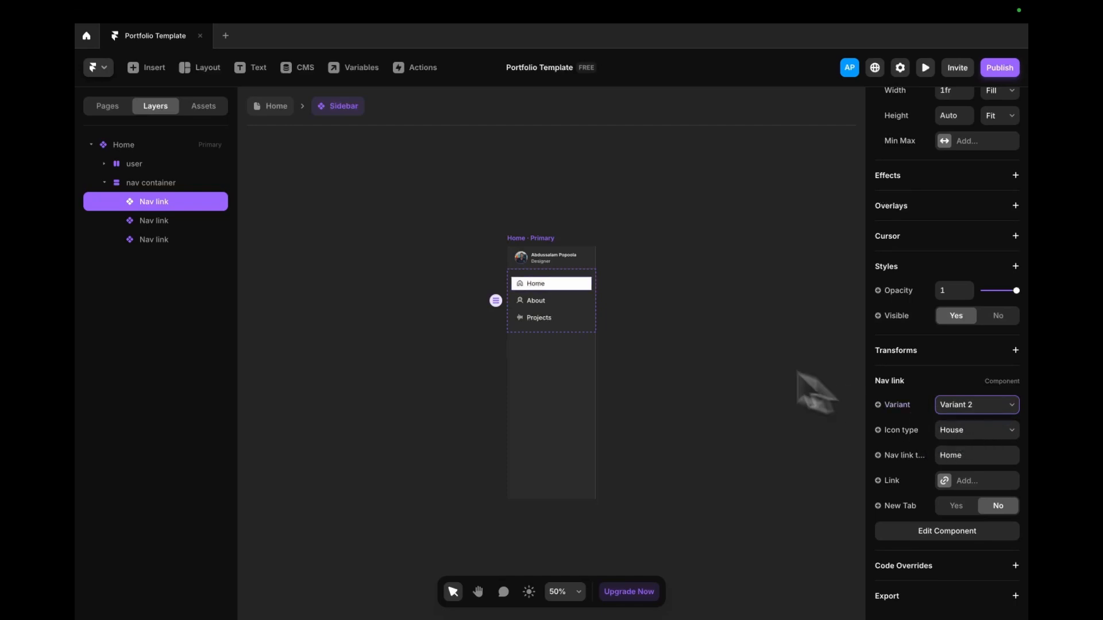
pyautogui.click(623, 308)
pyautogui.click(270, 107)
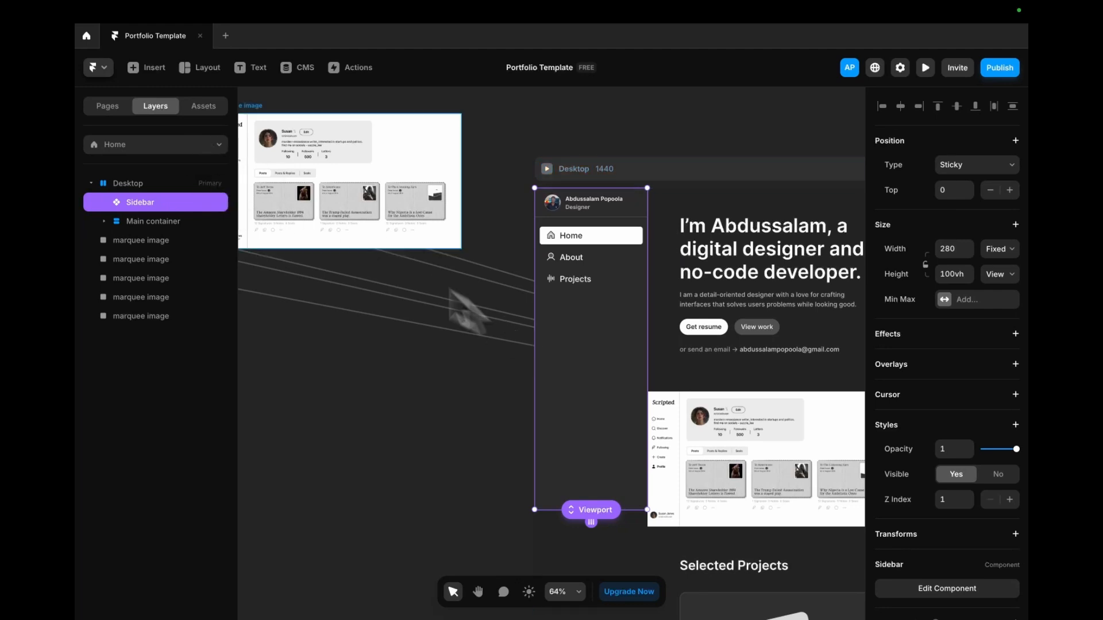
pyautogui.click(183, 145)
pyautogui.click(163, 202)
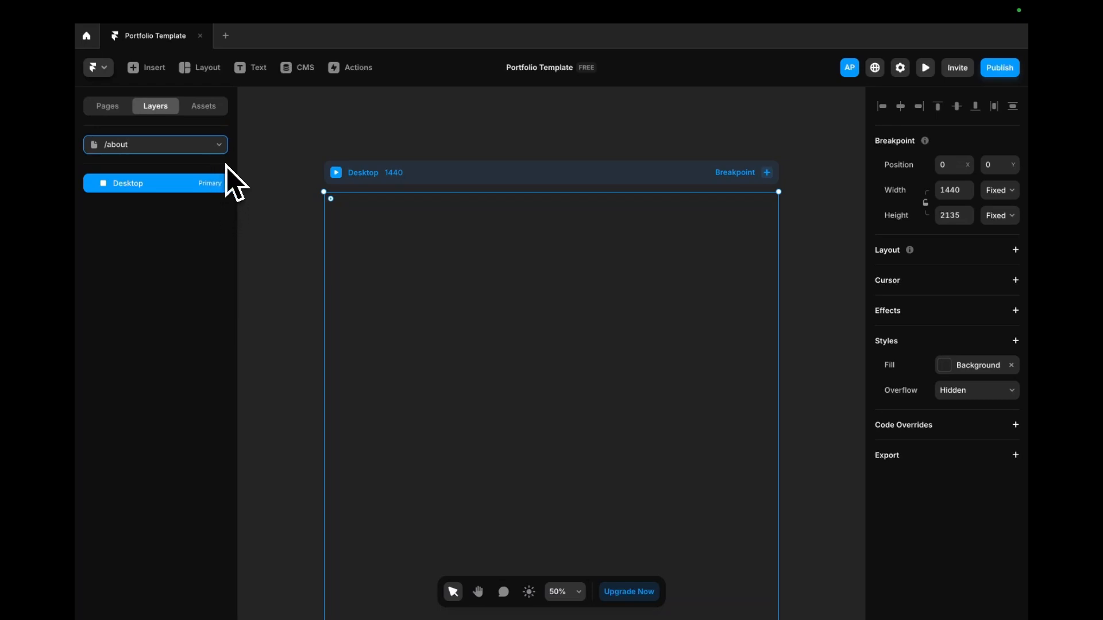
pyautogui.click(217, 144)
pyautogui.click(206, 109)
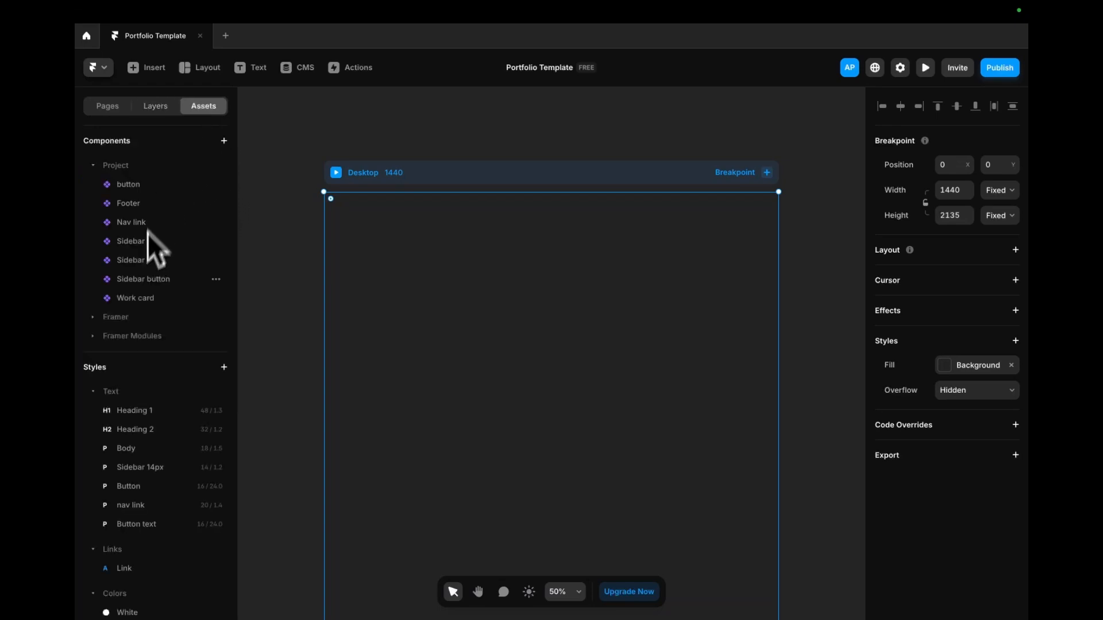
pyautogui.moveTo(140, 246); pyautogui.dragTo(367, 313)
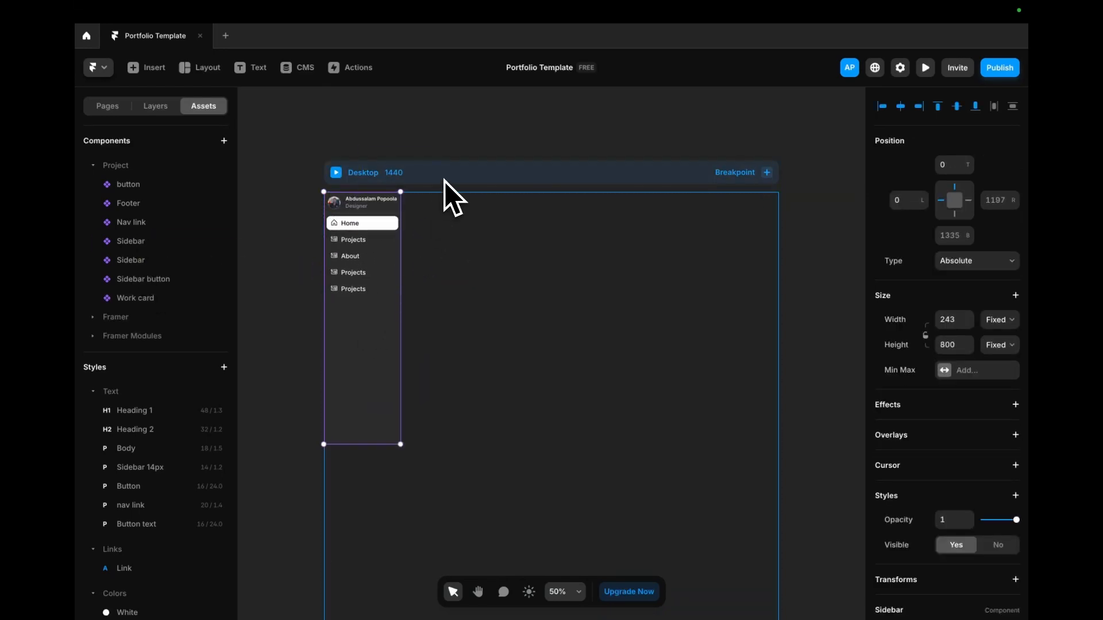
pyautogui.moveTo(375, 243); pyautogui.dragTo(412, 201)
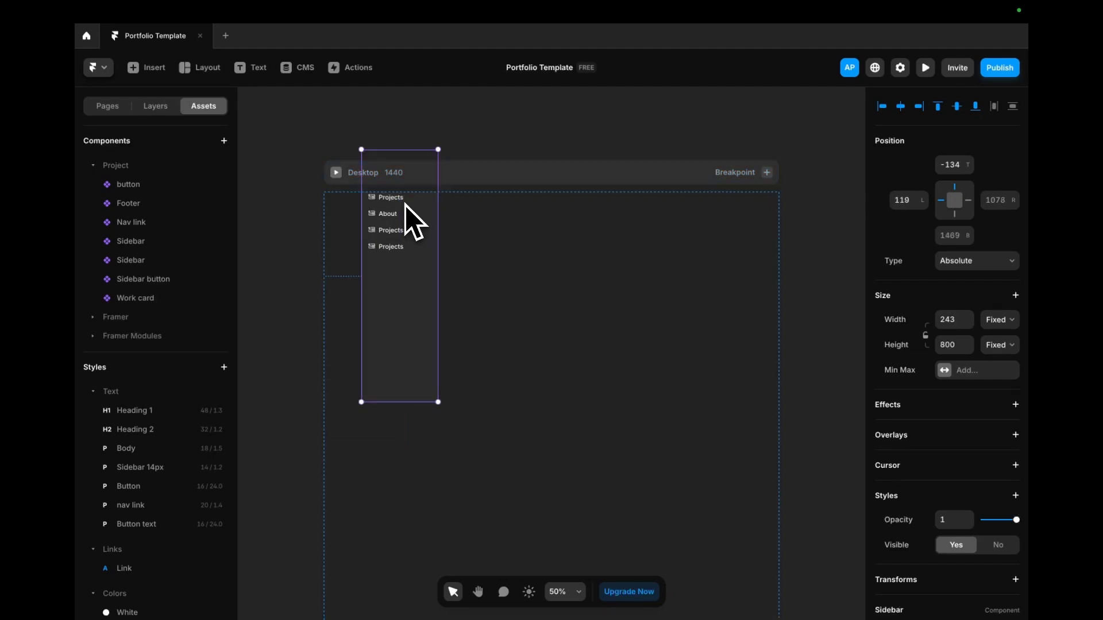
pyautogui.press('Delete')
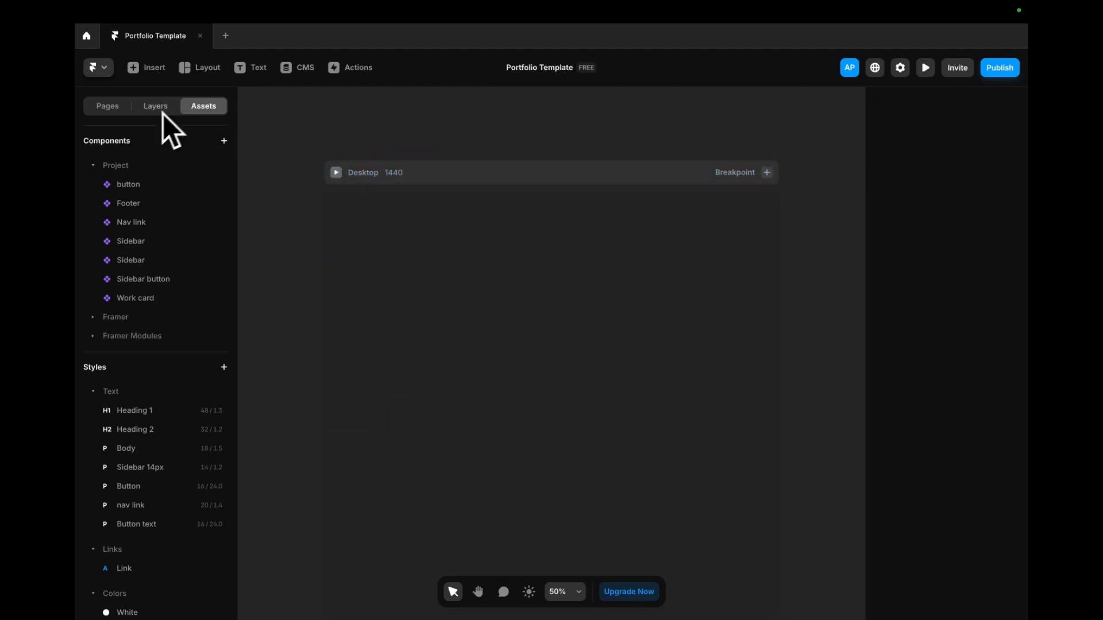
# - Copy the Home page's Desktop breakpoint with its sidebar and main container onto the /about page
pyautogui.click(114, 108)
pyautogui.click(181, 170)
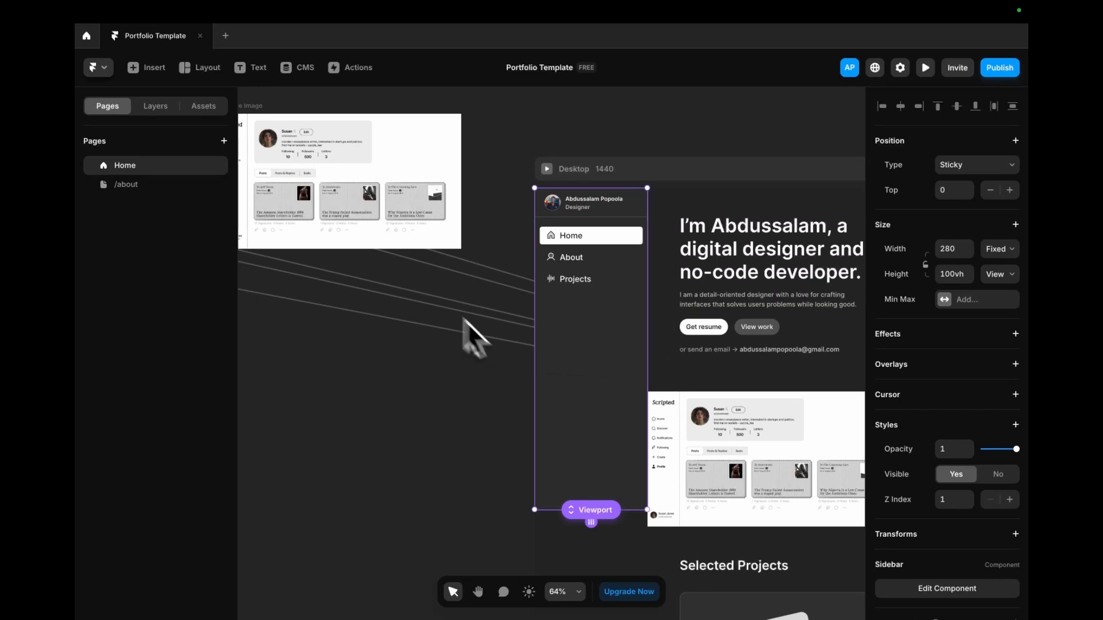
pyautogui.click(153, 106)
pyautogui.click(152, 186)
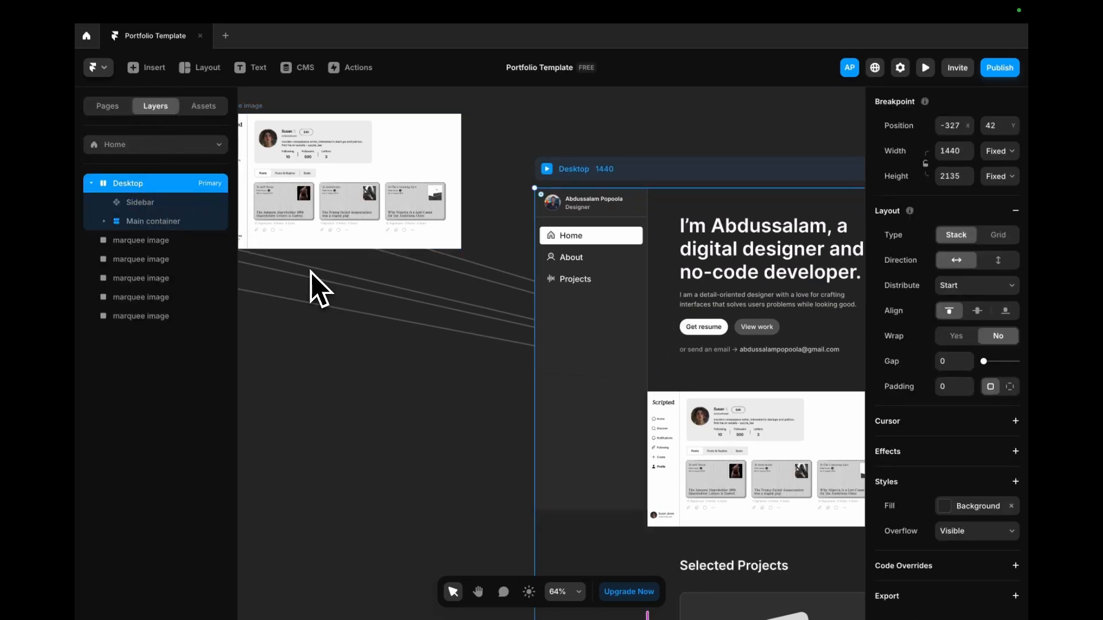
pyautogui.click(140, 144)
pyautogui.click(150, 202)
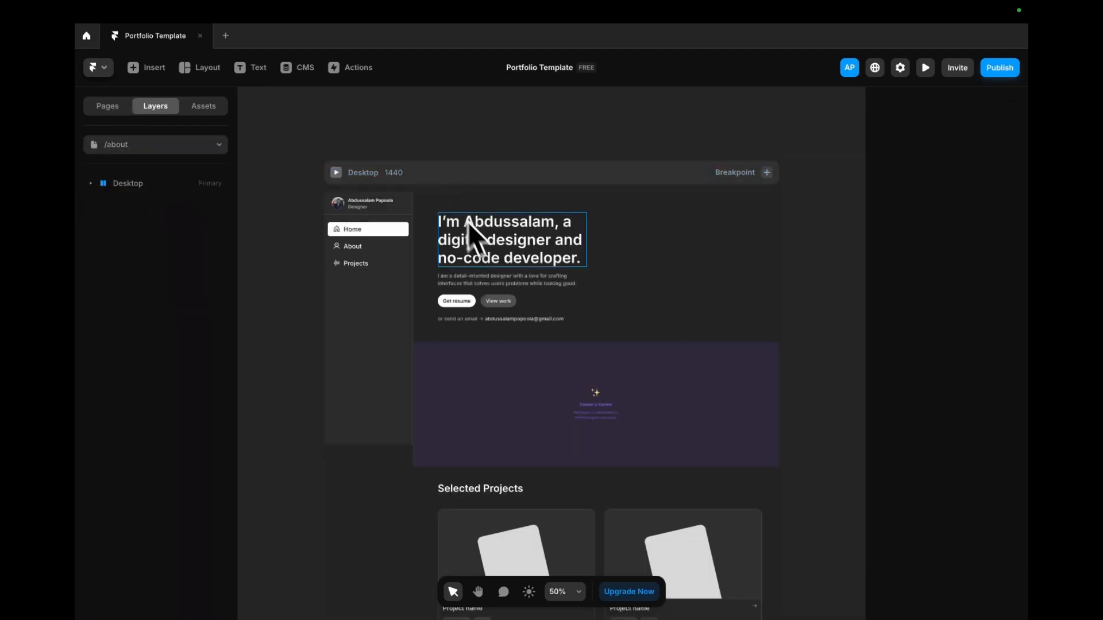
# - Delete the work showcase, the Works section and the Footer from the /about page's main container
pyautogui.click(523, 373)
pyautogui.press('Delete')
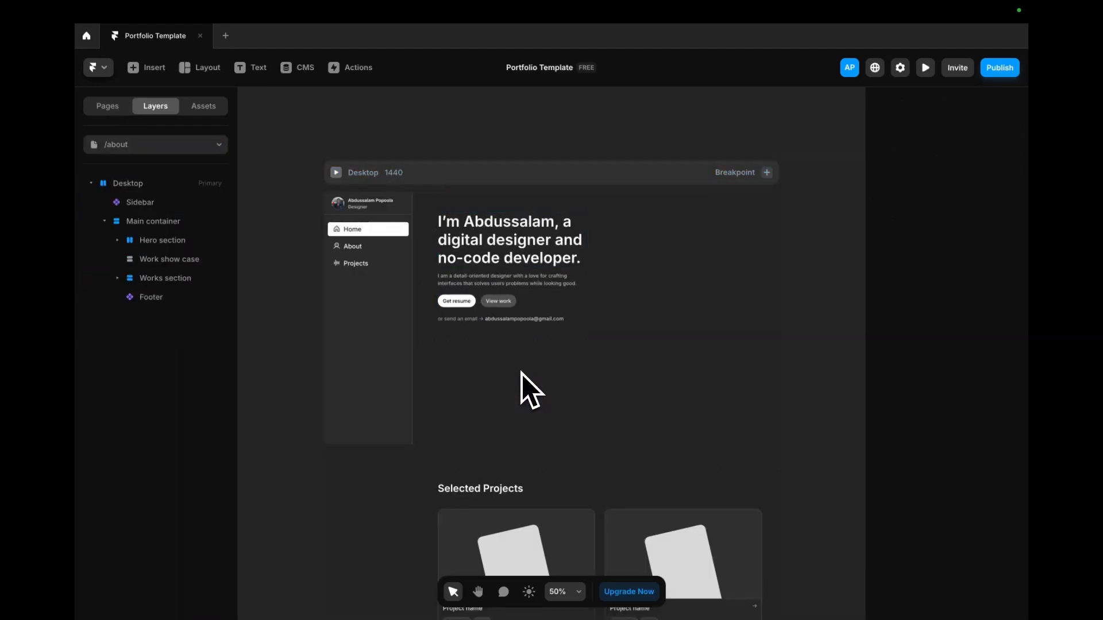
pyautogui.click(458, 442)
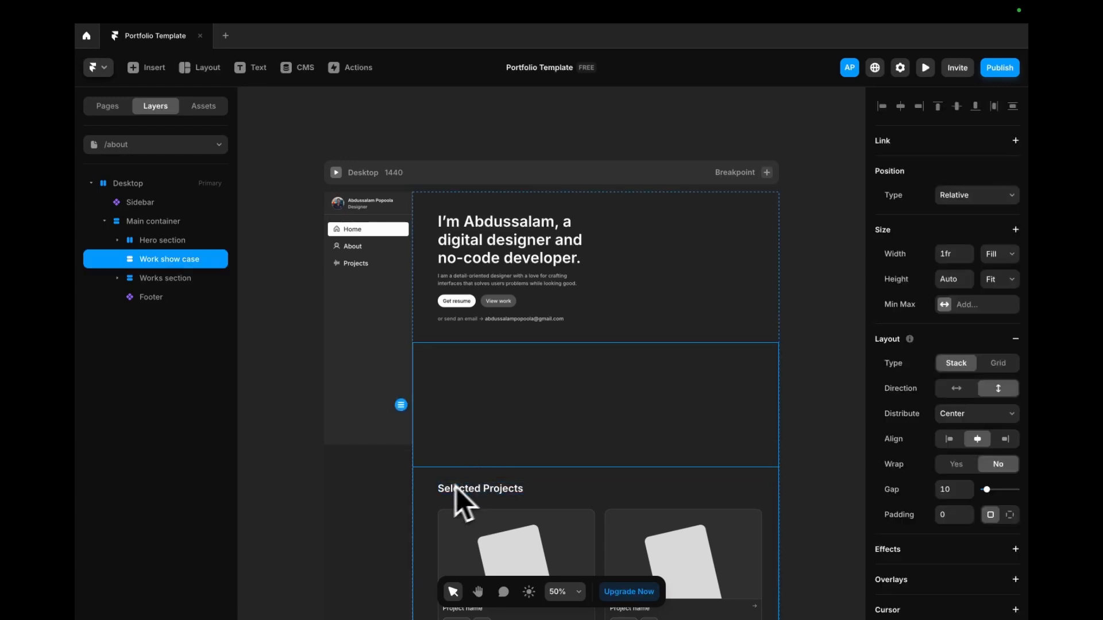
pyautogui.keyDown('shift'); pyautogui.click(427, 485); pyautogui.keyUp('shift')
pyautogui.press('Delete')
pyautogui.click(521, 448)
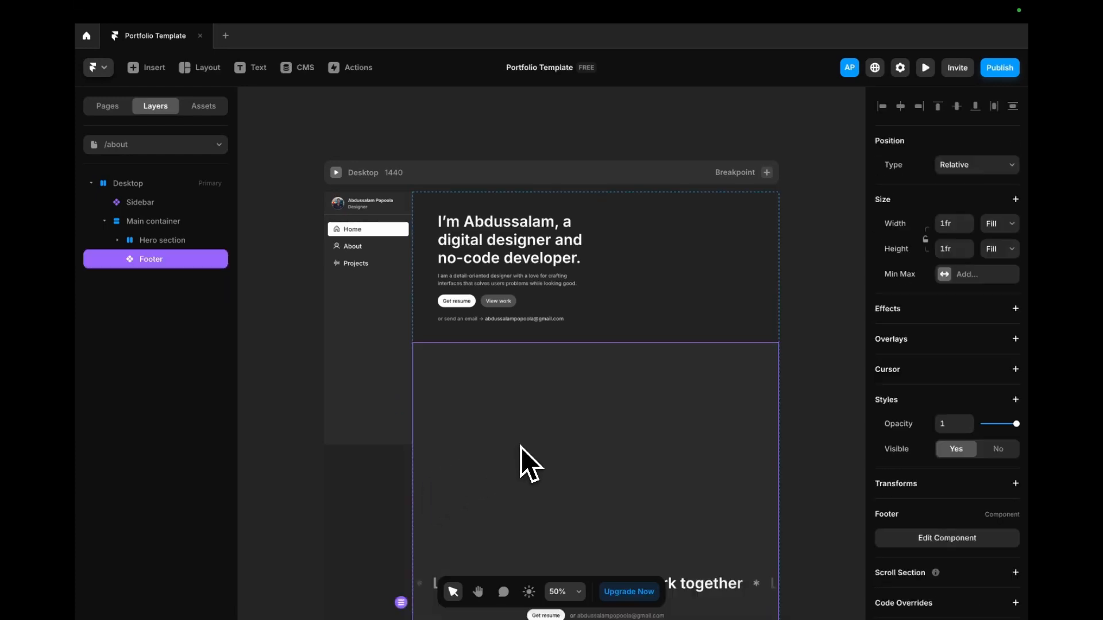
pyautogui.press('Delete')
# - Set the height of the /about page's Desktop breakpoint to Fit Content
pyautogui.scroll(-5, 488, 414)
pyautogui.scroll(2, 485, 397)
pyautogui.scroll(-7, 485, 396)
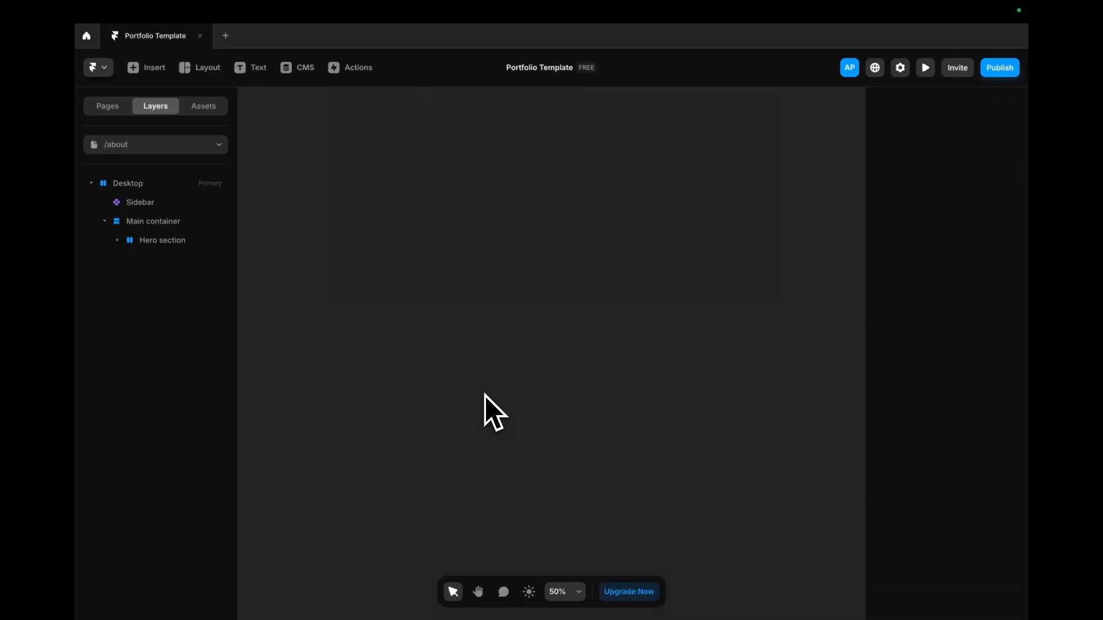
pyautogui.scroll(-5, 471, 397)
pyautogui.scroll(-3, 471, 395)
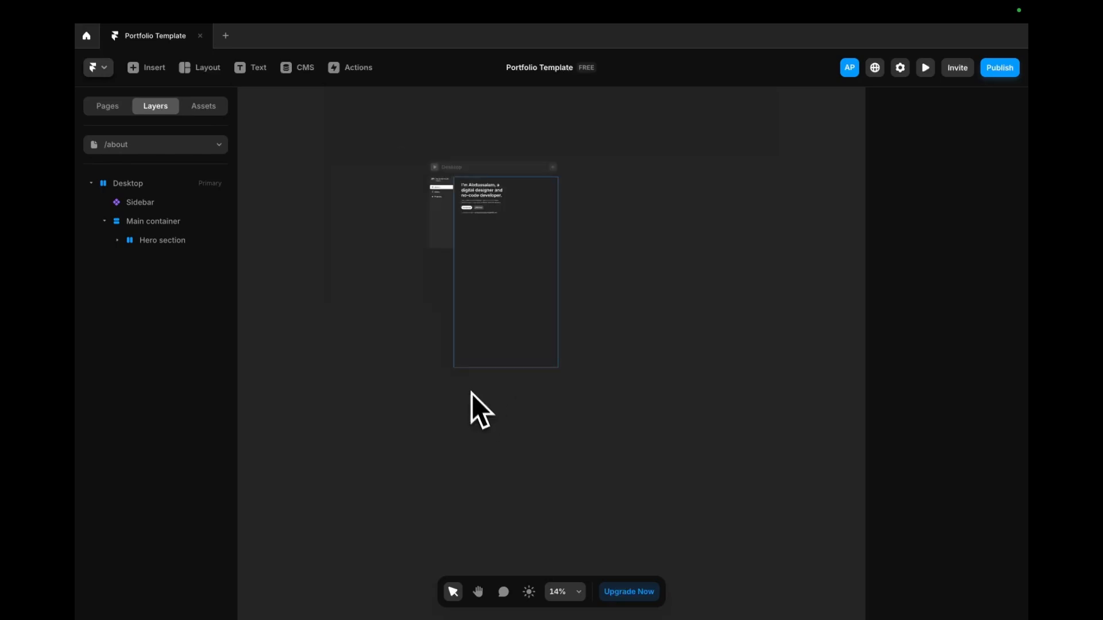
pyautogui.click(452, 183)
pyautogui.click(999, 216)
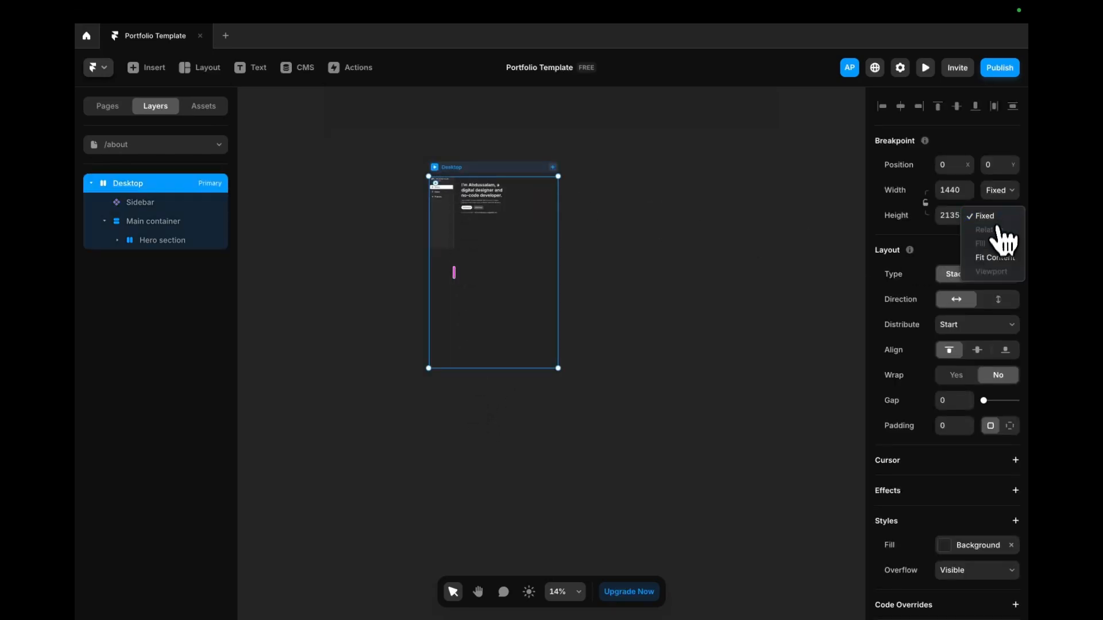
pyautogui.click(994, 253)
pyautogui.click(1000, 216)
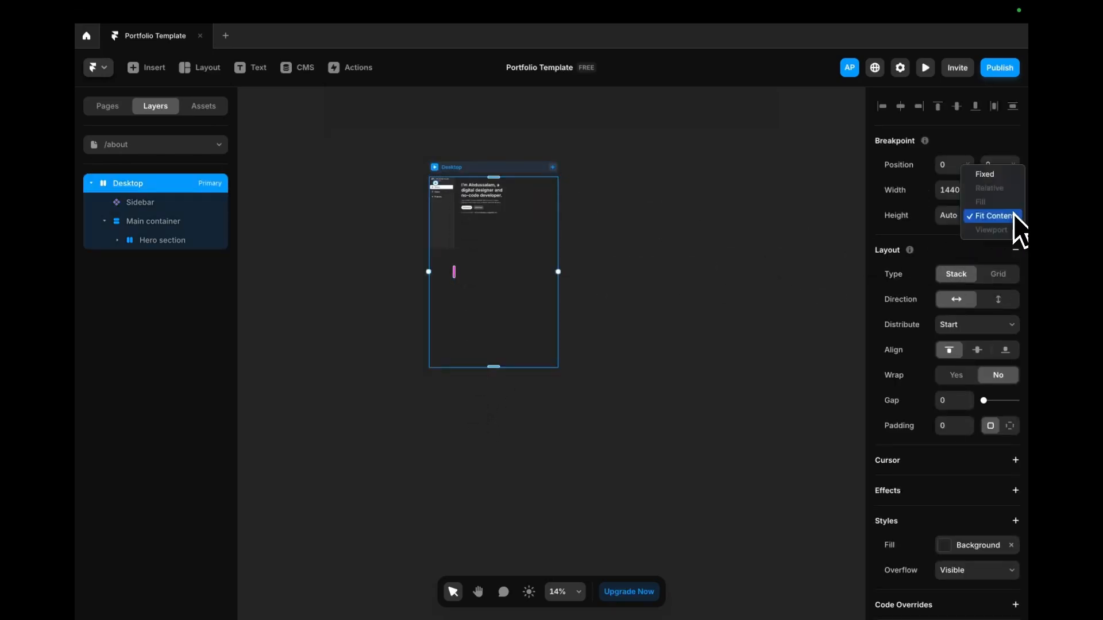
pyautogui.click(515, 258)
# - Set the height of the /about page's Main container to Fill
pyautogui.click(508, 264)
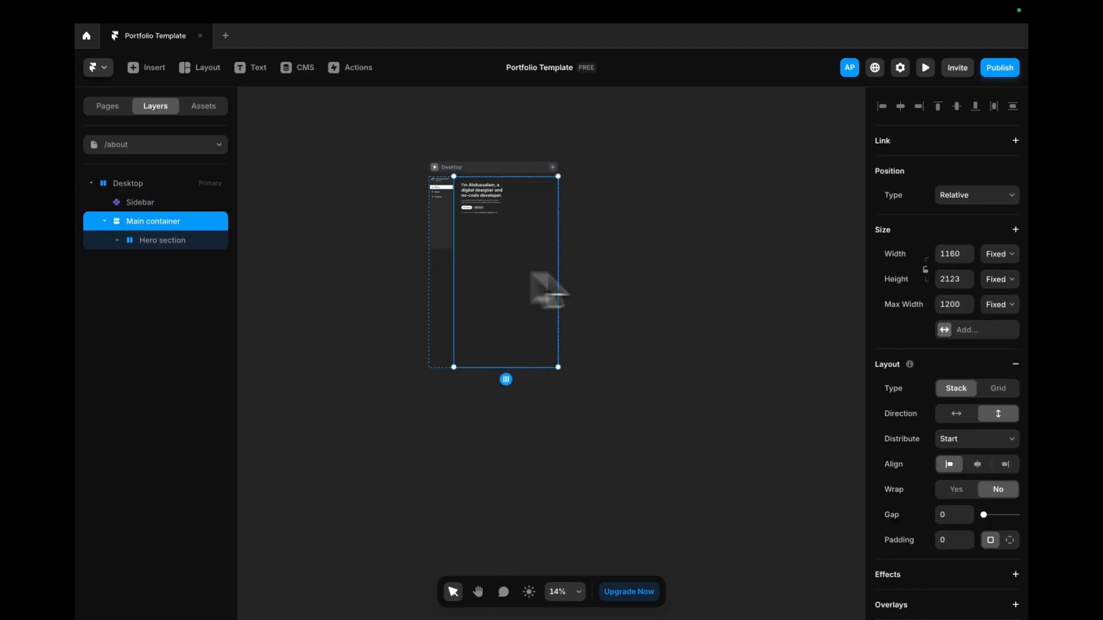
pyautogui.click(1002, 281)
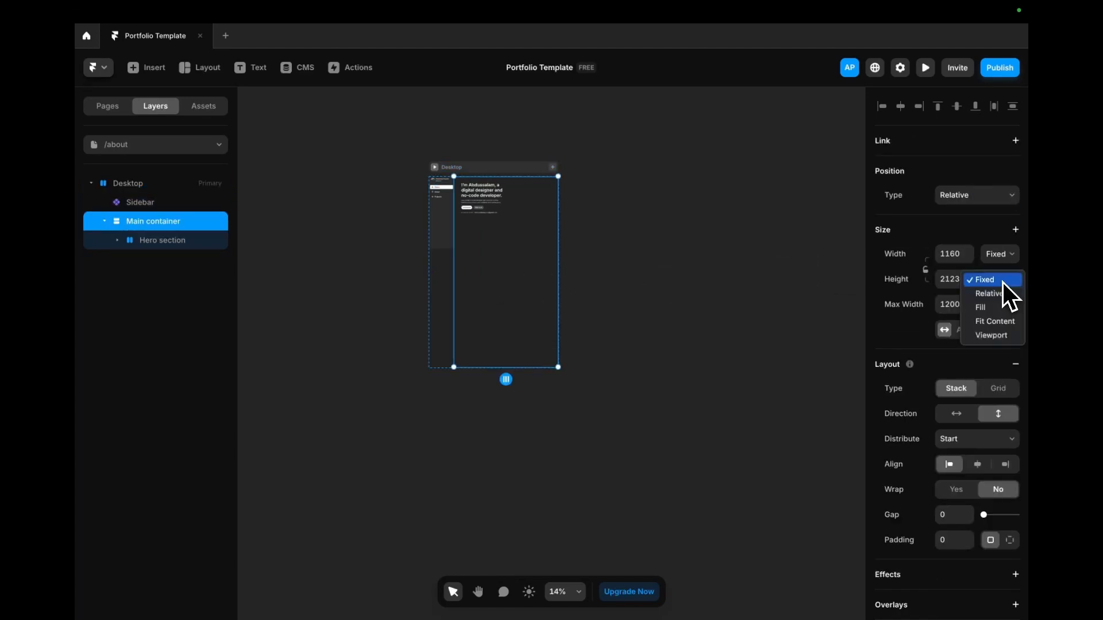
pyautogui.click(983, 307)
# - Delete the Hero section from the /about page and select the emptied Main container
pyautogui.scroll(3, 473, 205)
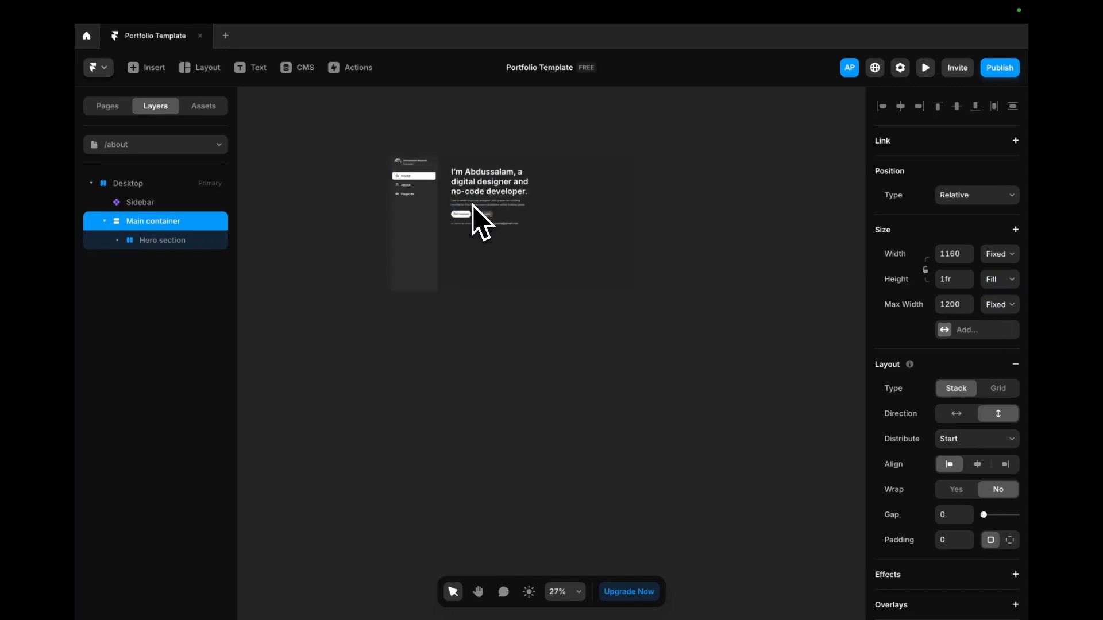
pyautogui.scroll(2, 473, 205)
pyautogui.click(536, 227)
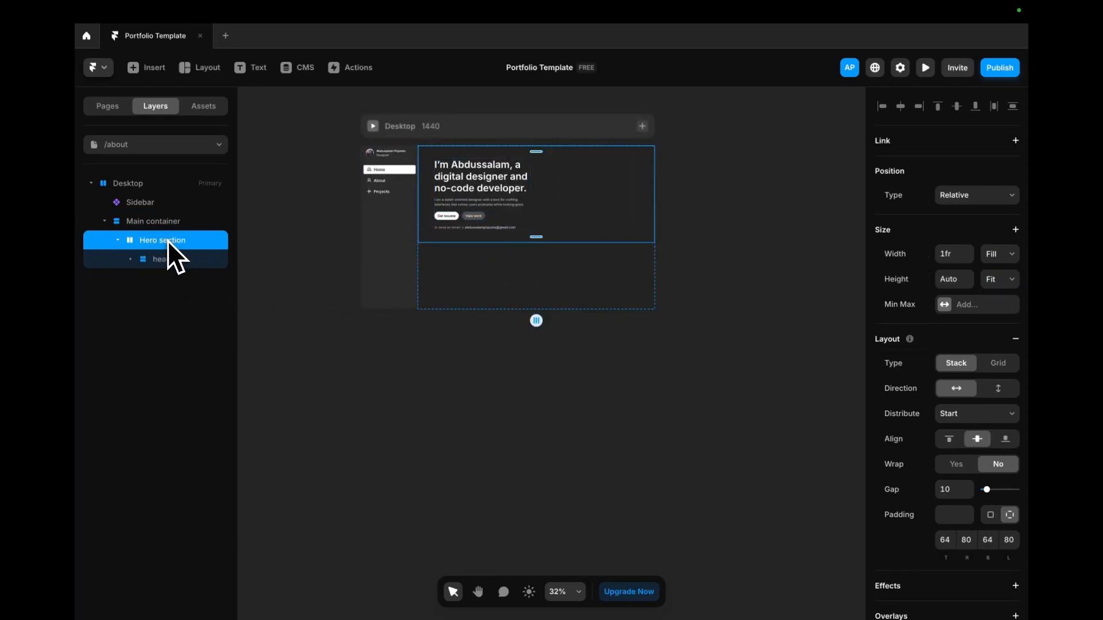
pyautogui.press('Delete')
pyautogui.click(485, 259)
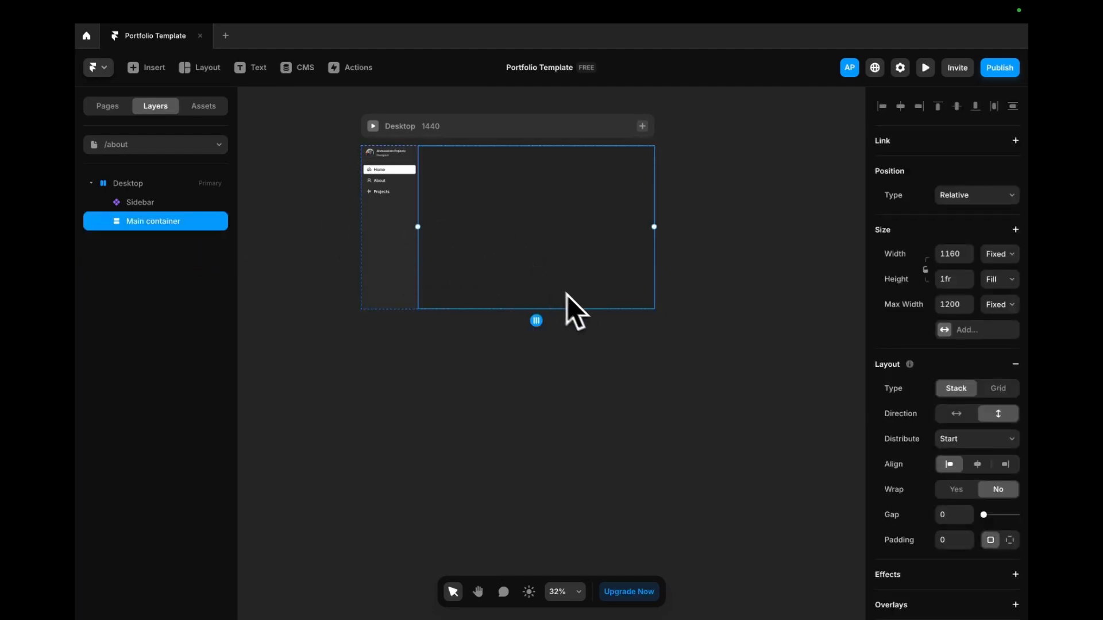
# - Open the Sidebar component from the /about page and add a second variant named About
pyautogui.click(387, 230)
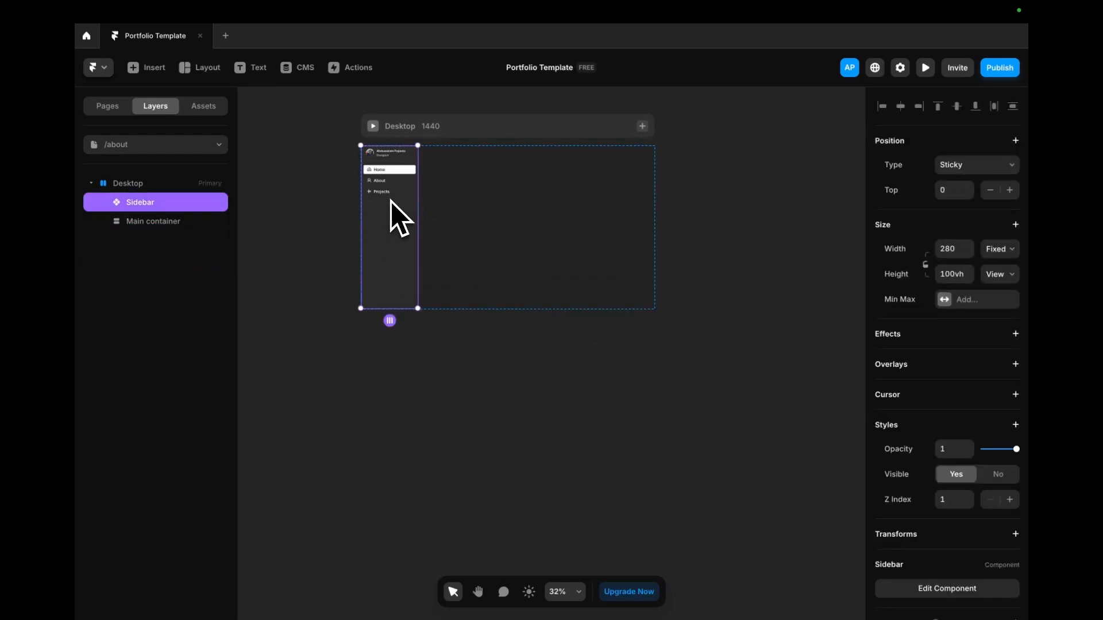
pyautogui.doubleClick(391, 202)
pyautogui.click(663, 319)
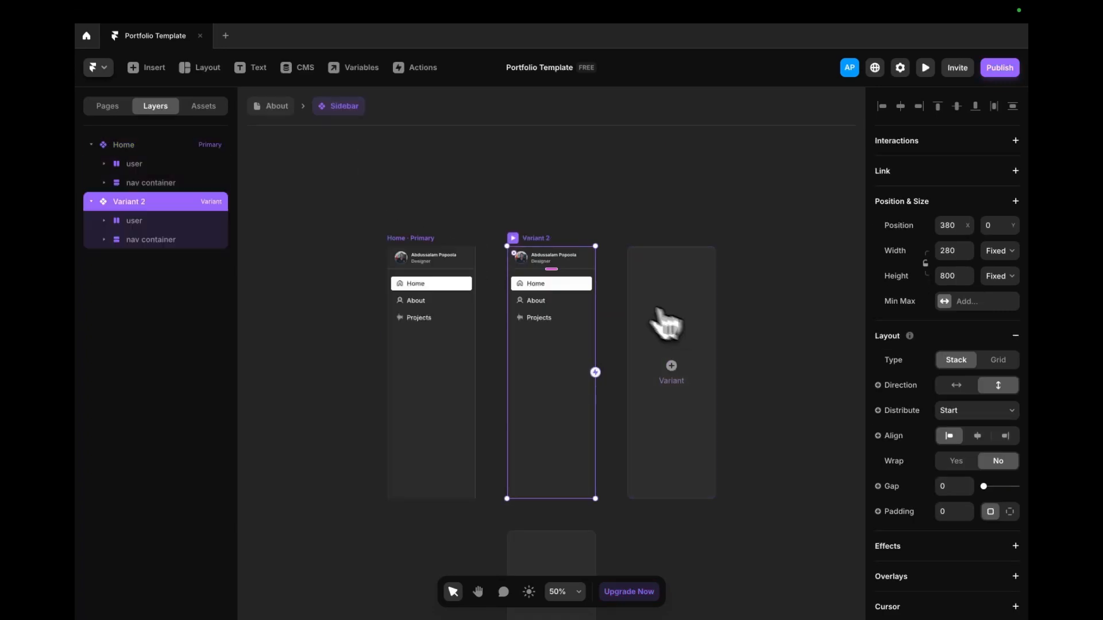
pyautogui.doubleClick(157, 203)
pyautogui.write('Abo')
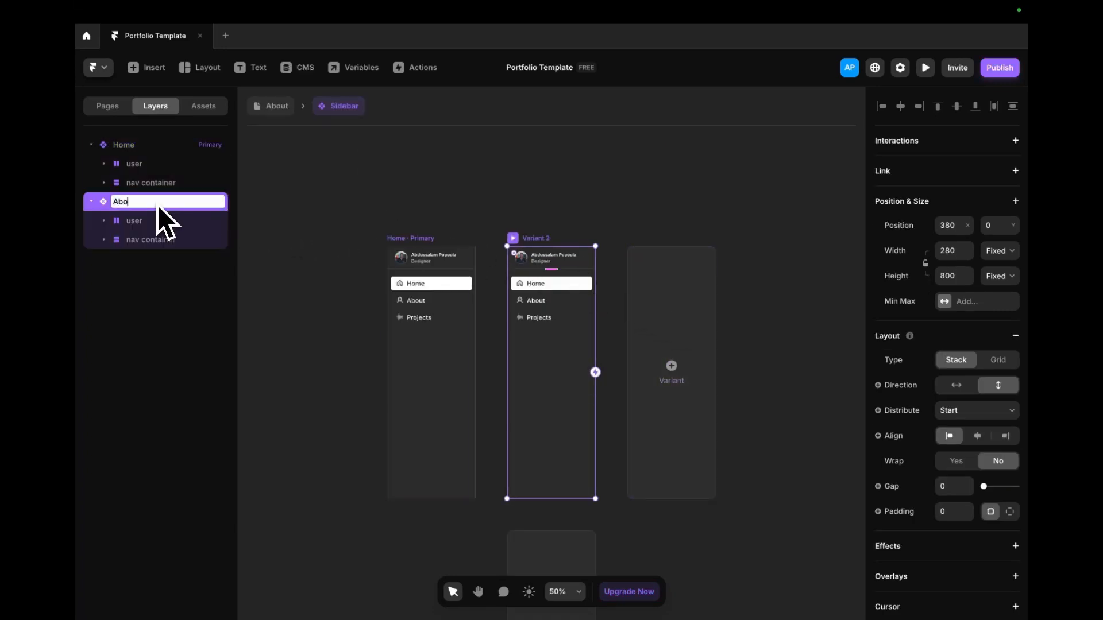
pyautogui.write('ut')
pyautogui.press('Return')
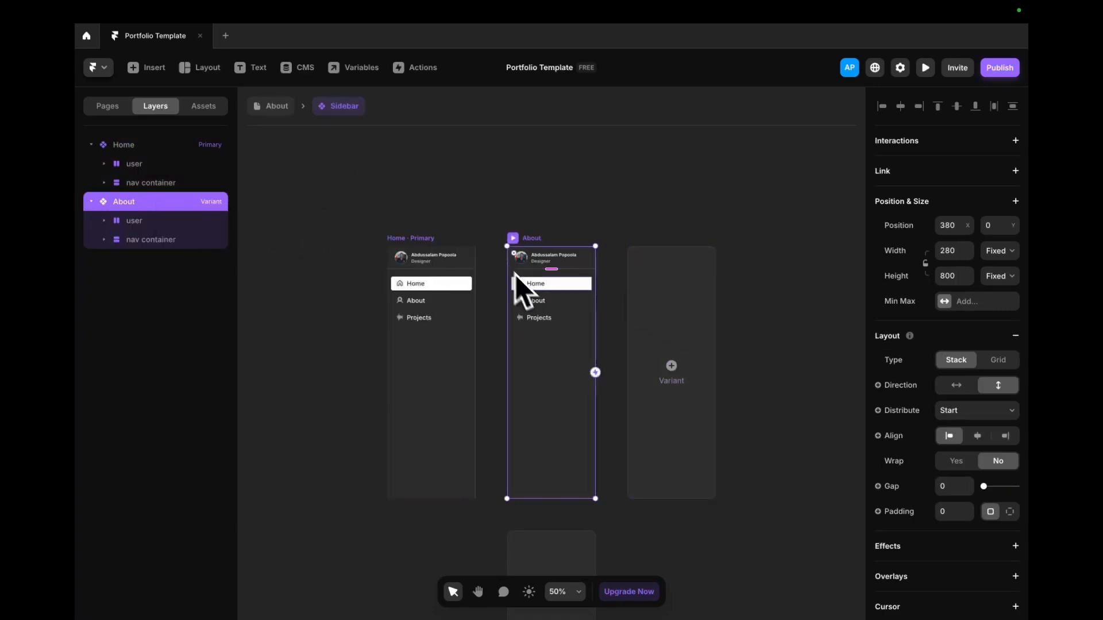
# - Set the Home nav link in the Sidebar's About variant to its Default variant
pyautogui.click(534, 287)
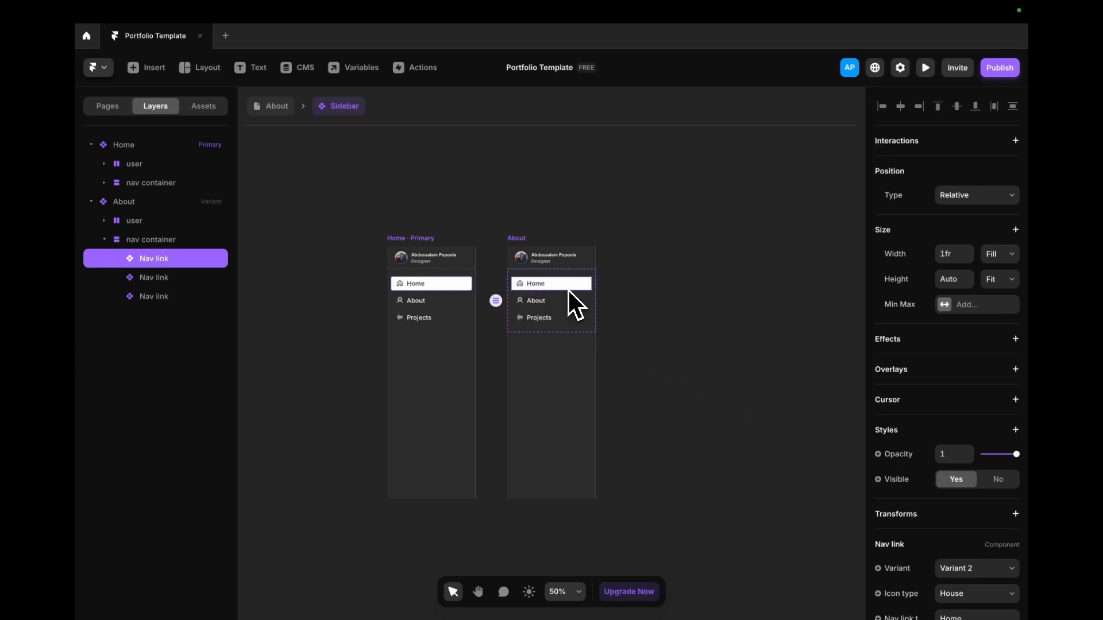
pyautogui.doubleClick(568, 290)
pyautogui.press('Escape')
pyautogui.scroll(-3, 948, 500)
pyautogui.click(1005, 408)
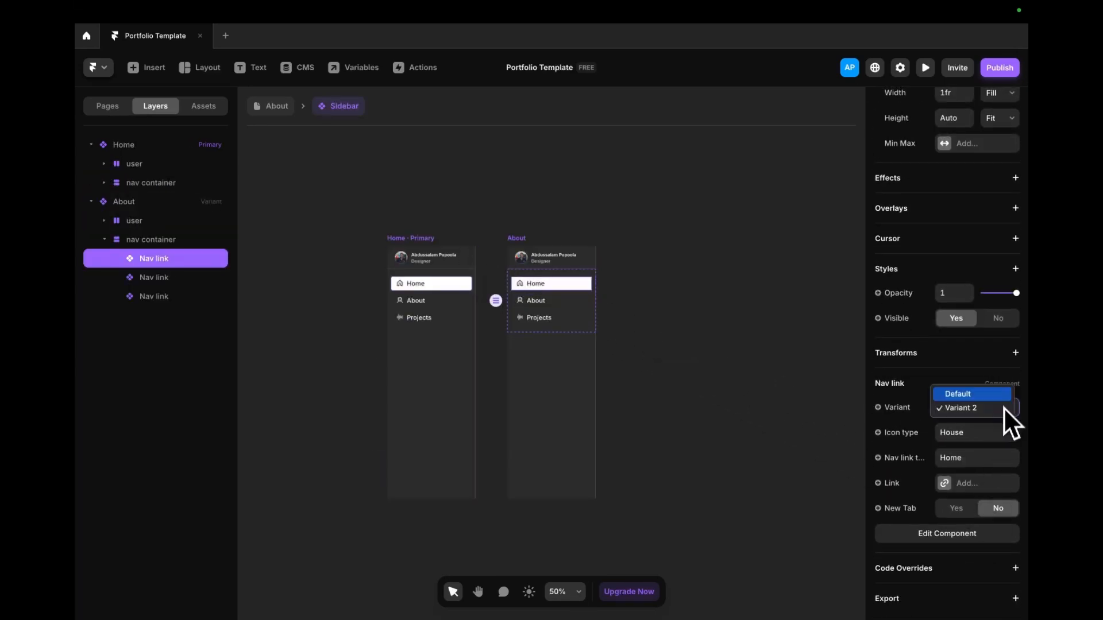
pyautogui.click(981, 396)
# - Set the About nav link in the Sidebar's About variant to Variant 2
pyautogui.click(577, 304)
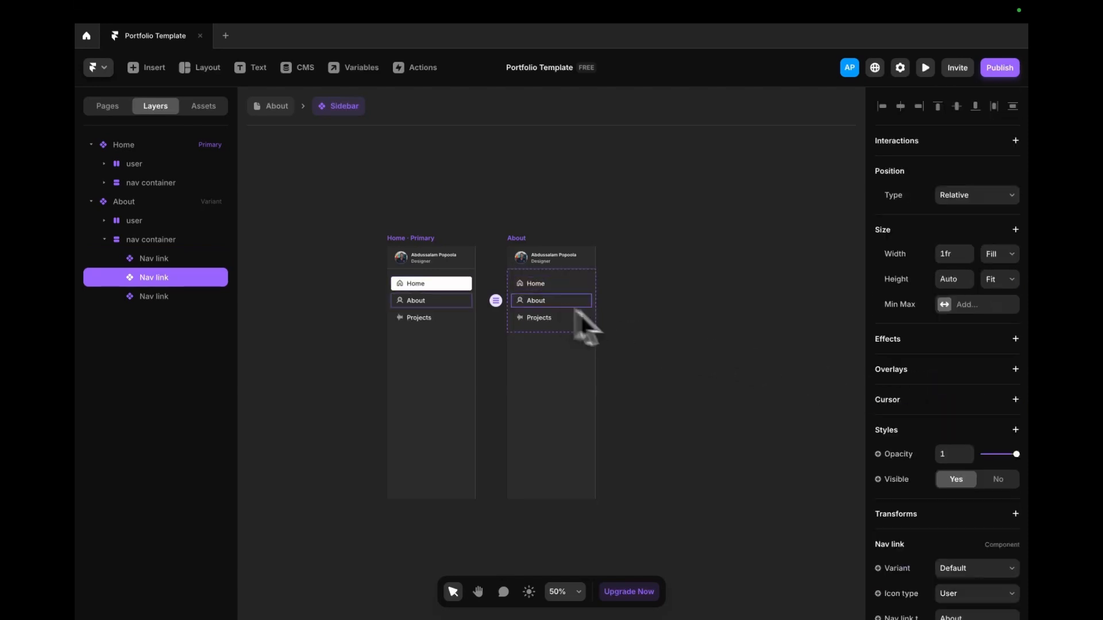
pyautogui.scroll(-2, 981, 501)
pyautogui.click(981, 455)
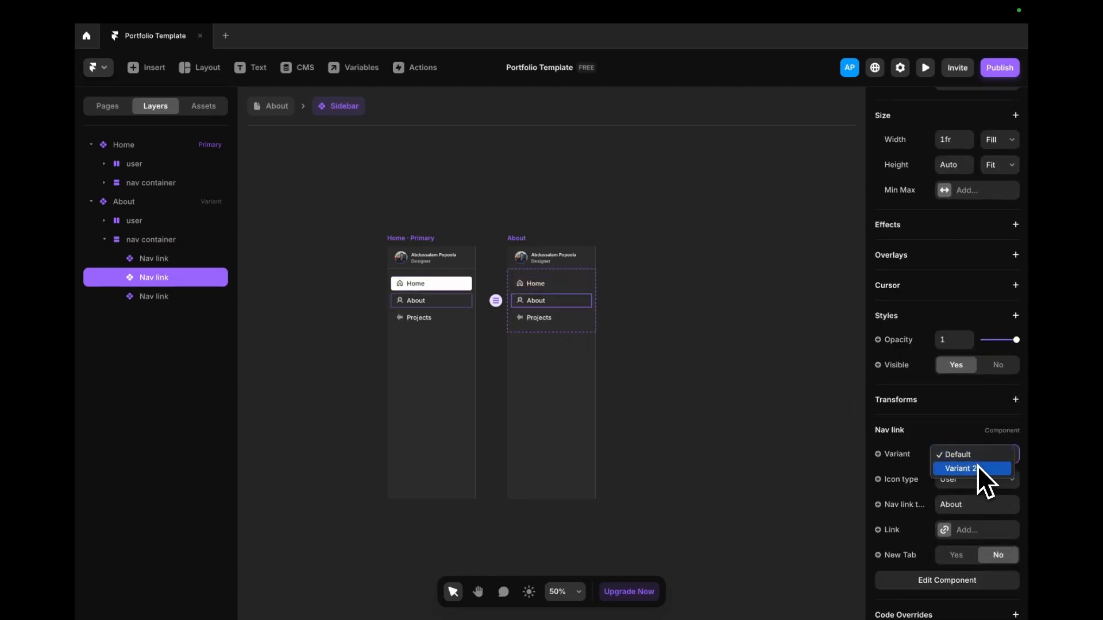
pyautogui.click(977, 467)
pyautogui.click(773, 413)
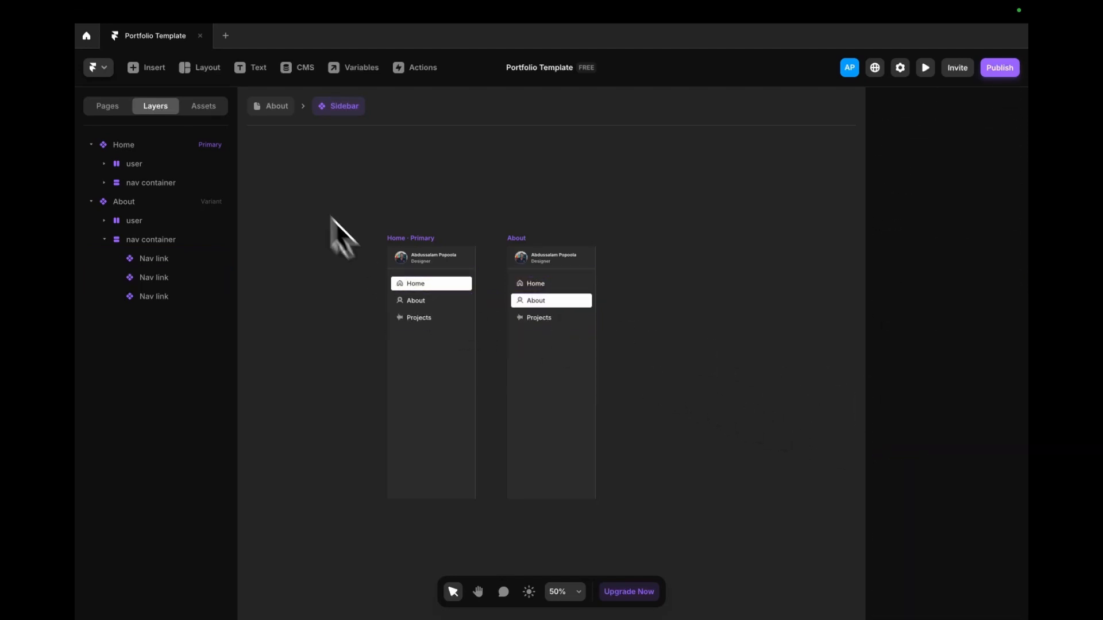
# - Add a Click interaction from the About nav link in the Home variant to the About variant
pyautogui.click(457, 287)
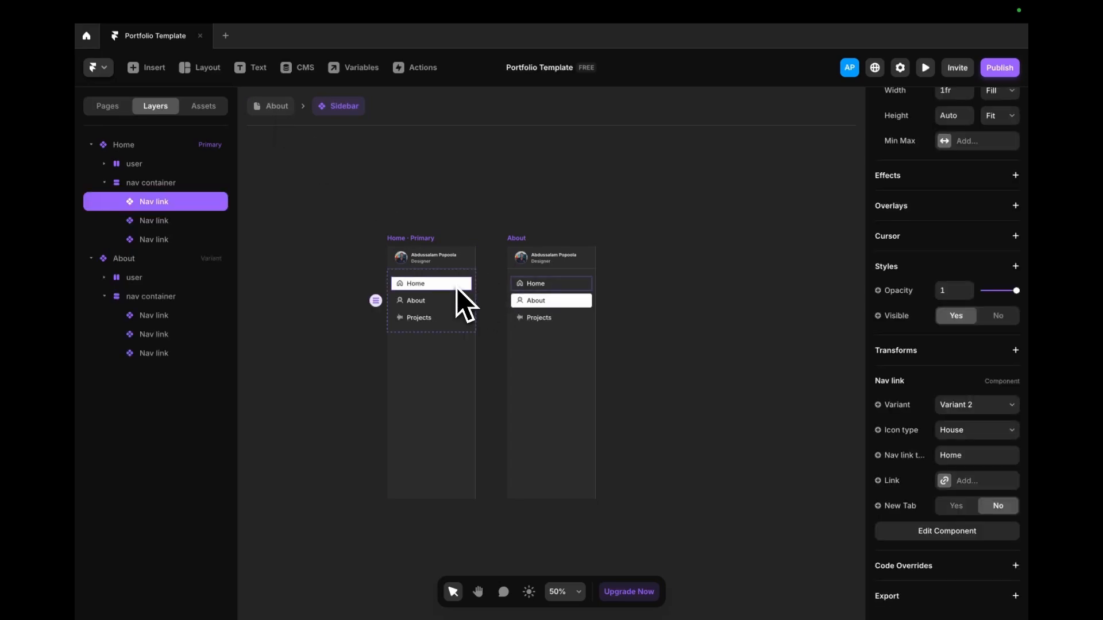
pyautogui.scroll(5, 477, 293)
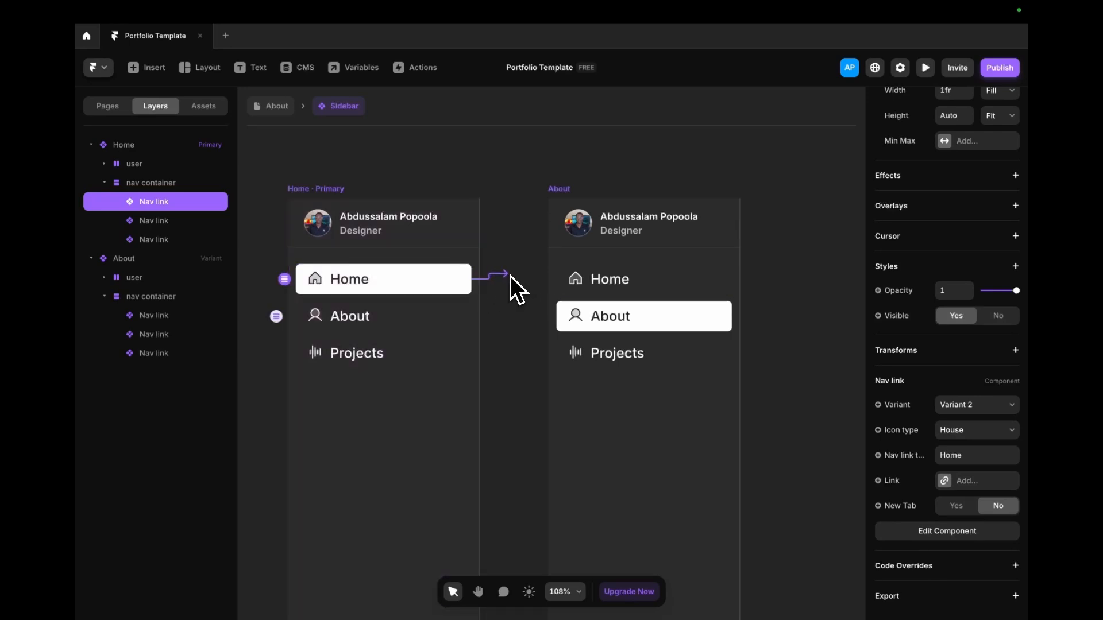
pyautogui.click(457, 315)
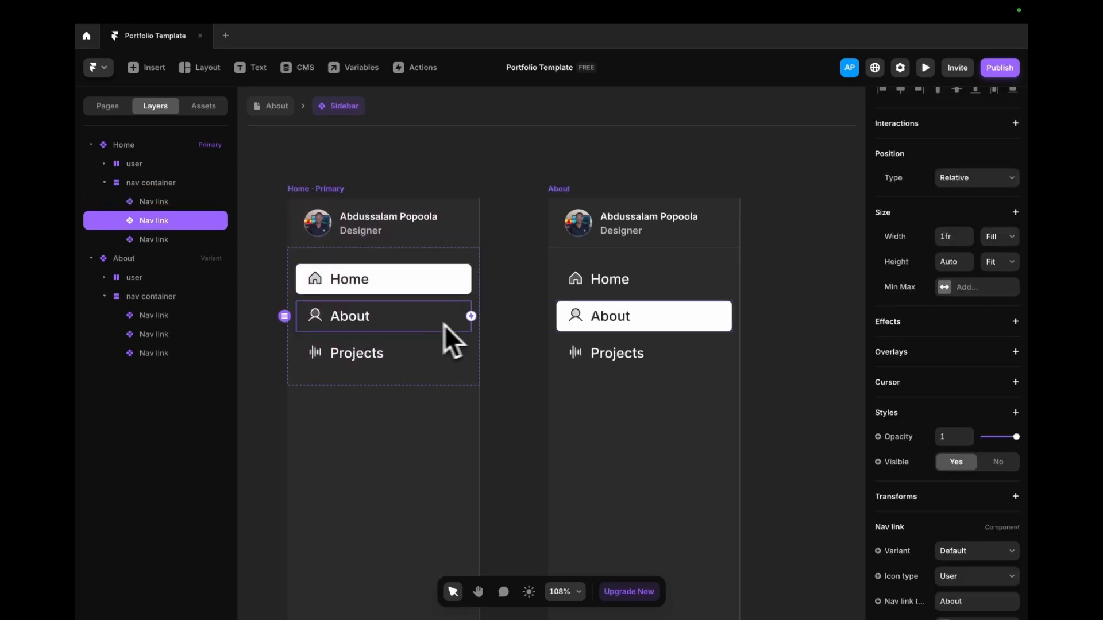
pyautogui.moveTo(472, 318); pyautogui.dragTo(577, 309)
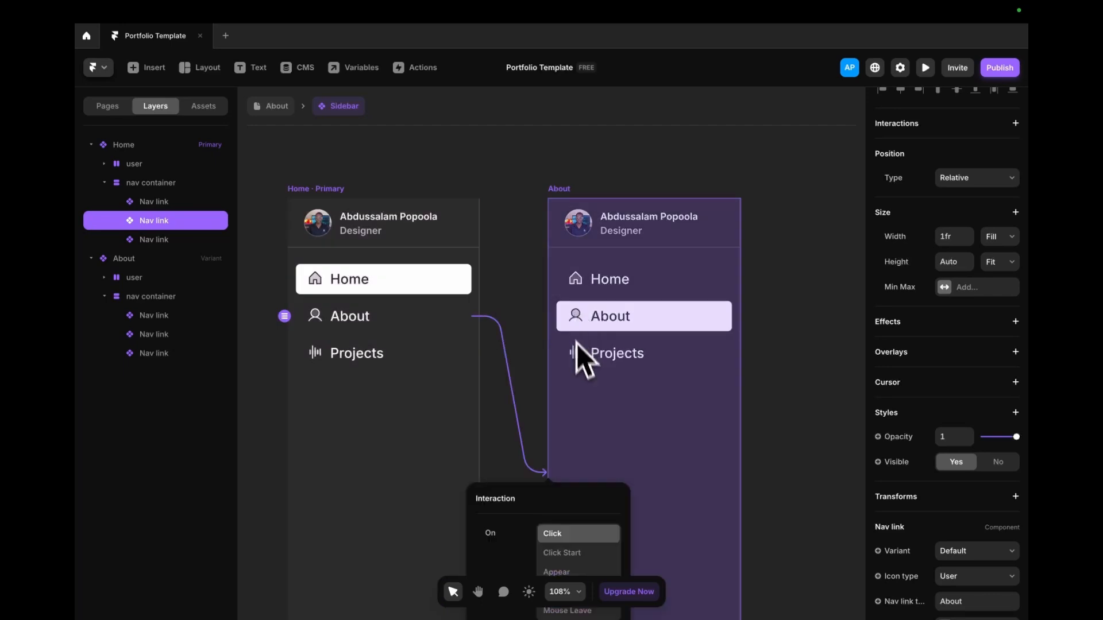
pyautogui.scroll(-1, 584, 501)
pyautogui.scroll(-1, 584, 501)
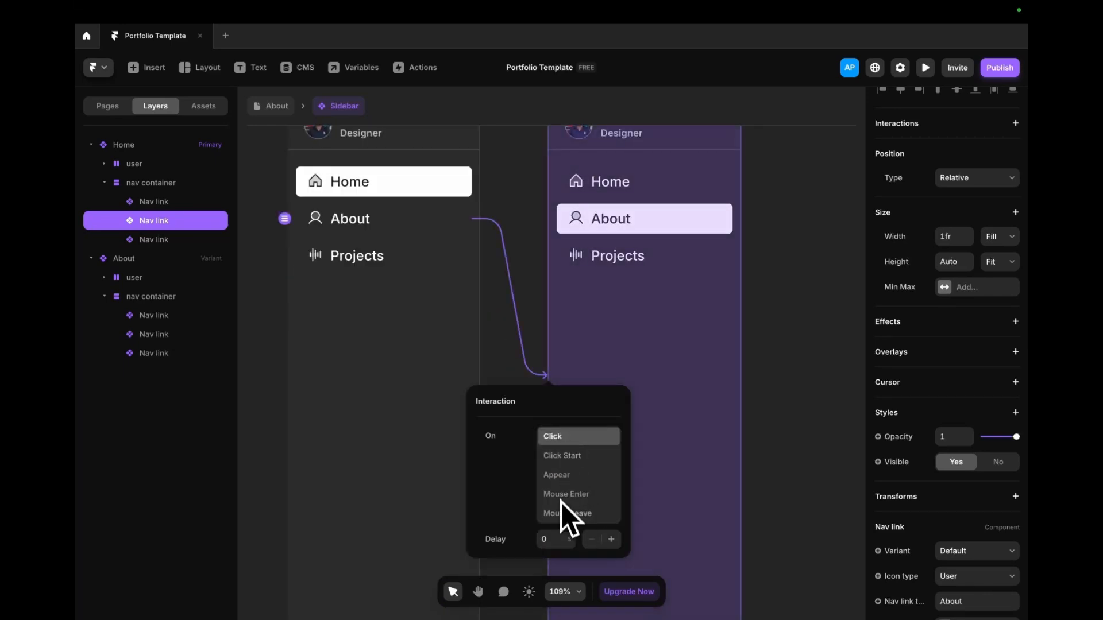
pyautogui.click(482, 249)
pyautogui.scroll(1, 568, 217)
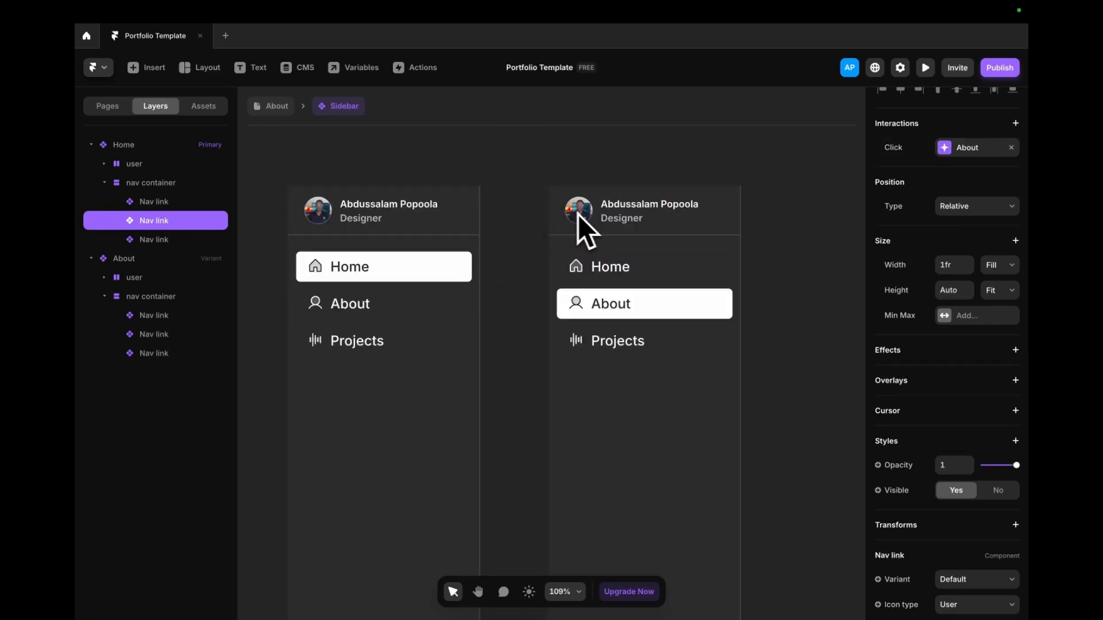
# - Connect the Home nav link in the About variant to the Home variant, and return to the /about page's Main container
pyautogui.click(620, 273)
pyautogui.moveTo(732, 264); pyautogui.dragTo(470, 247)
pyautogui.click(518, 198)
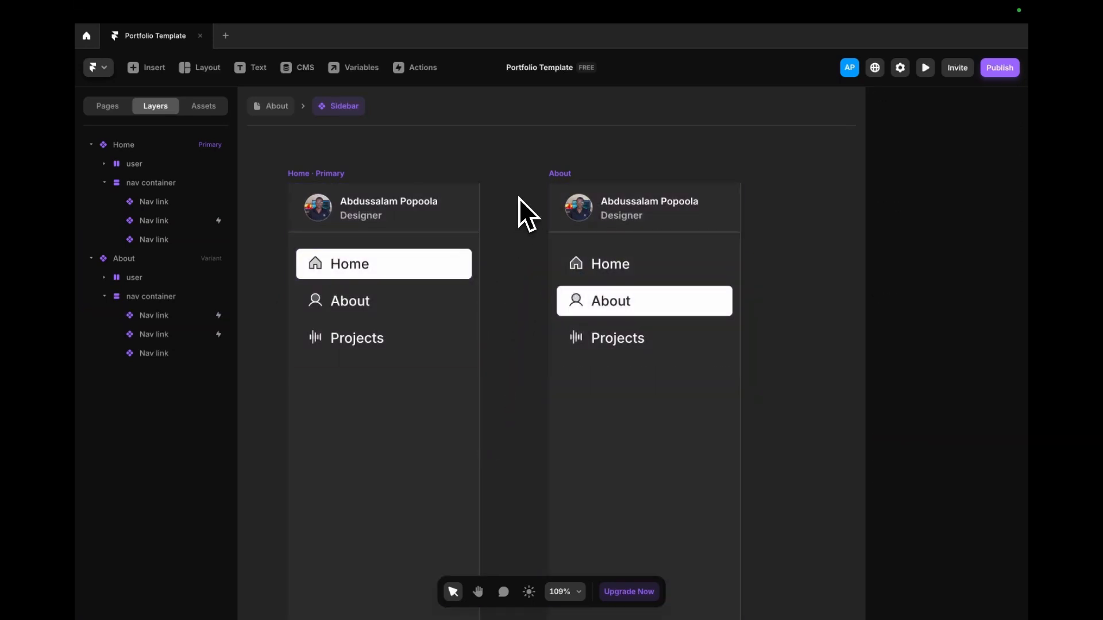
pyautogui.click(277, 105)
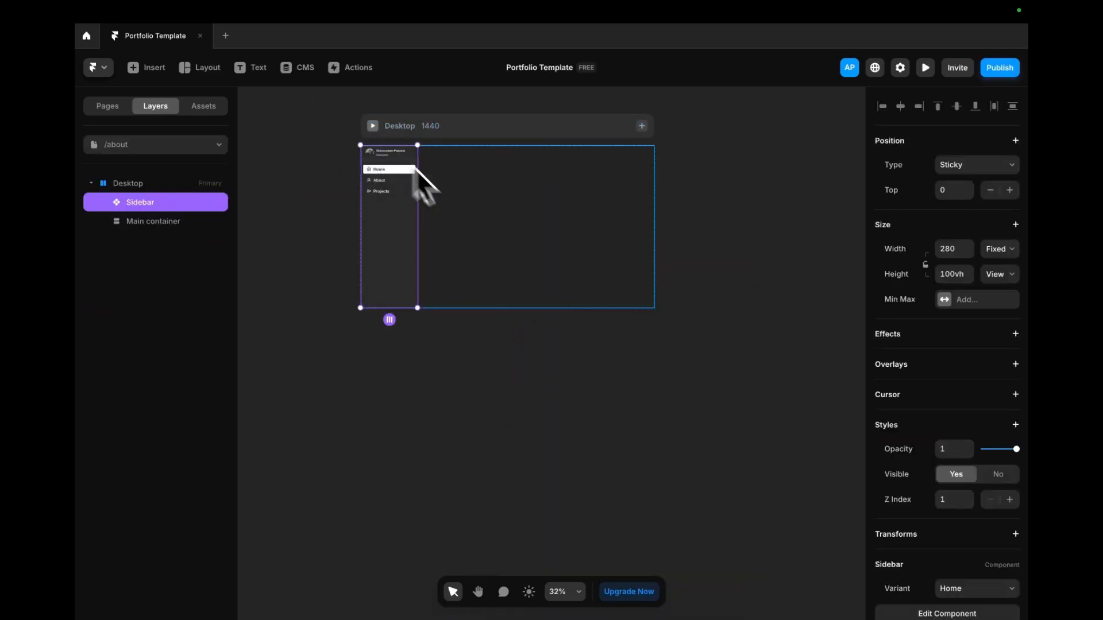
pyautogui.click(473, 219)
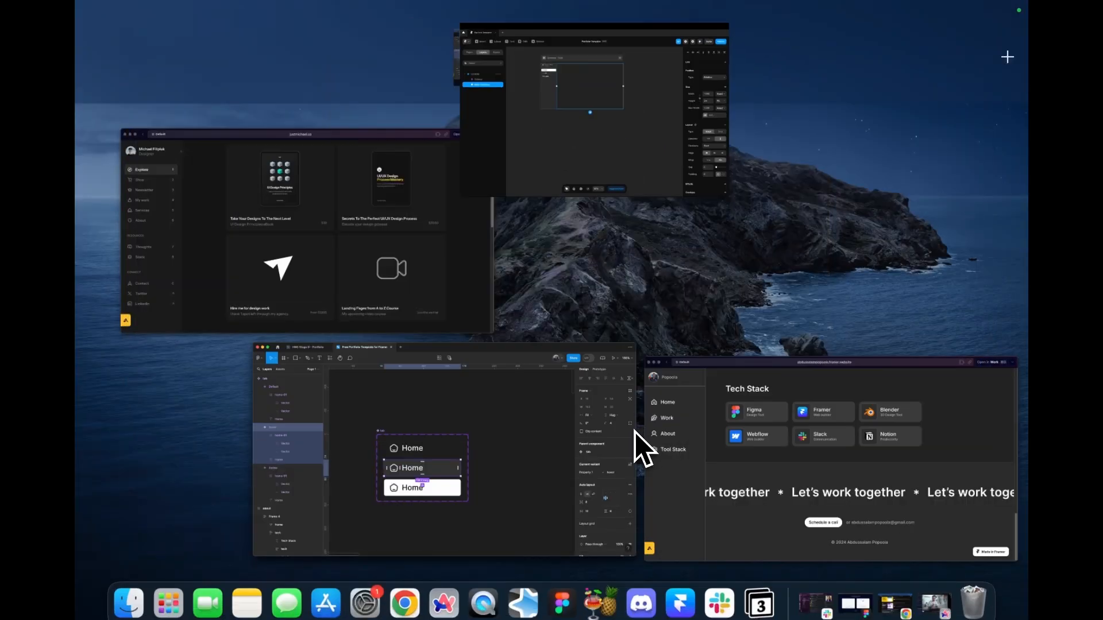
# - Switch to Figma and copy the about frame's "Meet the designer" section for pasting into Framer
pyautogui.hotkey('ctrl', 'Up')
pyautogui.click(520, 447)
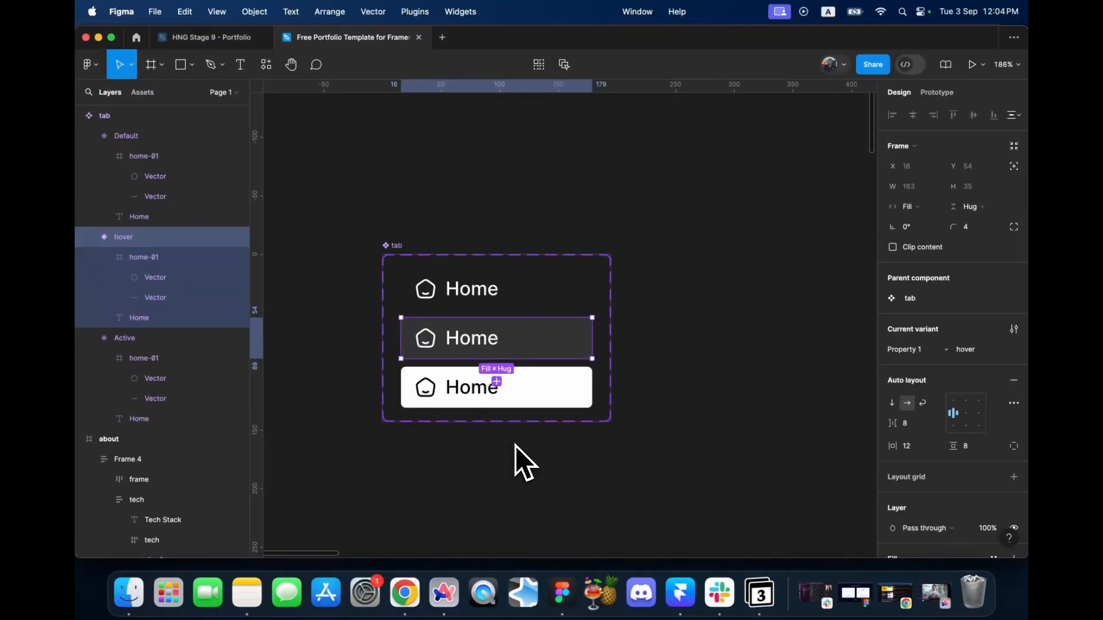
pyautogui.scroll(-10, 453, 436)
pyautogui.scroll(-4, 705, 477)
pyautogui.scroll(5, 837, 293)
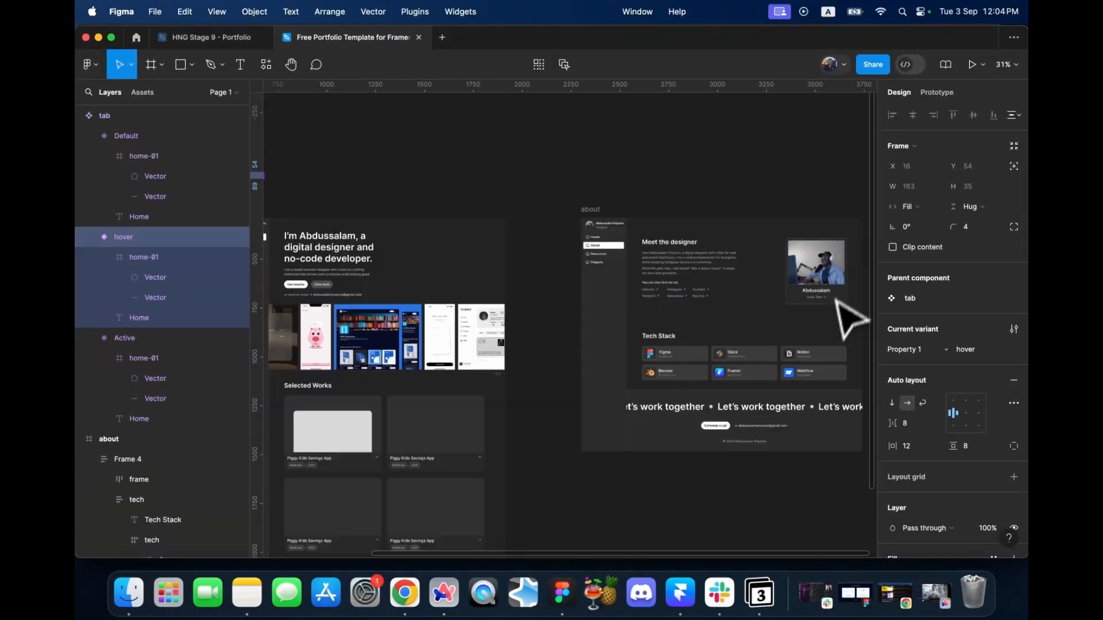
pyautogui.click(695, 325)
pyautogui.click(689, 325)
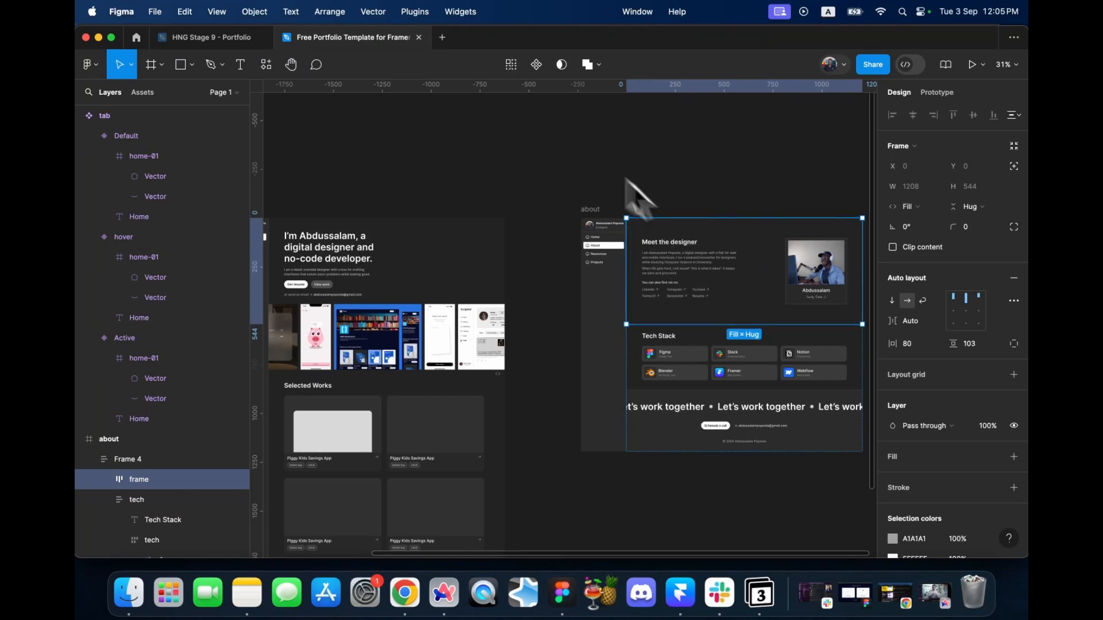
pyautogui.click(266, 65)
pyautogui.click(314, 181)
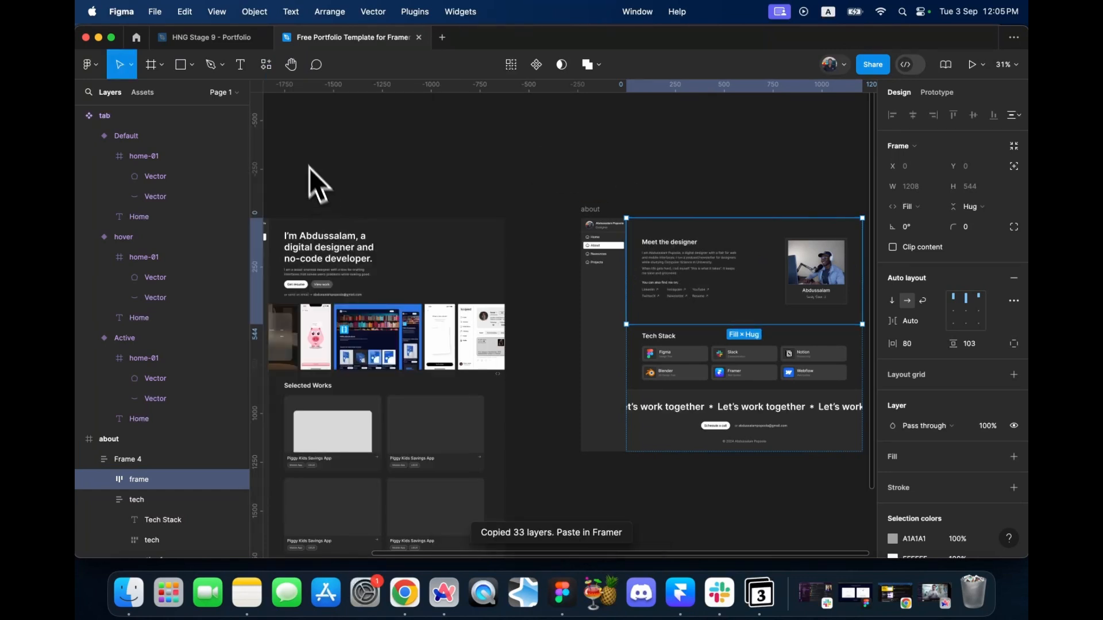
# - Switch back to Framer and paste the copied section into the /about page's Main container
pyautogui.hotkey('ctrl', 'Up')
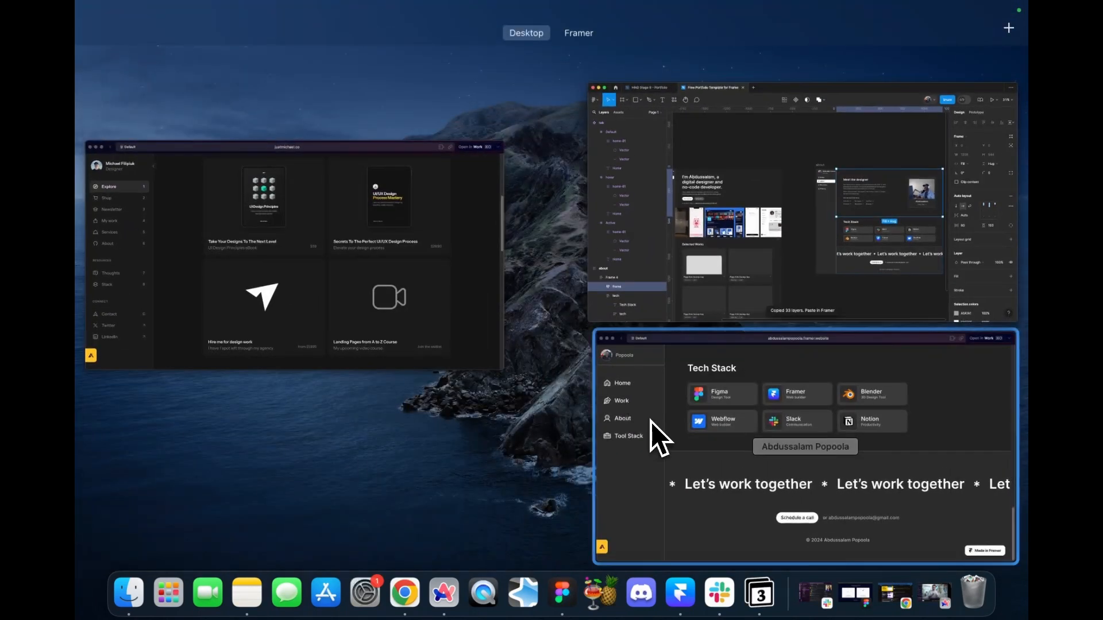
pyautogui.hotkey('ctrl', 'Right')
pyautogui.click(705, 396)
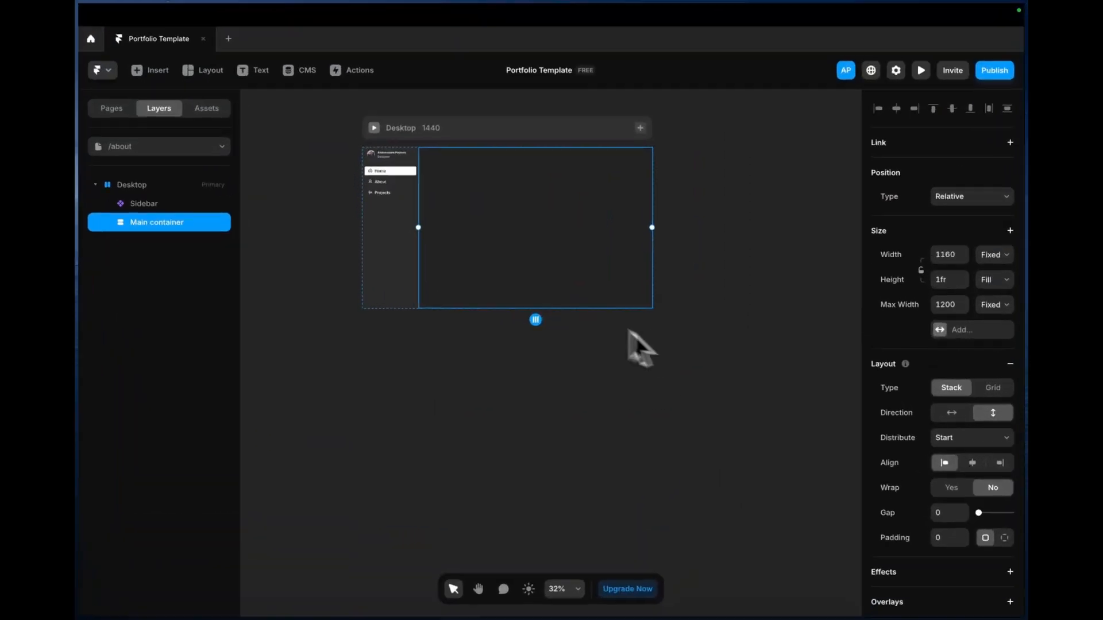
pyautogui.press('super+v')
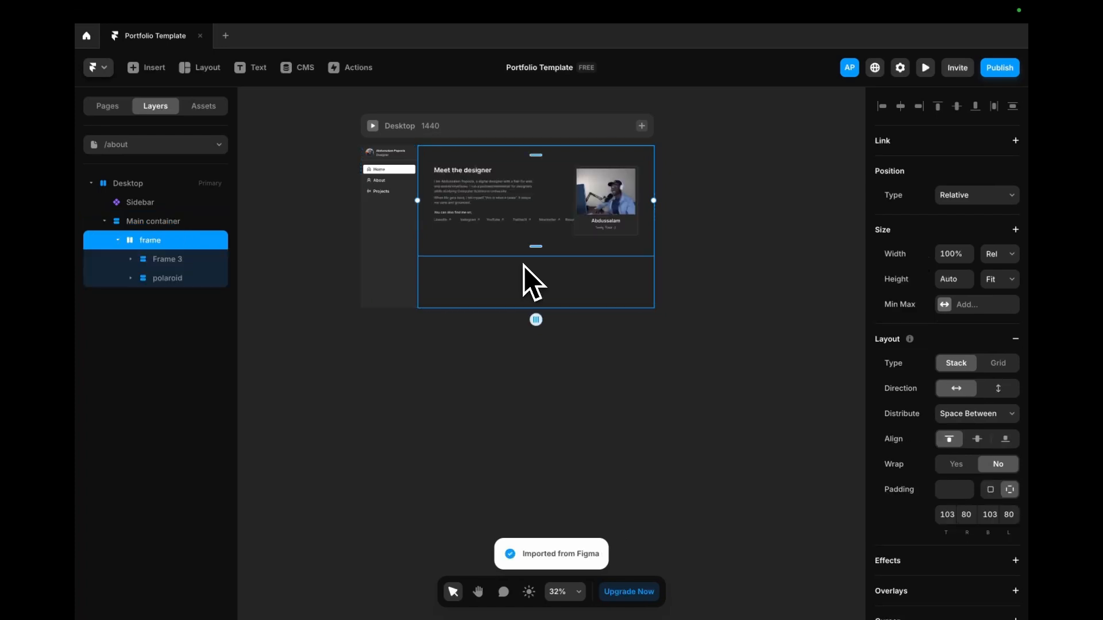
# - Rename the pasted frame layer as Hero and its Frame 3 child as test
pyautogui.doubleClick(147, 242)
pyautogui.write('Hero')
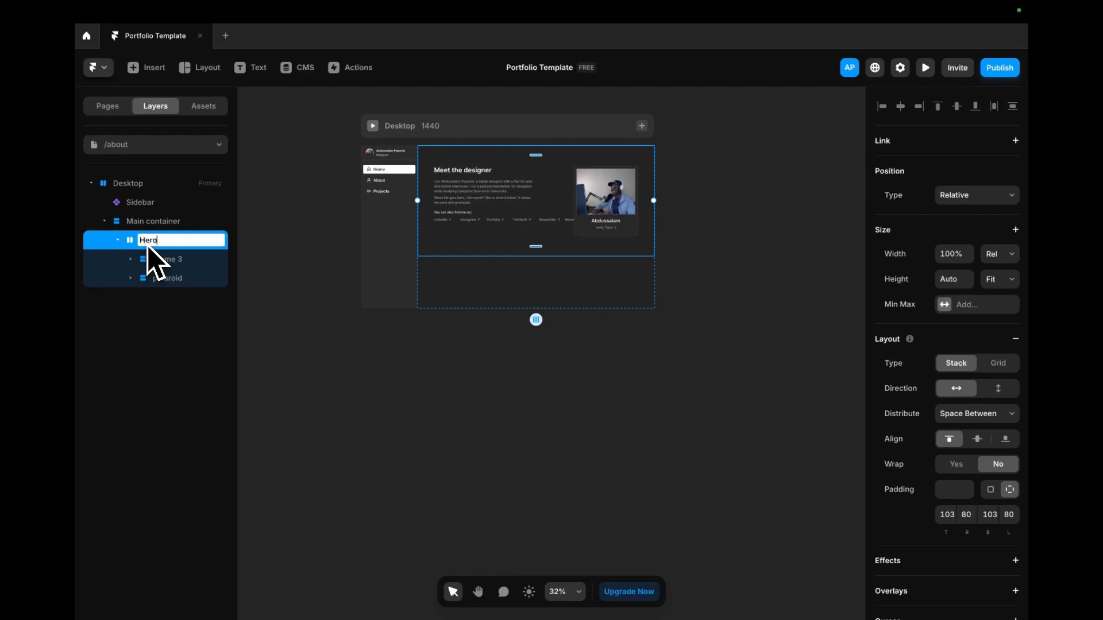
pyautogui.click(170, 260)
pyautogui.doubleClick(171, 260)
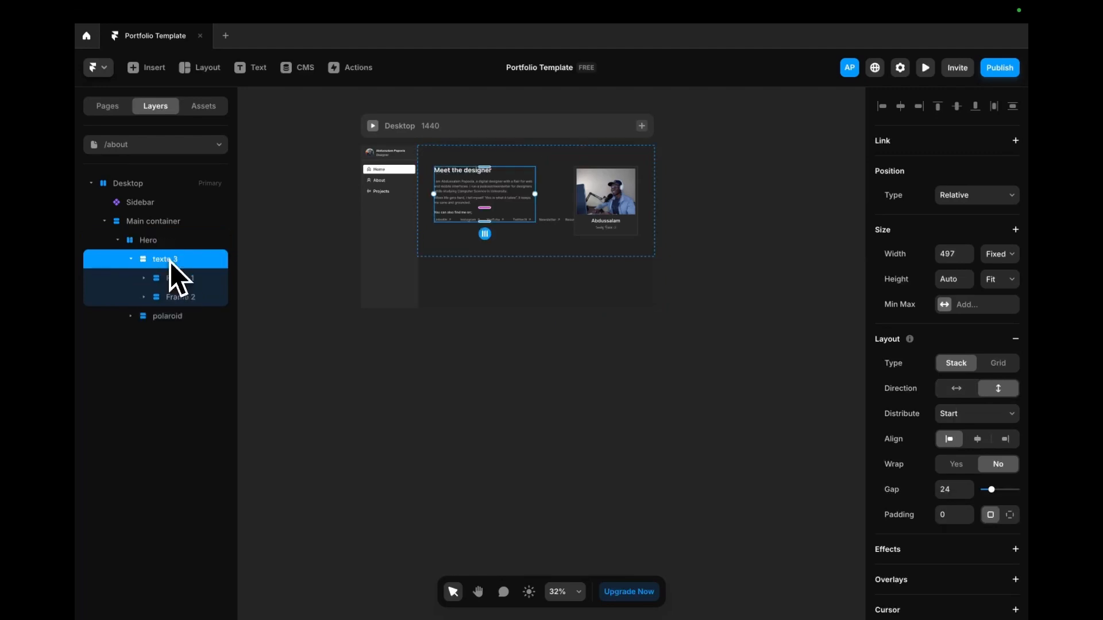
pyautogui.doubleClick(170, 261)
pyautogui.press('Return')
# - Turn on Wrap for the social link stack under "You can also find me on;"
pyautogui.scroll(5, 493, 212)
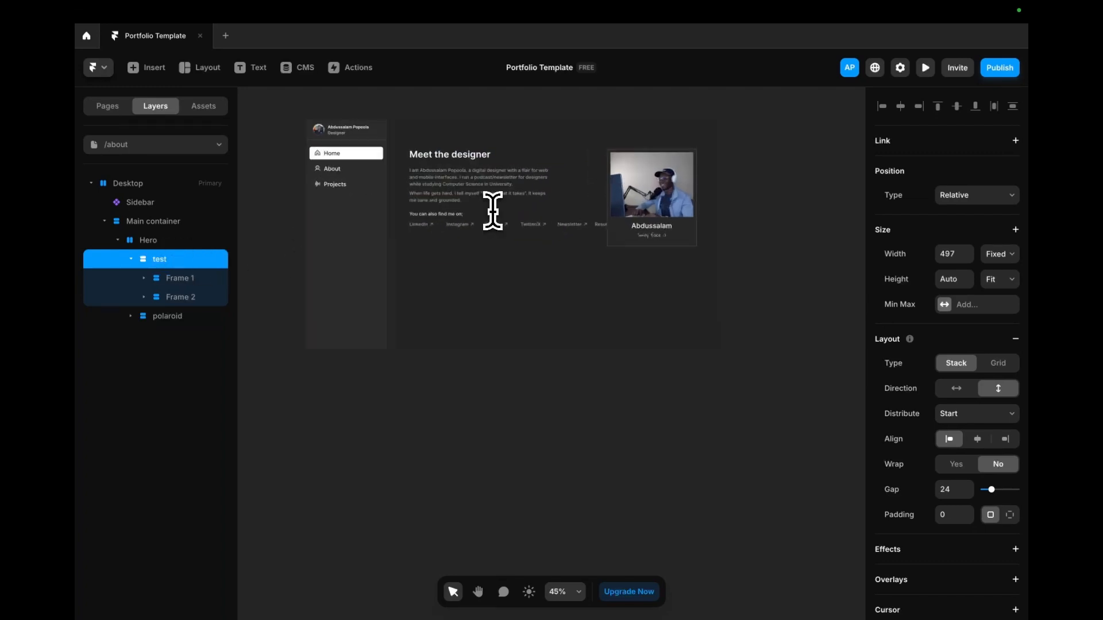
pyautogui.click(454, 226)
pyautogui.click(454, 226)
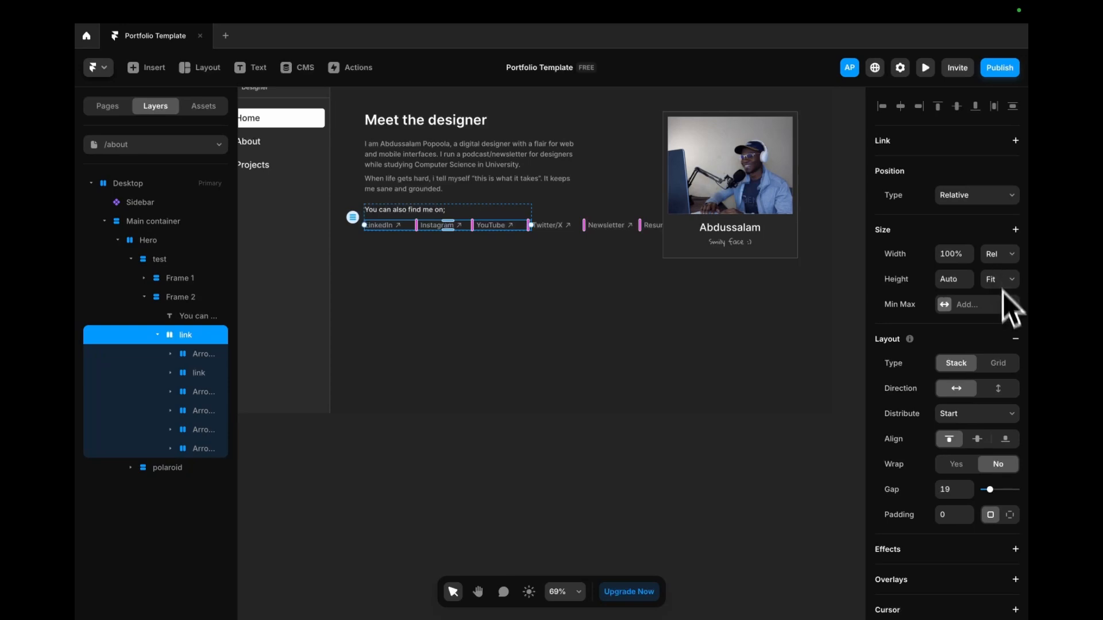
pyautogui.click(956, 464)
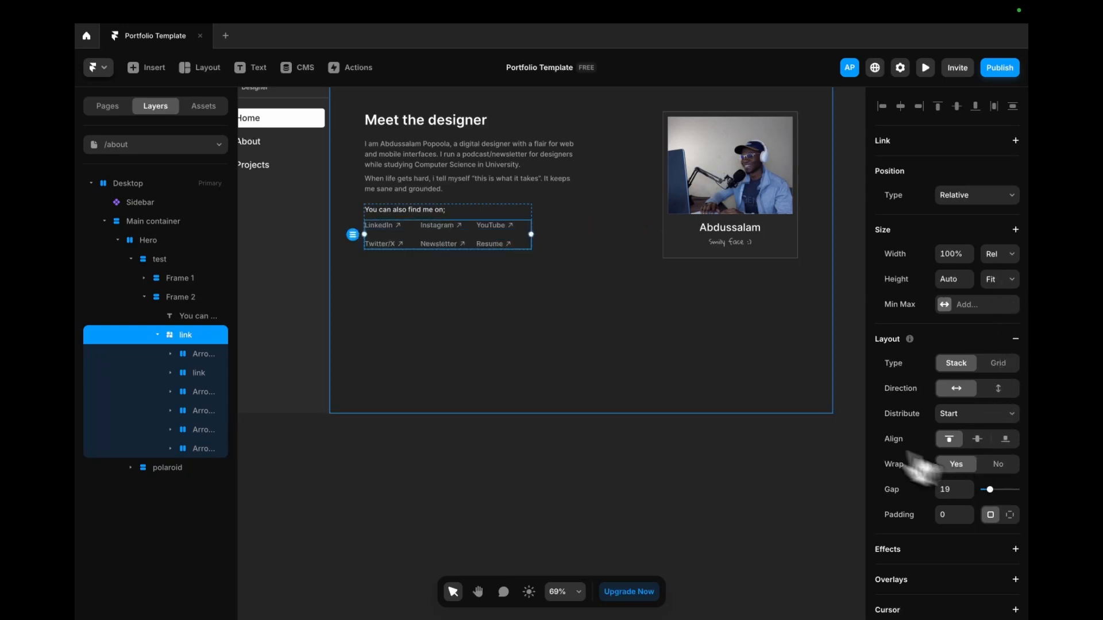
pyautogui.click(501, 218)
pyautogui.click(569, 245)
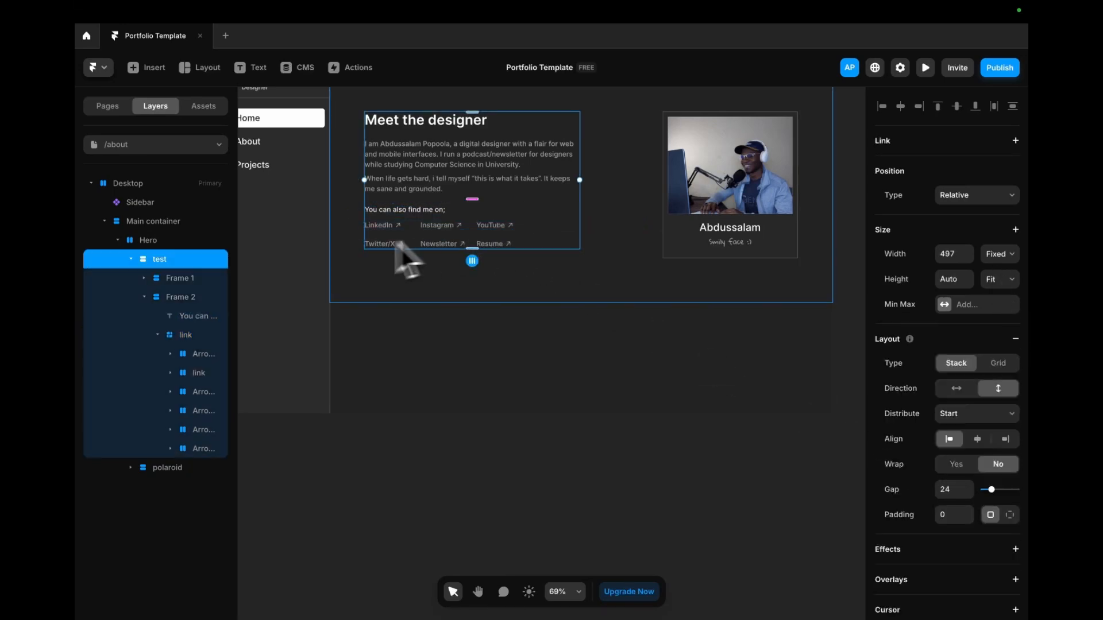
# - Set the width of both bio paragraphs under "Meet the designer" to Fill
pyautogui.scroll(3, 394, 258)
pyautogui.click(474, 240)
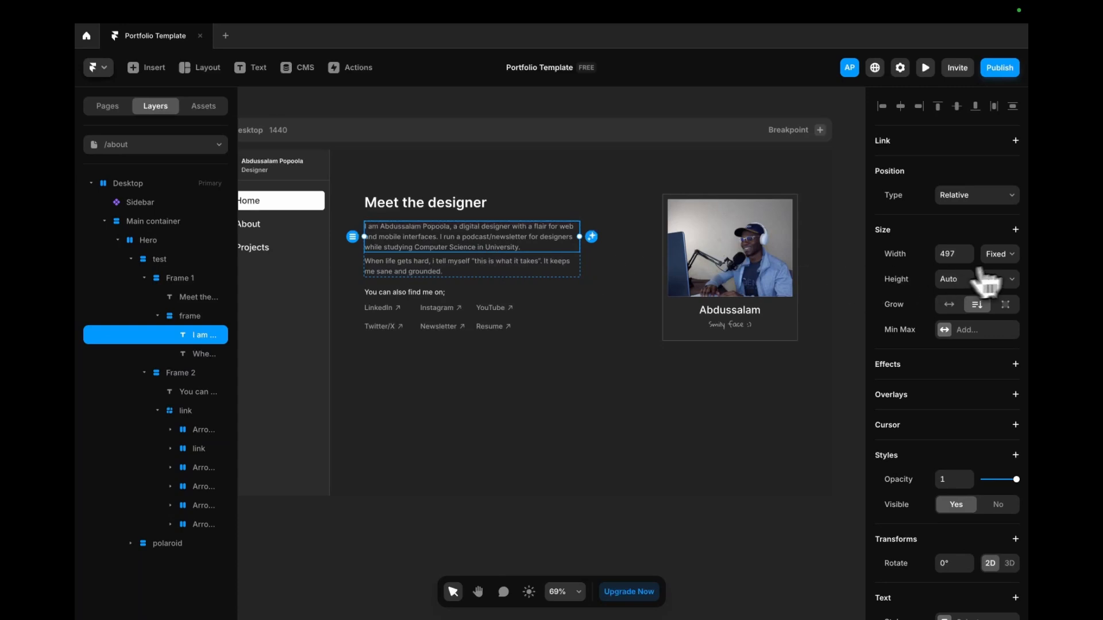
pyautogui.click(1000, 253)
pyautogui.click(992, 287)
pyautogui.click(498, 262)
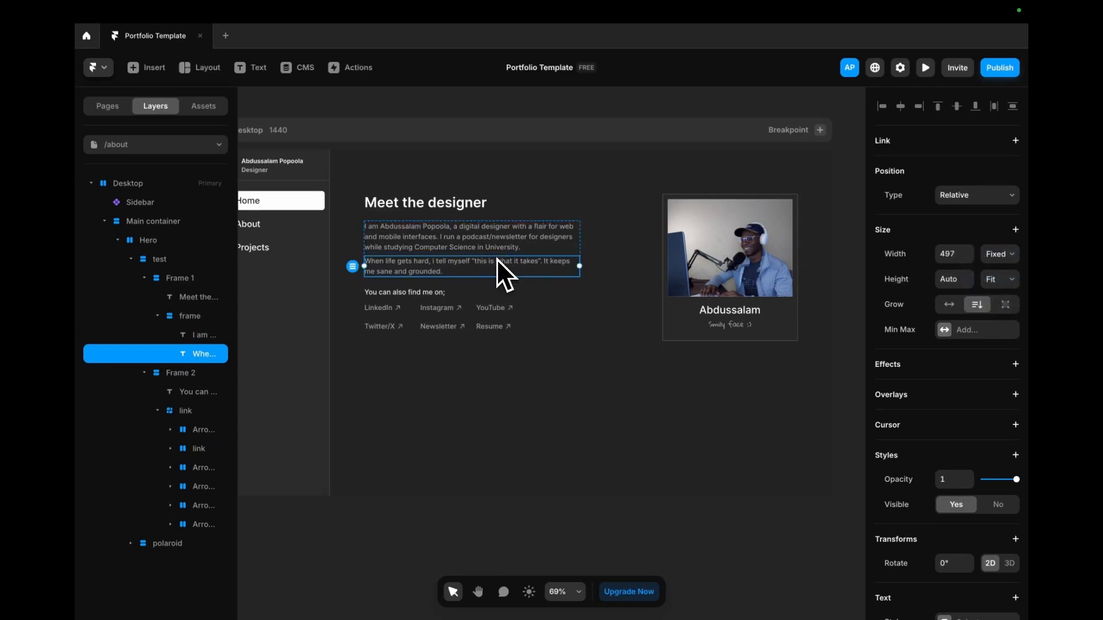
pyautogui.click(1000, 254)
pyautogui.click(998, 281)
# - Set the widths of Frame 1, holding the heading and bio, and Frame 2, holding the social links, to Fill
pyautogui.click(484, 206)
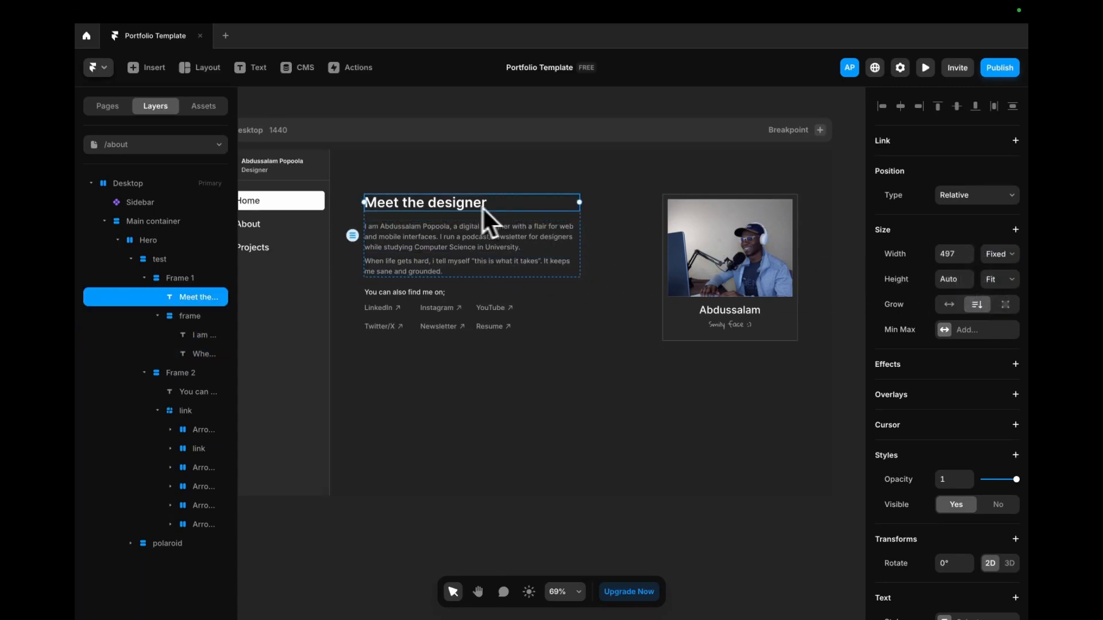
pyautogui.click(499, 219)
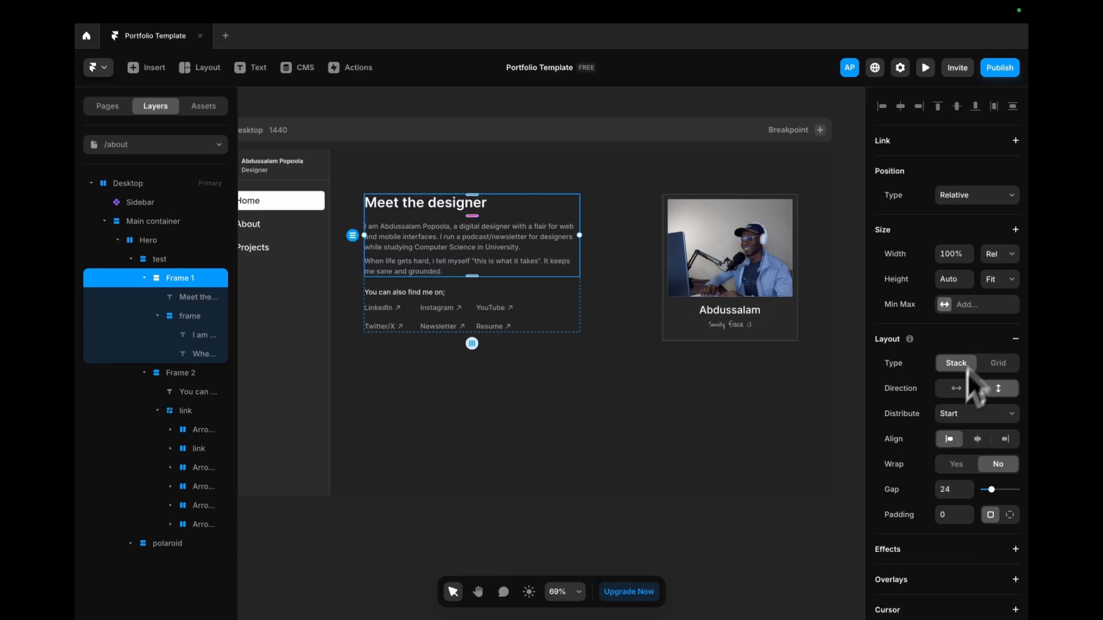
pyautogui.click(998, 257)
pyautogui.click(996, 265)
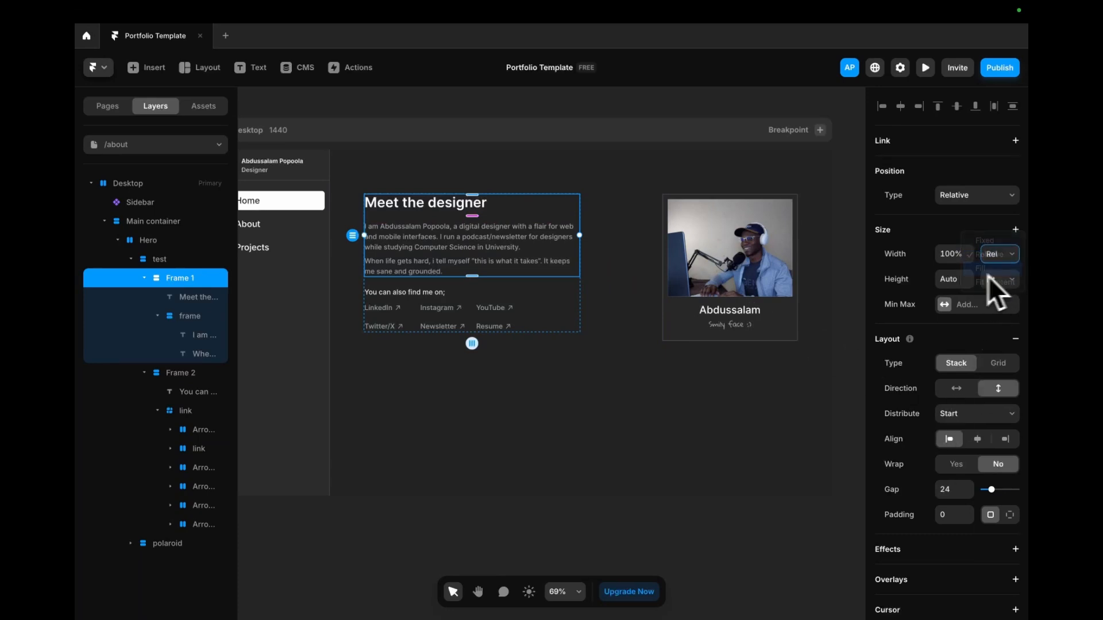
pyautogui.click(511, 303)
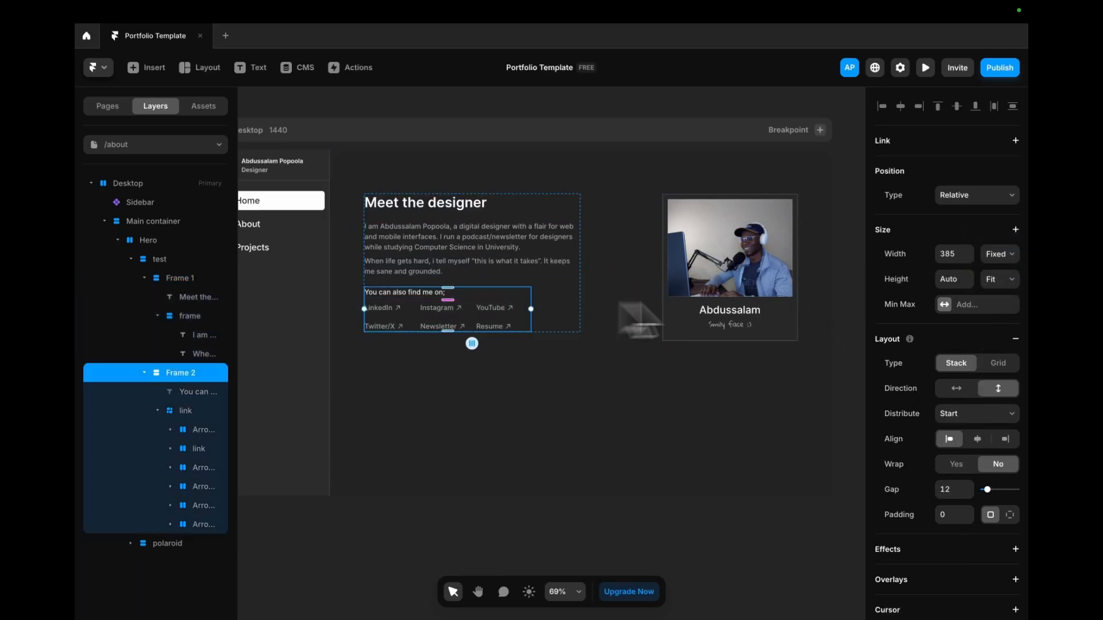
pyautogui.click(998, 254)
pyautogui.click(988, 288)
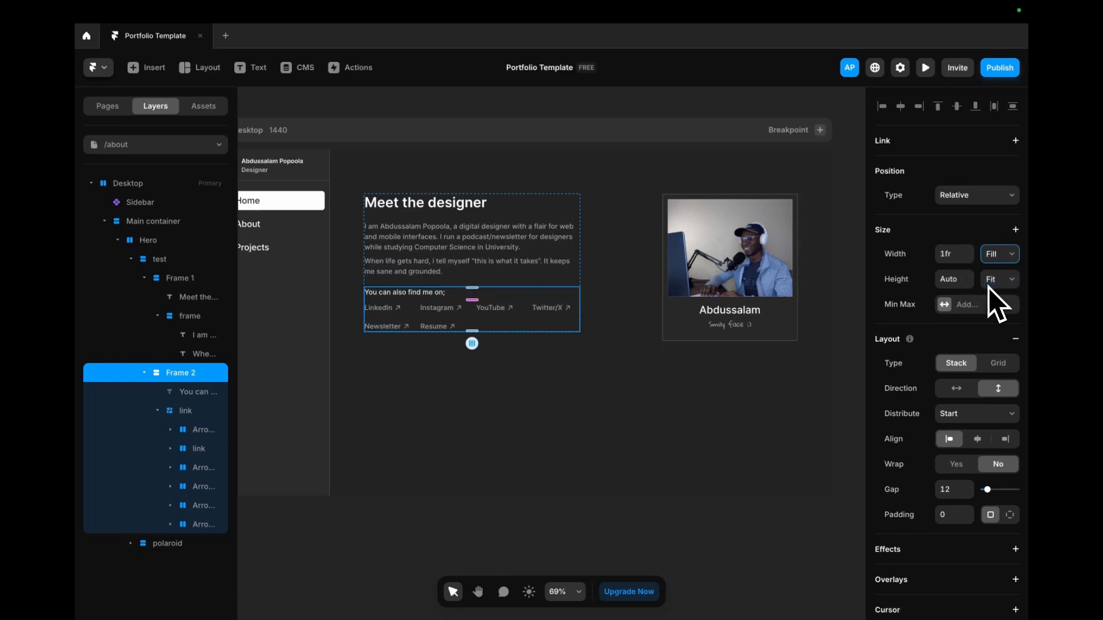
pyautogui.click(529, 284)
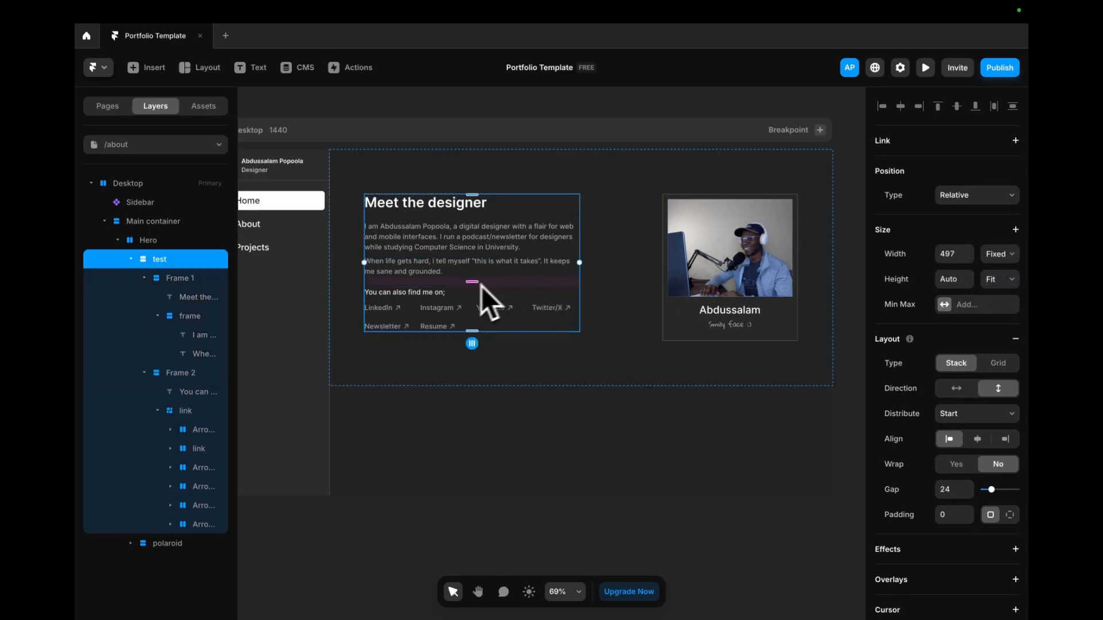
# - Try a top padding of 80 on the Hero frame and undo it
pyautogui.click(513, 220)
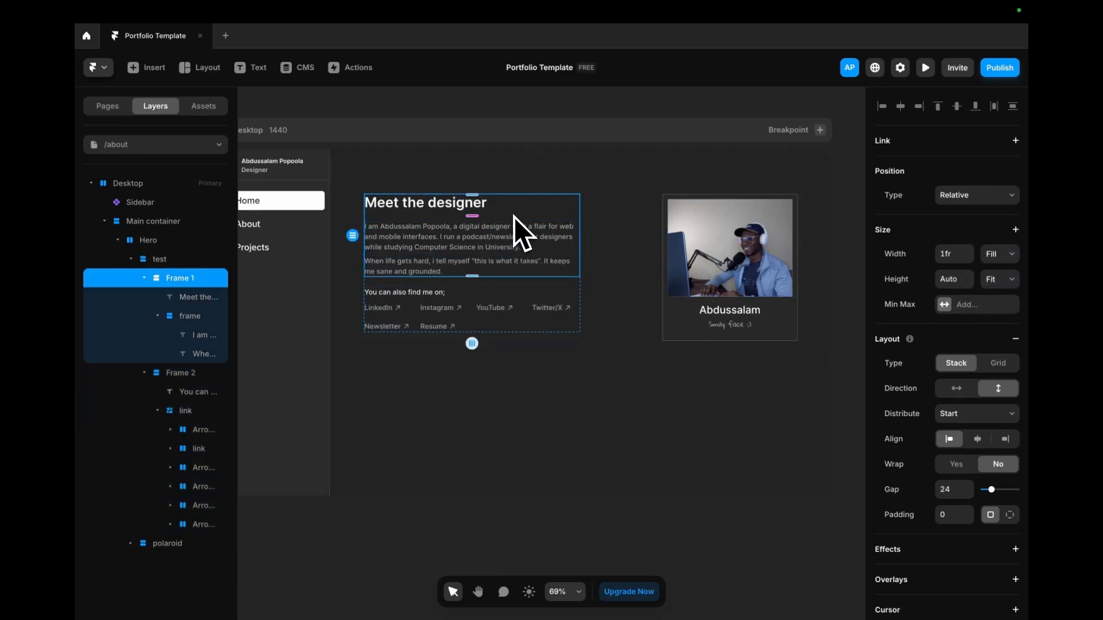
pyautogui.click(583, 247)
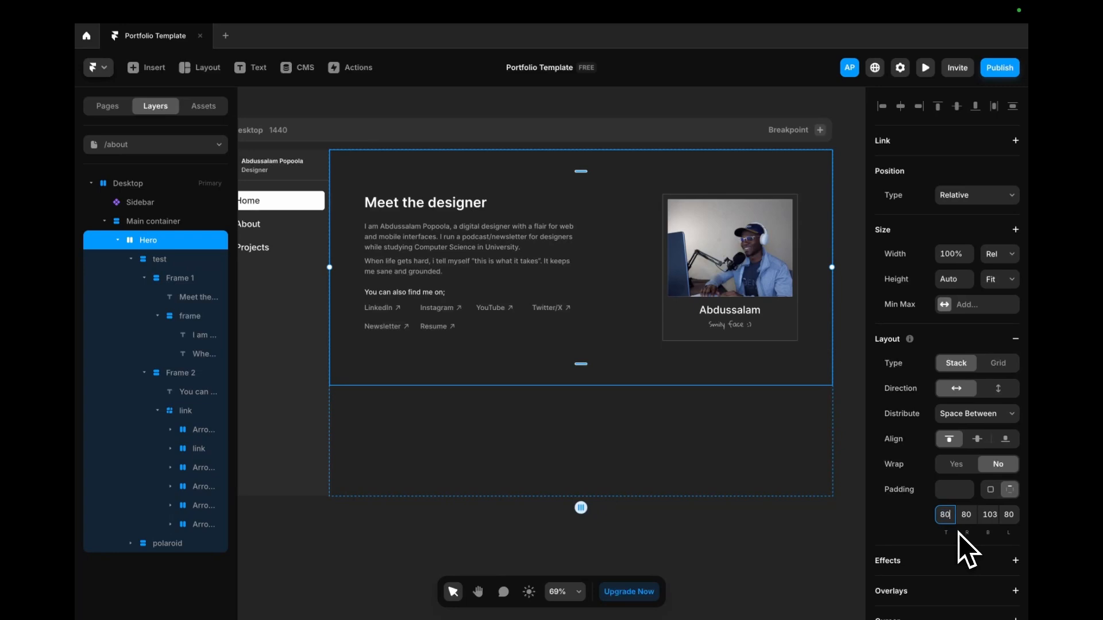
pyautogui.press('Return')
pyautogui.hotkey('ctrl', 'z')
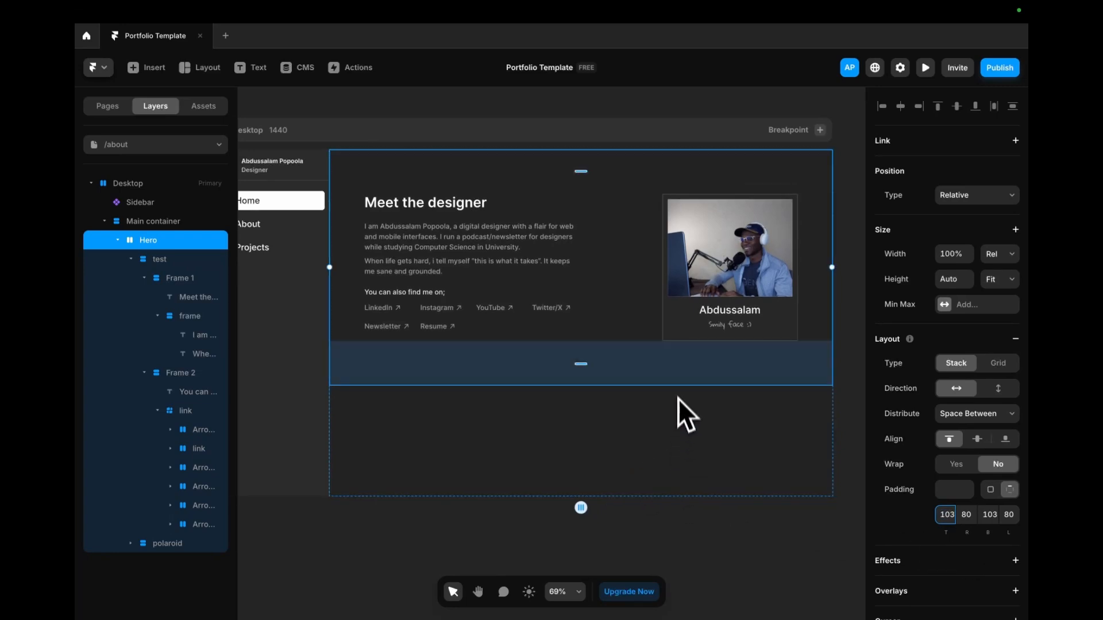
# - Try a Viewport height of 100vh with centre alignment on the Hero frame, and return the alignment to the start
pyautogui.click(995, 285)
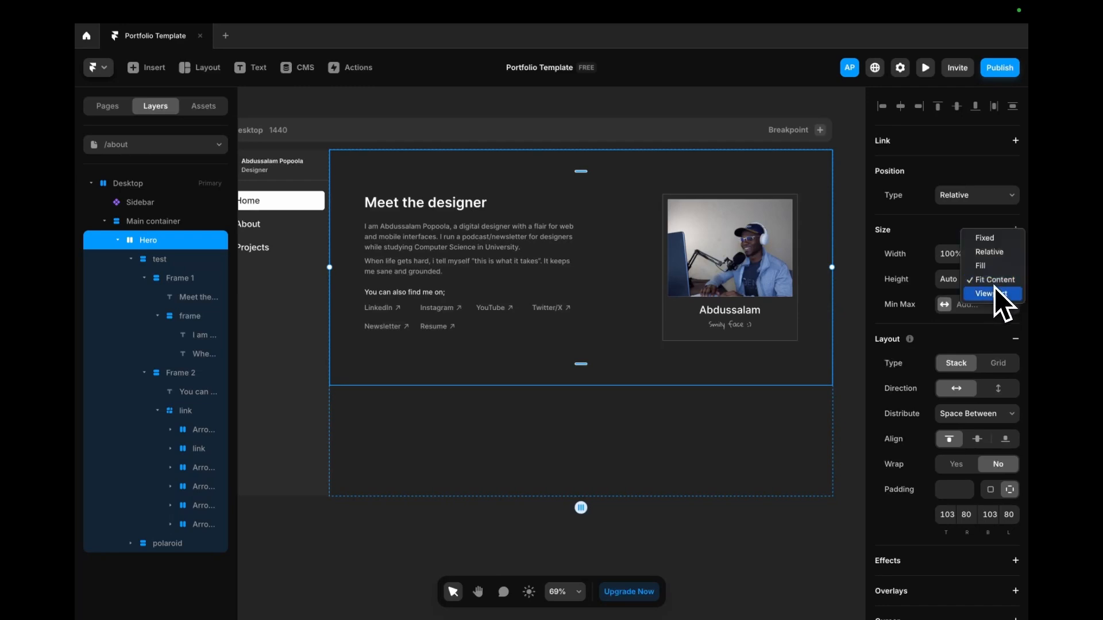
pyautogui.click(988, 295)
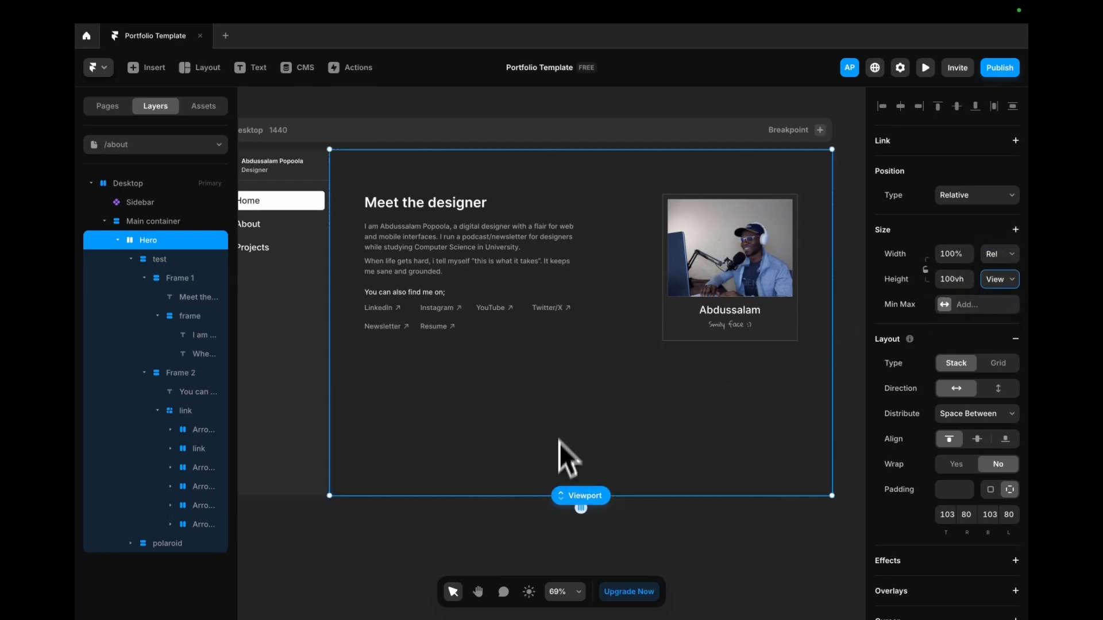
pyautogui.click(982, 415)
pyautogui.click(984, 415)
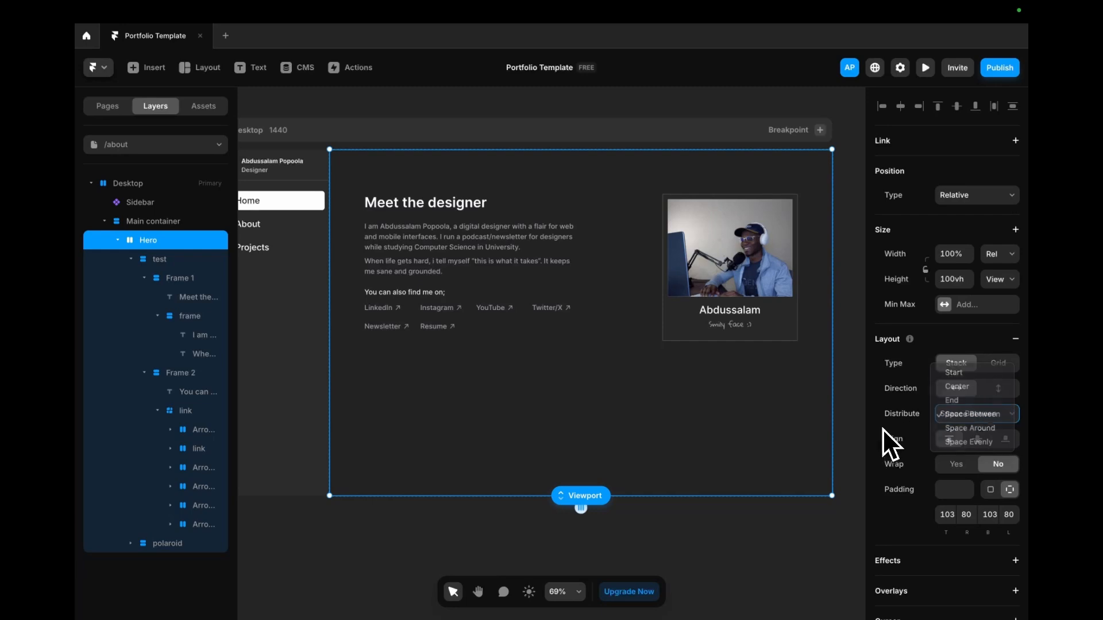
pyautogui.click(976, 439)
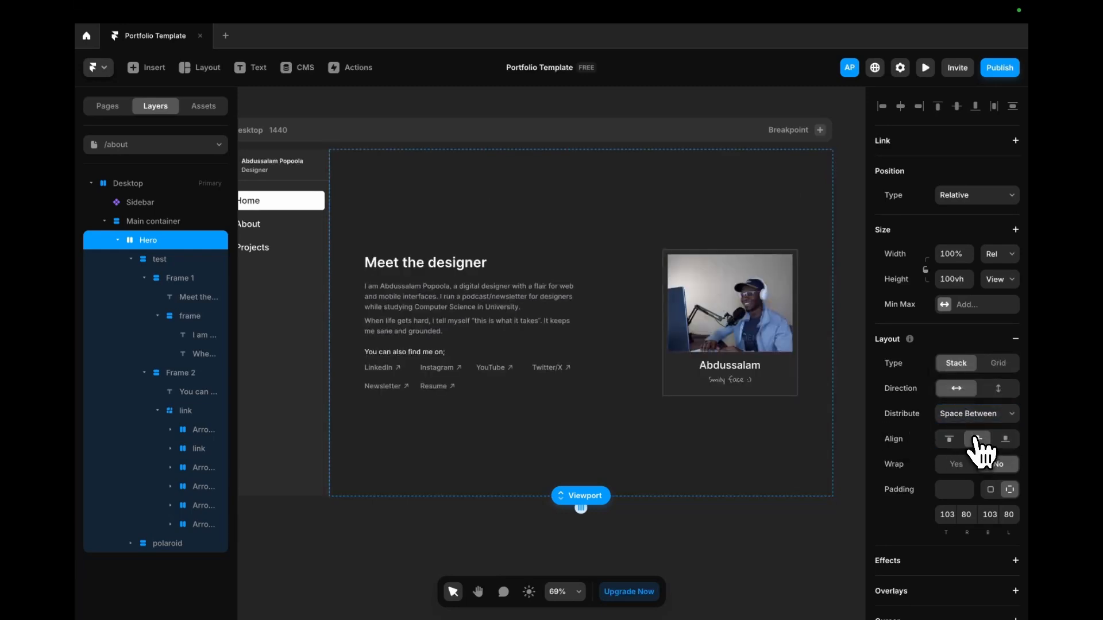
pyautogui.click(948, 439)
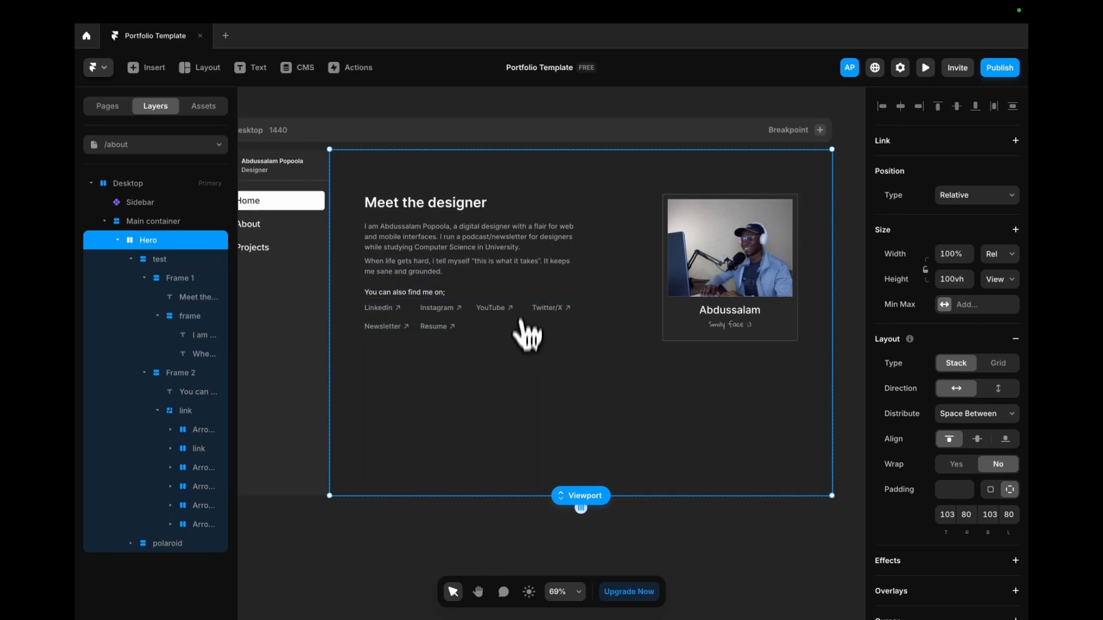
pyautogui.scroll(-5, 609, 402)
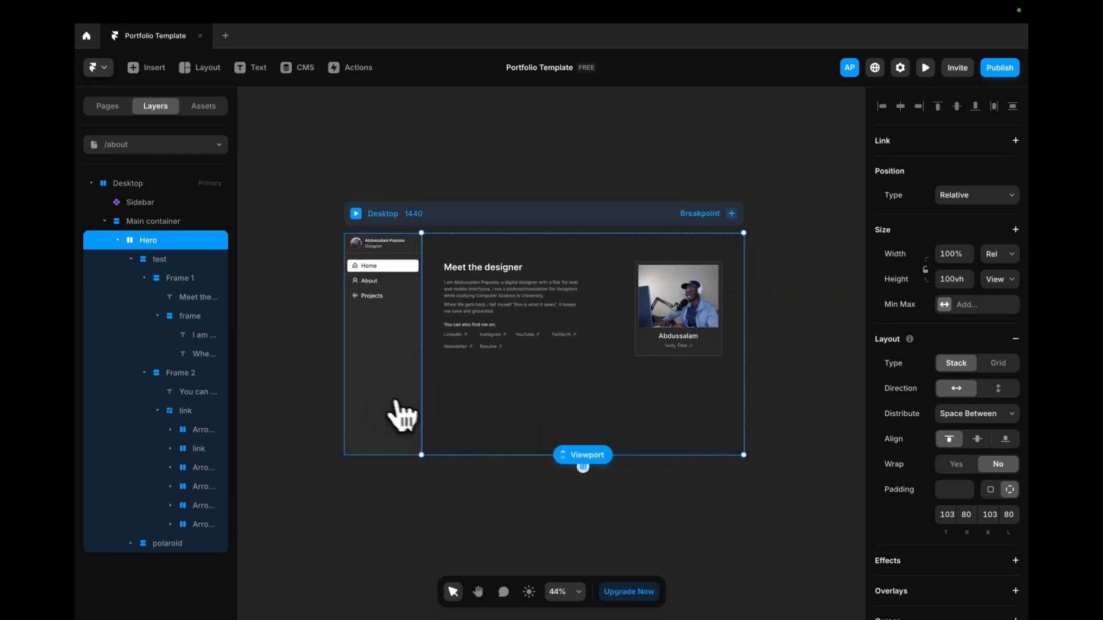
pyautogui.scroll(1, 422, 417)
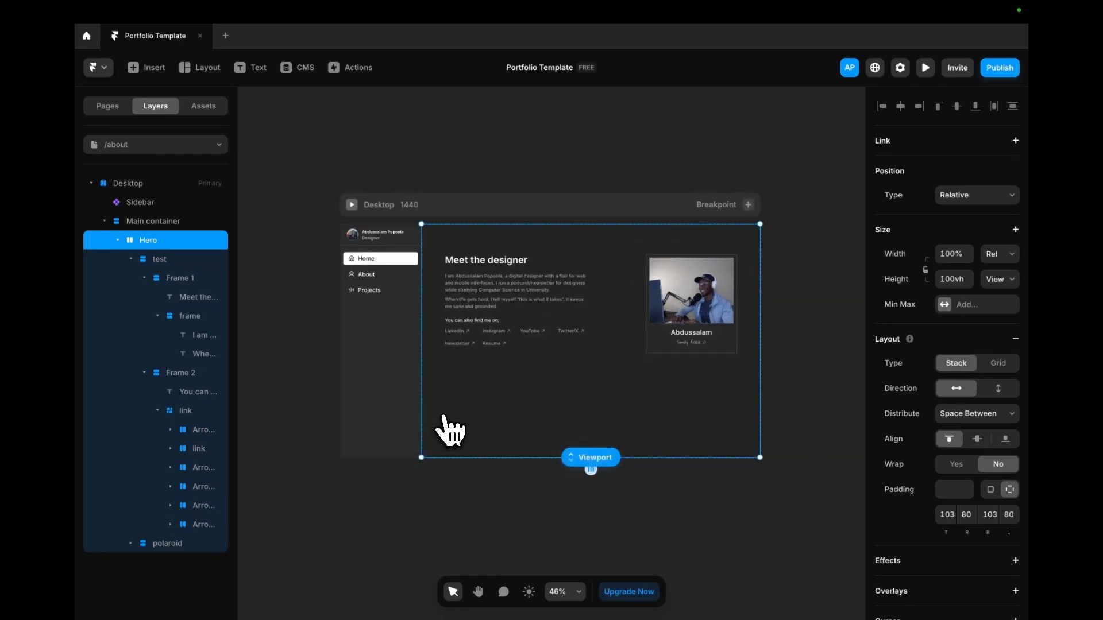
# - Collapse the Hero layer and set the Hero frame's height to Fit Content
pyautogui.click(118, 240)
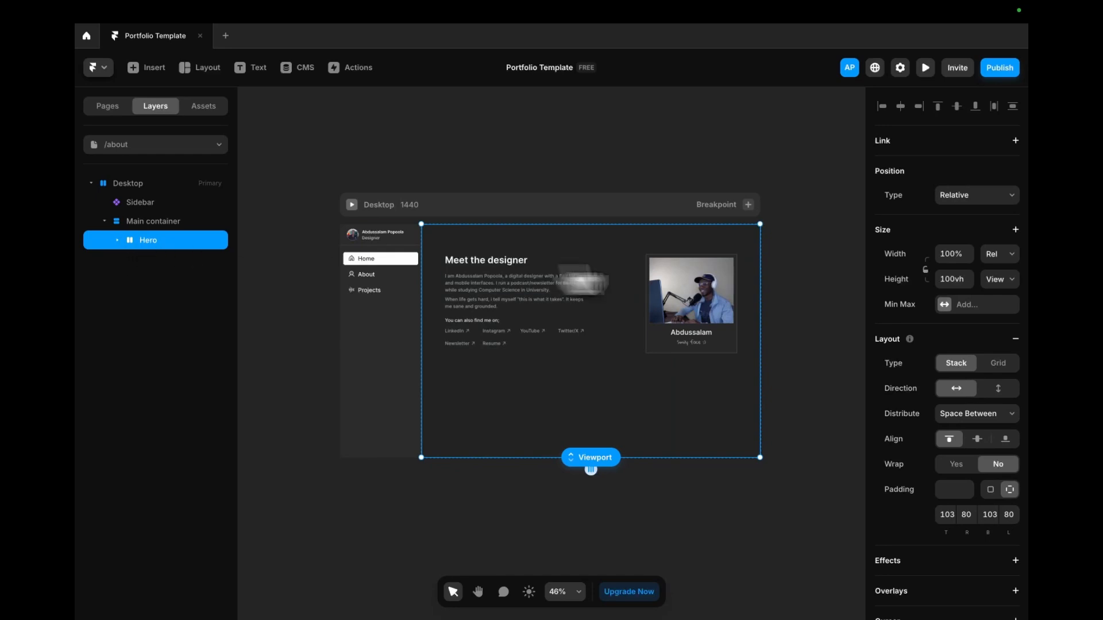
pyautogui.click(1000, 279)
pyautogui.click(996, 266)
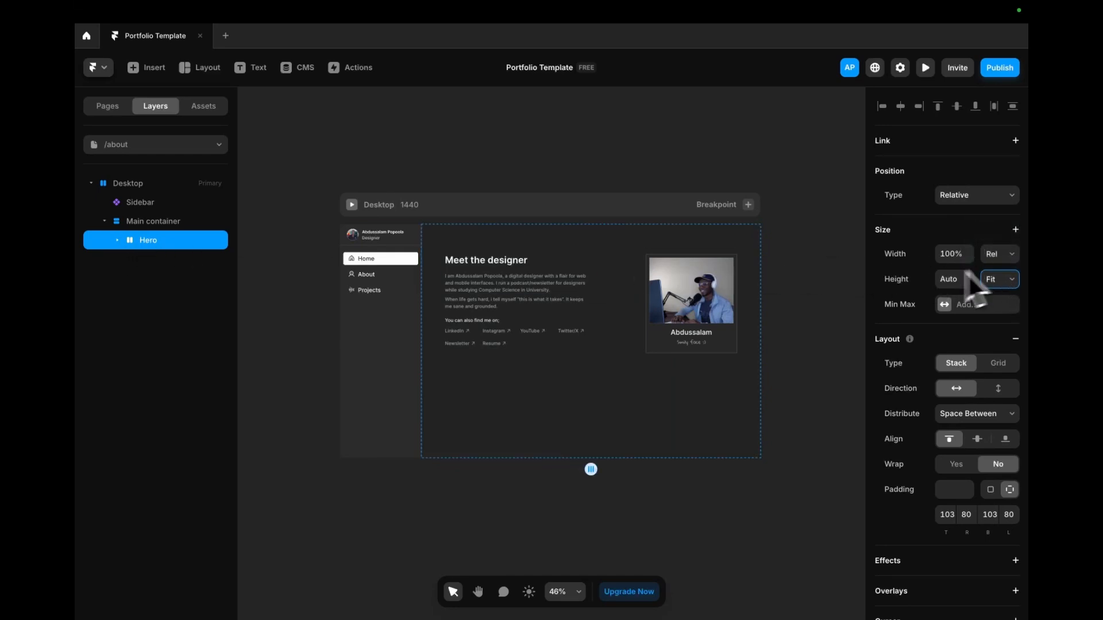
# - Place the Footer component below the Hero section in the About page's main container
pyautogui.click(198, 112)
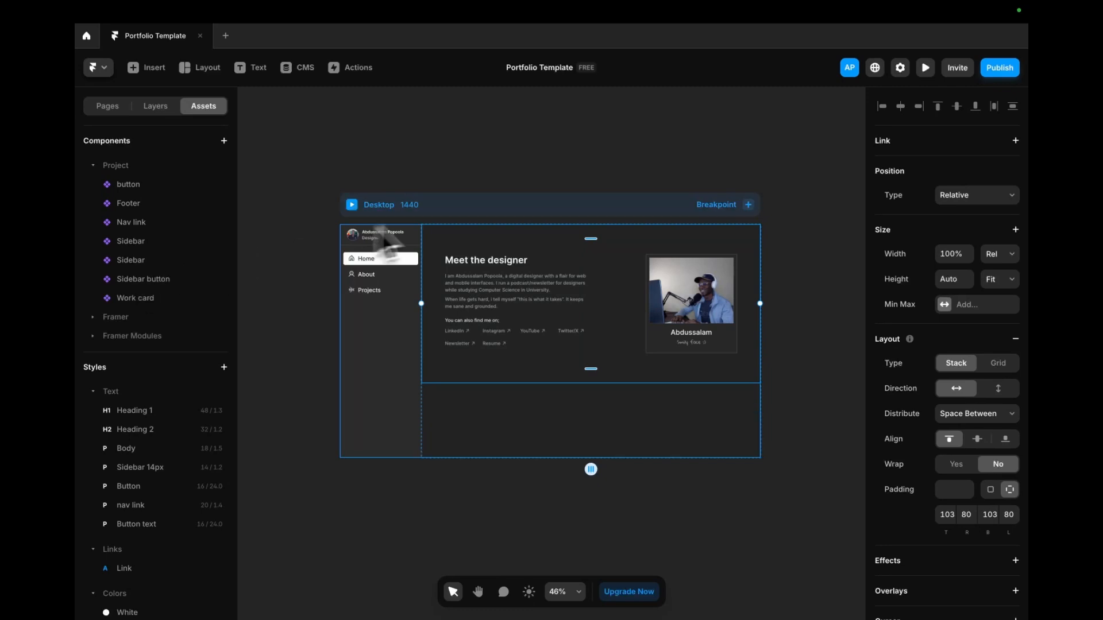
pyautogui.click(385, 244)
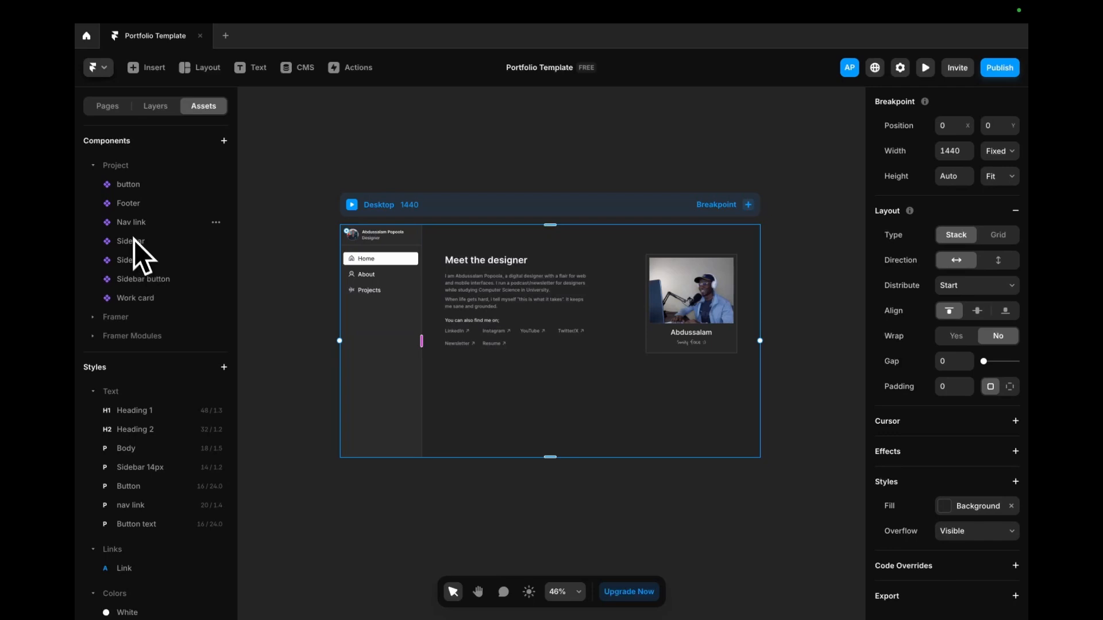
pyautogui.moveTo(128, 204); pyautogui.dragTo(492, 416)
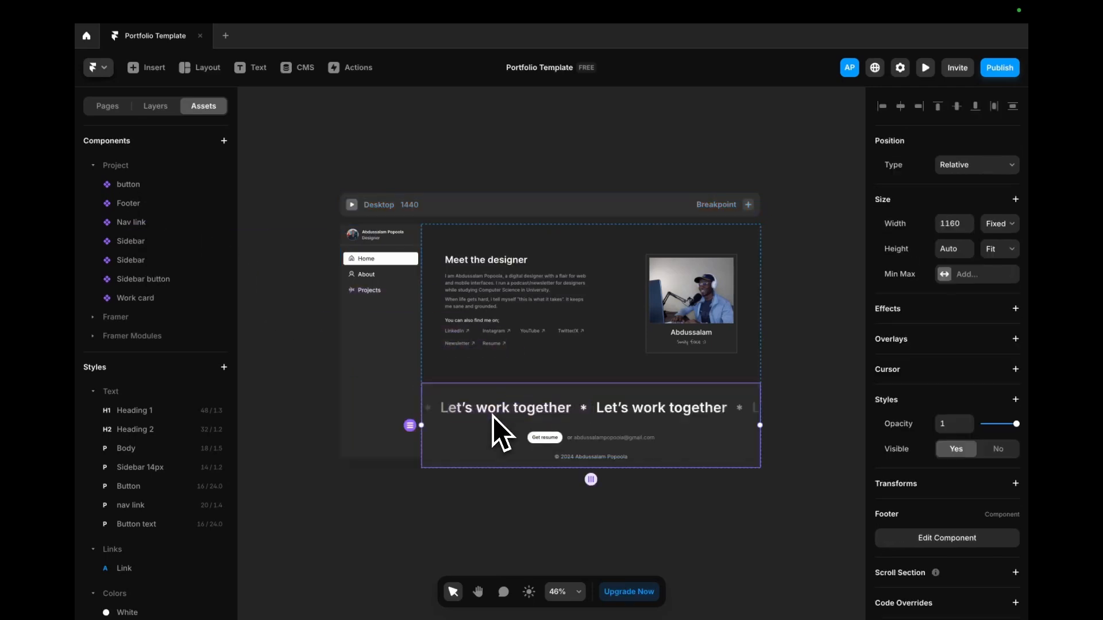
pyautogui.click(826, 372)
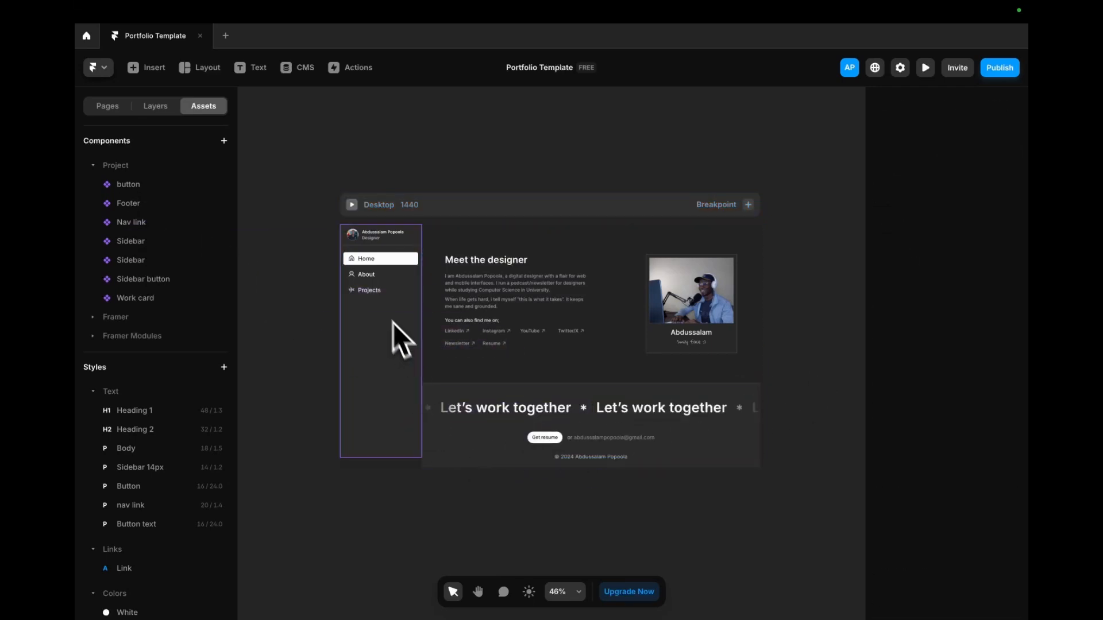
# - Preview the About page on desktop, examining how the sidebar, hero and footer behave while scrolling
pyautogui.click(383, 345)
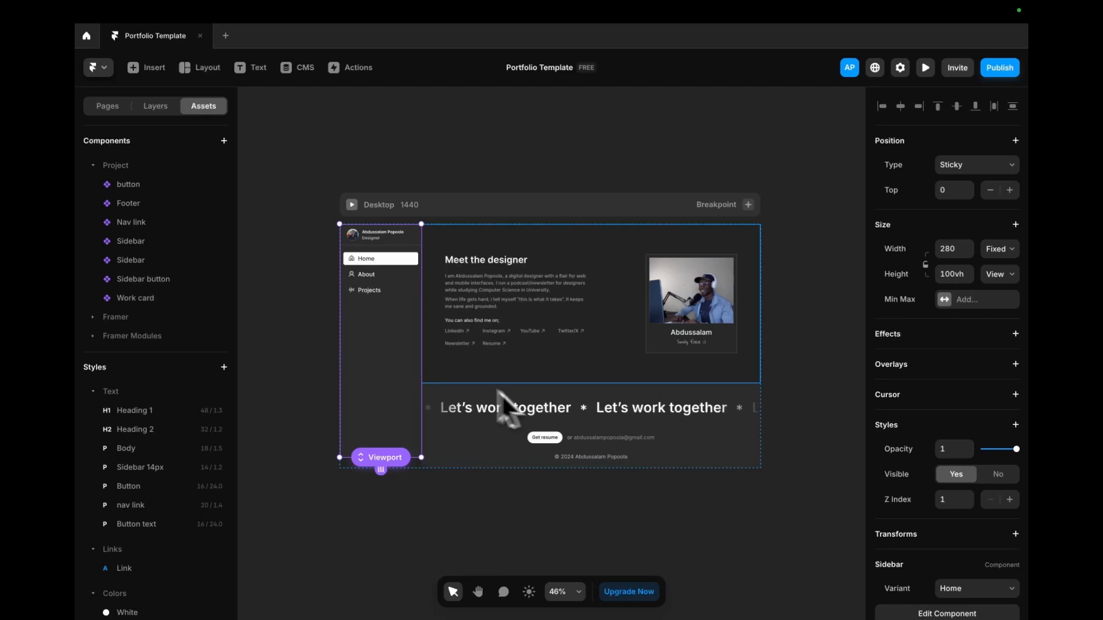
pyautogui.click(352, 205)
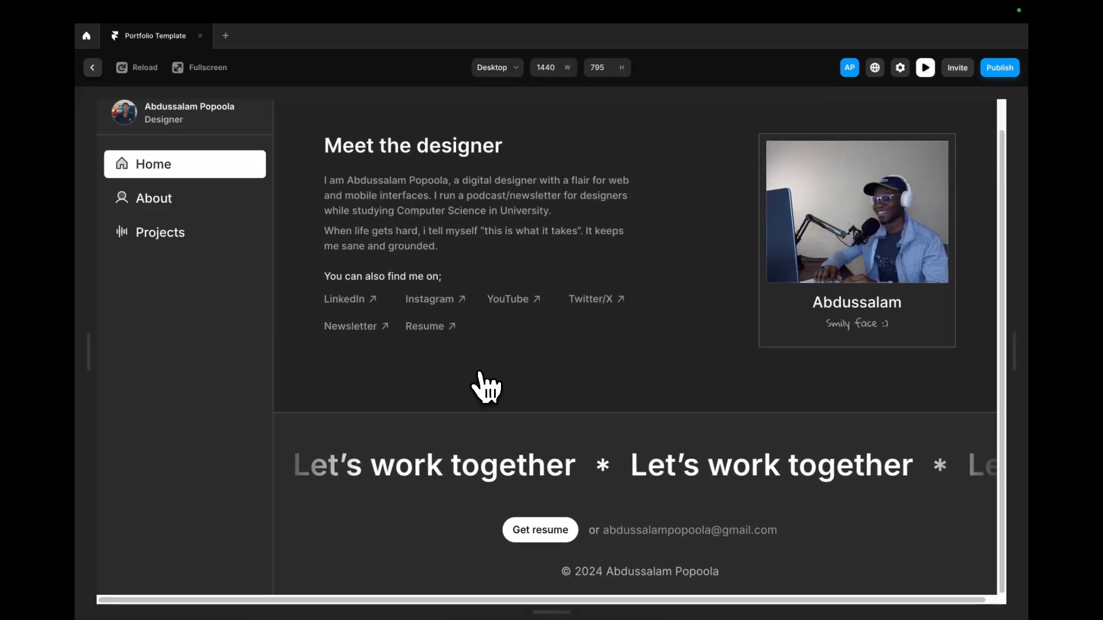
pyautogui.scroll(-1, 475, 373)
pyautogui.scroll(1, 472, 373)
pyautogui.scroll(-1, 470, 373)
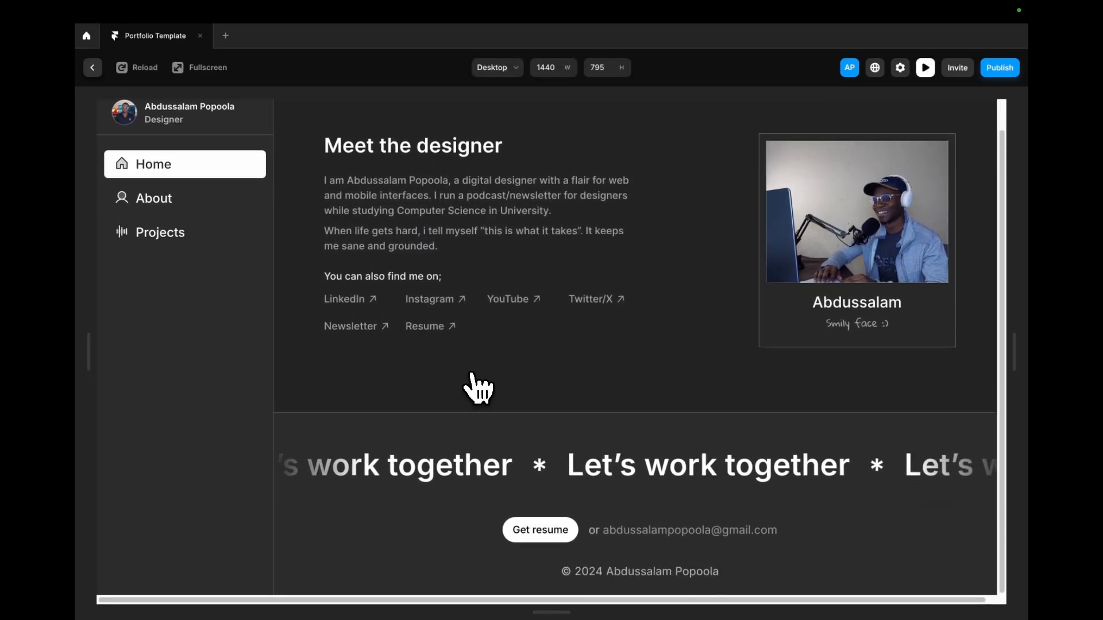
pyautogui.scroll(1, 470, 374)
pyautogui.scroll(-1, 470, 374)
pyautogui.scroll(1, 469, 373)
pyautogui.scroll(-1, 469, 373)
pyautogui.scroll(1, 470, 373)
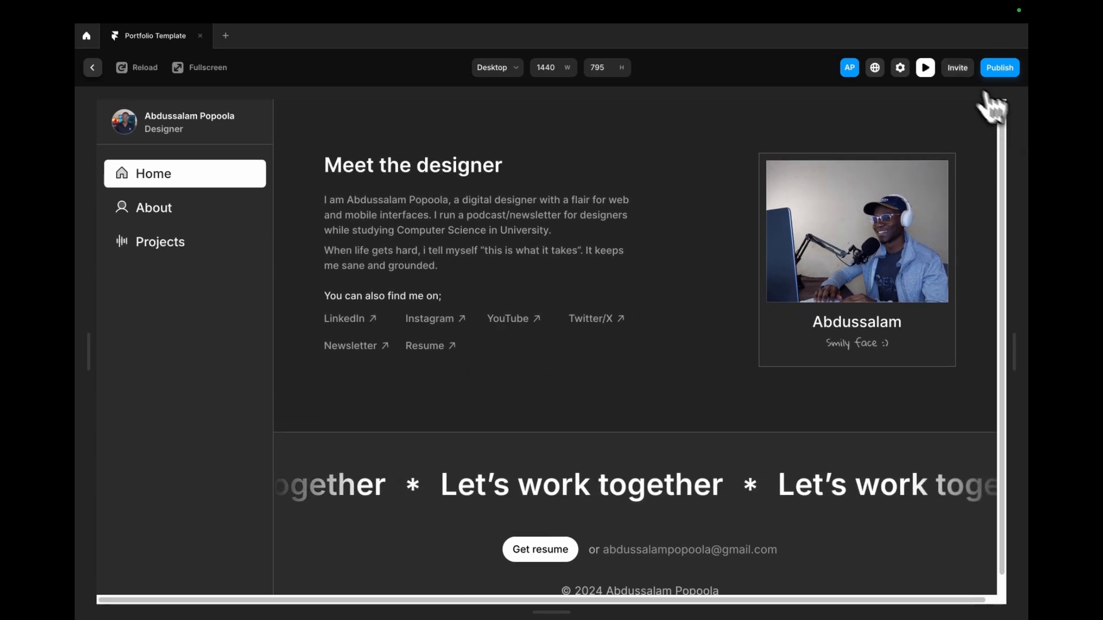
pyautogui.click(925, 67)
pyautogui.click(502, 492)
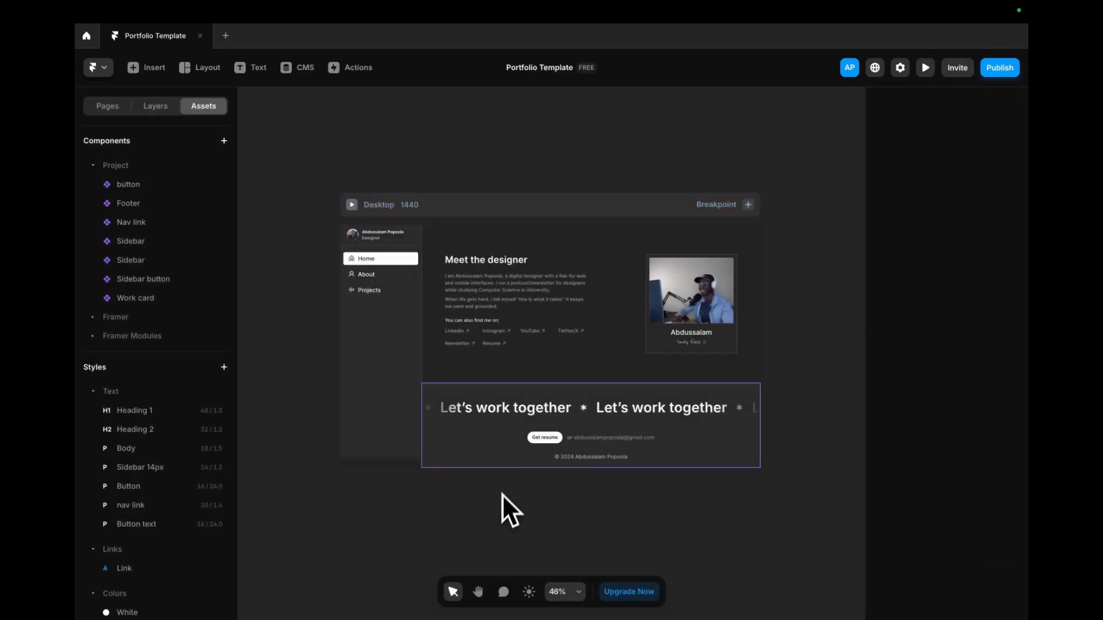
pyautogui.click(512, 427)
pyautogui.click(541, 368)
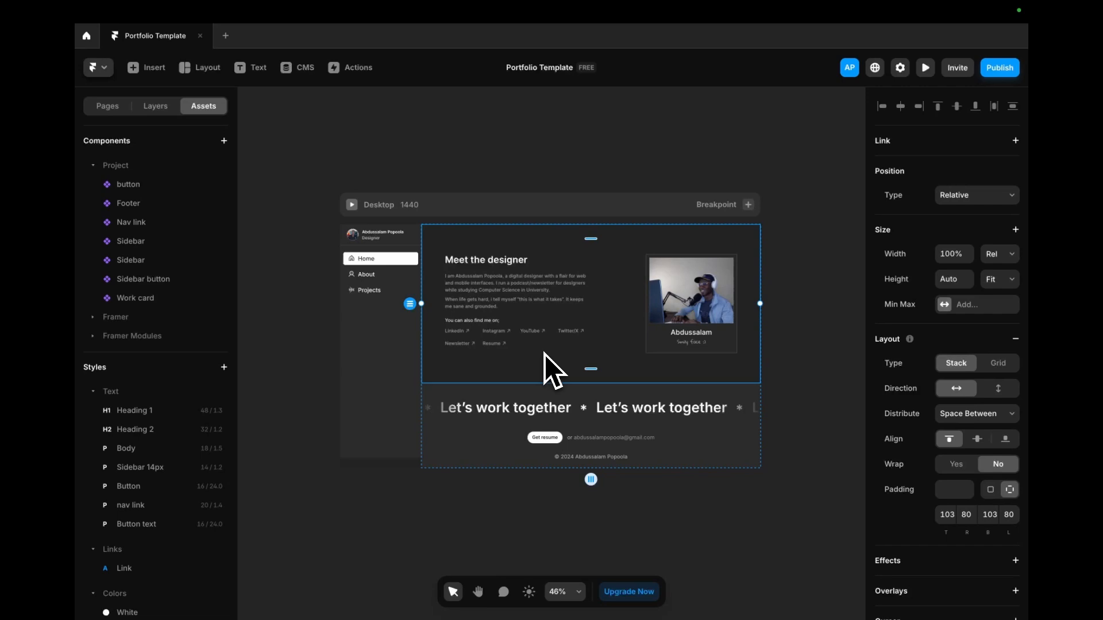
pyautogui.click(527, 423)
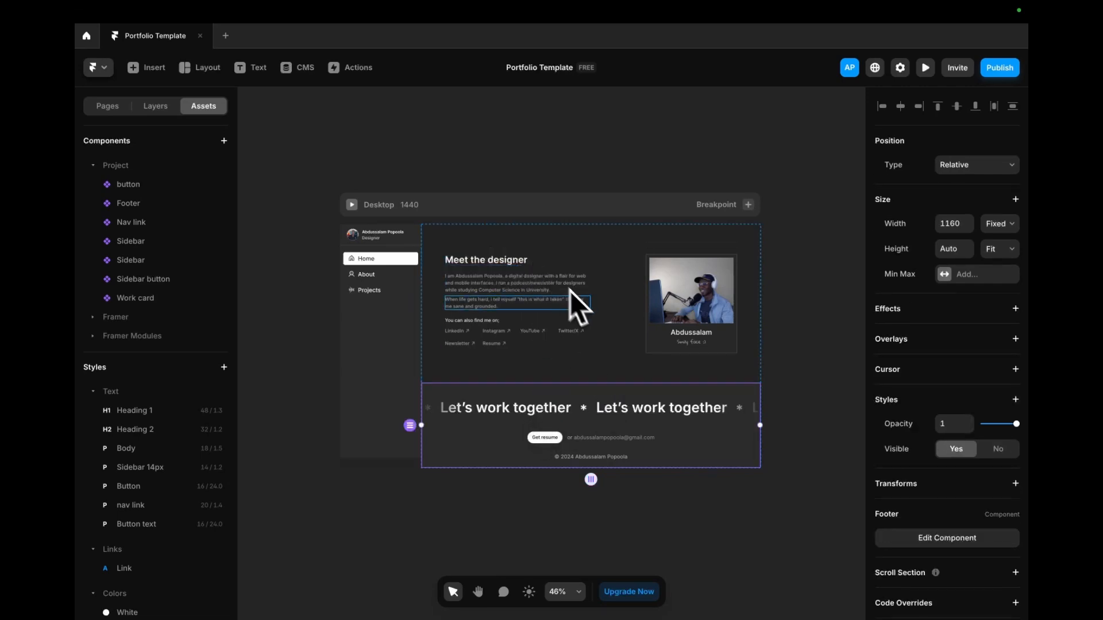
pyautogui.click(598, 300)
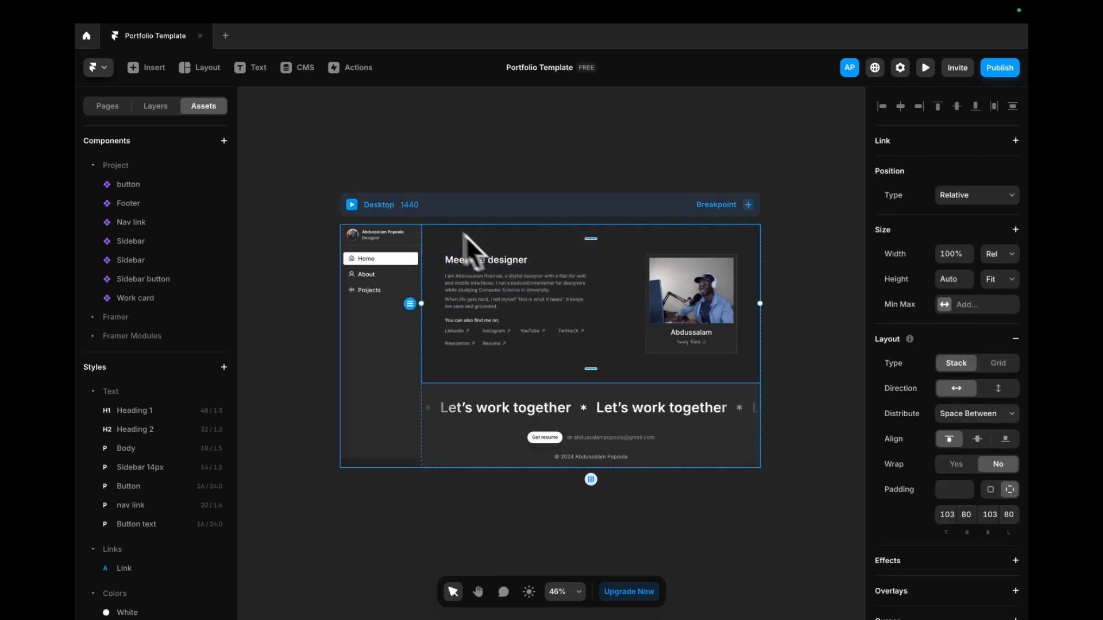
# - Switch to the Home page, inspect the Nav link component inside its Sidebar, and return to the page
pyautogui.click(118, 107)
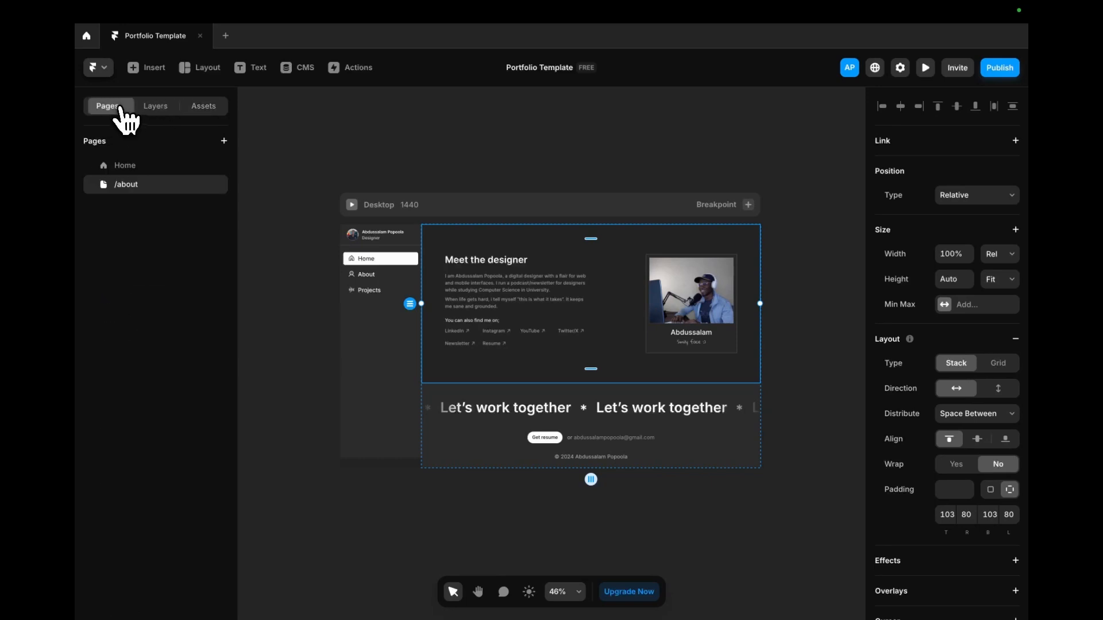
pyautogui.click(154, 166)
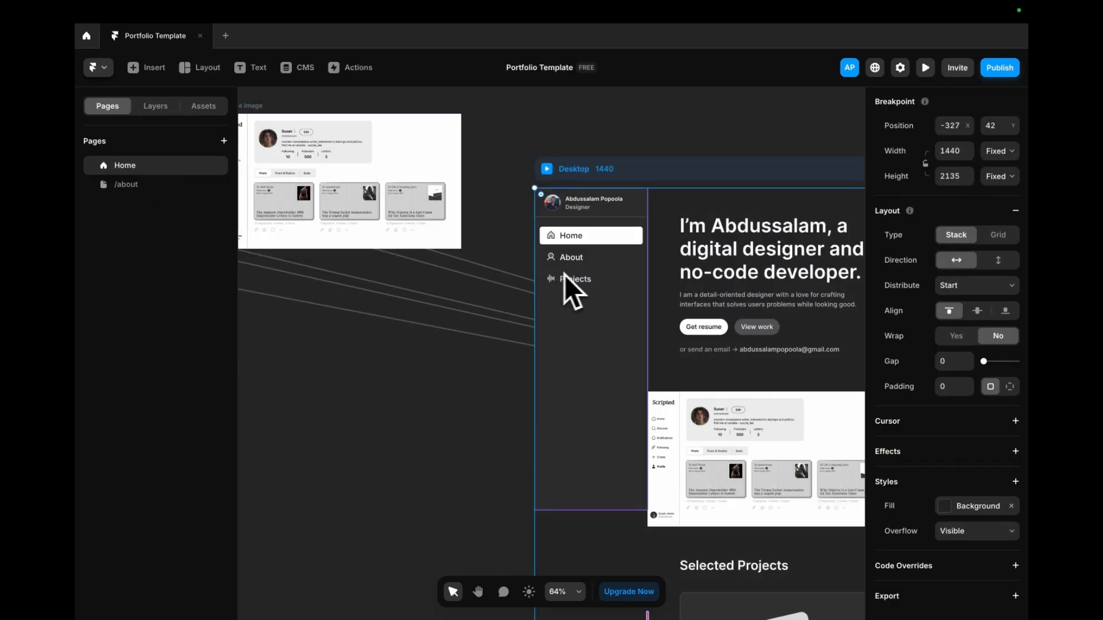
pyautogui.click(570, 261)
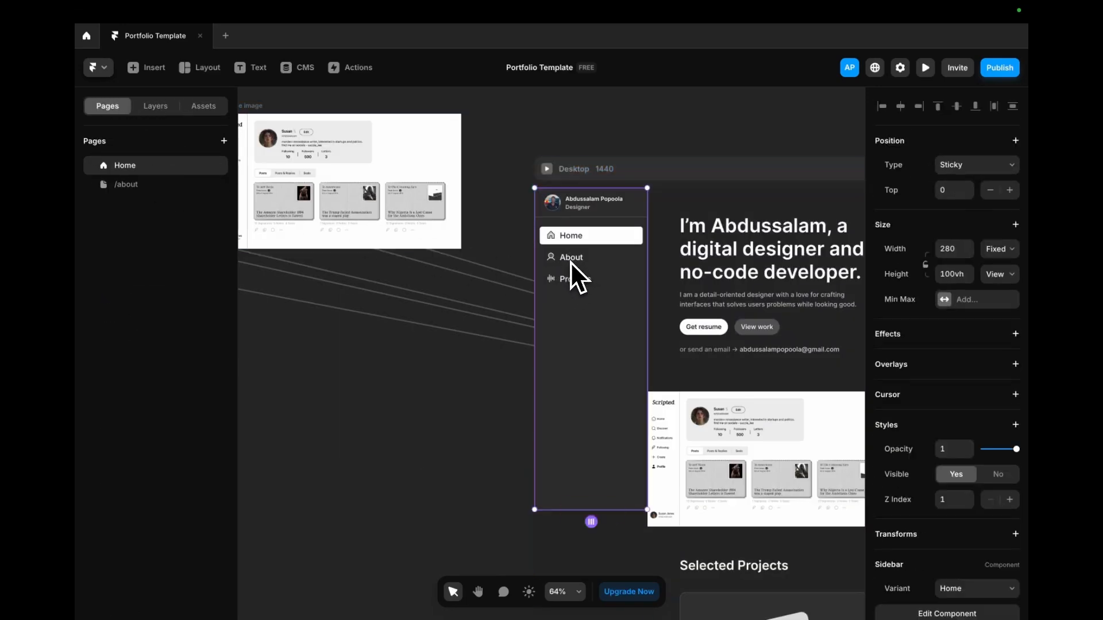
pyautogui.doubleClick(577, 260)
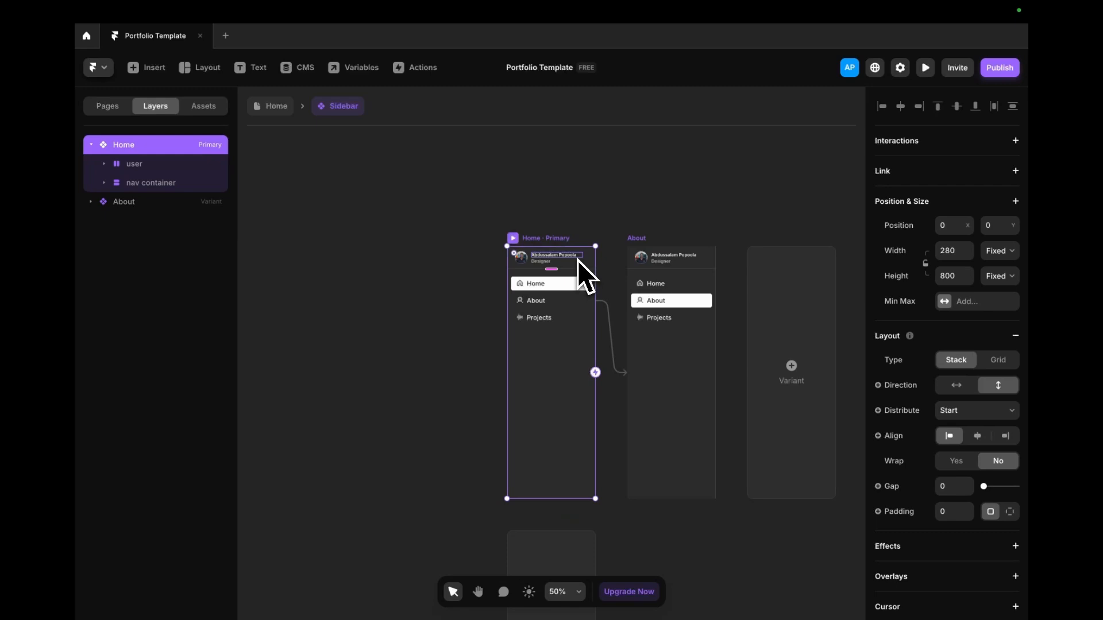
pyautogui.click(532, 299)
pyautogui.doubleClick(531, 300)
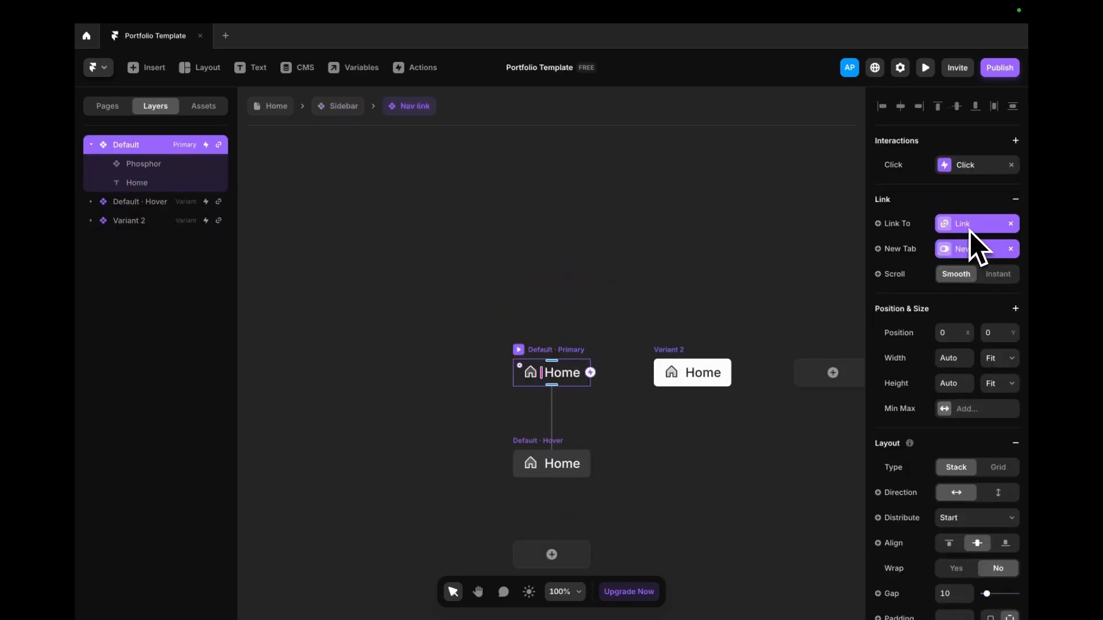
pyautogui.click(270, 107)
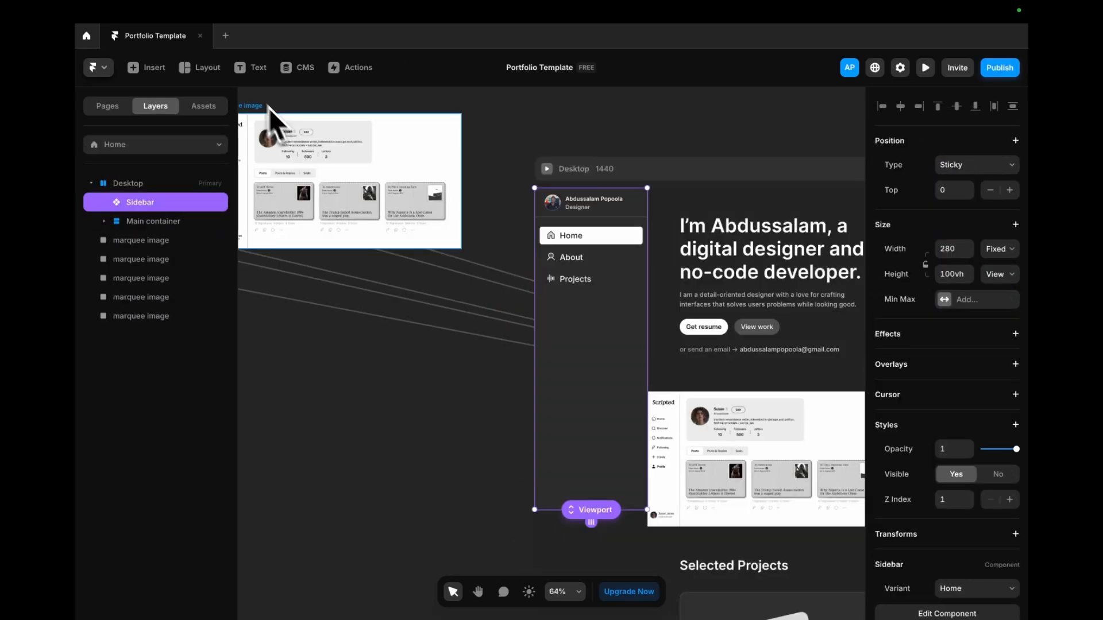
# - Link the Home nav link in the Sidebar component's Home variant to the Home page, with New Tab set to No
pyautogui.doubleClick(581, 240)
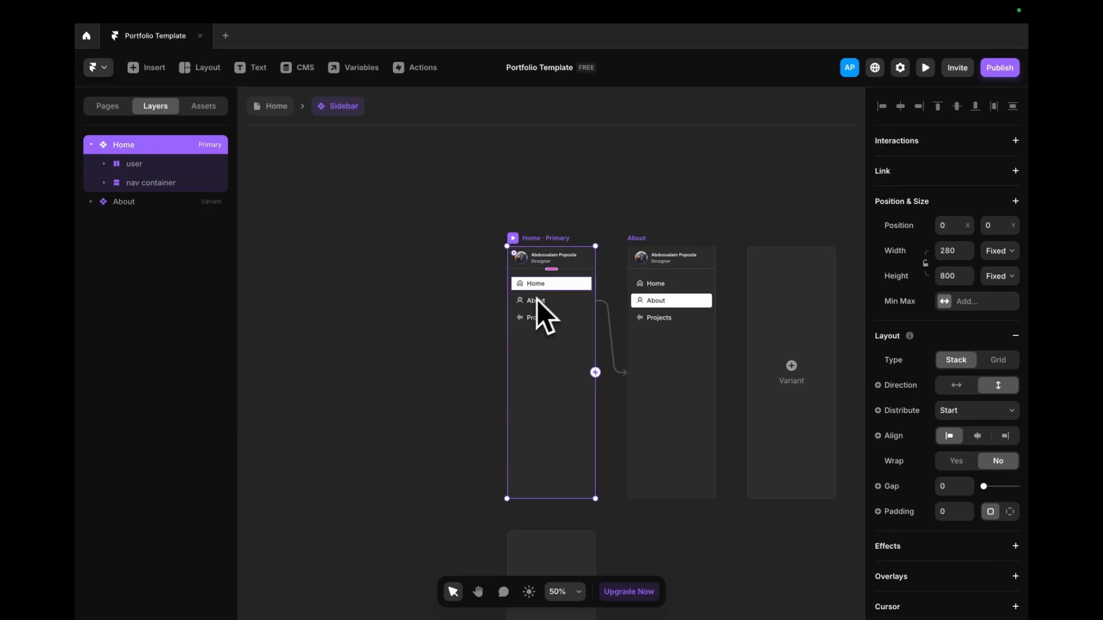
pyautogui.click(548, 284)
pyautogui.scroll(-1, 985, 293)
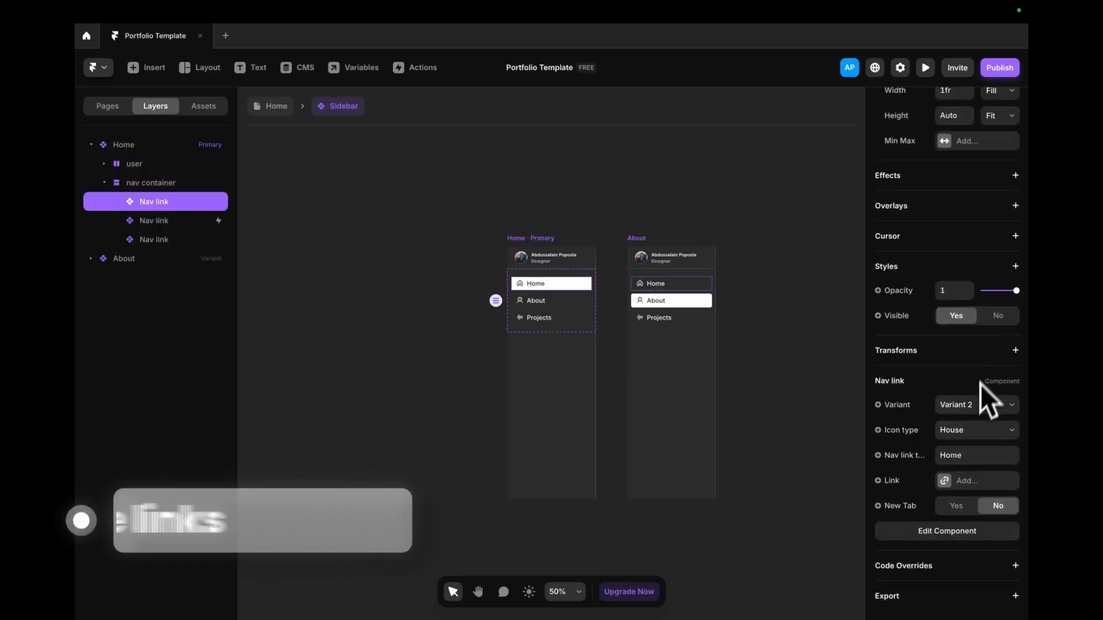
pyautogui.click(971, 482)
pyautogui.click(804, 516)
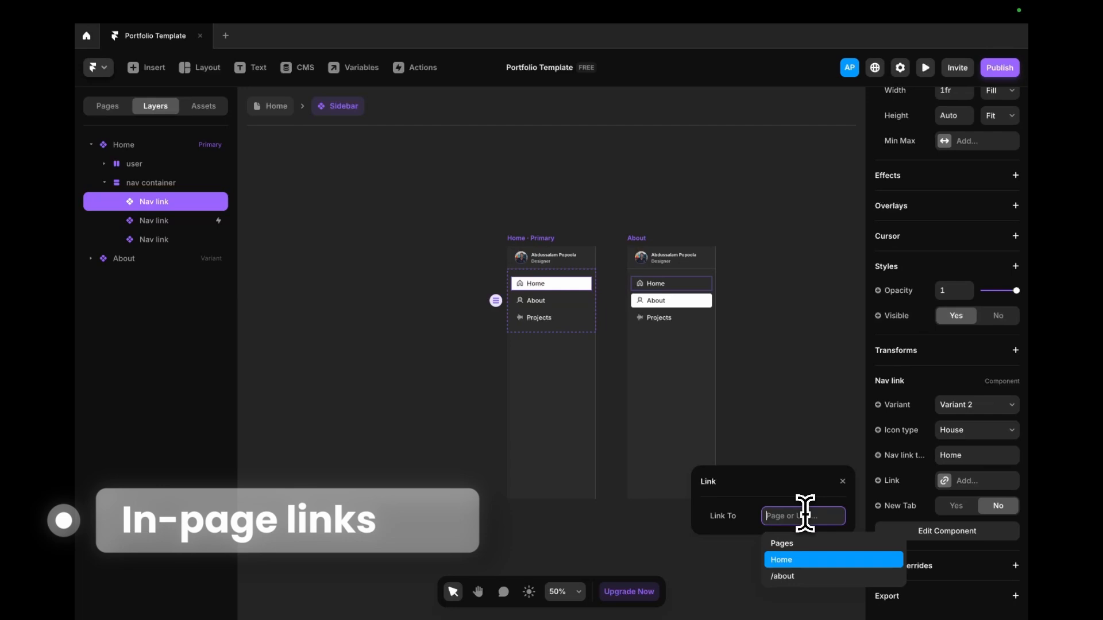
pyautogui.click(809, 558)
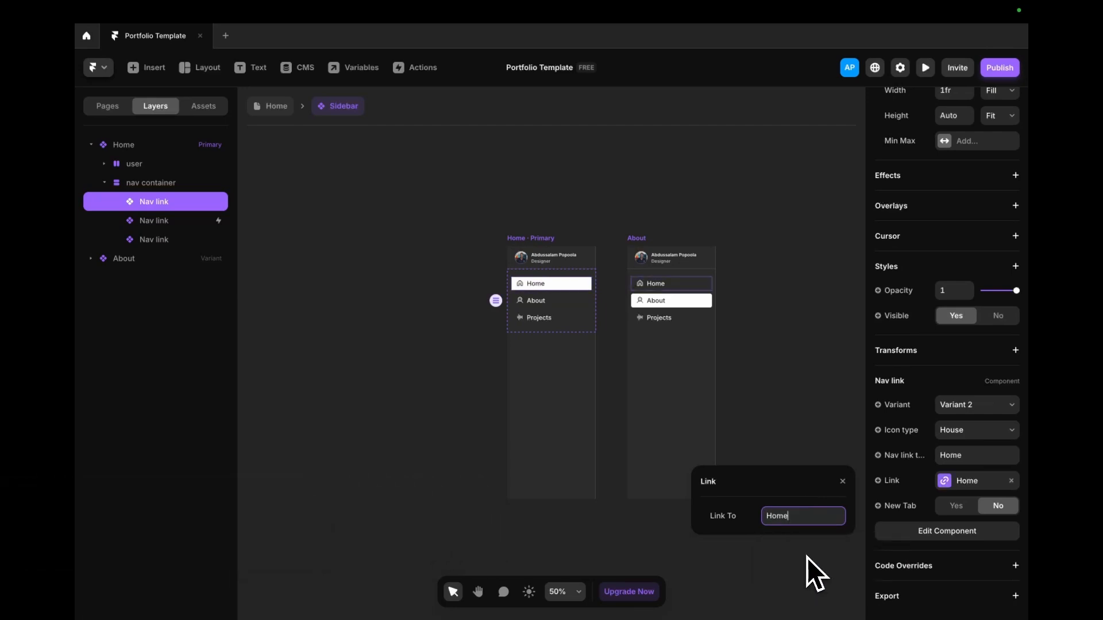
pyautogui.click(997, 508)
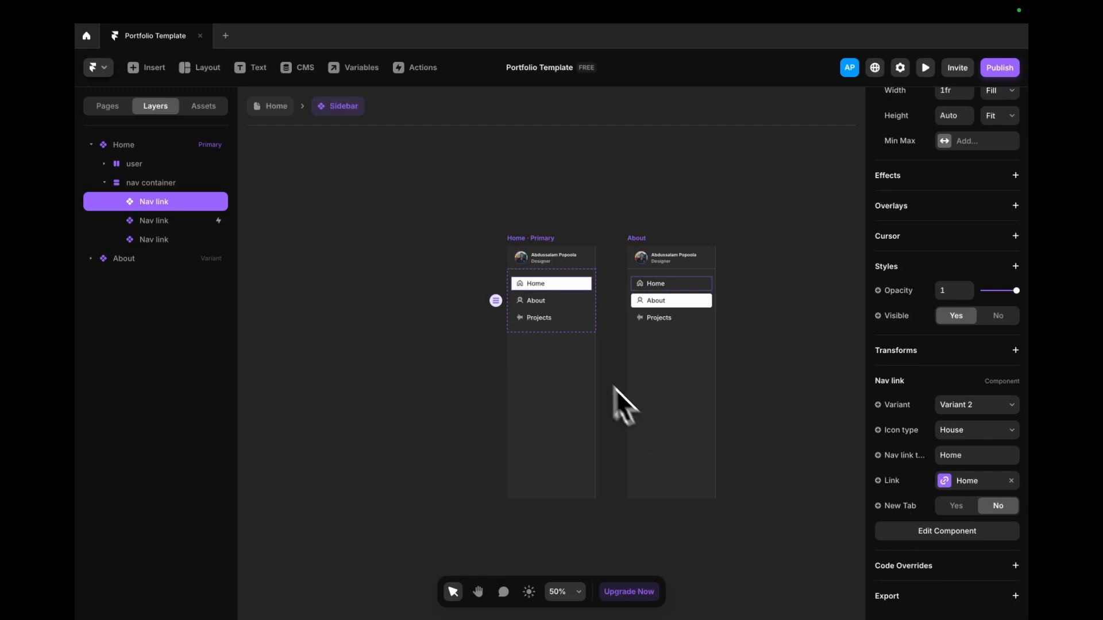
# - Link the About nav link in the Sidebar component's Home variant to the /about page, with New Tab set to No
pyautogui.click(543, 307)
pyautogui.scroll(-2, 983, 518)
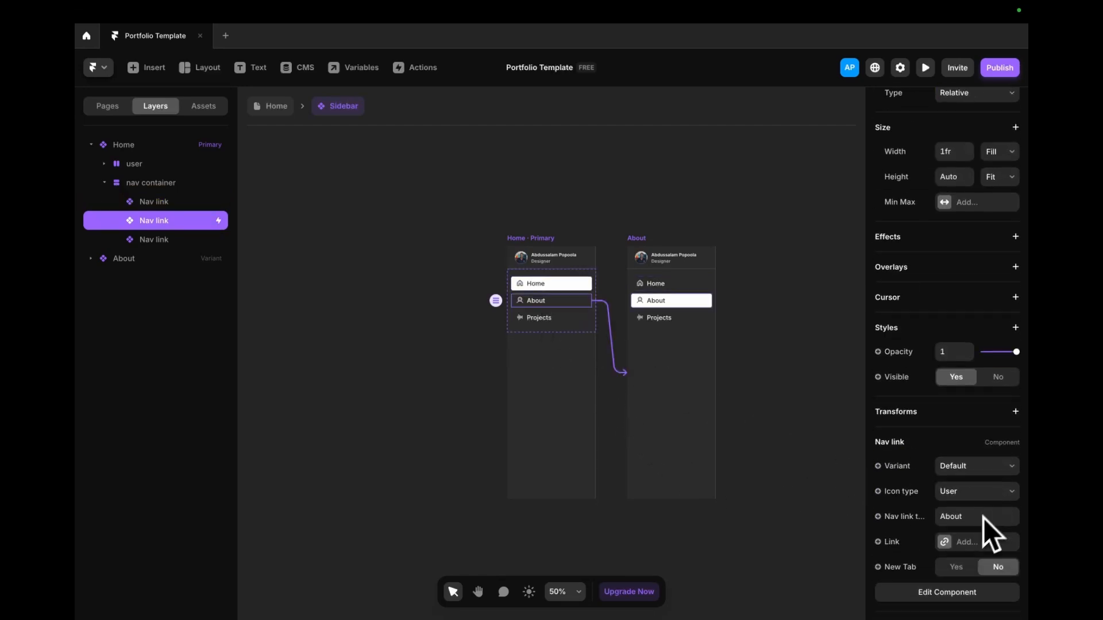
pyautogui.click(969, 543)
pyautogui.click(783, 578)
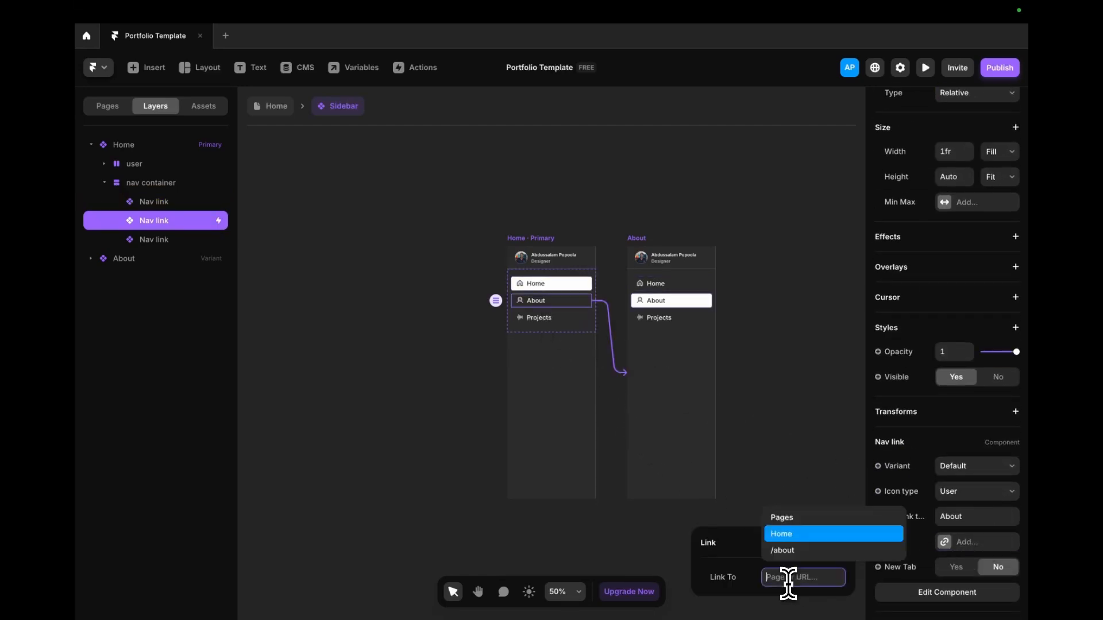
pyautogui.click(795, 551)
pyautogui.click(998, 569)
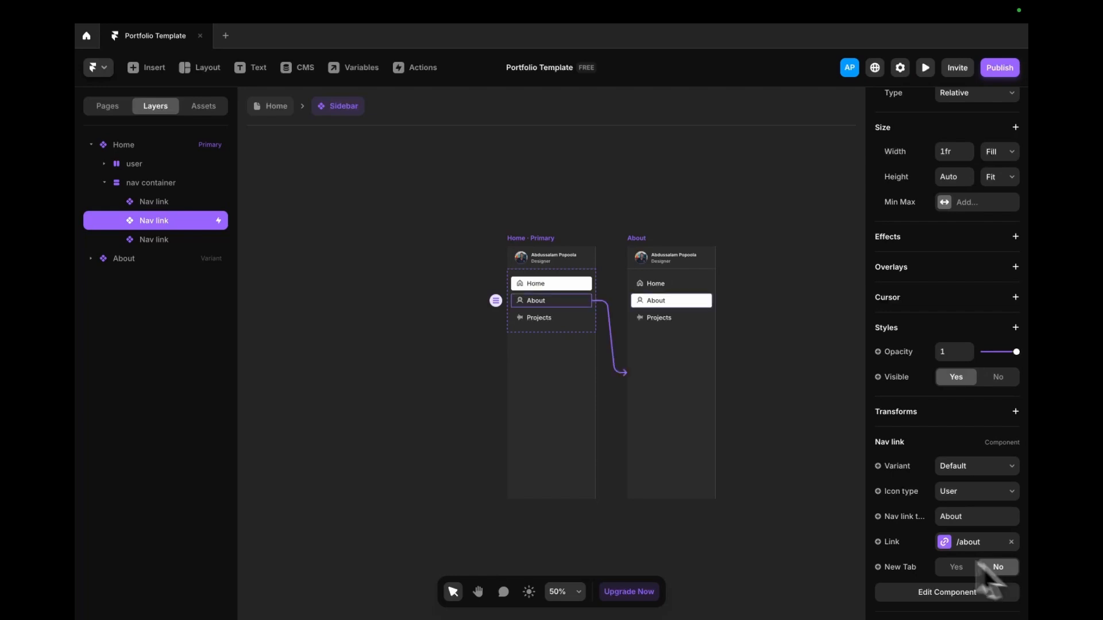
pyautogui.click(535, 319)
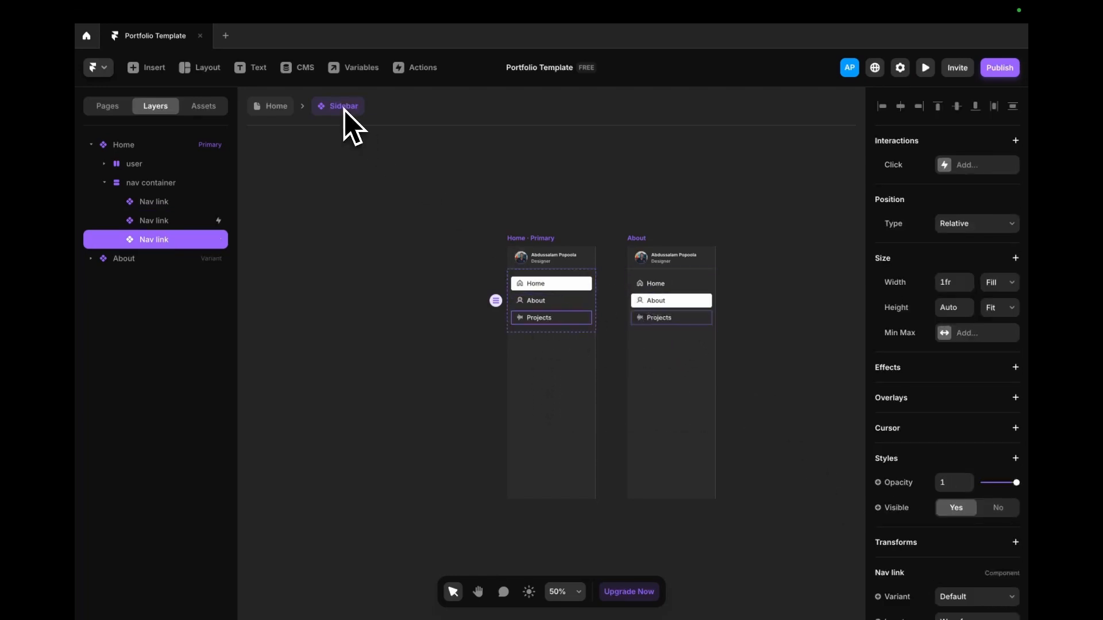
pyautogui.click(278, 106)
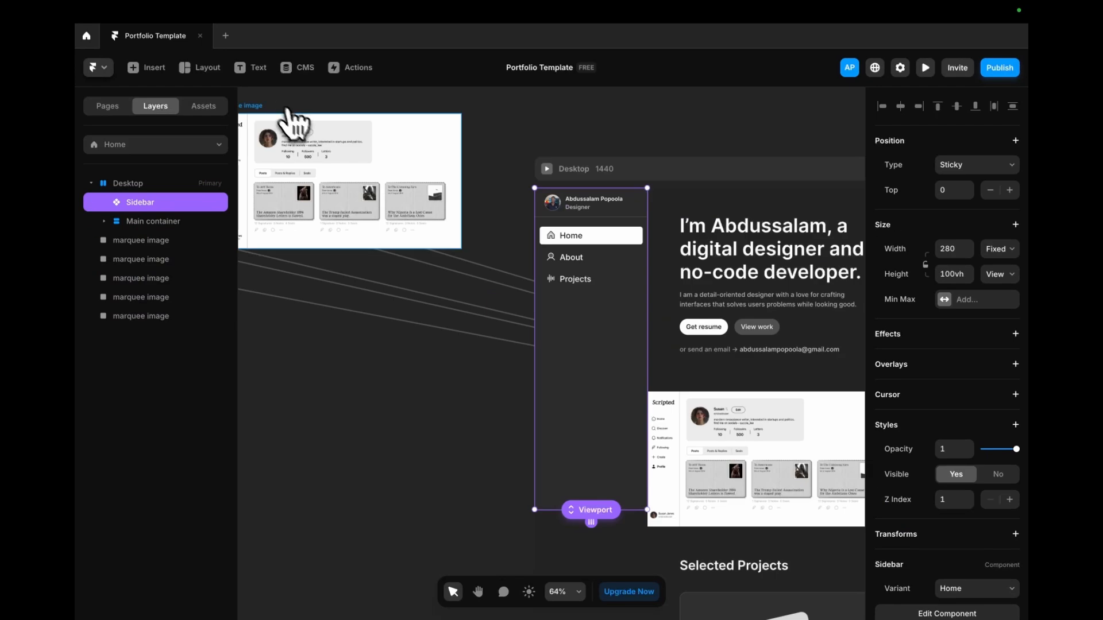
pyautogui.click(687, 391)
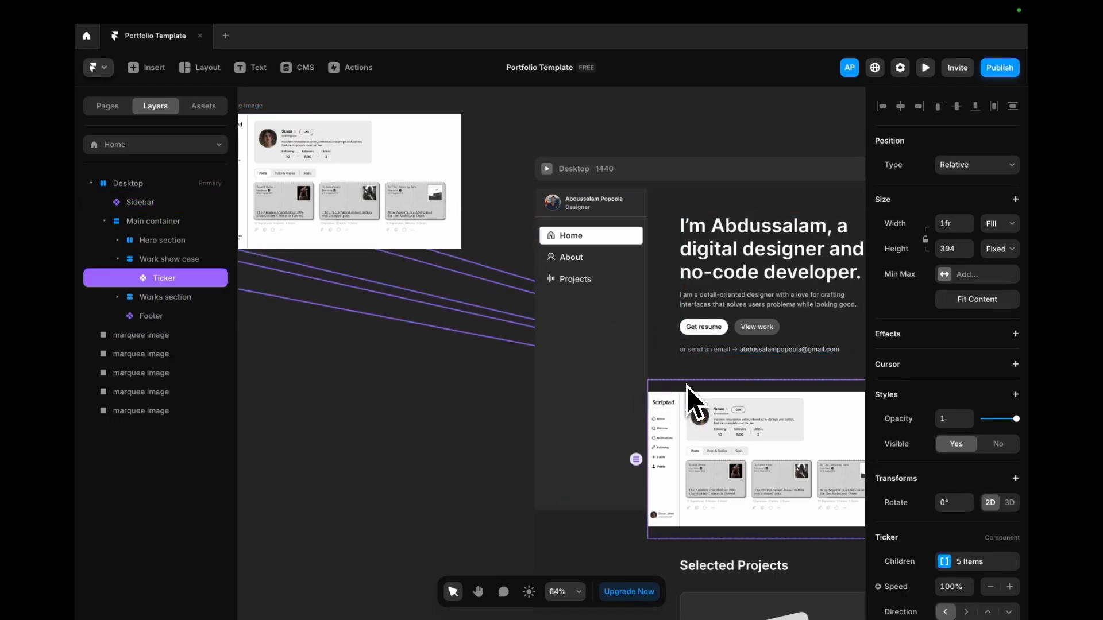
pyautogui.scroll(-5, 438, 381)
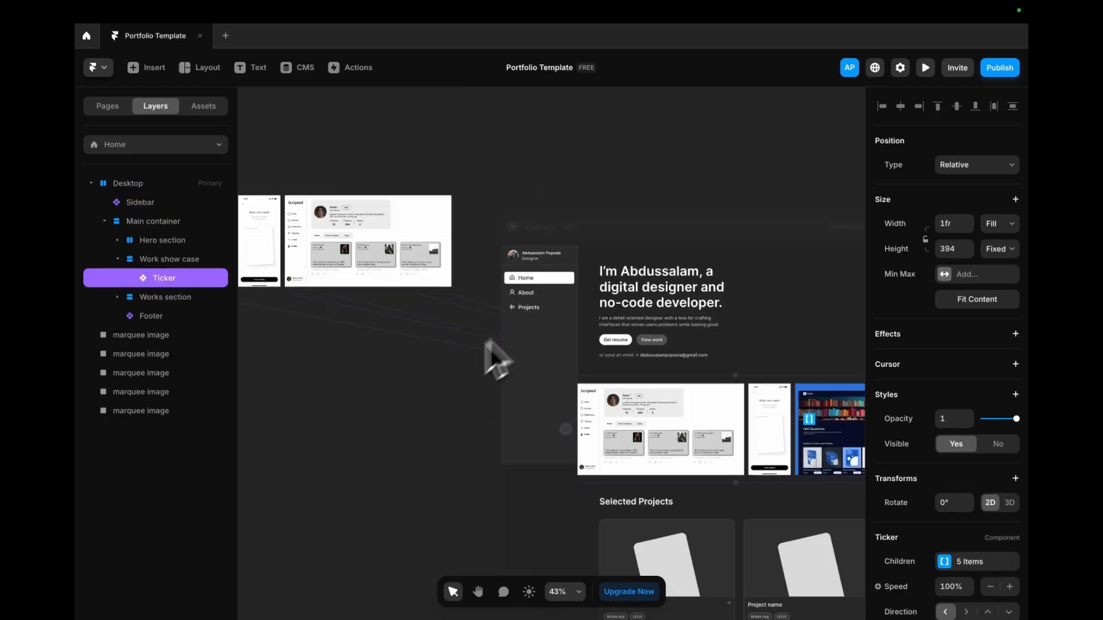
# - Link the user block in the Sidebar component's Home variant to the Home page, with New Tab set to No
pyautogui.doubleClick(524, 256)
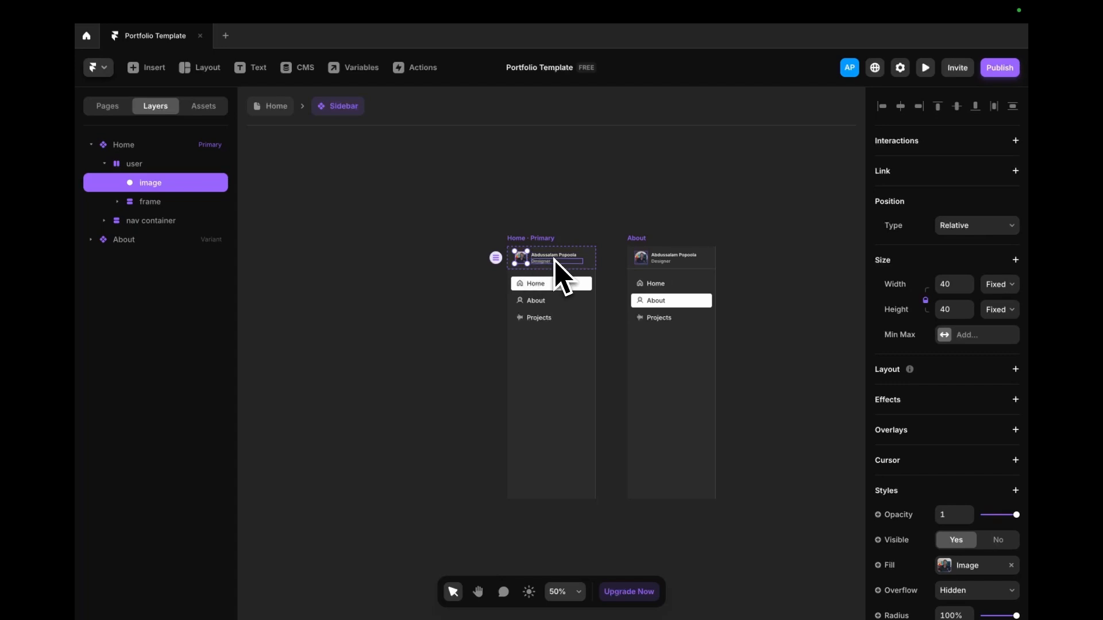
pyautogui.scroll(3, 567, 265)
pyautogui.click(585, 266)
pyautogui.click(611, 261)
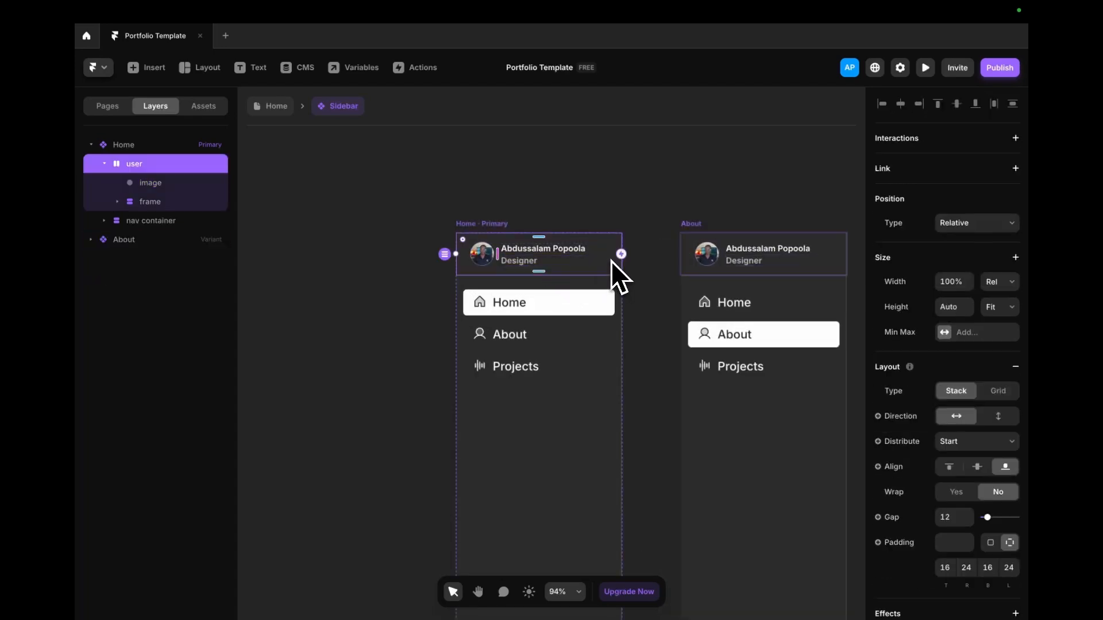
pyautogui.click(988, 169)
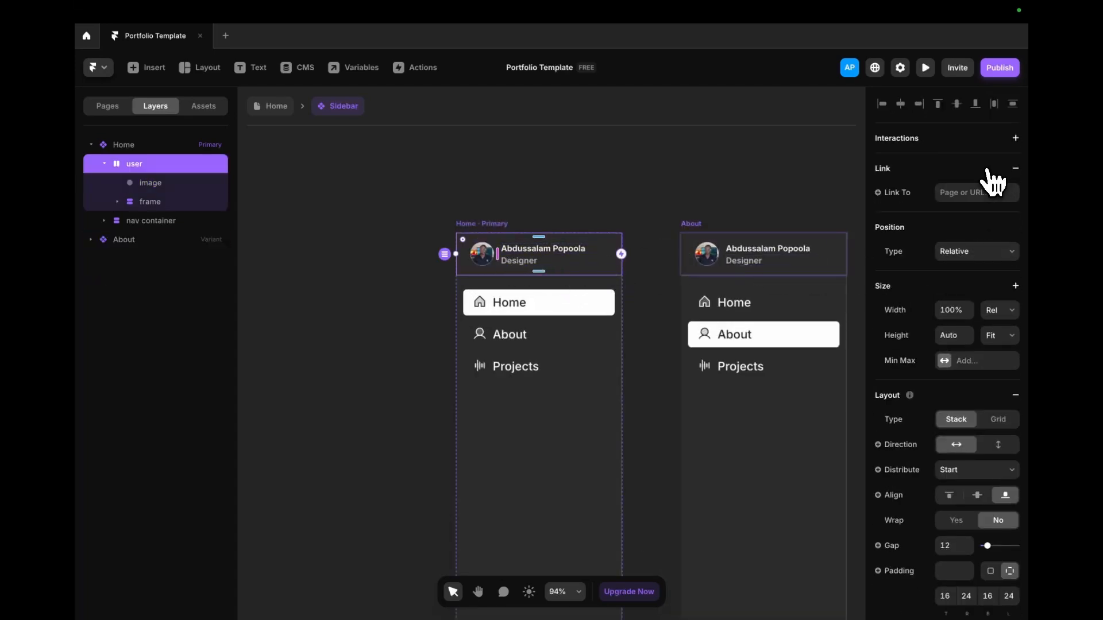
pyautogui.click(954, 192)
pyautogui.click(947, 234)
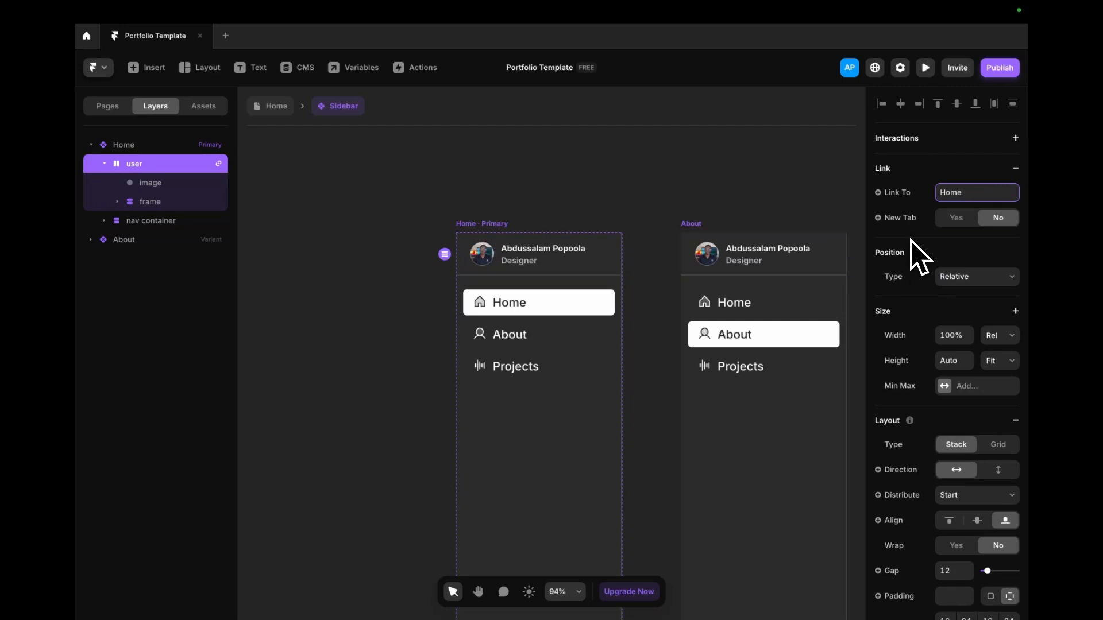
pyautogui.click(992, 219)
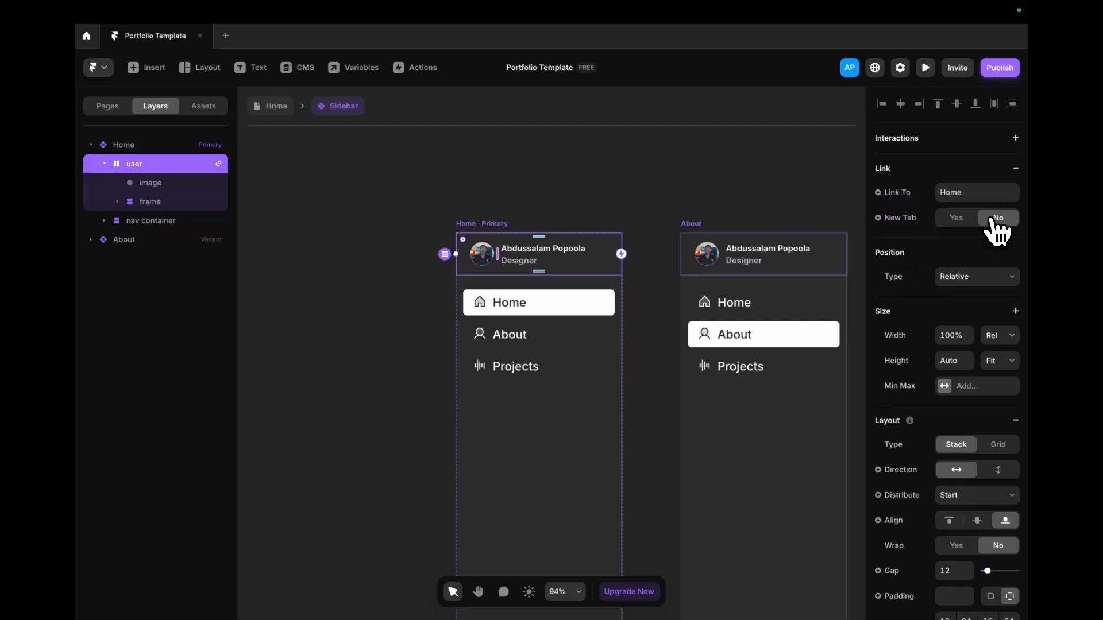
# - Return to the Home page and look over its sections from the hero down to the footer
pyautogui.doubleClick(318, 202)
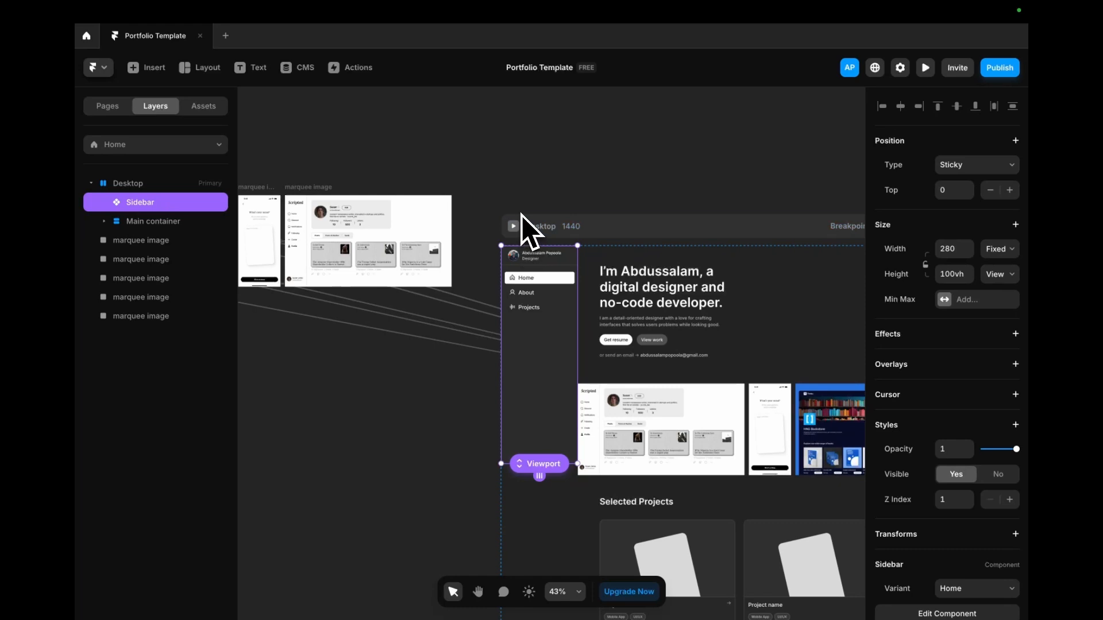
pyautogui.scroll(-2, 569, 391)
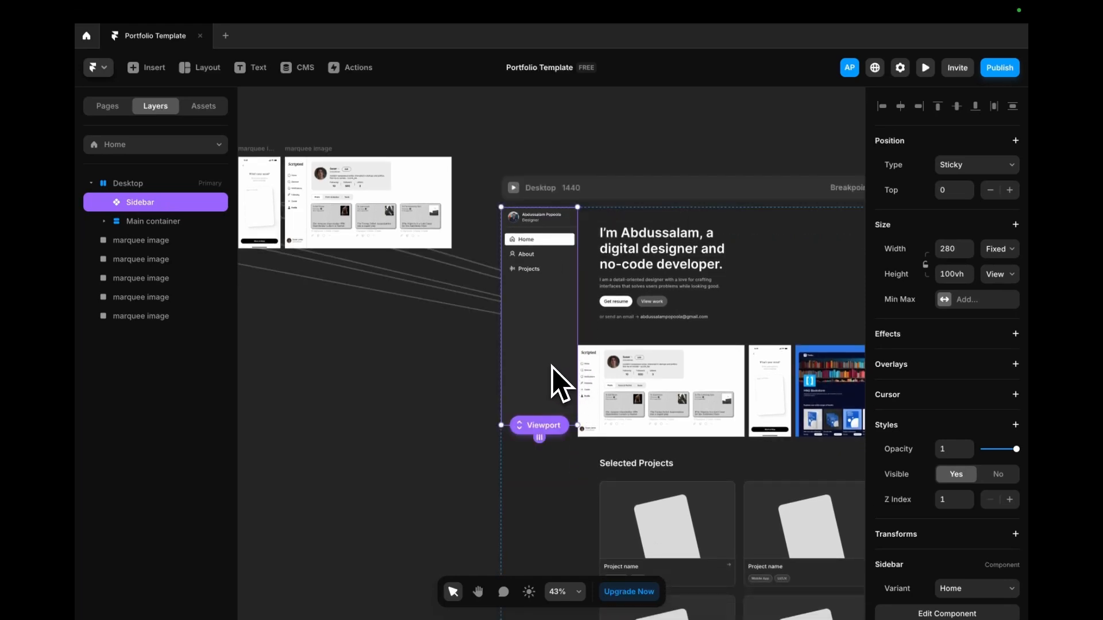
pyautogui.scroll(-4, 566, 374)
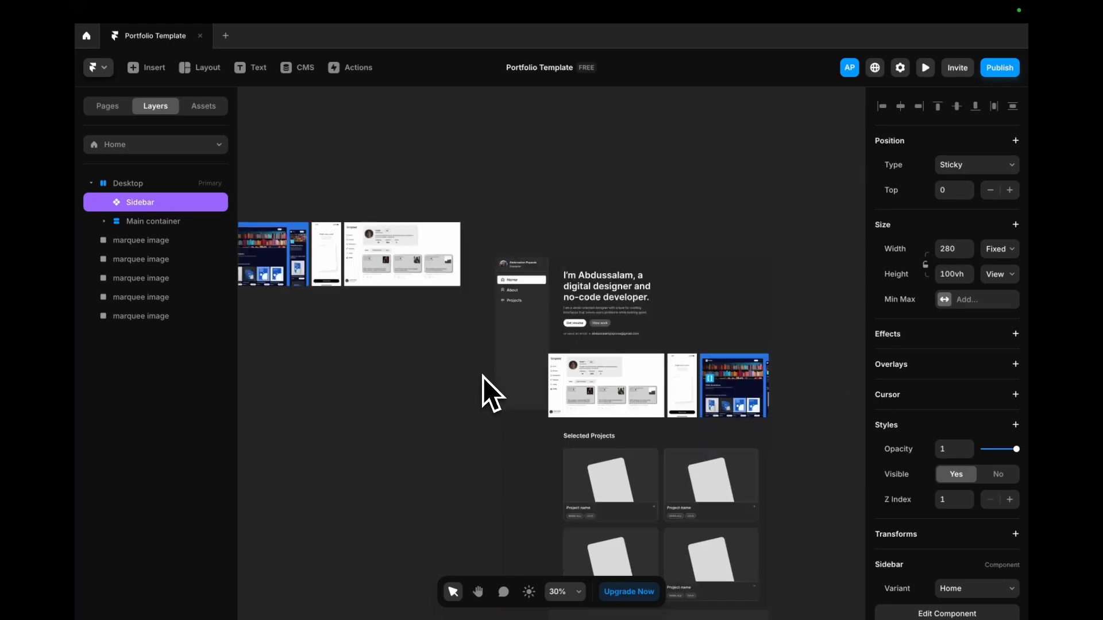
pyautogui.scroll(3, 807, 399)
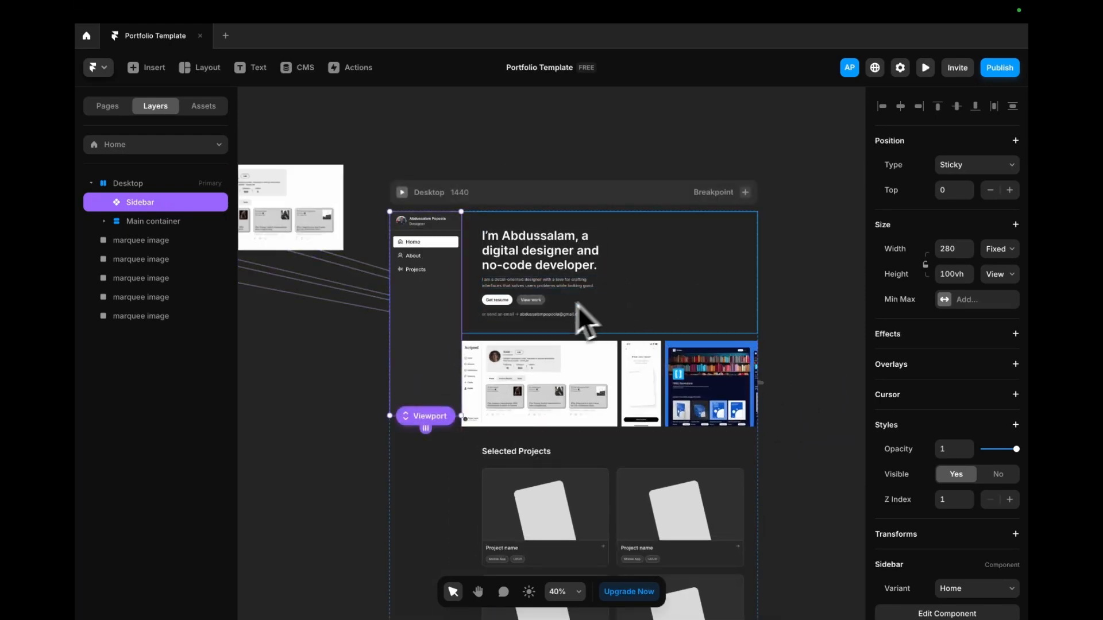
pyautogui.click(542, 339)
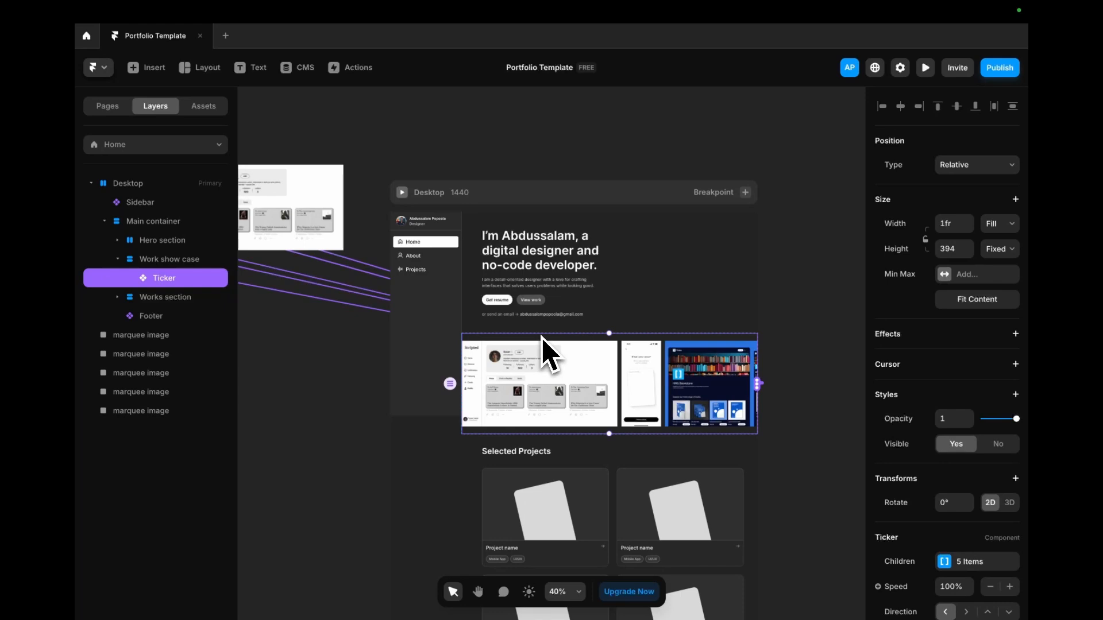
pyautogui.scroll(-5, 616, 384)
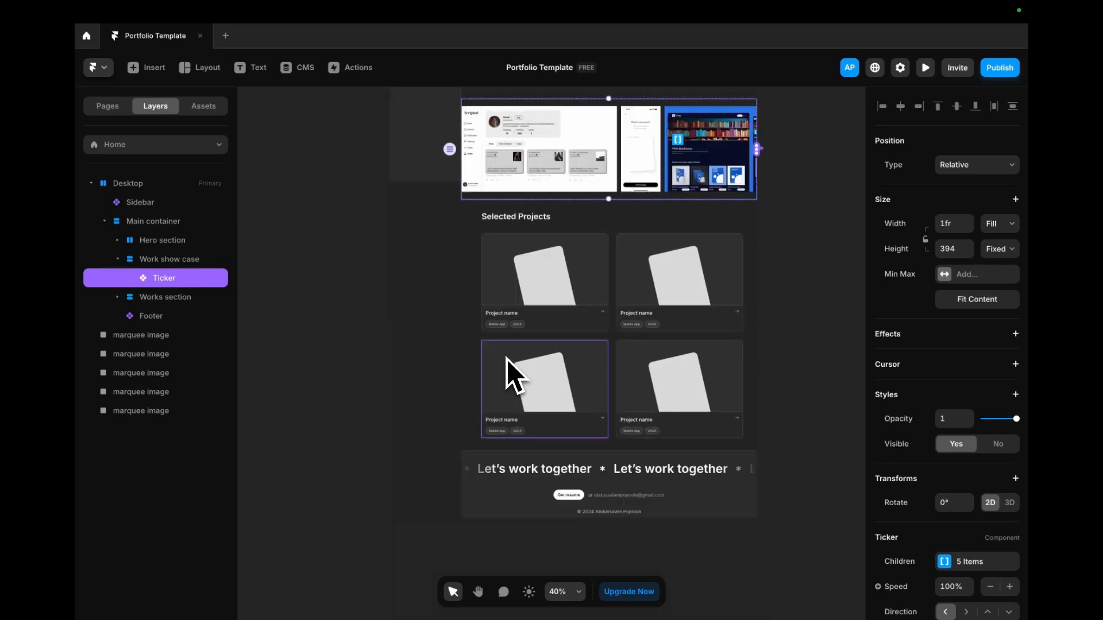
pyautogui.scroll(2, 508, 362)
pyautogui.scroll(2, 506, 358)
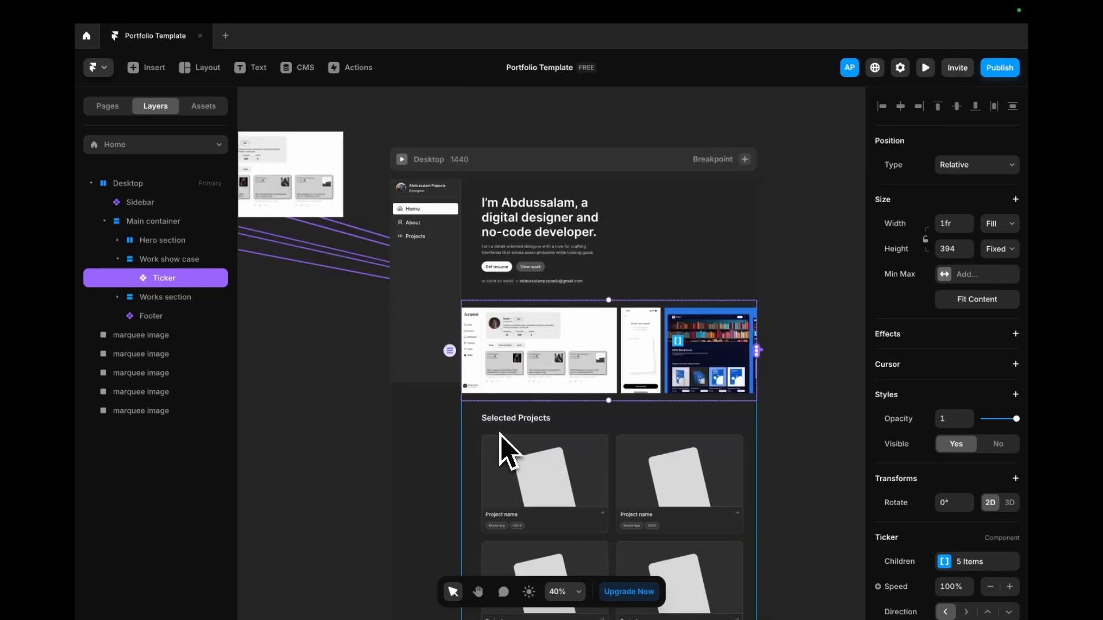
# - Add a scroll section named projects to the Home page's Works section
pyautogui.click(480, 434)
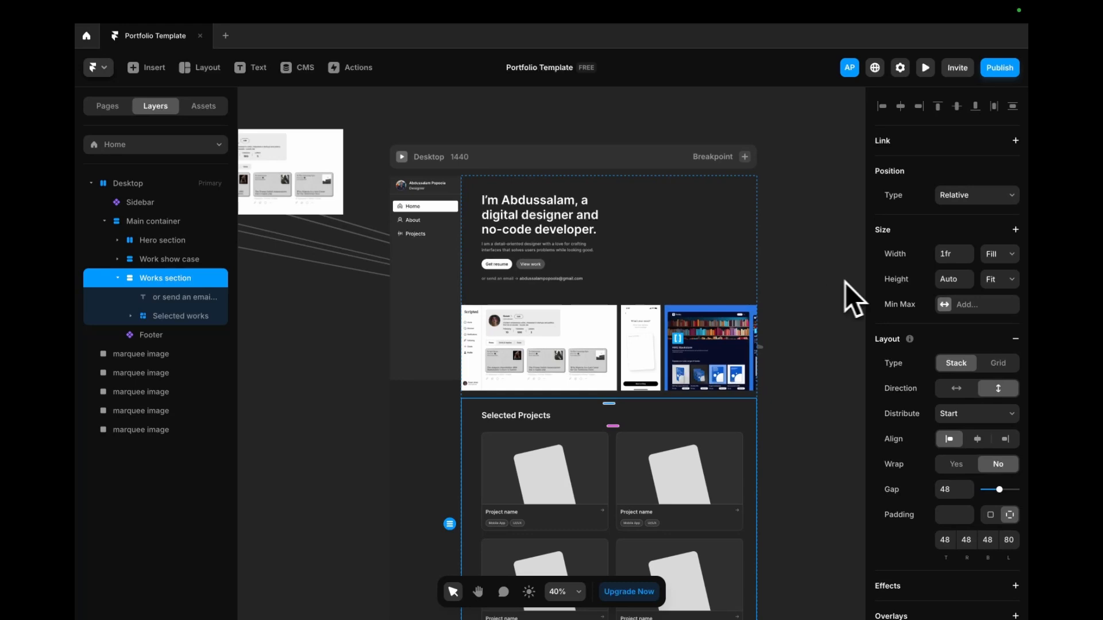
pyautogui.scroll(-7, 948, 422)
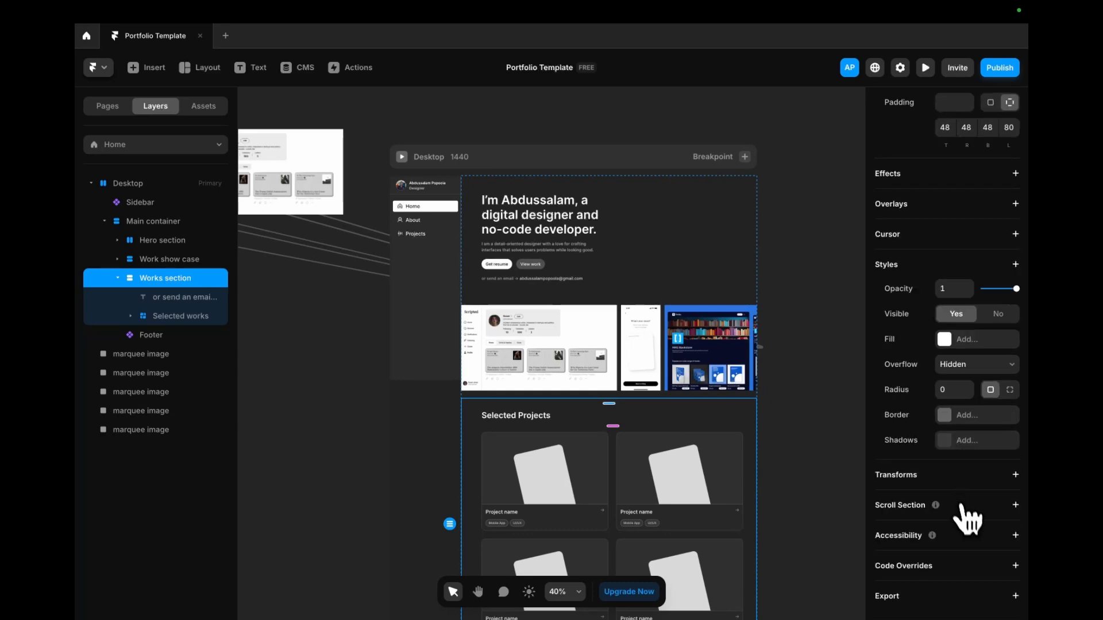
pyautogui.click(969, 505)
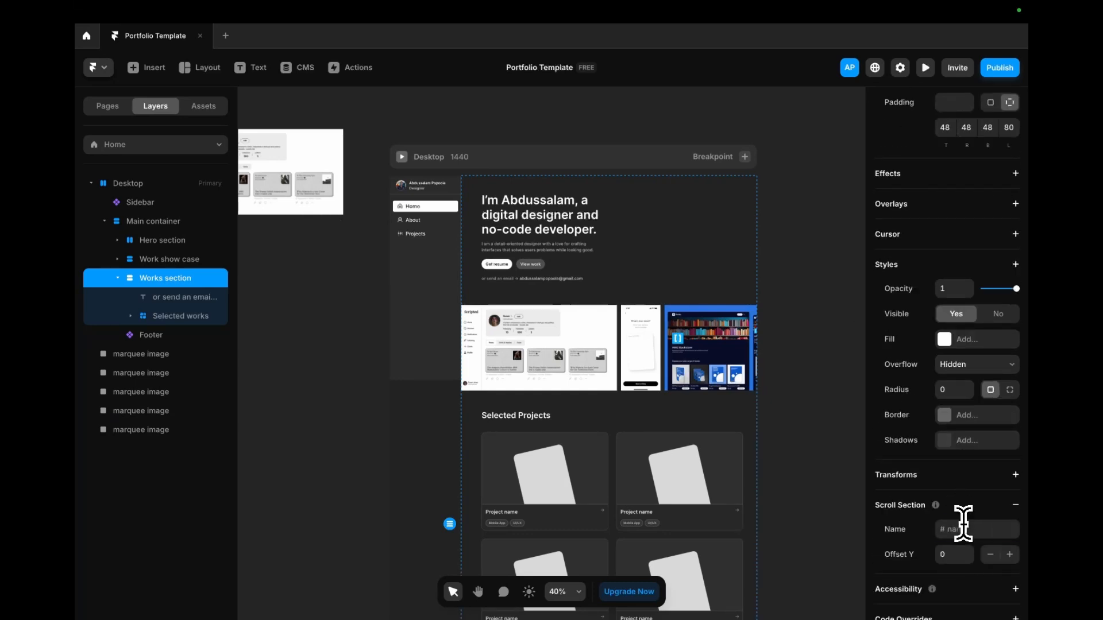
pyautogui.click(964, 526)
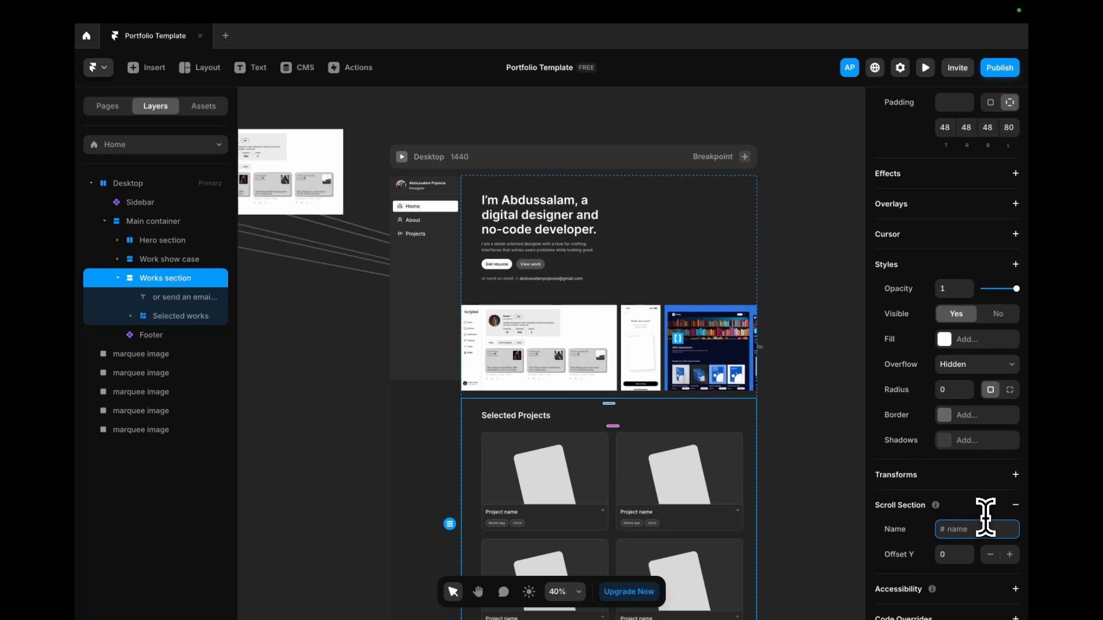
pyautogui.write('projects')
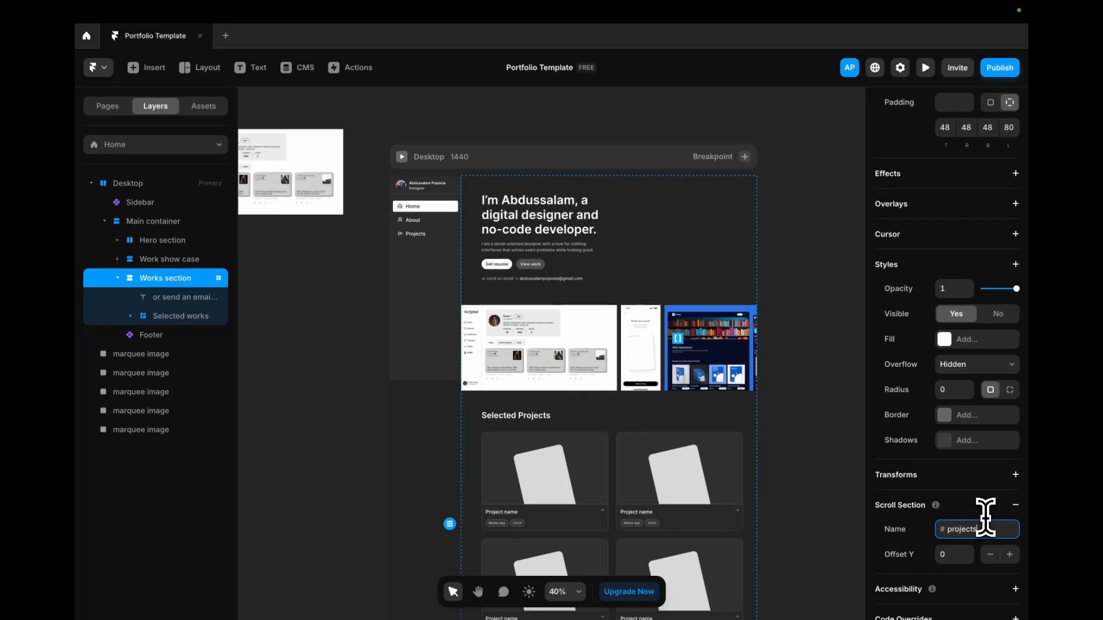
# - Add a scroll section named footer to the Home page's Footer component
pyautogui.scroll(-6, 729, 492)
pyautogui.click(688, 303)
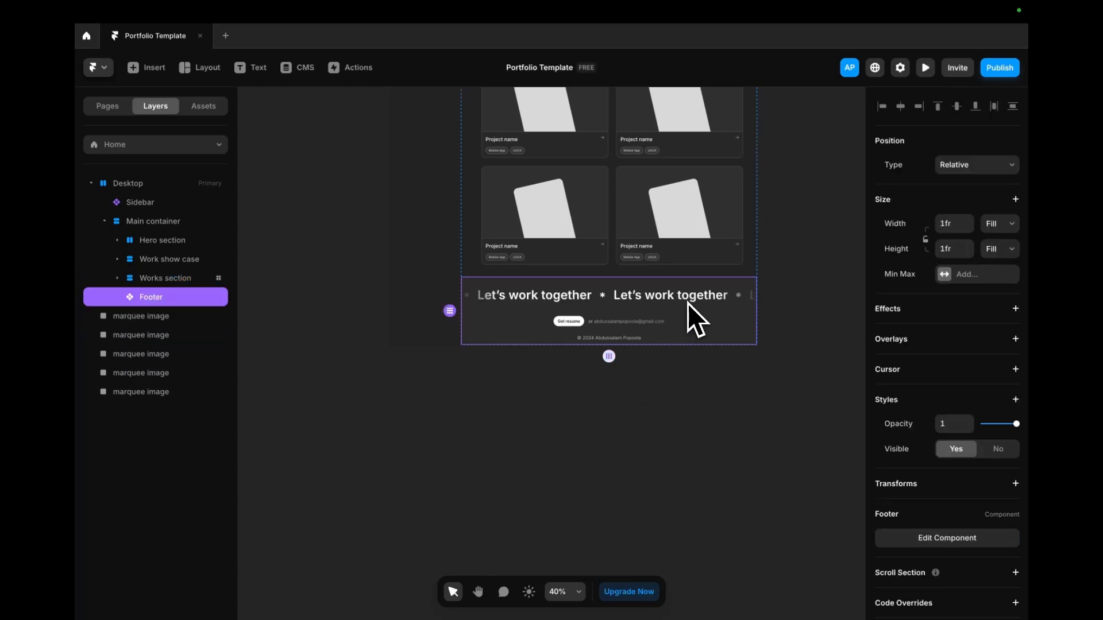
pyautogui.scroll(-2, 936, 508)
pyautogui.click(945, 536)
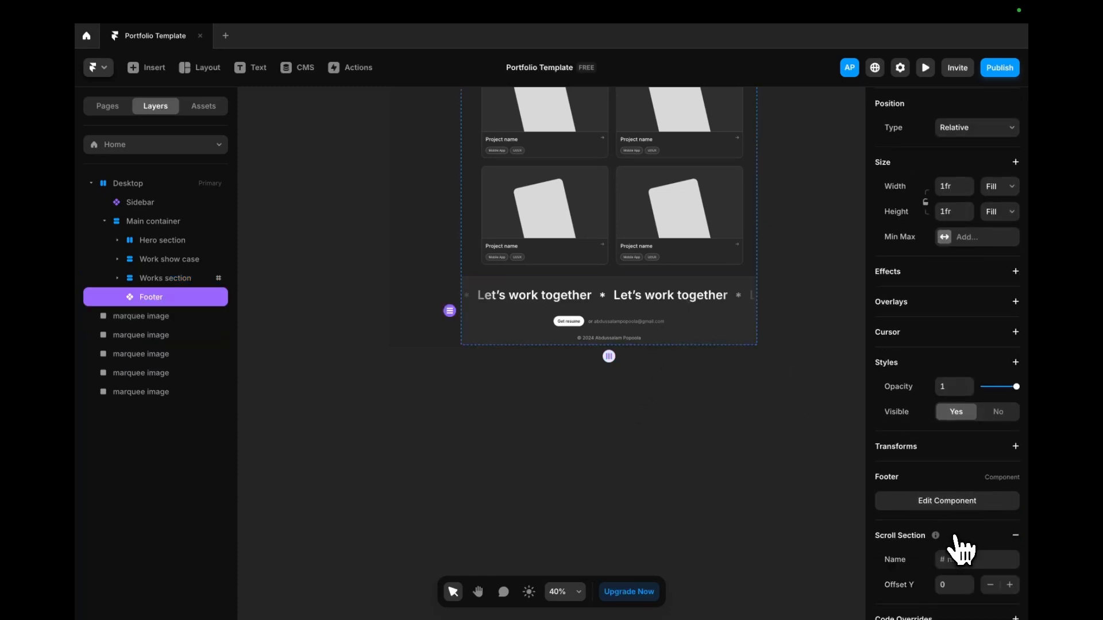
pyautogui.click(953, 553)
pyautogui.click(970, 561)
# - Add a scroll section named home-hero to the Home page's Hero section
pyautogui.scroll(10, 500, 322)
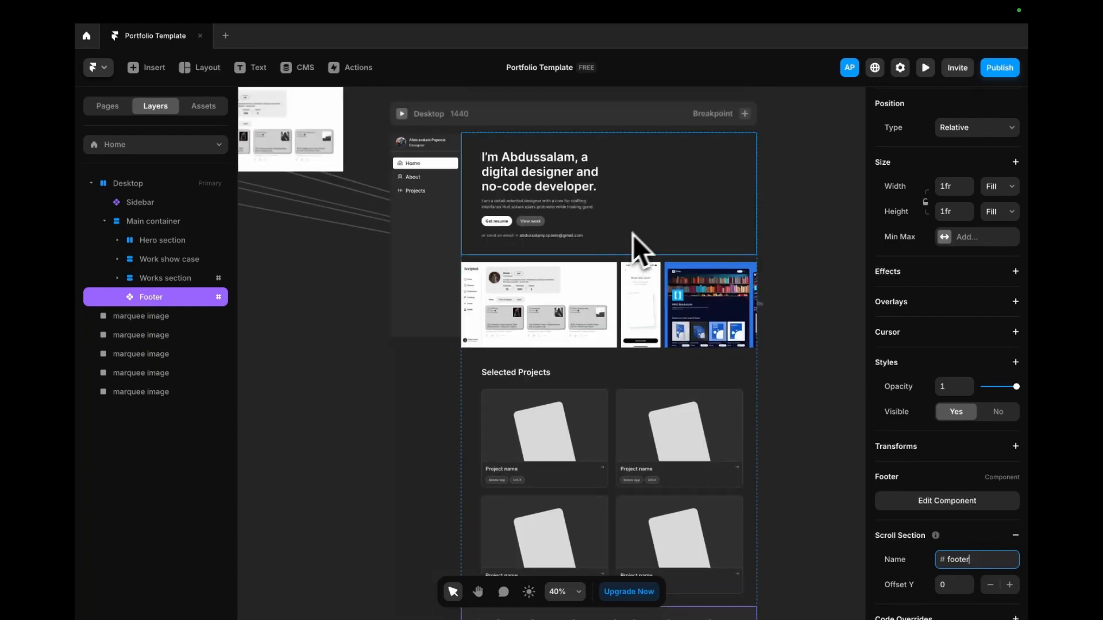
pyautogui.click(666, 239)
pyautogui.scroll(-7, 962, 577)
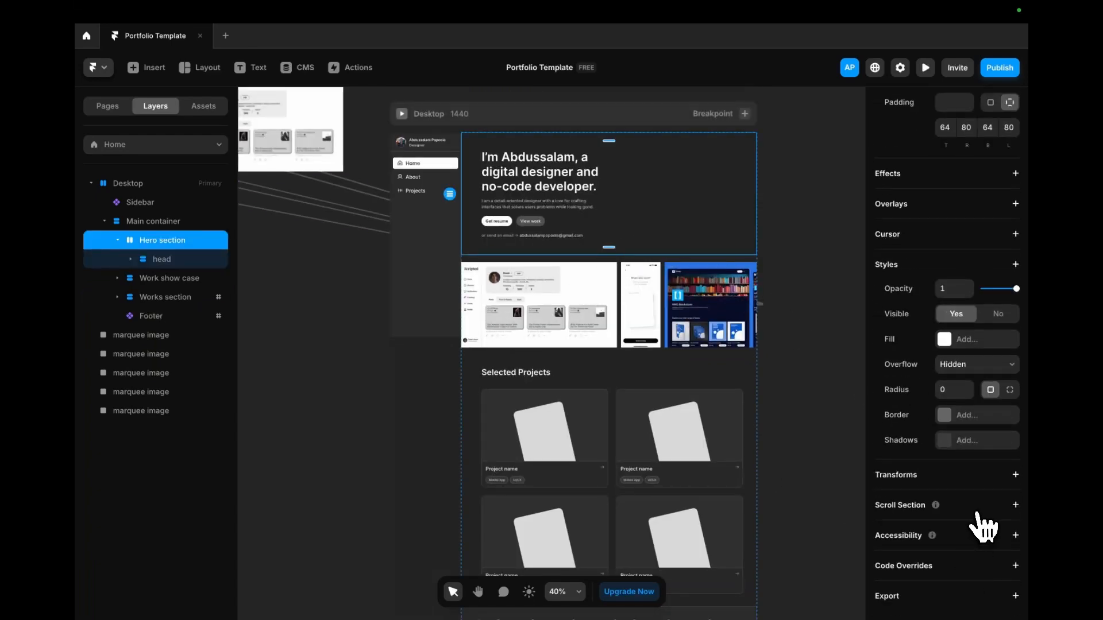
pyautogui.click(979, 529)
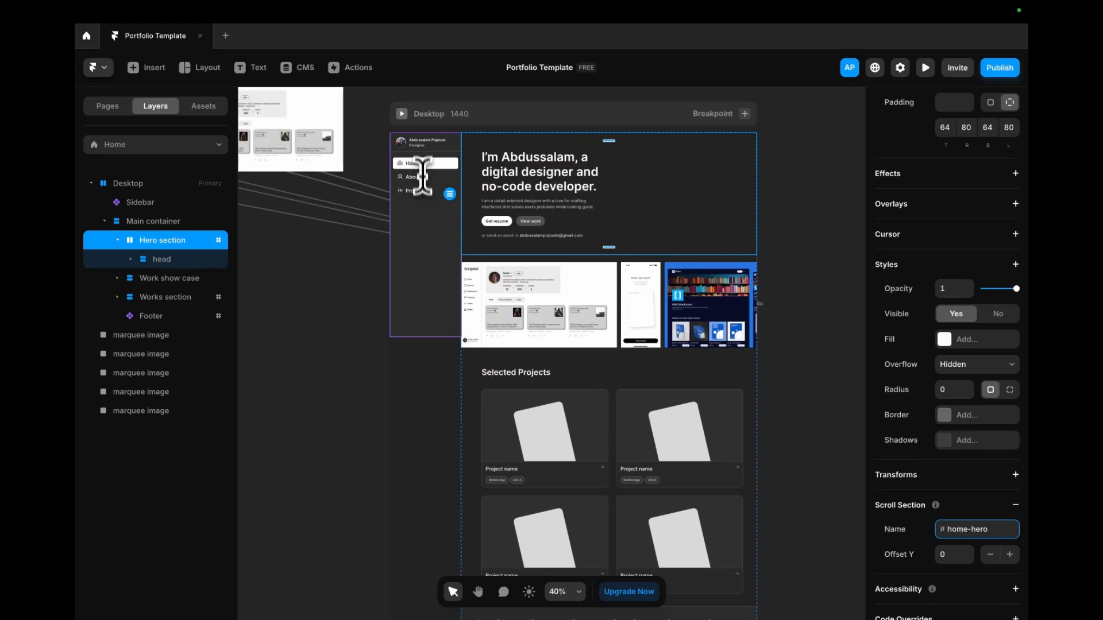
# - In the sidebar component's Home variant, link the Projects nav link to the Home page's #projects section
pyautogui.click(417, 190)
pyautogui.doubleClick(416, 189)
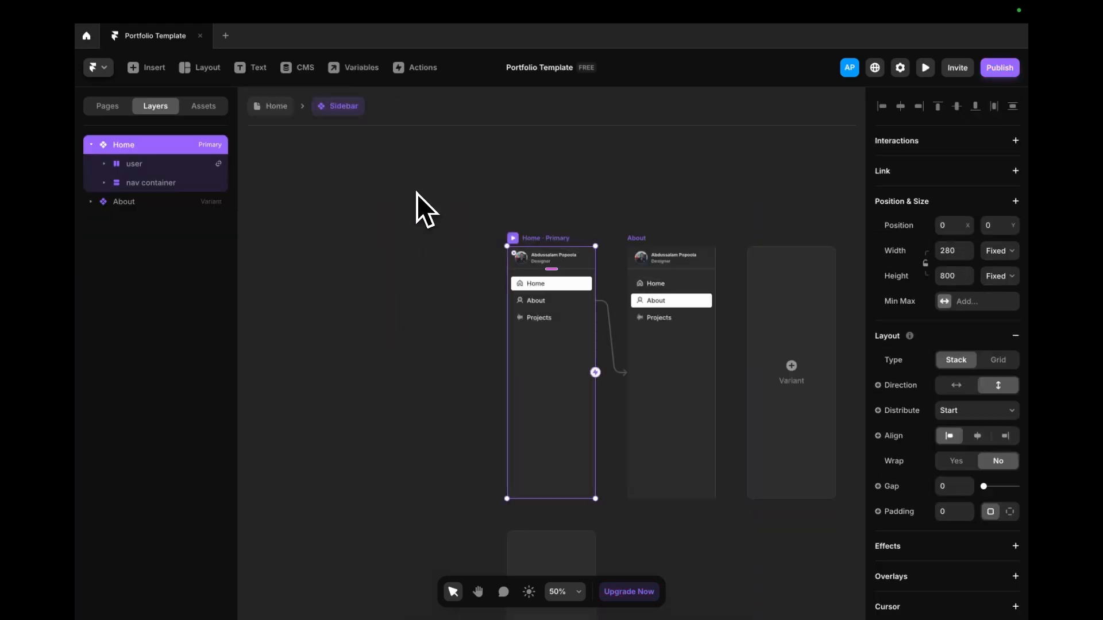
pyautogui.click(563, 323)
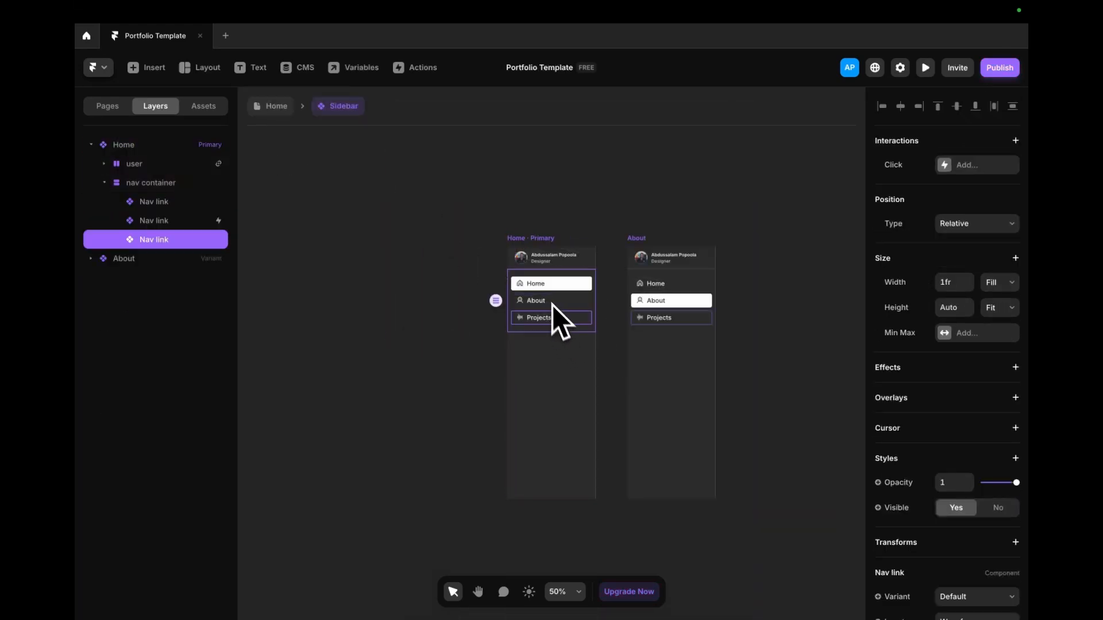
pyautogui.scroll(-3, 971, 402)
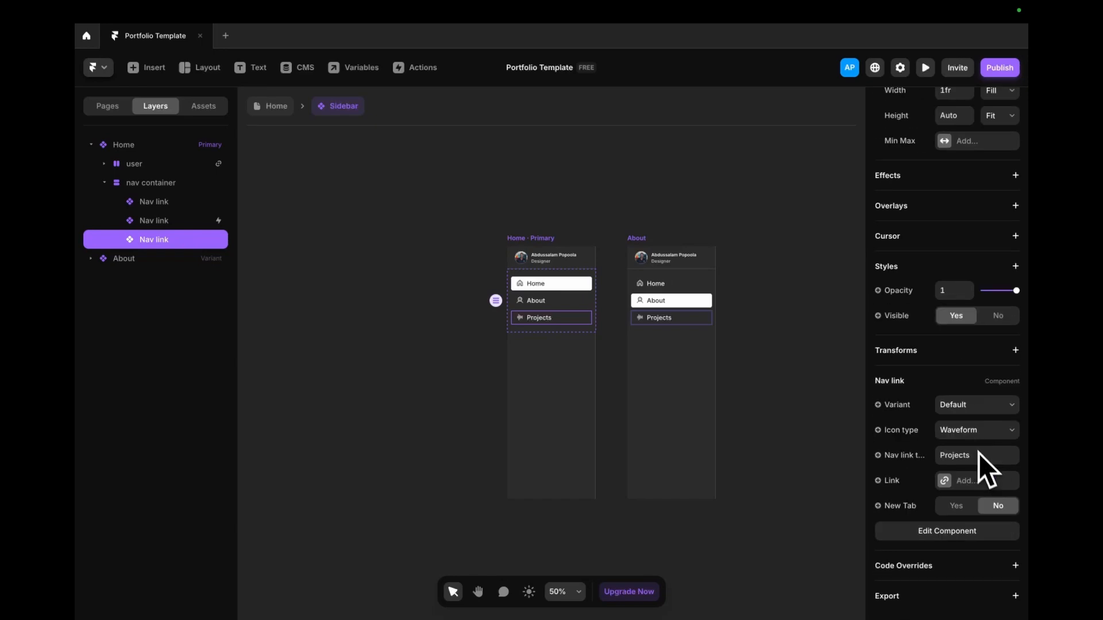
pyautogui.click(980, 483)
pyautogui.click(809, 515)
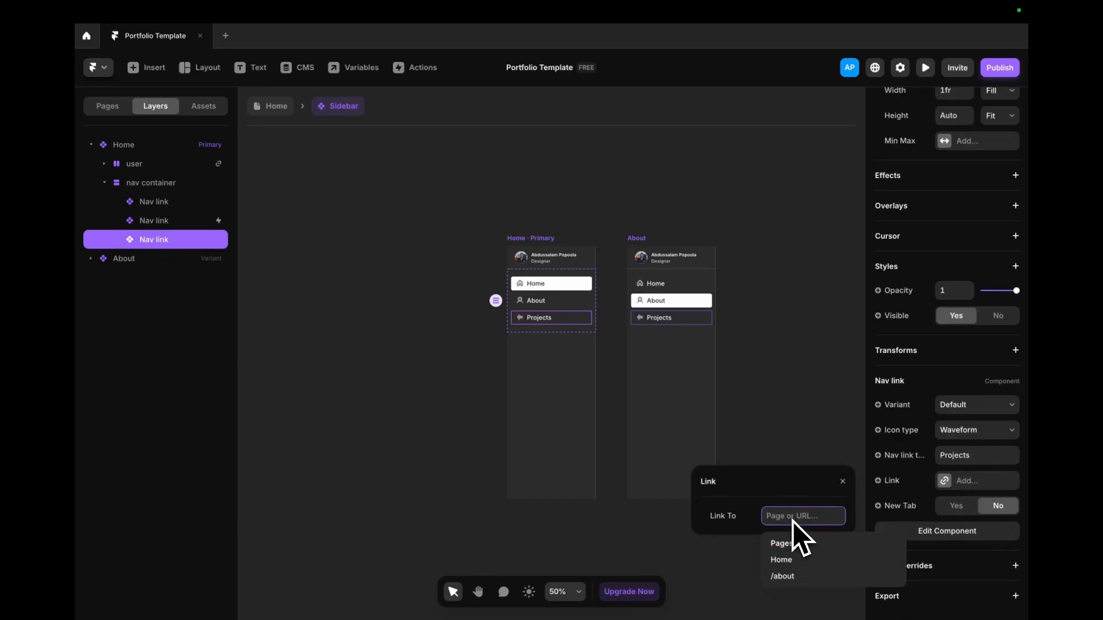
pyautogui.click(785, 559)
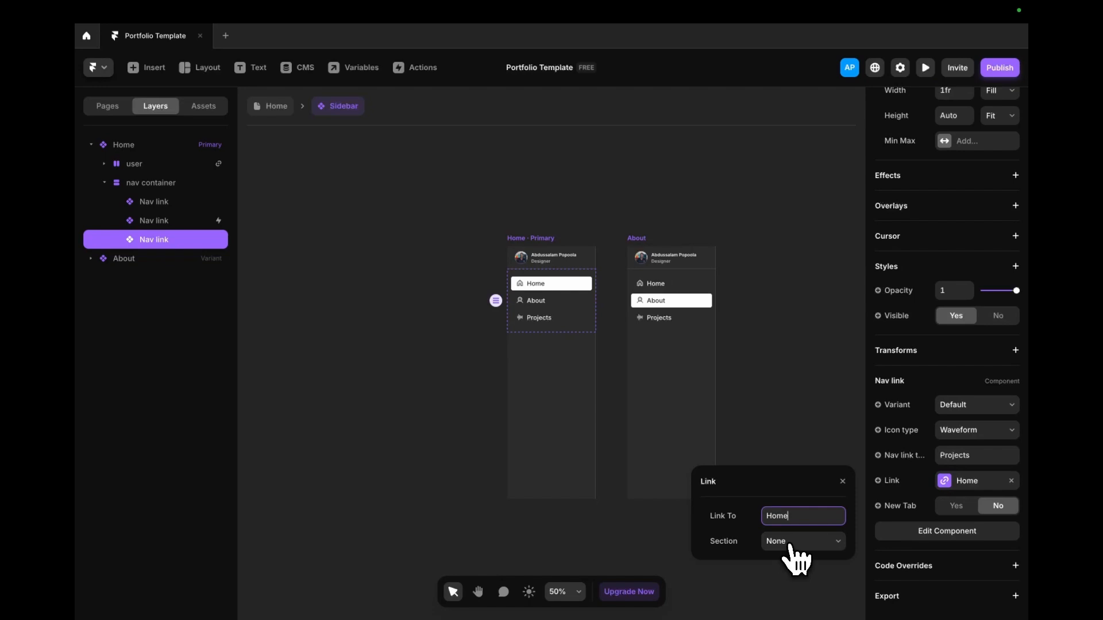
pyautogui.click(786, 545)
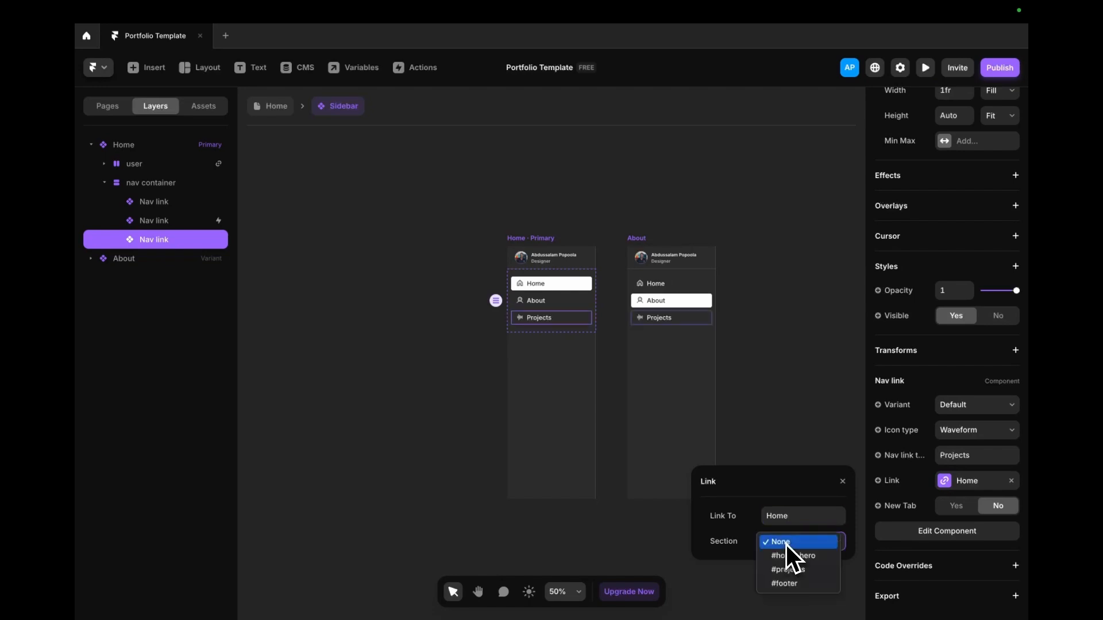
pyautogui.click(796, 571)
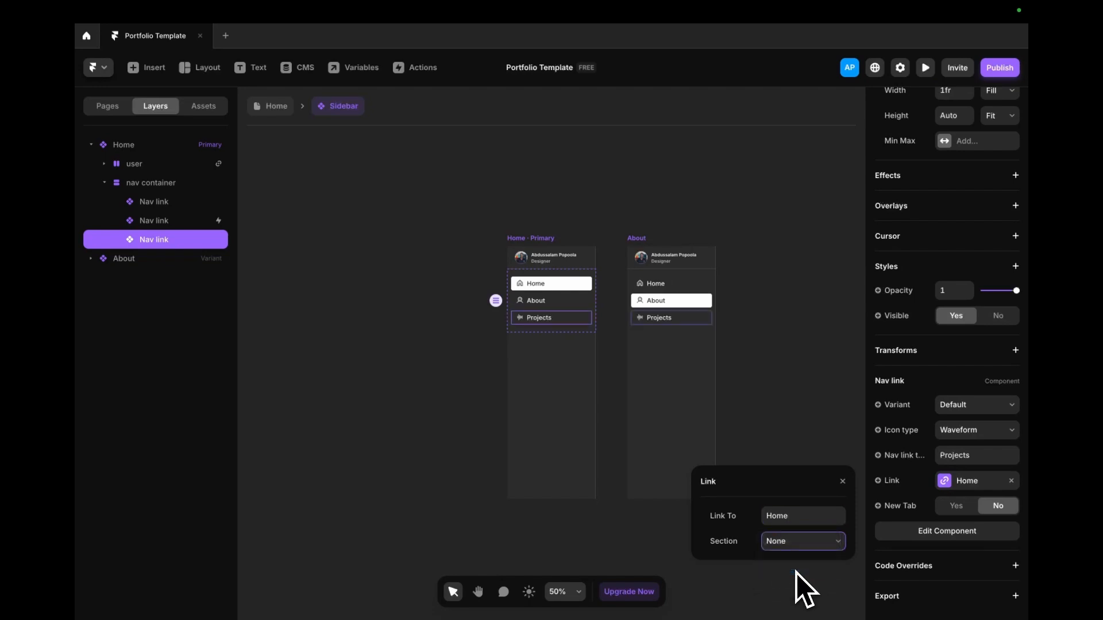
pyautogui.scroll(3, 907, 403)
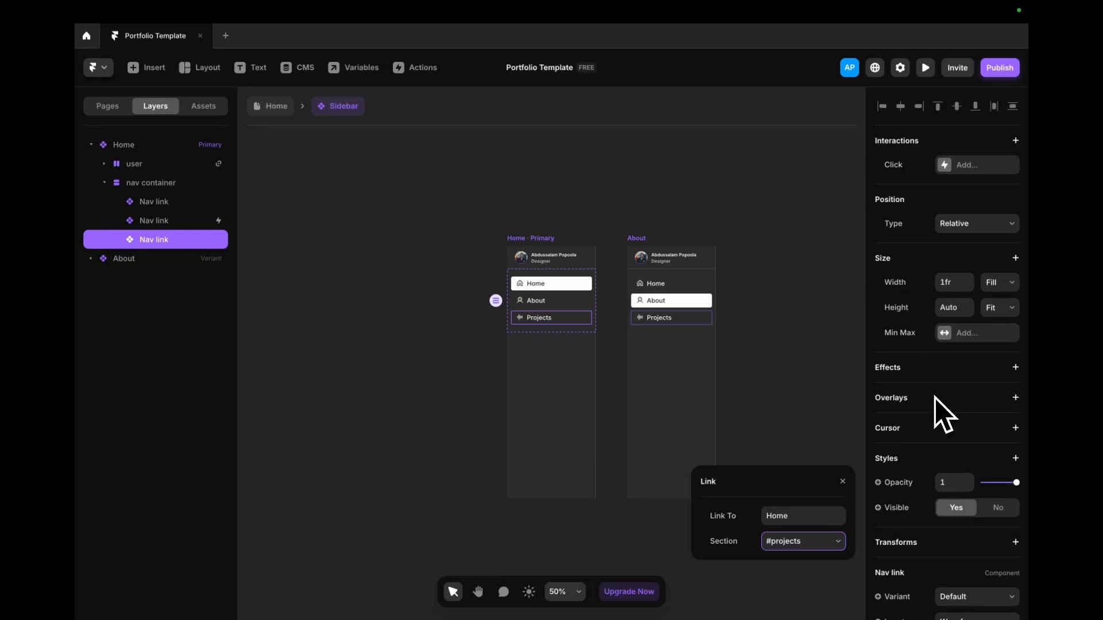
# - Return to the Home page, preview it and look over its sections down to the footer and back up
pyautogui.click(260, 106)
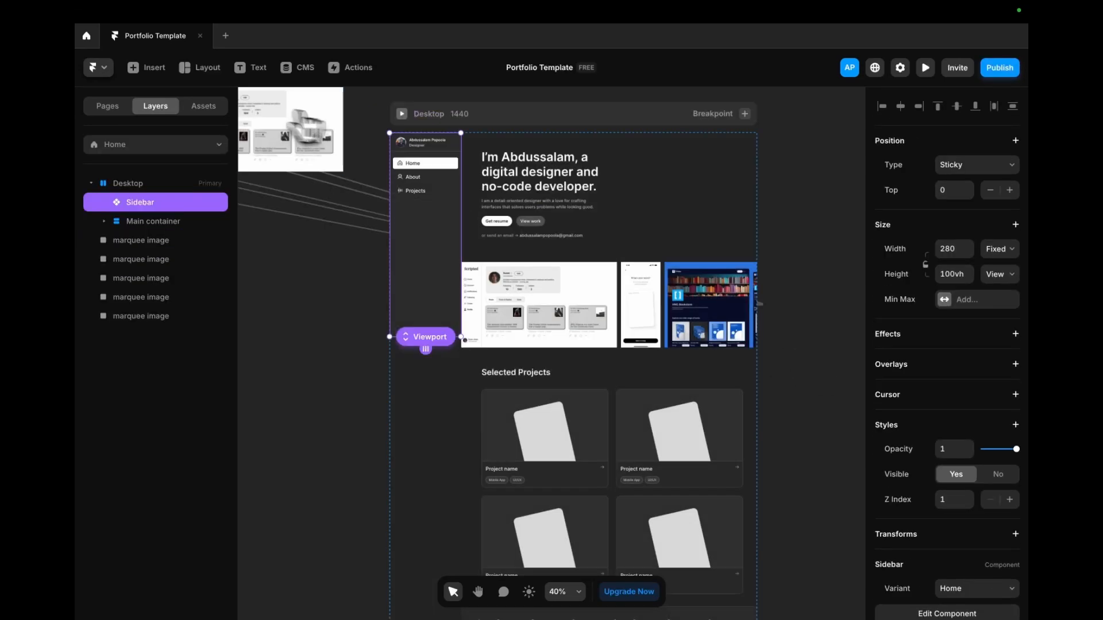
pyautogui.click(922, 69)
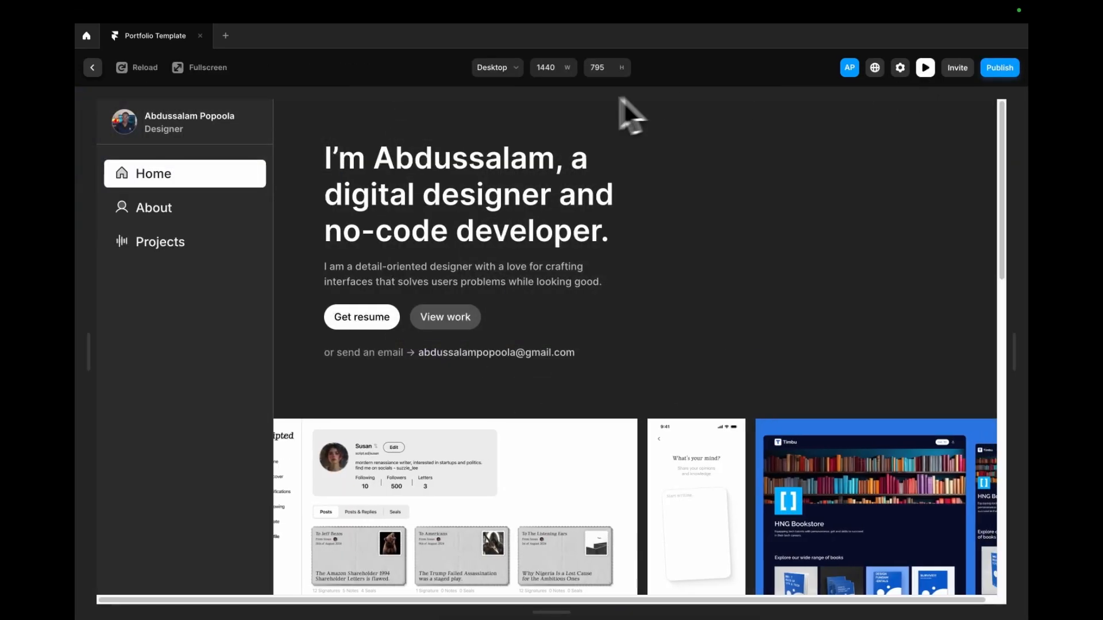
pyautogui.scroll(-5, 575, 276)
pyautogui.scroll(-5, 520, 305)
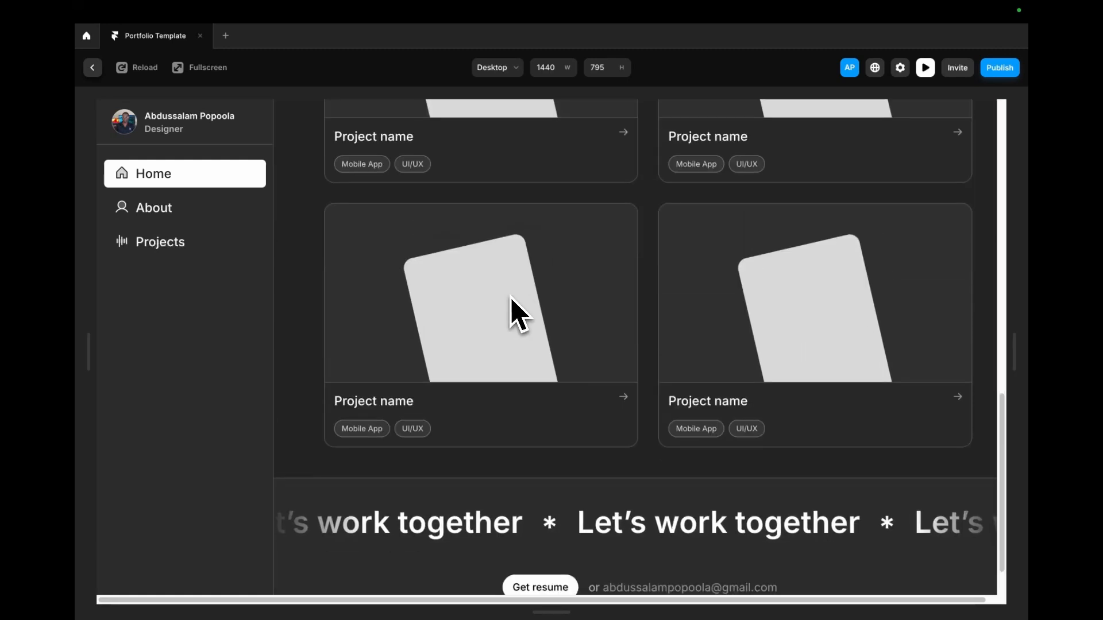
pyautogui.scroll(-1, 520, 500)
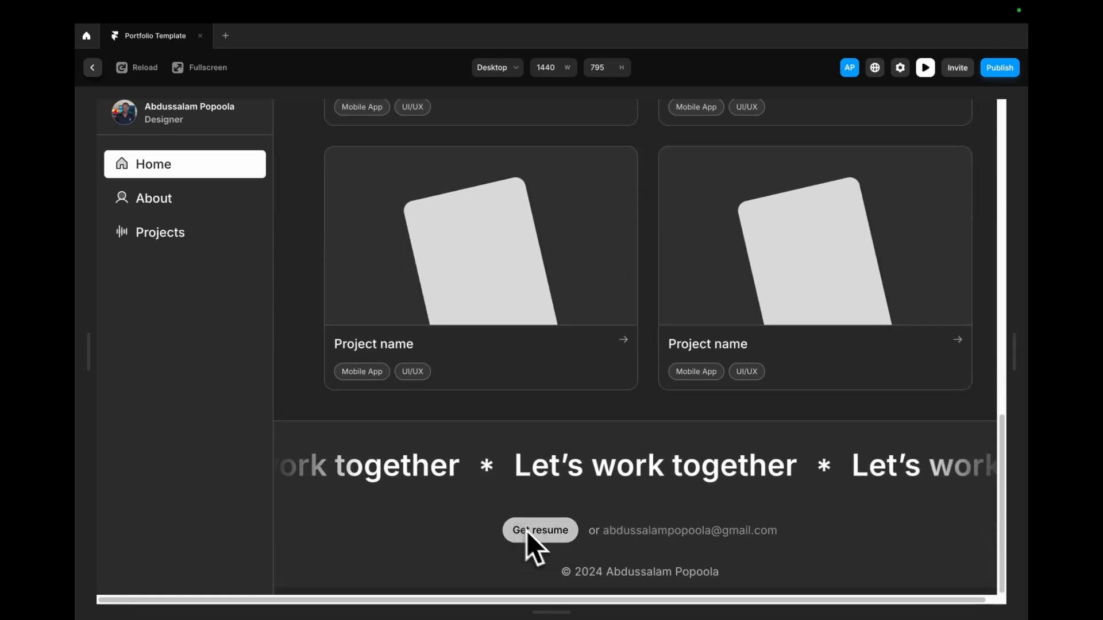
pyautogui.scroll(6, 608, 505)
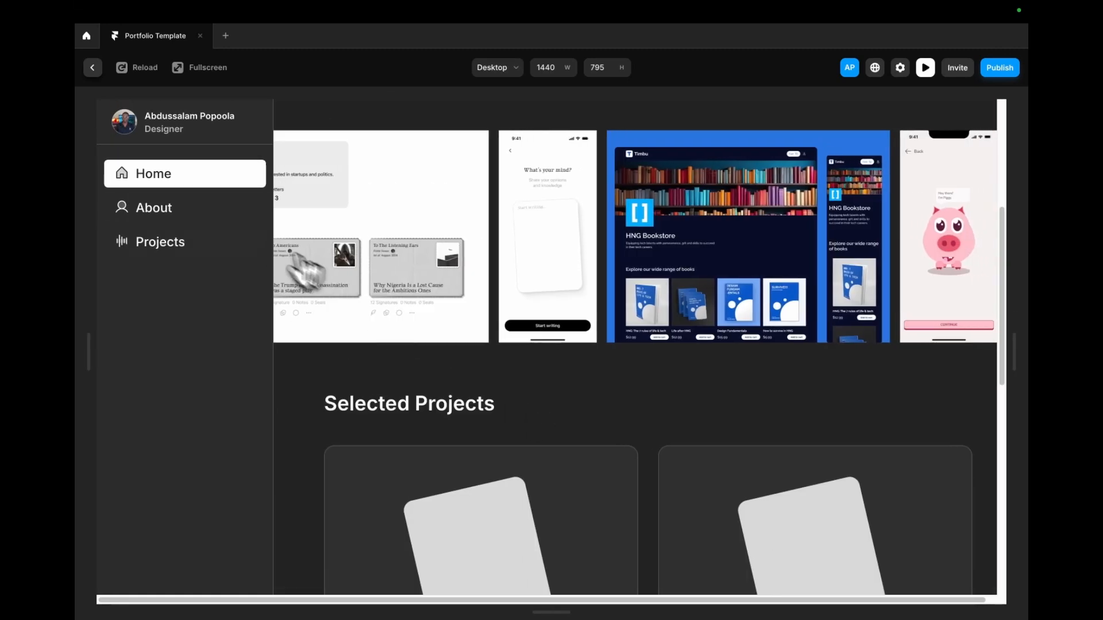
# - Test the sidebar's About and Projects links in the preview and look over the content each one opens
pyautogui.click(179, 217)
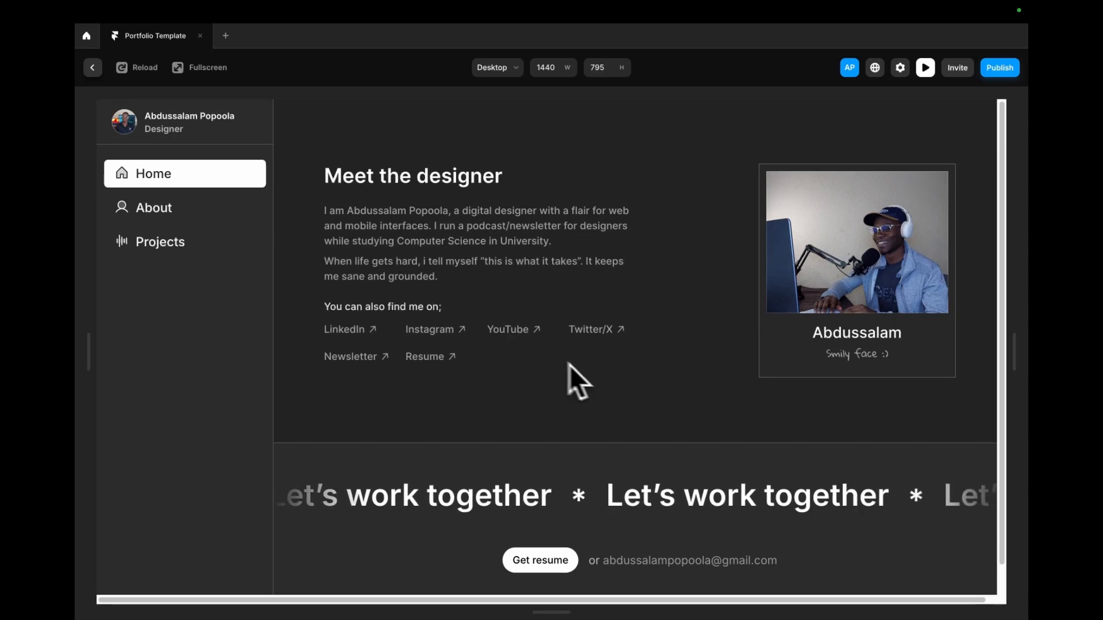
pyautogui.scroll(-1, 580, 384)
pyautogui.scroll(1, 601, 386)
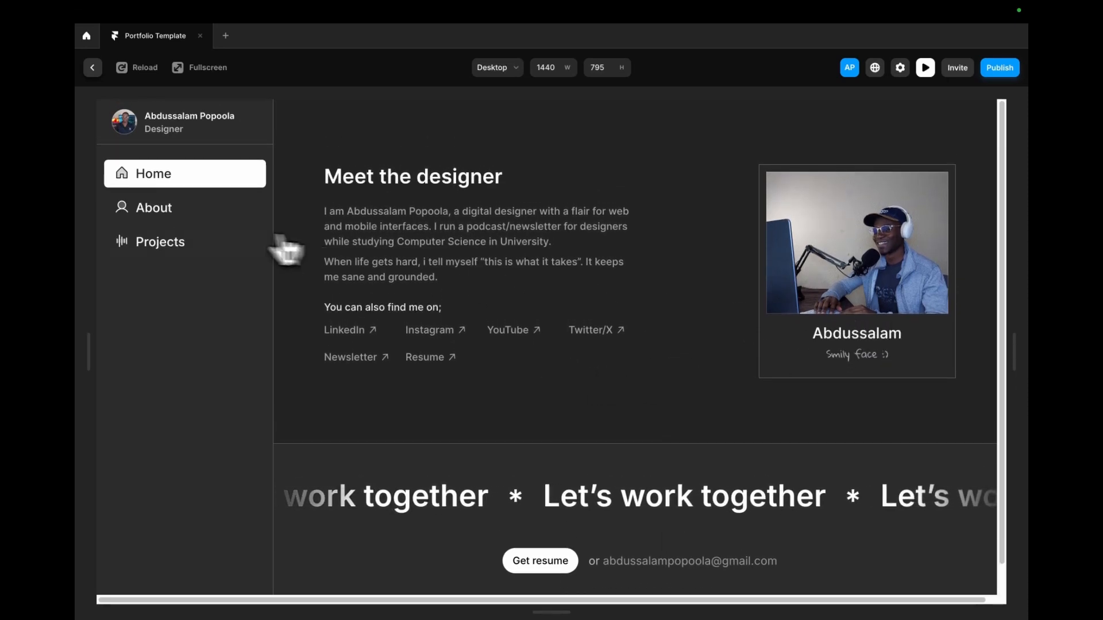
pyautogui.click(173, 244)
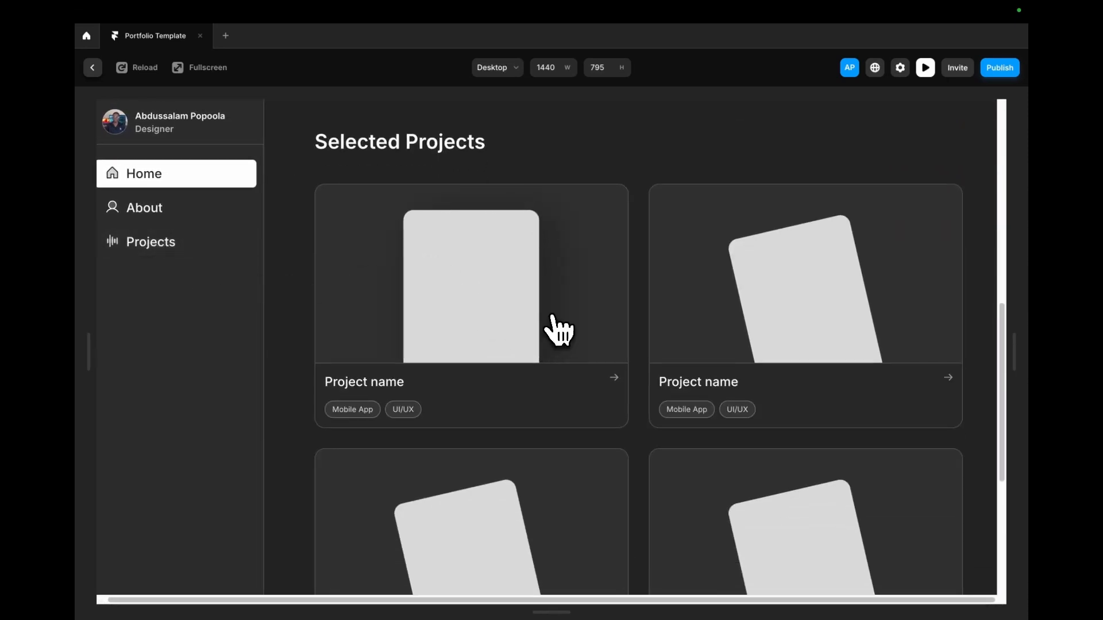
pyautogui.scroll(-5, 635, 455)
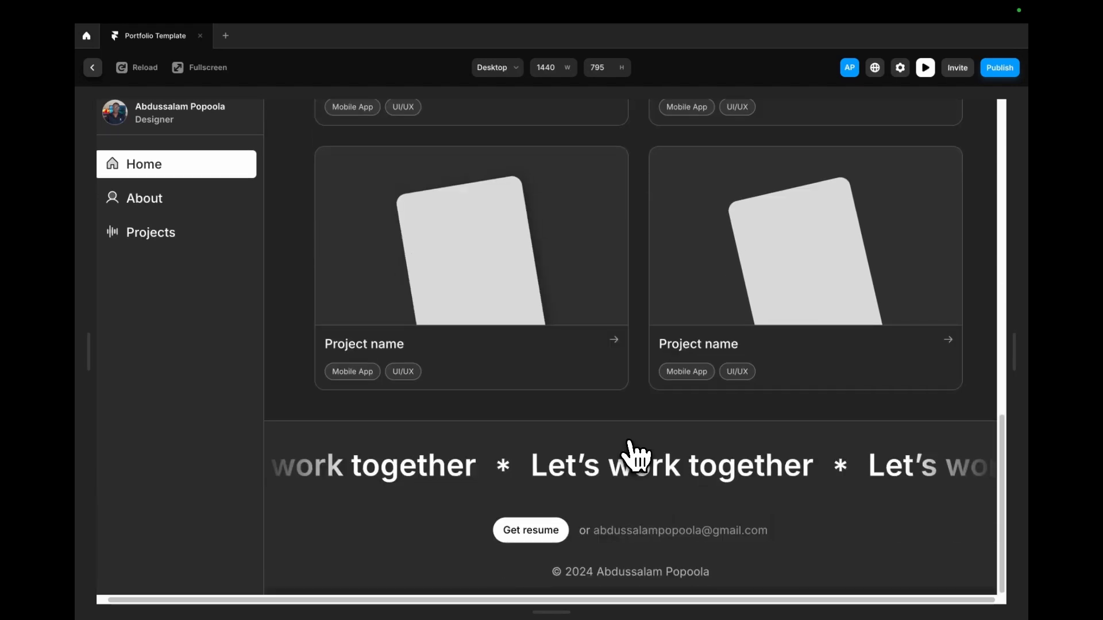
pyautogui.scroll(12, 632, 454)
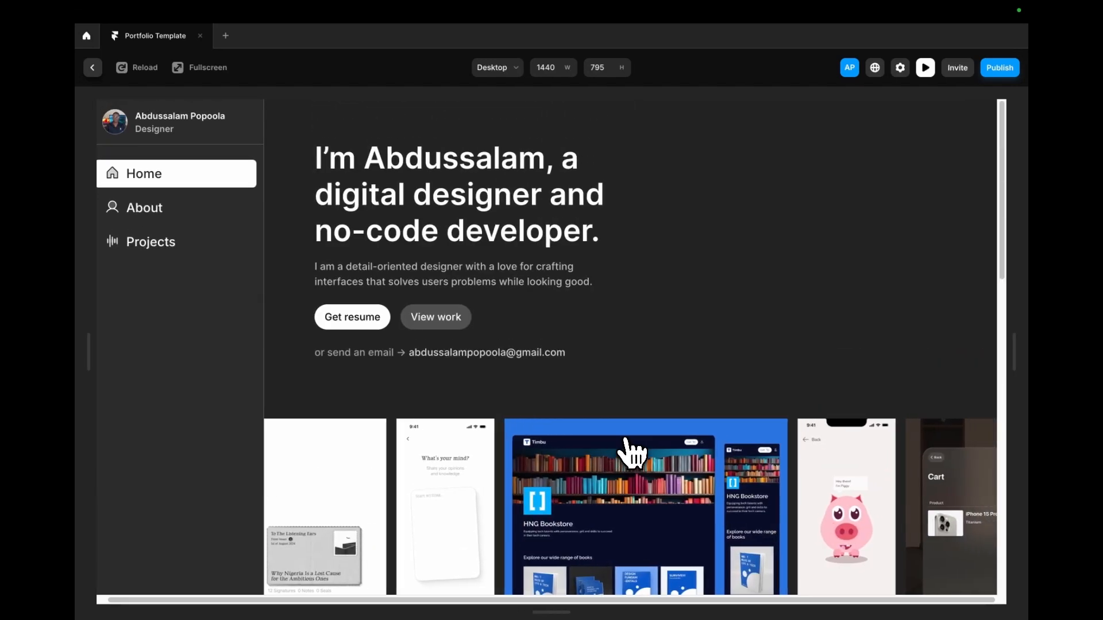
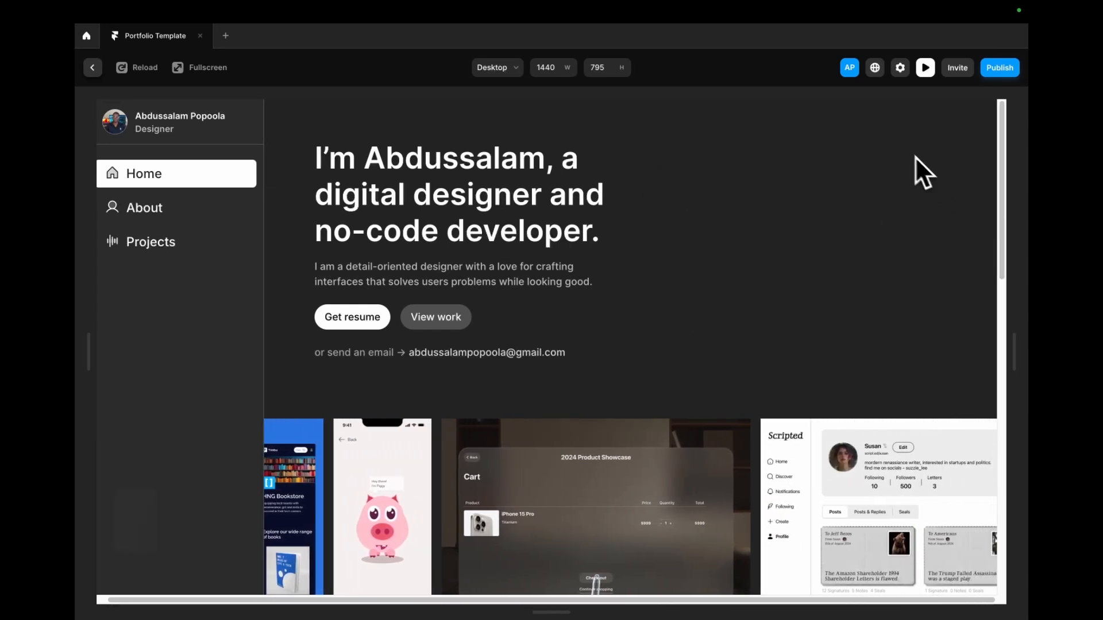
# - Leave the preview and add a Phone breakpoint 390 wide to the Home page
pyautogui.click(926, 68)
pyautogui.click(490, 117)
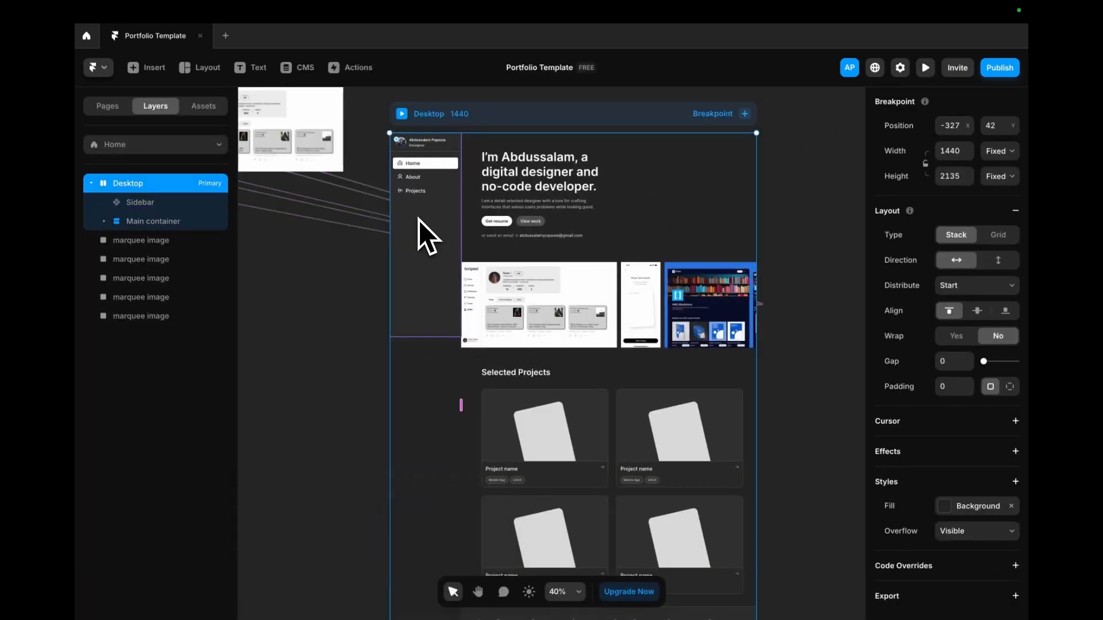
pyautogui.scroll(-3, 368, 213)
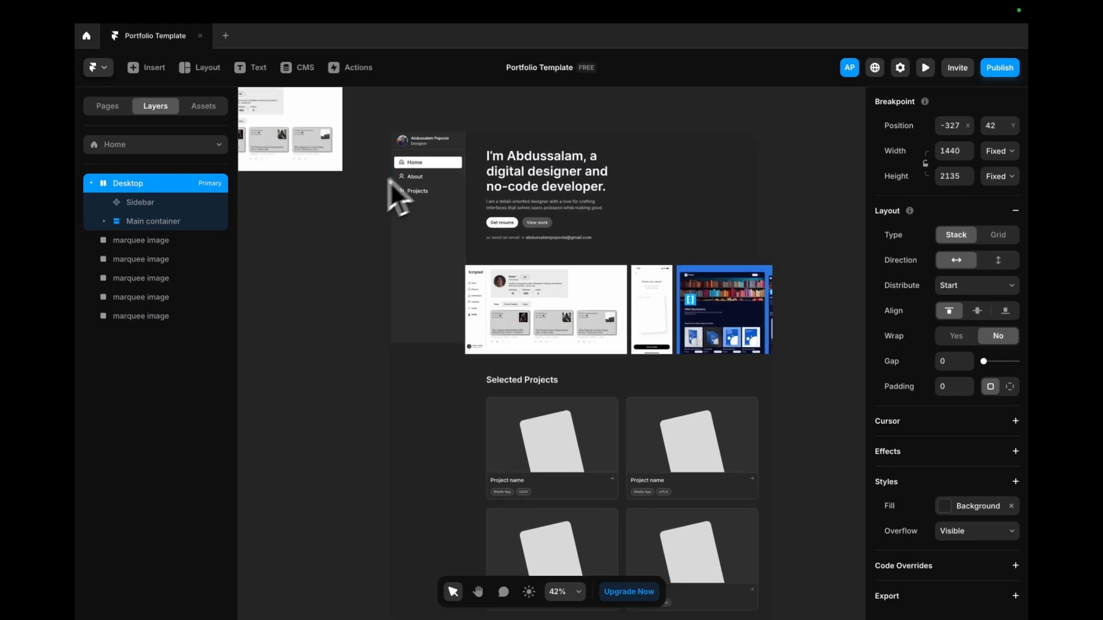
pyautogui.click(644, 133)
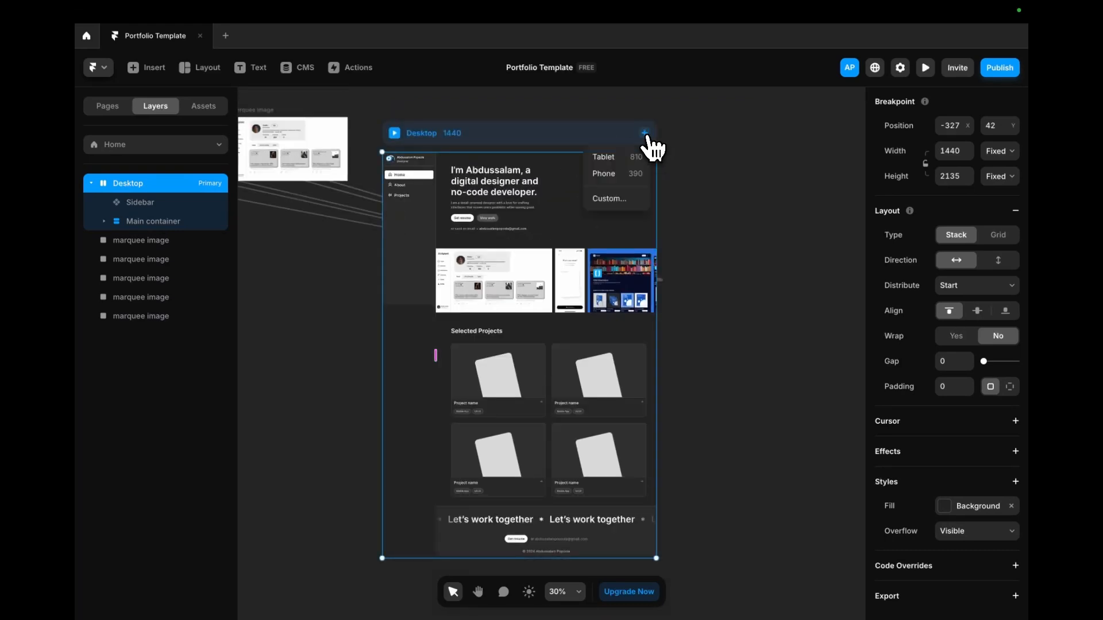
pyautogui.click(623, 177)
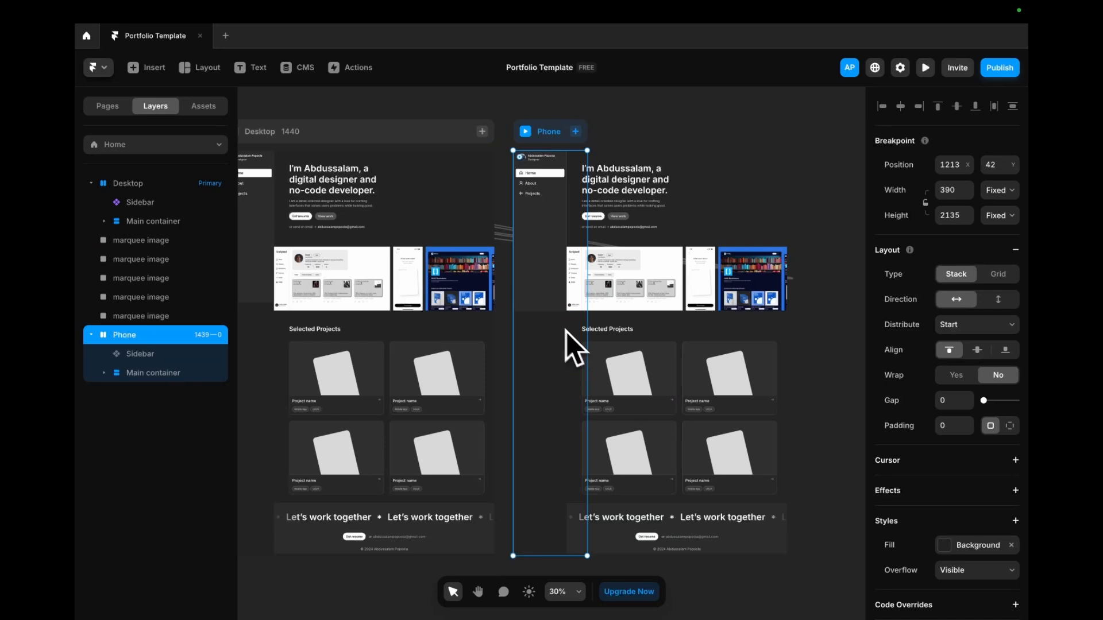
# - Set the Desktop main container's width to Fill and switch the Phone breakpoint's stack direction to vertical
pyautogui.click(155, 221)
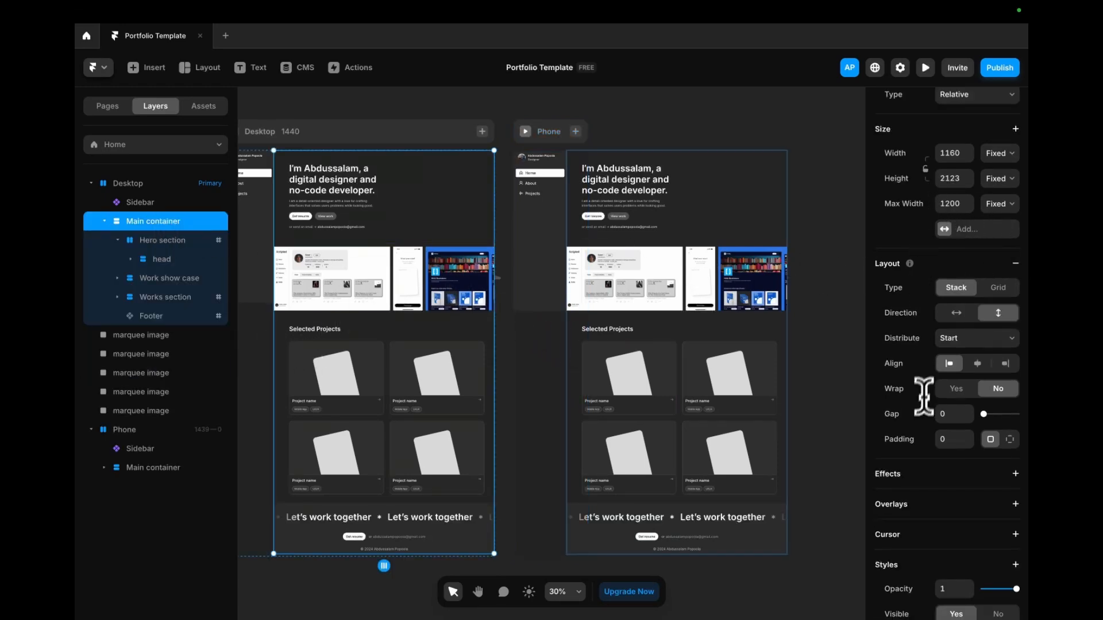
pyautogui.click(1010, 152)
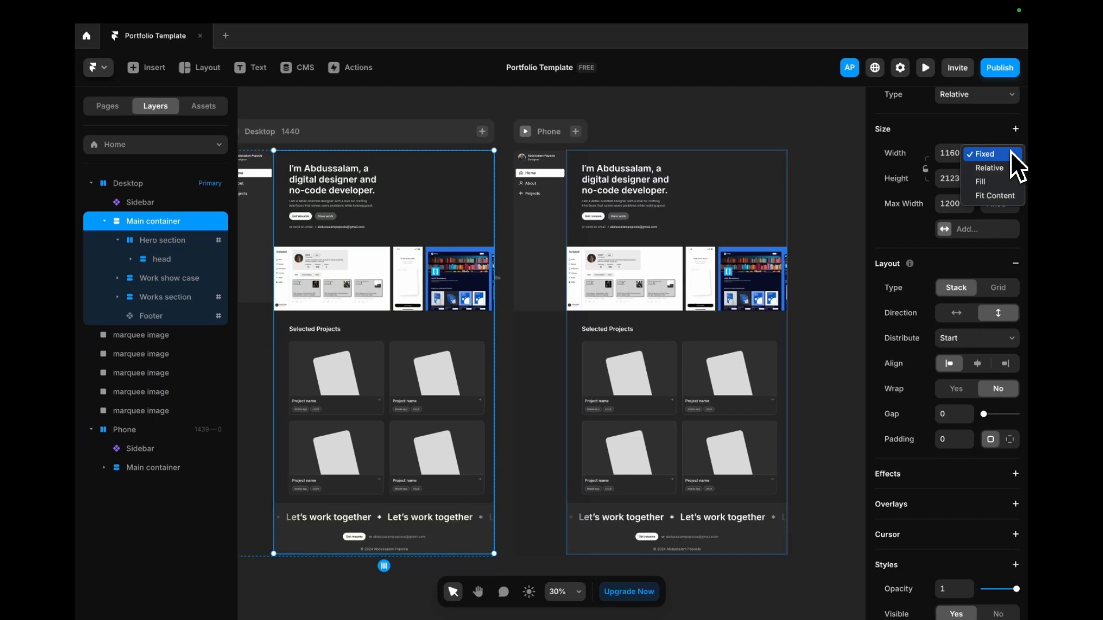
pyautogui.click(998, 182)
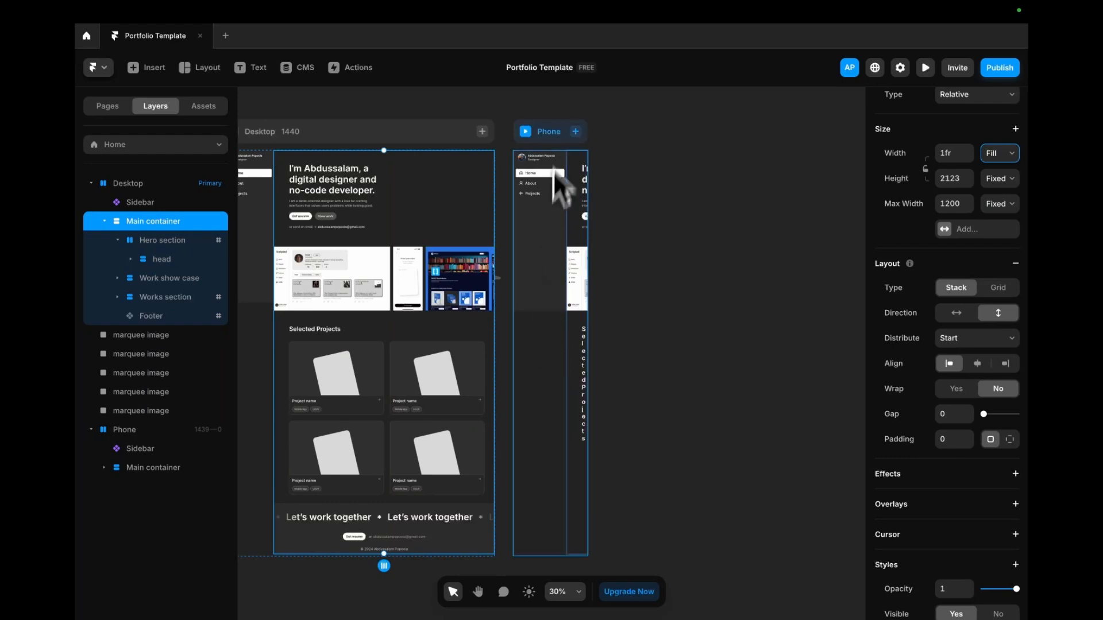
pyautogui.click(546, 133)
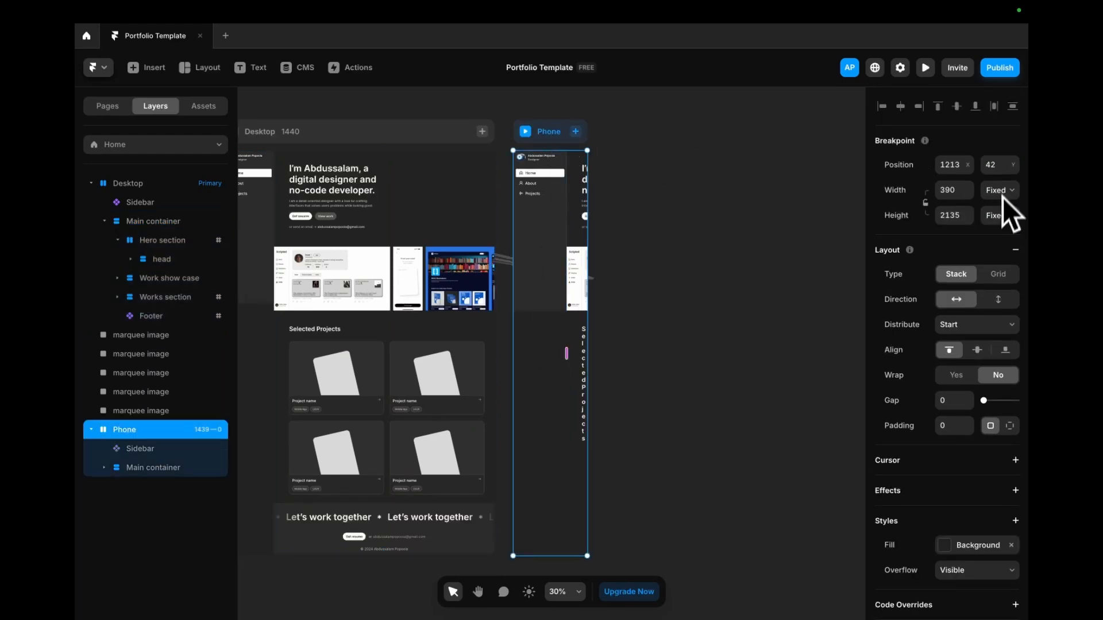
pyautogui.click(999, 301)
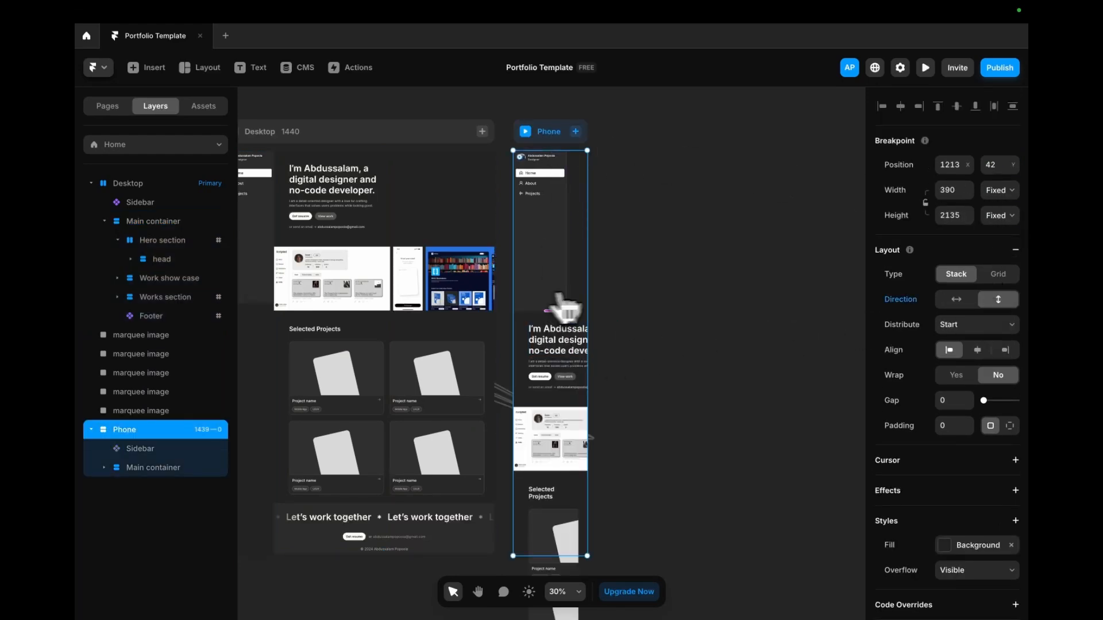
# - Open the Sidebar component from the Phone breakpoint, add a new variant and name it Mobile
pyautogui.click(557, 244)
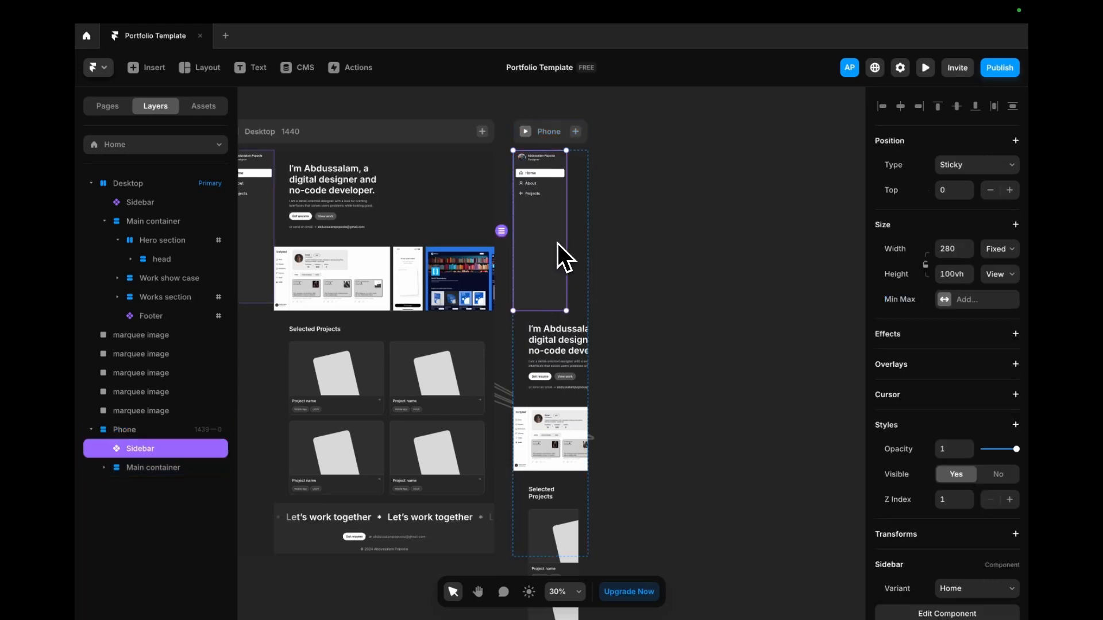
pyautogui.doubleClick(558, 244)
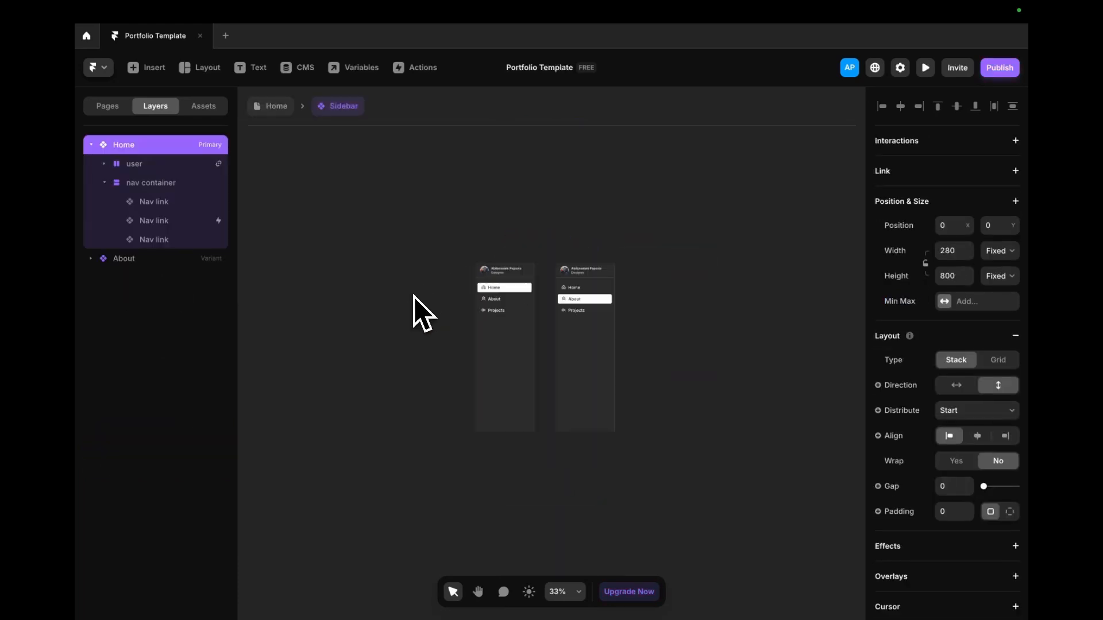
pyautogui.click(598, 322)
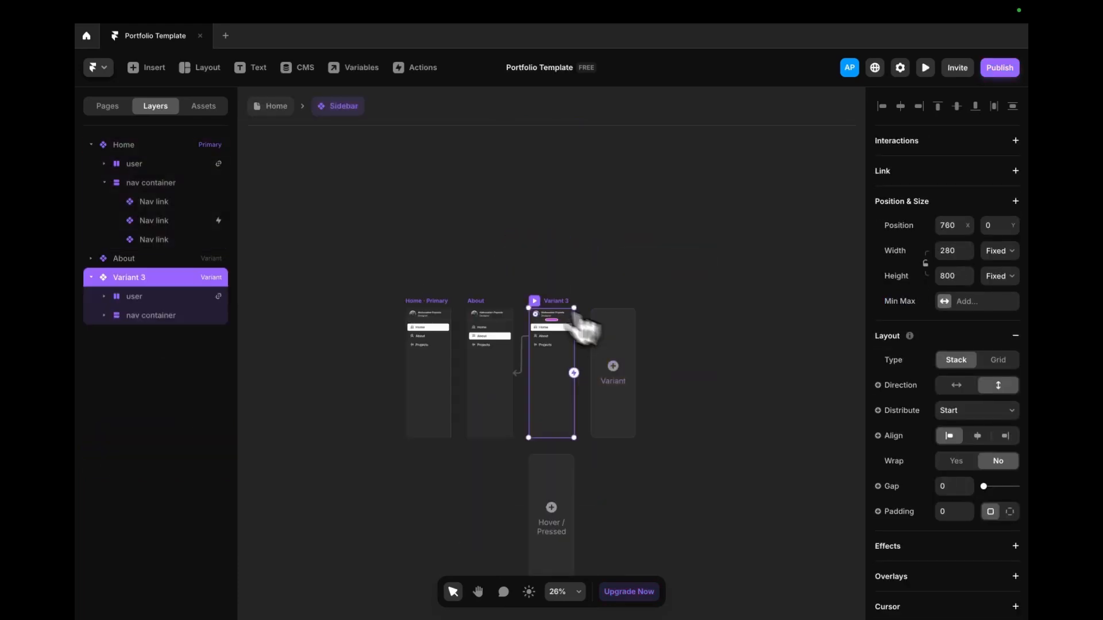
pyautogui.doubleClick(141, 277)
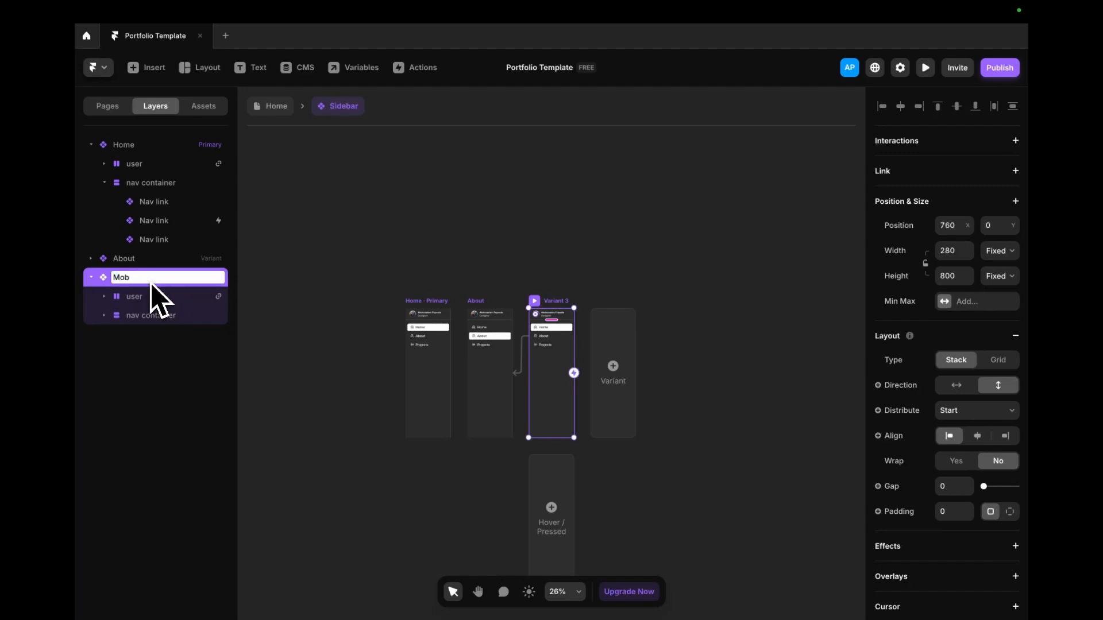
pyautogui.write('Mobile')
pyautogui.press('Return')
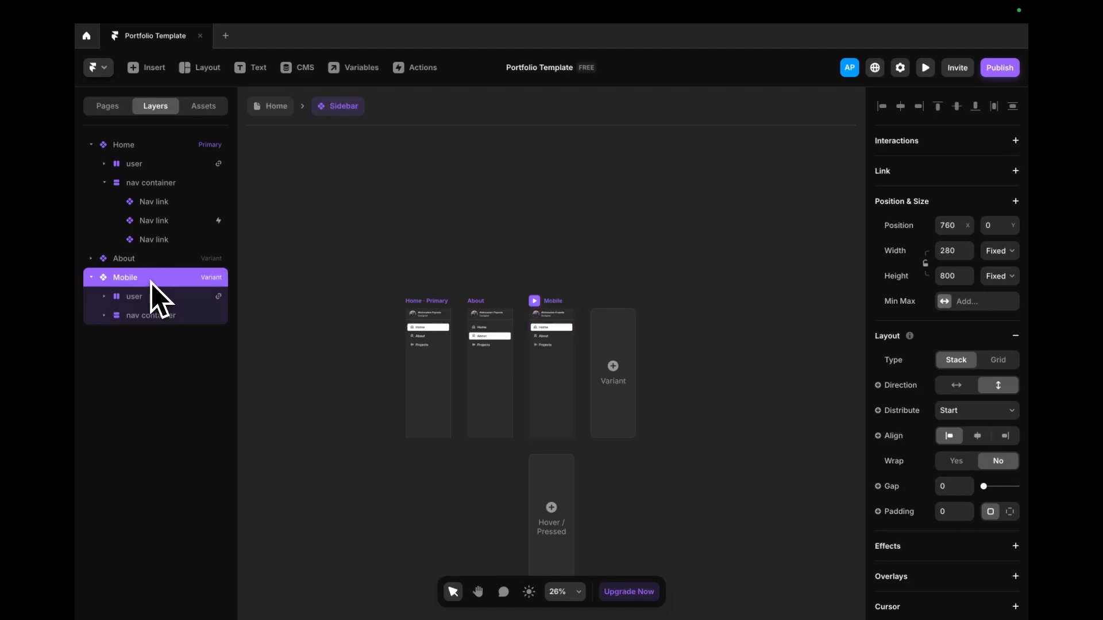
# - Set the Mobile variant's height to Fit Content
pyautogui.scroll(3, 565, 348)
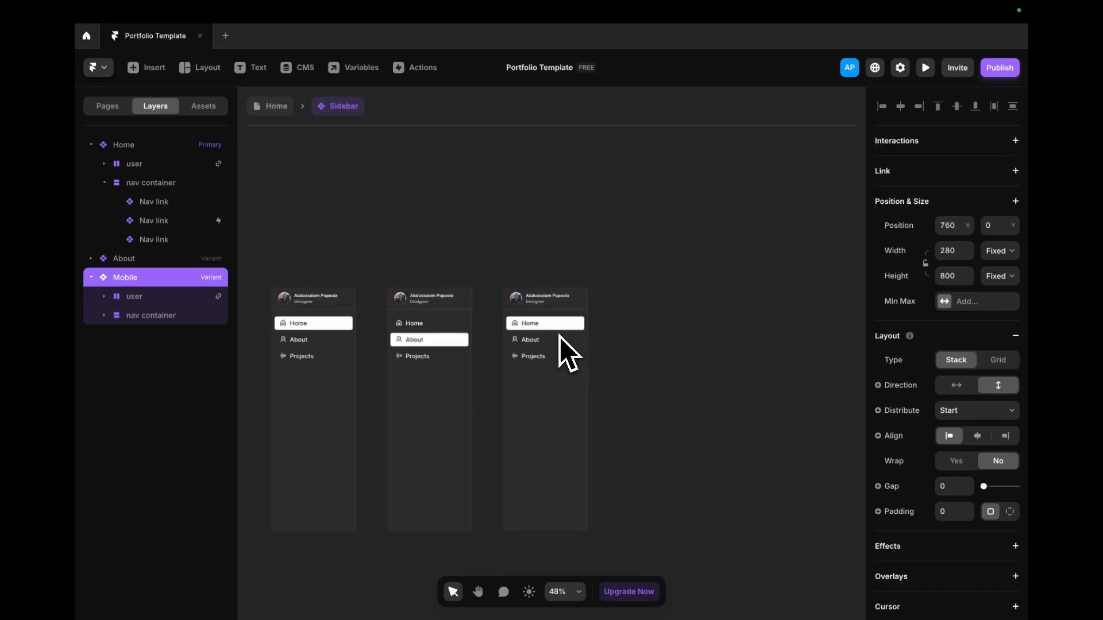
pyautogui.click(1001, 276)
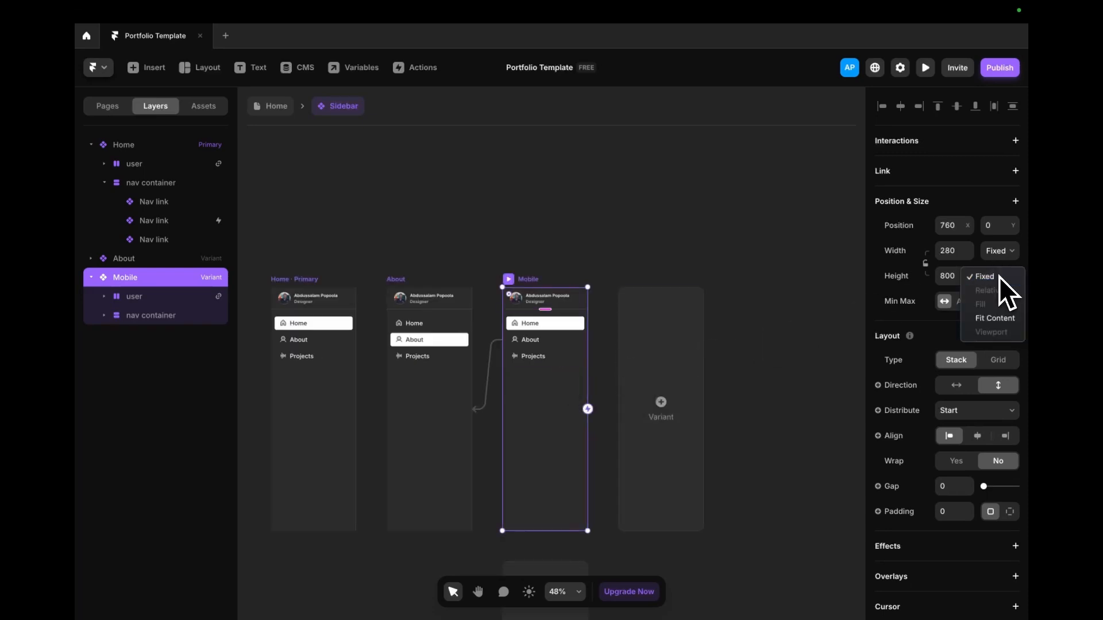
pyautogui.click(999, 317)
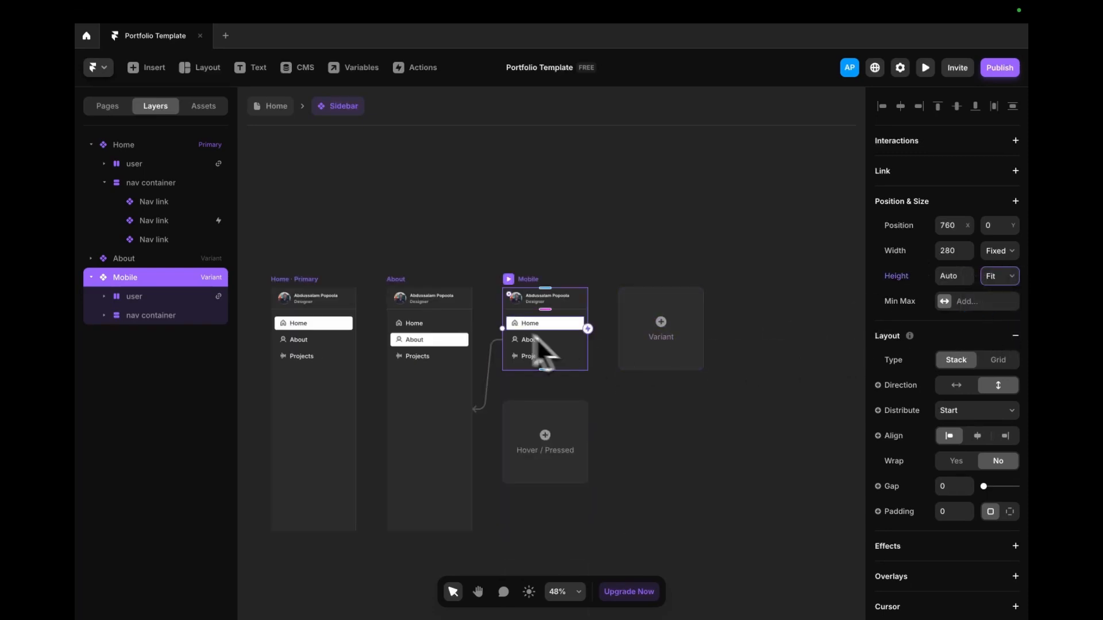
pyautogui.click(562, 326)
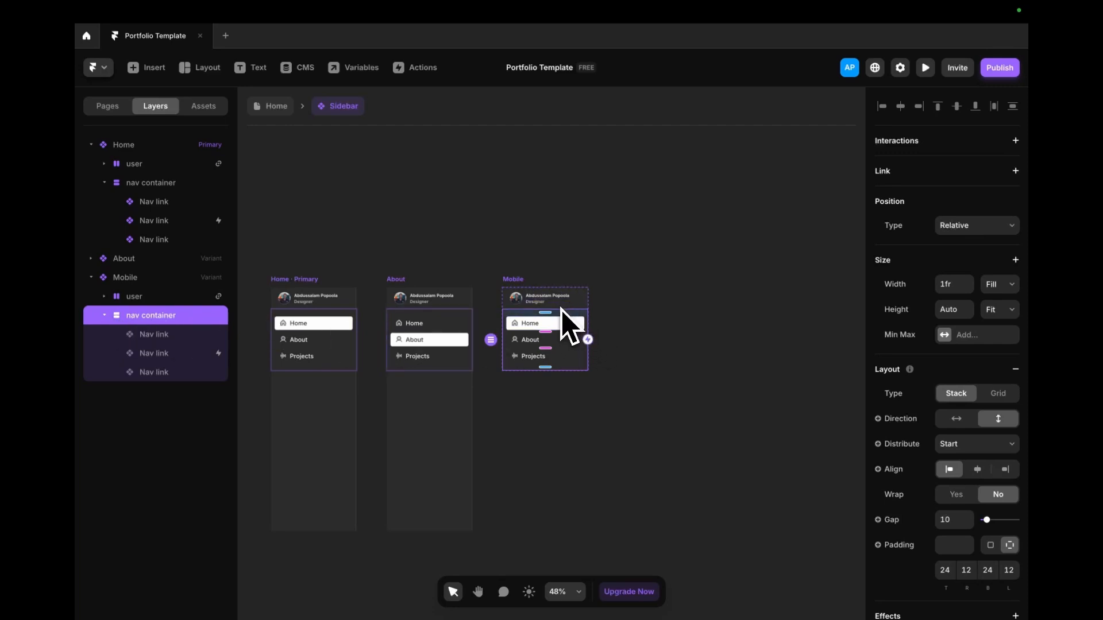
pyautogui.scroll(5, 372, 315)
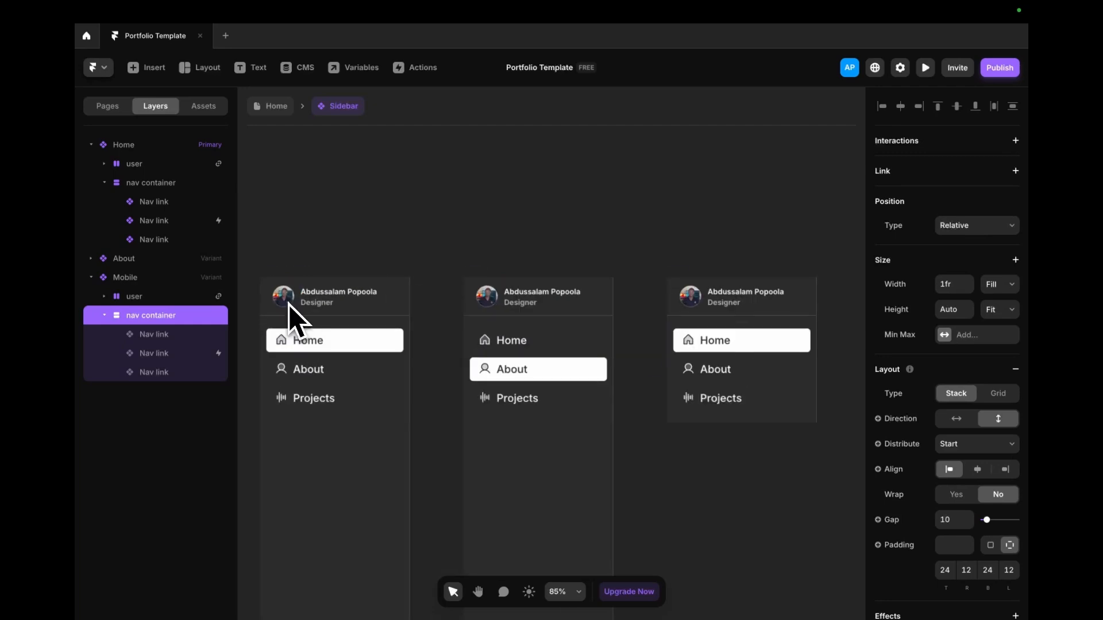
pyautogui.click(381, 298)
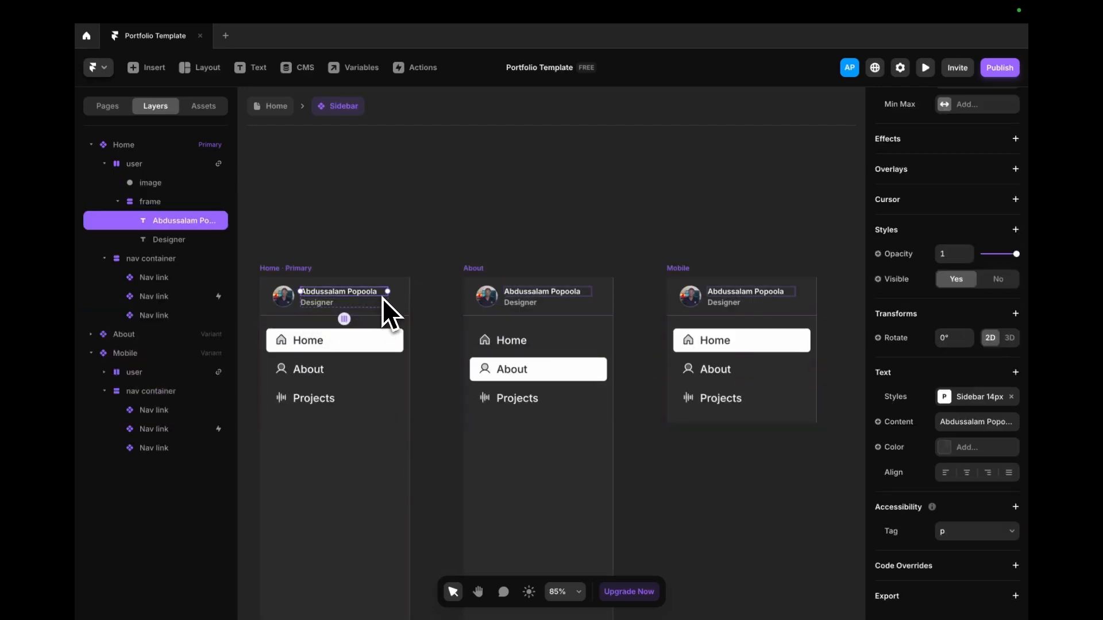
pyautogui.click(271, 290)
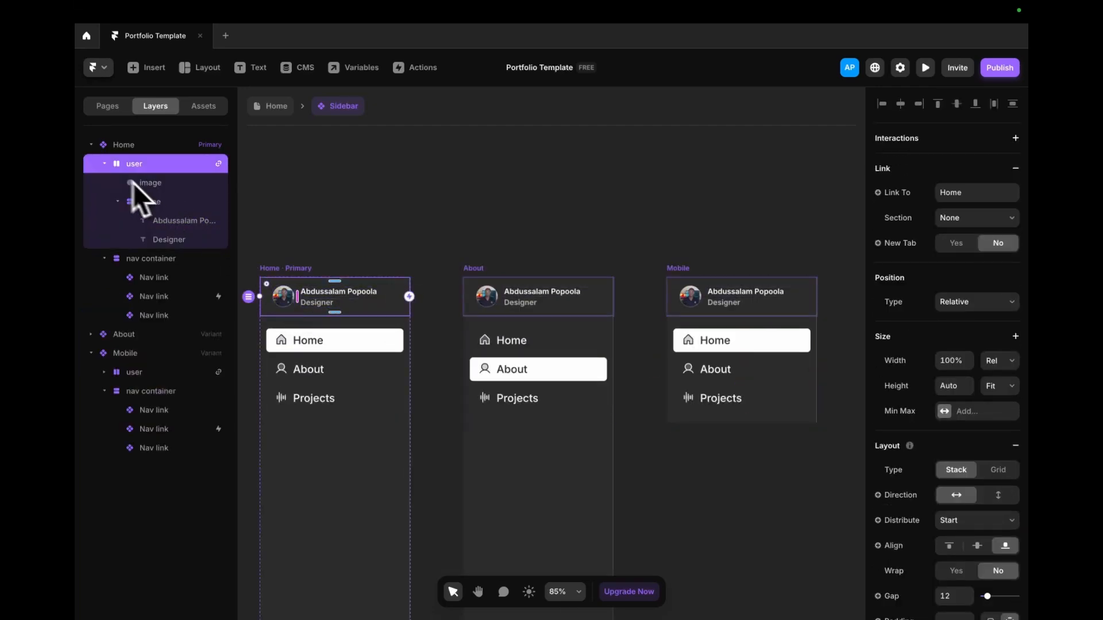
pyautogui.click(104, 164)
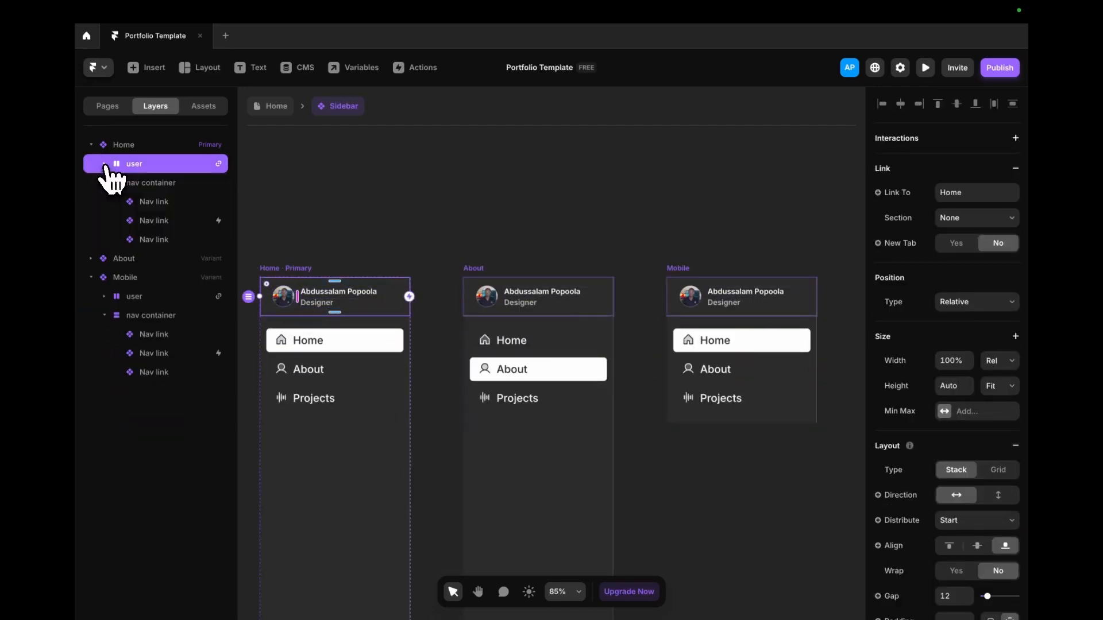
pyautogui.click(374, 297)
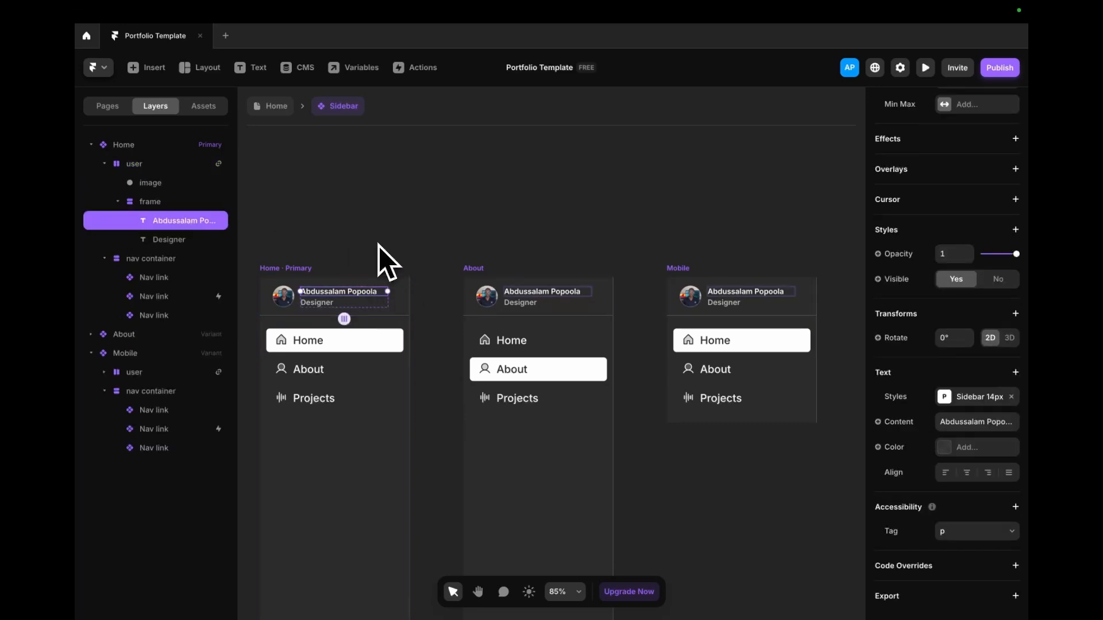
pyautogui.click(404, 221)
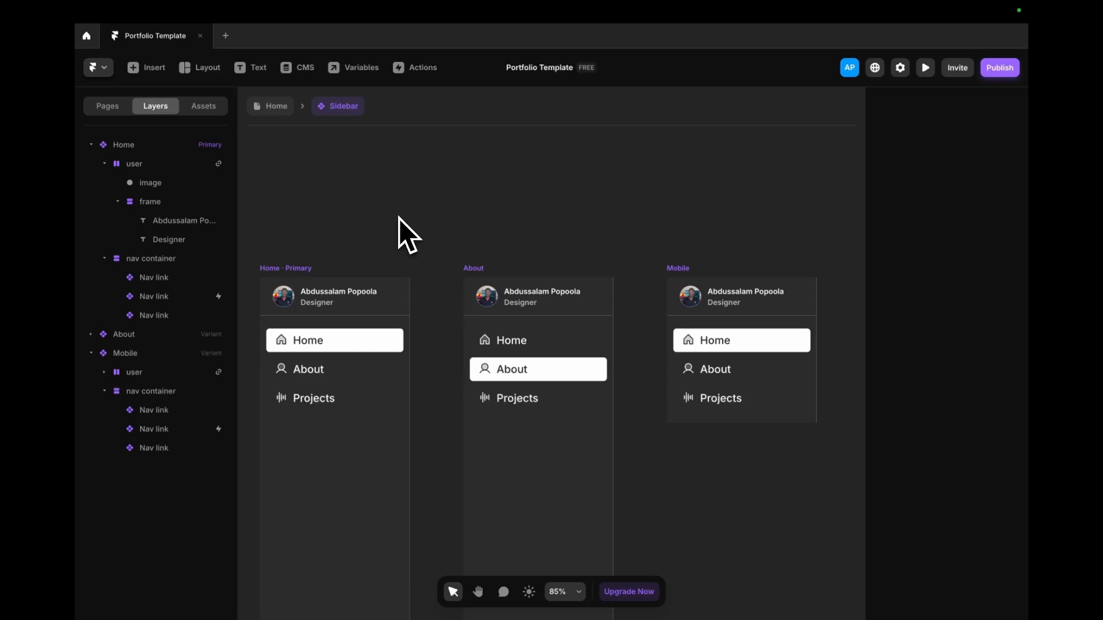
# - Draw a small square frame above the Home variant, size it to 40 by 40 and remove its fill
pyautogui.press('f')
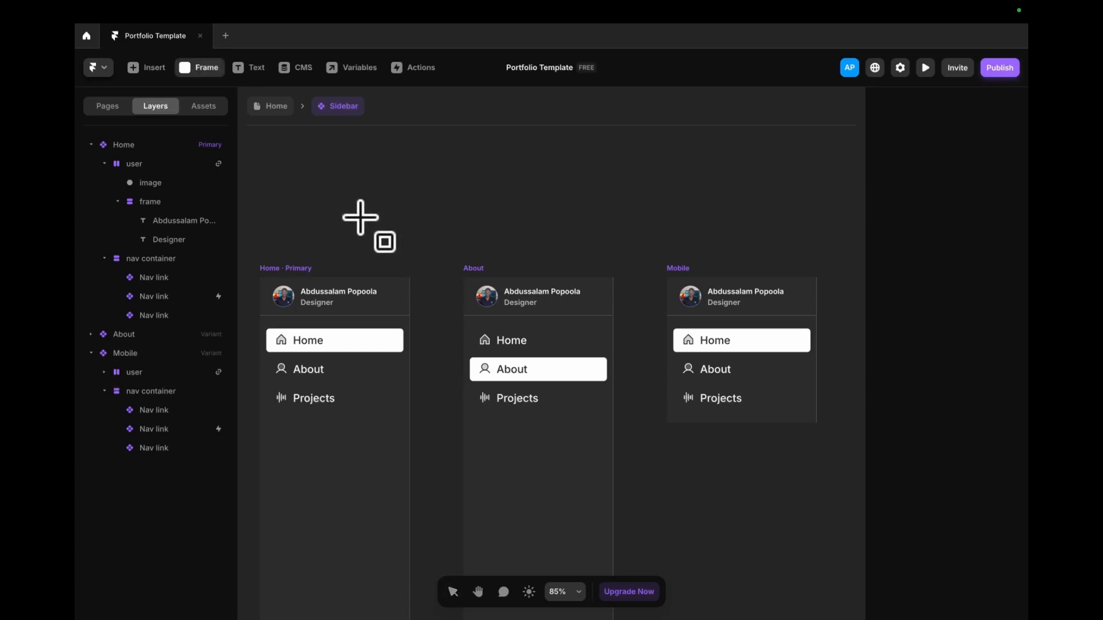
pyautogui.moveTo(360, 216); pyautogui.dragTo(384, 238)
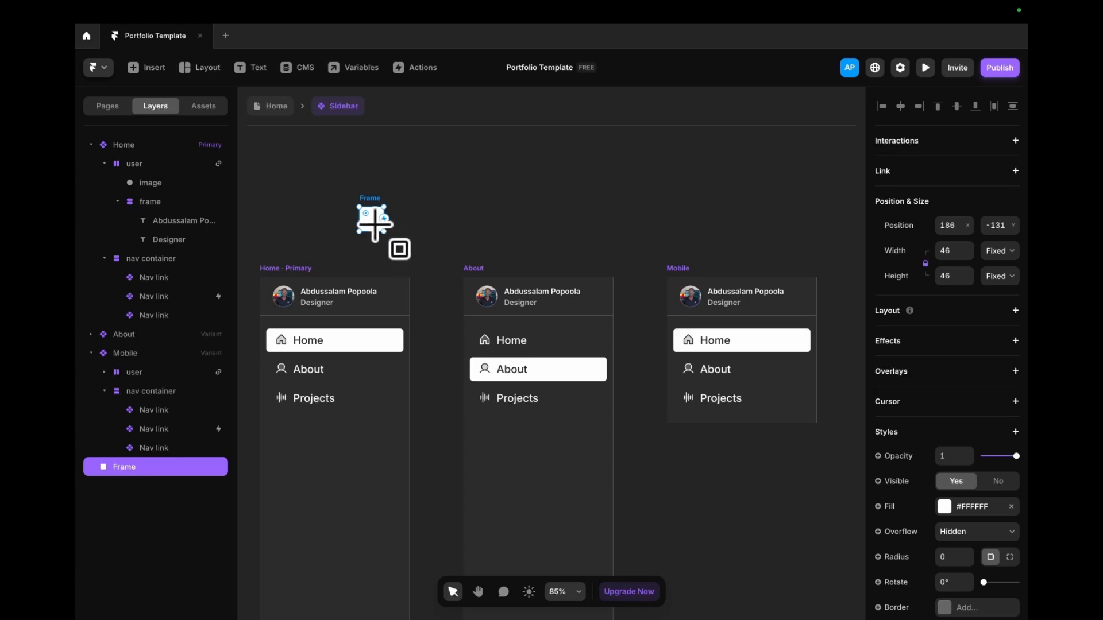
pyautogui.click(949, 251)
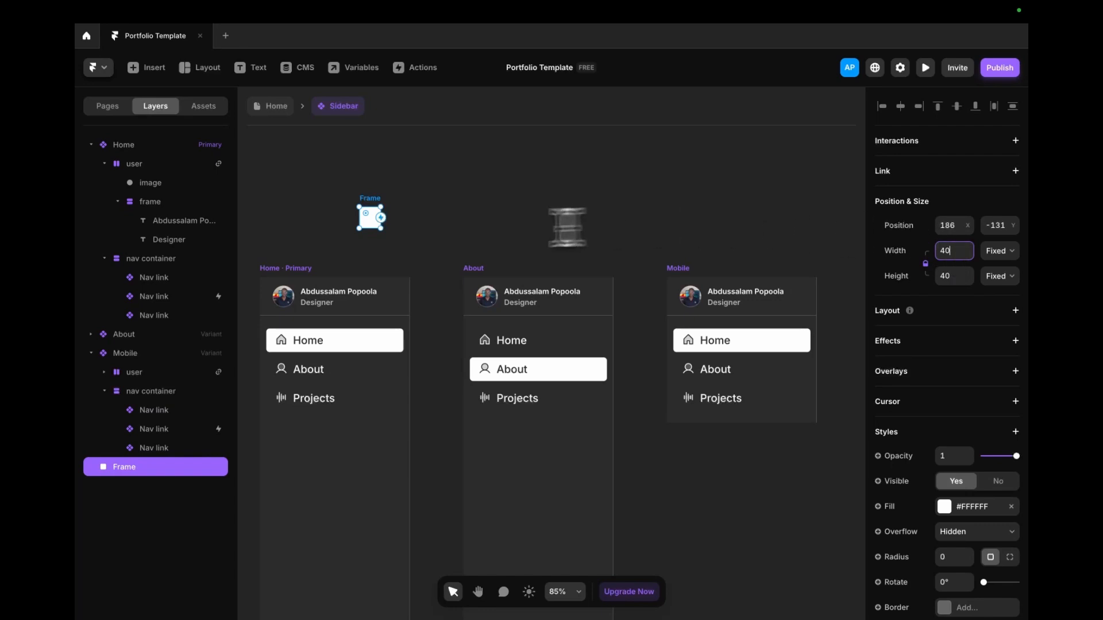
pyautogui.click(1015, 509)
pyautogui.click(1011, 507)
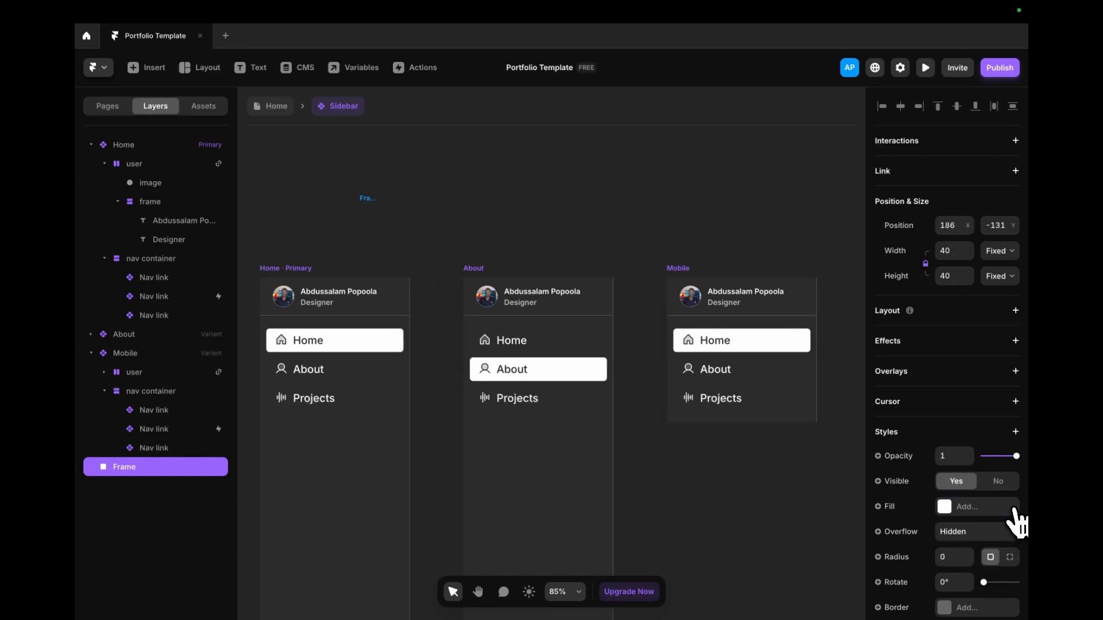
# - Rename the new square frame as navbra icon
pyautogui.scroll(6, 365, 233)
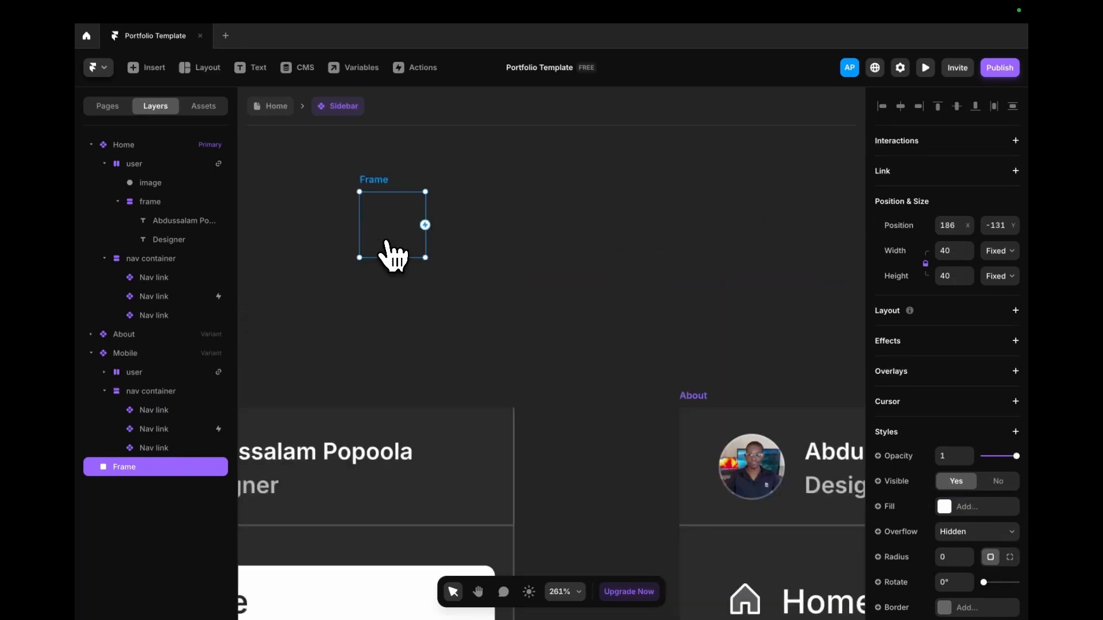
pyautogui.press('super+r')
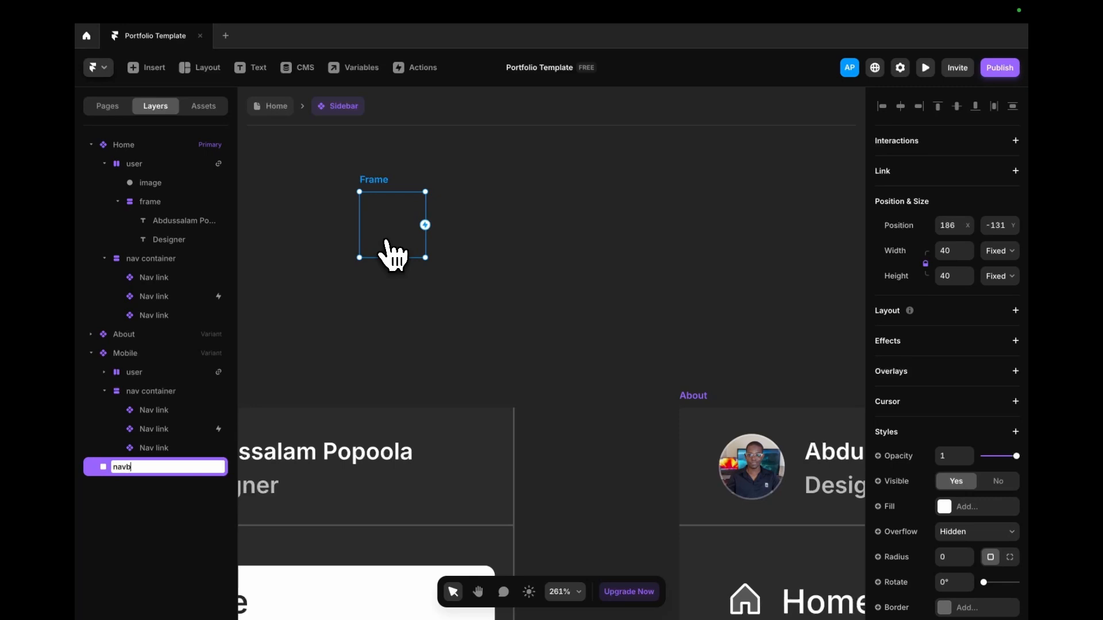
pyautogui.write('navbra icon')
pyautogui.press('Return')
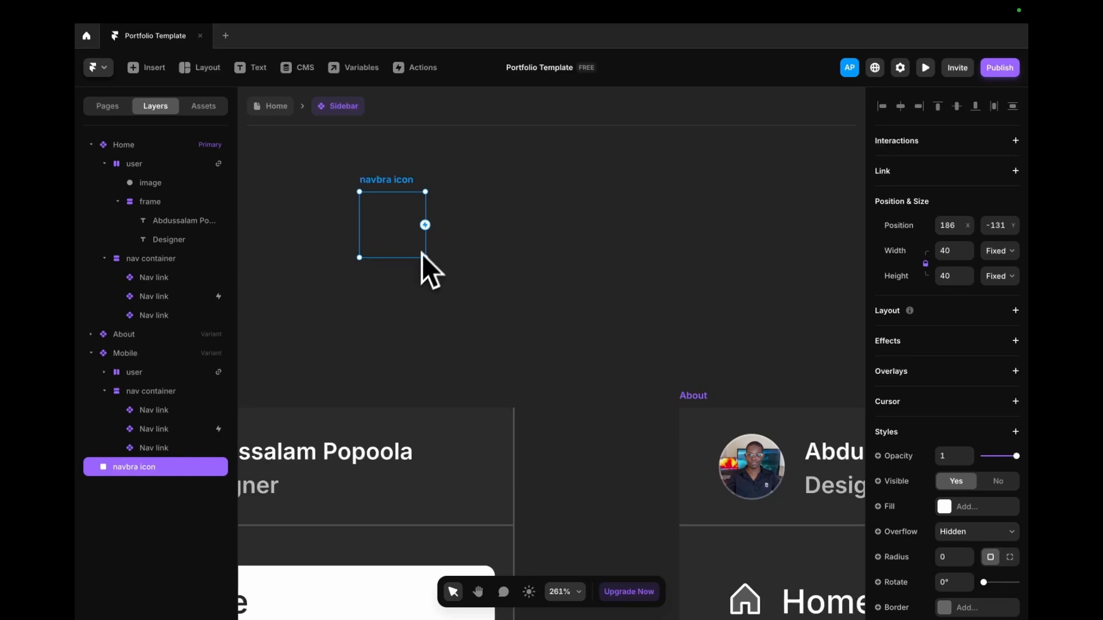
pyautogui.moveTo(425, 225); pyautogui.dragTo(424, 297)
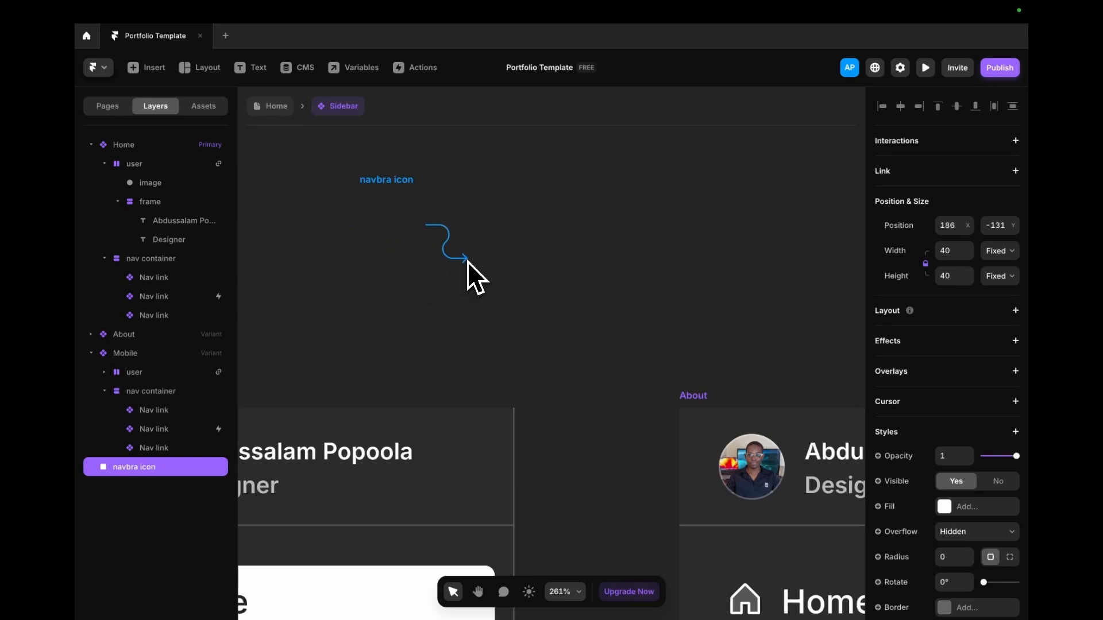
# - Draw a bar about 28 by 5 in the upper part of the navbra icon frame and fill it with the White style
pyautogui.press('f')
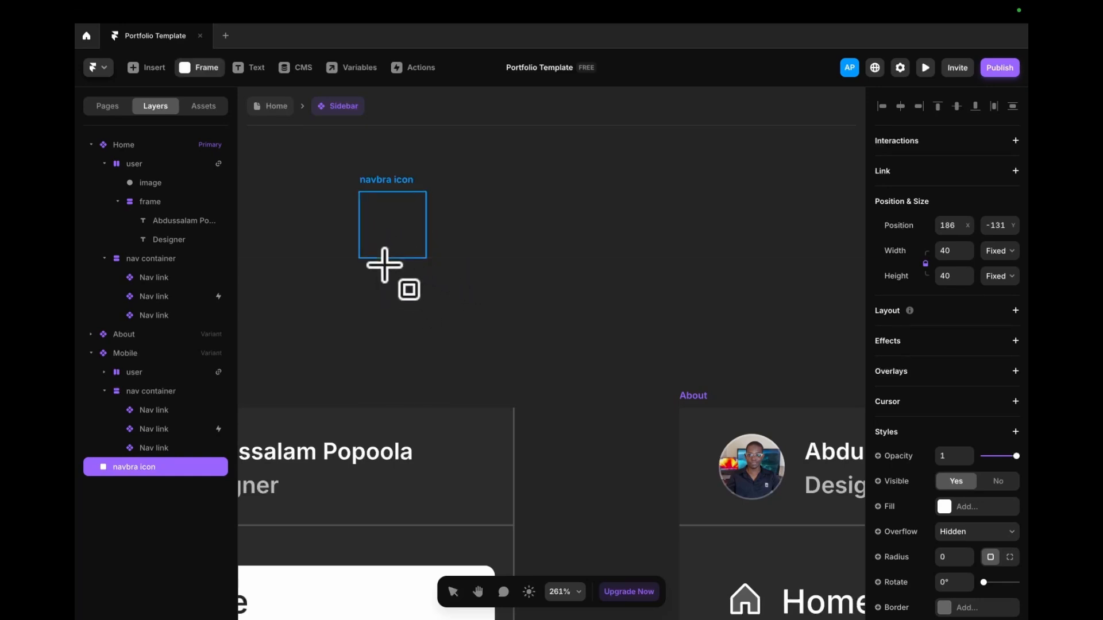
pyautogui.moveTo(400, 213); pyautogui.dragTo(425, 220)
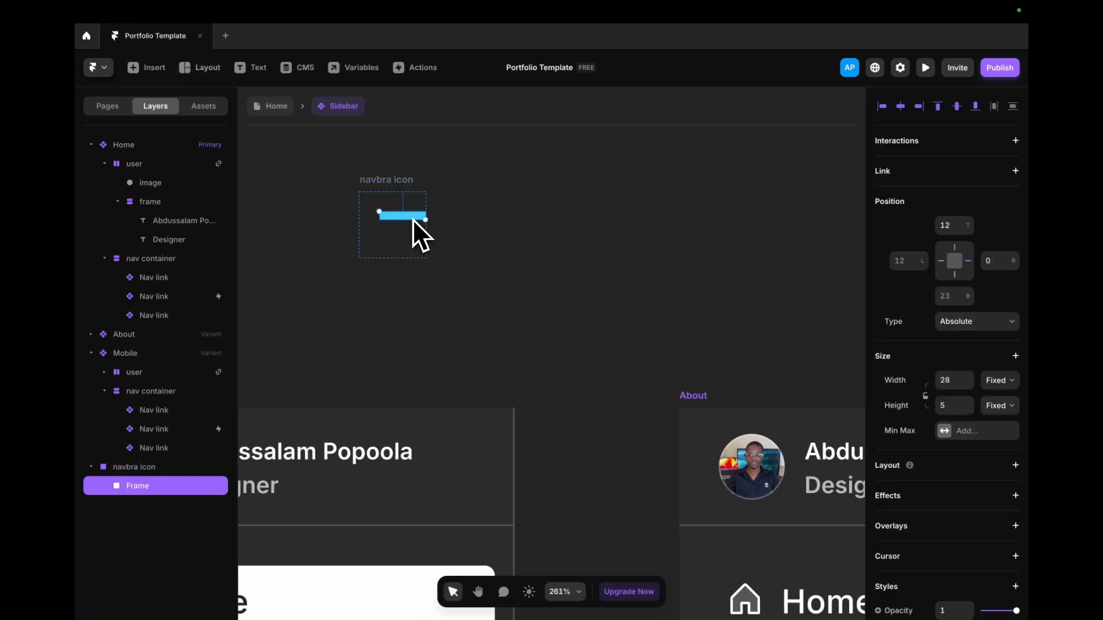
pyautogui.scroll(-5, 955, 517)
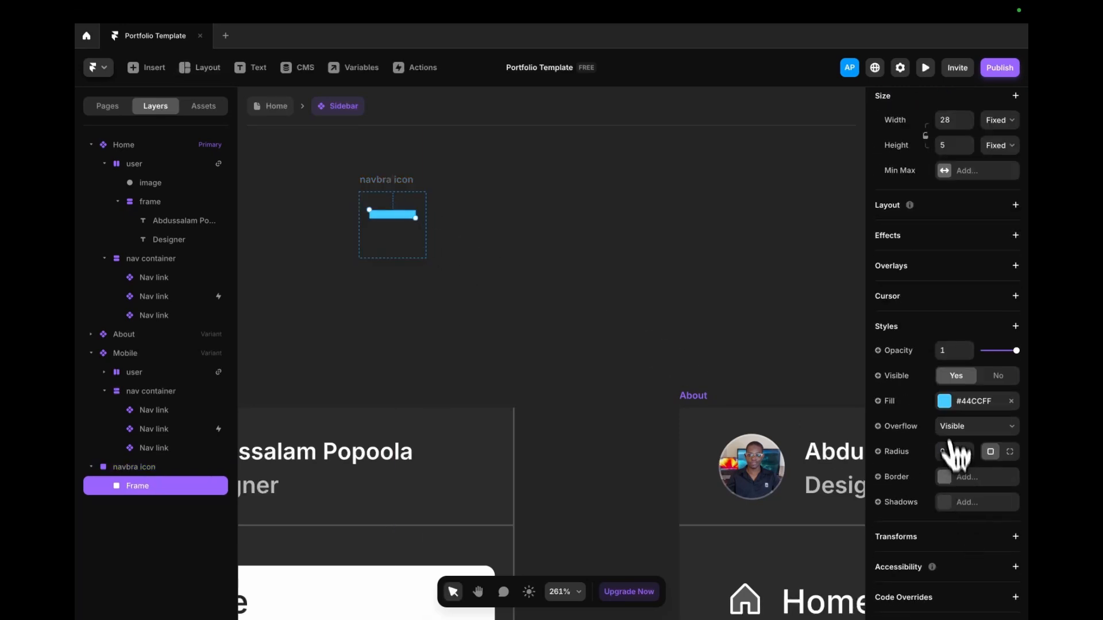
pyautogui.click(944, 401)
pyautogui.click(736, 510)
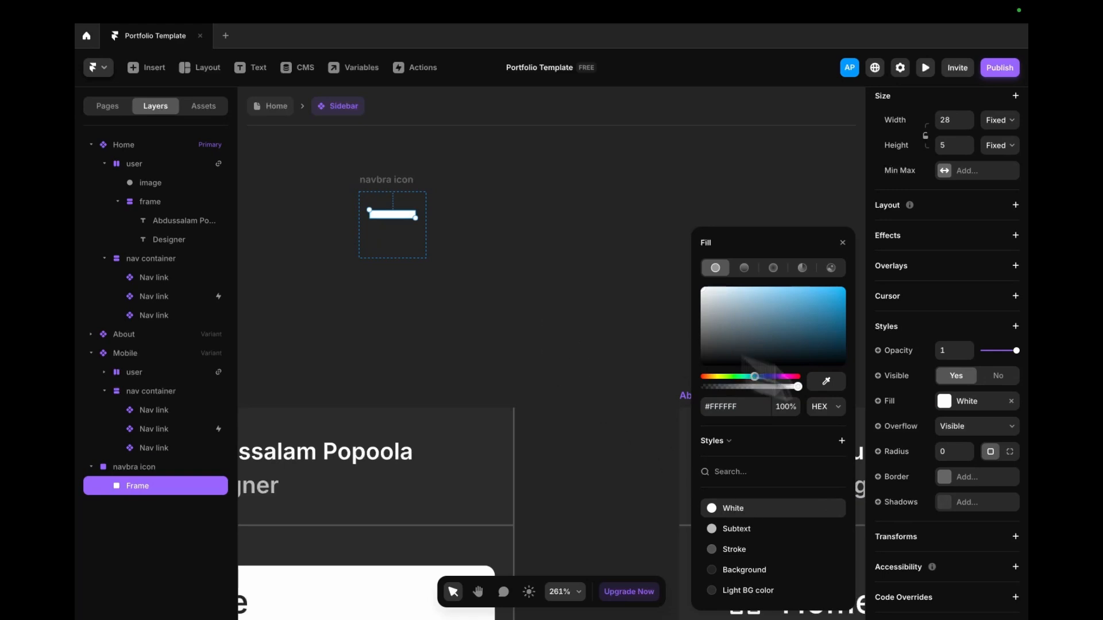
# - Set the bar's corner radius to 20 and its height to 3
pyautogui.click(947, 452)
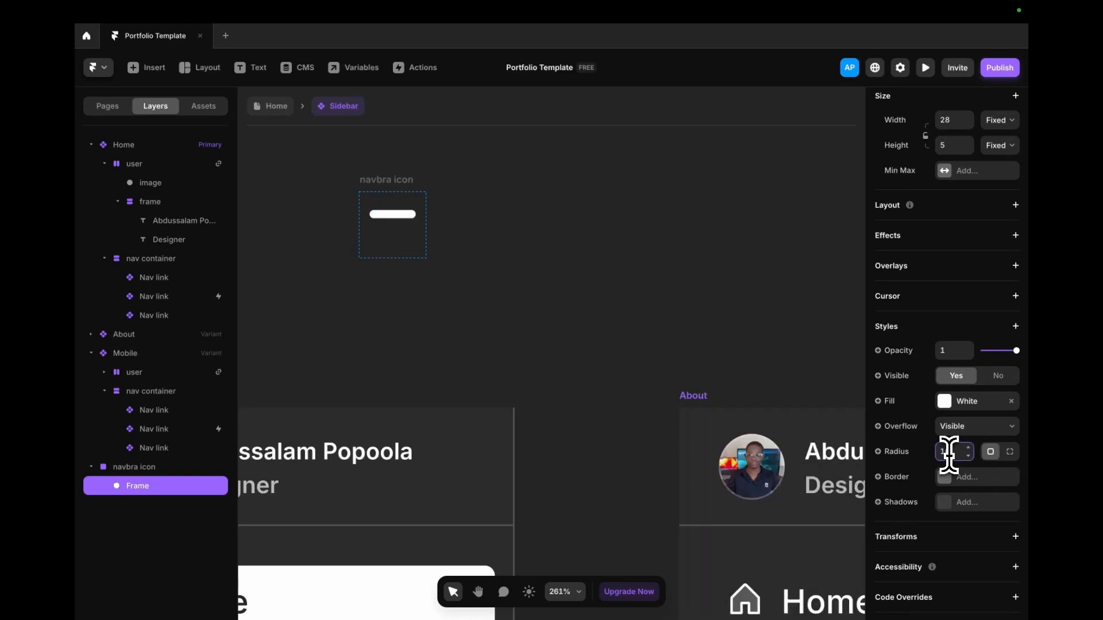
pyautogui.write('20')
pyautogui.scroll(5, 962, 298)
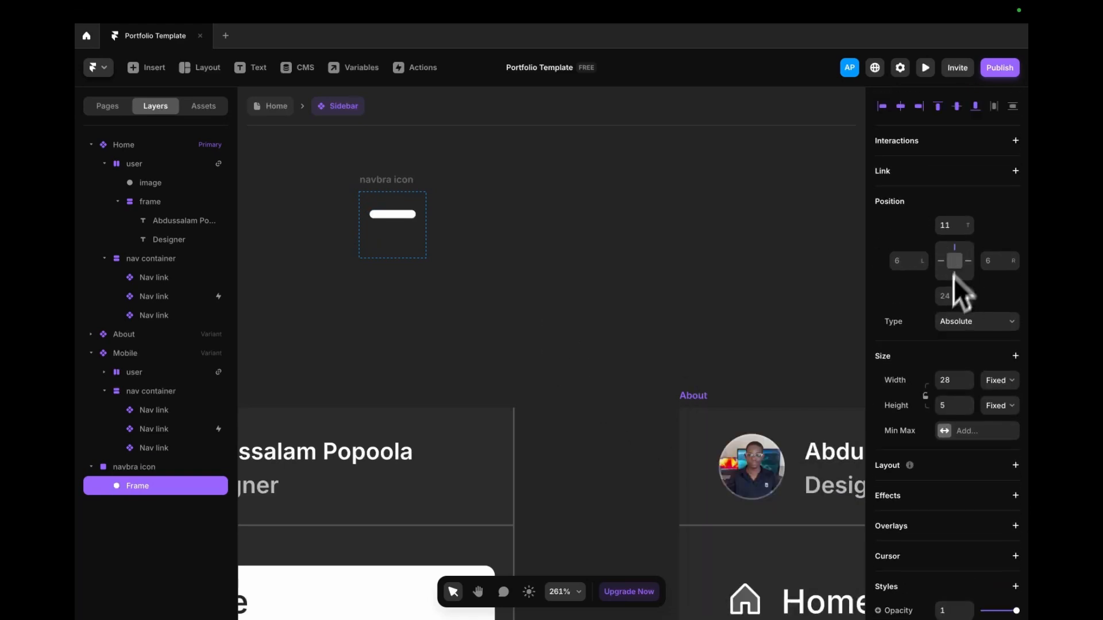
pyautogui.click(958, 405)
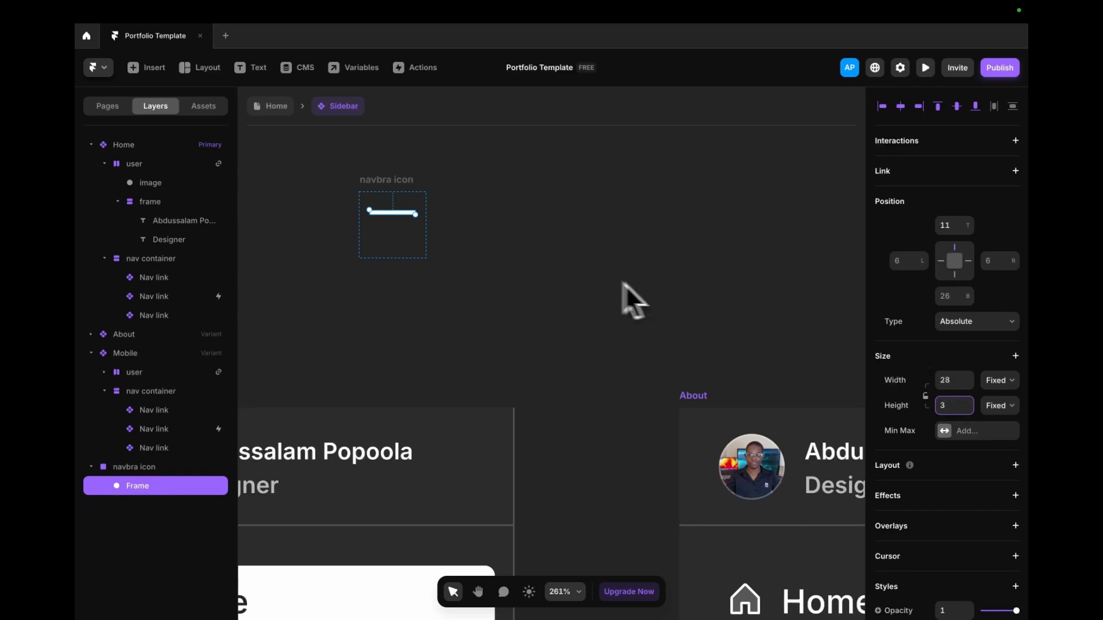
# - Duplicate the white bar and place the copy below it at the centre of the navbra icon frame
pyautogui.moveTo(393, 218)
pyautogui.mouseDown()
pyautogui.moveTo(392, 232)
pyautogui.moveTo(396, 222)
pyautogui.mouseUp()
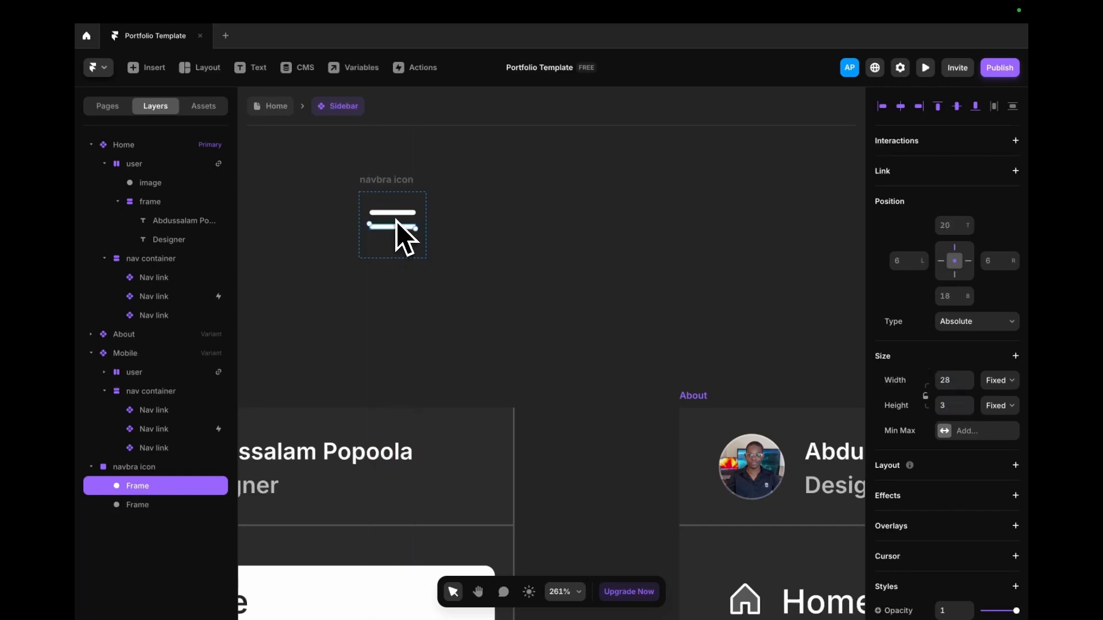
pyautogui.click(394, 184)
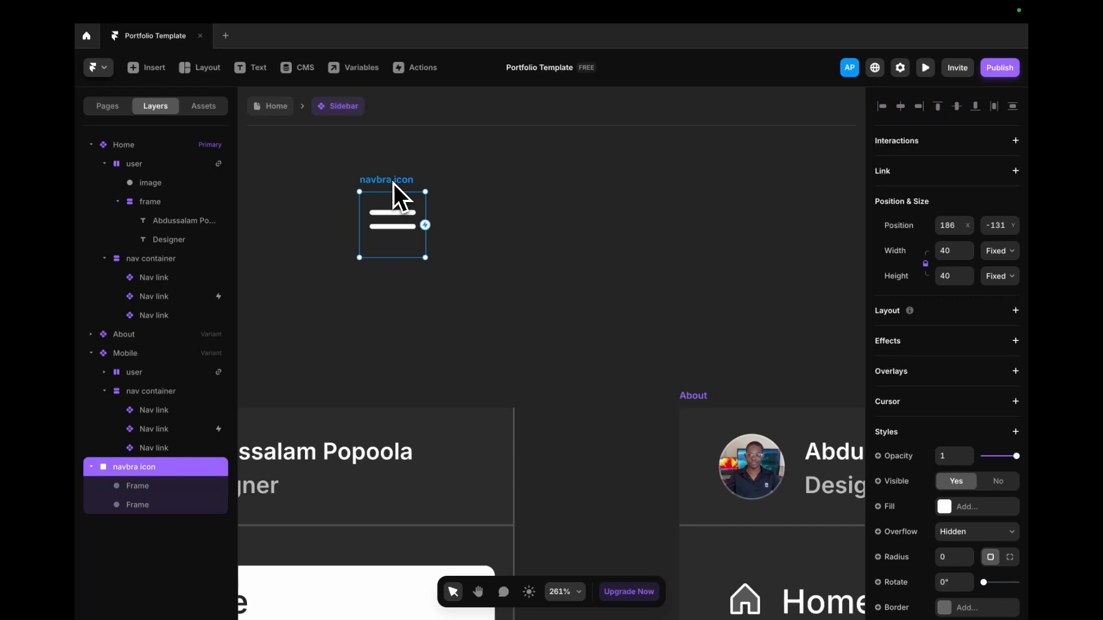
pyautogui.click(400, 213)
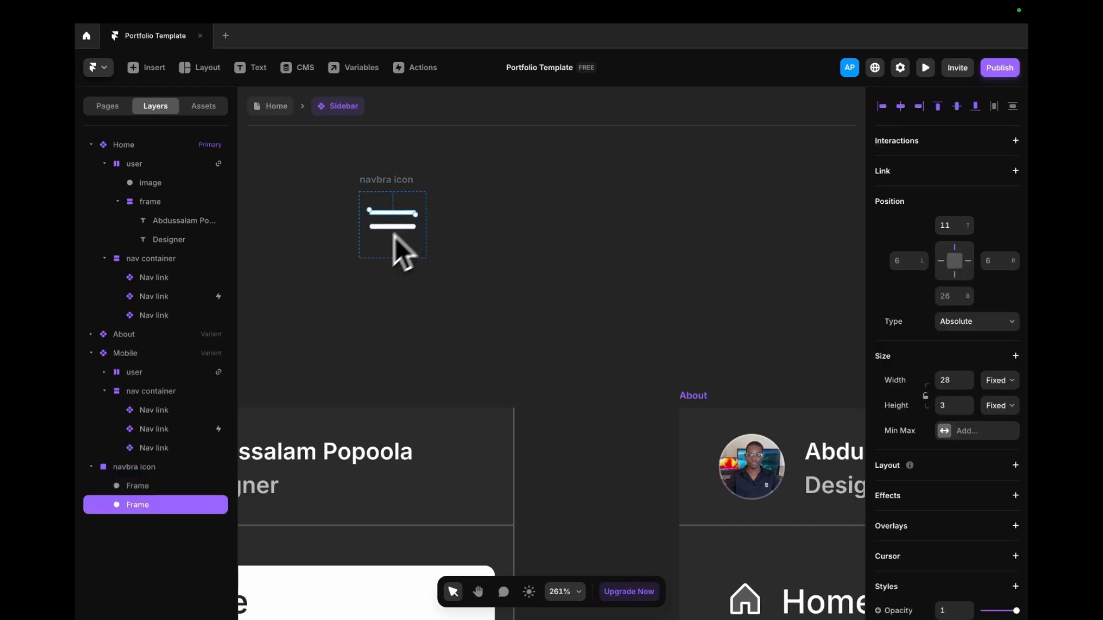
pyautogui.keyDown('shift'); pyautogui.click(158, 487); pyautogui.keyUp('shift')
pyautogui.click(396, 222)
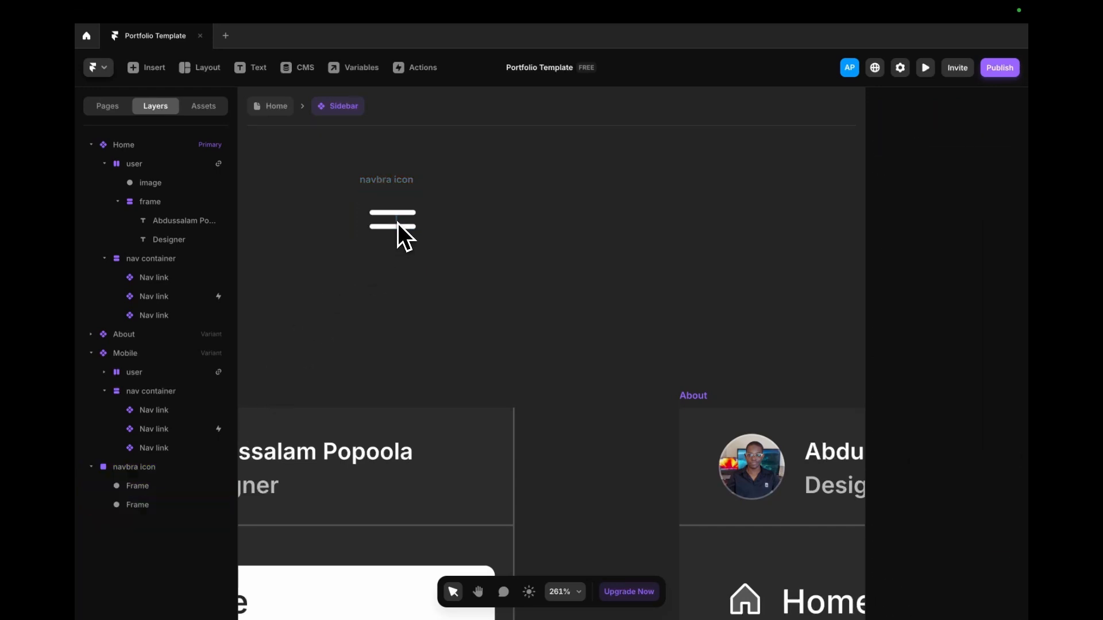
pyautogui.click(397, 226)
pyautogui.click(395, 184)
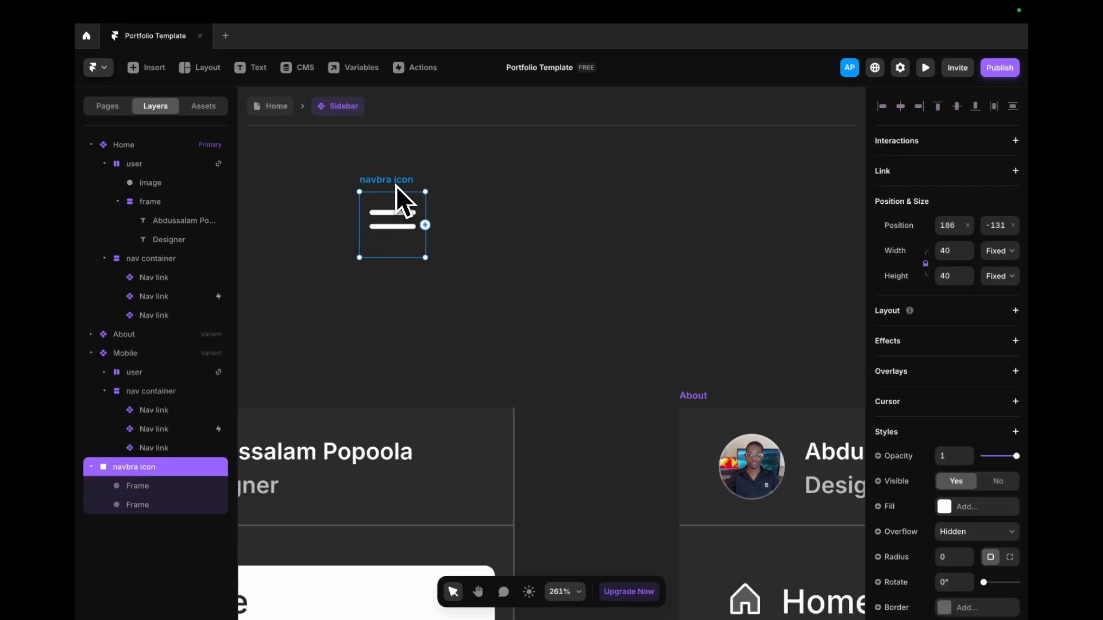
pyautogui.press('Return')
pyautogui.click(395, 227)
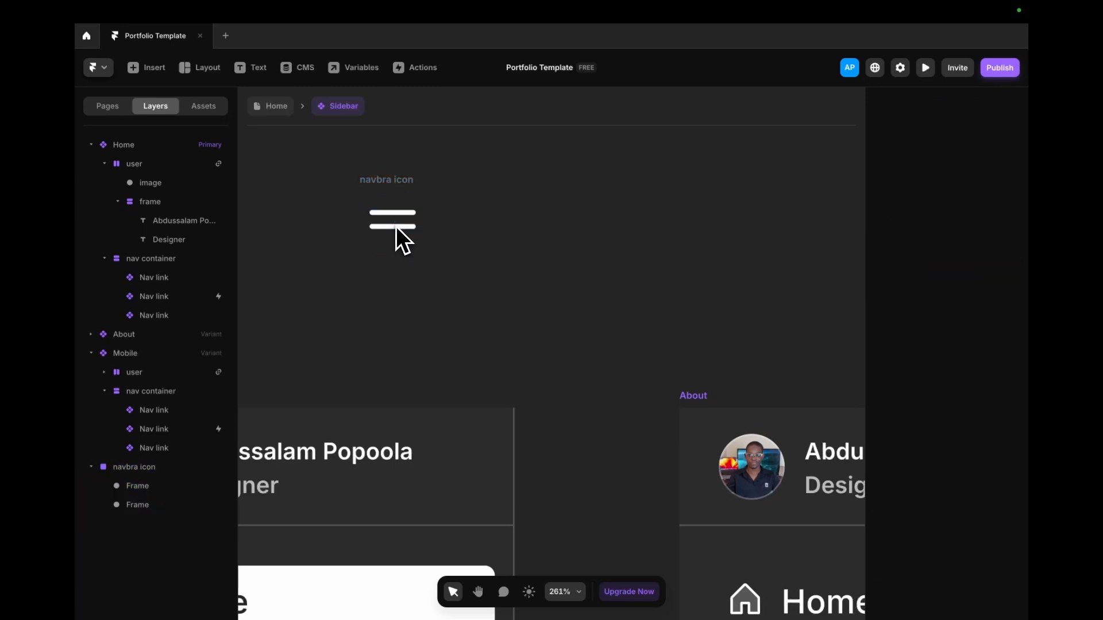
pyautogui.click(398, 228)
pyautogui.click(425, 199)
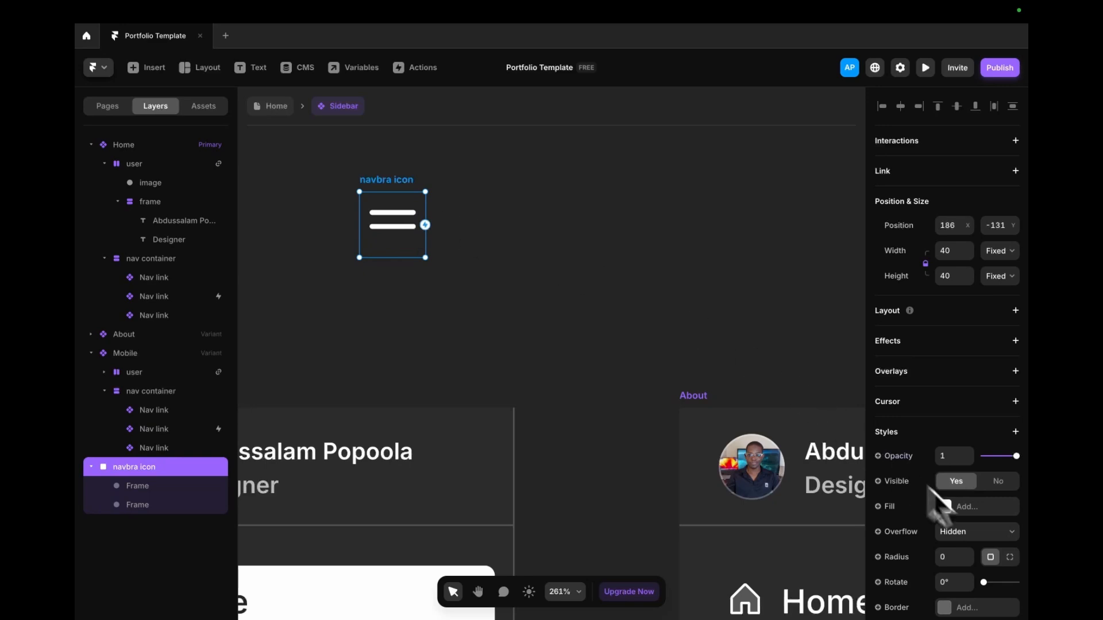
pyautogui.scroll(-1, 1001, 547)
pyautogui.scroll(-1, 1001, 546)
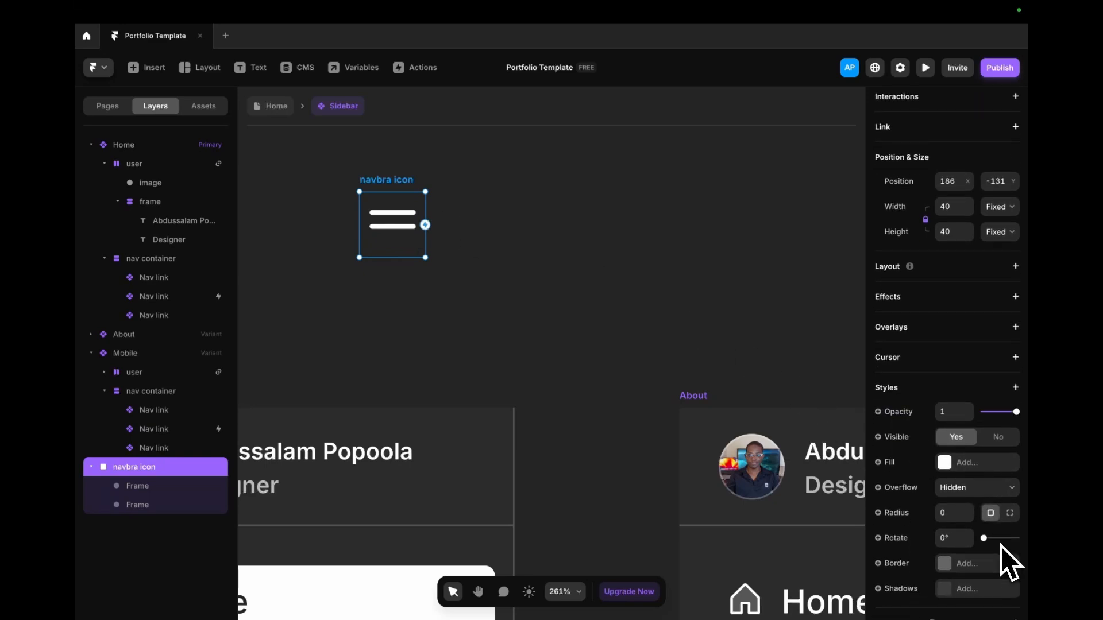
pyautogui.click(390, 214)
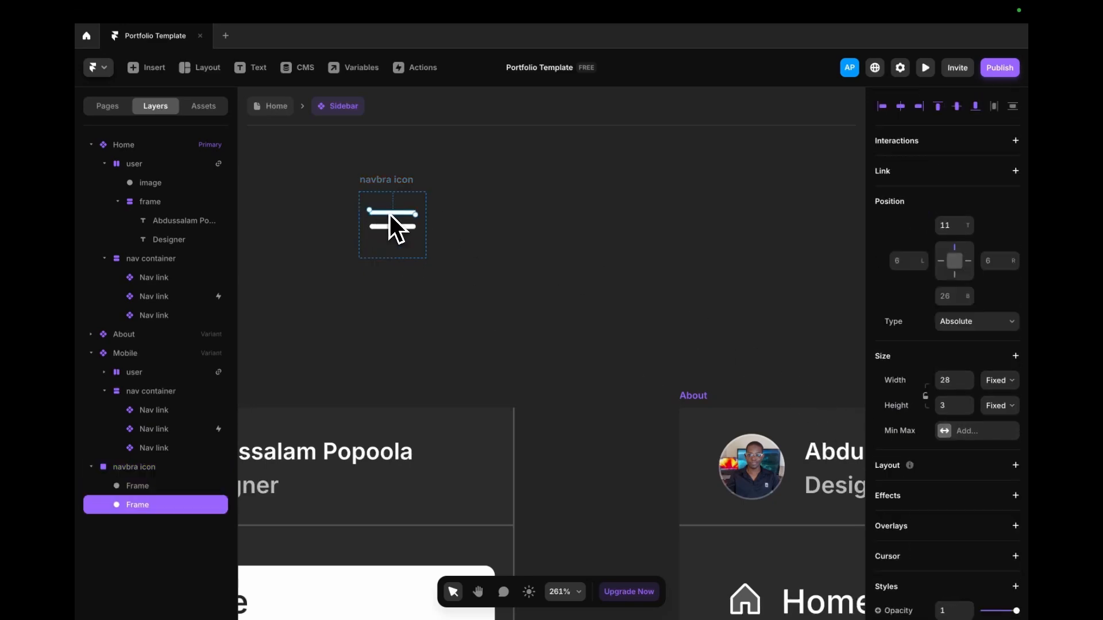
pyautogui.keyDown('shift'); pyautogui.click(392, 227); pyautogui.keyUp('shift')
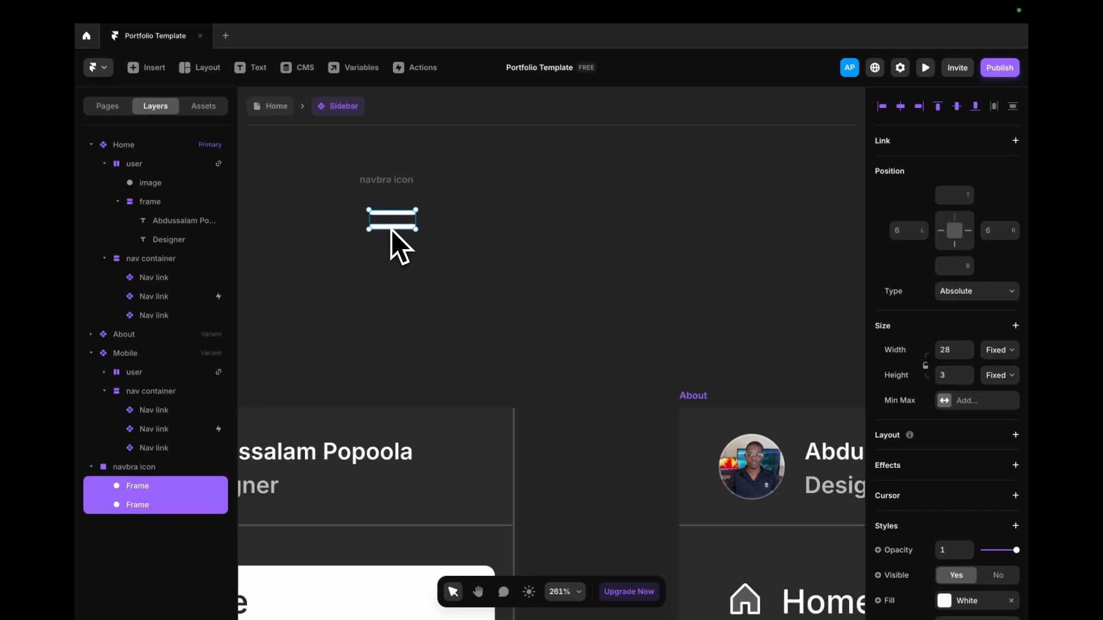
pyautogui.click(398, 223)
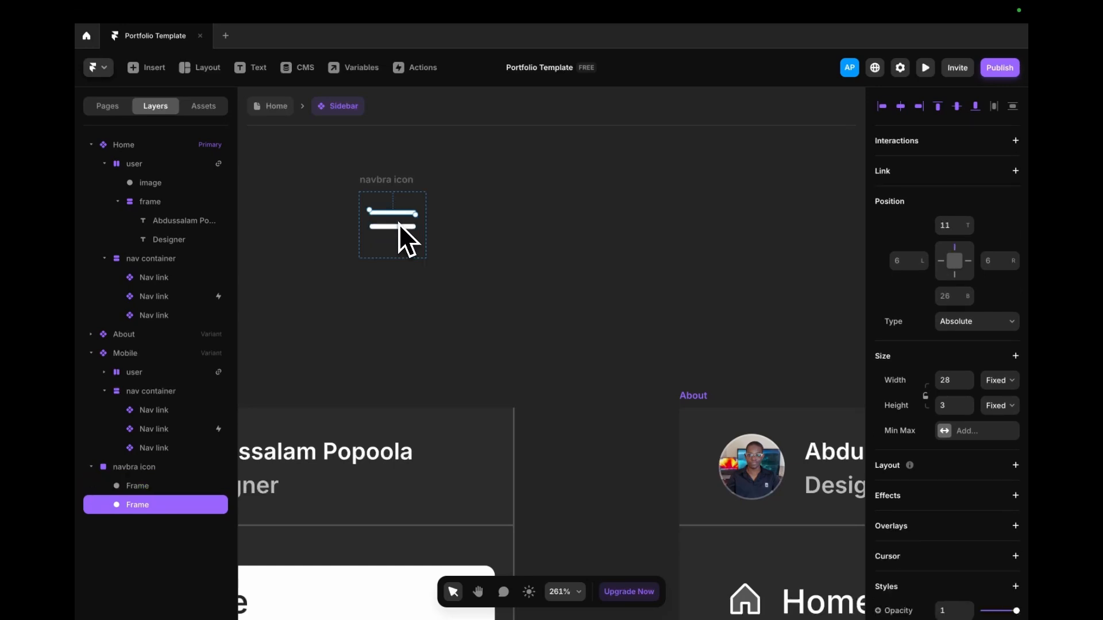
pyautogui.click(400, 188)
pyautogui.press('Return')
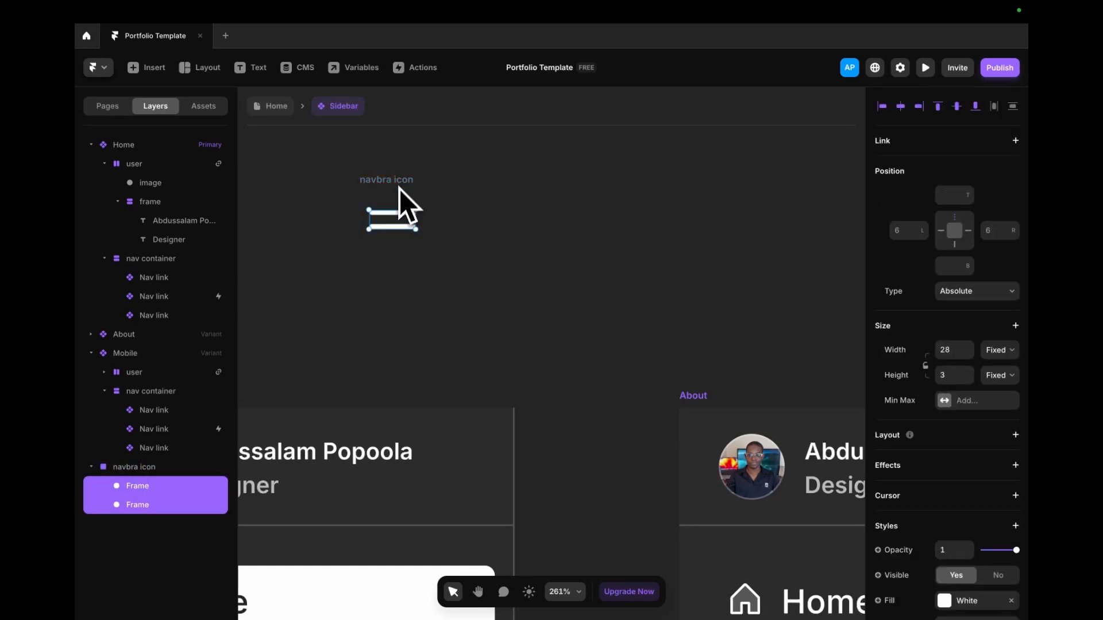
pyautogui.click(394, 216)
pyautogui.click(391, 225)
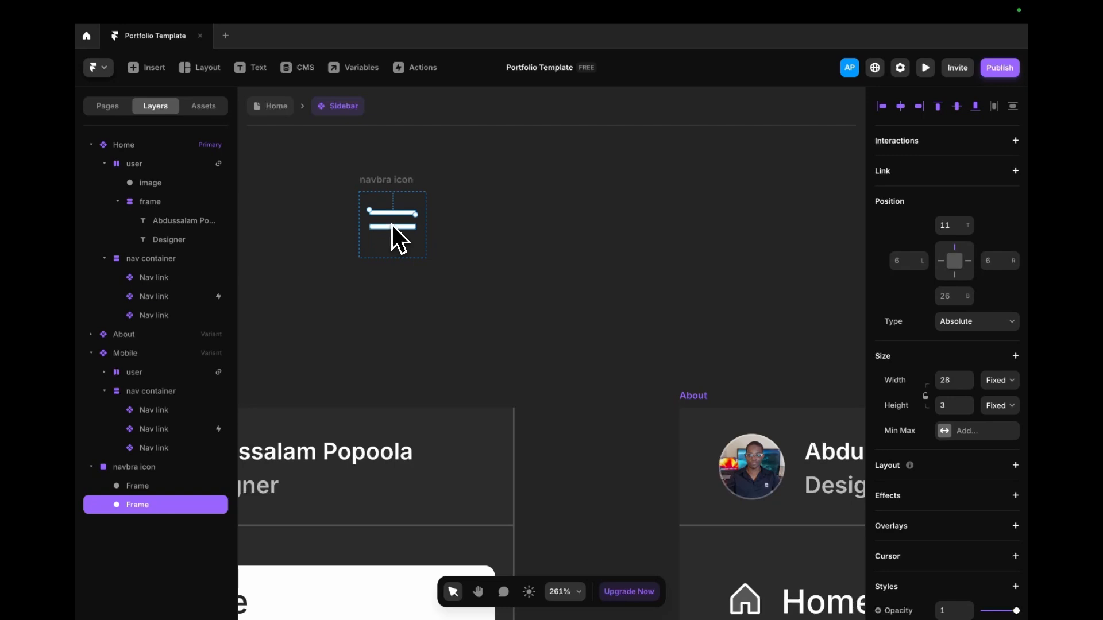
# - Create a component named "navbar icon" from the two-bar icon frame
pyautogui.rightClick(392, 181)
pyautogui.click(445, 196)
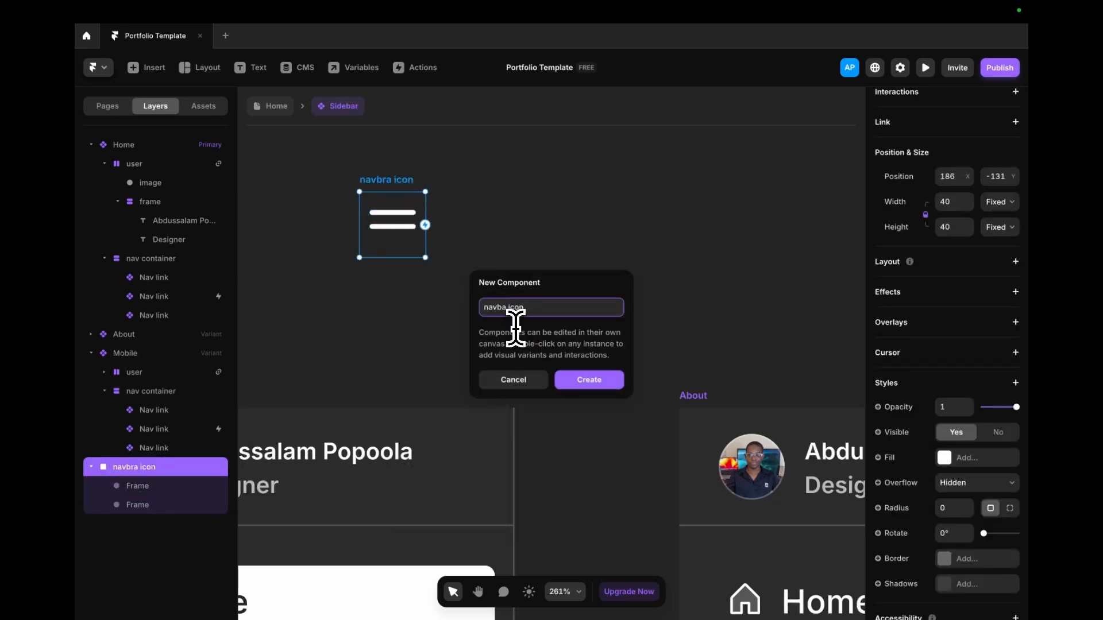
pyautogui.write('r')
pyautogui.press('Return')
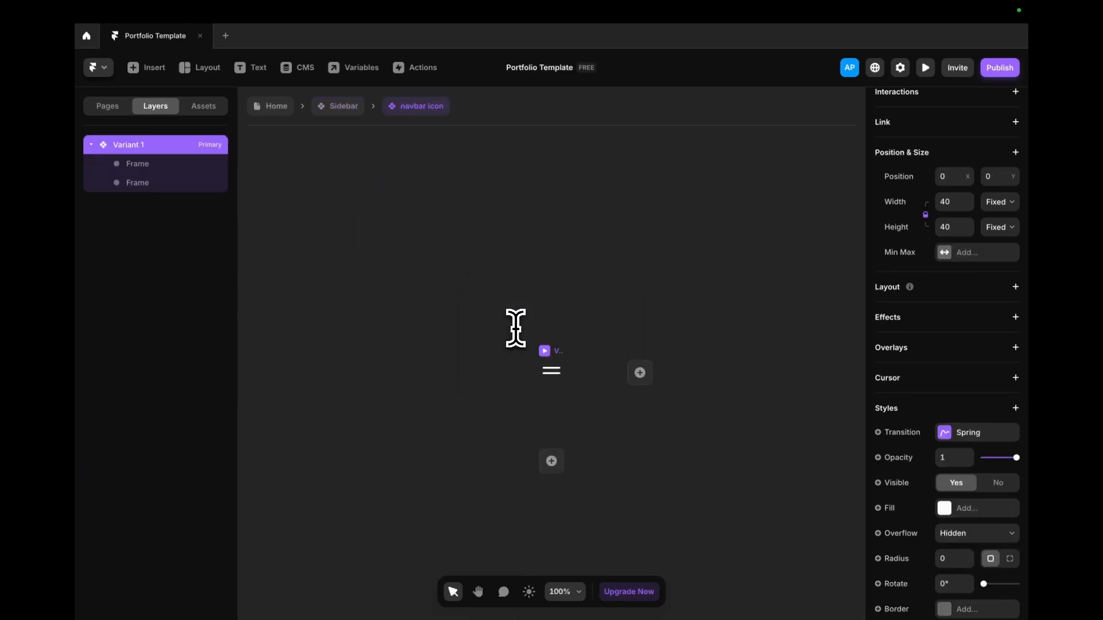
# - Shrink both icon bars to about 23 wide and centre them vertically in the variant frame
pyautogui.scroll(5, 560, 388)
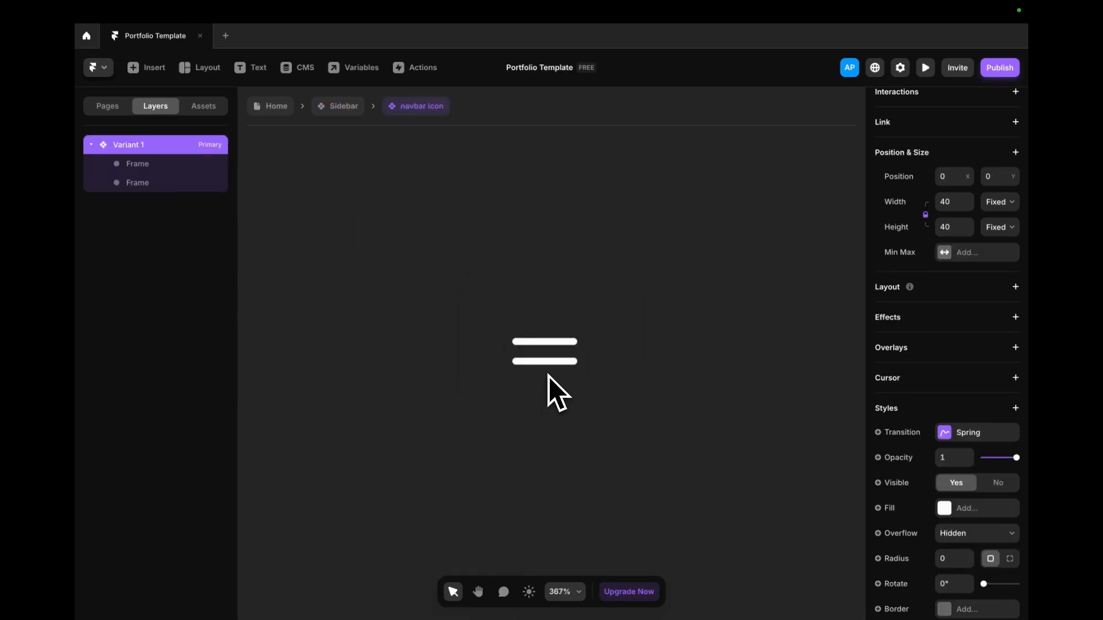
pyautogui.click(549, 345)
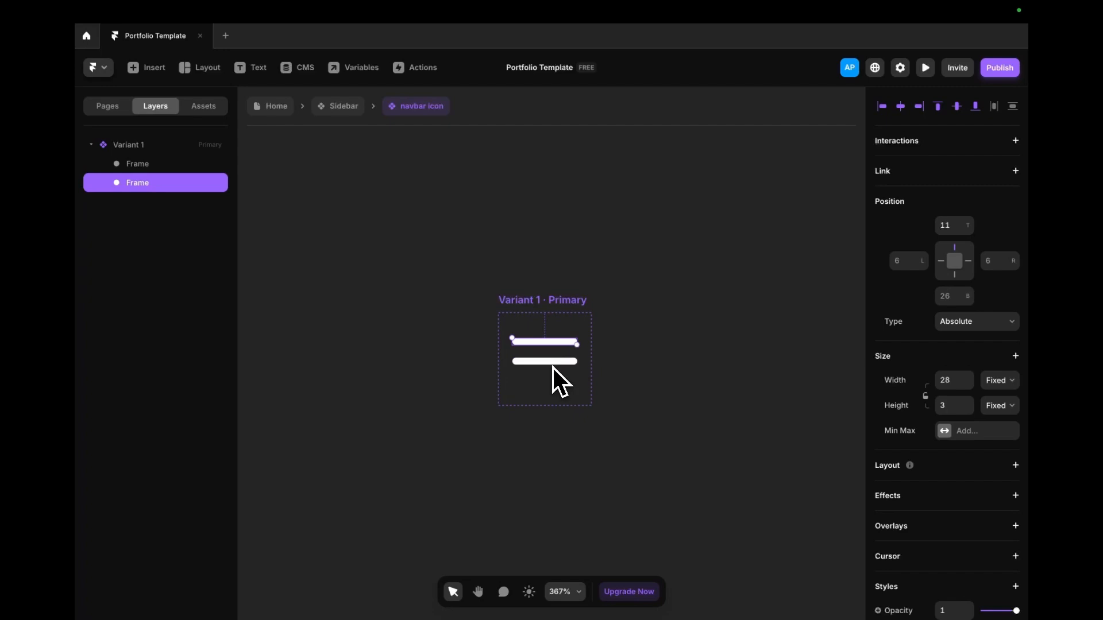
pyautogui.keyDown('shift'); pyautogui.click(556, 361); pyautogui.keyUp('shift')
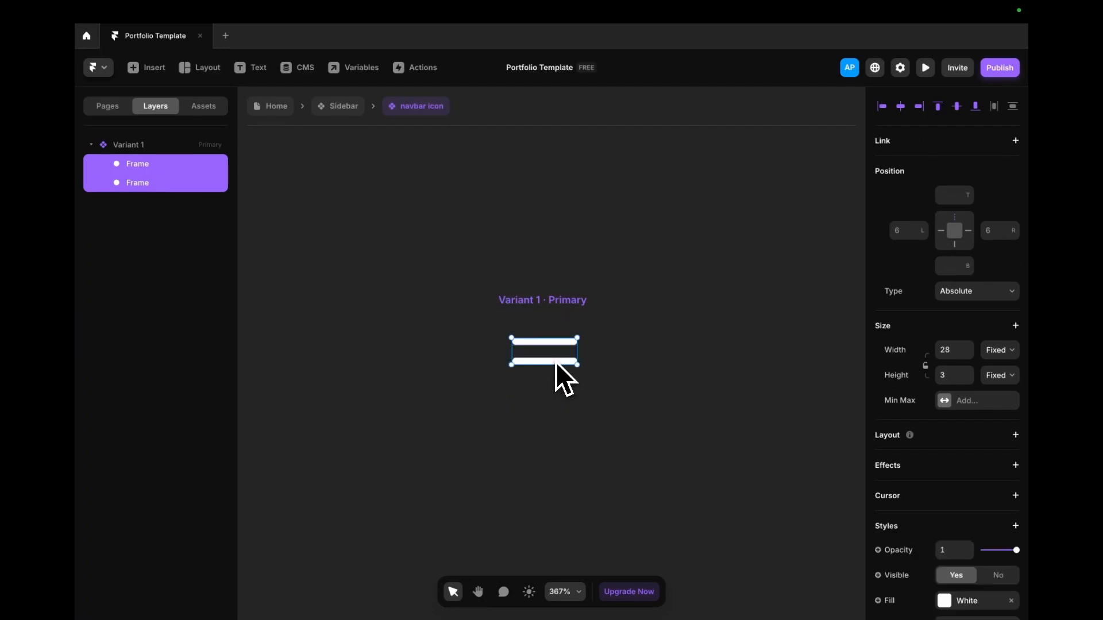
pyautogui.moveTo(579, 353); pyautogui.dragTo(502, 380)
pyautogui.click(551, 363)
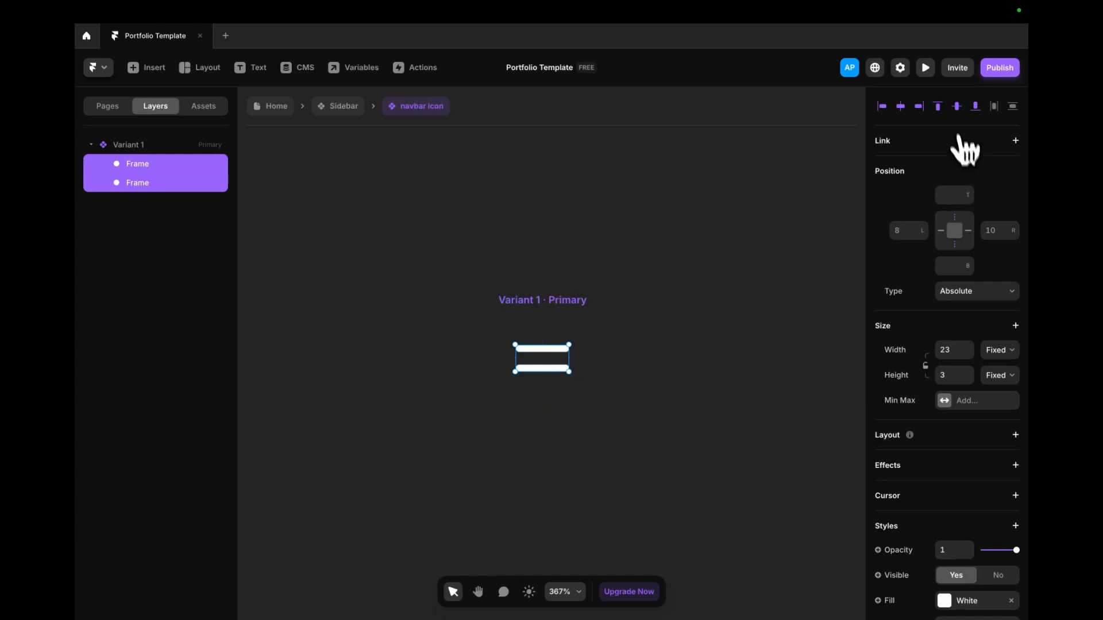
pyautogui.click(956, 106)
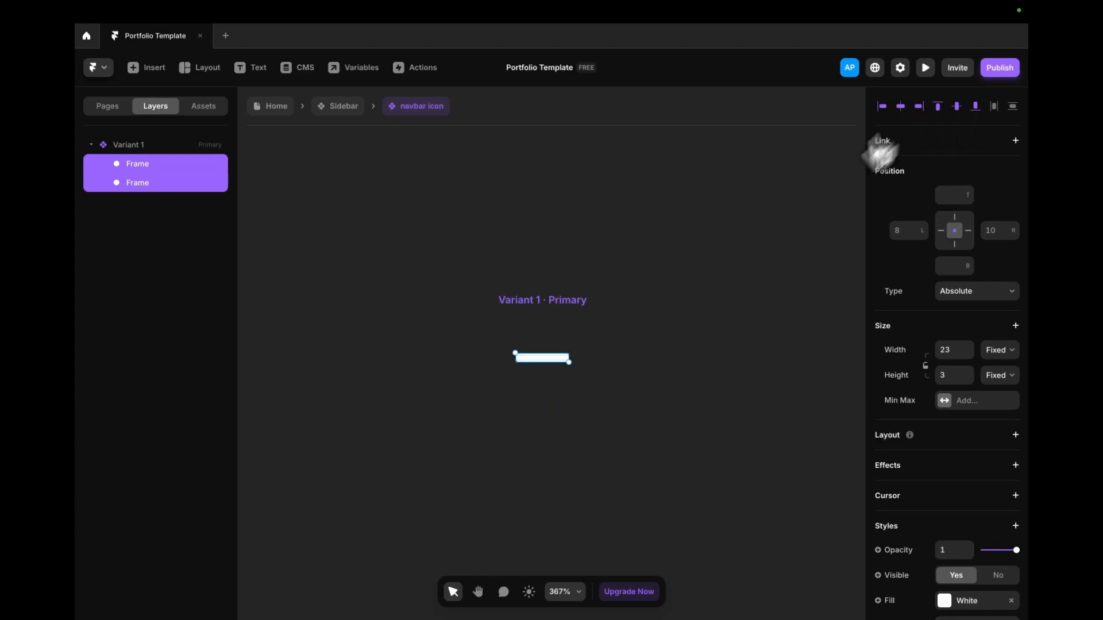
# - Separate the two overlapping bars vertically, moving one up and the other down
pyautogui.click(545, 363)
pyautogui.click(546, 361)
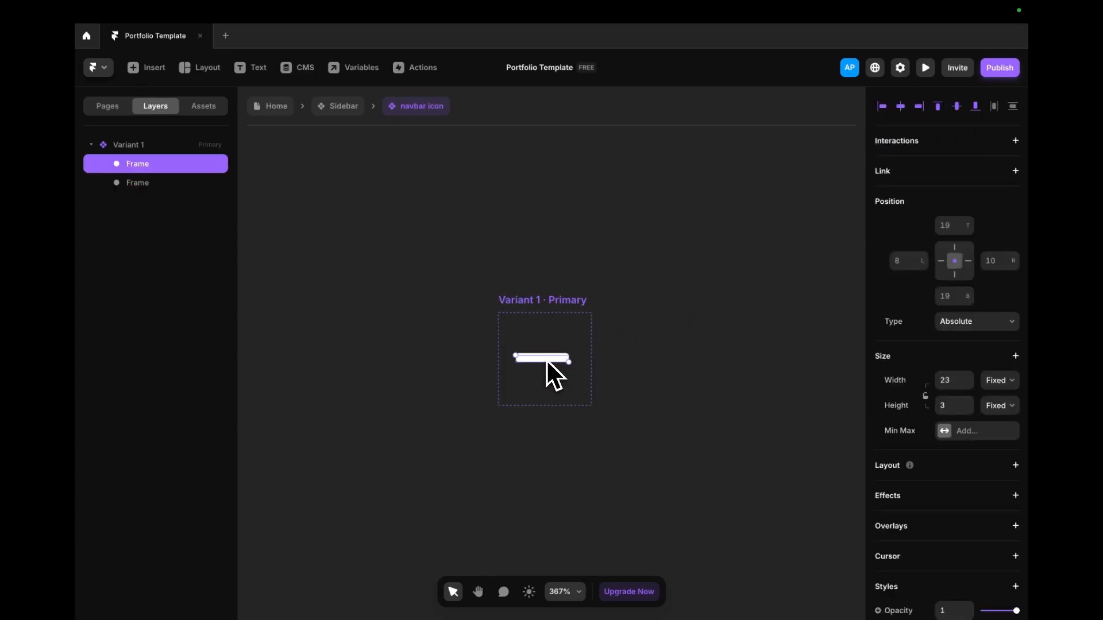
pyautogui.moveTo(547, 360); pyautogui.dragTo(545, 349)
pyautogui.click(545, 359)
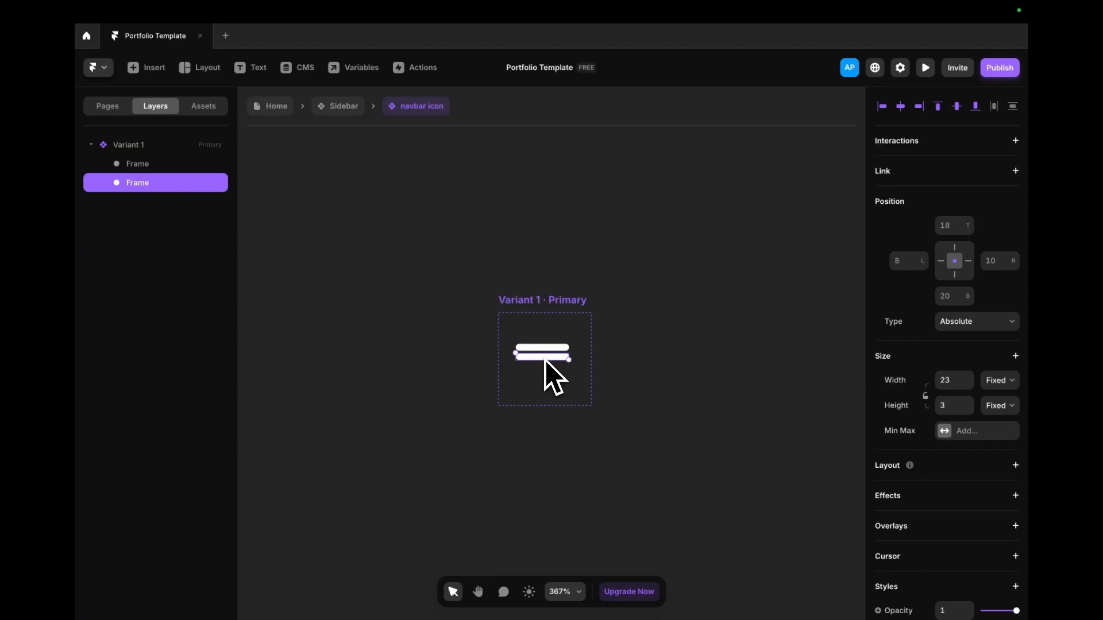
pyautogui.hotkey('shift', 'Down')
# - Set the height of both bars to 2 and widen them symmetrically to about 31
pyautogui.hotkey('ctrl', 'a')
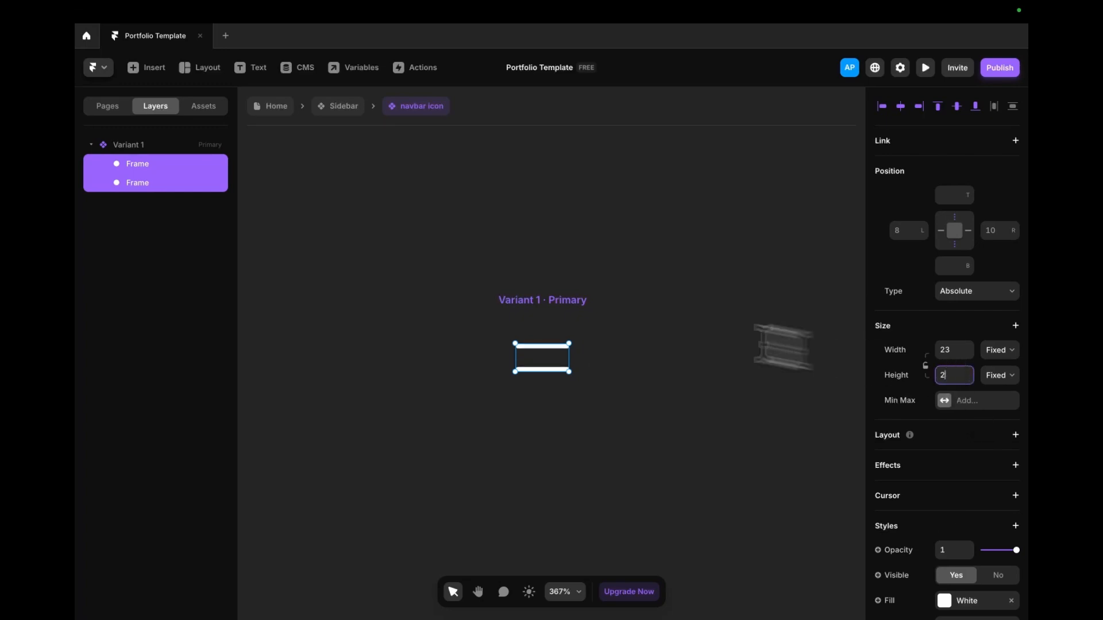
pyautogui.moveTo(571, 361); pyautogui.dragTo(579, 359)
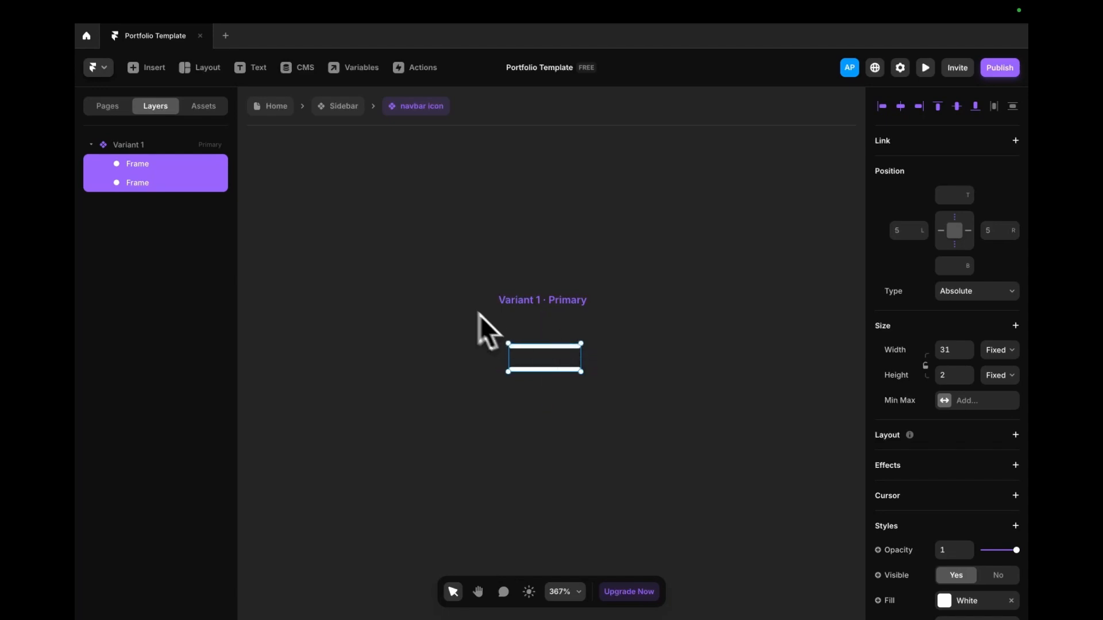
# - Add a second variant of the navbar icon beside the primary variant
pyautogui.click(528, 299)
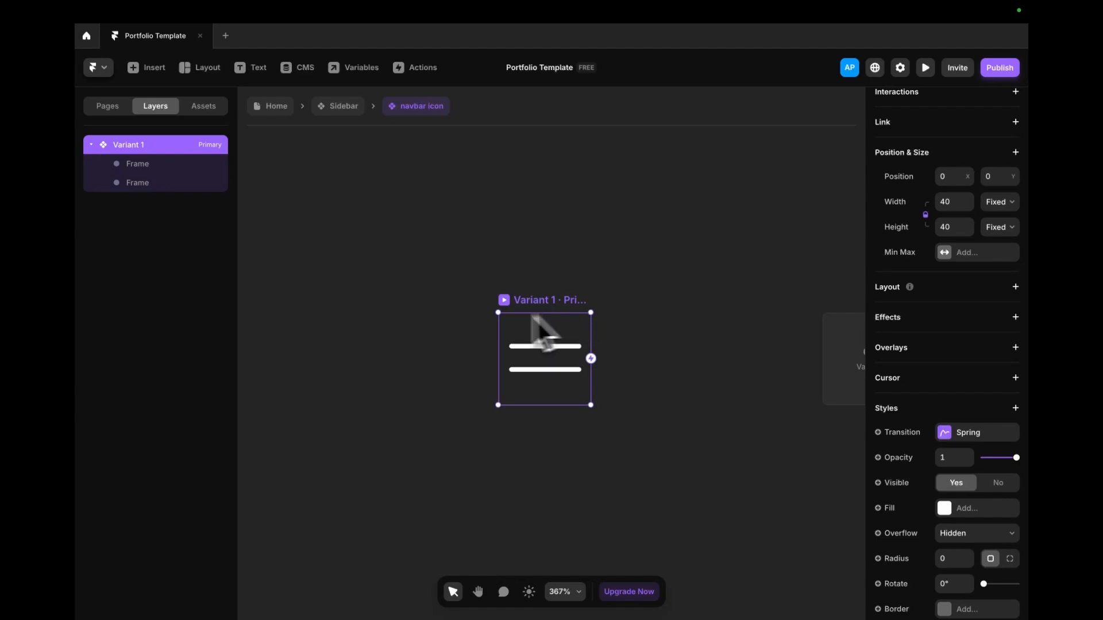
pyautogui.scroll(-5, 537, 322)
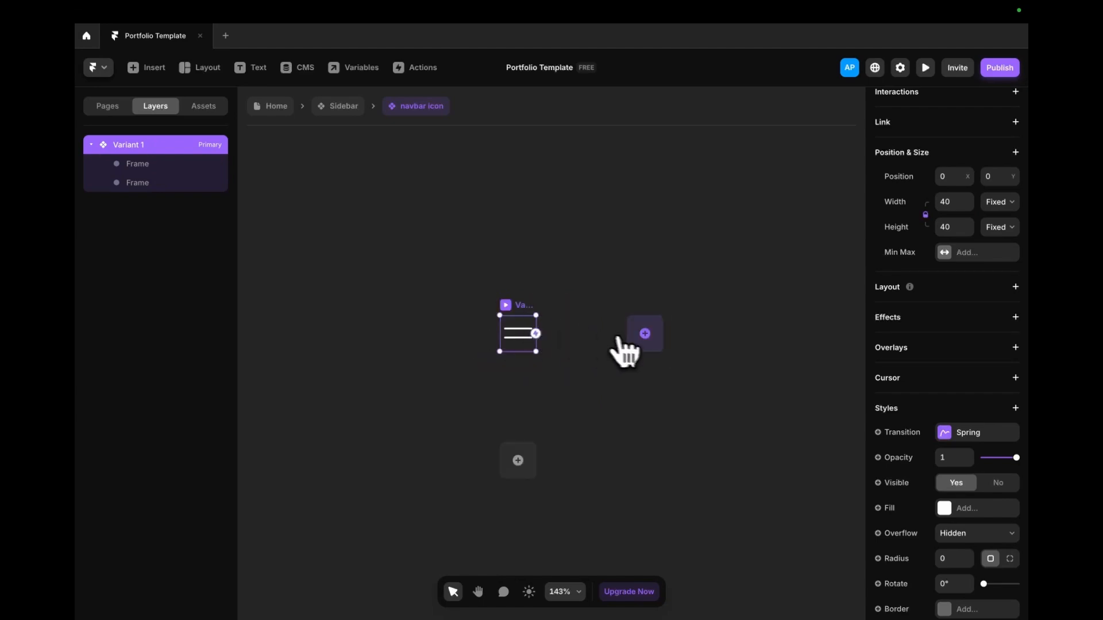
pyautogui.click(634, 341)
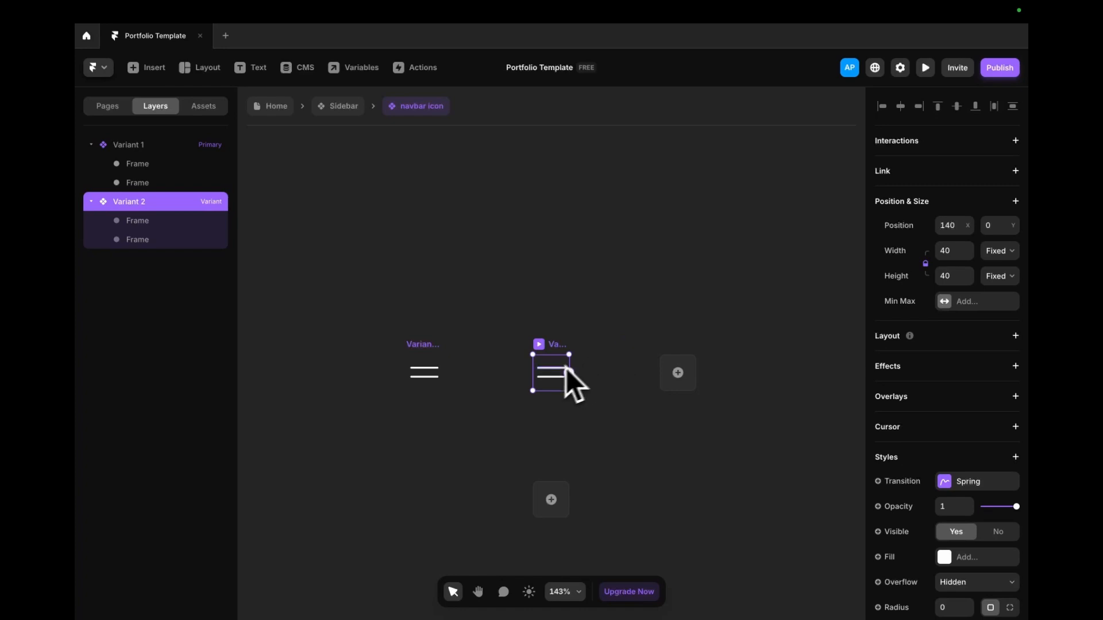
# - Rotate Variant 2's upper bar counterclockwise to a diagonal of about 45°
pyautogui.click(551, 369)
pyautogui.scroll(4, 566, 374)
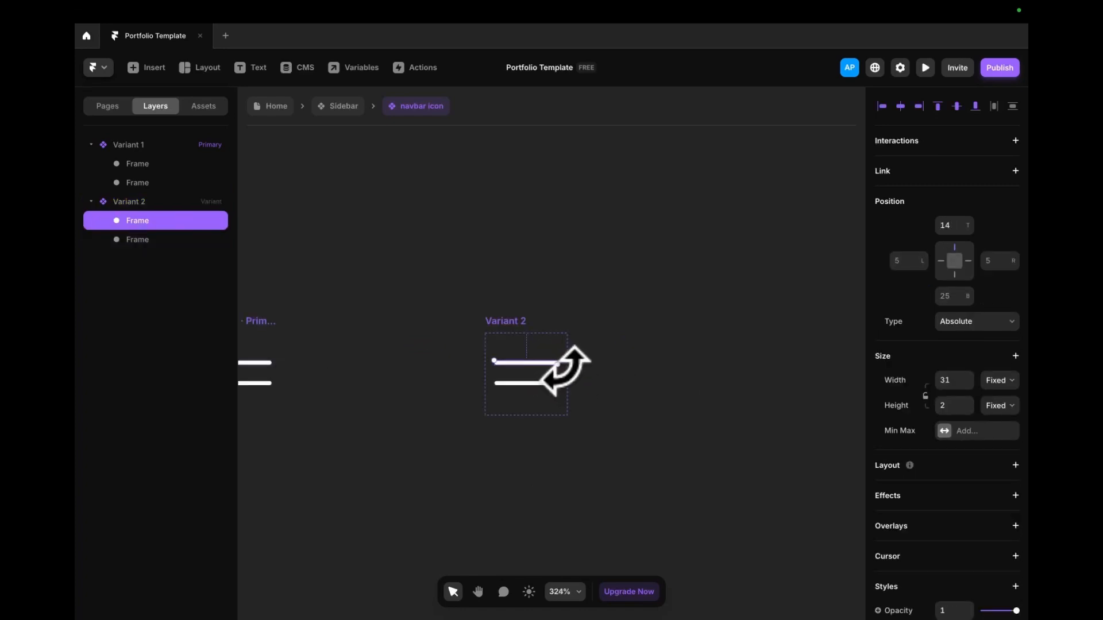
pyautogui.moveTo(565, 371); pyautogui.dragTo(568, 347)
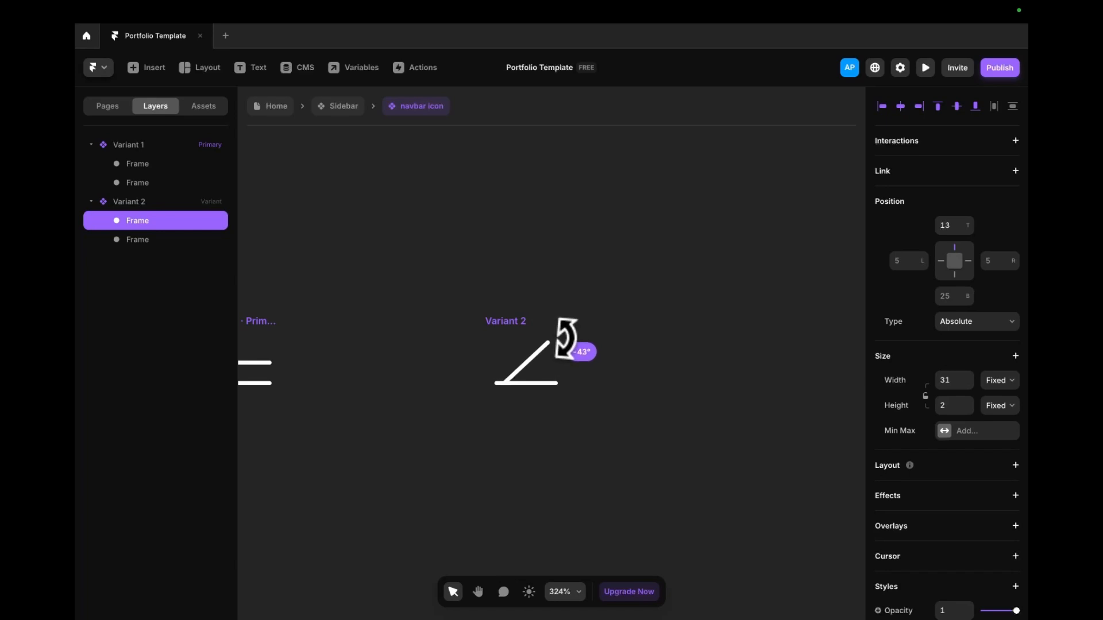
pyautogui.moveTo(565, 336); pyautogui.dragTo(566, 340)
# - Rotate Variant 2's lower bar clockwise to the opposite diagonal and centre both bars vertically so they cross as an X
pyautogui.click(552, 383)
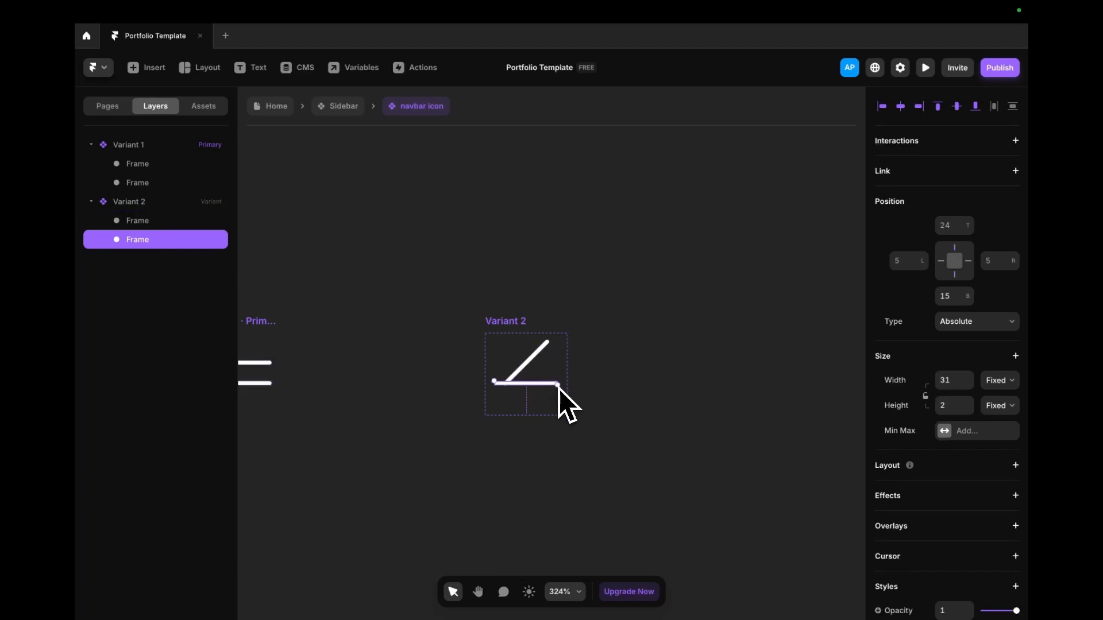
pyautogui.moveTo(559, 388); pyautogui.dragTo(547, 406)
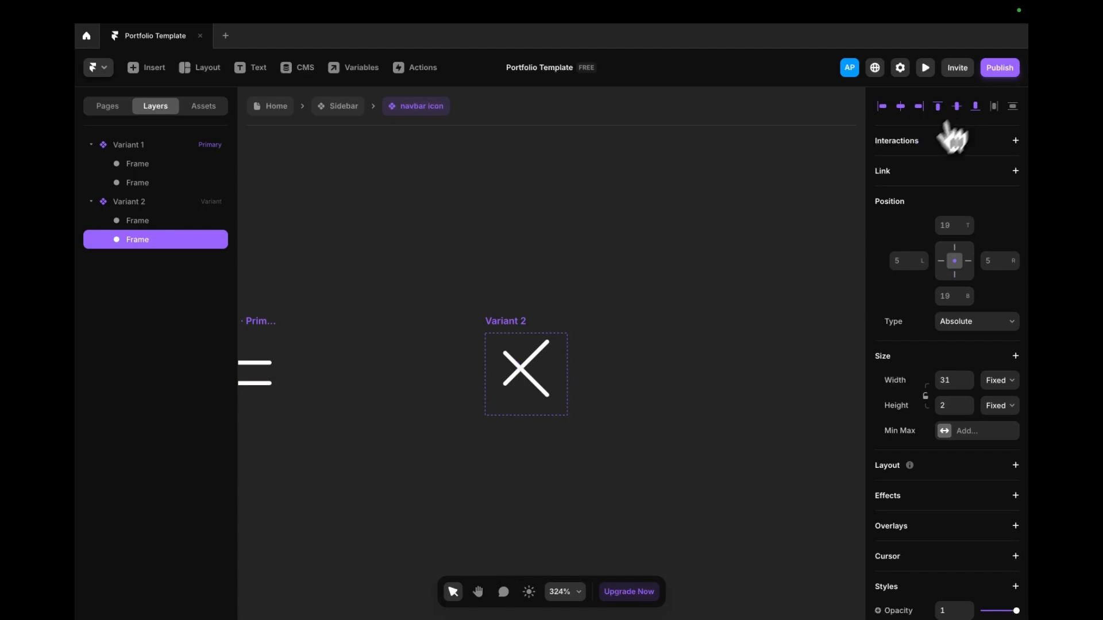
pyautogui.click(546, 347)
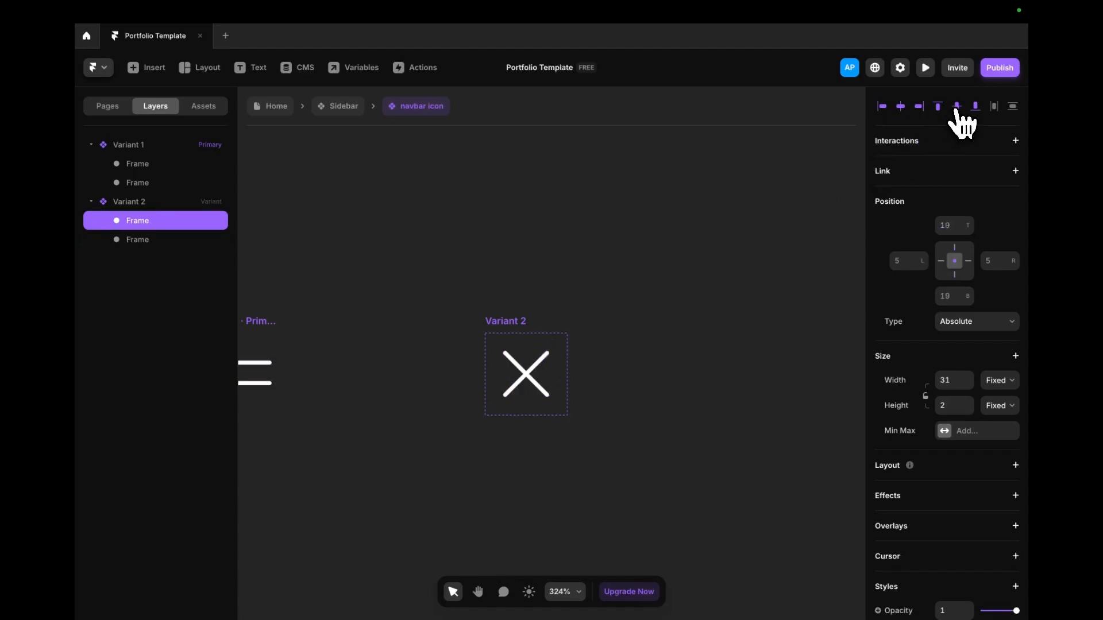
# - Connect Variant 1 to Variant 2 with a Click interaction
pyautogui.scroll(-4, 569, 322)
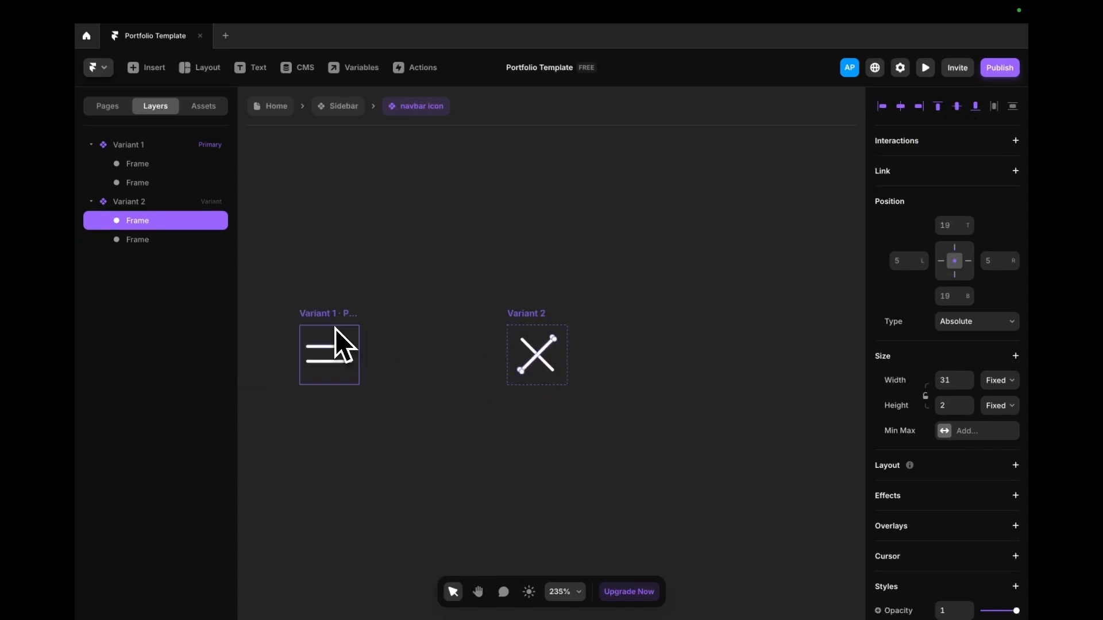
pyautogui.click(339, 332)
pyautogui.moveTo(523, 345); pyautogui.dragTo(523, 345)
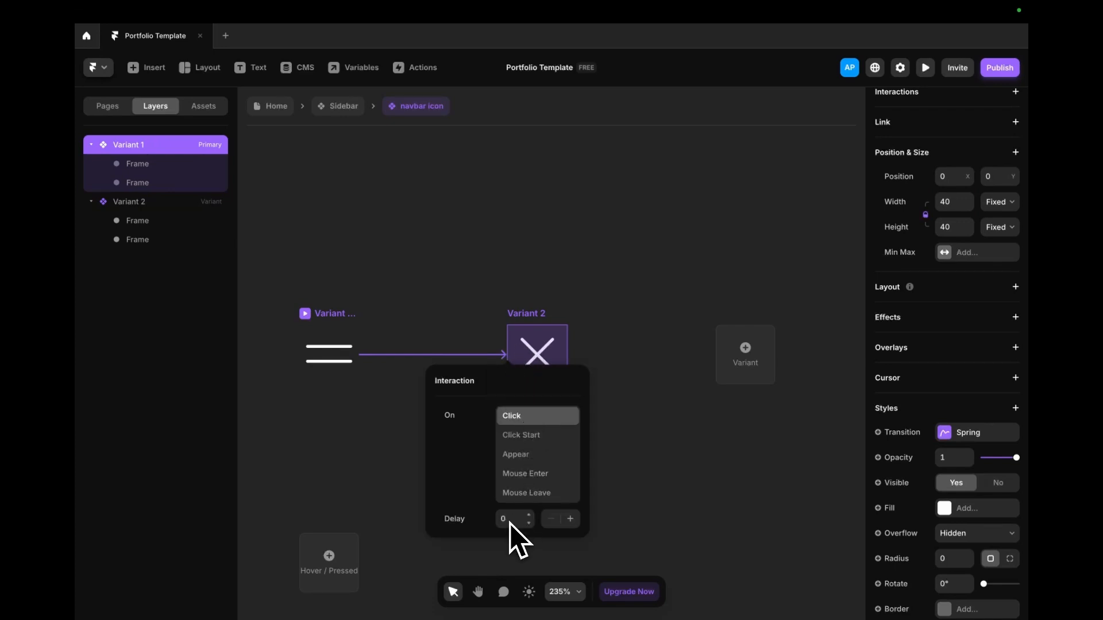
# - Connect Variant 2 back to Variant 1 with a Click interaction
pyautogui.click(532, 316)
pyautogui.click(532, 316)
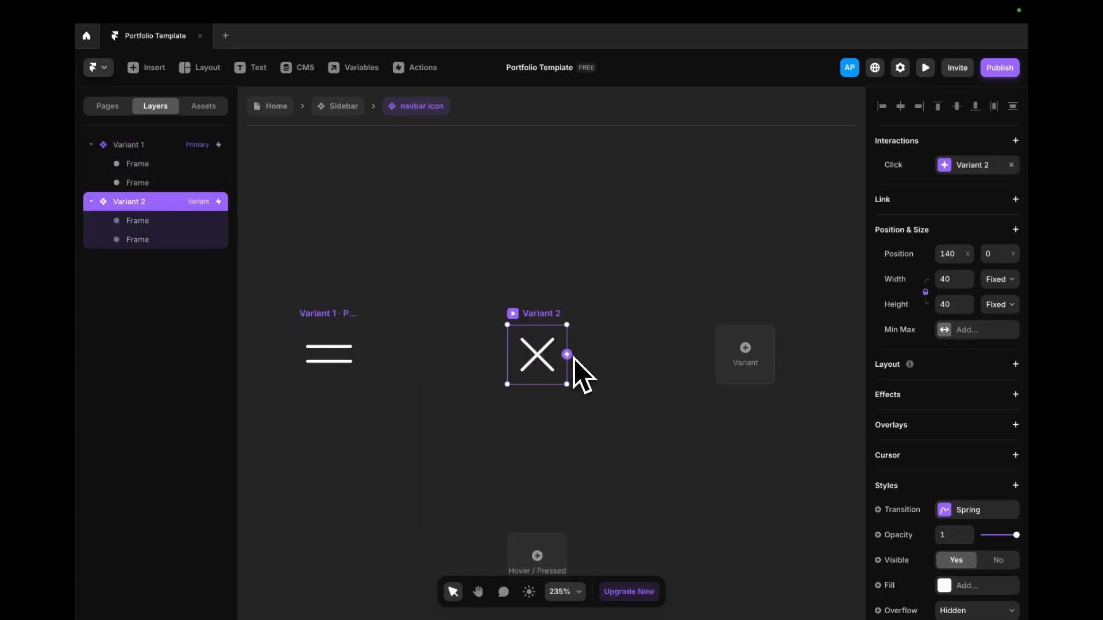
pyautogui.moveTo(570, 356); pyautogui.dragTo(356, 353)
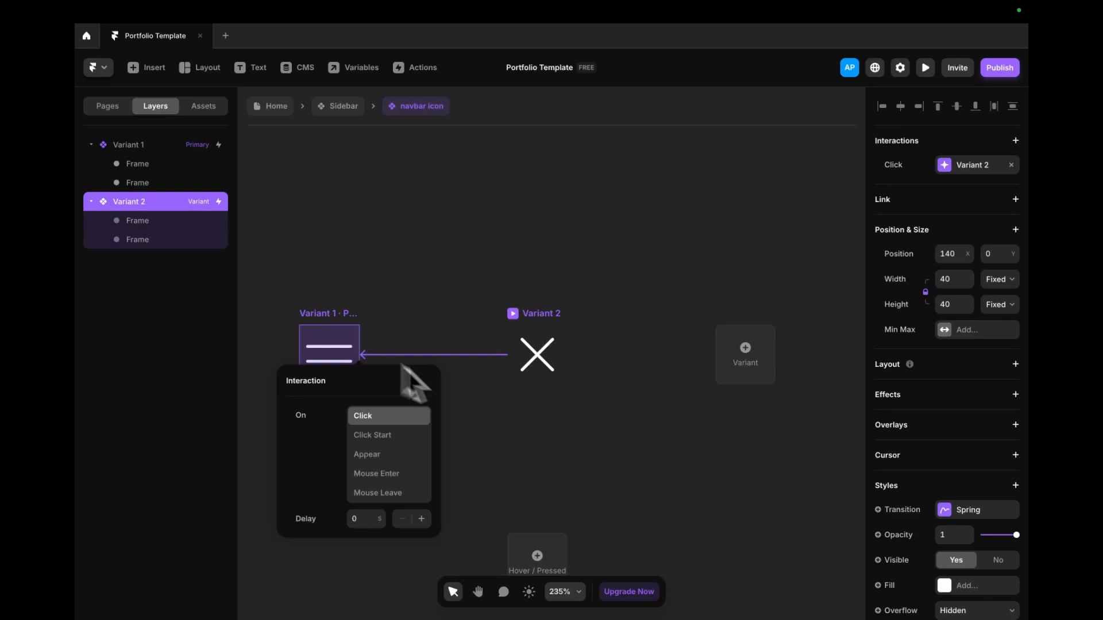
# - Set the return interaction's trigger to Click and place the navbar icon in the Sidebar's Home variant, inside the user row after the name and role
pyautogui.click(409, 420)
pyautogui.click(341, 113)
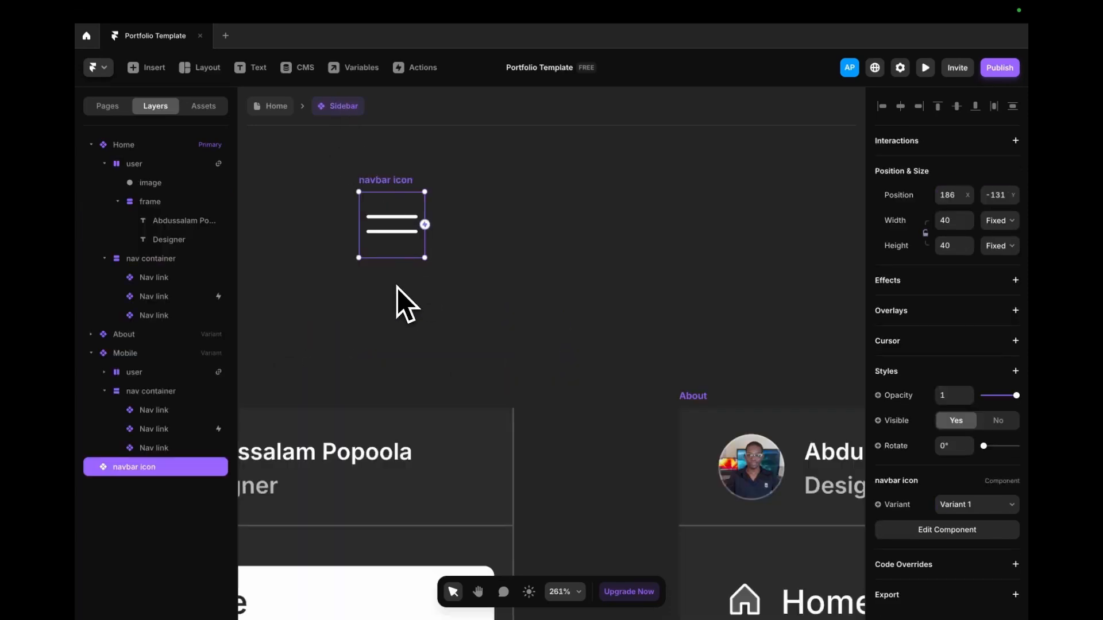
pyautogui.scroll(-3, 397, 287)
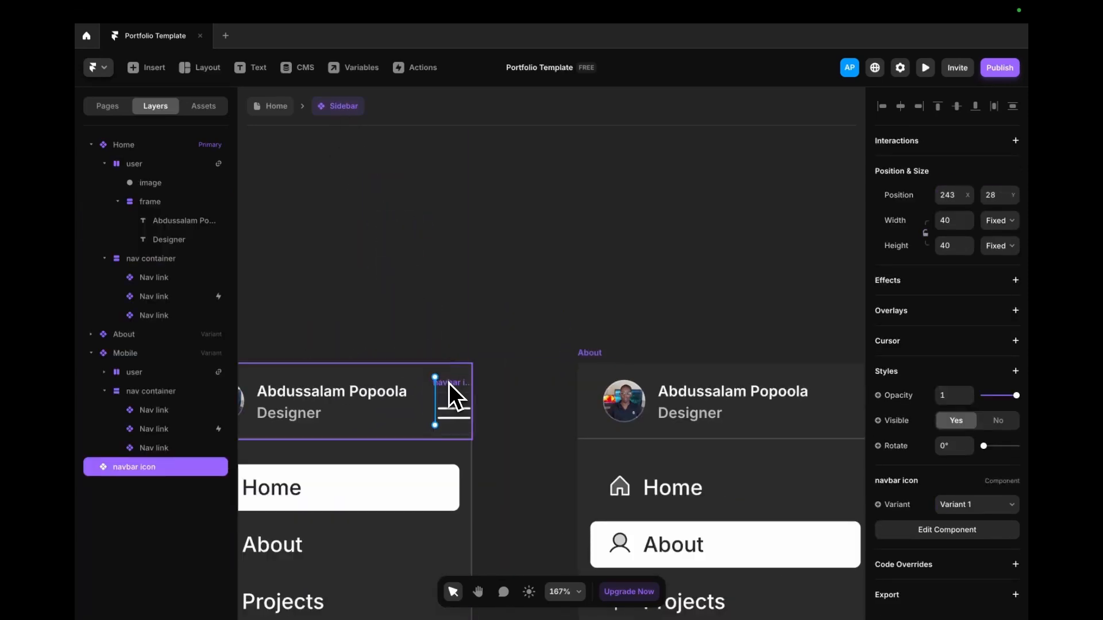
pyautogui.moveTo(449, 383); pyautogui.dragTo(450, 384)
pyautogui.scroll(-1, 558, 326)
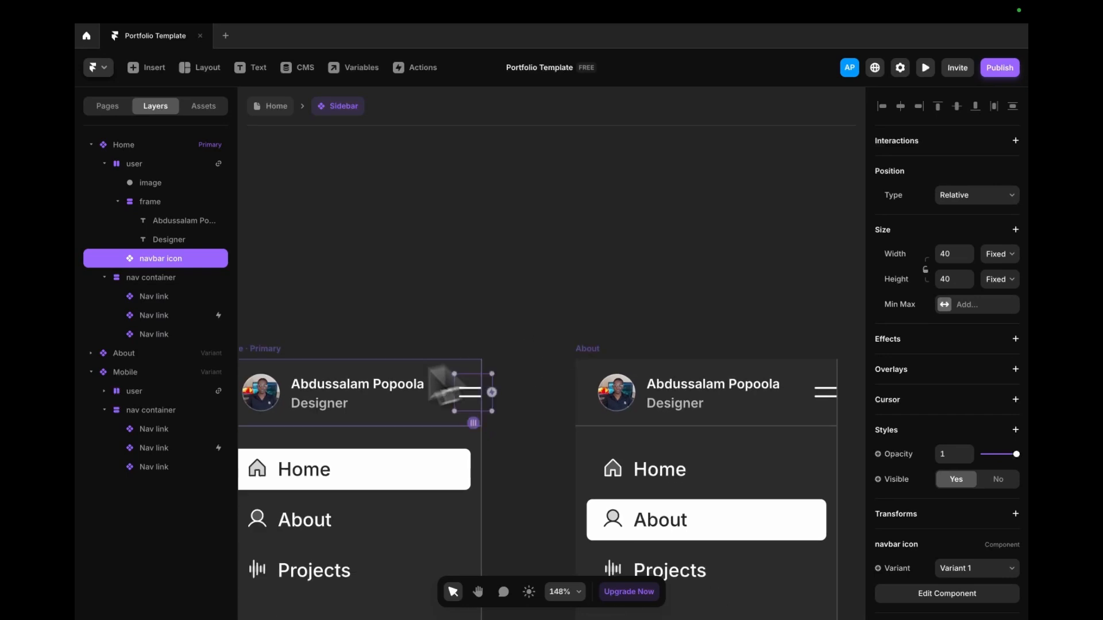
# - Wrap the Home variant's profile image and its name-and-role frame in a new frame and give that frame a stack layout
pyautogui.click(301, 398)
pyautogui.keyDown('shift'); pyautogui.click(273, 399); pyautogui.keyUp('shift')
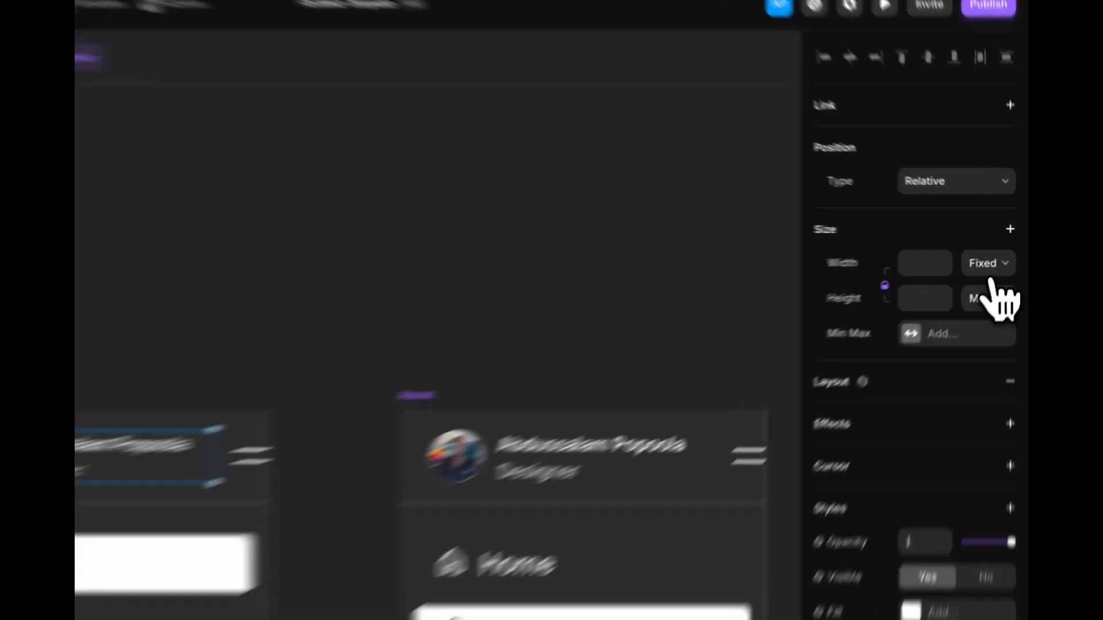
pyautogui.click(1000, 254)
pyautogui.click(968, 329)
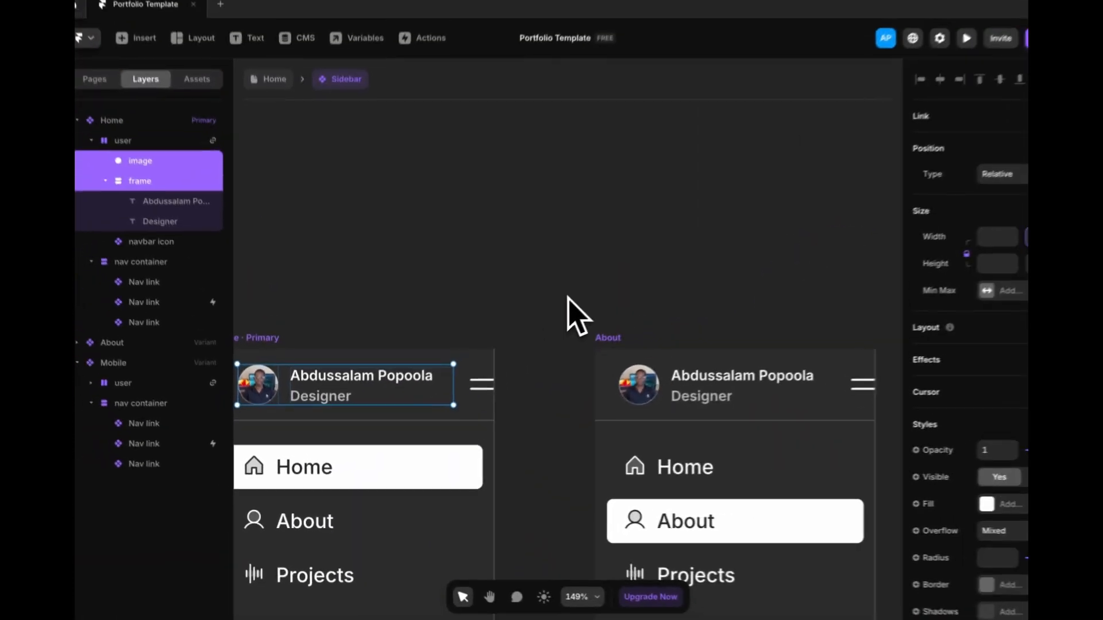
pyautogui.scroll(-4, 567, 297)
pyautogui.scroll(2, 324, 364)
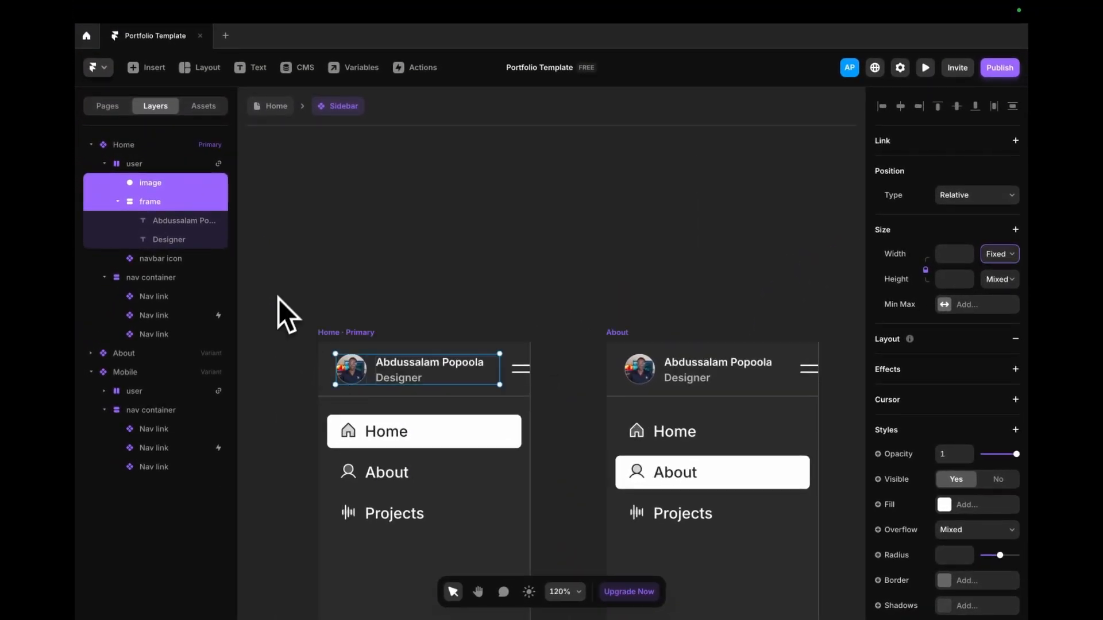
pyautogui.rightClick(164, 183)
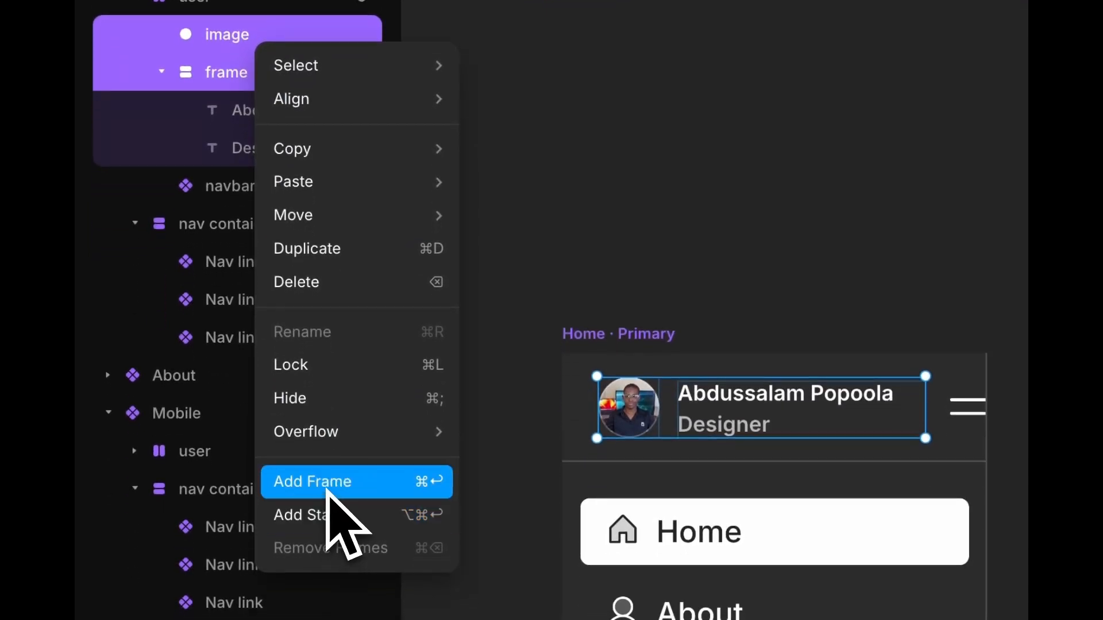
pyautogui.click(327, 489)
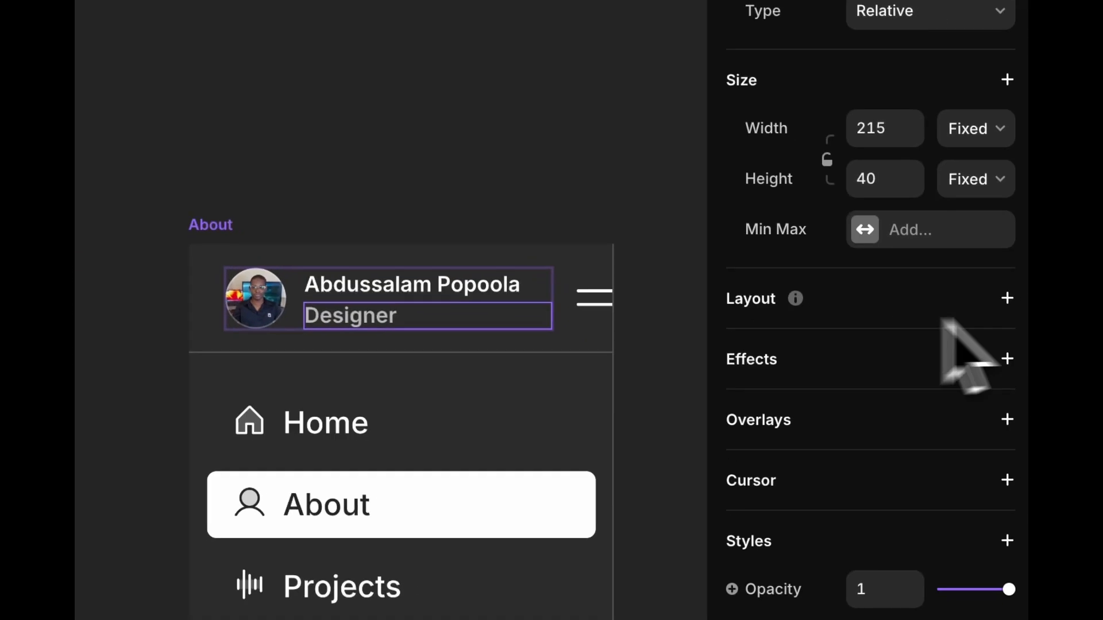
pyautogui.click(1006, 320)
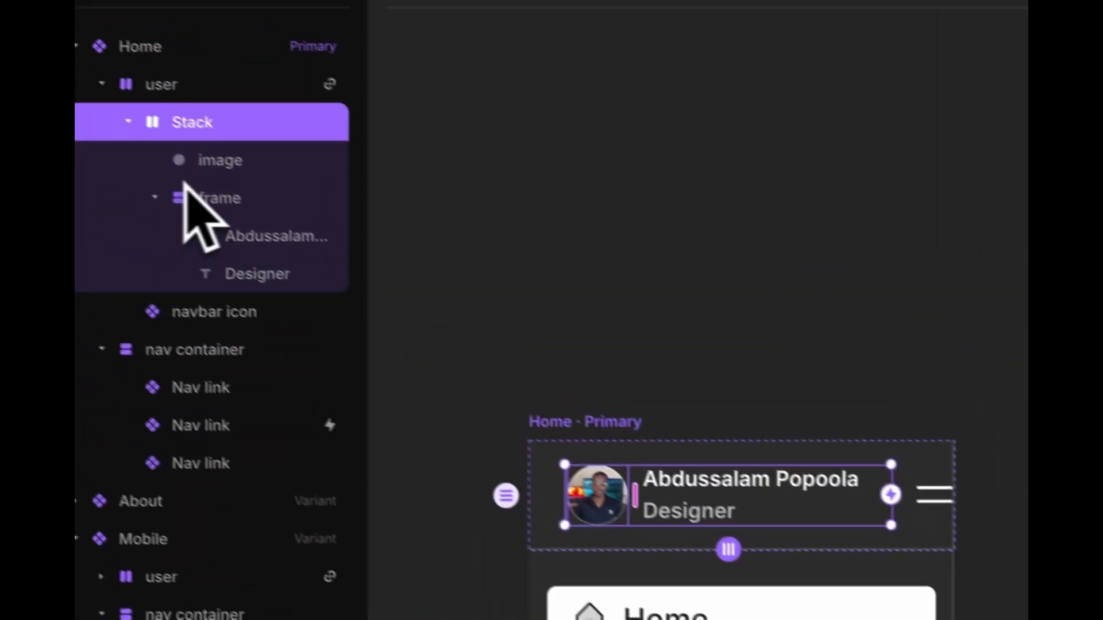
# - Set the width of the name-and-role frame inside the new stack to Fill
pyautogui.click(227, 181)
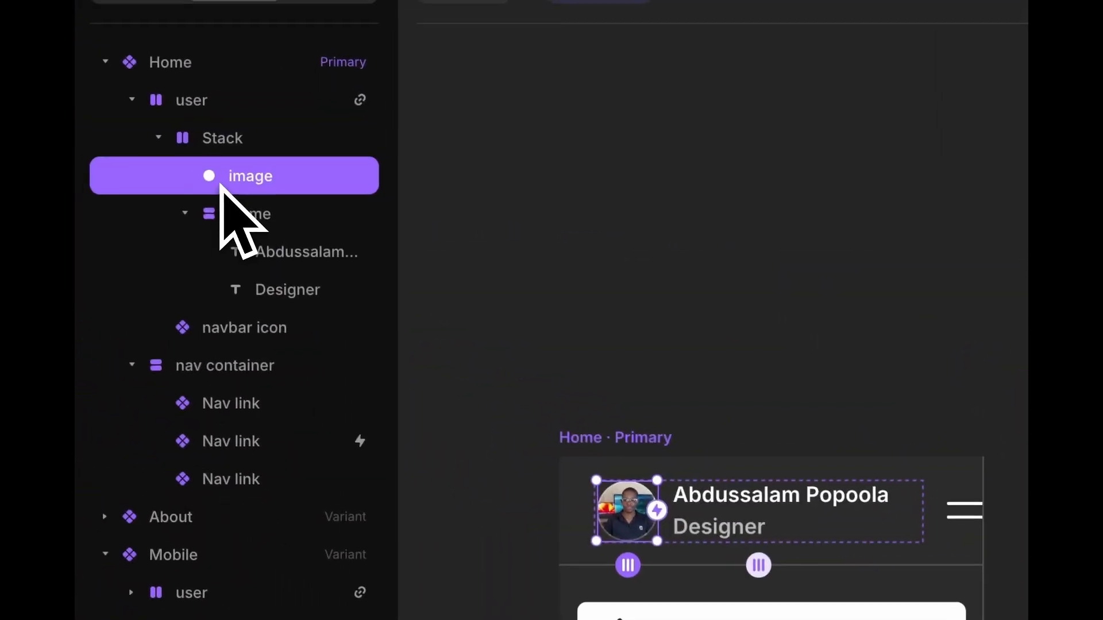
pyautogui.click(237, 217)
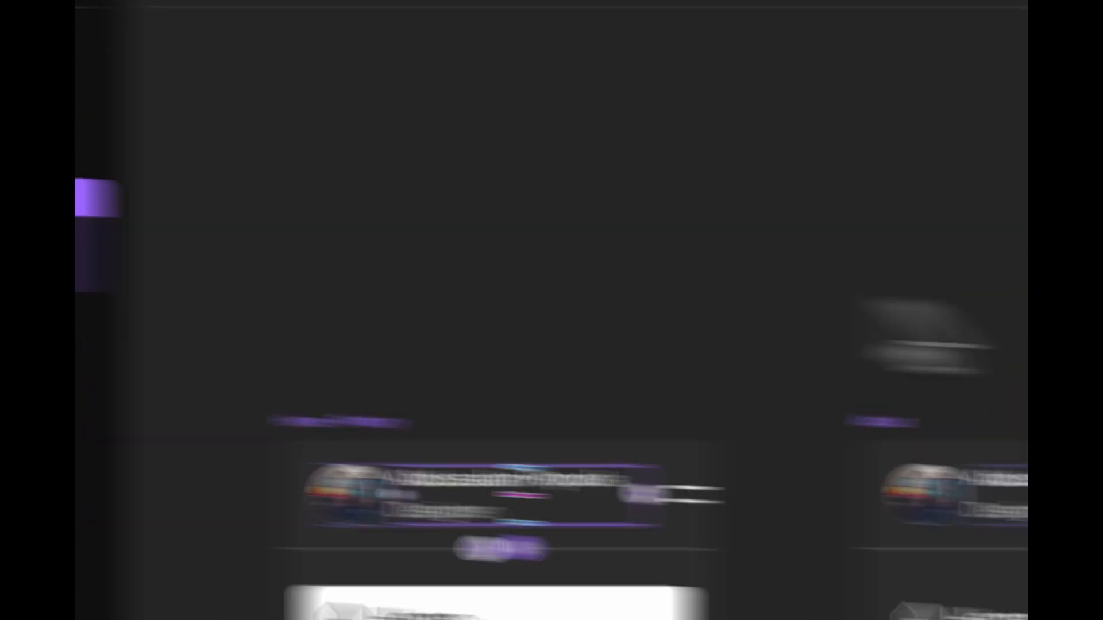
pyautogui.click(971, 276)
pyautogui.click(956, 330)
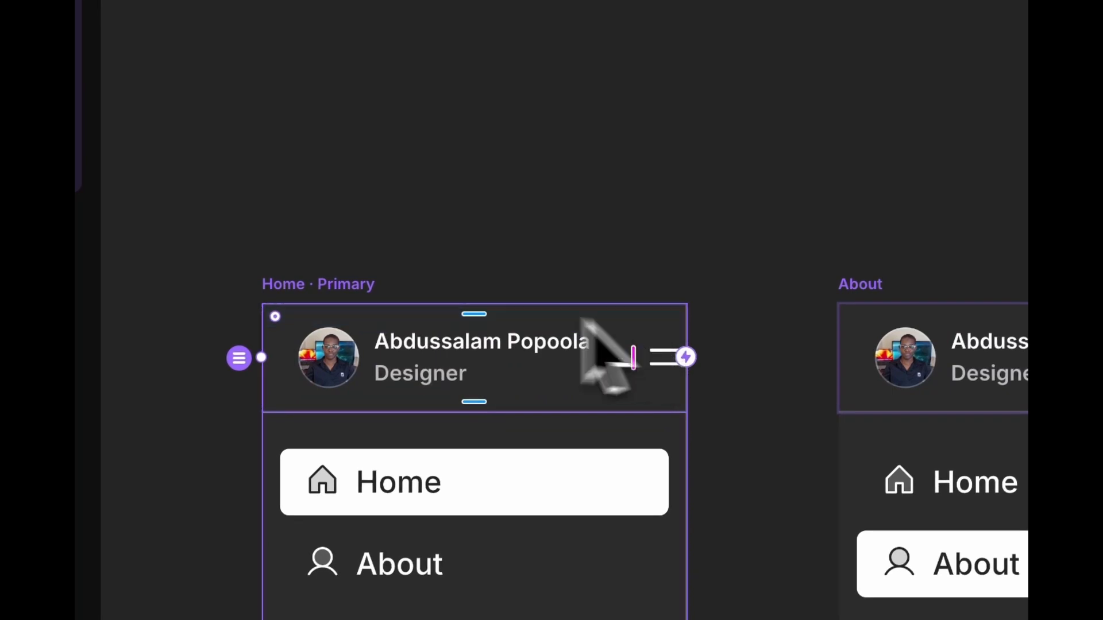
# - Set the width of the stack holding the profile image and text in the Home variant's user row to Fill
pyautogui.click(320, 281)
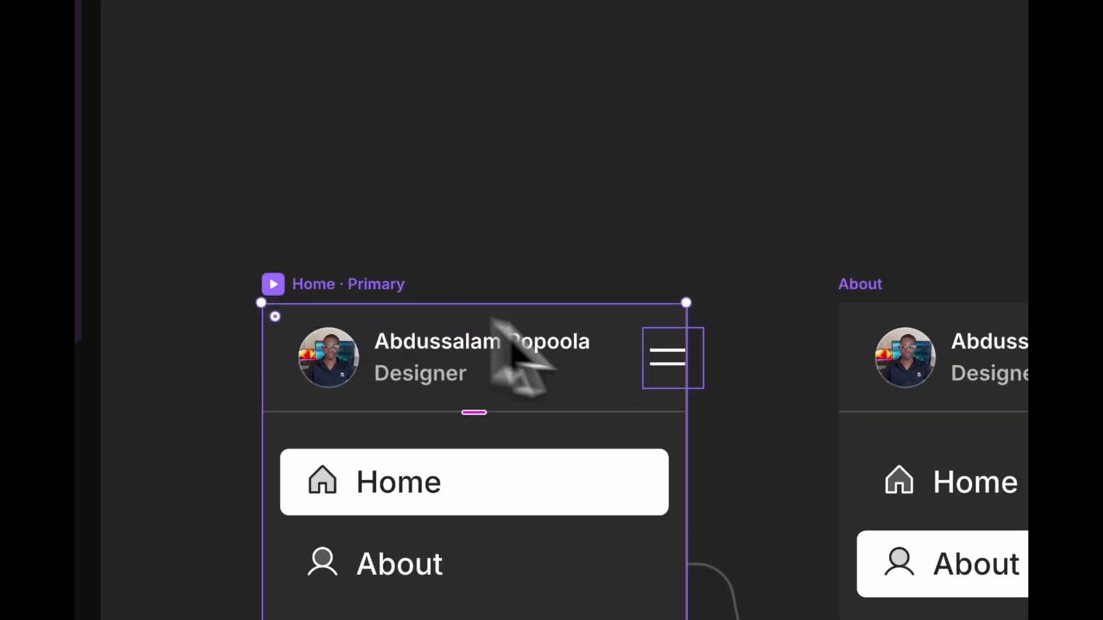
pyautogui.click(642, 384)
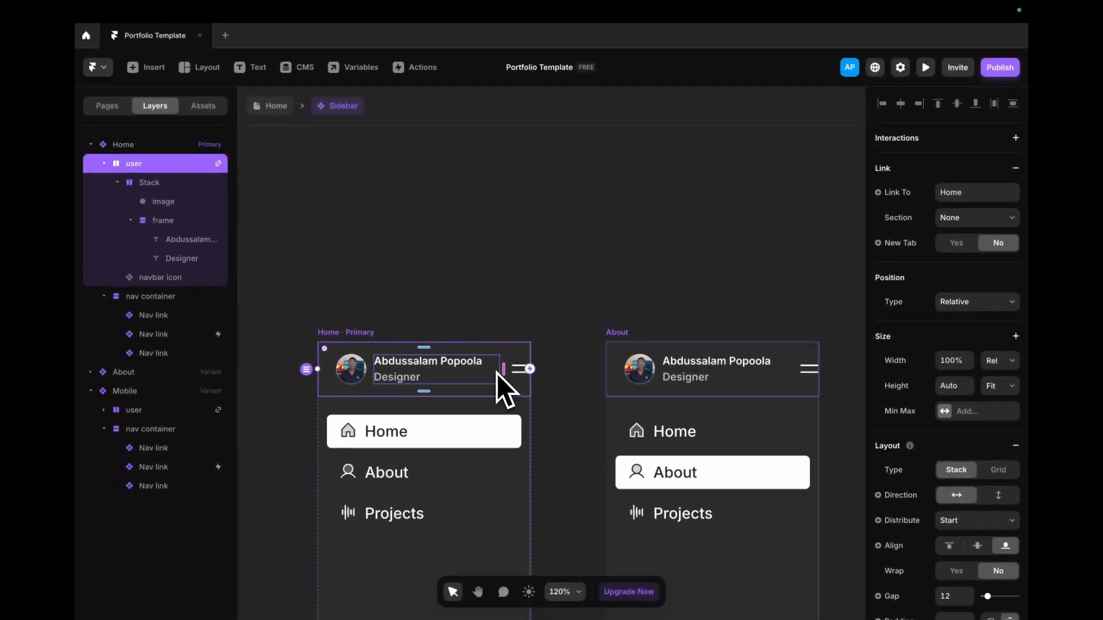
pyautogui.click(379, 374)
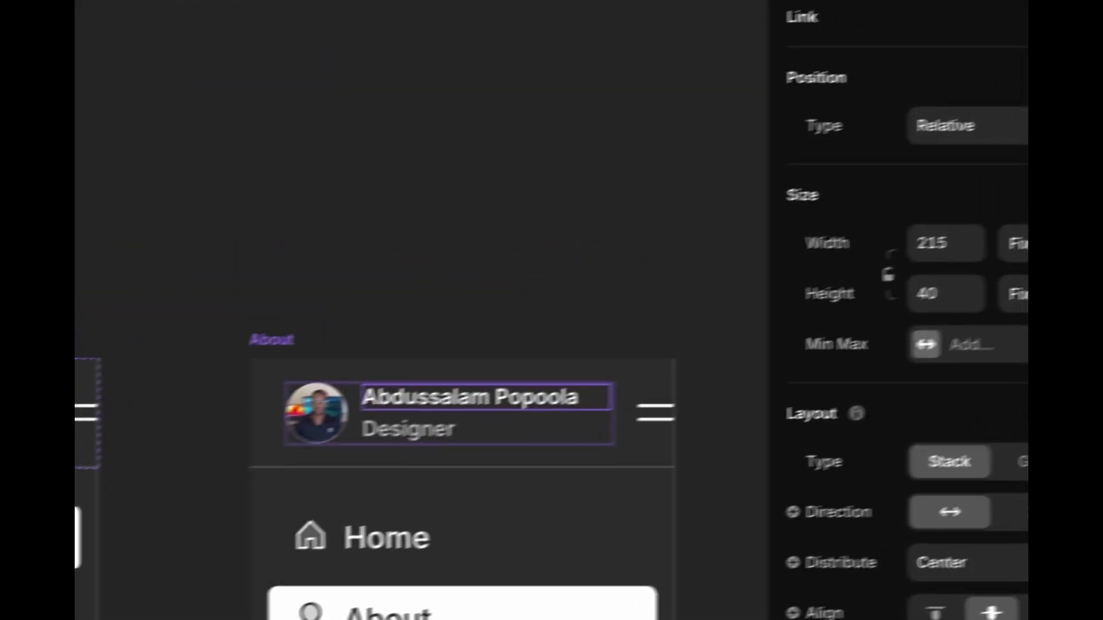
pyautogui.click(1025, 243)
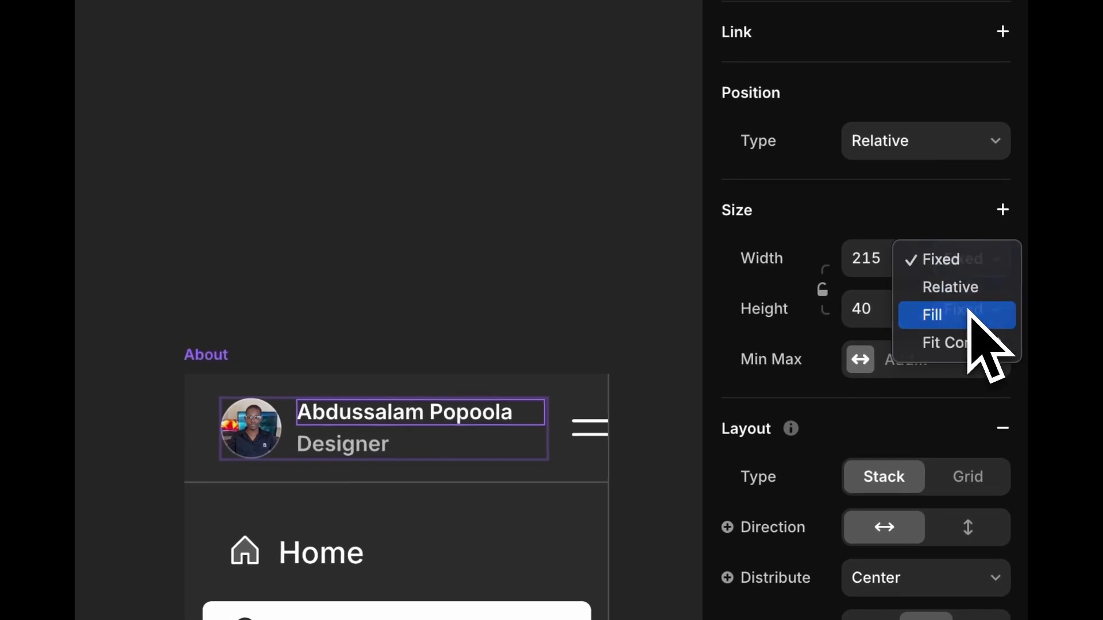
pyautogui.click(1031, 301)
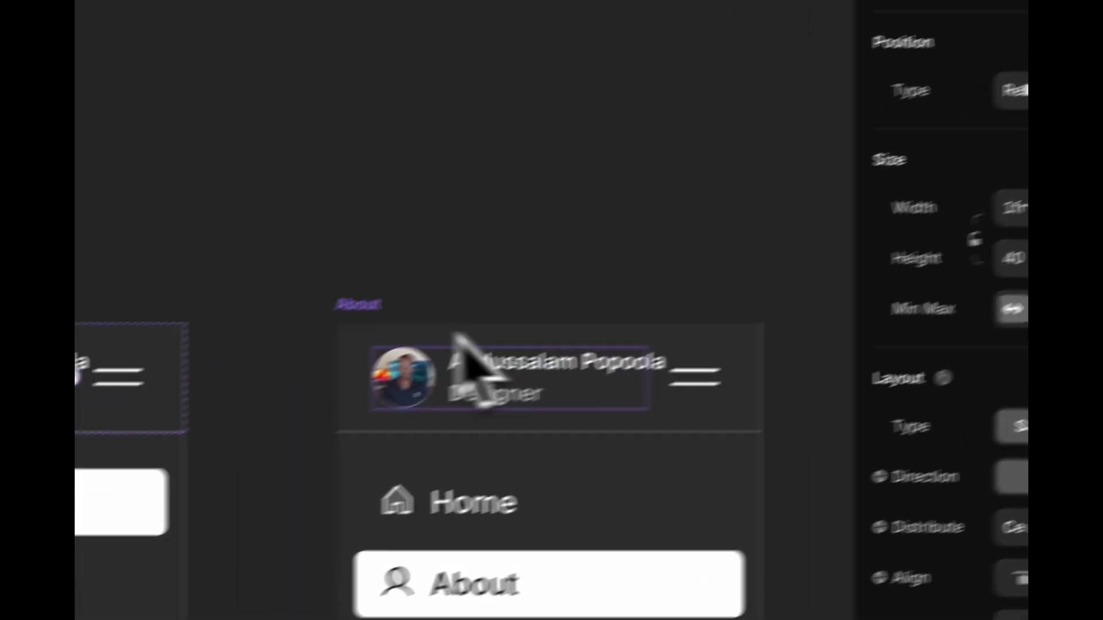
# - Set the widths of the full-name text and the "Designer" text in the Home variant to Fill
pyautogui.click(279, 324)
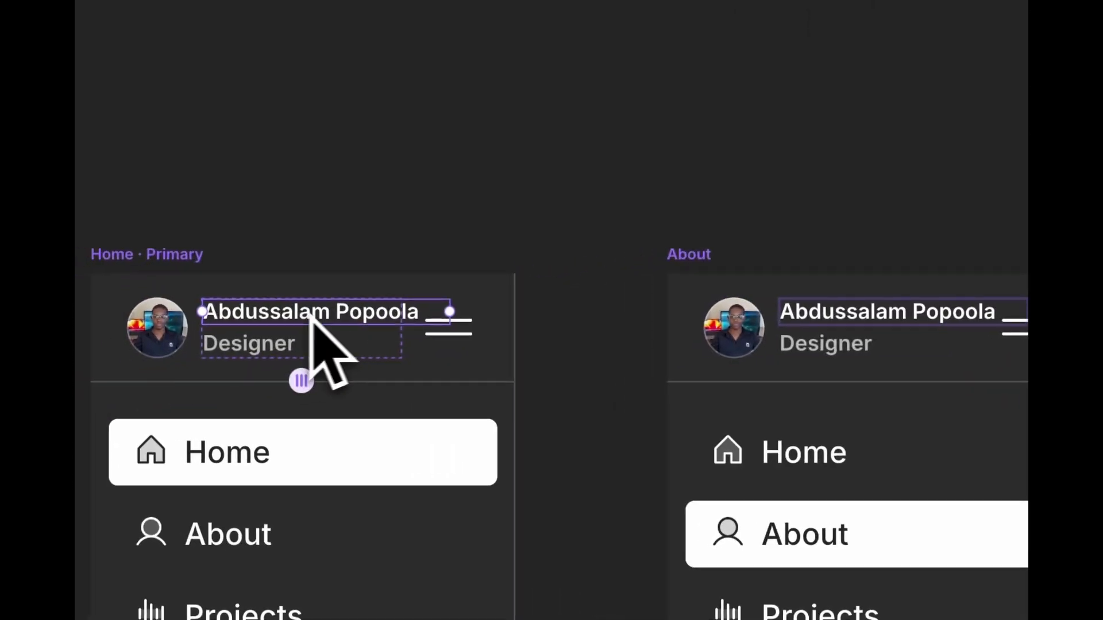
pyautogui.scroll(5, 944, 358)
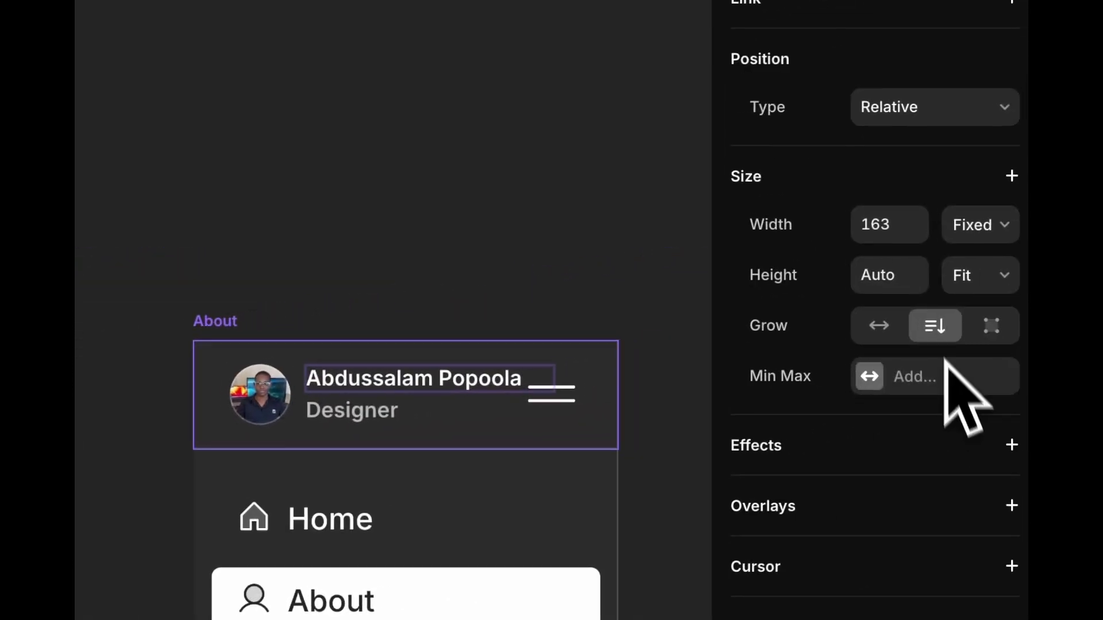
pyautogui.click(976, 226)
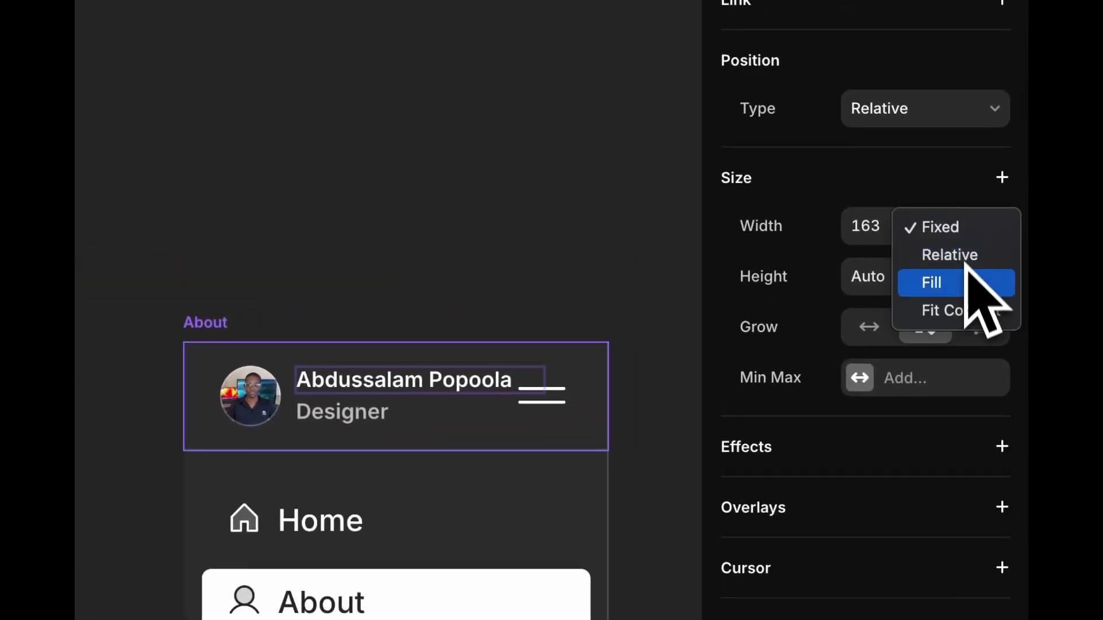
pyautogui.click(963, 281)
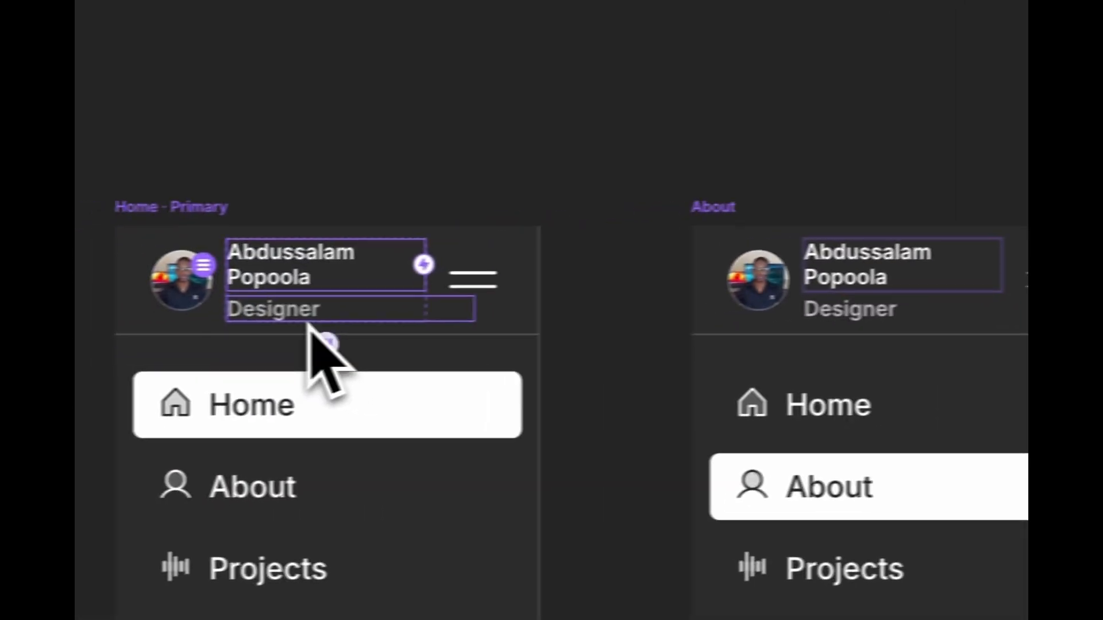
pyautogui.click(455, 308)
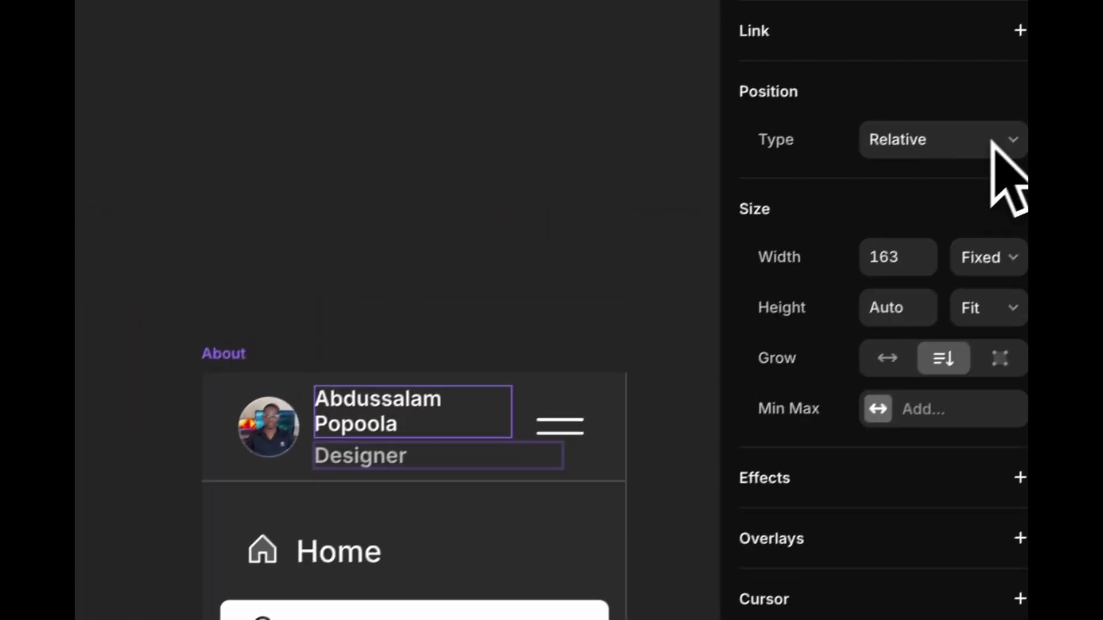
pyautogui.click(980, 268)
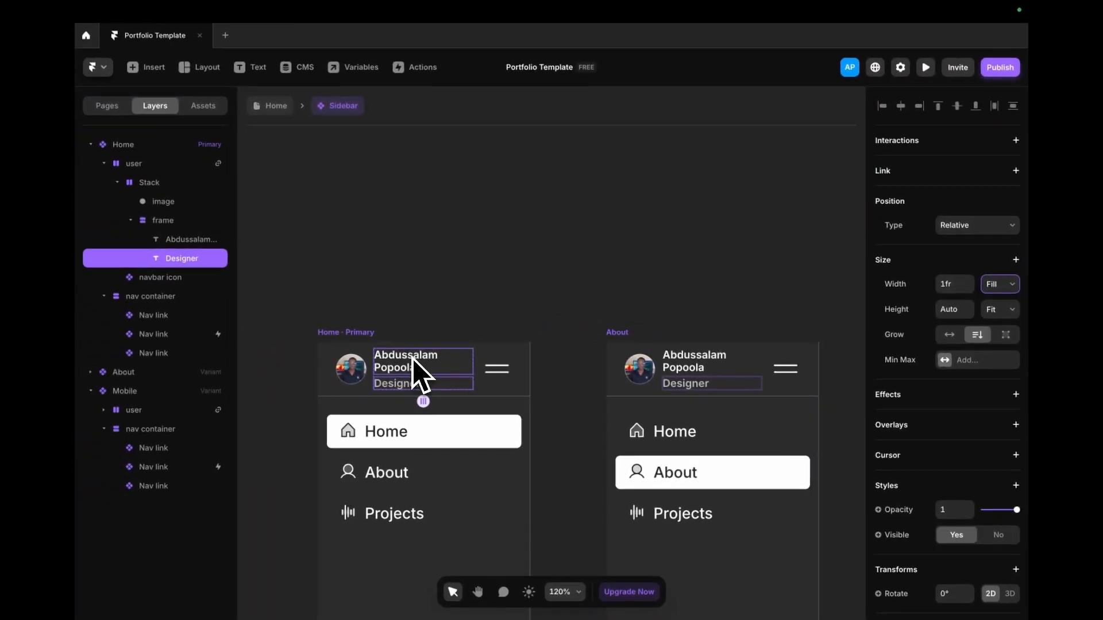
# - Set the width of the Sidebar's primary Home variant to 300
pyautogui.click(333, 332)
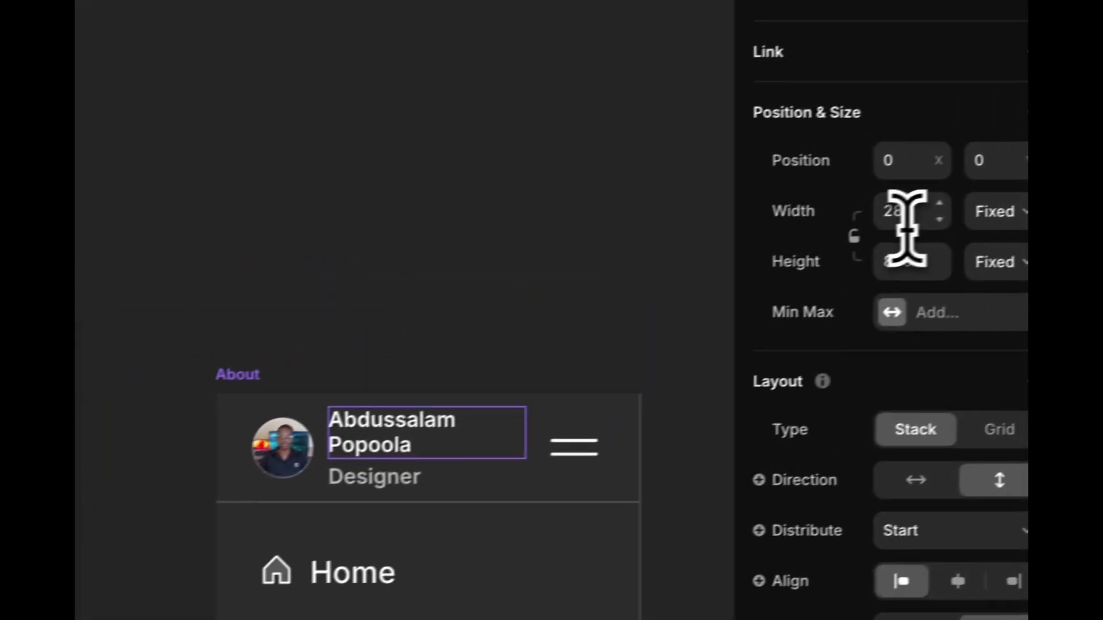
pyautogui.click(906, 212)
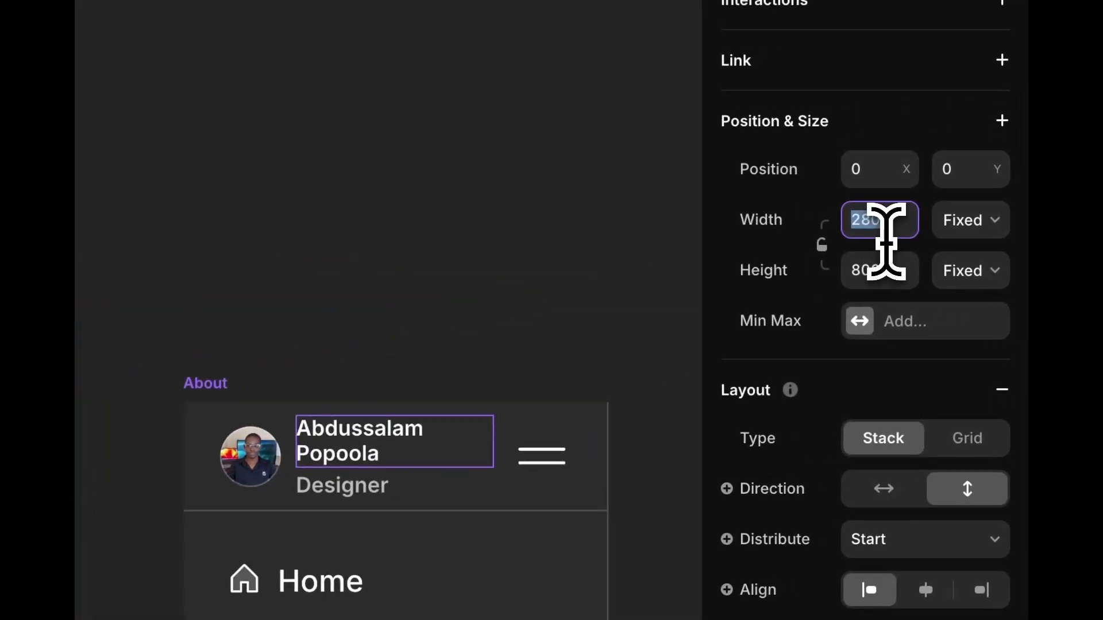
pyautogui.write('300')
pyautogui.press('Return')
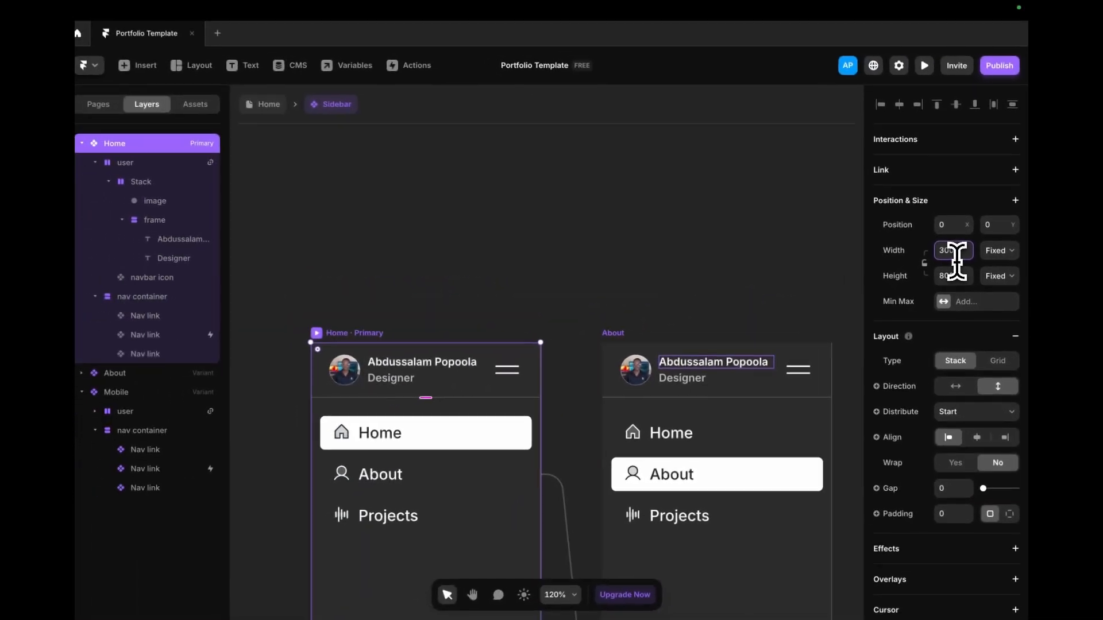
pyautogui.scroll(3, 507, 322)
pyautogui.scroll(-5, 485, 350)
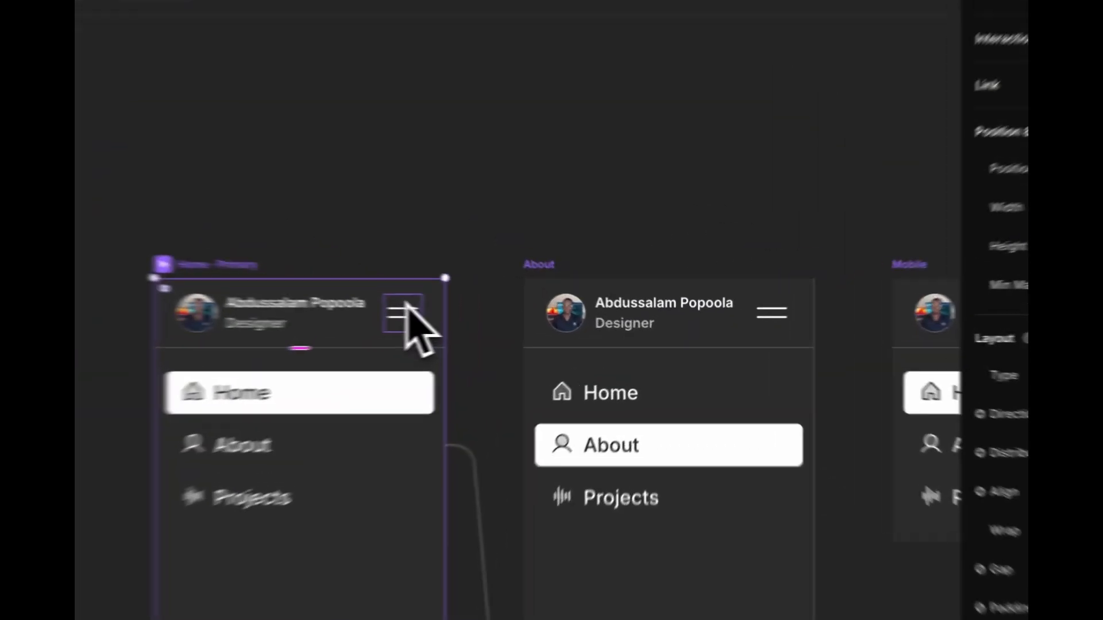
# - Hide the navbar icon in the Home variant by setting its visibility to No
pyautogui.click(501, 368)
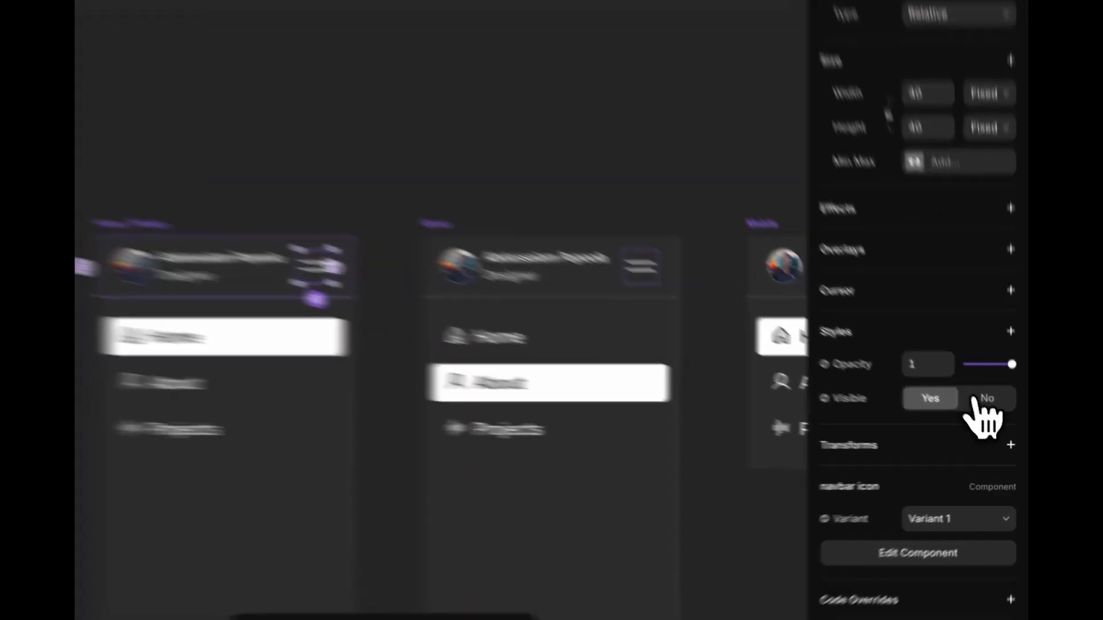
pyautogui.click(998, 416)
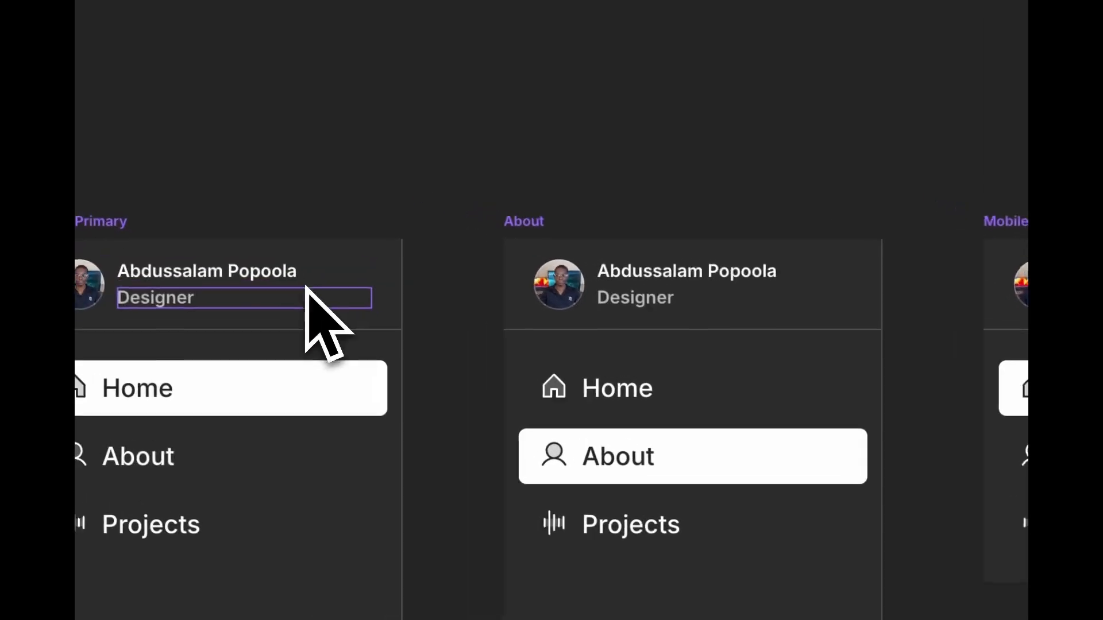
pyautogui.click(309, 291)
pyautogui.scroll(-5, 357, 325)
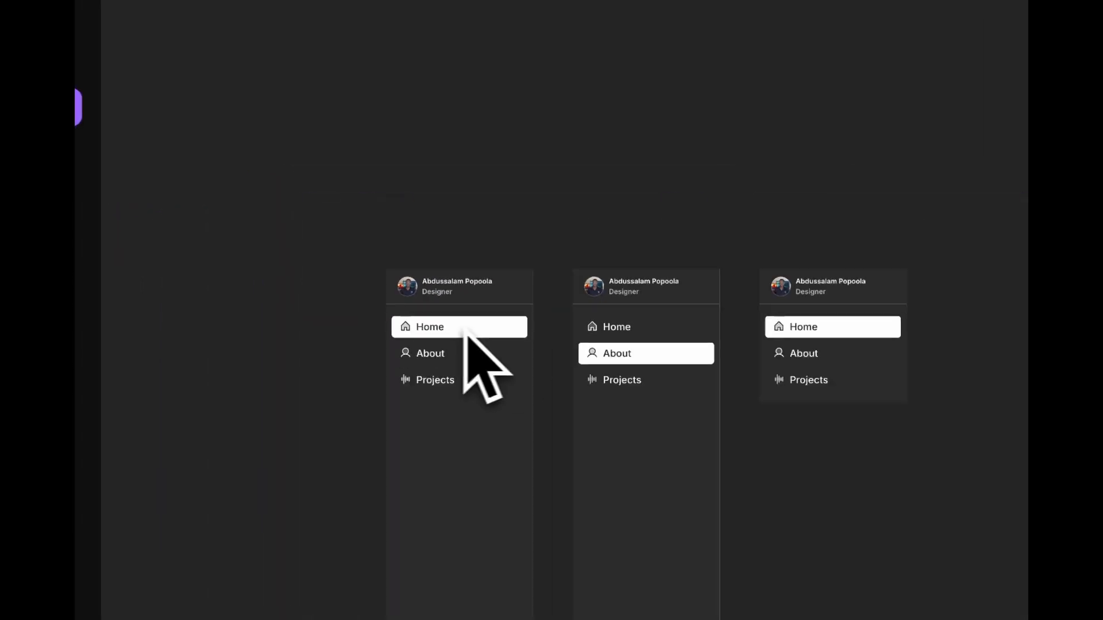
# - Make the navbar icon in the Mobile variant's user row visible
pyautogui.scroll(2, 903, 288)
pyautogui.click(883, 291)
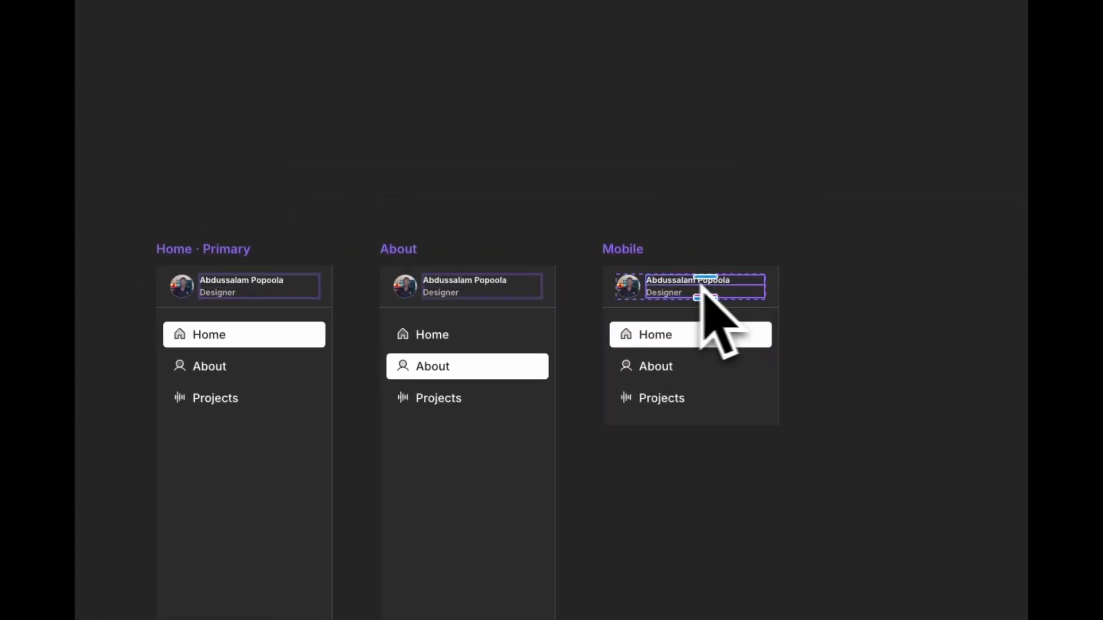
pyautogui.scroll(2, 636, 273)
pyautogui.click(608, 277)
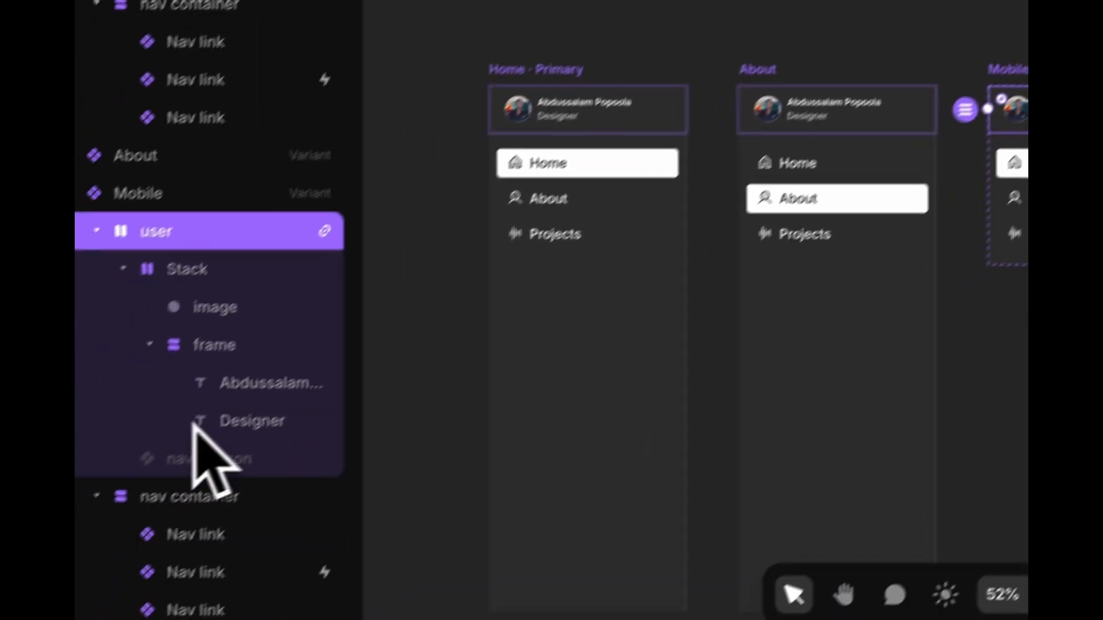
pyautogui.click(198, 455)
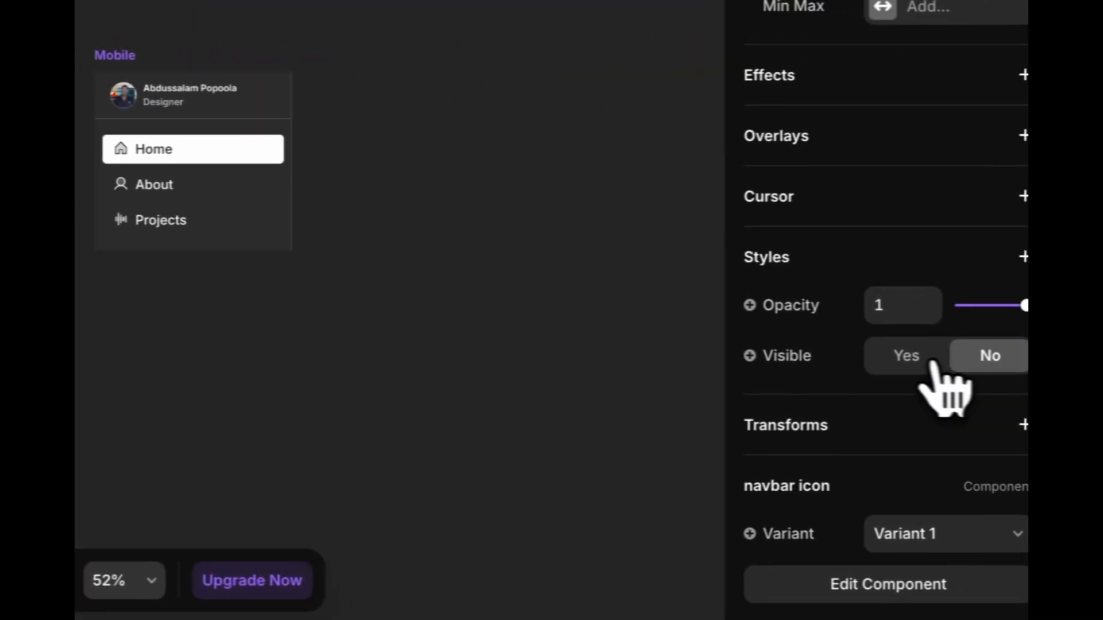
pyautogui.click(931, 363)
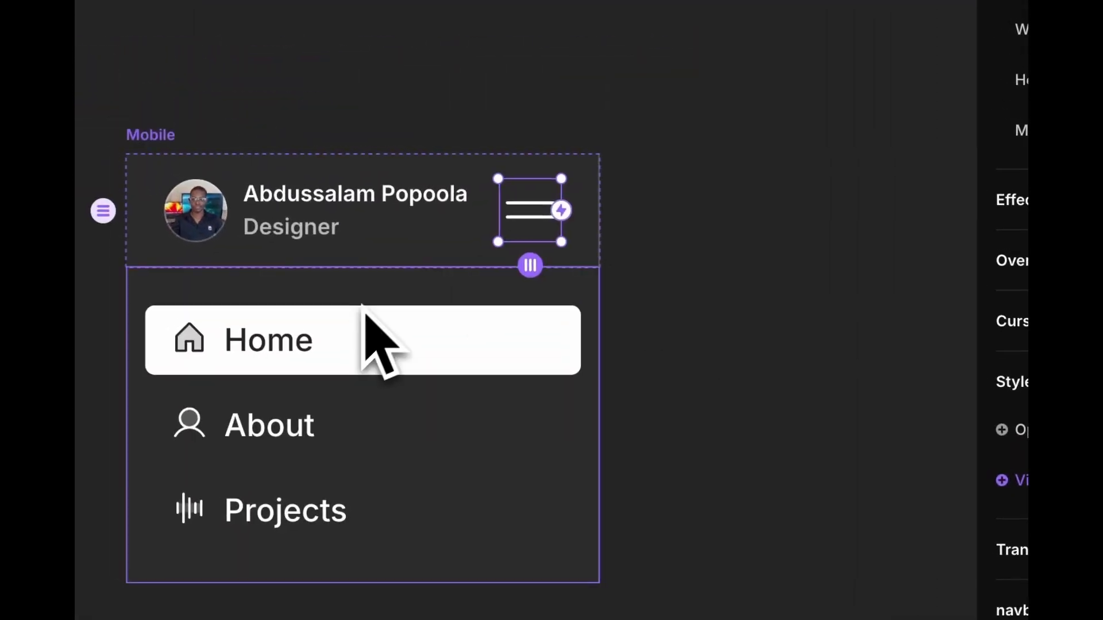
pyautogui.click(363, 306)
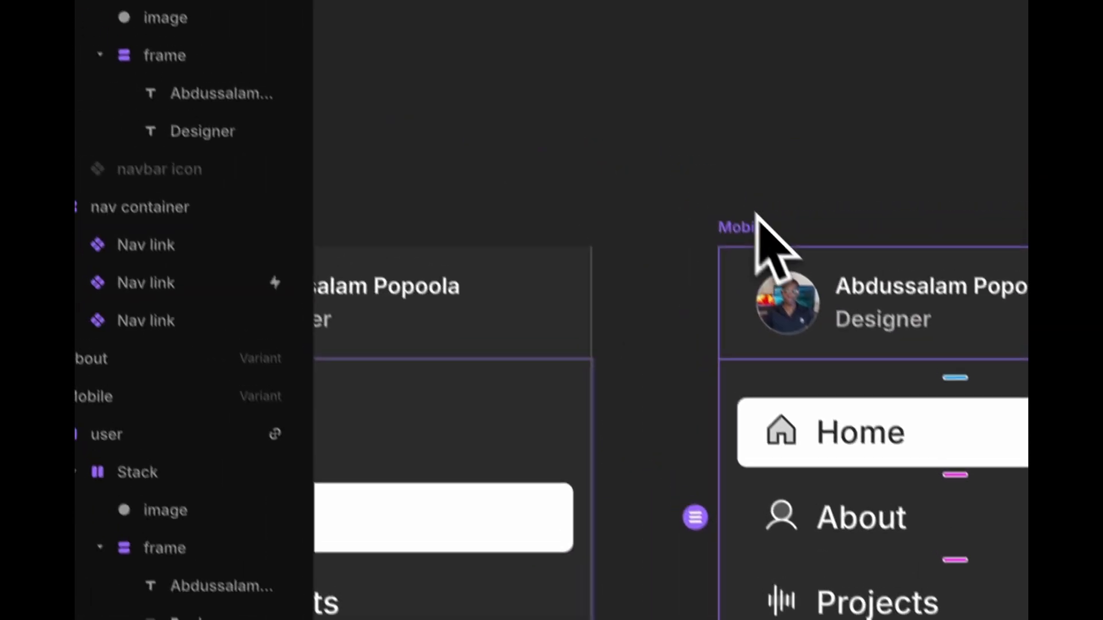
# - Rename the Sidebar's Mobile variant as "Mobile - open"
pyautogui.click(761, 225)
pyautogui.doubleClick(123, 402)
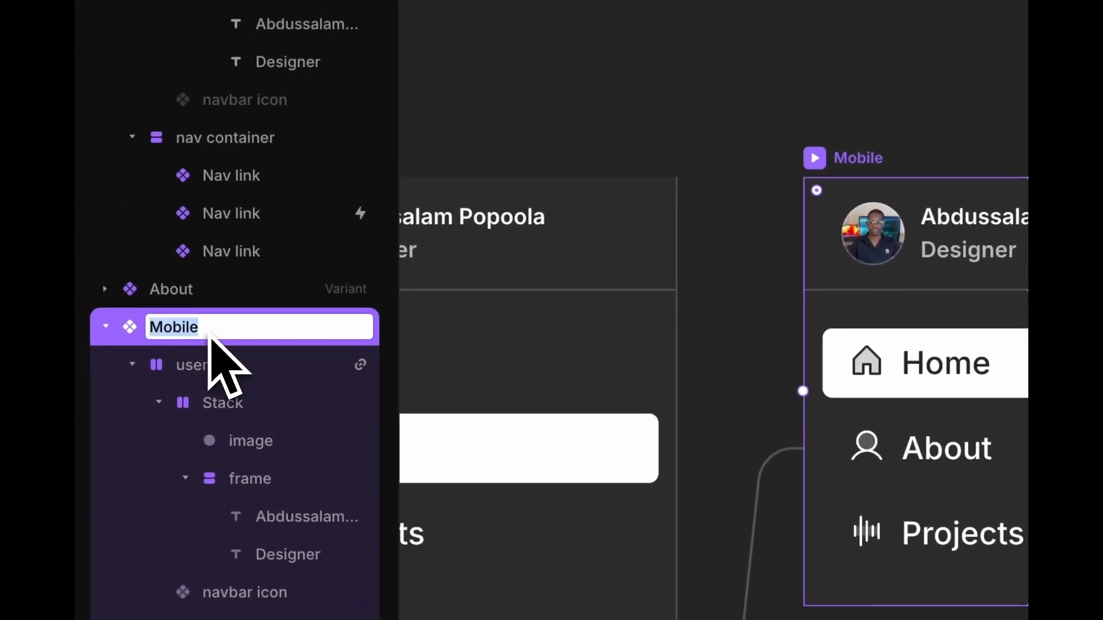
pyautogui.click(289, 322)
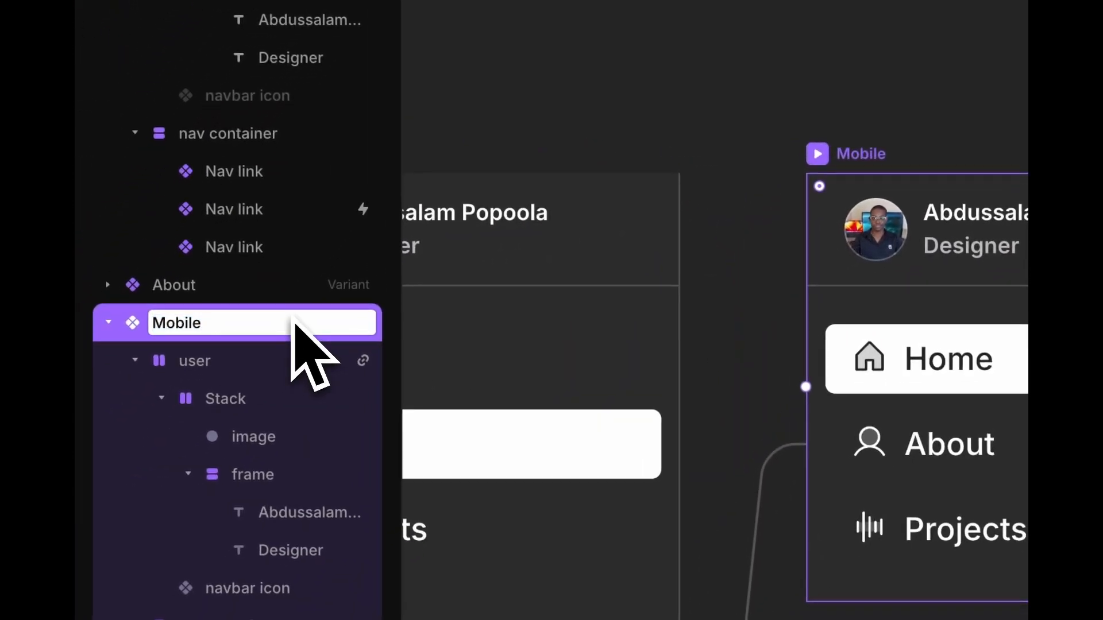
pyautogui.write('- open')
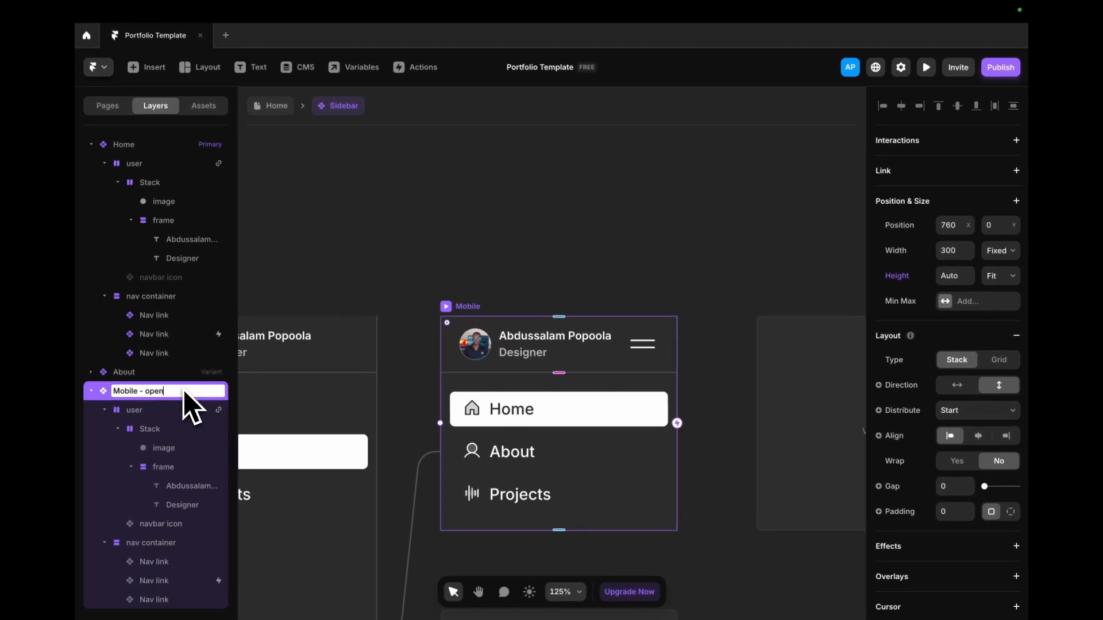
pyautogui.press('Return')
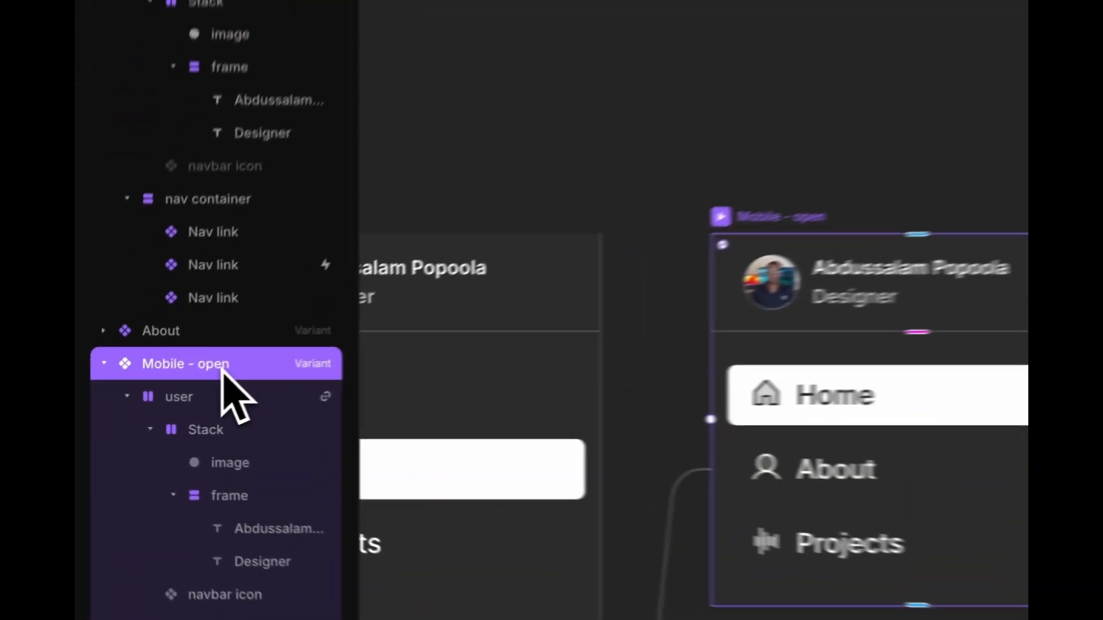
# - Rename the mobile variant as "Mobile - close" and hide its nav container by setting visibility to No
pyautogui.doubleClick(155, 391)
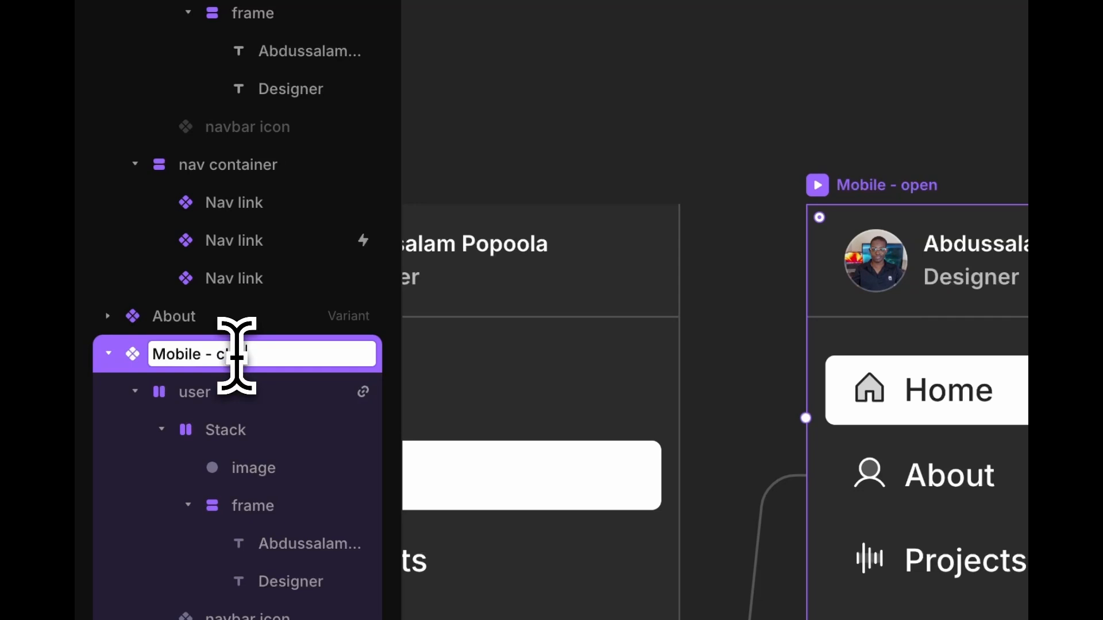
pyautogui.click(989, 341)
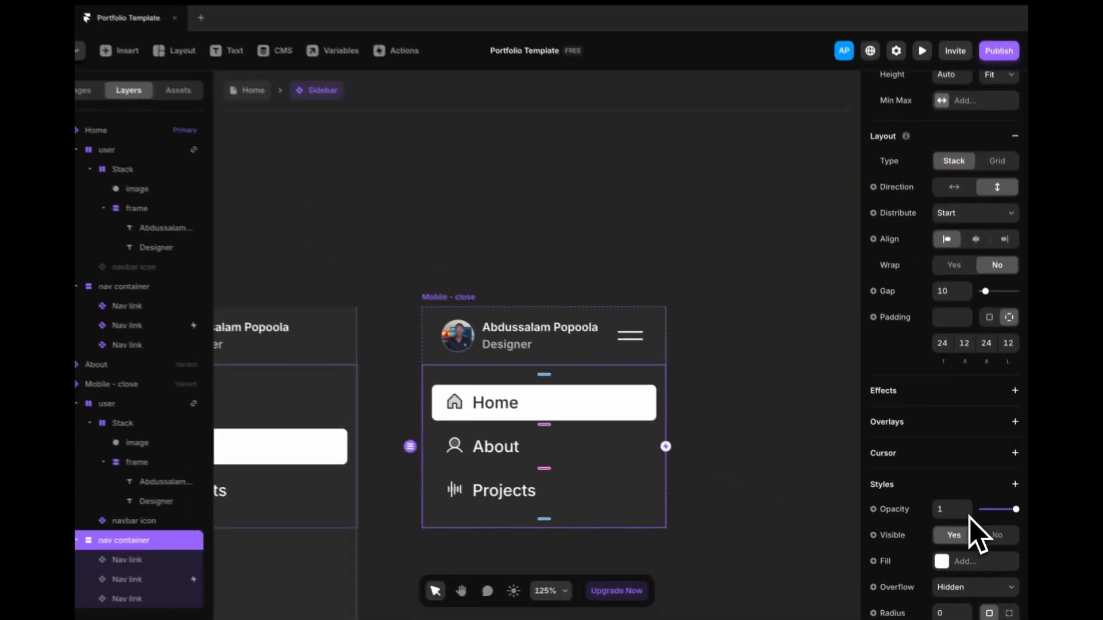
pyautogui.scroll(-5, 983, 575)
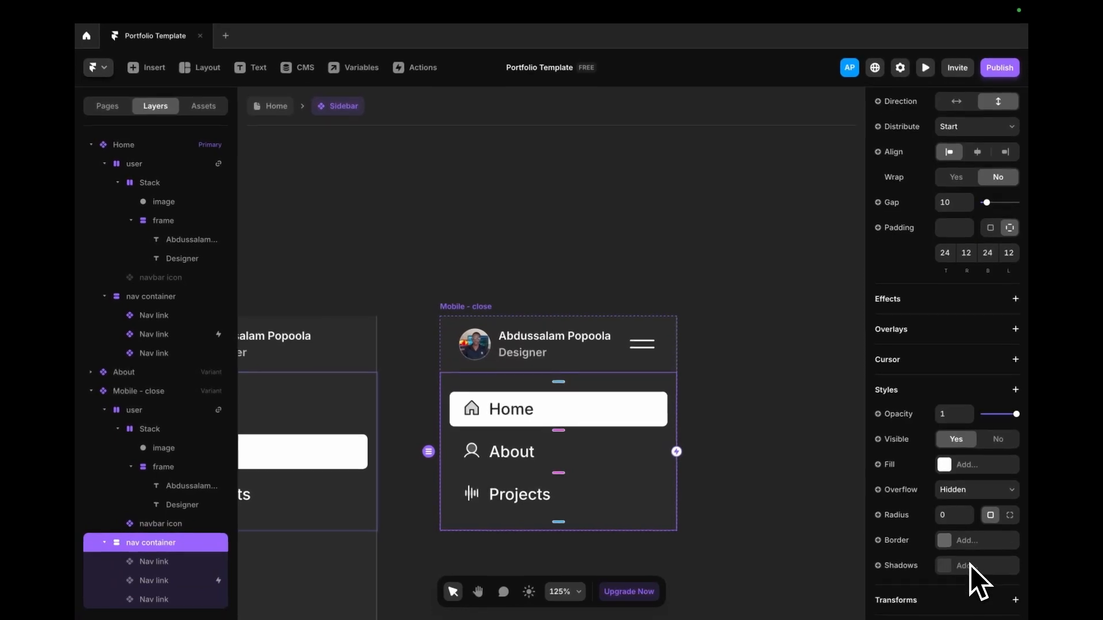
pyautogui.click(998, 344)
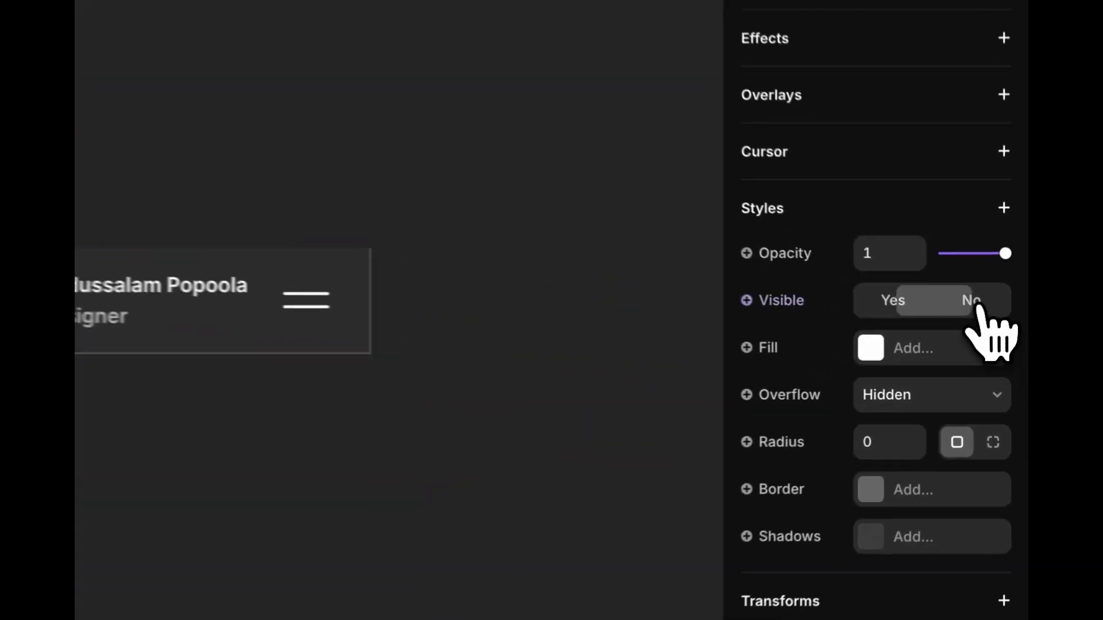
# - Add a new variant based on Mobile - close, placed directly below it and named "Mobile - open"
pyautogui.click(652, 351)
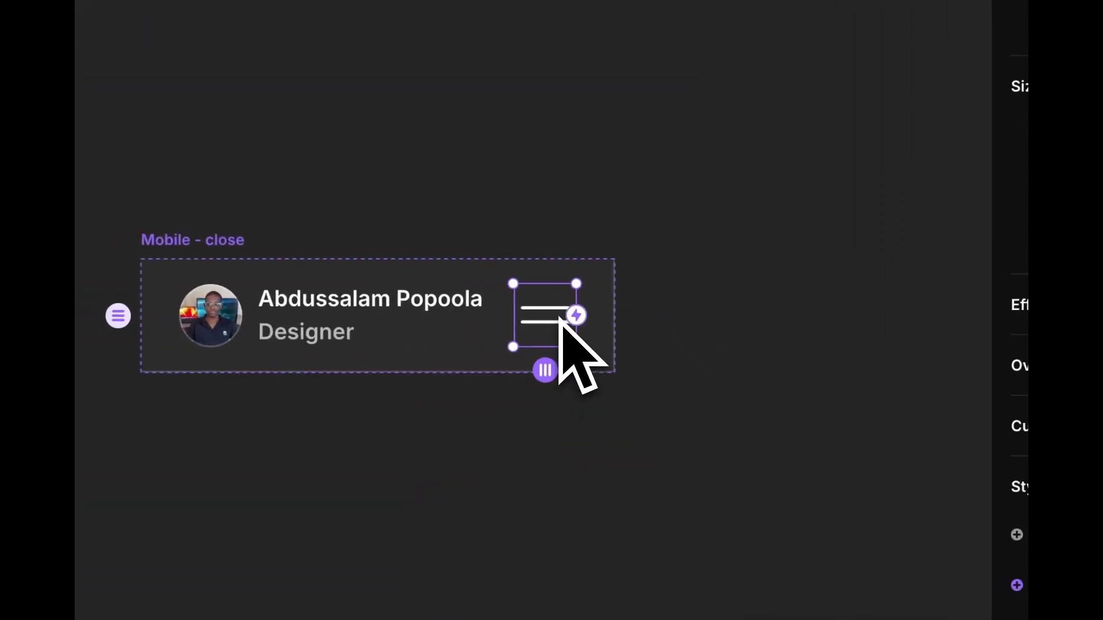
pyautogui.click(228, 241)
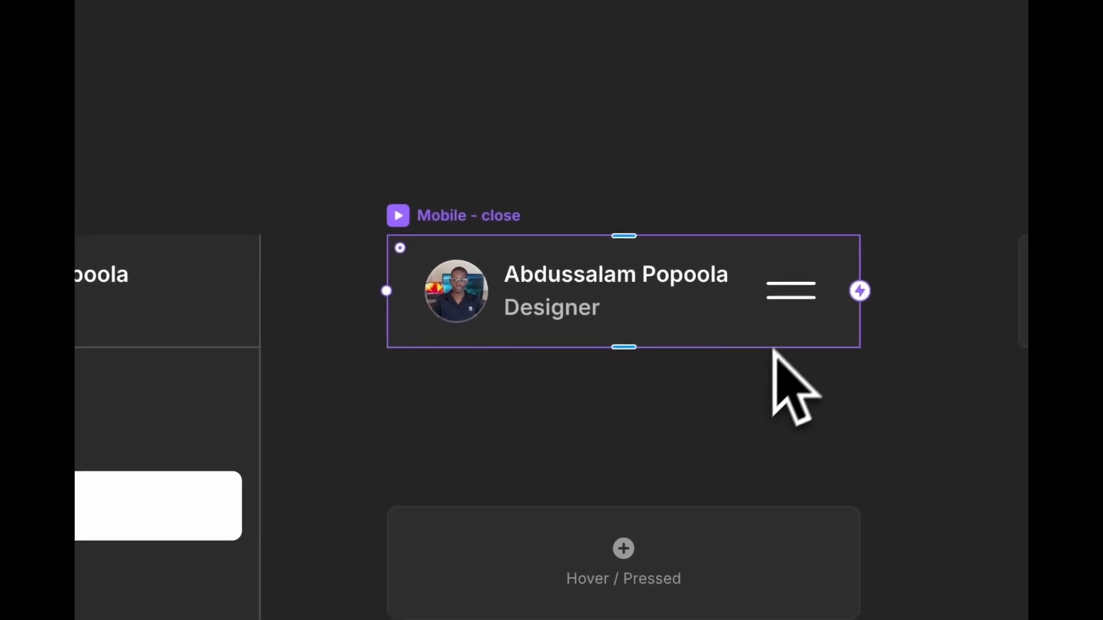
pyautogui.scroll(-5, 364, 382)
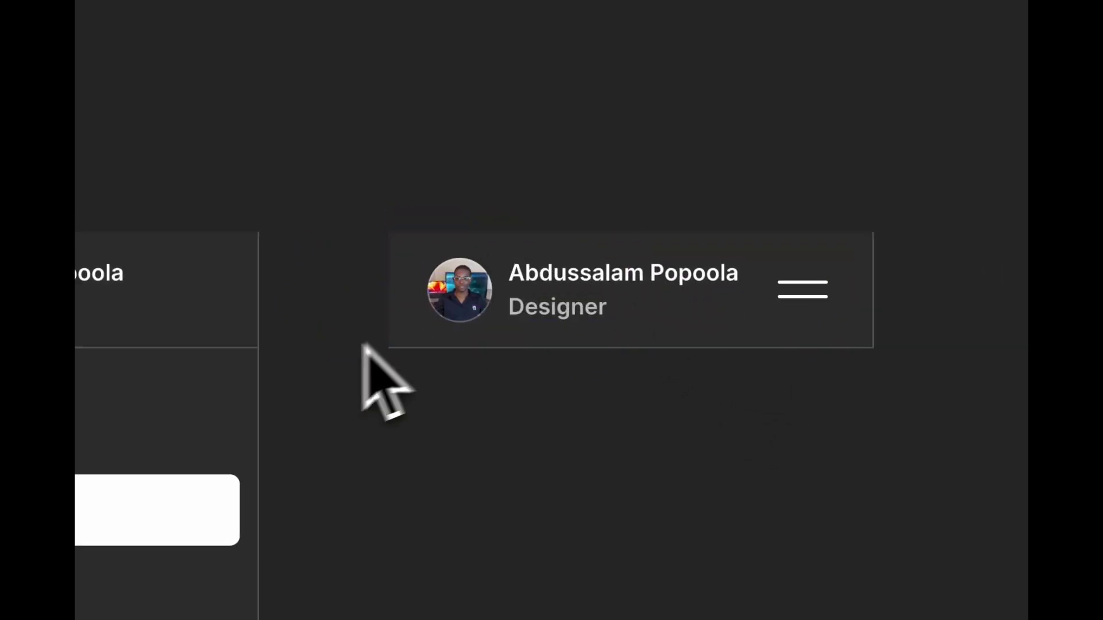
pyautogui.click(687, 333)
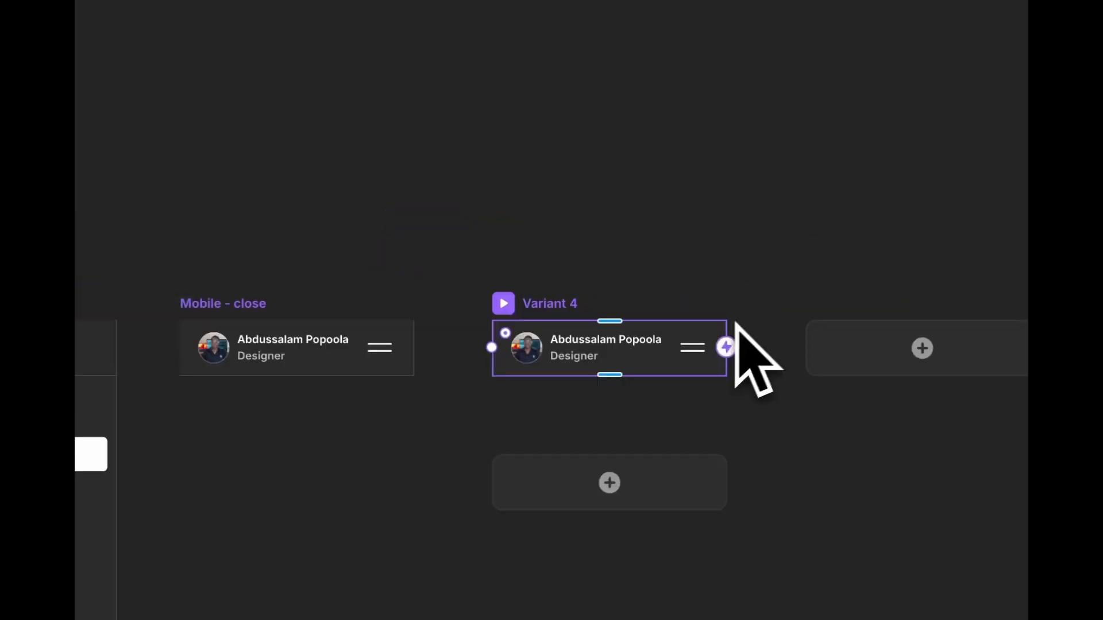
pyautogui.moveTo(562, 308); pyautogui.dragTo(240, 404)
pyautogui.moveTo(658, 182); pyautogui.dragTo(656, 189)
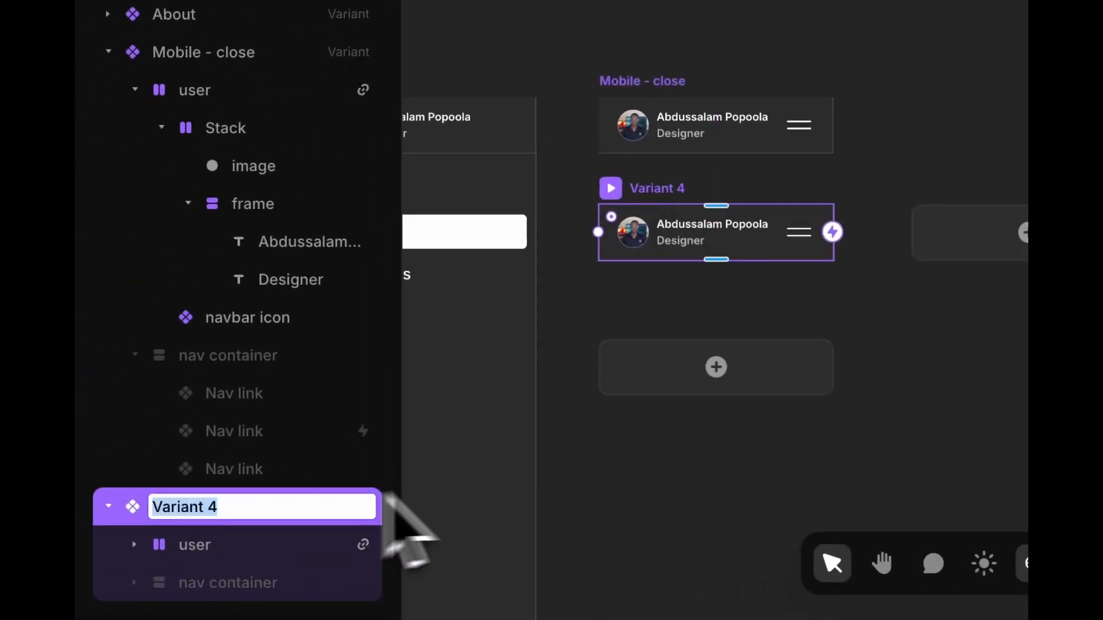
pyautogui.write('Mobile open')
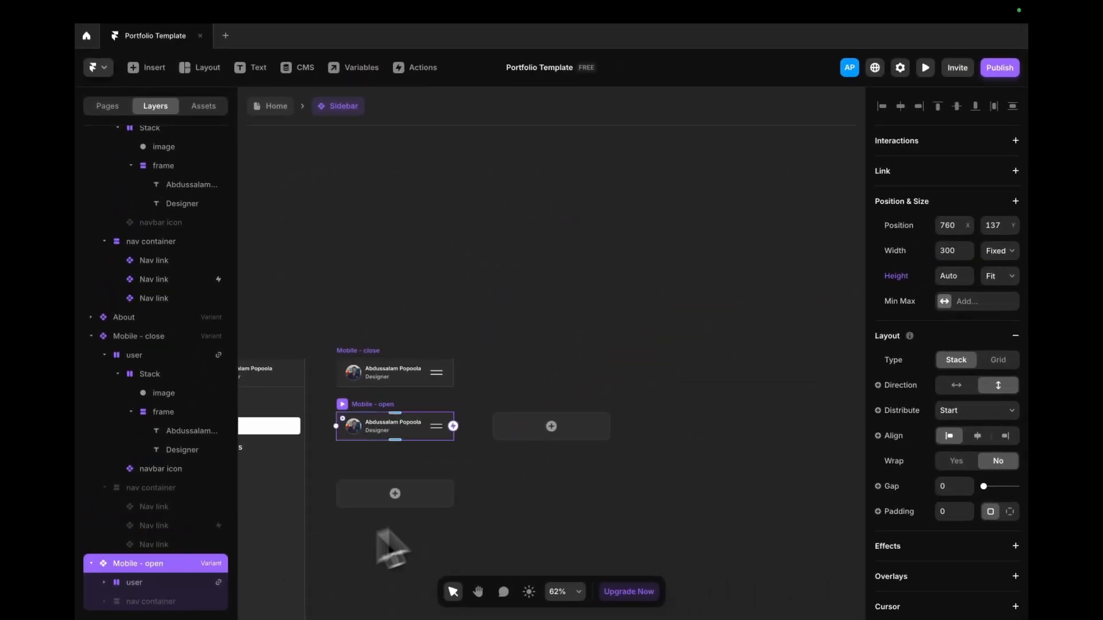
# - Switch the navbar icon in the Mobile - open variant to its X-shaped variant
pyautogui.click(471, 410)
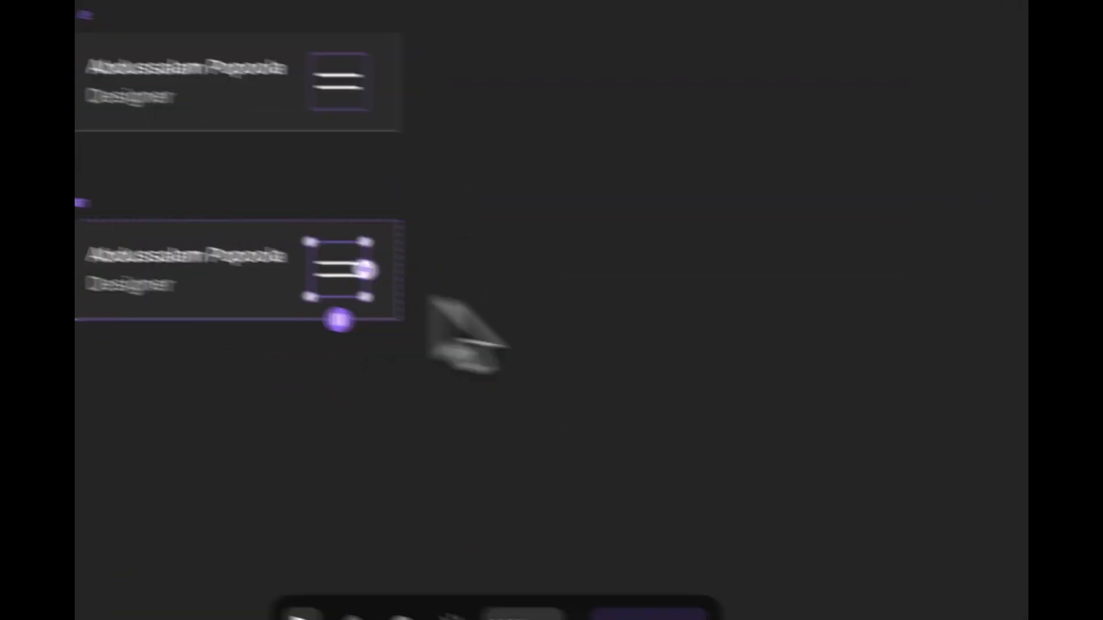
pyautogui.click(983, 528)
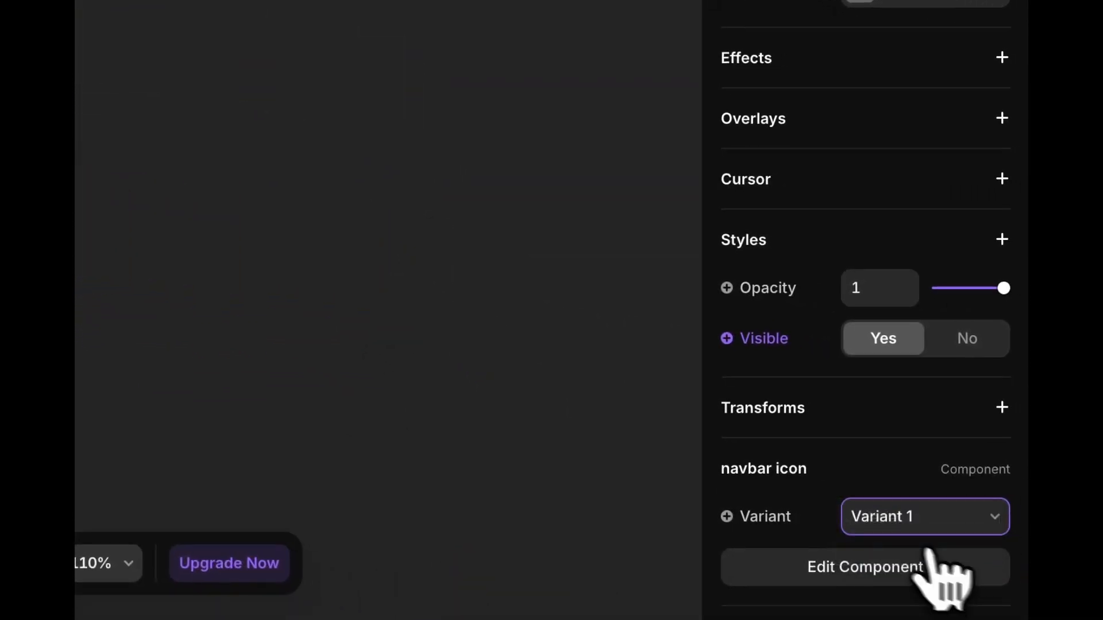
pyautogui.click(928, 560)
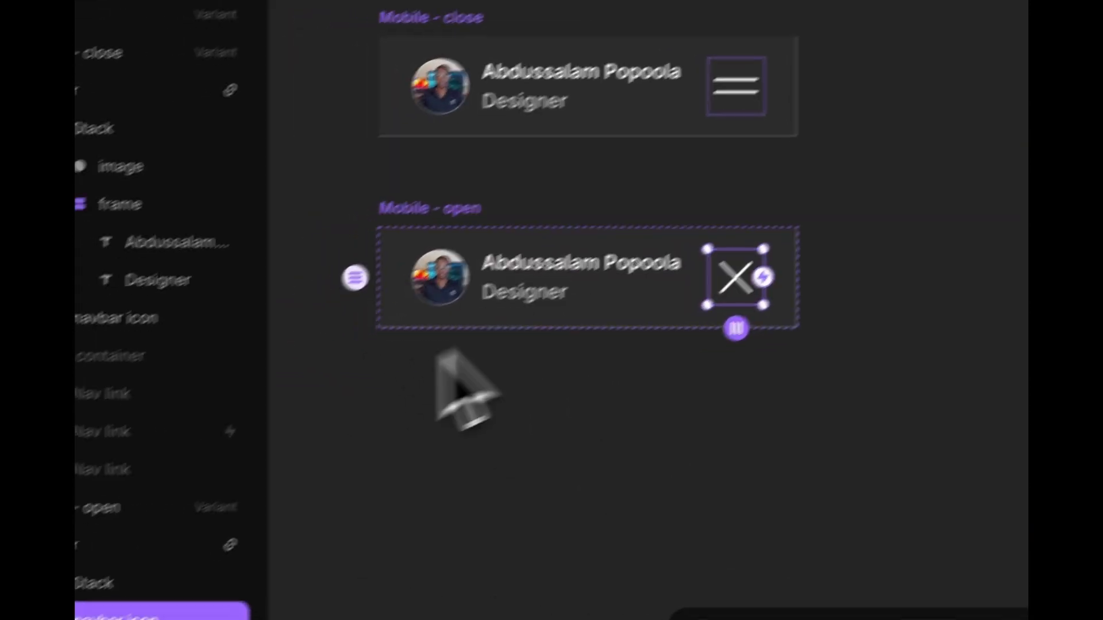
# - Make the nav container in the Mobile - open variant visible by setting its visibility to Yes
pyautogui.click(221, 586)
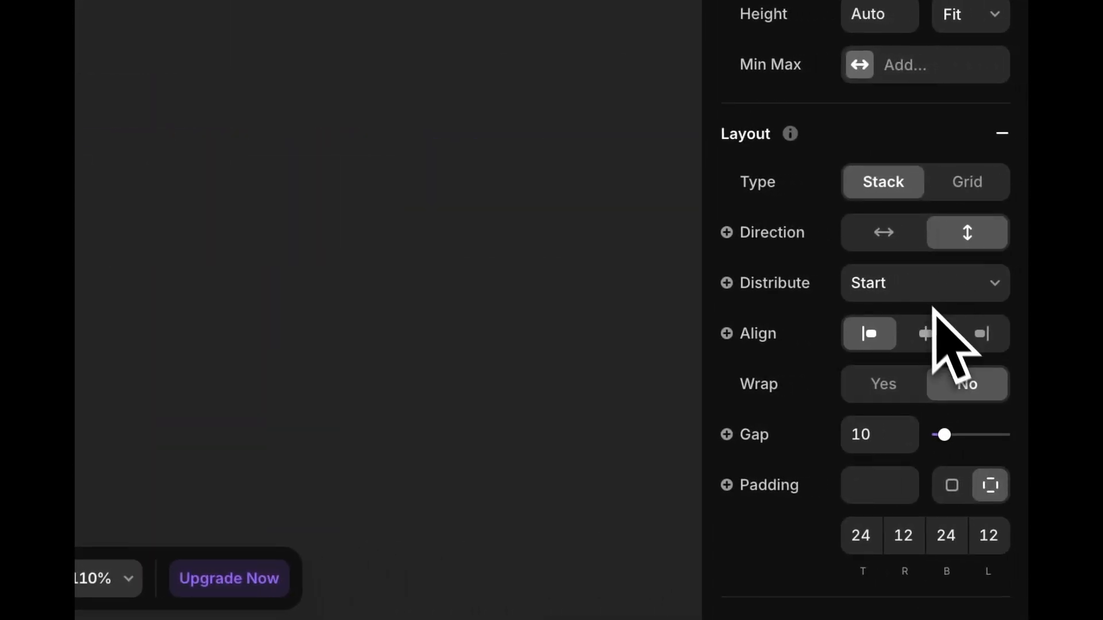
pyautogui.scroll(-2, 988, 516)
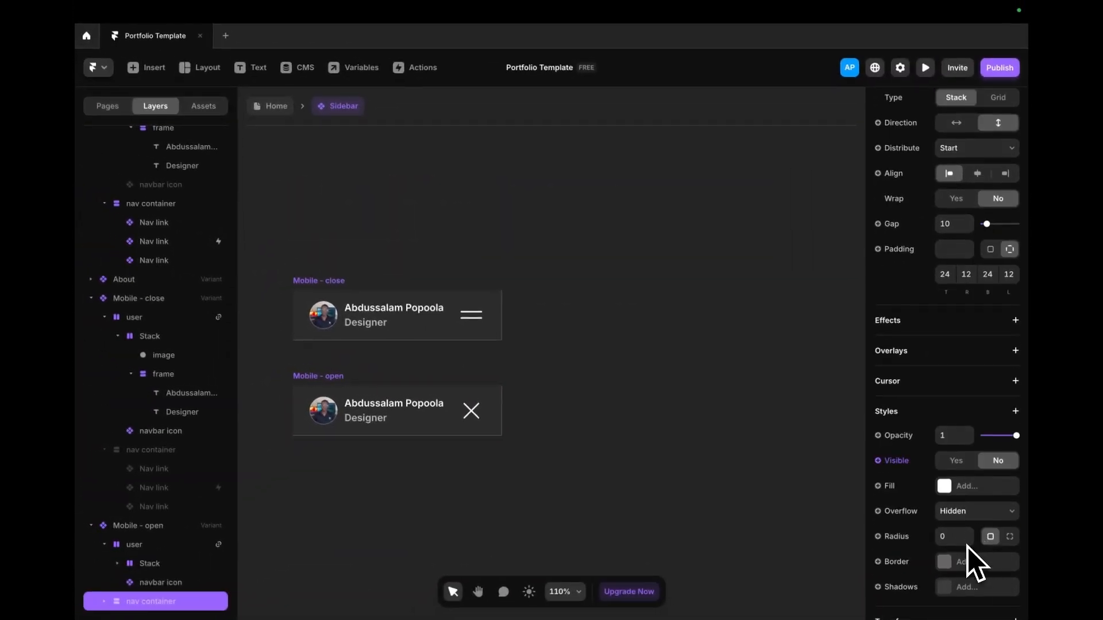
pyautogui.scroll(-2, 975, 560)
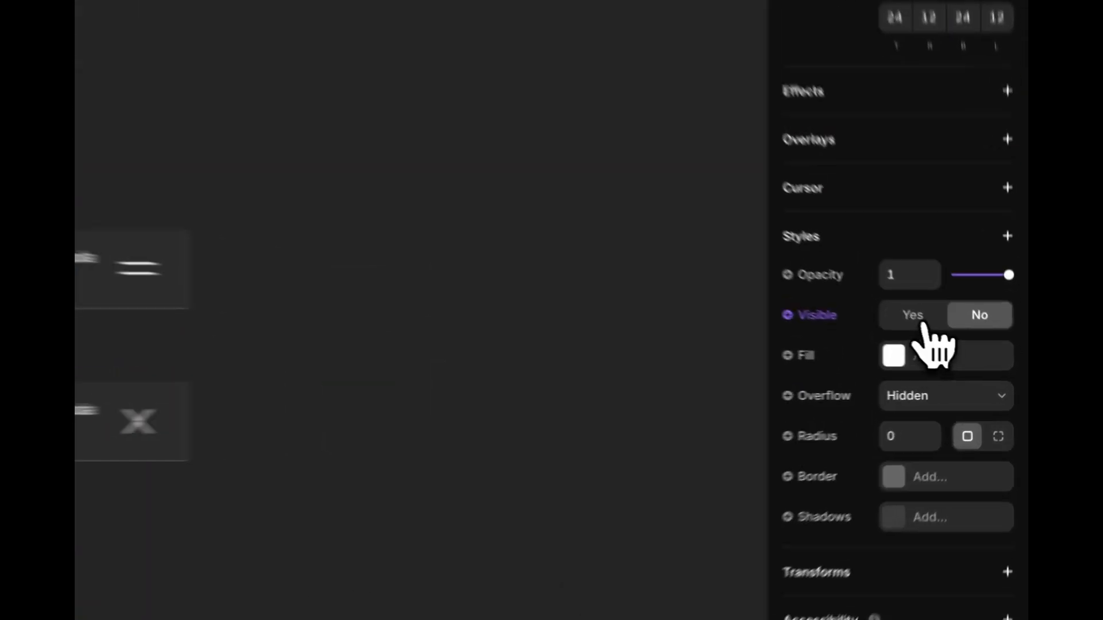
pyautogui.click(957, 344)
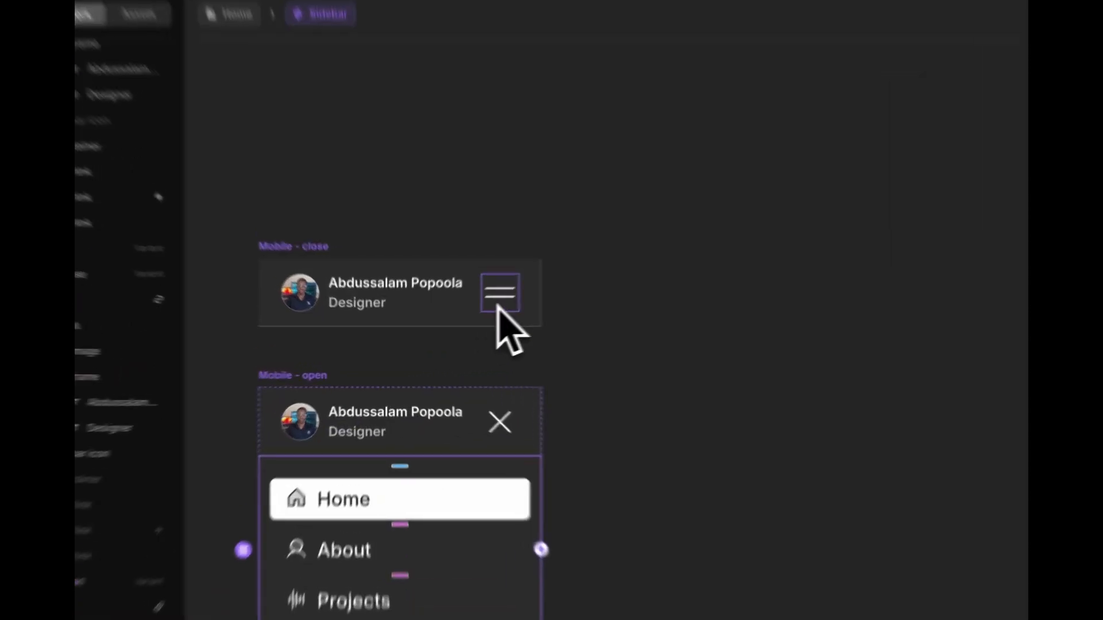
# - Connect the hamburger icon in Mobile - close to Mobile - open with a Click interaction, and the X icon back to Mobile - close
pyautogui.click(471, 313)
pyautogui.moveTo(485, 311); pyautogui.dragTo(484, 311)
pyautogui.moveTo(582, 255); pyautogui.dragTo(610, 317)
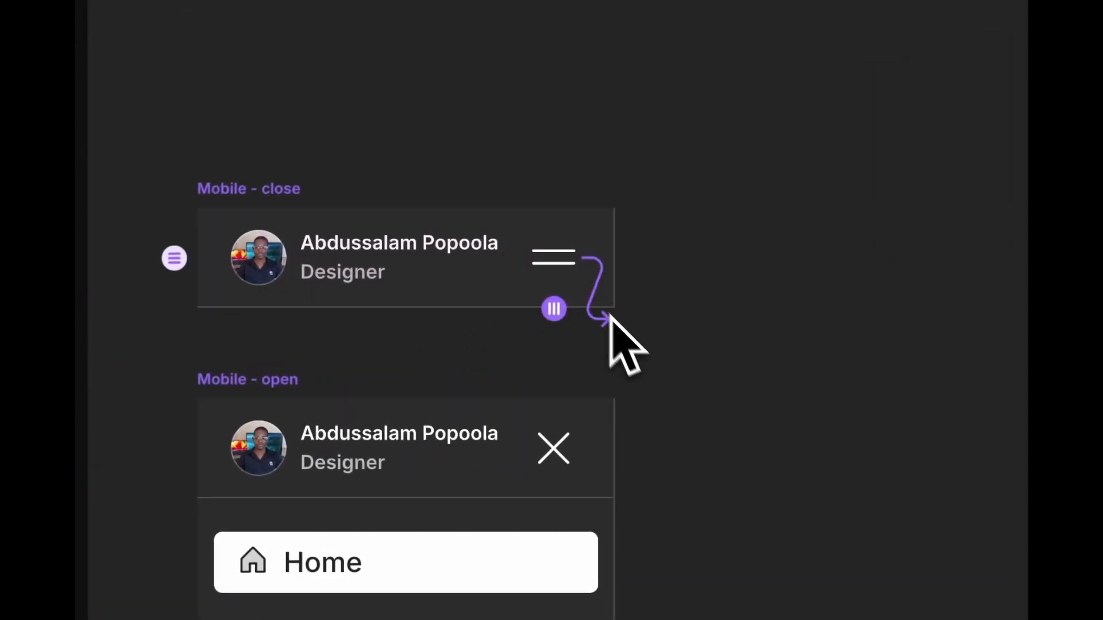
pyautogui.moveTo(645, 461); pyautogui.dragTo(506, 458)
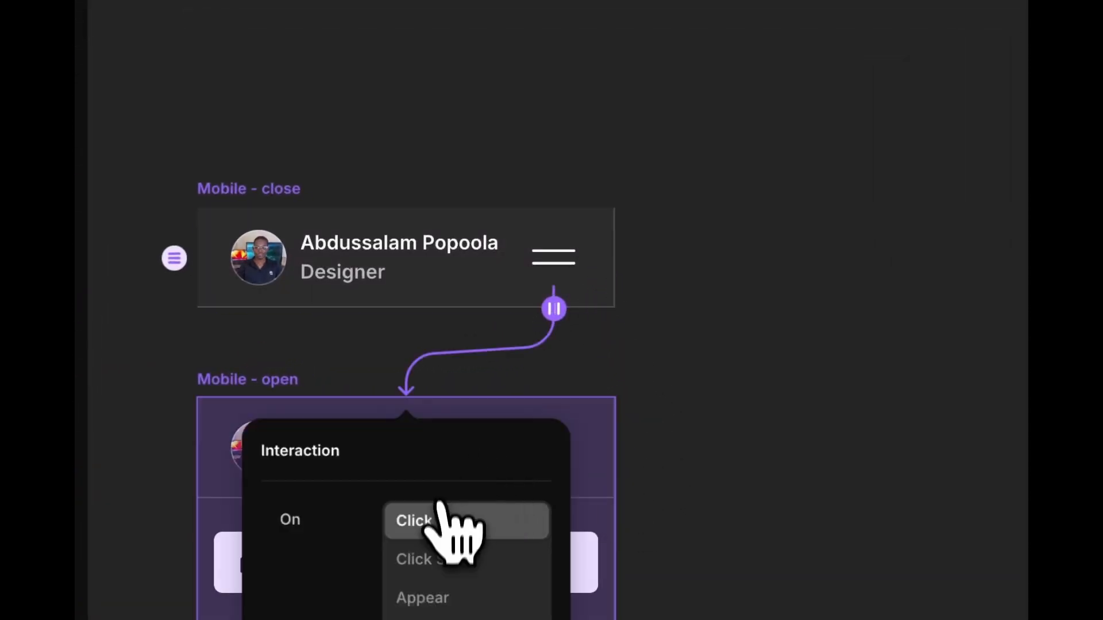
pyautogui.click(492, 503)
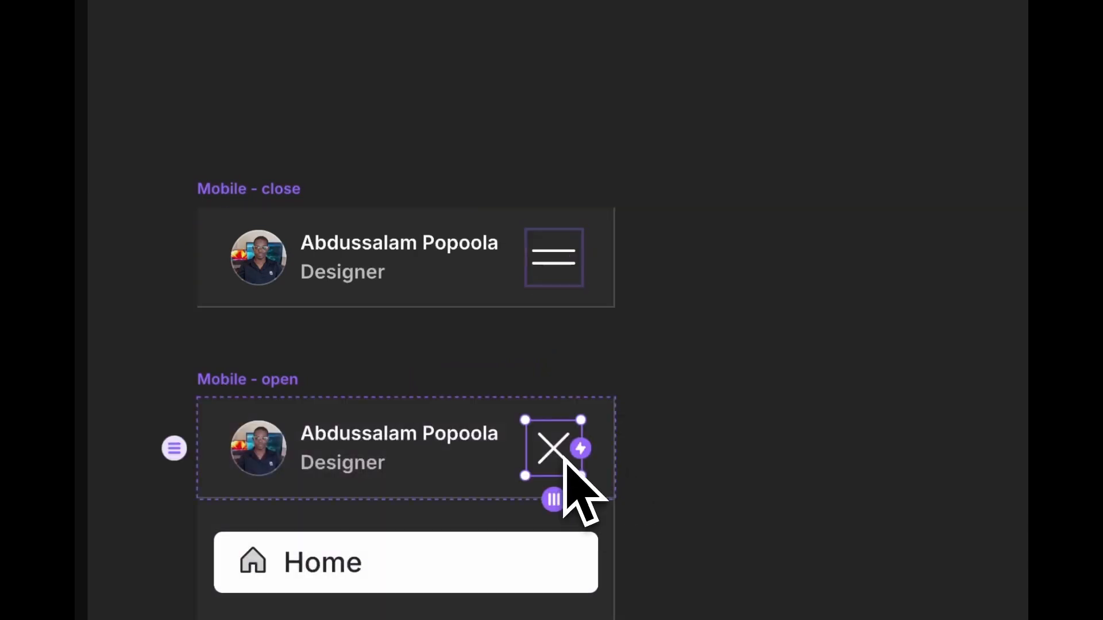
pyautogui.moveTo(580, 448); pyautogui.dragTo(528, 306)
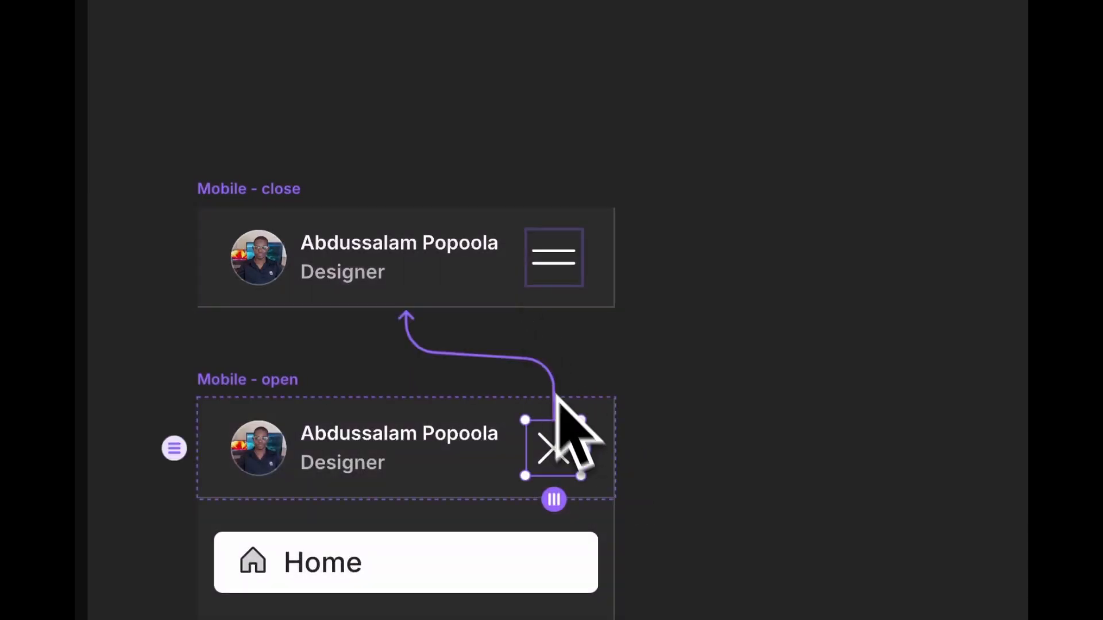
# - Return to the Home page and set the Phone breakpoint's Sidebar to the Mobile - close variant
pyautogui.click(302, 148)
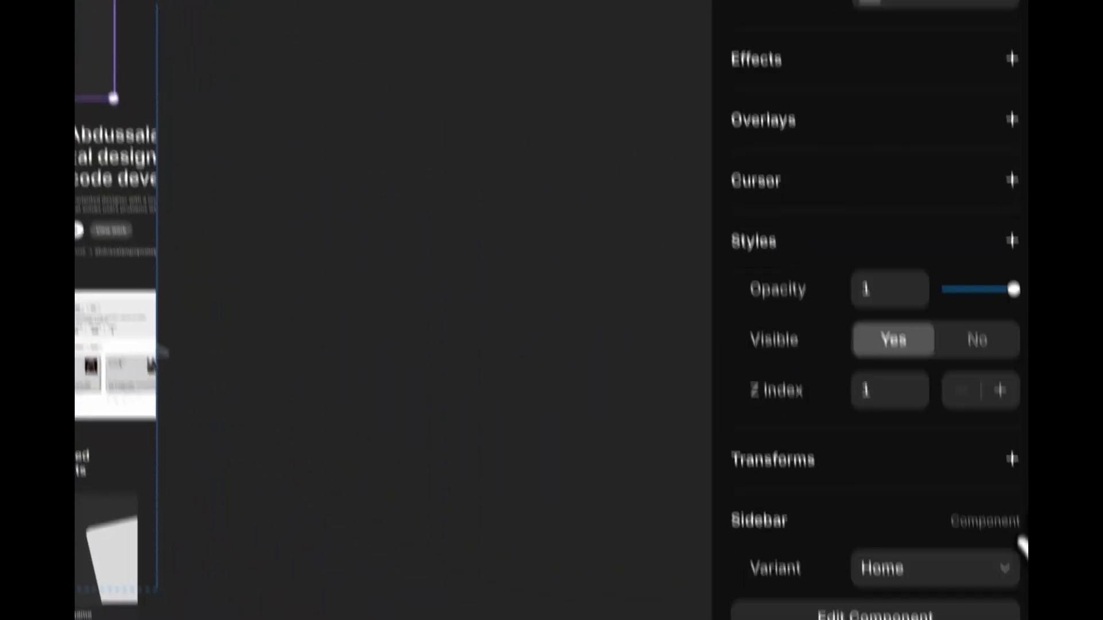
pyautogui.click(928, 374)
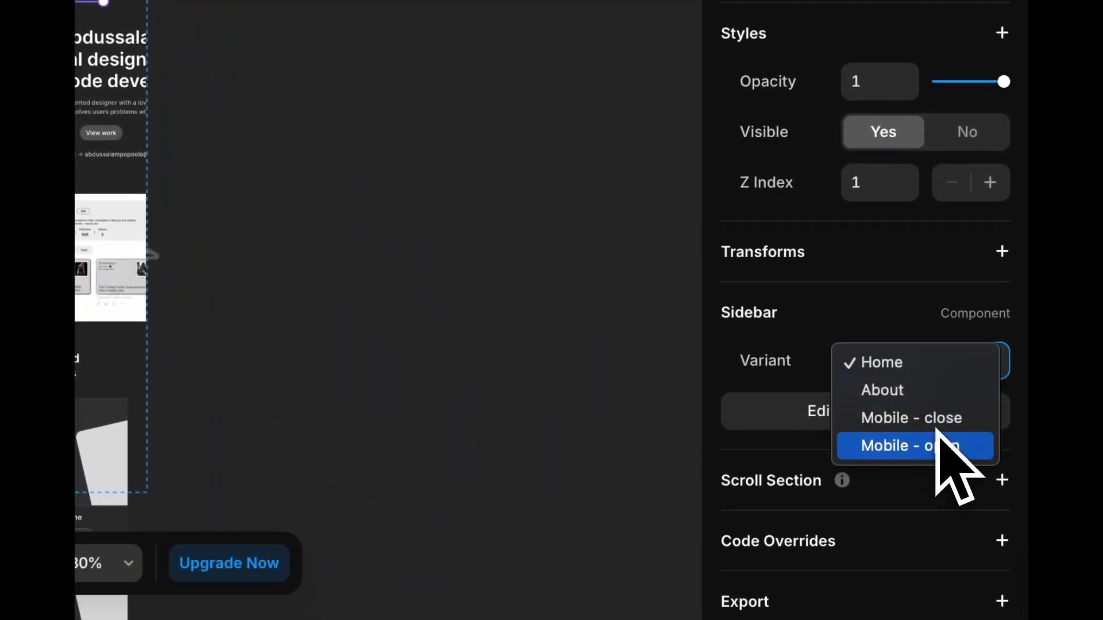
pyautogui.click(948, 428)
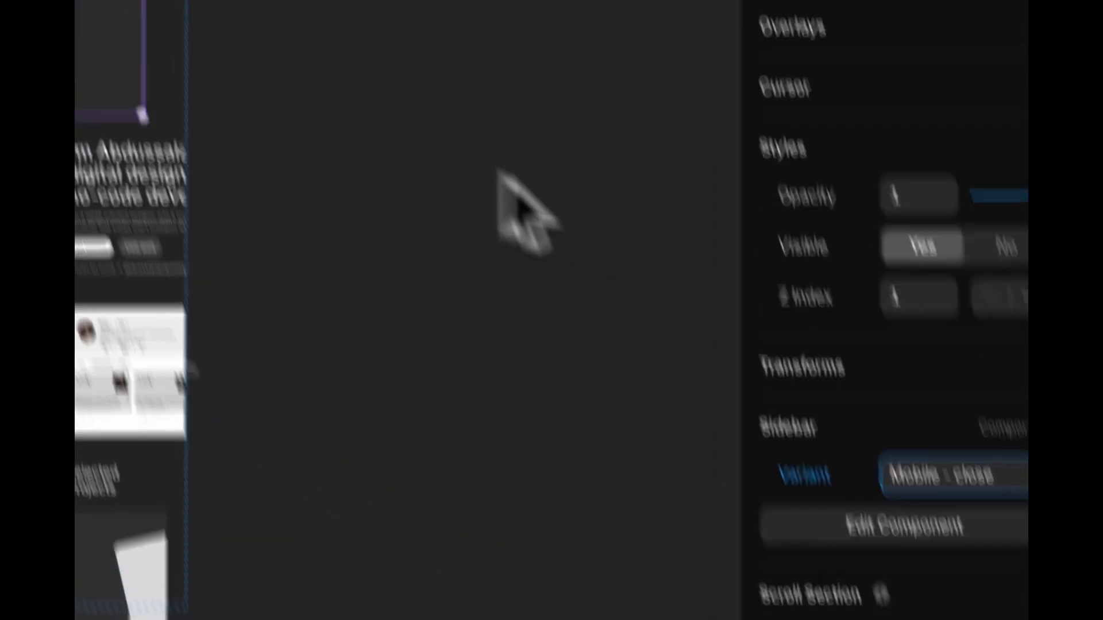
# - Set the Phone Sidebar's height to Fit and its width to Fill
pyautogui.click(1004, 261)
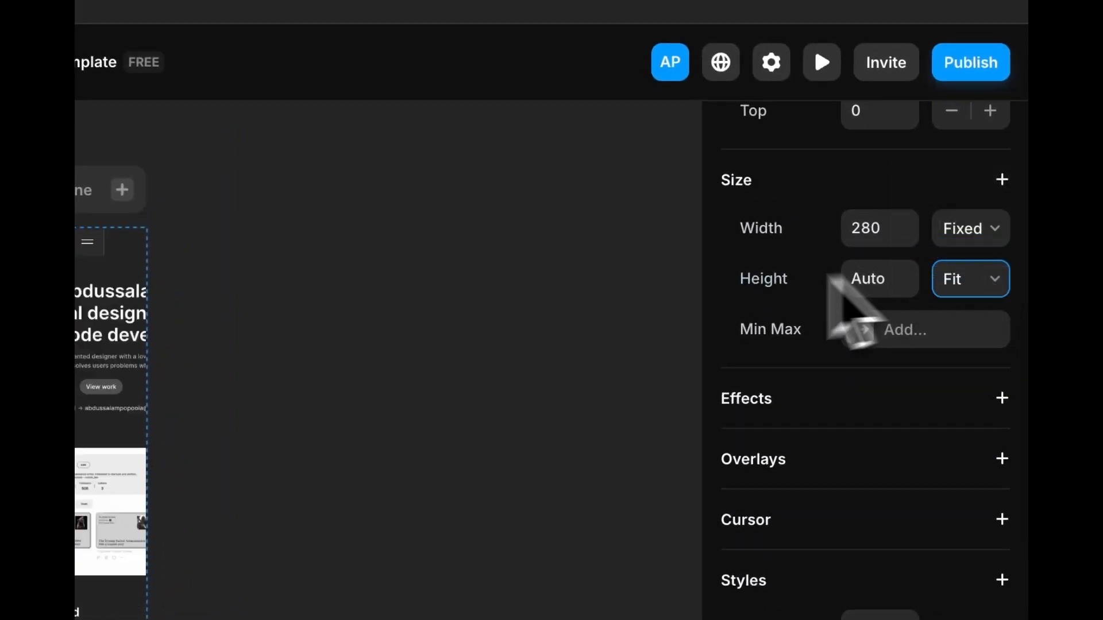
pyautogui.click(976, 279)
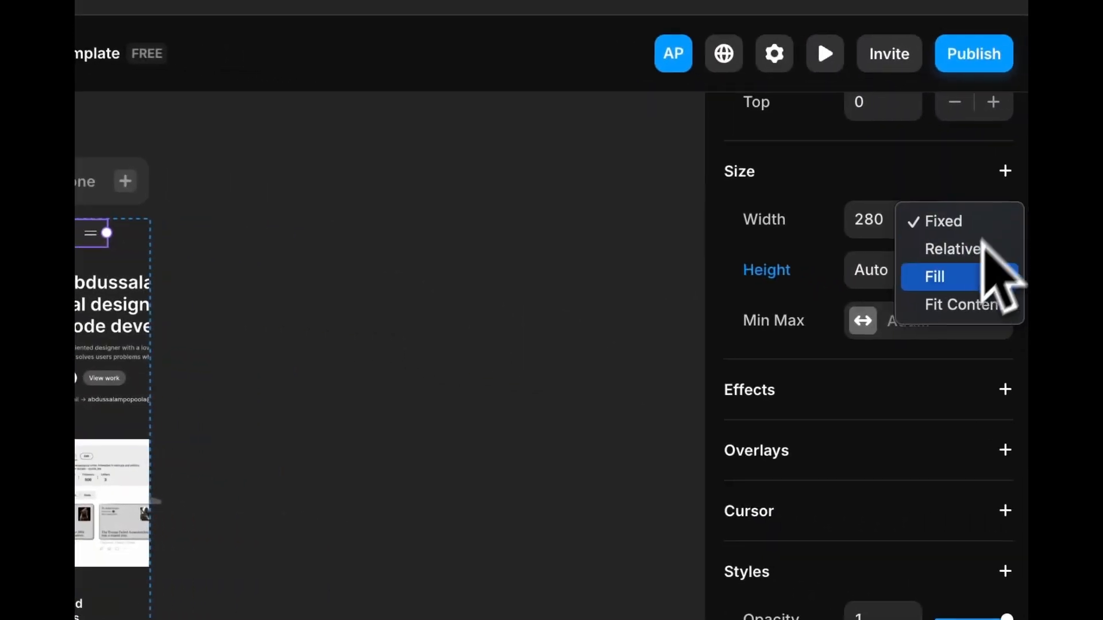
pyautogui.click(970, 277)
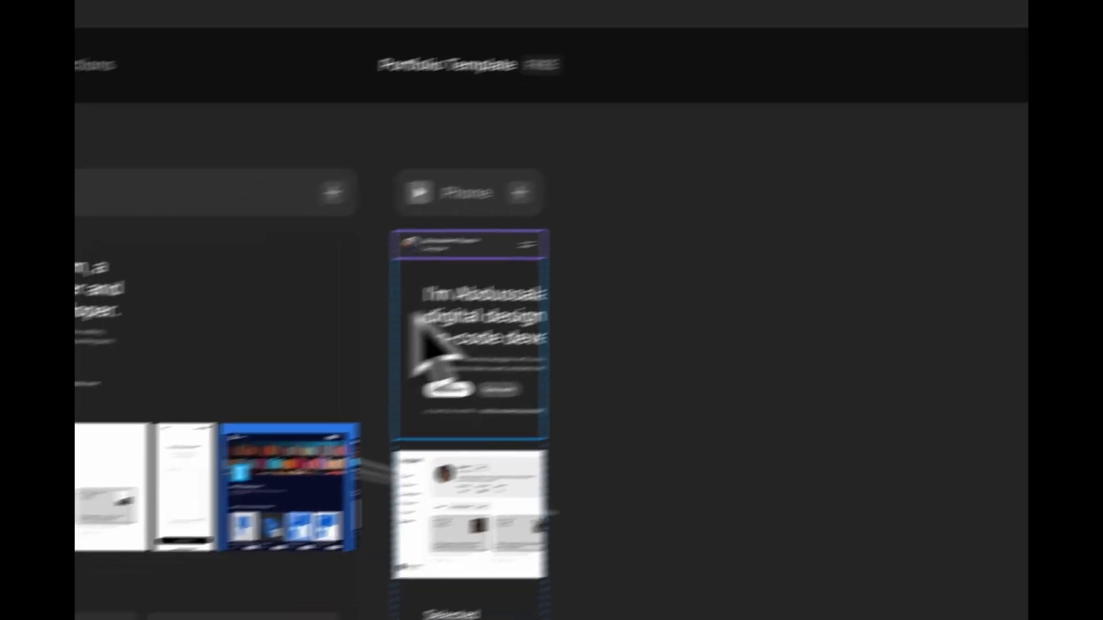
# - Set the width of the head stack in the Desktop Hero section to Fill
pyautogui.click(299, 340)
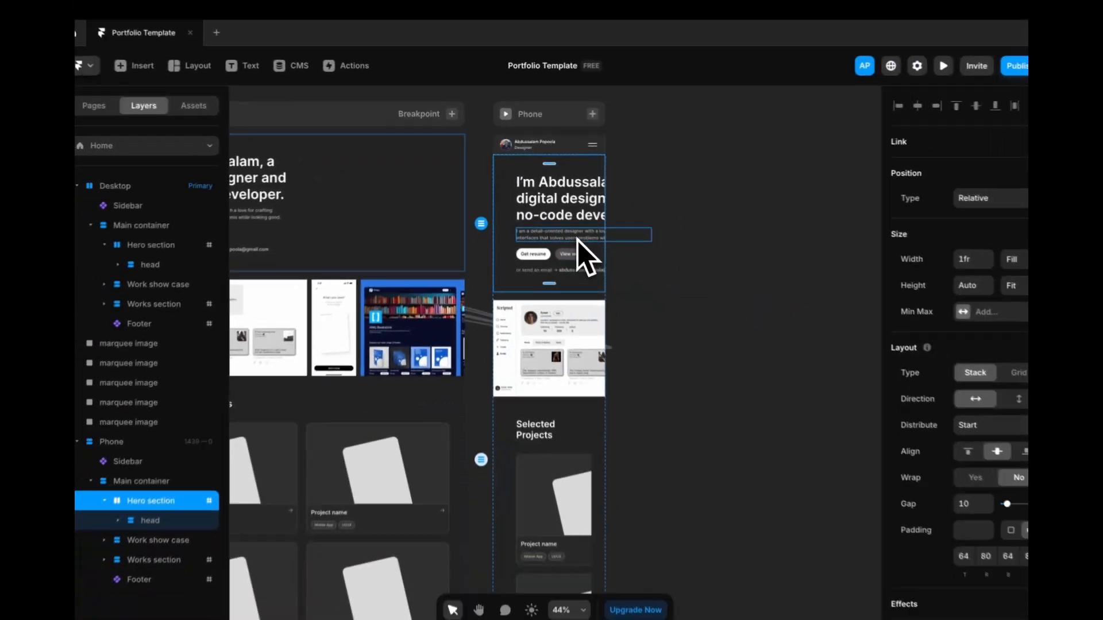
pyautogui.scroll(-5, 632, 238)
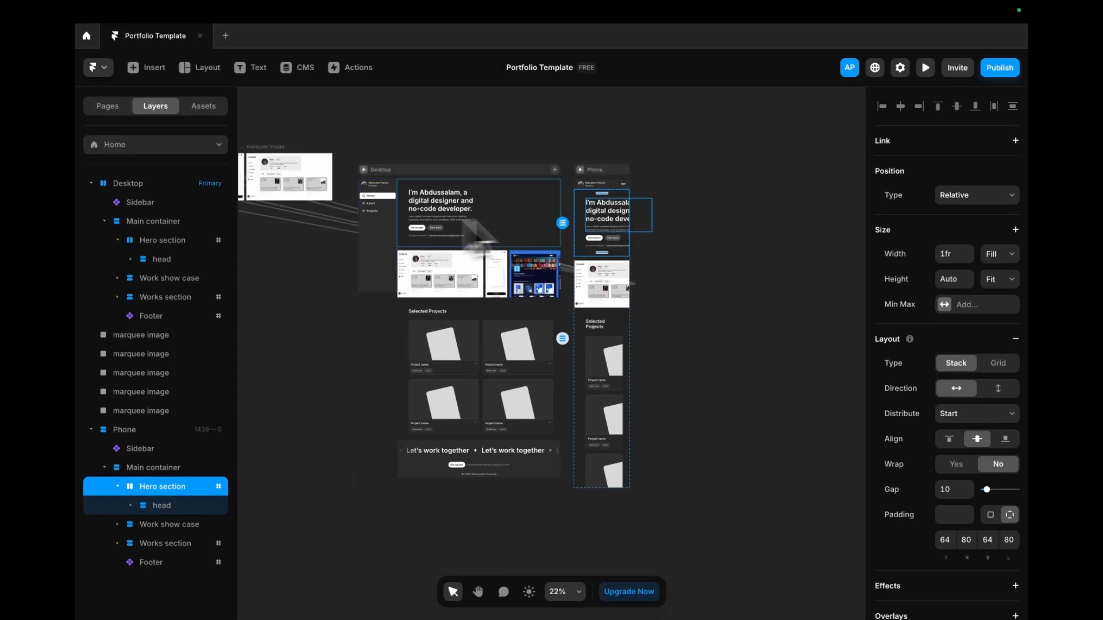
pyautogui.scroll(5, 485, 210)
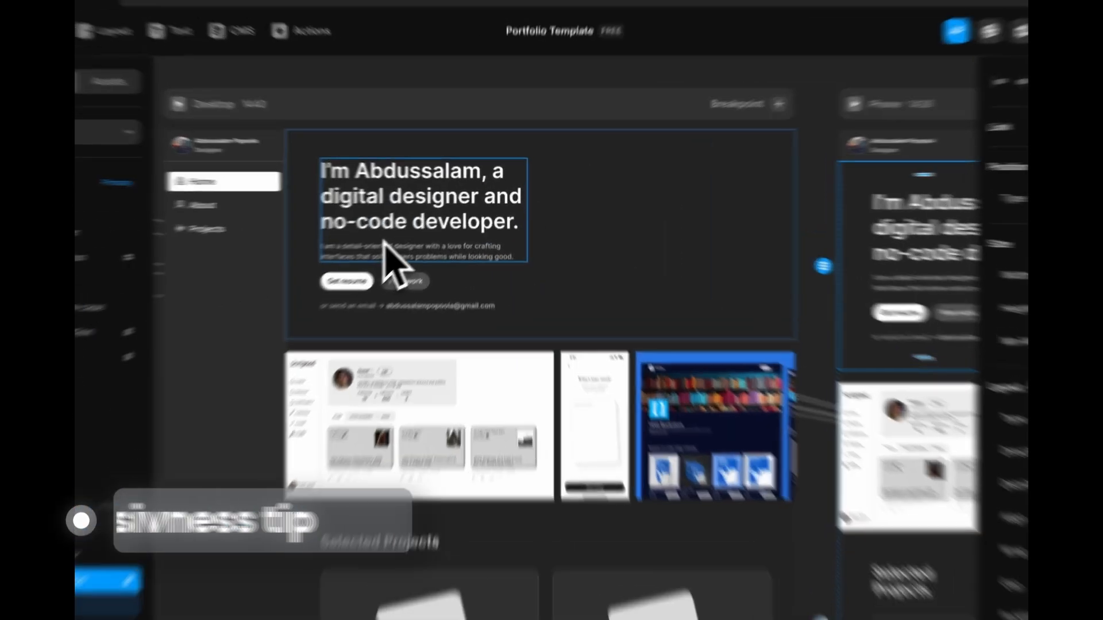
pyautogui.click(383, 241)
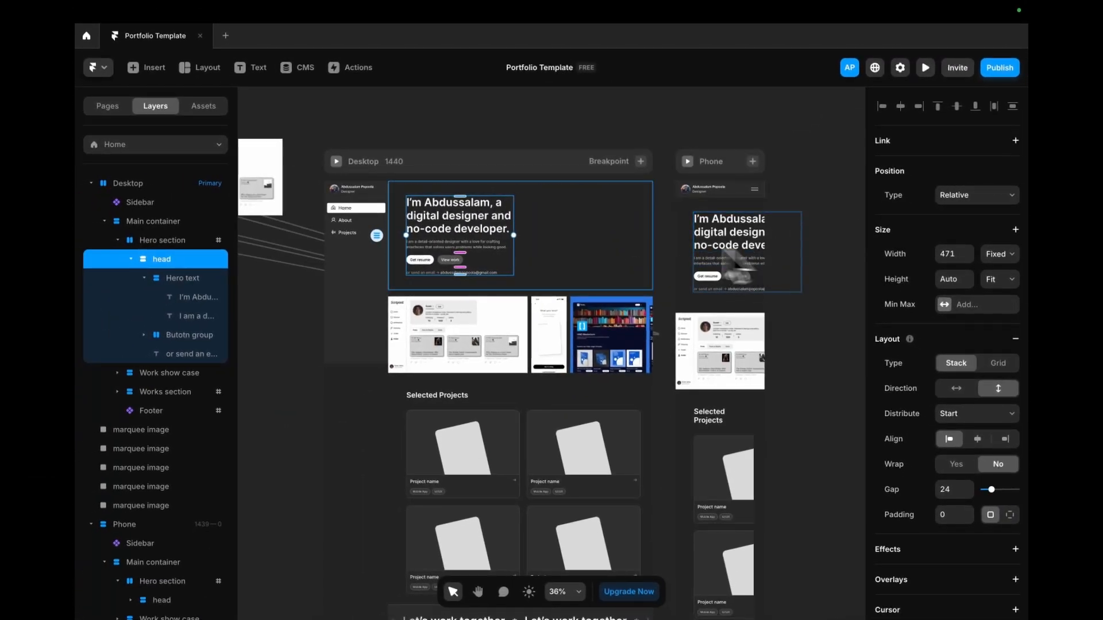
pyautogui.click(1000, 254)
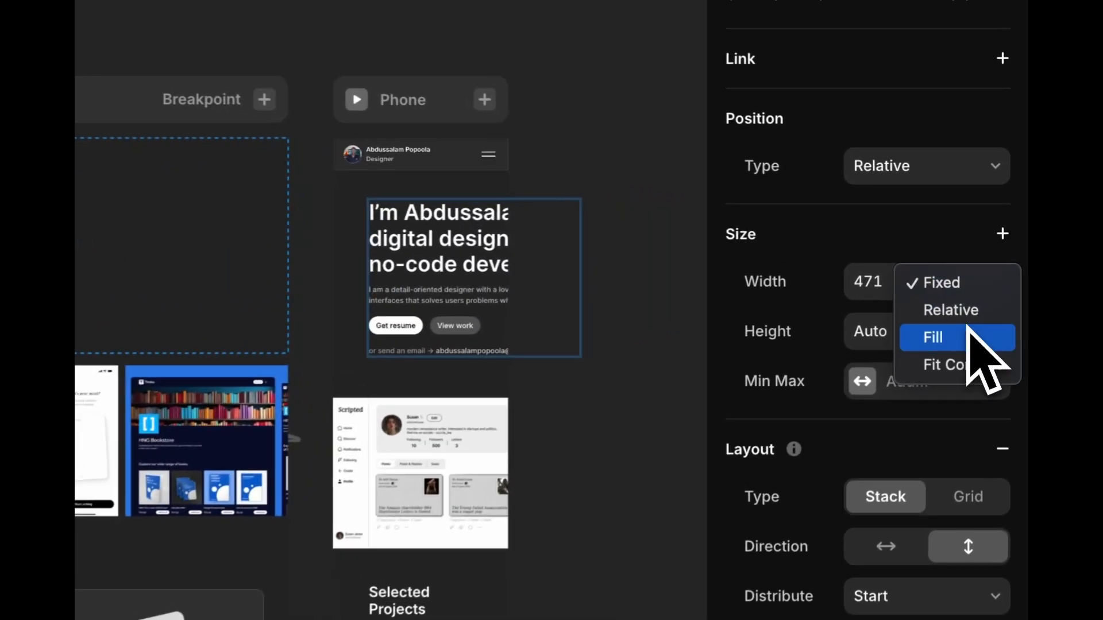
pyautogui.click(1000, 285)
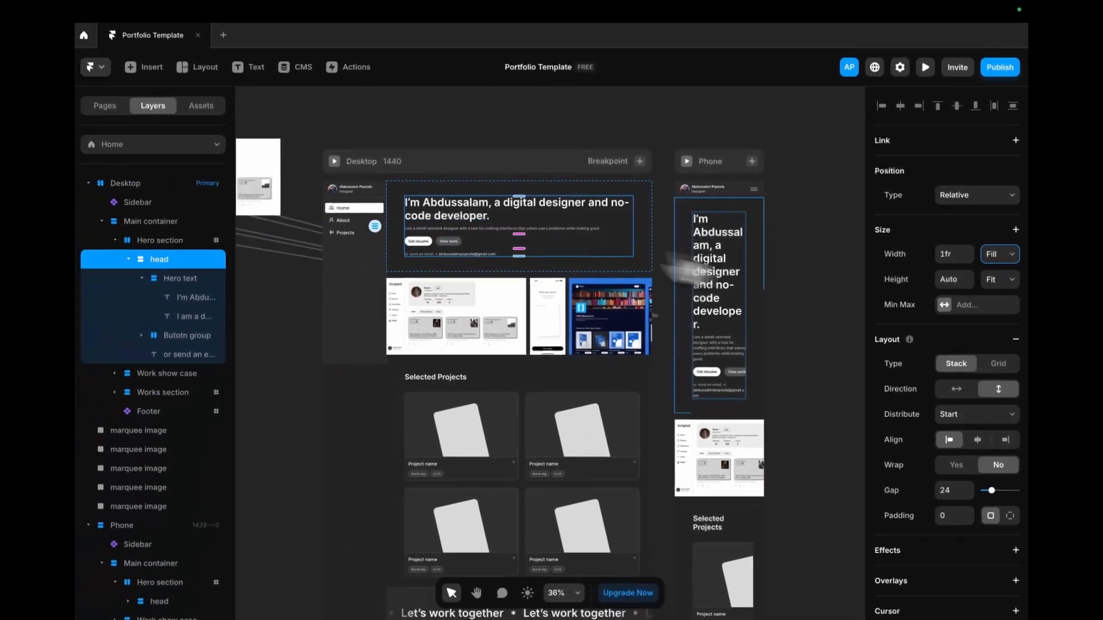
# - Add a fixed Max Width of 500 to the Desktop hero's head stack
pyautogui.click(957, 303)
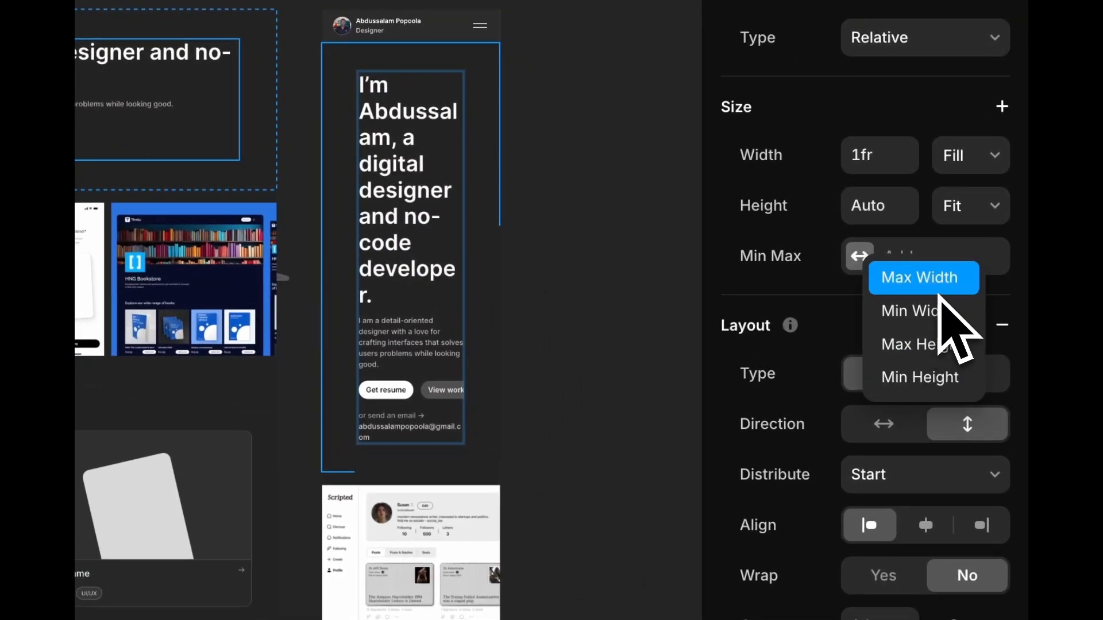
pyautogui.click(938, 293)
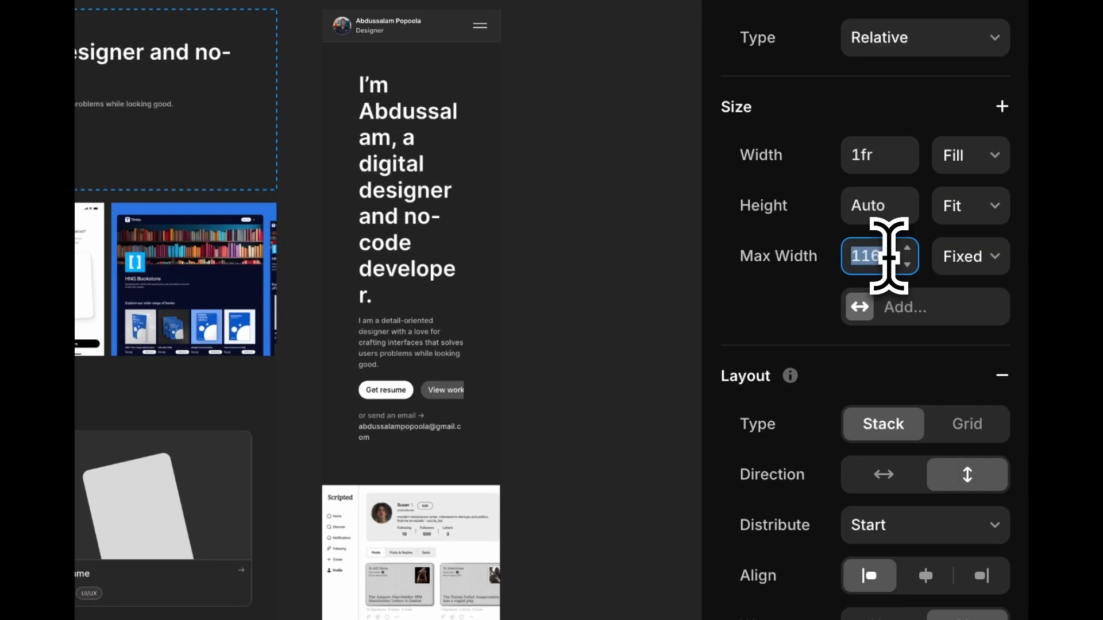
pyautogui.write('450')
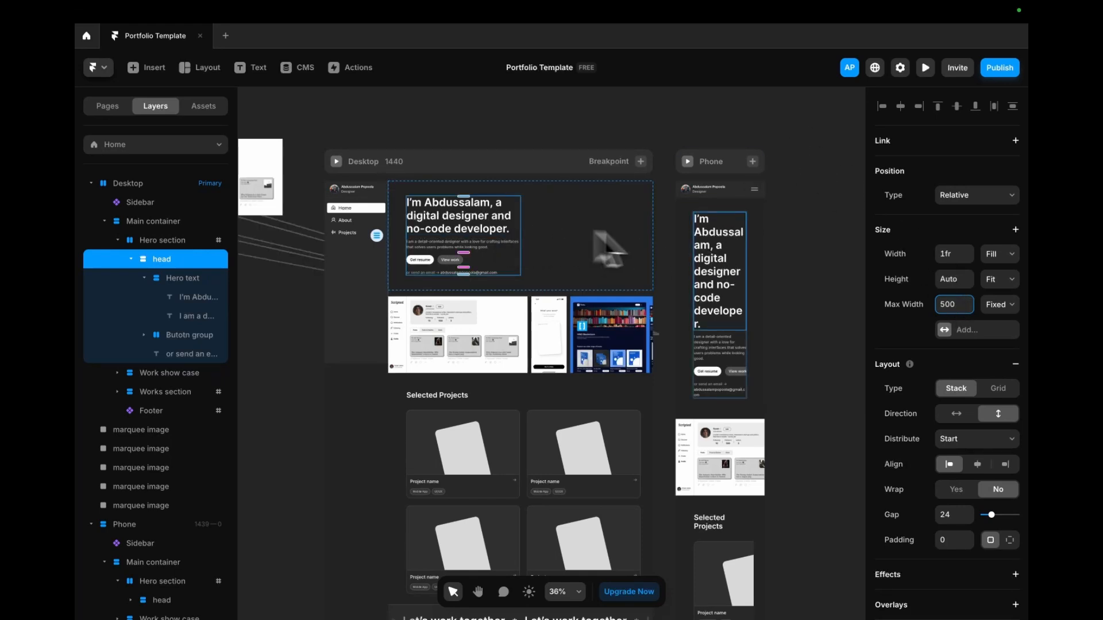
# - Apply the Heading 1 text style to the Desktop hero headline
pyautogui.keyDown('super'); pyautogui.click(457, 224); pyautogui.keyUp('super')
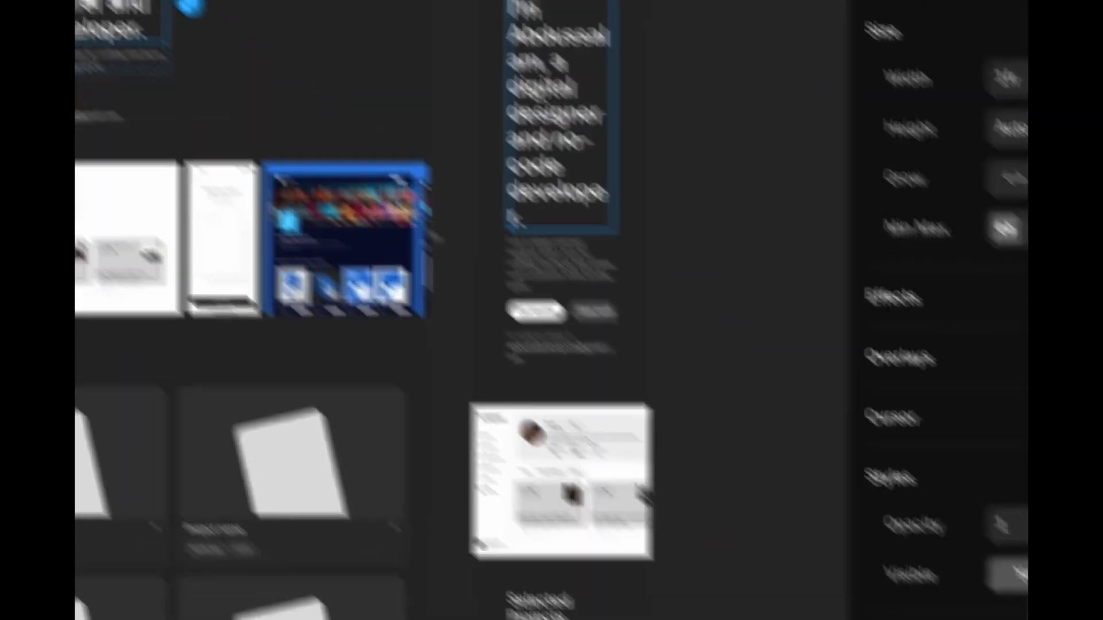
pyautogui.scroll(-7, 950, 542)
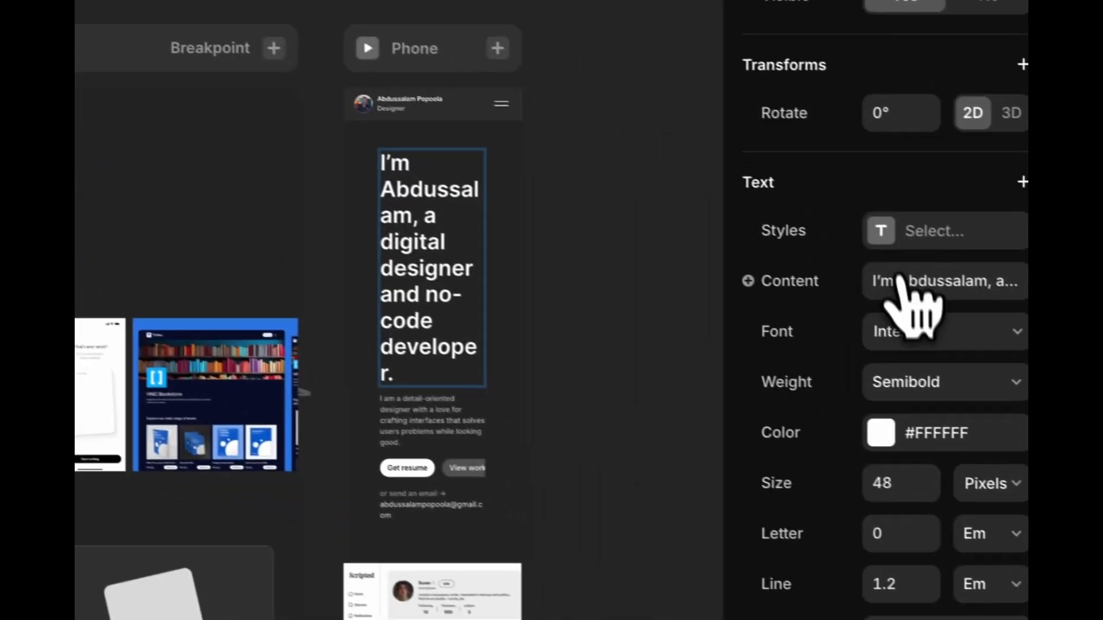
pyautogui.click(1089, 303)
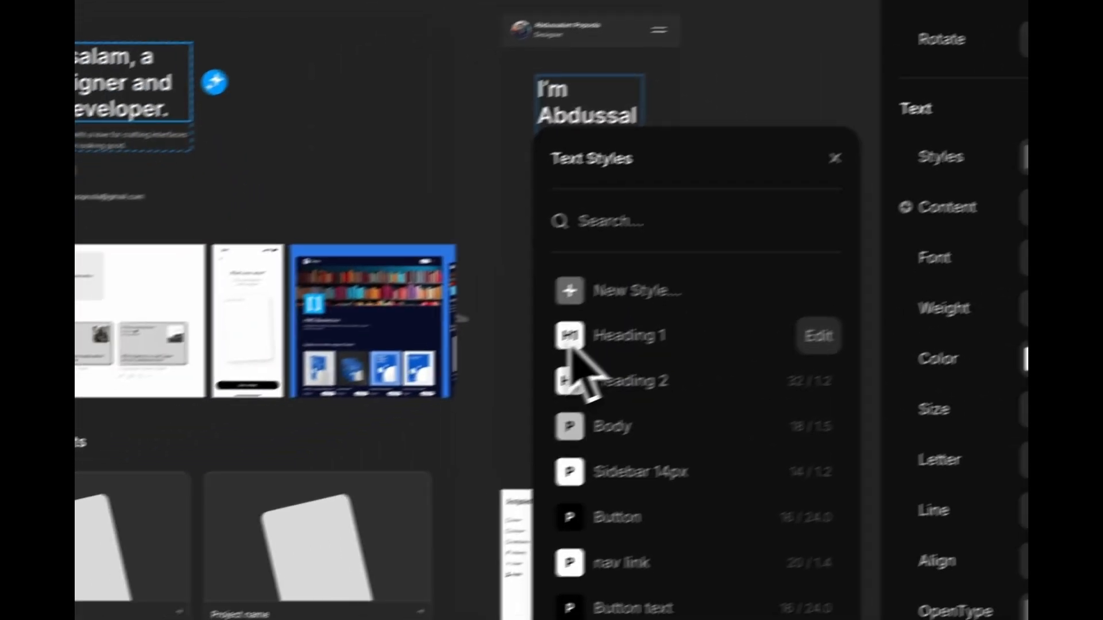
pyautogui.click(392, 405)
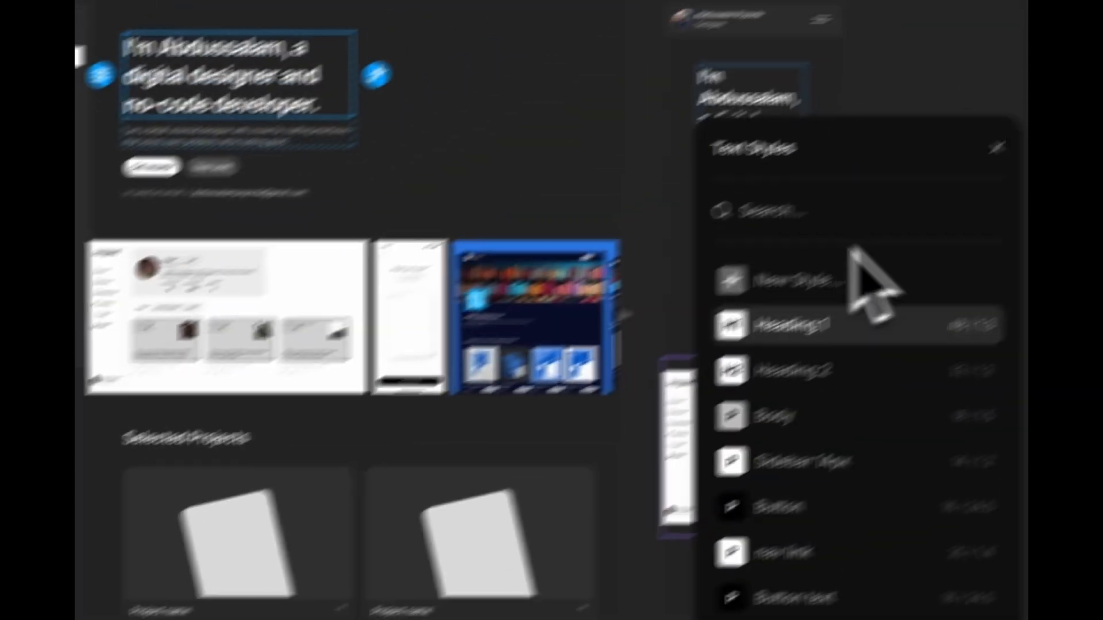
pyautogui.click(823, 85)
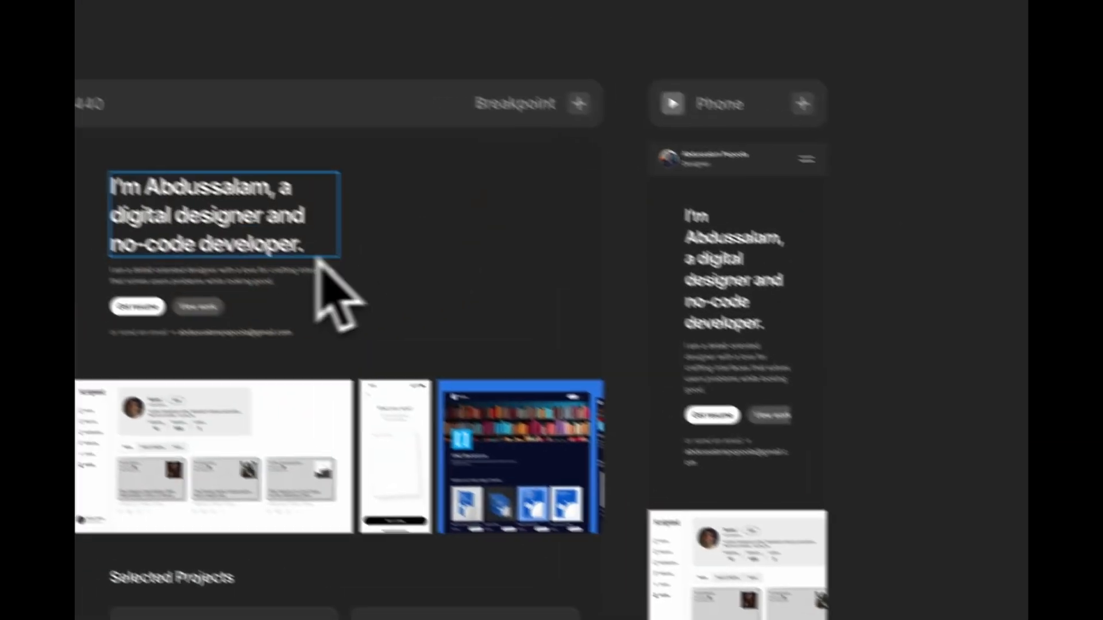
# - Review the Heading 1 text style's settings from the Phone hero headline
pyautogui.click(195, 170)
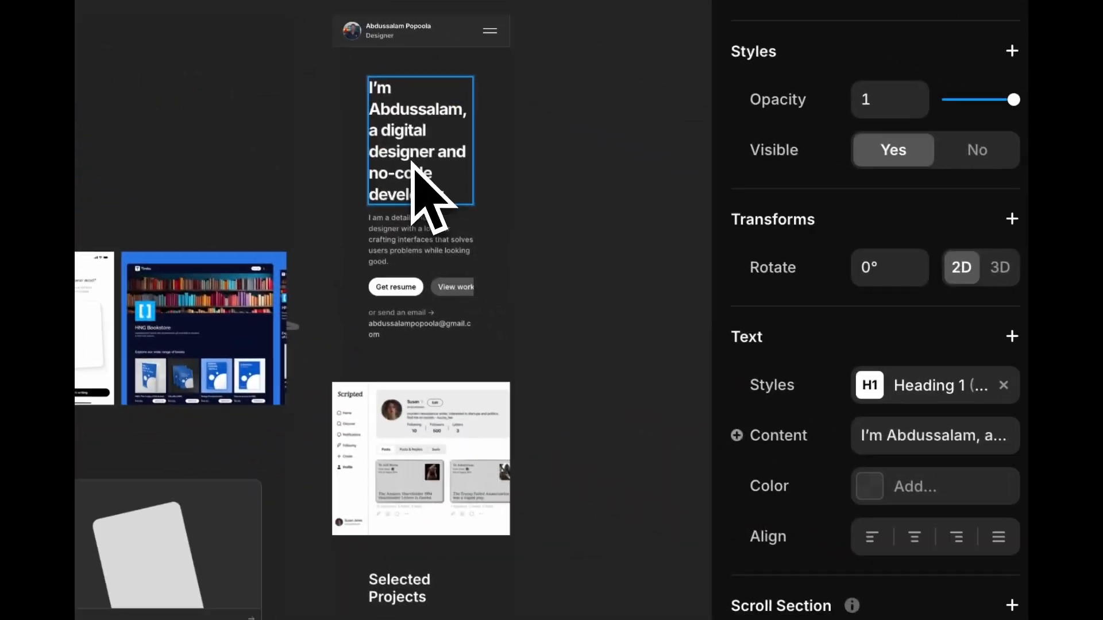
pyautogui.click(537, 211)
pyautogui.click(475, 154)
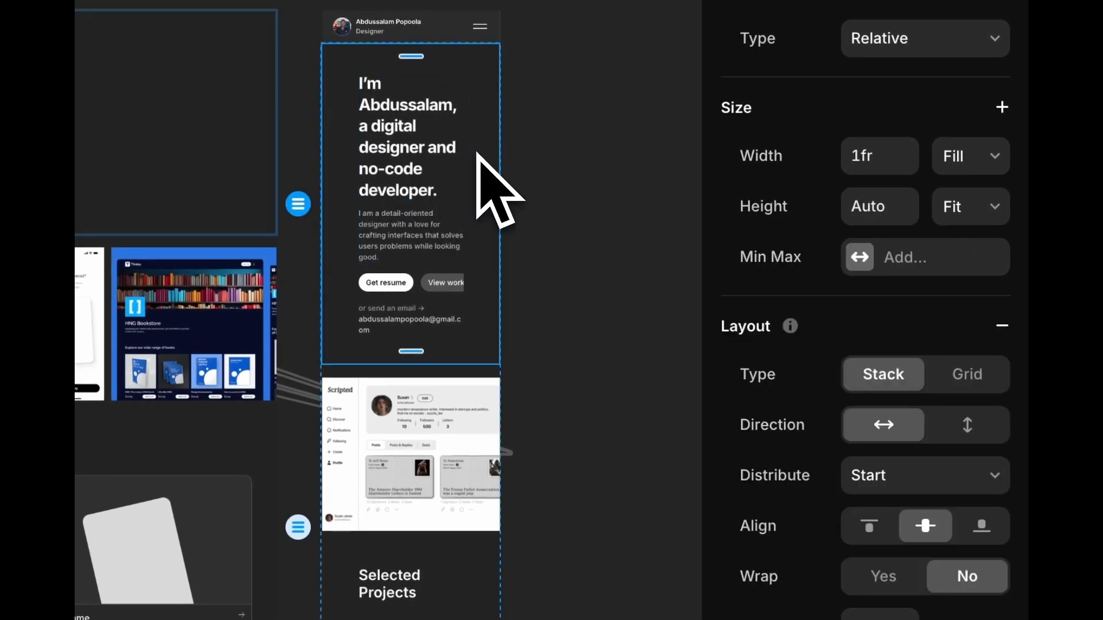
pyautogui.click(435, 151)
pyautogui.scroll(-4, 896, 557)
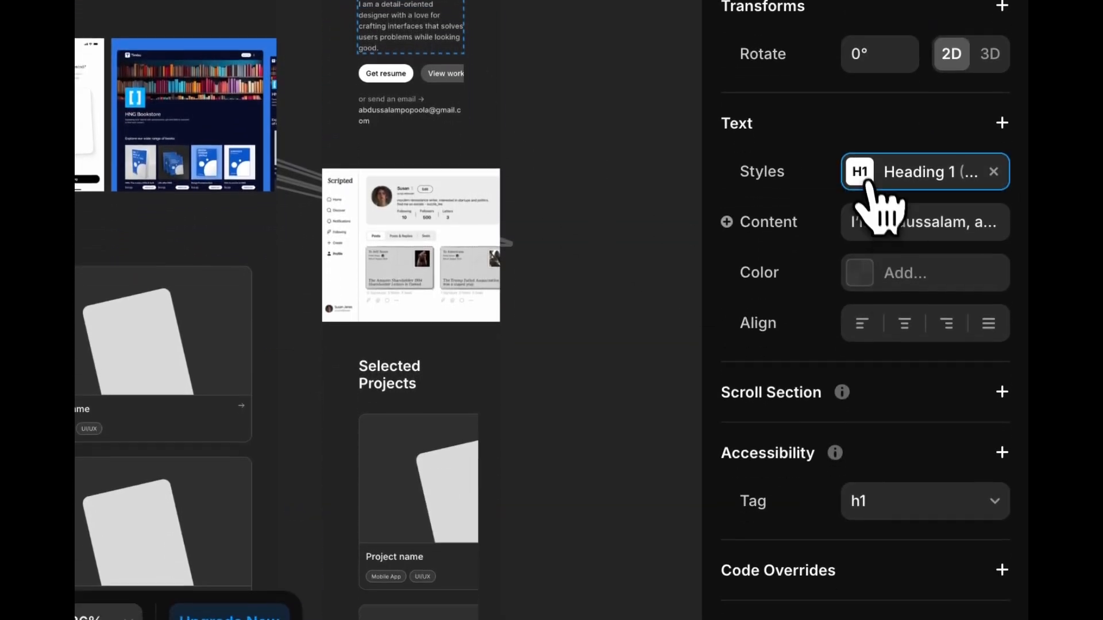
pyautogui.click(873, 183)
pyautogui.click(628, 352)
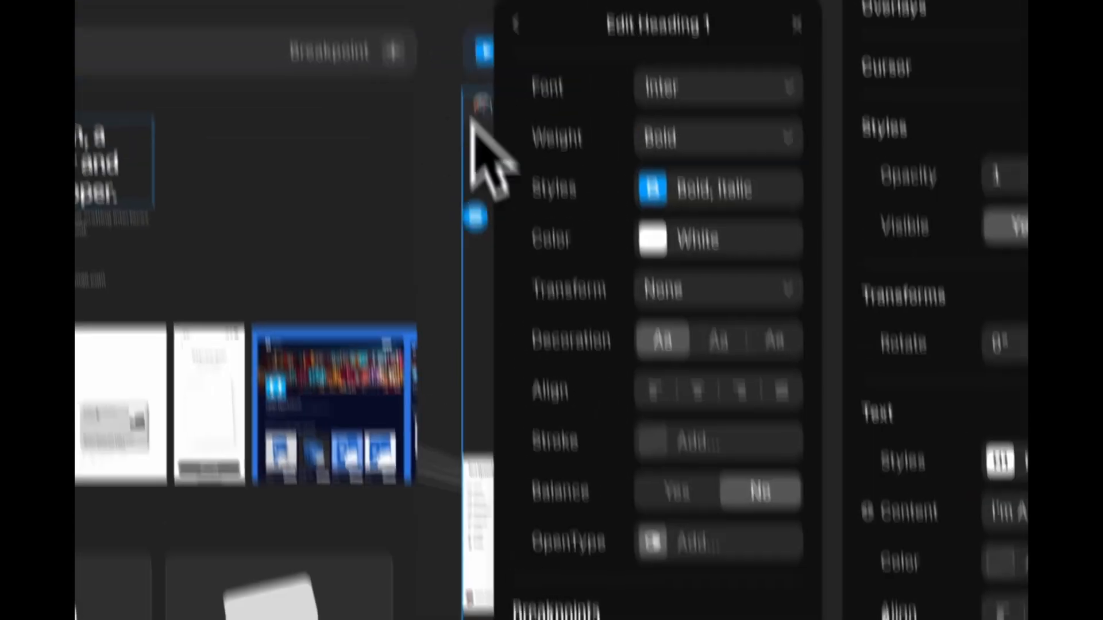
pyautogui.click(448, 149)
# - Set the Phone Hero section's padding to 48 top, 16 right and 16 left, and match the bottom padding to the top
pyautogui.click(574, 408)
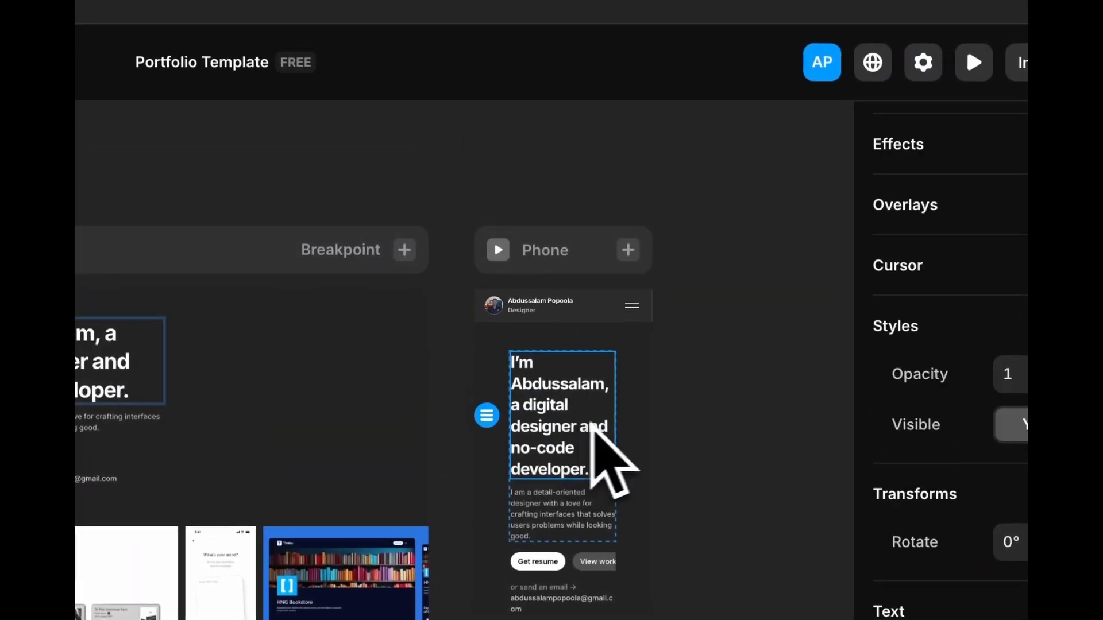
pyautogui.click(634, 436)
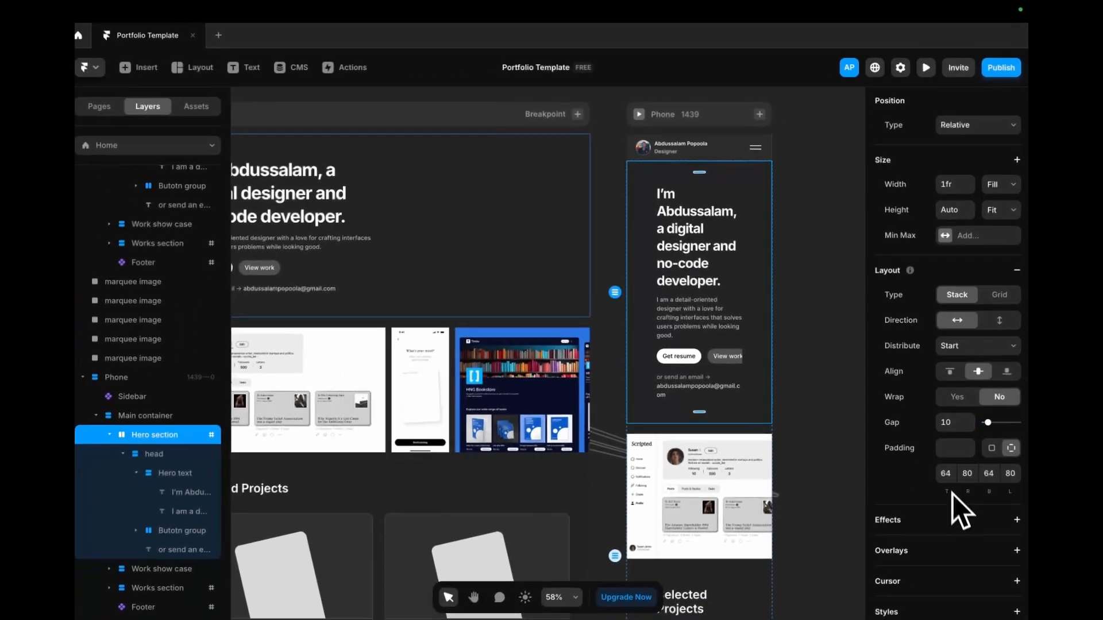
pyautogui.click(950, 472)
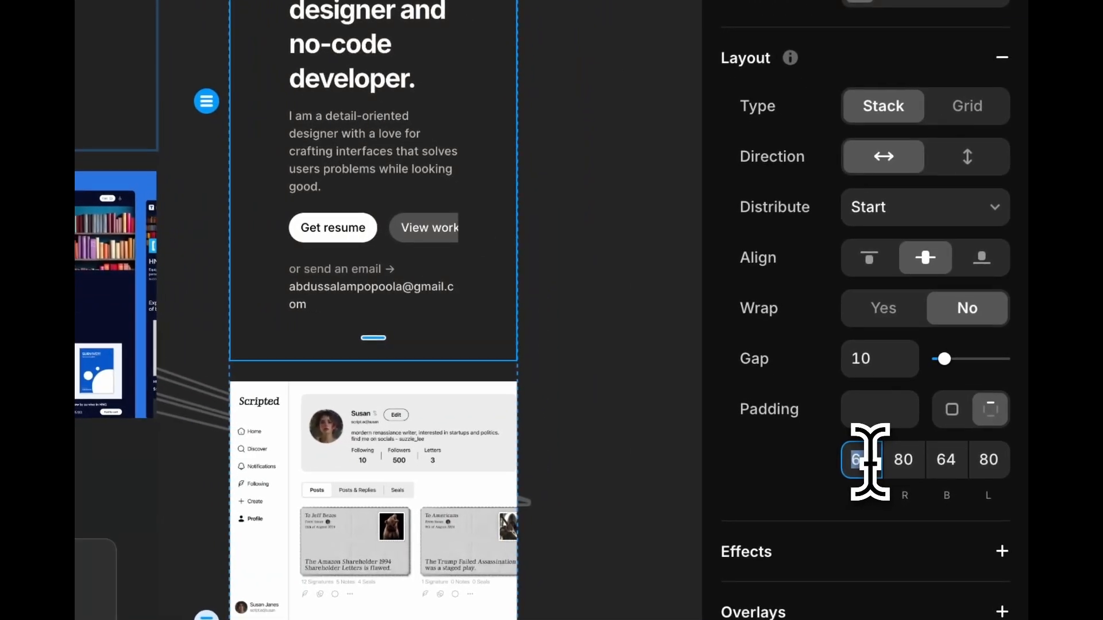
pyautogui.write('48')
pyautogui.press('Return')
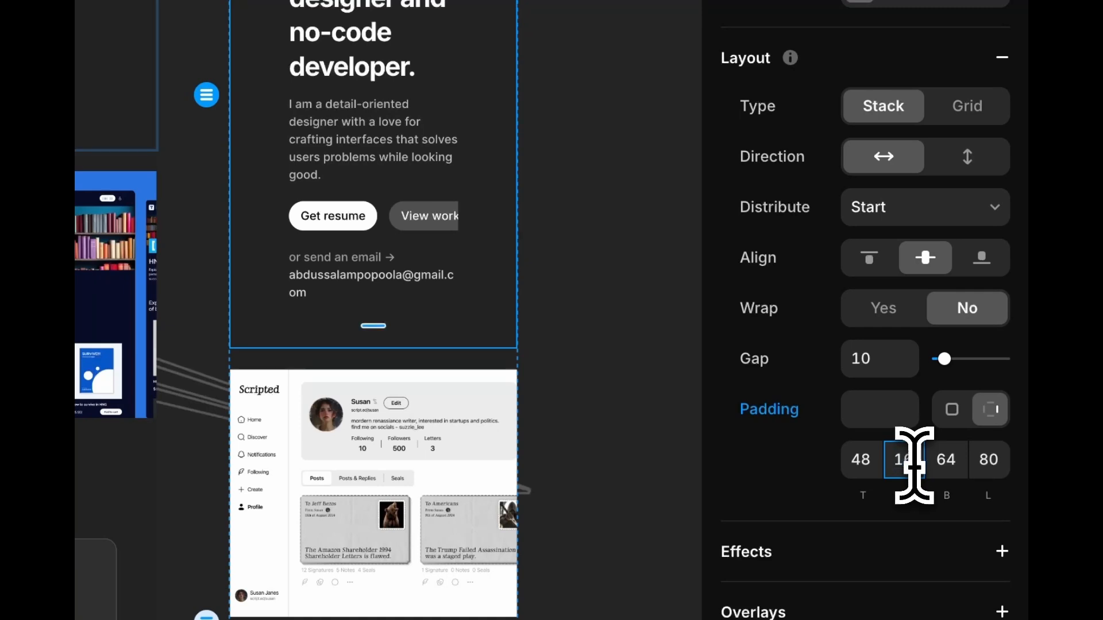
pyautogui.press('Return')
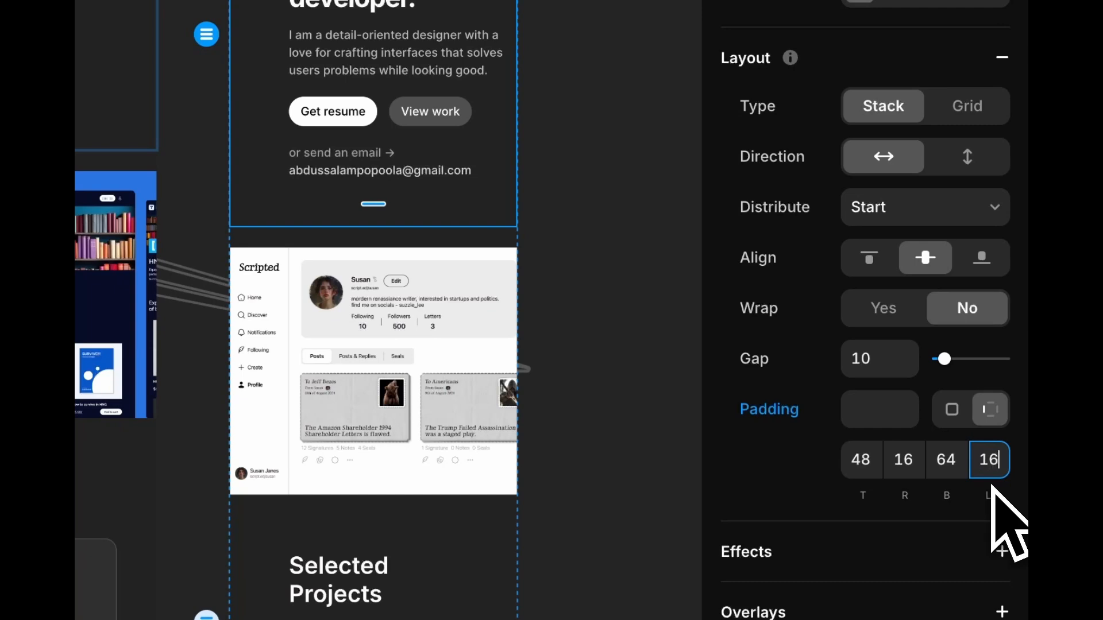
pyautogui.press('Return')
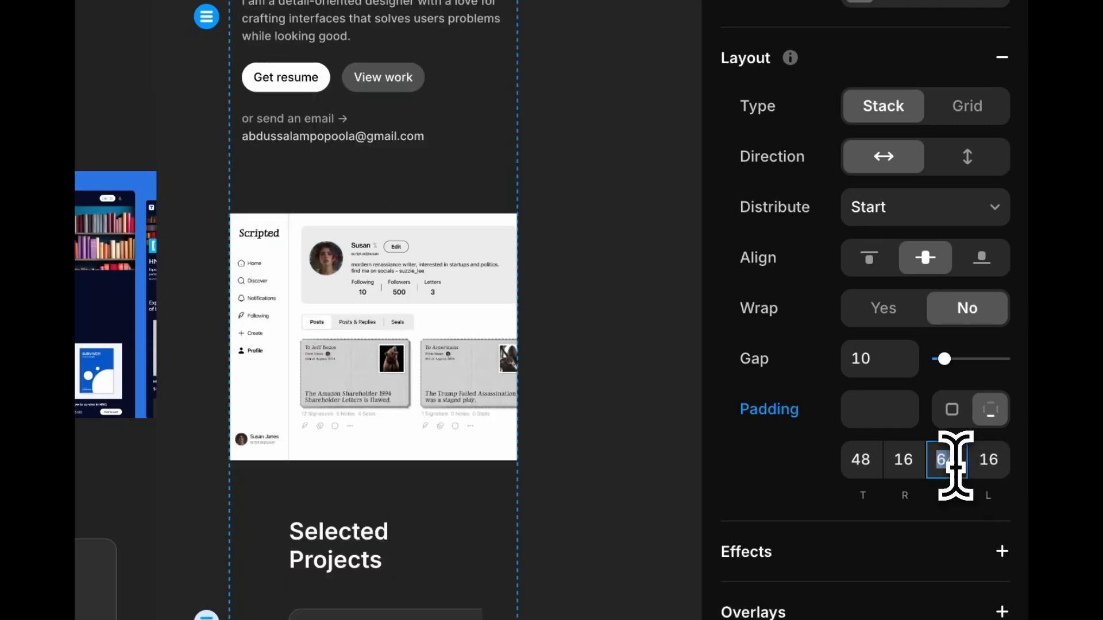
pyautogui.press('Return')
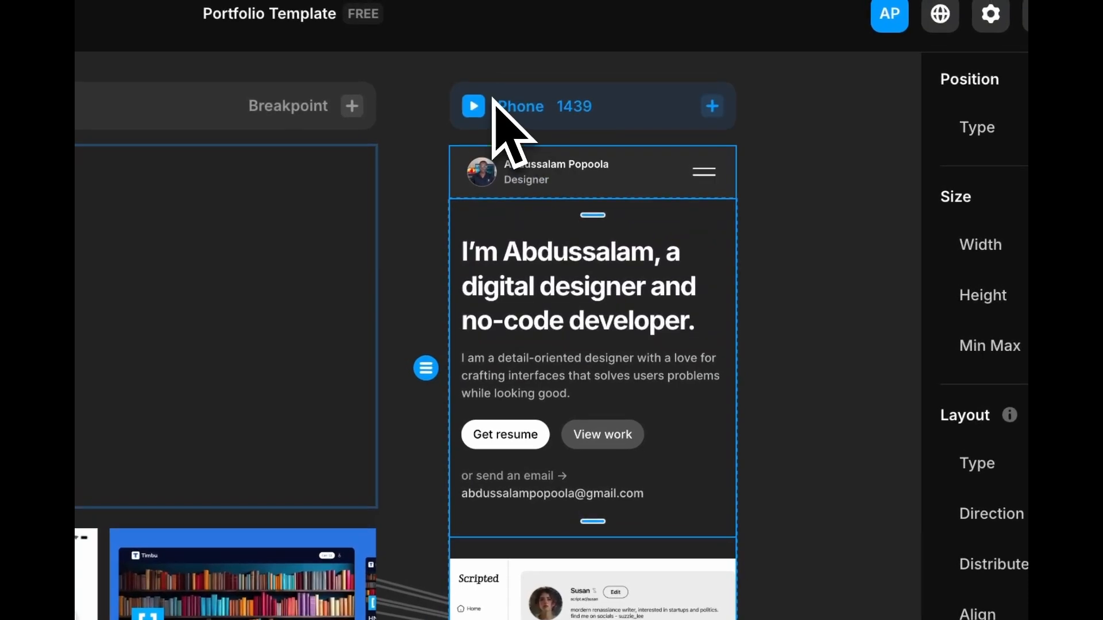
# - Preview the Phone breakpoint, scroll through the hero and test opening and closing the mobile menu
pyautogui.click(492, 103)
pyautogui.scroll(-3, 414, 443)
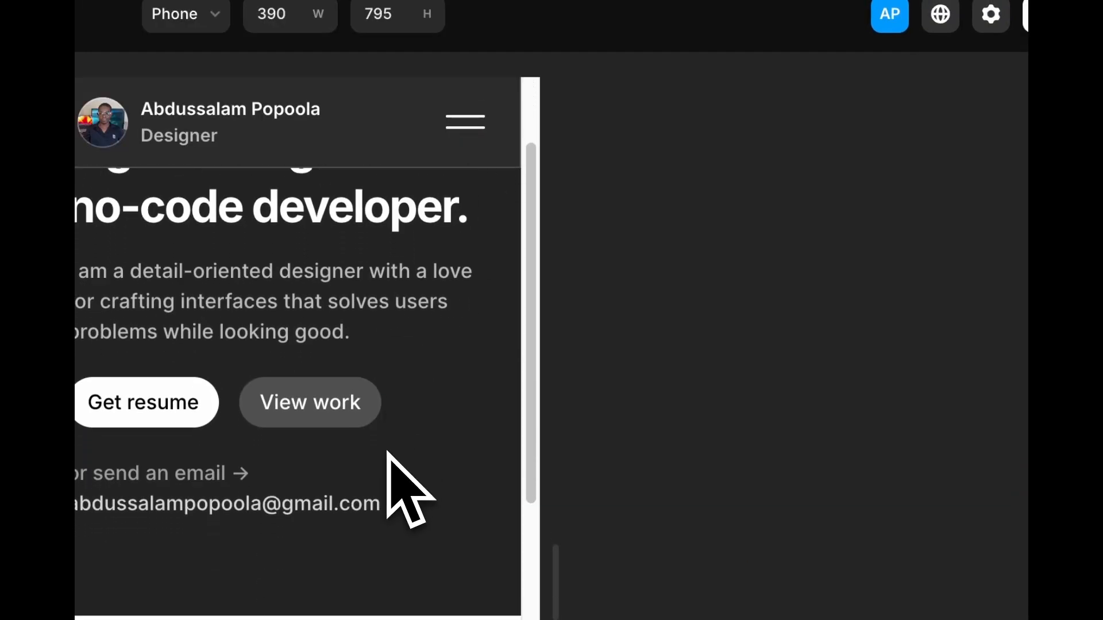
pyautogui.scroll(-5, 394, 468)
pyautogui.click(471, 127)
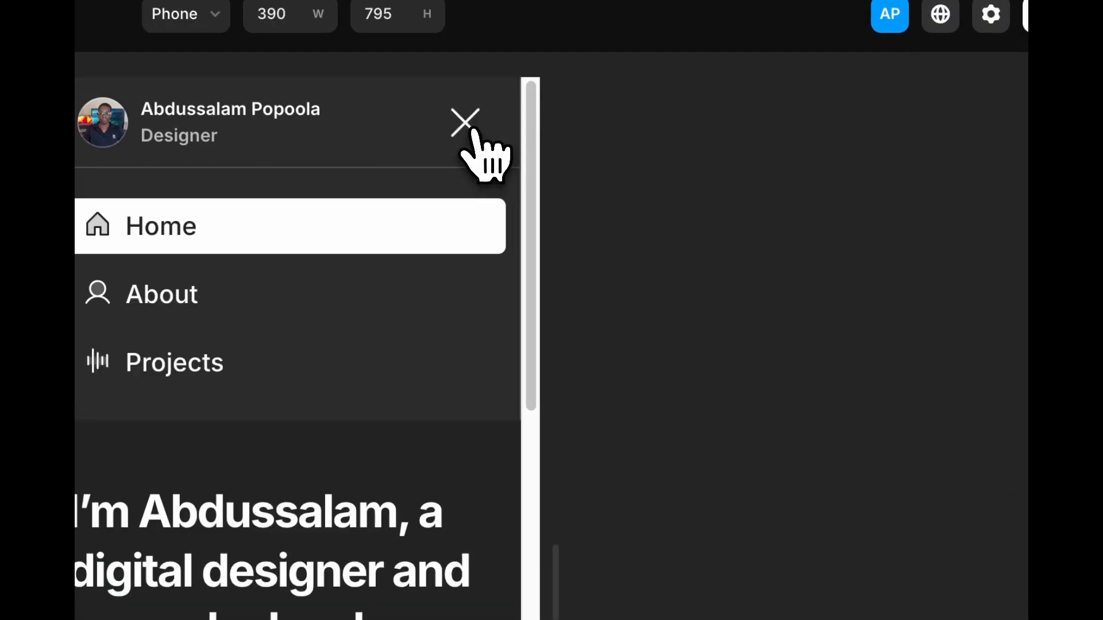
pyautogui.click(472, 131)
pyautogui.click(472, 134)
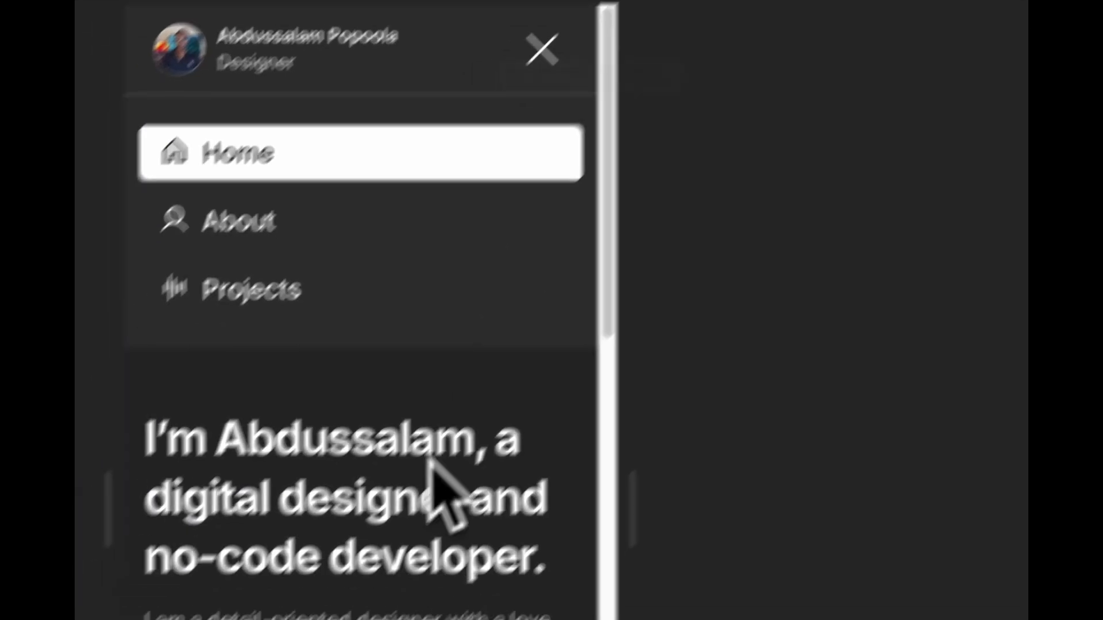
# - Scroll further down the Phone preview, toggle the mobile menu repeatedly at different scroll positions, and exit the preview
pyautogui.scroll(-5, 520, 494)
pyautogui.click(521, 86)
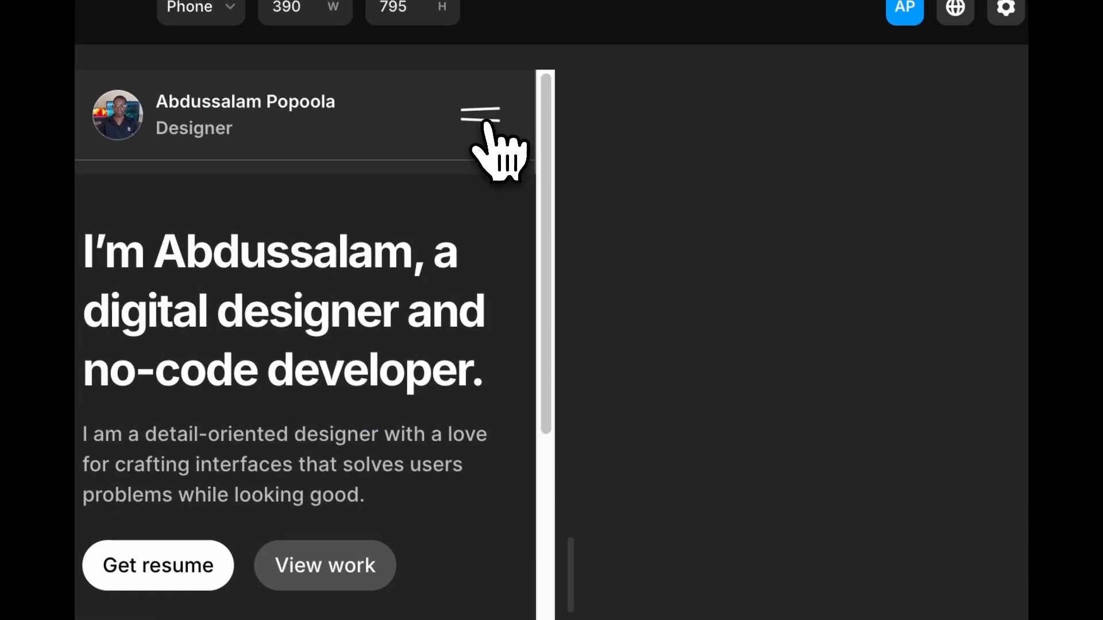
pyautogui.click(523, 92)
pyautogui.click(520, 95)
pyautogui.scroll(-5, 393, 514)
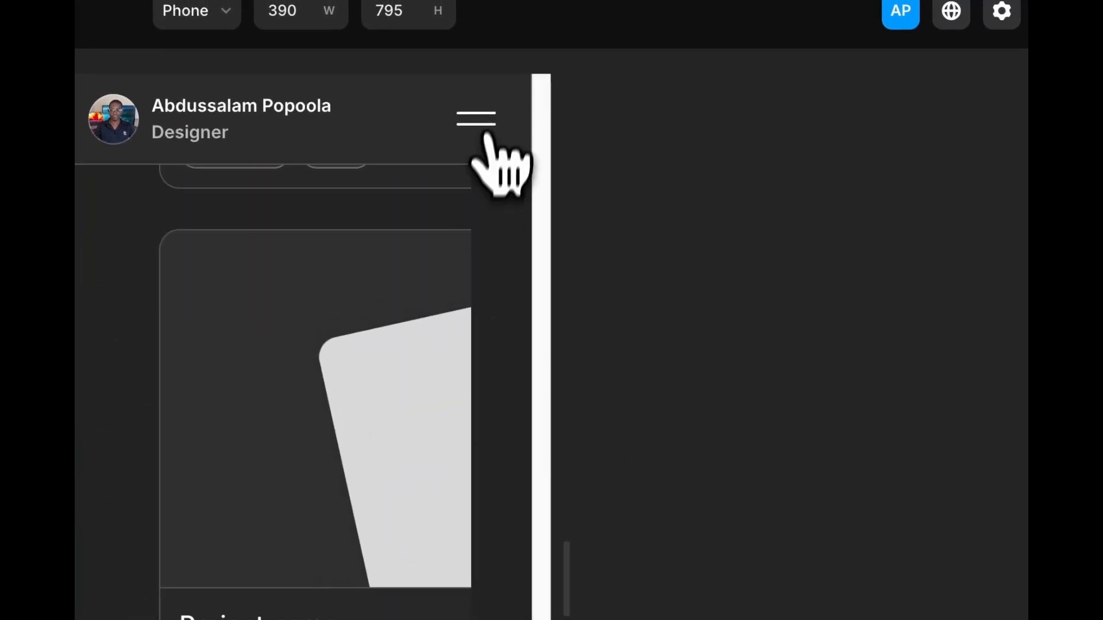
pyautogui.click(481, 120)
pyautogui.click(481, 118)
pyautogui.click(481, 117)
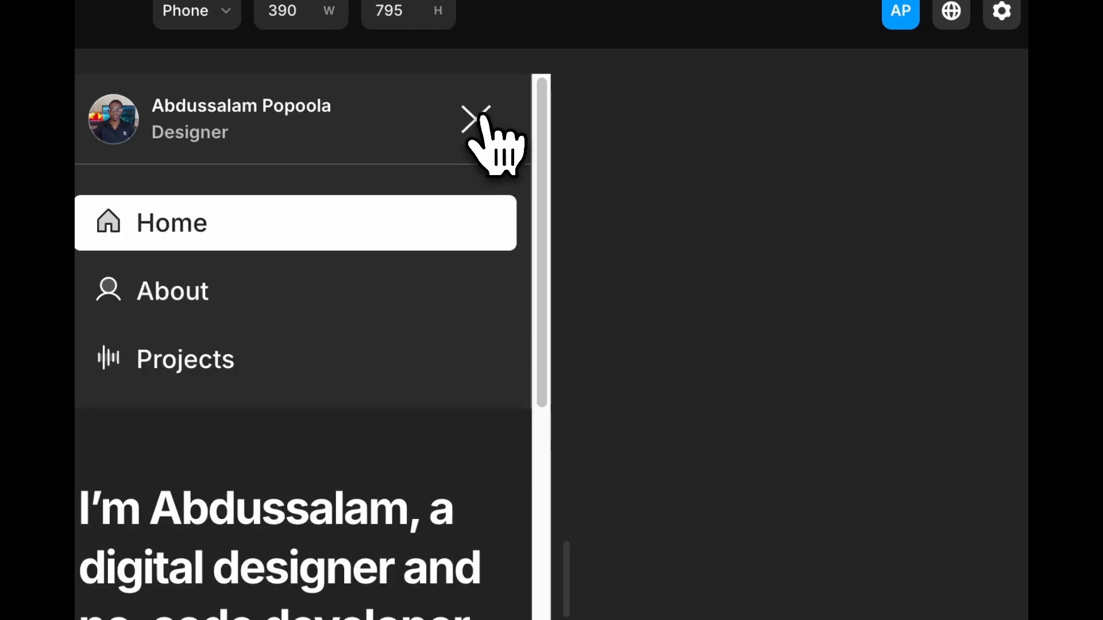
pyautogui.click(482, 118)
pyautogui.click(481, 117)
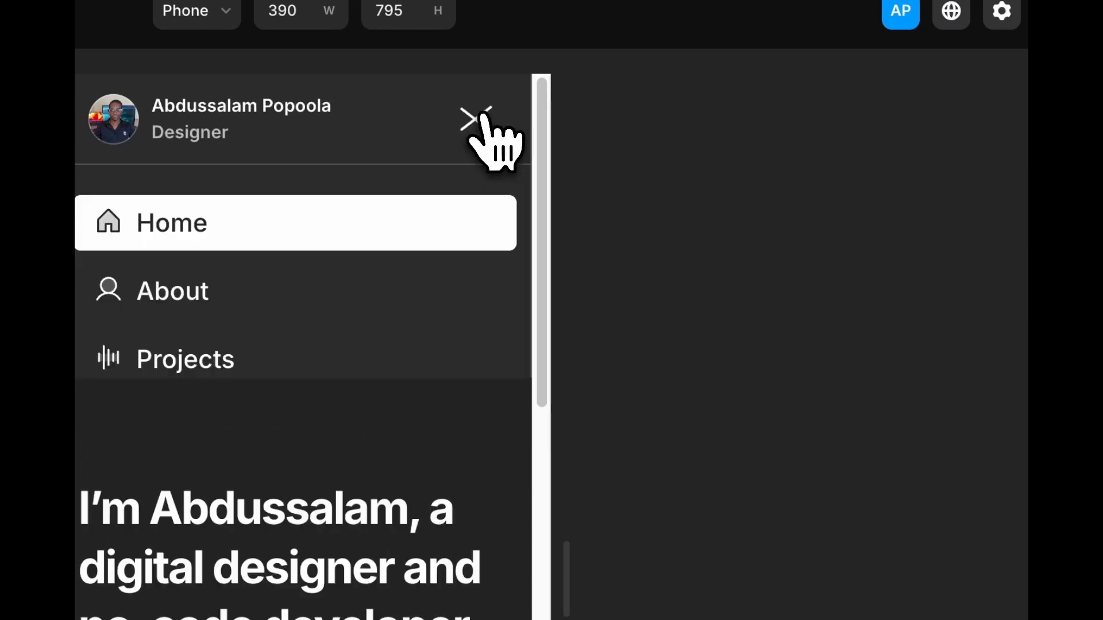
pyautogui.click(481, 117)
pyautogui.click(848, 97)
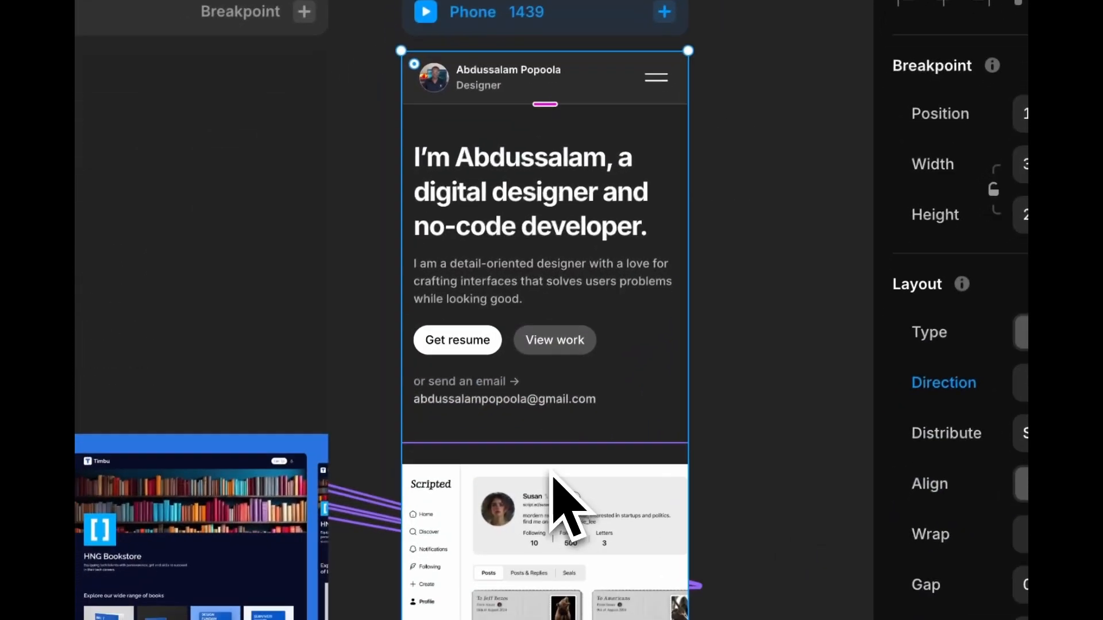
# - Set the Phone Works section's padding to 40 top and bottom and 16 right and left
pyautogui.click(552, 476)
pyautogui.scroll(-4, 548, 480)
pyautogui.scroll(1, 473, 475)
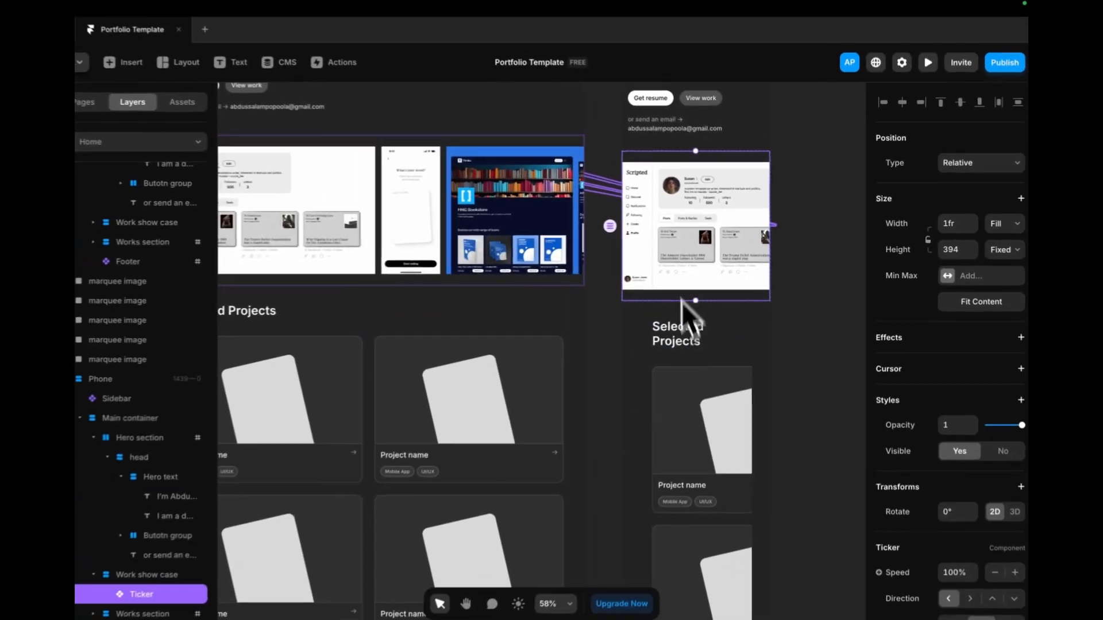
pyautogui.scroll(-1, 667, 368)
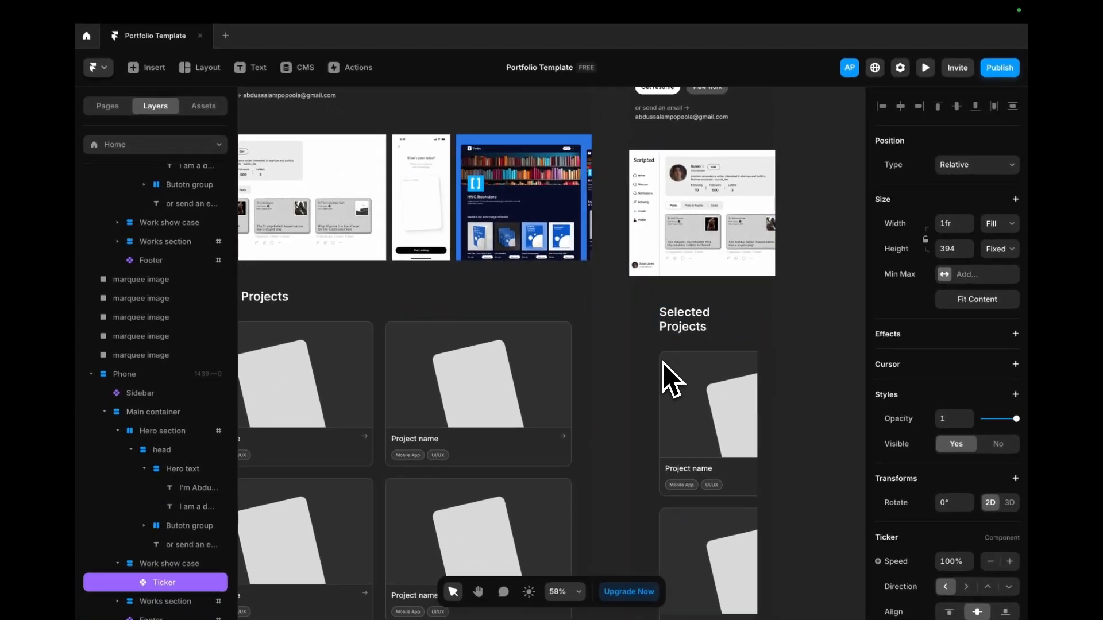
pyautogui.scroll(-3, 661, 370)
pyautogui.click(670, 374)
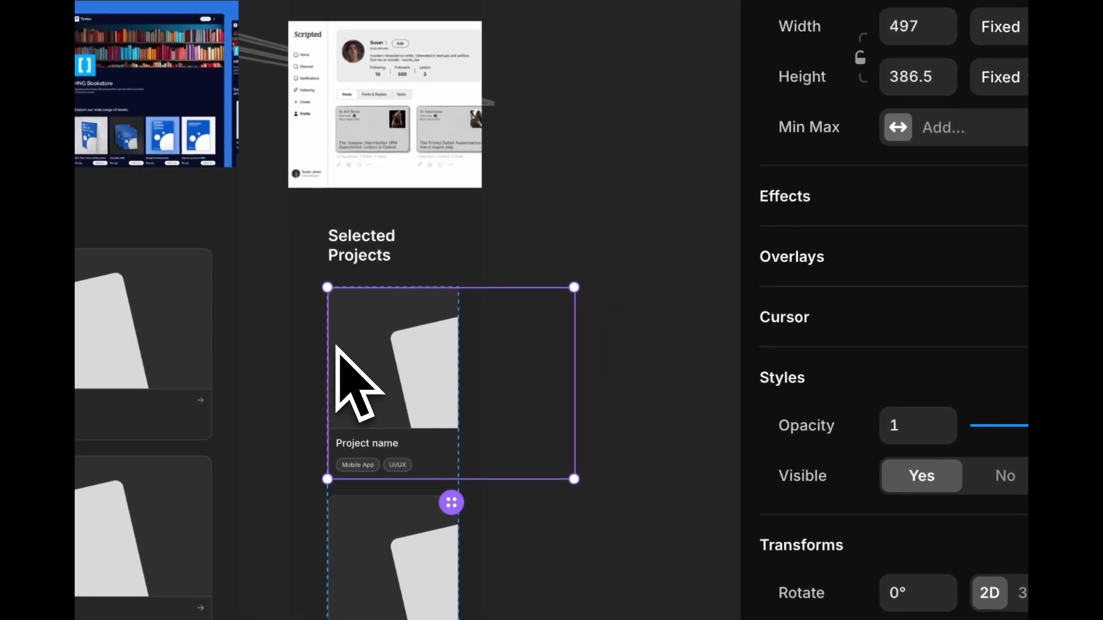
pyautogui.click(392, 251)
pyautogui.click(318, 287)
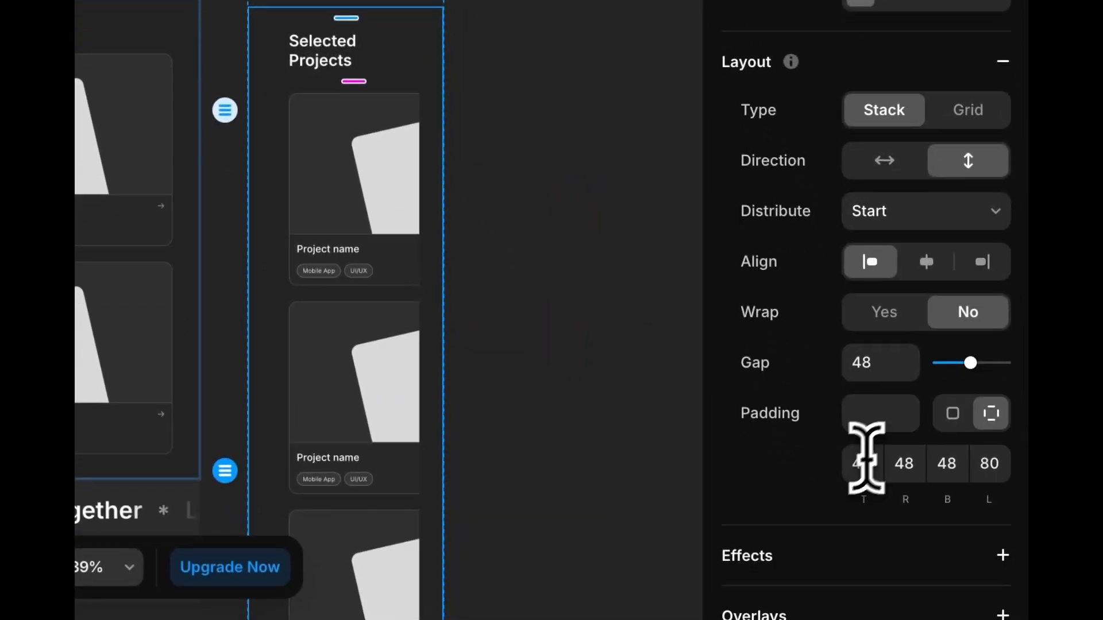
pyautogui.click(869, 463)
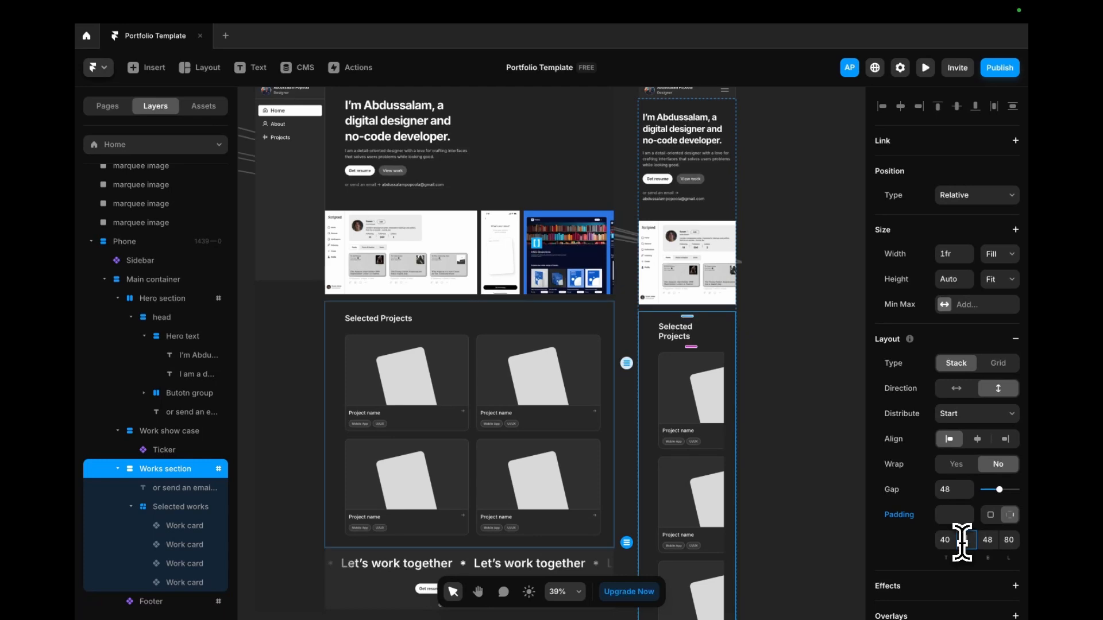
pyautogui.press('Tab')
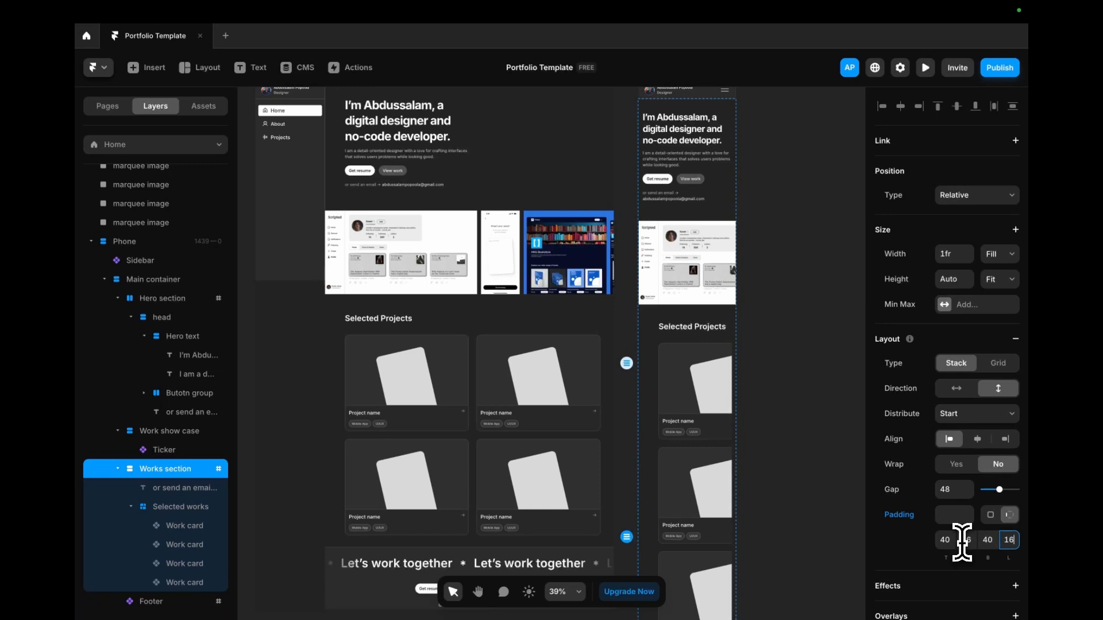
pyautogui.press('Return')
# - Check the overflowing work cards in the Phone Works section and set the Phone breakpoint's height to Fit Content
pyautogui.click(676, 377)
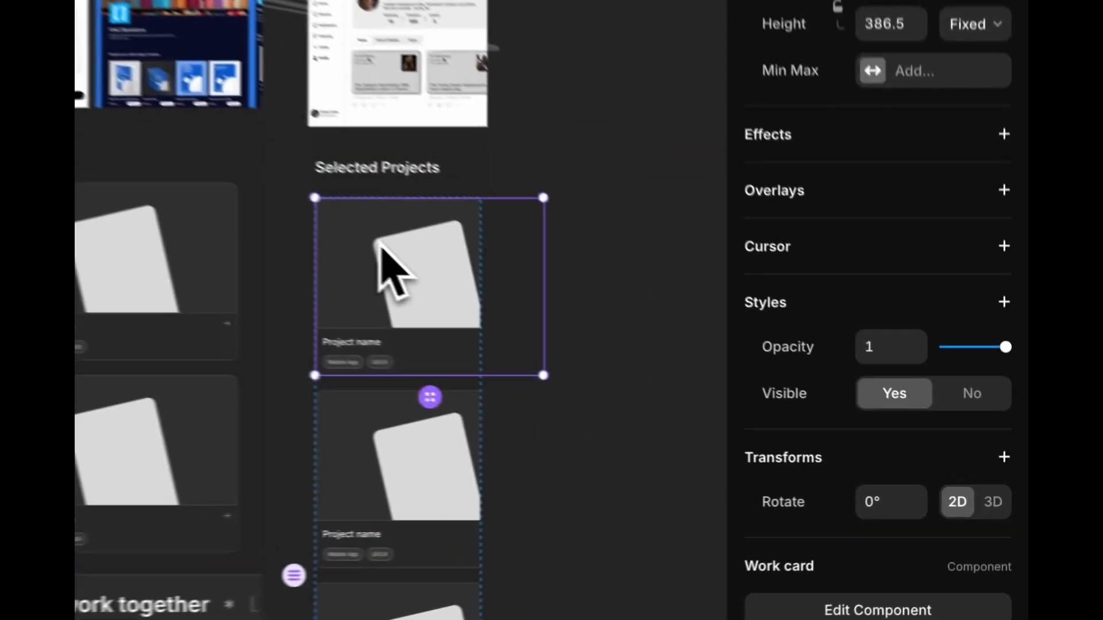
pyautogui.scroll(-3, 952, 496)
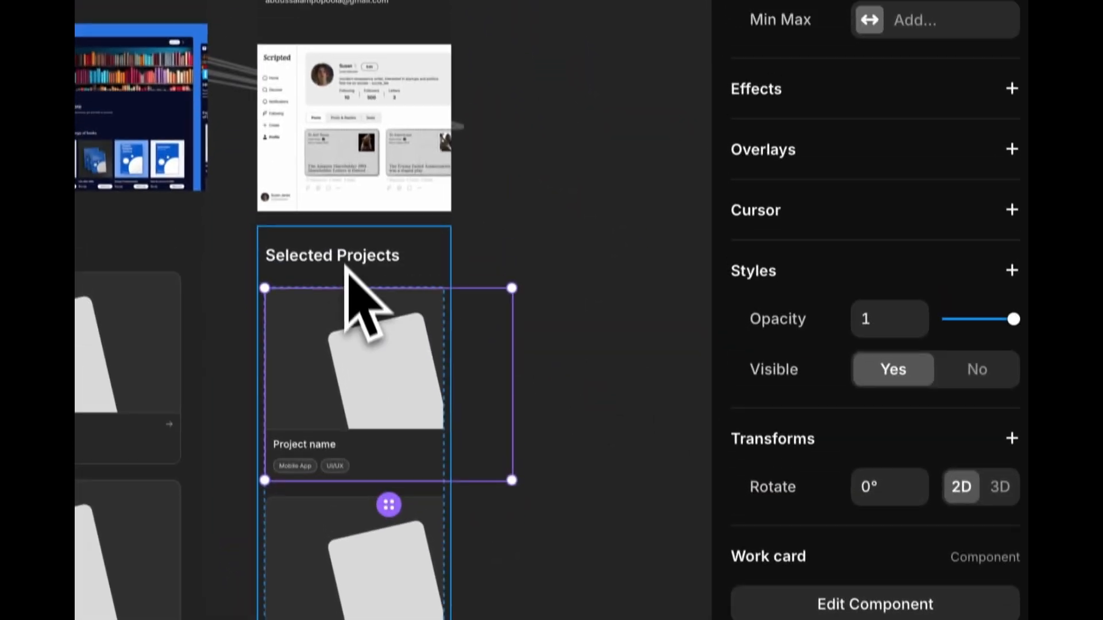
pyautogui.click(344, 133)
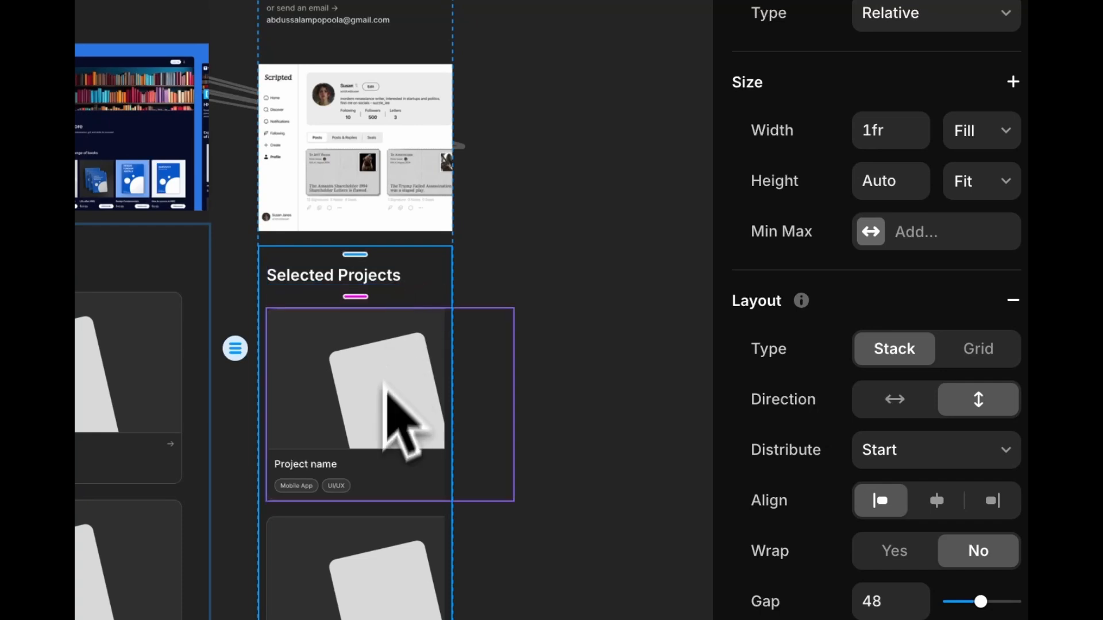
pyautogui.scroll(-10, 377, 426)
pyautogui.scroll(8, 362, 345)
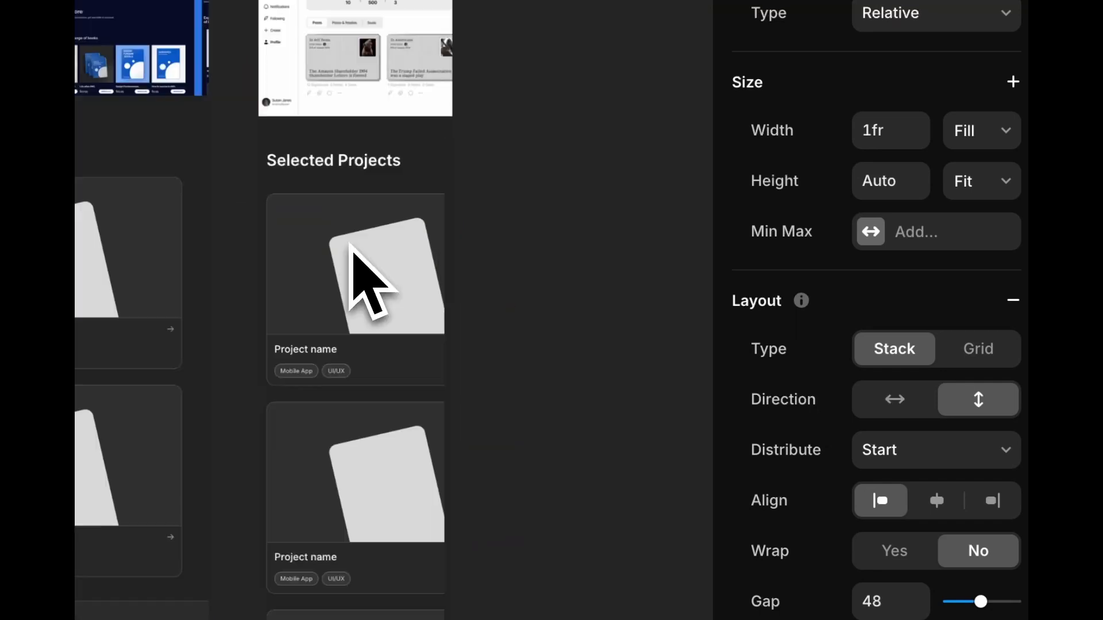
pyautogui.scroll(10, 347, 247)
pyautogui.click(372, 365)
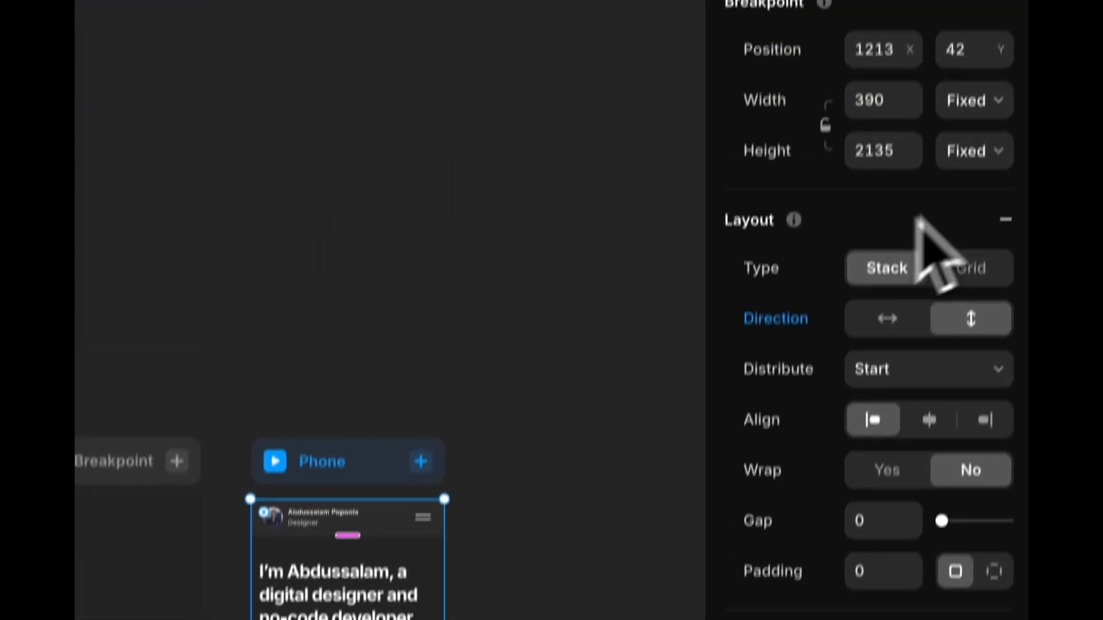
pyautogui.click(971, 151)
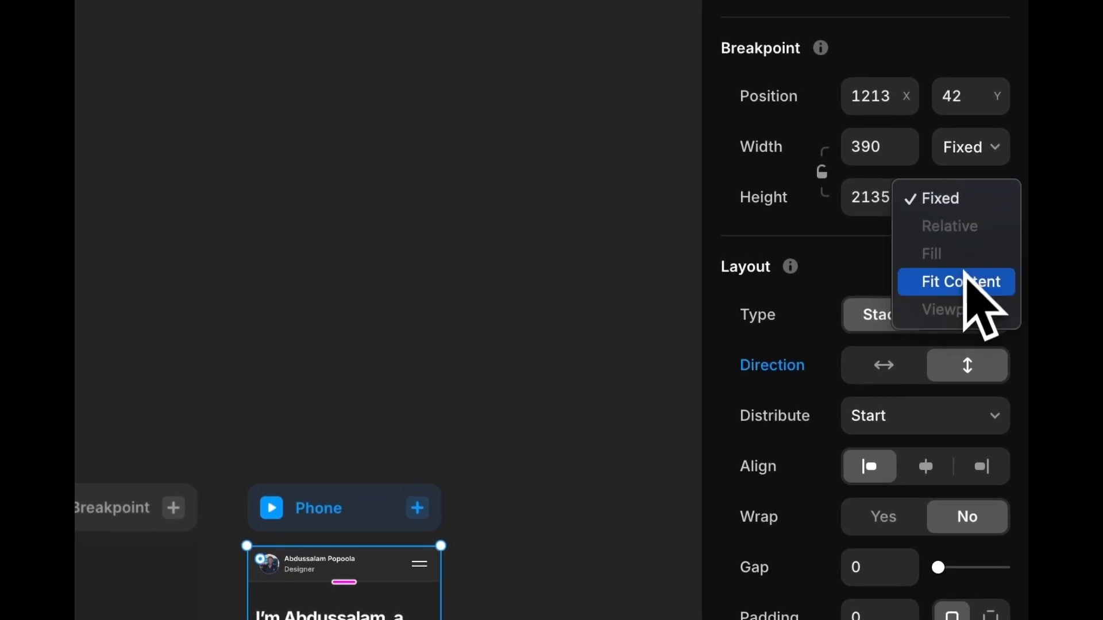
pyautogui.click(965, 280)
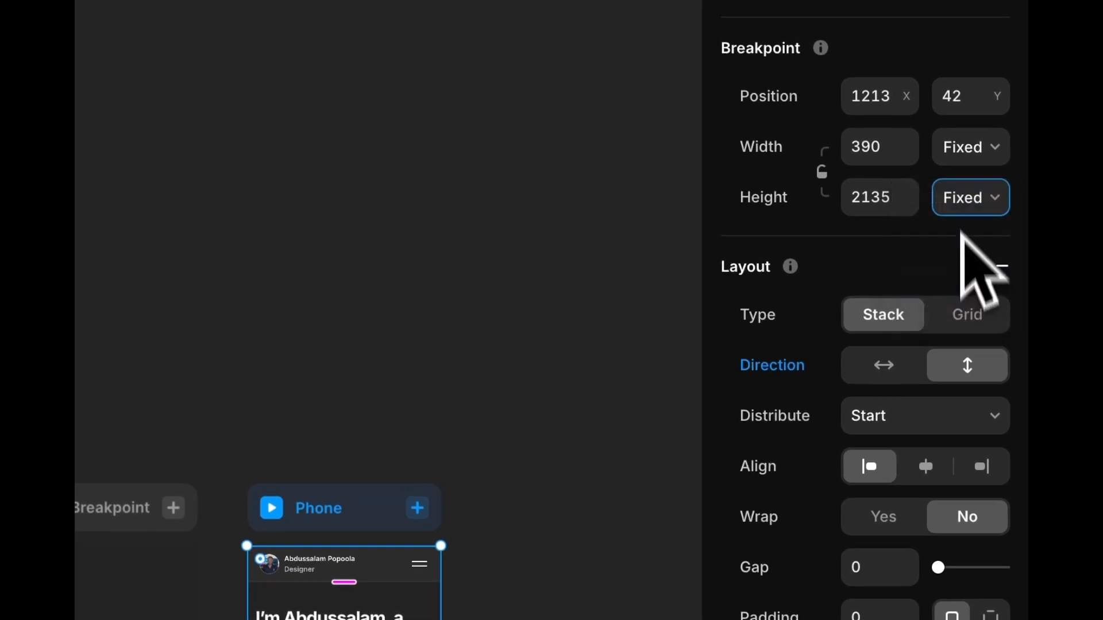
# - Change the Desktop Main container's height from Fixed to Fit Content
pyautogui.scroll(-20, 620, 445)
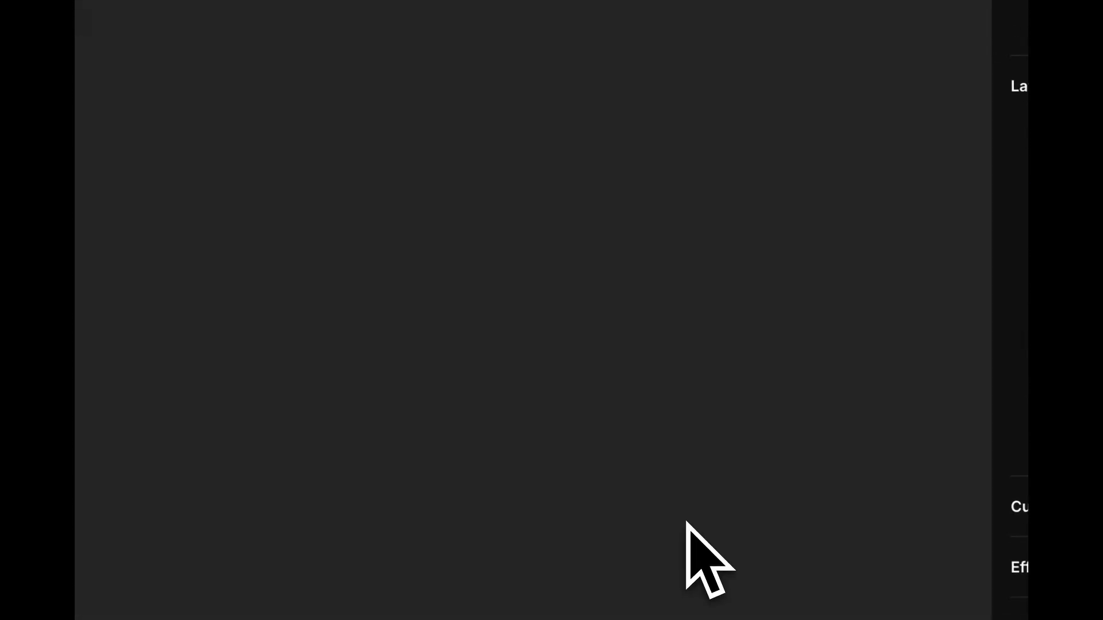
pyautogui.scroll(3, 681, 471)
pyautogui.click(622, 112)
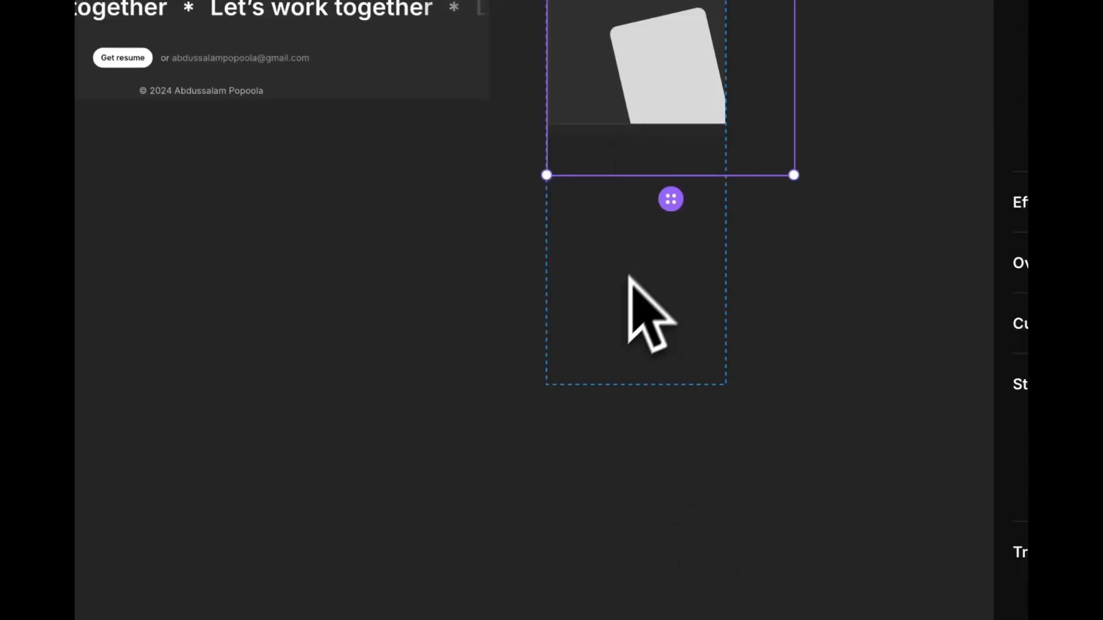
pyautogui.scroll(15, 567, 310)
pyautogui.scroll(-5, 528, 305)
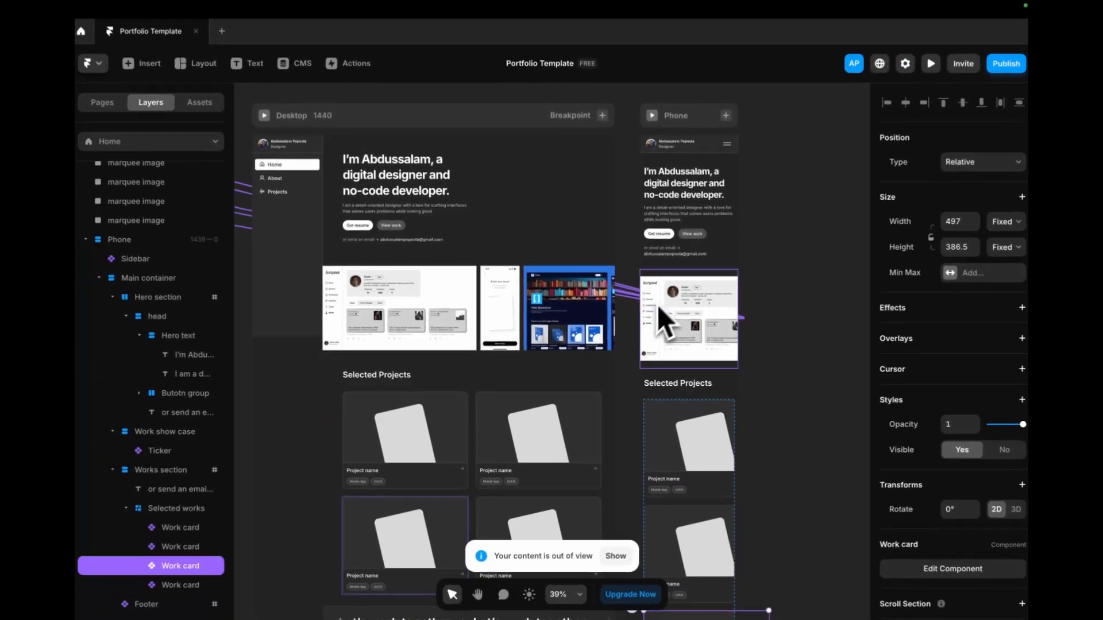
pyautogui.scroll(-5, 657, 305)
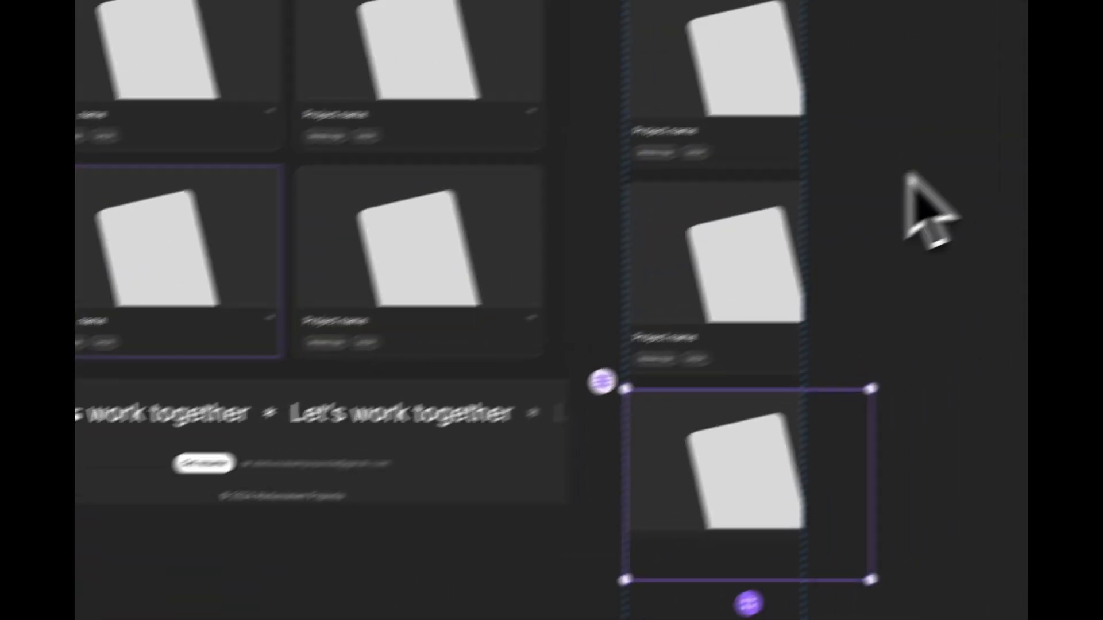
pyautogui.scroll(6, 552, 300)
pyautogui.click(216, 335)
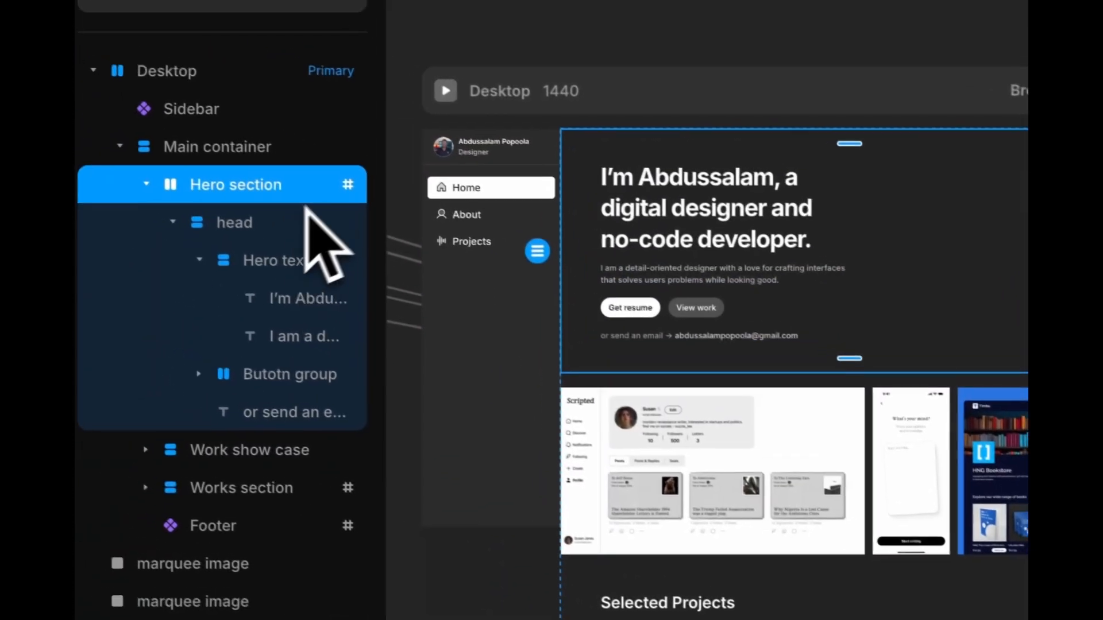
pyautogui.click(294, 155)
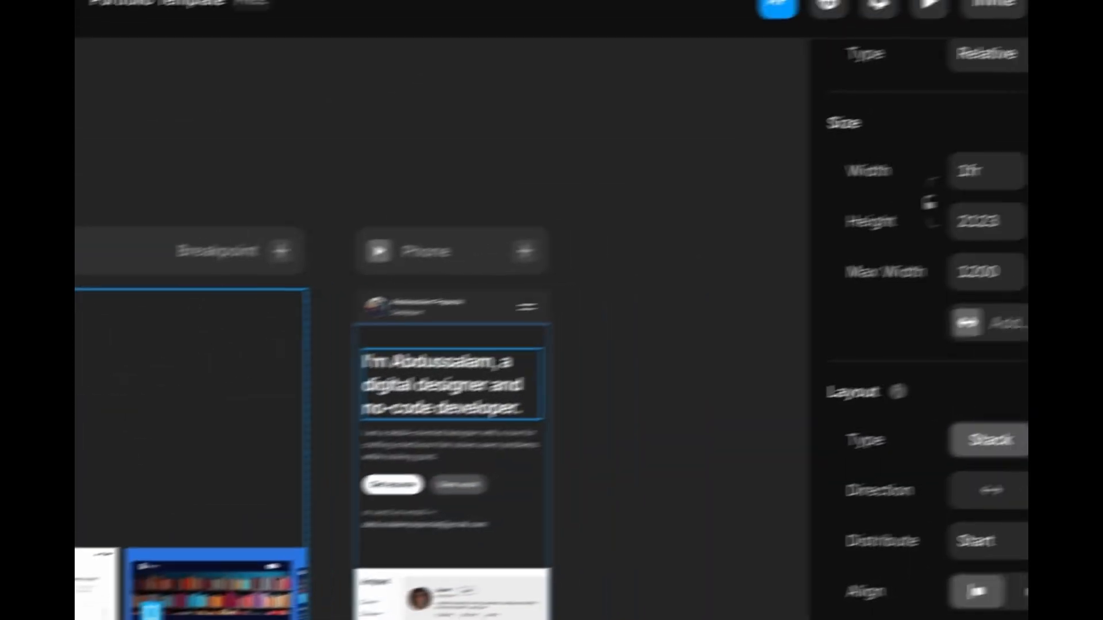
pyautogui.click(955, 247)
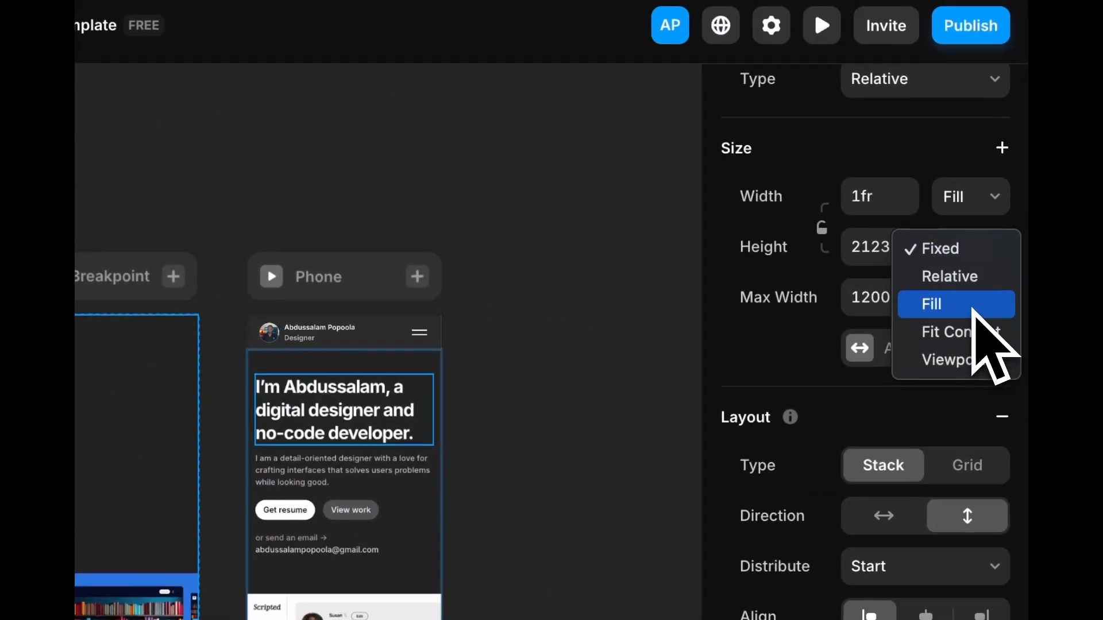
pyautogui.click(956, 304)
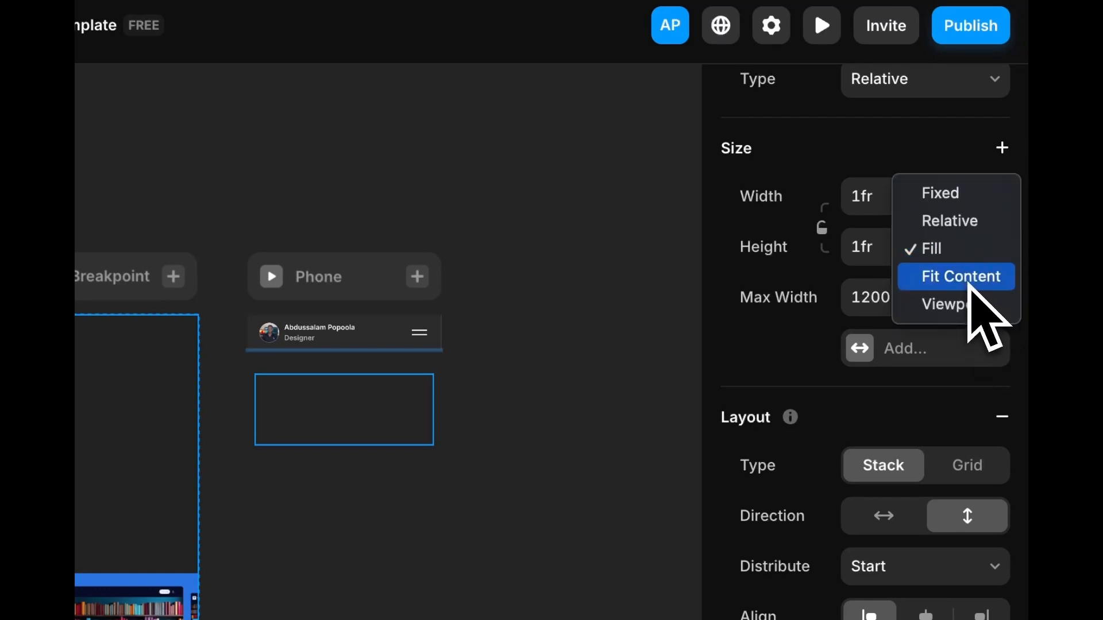
pyautogui.click(970, 284)
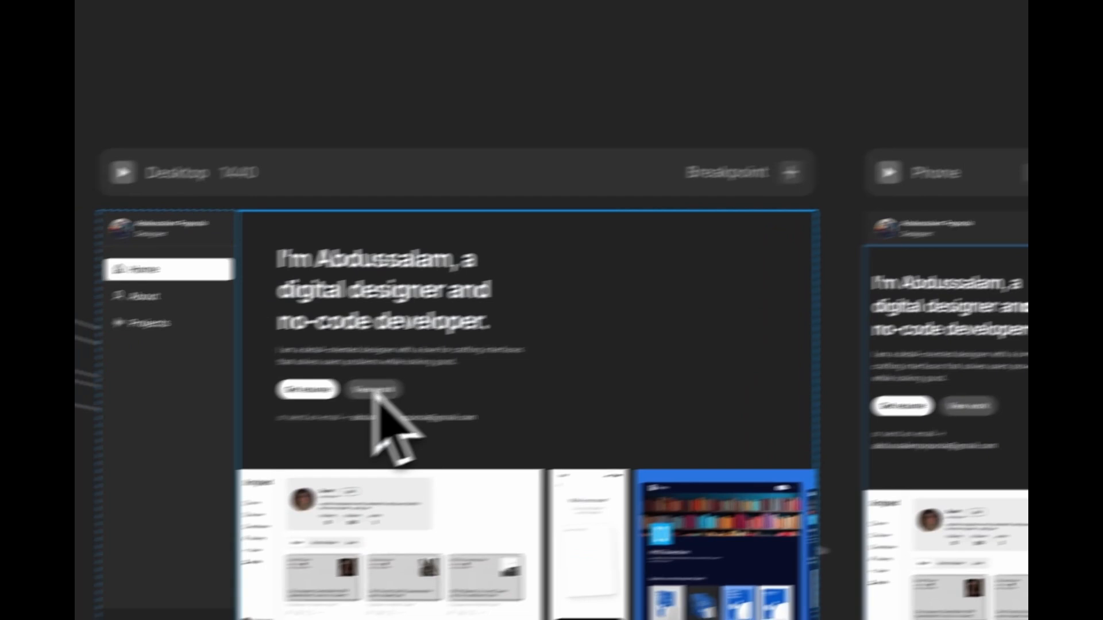
# - Try a wider Desktop Sidebar and set its width back to 280
pyautogui.click(311, 375)
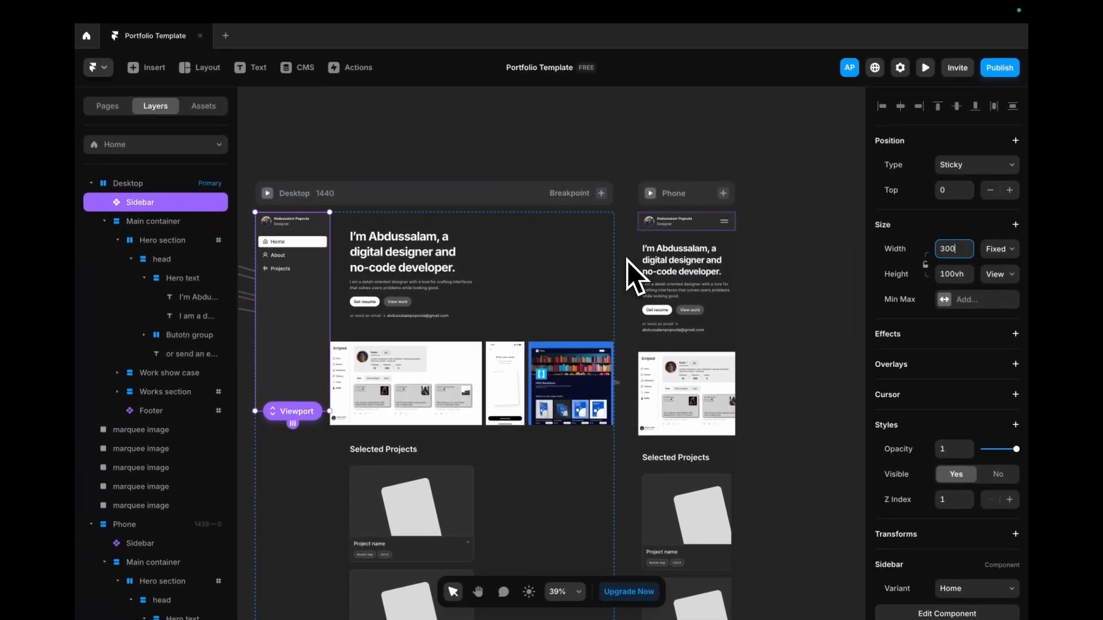
pyautogui.hotkey('shift', 'Down')
pyautogui.hotkey('shift', 'Down')
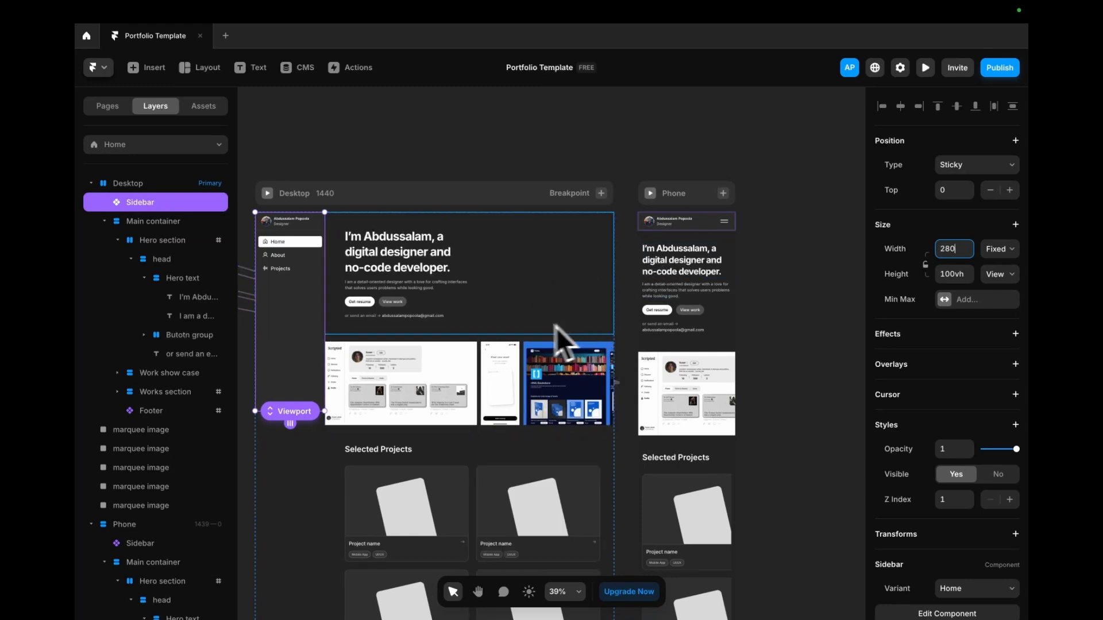
# - Add a new variant to the Work card component and name it "WOrk card - mobile"
pyautogui.scroll(-4, 518, 336)
pyautogui.scroll(-2, 623, 343)
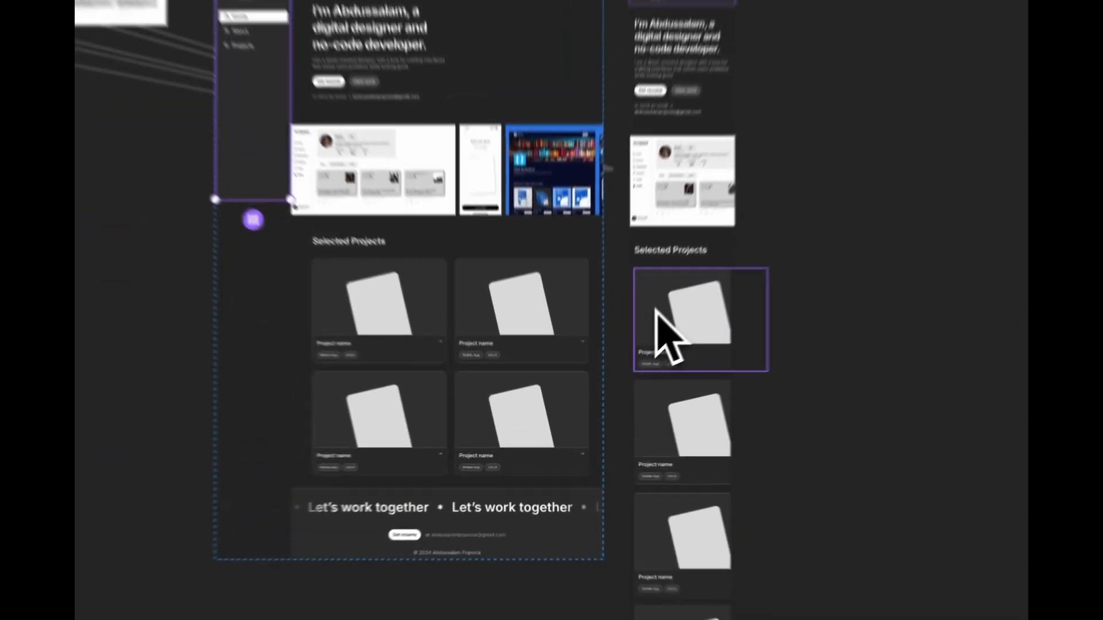
pyautogui.doubleClick(611, 368)
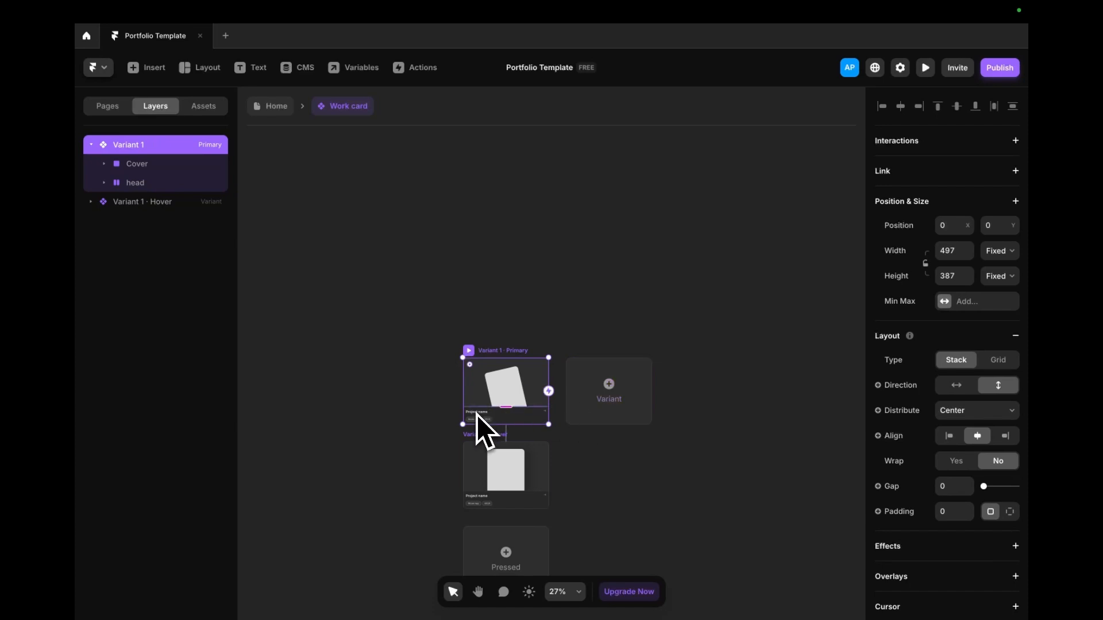
pyautogui.click(609, 402)
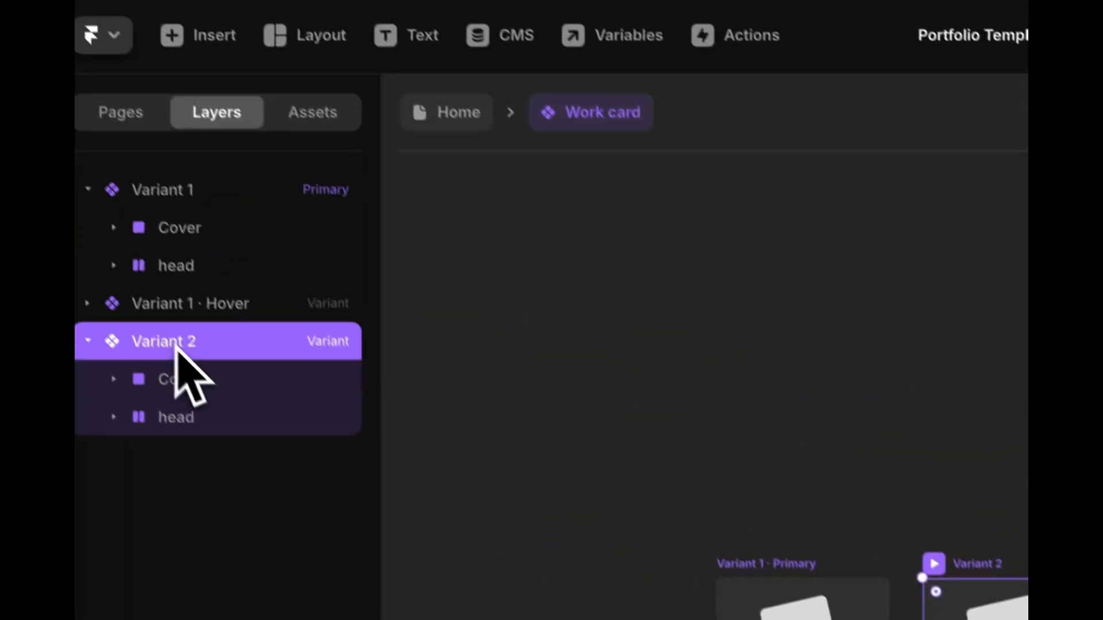
pyautogui.doubleClick(175, 343)
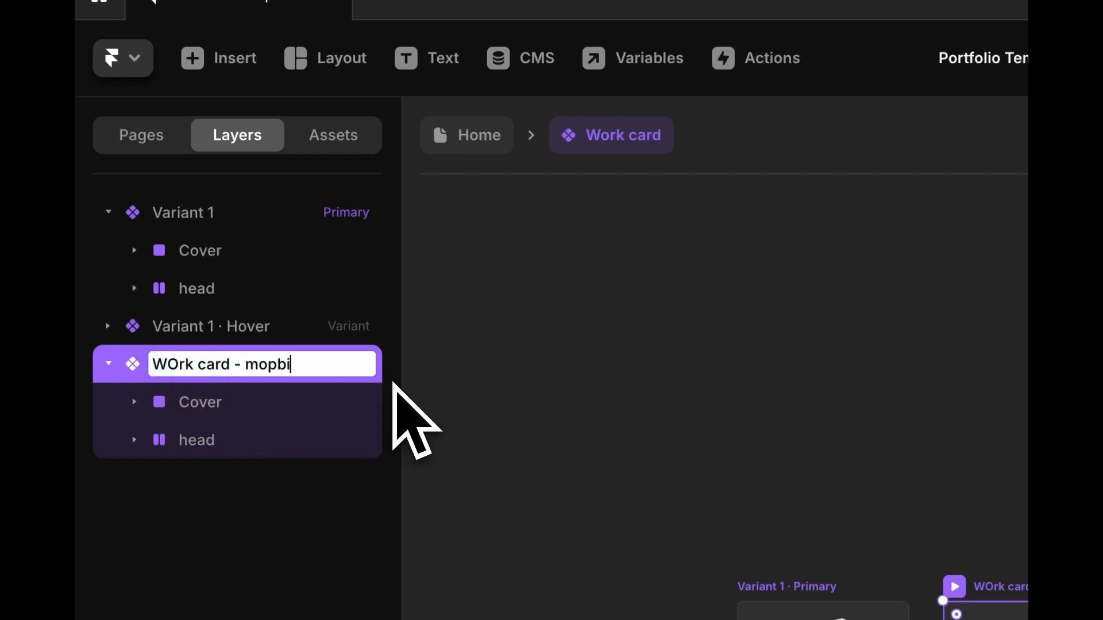
pyautogui.press('BackSpace')
pyautogui.press('BackSpace')
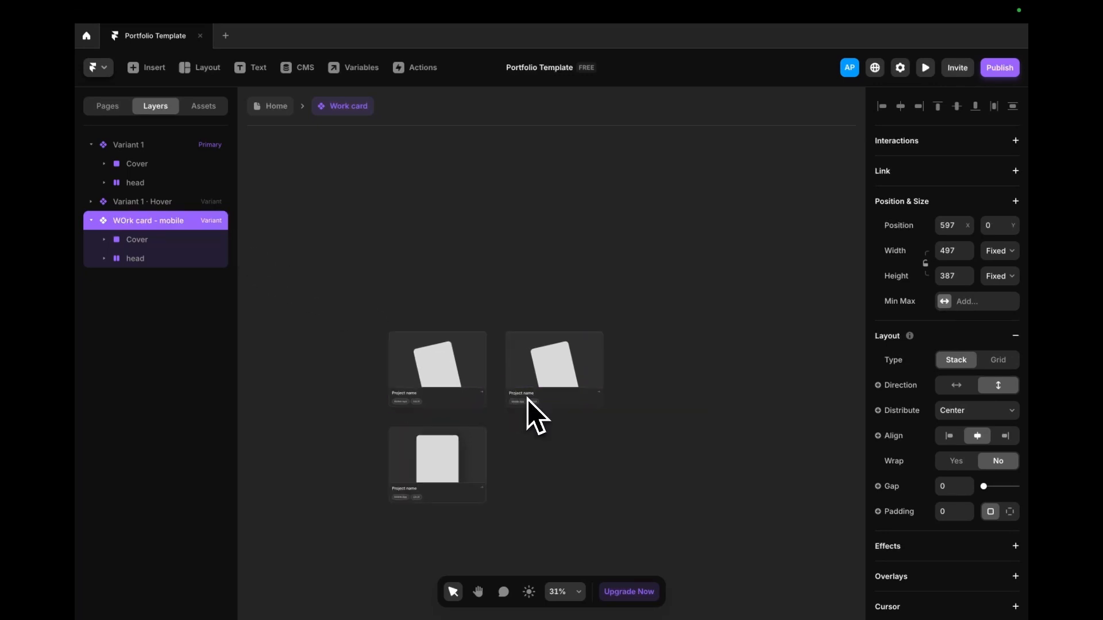
# - Reduce the fixed width of the WOrk card - mobile variant to a narrow, phone-sized card
pyautogui.scroll(5, 540, 411)
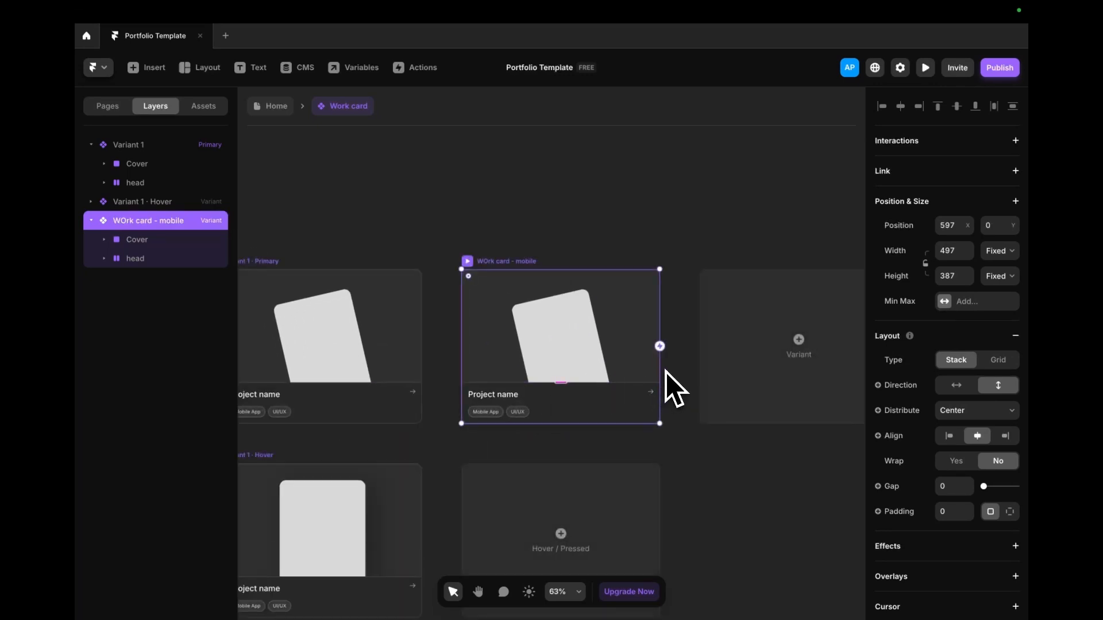
pyautogui.click(955, 252)
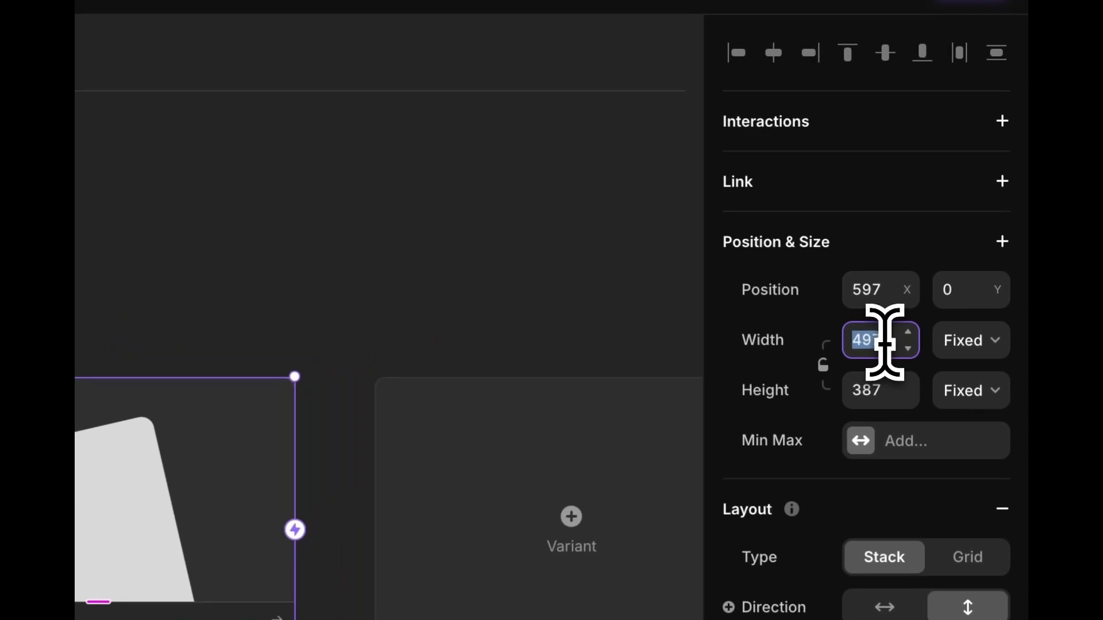
pyautogui.press('Return')
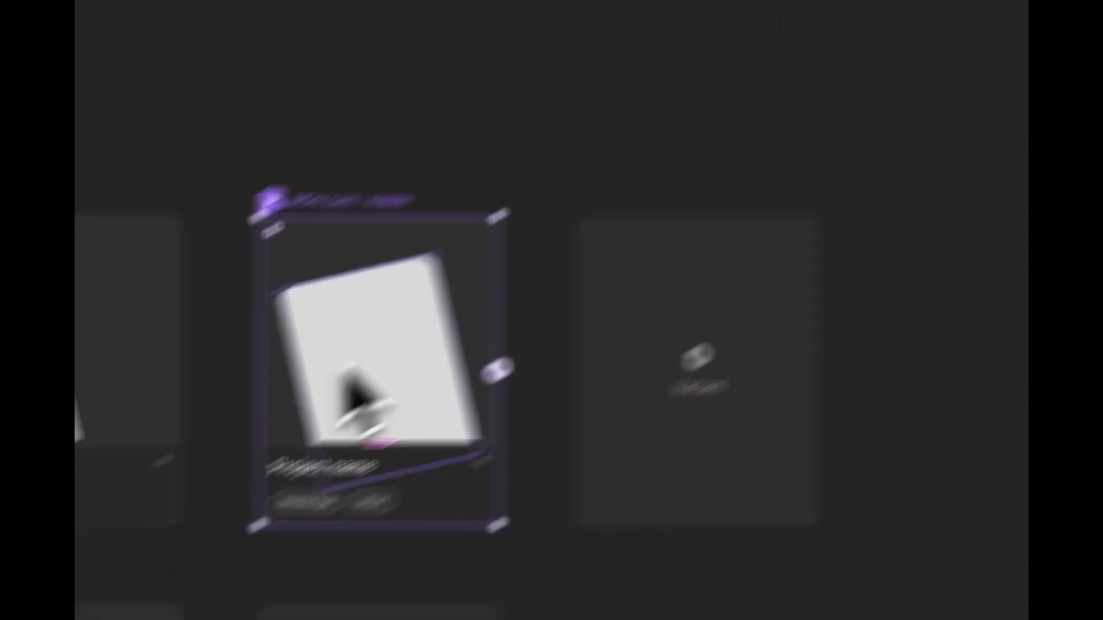
# - Rotate the cover item in the WOrk card - mobile variant upright and apply the Hover variant cover's copied style to it
pyautogui.keyDown('super'); pyautogui.click(622, 214); pyautogui.keyUp('super')
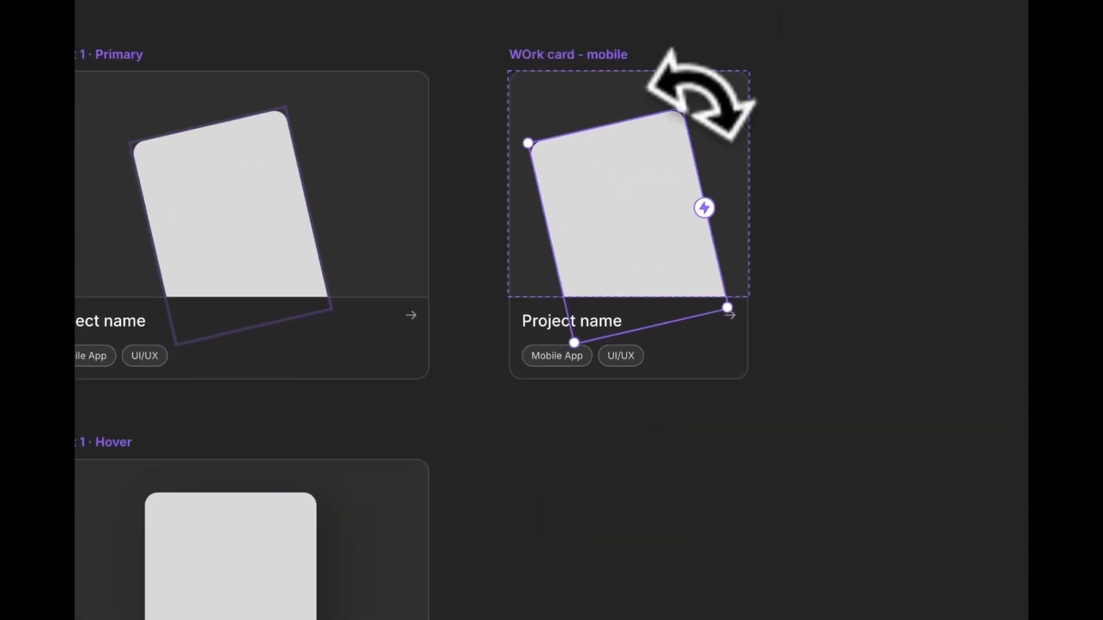
pyautogui.moveTo(700, 94); pyautogui.dragTo(696, 136)
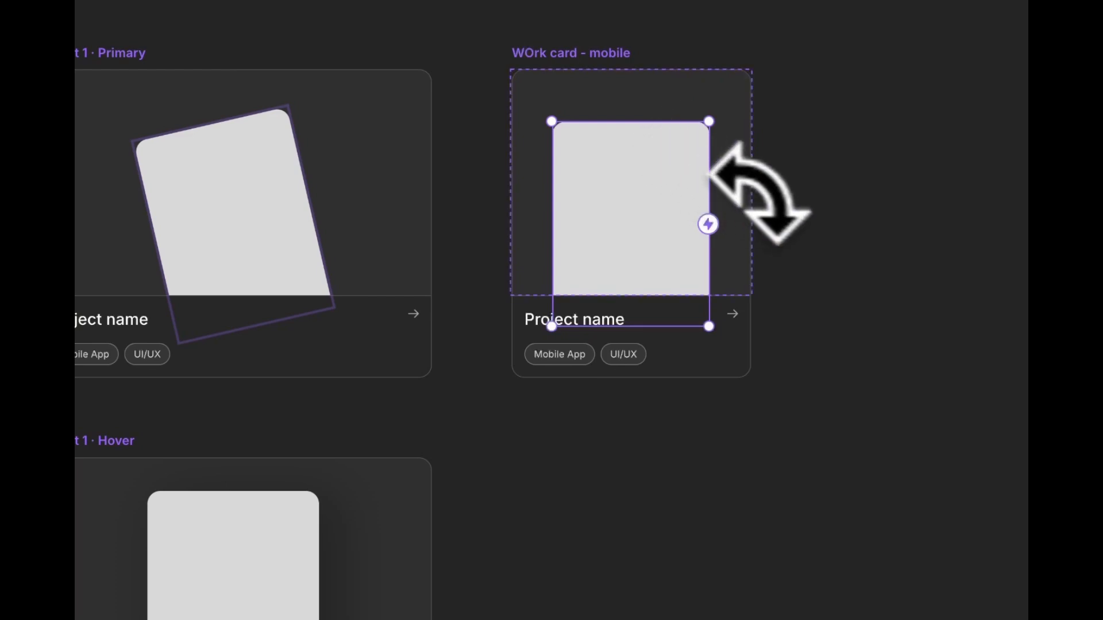
pyautogui.keyDown('super'); pyautogui.click(286, 535); pyautogui.keyUp('super')
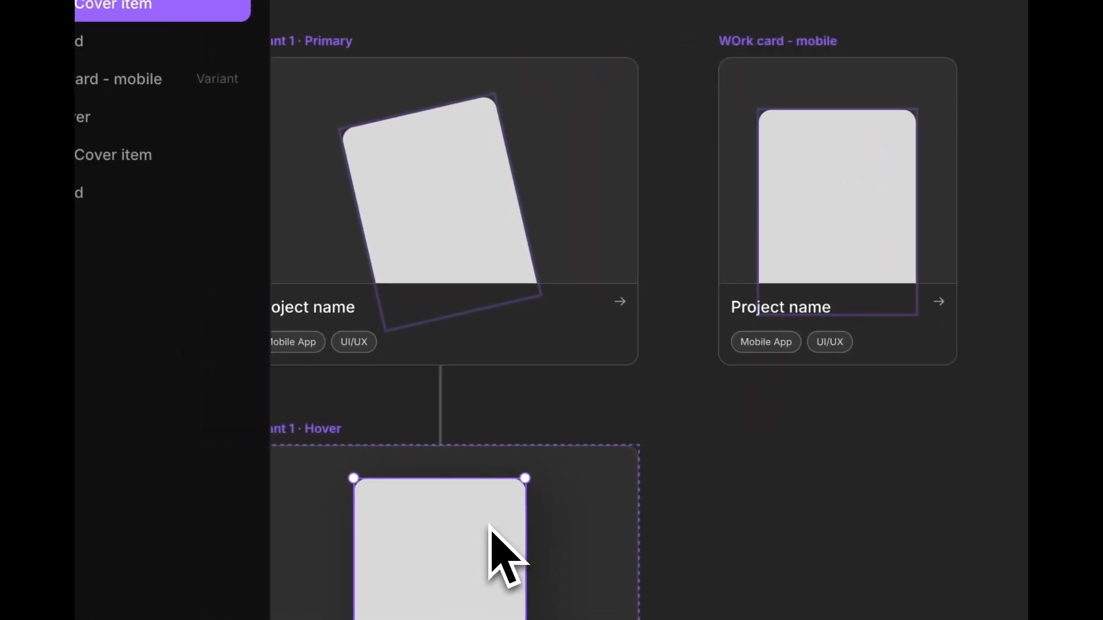
pyautogui.rightClick(492, 523)
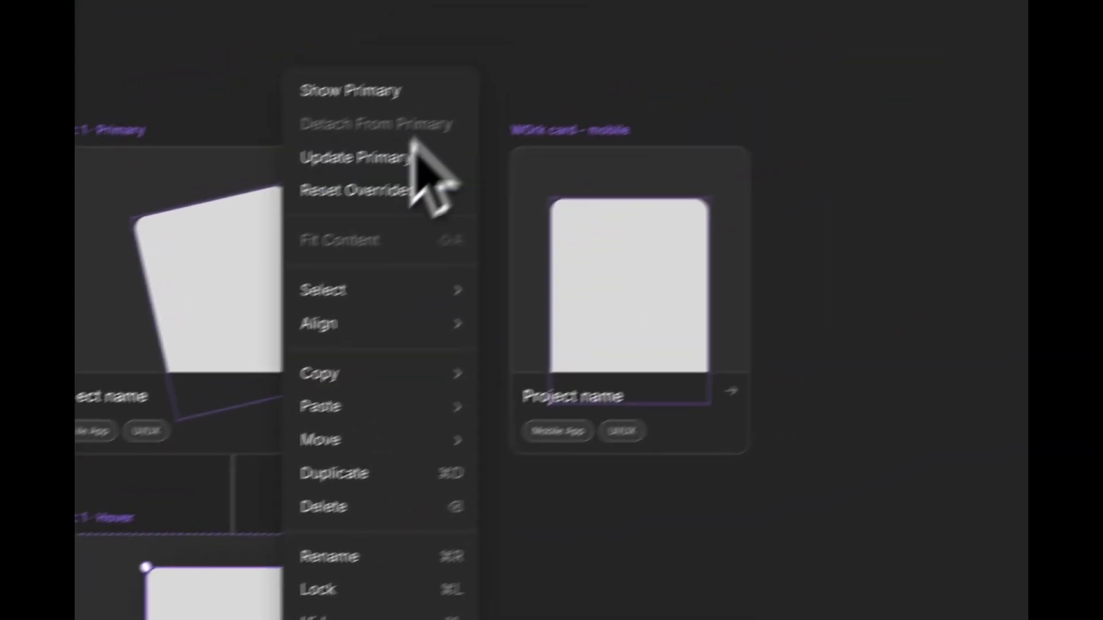
pyautogui.moveTo(593, 315)
pyautogui.moveTo(334, 403)
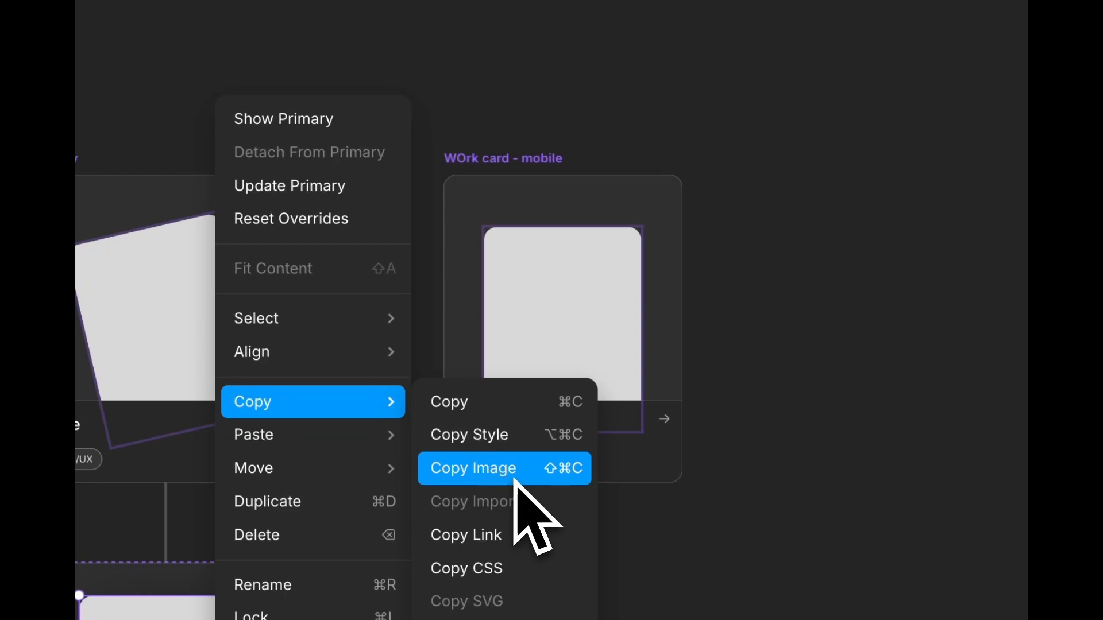
pyautogui.click(518, 441)
pyautogui.rightClick(583, 339)
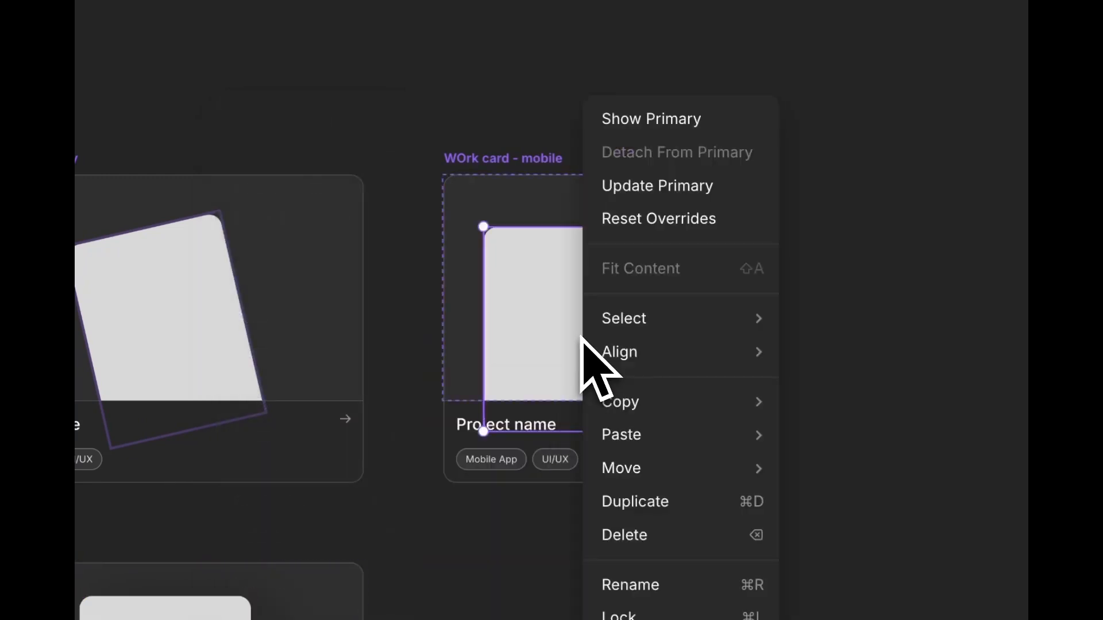
pyautogui.moveTo(671, 405)
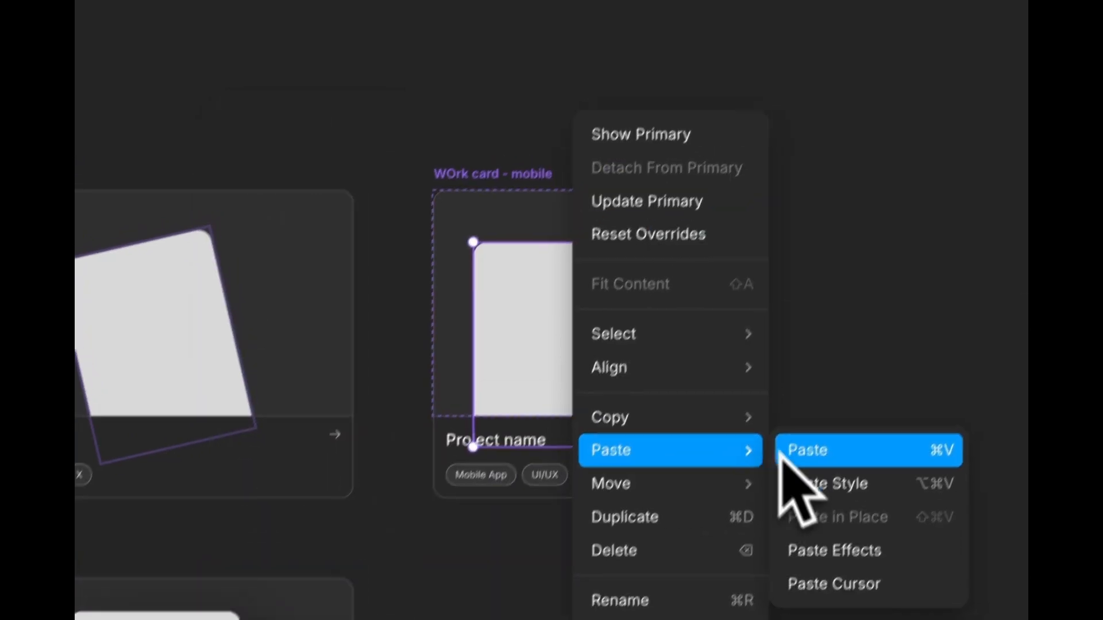
pyautogui.click(826, 470)
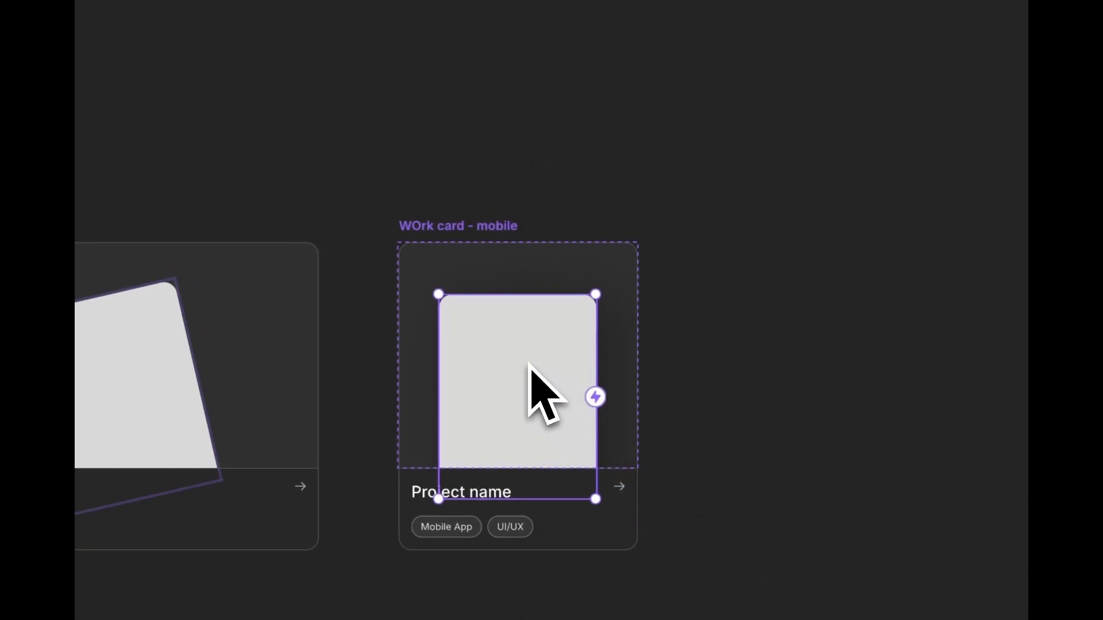
pyautogui.moveTo(529, 363); pyautogui.dragTo(527, 360)
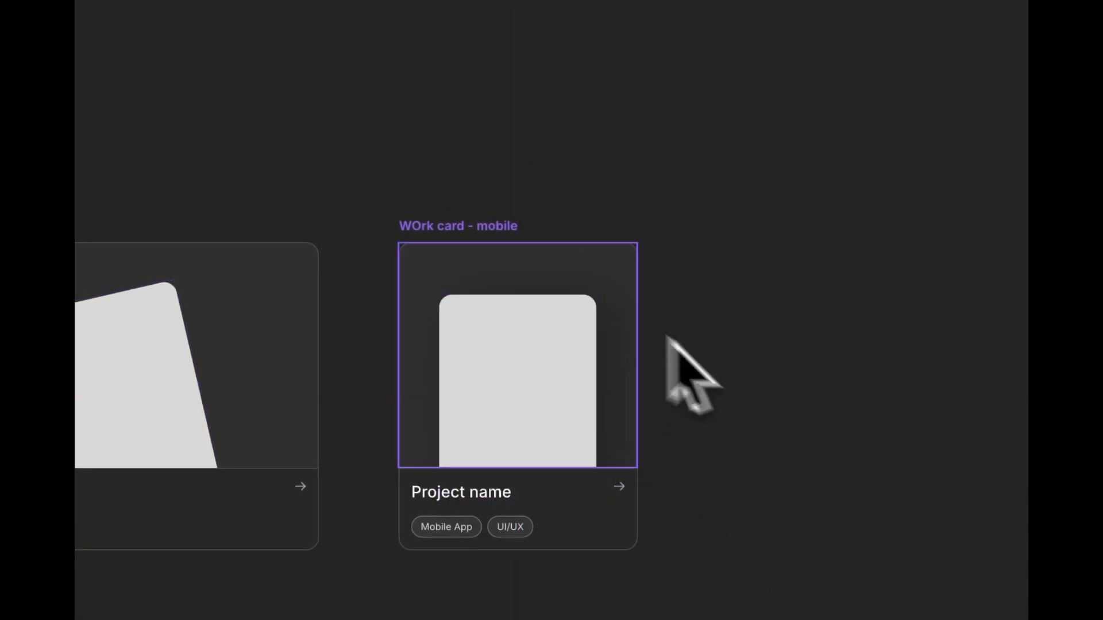
# - Switch the first Selected Projects card on the Phone breakpoint to the WOrk card - mobile variant
pyautogui.doubleClick(273, 56)
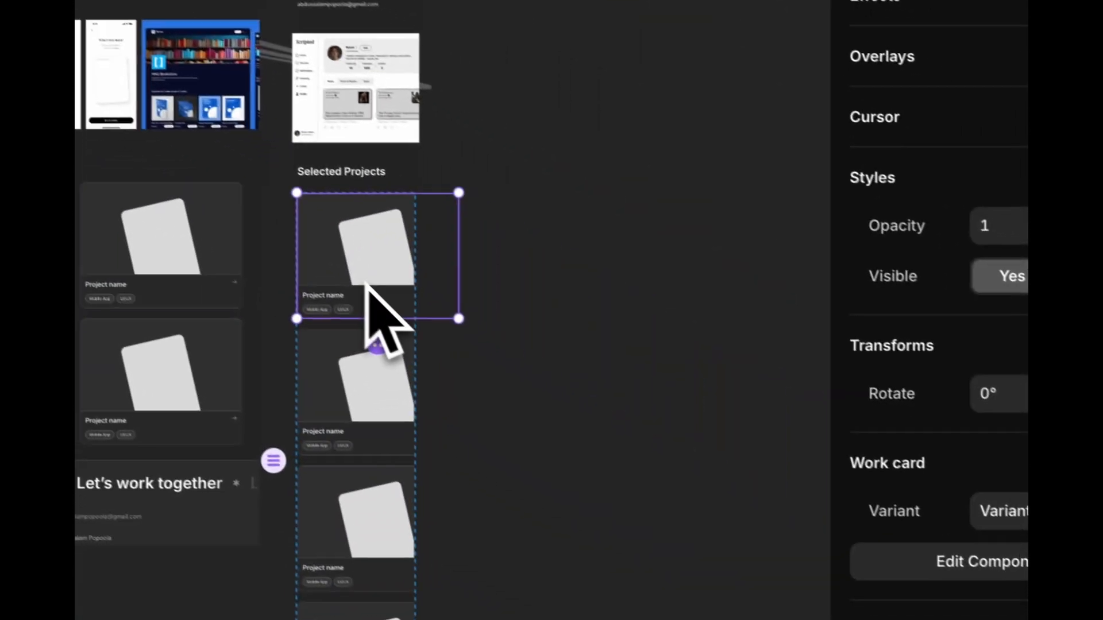
pyautogui.click(1008, 511)
pyautogui.click(921, 418)
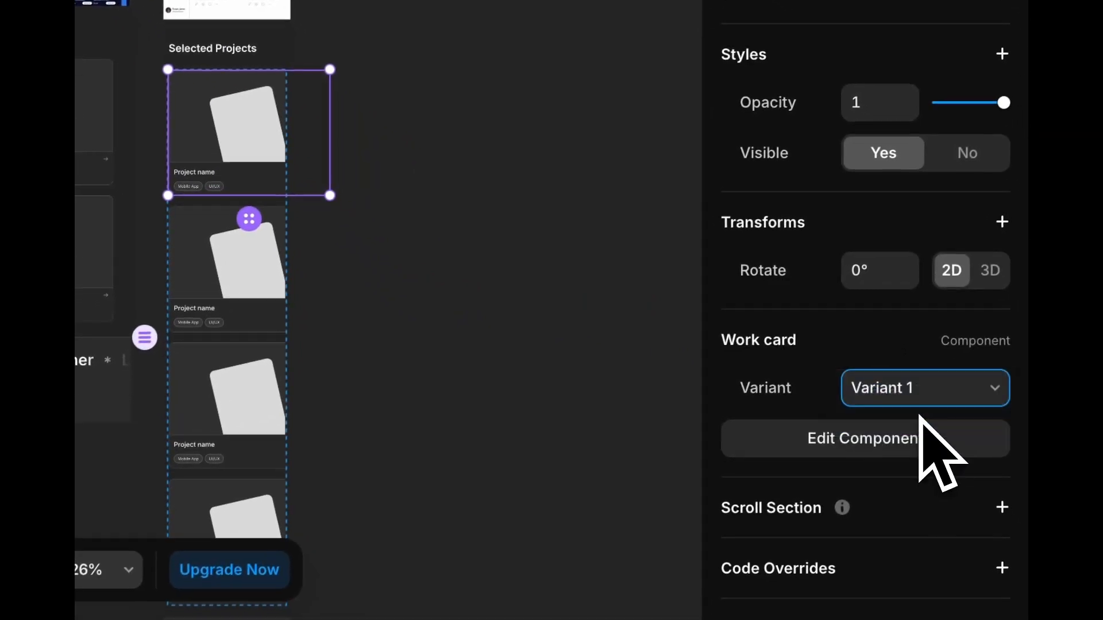
# - Switch the remaining three Phone Work cards together to the WOrk card - mobile variant
pyautogui.click(218, 261)
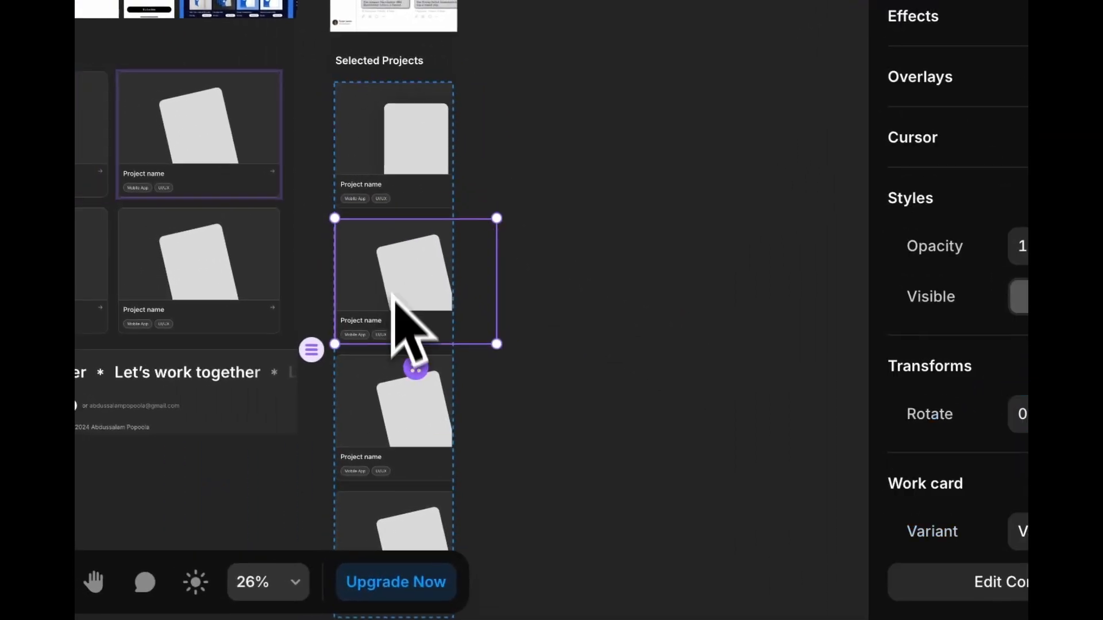
pyautogui.keyDown('shift'); pyautogui.click(216, 381); pyautogui.keyUp('shift')
pyautogui.scroll(-5, 396, 431)
pyautogui.keyDown('shift'); pyautogui.click(402, 362); pyautogui.keyUp('shift')
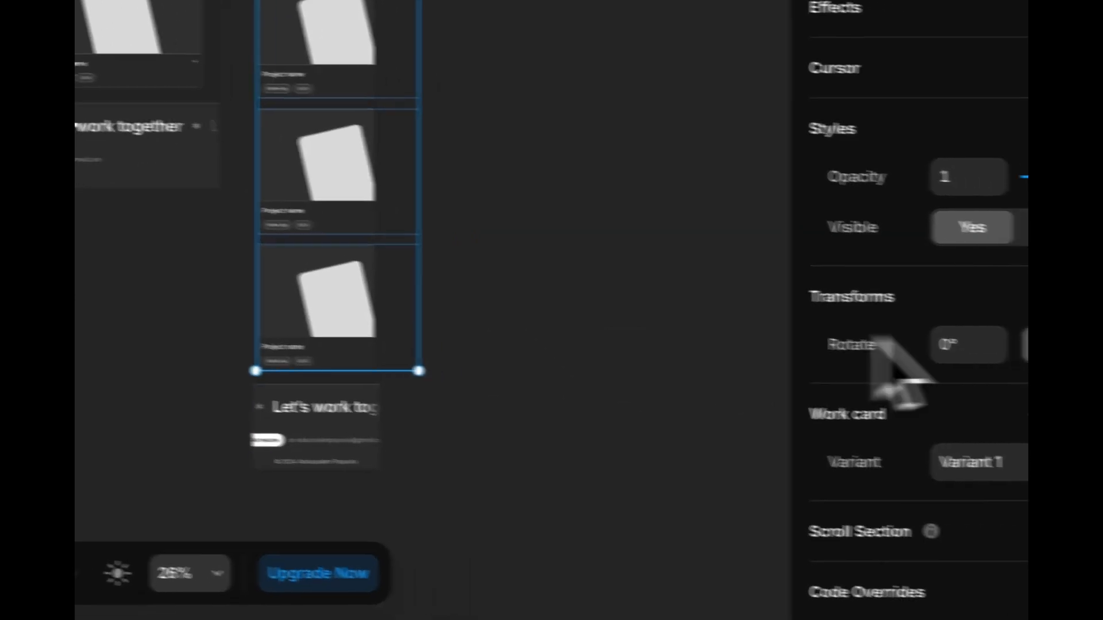
pyautogui.click(931, 451)
pyautogui.click(917, 477)
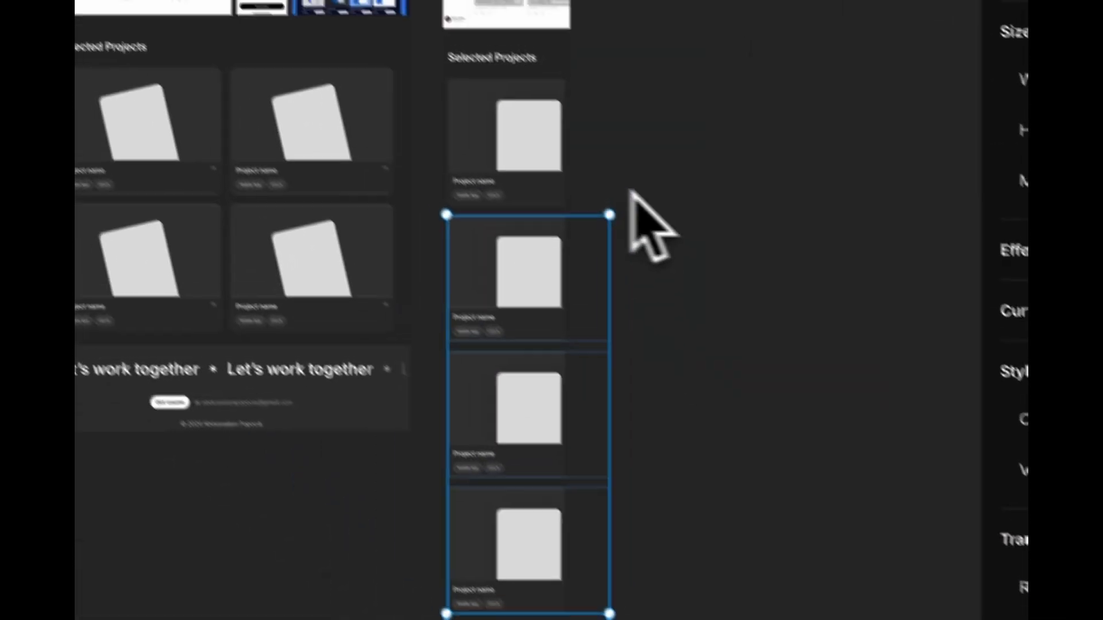
pyautogui.click(630, 193)
# - Change the width of all four Phone Work cards from Fixed to Fill
pyautogui.click(554, 202)
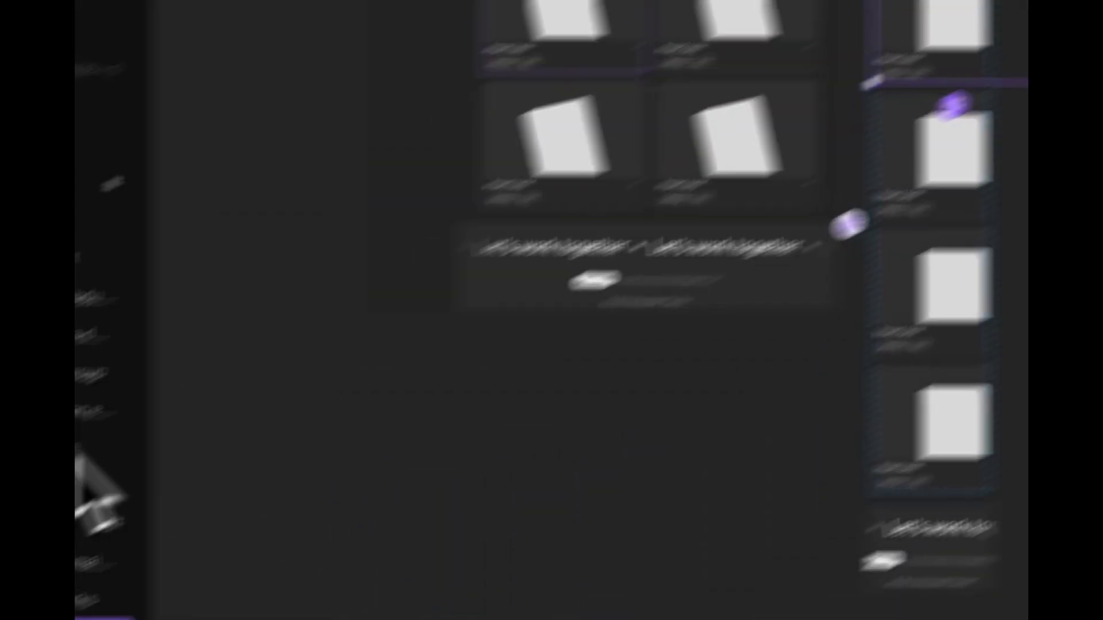
pyautogui.click(252, 482)
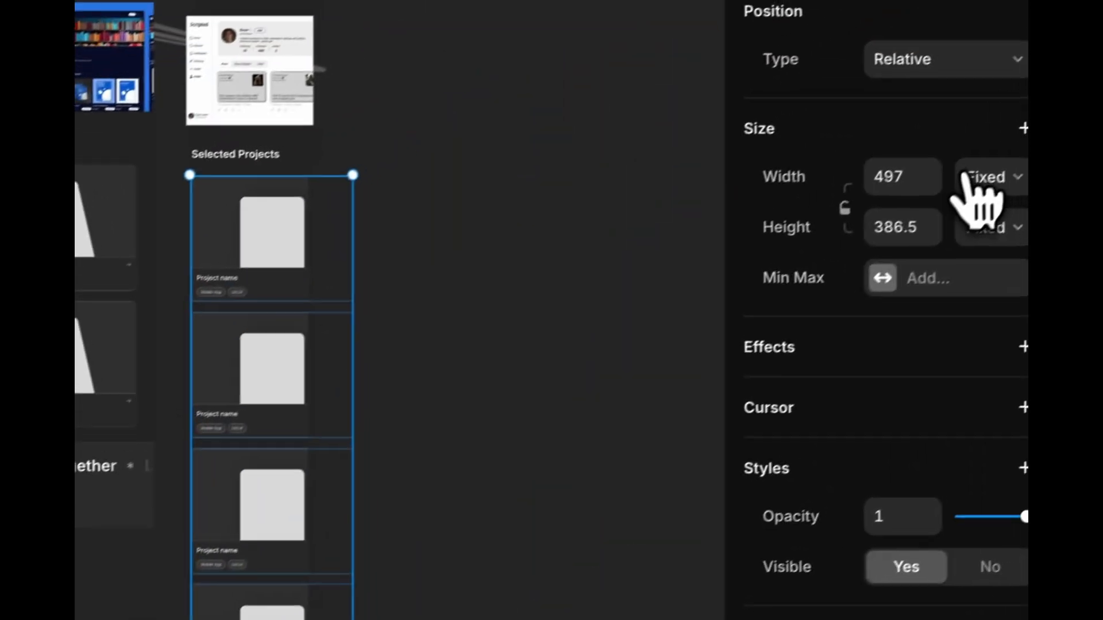
pyautogui.click(965, 178)
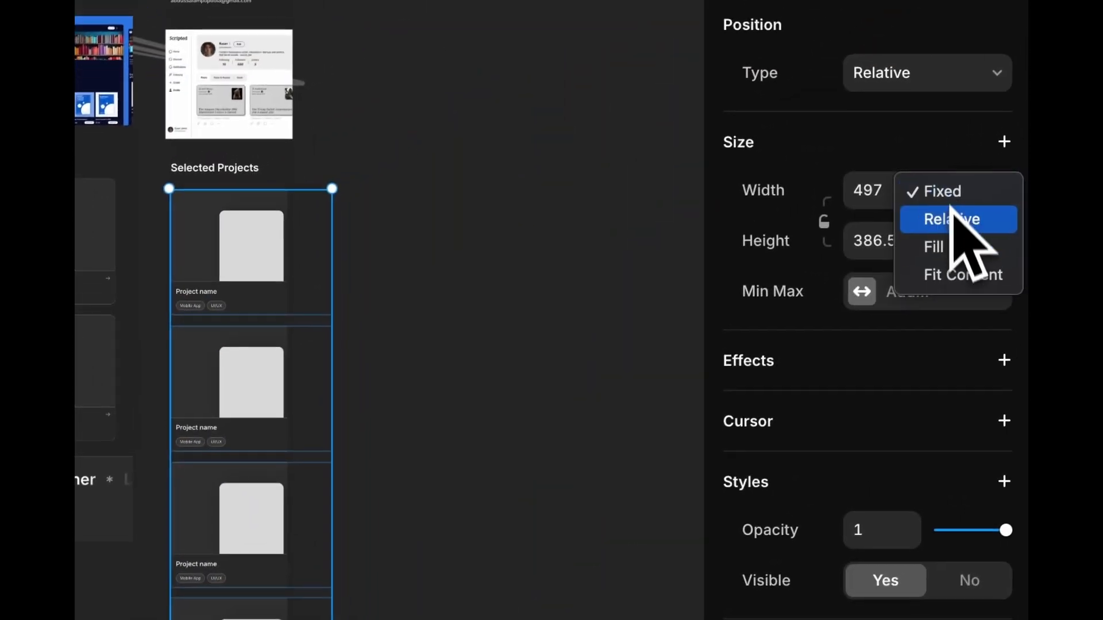
pyautogui.click(970, 229)
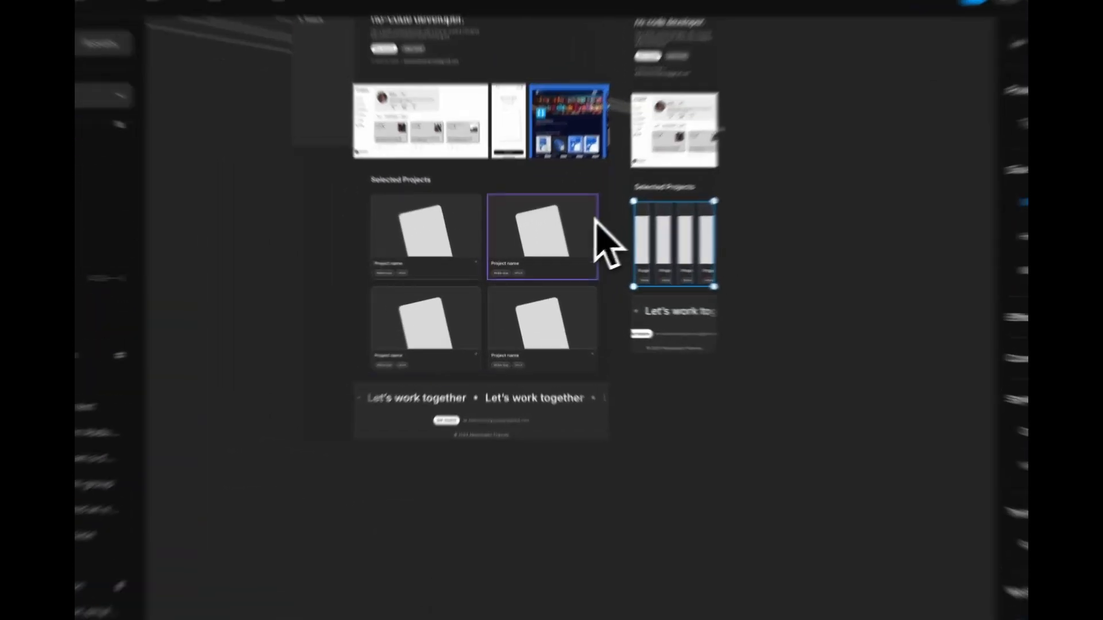
# - Add a minimum width of 300 to the WOrk card - mobile variant and reset its width override
pyautogui.doubleClick(554, 235)
pyautogui.scroll(-2, 410, 335)
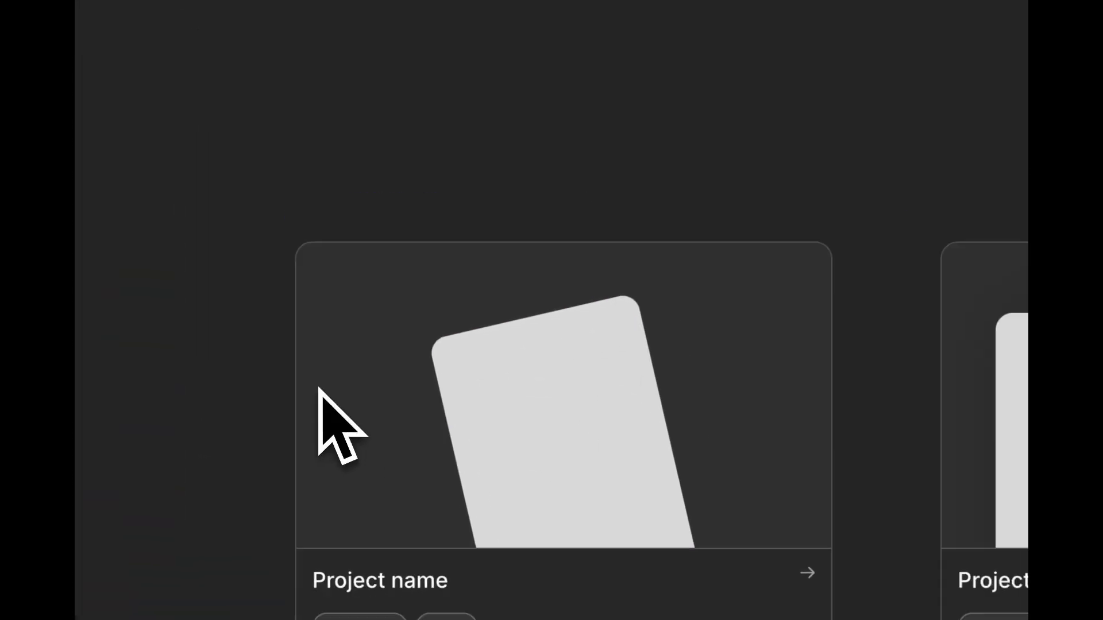
pyautogui.click(320, 389)
pyautogui.click(997, 228)
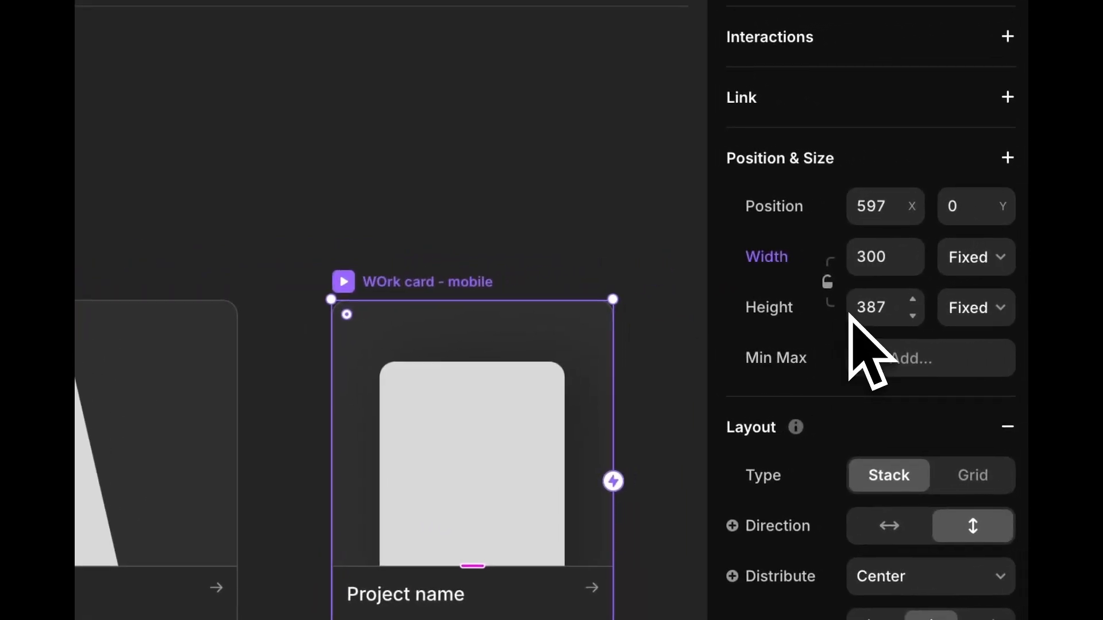
pyautogui.click(865, 361)
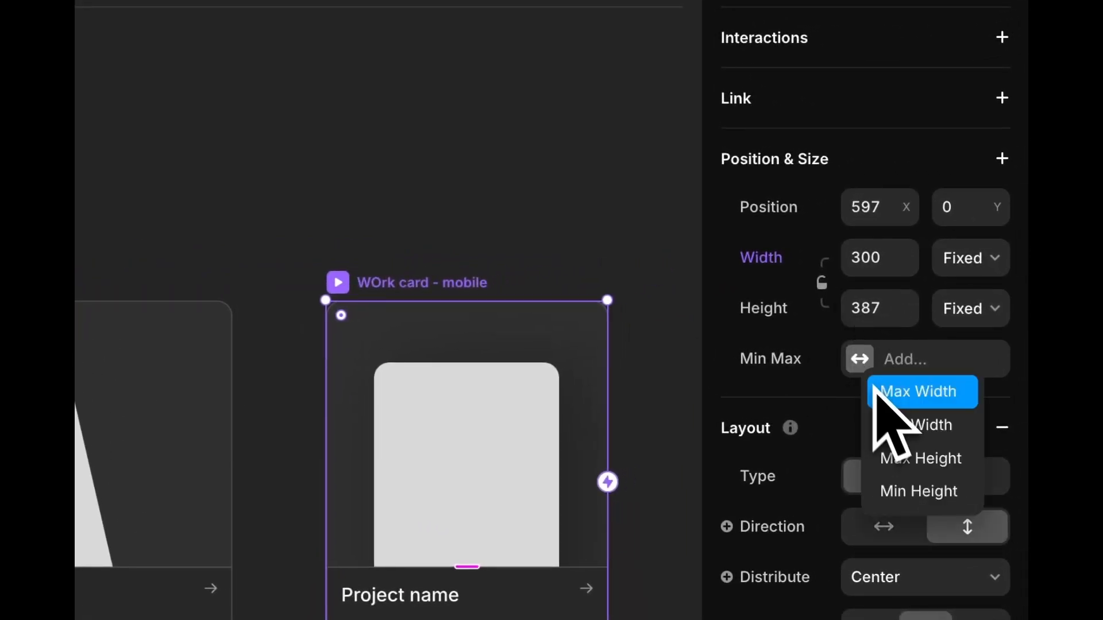
pyautogui.click(906, 428)
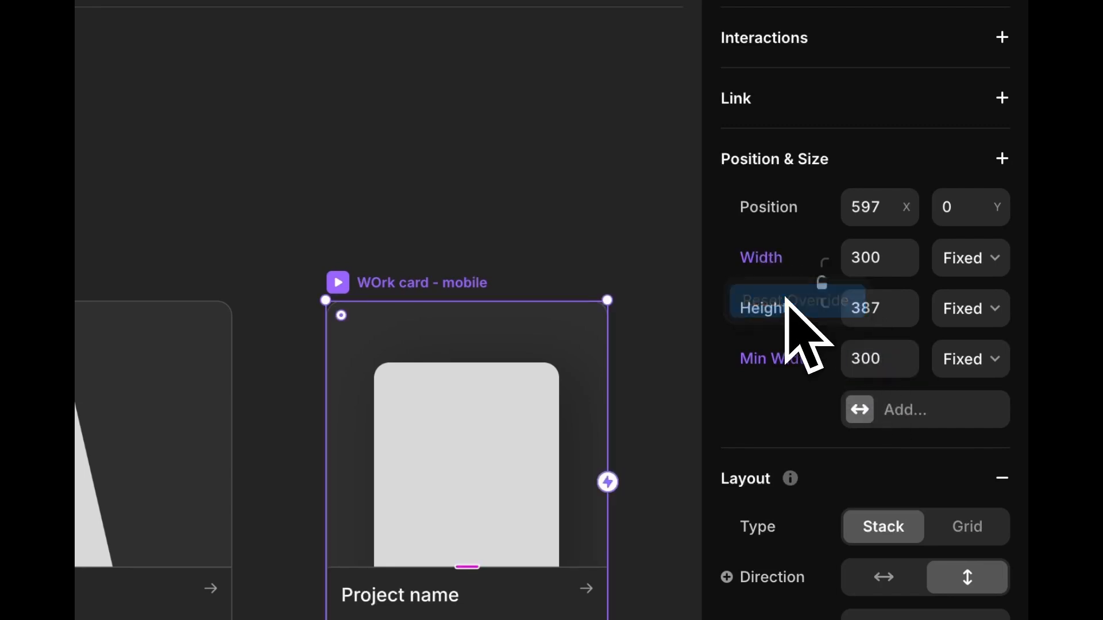
pyautogui.click(788, 301)
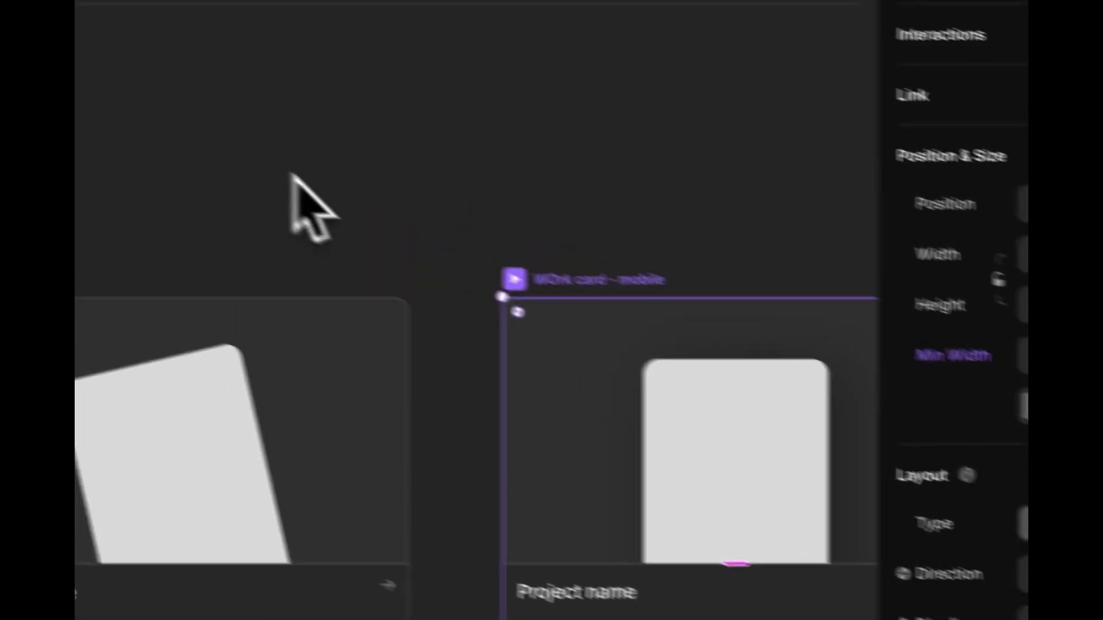
# - Give all four Work cards in the Phone breakpoint's Selected works a minimum width of 300
pyautogui.click(464, 274)
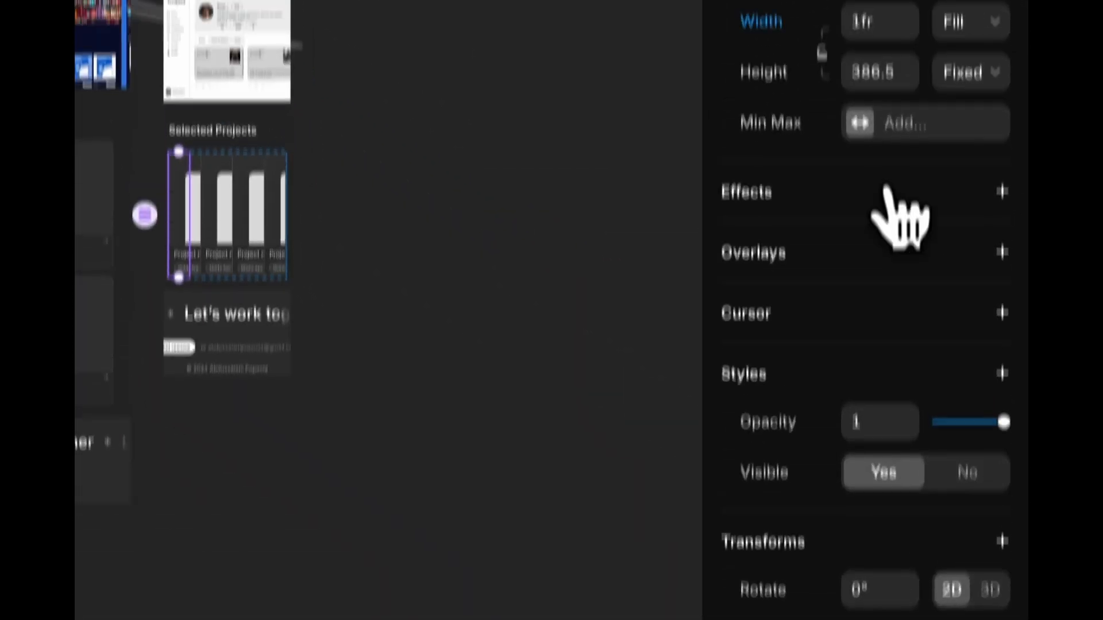
pyautogui.click(864, 126)
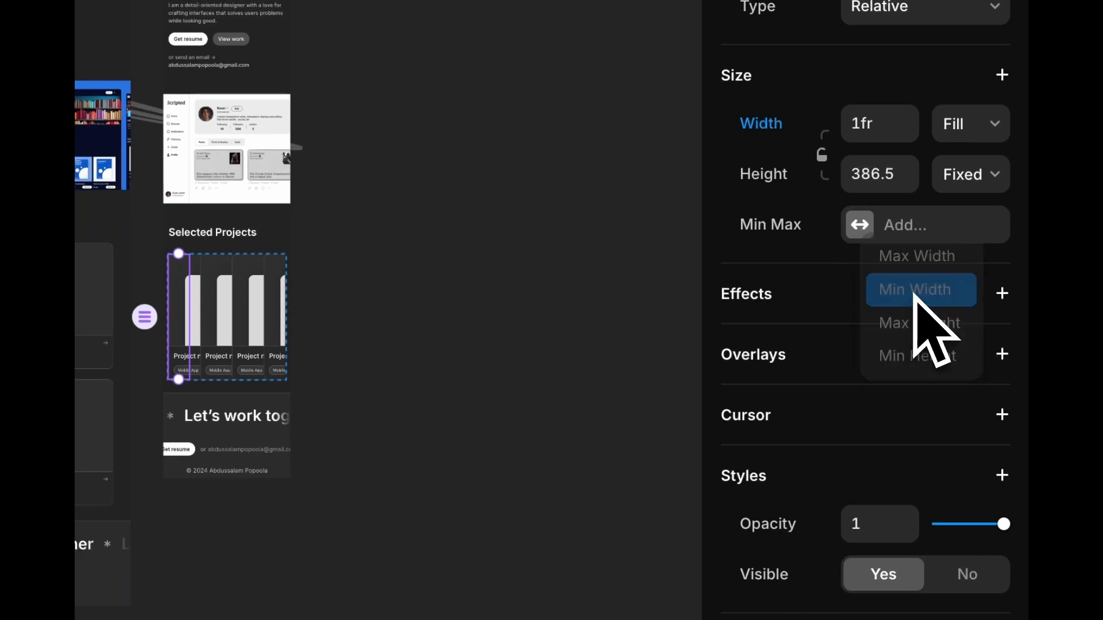
pyautogui.click(914, 291)
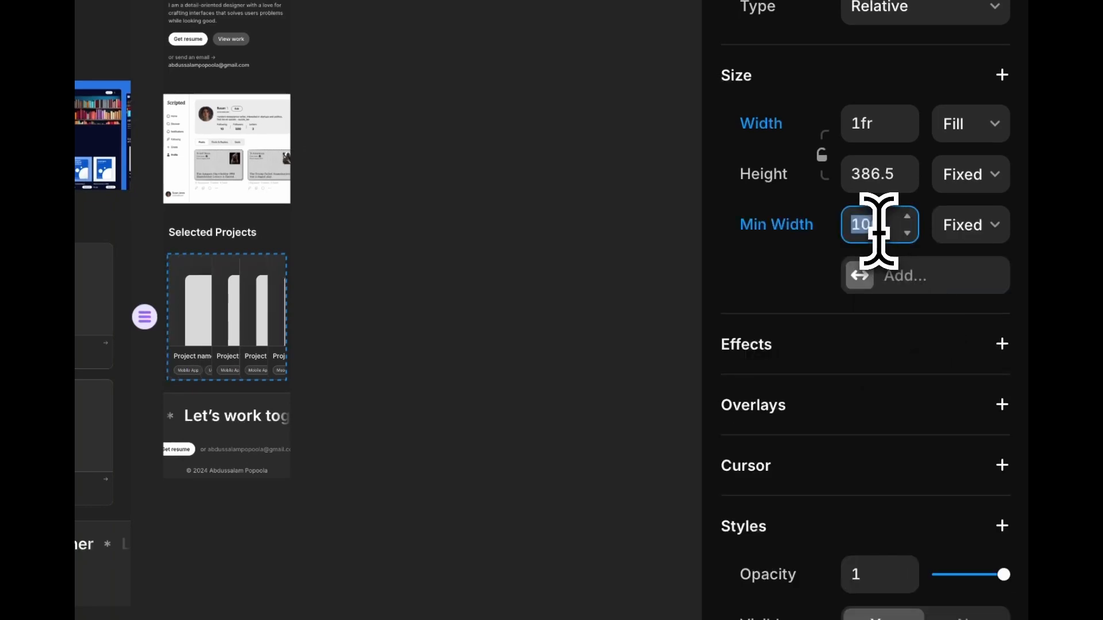
pyautogui.press('Return')
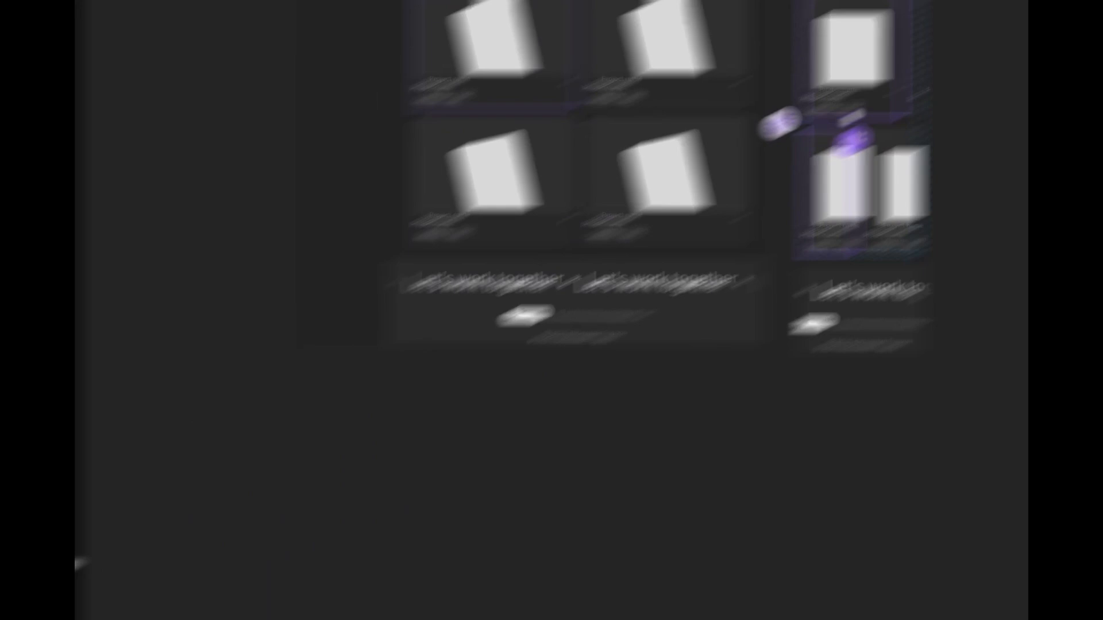
pyautogui.click(233, 498)
pyautogui.keyDown('shift'); pyautogui.click(276, 540); pyautogui.keyUp('shift')
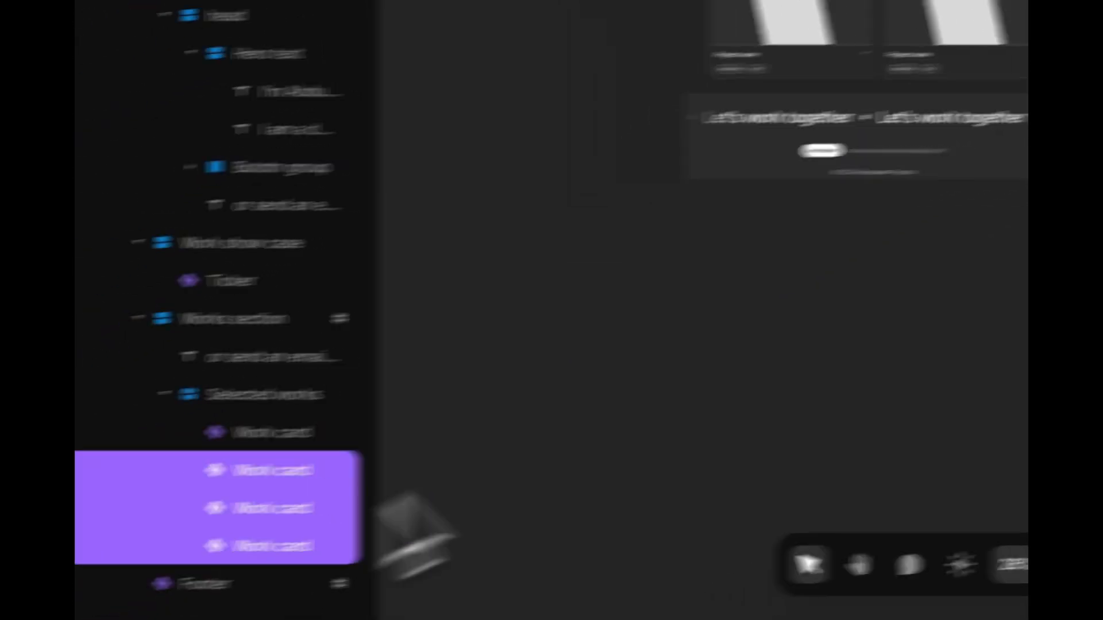
pyautogui.click(871, 313)
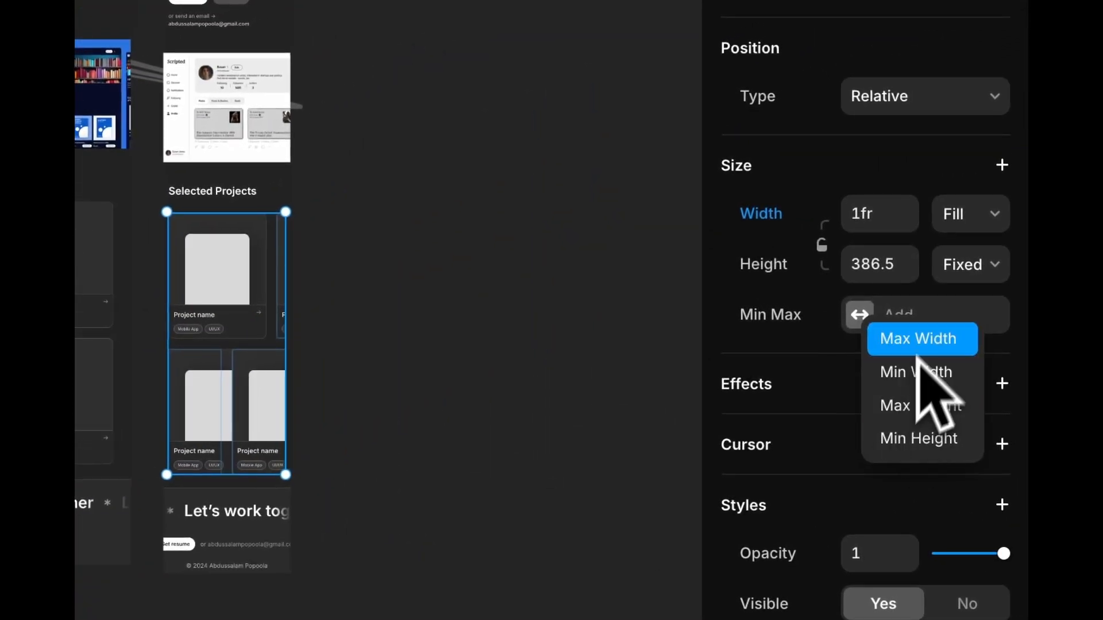
pyautogui.click(935, 372)
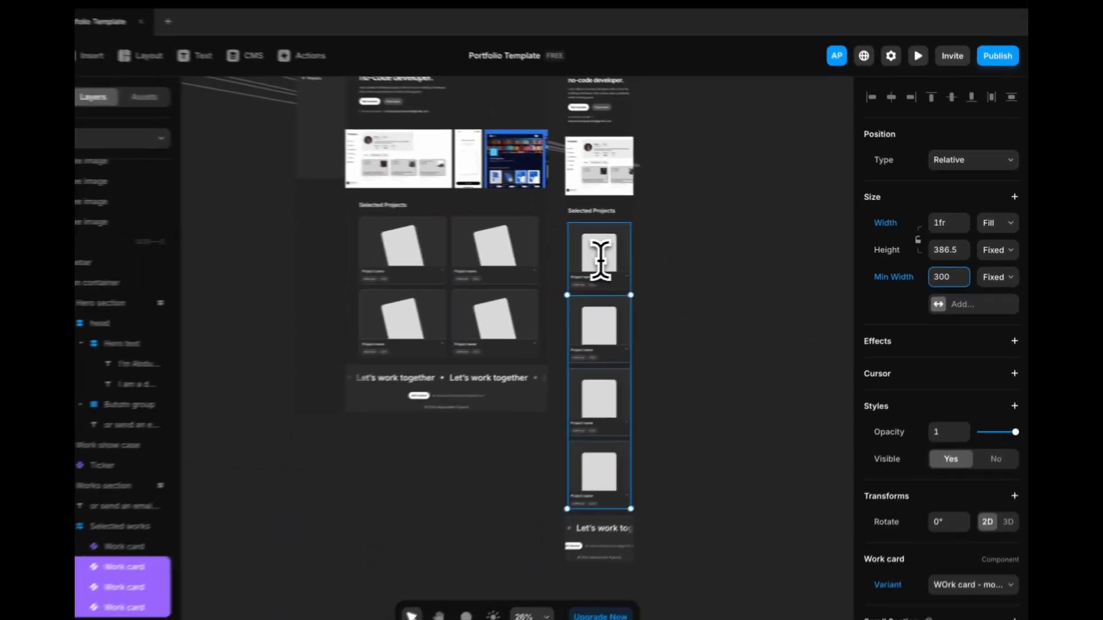
# - Set the Phone Works section's gap to 32
pyautogui.scroll(6, 282, 299)
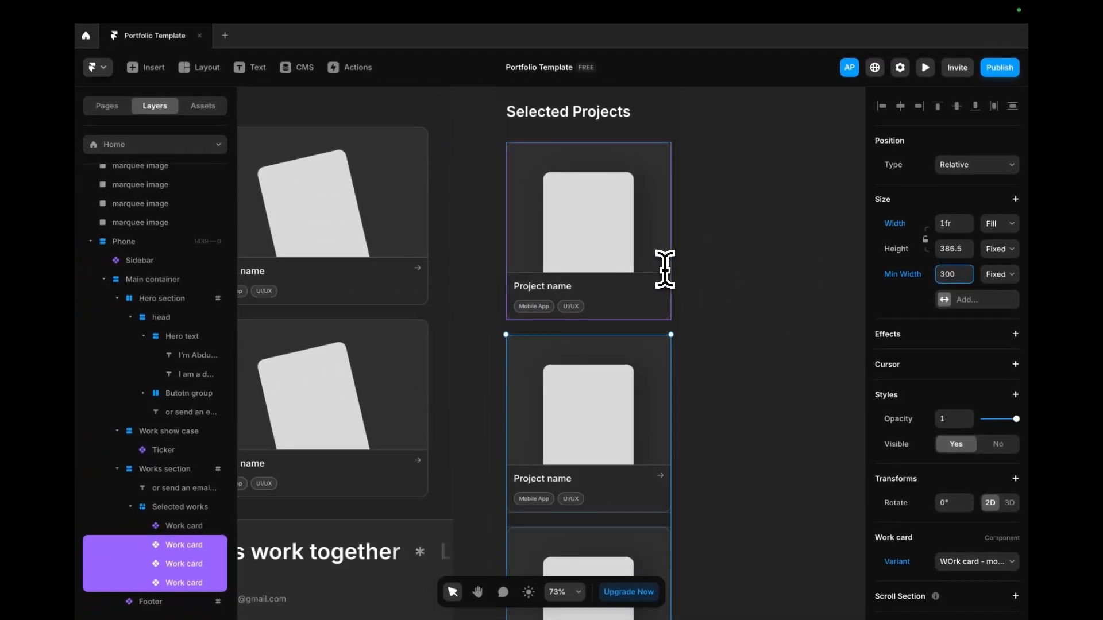
pyautogui.scroll(-1, 655, 304)
pyautogui.scroll(1, 655, 286)
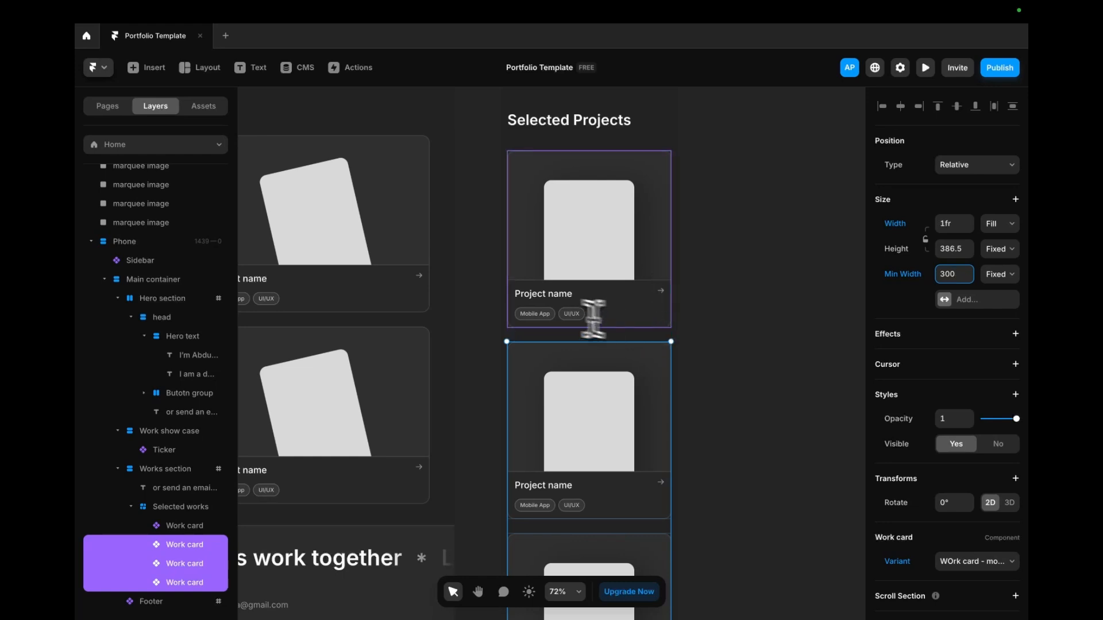
pyautogui.click(684, 340)
pyautogui.click(656, 332)
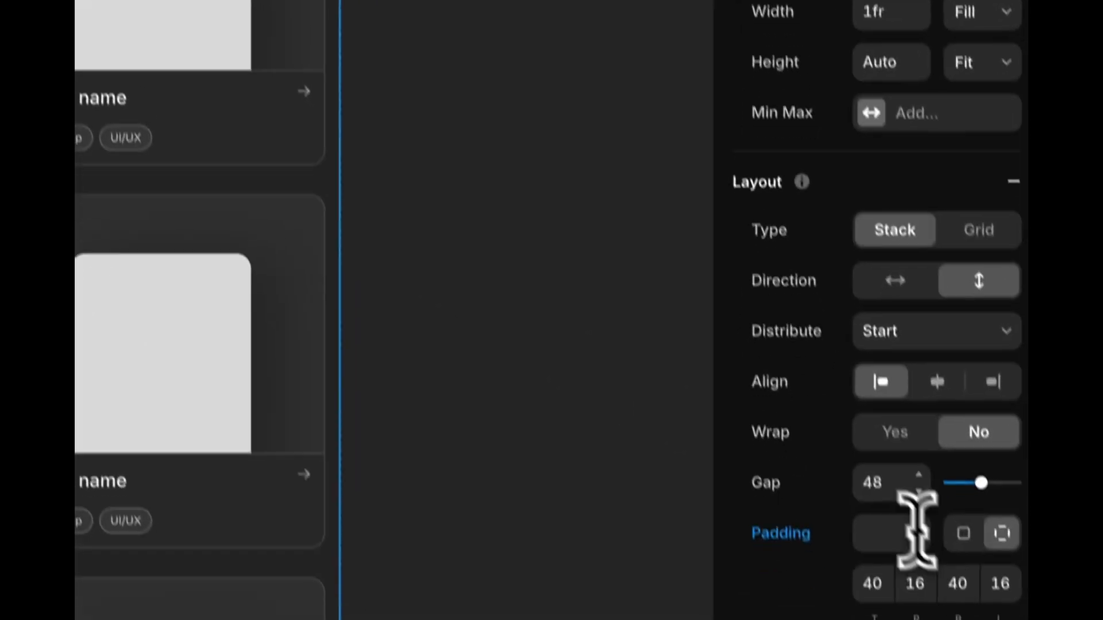
pyautogui.click(874, 452)
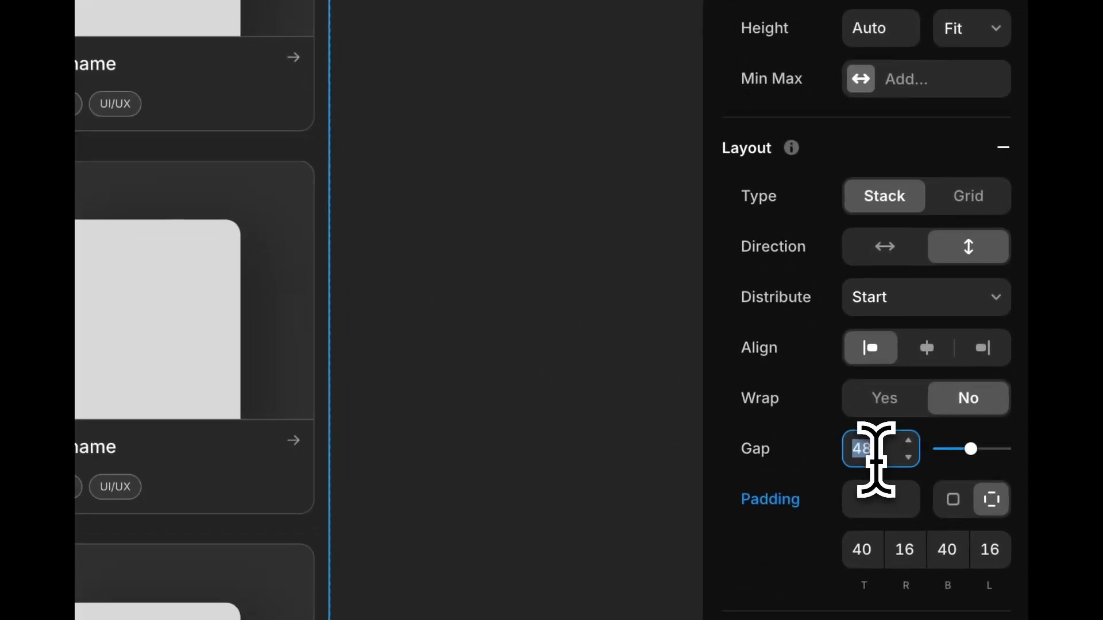
pyautogui.write('32')
pyautogui.press('Return')
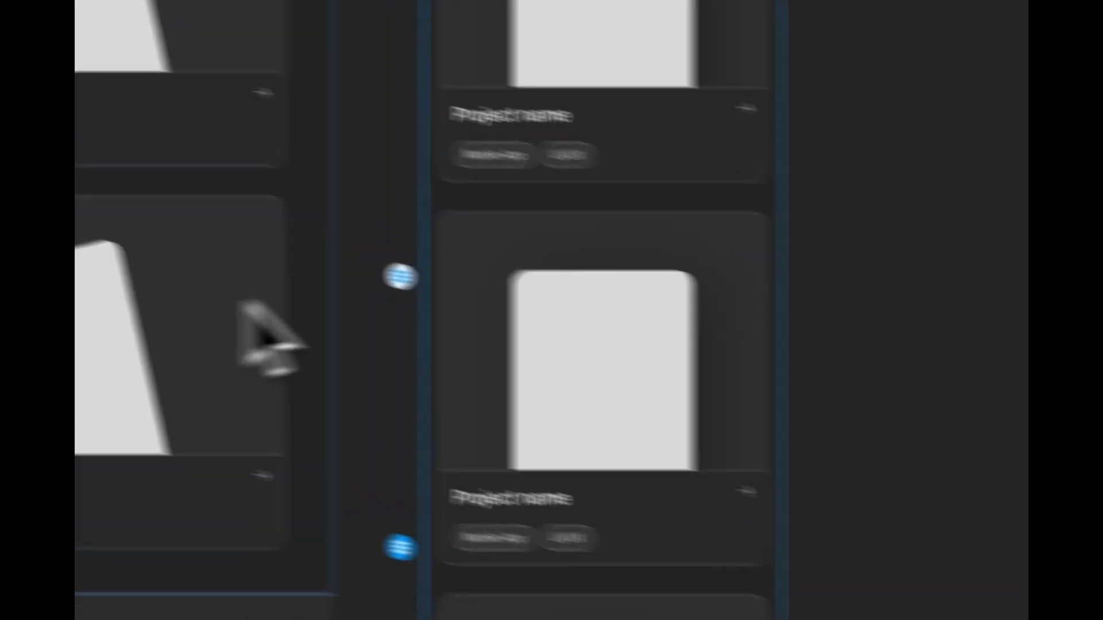
# - Add a second variant to the Phone breakpoint's Footer component and narrow it to phone width
pyautogui.click(582, 276)
pyautogui.scroll(-5, 582, 276)
pyautogui.scroll(-10, 642, 322)
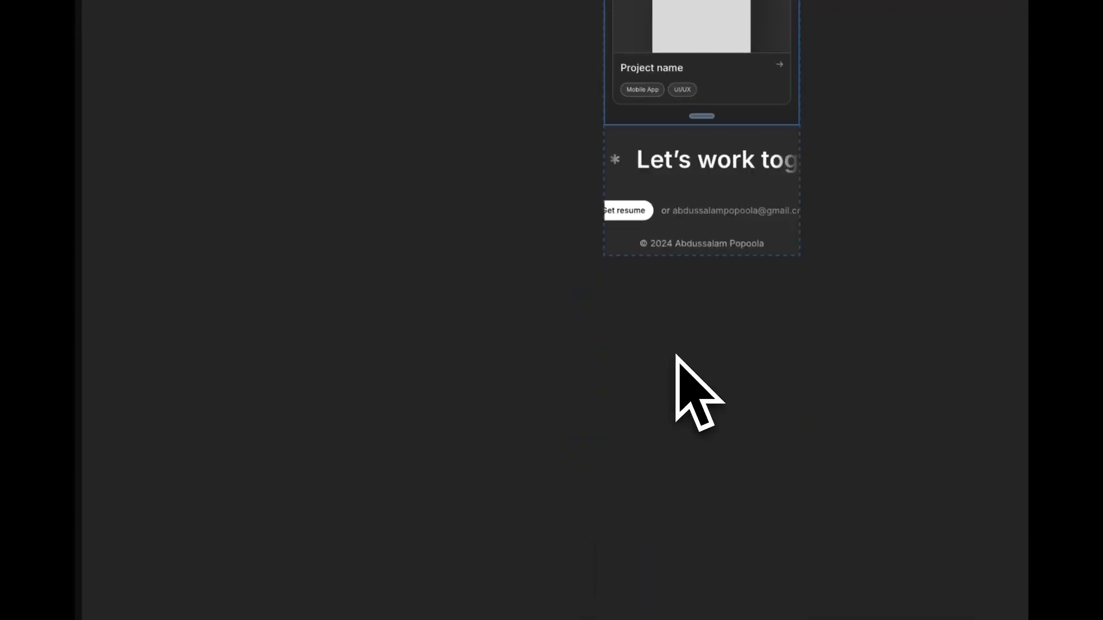
pyautogui.doubleClick(687, 215)
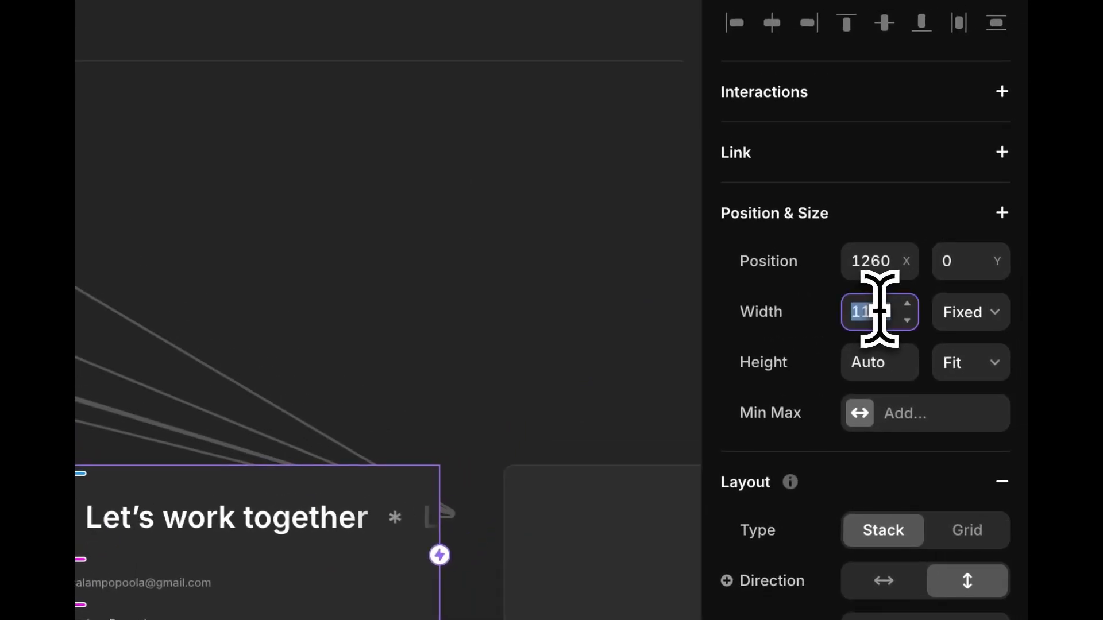
pyautogui.press('Return')
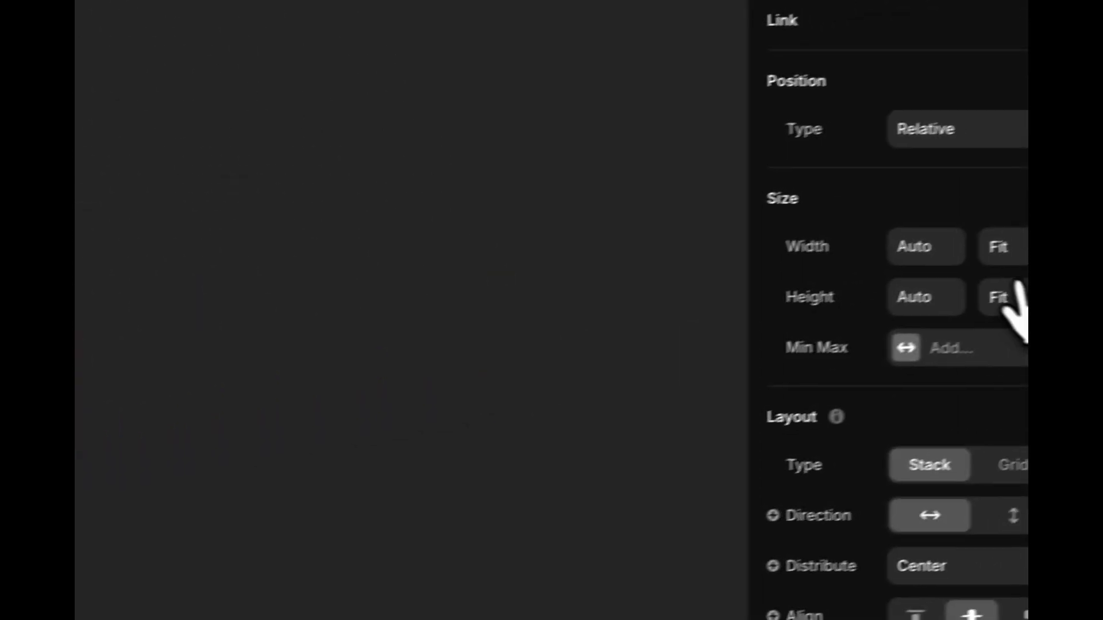
# - Set the button and email stack in footer Variant 2 to Fill width with wrapping on and a gap of 32
pyautogui.click(979, 259)
pyautogui.click(969, 231)
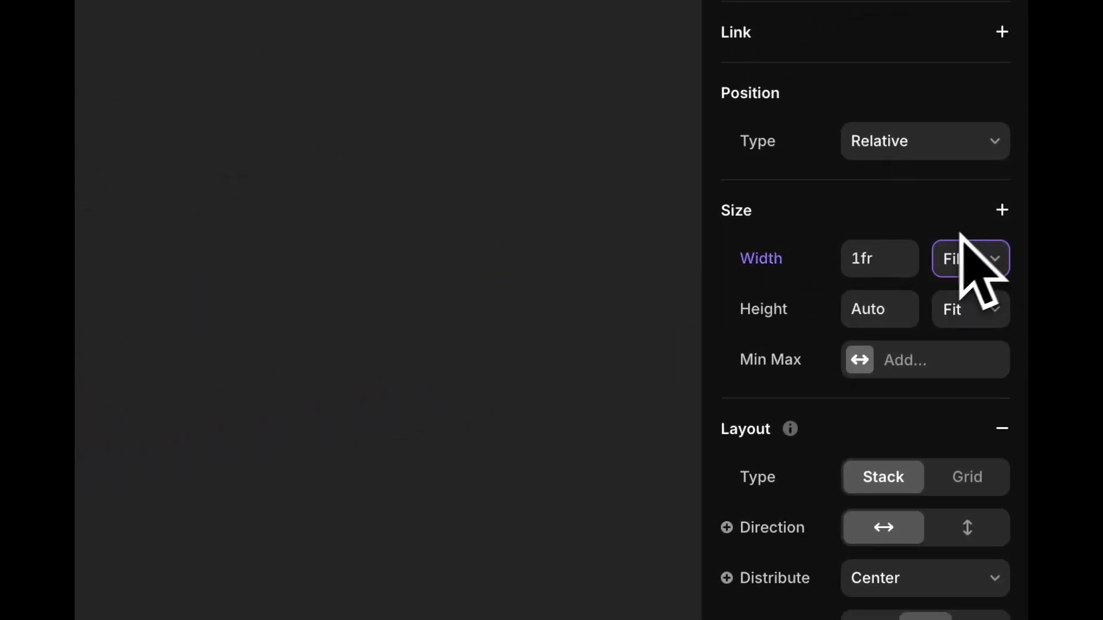
pyautogui.click(885, 379)
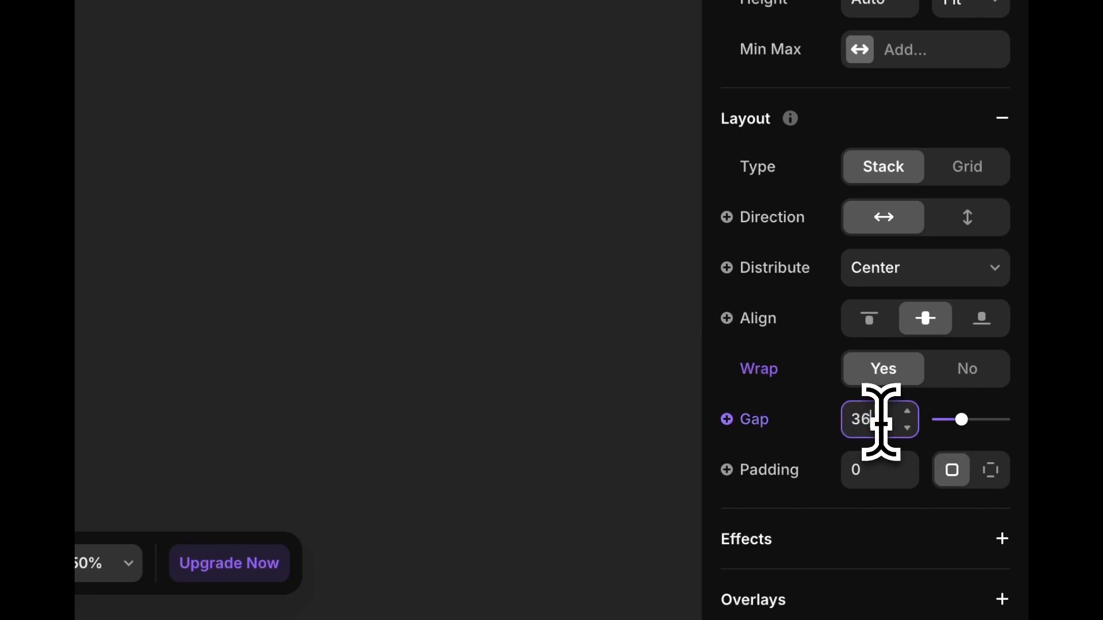
pyautogui.press('Down')
pyautogui.press('Down')
pyautogui.press('Down')
pyautogui.press('Down')
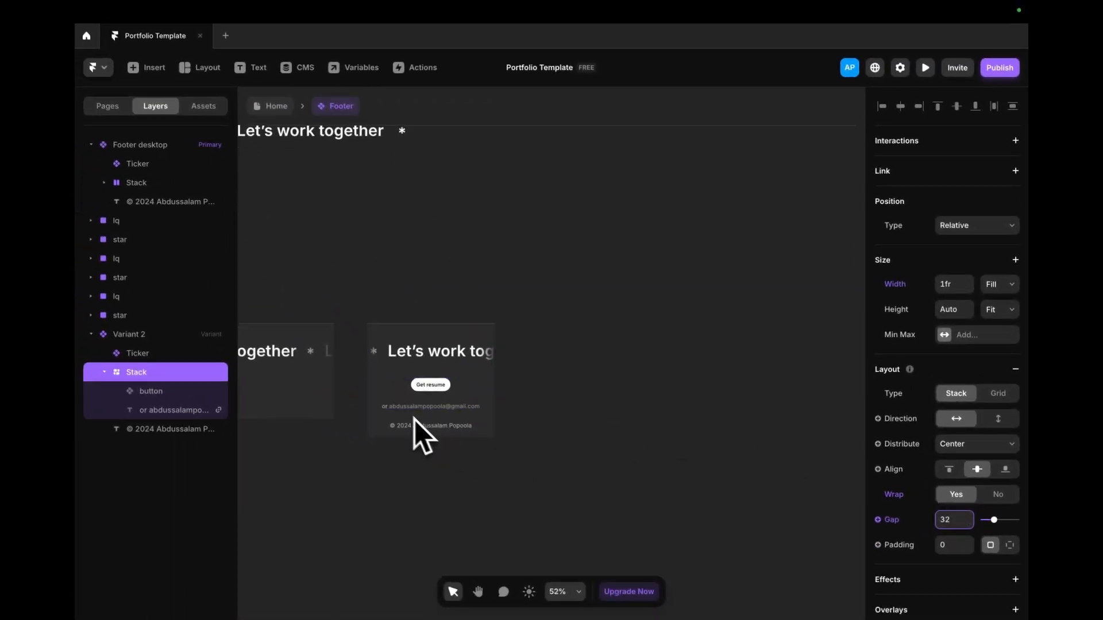
# - Return to the Home page and switch the Phone breakpoint's footer to Variant 2
pyautogui.click(528, 375)
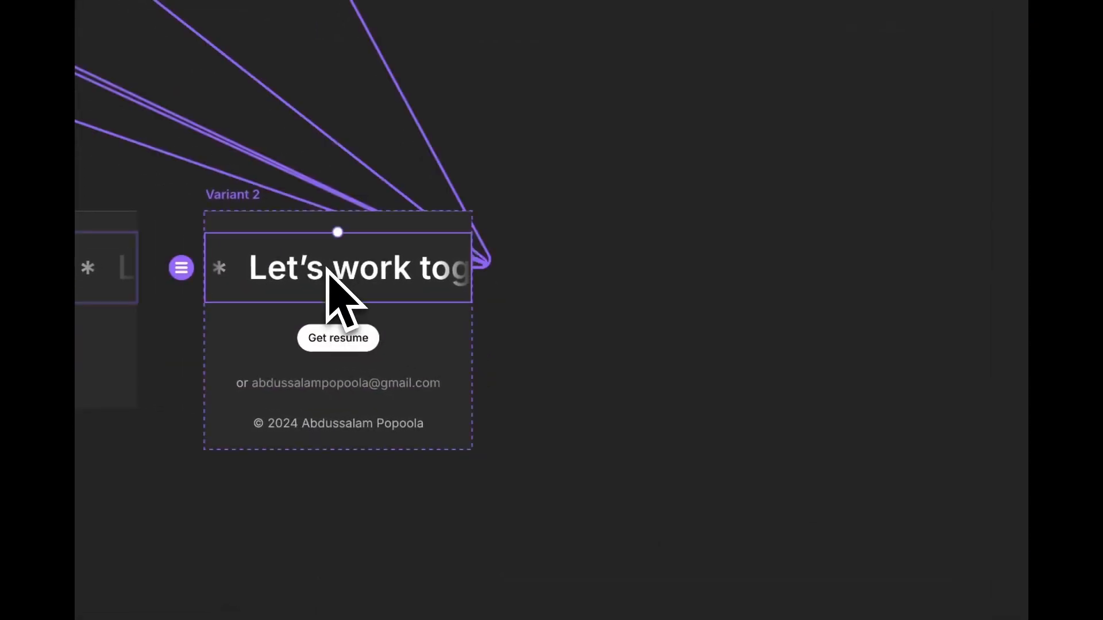
pyautogui.click(629, 497)
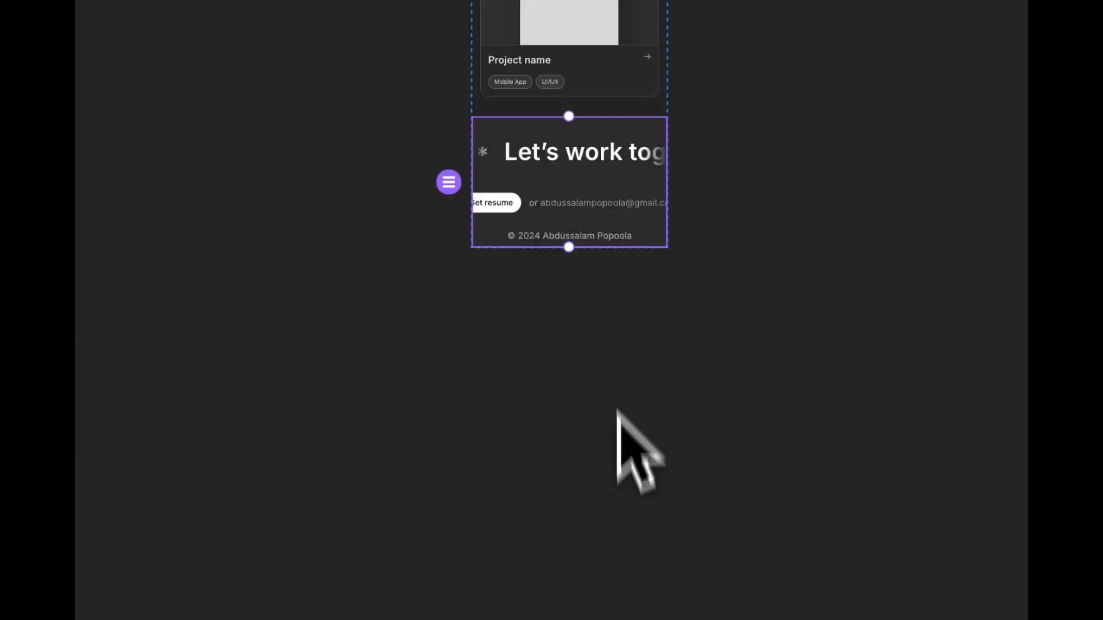
pyautogui.click(986, 486)
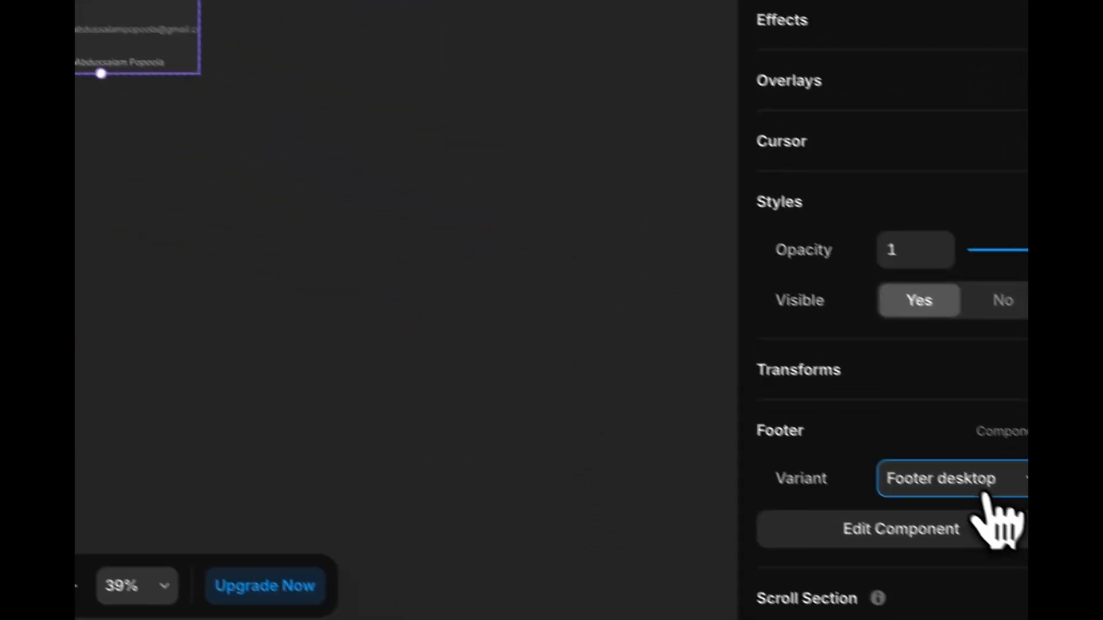
pyautogui.click(944, 480)
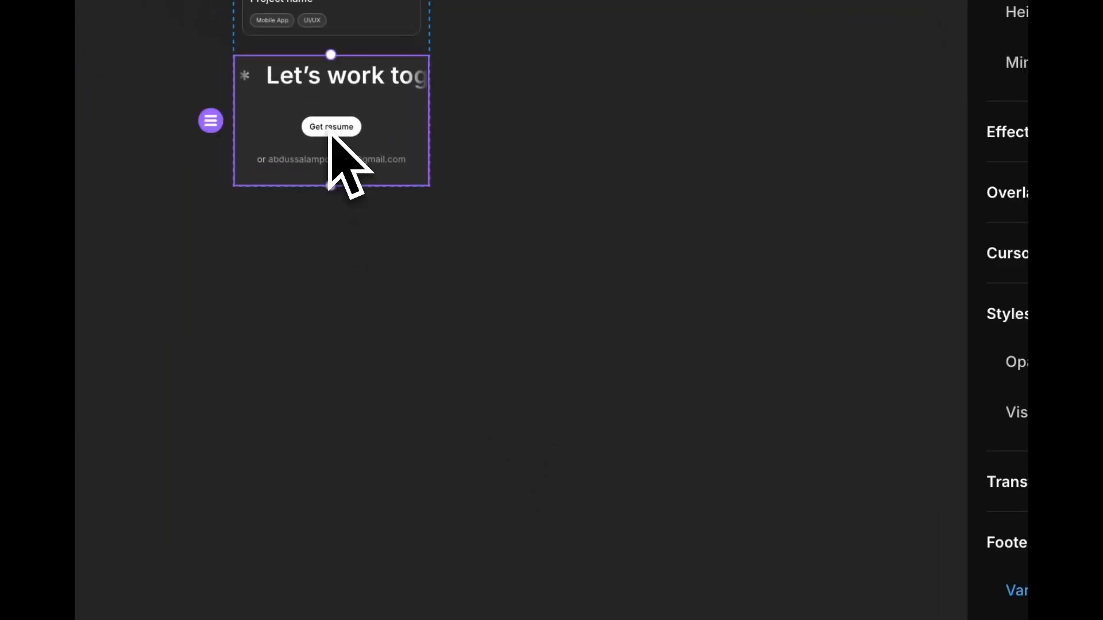
# - Set the height of the Phone and Desktop footers to Fit Content
pyautogui.click(996, 237)
pyautogui.click(967, 323)
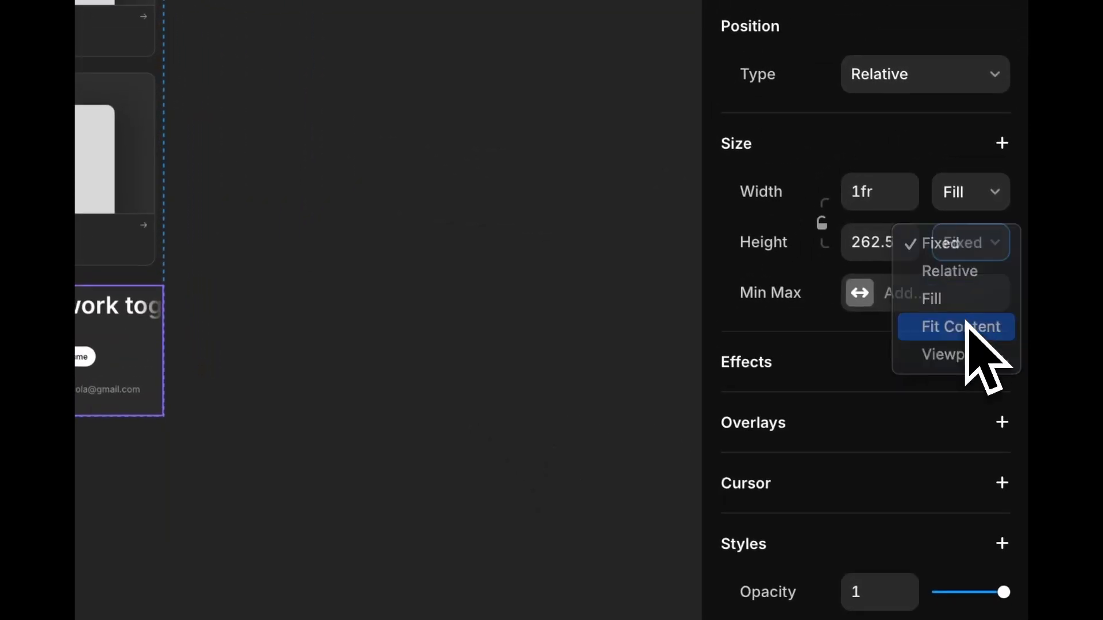
pyautogui.scroll(6, 103, 321)
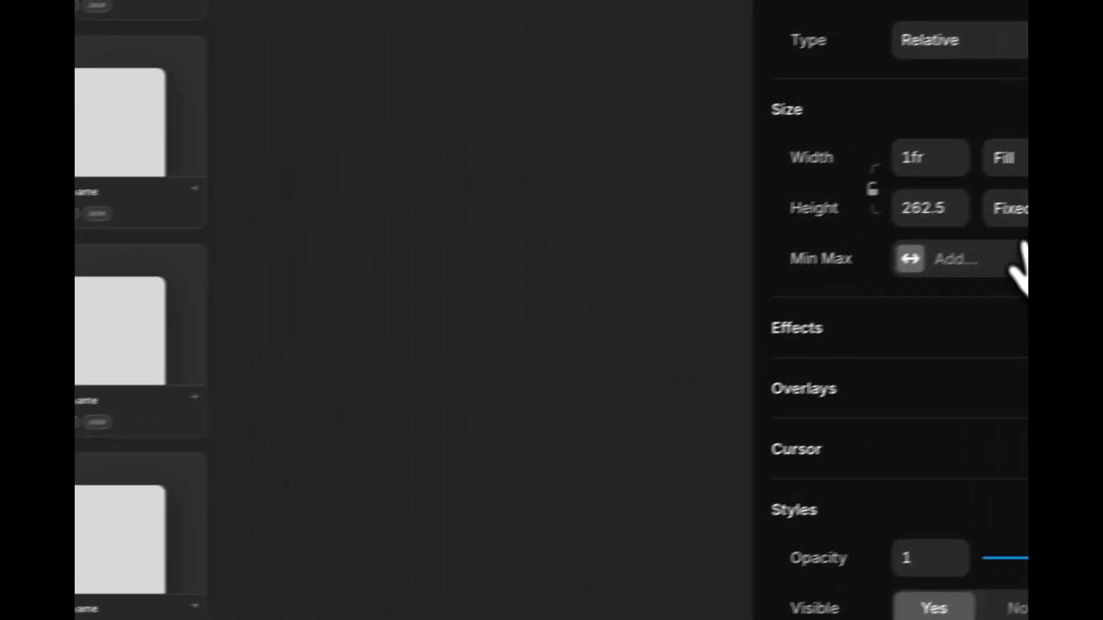
pyautogui.click(996, 213)
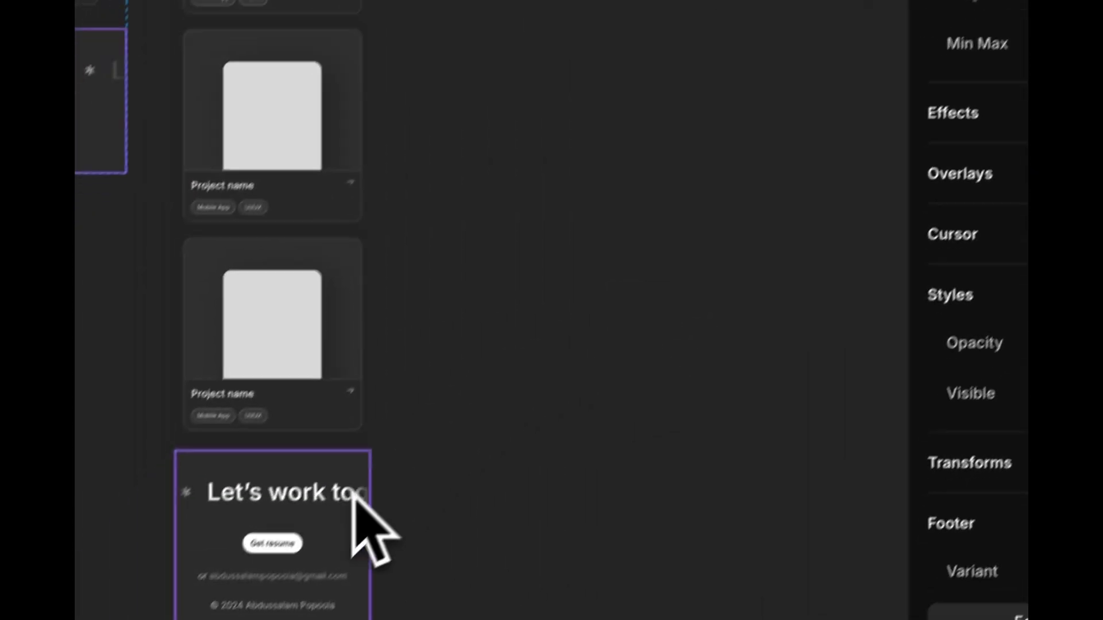
pyautogui.click(1017, 37)
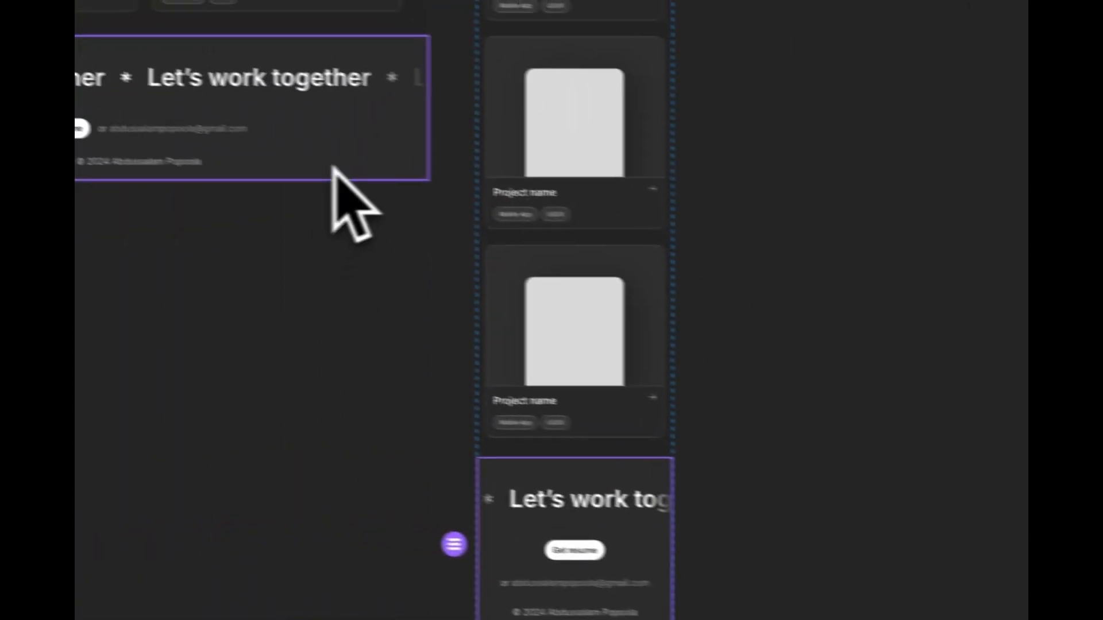
# - Look over the Phone breakpoint's layout from the hero section through Selected Projects to the footer
pyautogui.scroll(8, 648, 449)
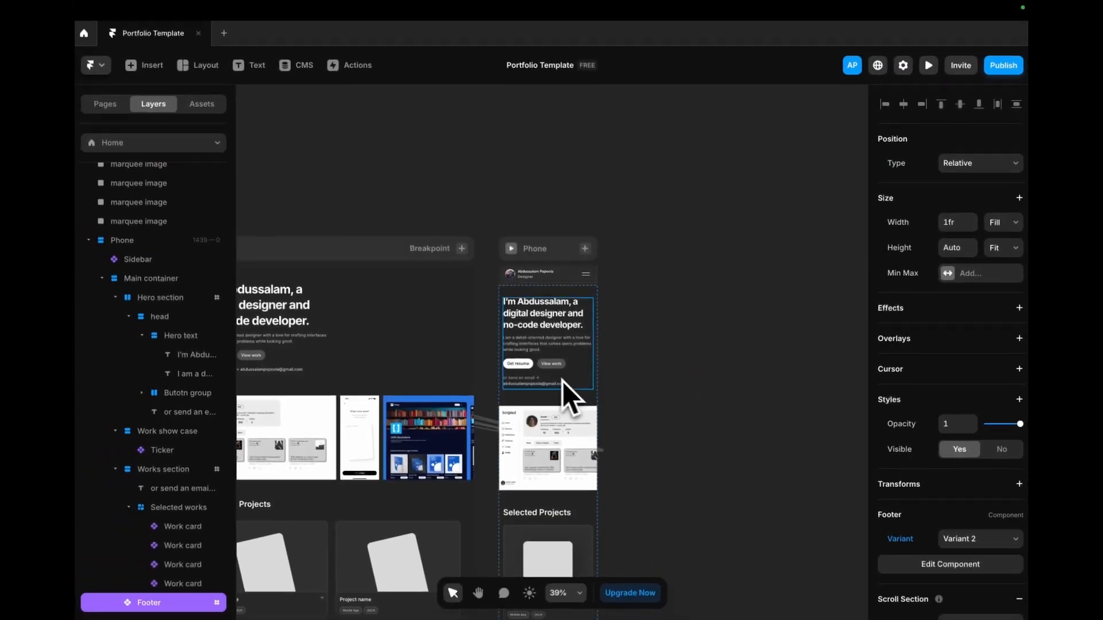
pyautogui.scroll(-3, 562, 378)
pyautogui.scroll(-1, 561, 377)
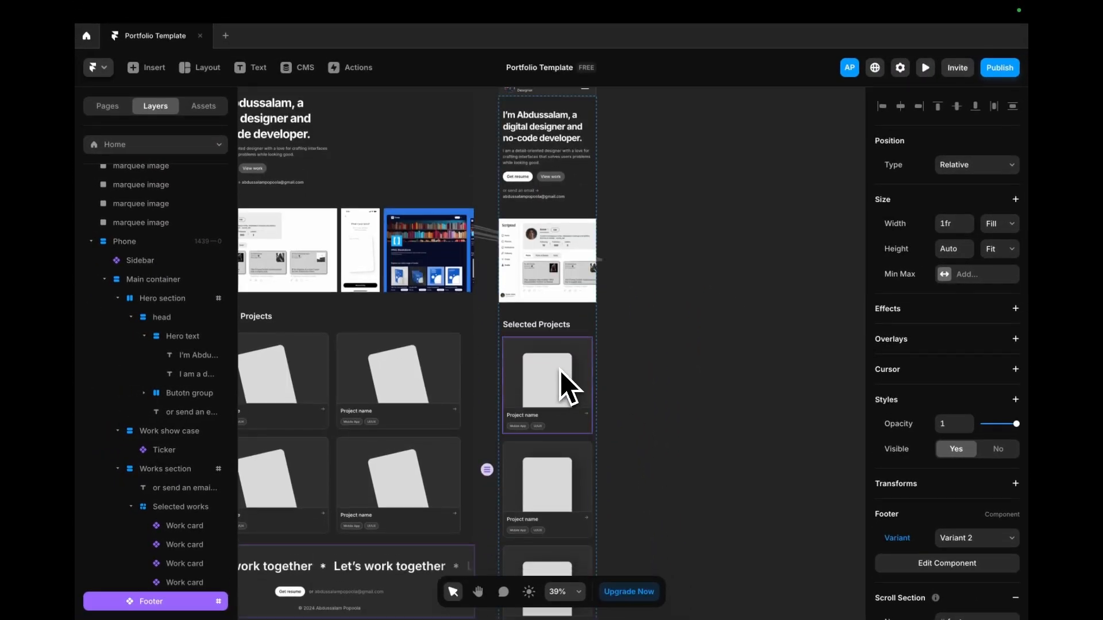
pyautogui.scroll(-3, 561, 374)
pyautogui.scroll(-1, 561, 365)
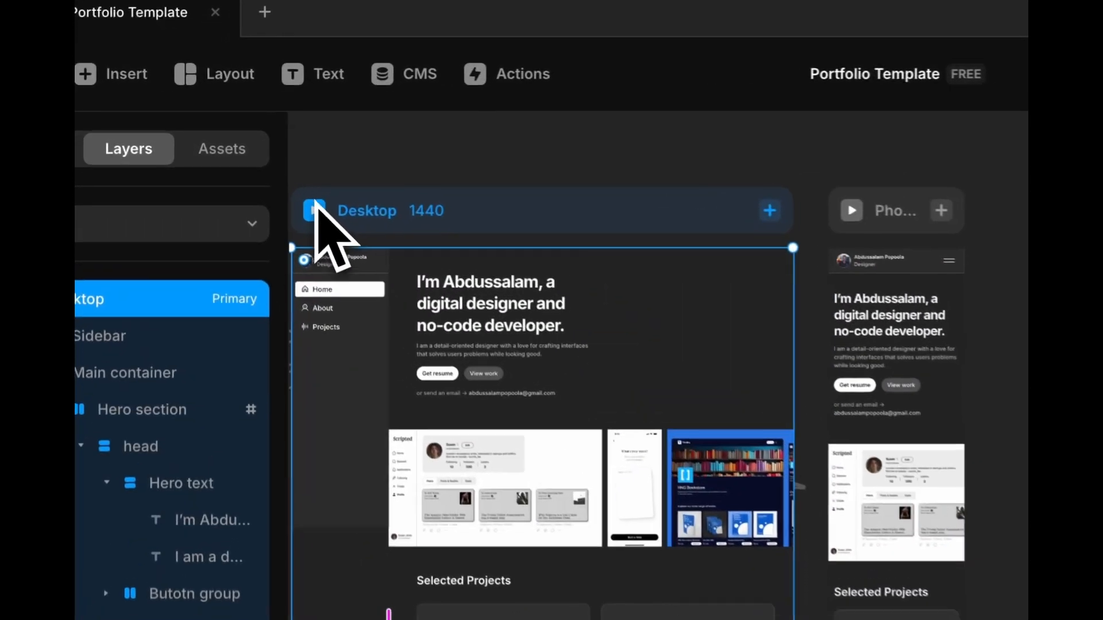
# - Preview the Desktop breakpoint, check the sidebar and project cards along the page, and return to the canvas
pyautogui.click(251, 137)
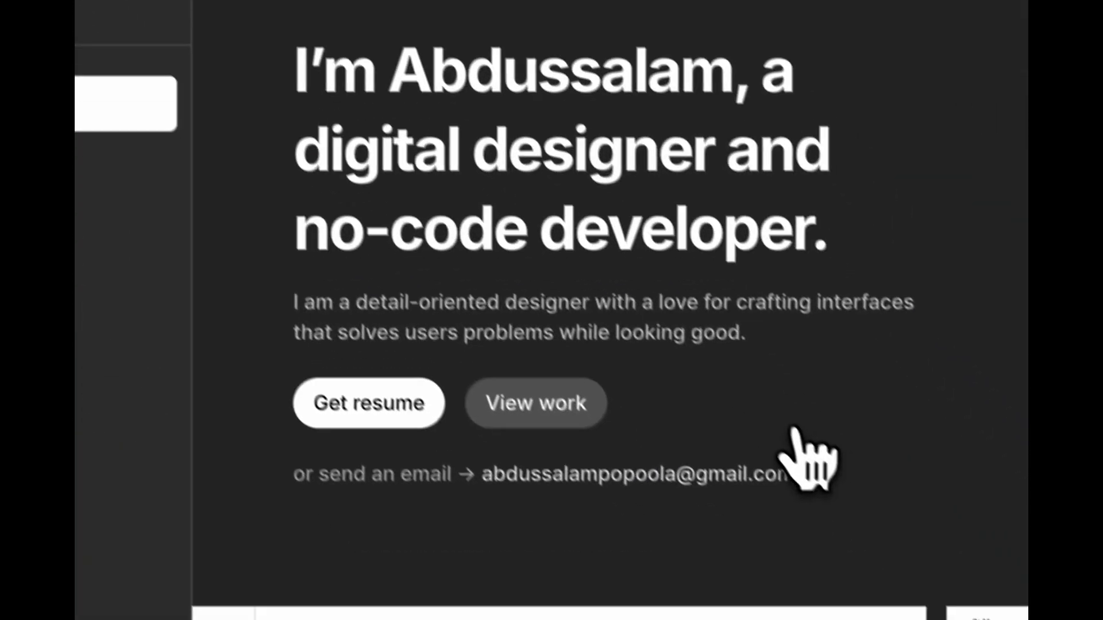
pyautogui.scroll(-3, 955, 610)
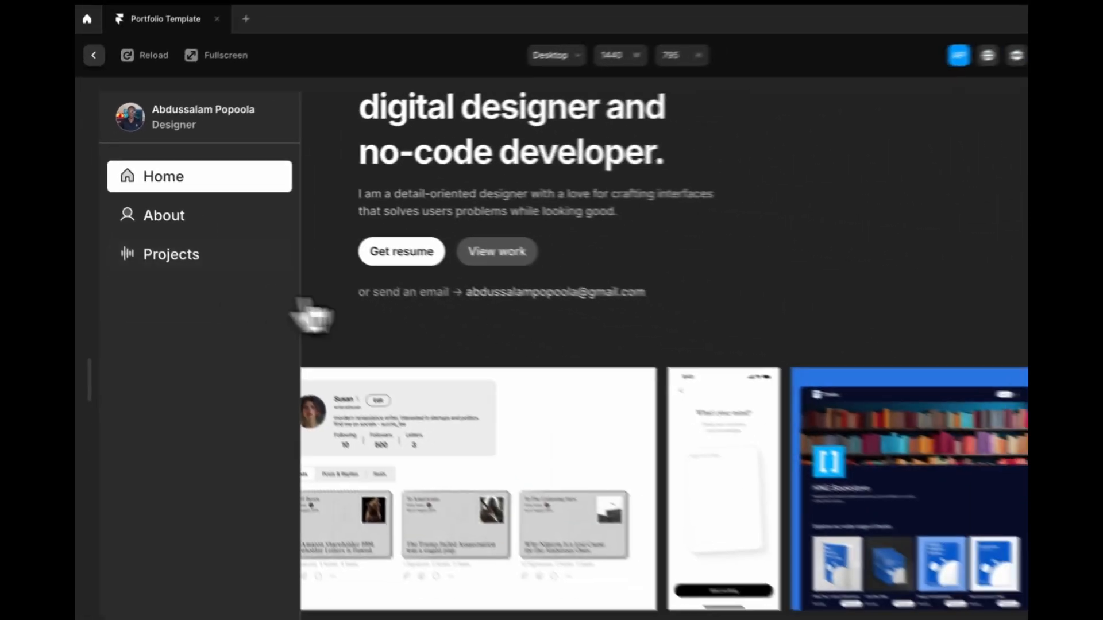
pyautogui.scroll(-10, 913, 510)
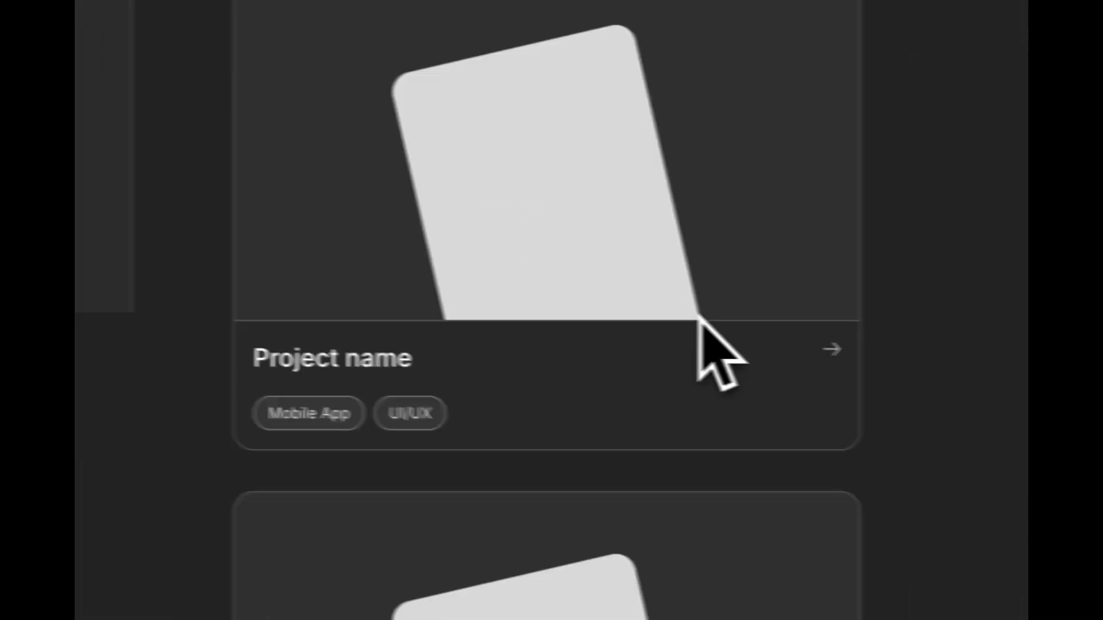
pyautogui.scroll(-10, 677, 312)
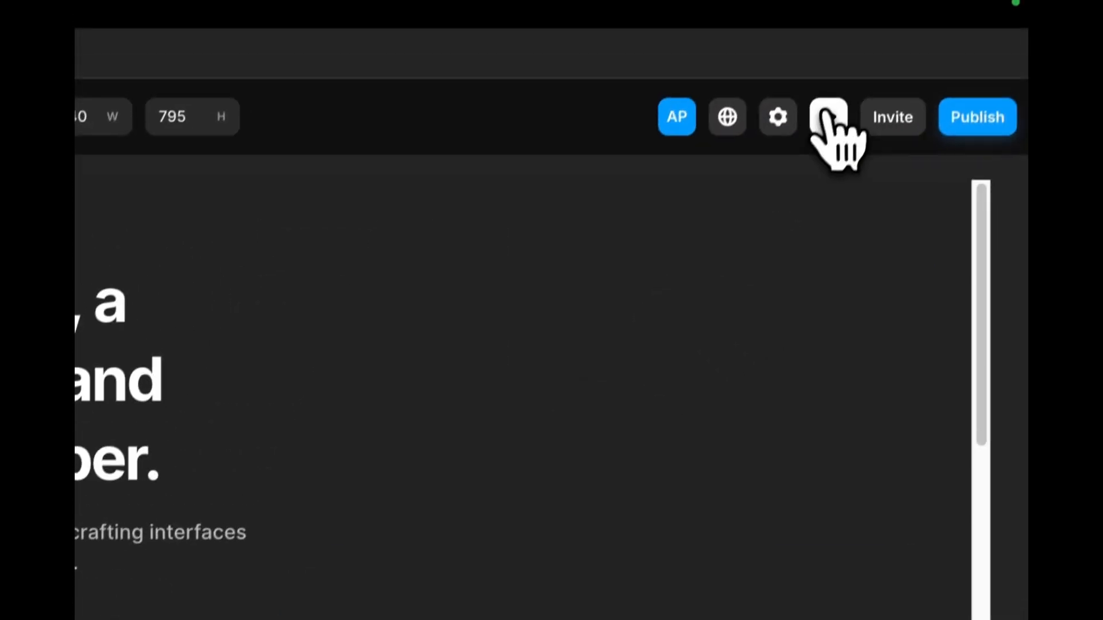
pyautogui.click(837, 135)
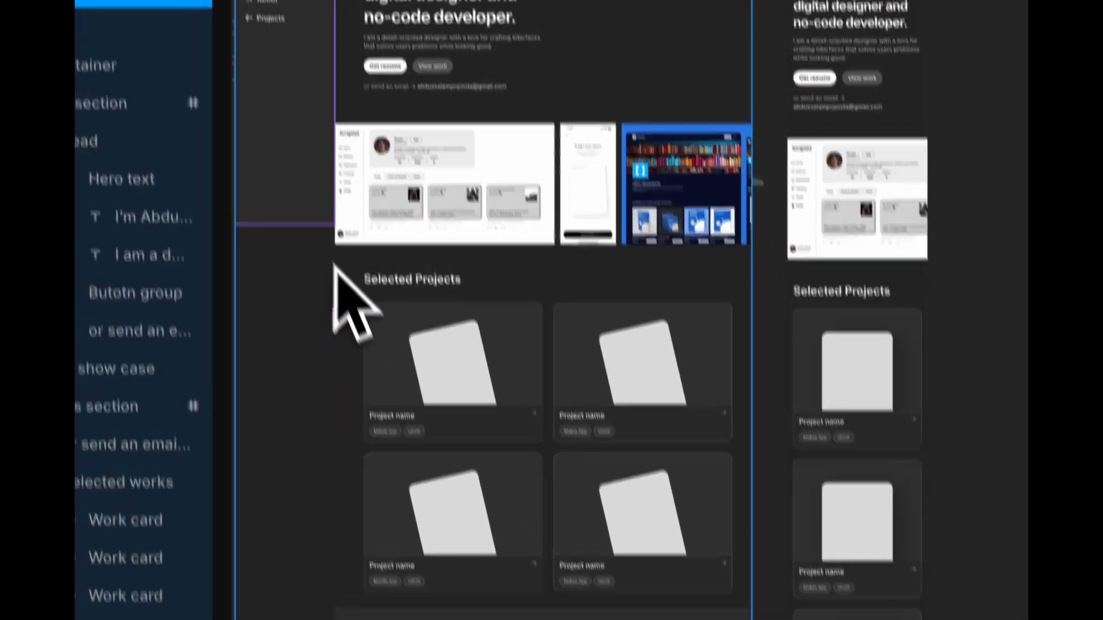
# - Preview the Desktop page at different widths to check how the project cards reflow, and close the mail window
pyautogui.click(202, 190)
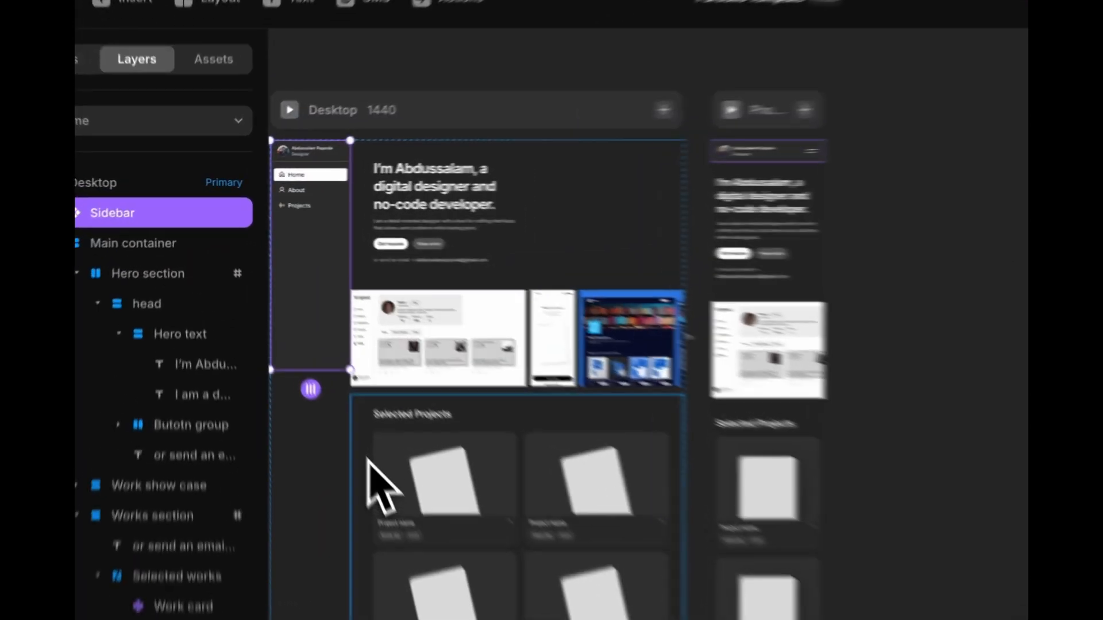
pyautogui.click(303, 350)
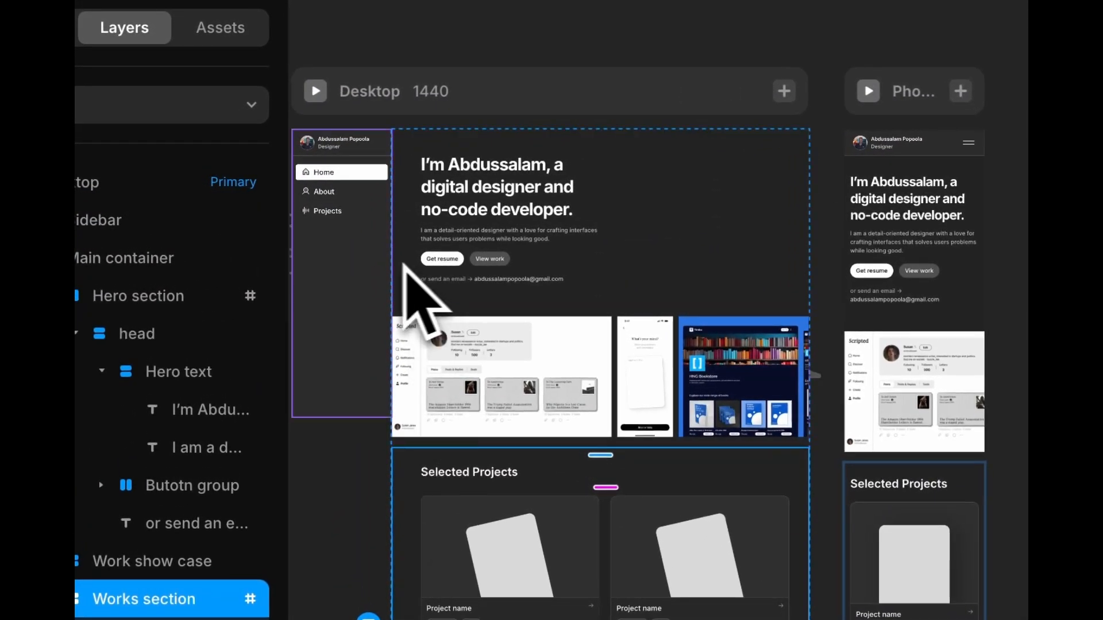
pyautogui.click(377, 274)
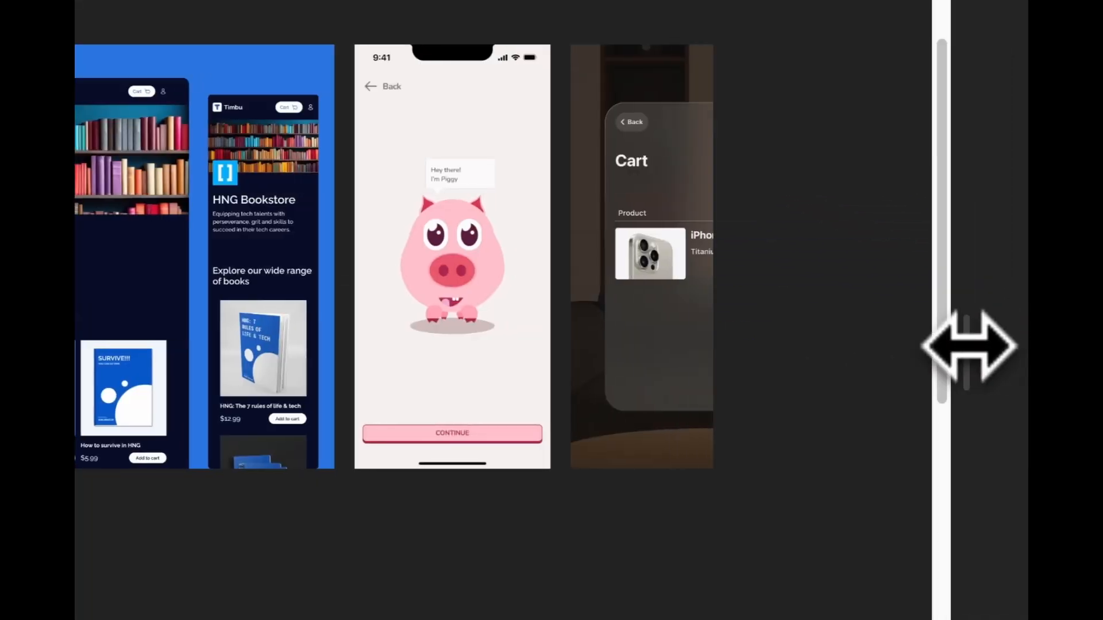
pyautogui.scroll(-10, 577, 308)
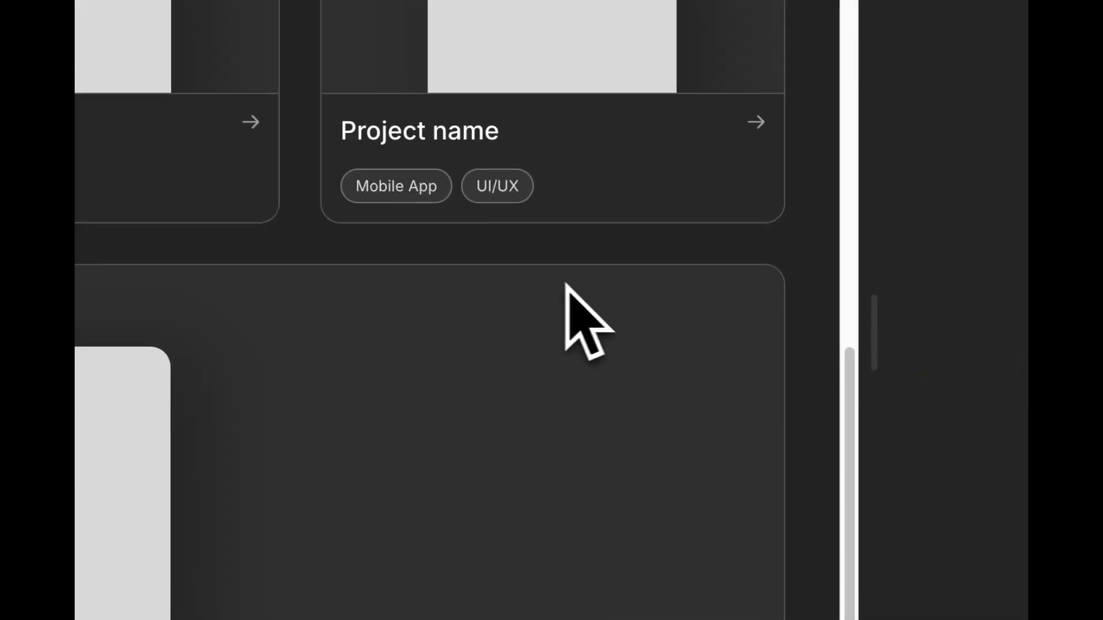
pyautogui.scroll(3, 586, 313)
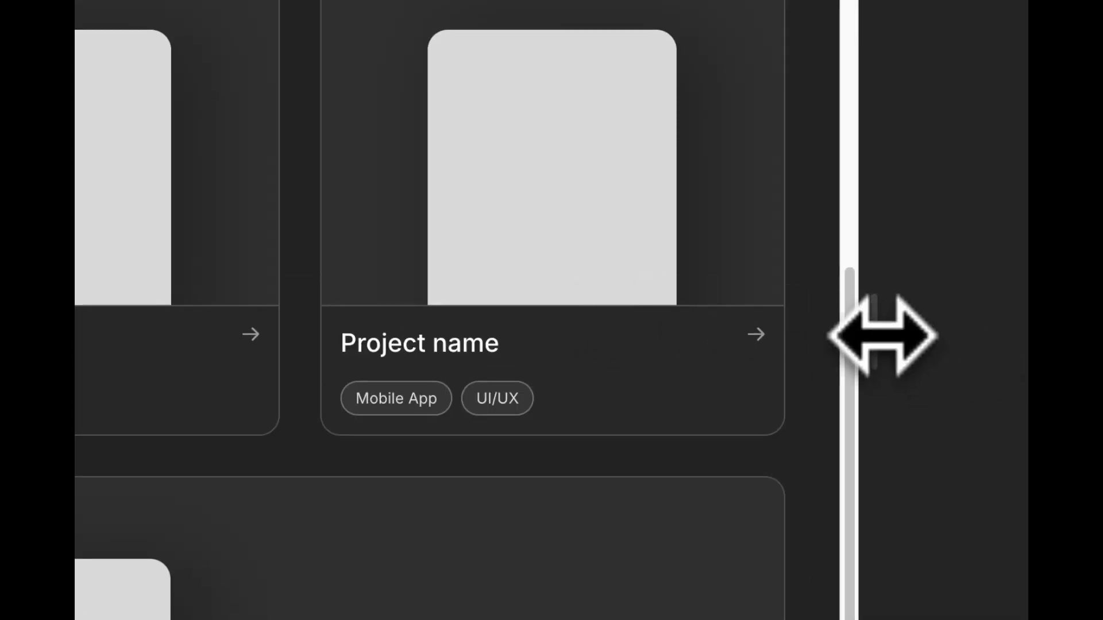
pyautogui.moveTo(882, 336); pyautogui.dragTo(1032, 328)
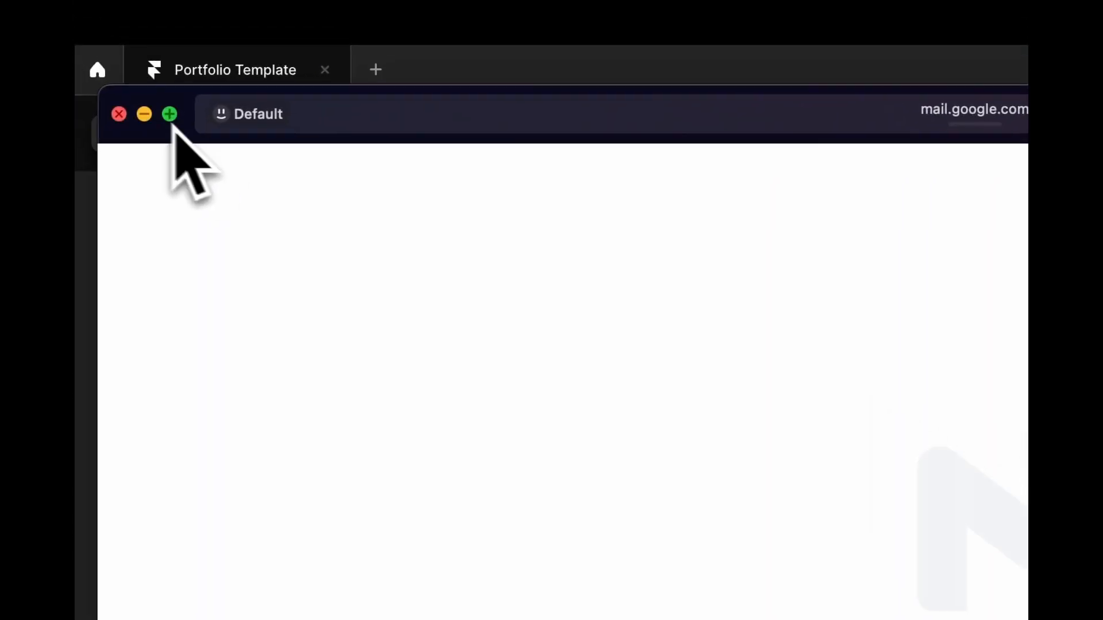
pyautogui.click(120, 115)
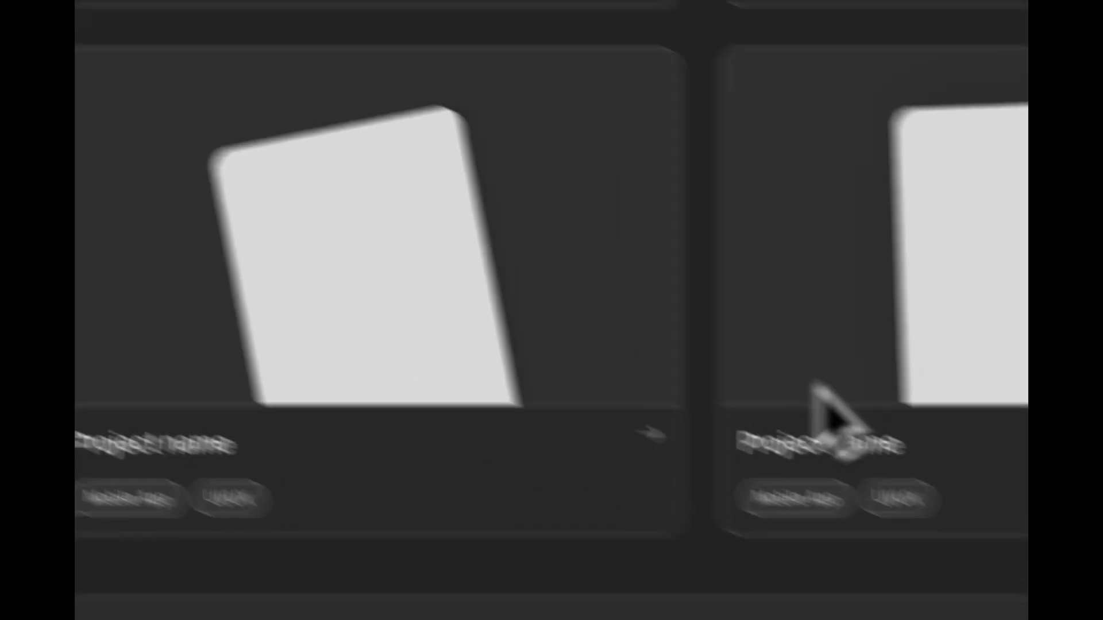
# - Test the sidebar's Home and About links in the Desktop preview and return to the canvas
pyautogui.scroll(15, 813, 384)
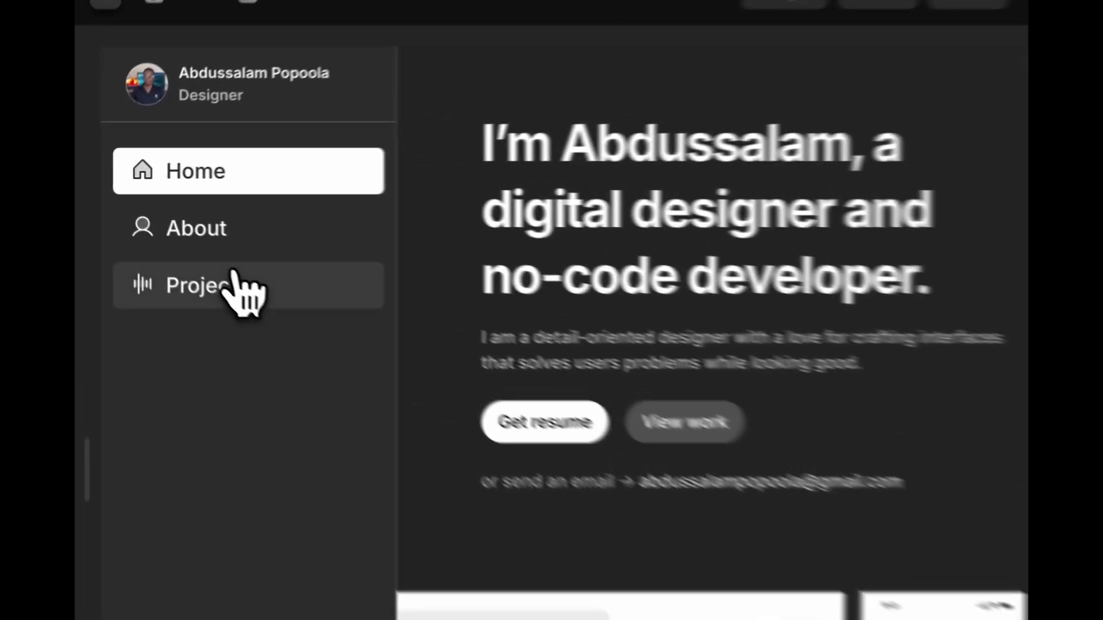
pyautogui.click(166, 242)
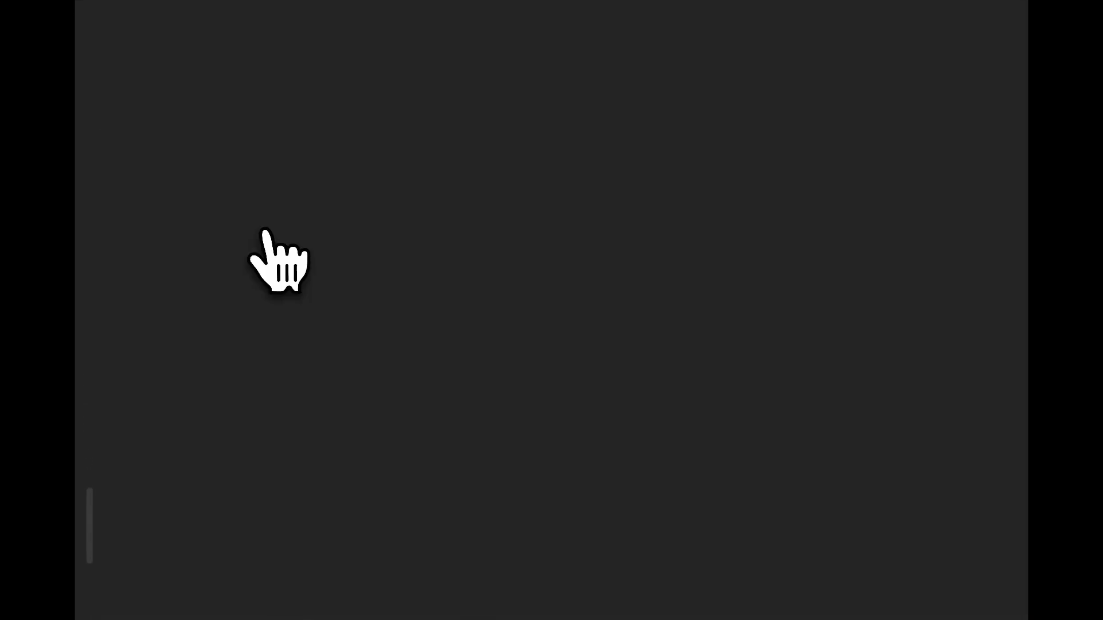
pyautogui.click(451, 127)
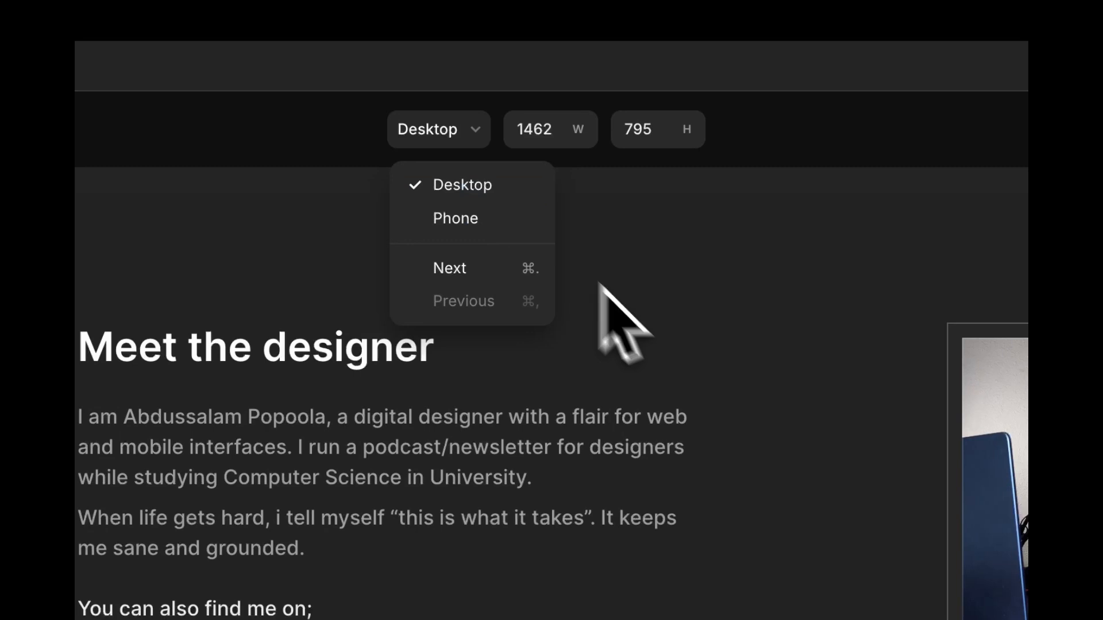
pyautogui.click(248, 340)
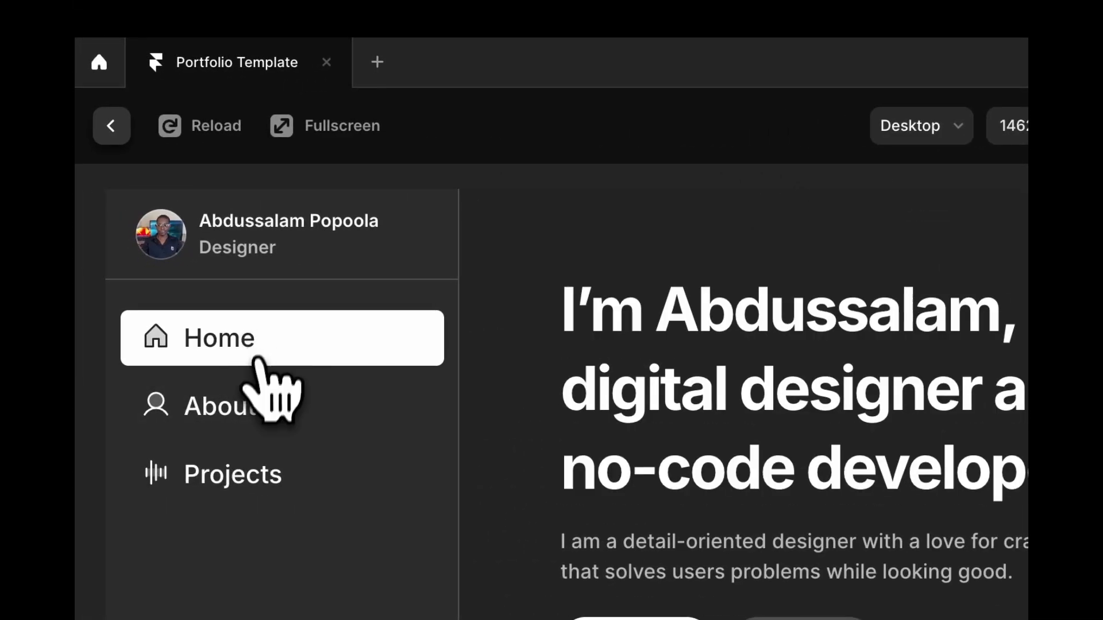
pyautogui.click(244, 402)
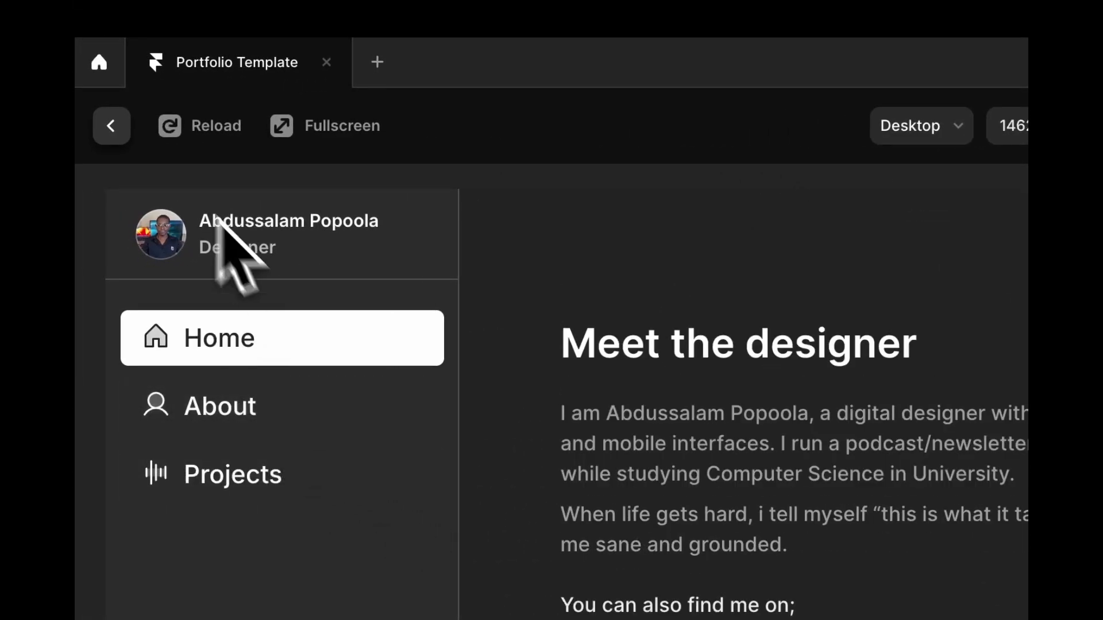
pyautogui.click(113, 125)
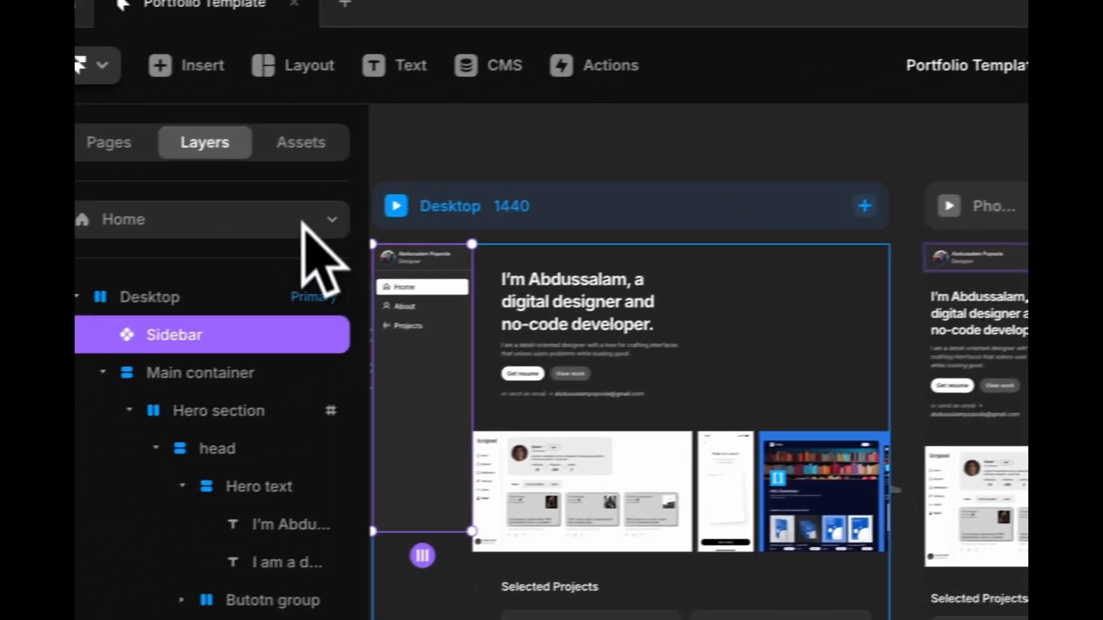
# - Switch to the /about page and change its Desktop sidebar to the variant with About active
pyautogui.click(296, 212)
pyautogui.click(217, 332)
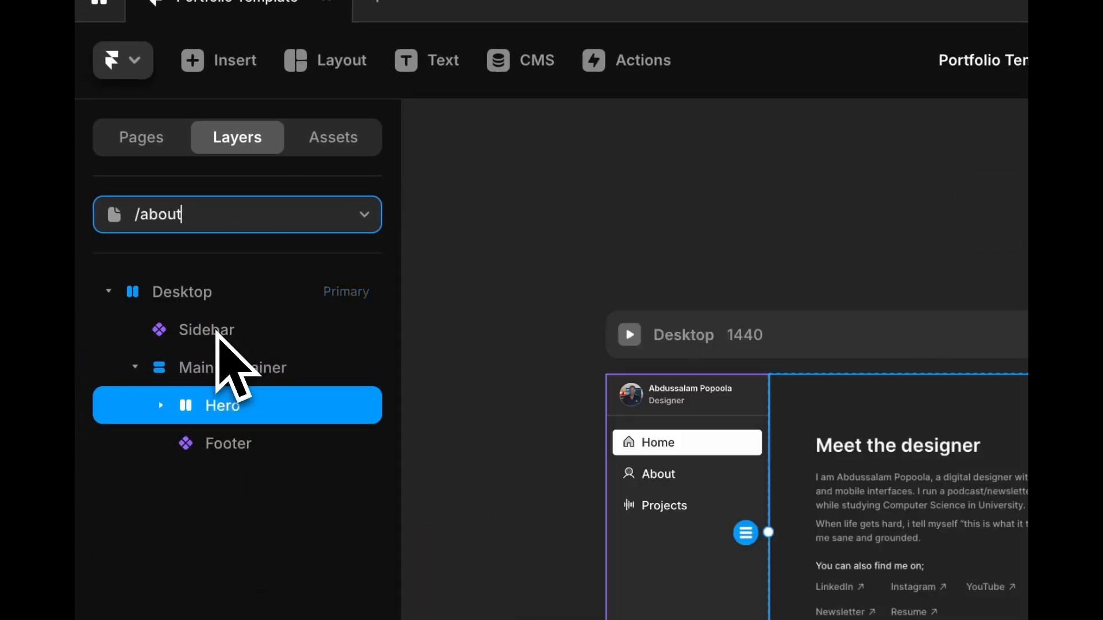
pyautogui.click(625, 434)
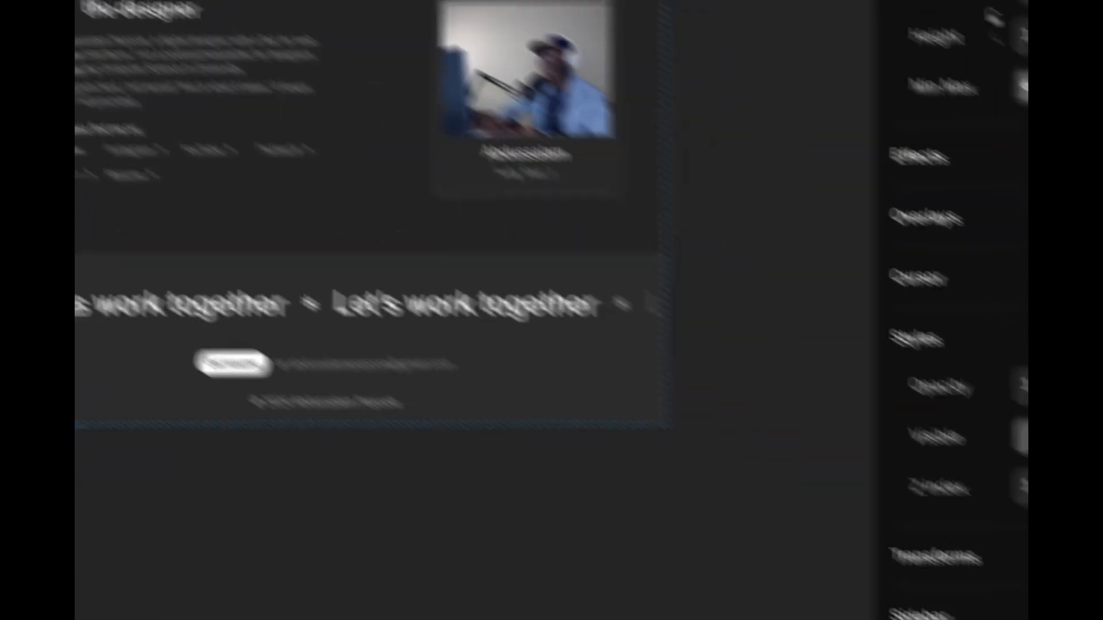
pyautogui.click(919, 560)
pyautogui.click(890, 463)
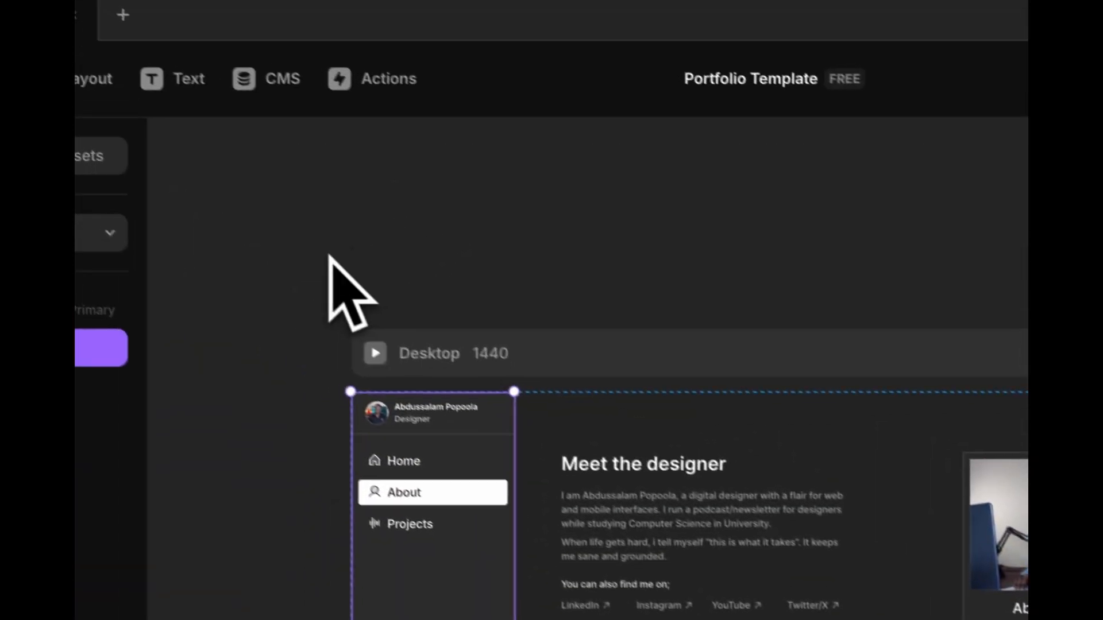
# - Preview the /about page on the Desktop breakpoint and test the sidebar's Home link
pyautogui.click(378, 354)
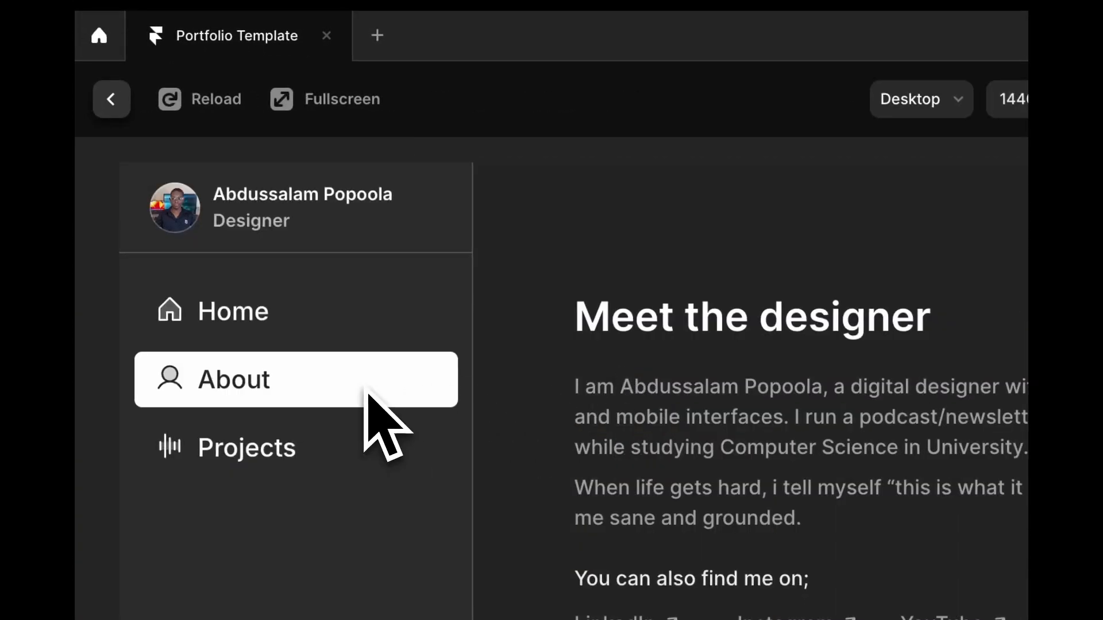
pyautogui.click(325, 315)
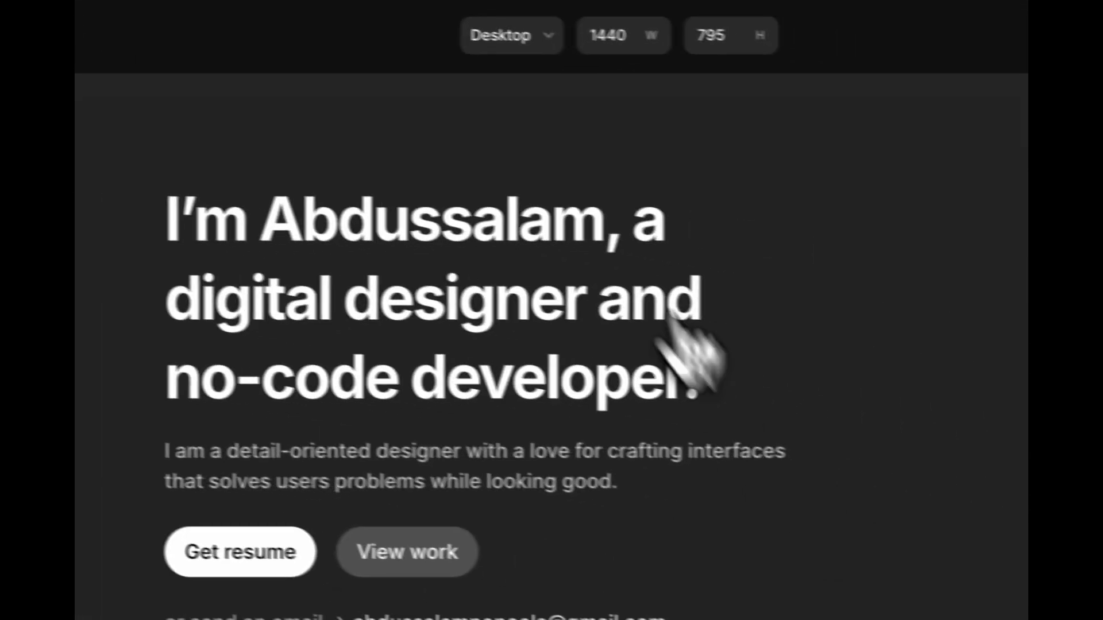
pyautogui.click(954, 102)
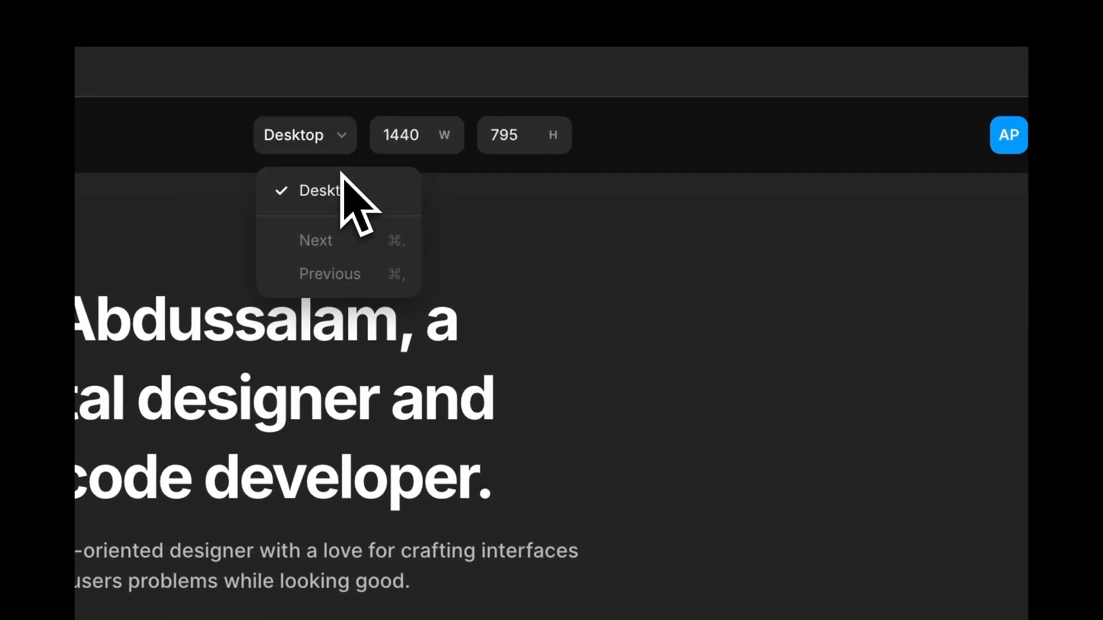
pyautogui.click(344, 183)
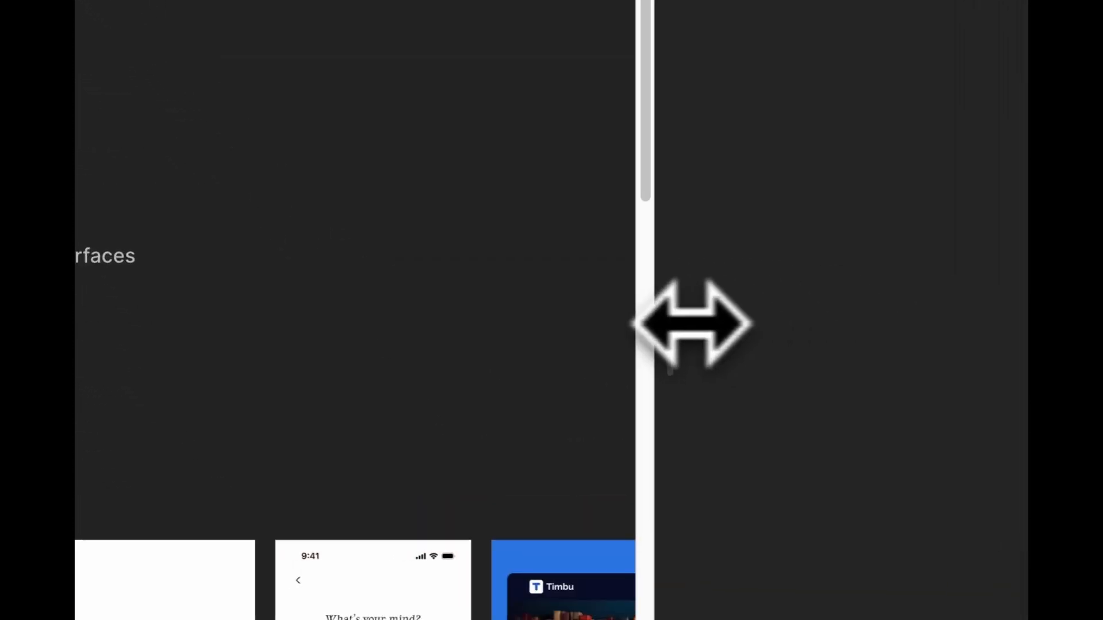
# - Narrow the preview to 352 px wide and review the Home page from the hero section to the footer
pyautogui.moveTo(691, 323); pyautogui.dragTo(547, 262)
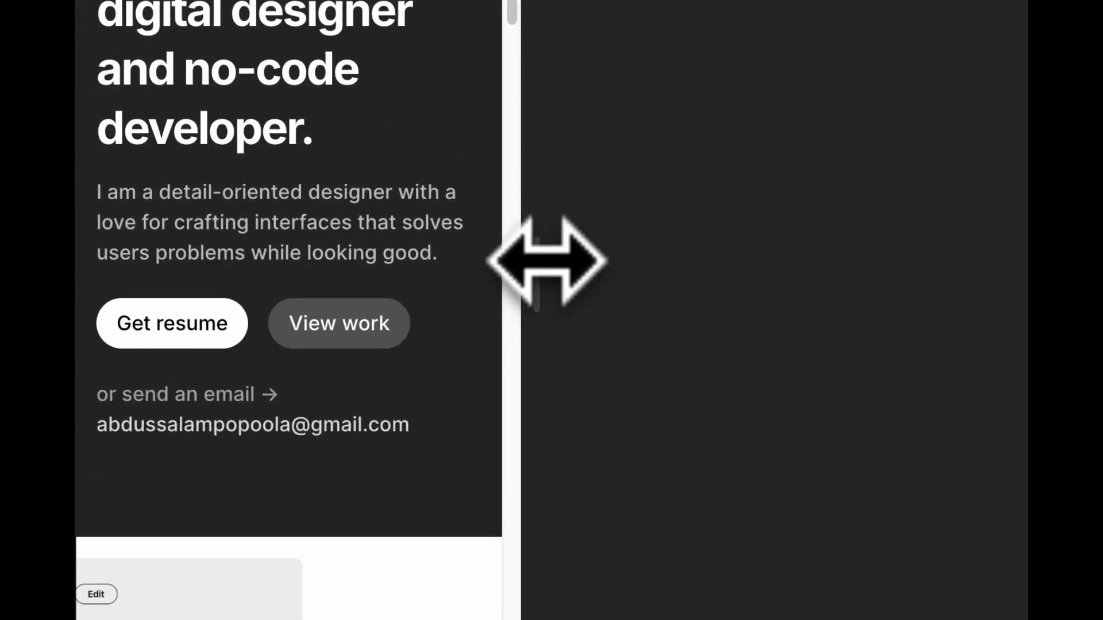
pyautogui.scroll(-10, 369, 438)
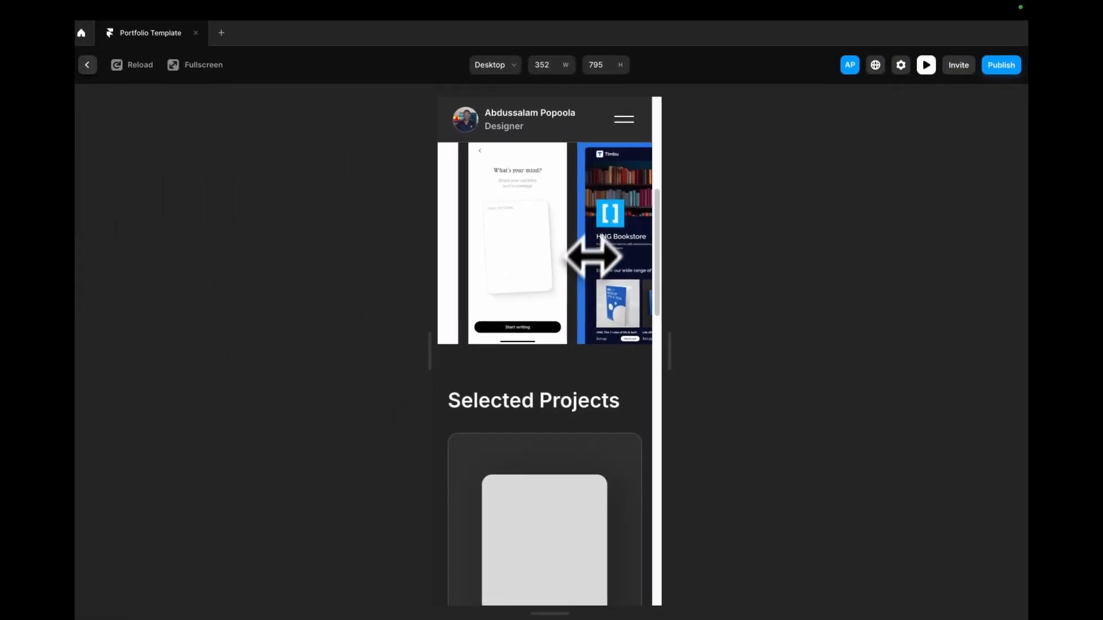
pyautogui.scroll(-8, 414, 290)
pyautogui.scroll(-2, 607, 378)
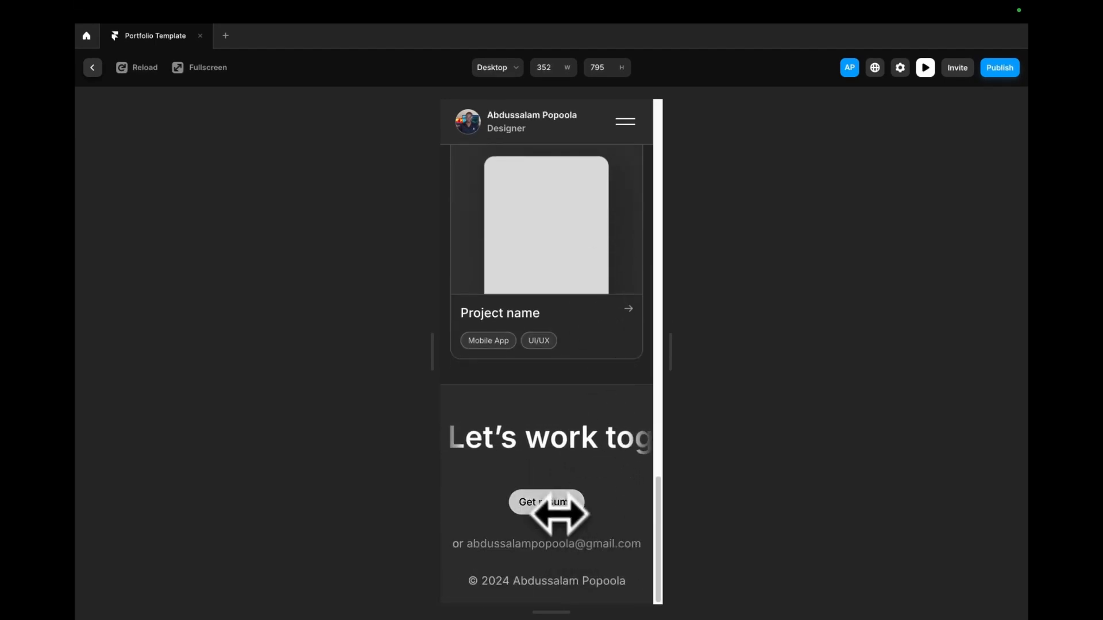
# - Open and close the mobile navigation menu repeatedly in the narrow preview to test its animation
pyautogui.click(626, 128)
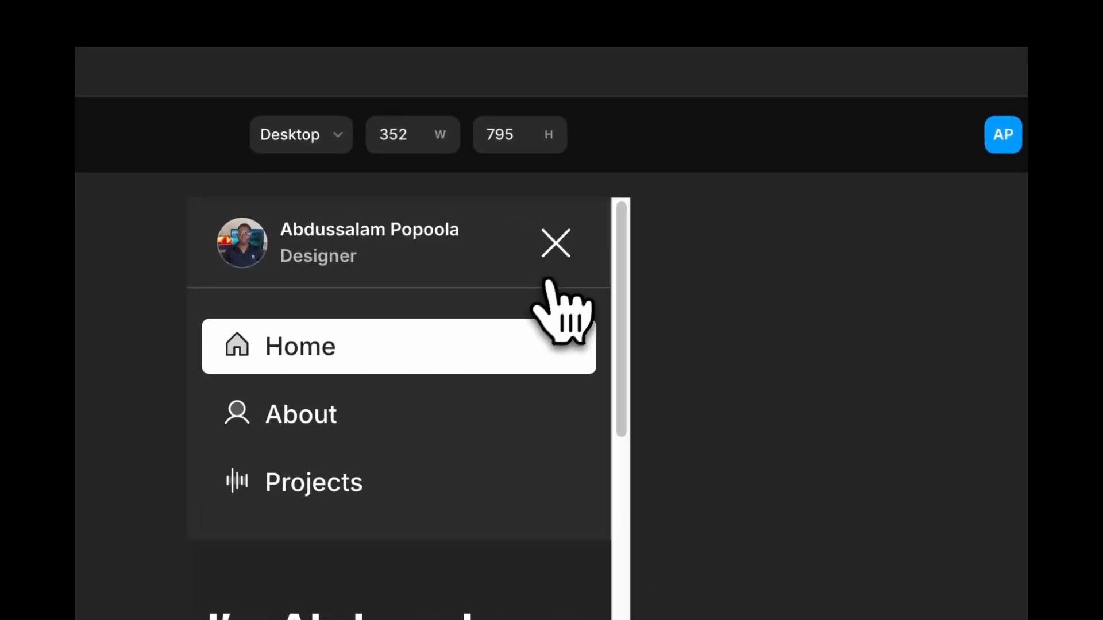
pyautogui.click(553, 244)
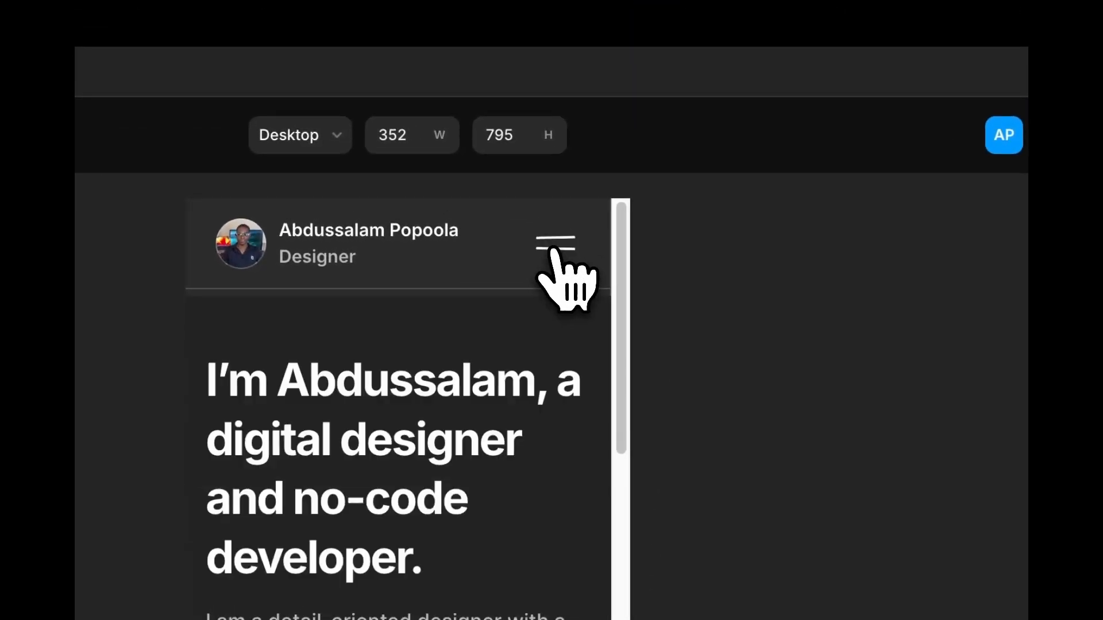
pyautogui.click(552, 245)
pyautogui.click(553, 245)
pyautogui.click(551, 244)
pyautogui.click(552, 244)
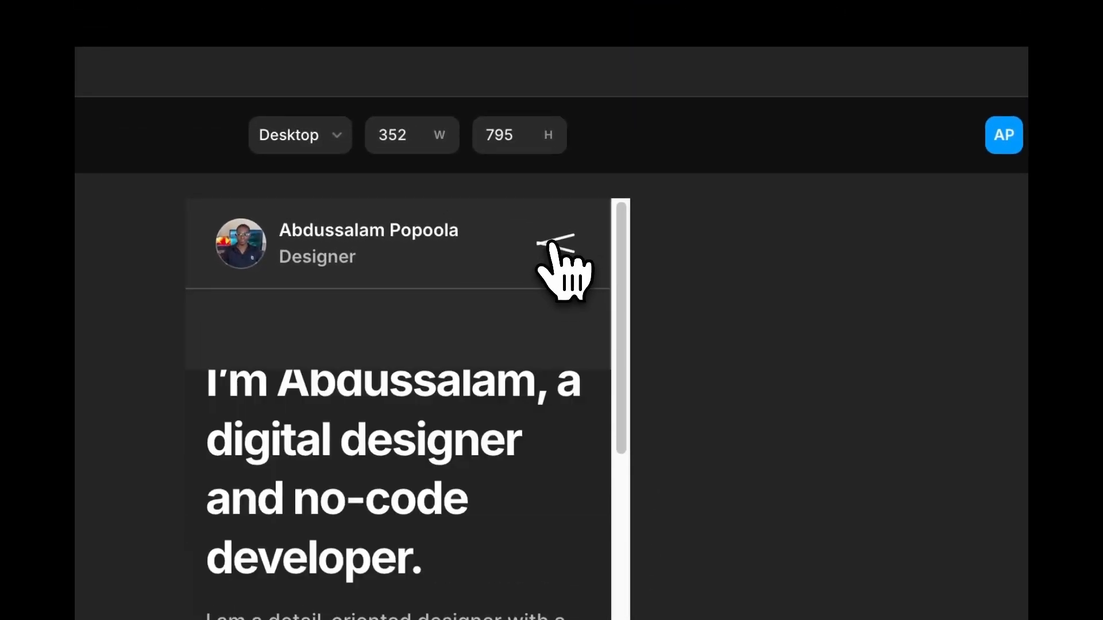
pyautogui.click(552, 244)
pyautogui.click(551, 245)
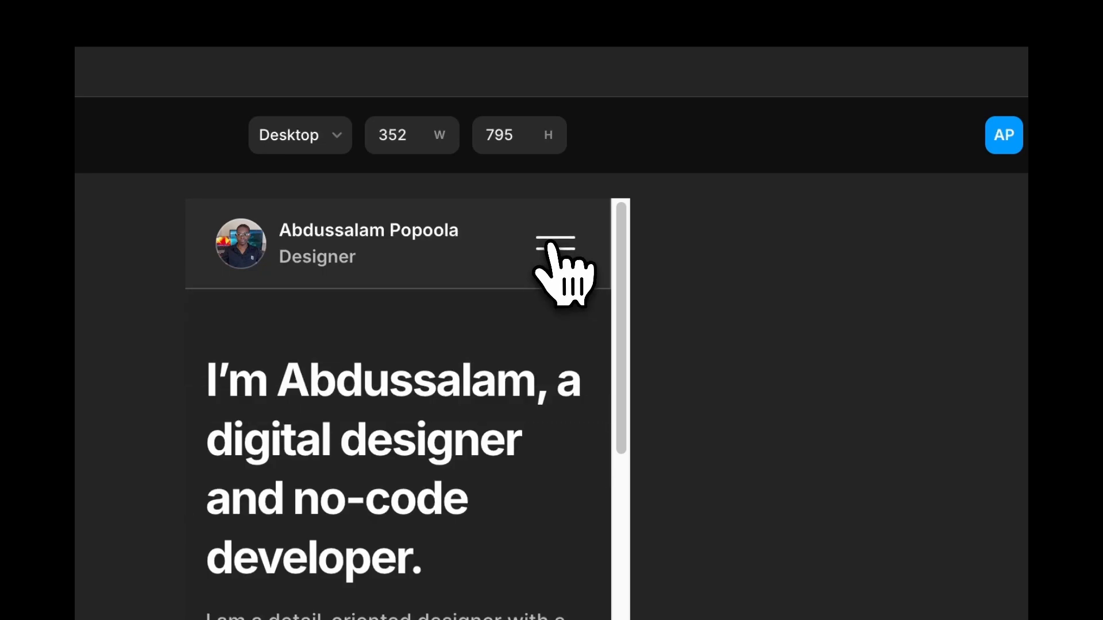
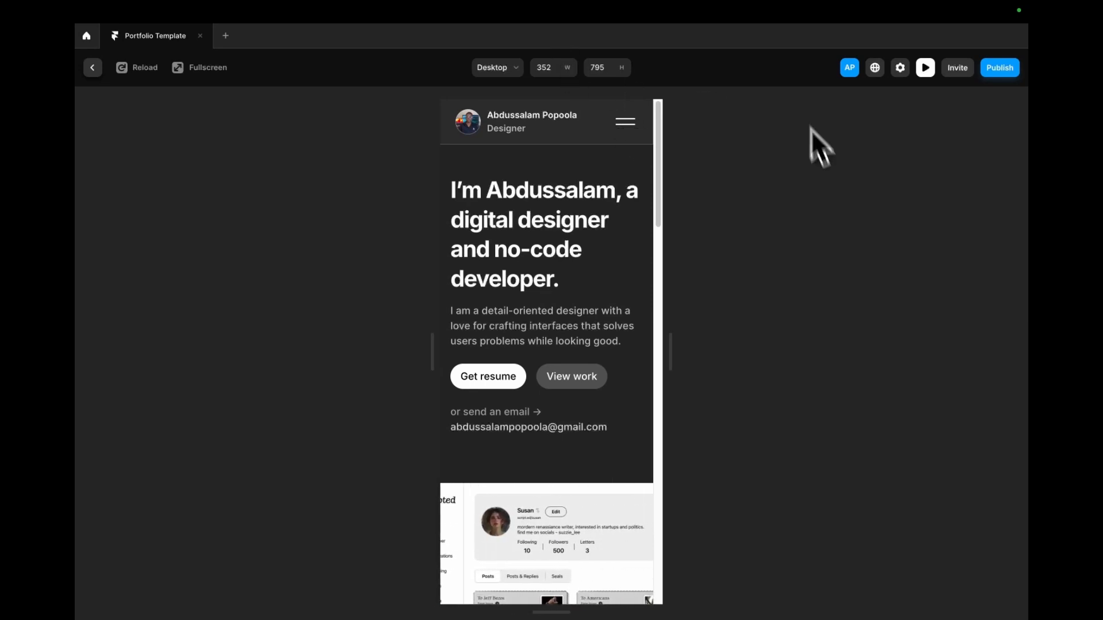
# - Widen and narrow the preview to check the Home page's responsiveness, and return to the canvas
pyautogui.moveTo(671, 363); pyautogui.dragTo(950, 387)
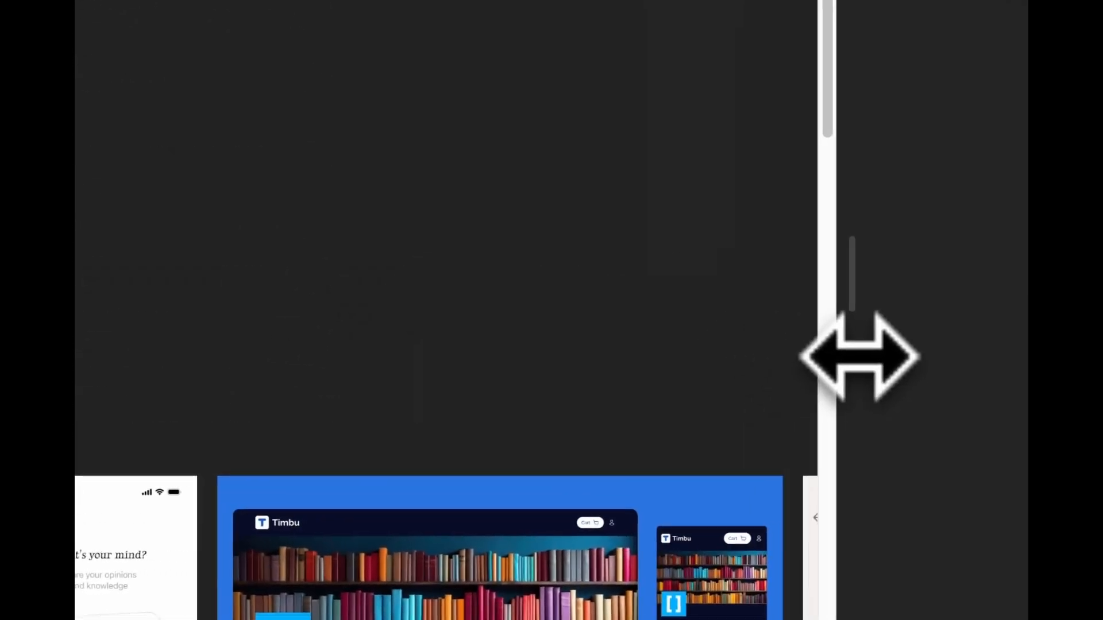
pyautogui.moveTo(872, 345); pyautogui.dragTo(436, 273)
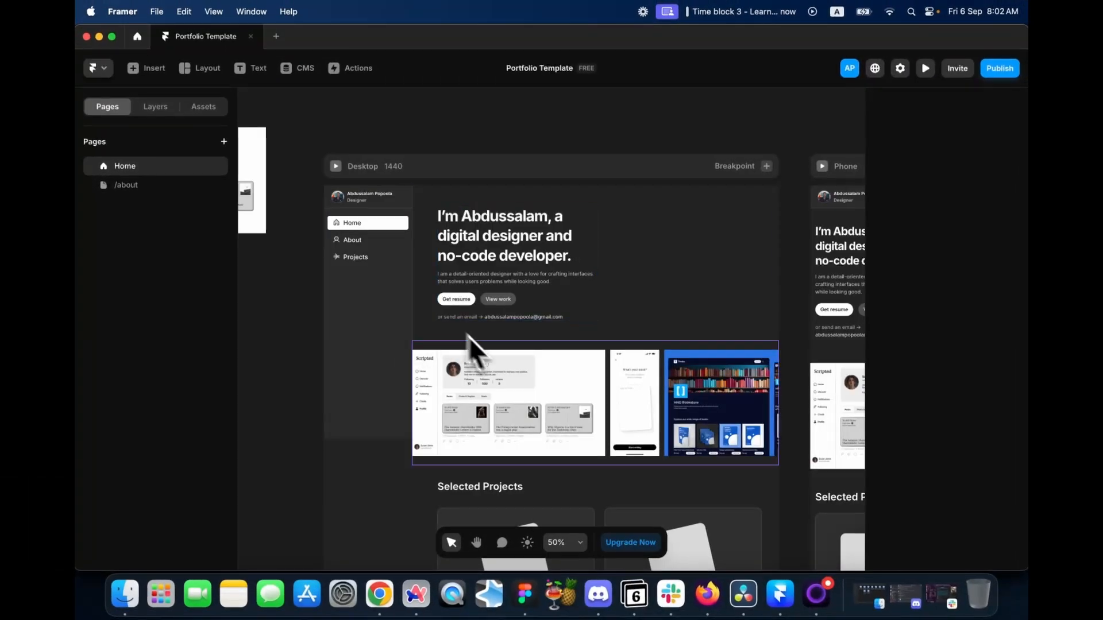
pyautogui.scroll(-5, 509, 374)
pyautogui.scroll(3, 499, 411)
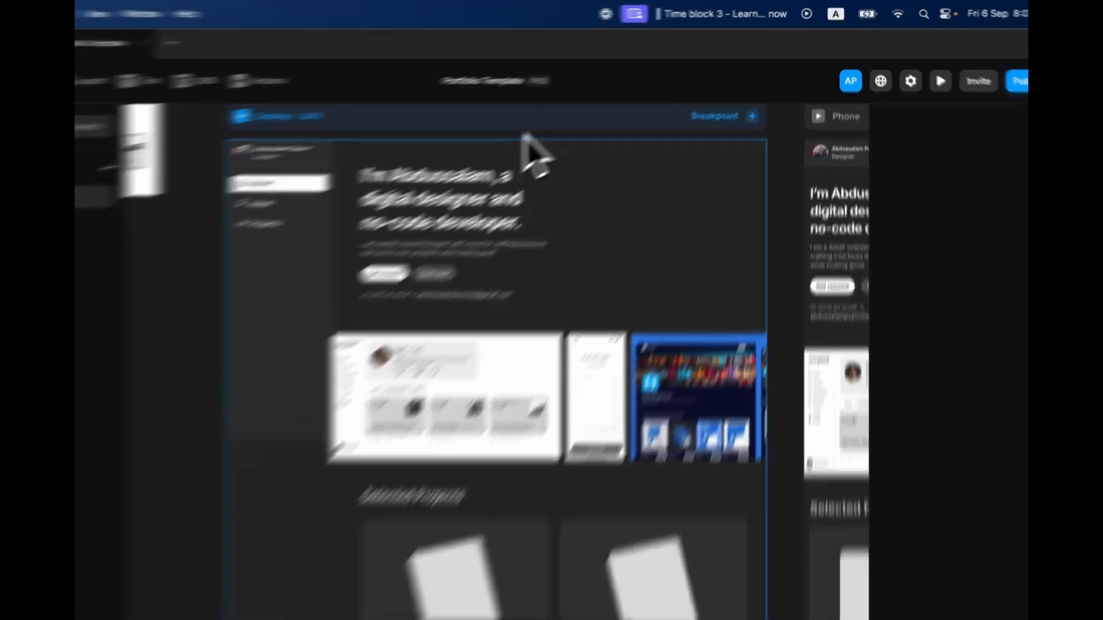
# - Open the site's localization setup and confirm English as the default language
pyautogui.click(582, 125)
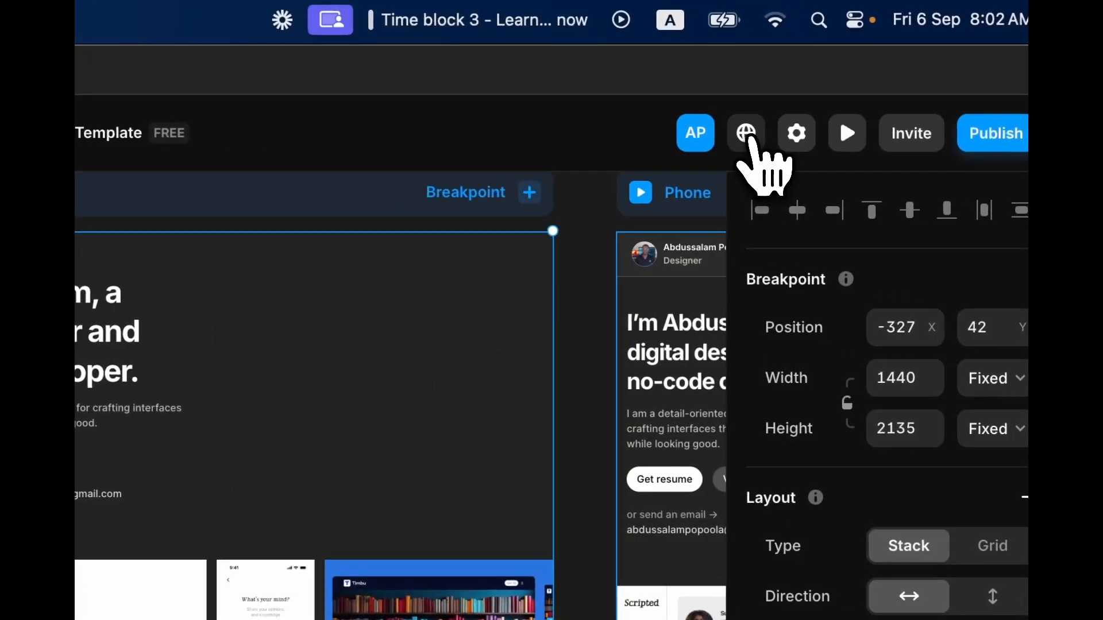
pyautogui.click(767, 133)
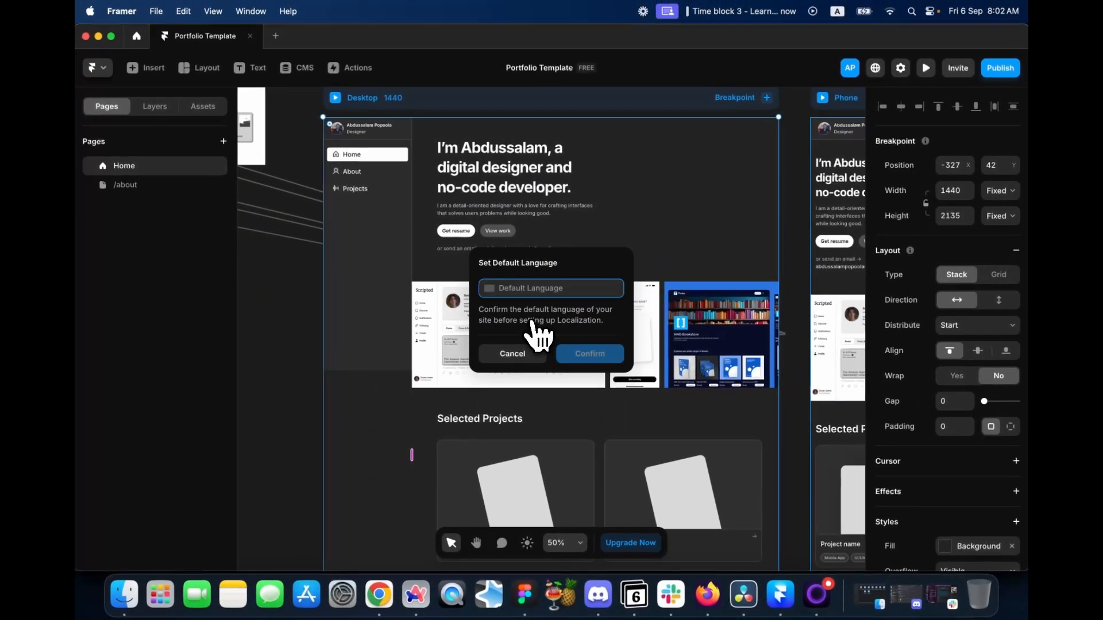
pyautogui.write('eng')
pyautogui.press('Return')
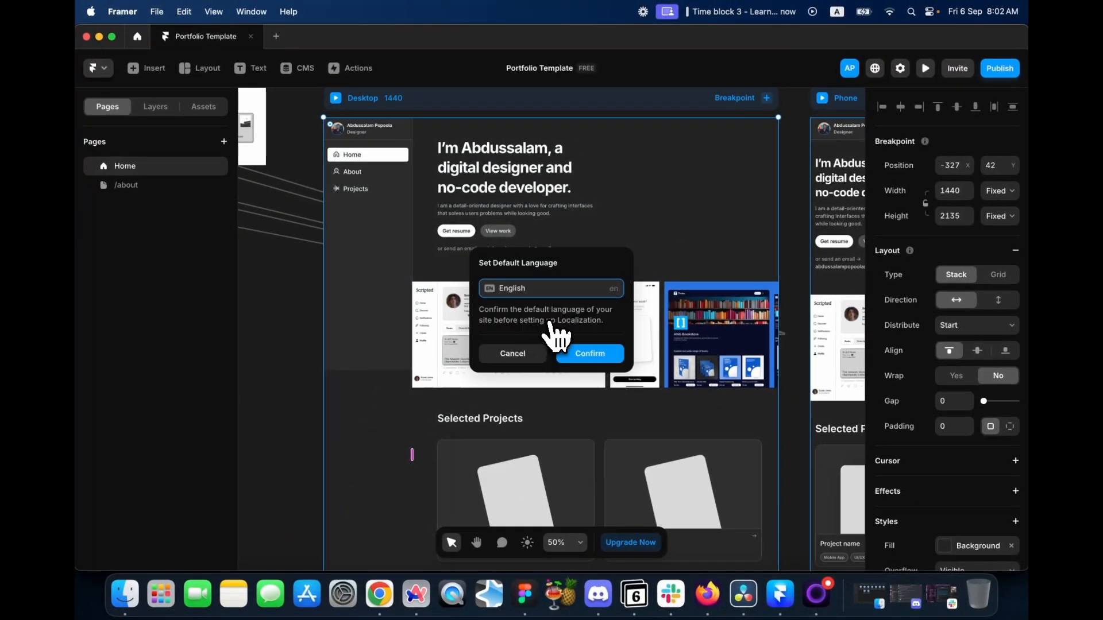
pyautogui.click(572, 353)
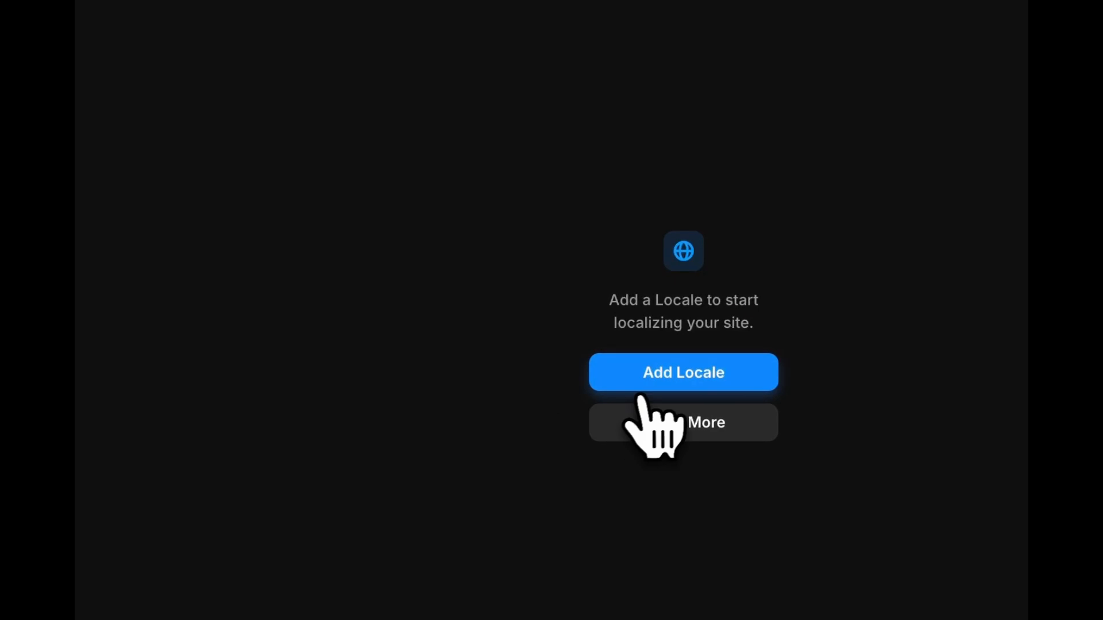
# - Add a locale with language English and region United Kingdom, keeping the suggested name, slug and fallback
pyautogui.click(656, 384)
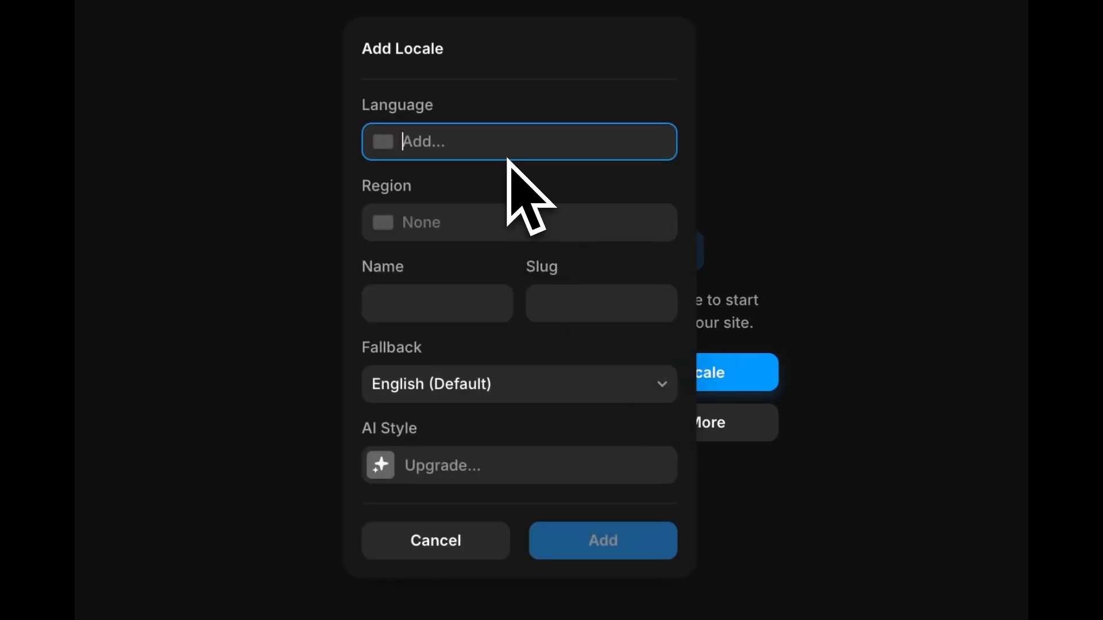
pyautogui.write('eng')
pyautogui.press('Return')
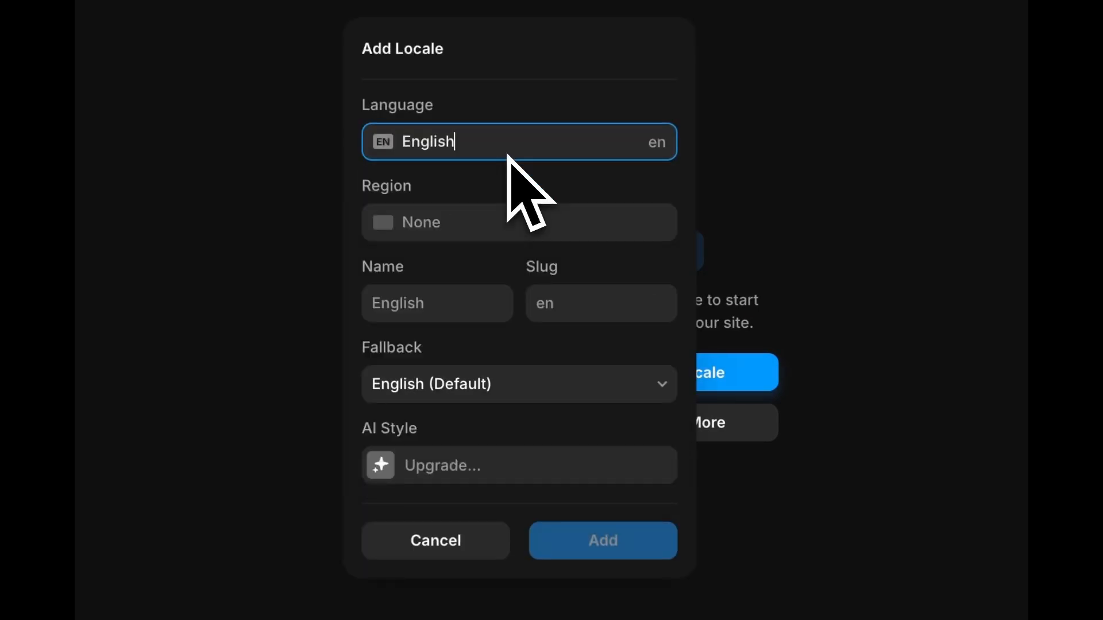
pyautogui.click(485, 219)
pyautogui.write('un')
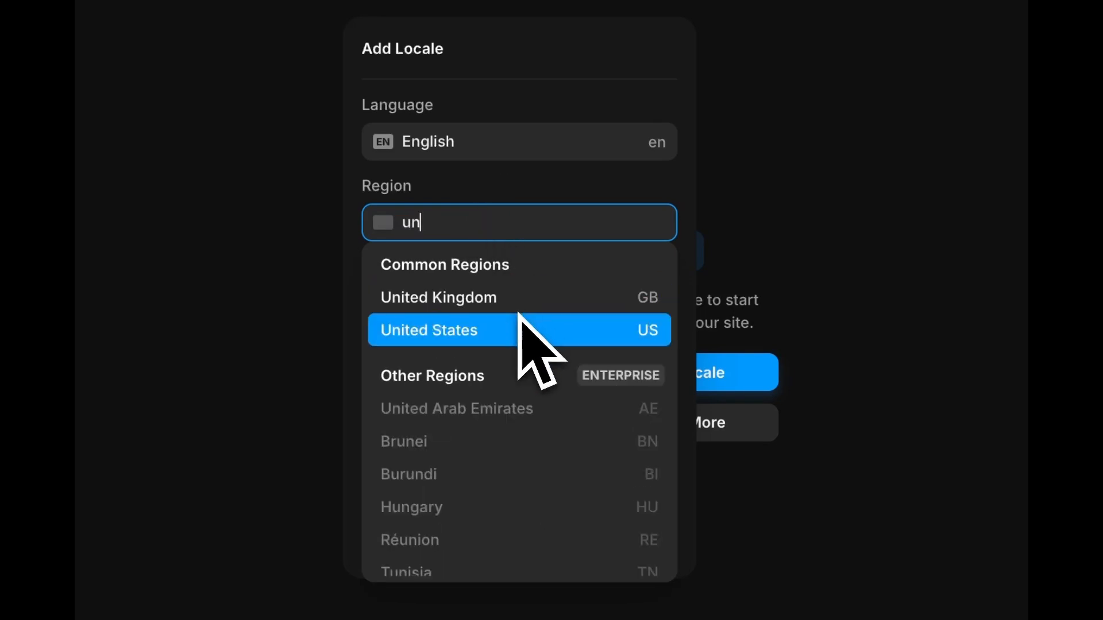
pyautogui.click(517, 298)
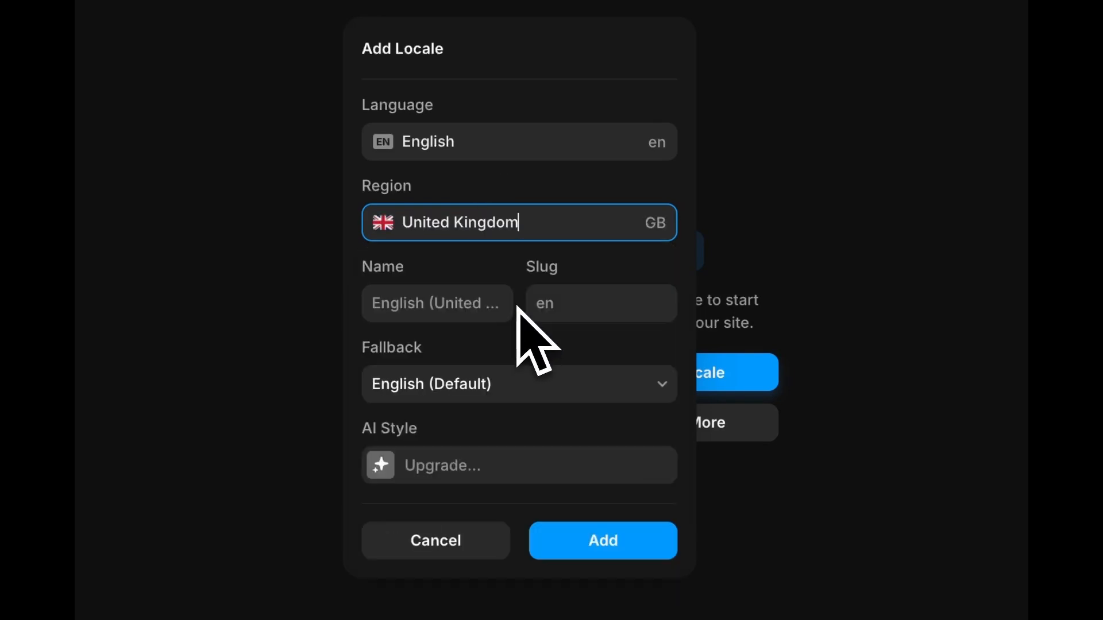
pyautogui.click(451, 302)
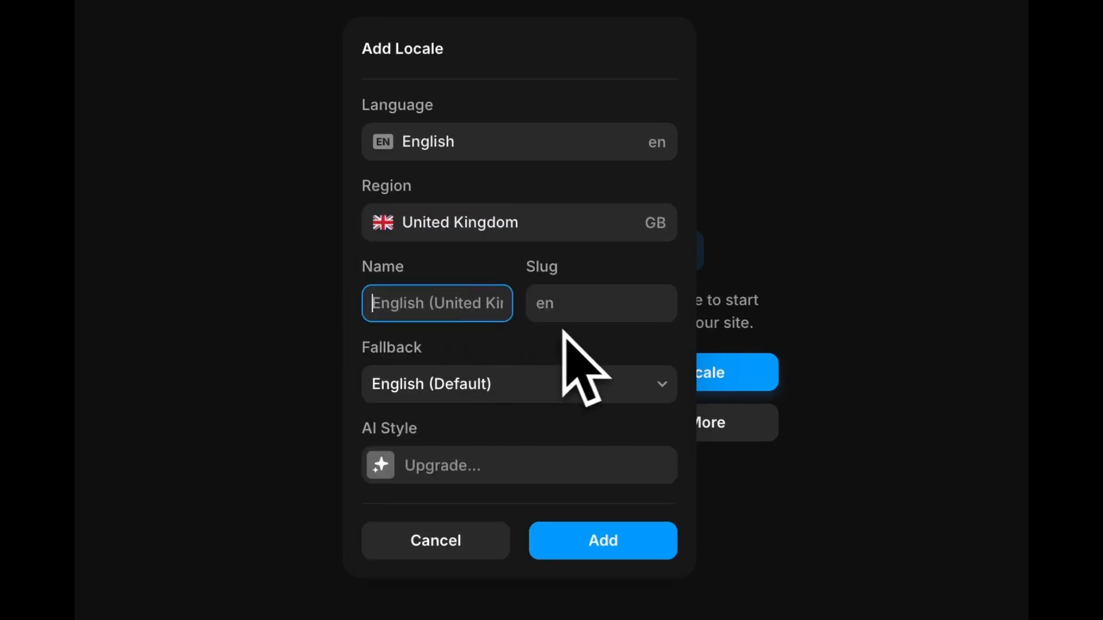
pyautogui.click(639, 552)
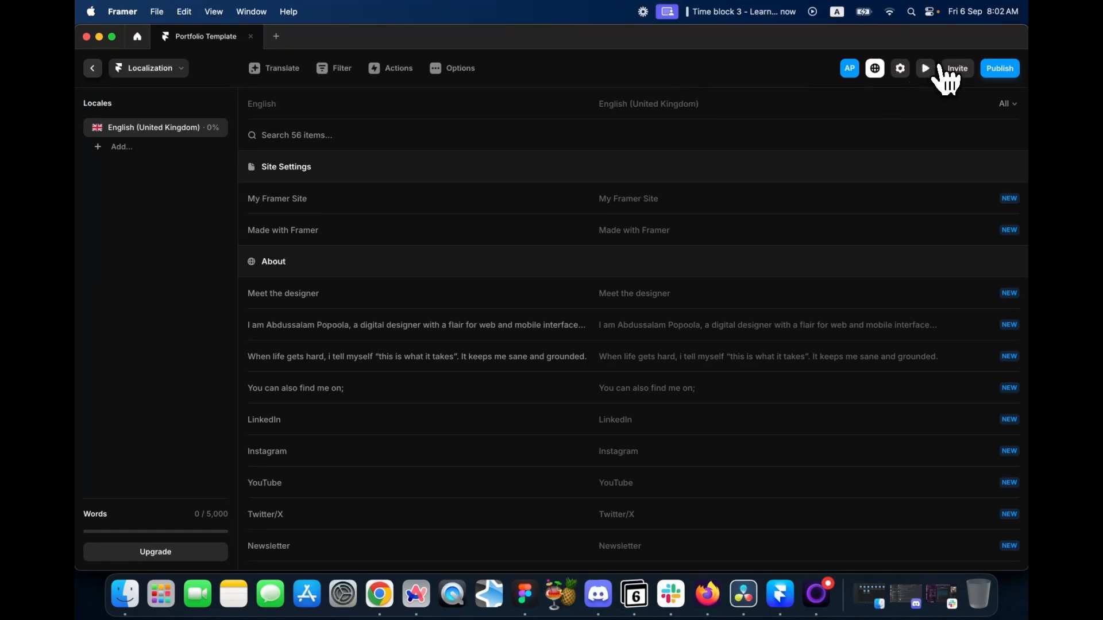
# - In the general site settings, set the site title to "Portfolio Template |" followed by the designer's full name
pyautogui.click(900, 68)
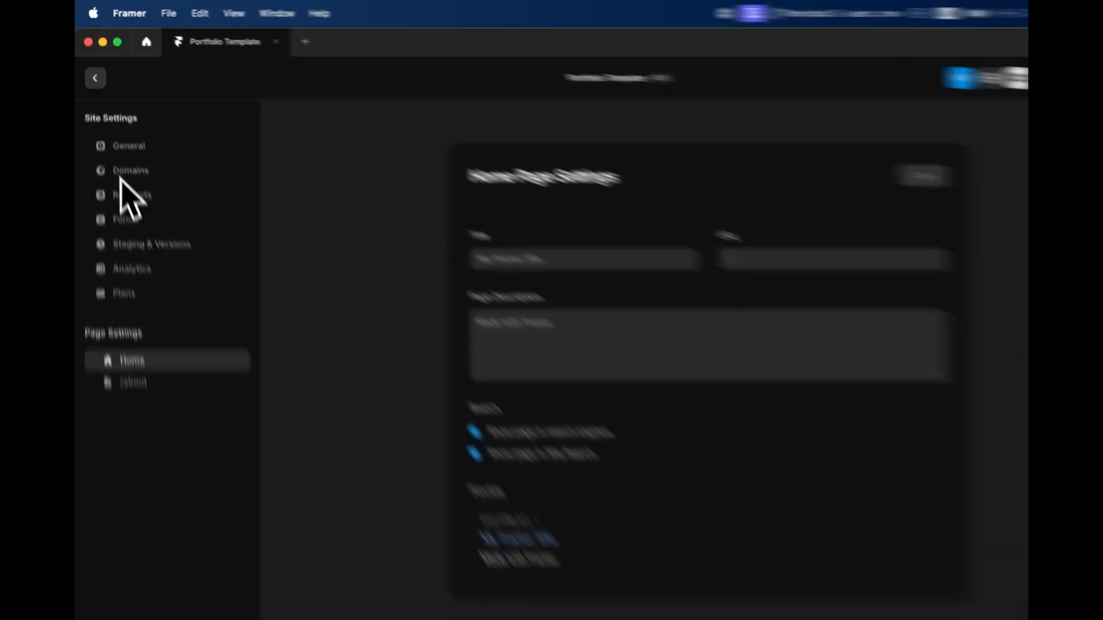
pyautogui.click(120, 129)
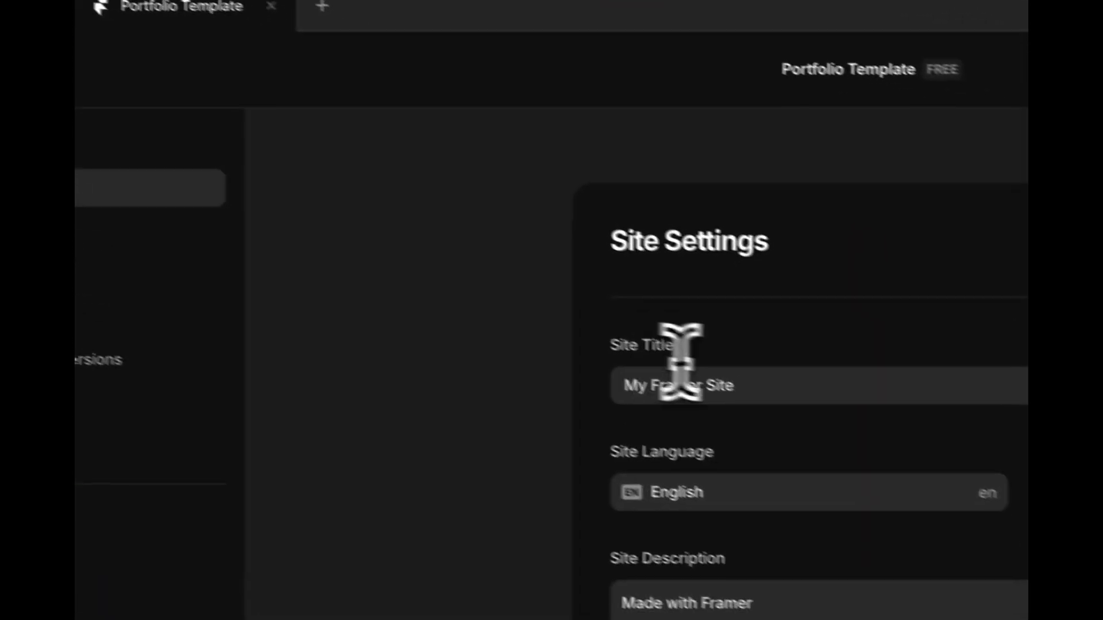
pyautogui.click(759, 384)
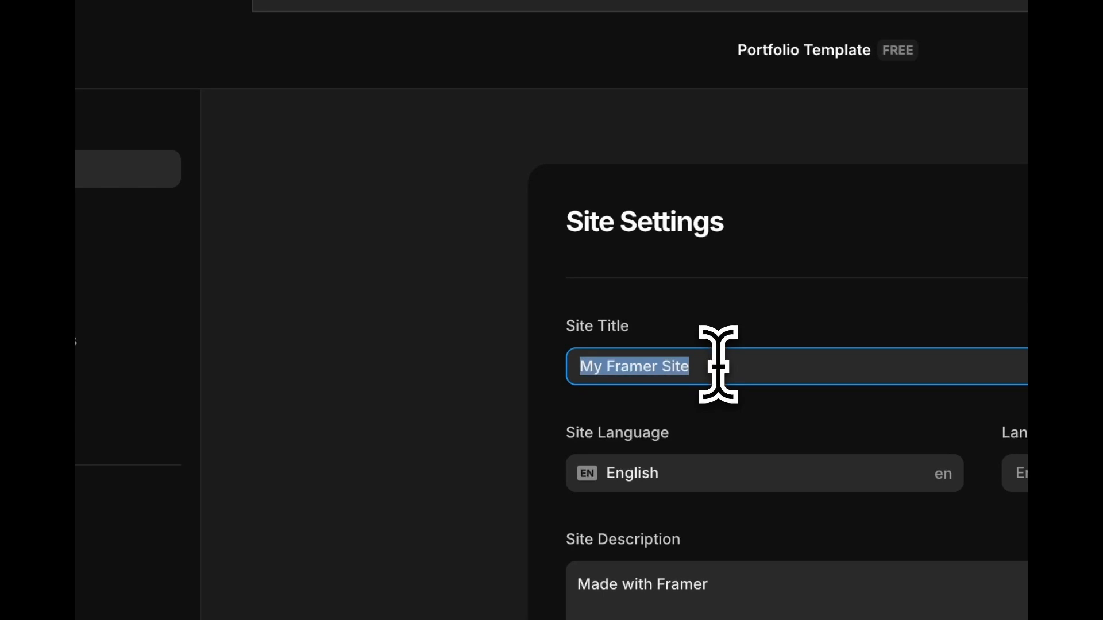
pyautogui.write('Portfolio Template | Popoola Abdussalam')
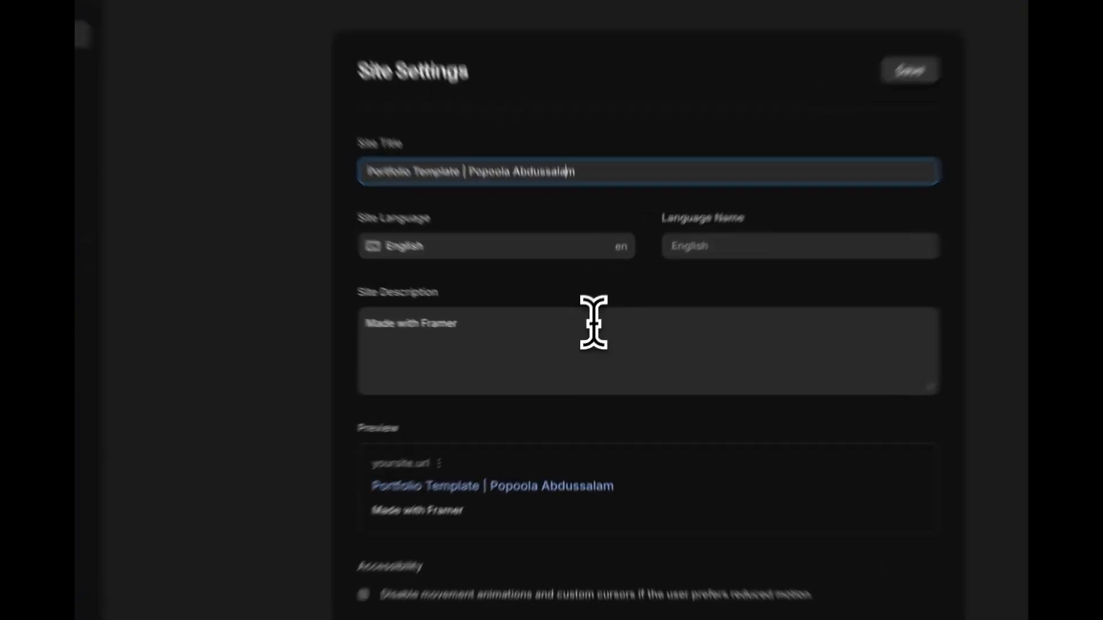
# - Set the site description to "I am a detail oriented designer witha background in frontend development." and disable movement animations for users preferring reduced motion
pyautogui.tripleClick(547, 332)
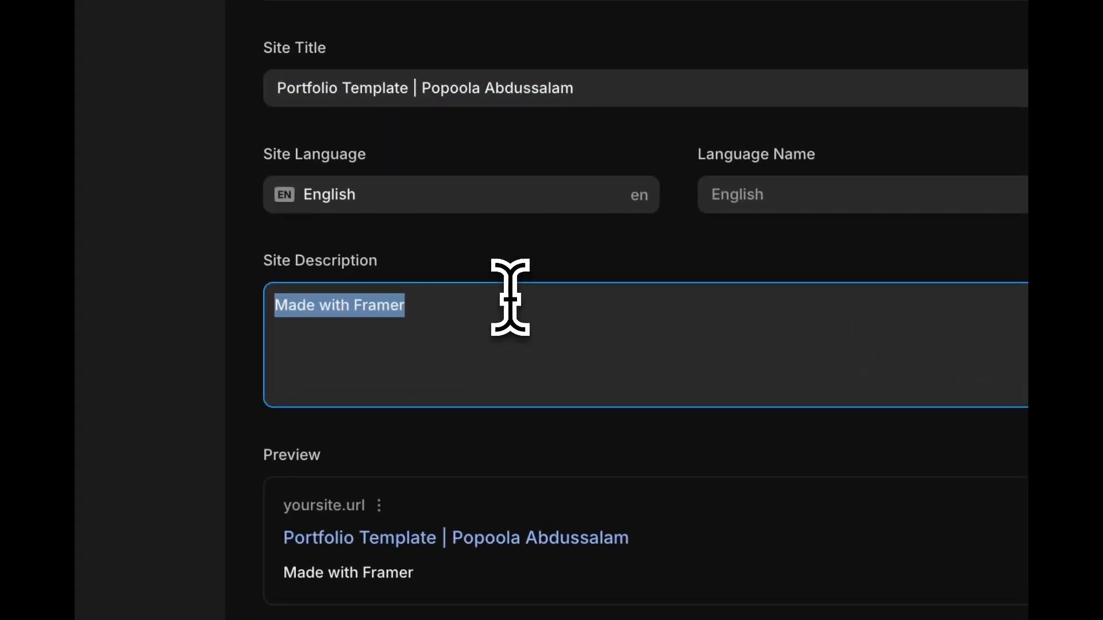
pyautogui.write('I am a detail o')
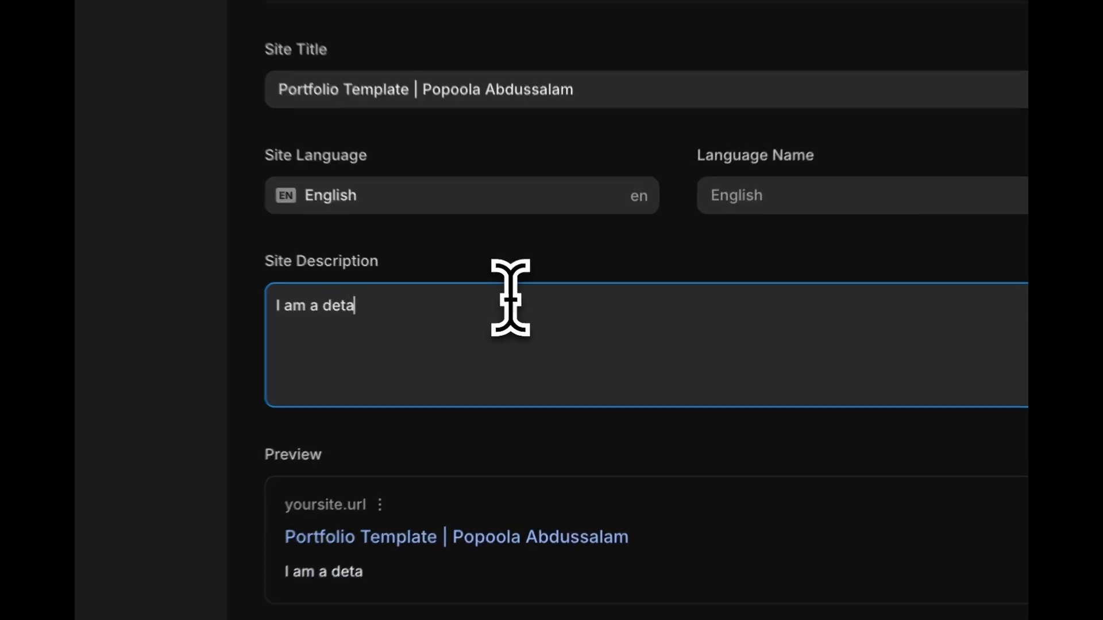
pyautogui.write('ri')
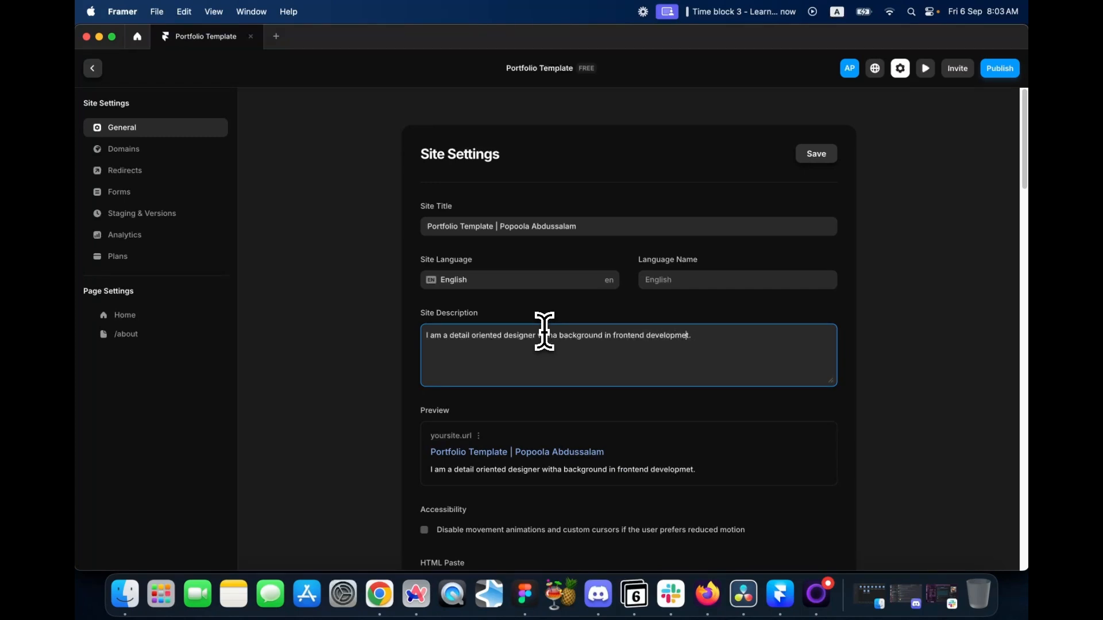
pyautogui.scroll(-5, 550, 370)
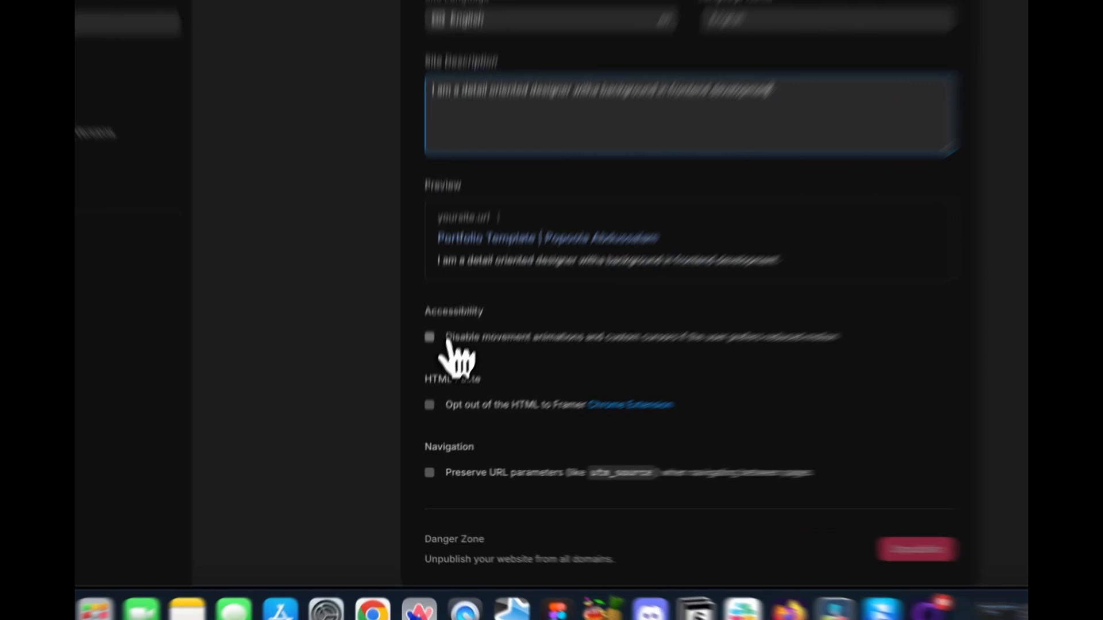
pyautogui.click(424, 374)
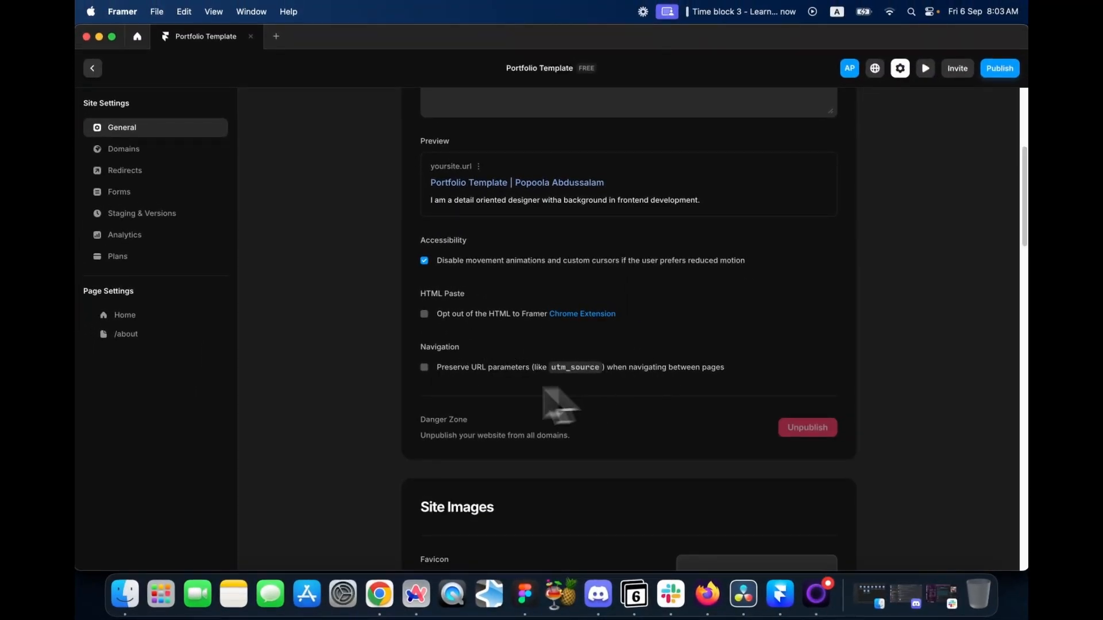
# - Check the recommended site image sizes, switch to Figma, and draw a 32 × 32 frame named "favicon" below the about page
pyautogui.scroll(-5, 457, 433)
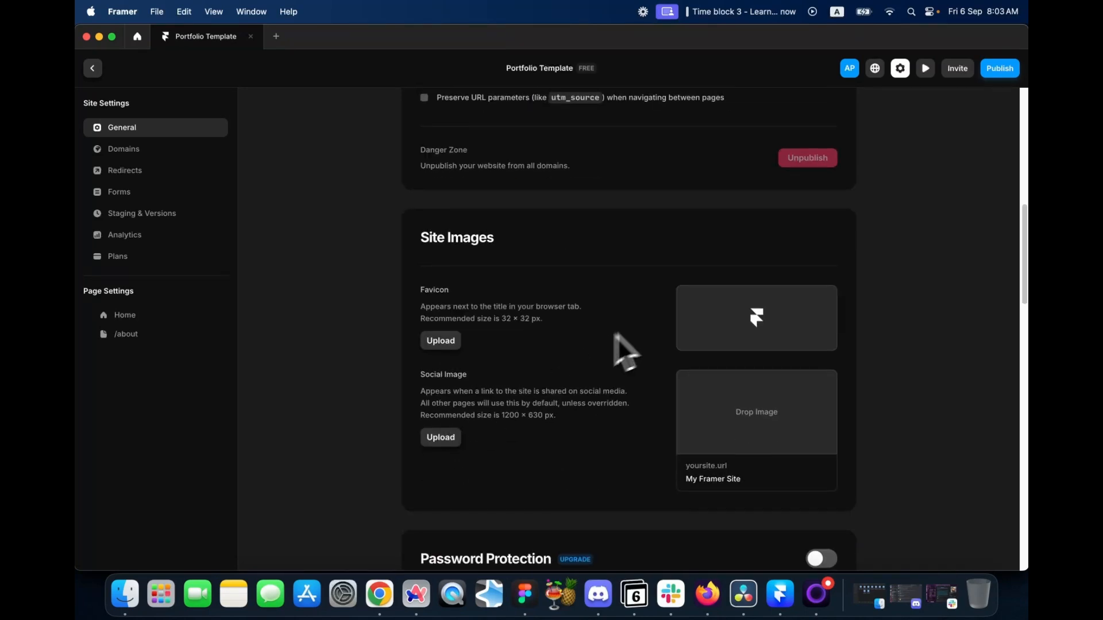
pyautogui.scroll(-2, 567, 431)
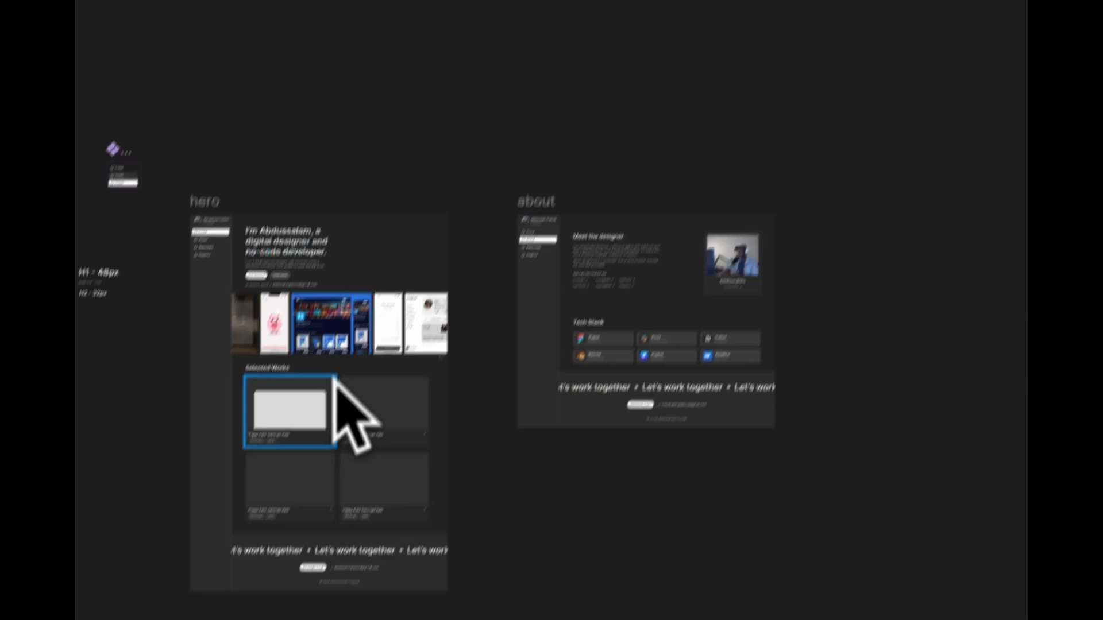
pyautogui.scroll(-3, 345, 389)
pyautogui.scroll(5, 579, 424)
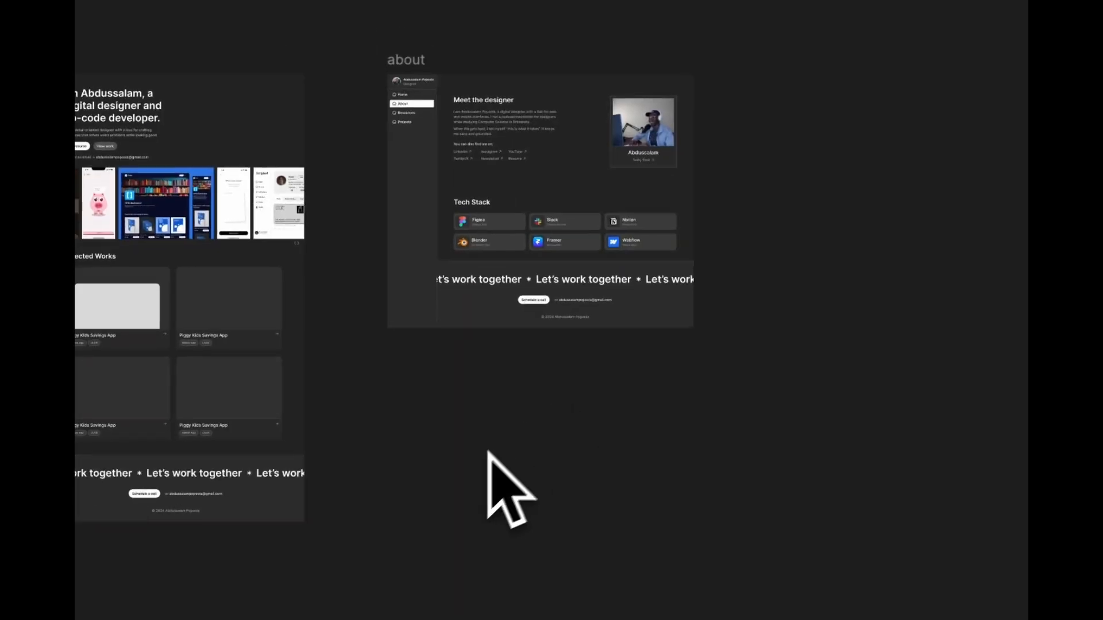
pyautogui.scroll(5, 487, 451)
pyautogui.press('f')
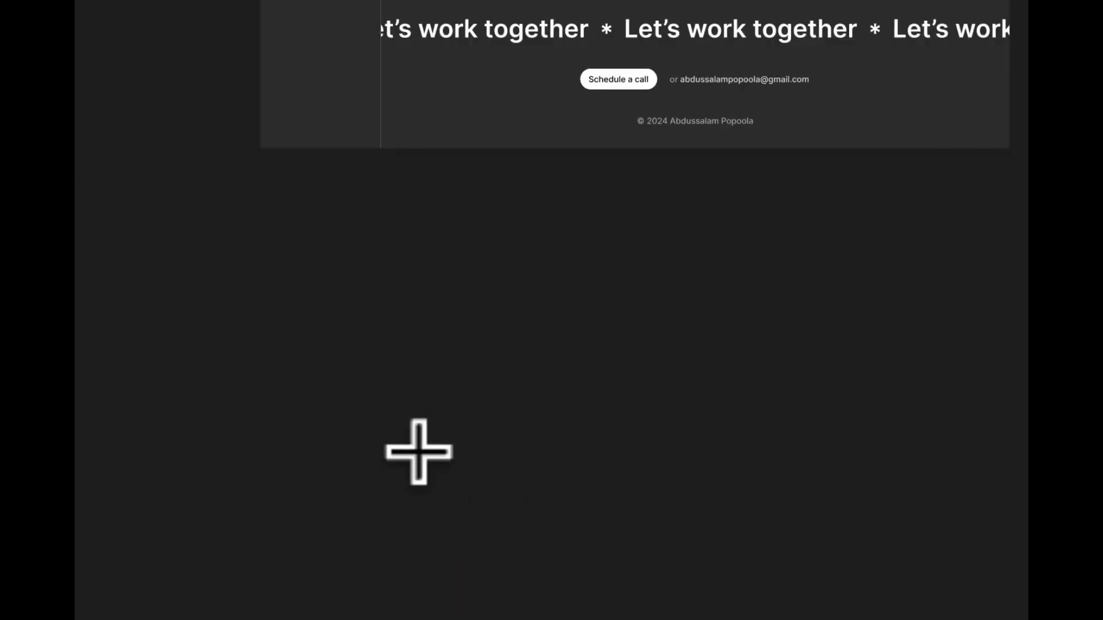
pyautogui.moveTo(415, 418)
pyautogui.mouseDown()
pyautogui.moveTo(468, 514)
pyautogui.moveTo(508, 511)
pyautogui.mouseUp()
pyautogui.click(925, 282)
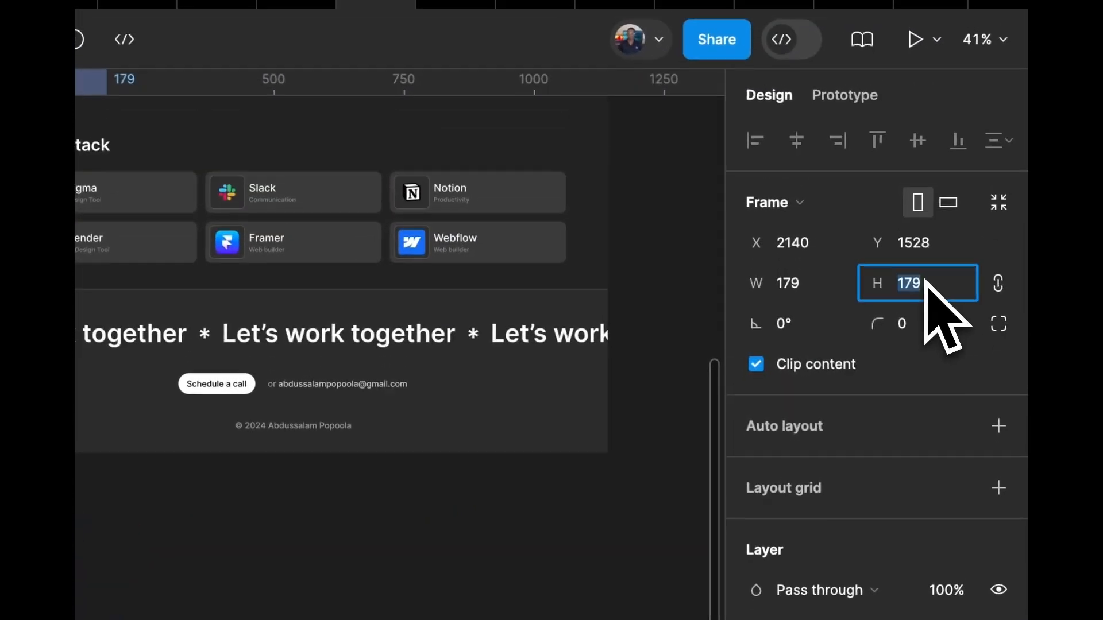
pyautogui.write('32')
pyautogui.press('Return')
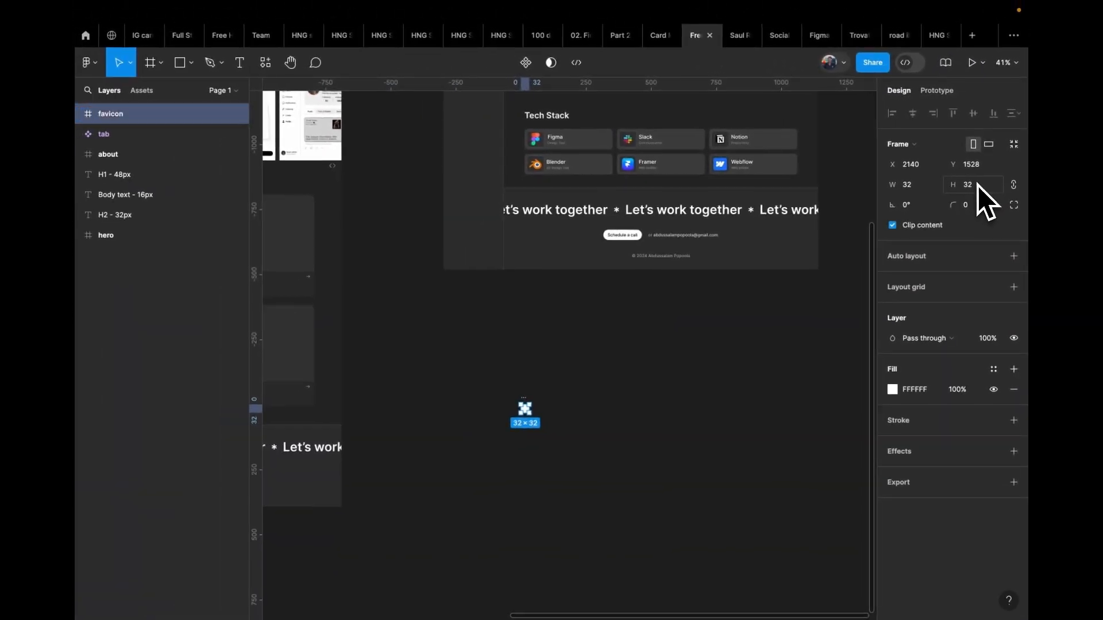
# - Draw a 1200 × 630 frame beside the favicon frame and name it "social share"
pyautogui.scroll(2, 612, 403)
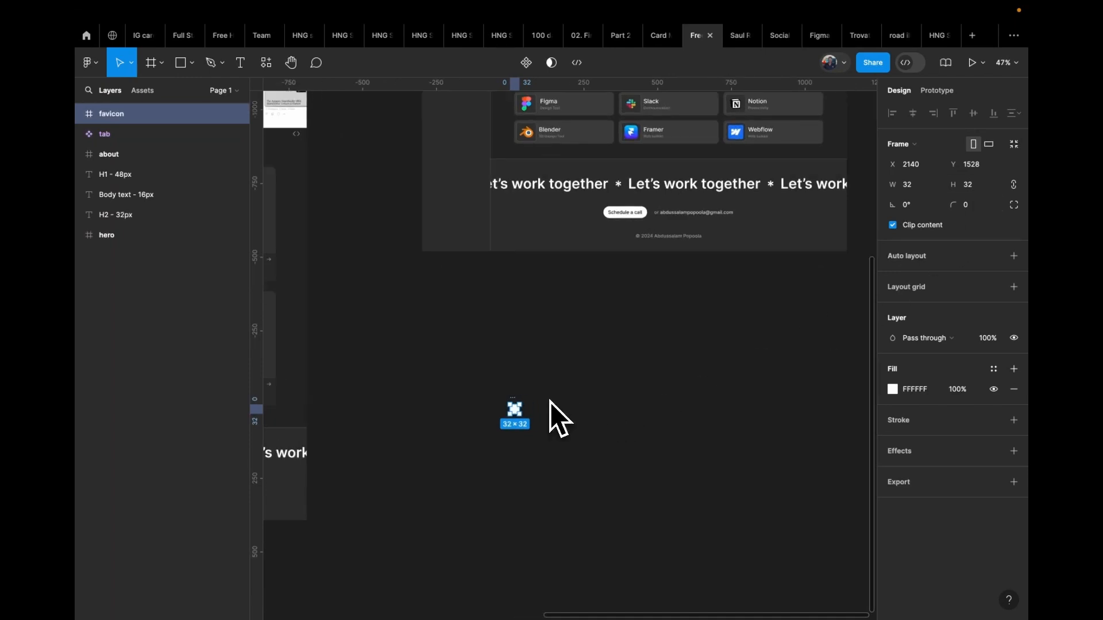
pyautogui.scroll(-5, 584, 387)
pyautogui.scroll(2, 474, 310)
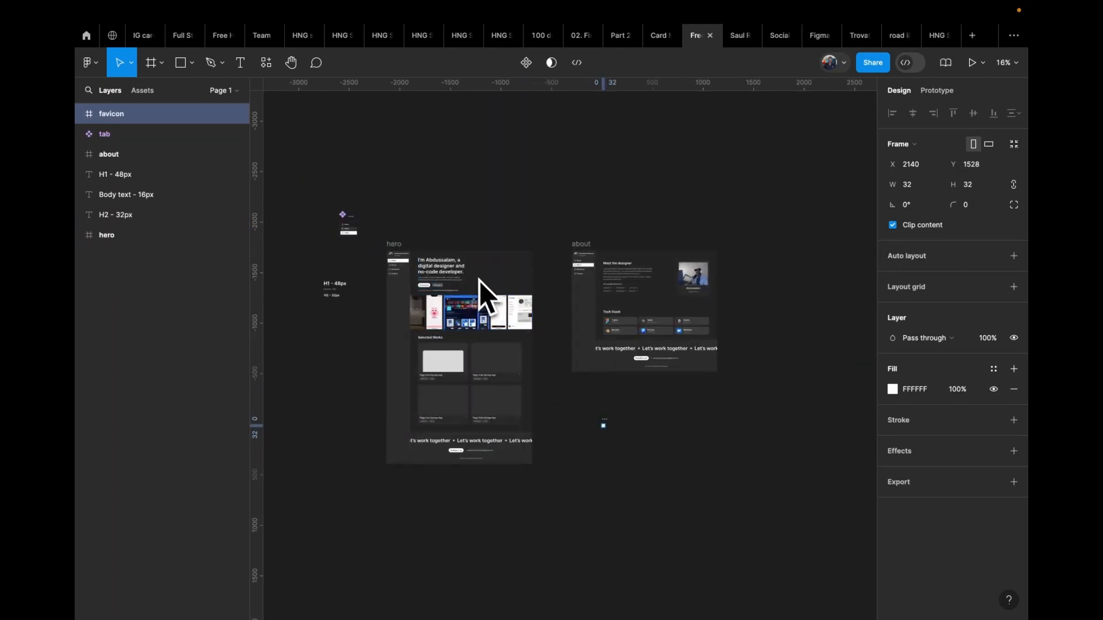
pyautogui.press('f')
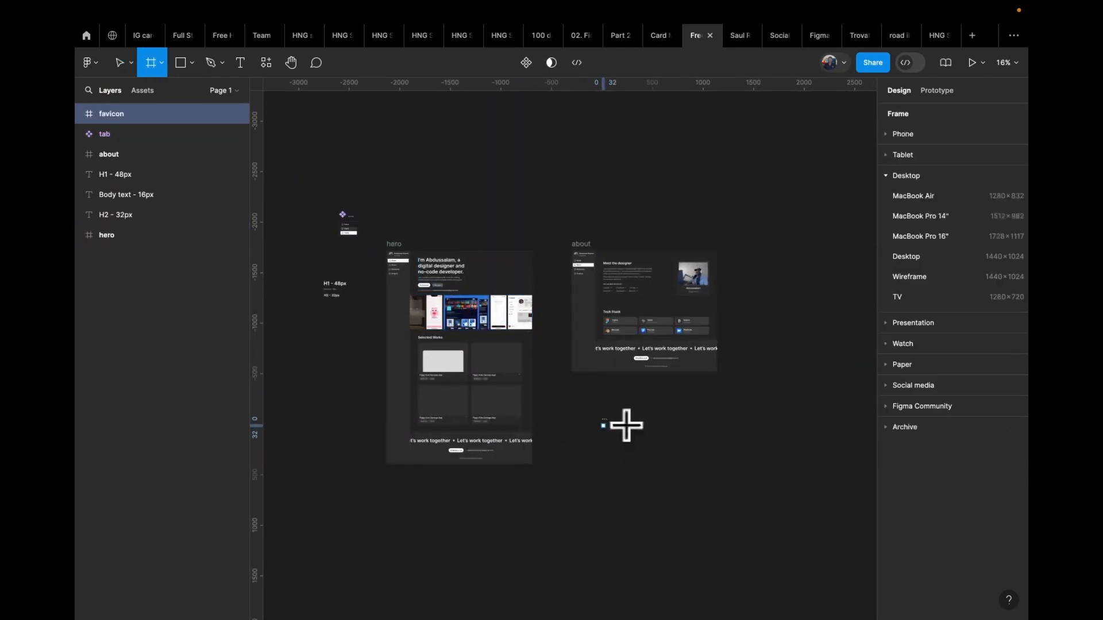
pyautogui.moveTo(624, 426); pyautogui.dragTo(737, 484)
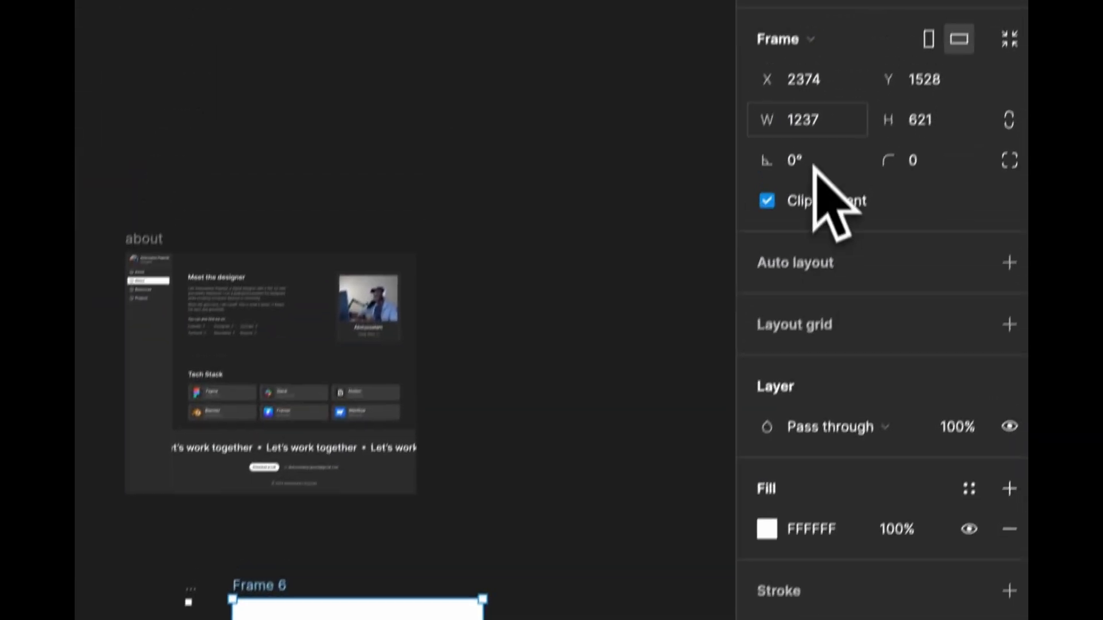
pyautogui.click(804, 156)
pyautogui.write('1200')
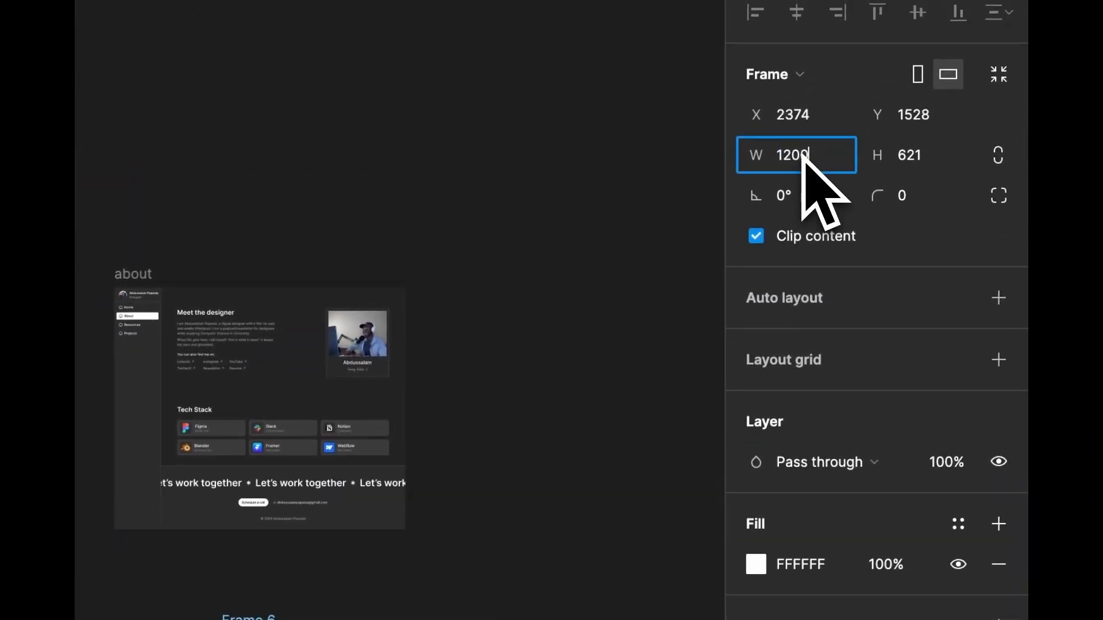
pyautogui.write('630')
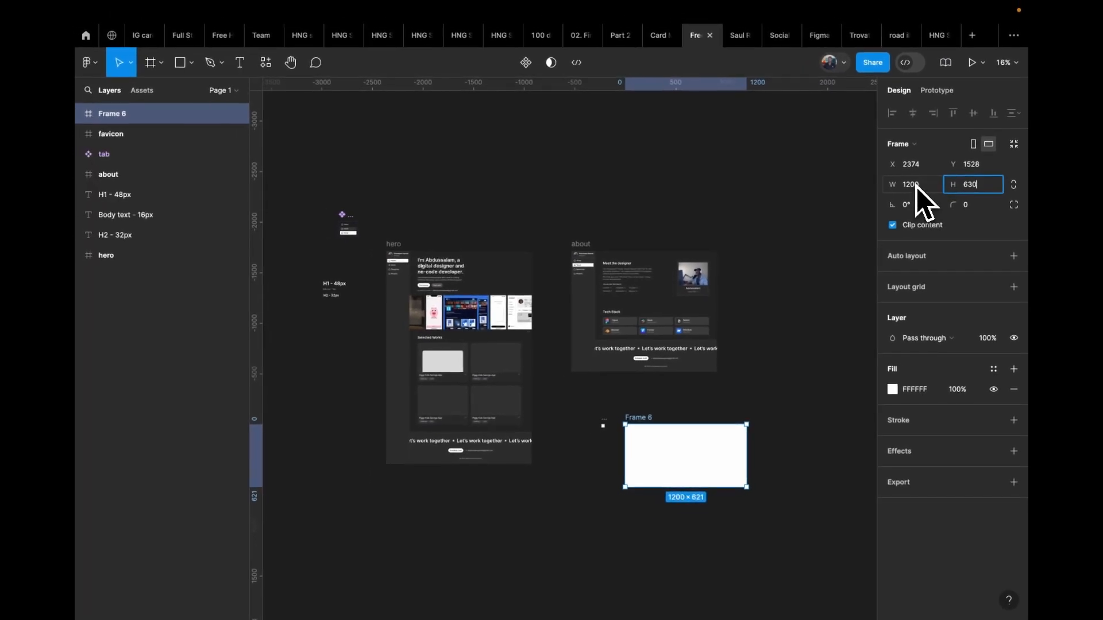
pyautogui.press('Return')
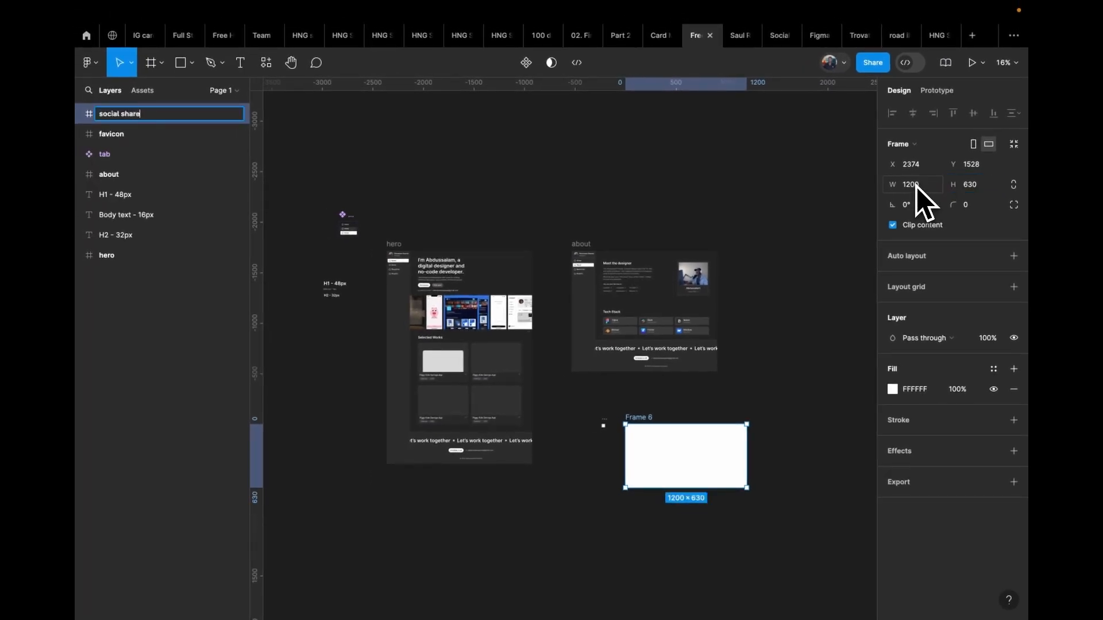
pyautogui.press('Return')
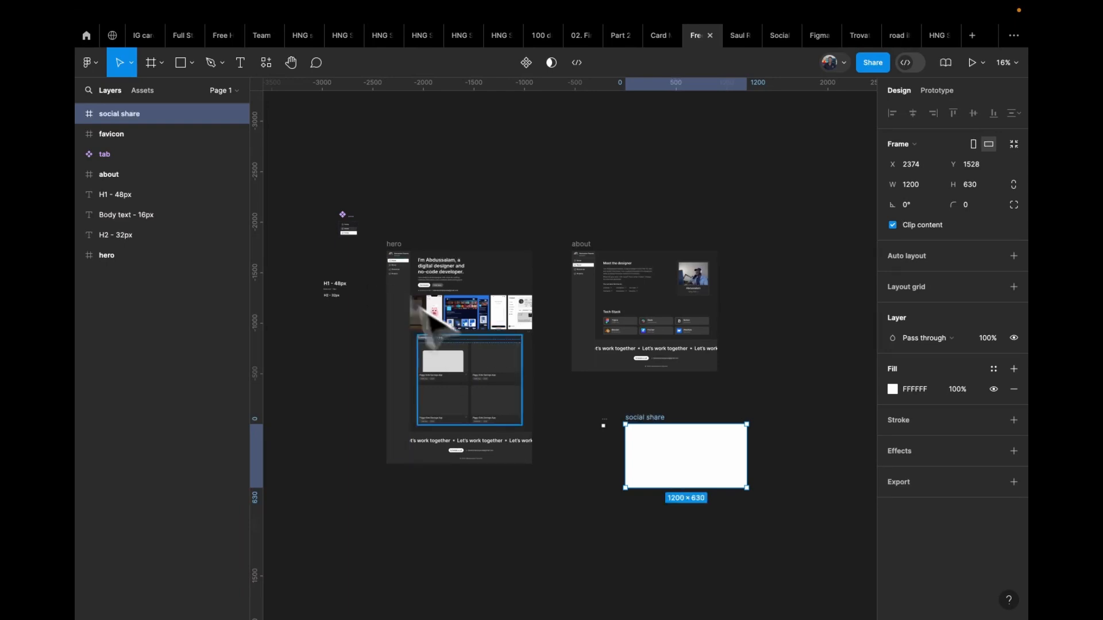
# - Duplicate the circular profile photo from the hero page's sidebar and place the copy inside the favicon frame
pyautogui.scroll(10, 394, 250)
pyautogui.click(391, 319)
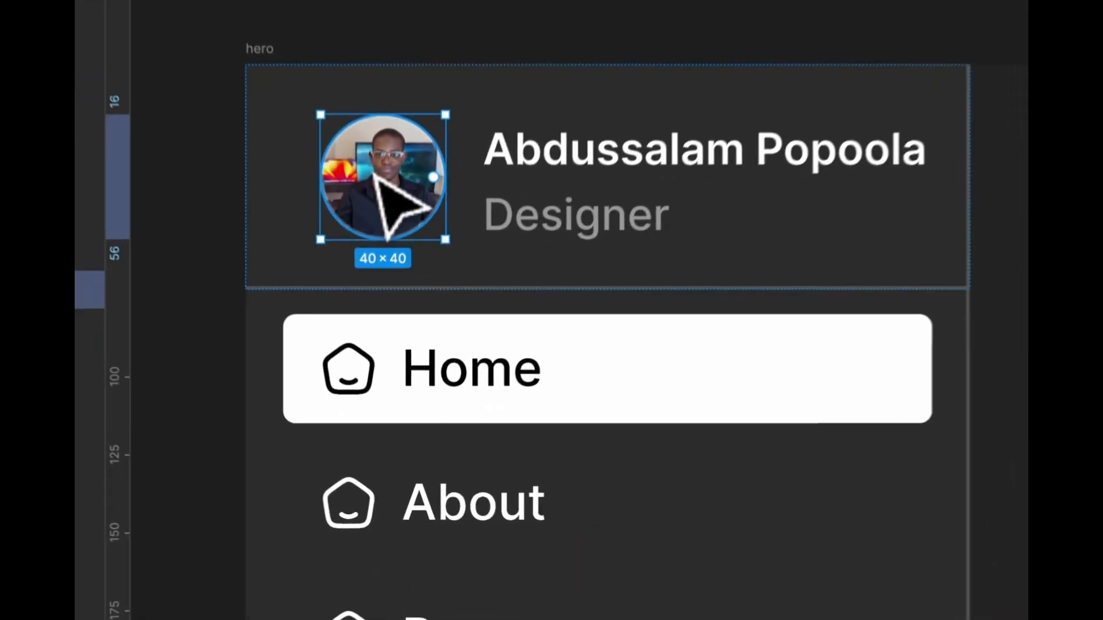
pyautogui.scroll(-5, 387, 323)
pyautogui.moveTo(381, 323); pyautogui.dragTo(641, 518)
pyautogui.moveTo(776, 506); pyautogui.dragTo(667, 600)
pyautogui.scroll(-5, 500, 463)
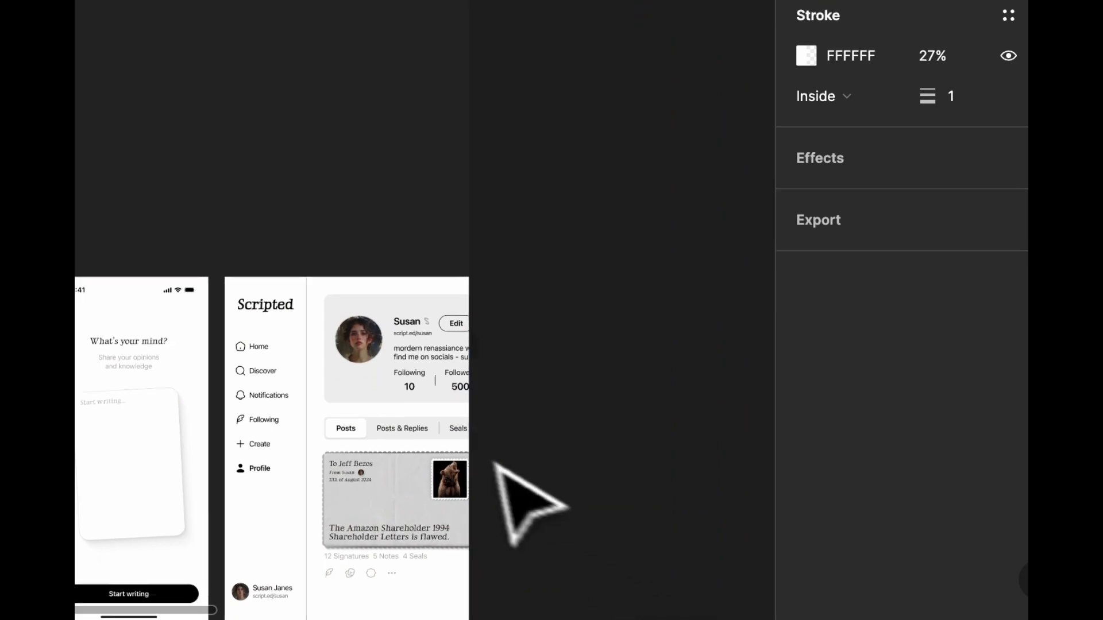
pyautogui.scroll(-5, 419, 431)
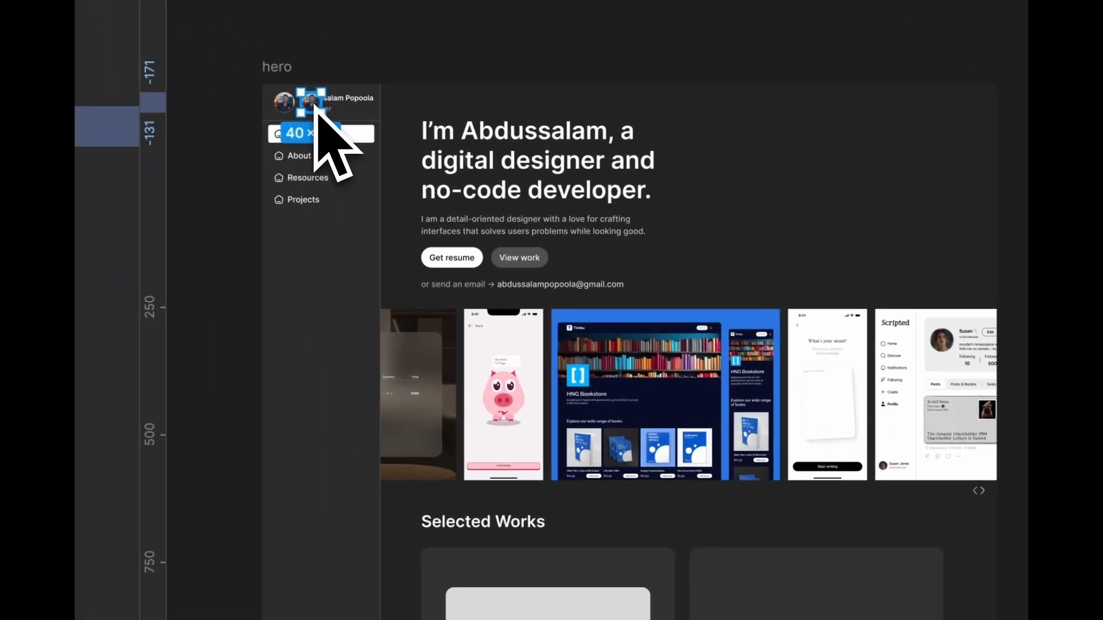
pyautogui.moveTo(264, 70); pyautogui.dragTo(790, 600)
pyautogui.scroll(-5, 574, 425)
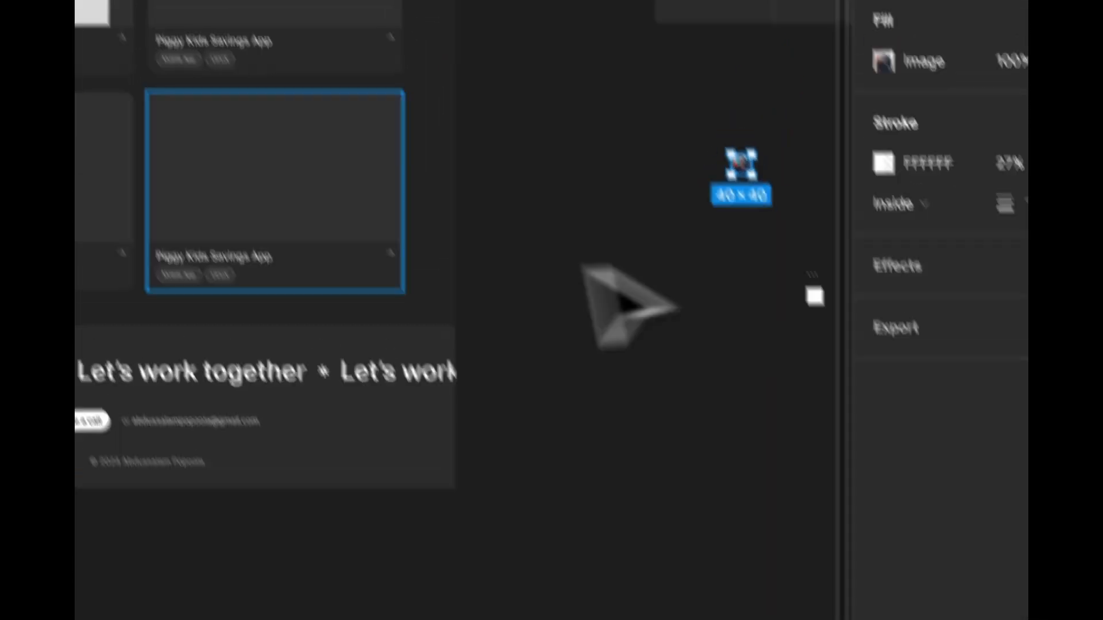
pyautogui.scroll(-5, 460, 166)
pyautogui.scroll(5, 508, 170)
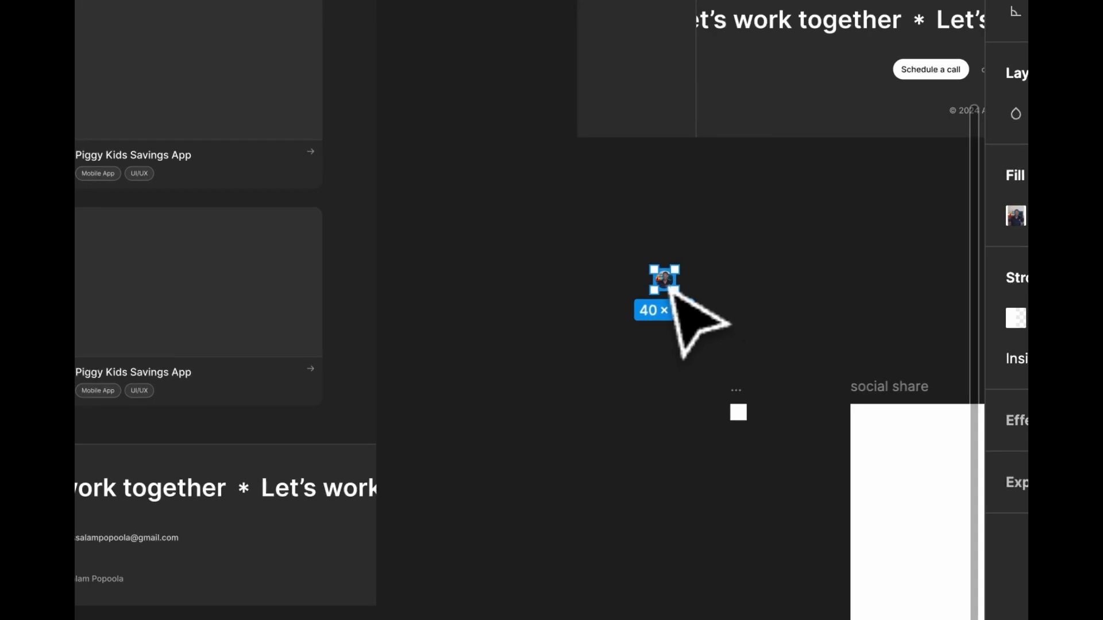
pyautogui.moveTo(675, 291); pyautogui.dragTo(745, 422)
# - Scale the profile photo to 28 × 28 inside the favicon frame and make the frame's white background transparent
pyautogui.hotkey('shift', '2')
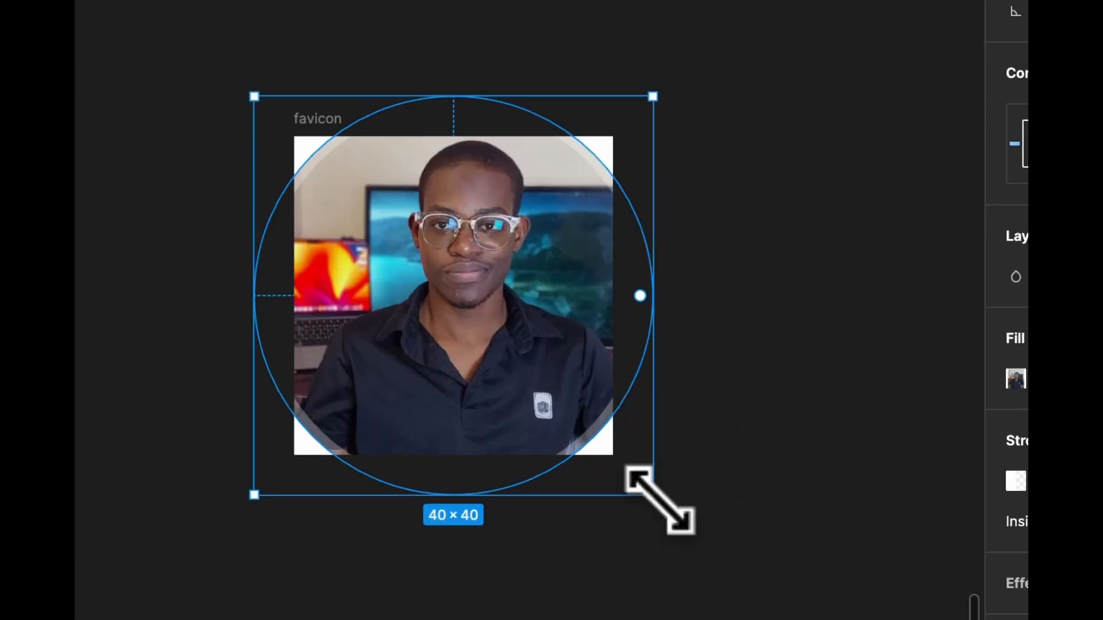
pyautogui.moveTo(660, 502); pyautogui.dragTo(587, 434)
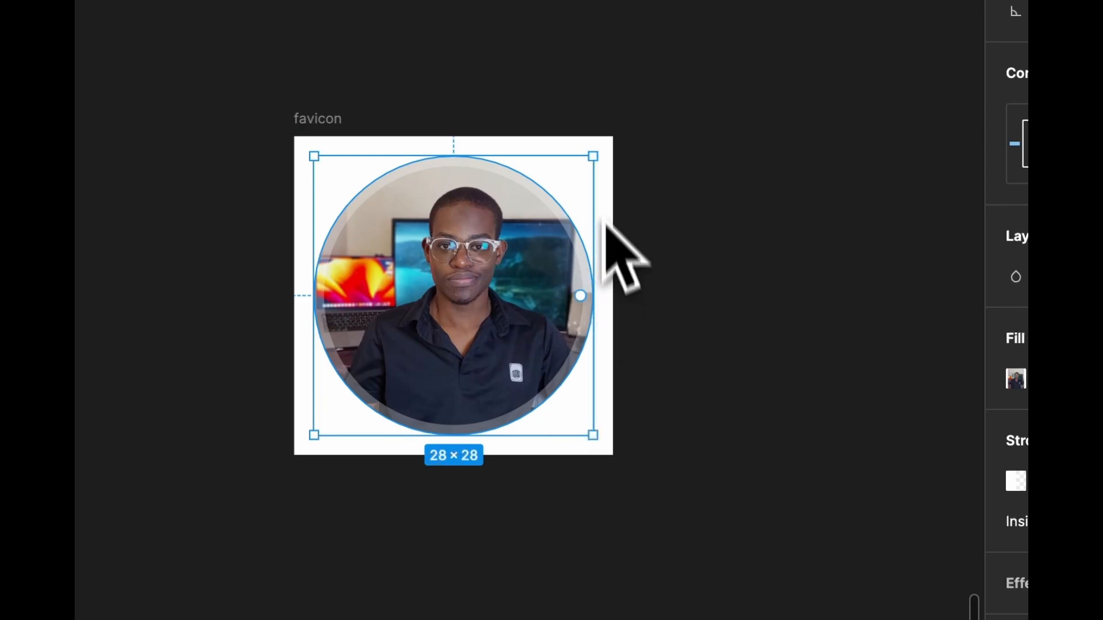
pyautogui.click(360, 138)
pyautogui.click(992, 334)
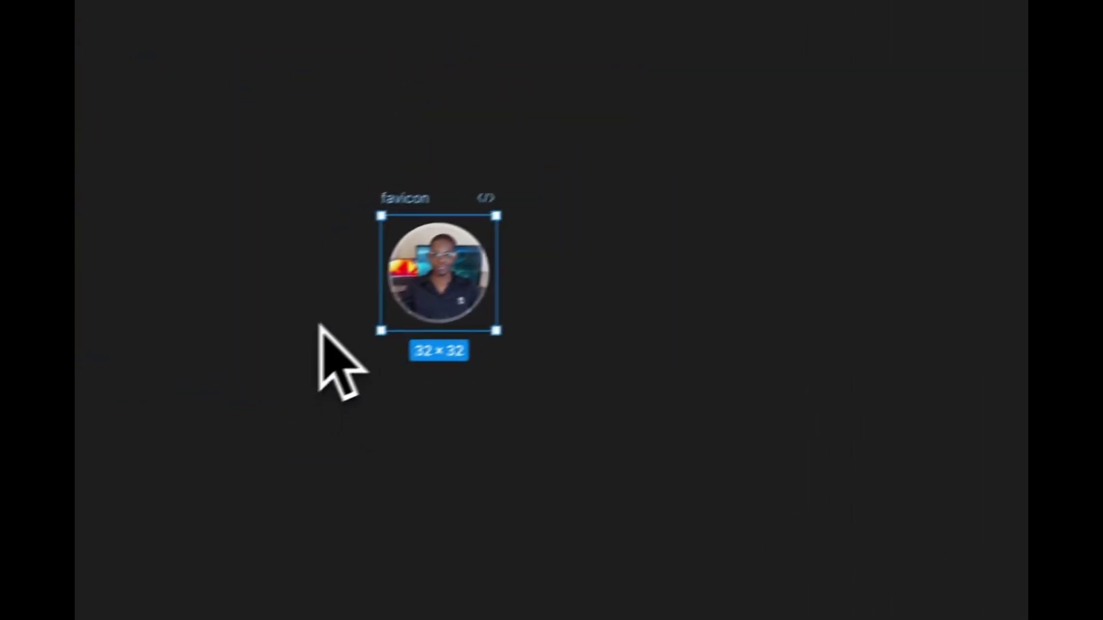
# - Examine the social share design and the favicon side by side, checking the headline, marquee images and profile photo
pyautogui.scroll(-5, 368, 311)
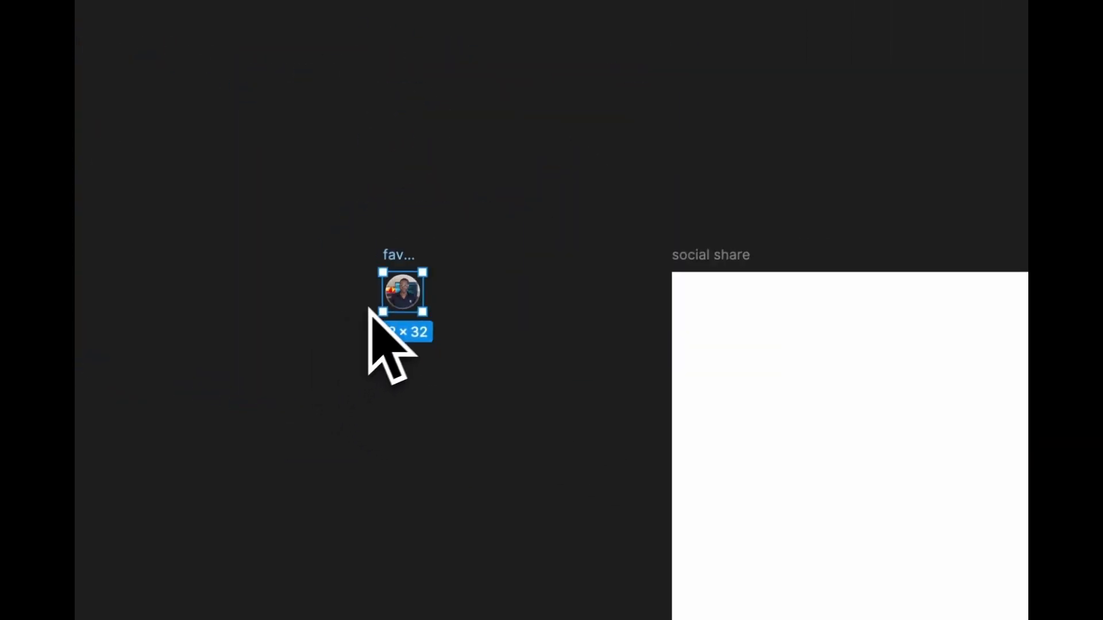
pyautogui.scroll(-8, 613, 373)
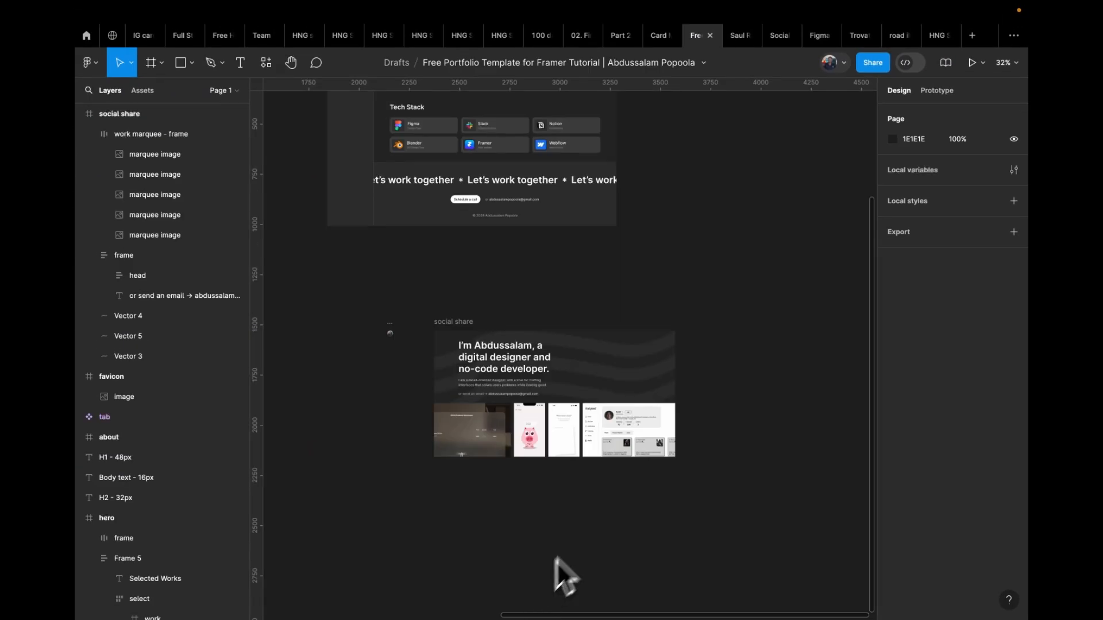
pyautogui.click(632, 423)
pyautogui.click(390, 333)
pyautogui.scroll(6, 390, 336)
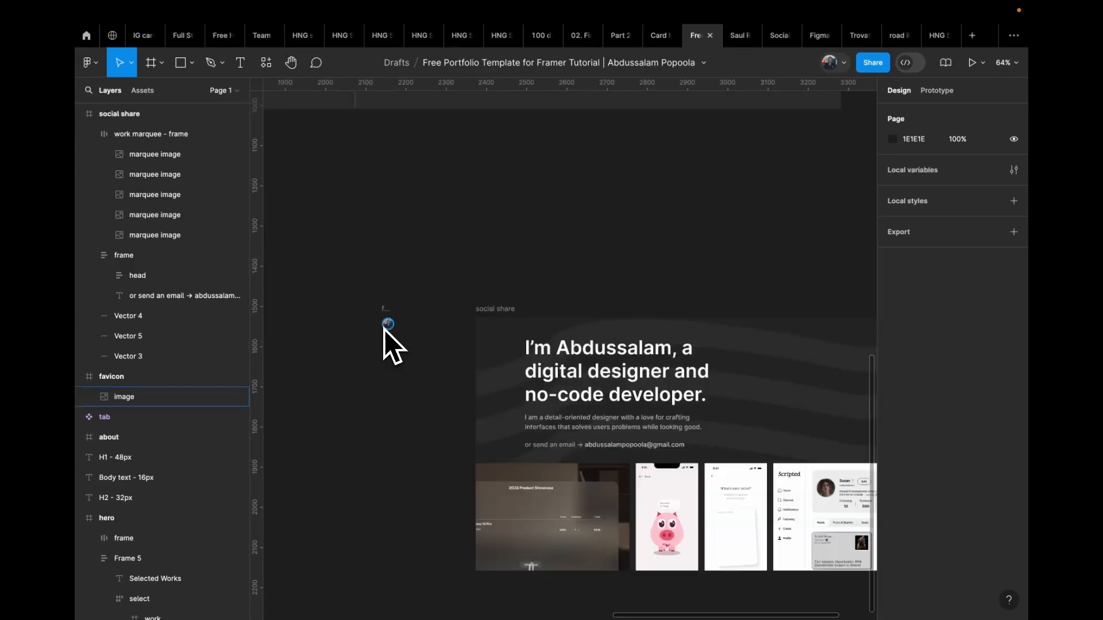
pyautogui.scroll(-4, 537, 414)
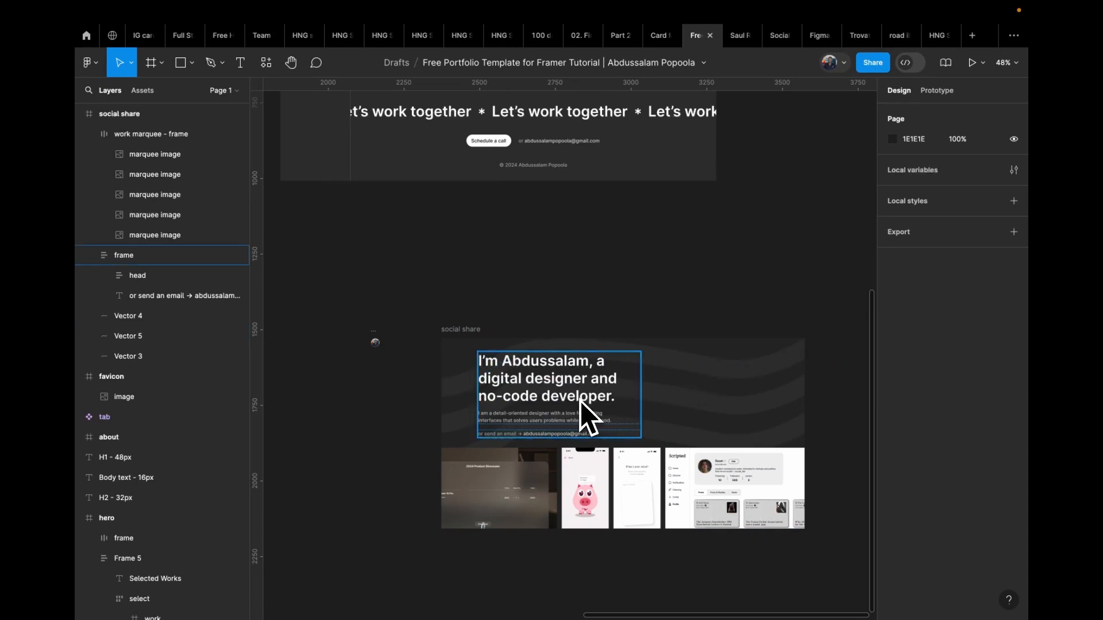
pyautogui.scroll(2, 621, 435)
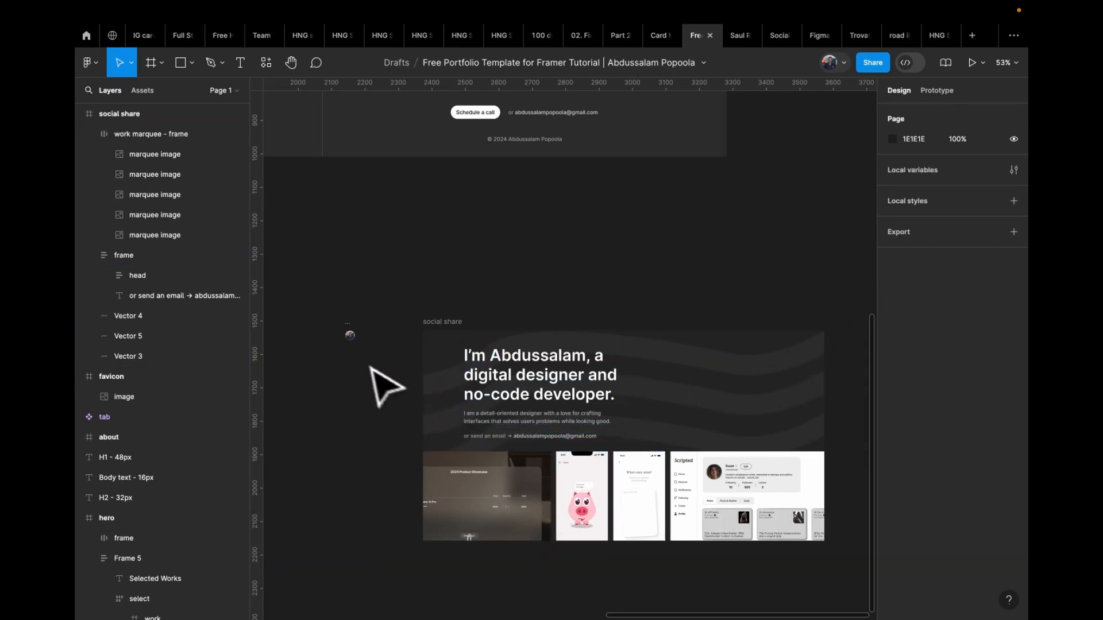
pyautogui.scroll(8, 370, 368)
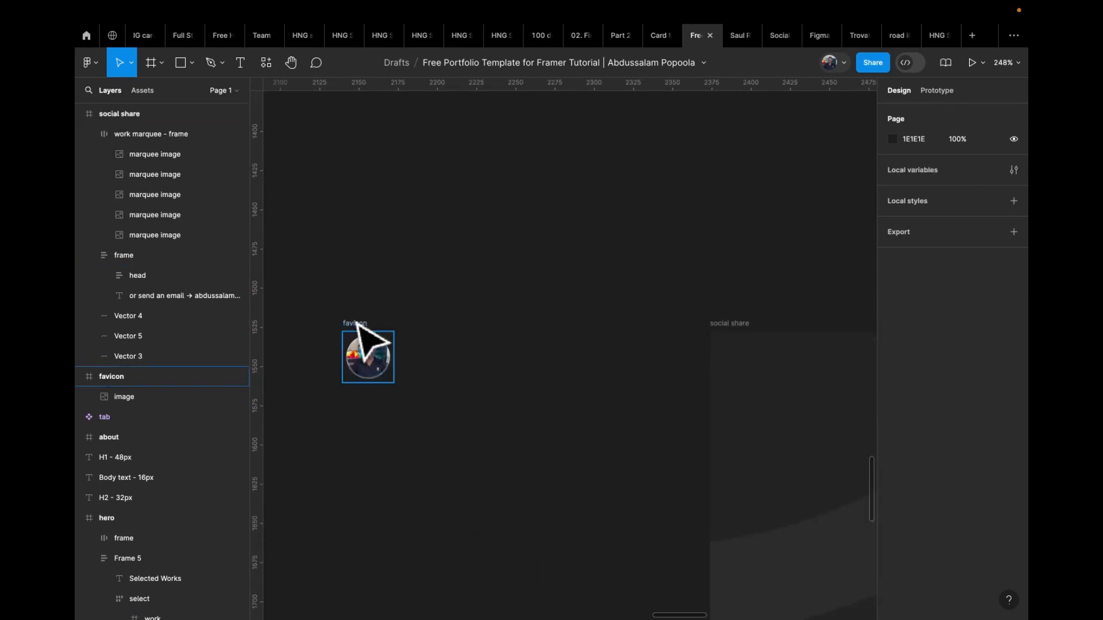
# - Inspect the properties of the favicon and social share frames in turn, and switch back to the site settings in Framer
pyautogui.click(359, 330)
pyautogui.click(740, 321)
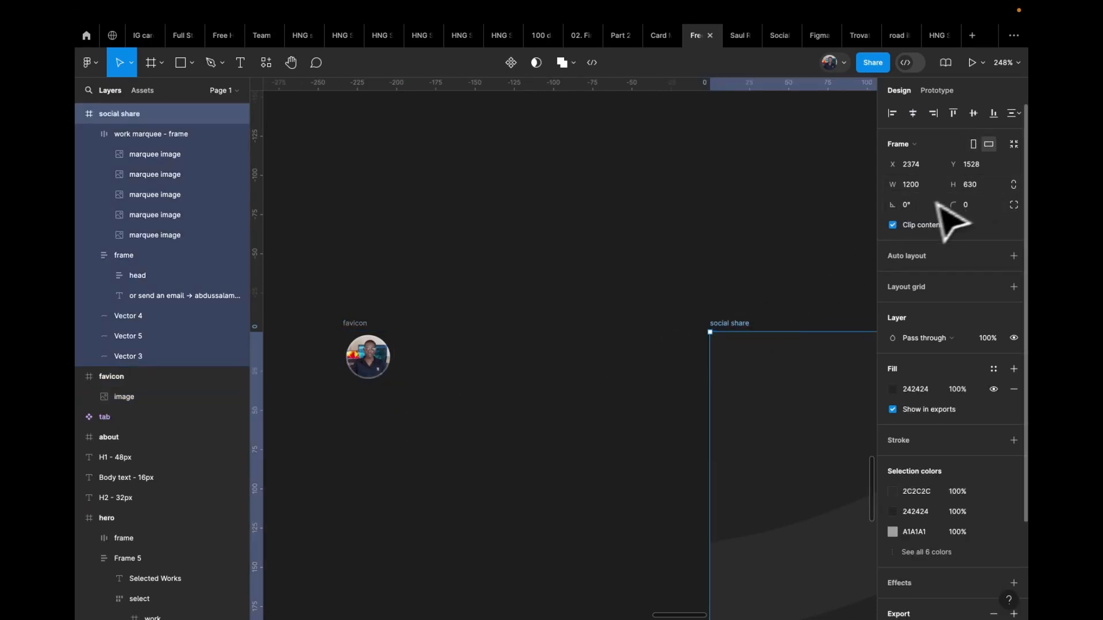
pyautogui.hotkey('ctrl', 'Left')
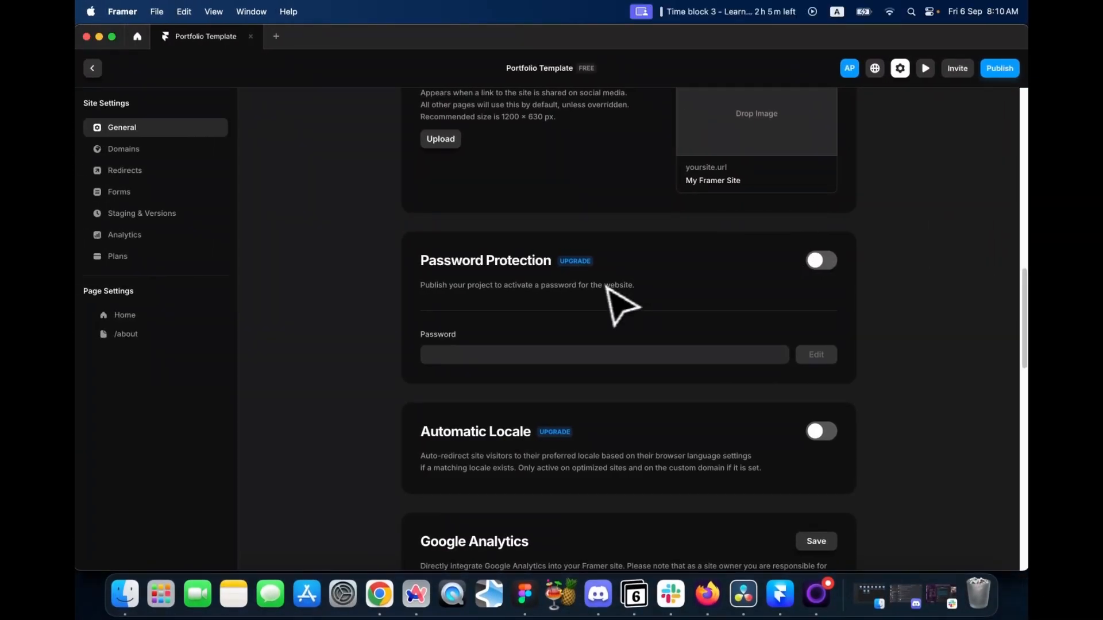
# - Upload favicon.png as the site's favicon and social share.png from the porfolio folder as its social image
pyautogui.scroll(4, 632, 288)
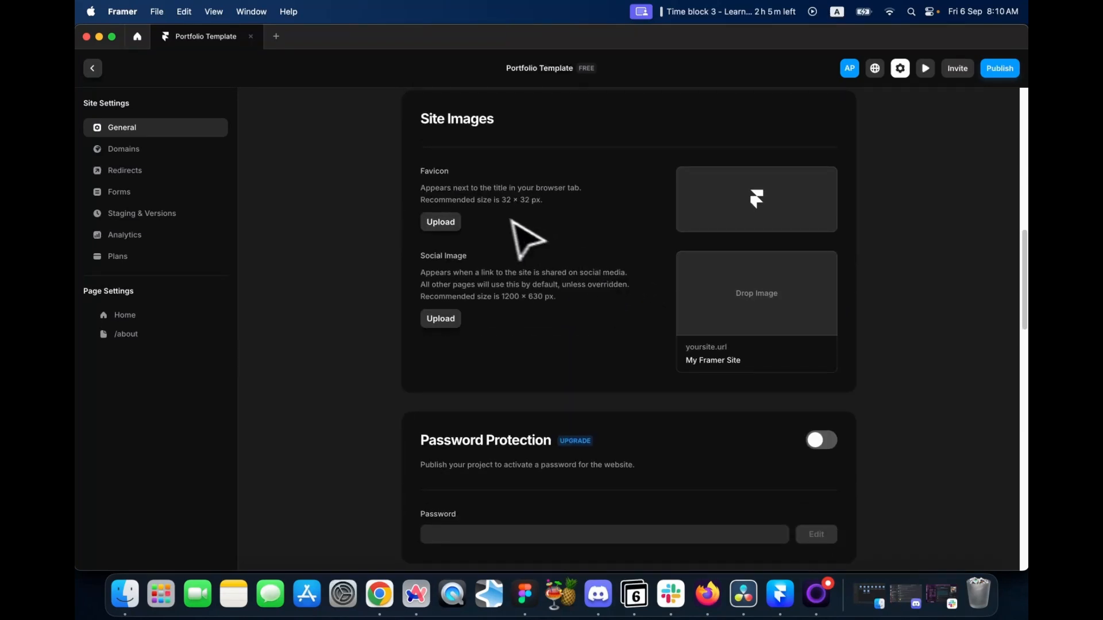
pyautogui.click(447, 224)
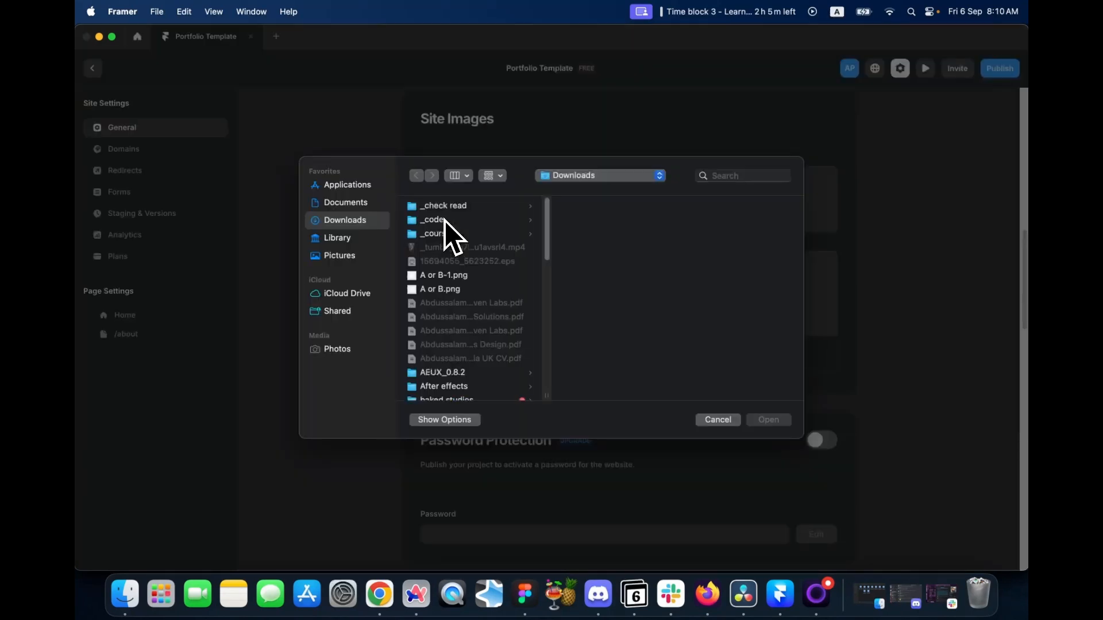
pyautogui.doubleClick(466, 275)
pyautogui.click(448, 321)
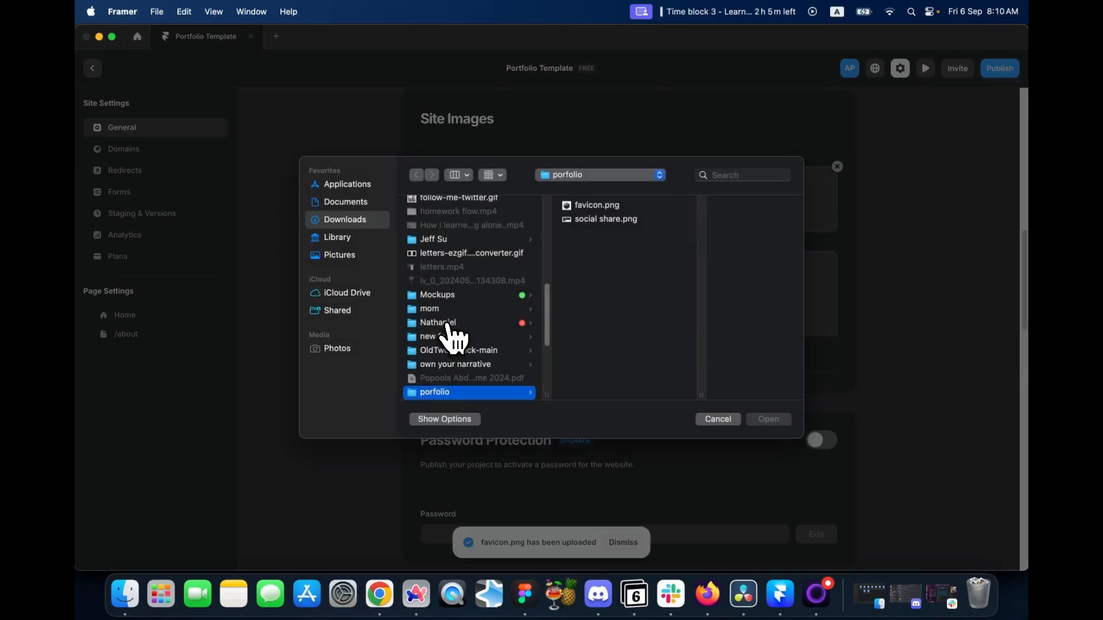
pyautogui.click(623, 224)
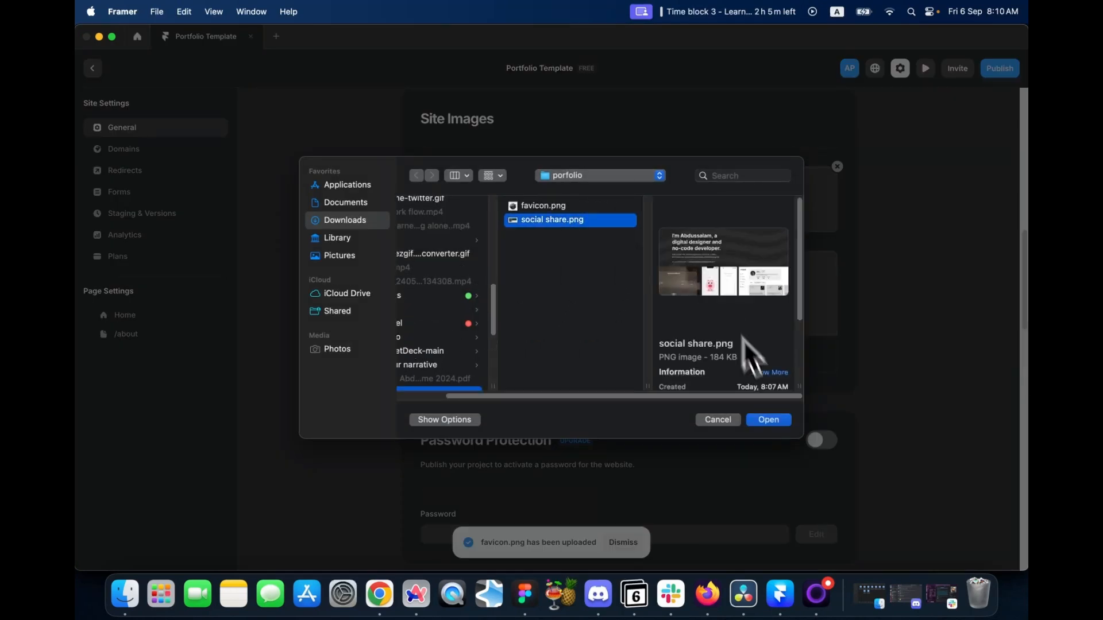
pyautogui.click(777, 424)
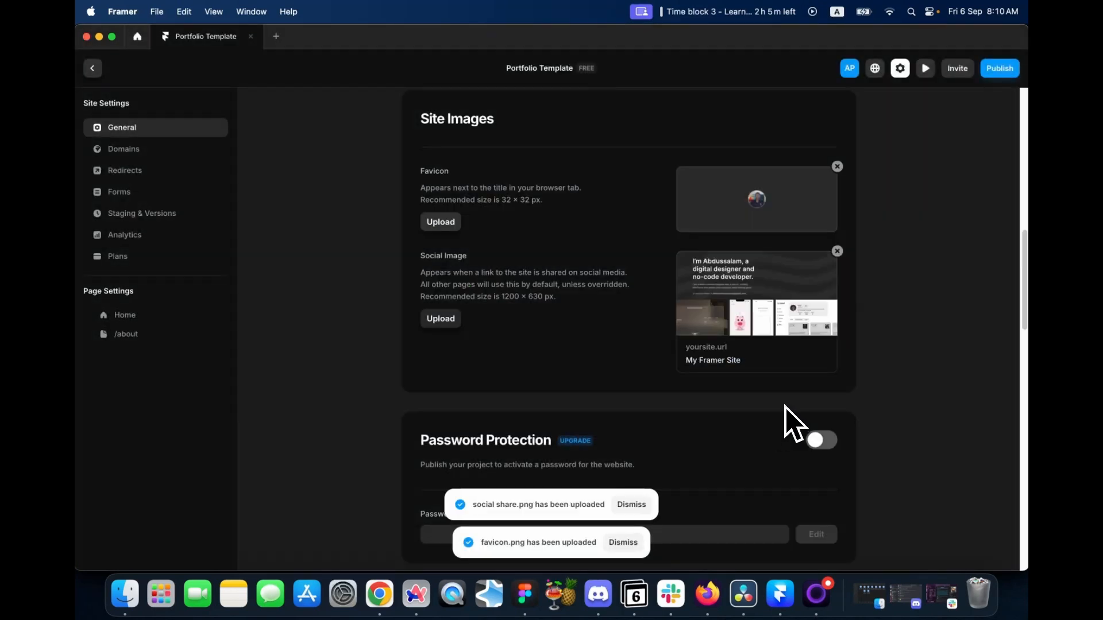
# - Review the base and custom domain options in the site's domain settings, and publish the website to a free Framer base domain
pyautogui.scroll(-10, 608, 448)
pyautogui.scroll(20, 599, 431)
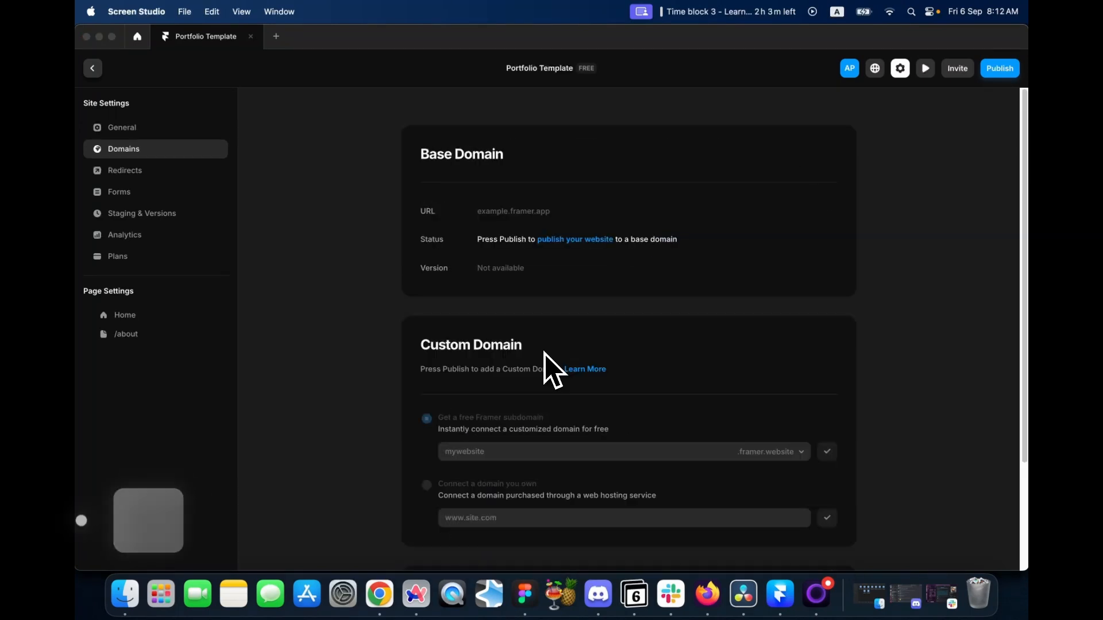
pyautogui.scroll(-2, 750, 345)
pyautogui.scroll(-1, 750, 345)
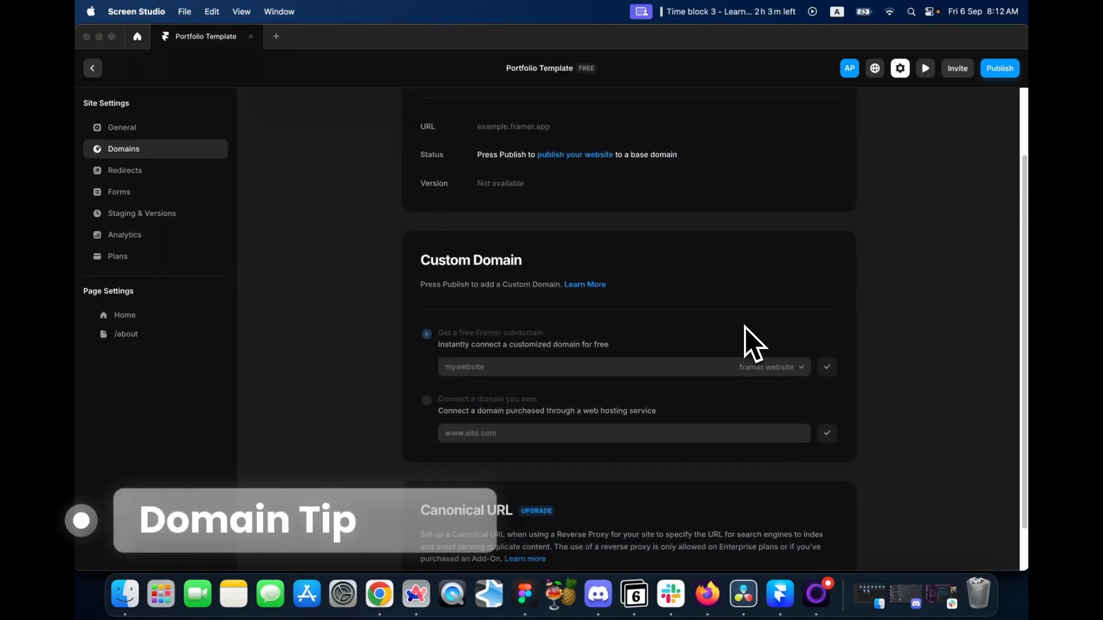
pyautogui.scroll(3, 750, 345)
pyautogui.scroll(-2, 750, 345)
pyautogui.scroll(1, 750, 344)
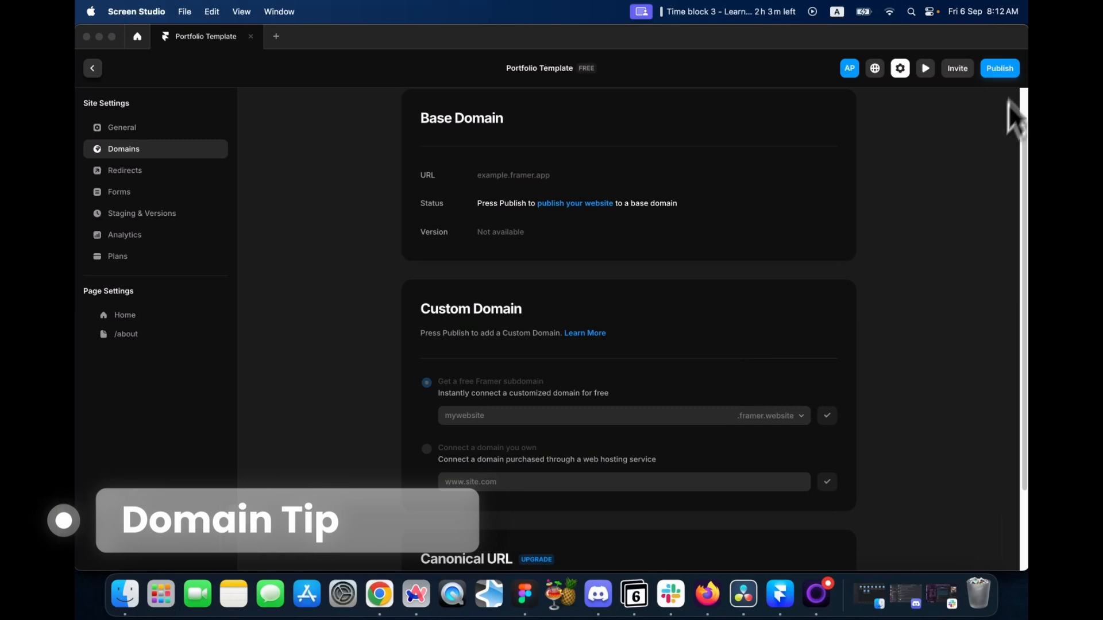
pyautogui.click(1001, 67)
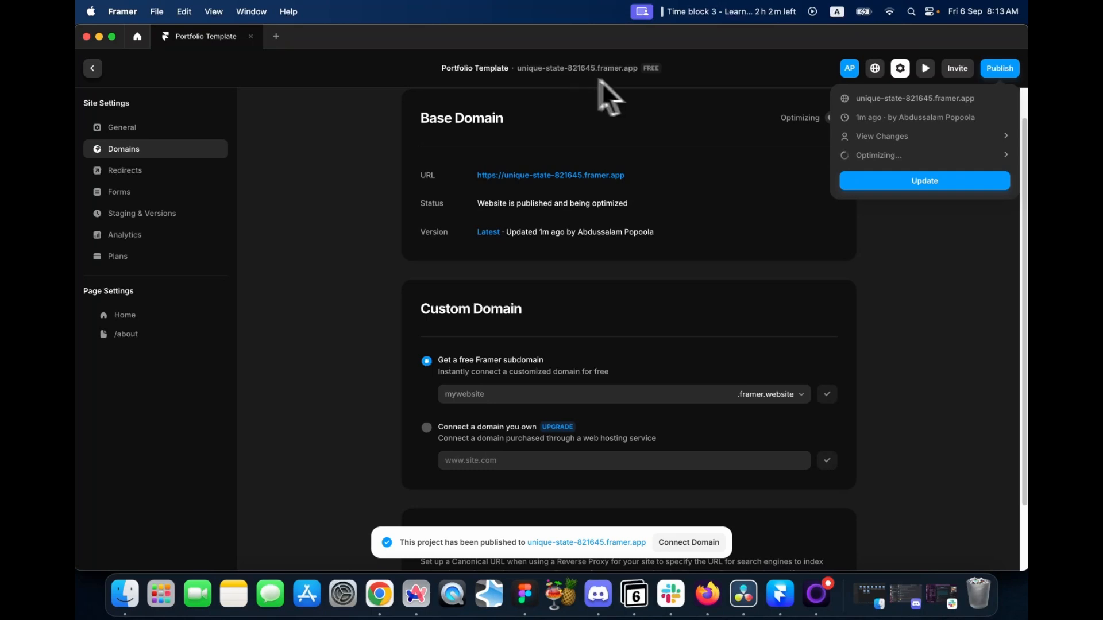
pyautogui.click(915, 271)
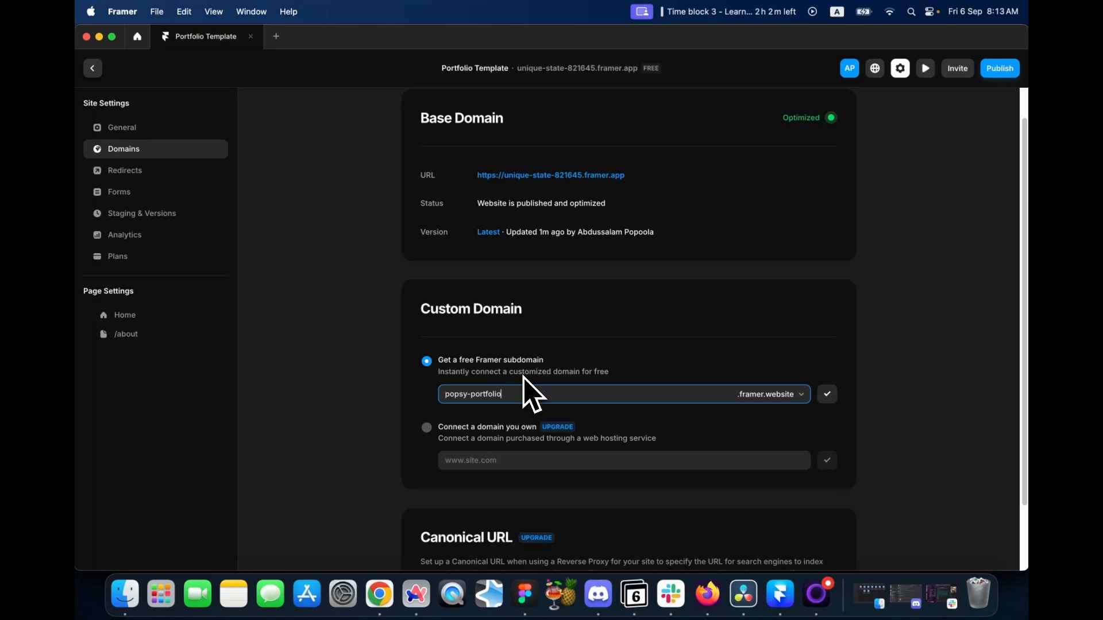
# - Connect the free Framer subdomain popsy-portfolio with the .framer.website ending as the site's custom domain
pyautogui.click(795, 395)
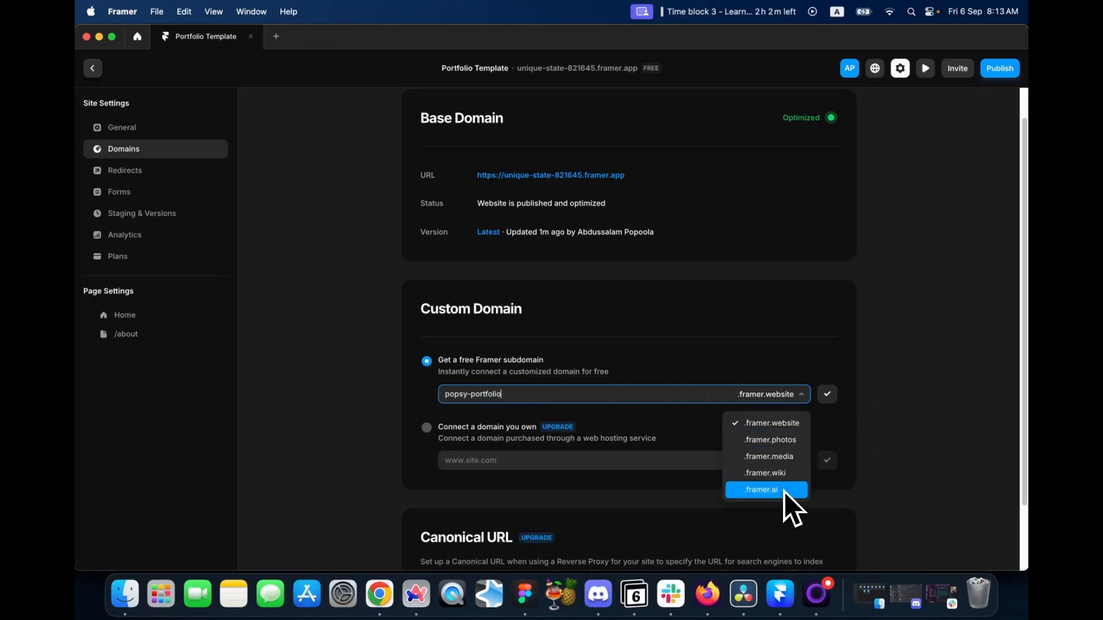
pyautogui.click(831, 389)
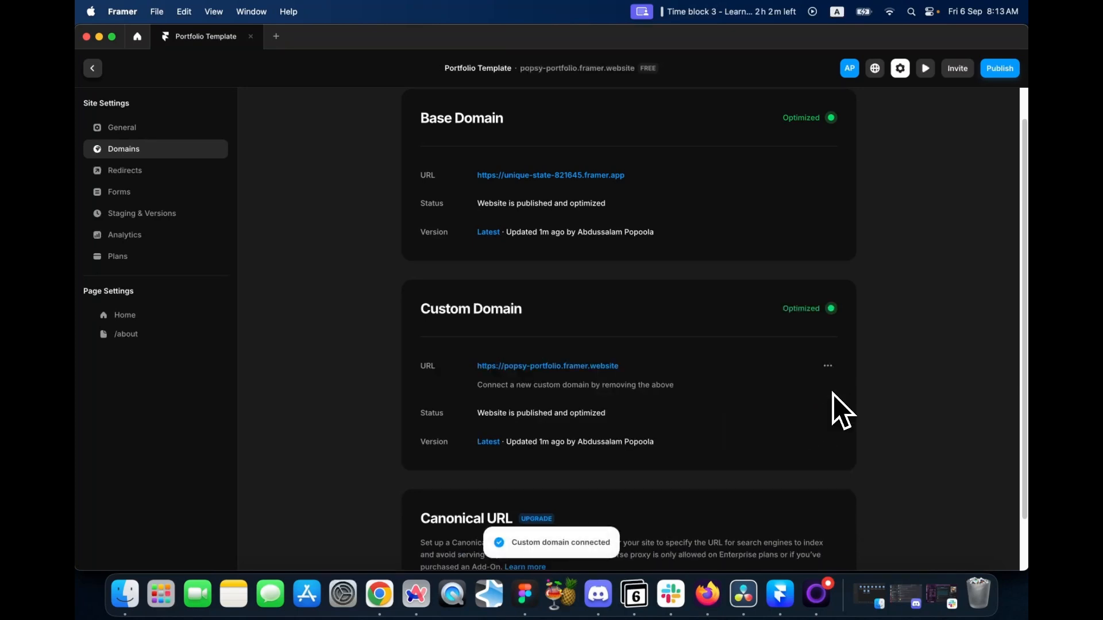
# - Open the published site in the browser and check its Home, About and Projects navigation, hero, image marquee and project cards
pyautogui.click(574, 367)
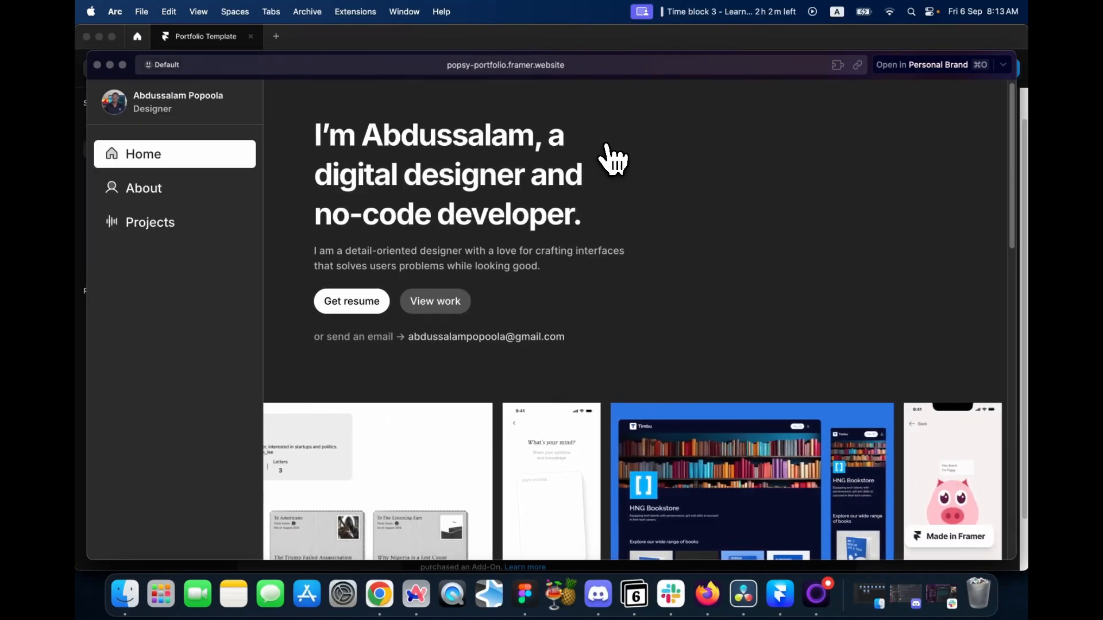
pyautogui.scroll(-10, 486, 227)
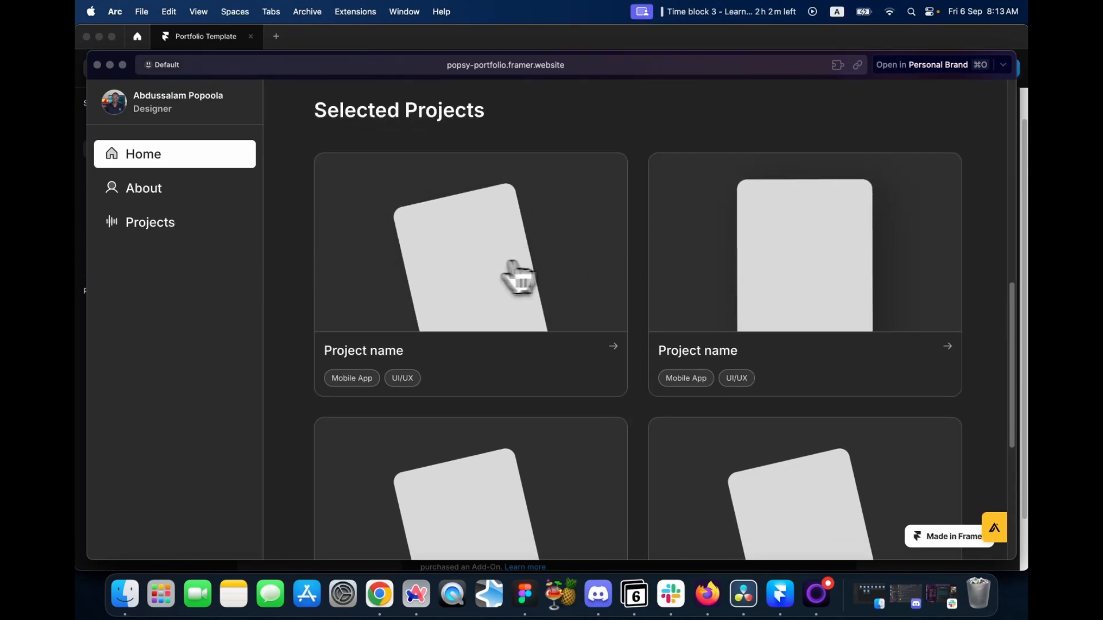
pyautogui.click(156, 192)
pyautogui.click(159, 228)
pyautogui.click(156, 198)
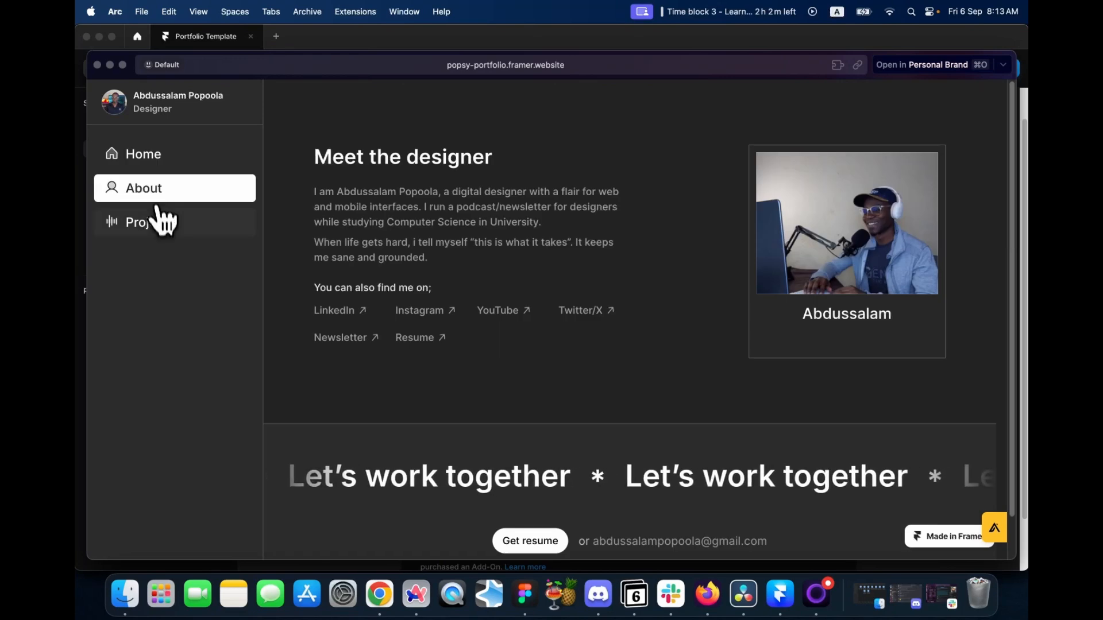
pyautogui.click(163, 233)
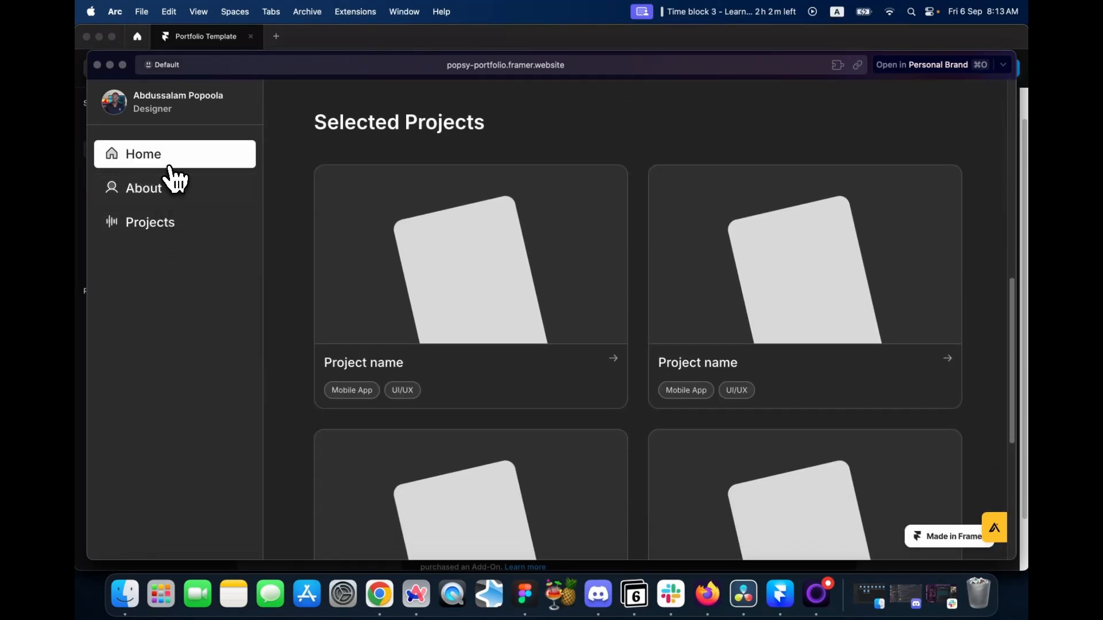
pyautogui.click(167, 164)
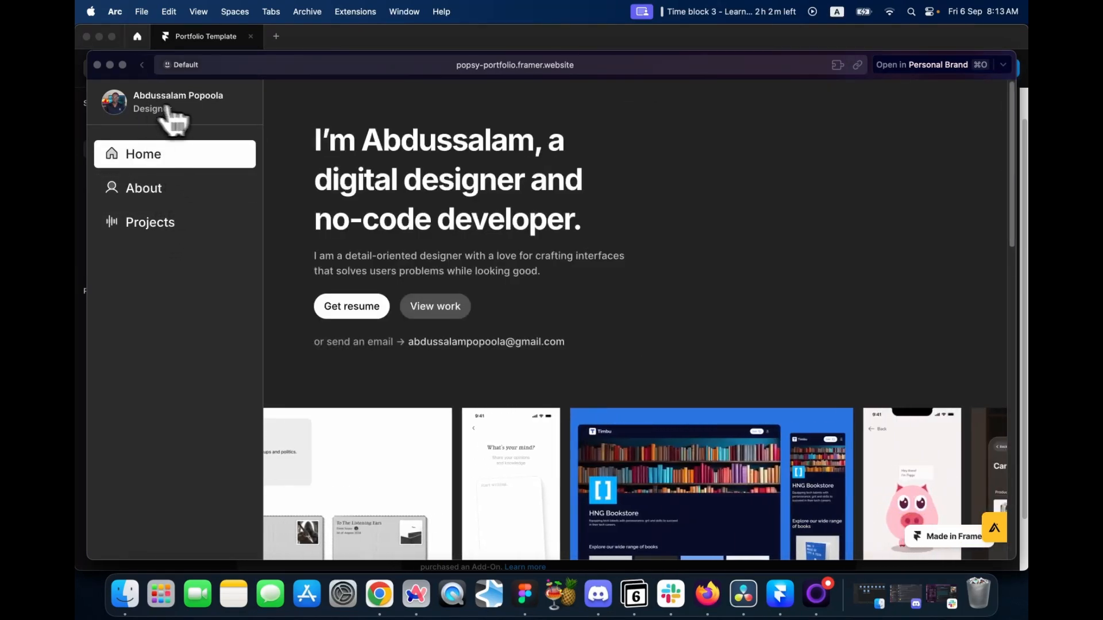
pyautogui.scroll(-5, 567, 336)
pyautogui.scroll(-2, 567, 336)
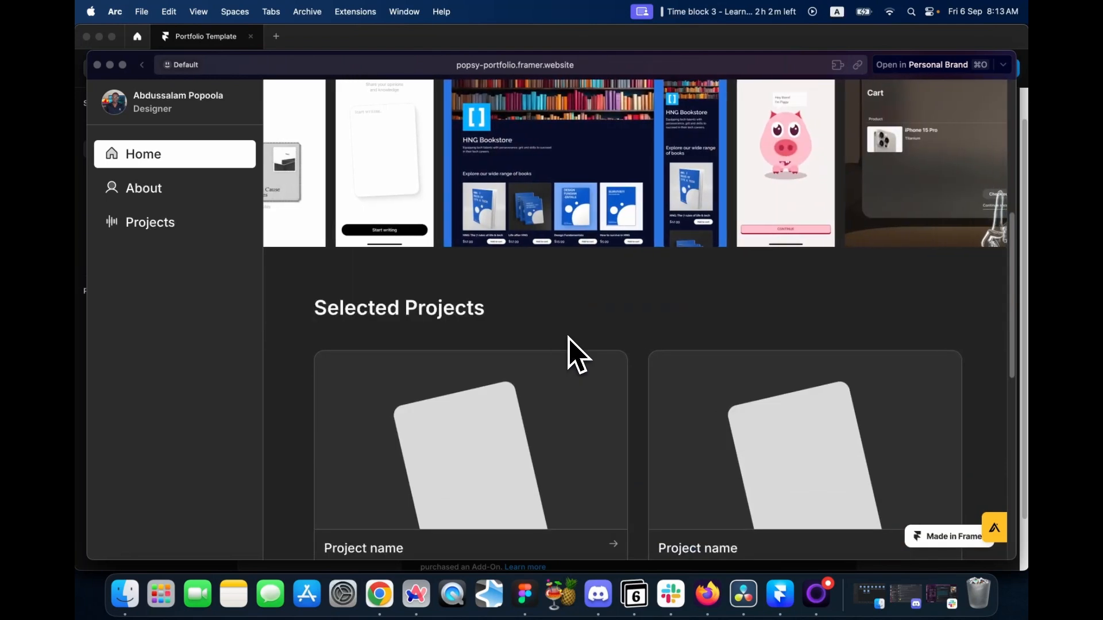
pyautogui.scroll(6, 571, 352)
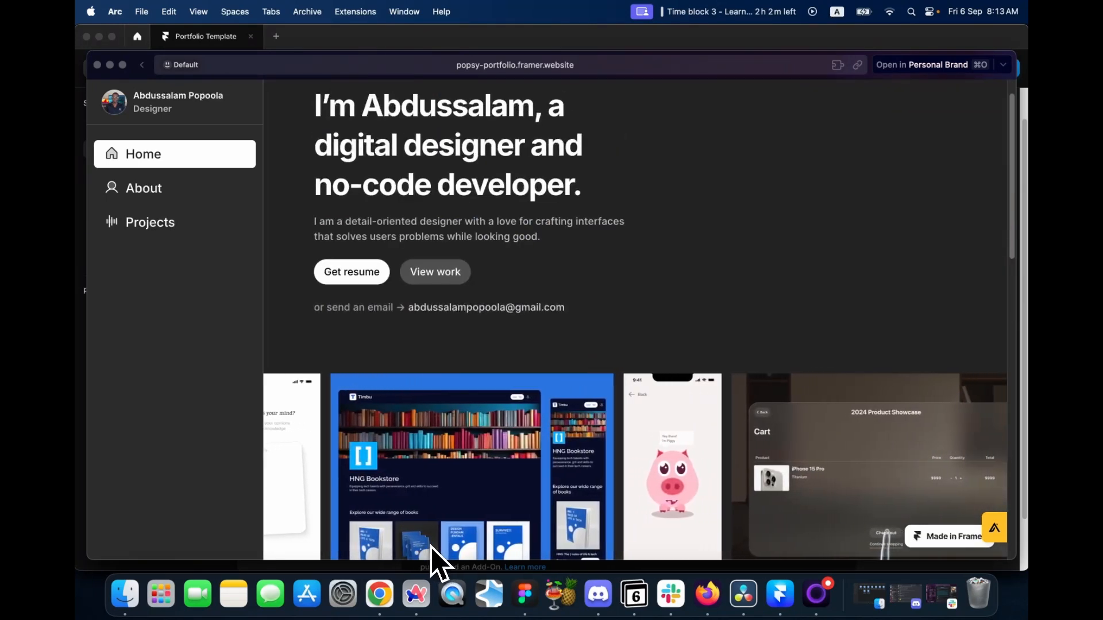